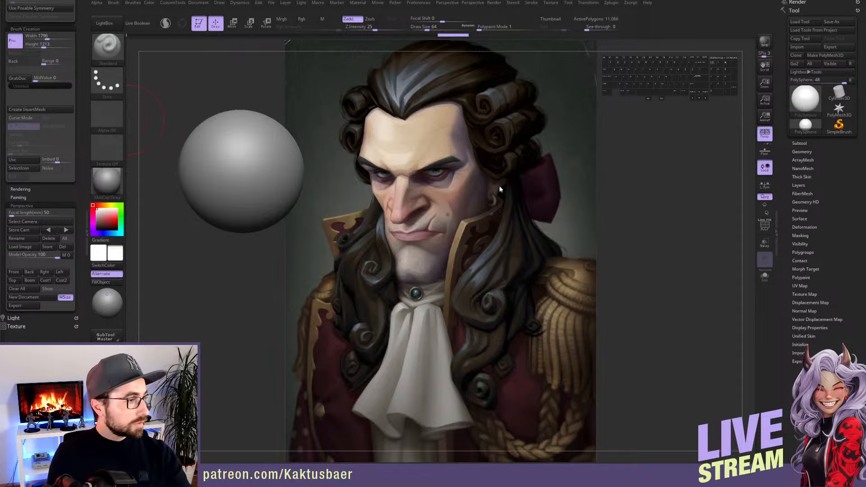
# Cut the sides of the sphere flat with the ClipCurve brush to form the cranium
pyautogui.moveTo(425, 178); pyautogui.dragTo(444, 206)
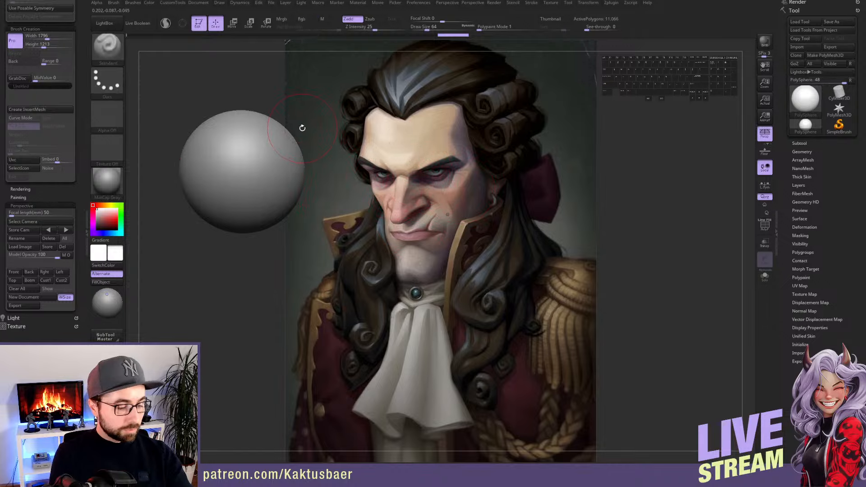
pyautogui.press('space')
pyautogui.click(284, 351)
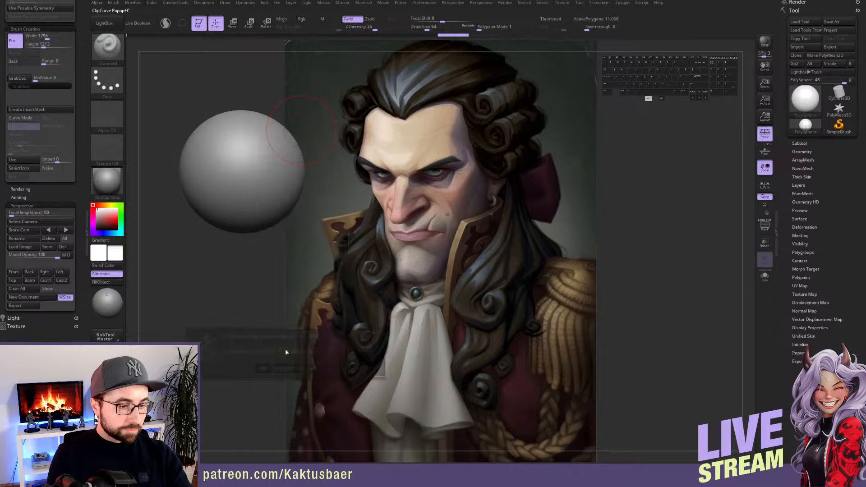
pyautogui.keyDown('ctrl'); pyautogui.keyDown('shift'); pyautogui.moveTo(288, 78); pyautogui.dragTo(289, 257); pyautogui.keyUp('shift'); pyautogui.keyUp('ctrl')
pyautogui.keyDown('alt'); pyautogui.moveTo(290, 230); pyautogui.dragTo(479, 251, button='right'); pyautogui.keyUp('alt')
pyautogui.hotkey('ctrl', 'z')
pyautogui.keyDown('ctrl'); pyautogui.keyDown('shift'); pyautogui.moveTo(424, 131); pyautogui.dragTo(429, 293); pyautogui.keyUp('shift'); pyautogui.keyUp('ctrl')
pyautogui.moveTo(425, 227)
pyautogui.mouseDown(button='right')
pyautogui.moveTo(396, 227)
pyautogui.moveTo(415, 227)
pyautogui.mouseUp(button='right')
# Duplicate the flattened sphere downward as the jaw and clip away the duplicate's rear half
pyautogui.press('w')
pyautogui.moveTo(432, 201)
pyautogui.keyDown('shift'); pyautogui.mouseDown()
pyautogui.moveTo(433, 174)
pyautogui.moveTo(435, 261)
pyautogui.mouseUp(); pyautogui.keyUp('shift')
pyautogui.hotkey('ctrl', 'z')
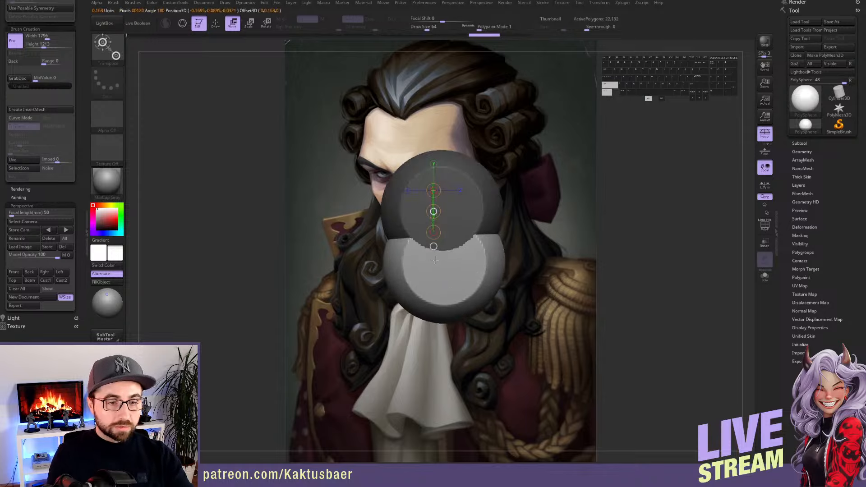
pyautogui.press('q')
pyautogui.keyDown('ctrl'); pyautogui.keyDown('shift'); pyautogui.moveTo(450, 176); pyautogui.dragTo(450, 360); pyautogui.keyUp('shift'); pyautogui.keyUp('ctrl')
pyautogui.moveTo(490, 285)
pyautogui.keyDown('ctrl'); pyautogui.keyDown('shift'); pyautogui.mouseDown()
pyautogui.moveTo(380, 317)
pyautogui.moveTo(380, 327)
pyautogui.mouseUp(); pyautogui.keyUp('shift'); pyautogui.keyUp('ctrl')
pyautogui.press('space')
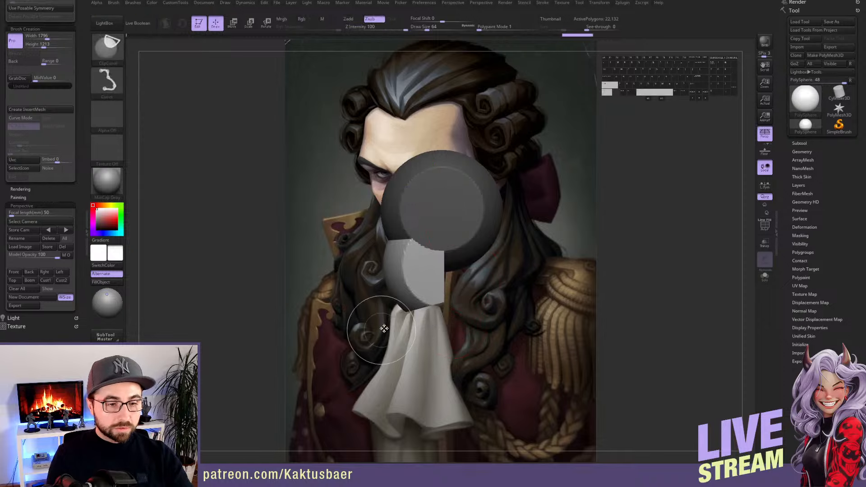
# Shape the jaw block with the Move brush and clear the mask
pyautogui.moveTo(407, 289)
pyautogui.mouseDown(button='right')
pyautogui.moveTo(421, 280)
pyautogui.moveTo(399, 266)
pyautogui.mouseUp(button='right')
pyautogui.press('b')
pyautogui.press('m')
pyautogui.press('v')
pyautogui.moveTo(399, 266)
pyautogui.keyDown('alt'); pyautogui.mouseDown(button='right')
pyautogui.moveTo(408, 289)
pyautogui.moveTo(403, 275)
pyautogui.mouseUp(button='right'); pyautogui.keyUp('alt')
pyautogui.press('s')
pyautogui.moveTo(395, 310); pyautogui.dragTo(386, 310)
pyautogui.press('s')
pyautogui.moveTo(393, 320); pyautogui.dragTo(398, 315)
pyautogui.moveTo(402, 315)
pyautogui.mouseDown(button='right')
pyautogui.moveTo(429, 349)
pyautogui.moveTo(412, 238)
pyautogui.moveTo(435, 266)
pyautogui.mouseUp(button='right')
pyautogui.keyDown('ctrl'); pyautogui.moveTo(308, 267); pyautogui.dragTo(336, 269); pyautogui.keyUp('ctrl')
# Push the eye sockets in beneath the brow with a smaller Move brush
pyautogui.moveTo(361, 266)
pyautogui.mouseDown(button='right')
pyautogui.moveTo(400, 276)
pyautogui.moveTo(419, 270)
pyautogui.mouseUp(button='right')
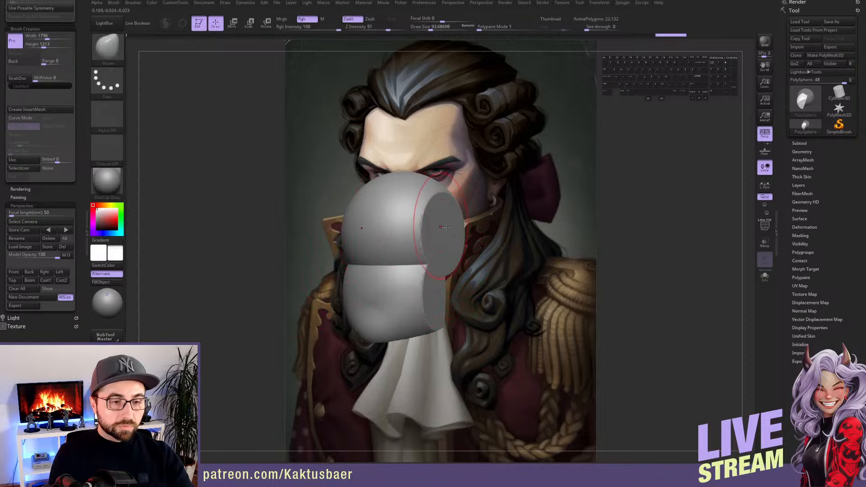
pyautogui.moveTo(445, 227); pyautogui.dragTo(361, 260, button='right')
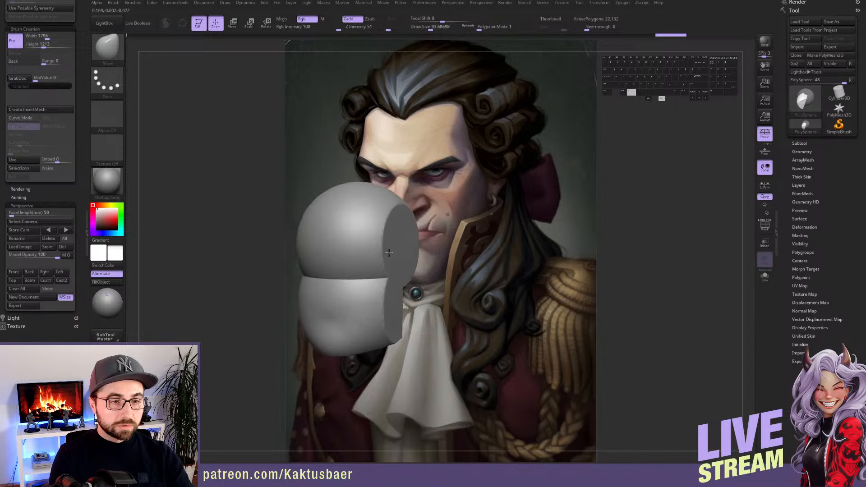
pyautogui.press('b')
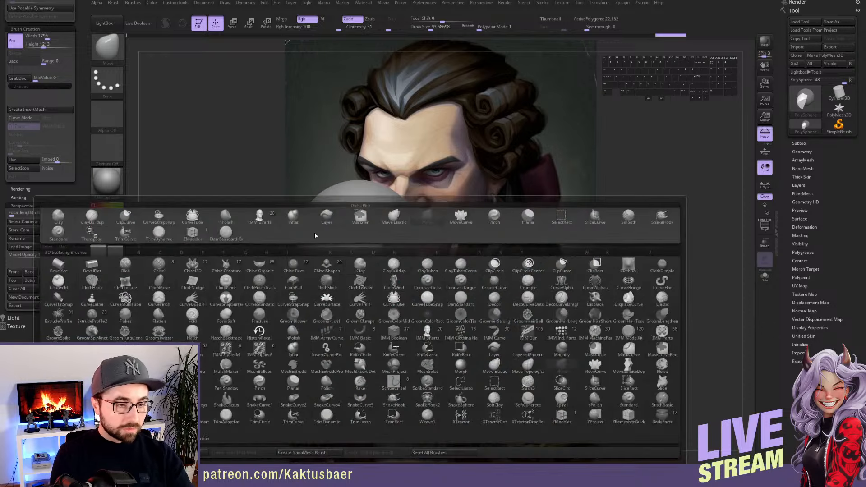
pyautogui.click(241, 266)
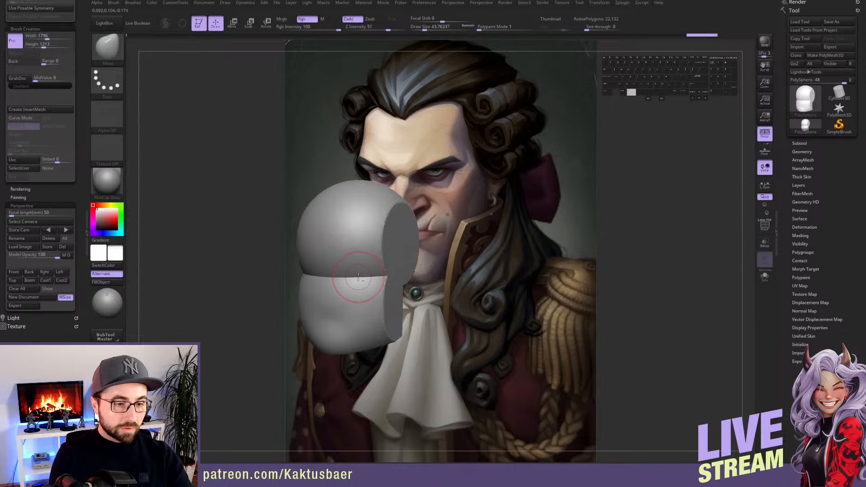
# Insert a PolySphere at the centre of the face below the brow as the base for the nose
pyautogui.press('b')
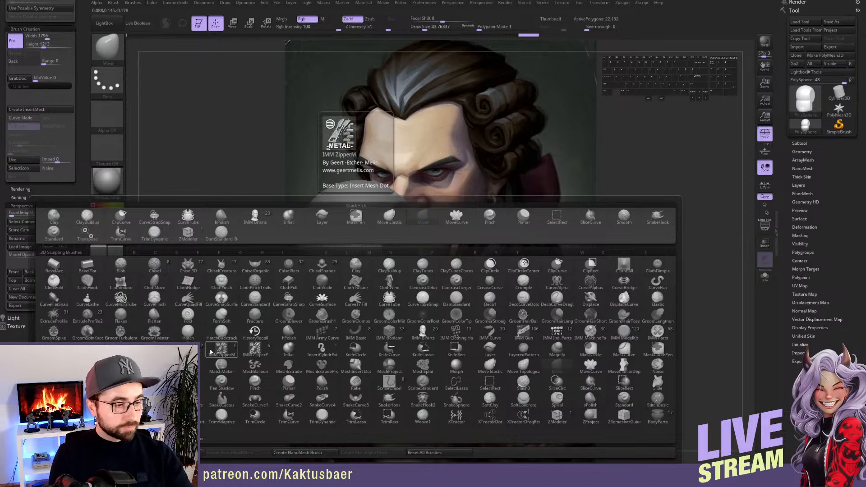
pyautogui.click(54, 350)
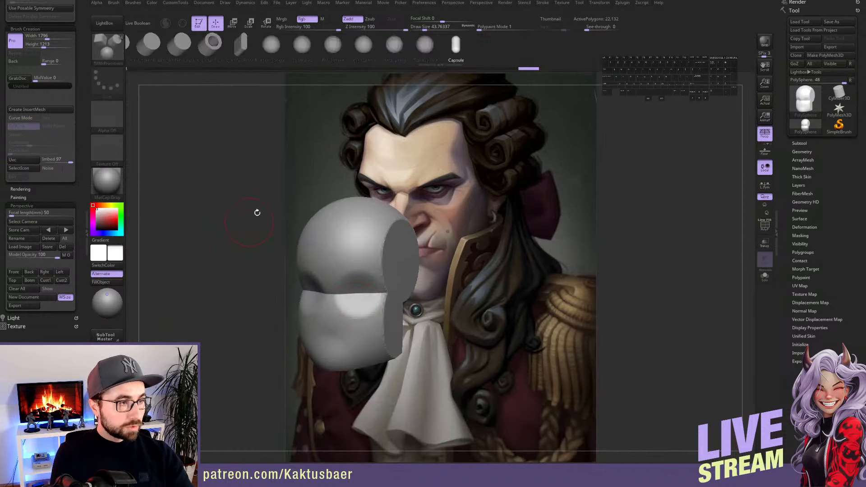
pyautogui.click(339, 48)
pyautogui.moveTo(336, 240)
pyautogui.mouseDown(button='right')
pyautogui.moveTo(356, 255)
pyautogui.moveTo(370, 251)
pyautogui.moveTo(360, 274)
pyautogui.mouseUp(button='right')
pyautogui.press('[')
pyautogui.press('[')
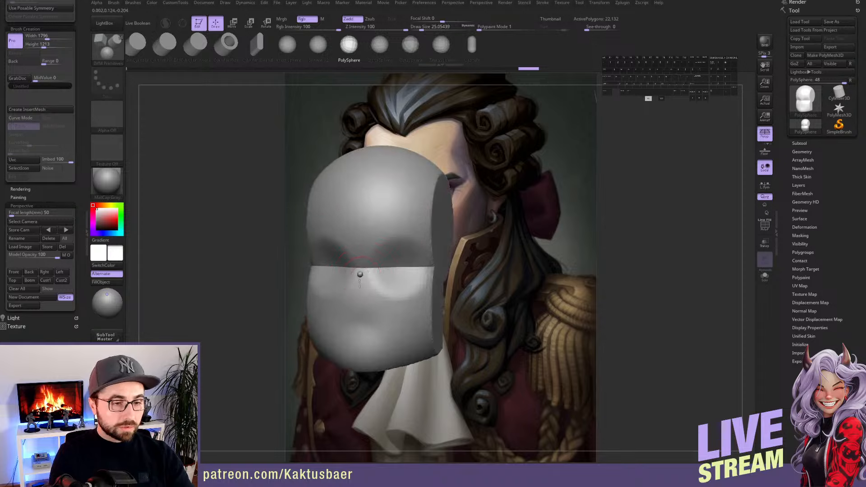
pyautogui.moveTo(360, 275); pyautogui.dragTo(367, 279)
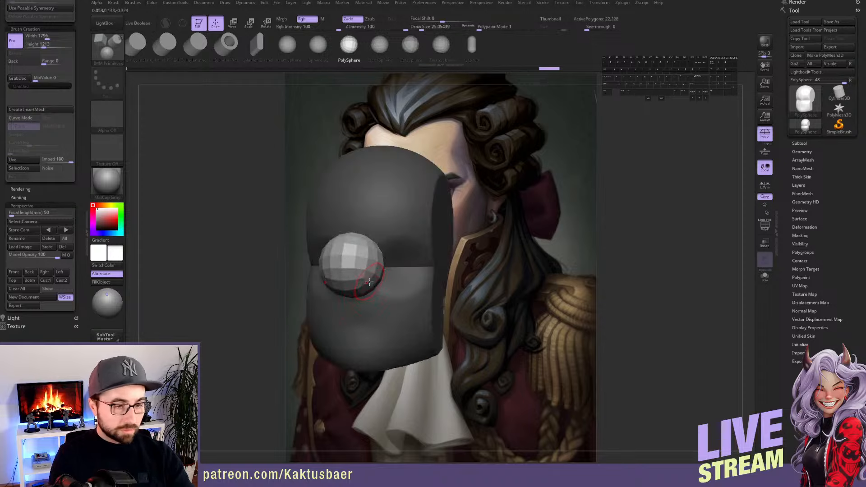
# Stretch the inserted sphere into a rough nose wedge with the Move brush
pyautogui.press('w')
pyautogui.moveTo(369, 282); pyautogui.dragTo(364, 267, button='right')
pyautogui.press('q')
pyautogui.press('b')
pyautogui.press('m')
pyautogui.press('v')
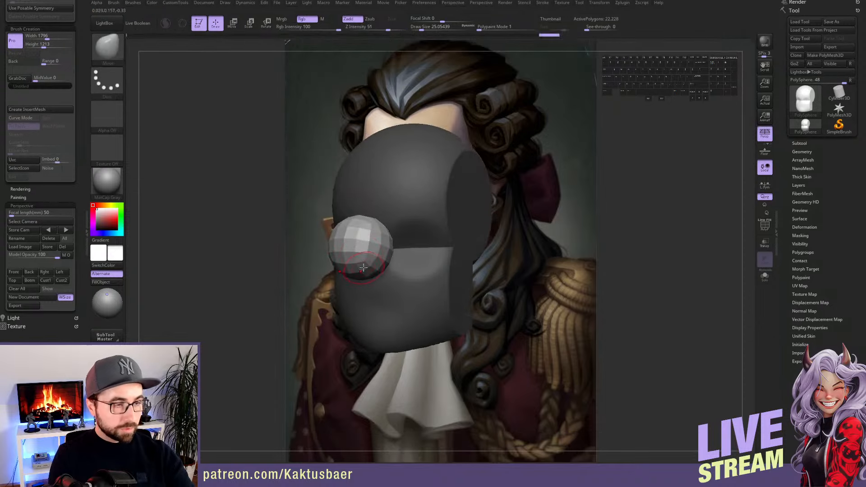
pyautogui.press('s')
pyautogui.moveTo(364, 267); pyautogui.dragTo(366, 268)
pyautogui.moveTo(375, 271)
pyautogui.keyDown('shift'); pyautogui.mouseDown(button='right')
pyautogui.moveTo(360, 266)
pyautogui.moveTo(370, 260)
pyautogui.mouseUp(button='right'); pyautogui.keyUp('shift')
pyautogui.press('s')
pyautogui.moveTo(370, 260)
pyautogui.mouseDown()
pyautogui.moveTo(391, 262)
pyautogui.moveTo(406, 299)
pyautogui.mouseUp()
pyautogui.press('s')
pyautogui.moveTo(392, 269); pyautogui.dragTo(390, 249)
# Narrow the nose and refine its tip and bridge in profile with the Move brush
pyautogui.moveTo(397, 272); pyautogui.dragTo(427, 268, button='right')
pyautogui.moveTo(392, 262); pyautogui.dragTo(380, 261)
pyautogui.moveTo(379, 246); pyautogui.dragTo(371, 253)
pyautogui.moveTo(384, 286); pyautogui.dragTo(379, 288)
pyautogui.moveTo(404, 279); pyautogui.dragTo(380, 277, button='right')
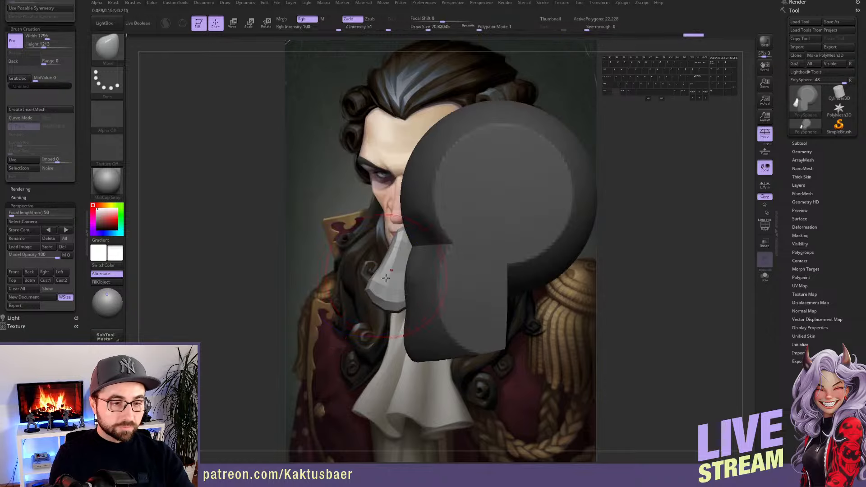
pyautogui.moveTo(383, 288); pyautogui.dragTo(392, 279)
pyautogui.press('s')
pyautogui.moveTo(396, 289); pyautogui.dragTo(393, 278)
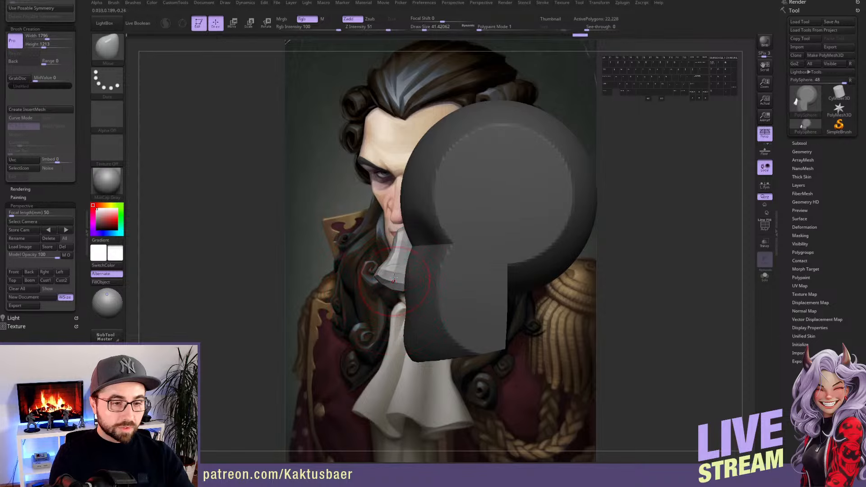
pyautogui.moveTo(395, 245); pyautogui.dragTo(401, 245)
# Insert a PolySphere on the side of the head as the base for the ears
pyautogui.moveTo(433, 254)
pyautogui.keyDown('alt'); pyautogui.mouseDown(button='right')
pyautogui.moveTo(399, 259)
pyautogui.moveTo(456, 254)
pyautogui.moveTo(419, 241)
pyautogui.moveTo(427, 250)
pyautogui.mouseUp(button='right'); pyautogui.keyUp('alt')
pyautogui.press('b')
pyautogui.click(350, 217)
pyautogui.moveTo(428, 252); pyautogui.dragTo(425, 276)
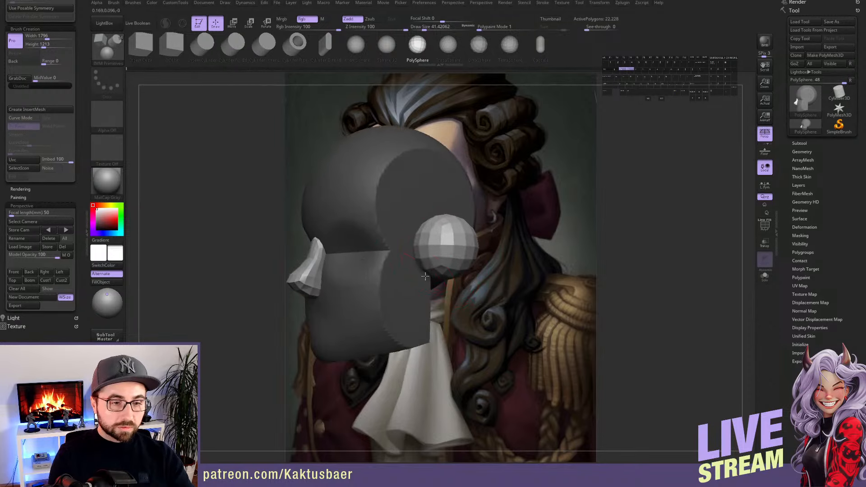
pyautogui.moveTo(425, 276); pyautogui.dragTo(405, 224, button='right')
# Narrow the ear sphere front to back and reposition it on the side of the head with the transpose line
pyautogui.press('w')
pyautogui.moveTo(428, 209); pyautogui.dragTo(428, 160)
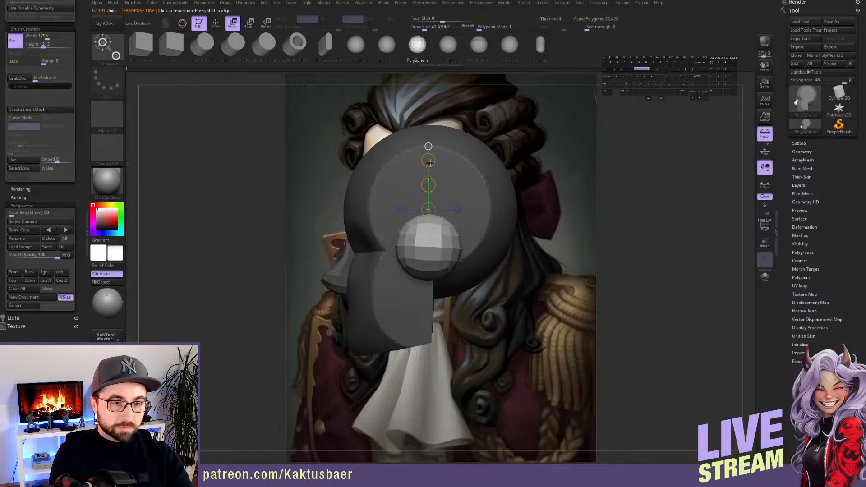
pyautogui.moveTo(443, 194); pyautogui.dragTo(499, 198)
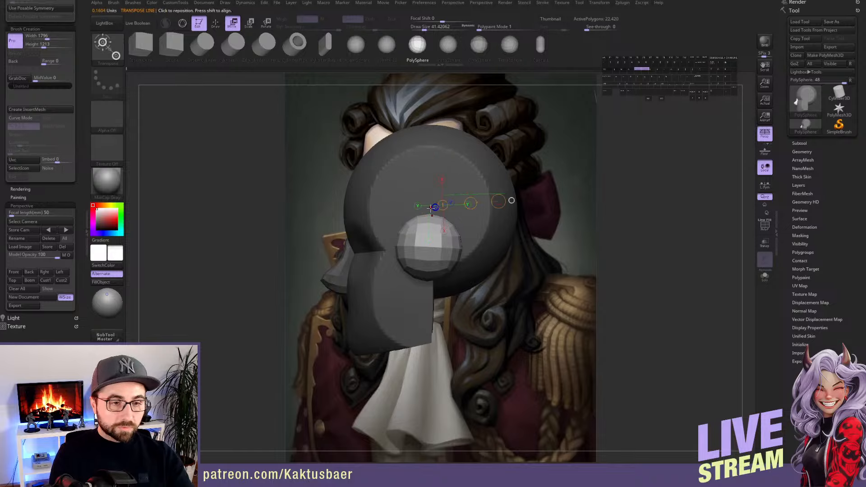
pyautogui.keyDown('shift'); pyautogui.moveTo(430, 213); pyautogui.dragTo(419, 180); pyautogui.keyUp('shift')
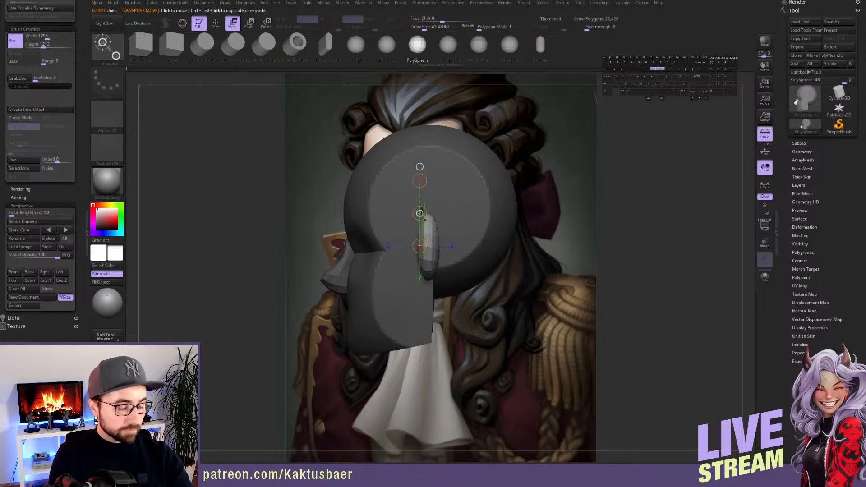
pyautogui.press('r')
pyautogui.moveTo(420, 213); pyautogui.dragTo(426, 166)
pyautogui.press('w')
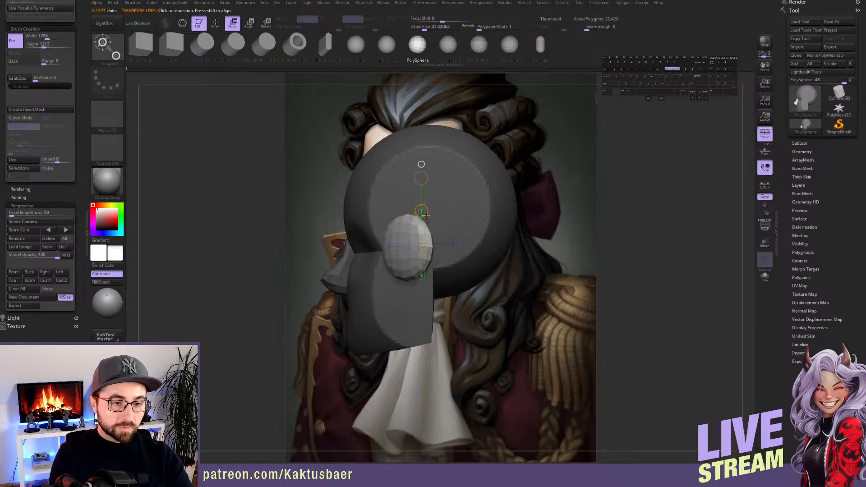
pyautogui.moveTo(426, 215); pyautogui.dragTo(468, 226)
pyautogui.press('q')
pyautogui.moveTo(388, 253); pyautogui.dragTo(444, 258, button='right')
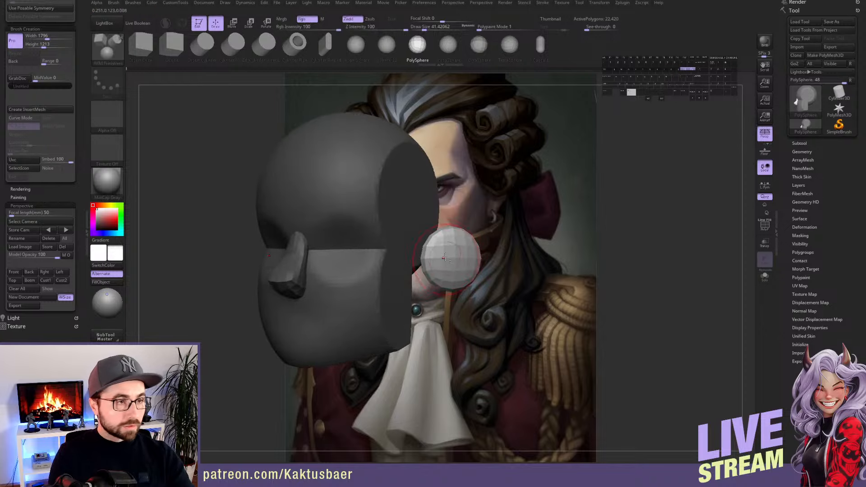
# Flatten the ear sphere sideways and place it against the side of the head
pyautogui.press('2')
pyautogui.press('s')
pyautogui.moveTo(430, 244)
pyautogui.mouseDown()
pyautogui.moveTo(389, 241)
pyautogui.moveTo(413, 241)
pyautogui.moveTo(397, 248)
pyautogui.mouseUp()
pyautogui.press('w')
pyautogui.moveTo(398, 254); pyautogui.dragTo(378, 257, button='right')
pyautogui.keyDown('shift'); pyautogui.moveTo(418, 250); pyautogui.dragTo(417, 191); pyautogui.keyUp('shift')
pyautogui.press('w')
pyautogui.moveTo(416, 229); pyautogui.dragTo(426, 221)
pyautogui.press('q')
# Shape the ears with the Move brush from the front and side, and clear the mask
pyautogui.moveTo(424, 247); pyautogui.dragTo(448, 247, button='right')
pyautogui.press('s')
pyautogui.moveTo(451, 247); pyautogui.dragTo(418, 290)
pyautogui.press('s')
pyautogui.moveTo(469, 255)
pyautogui.mouseDown()
pyautogui.moveTo(476, 255)
pyautogui.moveTo(465, 253)
pyautogui.moveTo(466, 233)
pyautogui.mouseUp()
pyautogui.press('s')
pyautogui.moveTo(473, 239); pyautogui.dragTo(428, 241, button='right')
pyautogui.moveTo(464, 239); pyautogui.dragTo(452, 242)
pyautogui.moveTo(442, 242); pyautogui.dragTo(473, 241, button='right')
pyautogui.moveTo(471, 239)
pyautogui.keyDown('alt'); pyautogui.mouseDown(button='right')
pyautogui.moveTo(443, 222)
pyautogui.moveTo(488, 196)
pyautogui.mouseUp(button='right'); pyautogui.keyUp('alt')
pyautogui.keyDown('ctrl'); pyautogui.click(489, 196); pyautogui.keyUp('ctrl')
pyautogui.keyDown('alt'); pyautogui.moveTo(406, 227); pyautogui.dragTo(407, 224, button='right'); pyautogui.keyUp('alt')
pyautogui.keyDown('ctrl'); pyautogui.moveTo(481, 204); pyautogui.dragTo(491, 218); pyautogui.keyUp('ctrl')
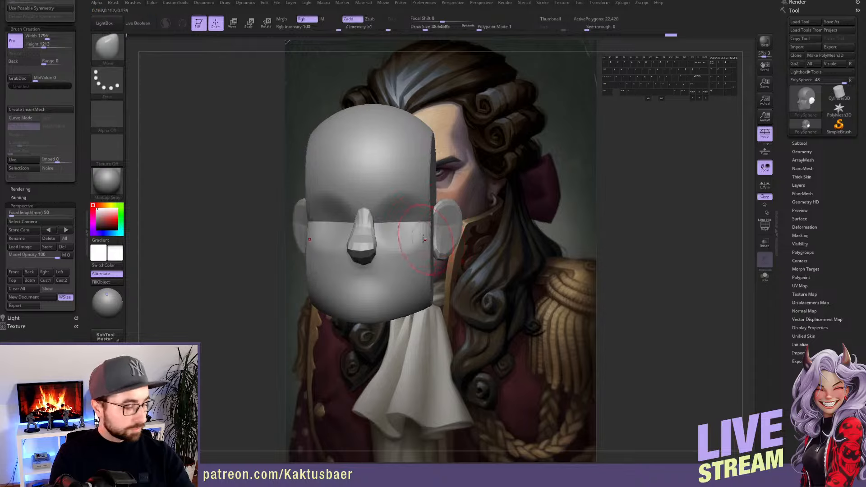
# With the nose masked, pull the sides of the jaw inward with a large Move brush and clear the mask
pyautogui.press('w')
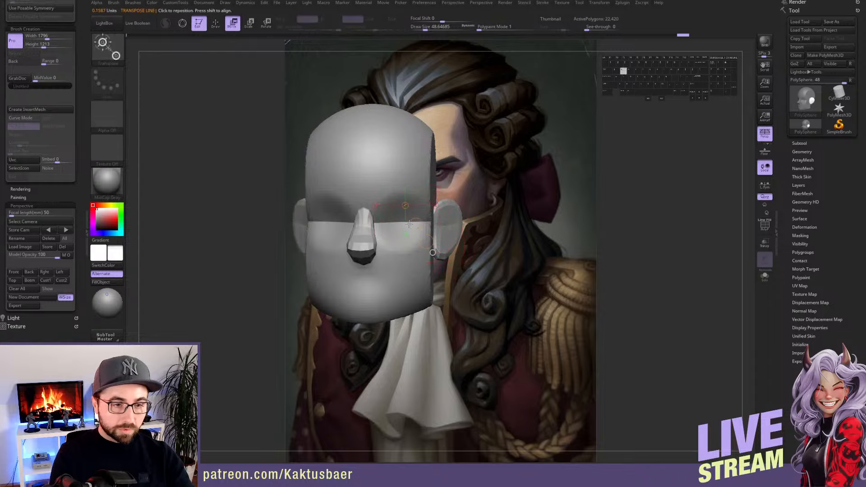
pyautogui.keyDown('ctrl'); pyautogui.click(364, 230); pyautogui.keyUp('ctrl')
pyautogui.press('q')
pyautogui.keyDown('ctrl'); pyautogui.click(481, 225); pyautogui.keyUp('ctrl')
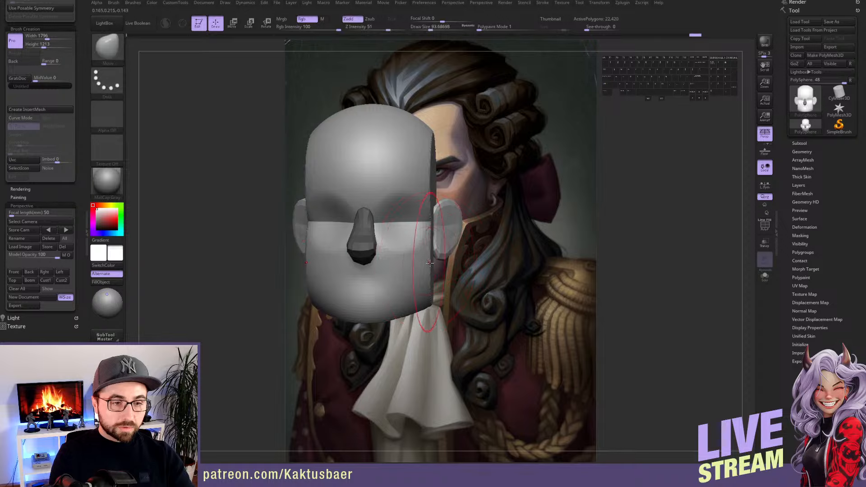
pyautogui.moveTo(432, 271); pyautogui.dragTo(422, 275)
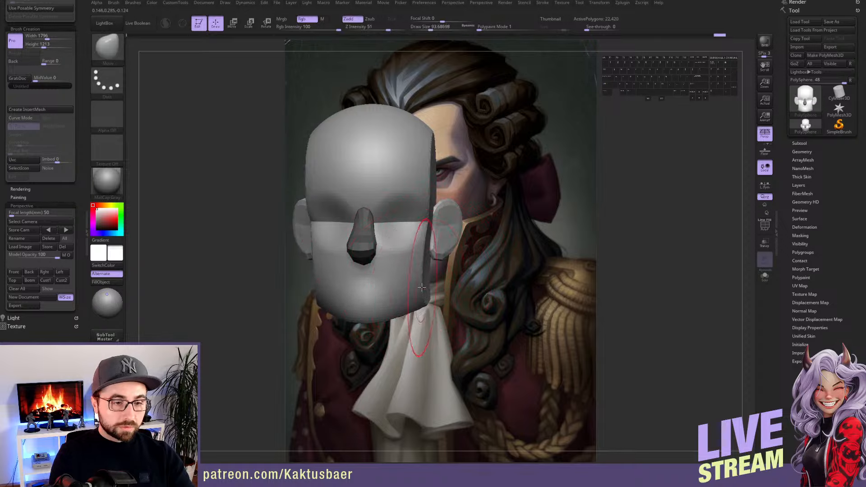
pyautogui.moveTo(422, 288); pyautogui.dragTo(397, 279, button='right')
pyautogui.keyDown('alt'); pyautogui.moveTo(451, 273); pyautogui.dragTo(446, 269, button='right'); pyautogui.keyUp('alt')
pyautogui.moveTo(446, 269)
pyautogui.keyDown('shift'); pyautogui.mouseDown(button='right')
pyautogui.moveTo(426, 266)
pyautogui.moveTo(441, 265)
pyautogui.moveTo(436, 252)
pyautogui.moveTo(452, 250)
pyautogui.mouseUp(button='right'); pyautogui.keyUp('shift')
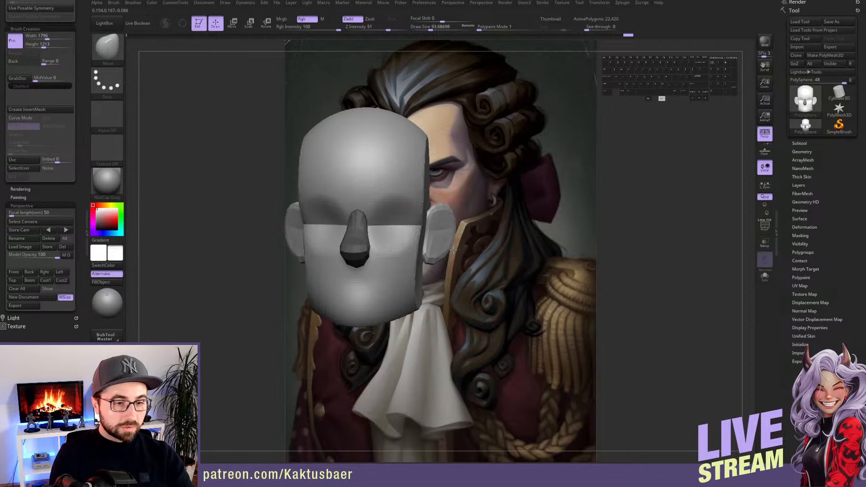
pyautogui.keyDown('ctrl'); pyautogui.moveTo(492, 203); pyautogui.dragTo(505, 217); pyautogui.keyUp('ctrl')
# Set the model opacity to 81 and align the head over the face in the portrait reference
pyautogui.keyDown('alt'); pyautogui.moveTo(421, 251); pyautogui.dragTo(269, 253, button='right'); pyautogui.keyUp('alt')
pyautogui.moveTo(78, 245)
pyautogui.mouseDown()
pyautogui.moveTo(78, 220)
pyautogui.moveTo(78, 242)
pyautogui.mouseUp()
pyautogui.moveTo(406, 230)
pyautogui.mouseDown(button='right')
pyautogui.moveTo(423, 205)
pyautogui.moveTo(428, 216)
pyautogui.moveTo(430, 199)
pyautogui.mouseUp(button='right')
pyautogui.moveTo(57, 255); pyautogui.dragTo(49, 255)
pyautogui.keyDown('alt'); pyautogui.moveTo(432, 205); pyautogui.dragTo(441, 179, button='right'); pyautogui.keyUp('alt')
pyautogui.moveTo(437, 181)
pyautogui.mouseDown(button='right')
pyautogui.moveTo(432, 175)
pyautogui.moveTo(440, 186)
pyautogui.moveTo(453, 179)
pyautogui.mouseUp(button='right')
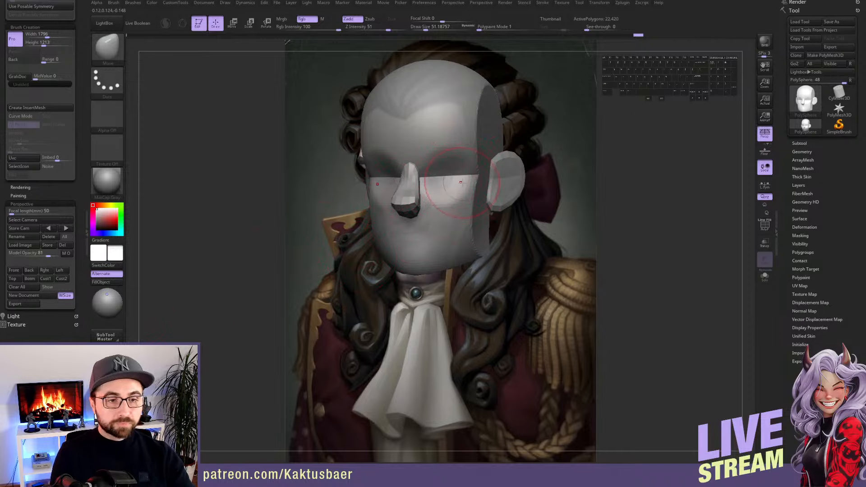
# Recall the stored view aligned to the portrait and mask everything except the jaw piece
pyautogui.keyDown('alt'); pyautogui.moveTo(452, 165); pyautogui.dragTo(523, 167, button='right'); pyautogui.keyUp('alt')
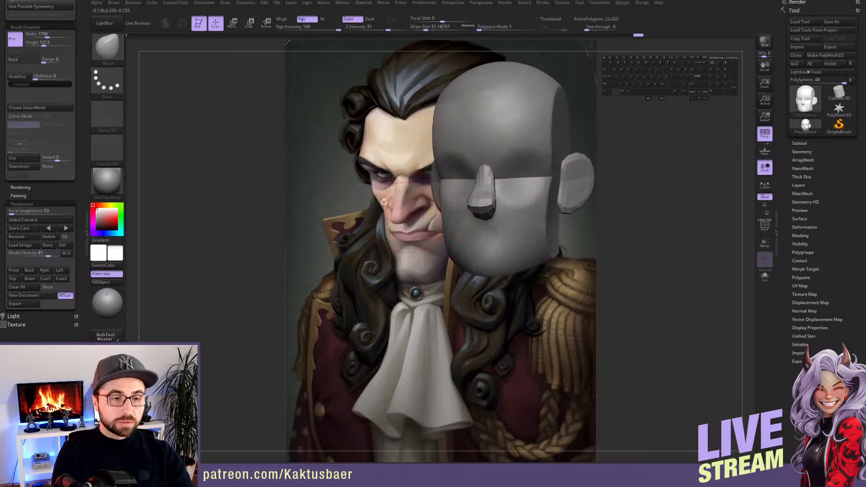
pyautogui.click(14, 271)
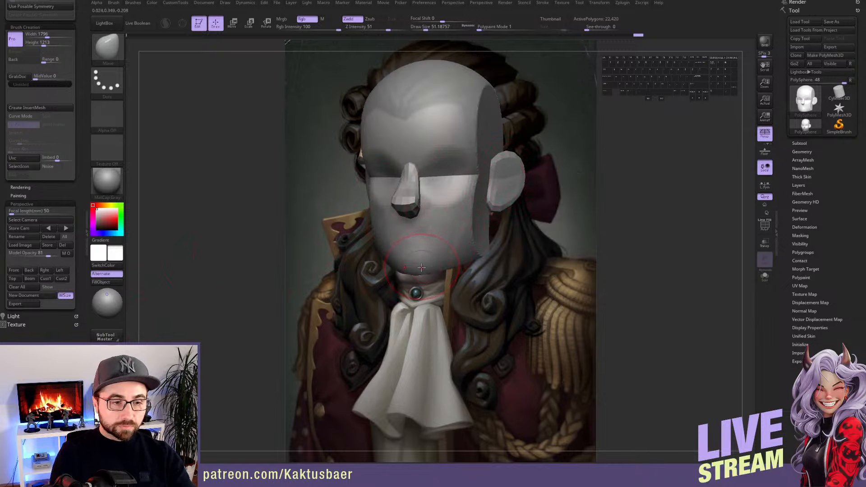
pyautogui.press('w')
pyautogui.keyDown('ctrl'); pyautogui.click(431, 256); pyautogui.keyUp('ctrl')
pyautogui.press('q')
pyautogui.press('s')
pyautogui.click(431, 262)
pyautogui.press('s')
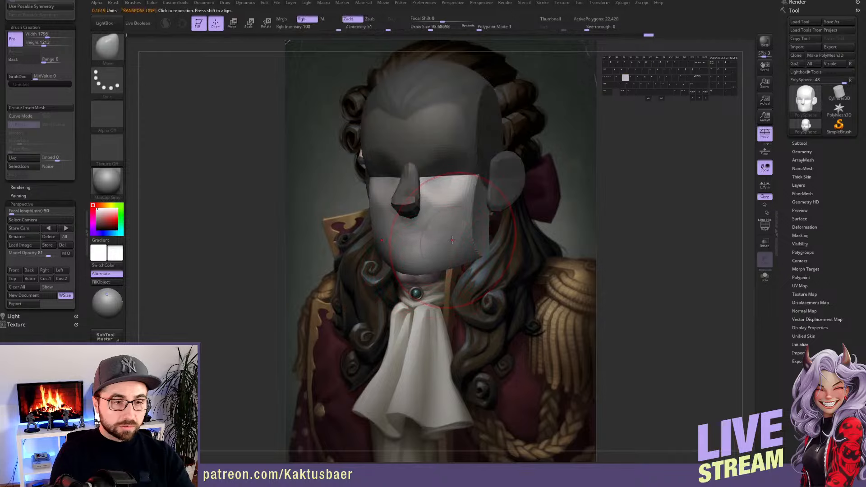
pyautogui.press('s')
pyautogui.click(453, 227)
pyautogui.press('b')
pyautogui.press('c')
pyautogui.press('b')
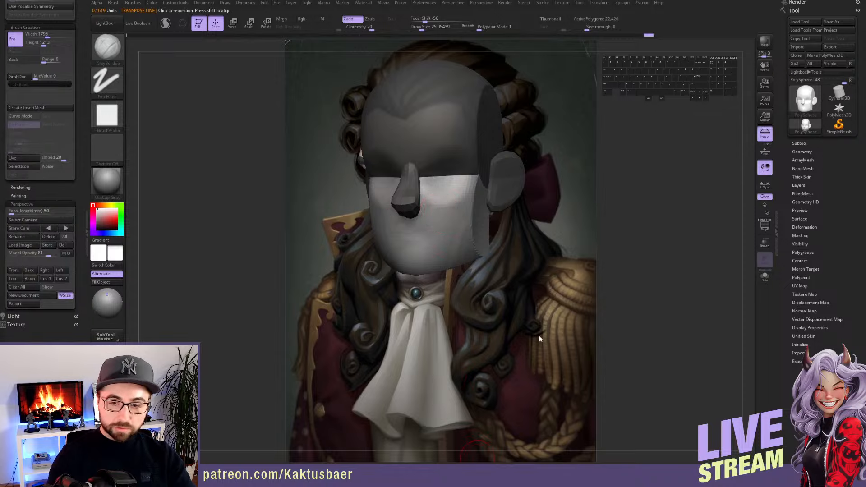
pyautogui.moveTo(569, 226); pyautogui.dragTo(560, 224)
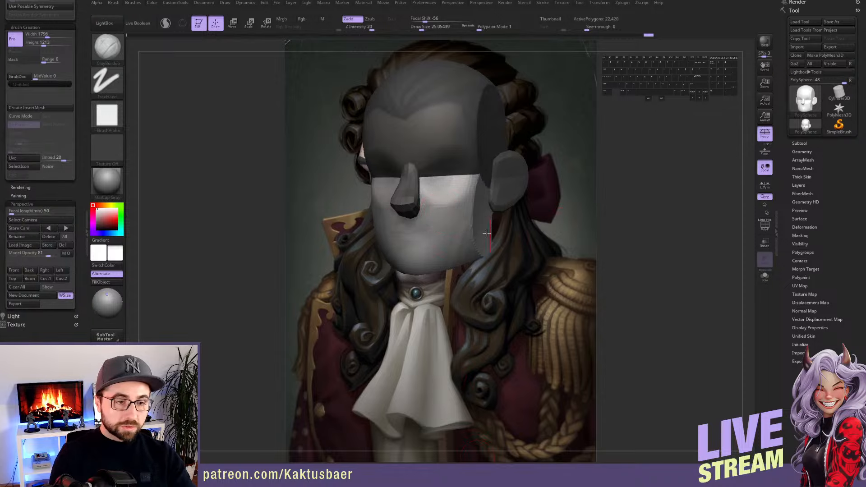
pyautogui.click(17, 270)
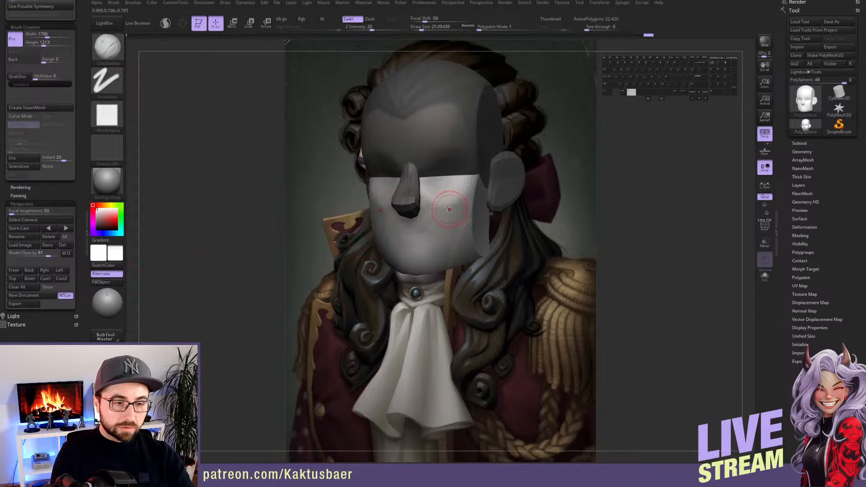
# Narrow the jaw and pull the chin down to match the portrait's face outline with the Move brush
pyautogui.press('b')
pyautogui.press('m')
pyautogui.press('v')
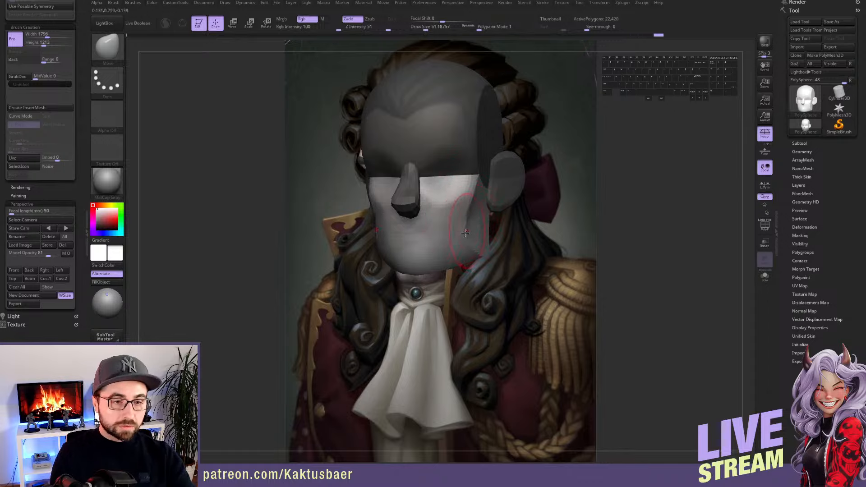
pyautogui.press('s')
pyautogui.moveTo(460, 249)
pyautogui.mouseDown()
pyautogui.moveTo(469, 252)
pyautogui.moveTo(423, 272)
pyautogui.moveTo(438, 272)
pyautogui.moveTo(449, 255)
pyautogui.mouseUp()
pyautogui.press('s')
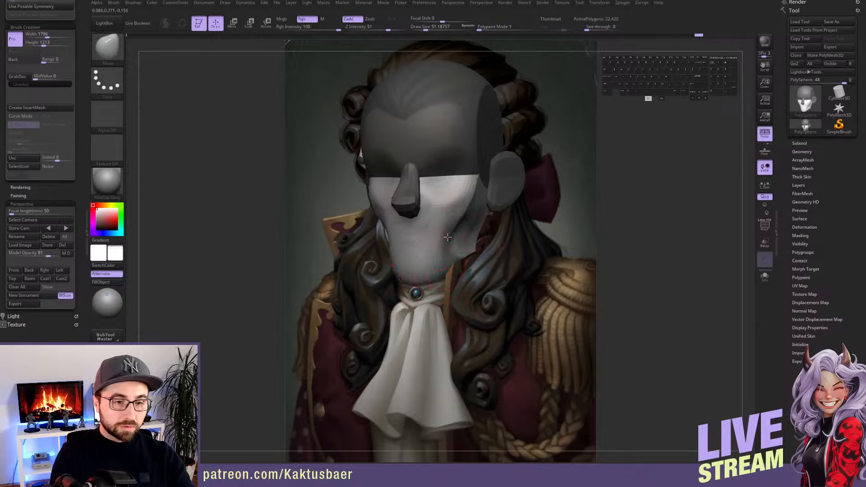
# Smooth the side of the cheek and pull its upper edge outward toward the ear with the Move brush
pyautogui.press('shift')
pyautogui.moveTo(475, 206)
pyautogui.keyDown('shift'); pyautogui.mouseDown()
pyautogui.moveTo(469, 217)
pyautogui.moveTo(469, 202)
pyautogui.mouseUp(); pyautogui.keyUp('shift')
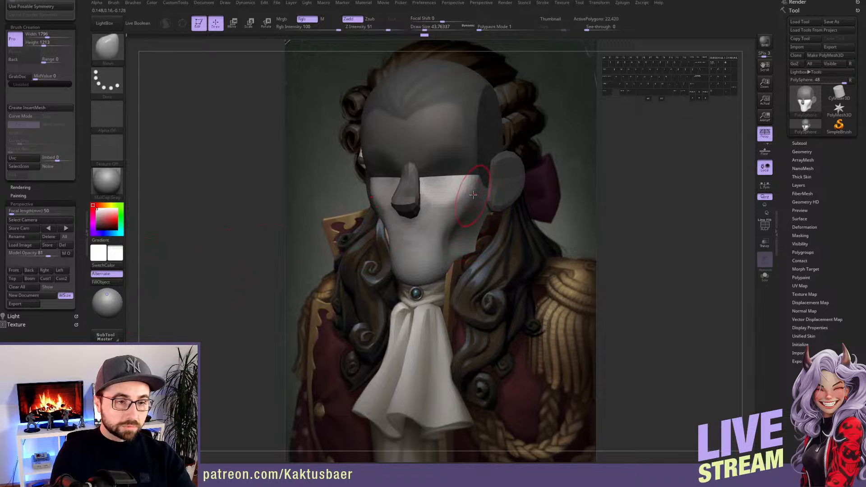
pyautogui.press(']')
pyautogui.moveTo(480, 180)
pyautogui.mouseDown()
pyautogui.moveTo(474, 150)
pyautogui.moveTo(471, 158)
pyautogui.moveTo(444, 150)
pyautogui.moveTo(473, 154)
pyautogui.moveTo(461, 130)
pyautogui.moveTo(483, 94)
pyautogui.moveTo(482, 188)
pyautogui.moveTo(486, 181)
pyautogui.mouseUp()
# Mask everything except the cranium and smooth the side of the skull above the ear with a smaller brush
pyautogui.press('w')
pyautogui.keyDown('ctrl'); pyautogui.click(475, 145); pyautogui.keyUp('ctrl')
pyautogui.press('q')
pyautogui.press('s')
pyautogui.press('s')
pyautogui.press('s')
pyautogui.press('s')
pyautogui.press('s')
pyautogui.press('s')
pyautogui.moveTo(509, 167); pyautogui.dragTo(481, 160, button='right')
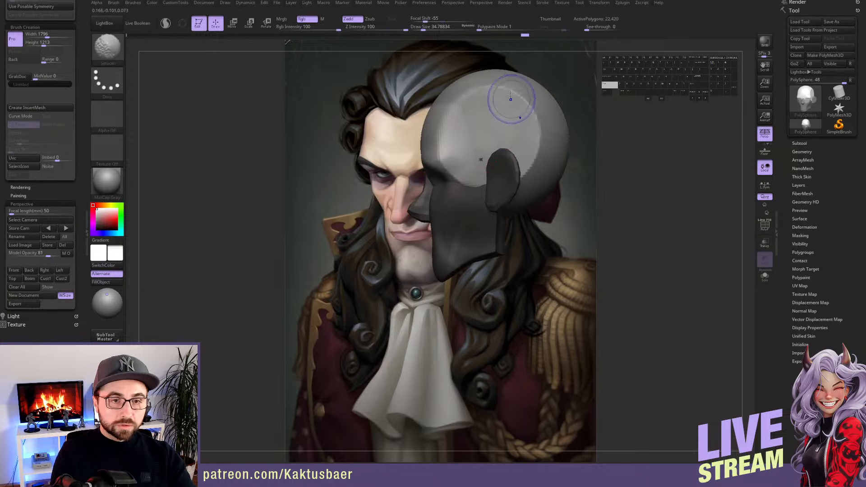
pyautogui.moveTo(513, 103)
pyautogui.keyDown('shift'); pyautogui.mouseDown()
pyautogui.moveTo(526, 129)
pyautogui.moveTo(517, 166)
pyautogui.mouseUp(); pyautogui.keyUp('shift')
# Mask everything except the jaw piece and recall the stored view aligned to the portrait
pyautogui.moveTo(473, 167); pyautogui.dragTo(497, 173, button='right')
pyautogui.moveTo(498, 172)
pyautogui.keyDown('alt'); pyautogui.mouseDown(button='right')
pyautogui.moveTo(469, 205)
pyautogui.moveTo(479, 208)
pyautogui.mouseUp(button='right'); pyautogui.keyUp('alt')
pyautogui.press('w')
pyautogui.press('q')
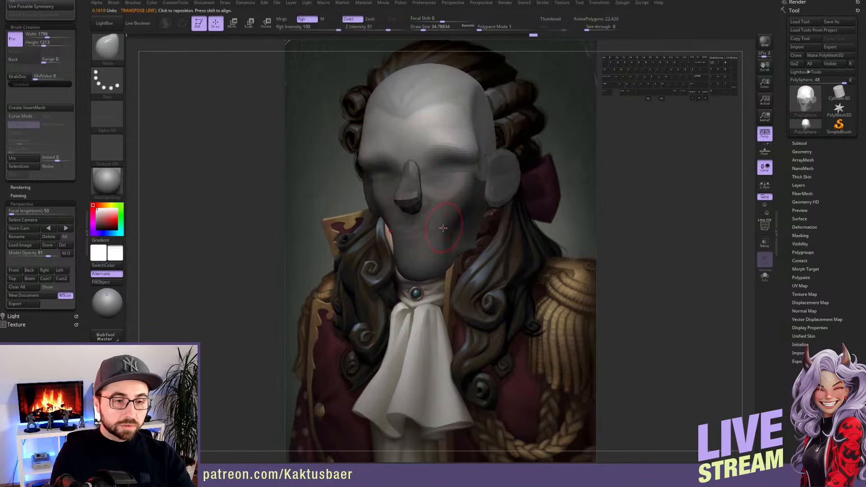
pyautogui.press('w')
pyautogui.keyDown('ctrl'); pyautogui.click(438, 230); pyautogui.keyUp('ctrl')
pyautogui.press('q')
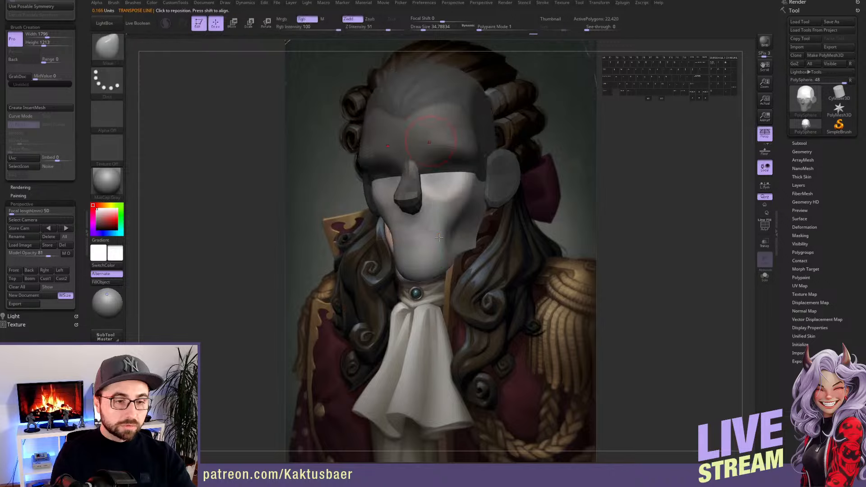
pyautogui.click(14, 270)
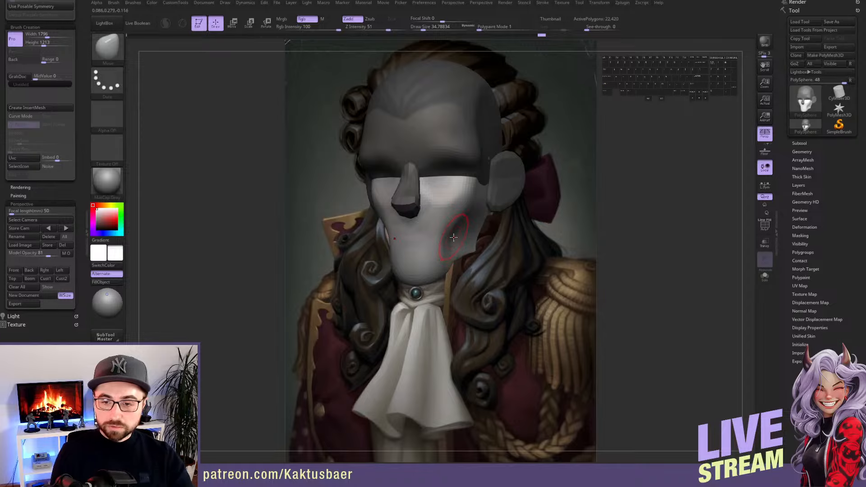
# Refine the cheek hollow and the side of the jaw with smaller Move brush strokes to follow the portrait's contour
pyautogui.press('s')
pyautogui.moveTo(446, 240); pyautogui.dragTo(448, 234)
pyautogui.keyDown('alt'); pyautogui.moveTo(446, 239); pyautogui.dragTo(452, 239); pyautogui.keyUp('alt')
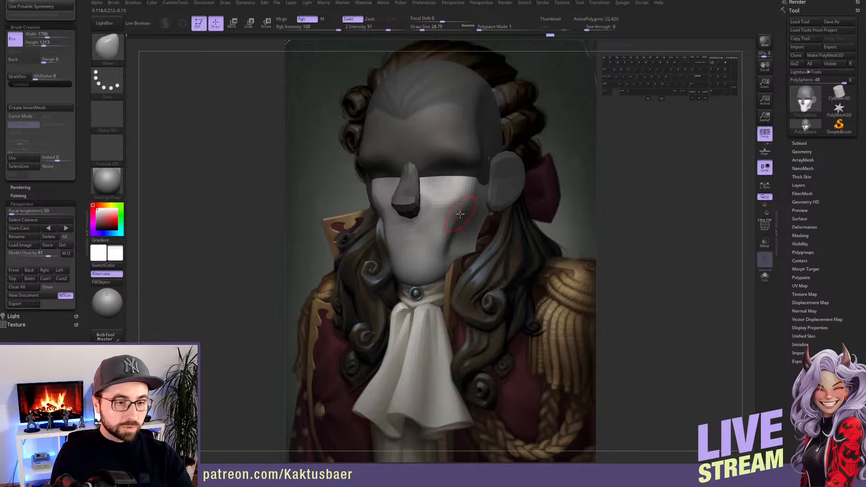
pyautogui.moveTo(470, 209); pyautogui.dragTo(468, 208)
pyautogui.press('s')
pyautogui.moveTo(464, 208)
pyautogui.mouseDown()
pyautogui.moveTo(454, 208)
pyautogui.moveTo(469, 247)
pyautogui.mouseUp()
pyautogui.press('s')
pyautogui.press('shift')
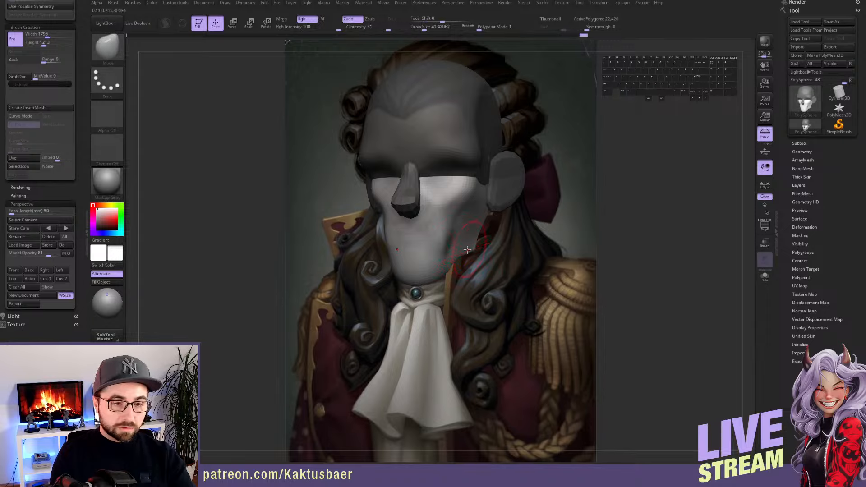
# Pull the rear jaw corner inward and smooth the back and underside of the jaw below the ear
pyautogui.moveTo(467, 249); pyautogui.dragTo(481, 247, button='right')
pyautogui.moveTo(463, 248)
pyautogui.mouseDown()
pyautogui.moveTo(443, 260)
pyautogui.moveTo(453, 250)
pyautogui.mouseUp()
pyautogui.press('s')
pyautogui.moveTo(478, 243); pyautogui.dragTo(473, 197, button='right')
pyautogui.keyDown('shift'); pyautogui.moveTo(473, 197); pyautogui.dragTo(466, 224); pyautogui.keyUp('shift')
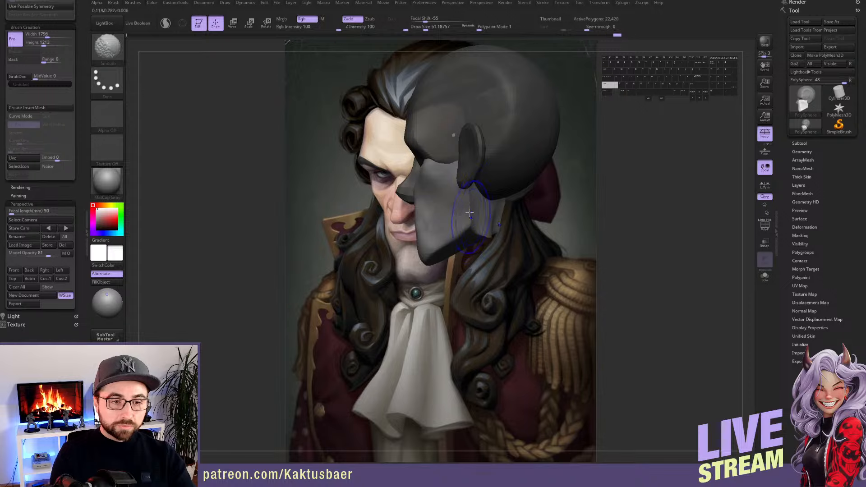
pyautogui.moveTo(467, 226); pyautogui.dragTo(460, 248, button='right')
pyautogui.keyDown('shift'); pyautogui.moveTo(459, 249); pyautogui.dragTo(444, 252); pyautogui.keyUp('shift')
pyautogui.moveTo(453, 249); pyautogui.dragTo(450, 241, button='right')
pyautogui.keyDown('shift'); pyautogui.moveTo(485, 248); pyautogui.dragTo(474, 239); pyautogui.keyUp('shift')
# Reshape the back of the jaw beneath the ear and the side of the cheek with a large Move brush
pyautogui.moveTo(460, 234)
pyautogui.mouseDown(button='right')
pyautogui.moveTo(470, 247)
pyautogui.moveTo(458, 225)
pyautogui.mouseUp(button='right')
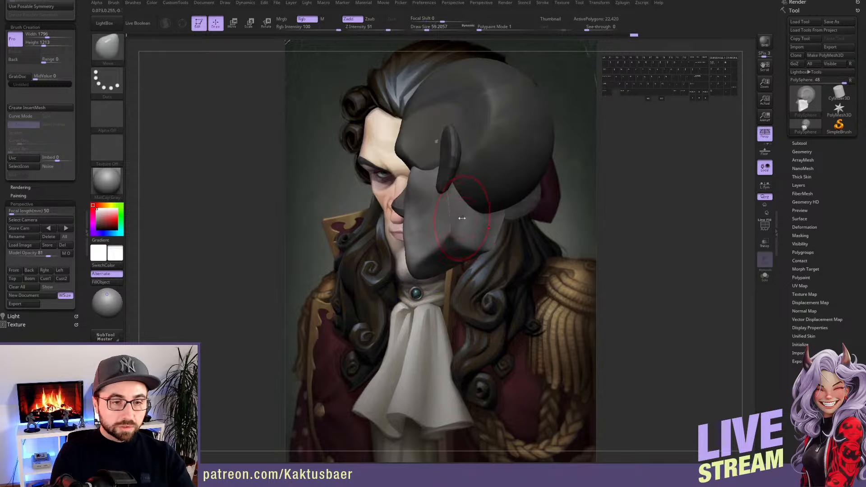
pyautogui.keyDown('alt'); pyautogui.moveTo(462, 211); pyautogui.dragTo(464, 191); pyautogui.keyUp('alt')
pyautogui.moveTo(444, 158)
pyautogui.mouseDown(button='right')
pyautogui.moveTo(437, 156)
pyautogui.moveTo(459, 160)
pyautogui.moveTo(467, 207)
pyautogui.mouseUp(button='right')
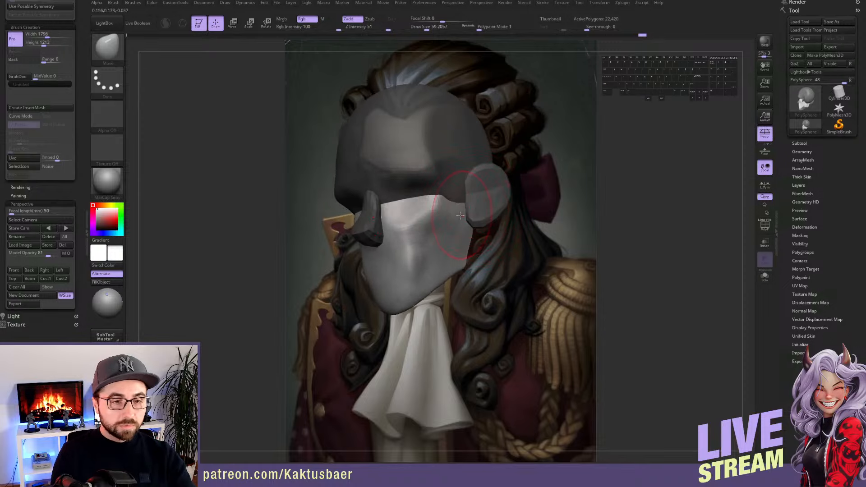
pyautogui.press('s')
pyautogui.moveTo(458, 217); pyautogui.dragTo(452, 216)
pyautogui.moveTo(451, 217); pyautogui.dragTo(468, 210, button='right')
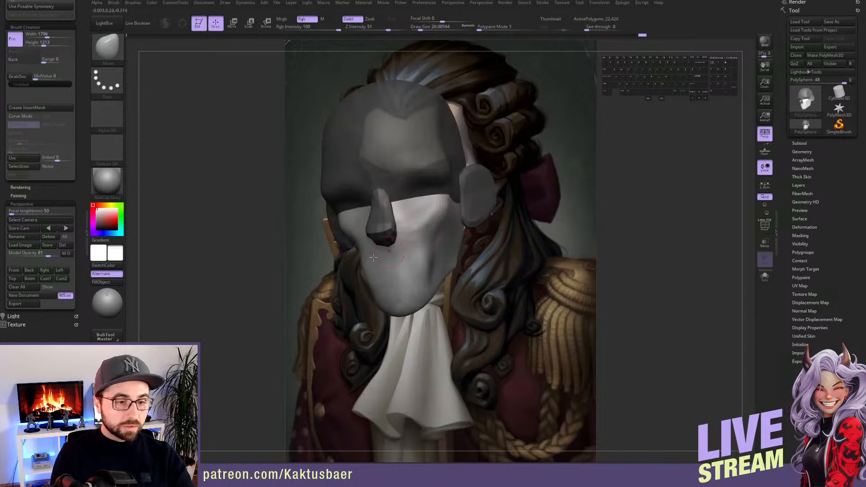
# Recall the stored view and sculpt the cheek beside the nose with the ClayBuildup brush
pyautogui.click(15, 272)
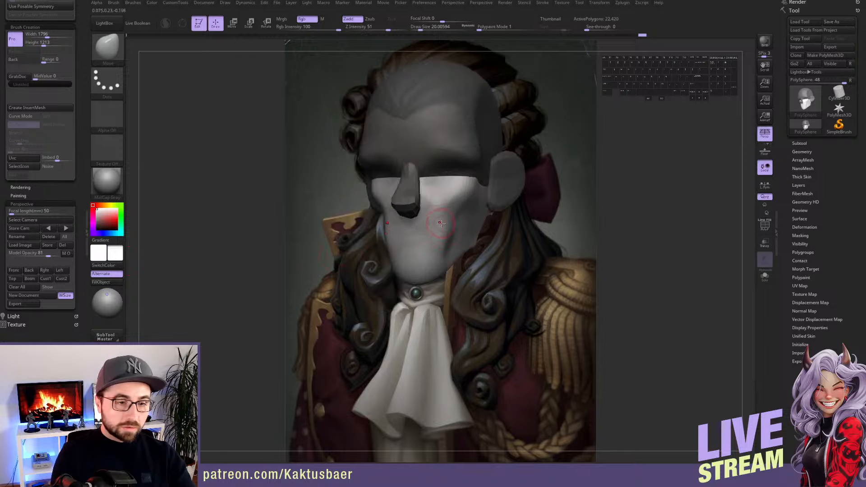
pyautogui.press('b')
pyautogui.press('c')
pyautogui.press('b')
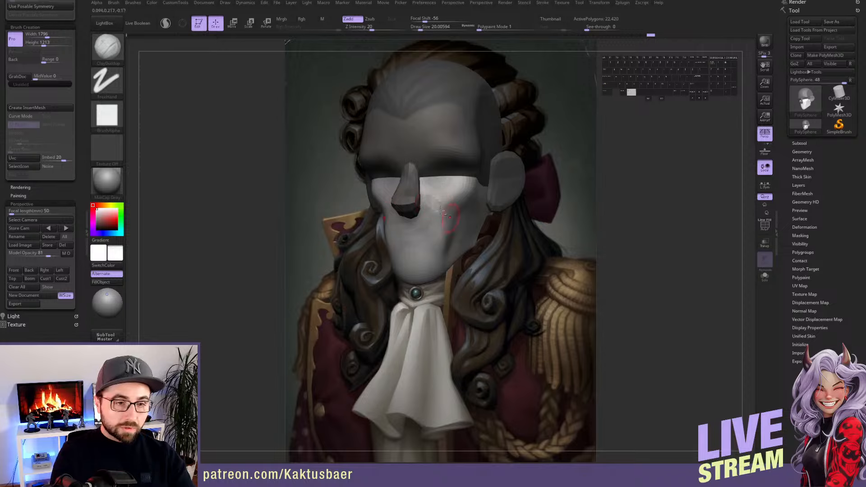
pyautogui.moveTo(437, 205)
pyautogui.keyDown('alt'); pyautogui.mouseDown()
pyautogui.moveTo(446, 226)
pyautogui.moveTo(439, 209)
pyautogui.mouseUp(); pyautogui.keyUp('alt')
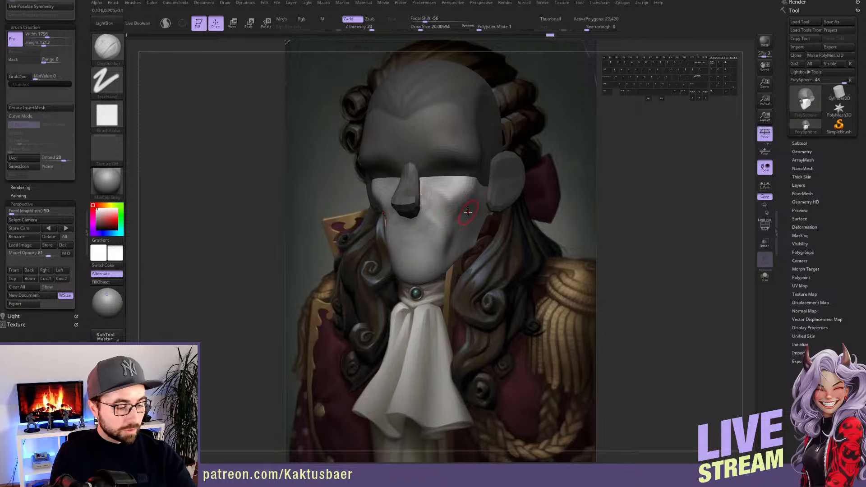
# Move the cheekbone's outer side toward the ear and smooth the cheek surface below it
pyautogui.press('5')
pyautogui.press('s')
pyautogui.moveTo(471, 207)
pyautogui.mouseDown()
pyautogui.moveTo(484, 195)
pyautogui.moveTo(479, 209)
pyautogui.moveTo(482, 191)
pyautogui.mouseUp()
pyautogui.press('s')
pyautogui.keyDown('shift'); pyautogui.moveTo(477, 199); pyautogui.dragTo(470, 212); pyautogui.keyUp('shift')
pyautogui.keyDown('shift'); pyautogui.moveTo(469, 212); pyautogui.dragTo(476, 180); pyautogui.keyUp('shift')
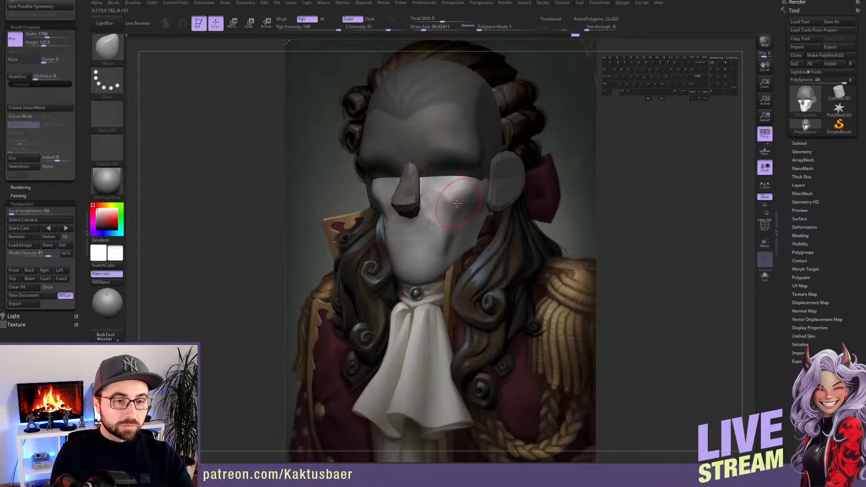
# Hide the ears to check the cheekbone outline against the portrait in the stored view, and show all parts again
pyautogui.keyDown('ctrl'); pyautogui.keyDown('shift'); pyautogui.click(505, 184); pyautogui.keyUp('shift'); pyautogui.keyUp('ctrl')
pyautogui.keyDown('ctrl'); pyautogui.keyDown('shift'); pyautogui.click(503, 183); pyautogui.keyUp('shift'); pyautogui.keyUp('ctrl')
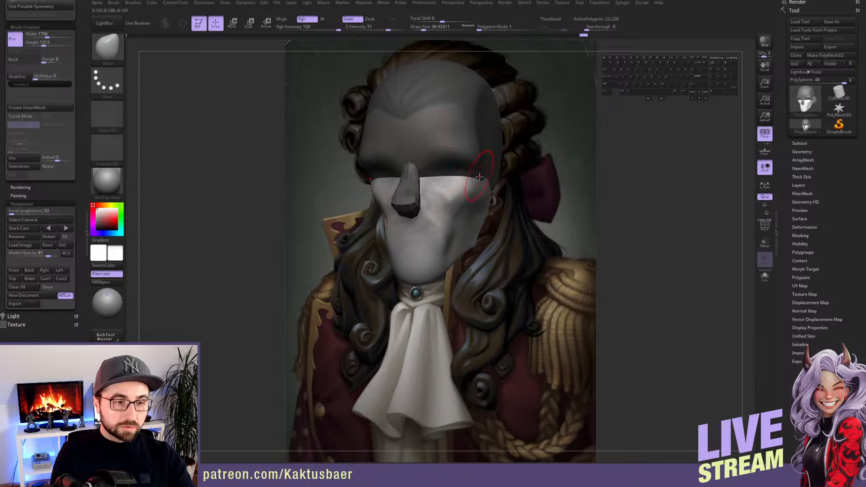
pyautogui.keyDown('alt'); pyautogui.moveTo(477, 177); pyautogui.dragTo(484, 176, button='right'); pyautogui.keyUp('alt')
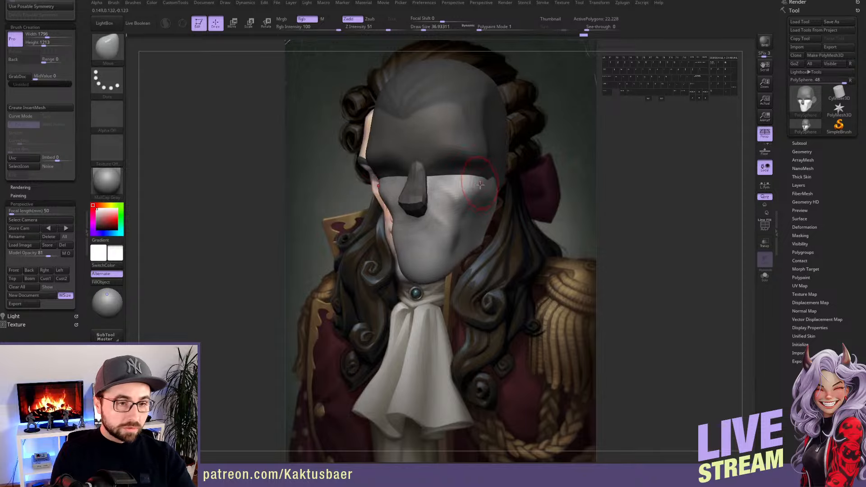
pyautogui.click(14, 270)
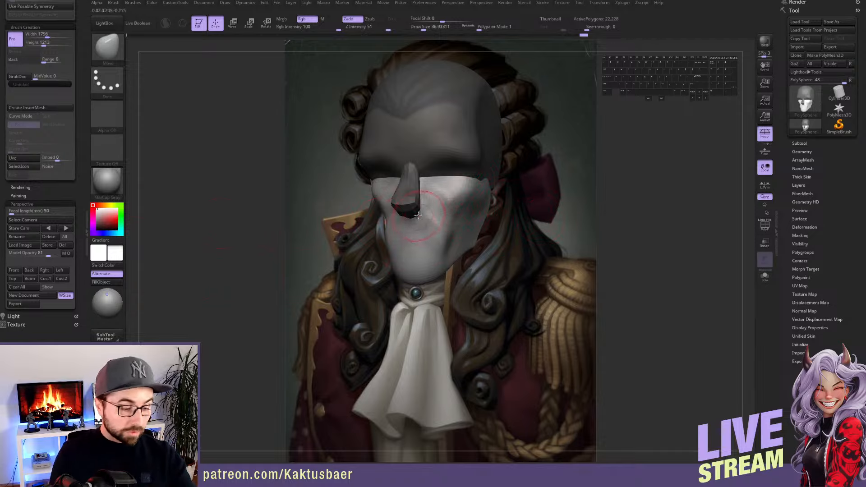
pyautogui.hotkey('ctrl', 'shift', 'a')
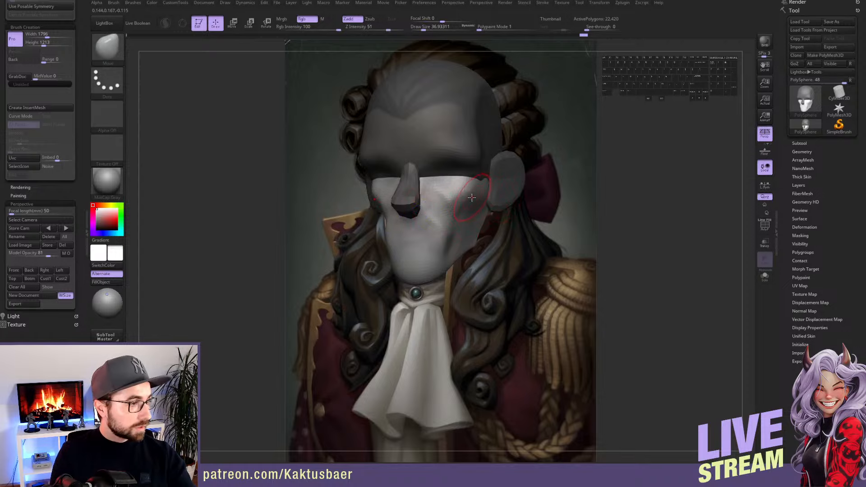
# Mask everything except the ears and return to the Move brush
pyautogui.press('w')
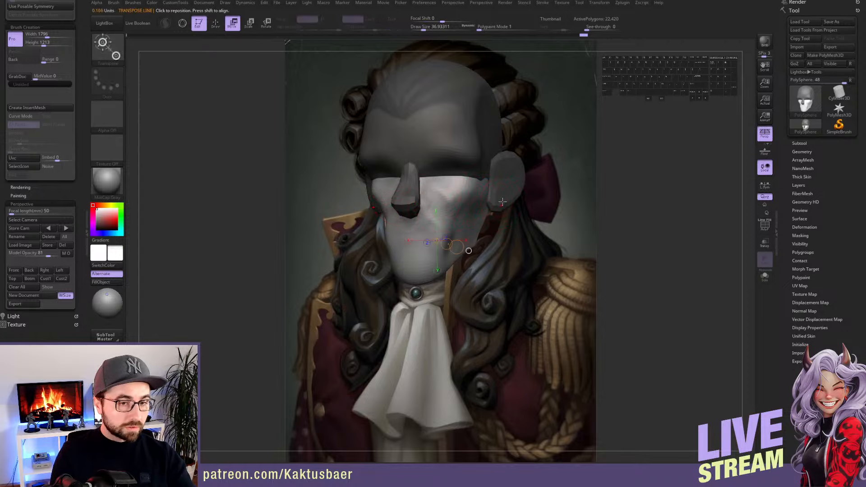
pyautogui.keyDown('alt'); pyautogui.click(502, 202); pyautogui.keyUp('alt')
pyautogui.press('q')
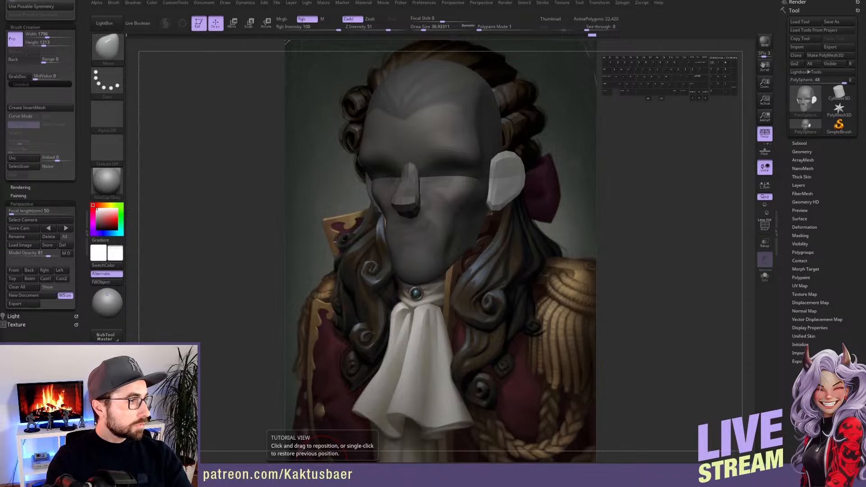
# Switch to the browser to view the channel's live sculpting tutorials, and return to ZBrush
pyautogui.moveTo(0, 216); pyautogui.dragTo(702, 217)
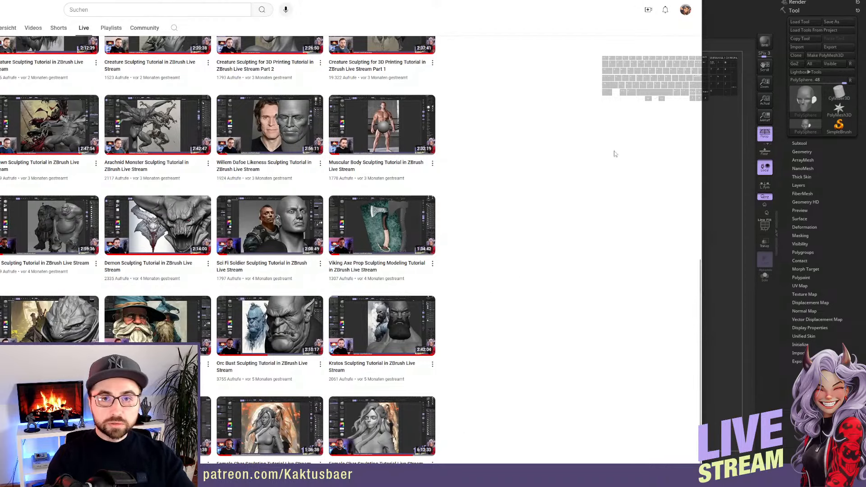
pyautogui.moveTo(702, 91); pyautogui.dragTo(865, 91)
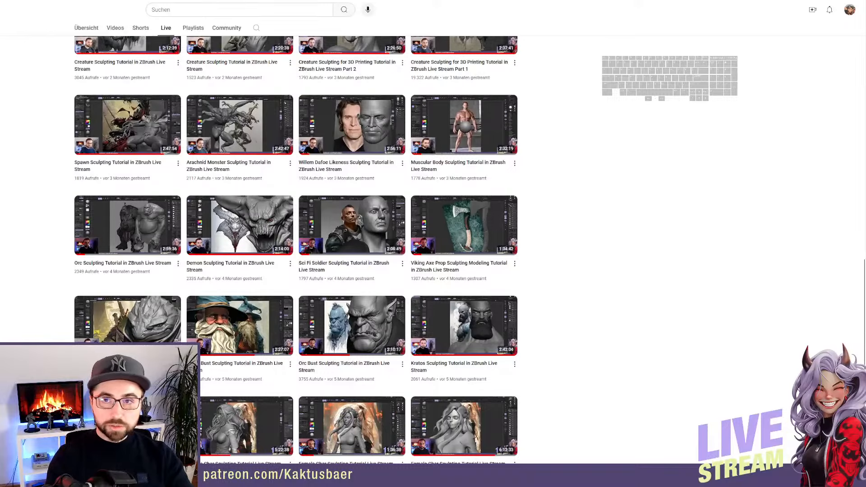
pyautogui.moveTo(864, 22); pyautogui.dragTo(0, 21)
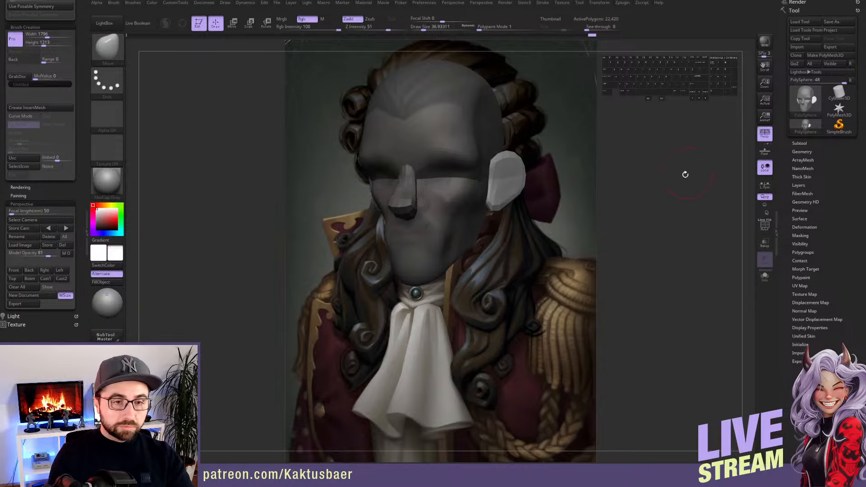
# Recall the stored view and narrow the ear by pulling its outer rim inward with the Move brush
pyautogui.moveTo(505, 182); pyautogui.dragTo(486, 183, button='right')
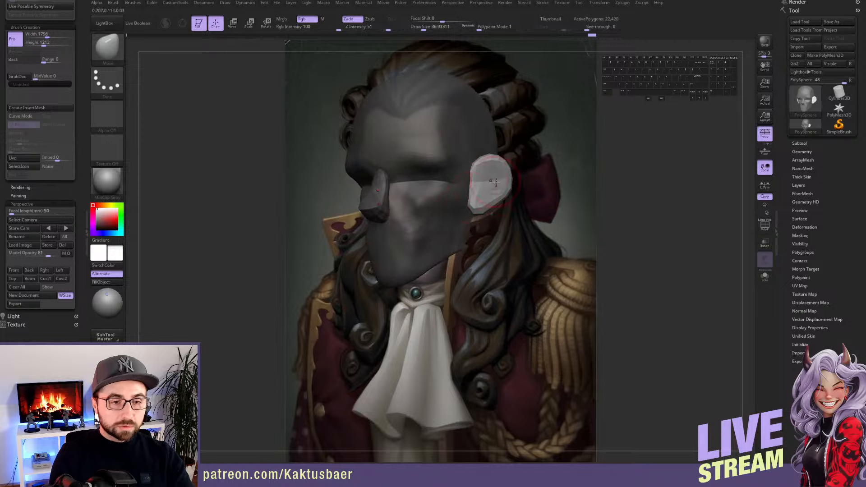
pyautogui.click(14, 270)
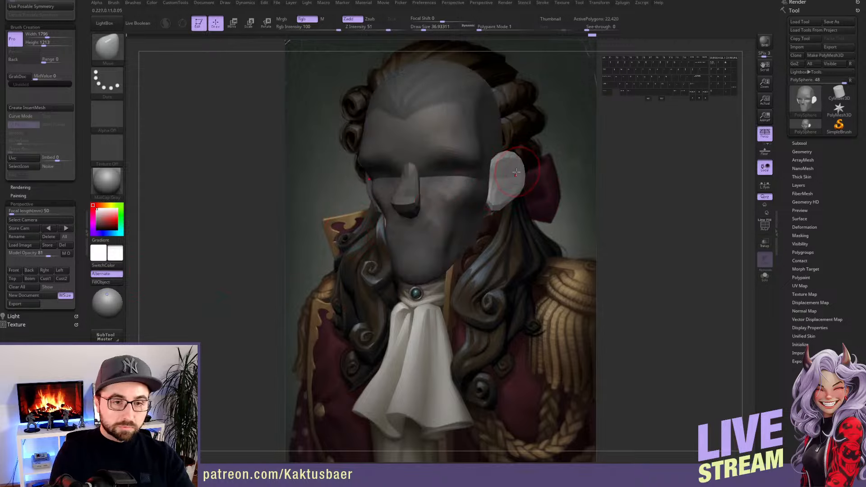
pyautogui.press(']')
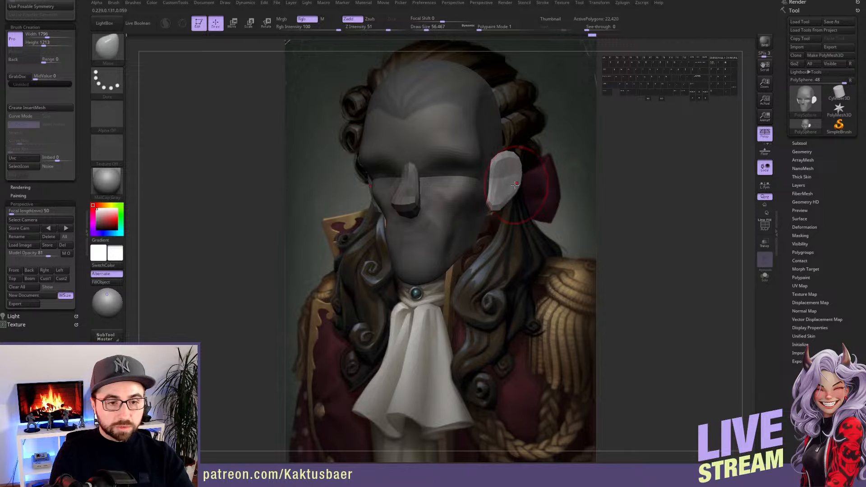
pyautogui.press('[')
pyautogui.press('[')
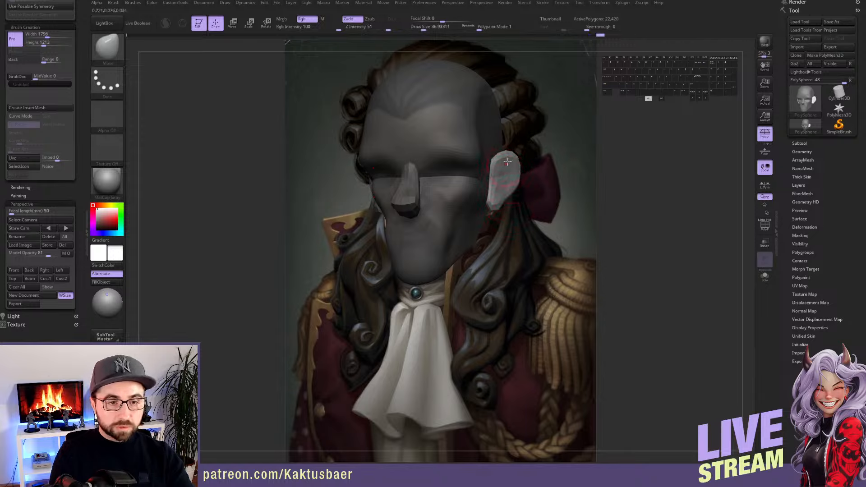
# Mask everything except the nose, pull its tip down, widen the nostril area, and adjust the bridge with the Move brush
pyautogui.keyDown('alt'); pyautogui.click(421, 187); pyautogui.keyUp('alt')
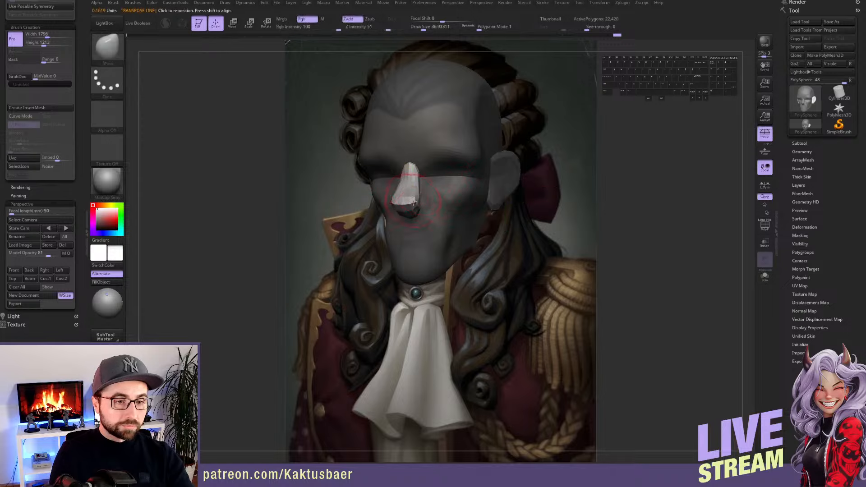
pyautogui.press('[')
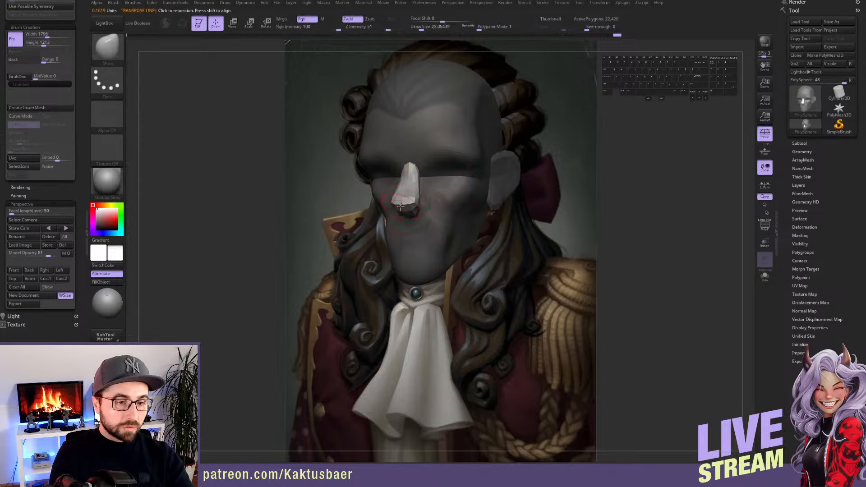
pyautogui.moveTo(395, 225); pyautogui.dragTo(396, 224)
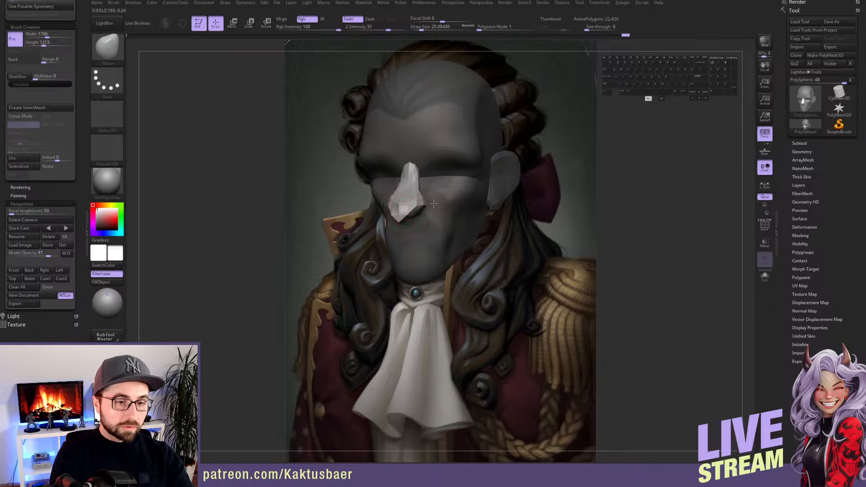
pyautogui.moveTo(413, 193); pyautogui.dragTo(332, 176, button='right')
pyautogui.moveTo(418, 180); pyautogui.dragTo(403, 172)
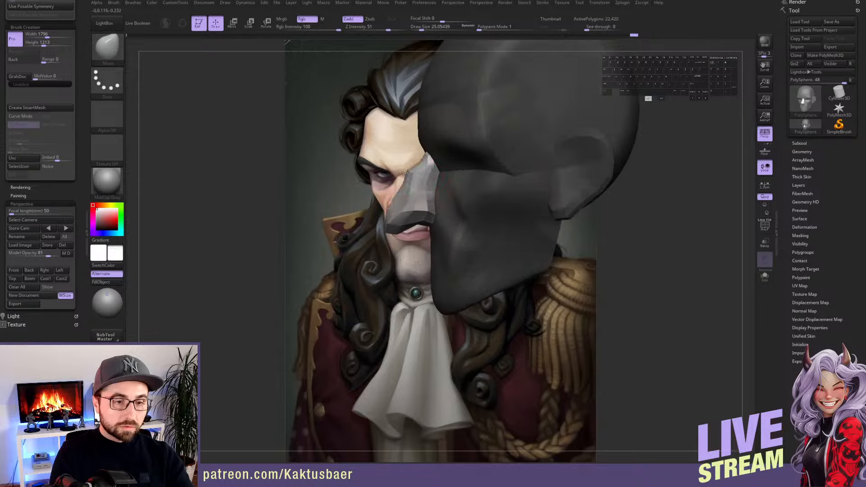
# Recall the stored view, isolate the nose to compare it with the portrait, and show all parts again
pyautogui.click(13, 270)
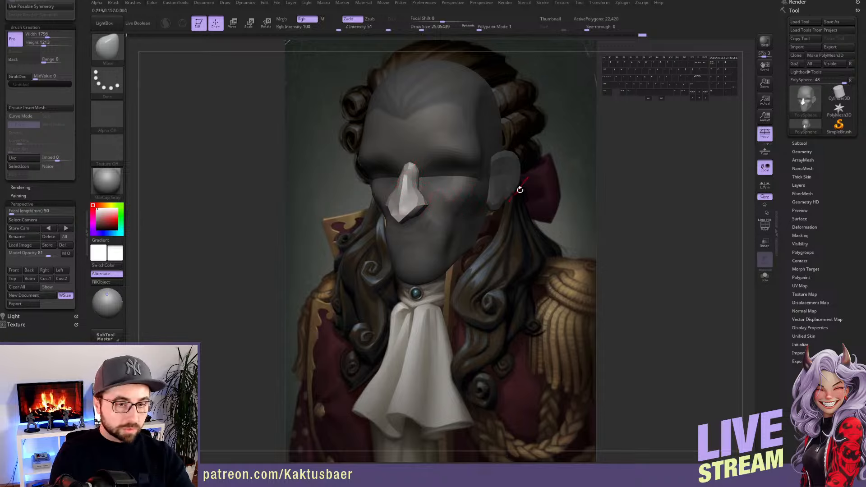
pyautogui.keyDown('ctrl'); pyautogui.keyDown('shift'); pyautogui.click(408, 202); pyautogui.keyUp('shift'); pyautogui.keyUp('ctrl')
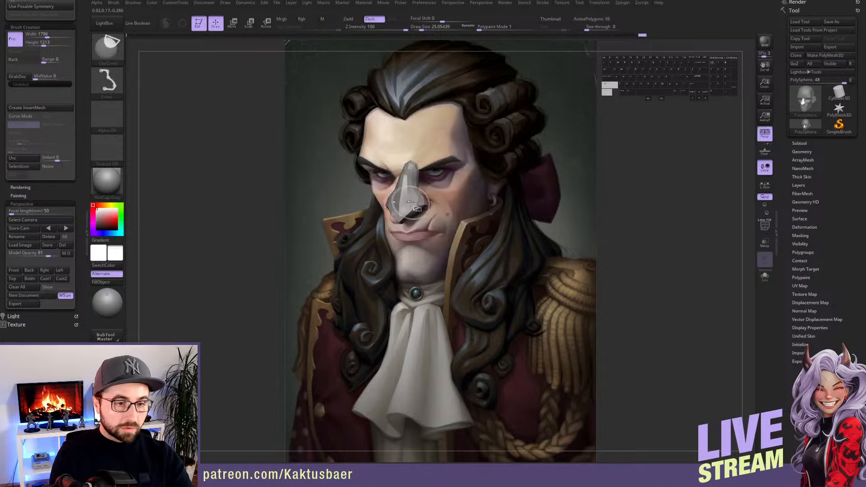
pyautogui.keyDown('ctrl'); pyautogui.keyDown('shift'); pyautogui.click(426, 199); pyautogui.keyUp('shift'); pyautogui.keyUp('ctrl')
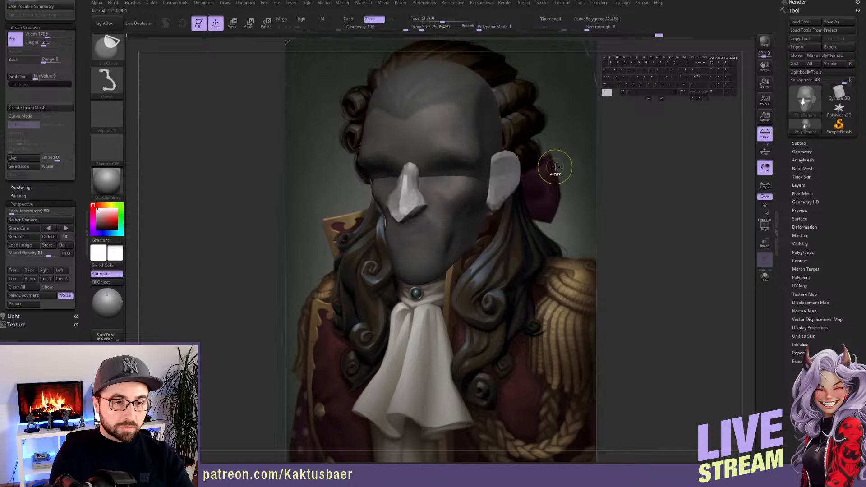
# Clear the mask, mask everything except the nose, and smooth the nose's tip, bridge and sides
pyautogui.keyDown('ctrl'); pyautogui.moveTo(553, 159); pyautogui.dragTo(549, 189); pyautogui.keyUp('ctrl')
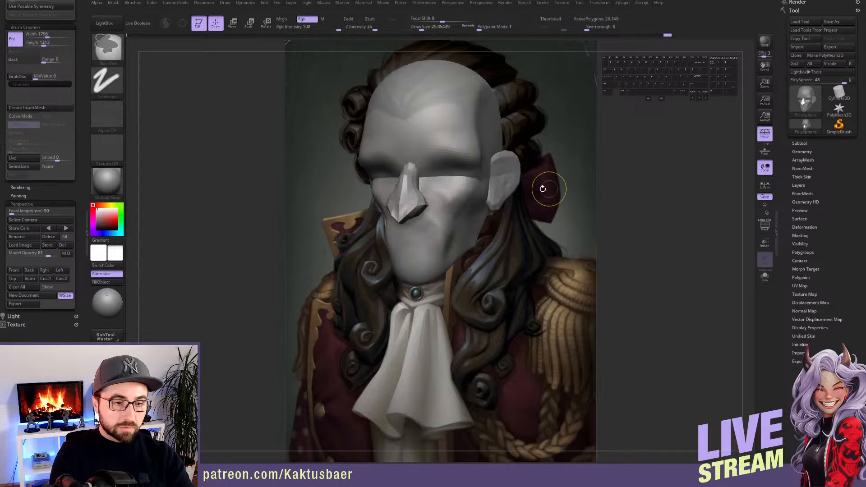
pyautogui.press('w')
pyautogui.keyDown('ctrl'); pyautogui.click(406, 199); pyautogui.keyUp('ctrl')
pyautogui.press('q')
pyautogui.press('s')
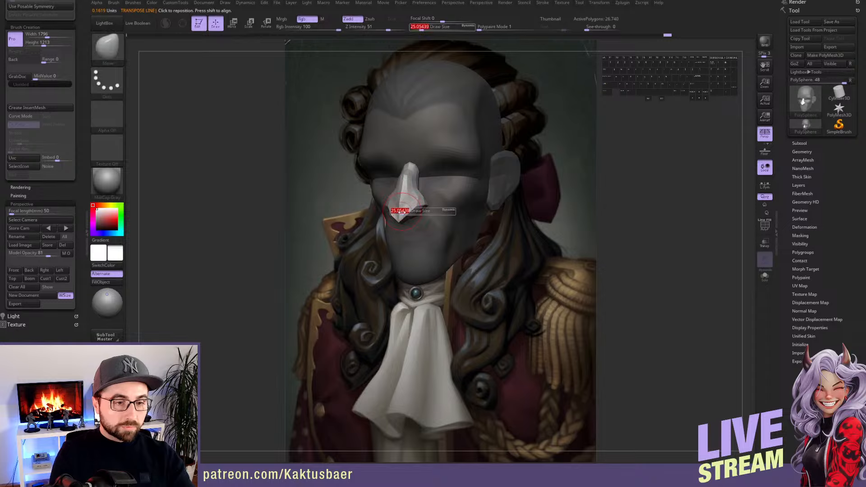
pyautogui.press('shift')
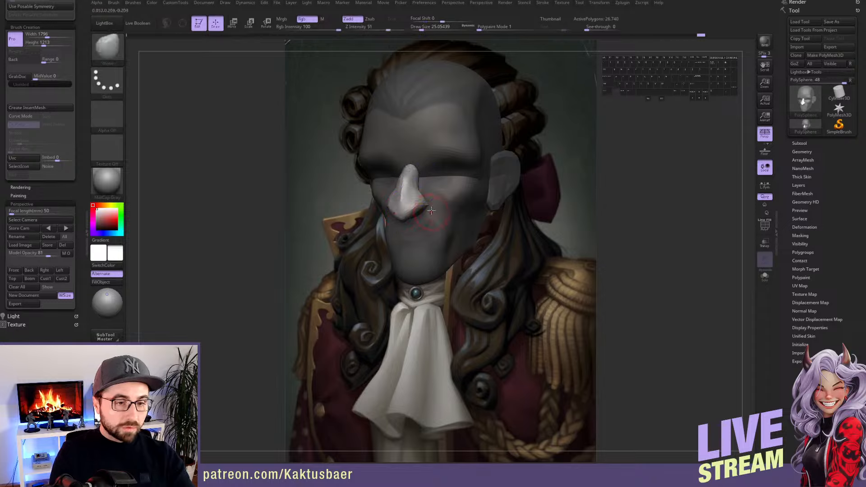
pyautogui.moveTo(444, 208); pyautogui.dragTo(417, 208, button='right')
pyautogui.keyDown('shift'); pyautogui.moveTo(433, 201); pyautogui.dragTo(426, 207); pyautogui.keyUp('shift')
pyautogui.moveTo(424, 207)
pyautogui.mouseDown(button='right')
pyautogui.moveTo(414, 206)
pyautogui.moveTo(422, 205)
pyautogui.mouseUp(button='right')
pyautogui.keyDown('shift'); pyautogui.moveTo(421, 205); pyautogui.dragTo(419, 202); pyautogui.keyUp('shift')
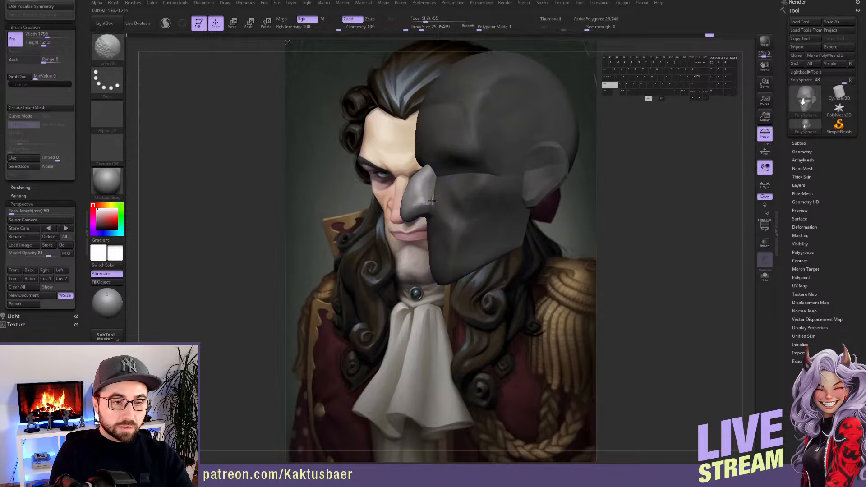
# Refine the nose tip with the Move brush and smooth its underside and nostril area
pyautogui.moveTo(419, 203); pyautogui.dragTo(411, 205, button='right')
pyautogui.moveTo(411, 205); pyautogui.dragTo(407, 209)
pyautogui.moveTo(408, 209)
pyautogui.keyDown('alt'); pyautogui.mouseDown(button='right')
pyautogui.moveTo(405, 247)
pyautogui.moveTo(428, 236)
pyautogui.moveTo(431, 243)
pyautogui.mouseUp(button='right'); pyautogui.keyUp('alt')
pyautogui.press('shift')
pyautogui.keyDown('shift'); pyautogui.moveTo(429, 232); pyautogui.dragTo(427, 230); pyautogui.keyUp('shift')
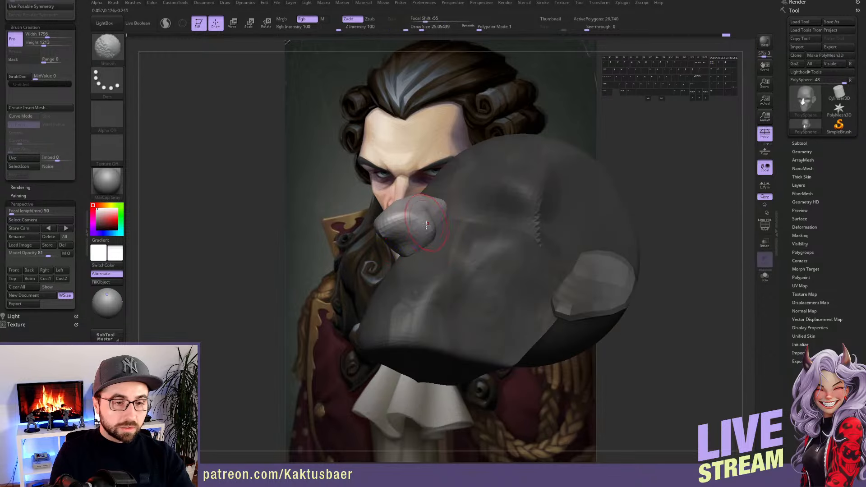
pyautogui.moveTo(426, 225); pyautogui.dragTo(403, 228, button='right')
pyautogui.keyDown('shift'); pyautogui.moveTo(403, 225); pyautogui.dragTo(398, 233); pyautogui.keyUp('shift')
# Build up the nostril wing with the ClayBuildup brush and smooth the strokes into the nose
pyautogui.moveTo(399, 253)
pyautogui.mouseDown(button='right')
pyautogui.moveTo(391, 240)
pyautogui.moveTo(404, 235)
pyautogui.moveTo(390, 221)
pyautogui.moveTo(419, 244)
pyautogui.moveTo(400, 253)
pyautogui.moveTo(426, 237)
pyautogui.mouseUp(button='right')
pyautogui.press('b')
pyautogui.press('c')
pyautogui.press('b')
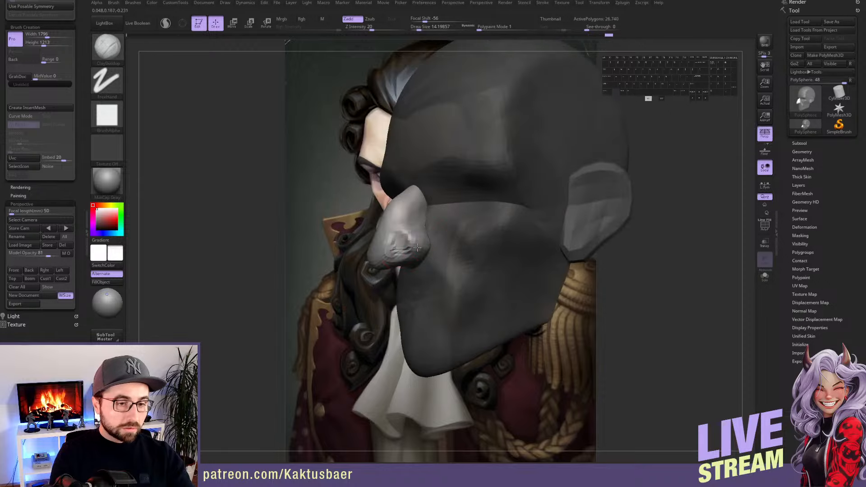
pyautogui.press('shift')
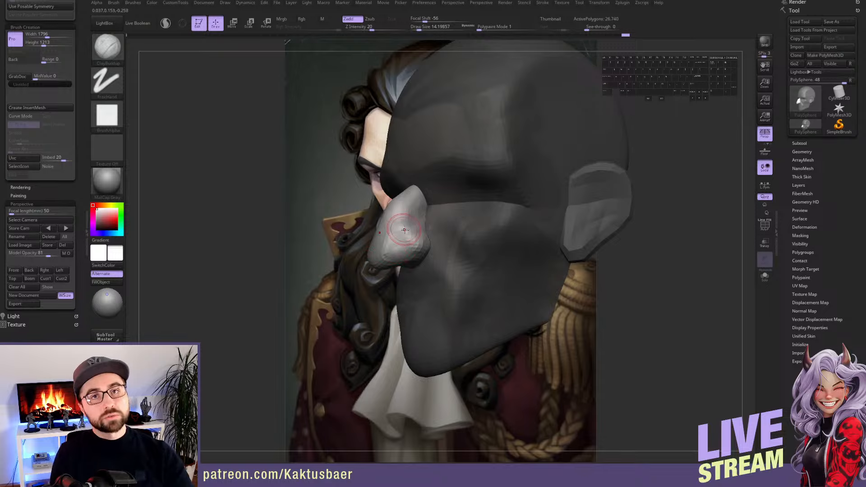
pyautogui.moveTo(409, 243); pyautogui.dragTo(418, 234, button='right')
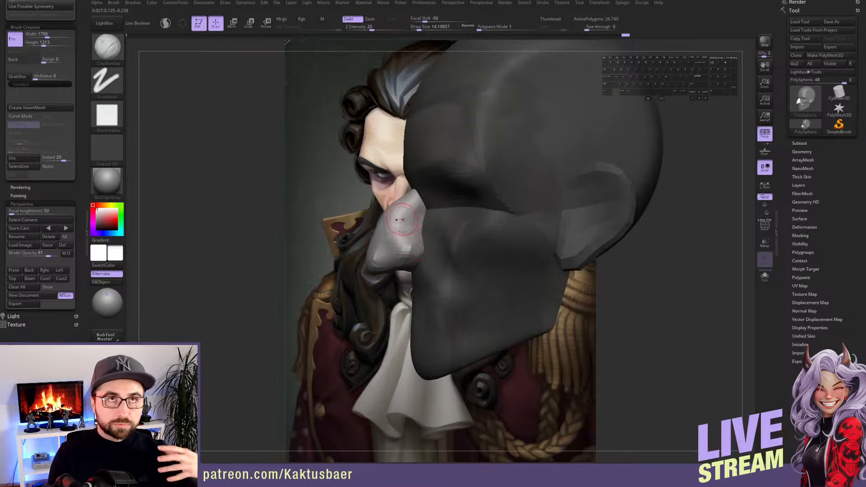
# Mask everything except the cranium and reshape the brow and temple with the Move brush
pyautogui.press('w')
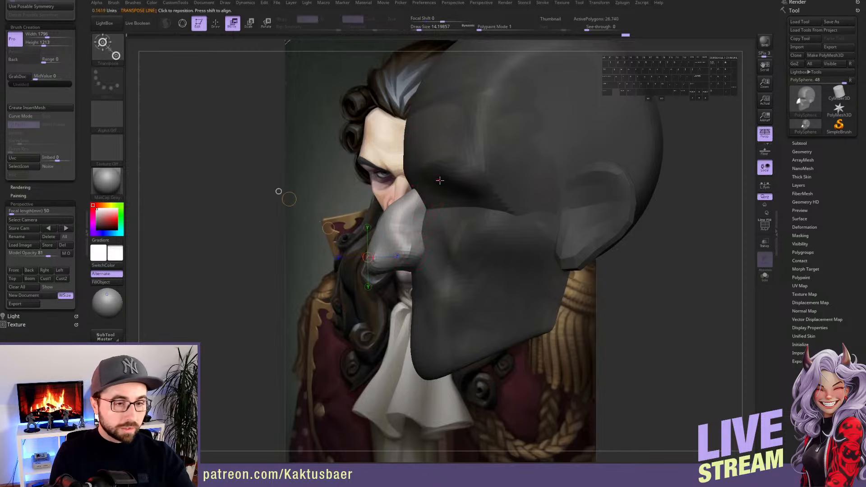
pyautogui.click(439, 180)
pyautogui.press('q')
pyautogui.moveTo(407, 215)
pyautogui.mouseDown(button='right')
pyautogui.moveTo(448, 162)
pyautogui.moveTo(410, 158)
pyautogui.moveTo(405, 148)
pyautogui.mouseUp(button='right')
pyautogui.press('5')
pyautogui.moveTo(433, 197)
pyautogui.mouseDown(button='right')
pyautogui.moveTo(404, 197)
pyautogui.moveTo(440, 189)
pyautogui.moveTo(450, 196)
pyautogui.moveTo(396, 195)
pyautogui.moveTo(377, 215)
pyautogui.mouseUp(button='right')
pyautogui.moveTo(374, 200)
pyautogui.mouseDown()
pyautogui.moveTo(378, 213)
pyautogui.moveTo(395, 214)
pyautogui.moveTo(412, 199)
pyautogui.moveTo(404, 194)
pyautogui.mouseUp()
pyautogui.moveTo(403, 194); pyautogui.dragTo(358, 193, button='right')
pyautogui.moveTo(467, 193)
pyautogui.keyDown('alt'); pyautogui.mouseDown(button='right')
pyautogui.moveTo(461, 209)
pyautogui.moveTo(466, 182)
pyautogui.mouseUp(button='right'); pyautogui.keyUp('alt')
pyautogui.moveTo(465, 181); pyautogui.dragTo(475, 175)
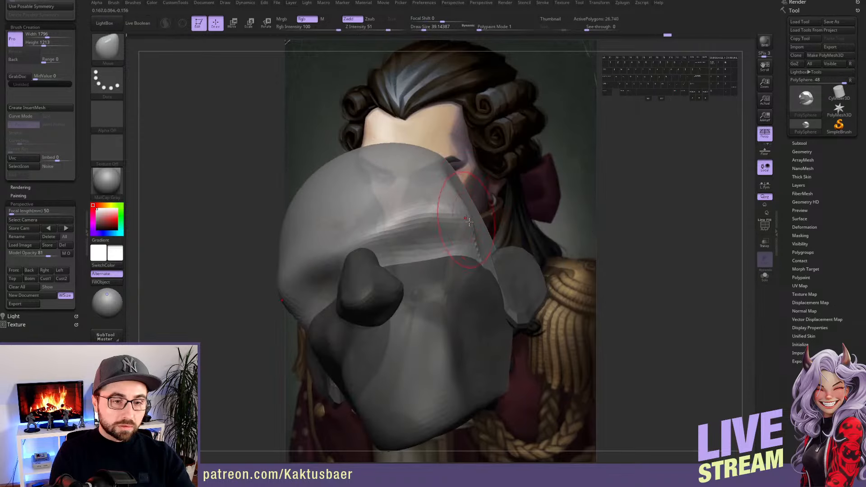
# Smooth the temple and the side of the forehead down to the outer brow
pyautogui.moveTo(456, 206); pyautogui.dragTo(473, 229, button='right')
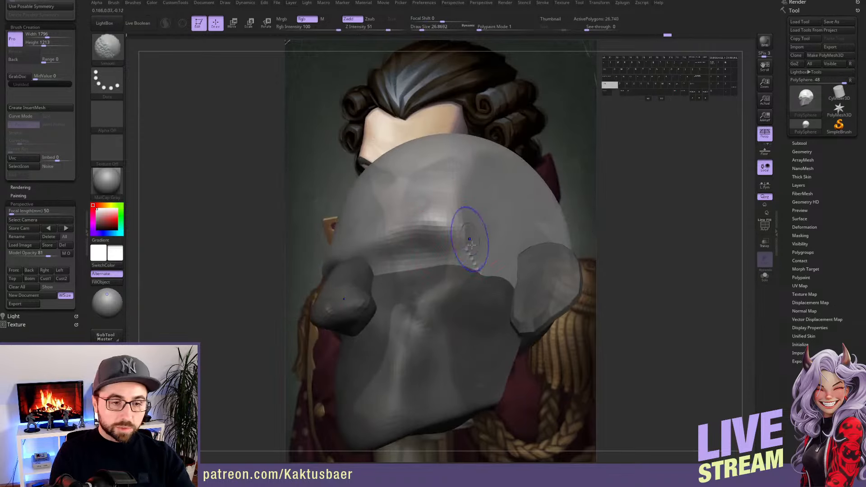
pyautogui.keyDown('shift'); pyautogui.moveTo(469, 240); pyautogui.dragTo(476, 281); pyautogui.keyUp('shift')
pyautogui.moveTo(477, 282); pyautogui.dragTo(468, 214, button='right')
pyautogui.keyDown('shift'); pyautogui.moveTo(468, 212); pyautogui.dragTo(479, 141); pyautogui.keyUp('shift')
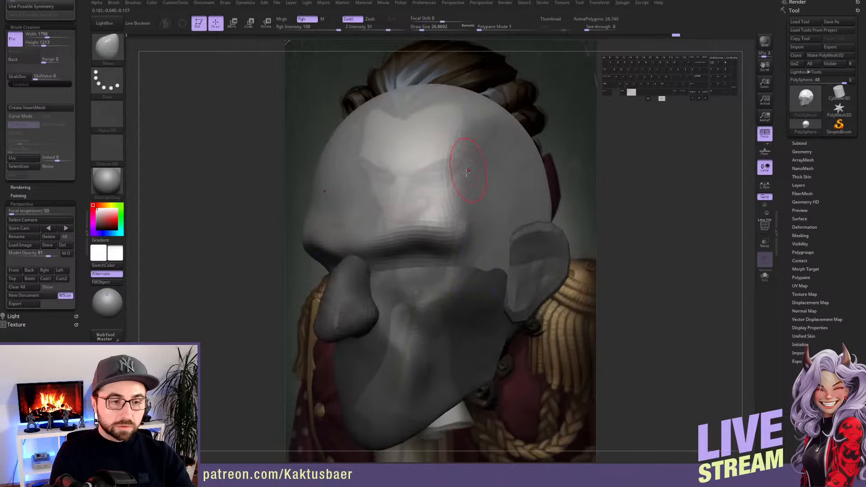
pyautogui.moveTo(470, 170)
pyautogui.keyDown('alt'); pyautogui.mouseDown(button='right')
pyautogui.moveTo(433, 202)
pyautogui.moveTo(452, 208)
pyautogui.moveTo(442, 236)
pyautogui.mouseUp(button='right'); pyautogui.keyUp('alt')
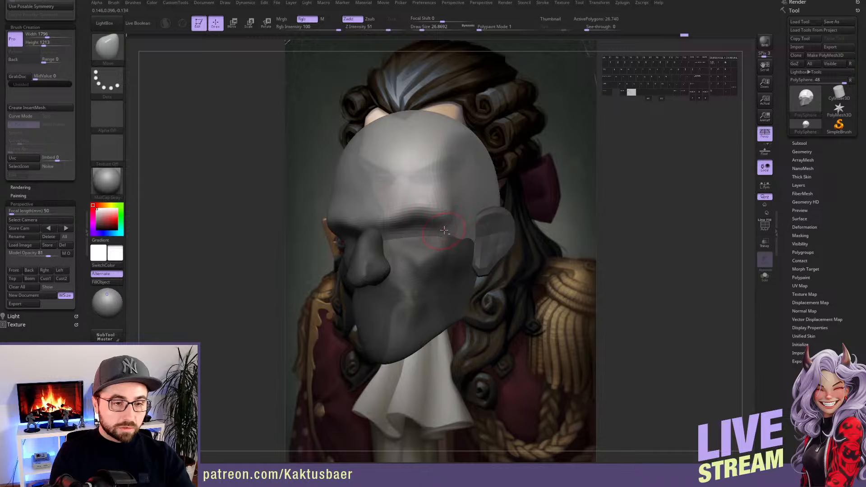
pyautogui.keyDown('shift'); pyautogui.moveTo(453, 209); pyautogui.dragTo(455, 179); pyautogui.keyUp('shift')
pyautogui.keyDown('alt'); pyautogui.moveTo(457, 180); pyautogui.dragTo(451, 189, button='right'); pyautogui.keyUp('alt')
pyautogui.keyDown('shift'); pyautogui.moveTo(448, 177); pyautogui.dragTo(443, 150); pyautogui.keyUp('shift')
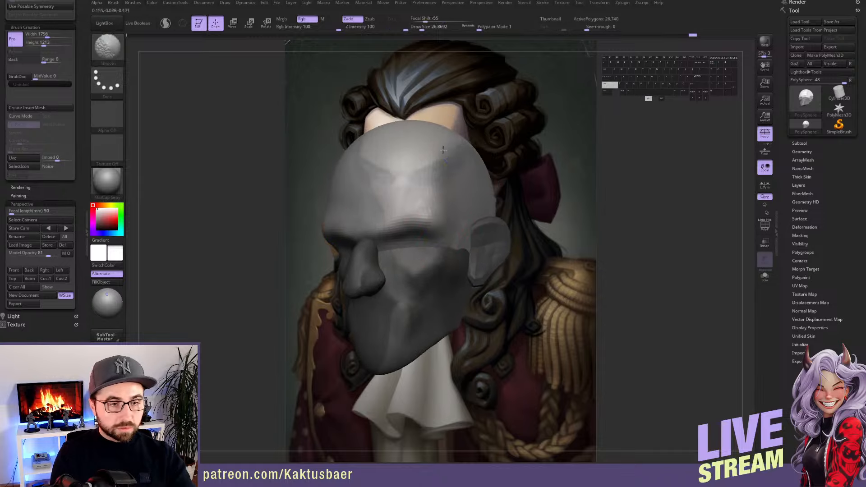
pyautogui.moveTo(443, 150)
pyautogui.mouseDown(button='right')
pyautogui.moveTo(460, 211)
pyautogui.moveTo(480, 224)
pyautogui.moveTo(518, 217)
pyautogui.mouseUp(button='right')
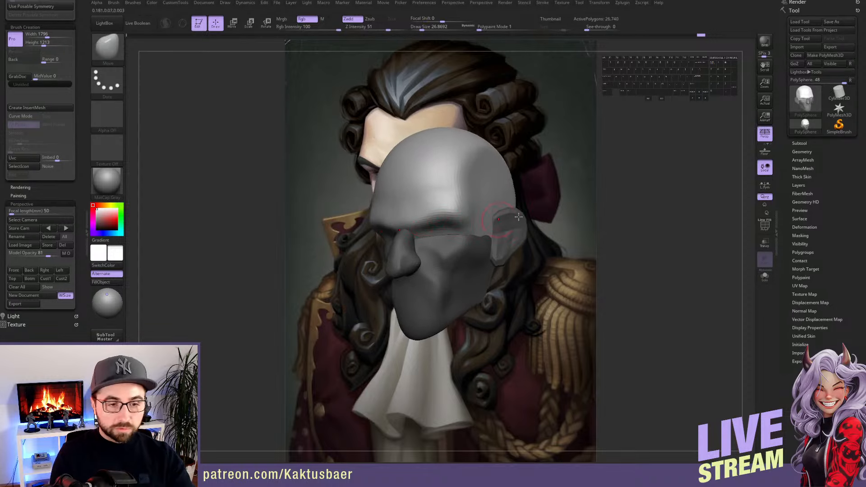
# Append a Sphere3D subtool for the eye, frame it, and scale it down to eyeball size
pyautogui.click(795, 143)
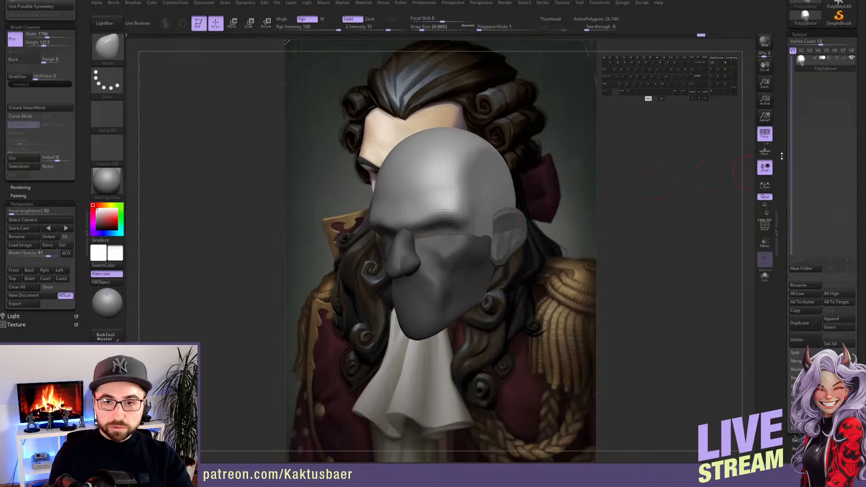
pyautogui.click(831, 313)
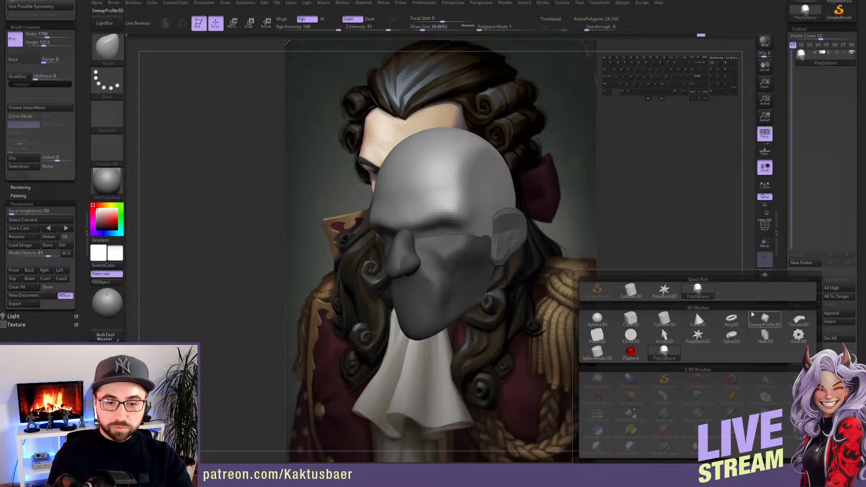
pyautogui.click(597, 320)
pyautogui.press('f')
pyautogui.press('e')
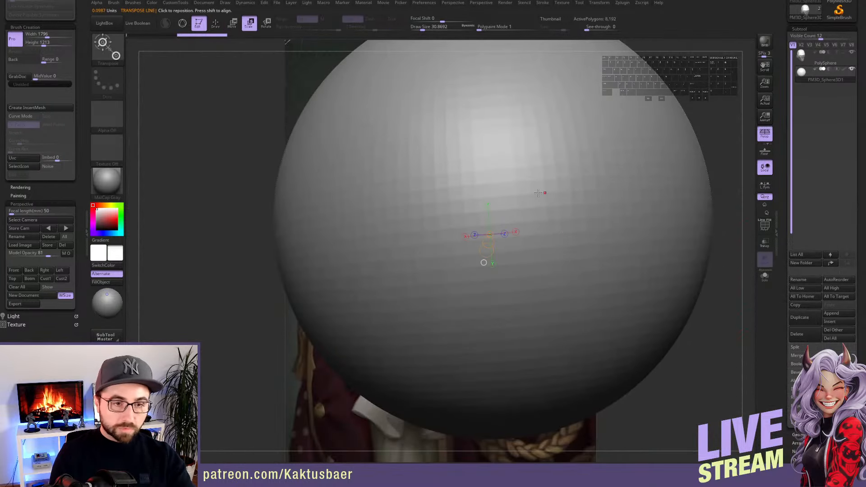
pyautogui.moveTo(516, 251)
pyautogui.mouseDown()
pyautogui.moveTo(527, 224)
pyautogui.moveTo(551, 218)
pyautogui.moveTo(545, 213)
pyautogui.mouseUp()
pyautogui.press('1')
pyautogui.moveTo(546, 212); pyautogui.dragTo(473, 223, button='right')
# Undo the accidental stretch of the eyeball sphere and move it in front view to the eye socket beside the nose
pyautogui.press('w')
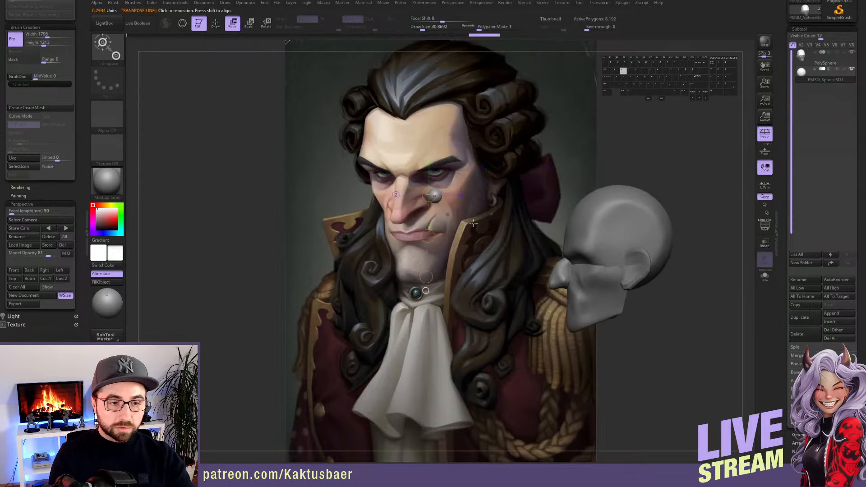
pyautogui.moveTo(427, 236); pyautogui.dragTo(573, 305)
pyautogui.moveTo(580, 300)
pyautogui.keyDown('alt'); pyautogui.mouseDown(button='right')
pyautogui.moveTo(532, 281)
pyautogui.moveTo(649, 241)
pyautogui.mouseUp(button='right'); pyautogui.keyUp('alt')
pyautogui.keyDown('shift'); pyautogui.moveTo(514, 227); pyautogui.dragTo(419, 245); pyautogui.keyUp('shift')
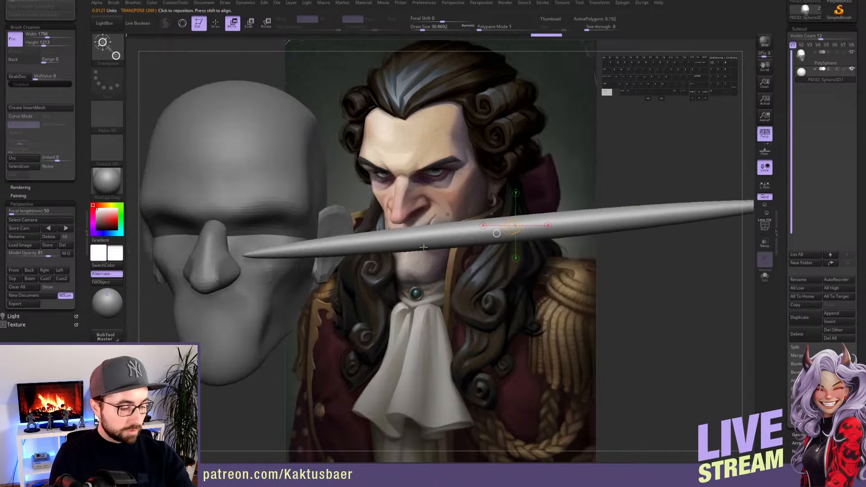
pyautogui.hotkey('ctrl', 'z')
pyautogui.keyDown('shift'); pyautogui.moveTo(522, 219); pyautogui.dragTo(287, 228); pyautogui.keyUp('shift')
pyautogui.moveTo(400, 218); pyautogui.dragTo(153, 224)
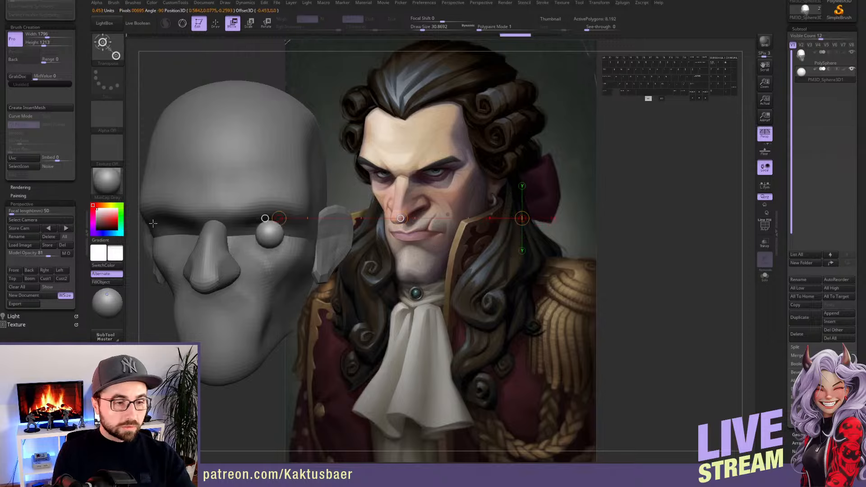
pyautogui.moveTo(153, 223)
pyautogui.keyDown('alt'); pyautogui.mouseDown(button='right')
pyautogui.moveTo(298, 223)
pyautogui.moveTo(311, 257)
pyautogui.mouseUp(button='right'); pyautogui.keyUp('alt')
pyautogui.moveTo(447, 235)
pyautogui.keyDown('shift'); pyautogui.mouseDown()
pyautogui.moveTo(390, 235)
pyautogui.moveTo(401, 234)
pyautogui.mouseUp(); pyautogui.keyUp('shift')
# Push the eyeball back into its socket from the side view and return to the Move brush
pyautogui.press('q')
pyautogui.keyDown('shift'); pyautogui.moveTo(492, 235); pyautogui.dragTo(404, 239, button='right'); pyautogui.keyUp('shift')
pyautogui.press('w')
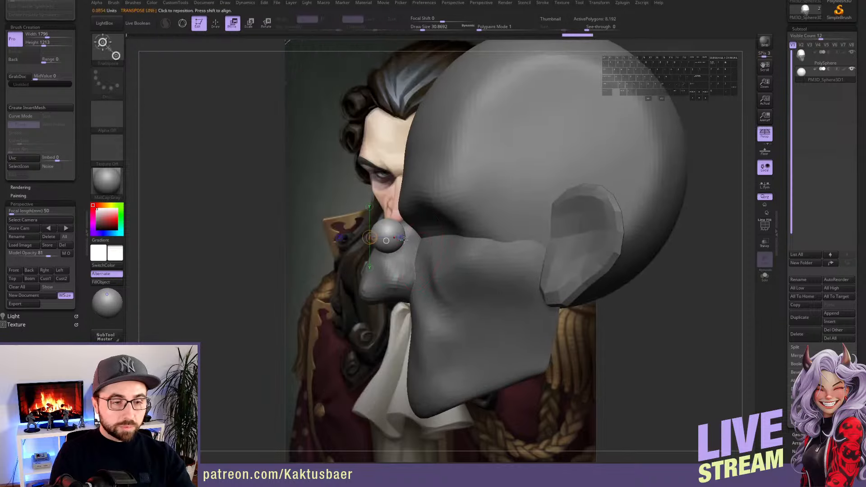
pyautogui.keyDown('shift'); pyautogui.moveTo(389, 231); pyautogui.dragTo(481, 234); pyautogui.keyUp('shift')
pyautogui.press('q')
pyautogui.moveTo(465, 251)
pyautogui.keyDown('alt'); pyautogui.mouseDown(button='right')
pyautogui.moveTo(457, 221)
pyautogui.moveTo(491, 217)
pyautogui.mouseUp(button='right'); pyautogui.keyUp('alt')
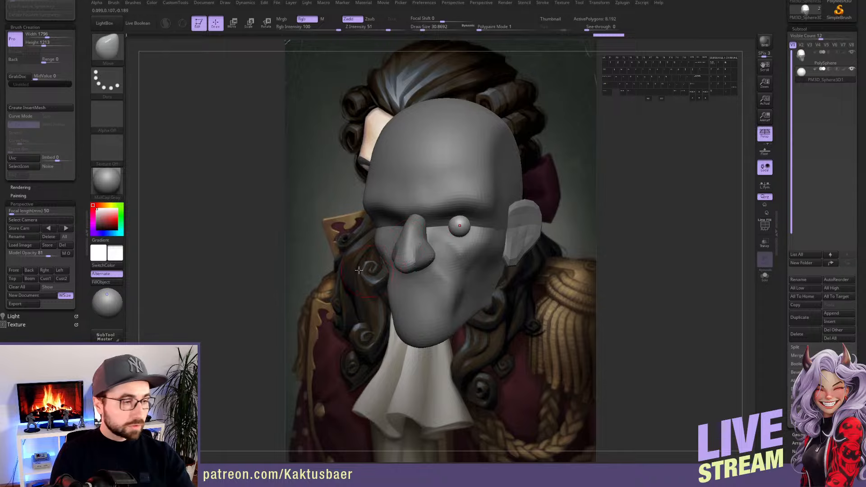
# Duplicate the eyeball to the other socket with Mirror And Weld and turn on X symmetry
pyautogui.moveTo(71, 190); pyautogui.dragTo(71, 207)
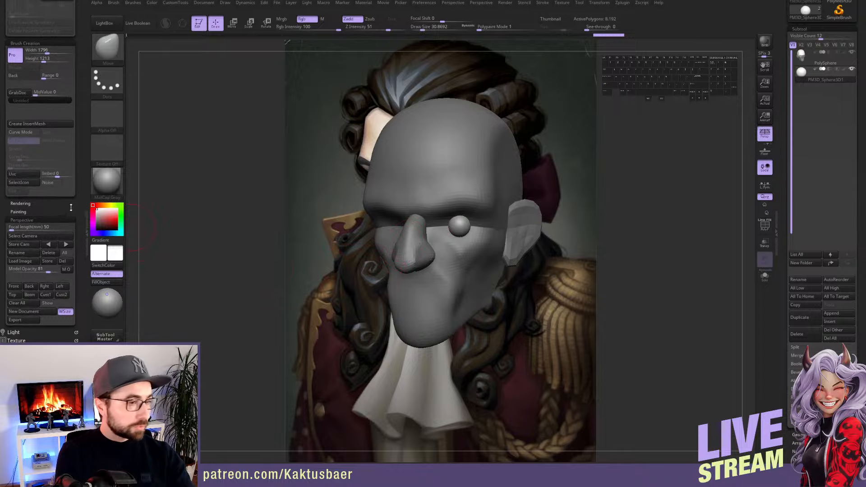
pyautogui.scroll(5, 72, 207)
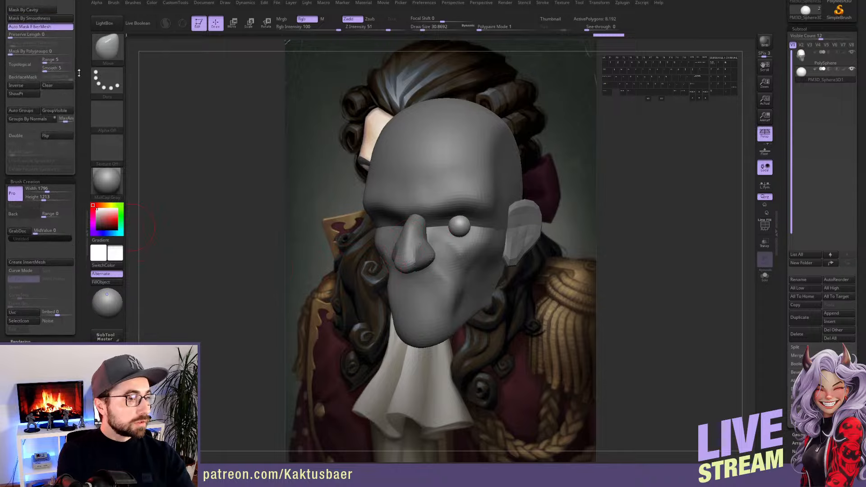
pyautogui.scroll(5, 44, 105)
pyautogui.click(44, 105)
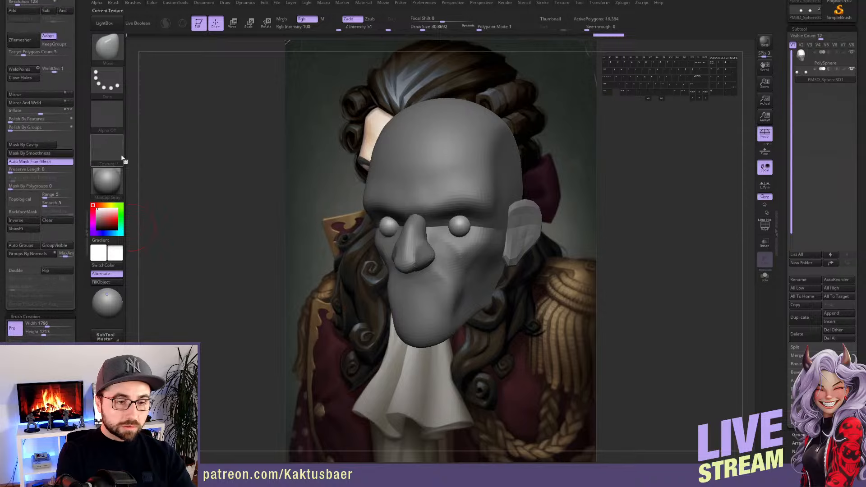
pyautogui.press('x')
# Recall the stored Front view to line the head up with the portrait
pyautogui.keyDown('alt'); pyautogui.moveTo(468, 237); pyautogui.dragTo(451, 229, button='right'); pyautogui.keyUp('alt')
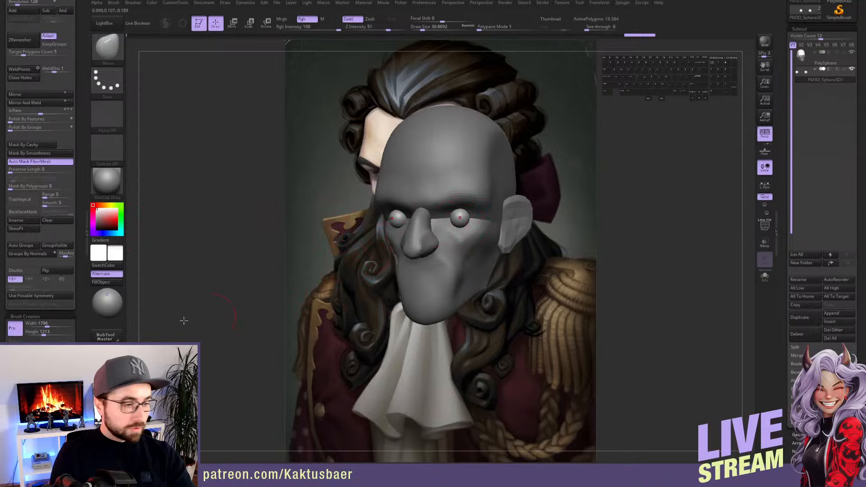
pyautogui.moveTo(79, 315); pyautogui.dragTo(77, 241)
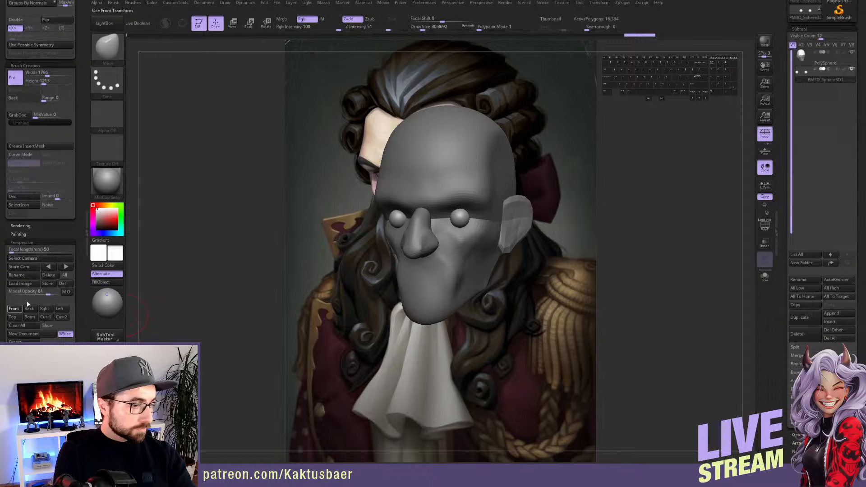
pyautogui.click(19, 308)
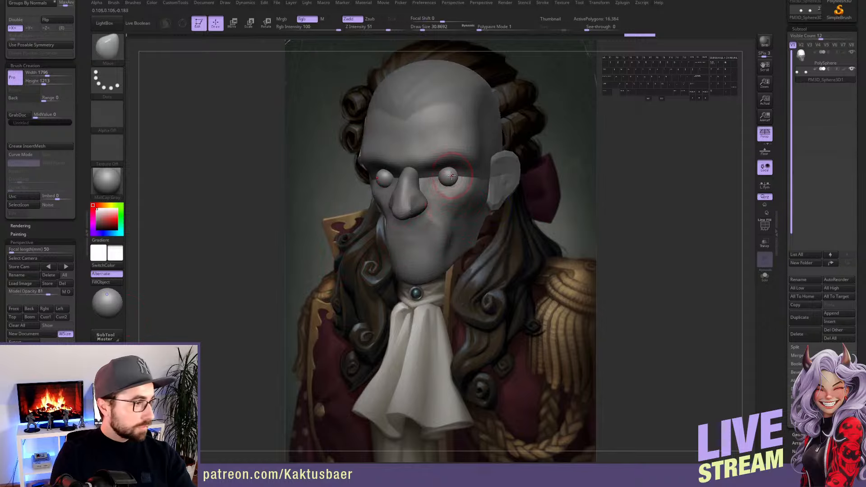
pyautogui.press('w')
pyautogui.press('e')
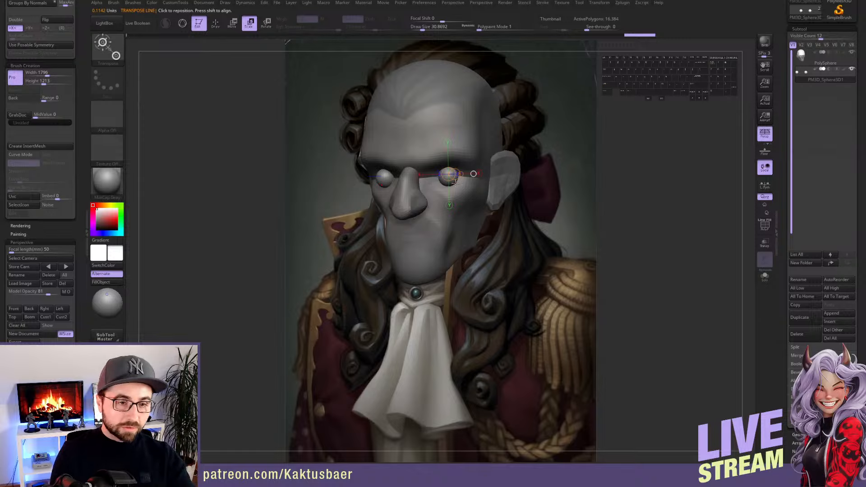
pyautogui.moveTo(456, 182); pyautogui.dragTo(547, 211)
pyautogui.hotkey('ctrl', 'z')
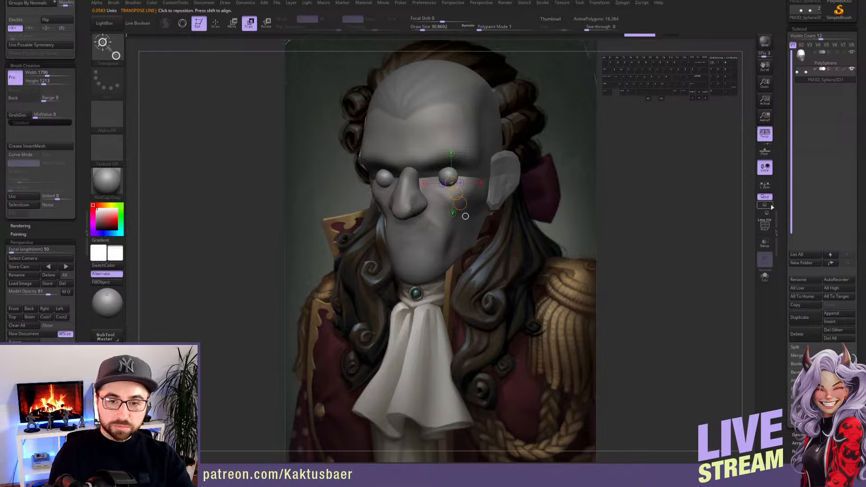
# Enable local symmetry and scale both eyeballs up to fit the portrait's eyes
pyautogui.click(764, 189)
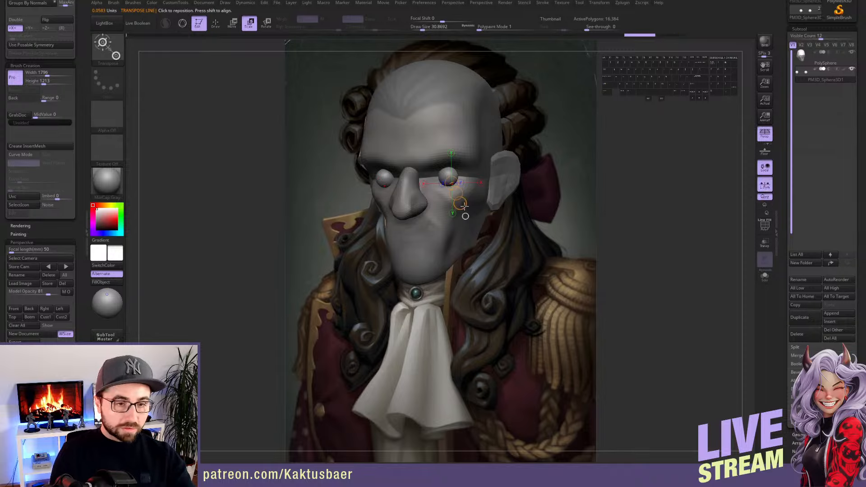
pyautogui.moveTo(463, 206)
pyautogui.mouseDown()
pyautogui.moveTo(480, 208)
pyautogui.moveTo(448, 187)
pyautogui.mouseUp()
pyautogui.press('w')
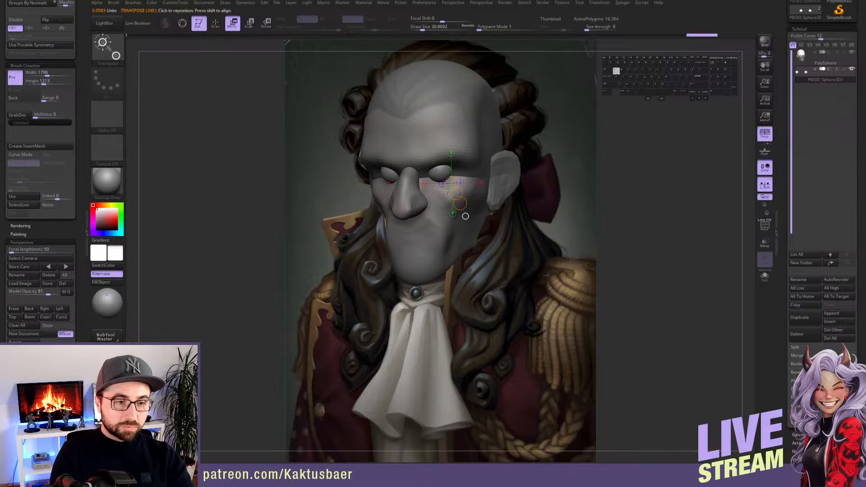
# Select the head subtool and reshape the eye sockets around the eyeballs with the Move brush
pyautogui.press('q')
pyautogui.keyDown('alt'); pyautogui.click(464, 166); pyautogui.keyUp('alt')
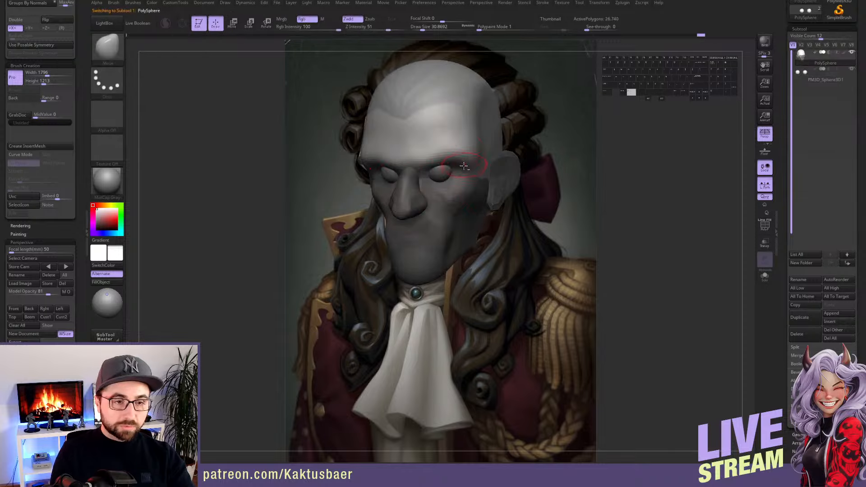
pyautogui.moveTo(436, 163)
pyautogui.keyDown('alt'); pyautogui.mouseDown(button='right')
pyautogui.moveTo(448, 190)
pyautogui.moveTo(455, 186)
pyautogui.mouseUp(button='right'); pyautogui.keyUp('alt')
pyautogui.moveTo(446, 188); pyautogui.dragTo(442, 181)
pyautogui.moveTo(441, 184); pyautogui.dragTo(450, 184)
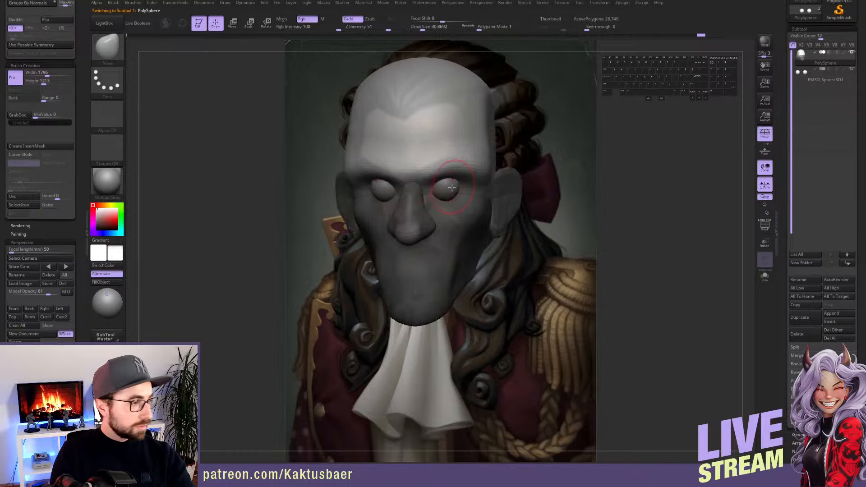
# Nudge the outer end of the brow at the temple with the Move brush to match the portrait
pyautogui.moveTo(449, 188); pyautogui.dragTo(429, 193, button='right')
pyautogui.moveTo(395, 221); pyautogui.dragTo(426, 161, button='right')
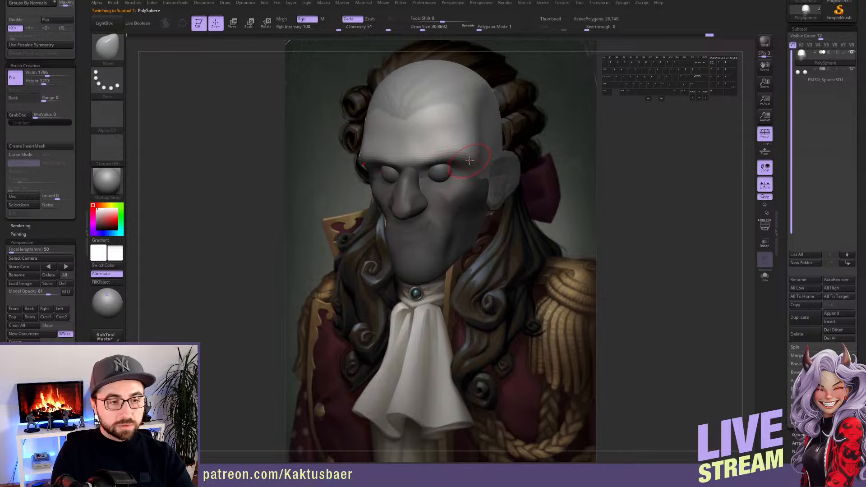
pyautogui.press('s')
pyautogui.moveTo(469, 159); pyautogui.dragTo(465, 156)
pyautogui.moveTo(471, 158)
pyautogui.keyDown('alt'); pyautogui.mouseDown()
pyautogui.moveTo(475, 146)
pyautogui.moveTo(474, 157)
pyautogui.mouseUp(); pyautogui.keyUp('alt')
pyautogui.press('s')
# Compare the head with the uncovered portrait and smooth the side of the forehead above the eye
pyautogui.press('shift')
pyautogui.moveTo(479, 172)
pyautogui.mouseDown(button='right')
pyautogui.moveTo(440, 173)
pyautogui.moveTo(479, 182)
pyautogui.moveTo(368, 178)
pyautogui.mouseUp(button='right')
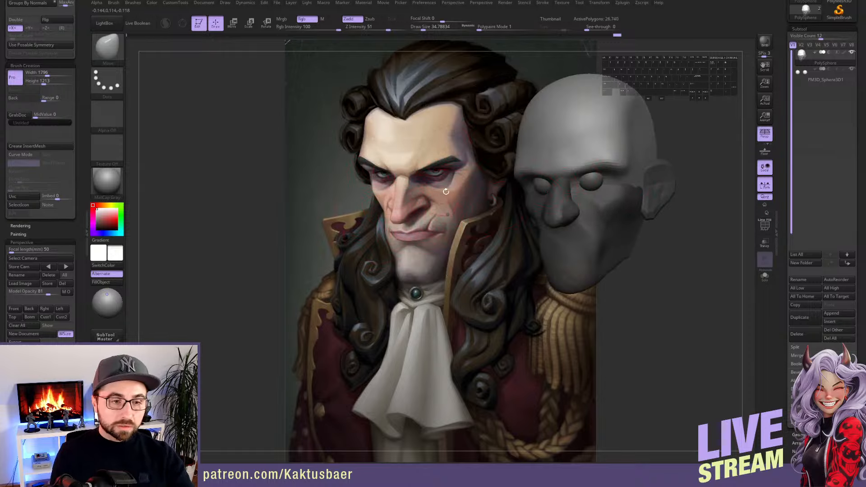
pyautogui.press('[')
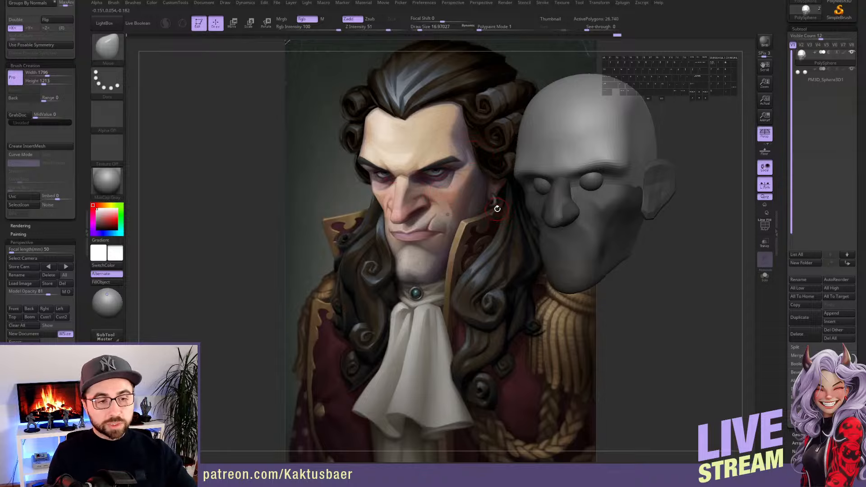
pyautogui.keyDown('alt'); pyautogui.moveTo(602, 186); pyautogui.dragTo(478, 210, button='right'); pyautogui.keyUp('alt')
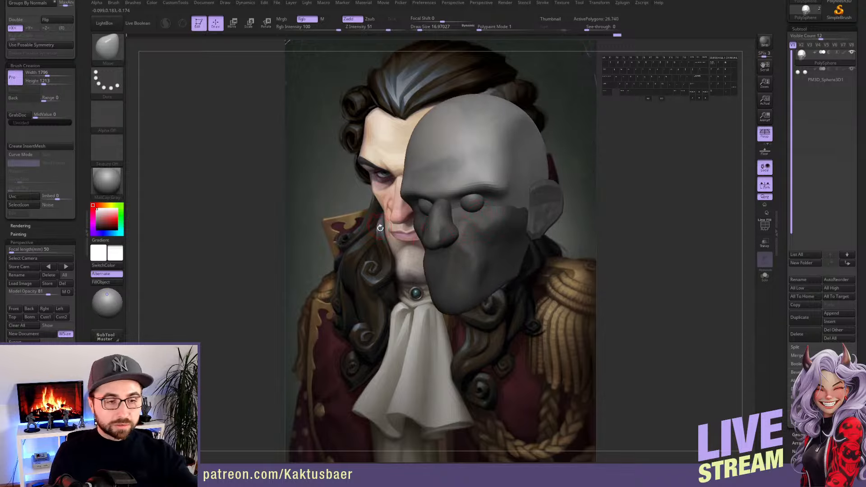
pyautogui.moveTo(517, 193); pyautogui.dragTo(464, 185, button='right')
pyautogui.press('shift')
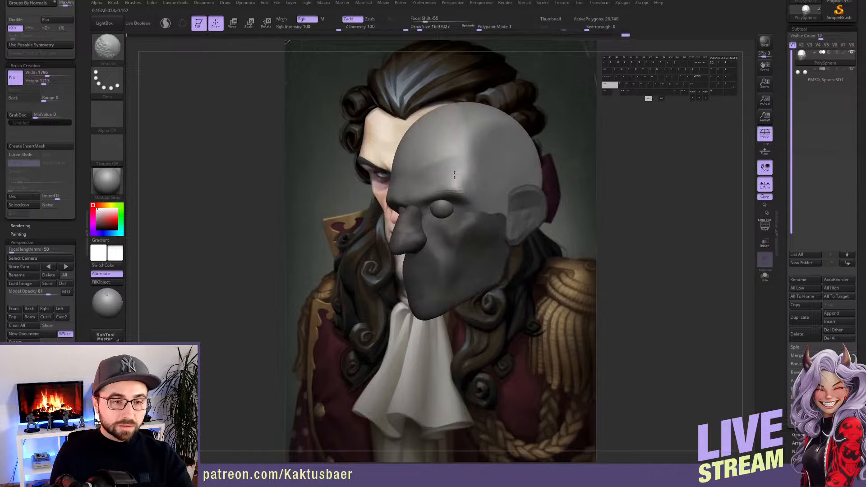
pyautogui.moveTo(478, 154); pyautogui.dragTo(470, 179, button='right')
# Build up the temple edge above the brow with the ClayBuildup brush and smooth the strokes
pyautogui.press('b')
pyautogui.press('c')
pyautogui.press('b')
pyautogui.moveTo(467, 178); pyautogui.dragTo(464, 182)
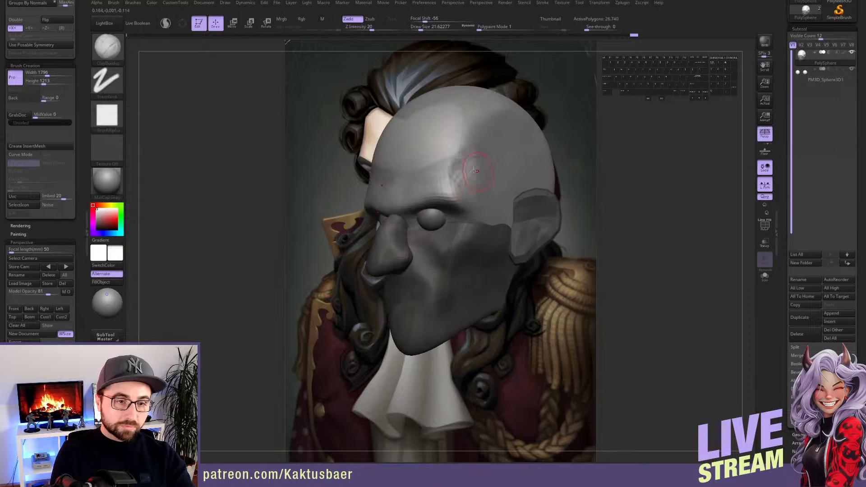
pyautogui.press('shift')
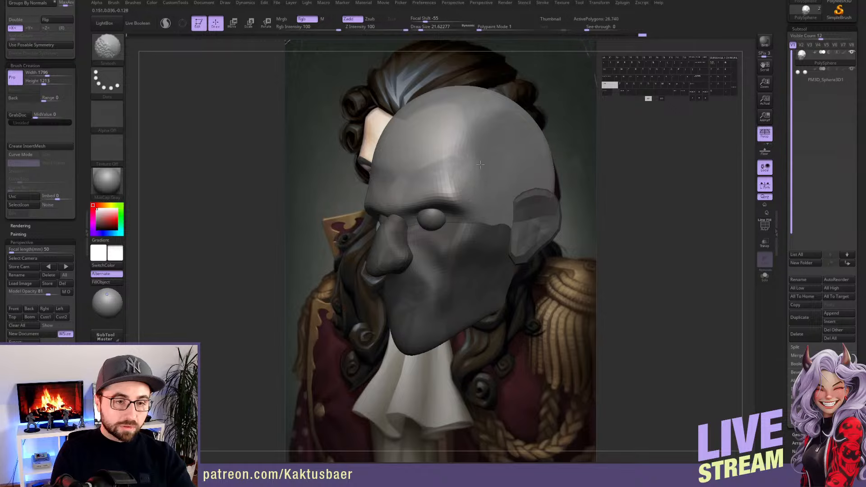
pyautogui.moveTo(455, 167); pyautogui.dragTo(475, 164, button='right')
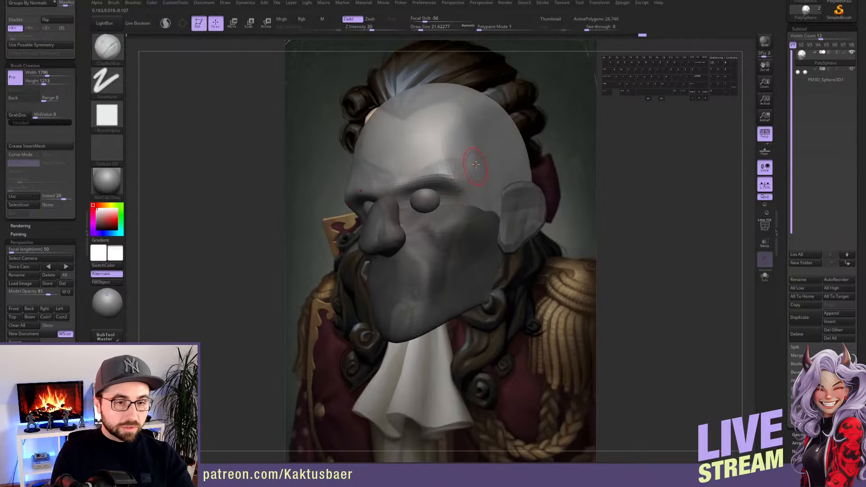
pyautogui.press('shift')
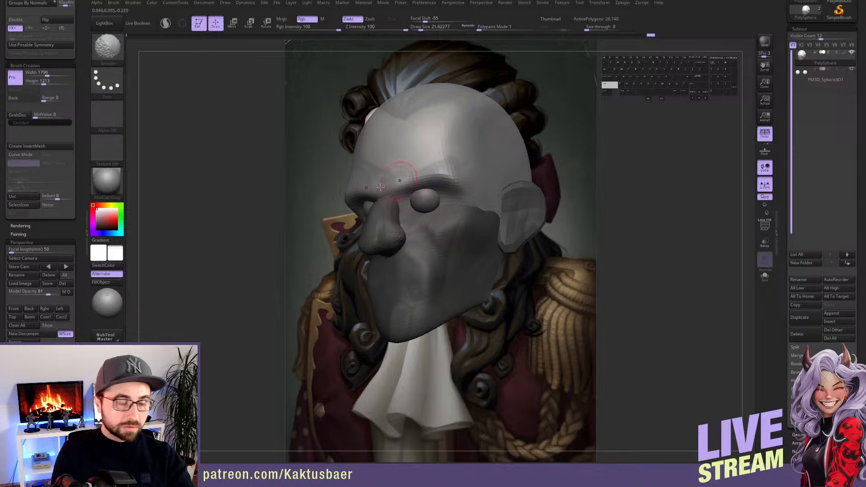
# Recall the stored Front view and adjust the forehead's side contour to the portrait with the Move brush
pyautogui.click(23, 309)
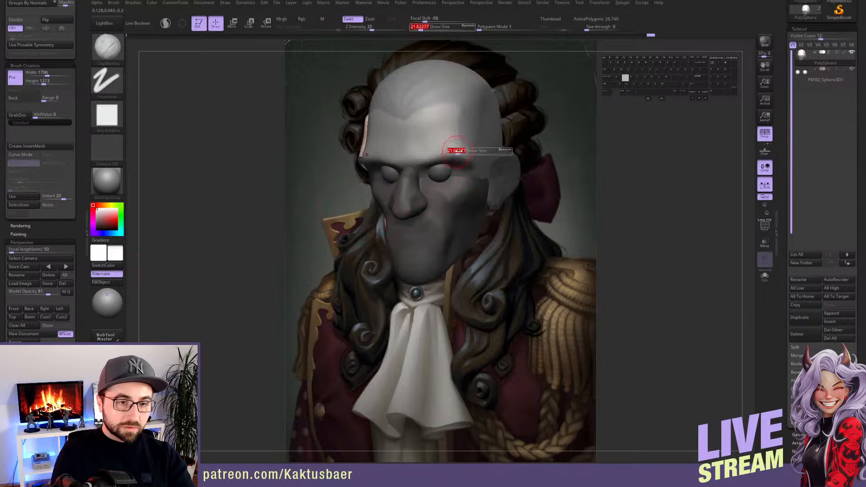
pyautogui.press('shift')
pyautogui.press('s')
pyautogui.moveTo(474, 144)
pyautogui.mouseDown()
pyautogui.moveTo(467, 139)
pyautogui.moveTo(470, 150)
pyautogui.mouseUp()
pyautogui.press('s')
pyautogui.moveTo(471, 132)
pyautogui.keyDown('alt'); pyautogui.mouseDown()
pyautogui.moveTo(481, 98)
pyautogui.moveTo(486, 109)
pyautogui.mouseUp(); pyautogui.keyUp('alt')
pyautogui.press('s')
# Pull out the back of the skull from the side with the Move brush at a draw size of about 101
pyautogui.moveTo(505, 113)
pyautogui.mouseDown(button='right')
pyautogui.moveTo(482, 124)
pyautogui.moveTo(499, 135)
pyautogui.moveTo(497, 157)
pyautogui.mouseUp(button='right')
pyautogui.press('s')
pyautogui.moveTo(497, 158); pyautogui.dragTo(505, 158)
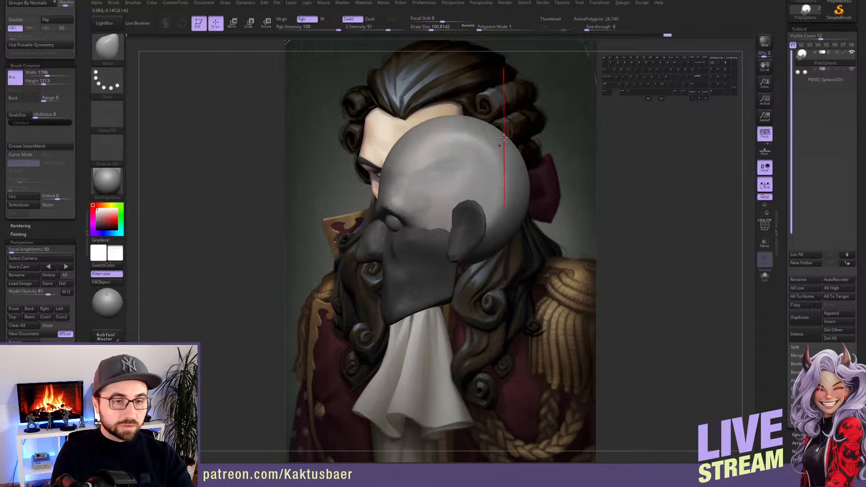
pyautogui.moveTo(510, 232); pyautogui.dragTo(515, 225)
pyautogui.moveTo(516, 174); pyautogui.dragTo(522, 172)
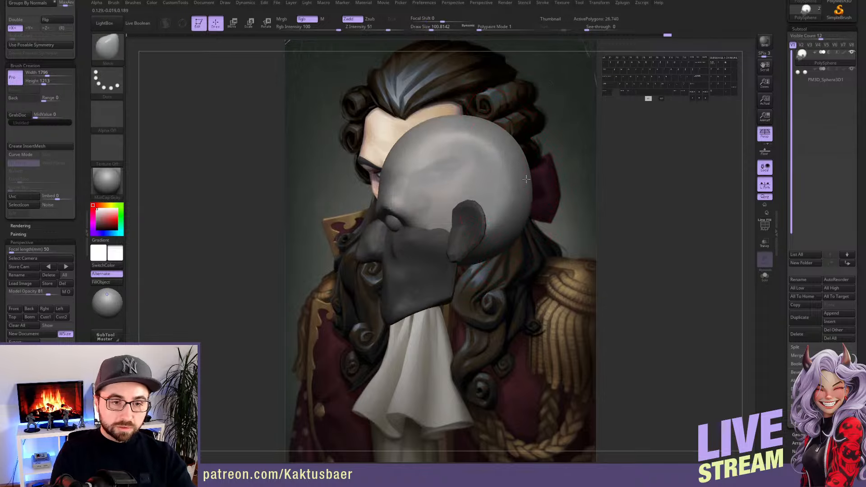
# Mask everything except the ears and set the Move brush's draw size to about 41
pyautogui.moveTo(510, 199)
pyautogui.keyDown('alt'); pyautogui.mouseDown(button='right')
pyautogui.moveTo(522, 153)
pyautogui.moveTo(509, 185)
pyautogui.moveTo(517, 183)
pyautogui.mouseUp(button='right'); pyautogui.keyUp('alt')
pyautogui.press('w')
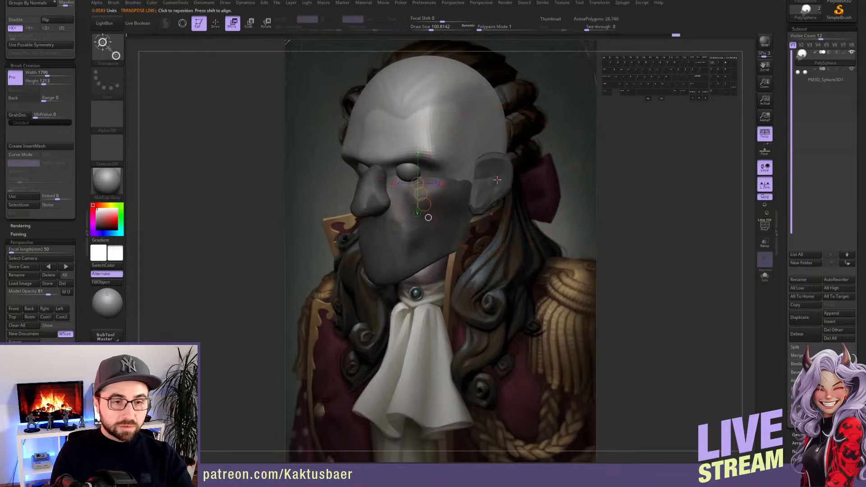
pyautogui.keyDown('ctrl'); pyautogui.click(497, 179); pyautogui.keyUp('ctrl')
pyautogui.press('q')
pyautogui.press('s')
pyautogui.moveTo(491, 179); pyautogui.dragTo(482, 179)
# Smooth and round the ear's surface from its upper rim down to the lobe
pyautogui.keyDown('ctrl'); pyautogui.moveTo(482, 180); pyautogui.dragTo(484, 211, button='right'); pyautogui.keyUp('ctrl')
pyautogui.moveTo(479, 218)
pyautogui.keyDown('shift'); pyautogui.mouseDown()
pyautogui.moveTo(467, 199)
pyautogui.moveTo(501, 158)
pyautogui.mouseUp(); pyautogui.keyUp('shift')
pyautogui.keyDown('alt'); pyautogui.moveTo(511, 193); pyautogui.dragTo(505, 212, button='right'); pyautogui.keyUp('alt')
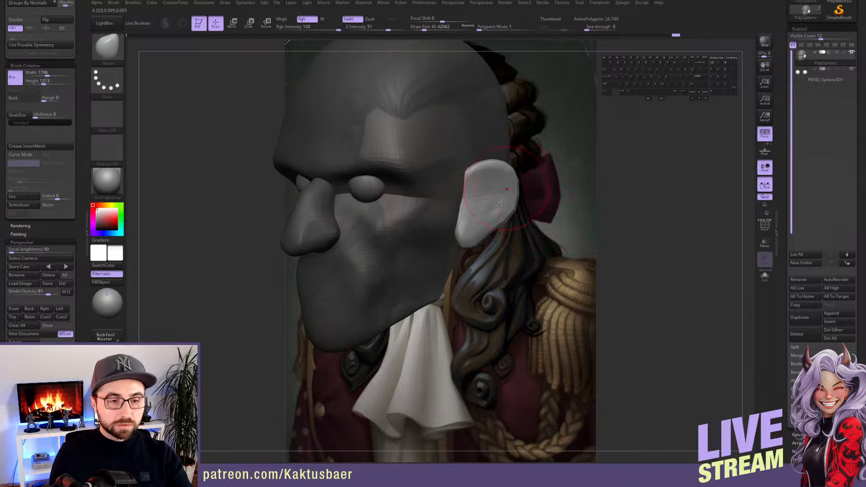
pyautogui.keyDown('shift'); pyautogui.moveTo(502, 202); pyautogui.dragTo(470, 231); pyautogui.keyUp('shift')
pyautogui.keyDown('alt'); pyautogui.moveTo(470, 232); pyautogui.dragTo(470, 220, button='right'); pyautogui.keyUp('alt')
pyautogui.keyDown('shift'); pyautogui.moveTo(483, 198); pyautogui.dragTo(469, 220); pyautogui.keyUp('shift')
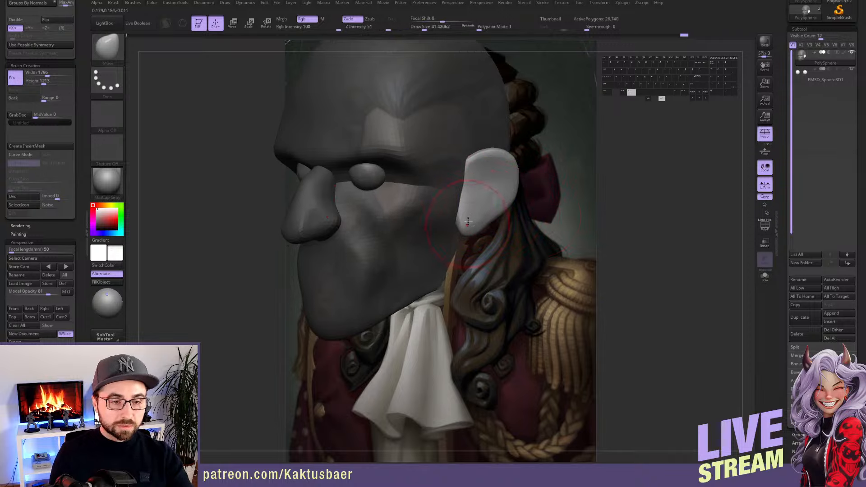
# Mask everything except the nose and reshape its nostril wing with a brush of about size 17
pyautogui.moveTo(467, 222)
pyautogui.mouseDown(button='right')
pyautogui.moveTo(476, 204)
pyautogui.moveTo(449, 225)
pyautogui.mouseUp(button='right')
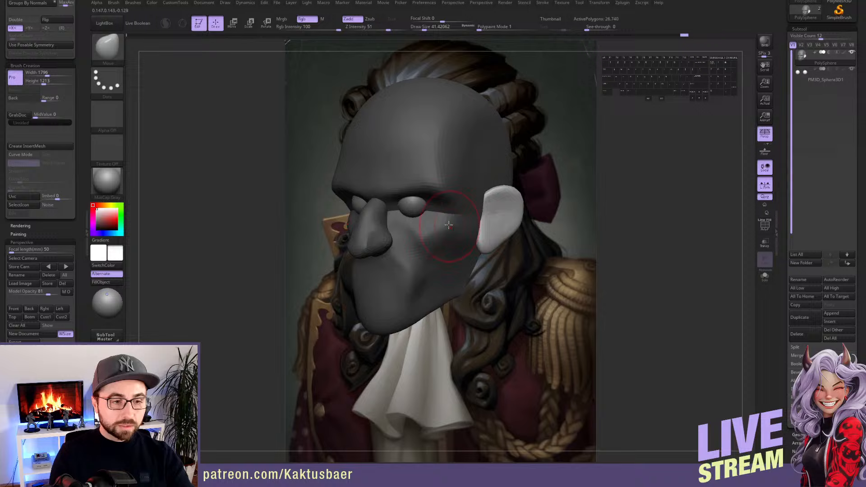
pyautogui.keyDown('alt'); pyautogui.click(374, 236); pyautogui.keyUp('alt')
pyautogui.press('w')
pyautogui.moveTo(387, 229)
pyautogui.mouseDown(button='right')
pyautogui.moveTo(363, 232)
pyautogui.moveTo(383, 261)
pyautogui.mouseUp(button='right')
pyautogui.moveTo(407, 238); pyautogui.dragTo(407, 244)
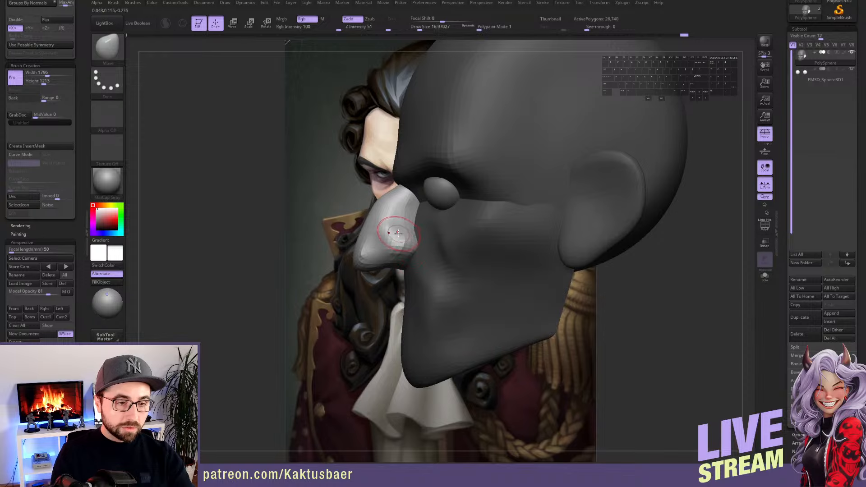
# Build up the nostril wings and nose bridge with the ClayBuildup brush at a draw size of about 13
pyautogui.press('3')
pyautogui.moveTo(396, 232); pyautogui.dragTo(404, 236, button='right')
pyautogui.press('s')
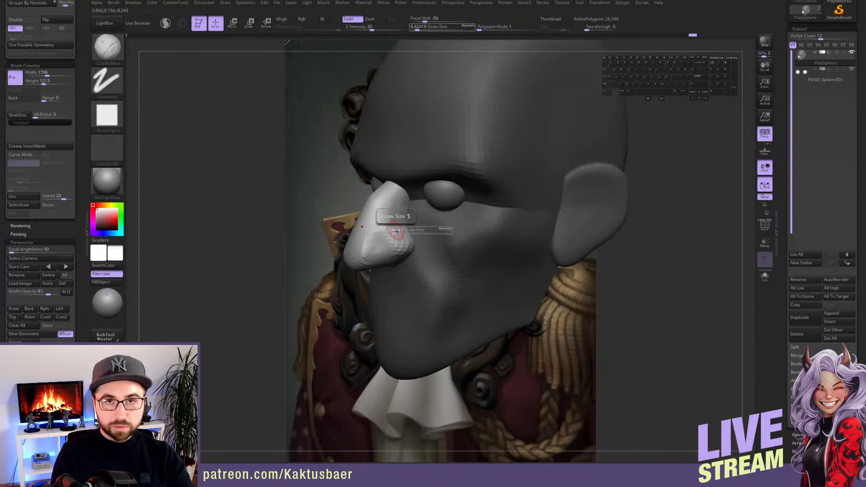
pyautogui.keyDown('alt'); pyautogui.click(382, 234); pyautogui.keyUp('alt')
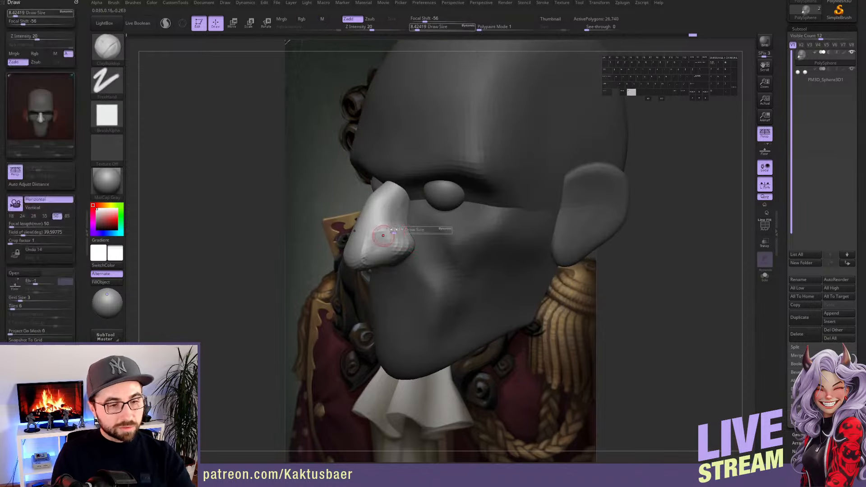
pyautogui.click(76, 2)
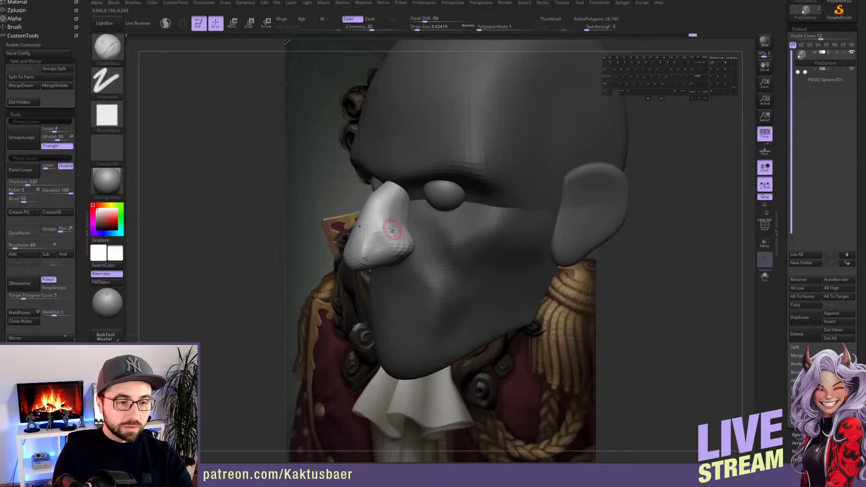
pyautogui.moveTo(392, 230); pyautogui.dragTo(395, 236, button='right')
pyautogui.press('s')
pyautogui.moveTo(395, 235); pyautogui.dragTo(381, 235)
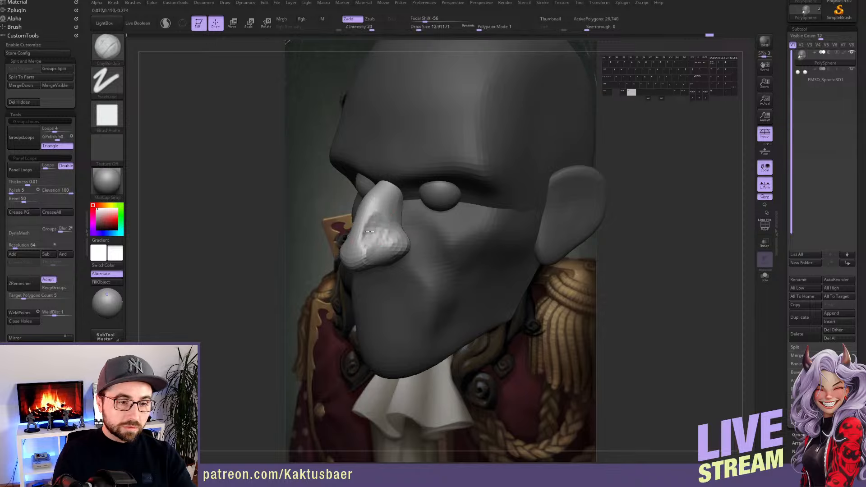
pyautogui.moveTo(368, 231); pyautogui.dragTo(379, 235, button='right')
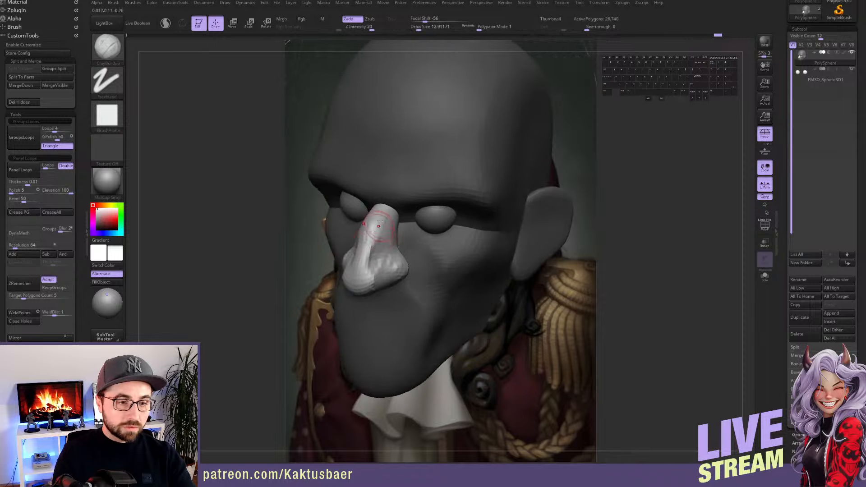
pyautogui.moveTo(381, 221); pyautogui.dragTo(388, 227)
# Unmask only the cranium and build up frown ridges above both brows at a draw size of about 17
pyautogui.moveTo(392, 220)
pyautogui.mouseDown(button='right')
pyautogui.moveTo(380, 222)
pyautogui.moveTo(409, 220)
pyautogui.moveTo(383, 205)
pyautogui.moveTo(400, 198)
pyautogui.moveTo(403, 207)
pyautogui.mouseUp(button='right')
pyautogui.press('w')
pyautogui.keyDown('ctrl'); pyautogui.click(409, 191); pyautogui.keyUp('ctrl')
pyautogui.press('q')
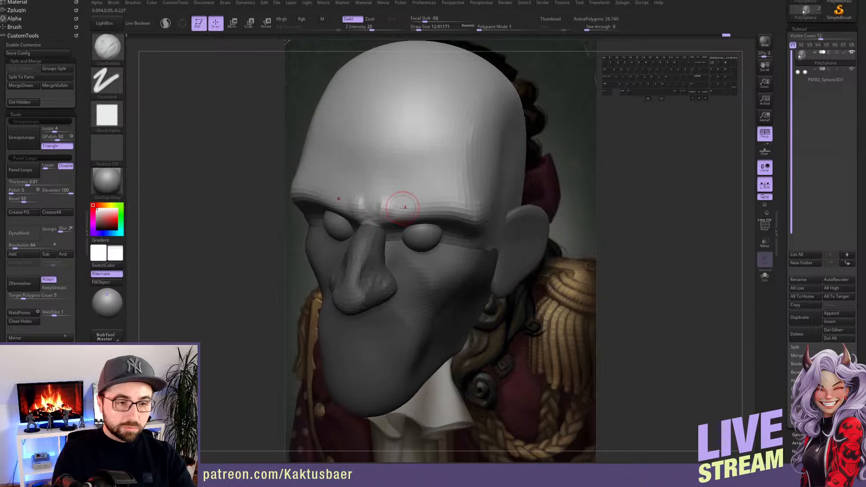
pyautogui.moveTo(393, 206)
pyautogui.mouseDown()
pyautogui.moveTo(365, 212)
pyautogui.moveTo(379, 201)
pyautogui.mouseUp()
pyautogui.press(']')
pyautogui.moveTo(403, 208); pyautogui.dragTo(402, 195, button='right')
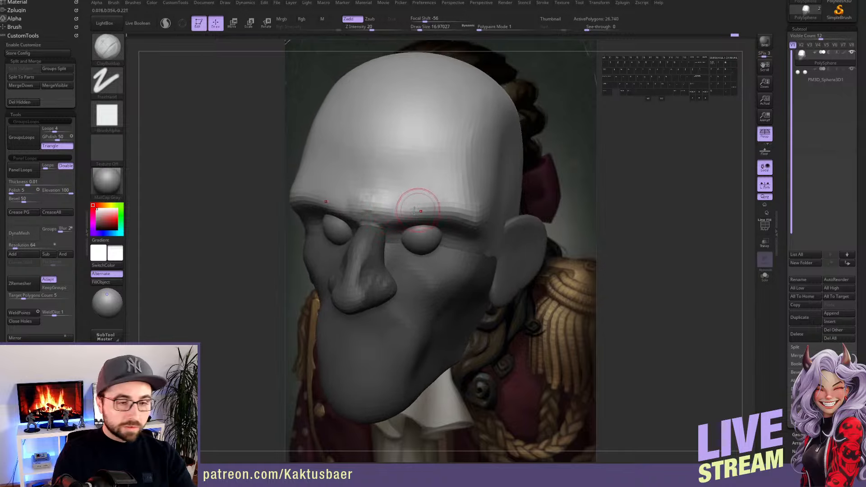
pyautogui.moveTo(417, 203)
pyautogui.mouseDown()
pyautogui.moveTo(451, 180)
pyautogui.moveTo(444, 192)
pyautogui.moveTo(451, 191)
pyautogui.mouseUp()
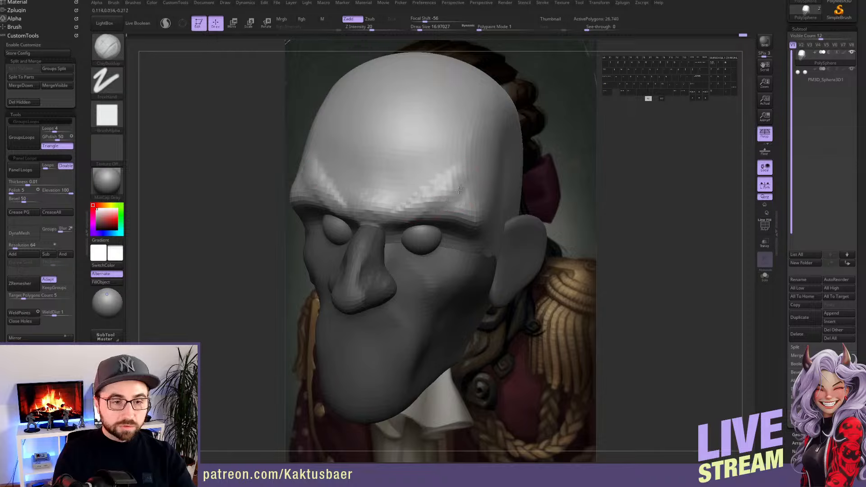
# Add clay to the outer brow and carve the side of the forehead above it
pyautogui.moveTo(465, 203); pyautogui.dragTo(429, 204, button='right')
pyautogui.moveTo(468, 195); pyautogui.dragTo(475, 208)
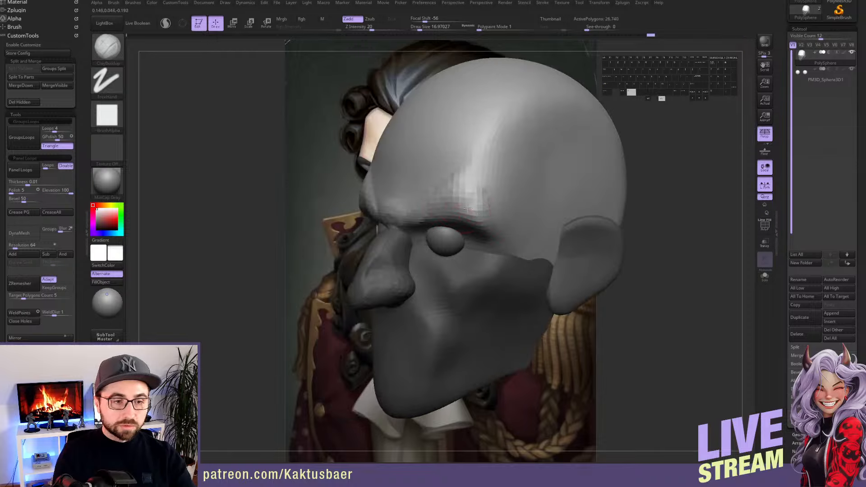
pyautogui.moveTo(469, 201); pyautogui.dragTo(428, 205, button='right')
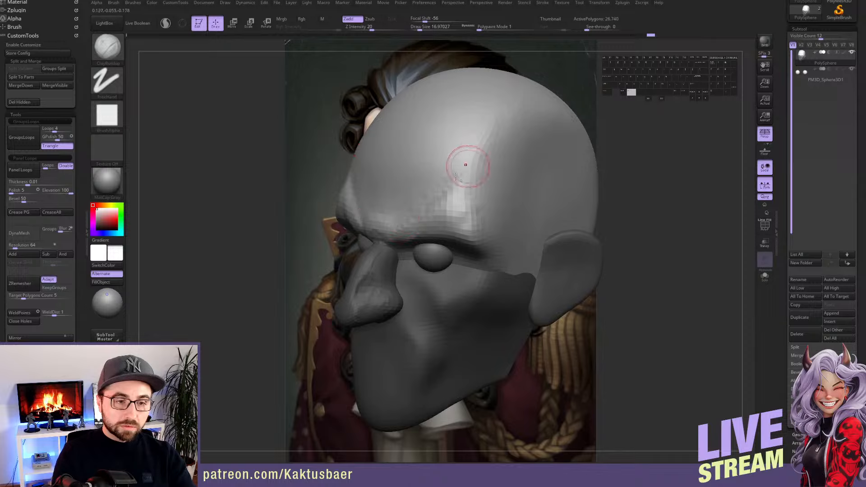
pyautogui.moveTo(431, 194)
pyautogui.keyDown('alt'); pyautogui.mouseDown()
pyautogui.moveTo(474, 139)
pyautogui.moveTo(457, 160)
pyautogui.mouseUp(); pyautogui.keyUp('alt')
# Smooth the clay strokes on the frown ridges and the side of the forehead
pyautogui.moveTo(432, 188)
pyautogui.keyDown('shift'); pyautogui.mouseDown()
pyautogui.moveTo(446, 172)
pyautogui.moveTo(432, 189)
pyautogui.mouseUp(); pyautogui.keyUp('shift')
pyautogui.keyDown('ctrl'); pyautogui.moveTo(431, 192); pyautogui.dragTo(440, 185, button='right'); pyautogui.keyUp('ctrl')
pyautogui.keyDown('shift'); pyautogui.moveTo(443, 158); pyautogui.dragTo(459, 211); pyautogui.keyUp('shift')
pyautogui.moveTo(446, 189); pyautogui.dragTo(465, 189, button='right')
pyautogui.keyDown('shift'); pyautogui.moveTo(458, 194); pyautogui.dragTo(437, 188); pyautogui.keyUp('shift')
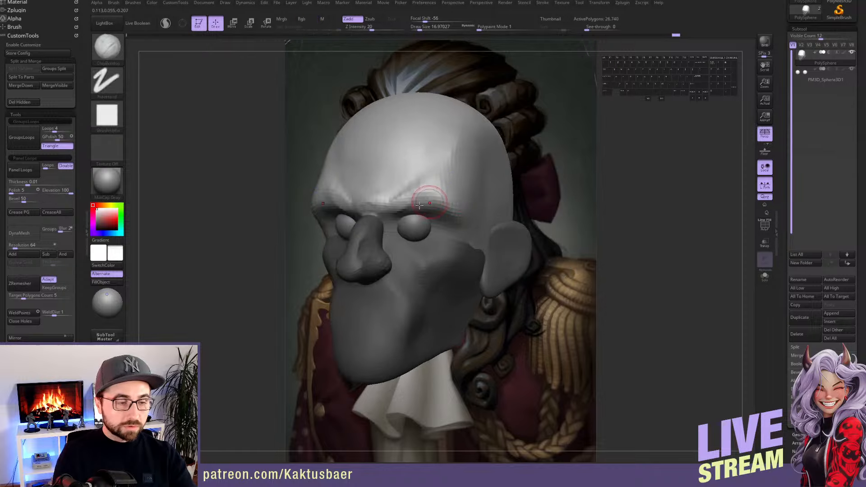
# Recall the stored Front view and refine the brow against the portrait with the Move brush at about size 27
pyautogui.scroll(-10, 85, 293)
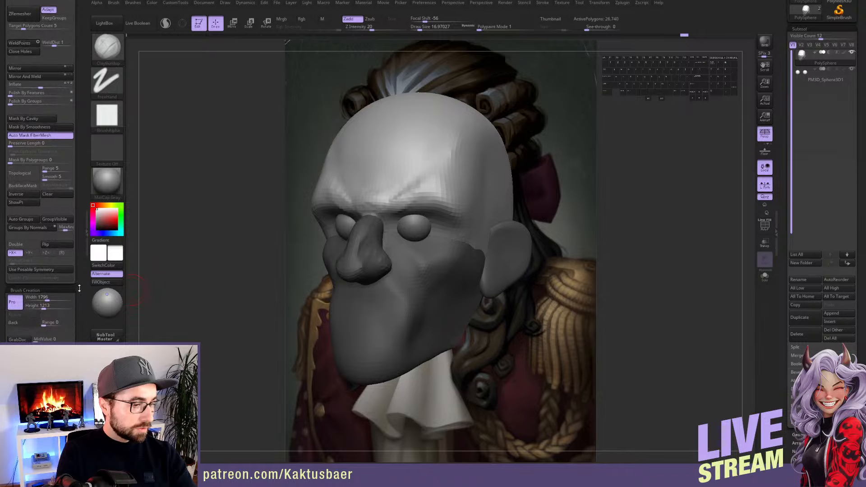
pyautogui.moveTo(84, 251); pyautogui.dragTo(83, 71)
pyautogui.click(17, 276)
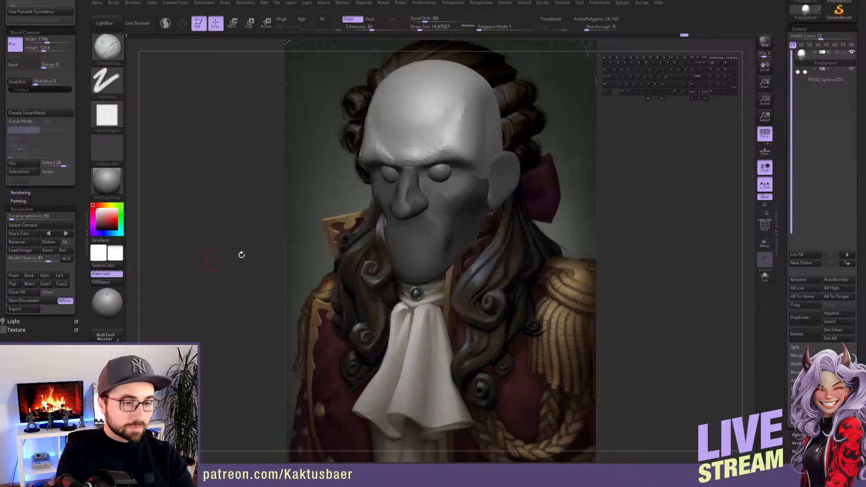
pyautogui.press('b')
pyautogui.press('m')
pyautogui.press('v')
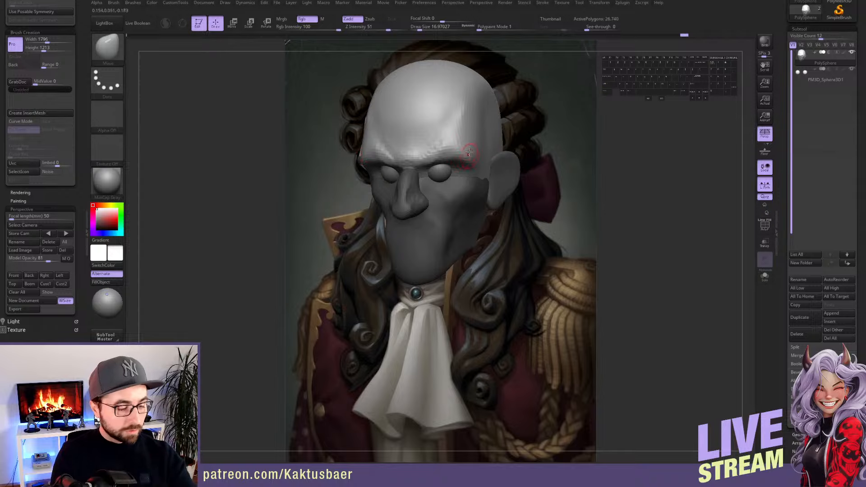
pyautogui.press('s')
pyautogui.press('s')
pyautogui.moveTo(464, 149); pyautogui.dragTo(444, 150)
pyautogui.press('s')
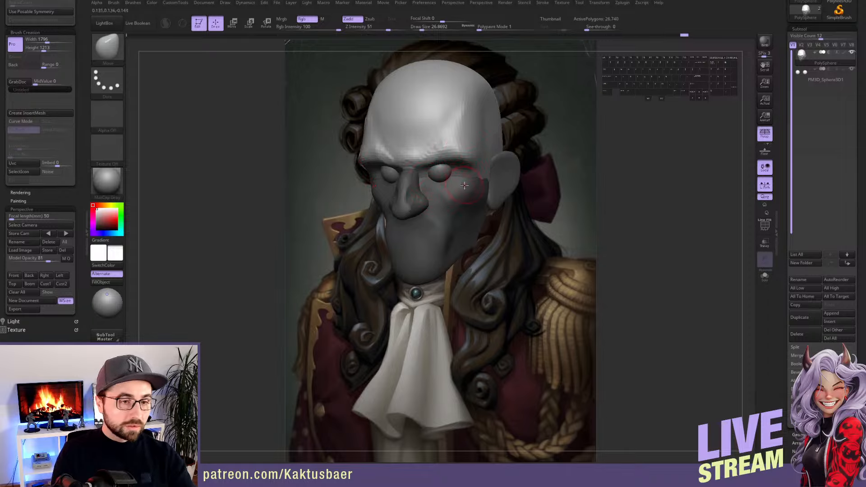
# Isolate the lower face for sculpting by masking the cranium, nose and ears
pyautogui.hotkey('shift', 'q')
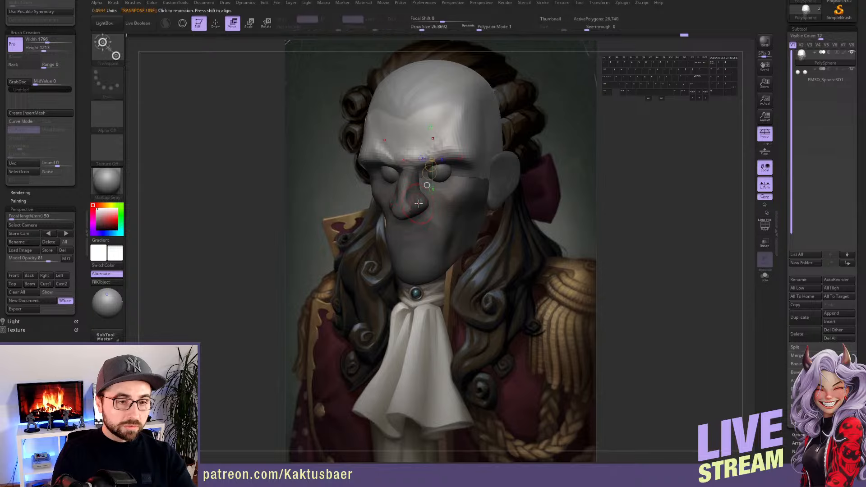
pyautogui.keyDown('ctrl'); pyautogui.click(321, 180); pyautogui.keyUp('ctrl')
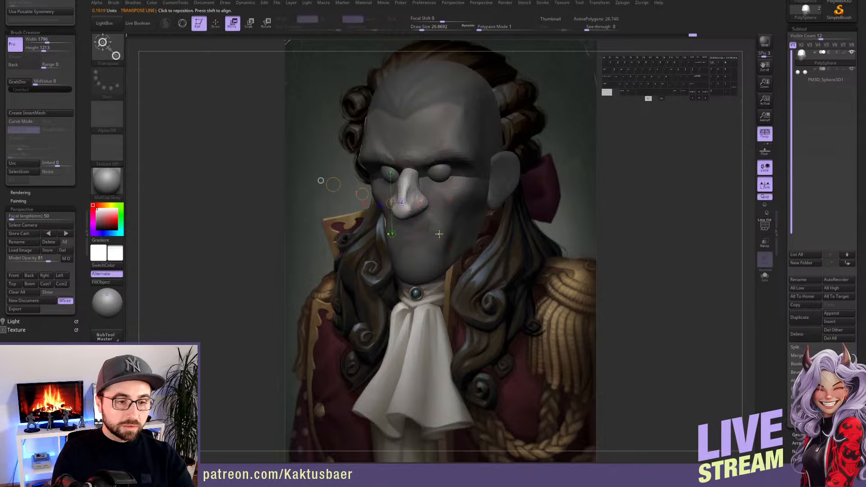
pyautogui.keyDown('ctrl'); pyautogui.click(321, 180); pyautogui.keyUp('ctrl')
pyautogui.moveTo(415, 236)
pyautogui.mouseDown(button='right')
pyautogui.moveTo(433, 221)
pyautogui.moveTo(437, 187)
pyautogui.moveTo(423, 262)
pyautogui.moveTo(419, 232)
pyautogui.moveTo(415, 242)
pyautogui.moveTo(415, 261)
pyautogui.moveTo(428, 262)
pyautogui.moveTo(417, 252)
pyautogui.mouseUp(button='right')
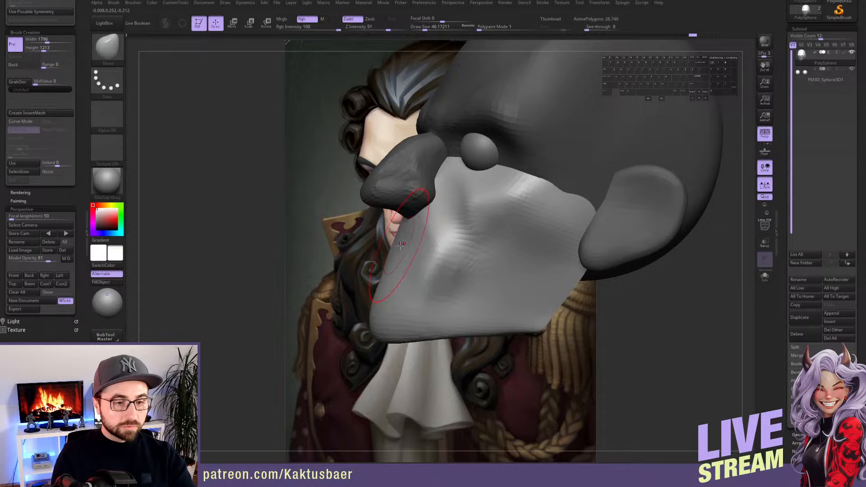
# Reshape the protruding mouth area and chin of the unmasked lower face with the Move brush at about size 46 and 35
pyautogui.moveTo(397, 247); pyautogui.dragTo(383, 236)
pyautogui.moveTo(392, 238)
pyautogui.keyDown('alt'); pyautogui.mouseDown(button='right')
pyautogui.moveTo(395, 247)
pyautogui.moveTo(405, 242)
pyautogui.mouseUp(button='right'); pyautogui.keyUp('alt')
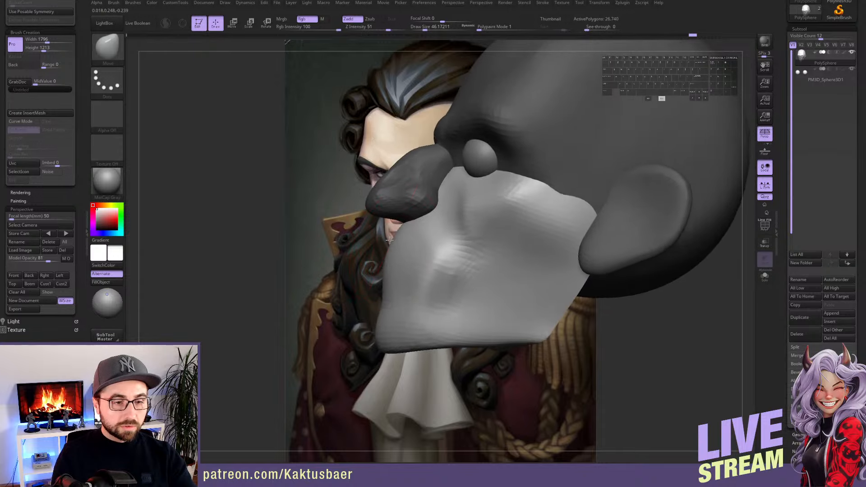
pyautogui.moveTo(403, 241); pyautogui.dragTo(398, 237)
pyautogui.keyDown('alt'); pyautogui.moveTo(400, 235); pyautogui.dragTo(457, 229, button='right'); pyautogui.keyUp('alt')
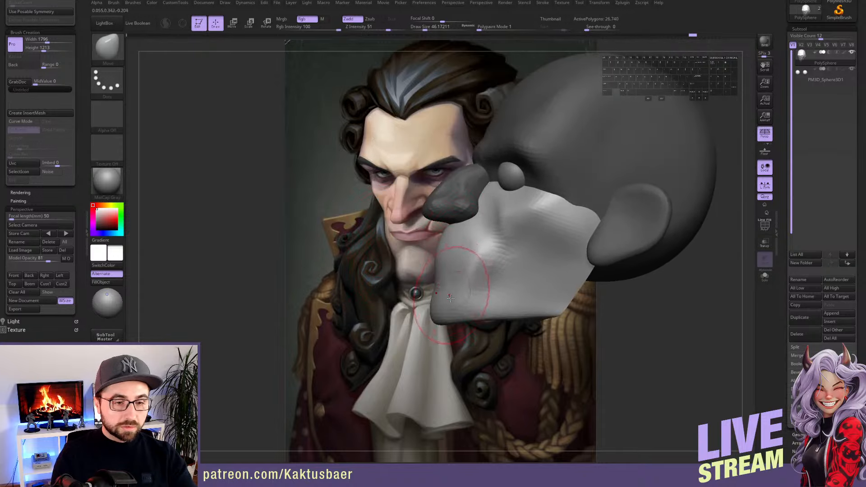
pyautogui.moveTo(448, 295); pyautogui.dragTo(453, 294, button='right')
pyautogui.press('s')
pyautogui.moveTo(439, 294); pyautogui.dragTo(435, 294)
pyautogui.moveTo(436, 299); pyautogui.dragTo(440, 282, button='right')
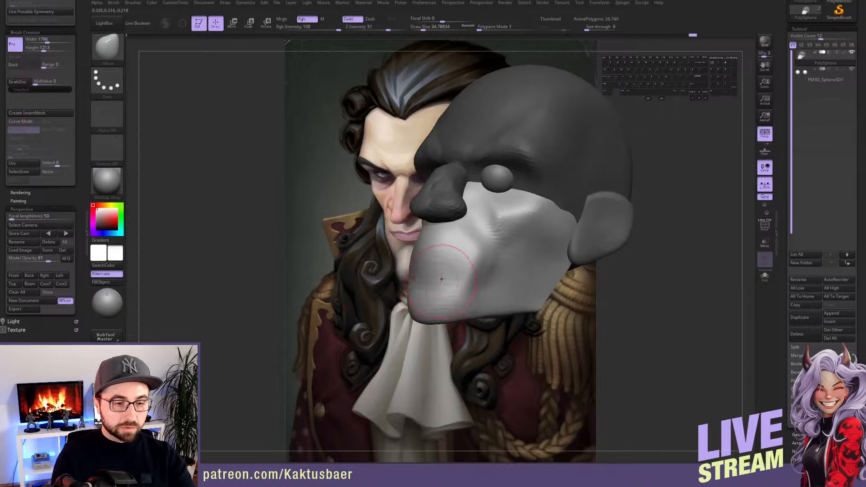
pyautogui.hotkey('shift', 'q')
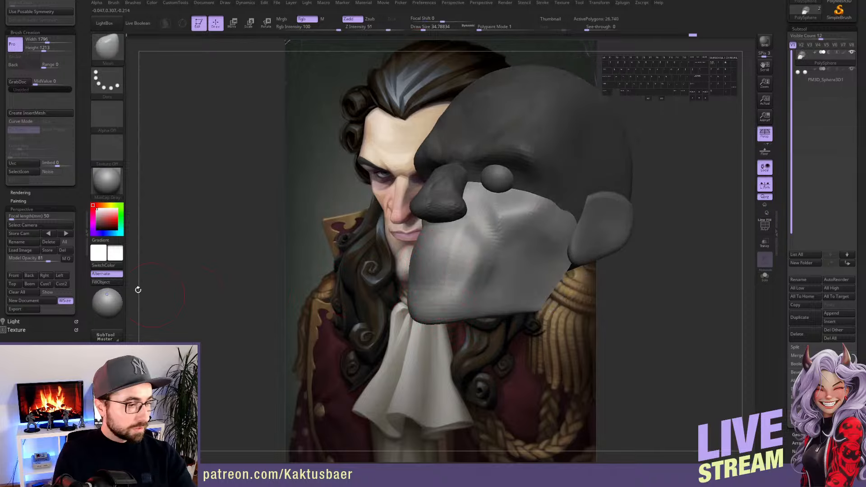
# Recall the stored Front view, clear the mask and subdivide the head once
pyautogui.click(14, 275)
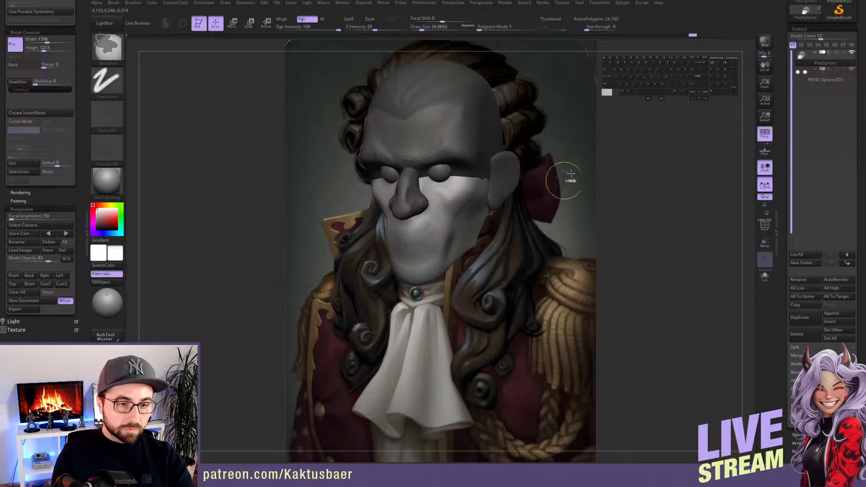
pyautogui.keyDown('ctrl'); pyautogui.moveTo(569, 180); pyautogui.dragTo(560, 235); pyautogui.keyUp('ctrl')
pyautogui.hotkey('ctrl', 'd')
# Carve the mouth line and the crease below the lower lip with DamStandard at about size 8 to 12
pyautogui.press('s')
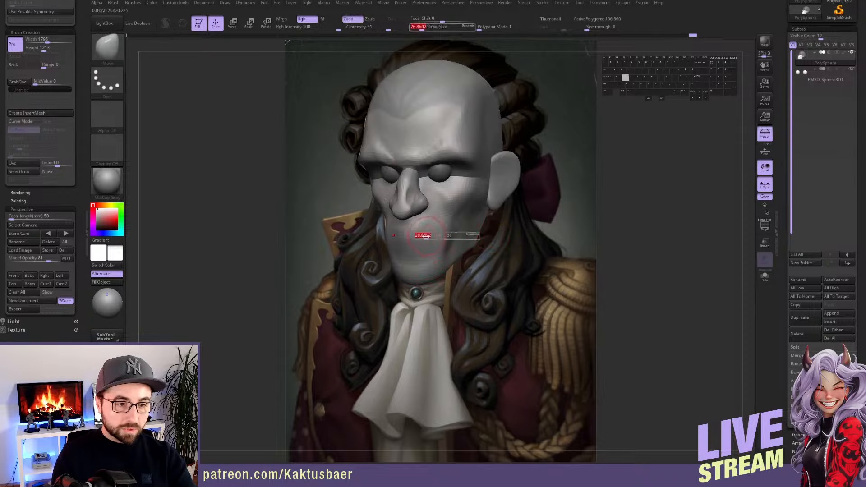
pyautogui.moveTo(426, 236); pyautogui.dragTo(418, 237)
pyautogui.hotkey('ctrl', '1')
pyautogui.press('s')
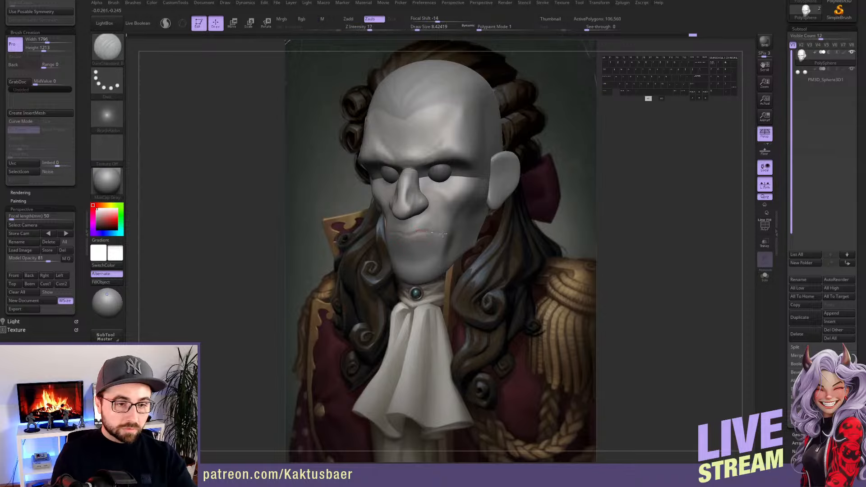
pyautogui.press('s')
pyautogui.moveTo(418, 246); pyautogui.dragTo(408, 245)
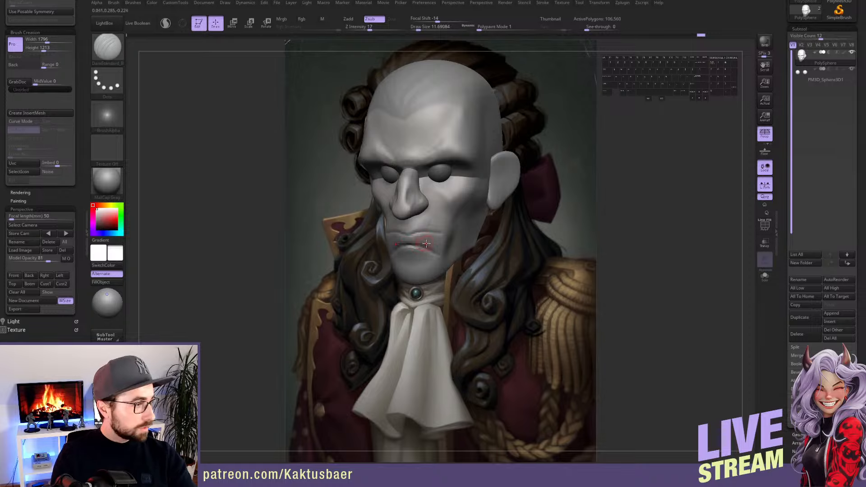
pyautogui.moveTo(430, 241); pyautogui.dragTo(424, 242)
pyautogui.moveTo(423, 243); pyautogui.dragTo(411, 244)
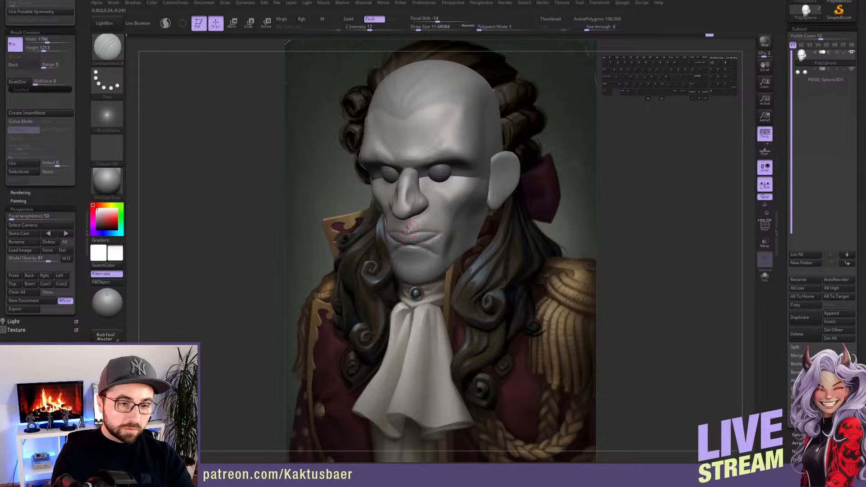
# Raise the upper lip's edge with inverted DamStandard strokes and build up the lips with ClayBuildup at about size 12
pyautogui.moveTo(418, 226)
pyautogui.keyDown('alt'); pyautogui.mouseDown()
pyautogui.moveTo(438, 233)
pyautogui.moveTo(416, 232)
pyautogui.moveTo(436, 233)
pyautogui.mouseUp(); pyautogui.keyUp('alt')
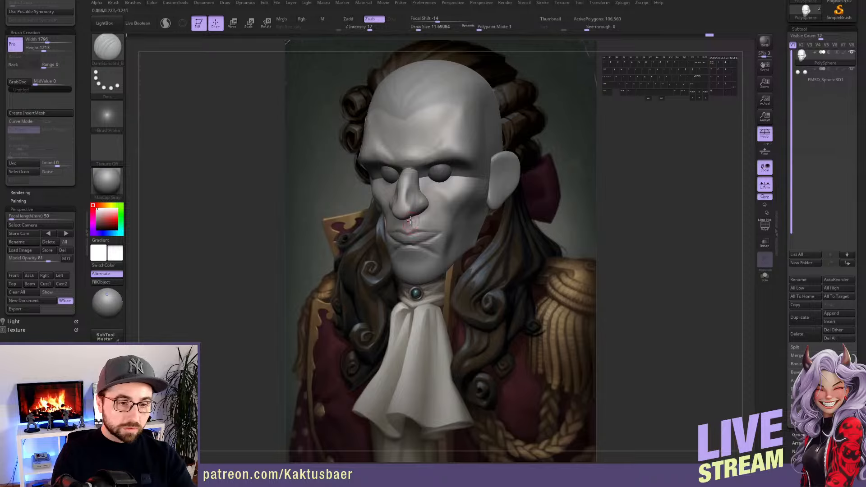
pyautogui.press('b')
pyautogui.press('c')
pyautogui.press('b')
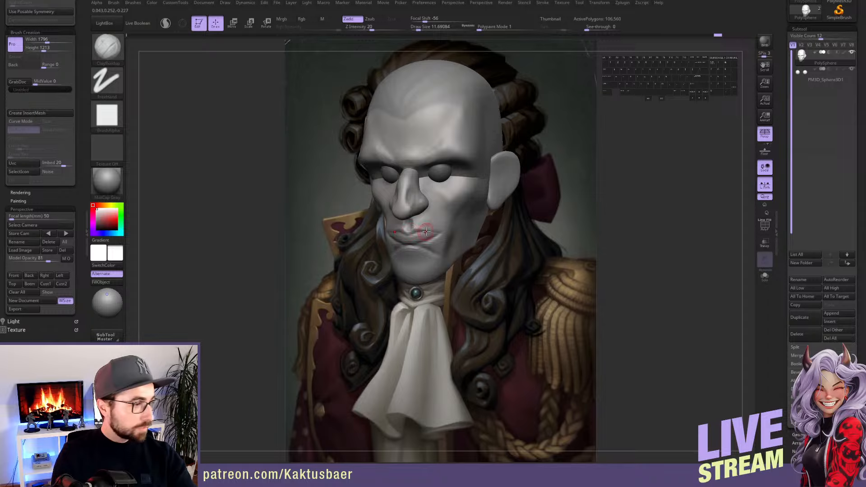
# Mask everything except the lower face, carve the nasolabial fold with DamStandard and soften its upper end
pyautogui.press('b')
pyautogui.press('d')
pyautogui.press('s')
pyautogui.moveTo(428, 197); pyautogui.dragTo(428, 211)
pyautogui.press('w')
pyautogui.keyDown('ctrl'); pyautogui.click(447, 206); pyautogui.keyUp('ctrl')
pyautogui.press('q')
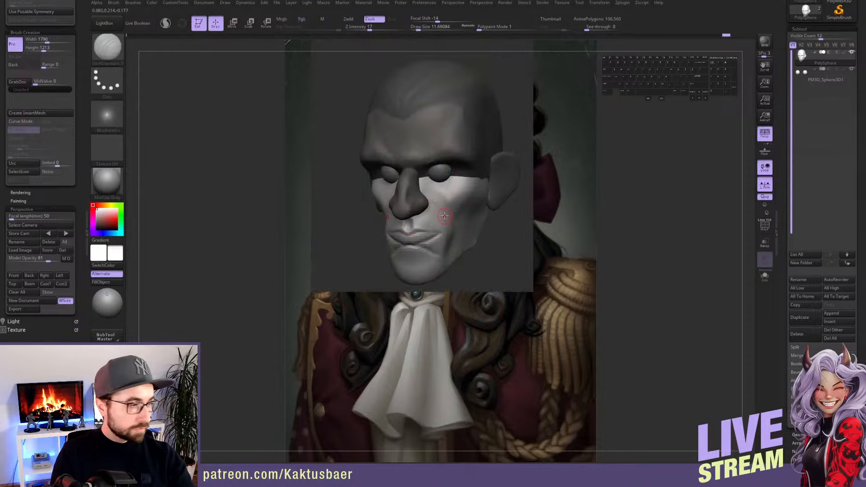
pyautogui.moveTo(432, 204); pyautogui.dragTo(449, 237)
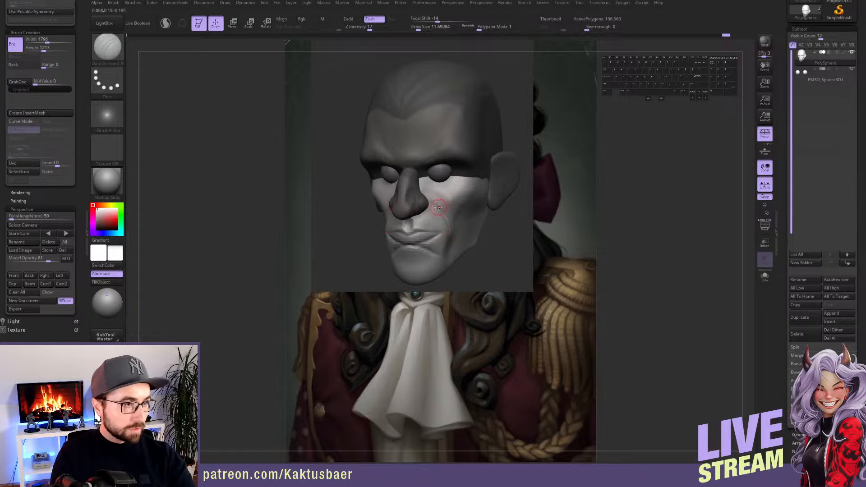
pyautogui.keyDown('shift'); pyautogui.moveTo(438, 208); pyautogui.dragTo(437, 203); pyautogui.keyUp('shift')
# Build up the cheek along the nasolabial fold and beside the nose wing with ClayBuildup
pyautogui.press('1')
pyautogui.moveTo(435, 204)
pyautogui.mouseDown(button='right')
pyautogui.moveTo(417, 202)
pyautogui.moveTo(419, 196)
pyautogui.mouseUp(button='right')
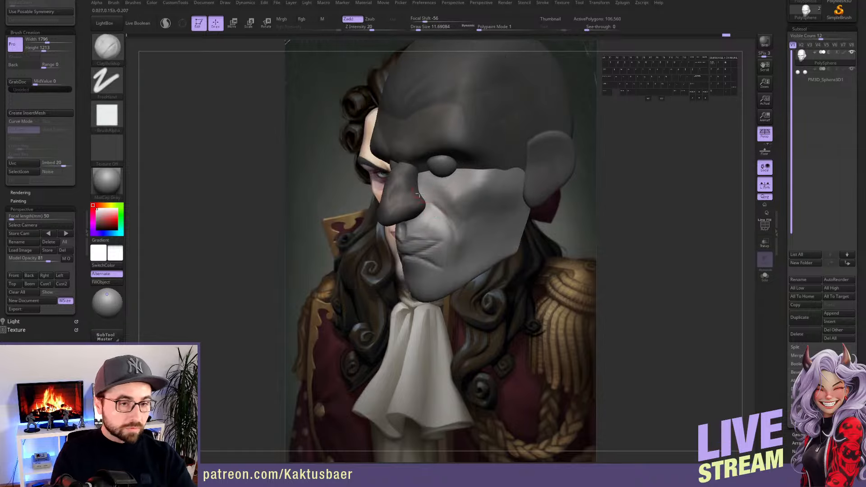
pyautogui.moveTo(439, 203); pyautogui.dragTo(446, 214)
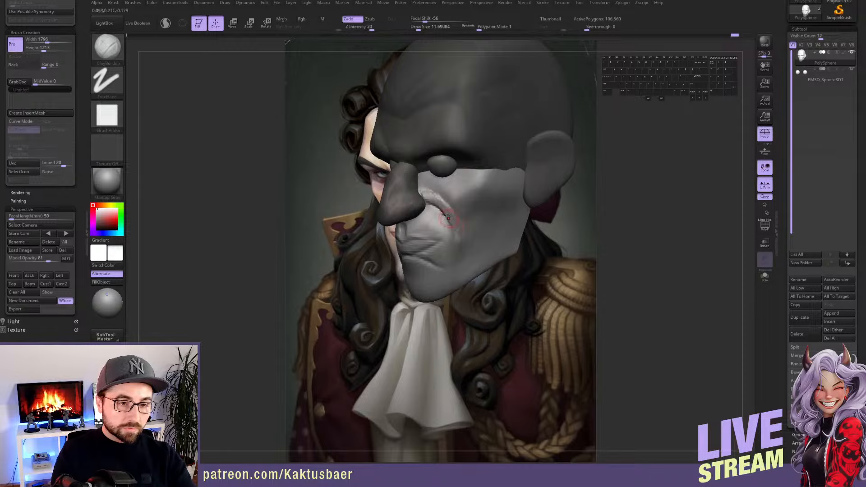
pyautogui.moveTo(440, 204); pyautogui.dragTo(425, 210, button='right')
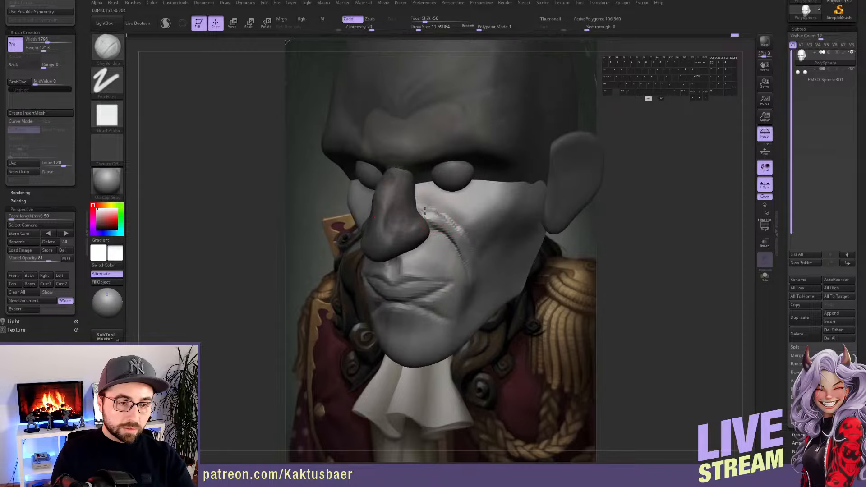
pyautogui.moveTo(447, 222); pyautogui.dragTo(457, 239)
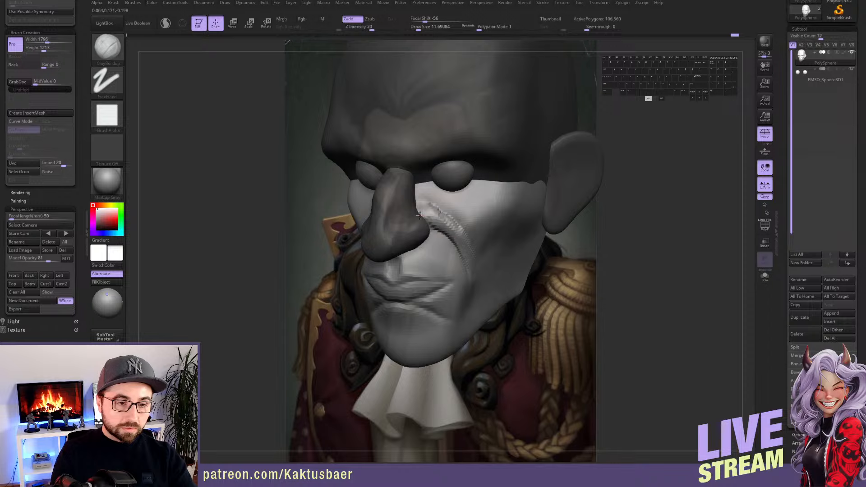
pyautogui.moveTo(419, 216); pyautogui.dragTo(422, 231)
# Mask everything except the nose and widen its bridge toward the inner eye corners with the Move brush at about size 23
pyautogui.press('b')
pyautogui.press('m')
pyautogui.press('v')
pyautogui.moveTo(444, 208); pyautogui.dragTo(422, 216, button='right')
pyautogui.press('s')
pyautogui.moveTo(422, 217); pyautogui.dragTo(418, 218)
pyautogui.press('s')
pyautogui.moveTo(417, 219)
pyautogui.mouseDown(button='right')
pyautogui.moveTo(425, 221)
pyautogui.moveTo(413, 205)
pyautogui.mouseUp(button='right')
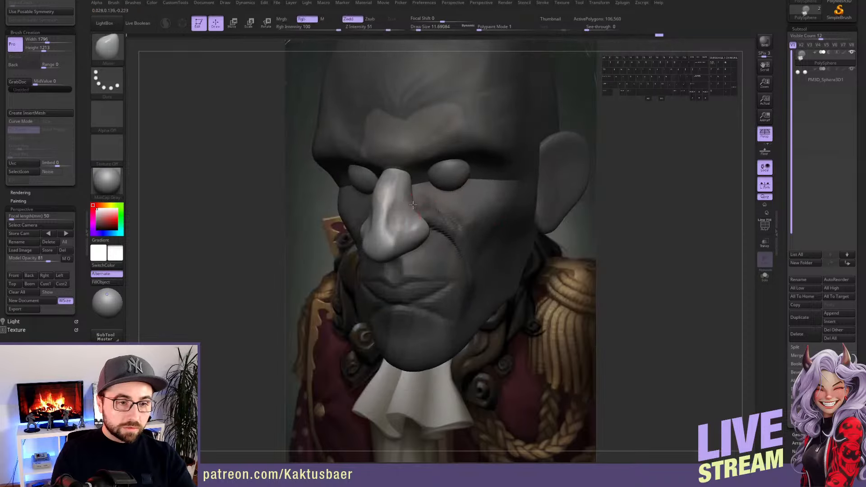
pyautogui.press('s')
pyautogui.moveTo(413, 205); pyautogui.dragTo(423, 196)
pyautogui.moveTo(436, 187)
pyautogui.mouseDown(button='right')
pyautogui.moveTo(428, 200)
pyautogui.moveTo(408, 194)
pyautogui.moveTo(430, 195)
pyautogui.moveTo(419, 195)
pyautogui.moveTo(432, 210)
pyautogui.moveTo(420, 192)
pyautogui.mouseUp(button='right')
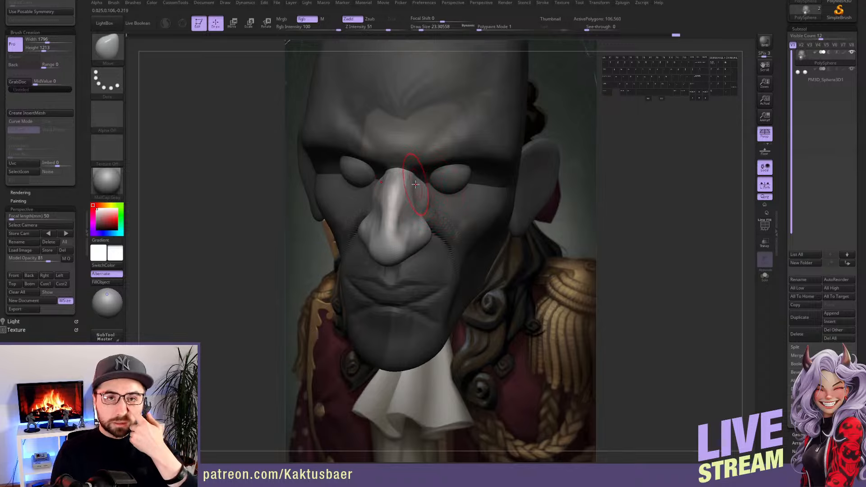
# Refine the nose bridge with the Move brush and flatten its side planes with hPolish at about size 18
pyautogui.moveTo(415, 184); pyautogui.dragTo(413, 199, button='right')
pyautogui.press('s')
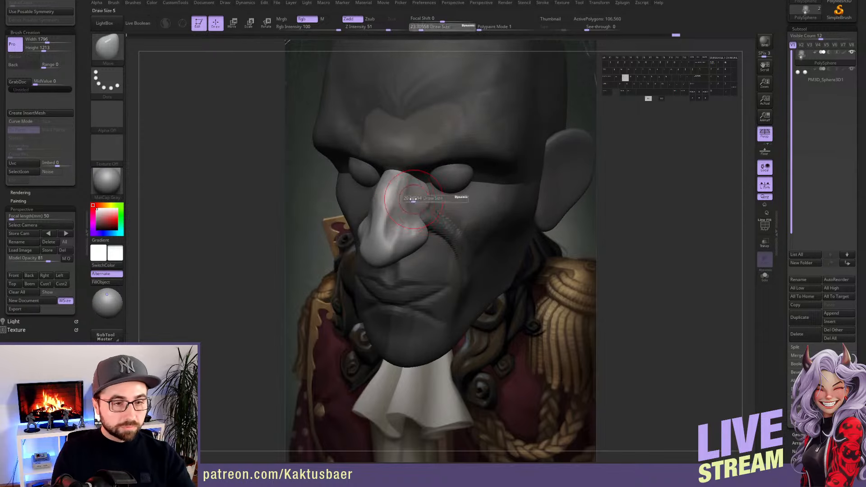
pyautogui.moveTo(414, 199); pyautogui.dragTo(412, 199)
pyautogui.press('space')
pyautogui.click(430, 247)
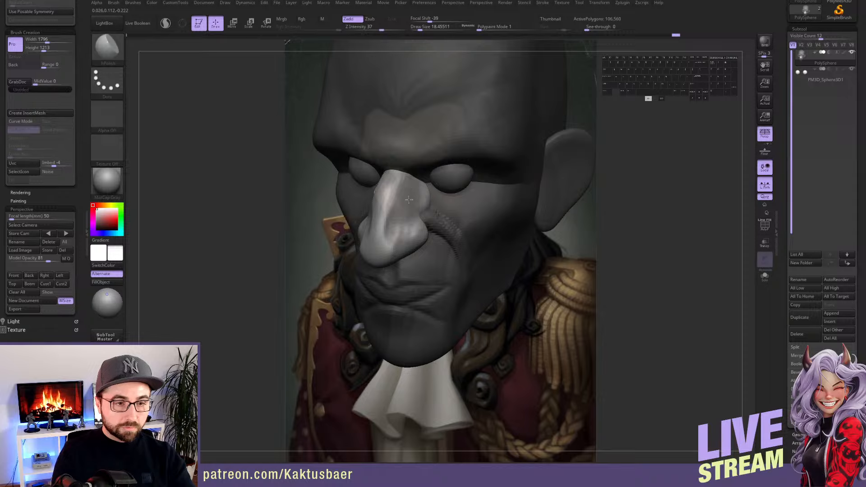
pyautogui.moveTo(409, 199); pyautogui.dragTo(436, 215, button='right')
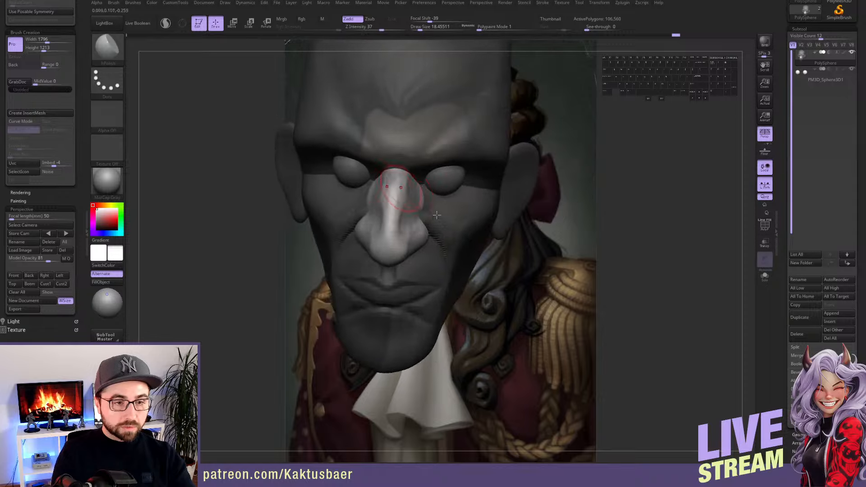
pyautogui.moveTo(404, 191); pyautogui.dragTo(408, 218, button='right')
# Carve the side of the nose between bridge and nostril with inverted ClayBuildup strokes at about size 12
pyautogui.press('2')
pyautogui.press('1')
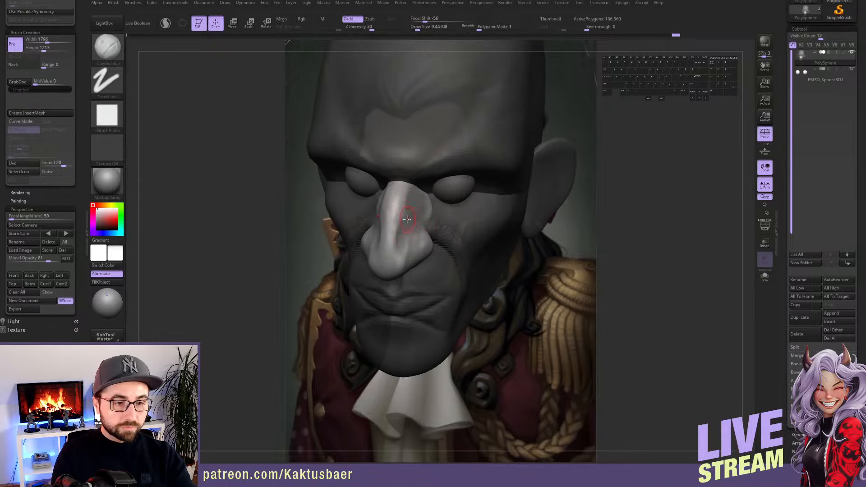
pyautogui.press('s')
pyautogui.click(405, 224)
pyautogui.keyDown('alt'); pyautogui.moveTo(404, 227); pyautogui.dragTo(408, 210); pyautogui.keyUp('alt')
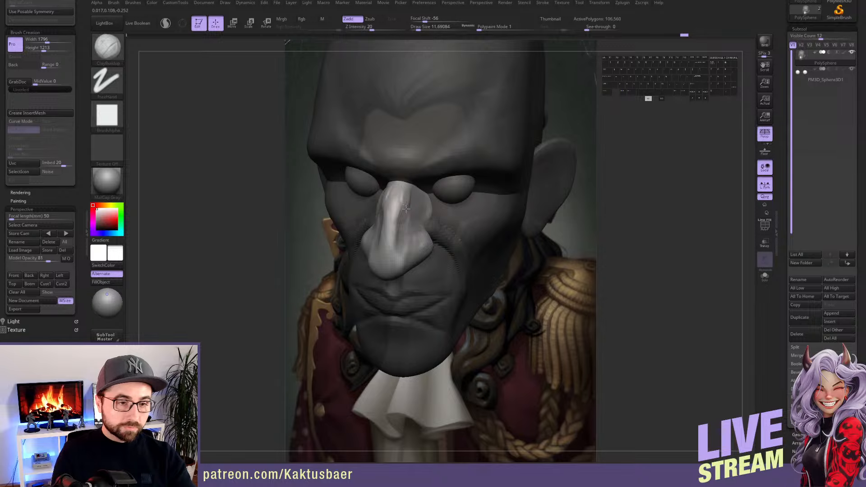
# Flatten the ridge, tip and side planes of the nose with hPolish at about size 12
pyautogui.press('b')
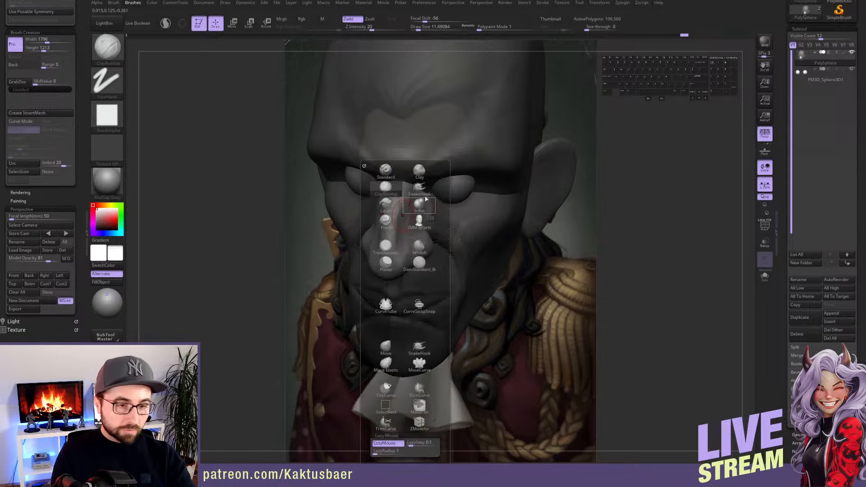
pyautogui.click(419, 248)
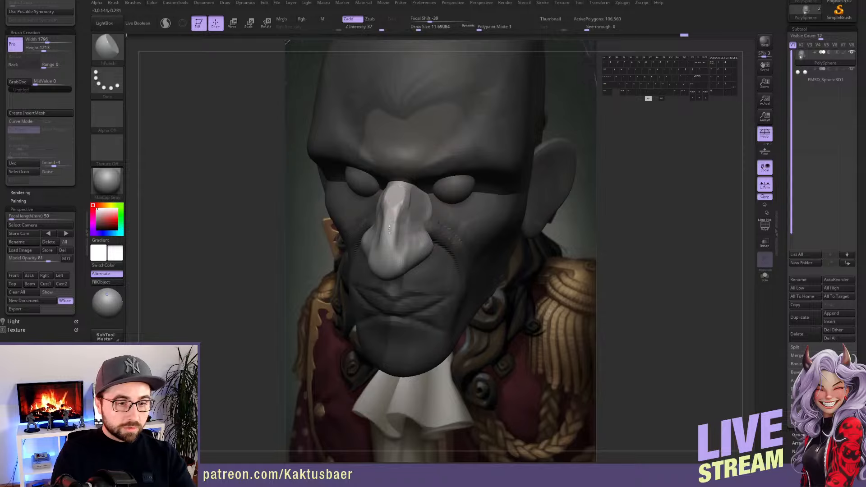
pyautogui.moveTo(388, 230); pyautogui.dragTo(386, 242)
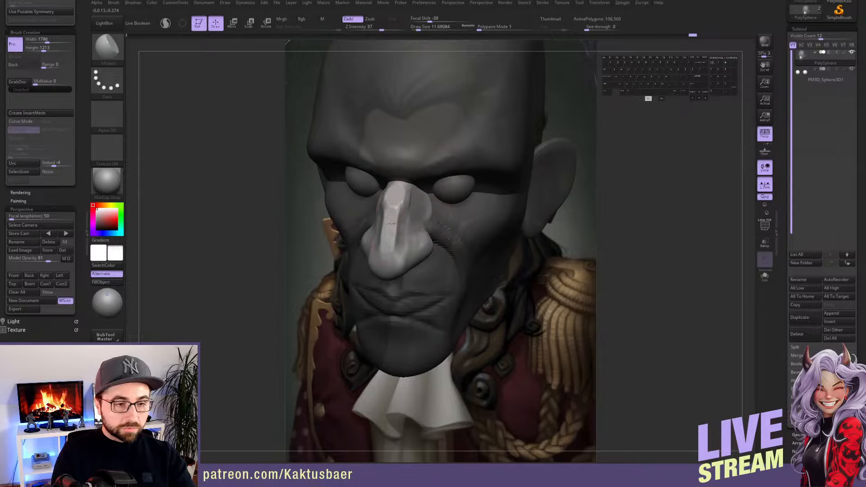
pyautogui.moveTo(406, 213); pyautogui.dragTo(407, 209)
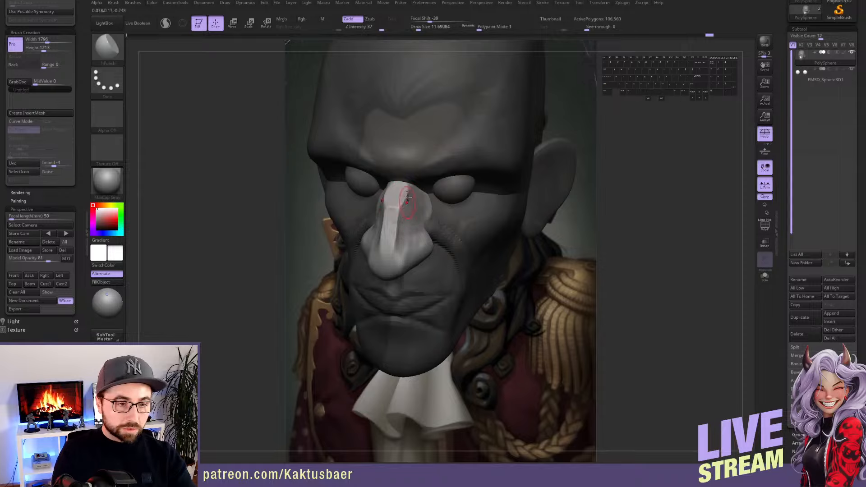
pyautogui.moveTo(408, 218); pyautogui.dragTo(406, 218, button='right')
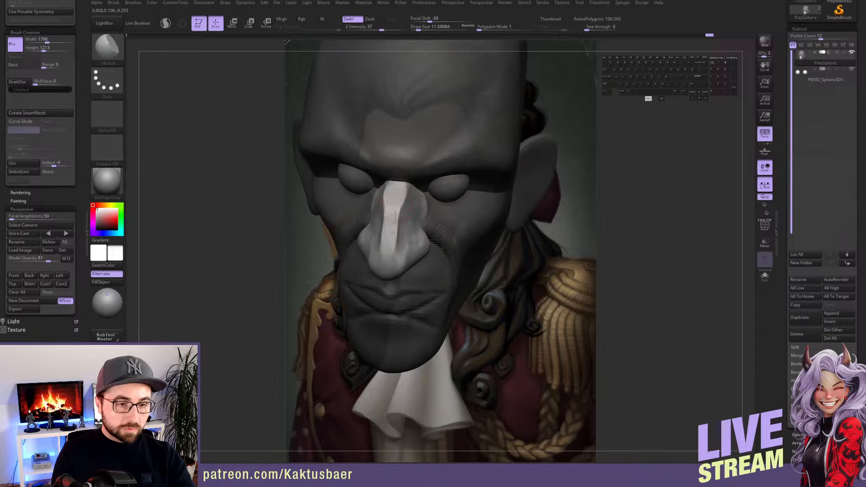
pyautogui.moveTo(391, 242)
pyautogui.mouseDown(button='right')
pyautogui.moveTo(373, 219)
pyautogui.moveTo(414, 220)
pyautogui.mouseUp(button='right')
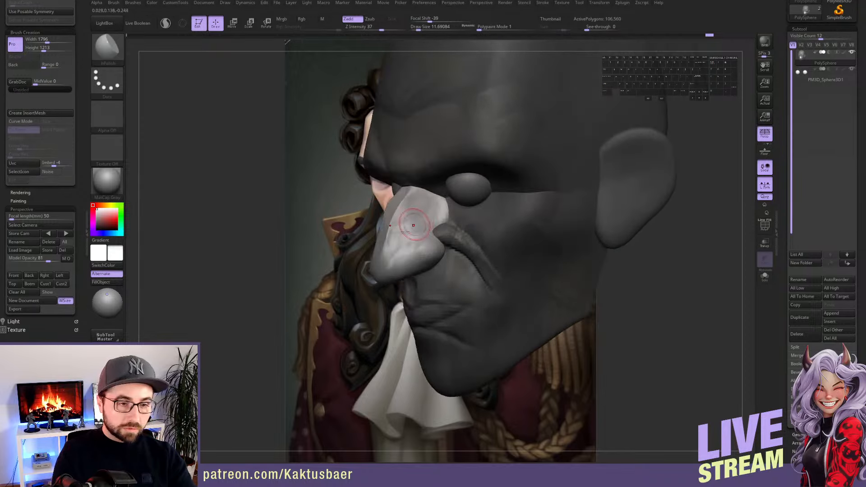
# Recall the stored Front view, isolate the nose by hiding the head, and polish its side plane against the portrait
pyautogui.click(15, 275)
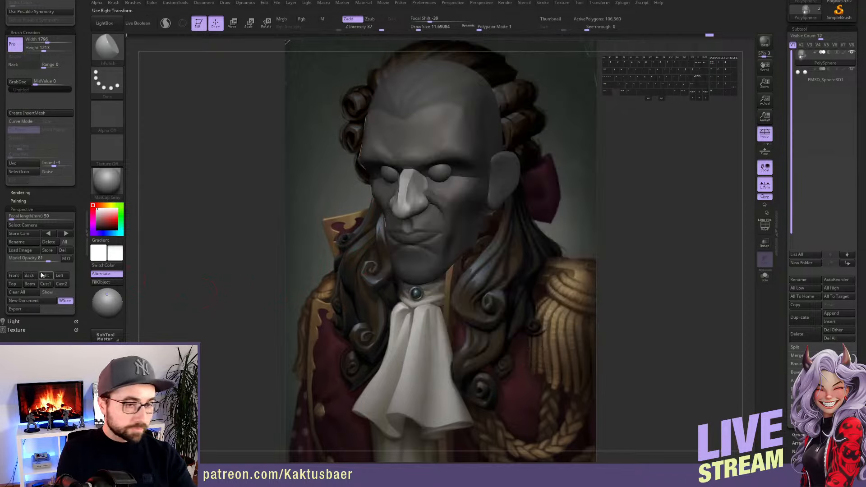
pyautogui.keyDown('ctrl'); pyautogui.keyDown('shift'); pyautogui.click(415, 206); pyautogui.keyUp('shift'); pyautogui.keyUp('ctrl')
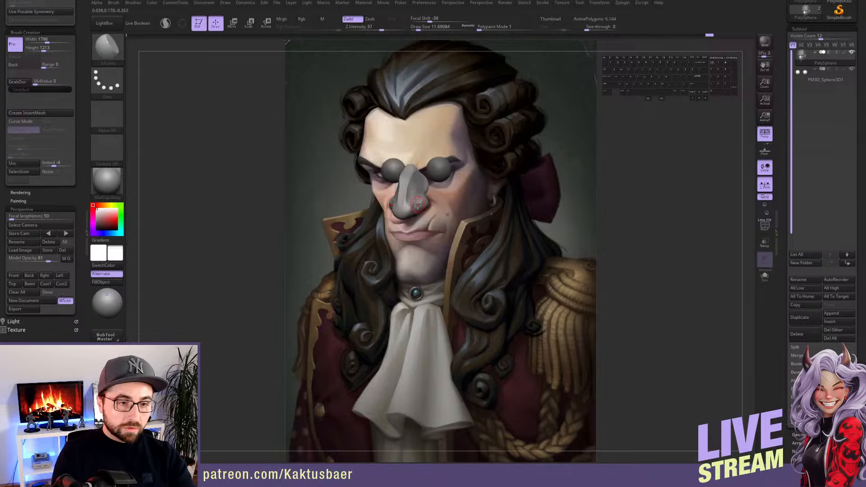
pyautogui.moveTo(417, 204)
pyautogui.mouseDown()
pyautogui.moveTo(417, 190)
pyautogui.moveTo(414, 198)
pyautogui.mouseUp()
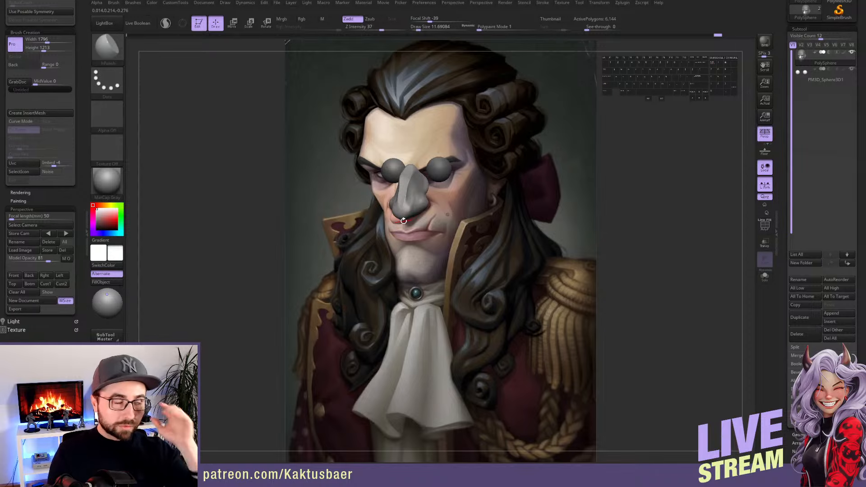
pyautogui.moveTo(440, 182); pyautogui.dragTo(440, 181, button='right')
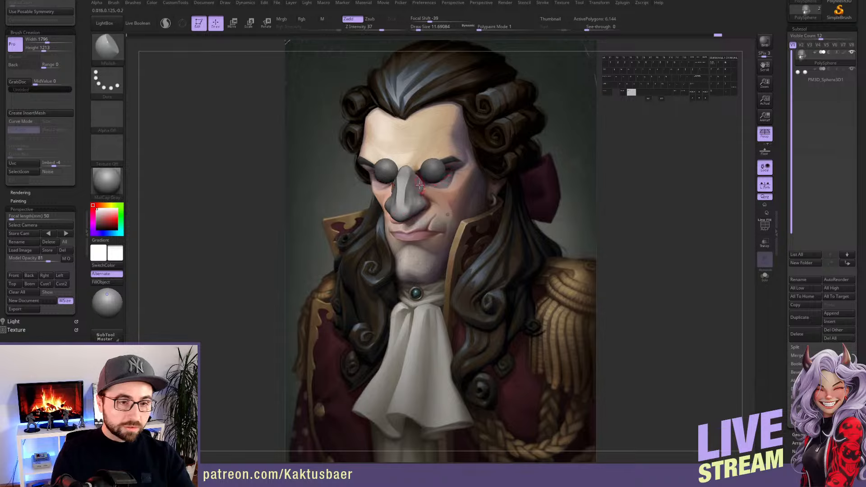
pyautogui.hotkey('shift', 'q')
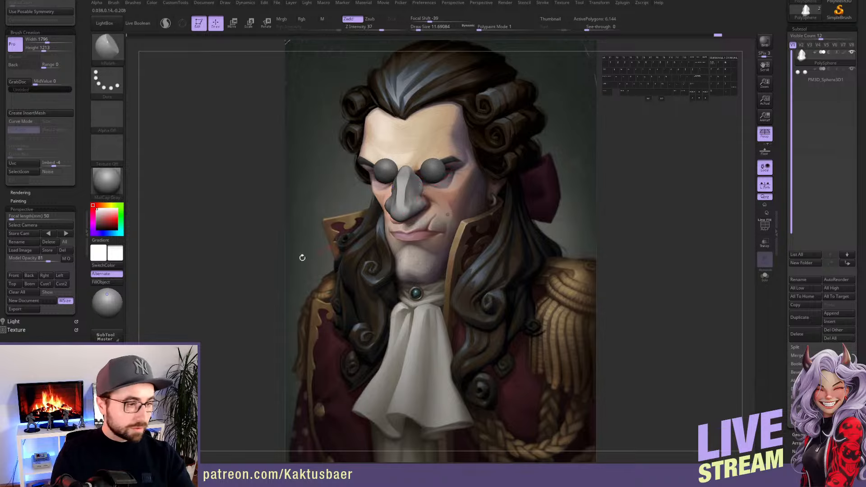
# Compare the isolated nose with the portrait in the stored Front view, smooth it lightly, and show the head again
pyautogui.keyDown('ctrl'); pyautogui.keyDown('shift'); pyautogui.click(392, 217); pyautogui.keyUp('shift'); pyautogui.keyUp('ctrl')
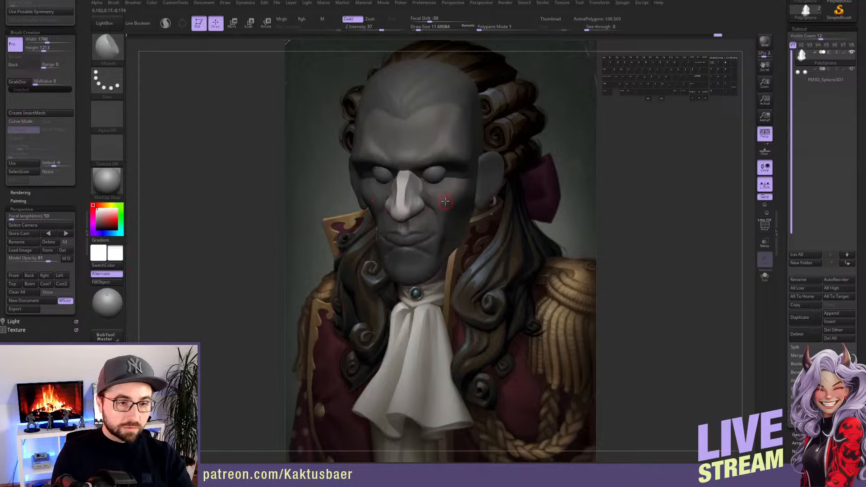
pyautogui.keyDown('alt'); pyautogui.moveTo(448, 204); pyautogui.dragTo(424, 201, button='right'); pyautogui.keyUp('alt')
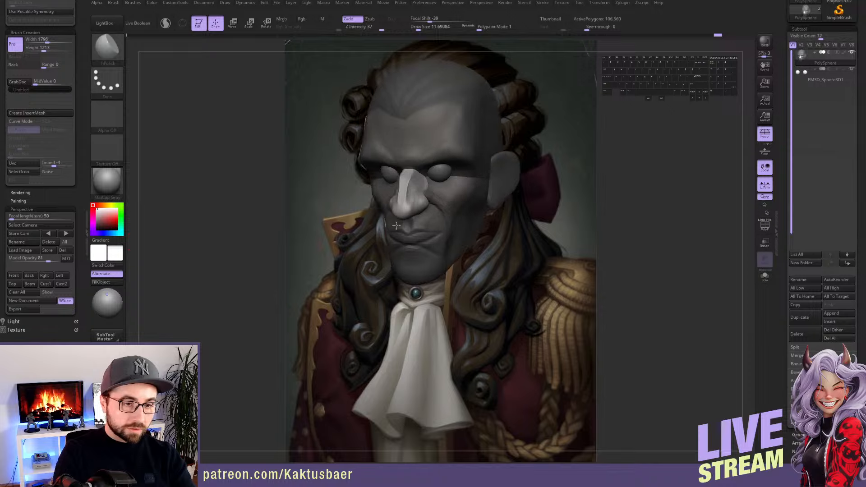
pyautogui.keyDown('ctrl'); pyautogui.keyDown('shift'); pyautogui.click(415, 202); pyautogui.keyUp('shift'); pyautogui.keyUp('ctrl')
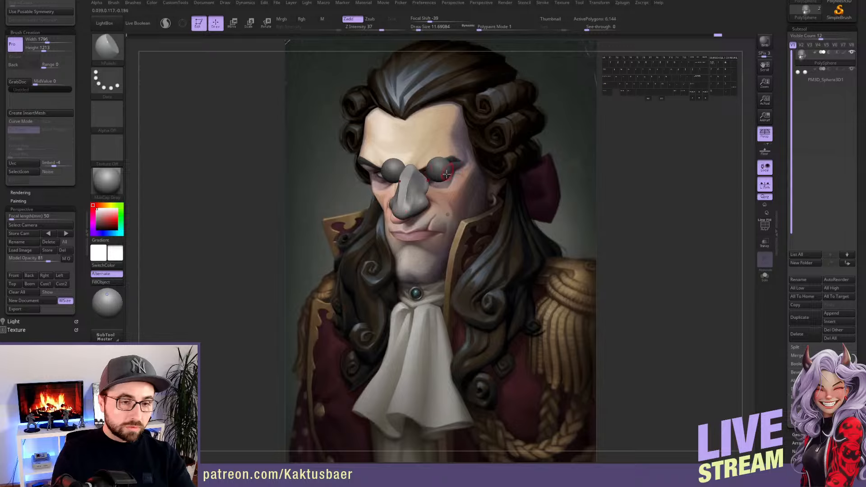
pyautogui.keyDown('alt'); pyautogui.moveTo(446, 174); pyautogui.dragTo(511, 187, button='right'); pyautogui.keyUp('alt')
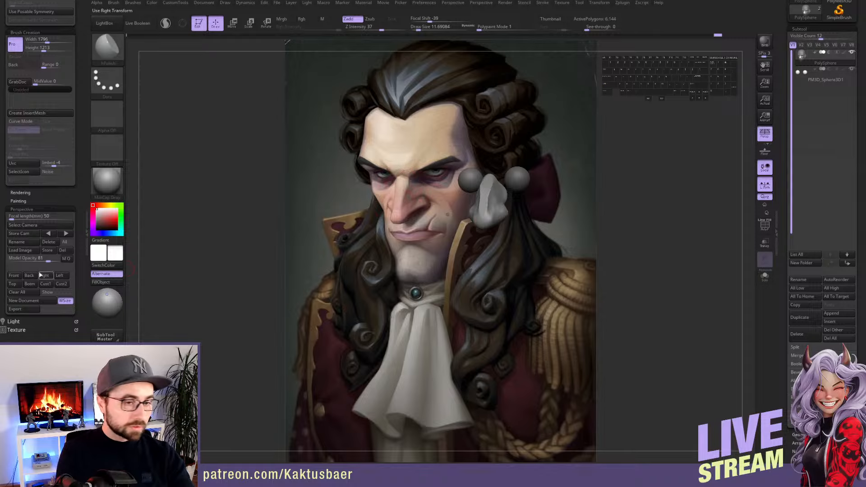
pyautogui.click(15, 276)
pyautogui.keyDown('shift'); pyautogui.moveTo(416, 204); pyautogui.dragTo(426, 196); pyautogui.keyUp('shift')
pyautogui.keyDown('ctrl'); pyautogui.keyDown('shift'); pyautogui.click(390, 222); pyautogui.keyUp('shift'); pyautogui.keyUp('ctrl')
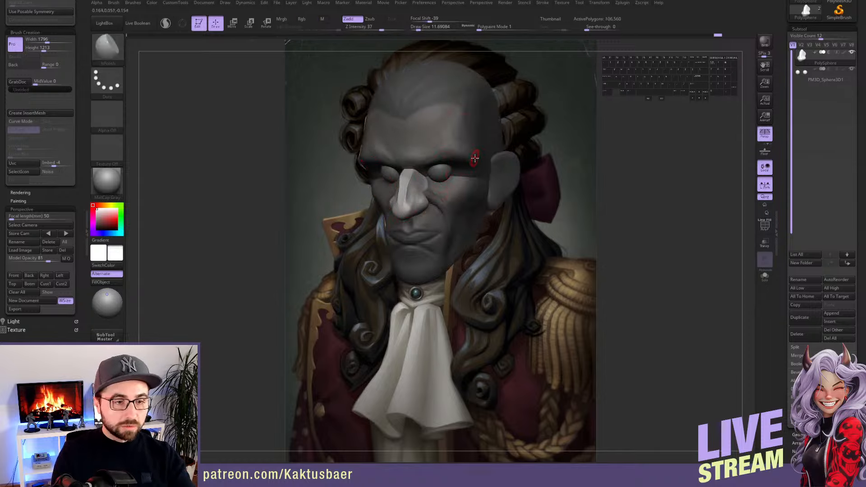
# Select the eyeballs and shift them slightly apart with the Transpose line
pyautogui.moveTo(475, 158); pyautogui.dragTo(447, 175, button='right')
pyautogui.keyDown('alt'); pyautogui.click(442, 175); pyautogui.keyUp('alt')
pyautogui.press('w')
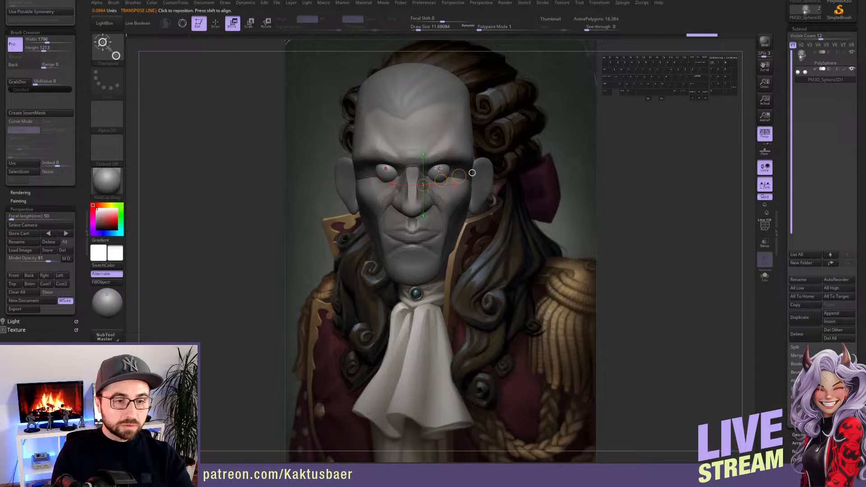
pyautogui.moveTo(436, 167)
pyautogui.keyDown('shift'); pyautogui.mouseDown()
pyautogui.moveTo(460, 167)
pyautogui.moveTo(448, 167)
pyautogui.mouseUp(); pyautogui.keyUp('shift')
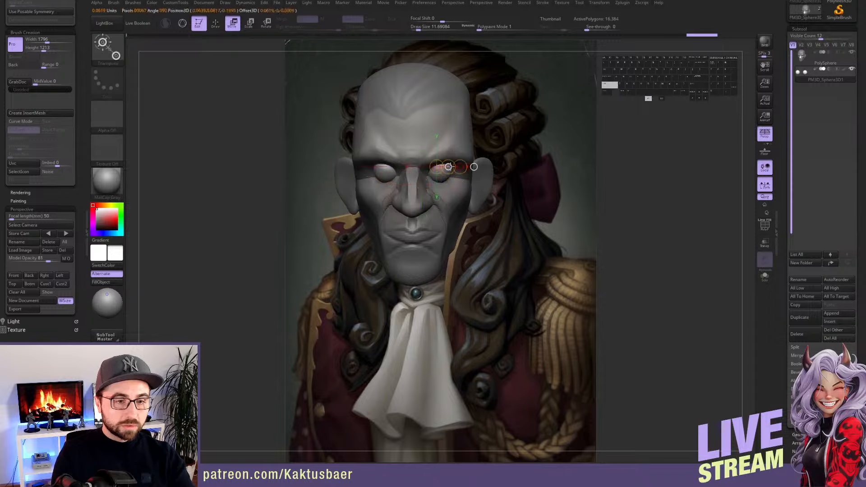
pyautogui.press('q')
pyautogui.press('w')
pyautogui.press('q')
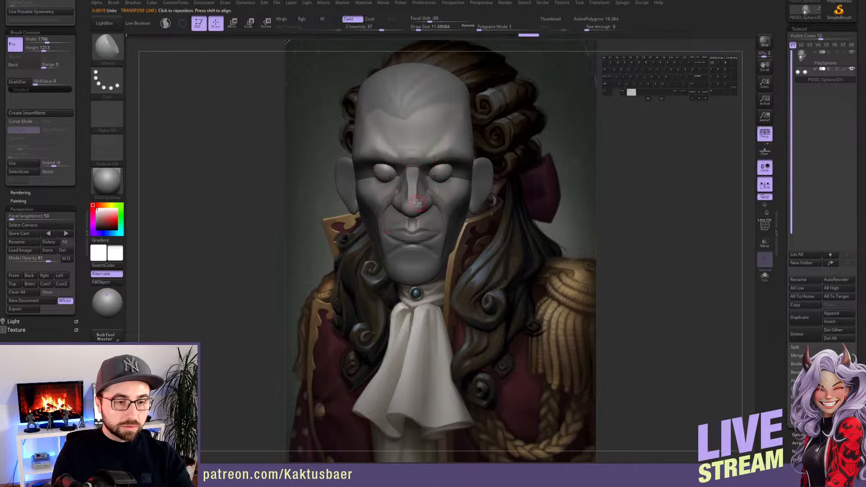
# Mask the head except for the nose, recall the stored Front view, and isolate the nose
pyautogui.keyDown('alt'); pyautogui.click(411, 203); pyautogui.keyUp('alt')
pyautogui.press('w')
pyautogui.keyDown('ctrl'); pyautogui.click(418, 207); pyautogui.keyUp('ctrl')
pyautogui.press('q')
pyautogui.moveTo(460, 205); pyautogui.dragTo(420, 208, button='right')
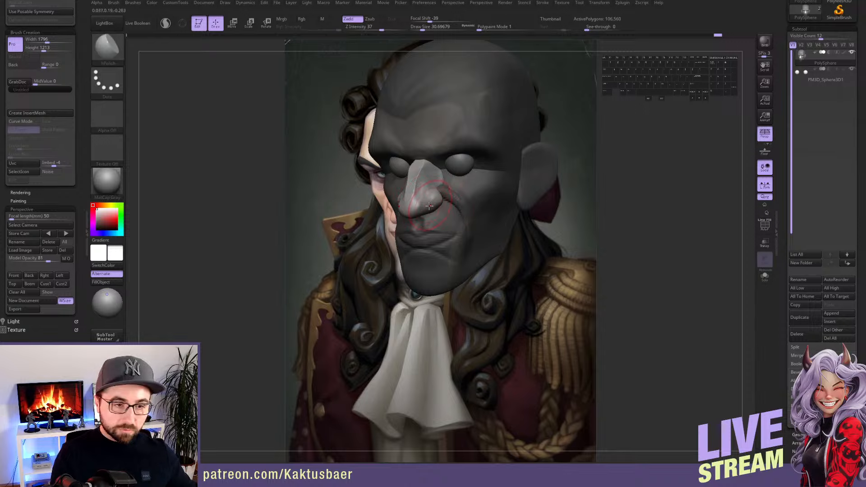
pyautogui.click(19, 276)
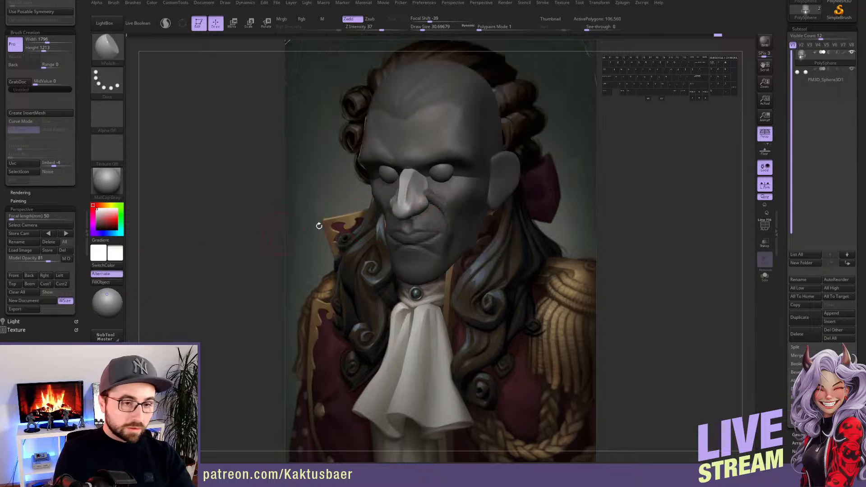
pyautogui.keyDown('ctrl'); pyautogui.keyDown('shift'); pyautogui.click(412, 209); pyautogui.keyUp('shift'); pyautogui.keyUp('ctrl')
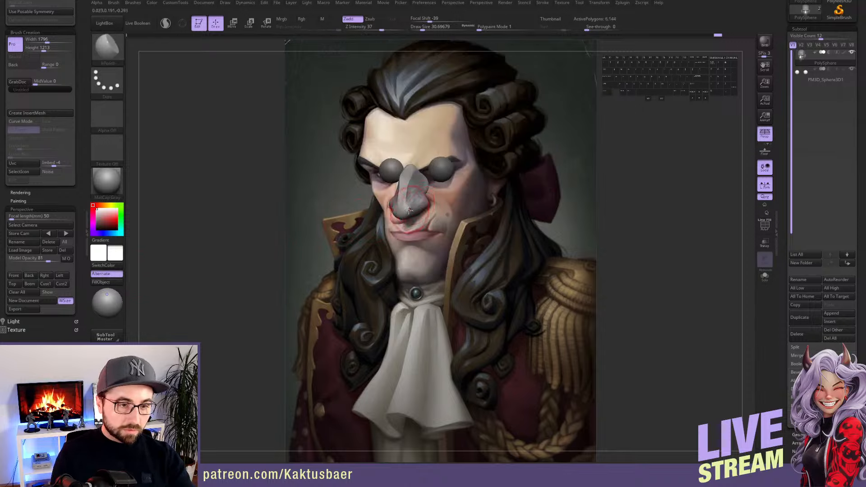
# Pull the nose tip and nostril to the portrait with the Move brush at about size 16 to 18, with model opacity 66
pyautogui.press('5')
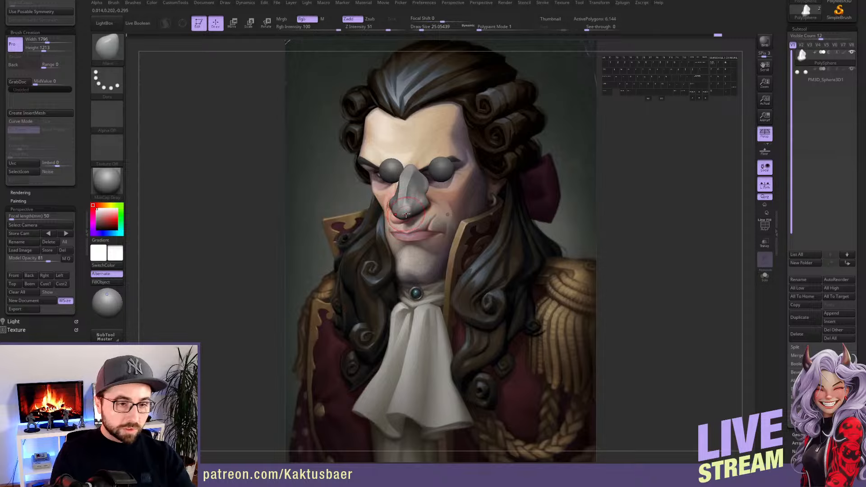
pyautogui.keyDown('alt'); pyautogui.moveTo(406, 215); pyautogui.dragTo(404, 209); pyautogui.keyUp('alt')
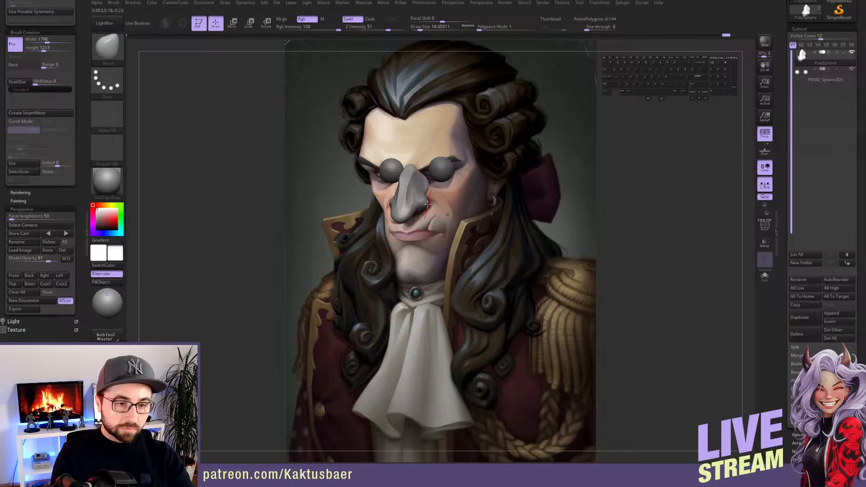
pyautogui.keyDown('alt'); pyautogui.moveTo(425, 198); pyautogui.dragTo(424, 192); pyautogui.keyUp('alt')
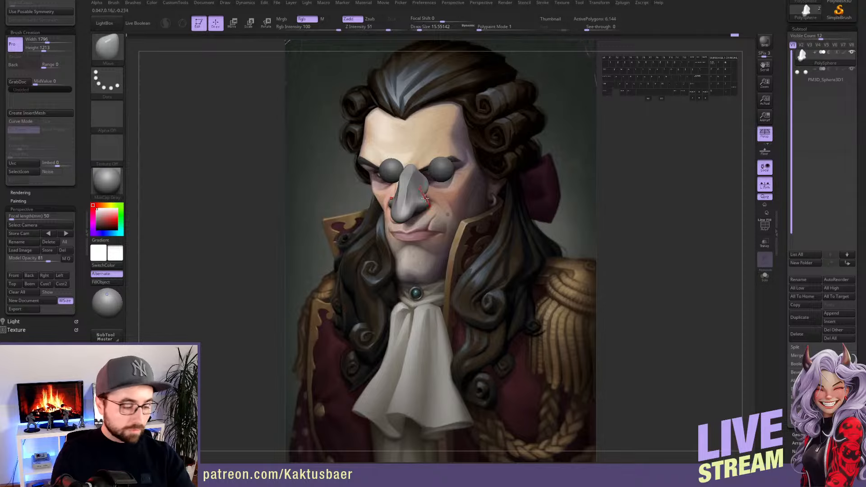
pyautogui.click(42, 261)
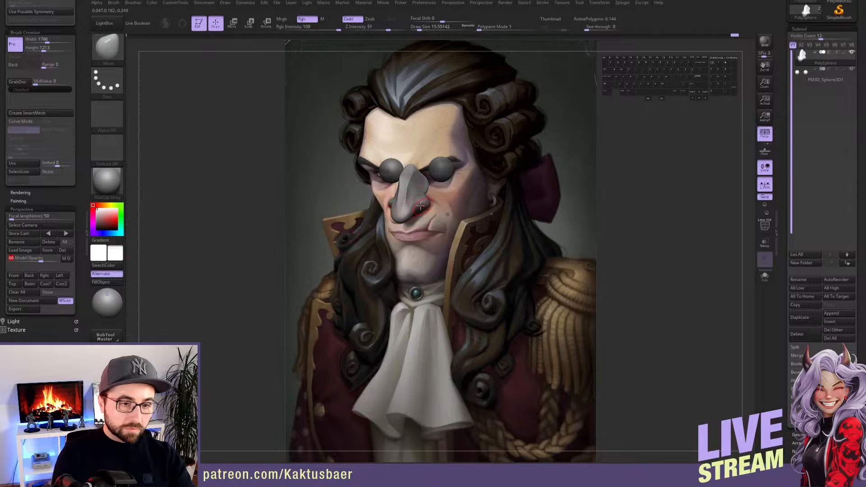
pyautogui.keyDown('alt'); pyautogui.moveTo(425, 193); pyautogui.dragTo(423, 197); pyautogui.keyUp('alt')
pyautogui.moveTo(422, 201); pyautogui.dragTo(419, 205)
# Refine the tip and underside of the isolated nose with the Move brush from several angles
pyautogui.moveTo(419, 205); pyautogui.dragTo(414, 209, button='right')
pyautogui.moveTo(410, 209); pyautogui.dragTo(408, 211)
pyautogui.moveTo(408, 211); pyautogui.dragTo(403, 211, button='right')
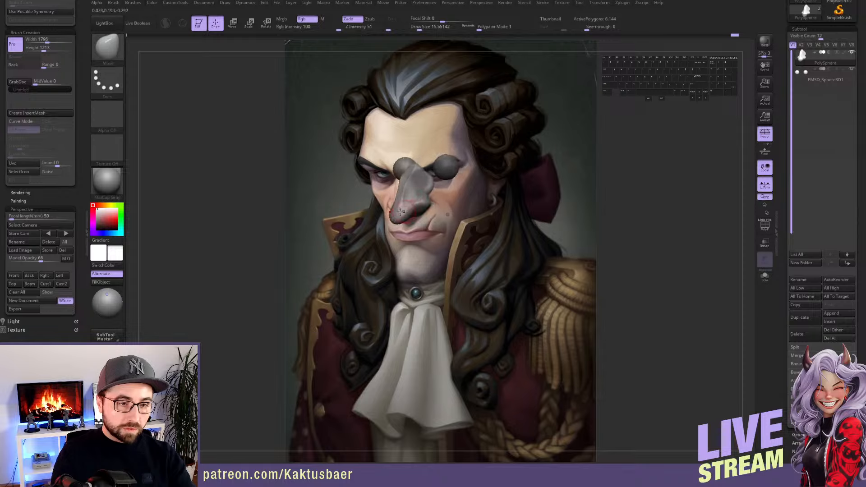
pyautogui.press('s')
pyautogui.moveTo(397, 217); pyautogui.dragTo(394, 209)
pyautogui.press('s')
pyautogui.moveTo(395, 211)
pyautogui.mouseDown(button='right')
pyautogui.moveTo(407, 216)
pyautogui.moveTo(396, 219)
pyautogui.mouseUp(button='right')
pyautogui.moveTo(402, 222); pyautogui.dragTo(406, 225)
pyautogui.moveTo(408, 225)
pyautogui.mouseDown(button='right')
pyautogui.moveTo(430, 219)
pyautogui.moveTo(403, 225)
pyautogui.moveTo(424, 206)
pyautogui.moveTo(392, 200)
pyautogui.moveTo(411, 204)
pyautogui.mouseUp(button='right')
# Smooth the lower nose around the nostril and show the full head again for a profile check
pyautogui.hotkey('shift', 'a')
pyautogui.press('shift')
pyautogui.keyDown('shift'); pyautogui.moveTo(412, 203); pyautogui.dragTo(418, 218); pyautogui.keyUp('shift')
pyautogui.moveTo(419, 217)
pyautogui.mouseDown(button='right')
pyautogui.moveTo(417, 201)
pyautogui.moveTo(397, 196)
pyautogui.mouseUp(button='right')
pyautogui.moveTo(407, 212); pyautogui.dragTo(412, 220)
pyautogui.moveTo(413, 221)
pyautogui.keyDown('alt'); pyautogui.mouseDown(button='right')
pyautogui.moveTo(421, 192)
pyautogui.moveTo(424, 217)
pyautogui.mouseUp(button='right'); pyautogui.keyUp('alt')
pyautogui.moveTo(424, 217); pyautogui.dragTo(432, 217, button='right')
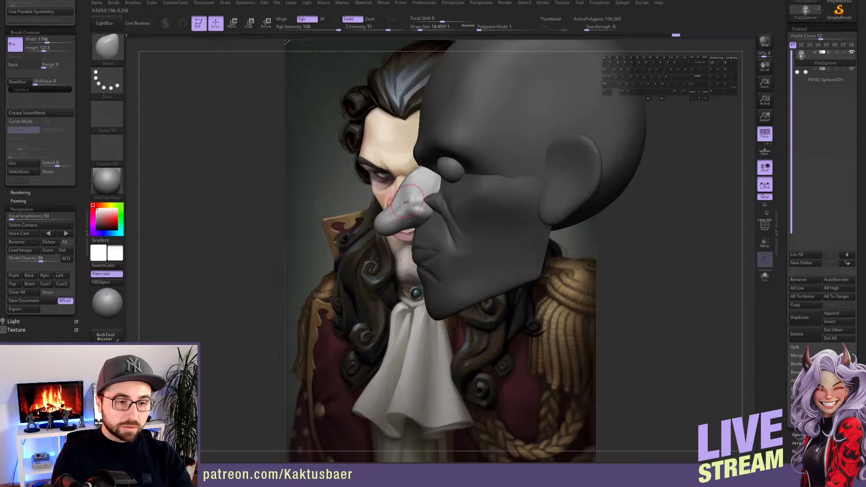
# Adjust the nose's profile from bridge to tip with the Move brush at about size 18
pyautogui.press('s')
pyautogui.moveTo(391, 218); pyautogui.dragTo(395, 218)
pyautogui.moveTo(399, 219); pyautogui.dragTo(393, 221, button='right')
pyautogui.moveTo(391, 221); pyautogui.dragTo(400, 215)
pyautogui.keyDown('alt'); pyautogui.moveTo(410, 204); pyautogui.dragTo(408, 215, button='right'); pyautogui.keyUp('alt')
pyautogui.press('s')
pyautogui.moveTo(408, 215); pyautogui.dragTo(402, 198)
pyautogui.moveTo(402, 203)
pyautogui.mouseDown(button='right')
pyautogui.moveTo(426, 205)
pyautogui.moveTo(409, 210)
pyautogui.mouseUp(button='right')
# Mask everything except the lower face and prepare the Move brush at about size 18 for the lower lip
pyautogui.keyDown('alt'); pyautogui.moveTo(433, 239); pyautogui.dragTo(433, 229, button='right'); pyautogui.keyUp('alt')
pyautogui.moveTo(433, 229)
pyautogui.mouseDown(button='right')
pyautogui.moveTo(423, 230)
pyautogui.moveTo(439, 243)
pyautogui.moveTo(423, 258)
pyautogui.mouseUp(button='right')
pyautogui.press('w')
pyautogui.keyDown('ctrl'); pyautogui.click(439, 242); pyautogui.keyUp('ctrl')
pyautogui.press('q')
pyautogui.press('s')
pyautogui.moveTo(422, 258); pyautogui.dragTo(419, 258)
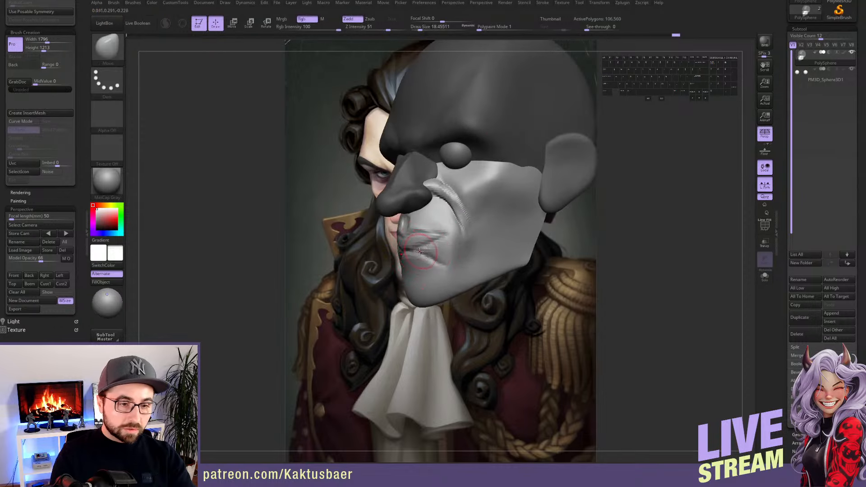
# Build up the area below the lower lip and the chin with ClayBuildup at about size 17
pyautogui.press('1')
pyautogui.moveTo(414, 256); pyautogui.dragTo(428, 257, button='right')
pyautogui.press('s')
pyautogui.moveTo(418, 256); pyautogui.dragTo(419, 263)
pyautogui.moveTo(414, 263); pyautogui.dragTo(427, 267, button='right')
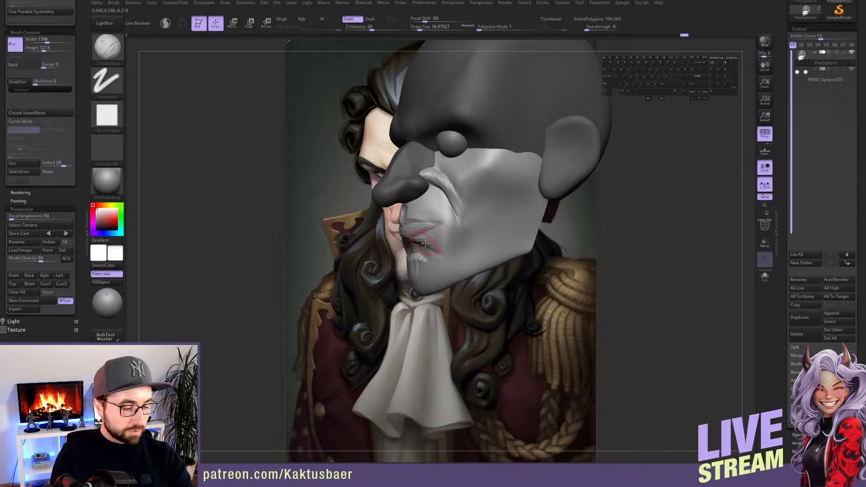
# Adjust the mouth and cheek area beside the nostril in profile with the Move brush at about size 17
pyautogui.press('b')
pyautogui.press('m')
pyautogui.press('v')
pyautogui.moveTo(425, 236); pyautogui.dragTo(425, 248, button='right')
pyautogui.moveTo(424, 188); pyautogui.dragTo(419, 190)
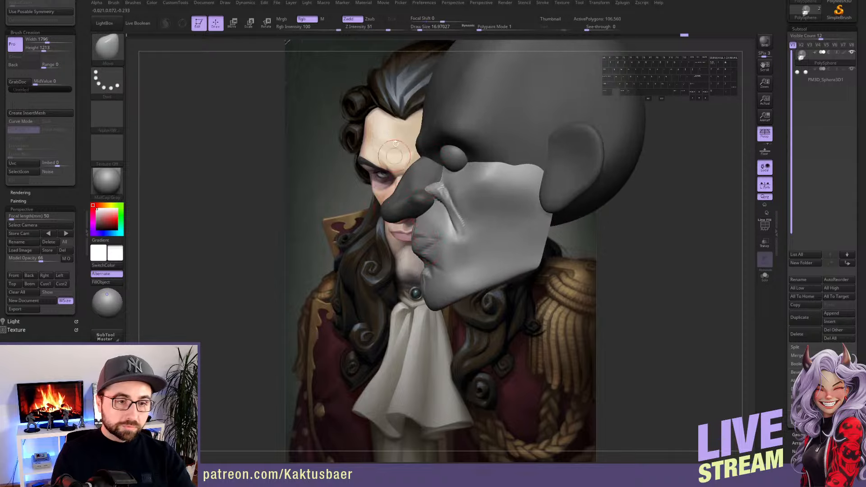
# Reshape the chin with the Move brush at about size 35 to 39 and smooth its surface
pyautogui.keyDown('alt'); pyautogui.moveTo(433, 246); pyautogui.dragTo(433, 229, button='right'); pyautogui.keyUp('alt')
pyautogui.press('s')
pyautogui.moveTo(431, 246); pyautogui.dragTo(436, 246)
pyautogui.moveTo(435, 265)
pyautogui.mouseDown(button='right')
pyautogui.moveTo(421, 278)
pyautogui.moveTo(438, 275)
pyautogui.mouseUp(button='right')
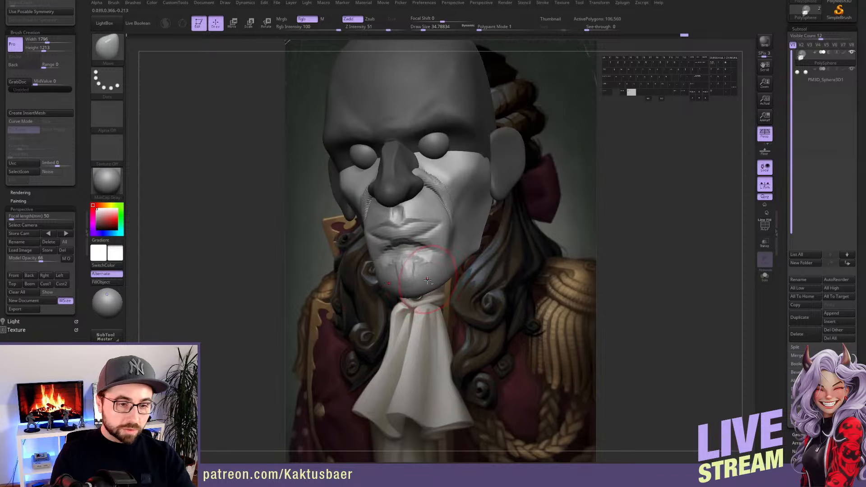
pyautogui.keyDown('alt'); pyautogui.moveTo(425, 281); pyautogui.dragTo(420, 278); pyautogui.keyUp('alt')
pyautogui.moveTo(432, 271); pyautogui.dragTo(414, 266, button='right')
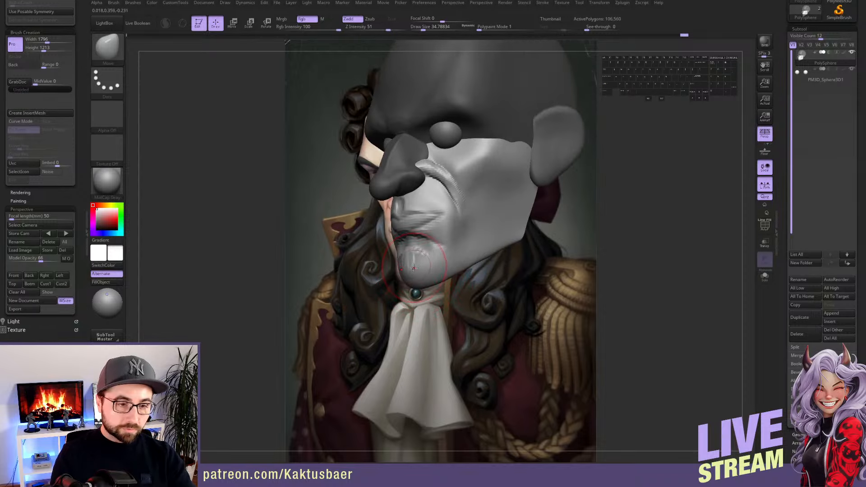
pyautogui.press('s')
pyautogui.moveTo(413, 266); pyautogui.dragTo(413, 256)
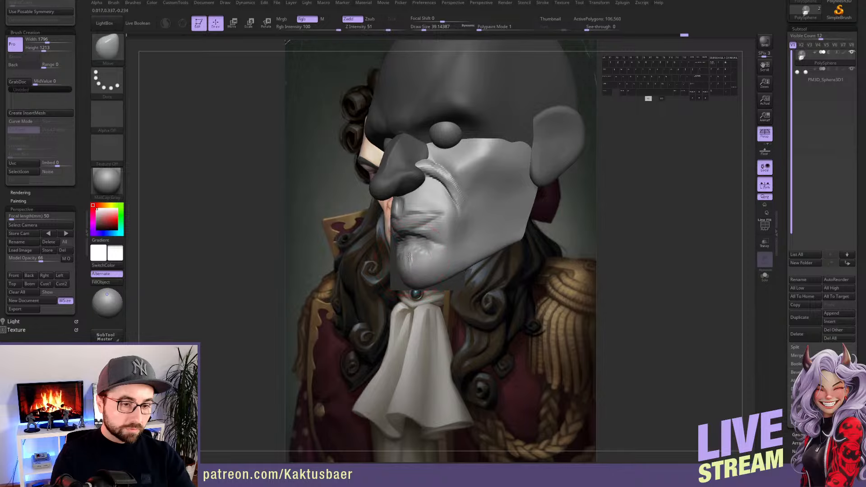
pyautogui.press('shift')
# Flatten the underside of the chin into a plane with TrimDynamic at about size 25
pyautogui.moveTo(424, 262)
pyautogui.mouseDown(button='right')
pyautogui.moveTo(439, 267)
pyautogui.moveTo(401, 271)
pyautogui.mouseUp(button='right')
pyautogui.press('b')
pyautogui.press('t')
pyautogui.press('d')
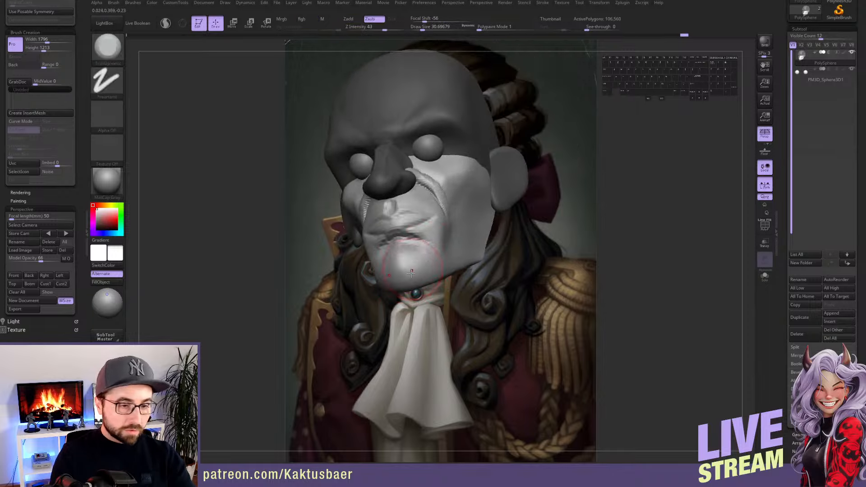
pyautogui.moveTo(401, 282); pyautogui.dragTo(406, 279)
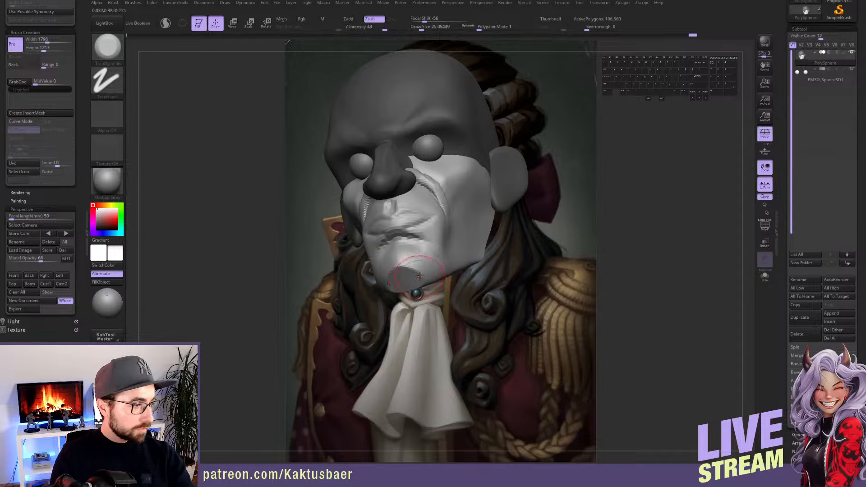
pyautogui.moveTo(418, 279)
pyautogui.mouseDown(button='right')
pyautogui.moveTo(436, 266)
pyautogui.moveTo(405, 251)
pyautogui.mouseUp(button='right')
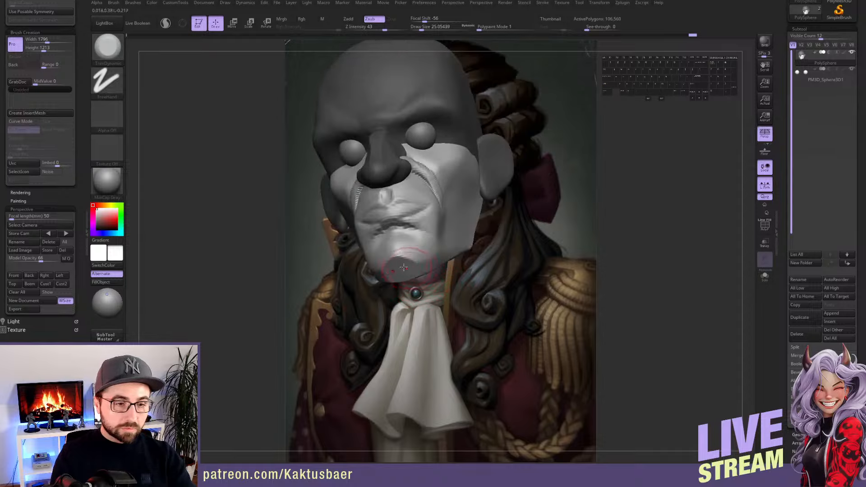
# Clear the mask from the head and line it up with the portrait in the stored Front view
pyautogui.click(14, 276)
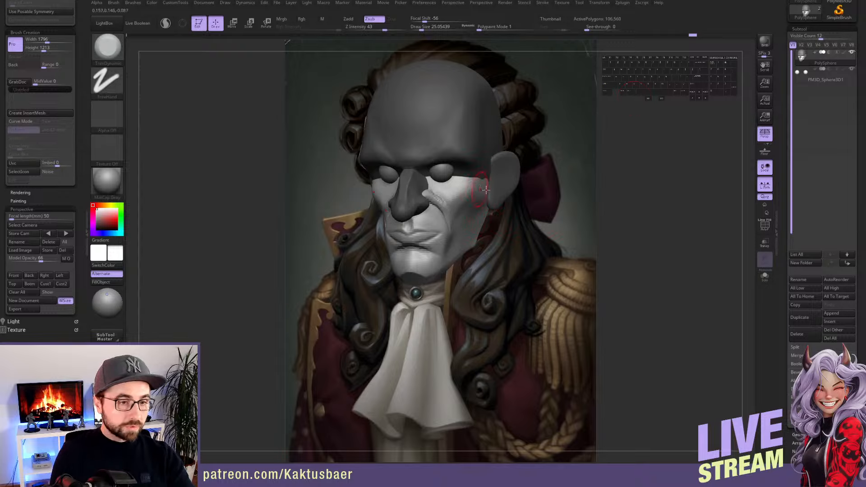
pyautogui.keyDown('ctrl'); pyautogui.moveTo(560, 129); pyautogui.dragTo(570, 178); pyautogui.keyUp('ctrl')
pyautogui.press('w')
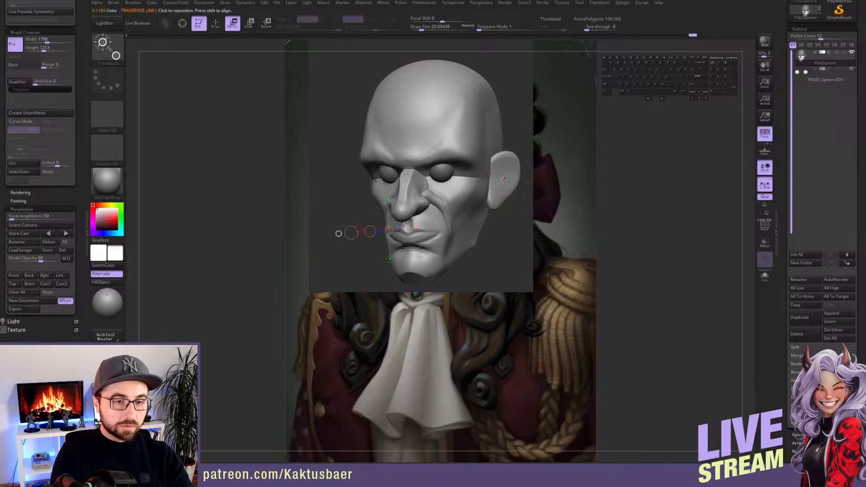
pyautogui.press('q')
pyautogui.moveTo(482, 202); pyautogui.dragTo(479, 203, button='right')
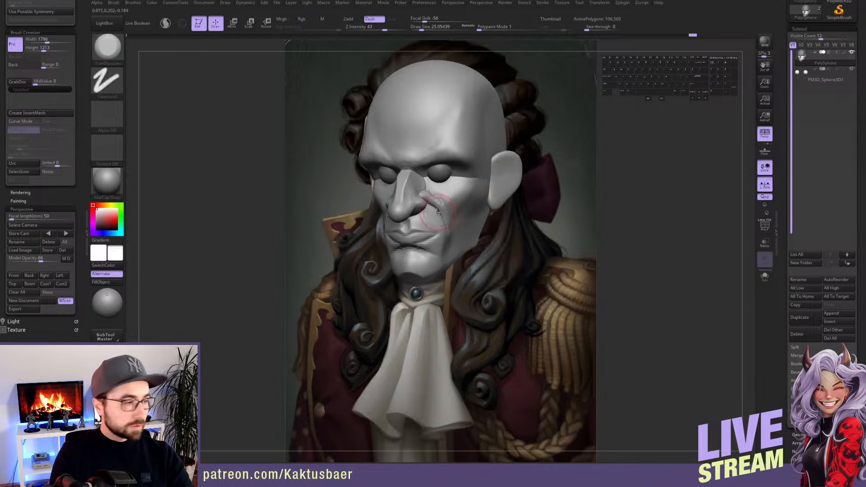
pyautogui.hotkey('ctrl', 'z')
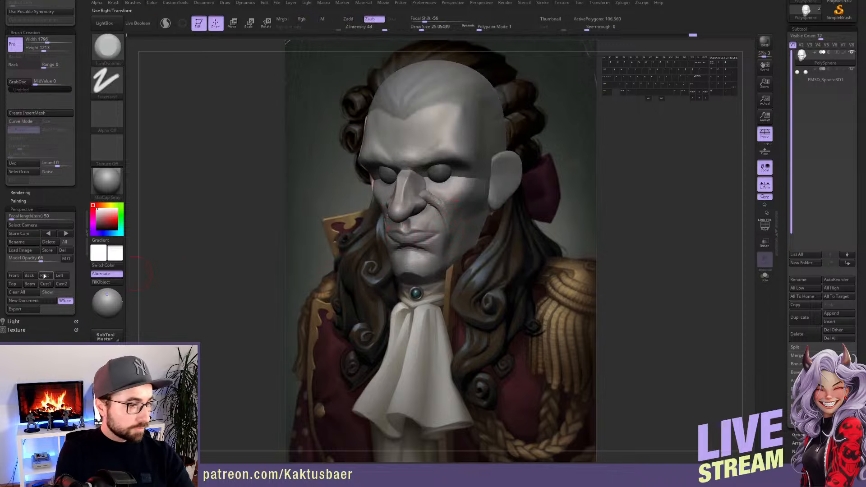
pyautogui.click(30, 276)
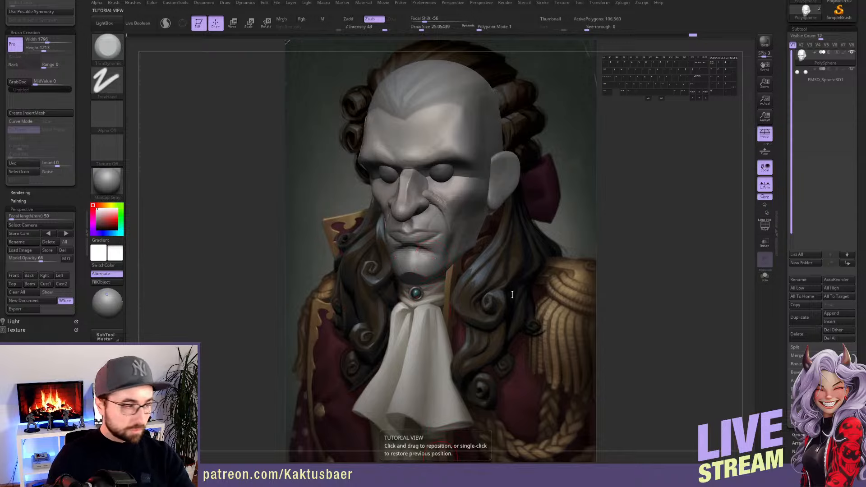
pyautogui.click(455, 247)
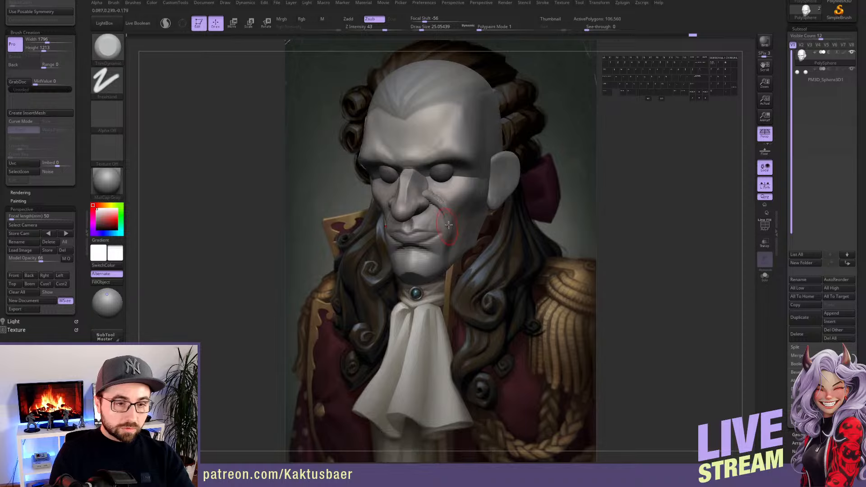
# Refine the cheek contour beside the mouth with the Move brush, reducing its size from about 29 to 16
pyautogui.press('s')
pyautogui.moveTo(450, 224); pyautogui.dragTo(449, 231)
pyautogui.press('b')
pyautogui.press('m')
pyautogui.press('v')
pyautogui.press('s')
pyautogui.press('[')
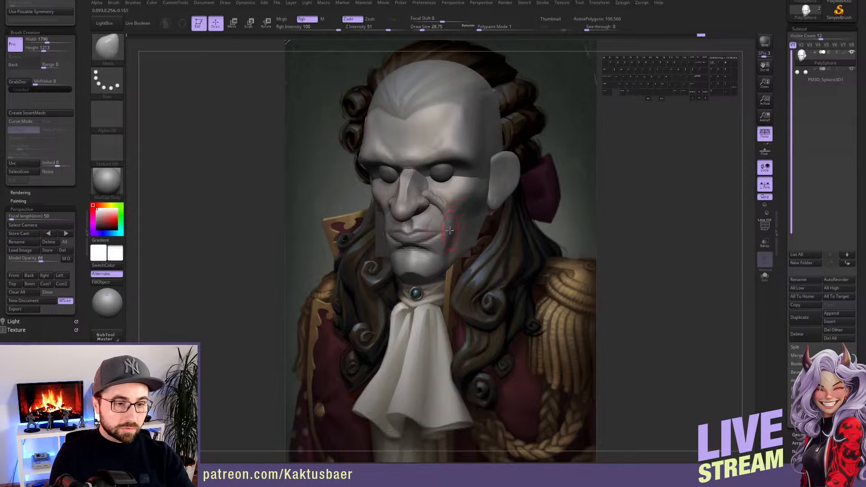
pyautogui.press('[')
pyautogui.press('[')
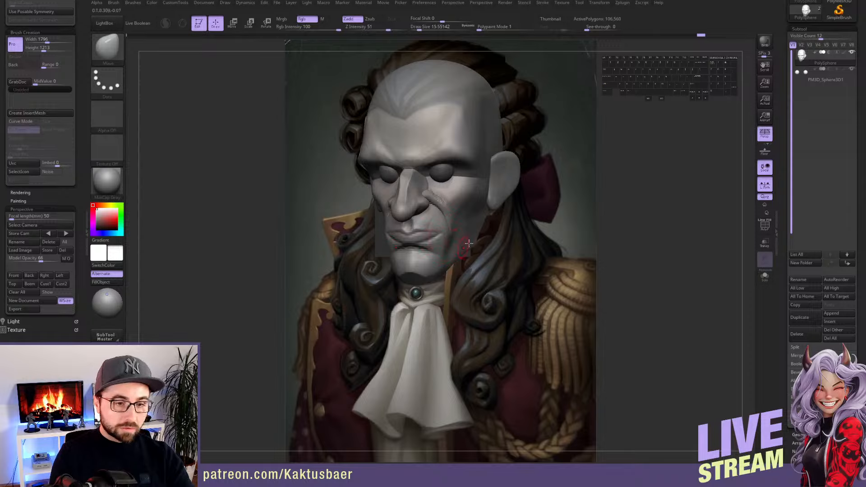
# Reshape the jaw contour below the ear with the Move brush at about size 62
pyautogui.press('s')
pyautogui.moveTo(469, 239); pyautogui.dragTo(476, 237)
pyautogui.moveTo(476, 238); pyautogui.dragTo(461, 238, button='right')
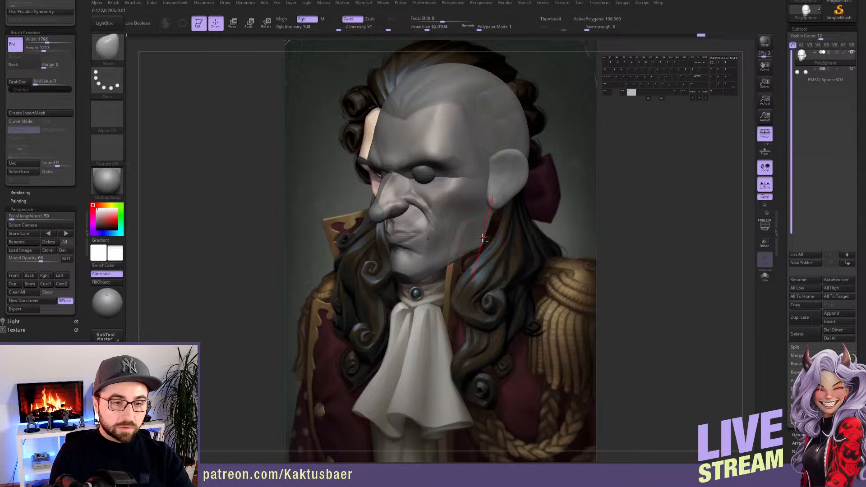
pyautogui.keyDown('alt'); pyautogui.moveTo(479, 237); pyautogui.dragTo(483, 235); pyautogui.keyUp('alt')
pyautogui.moveTo(483, 236); pyautogui.dragTo(492, 236, button='right')
pyautogui.moveTo(482, 238); pyautogui.dragTo(486, 242)
pyautogui.moveTo(483, 242)
pyautogui.mouseDown(button='right')
pyautogui.moveTo(493, 242)
pyautogui.moveTo(474, 242)
pyautogui.mouseUp(button='right')
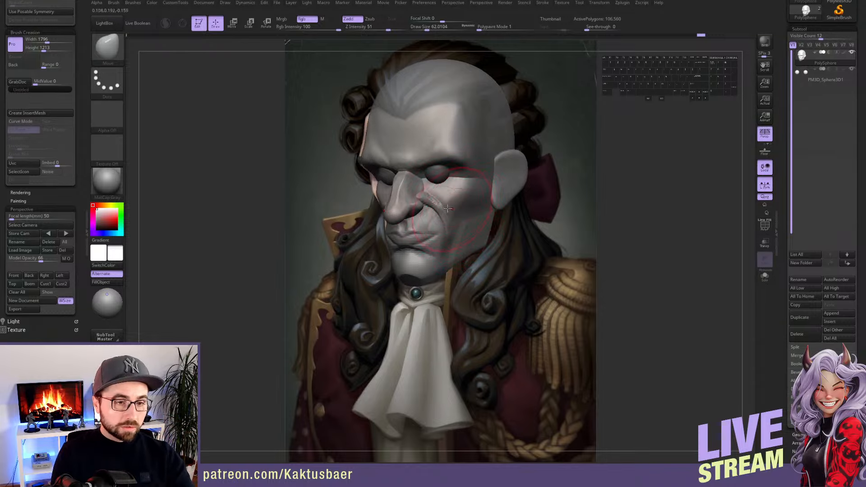
# Refine the cheek fold beside the nose with the Move brush, reducing its size from about 33 to 18
pyautogui.moveTo(445, 213)
pyautogui.mouseDown(button='right')
pyautogui.moveTo(462, 212)
pyautogui.moveTo(440, 204)
pyautogui.moveTo(442, 220)
pyautogui.moveTo(422, 217)
pyautogui.mouseUp(button='right')
pyautogui.press('w')
pyautogui.press('q')
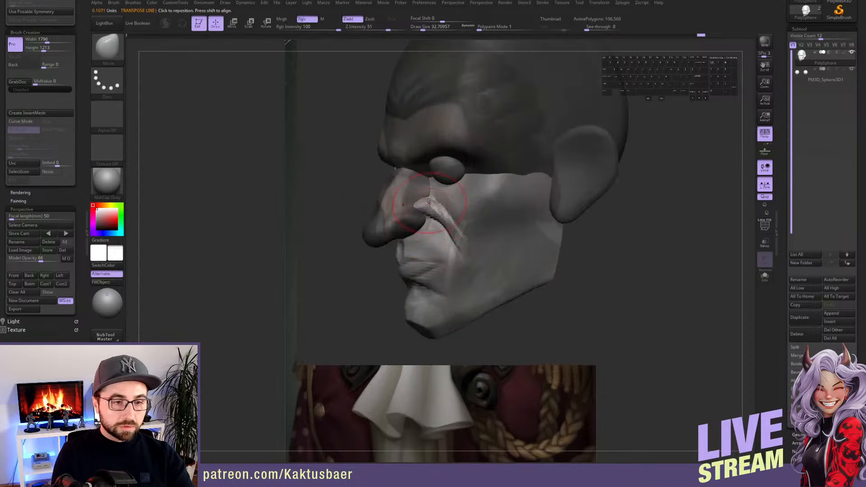
pyautogui.press('s')
pyautogui.moveTo(427, 202); pyautogui.dragTo(425, 202)
pyautogui.moveTo(424, 204)
pyautogui.keyDown('alt'); pyautogui.mouseDown(button='right')
pyautogui.moveTo(434, 220)
pyautogui.moveTo(420, 218)
pyautogui.moveTo(439, 208)
pyautogui.mouseUp(button='right'); pyautogui.keyUp('alt')
pyautogui.press('s')
pyautogui.moveTo(439, 207); pyautogui.dragTo(438, 207)
pyautogui.moveTo(438, 208); pyautogui.dragTo(442, 210, button='right')
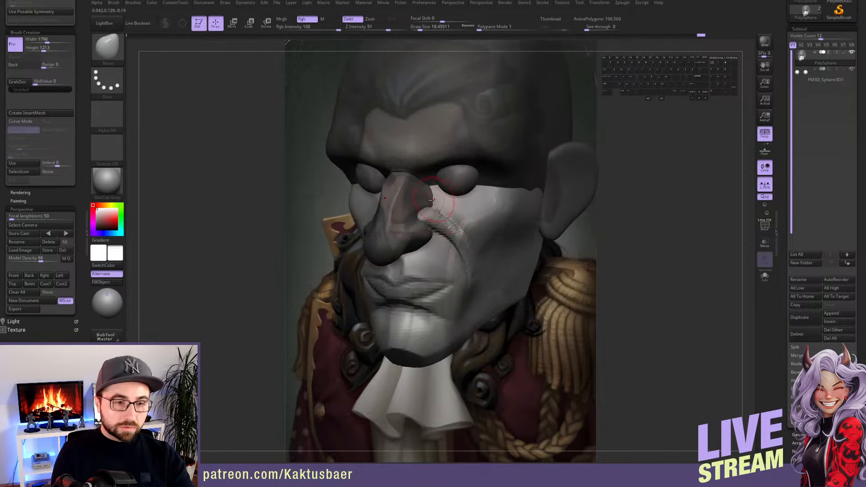
pyautogui.moveTo(433, 200); pyautogui.dragTo(435, 202)
pyautogui.moveTo(436, 202); pyautogui.dragTo(428, 202, button='right')
pyautogui.moveTo(428, 203); pyautogui.dragTo(430, 203)
# Adjust the cheek volume beside the mouth corner with the Move brush at about size 33
pyautogui.moveTo(432, 204); pyautogui.dragTo(444, 225, button='right')
pyautogui.press('s')
pyautogui.moveTo(443, 226); pyautogui.dragTo(436, 228)
pyautogui.moveTo(438, 226); pyautogui.dragTo(440, 230, button='right')
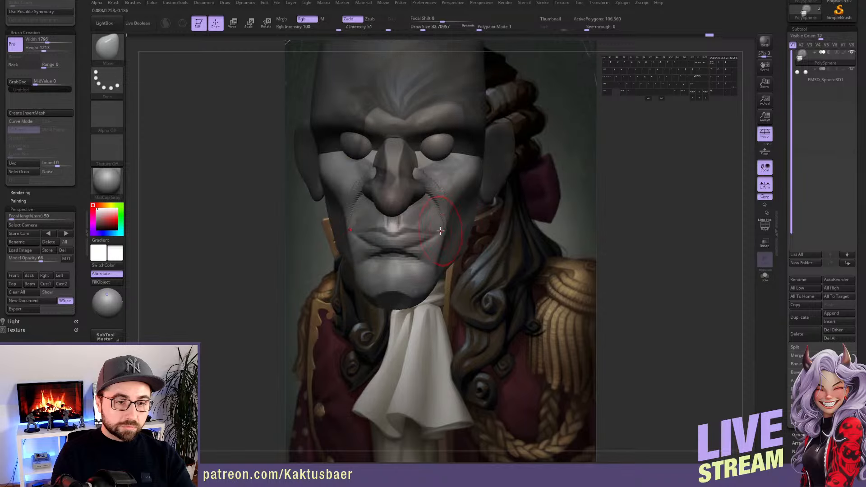
pyautogui.press('s')
pyautogui.moveTo(440, 226); pyautogui.dragTo(436, 227)
pyautogui.moveTo(433, 227)
pyautogui.keyDown('alt'); pyautogui.mouseDown(button='right')
pyautogui.moveTo(443, 230)
pyautogui.moveTo(459, 160)
pyautogui.moveTo(456, 196)
pyautogui.mouseUp(button='right'); pyautogui.keyUp('alt')
# Duplicate the eyeballs subtool and cut the copy down to its upper half with TrimCurve
pyautogui.keyDown('alt'); pyautogui.click(459, 161); pyautogui.keyUp('alt')
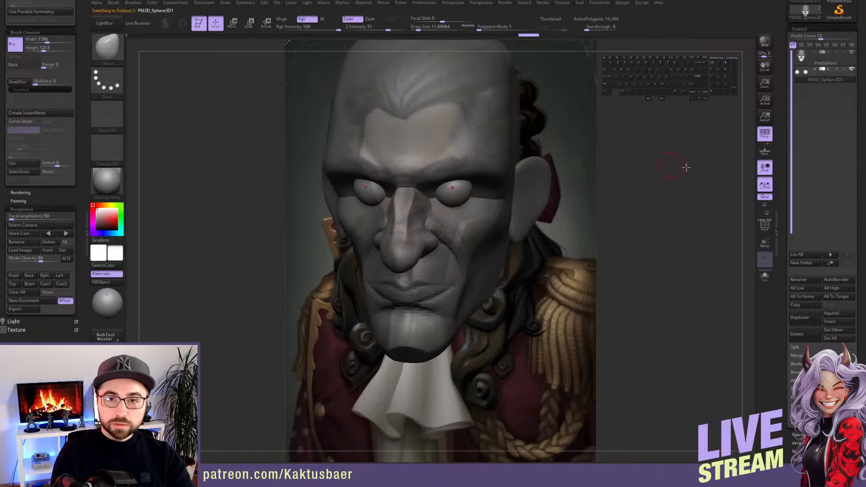
pyautogui.press('[')
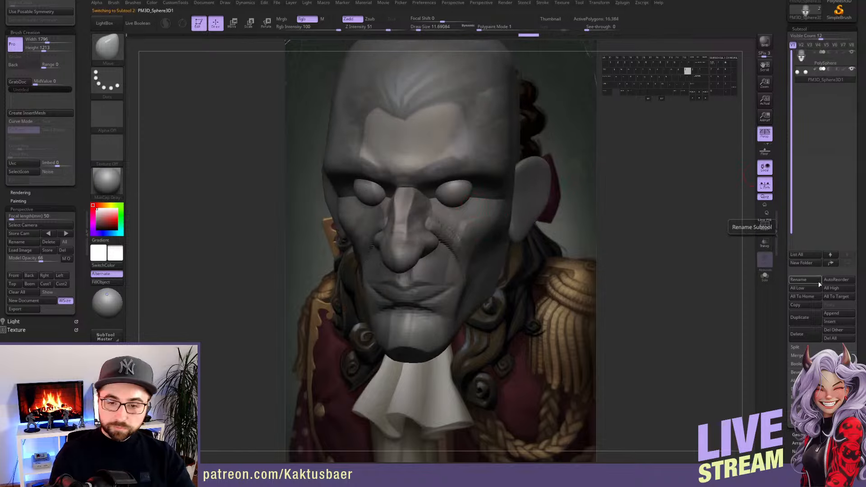
pyautogui.click(809, 317)
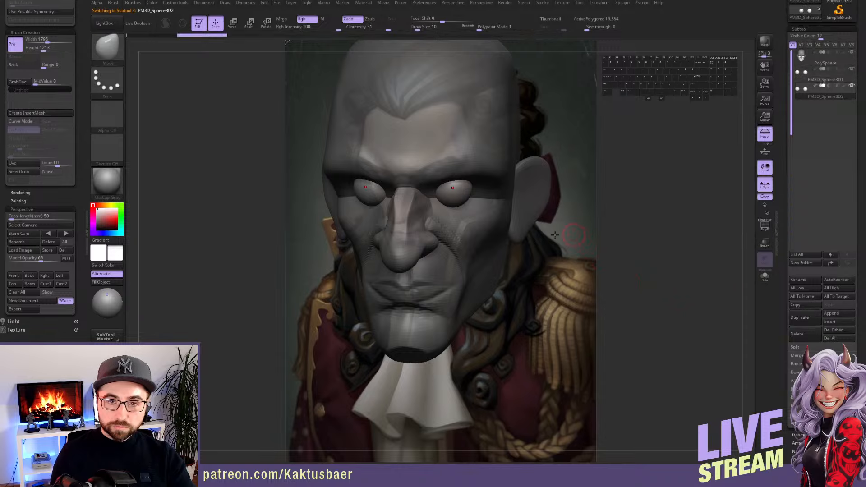
pyautogui.moveTo(555, 235); pyautogui.dragTo(535, 225, button='right')
pyautogui.press('b')
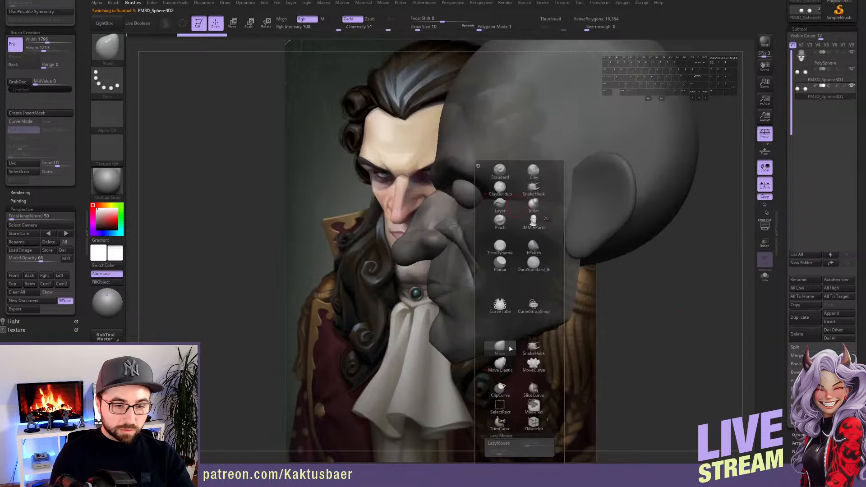
pyautogui.click(500, 423)
pyautogui.moveTo(540, 190); pyautogui.dragTo(412, 189)
# Inflate the trimmed half-spheres by 2 and rotate them over the eyeballs as upper eyelids
pyautogui.moveTo(80, 58); pyautogui.dragTo(80, 288)
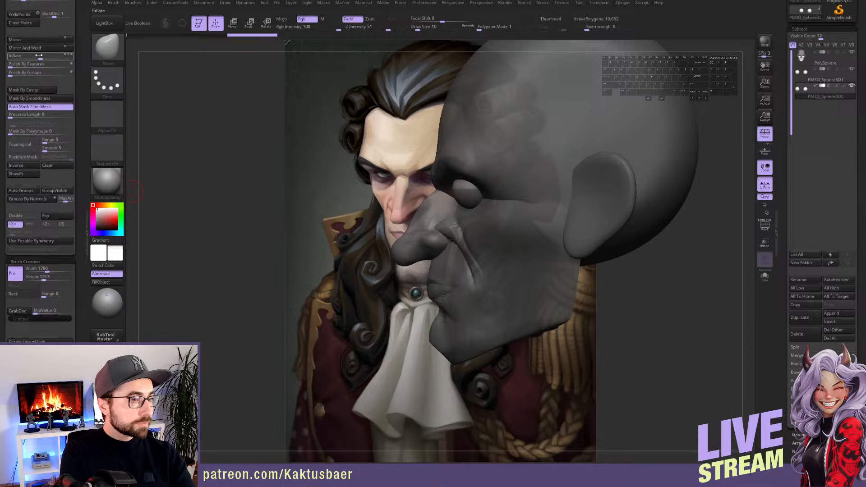
pyautogui.click(52, 60)
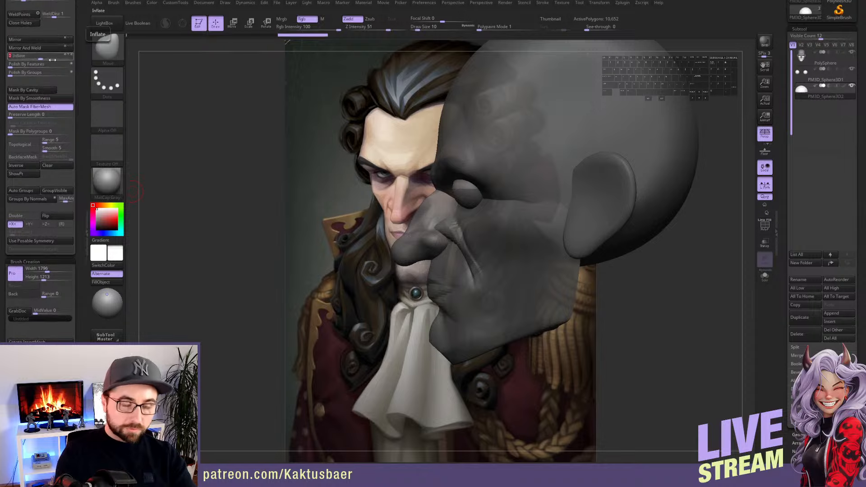
pyautogui.write('2')
pyautogui.press('Return')
pyautogui.press('r')
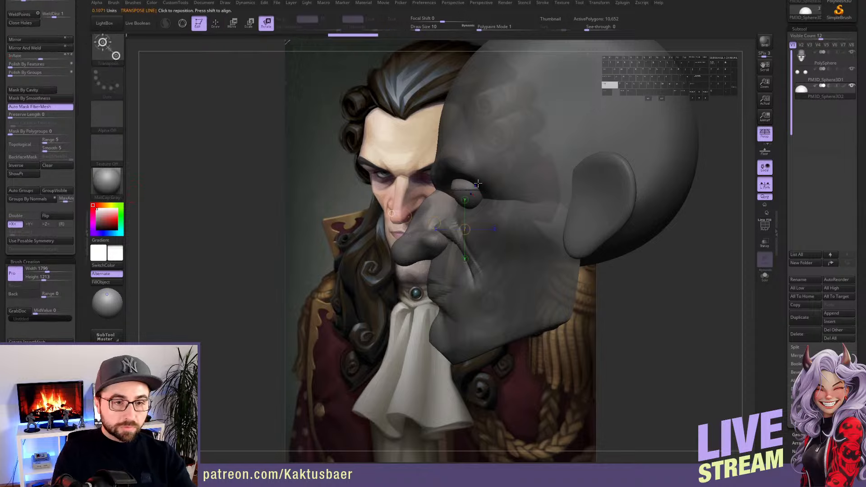
pyautogui.press('q')
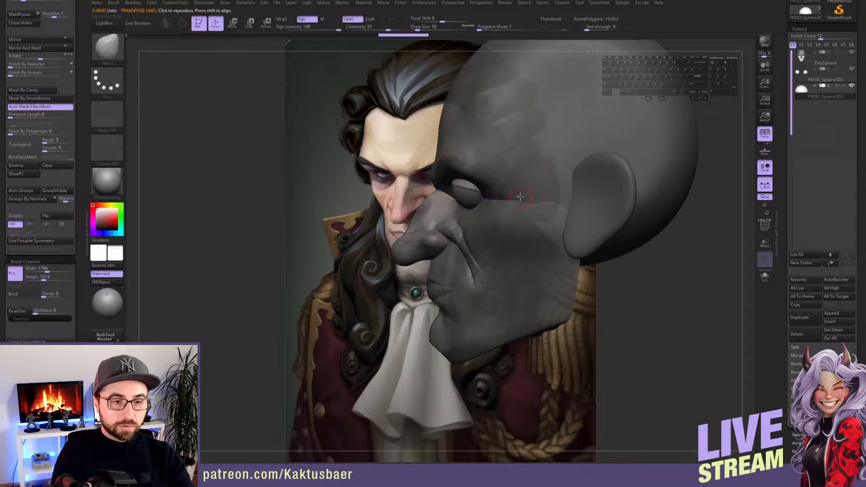
# Duplicate the upper eyelids, then rotate and move the copy beneath the eyeballs as lower eyelids
pyautogui.click(800, 317)
pyautogui.press('r')
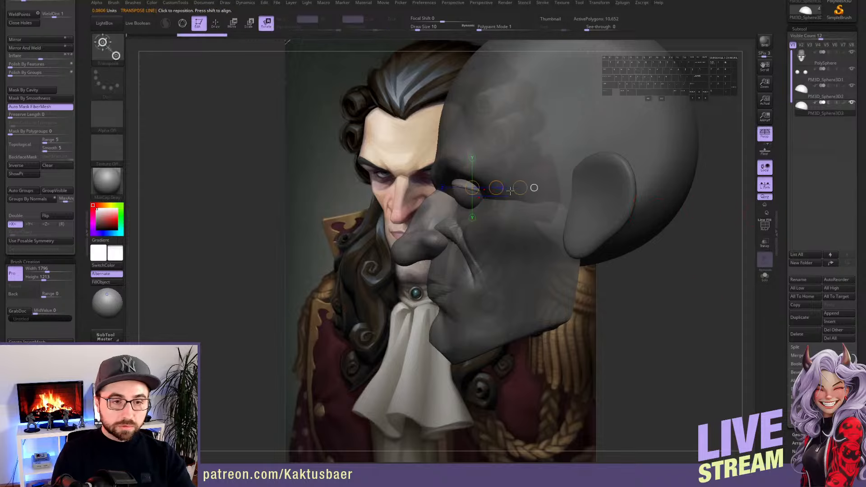
pyautogui.press('w')
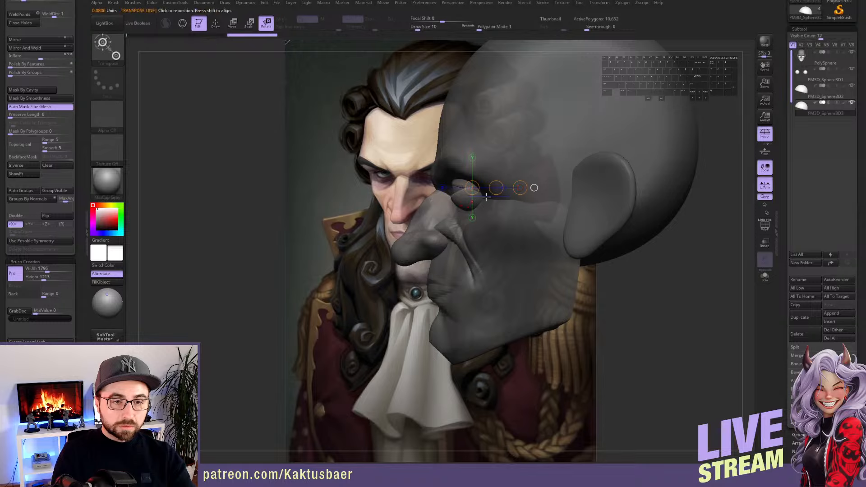
pyautogui.moveTo(496, 190); pyautogui.dragTo(498, 195)
# Duplicate the lower eyelids, then rotate and move the copy below them as eye bags
pyautogui.click(799, 317)
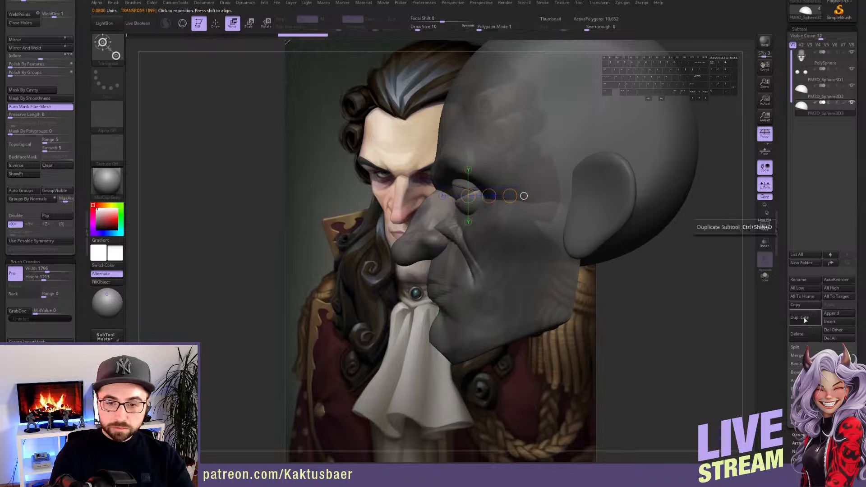
pyautogui.press('r')
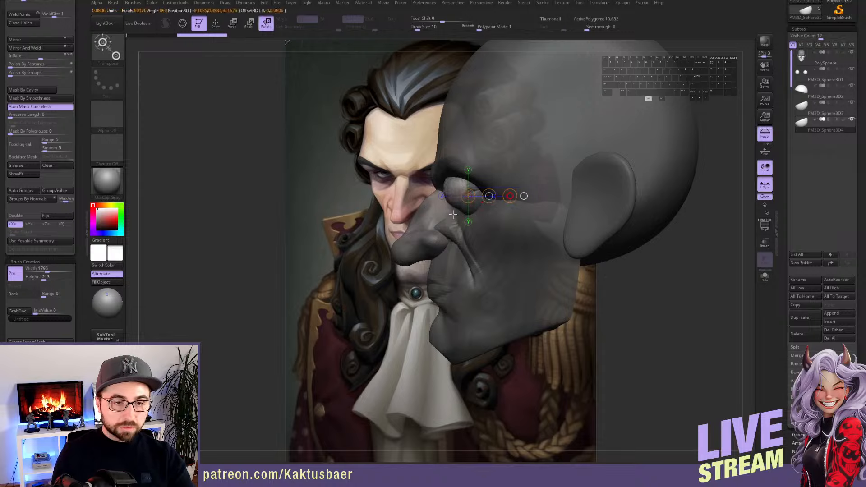
pyautogui.press('w')
pyautogui.moveTo(512, 222); pyautogui.dragTo(507, 220)
pyautogui.press('q')
# Shape the eye bags against the upper cheeks with the Move brush at sizes between about 14 and 29
pyautogui.moveTo(451, 221)
pyautogui.mouseDown(button='right')
pyautogui.moveTo(500, 222)
pyautogui.moveTo(490, 222)
pyautogui.mouseUp(button='right')
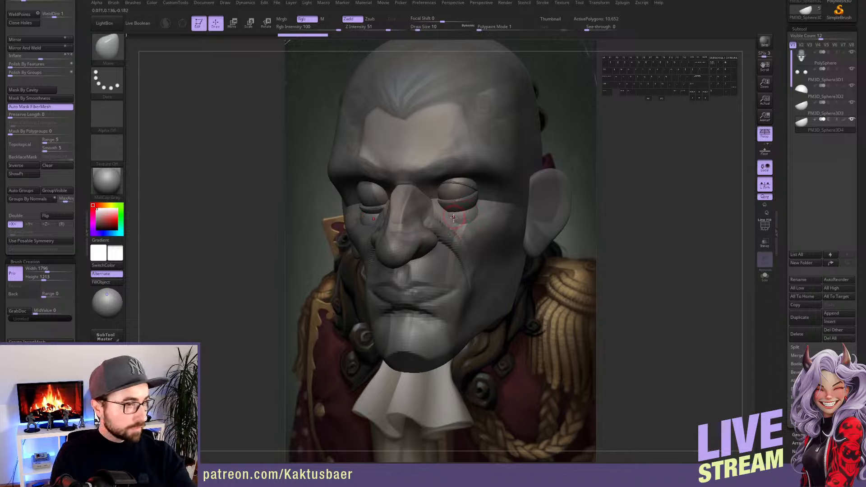
pyautogui.press('s')
pyautogui.moveTo(467, 221); pyautogui.dragTo(490, 206)
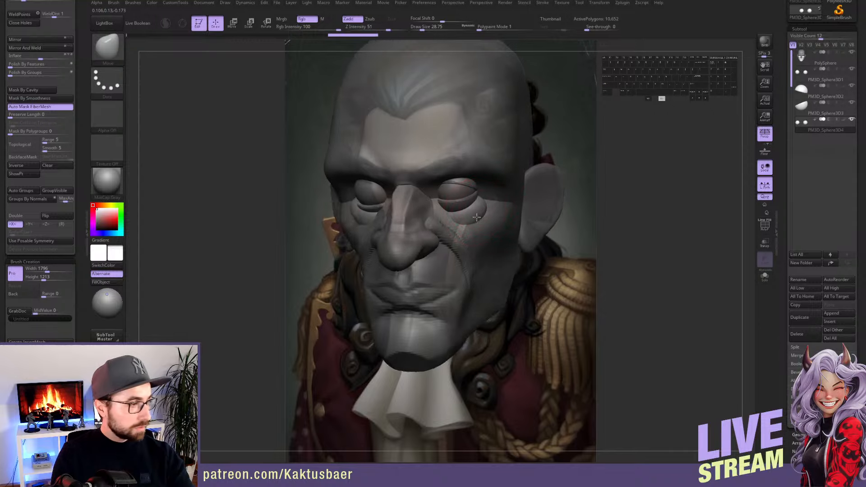
pyautogui.moveTo(490, 206)
pyautogui.mouseDown(button='right')
pyautogui.moveTo(440, 213)
pyautogui.moveTo(464, 222)
pyautogui.mouseUp(button='right')
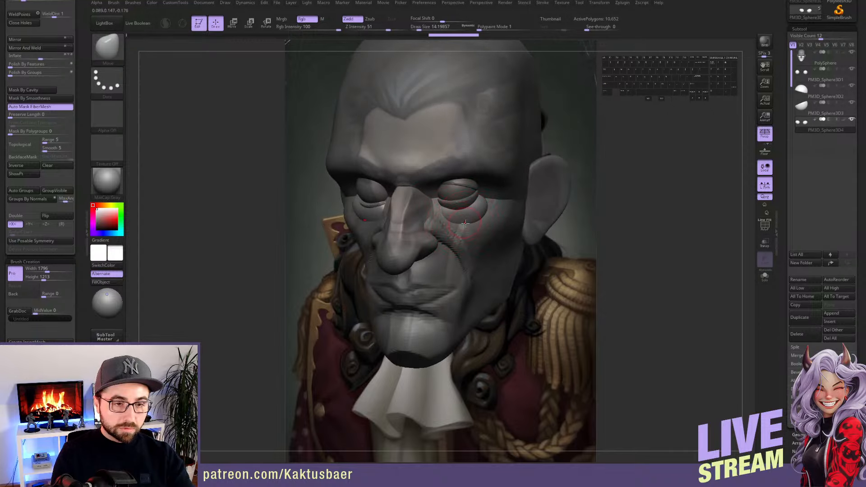
pyautogui.press('s')
pyautogui.moveTo(454, 222); pyautogui.dragTo(455, 222)
pyautogui.keyDown('alt'); pyautogui.moveTo(454, 222); pyautogui.dragTo(487, 212); pyautogui.keyUp('alt')
pyautogui.press('s')
pyautogui.moveTo(489, 209); pyautogui.dragTo(488, 206)
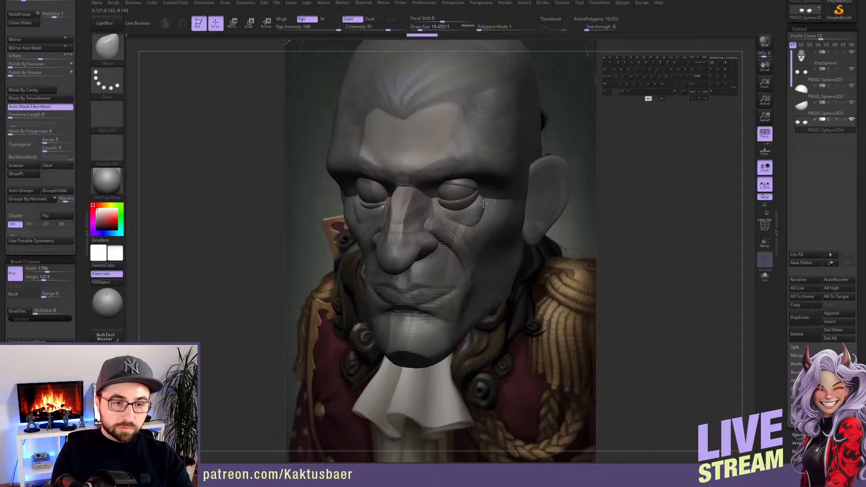
pyautogui.moveTo(483, 204); pyautogui.dragTo(439, 208, button='right')
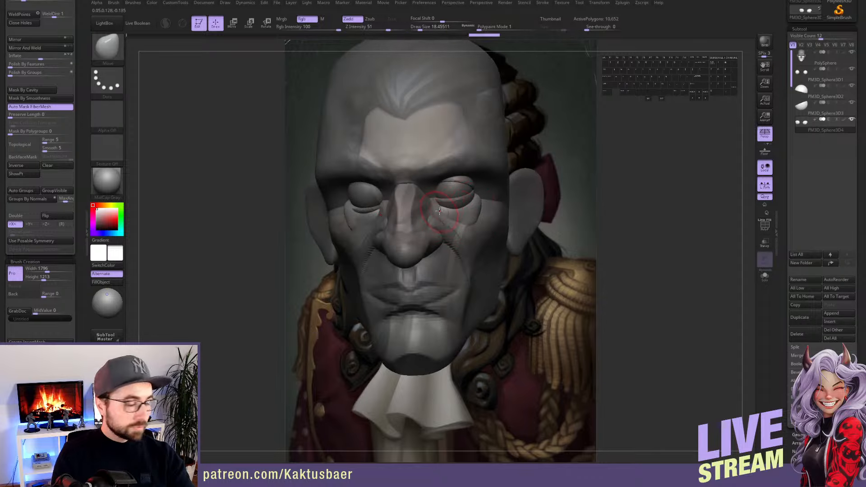
# Select the head, clear its mask and adjust the inner eye area beside the nose bridge with the Move brush at about size 17
pyautogui.keyDown('alt'); pyautogui.click(471, 219); pyautogui.keyUp('alt')
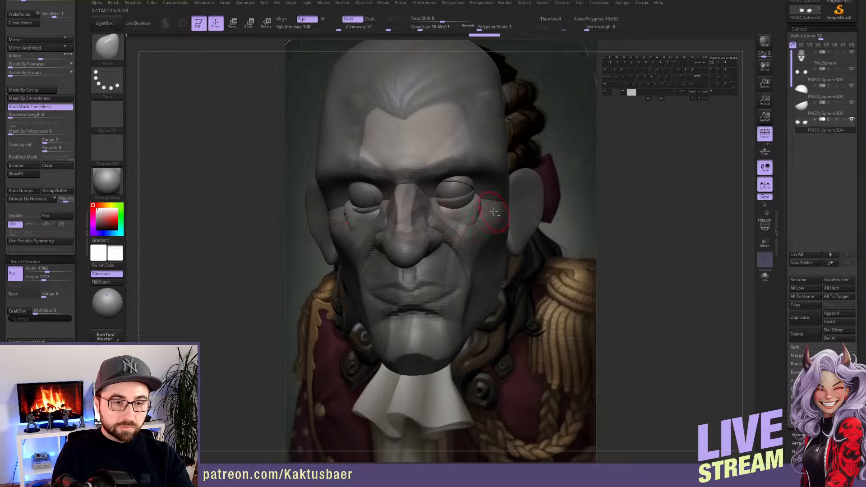
pyautogui.moveTo(537, 194); pyautogui.dragTo(532, 189)
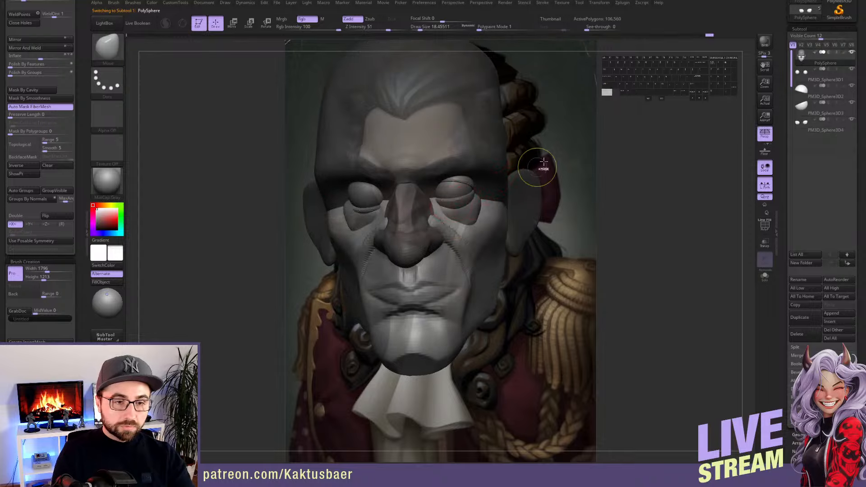
pyautogui.hotkey('ctrl', 'z')
pyautogui.press('s')
pyautogui.moveTo(437, 203)
pyautogui.mouseDown()
pyautogui.moveTo(429, 203)
pyautogui.moveTo(429, 193)
pyautogui.mouseUp()
pyautogui.moveTo(433, 195); pyautogui.dragTo(435, 191, button='right')
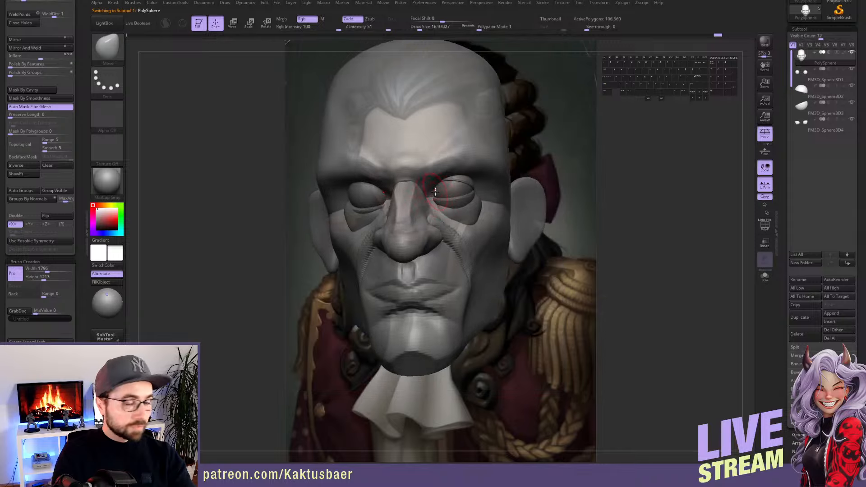
pyautogui.press('s')
pyautogui.moveTo(436, 191); pyautogui.dragTo(425, 197)
pyautogui.moveTo(425, 197)
pyautogui.mouseDown(button='right')
pyautogui.moveTo(400, 201)
pyautogui.moveTo(476, 224)
pyautogui.mouseUp(button='right')
# Select the eye bags and fit their contour to the cheeks with the Move brush at about size 17
pyautogui.keyDown('alt'); pyautogui.click(462, 218); pyautogui.keyUp('alt')
pyautogui.press('s')
pyautogui.moveTo(444, 221); pyautogui.dragTo(440, 217)
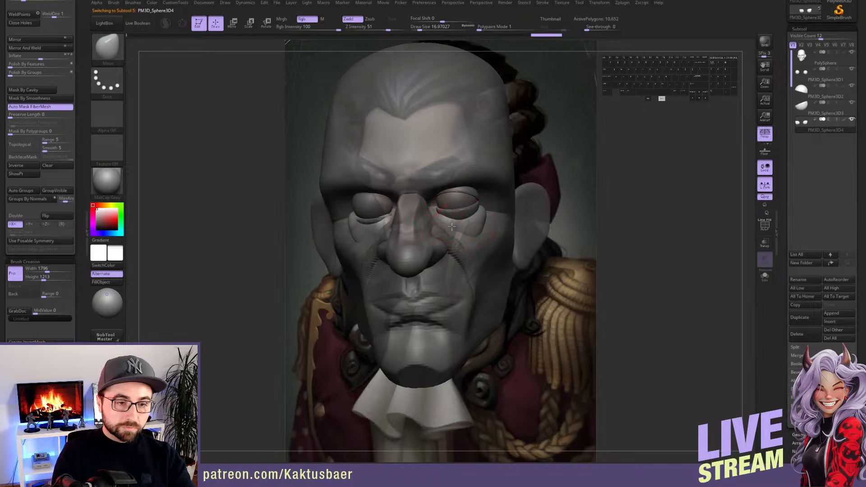
pyautogui.moveTo(451, 227); pyautogui.dragTo(458, 233, button='right')
pyautogui.moveTo(459, 234); pyautogui.dragTo(475, 237)
pyautogui.moveTo(480, 239); pyautogui.dragTo(484, 240, button='right')
pyautogui.moveTo(475, 240)
pyautogui.mouseDown()
pyautogui.moveTo(487, 235)
pyautogui.moveTo(450, 229)
pyautogui.mouseUp()
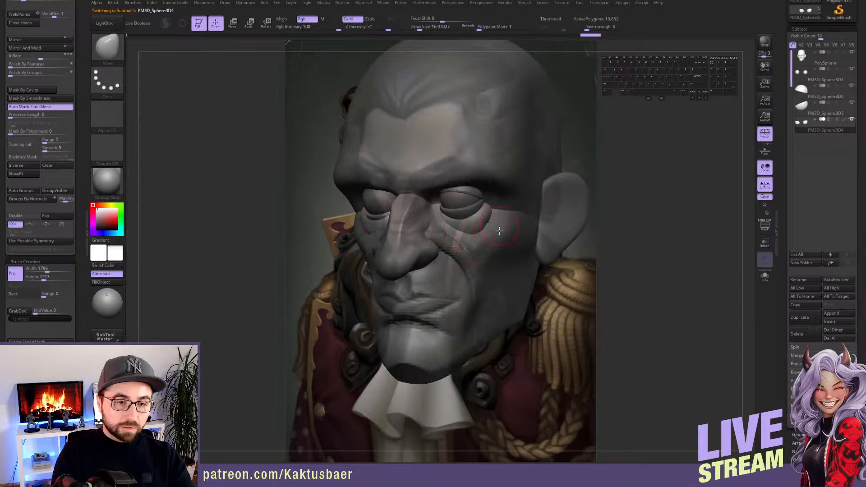
pyautogui.moveTo(482, 216)
pyautogui.mouseDown(button='right')
pyautogui.moveTo(510, 213)
pyautogui.moveTo(470, 214)
pyautogui.mouseUp(button='right')
# Build up the outer brow above the eye corner on the head with ClayBuildup at intensity 20 and size about 17, smoothing the strokes
pyautogui.keyDown('alt'); pyautogui.click(493, 201); pyautogui.keyUp('alt')
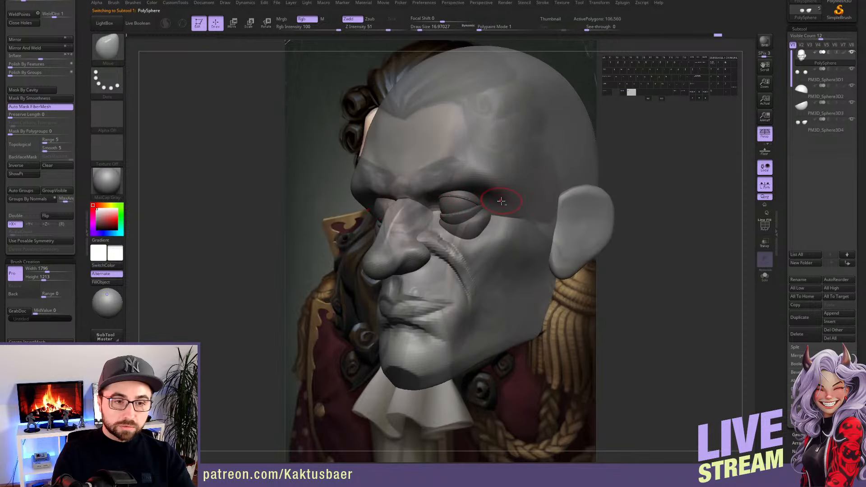
pyautogui.press('b')
pyautogui.press('c')
pyautogui.press('b')
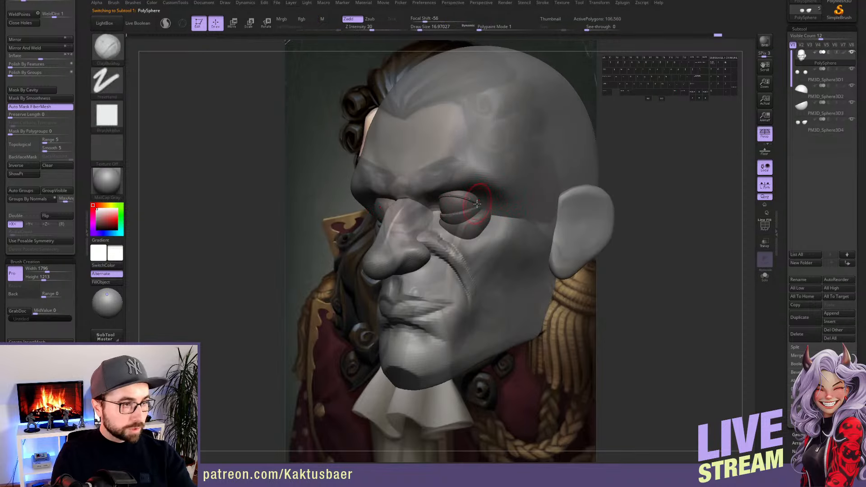
pyautogui.moveTo(479, 202); pyautogui.dragTo(468, 187, button='right')
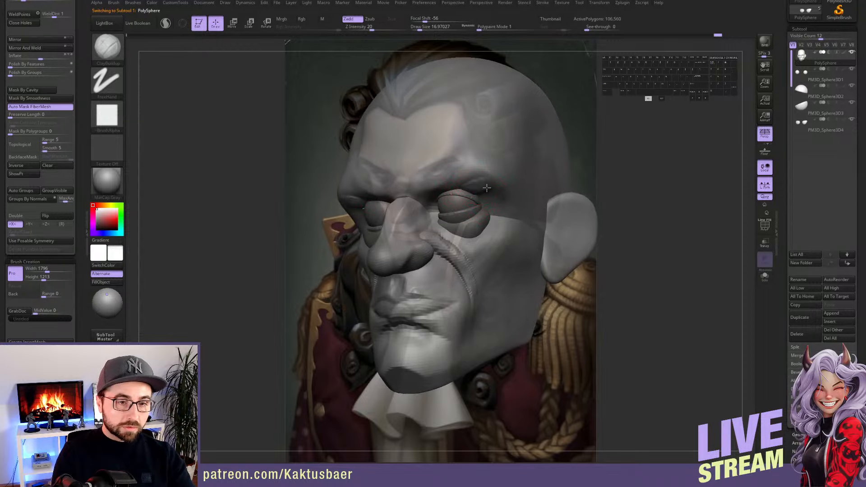
pyautogui.moveTo(489, 212); pyautogui.dragTo(486, 203, button='right')
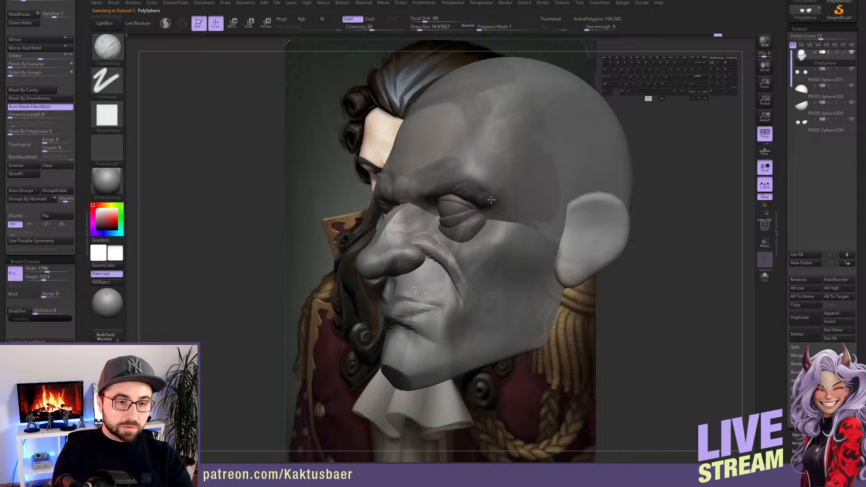
pyautogui.press('shift')
pyautogui.keyDown('shift'); pyautogui.moveTo(477, 212); pyautogui.dragTo(483, 211); pyautogui.keyUp('shift')
pyautogui.keyDown('alt'); pyautogui.moveTo(482, 211); pyautogui.dragTo(470, 218, button='right'); pyautogui.keyUp('alt')
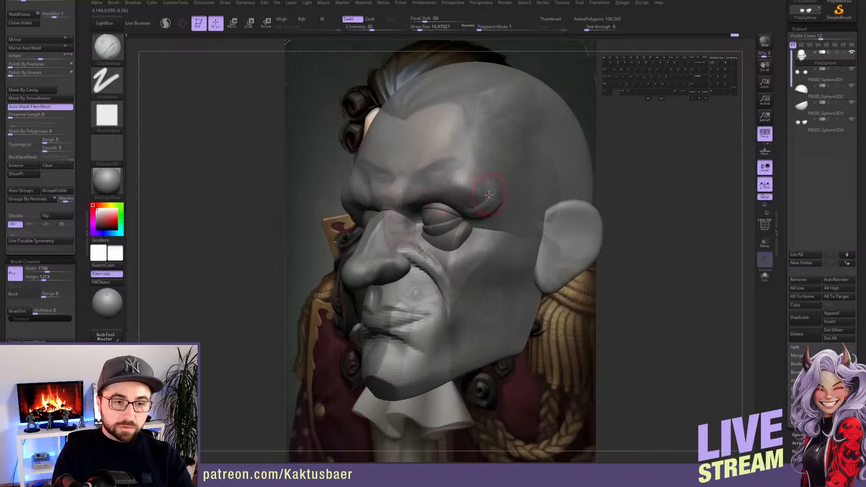
pyautogui.moveTo(467, 204); pyautogui.dragTo(487, 202)
pyautogui.moveTo(487, 202); pyautogui.dragTo(474, 210, button='right')
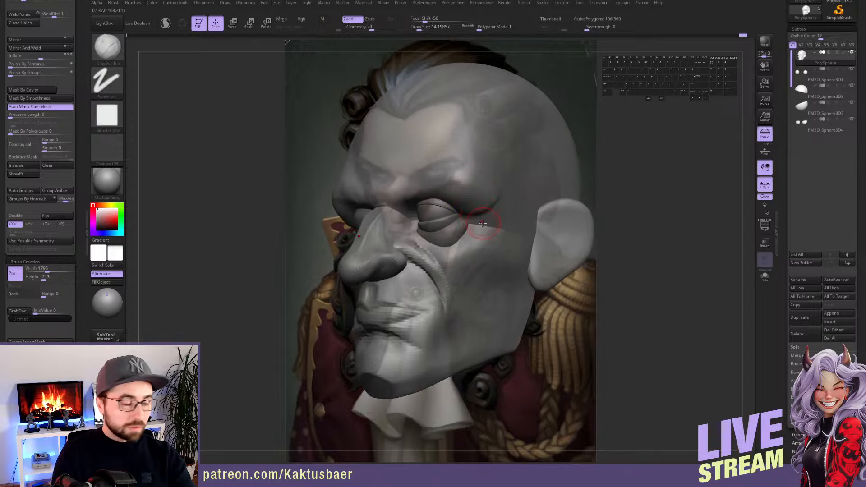
# Build up and smooth the area around the outer eye corner and brow with ClayBuildup at intensity 20 and sizes about 9 to 14
pyautogui.press('s')
pyautogui.moveTo(484, 225); pyautogui.dragTo(481, 225)
pyautogui.moveTo(470, 224)
pyautogui.mouseDown(button='right')
pyautogui.moveTo(479, 228)
pyautogui.moveTo(470, 227)
pyautogui.mouseUp(button='right')
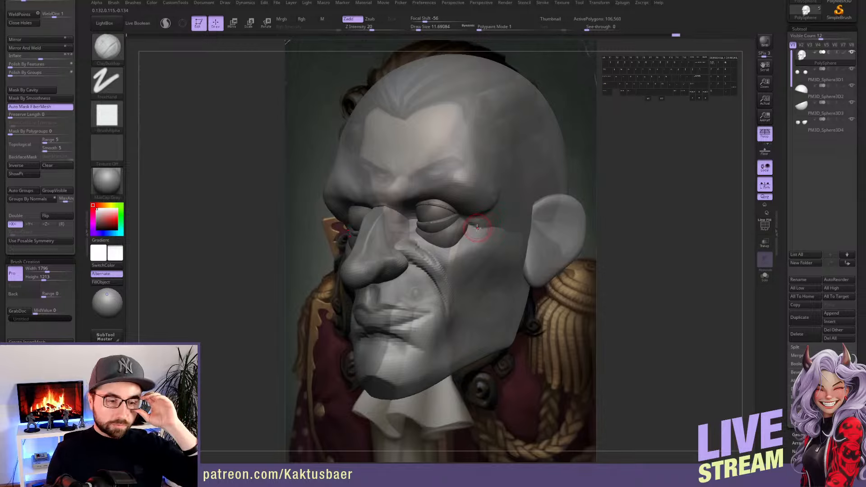
pyautogui.moveTo(477, 226); pyautogui.dragTo(472, 219, button='right')
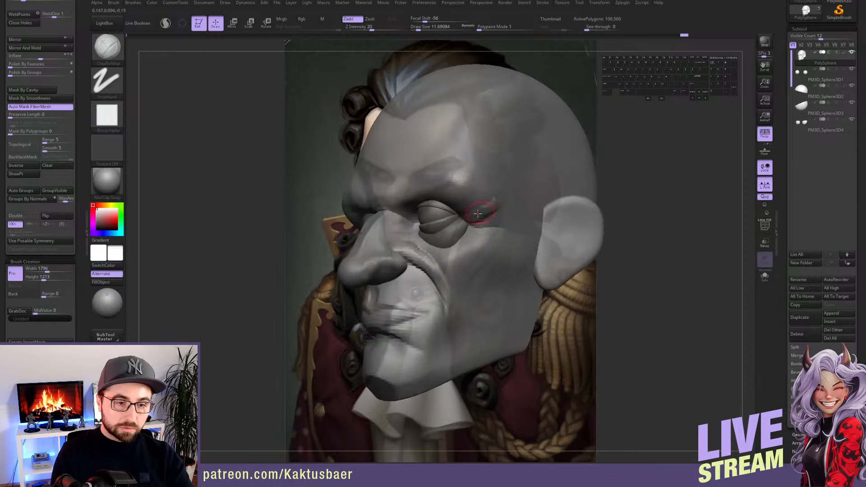
pyautogui.press('shift')
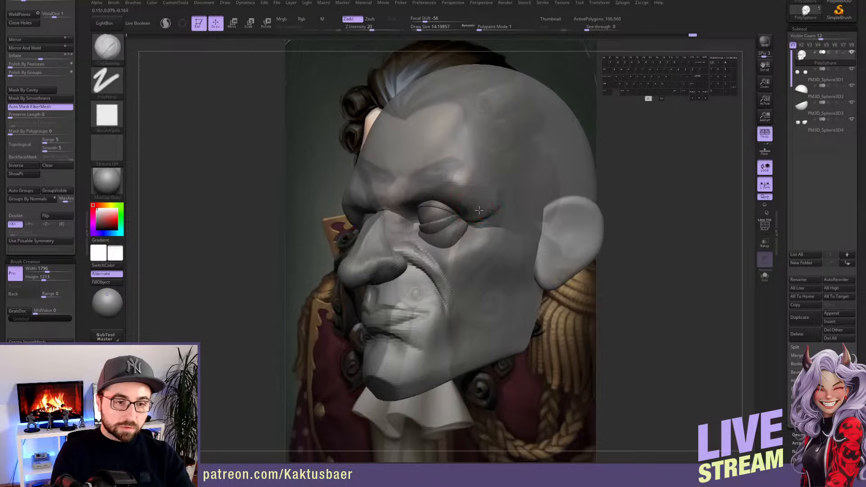
pyautogui.moveTo(479, 210)
pyautogui.mouseDown(button='right')
pyautogui.moveTo(491, 200)
pyautogui.moveTo(503, 207)
pyautogui.moveTo(470, 199)
pyautogui.moveTo(451, 221)
pyautogui.mouseUp(button='right')
pyautogui.press('shift')
pyautogui.press('shift')
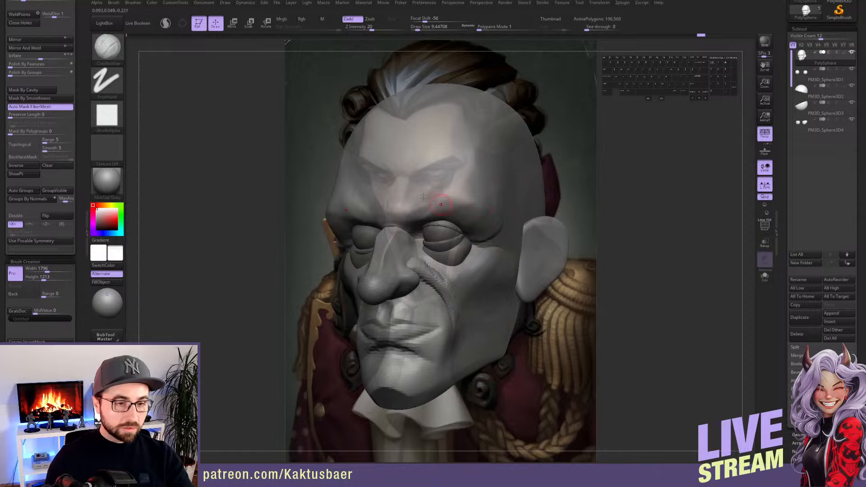
# Place the head beside the portrait and compare its eye, brow and nose shapes with the painted face
pyautogui.keyDown('alt'); pyautogui.moveTo(453, 193); pyautogui.dragTo(634, 158, button='right'); pyautogui.keyUp('alt')
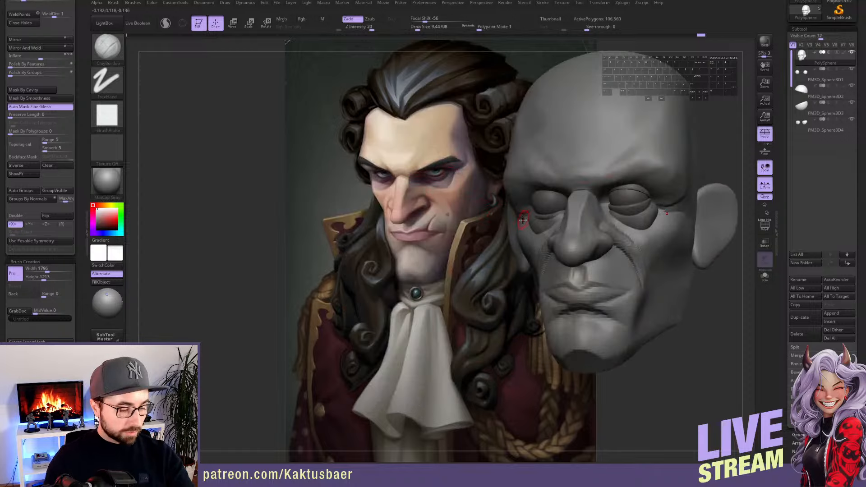
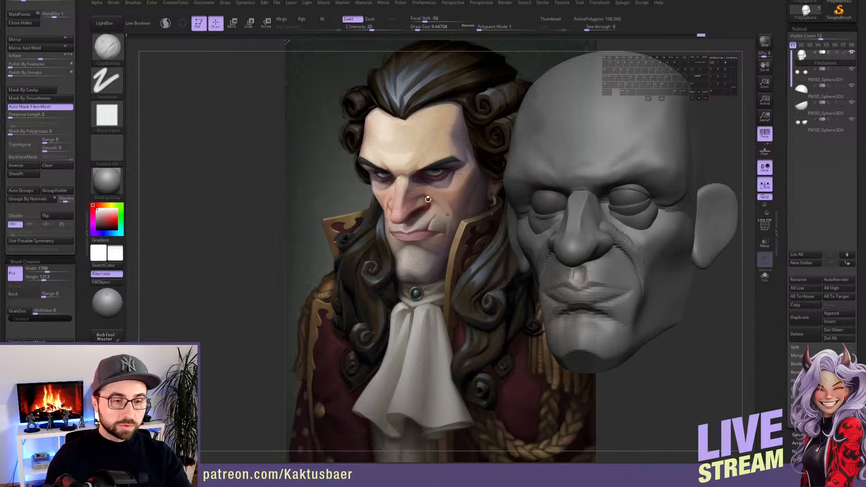
pyautogui.keyDown('alt'); pyautogui.moveTo(548, 215); pyautogui.dragTo(413, 219, button='right'); pyautogui.keyUp('alt')
pyautogui.keyDown('alt'); pyautogui.moveTo(353, 184); pyautogui.dragTo(413, 182, button='right'); pyautogui.keyUp('alt')
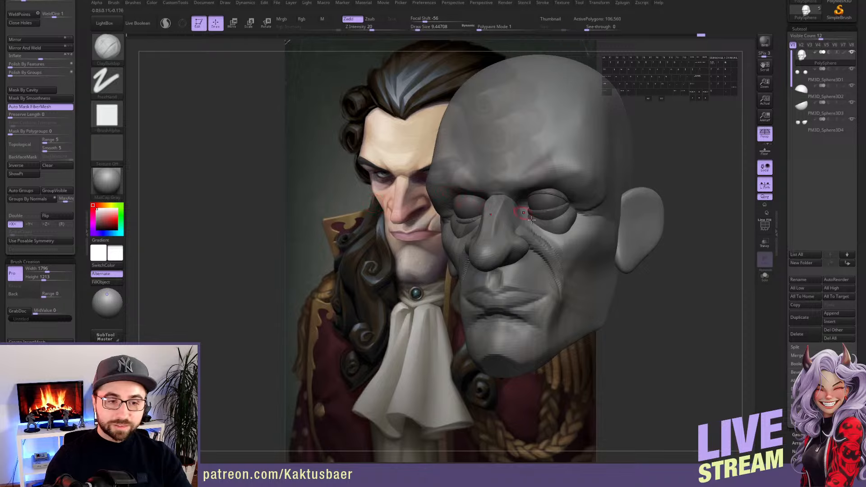
pyautogui.keyDown('alt'); pyautogui.moveTo(564, 229); pyautogui.dragTo(513, 234, button='right'); pyautogui.keyUp('alt')
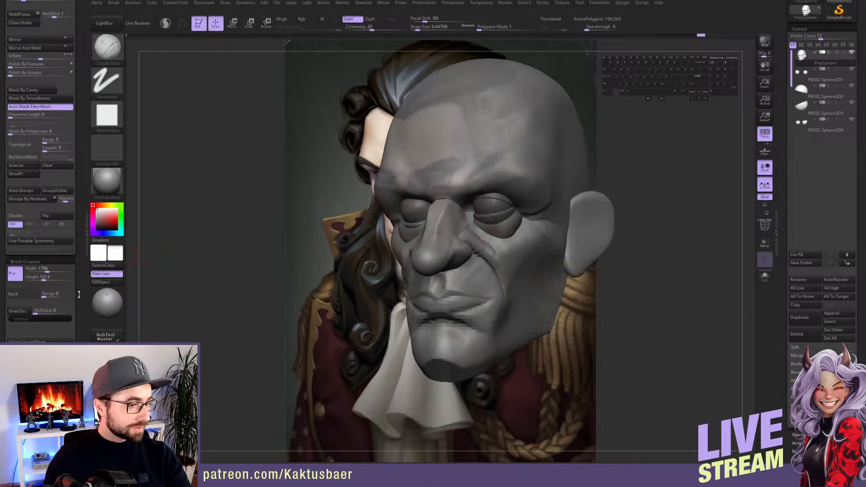
# Reshape the brow ridge above the eyes from below with the Move brush at sizes between about 25 and 35
pyautogui.moveTo(47, 303); pyautogui.dragTo(47, 291)
pyautogui.moveTo(496, 261)
pyautogui.mouseDown(button='right')
pyautogui.moveTo(489, 183)
pyautogui.moveTo(471, 230)
pyautogui.mouseUp(button='right')
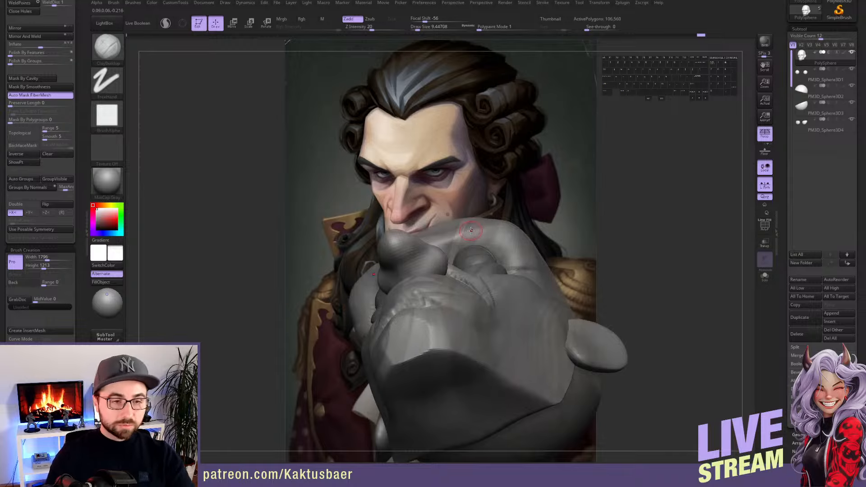
pyautogui.press('5')
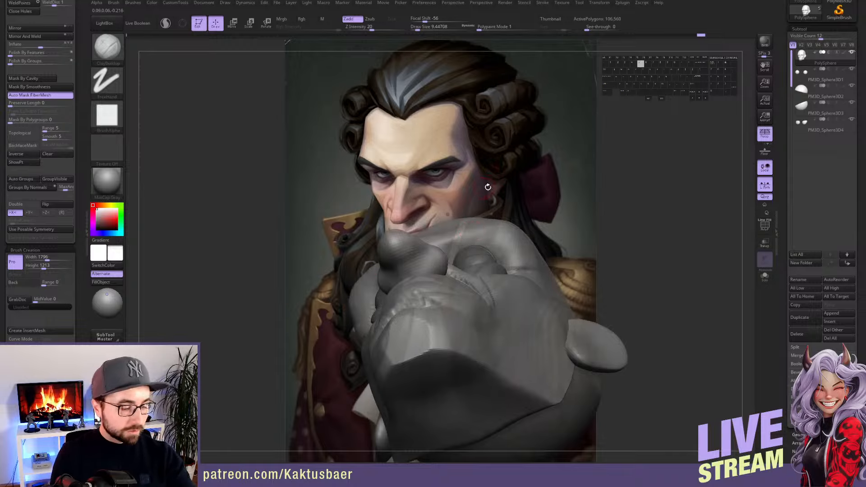
pyautogui.press('s')
pyautogui.moveTo(446, 244)
pyautogui.mouseDown(button='right')
pyautogui.moveTo(440, 252)
pyautogui.moveTo(448, 232)
pyautogui.moveTo(492, 223)
pyautogui.mouseUp(button='right')
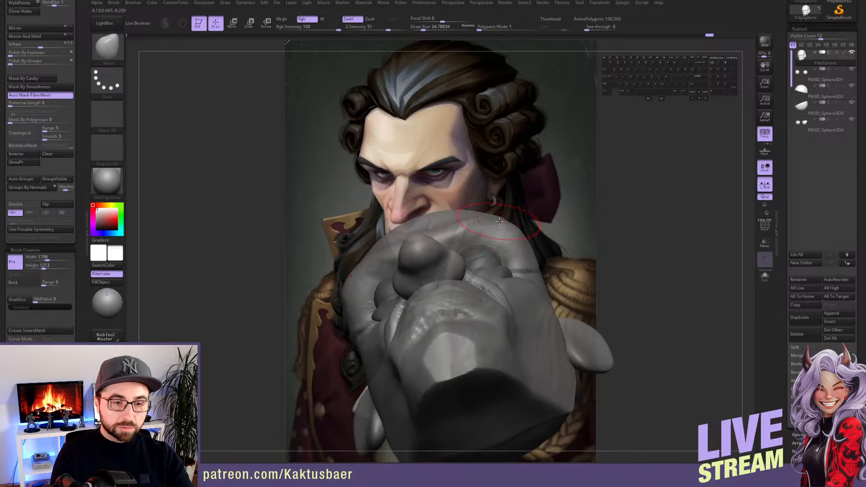
pyautogui.moveTo(492, 224); pyautogui.dragTo(487, 218)
pyautogui.moveTo(476, 217); pyautogui.dragTo(484, 232, button='right')
pyautogui.moveTo(483, 229); pyautogui.dragTo(478, 219)
pyautogui.moveTo(478, 219)
pyautogui.mouseDown(button='right')
pyautogui.moveTo(482, 208)
pyautogui.moveTo(478, 255)
pyautogui.moveTo(491, 257)
pyautogui.mouseUp(button='right')
# Mirror and weld the upper eyelids so both sides match, and turn local symmetry off
pyautogui.keyDown('alt'); pyautogui.click(494, 256); pyautogui.keyUp('alt')
pyautogui.keyDown('alt'); pyautogui.click(492, 255); pyautogui.keyUp('alt')
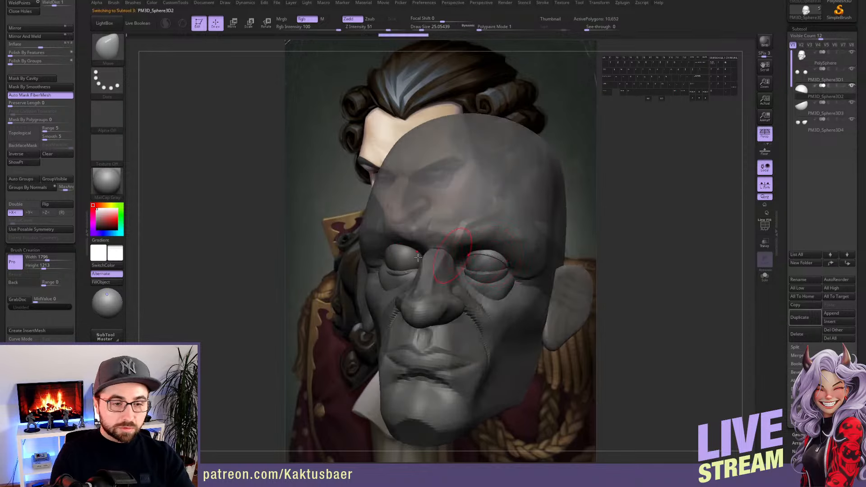
pyautogui.click(47, 37)
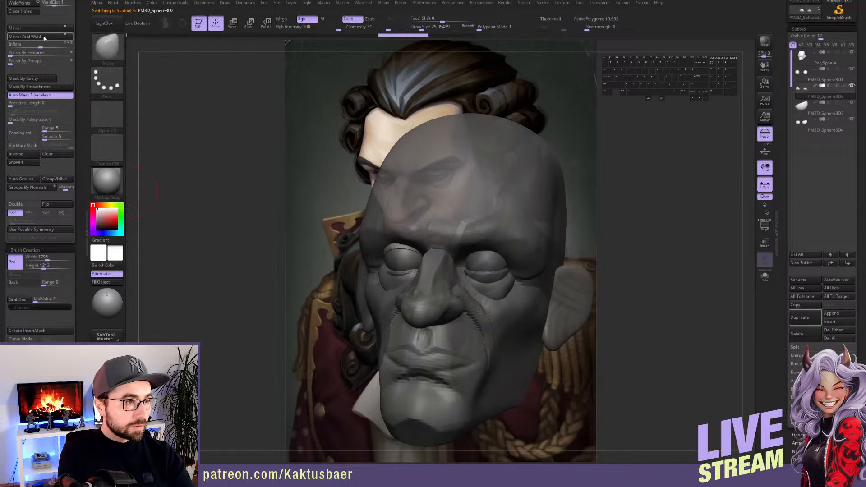
pyautogui.moveTo(500, 265)
pyautogui.mouseDown(button='right')
pyautogui.moveTo(510, 255)
pyautogui.moveTo(501, 253)
pyautogui.mouseUp(button='right')
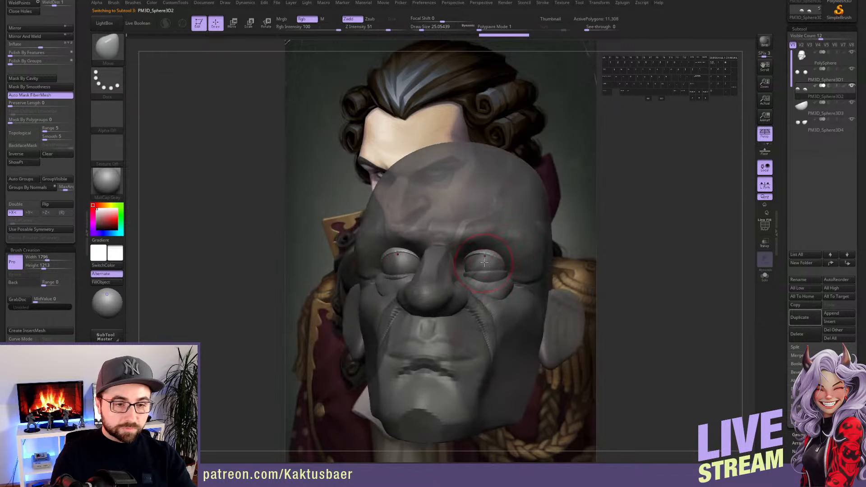
pyautogui.keyDown('alt'); pyautogui.click(488, 263); pyautogui.keyUp('alt')
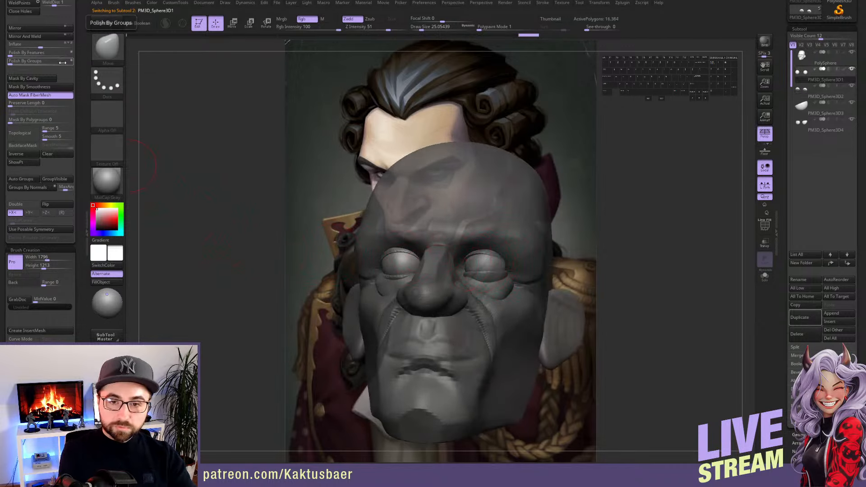
pyautogui.click(765, 184)
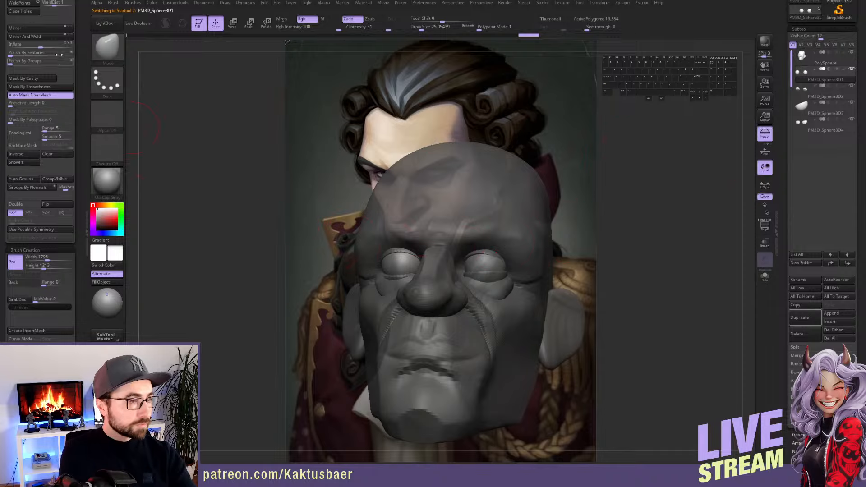
pyautogui.keyDown('alt'); pyautogui.click(488, 253); pyautogui.keyUp('alt')
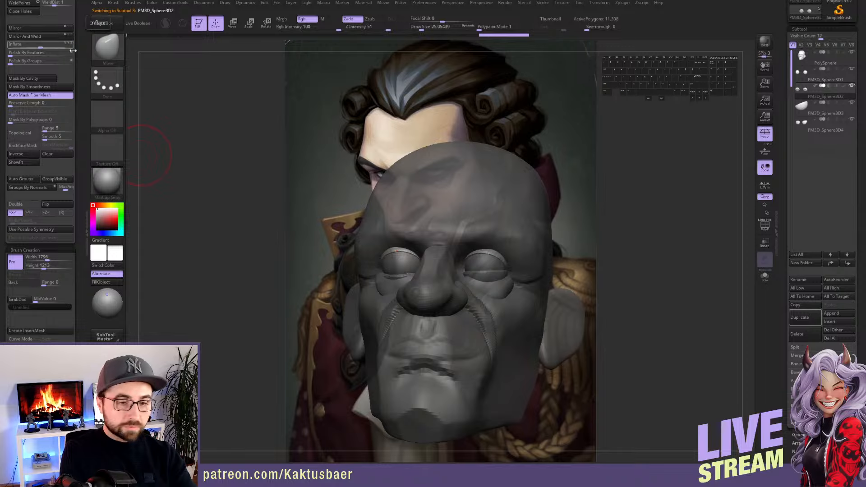
# Mirror and weld the lower eyelids and the eye bags, and quick-save the project
pyautogui.keyDown('alt'); pyautogui.click(398, 268); pyautogui.keyUp('alt')
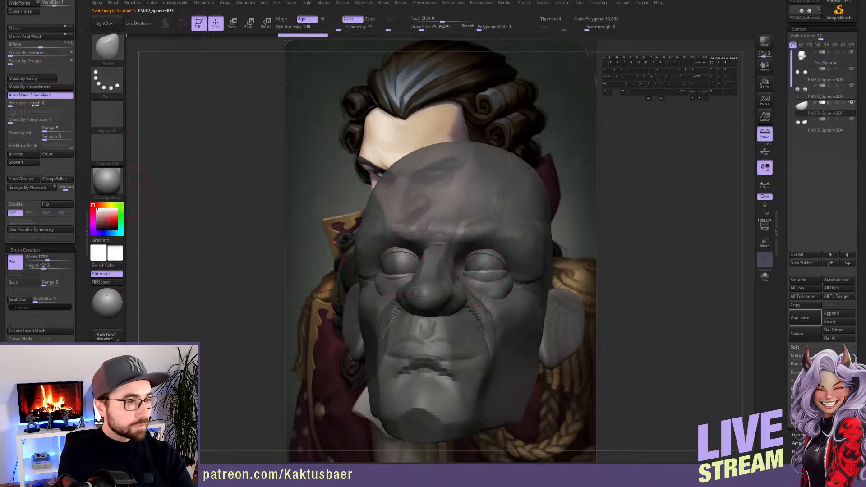
pyautogui.click(34, 29)
pyautogui.click(34, 36)
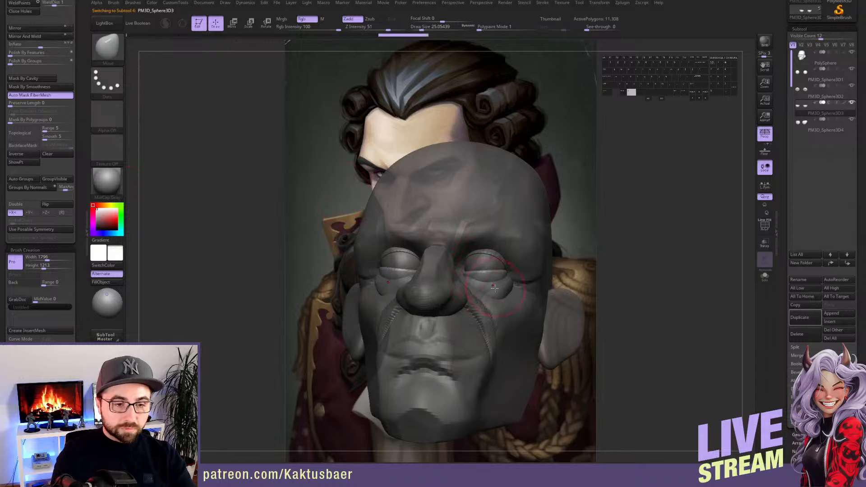
pyautogui.keyDown('alt'); pyautogui.click(424, 282); pyautogui.keyUp('alt')
pyautogui.click(27, 37)
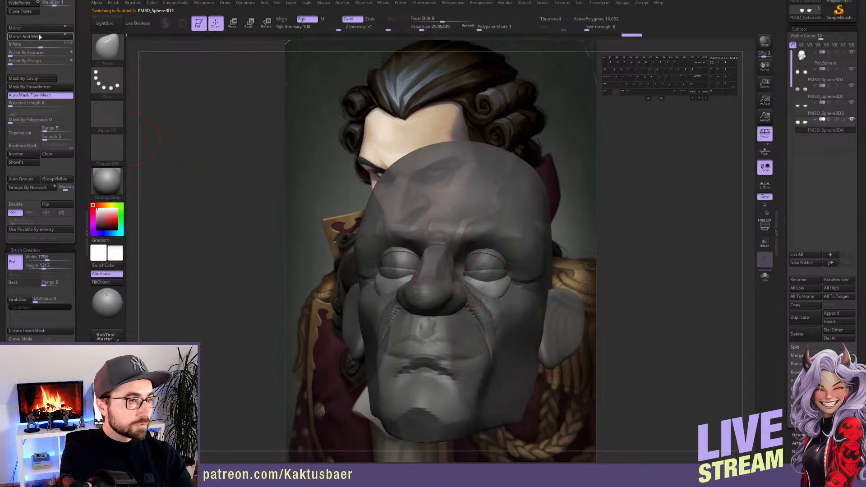
pyautogui.moveTo(481, 266)
pyautogui.mouseDown(button='right')
pyautogui.moveTo(472, 289)
pyautogui.moveTo(479, 273)
pyautogui.mouseUp(button='right')
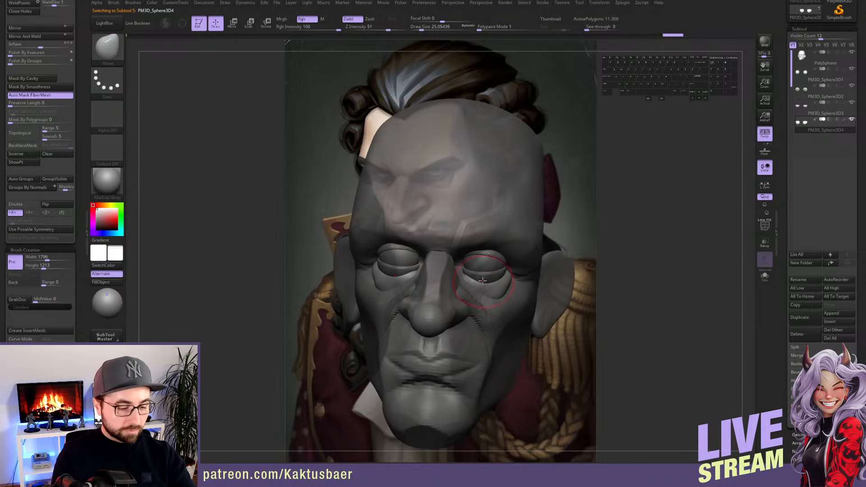
pyautogui.press('9')
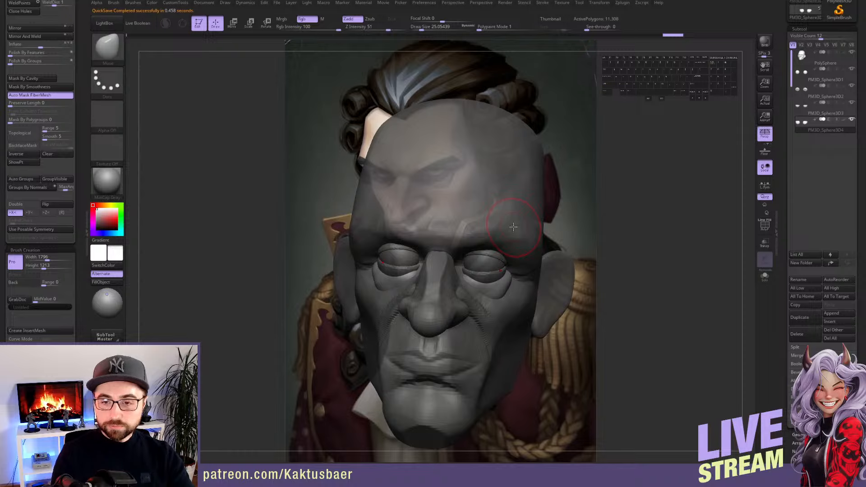
# Select the upper eyelids and pull their inner corners toward the nose bridge with the Move brush at about size 18
pyautogui.moveTo(530, 240); pyautogui.dragTo(518, 221, button='right')
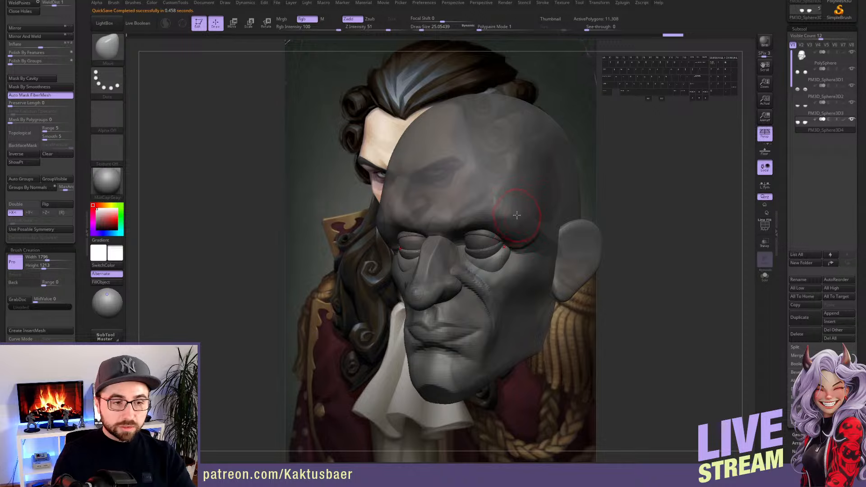
pyautogui.keyDown('alt'); pyautogui.click(516, 219); pyautogui.keyUp('alt')
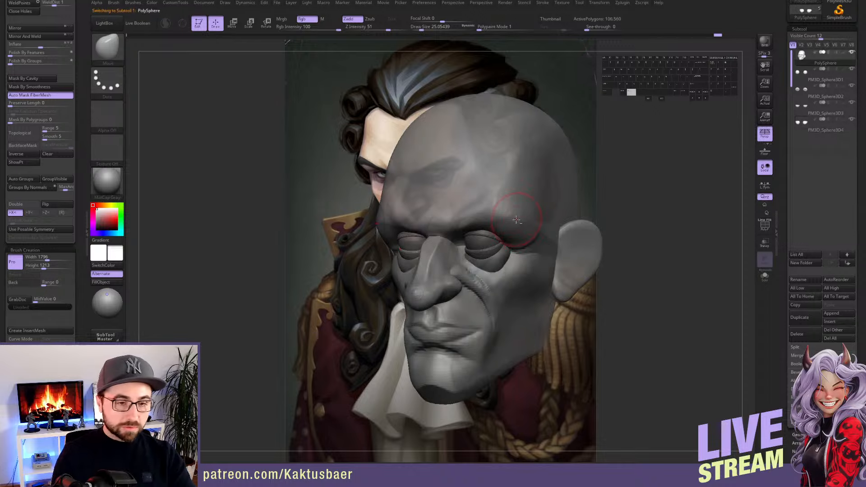
pyautogui.keyDown('alt'); pyautogui.click(489, 234); pyautogui.keyUp('alt')
pyautogui.moveTo(489, 235); pyautogui.dragTo(452, 253, button='right')
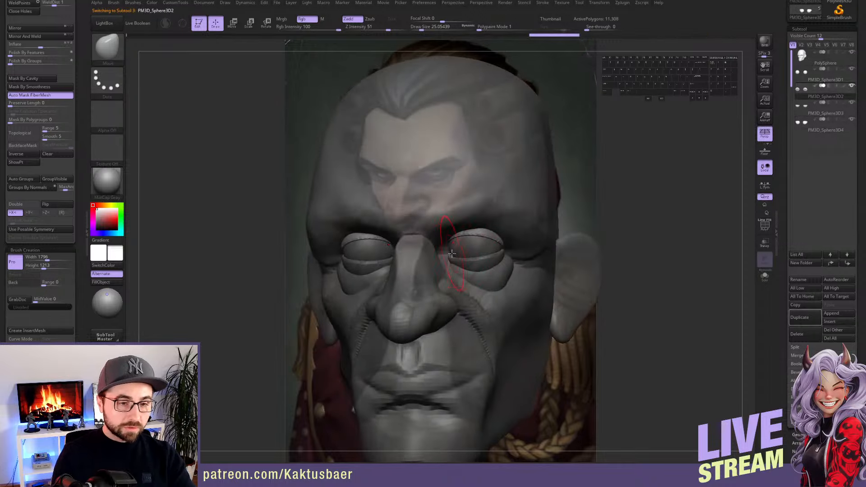
pyautogui.press('s')
pyautogui.moveTo(451, 253); pyautogui.dragTo(449, 253)
pyautogui.moveTo(451, 254); pyautogui.dragTo(442, 255, button='right')
pyautogui.press('s')
pyautogui.moveTo(442, 255); pyautogui.dragTo(440, 255)
pyautogui.moveTo(440, 254); pyautogui.dragTo(439, 262, button='right')
pyautogui.moveTo(438, 262); pyautogui.dragTo(438, 265)
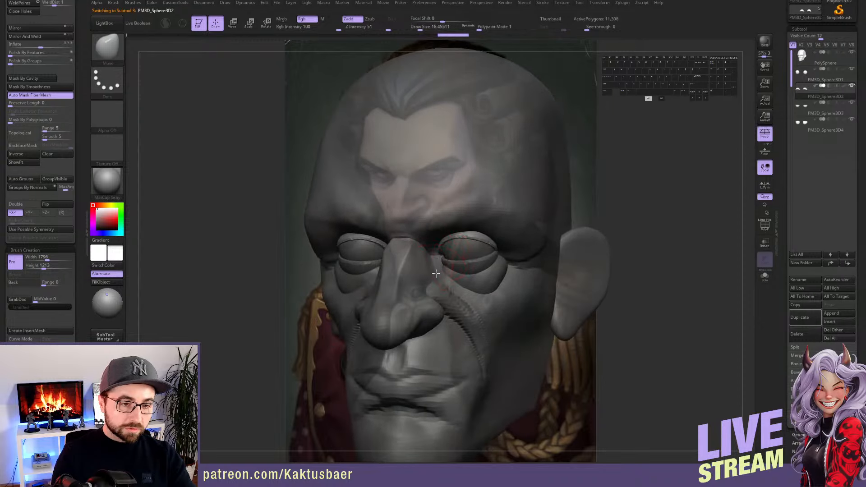
pyautogui.moveTo(436, 273); pyautogui.dragTo(446, 269, button='right')
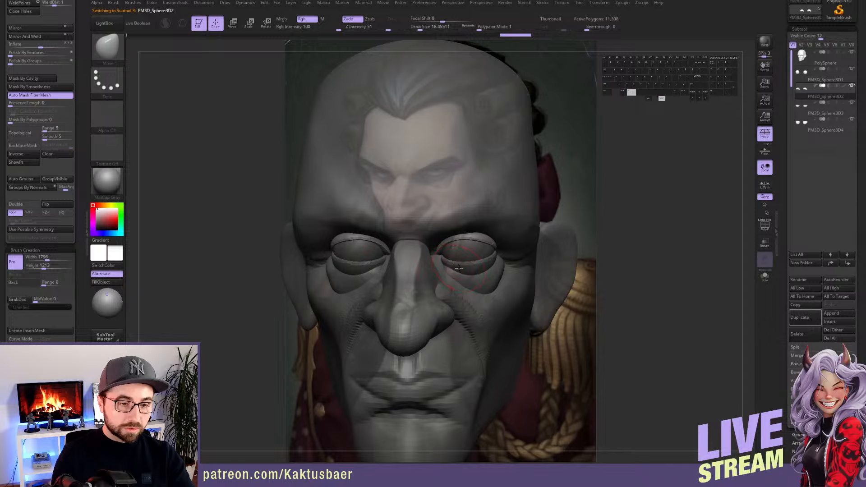
# Select the lower eyelids with the Move brush at about size 13 and restore the camera view that aligns the head with the portrait
pyautogui.keyDown('alt'); pyautogui.click(447, 258); pyautogui.keyUp('alt')
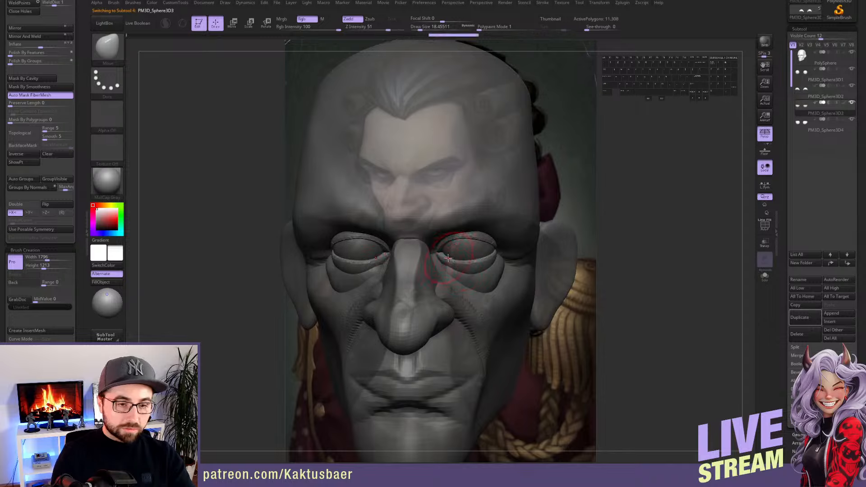
pyautogui.press('[')
pyautogui.scroll(-5, 40, 270)
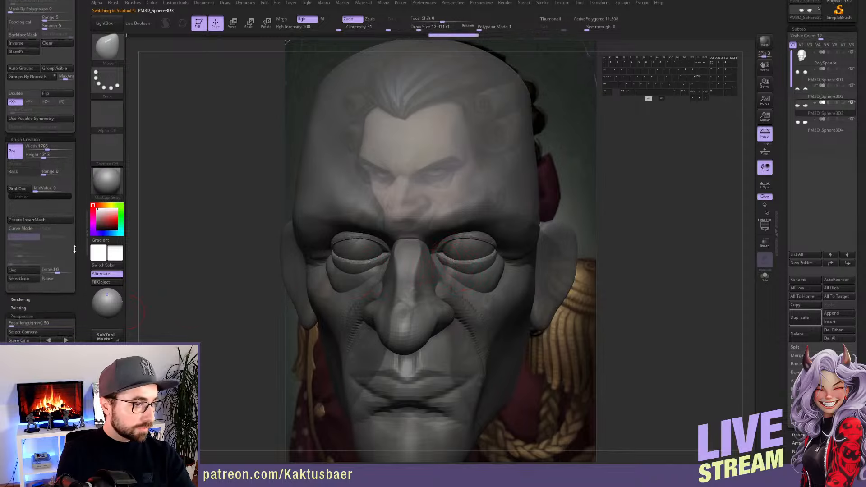
pyautogui.click(15, 301)
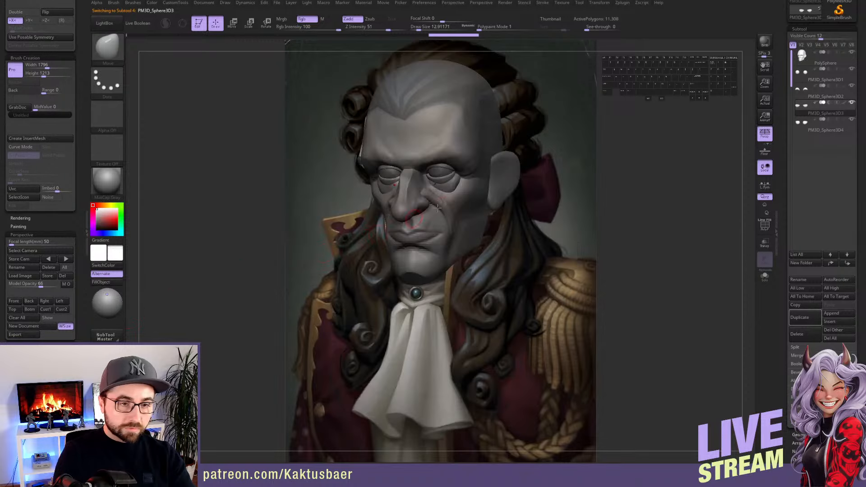
# Select the eyeballs, turn local symmetry on and adjust their scale slightly with the transpose line
pyautogui.keyDown('alt'); pyautogui.click(444, 178); pyautogui.keyUp('alt')
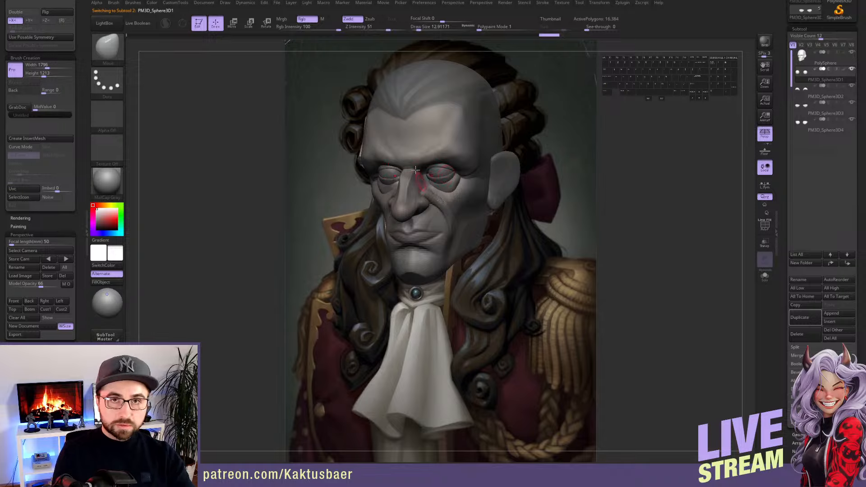
pyautogui.press('r')
pyautogui.press('e')
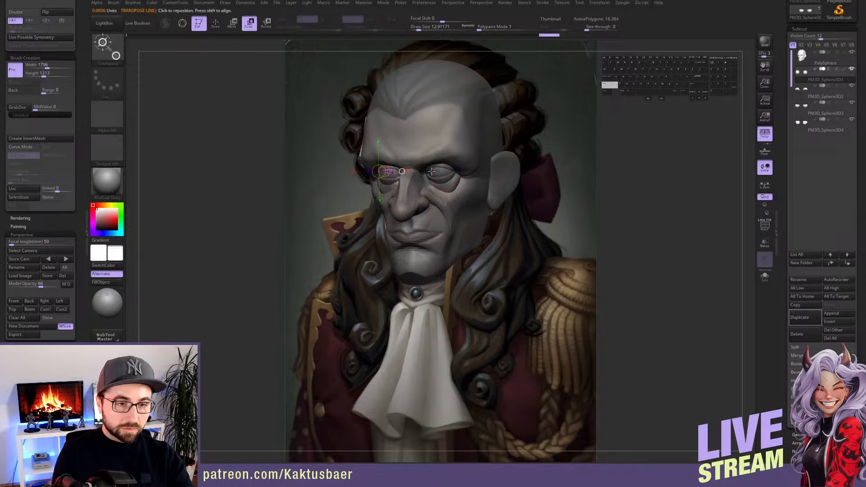
pyautogui.keyDown('shift'); pyautogui.moveTo(432, 171); pyautogui.dragTo(431, 134); pyautogui.keyUp('shift')
pyautogui.hotkey('ctrl', 'z')
pyautogui.click(765, 185)
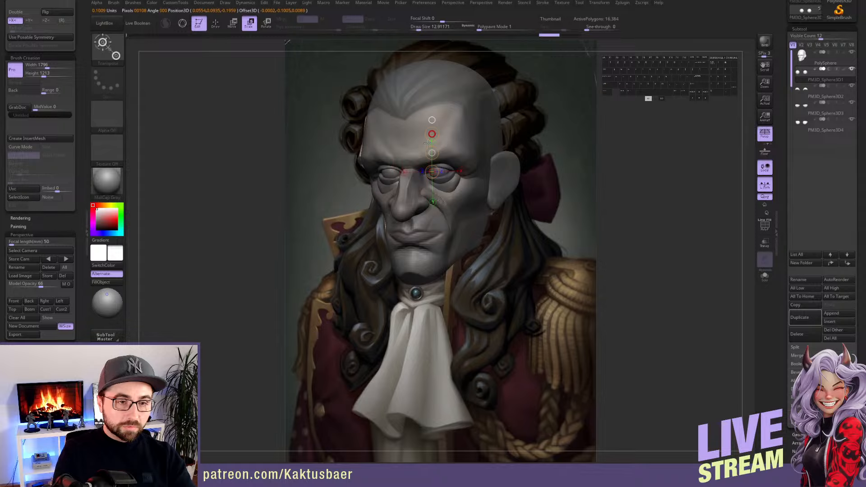
pyautogui.moveTo(427, 143); pyautogui.dragTo(433, 143)
# Select the eye bags, check them in isolation against the portrait, and reshape them with the Move brush at about size 16
pyautogui.press('Down')
pyautogui.press('Down')
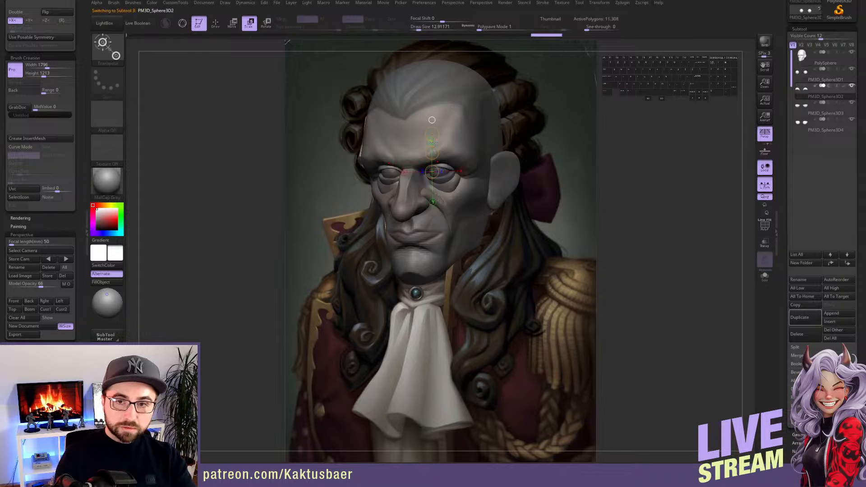
pyautogui.press('Down')
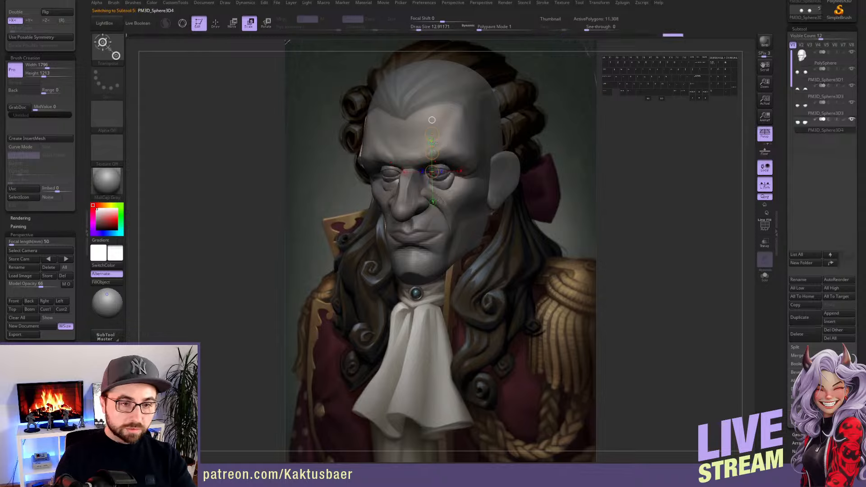
pyautogui.press('q')
pyautogui.hotkey('alt', 's')
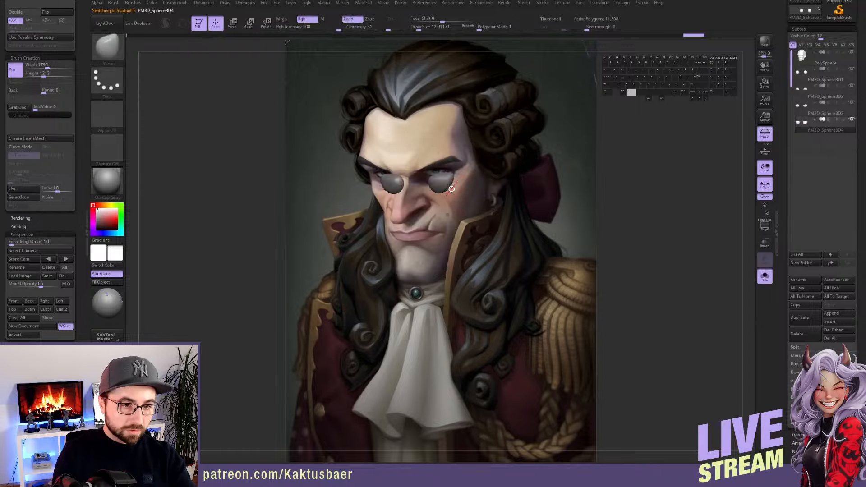
pyautogui.hotkey('alt', 's')
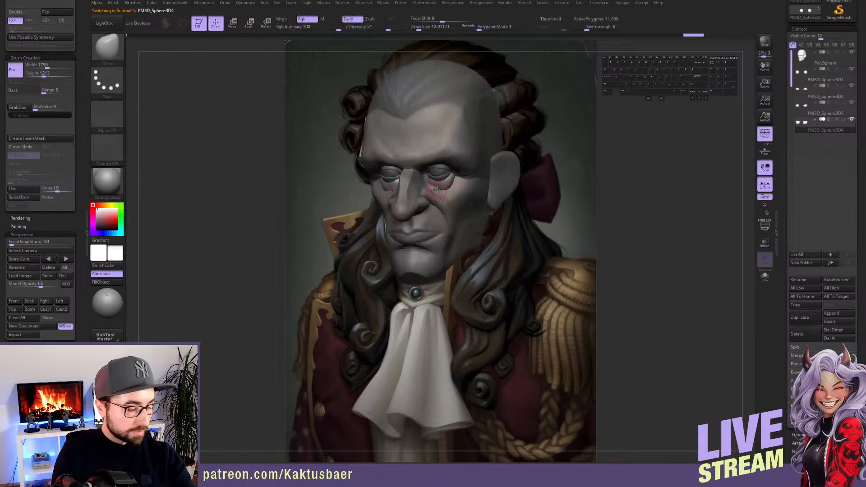
pyautogui.press(']')
pyautogui.moveTo(429, 183); pyautogui.dragTo(431, 184)
pyautogui.press('[')
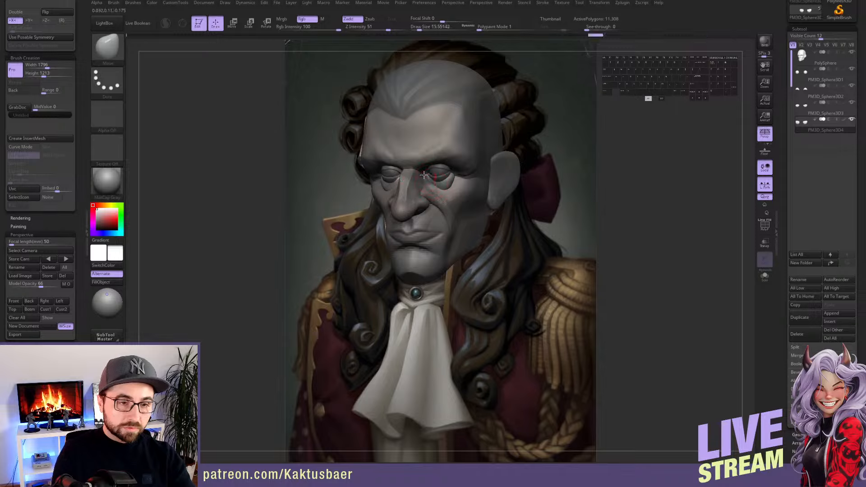
pyautogui.moveTo(433, 186); pyautogui.dragTo(434, 186)
pyautogui.moveTo(434, 186)
pyautogui.keyDown('alt'); pyautogui.mouseDown()
pyautogui.moveTo(423, 178)
pyautogui.moveTo(447, 183)
pyautogui.mouseUp(); pyautogui.keyUp('alt')
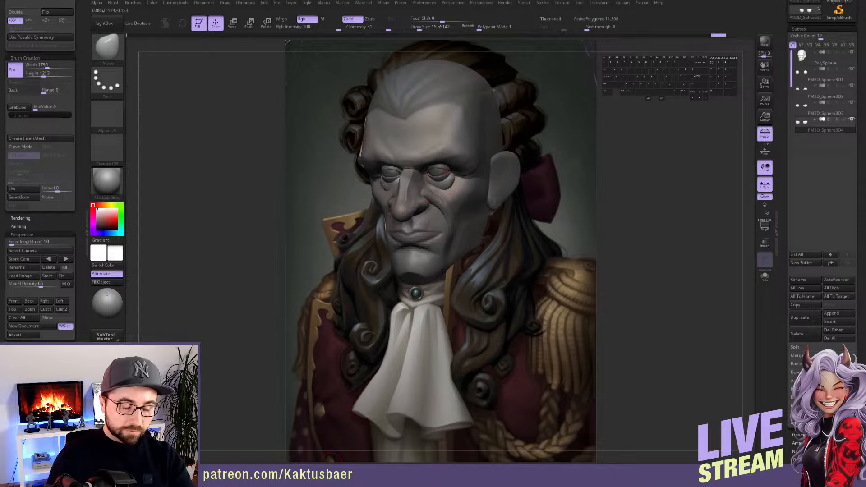
# Step back through the last eye bag strokes and redo one of them
pyautogui.hotkey('ctrl', 'z')
pyautogui.hotkey('ctrl', 'z')
pyautogui.hotkey('ctrl', 'z')
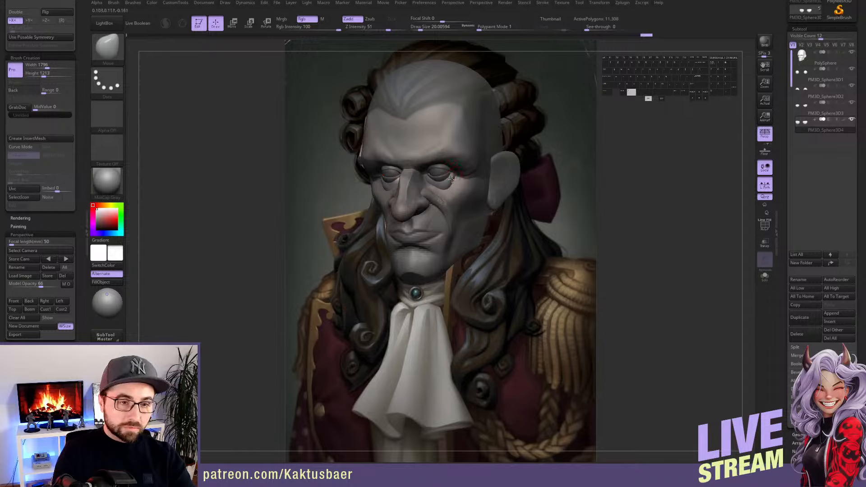
pyautogui.hotkey('ctrl', 'shift', 'z')
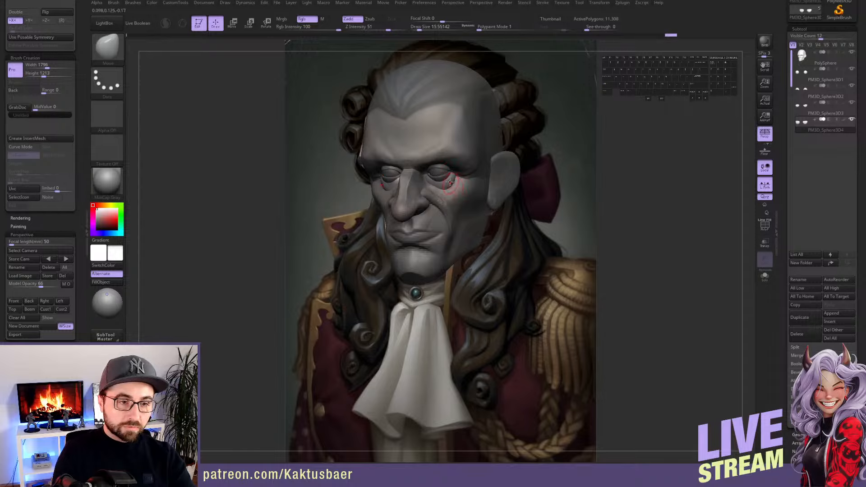
# Realign the head with the portrait, clear all stored view transforms and quick-save the project
pyautogui.moveTo(460, 185); pyautogui.dragTo(459, 186, button='right')
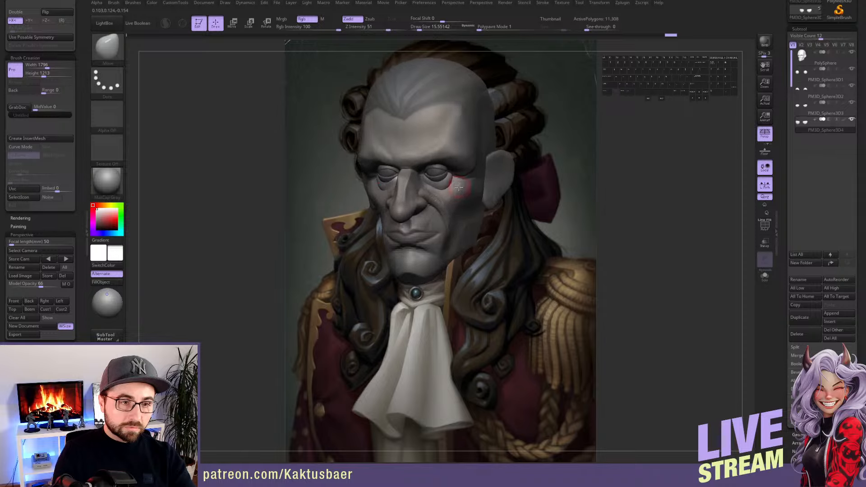
pyautogui.click(27, 318)
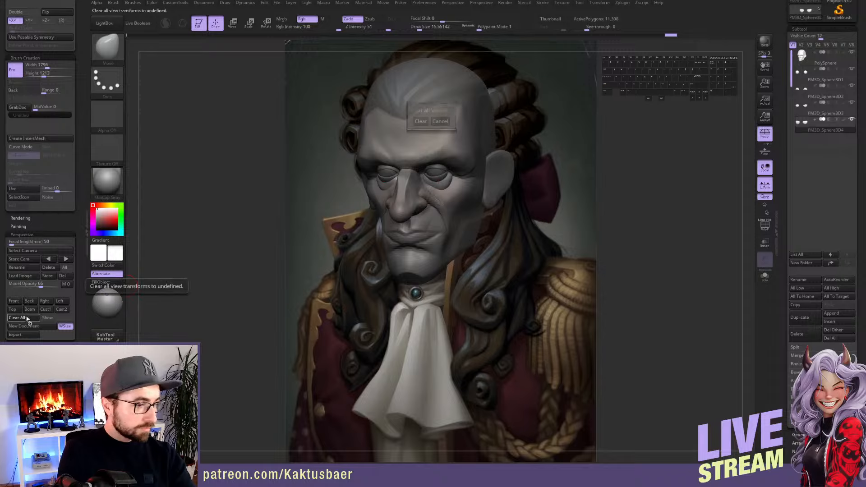
pyautogui.click(423, 120)
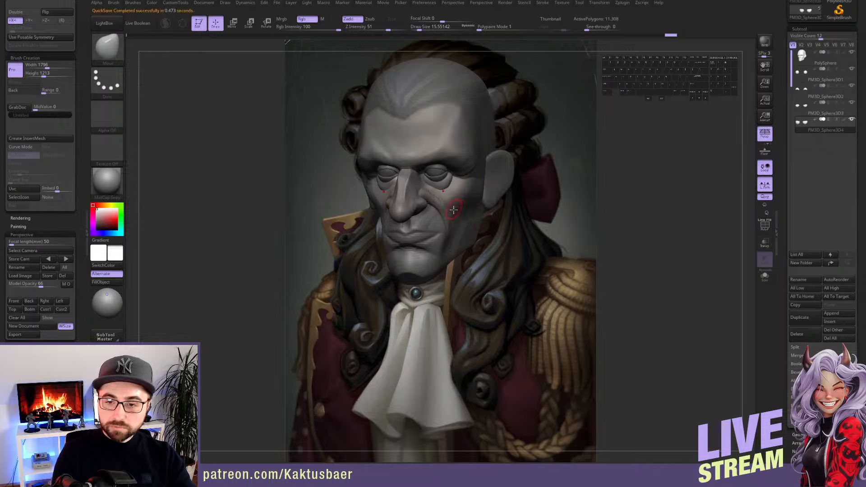
# Select the head and reshape the temple and the side of the skull with the Move brush at about sizes 87 and 68
pyautogui.keyDown('alt'); pyautogui.click(471, 183); pyautogui.keyUp('alt')
pyautogui.press('s')
pyautogui.moveTo(469, 170); pyautogui.dragTo(474, 170)
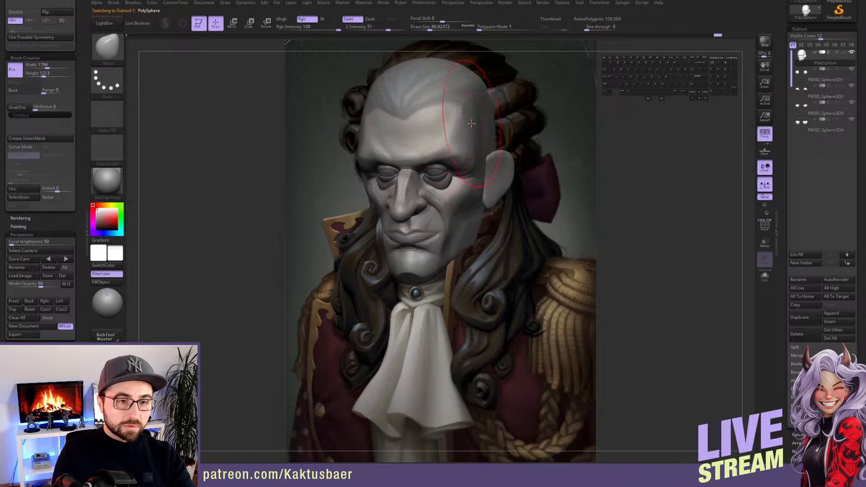
pyautogui.keyDown('alt'); pyautogui.moveTo(467, 124); pyautogui.dragTo(461, 125); pyautogui.keyUp('alt')
pyautogui.press('s')
pyautogui.moveTo(462, 127); pyautogui.dragTo(459, 126)
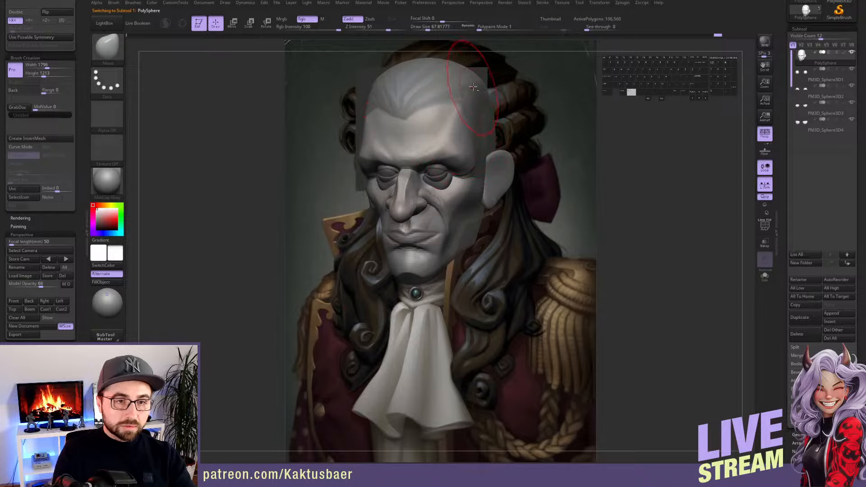
pyautogui.keyDown('alt'); pyautogui.moveTo(473, 91); pyautogui.dragTo(474, 87); pyautogui.keyUp('alt')
# Mask everything except the lower face, refine the cheek and jaw with the Move brush at about size 37, and restore the front view
pyautogui.press('s')
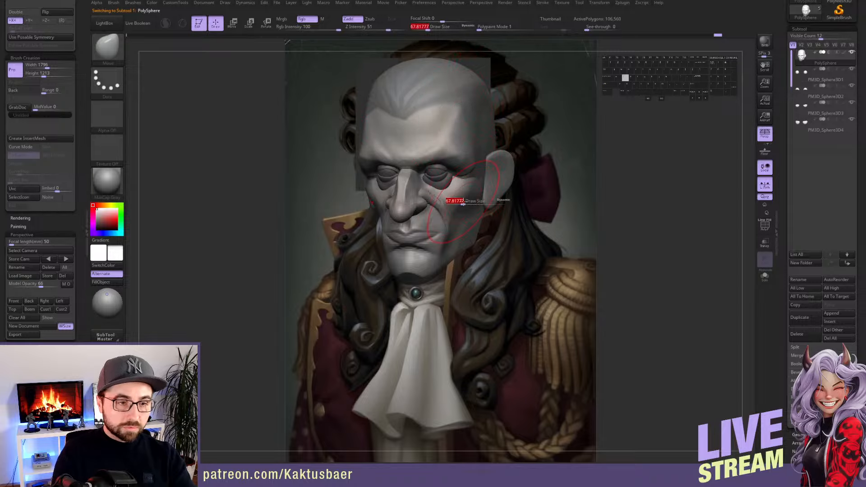
pyautogui.moveTo(460, 198); pyautogui.dragTo(453, 199)
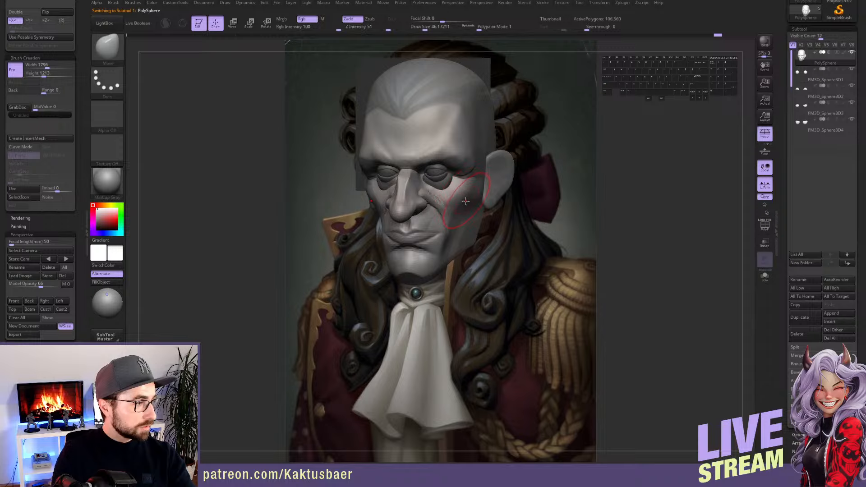
pyautogui.press('w')
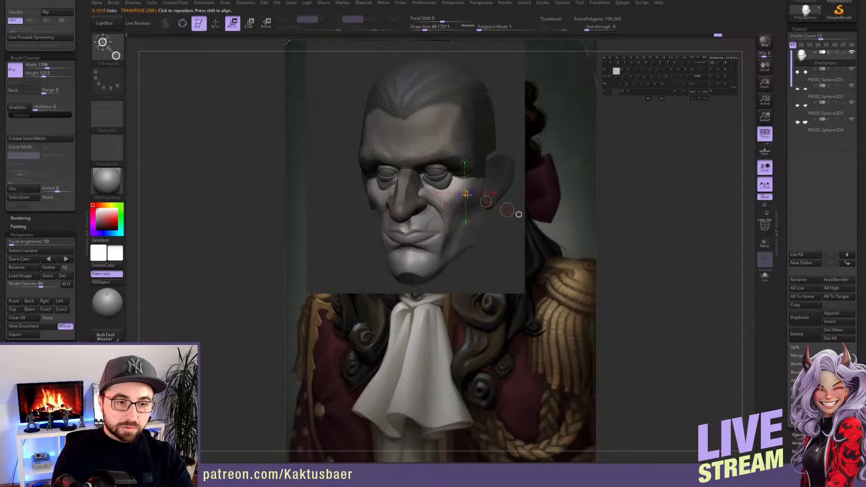
pyautogui.press('q')
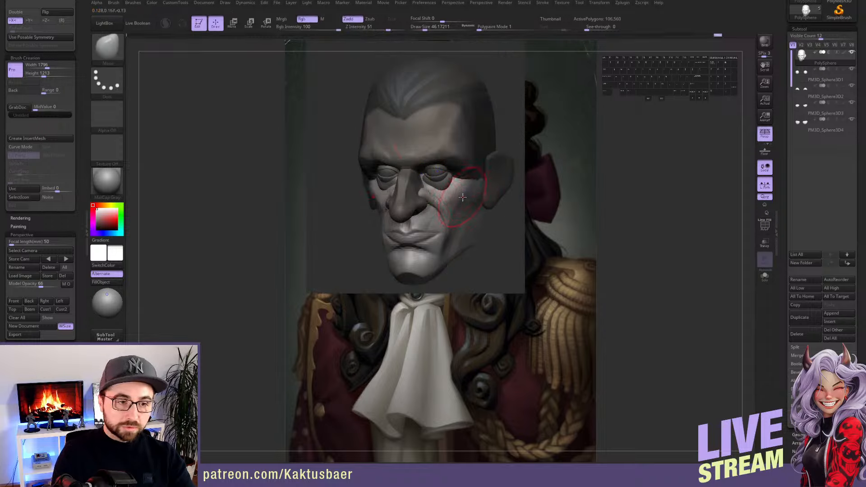
pyautogui.press('[')
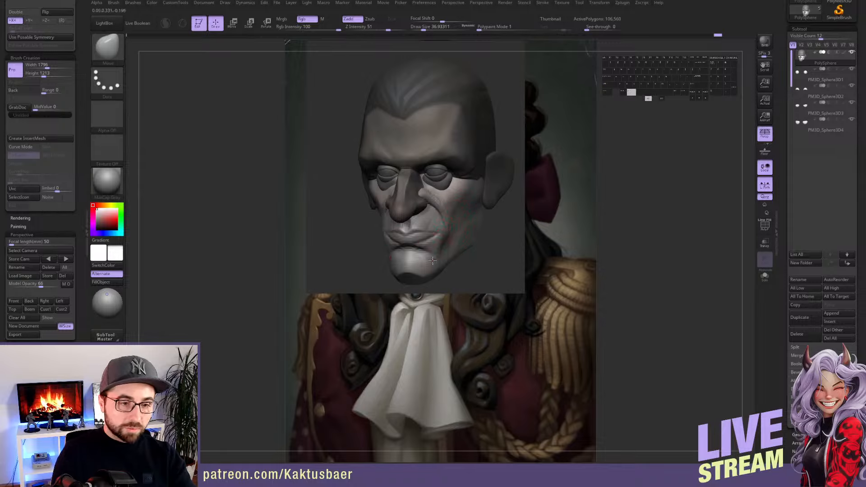
pyautogui.keyDown('alt'); pyautogui.moveTo(444, 252); pyautogui.dragTo(452, 241); pyautogui.keyUp('alt')
pyautogui.moveTo(454, 237)
pyautogui.mouseDown(button='right')
pyautogui.moveTo(467, 233)
pyautogui.moveTo(451, 233)
pyautogui.mouseUp(button='right')
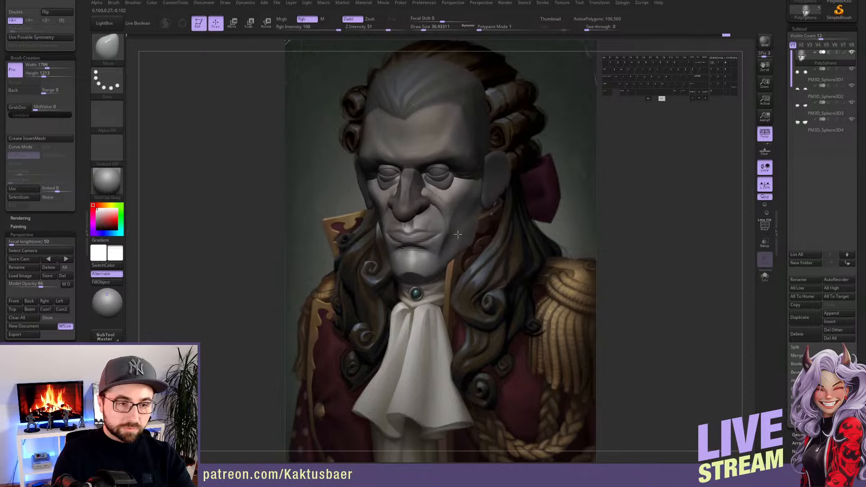
pyautogui.click(15, 302)
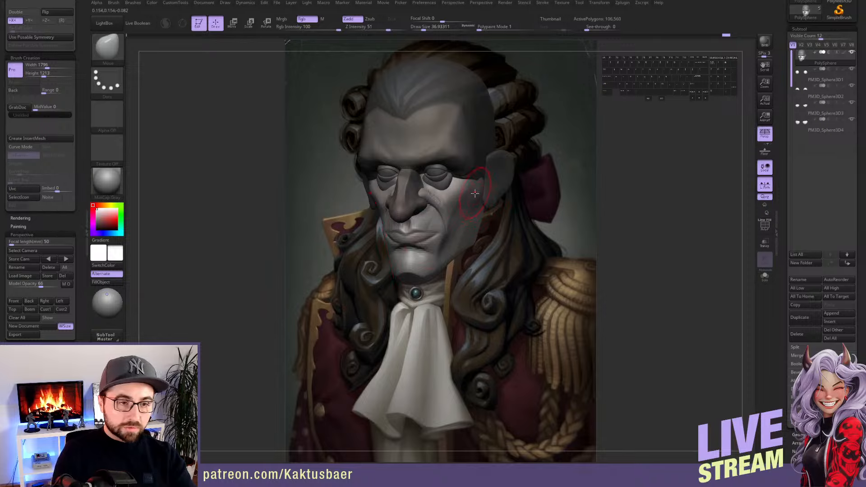
# Mask everything except the cranium, try reshaping the side of the head with the Move brush at about size 51, and undo the last stroke
pyautogui.press('w')
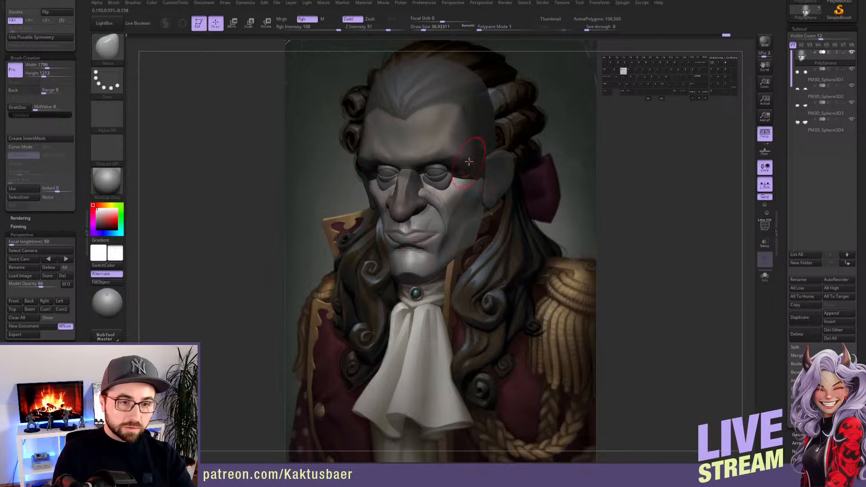
pyautogui.keyDown('ctrl'); pyautogui.click(471, 169); pyautogui.keyUp('ctrl')
pyautogui.press('q')
pyautogui.press('s')
pyautogui.moveTo(465, 170); pyautogui.dragTo(468, 170)
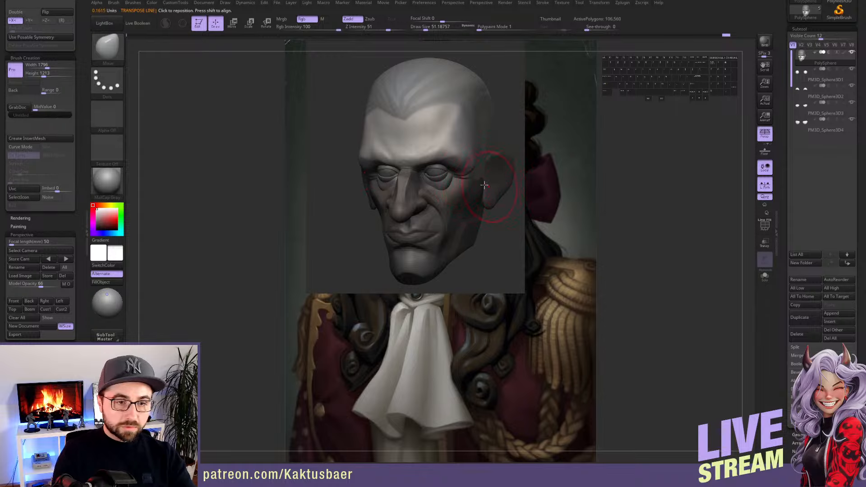
pyautogui.moveTo(484, 185); pyautogui.dragTo(475, 205, button='right')
pyautogui.hotkey('ctrl', 'z')
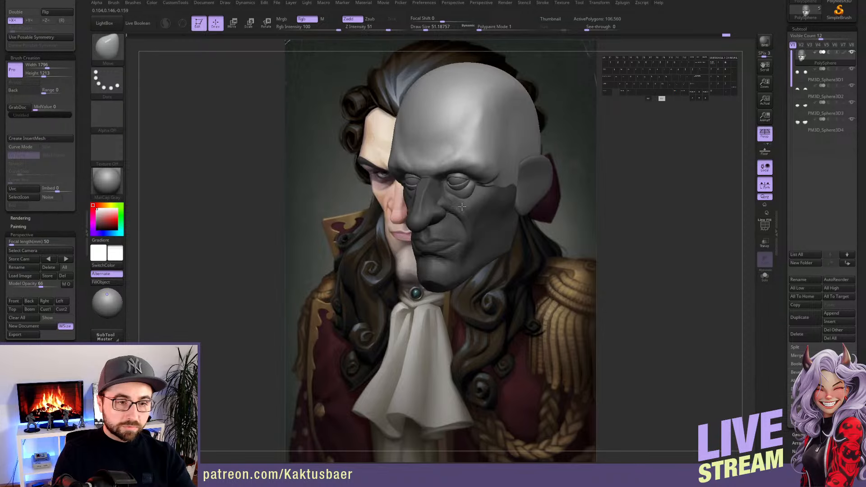
# Mask everything except the lower face, isolate that polygroup in the portrait-aligned view, and refine the cheek with the Move brush at about size 27
pyautogui.press('w')
pyautogui.hotkey('ctrl', 'i')
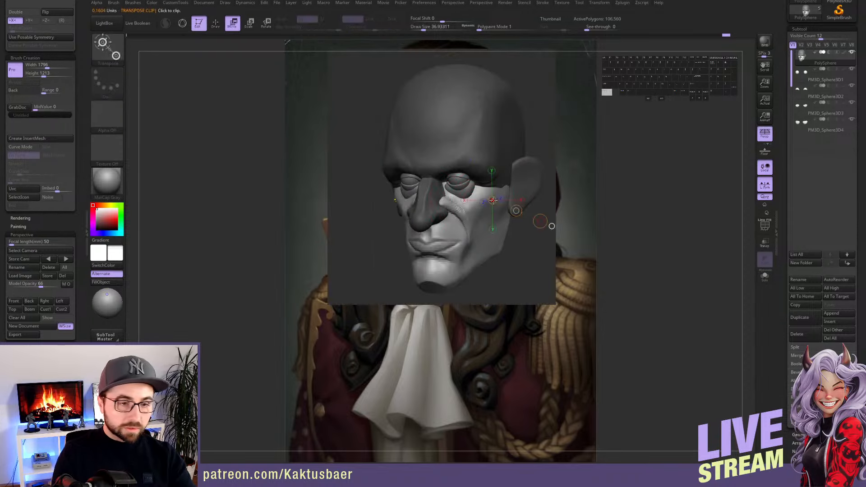
pyautogui.press('q')
pyautogui.click(14, 301)
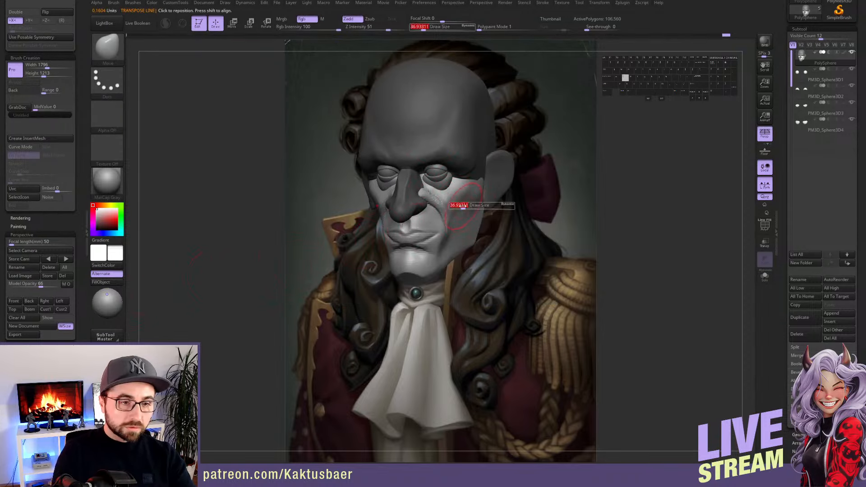
pyautogui.press('[')
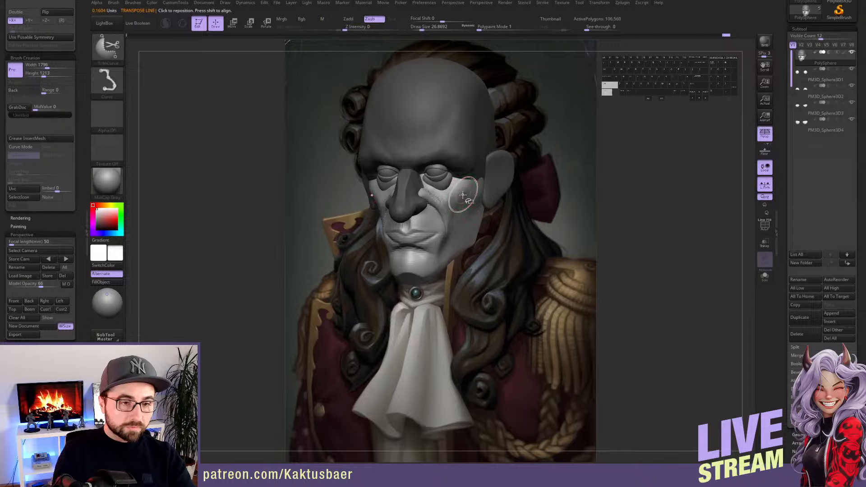
pyautogui.keyDown('ctrl'); pyautogui.keyDown('shift'); pyautogui.click(463, 194); pyautogui.keyUp('shift'); pyautogui.keyUp('ctrl')
pyautogui.hotkey('shift', 'q')
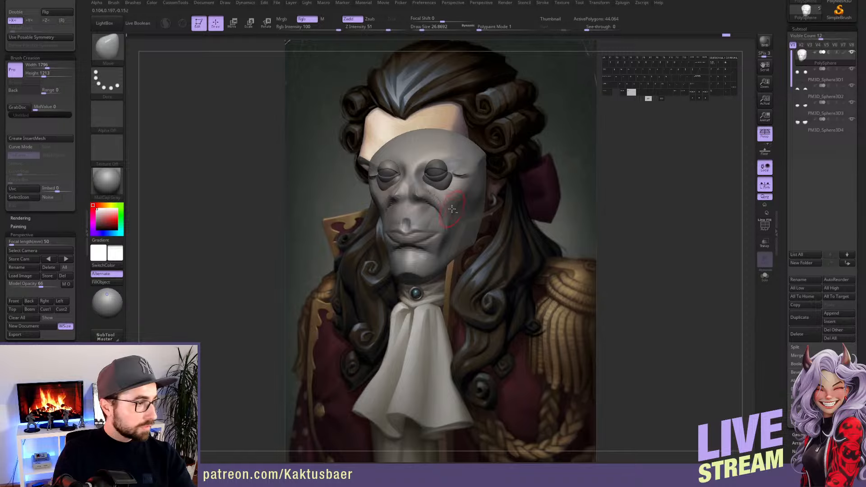
pyautogui.press(']')
pyautogui.press('[')
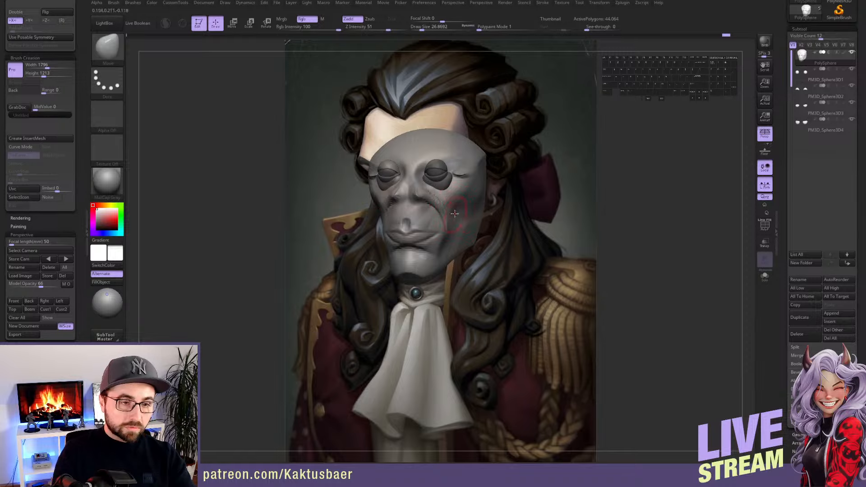
# Build up the nasolabial folds and mouth corners with the ClayBuildup brush at about size 14 and smooth the strokes
pyautogui.press('b')
pyautogui.press('c')
pyautogui.press('b')
pyautogui.press('[')
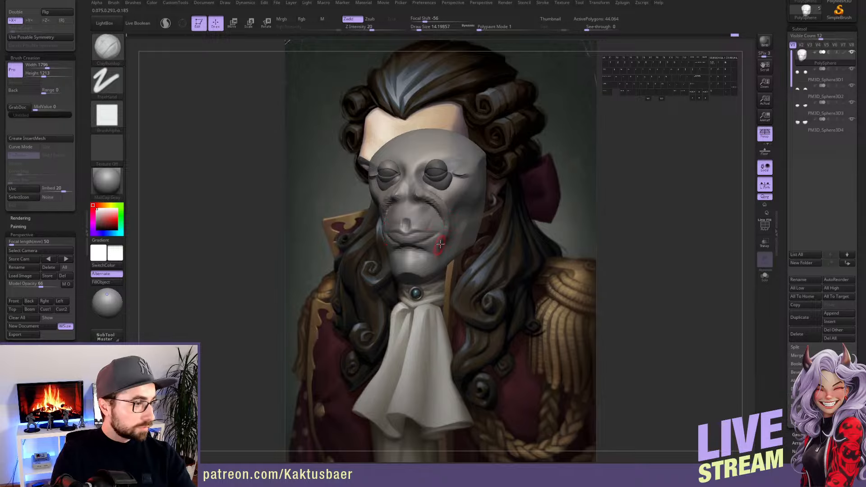
pyautogui.moveTo(440, 244)
pyautogui.keyDown('alt'); pyautogui.mouseDown(button='right')
pyautogui.moveTo(448, 251)
pyautogui.moveTo(442, 224)
pyautogui.mouseUp(button='right'); pyautogui.keyUp('alt')
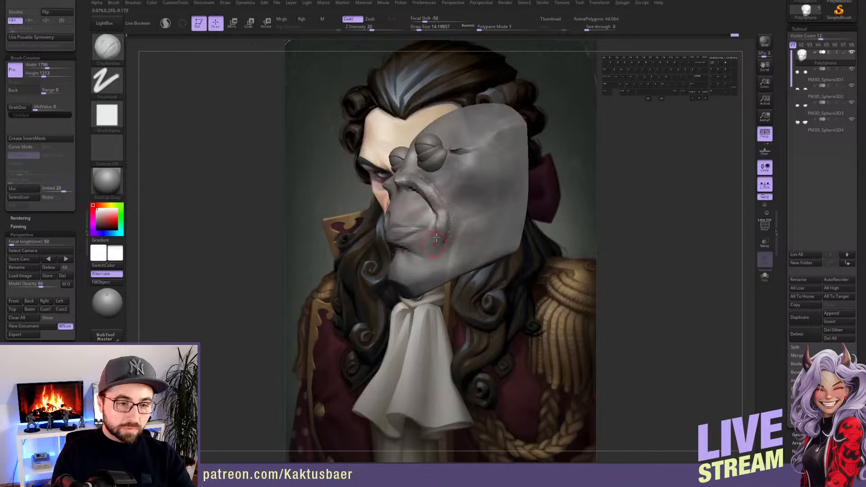
pyautogui.press('shift')
pyautogui.keyDown('shift'); pyautogui.moveTo(423, 185); pyautogui.dragTo(433, 201); pyautogui.keyUp('shift')
# Show the whole head, choose the PolySphere insert mesh from the IMM Primitives brush, and try to insert it on the cranium
pyautogui.moveTo(445, 207)
pyautogui.mouseDown(button='right')
pyautogui.moveTo(460, 222)
pyautogui.moveTo(451, 199)
pyautogui.moveTo(470, 208)
pyautogui.mouseUp(button='right')
pyautogui.hotkey('shift', 'a')
pyautogui.moveTo(502, 98)
pyautogui.keyDown('alt'); pyautogui.mouseDown(button='right')
pyautogui.moveTo(492, 185)
pyautogui.moveTo(447, 222)
pyautogui.moveTo(471, 190)
pyautogui.moveTo(507, 175)
pyautogui.mouseUp(button='right'); pyautogui.keyUp('alt')
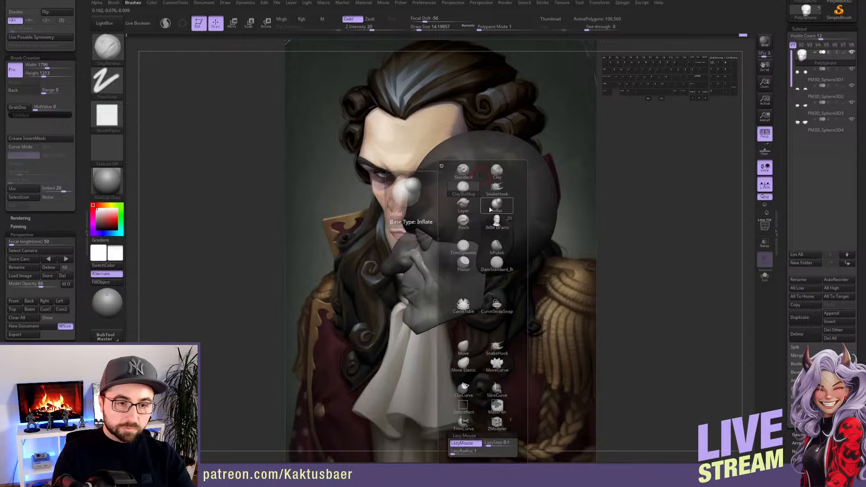
pyautogui.press('b')
pyautogui.click(473, 215)
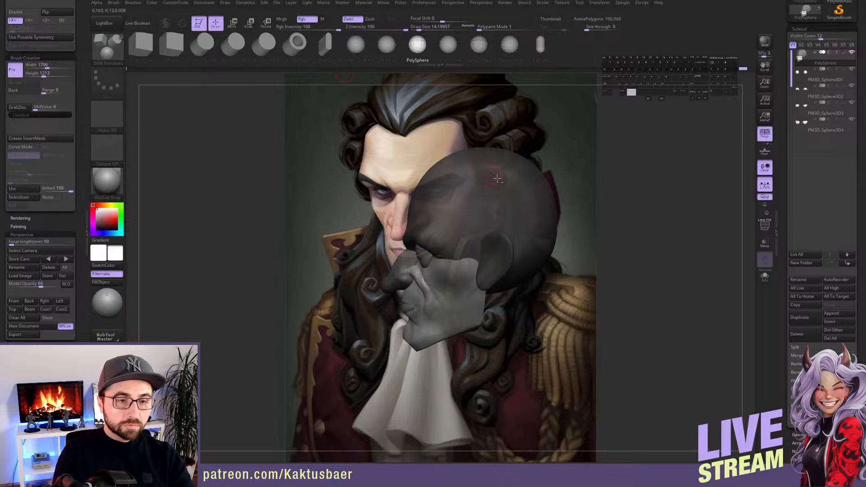
pyautogui.moveTo(484, 195)
pyautogui.keyDown('alt'); pyautogui.mouseDown(button='right')
pyautogui.moveTo(444, 234)
pyautogui.moveTo(446, 246)
pyautogui.mouseUp(button='right'); pyautogui.keyUp('alt')
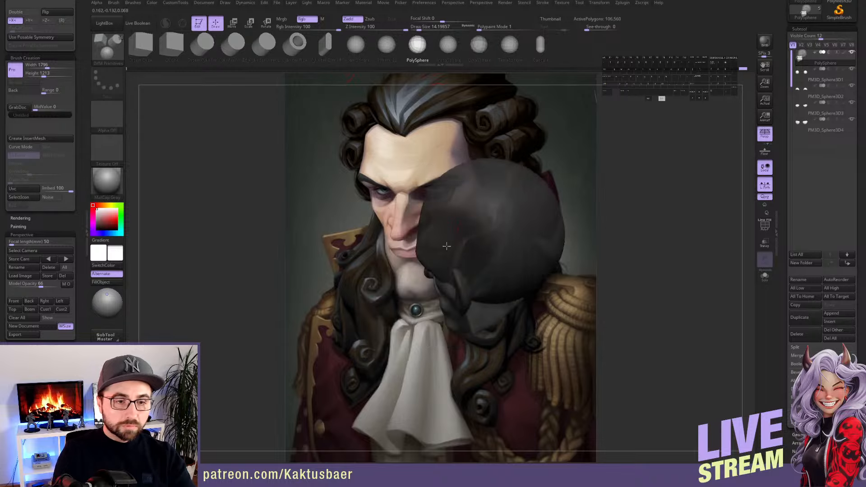
pyautogui.click(527, 188)
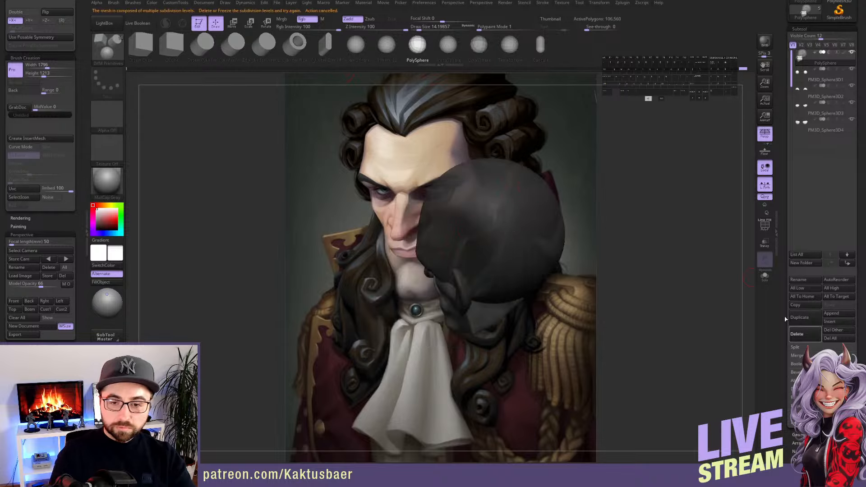
# Delete the head mesh's lower subdivision levels and insert a PolySphere at the cranium
pyautogui.moveTo(786, 318); pyautogui.dragTo(801, 213)
pyautogui.keyDown('shift'); pyautogui.click(802, 208); pyautogui.keyUp('shift')
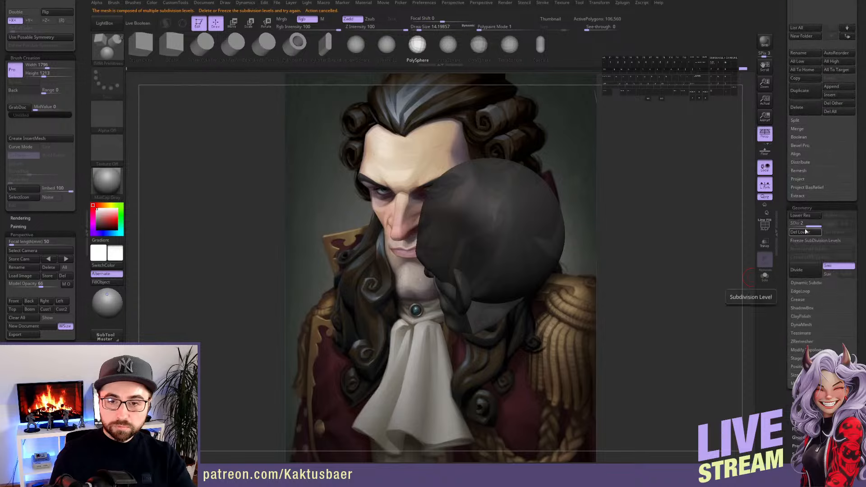
pyautogui.click(805, 232)
pyautogui.moveTo(521, 185); pyautogui.dragTo(526, 259)
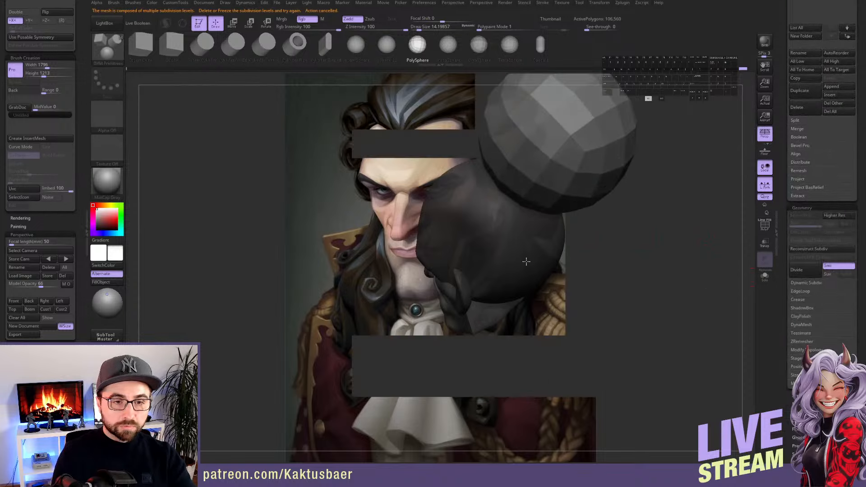
# Move the inserted sphere down onto the back of the cranium in the side view
pyautogui.keyDown('shift'); pyautogui.moveTo(526, 259); pyautogui.dragTo(531, 217, button='right'); pyautogui.keyUp('shift')
pyautogui.press('w')
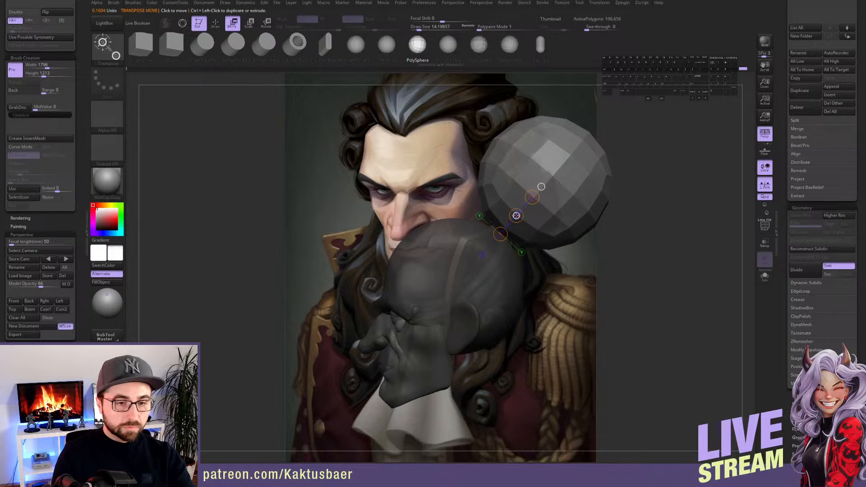
pyautogui.moveTo(516, 216); pyautogui.dragTo(458, 283)
# Isolate the sphere from the head, split it into its own subtool, and make that subtool active
pyautogui.keyDown('ctrl'); pyautogui.keyDown('shift'); pyautogui.click(467, 234); pyautogui.keyUp('shift'); pyautogui.keyUp('ctrl')
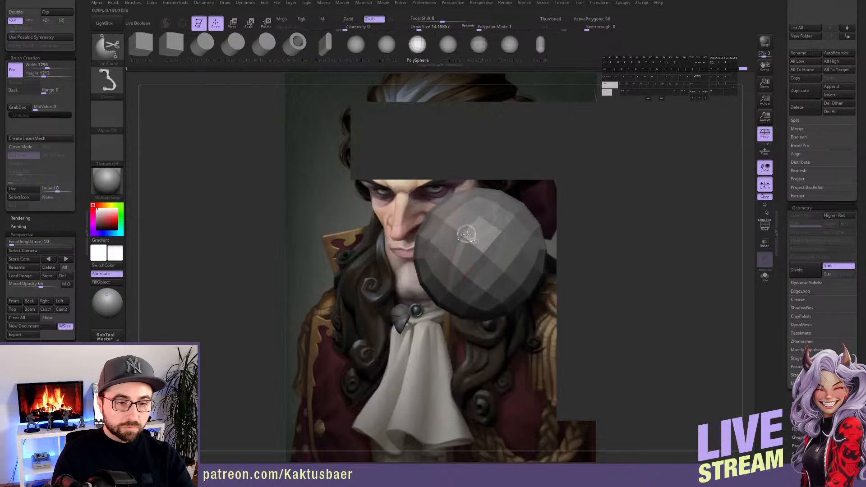
pyautogui.keyDown('ctrl'); pyautogui.keyDown('shift'); pyautogui.click(211, 195); pyautogui.keyUp('shift'); pyautogui.keyUp('ctrl')
pyautogui.moveTo(80, 25)
pyautogui.mouseDown()
pyautogui.moveTo(80, 248)
pyautogui.moveTo(86, 132)
pyautogui.moveTo(85, 145)
pyautogui.mouseUp()
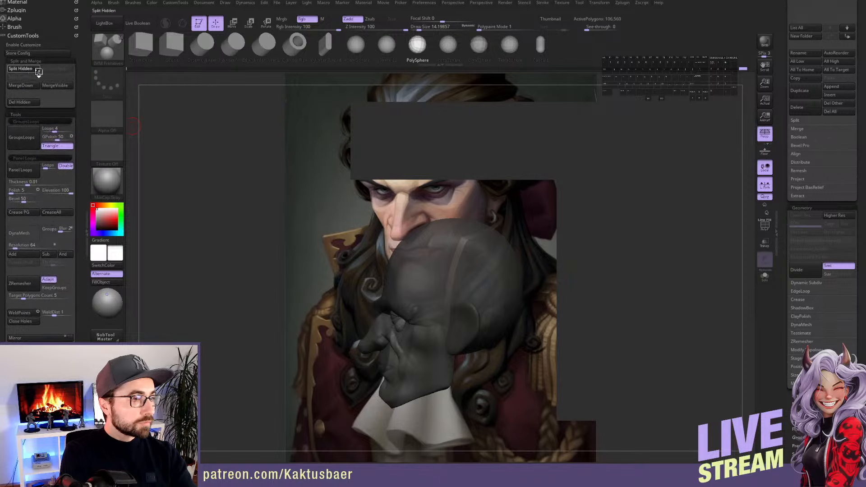
pyautogui.keyDown('alt'); pyautogui.click(479, 244); pyautogui.keyUp('alt')
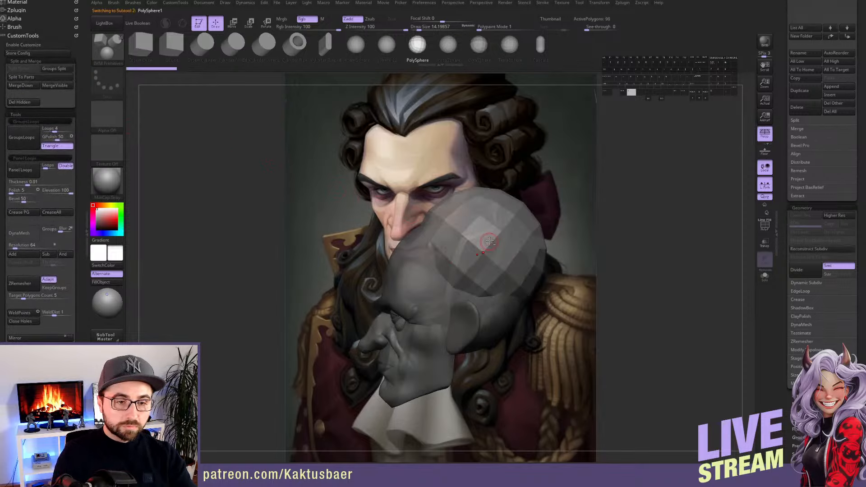
# Pull the front of the sphere toward the forehead with the Move brush at about size 140
pyautogui.moveTo(482, 239); pyautogui.dragTo(496, 217, button='right')
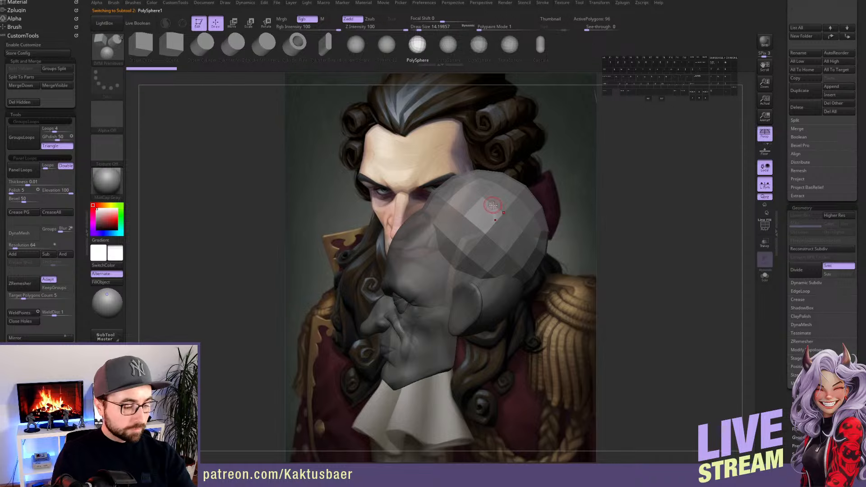
pyautogui.press('b')
pyautogui.press('m')
pyautogui.press('v')
pyautogui.press('s')
pyautogui.press('s')
pyautogui.moveTo(429, 197)
pyautogui.mouseDown()
pyautogui.moveTo(442, 197)
pyautogui.moveTo(393, 210)
pyautogui.mouseUp()
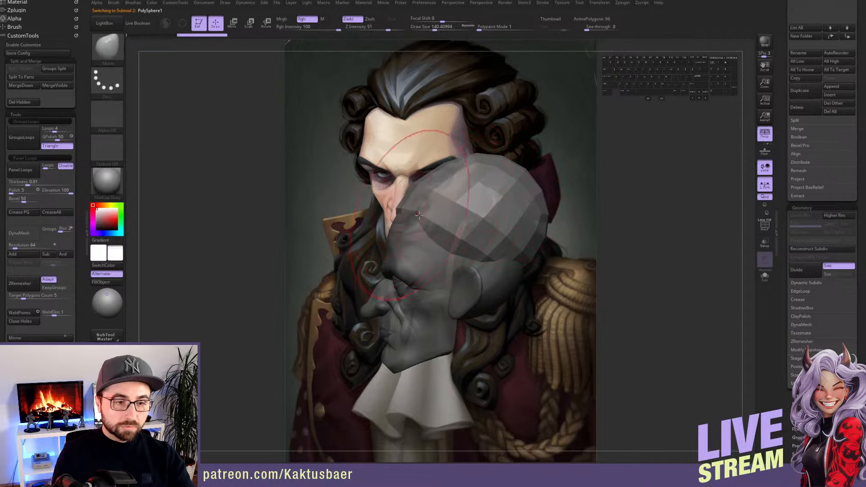
# DynaMesh the sphere at resolution 64 and shape it around the back and side of the skull with the Move brush at about size 90
pyautogui.click(23, 233)
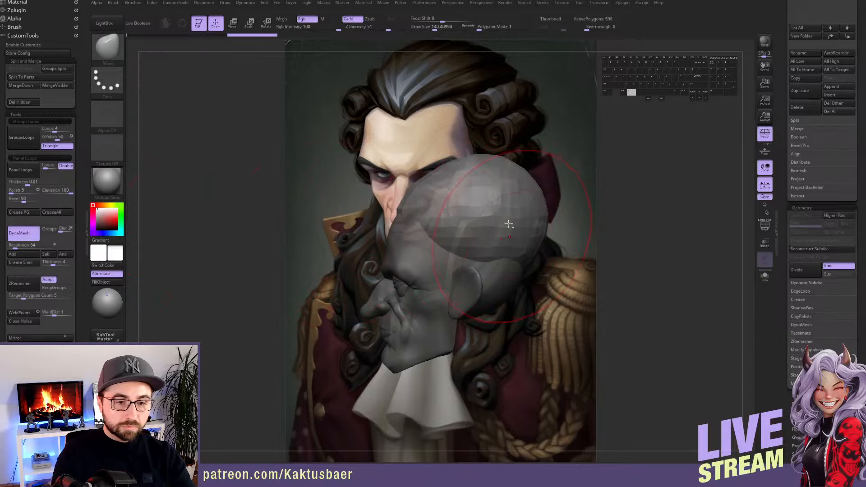
pyautogui.moveTo(500, 225)
pyautogui.mouseDown()
pyautogui.moveTo(528, 233)
pyautogui.moveTo(528, 295)
pyautogui.mouseUp()
pyautogui.moveTo(511, 258)
pyautogui.keyDown('alt'); pyautogui.mouseDown()
pyautogui.moveTo(519, 261)
pyautogui.moveTo(494, 260)
pyautogui.mouseUp(); pyautogui.keyUp('alt')
pyautogui.moveTo(487, 259); pyautogui.dragTo(519, 261, button='right')
pyautogui.moveTo(440, 248); pyautogui.dragTo(437, 239)
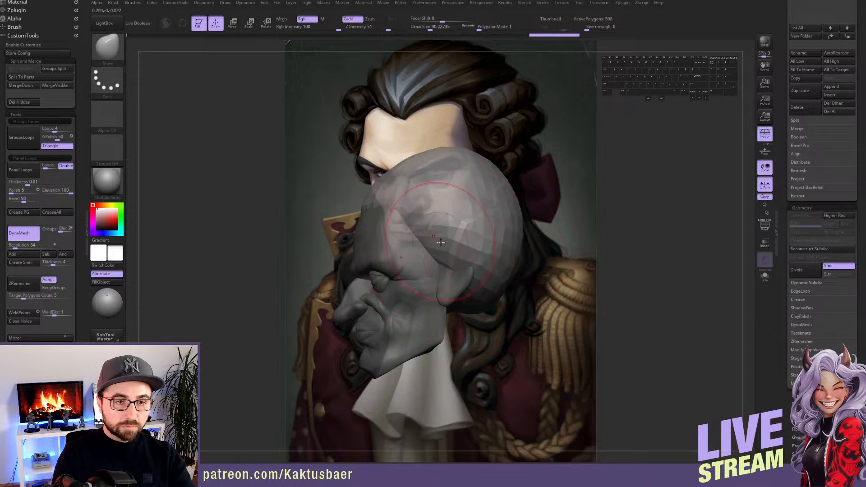
pyautogui.moveTo(439, 266)
pyautogui.mouseDown(button='right')
pyautogui.moveTo(427, 257)
pyautogui.moveTo(449, 252)
pyautogui.mouseUp(button='right')
pyautogui.keyDown('alt'); pyautogui.moveTo(451, 246); pyautogui.dragTo(457, 235); pyautogui.keyUp('alt')
pyautogui.press('s')
pyautogui.moveTo(473, 199); pyautogui.dragTo(477, 198)
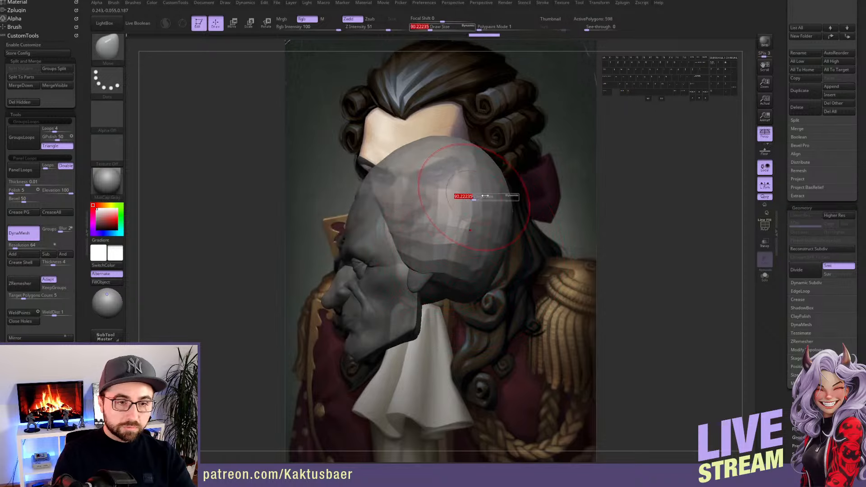
# Reshape the back and sides of the hair cap with a large Move brush, checking it against the painted reference
pyautogui.moveTo(498, 186); pyautogui.dragTo(485, 217, button='right')
pyautogui.press('s')
pyautogui.moveTo(476, 219); pyautogui.dragTo(506, 216)
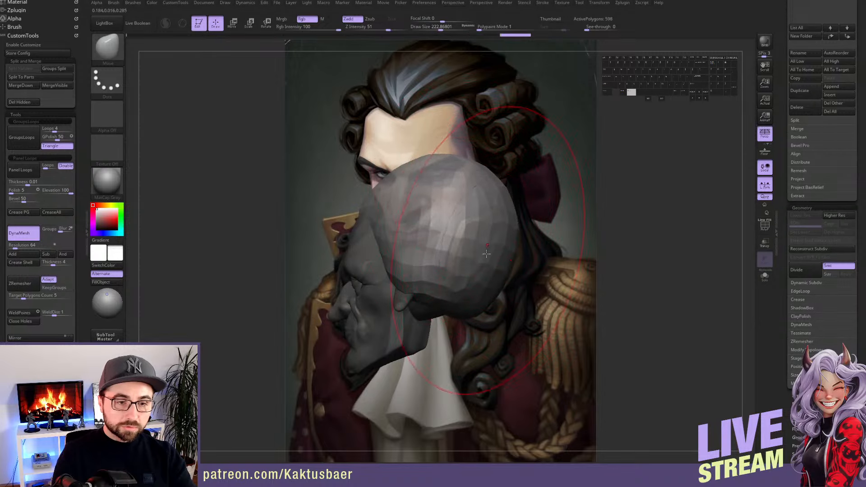
pyautogui.keyDown('alt'); pyautogui.moveTo(477, 271); pyautogui.dragTo(480, 279); pyautogui.keyUp('alt')
pyautogui.moveTo(480, 278); pyautogui.dragTo(505, 266, button='right')
pyautogui.moveTo(383, 243); pyautogui.dragTo(345, 248, button='right')
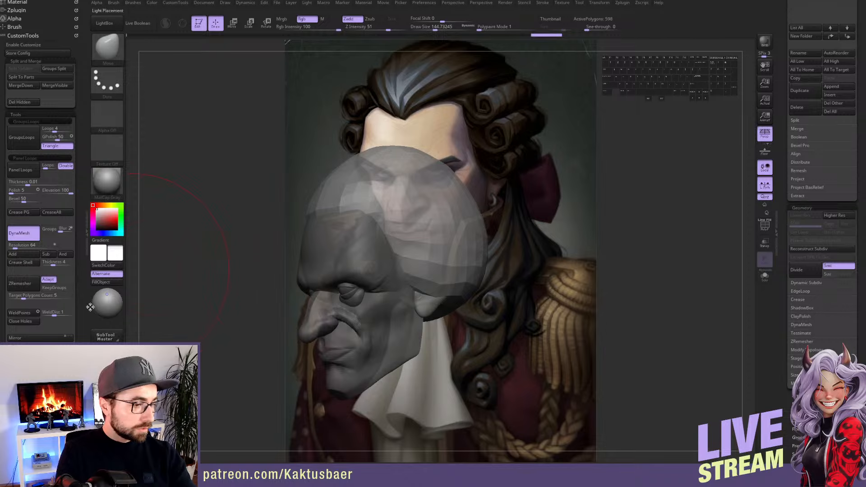
pyautogui.scroll(10, 18, 288)
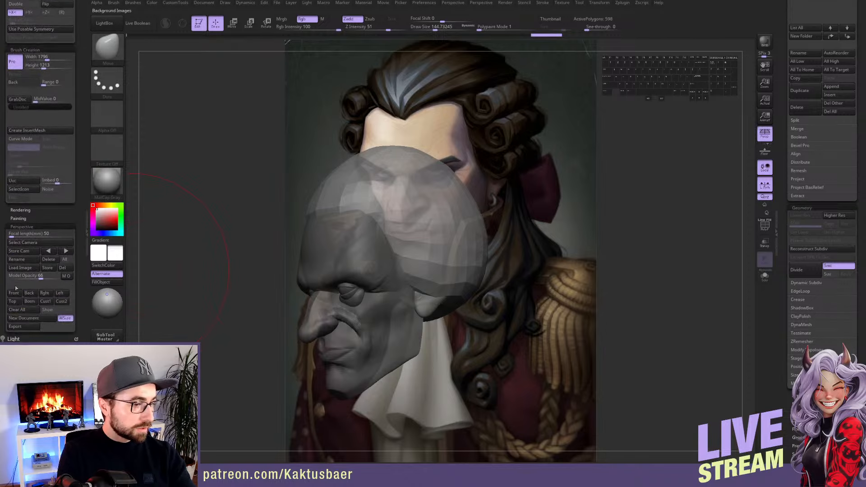
pyautogui.click(14, 292)
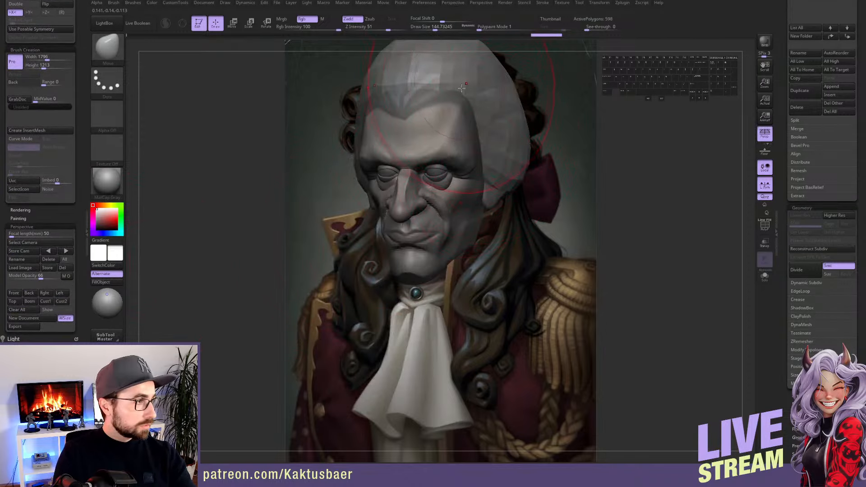
# Refine the crown and rear volume of the hair cap with the Move brush, matching the painted head's silhouette
pyautogui.keyDown('alt'); pyautogui.moveTo(461, 88); pyautogui.dragTo(466, 178, button='right'); pyautogui.keyUp('alt')
pyautogui.moveTo(442, 106)
pyautogui.keyDown('alt'); pyautogui.mouseDown()
pyautogui.moveTo(440, 127)
pyautogui.moveTo(499, 152)
pyautogui.mouseUp(); pyautogui.keyUp('alt')
pyautogui.moveTo(559, 149)
pyautogui.mouseDown(button='right')
pyautogui.moveTo(525, 153)
pyautogui.moveTo(523, 165)
pyautogui.mouseUp(button='right')
pyautogui.keyDown('alt'); pyautogui.moveTo(486, 146); pyautogui.dragTo(438, 157); pyautogui.keyUp('alt')
pyautogui.moveTo(442, 163)
pyautogui.mouseDown(button='right')
pyautogui.moveTo(431, 189)
pyautogui.moveTo(422, 184)
pyautogui.mouseUp(button='right')
pyautogui.keyDown('shift'); pyautogui.moveTo(511, 170); pyautogui.dragTo(522, 204); pyautogui.keyUp('shift')
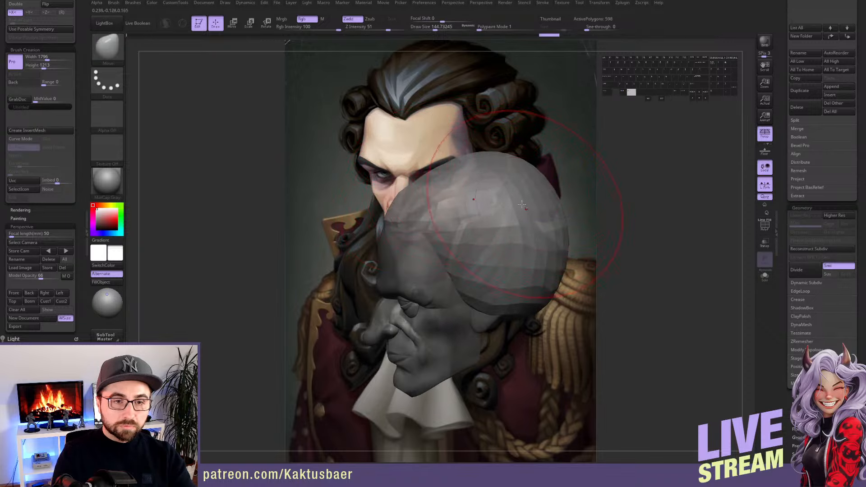
pyautogui.click(17, 294)
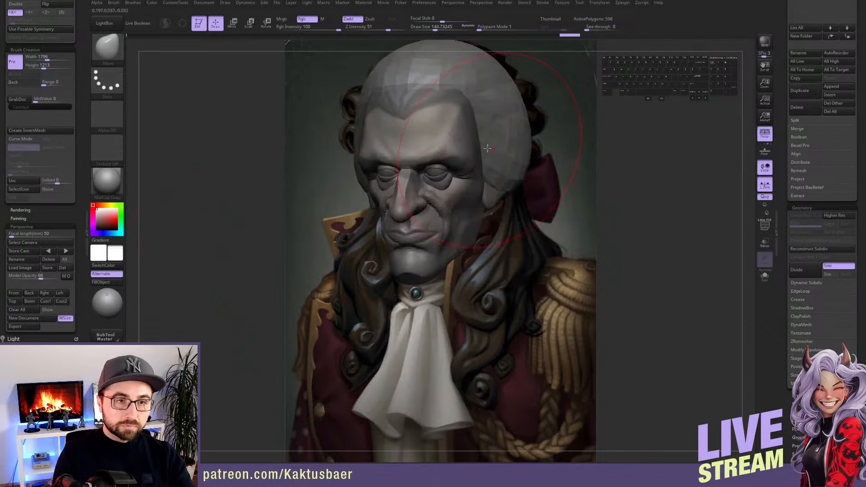
# Reduce the Move brush to about 59 and push the cap's front edge into the painted widow's-peak hairline
pyautogui.press('s')
pyautogui.moveTo(471, 94); pyautogui.dragTo(459, 94)
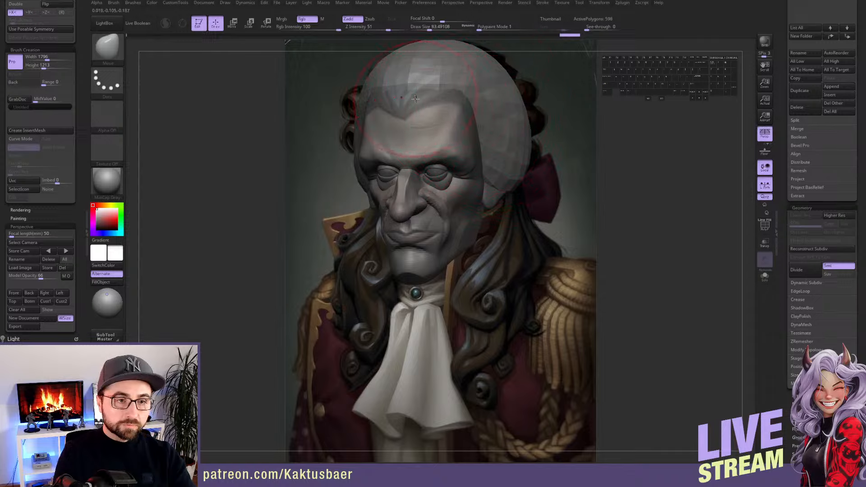
pyautogui.moveTo(404, 96)
pyautogui.keyDown('alt'); pyautogui.mouseDown()
pyautogui.moveTo(407, 123)
pyautogui.moveTo(417, 102)
pyautogui.moveTo(461, 95)
pyautogui.moveTo(479, 123)
pyautogui.mouseUp(); pyautogui.keyUp('alt')
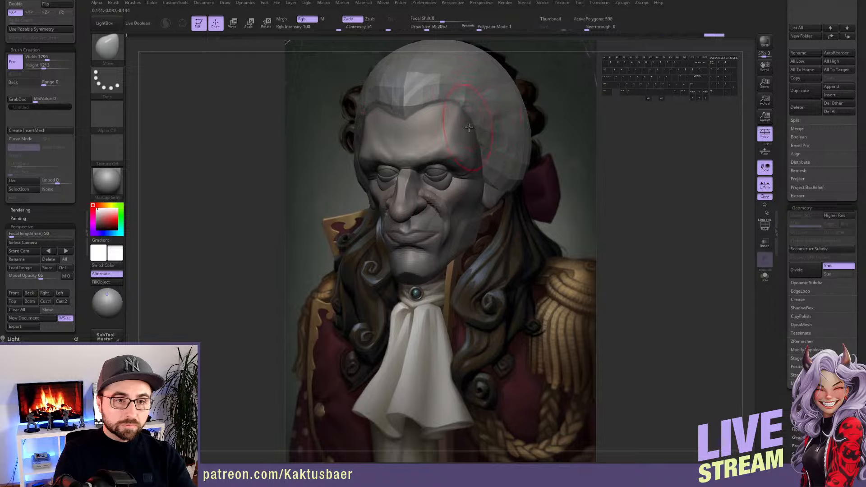
pyautogui.moveTo(463, 127); pyautogui.dragTo(397, 129, button='right')
pyautogui.moveTo(481, 124); pyautogui.dragTo(472, 121)
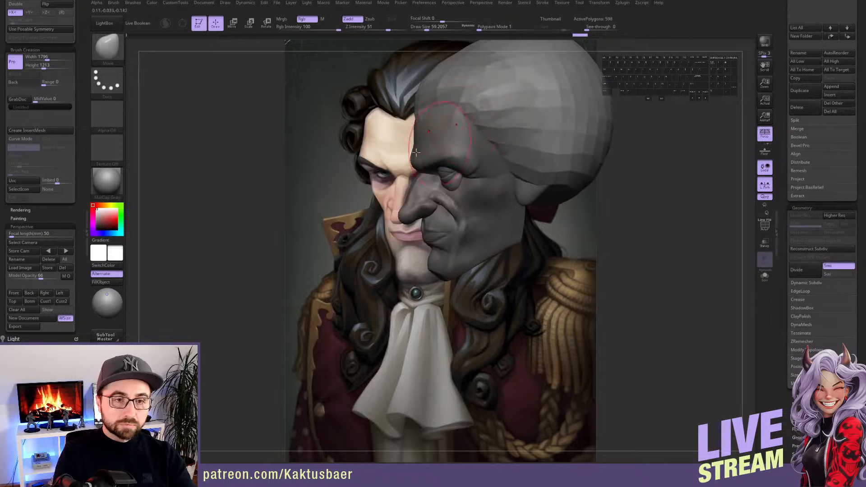
pyautogui.click(14, 293)
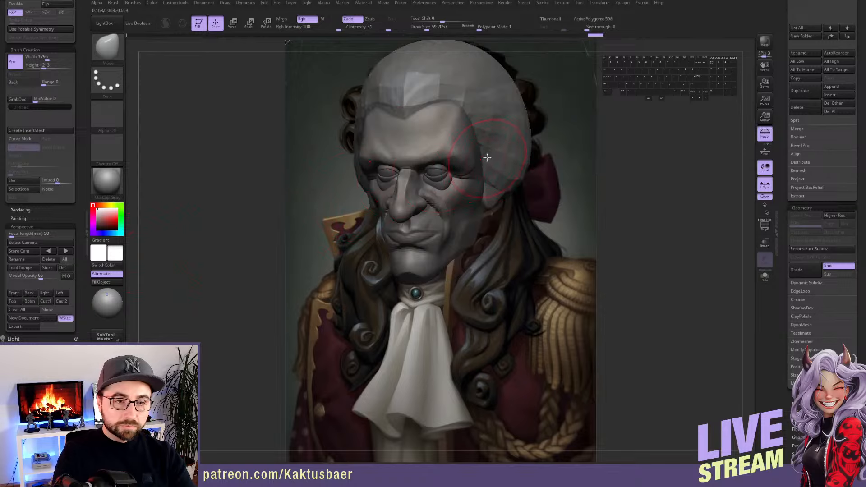
# Adjust the hair cap's edge at the temple and around the ear with the Move brush
pyautogui.moveTo(487, 158); pyautogui.dragTo(444, 158, button='right')
pyautogui.moveTo(469, 149); pyautogui.dragTo(476, 155)
pyautogui.moveTo(513, 187); pyautogui.dragTo(519, 180)
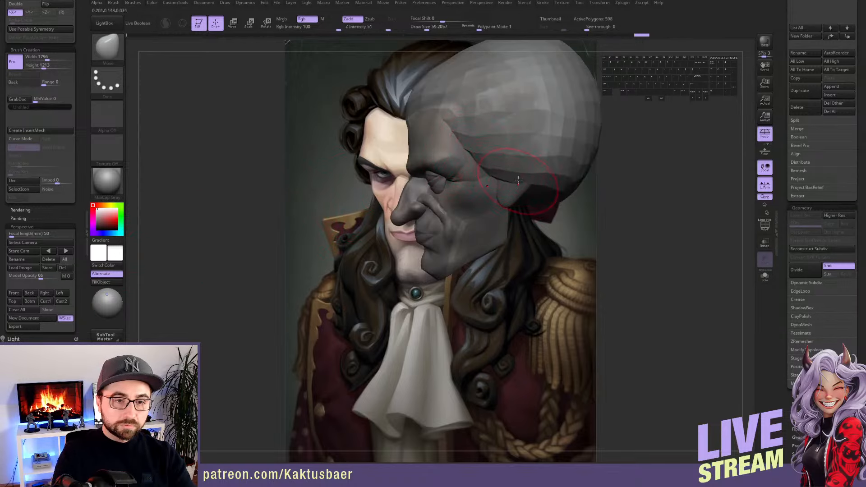
pyautogui.moveTo(492, 147)
pyautogui.mouseDown(button='right')
pyautogui.moveTo(527, 149)
pyautogui.moveTo(498, 182)
pyautogui.mouseUp(button='right')
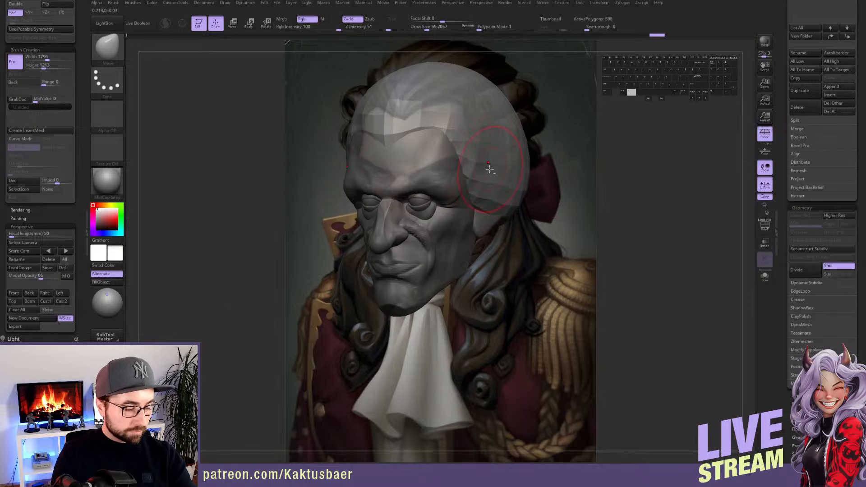
# Insert a mirrored cylinder on the side of the hair cap above the ear using the primitives insert brush
pyautogui.press('b')
pyautogui.click(422, 182)
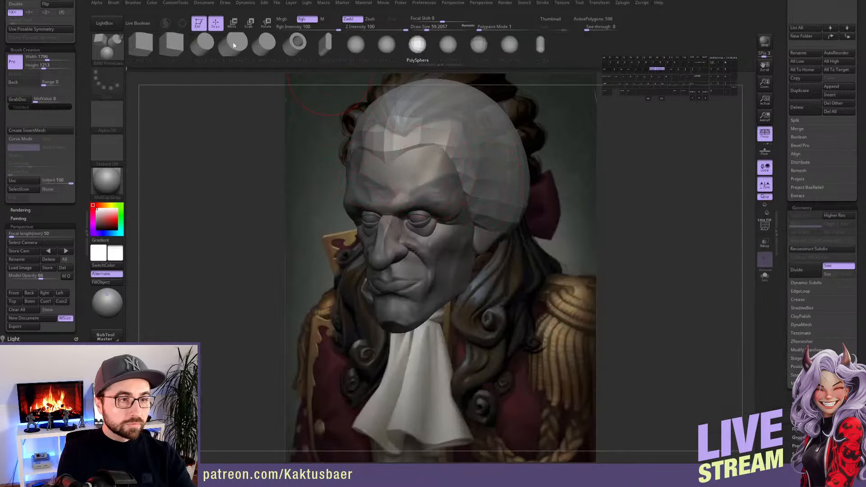
pyautogui.click(208, 45)
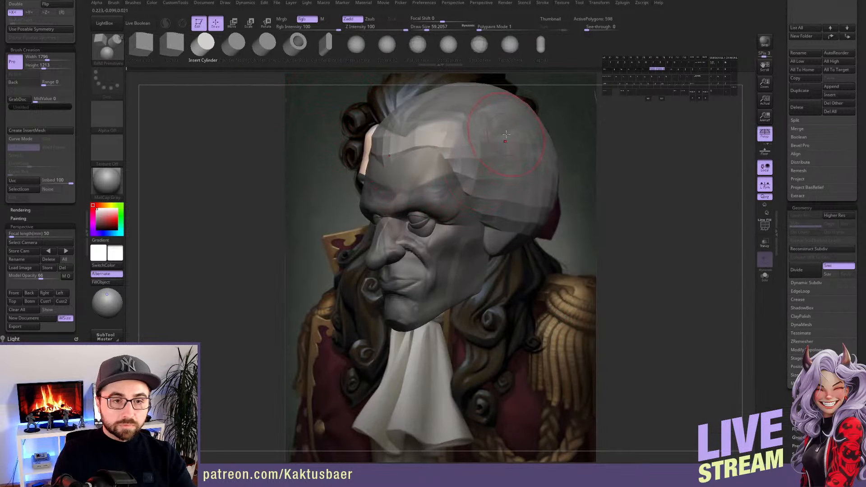
pyautogui.moveTo(510, 169); pyautogui.dragTo(467, 178, button='right')
pyautogui.press('r')
pyautogui.moveTo(512, 205); pyautogui.dragTo(503, 188)
# Scale the inserted cylinder along its axis so it extends further toward the front of the head
pyautogui.press('e')
pyautogui.moveTo(504, 187); pyautogui.dragTo(486, 185, button='right')
pyautogui.click(516, 186)
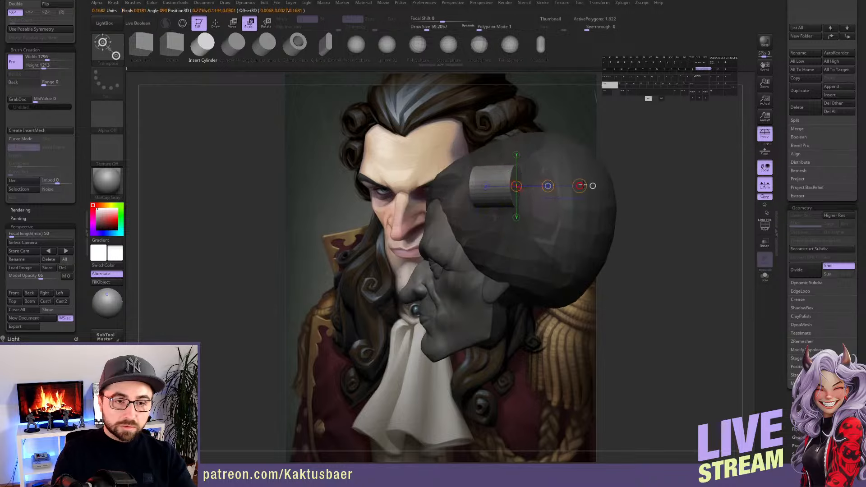
pyautogui.keyDown('shift'); pyautogui.moveTo(580, 185); pyautogui.dragTo(638, 184); pyautogui.keyUp('shift')
pyautogui.hotkey('ctrl', 'z')
pyautogui.press('w')
pyautogui.press('q')
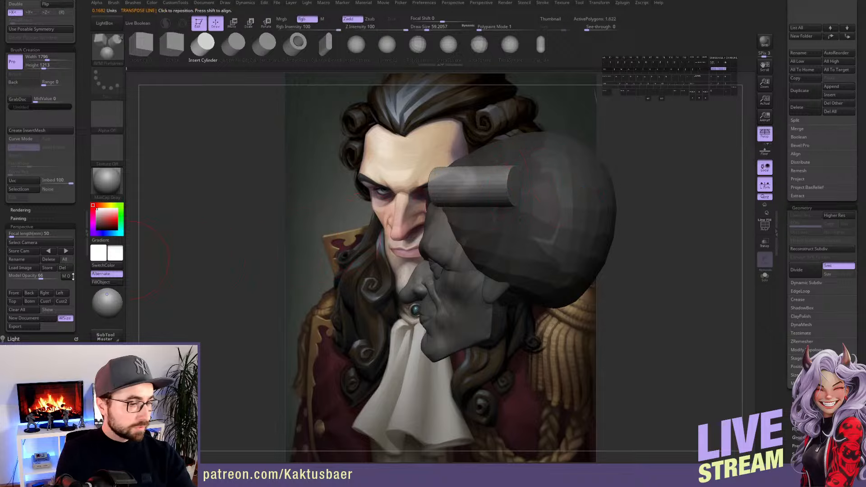
# Rotate the cylinder to match the tilt of the uppermost painted wig curl
pyautogui.click(15, 293)
pyautogui.press('r')
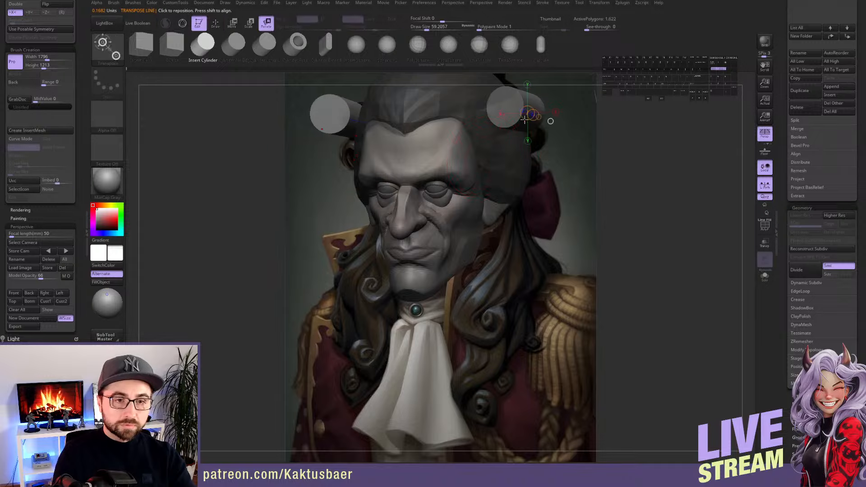
pyautogui.moveTo(498, 125); pyautogui.dragTo(518, 141)
pyautogui.press('w')
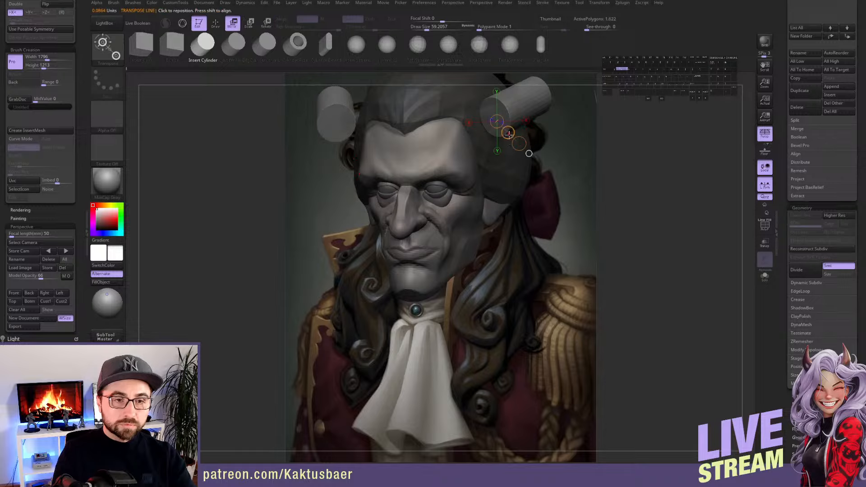
# Scale the cylinder down and move it against the side of the cap to fit the painted curl
pyautogui.keyDown('shift'); pyautogui.moveTo(344, 117); pyautogui.dragTo(382, 118); pyautogui.keyUp('shift')
pyautogui.press('e')
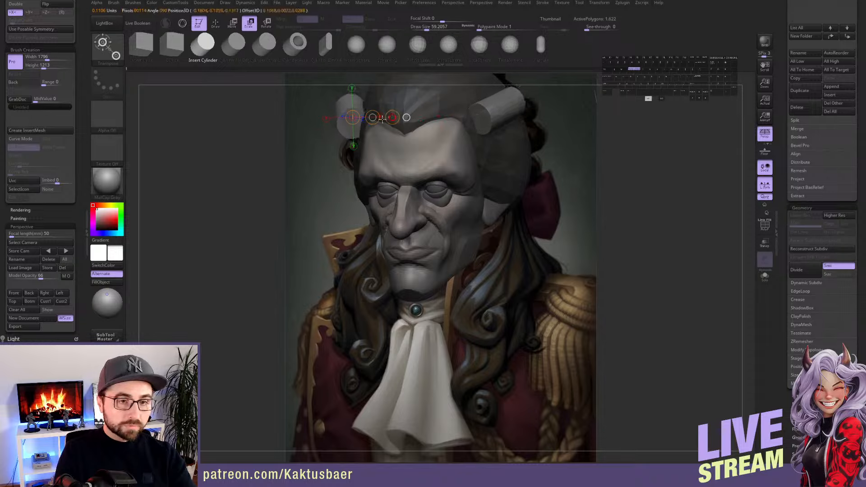
pyautogui.moveTo(494, 104)
pyautogui.mouseDown()
pyautogui.moveTo(513, 151)
pyautogui.moveTo(500, 136)
pyautogui.mouseUp()
pyautogui.press('w')
pyautogui.press('q')
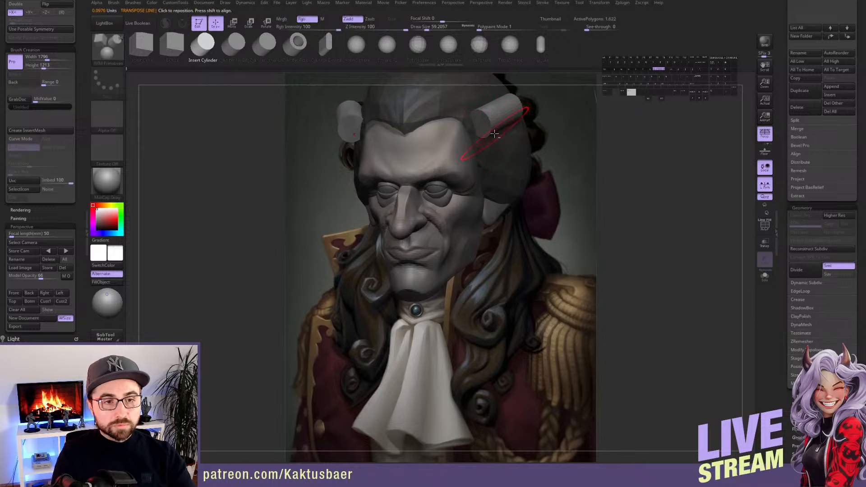
# Lengthen the curl cylinder toward the back of the head and check its fit against the reference
pyautogui.moveTo(499, 127)
pyautogui.keyDown('alt'); pyautogui.mouseDown(button='right')
pyautogui.moveTo(482, 150)
pyautogui.moveTo(444, 158)
pyautogui.moveTo(502, 186)
pyautogui.moveTo(489, 184)
pyautogui.mouseUp(button='right'); pyautogui.keyUp('alt')
pyautogui.press('r')
pyautogui.moveTo(440, 171); pyautogui.dragTo(374, 194)
pyautogui.press('w')
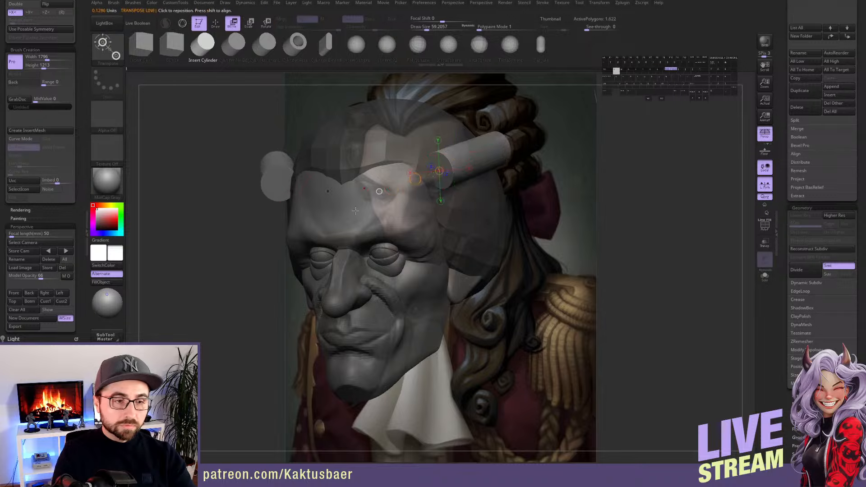
pyautogui.press('q')
pyautogui.click(15, 293)
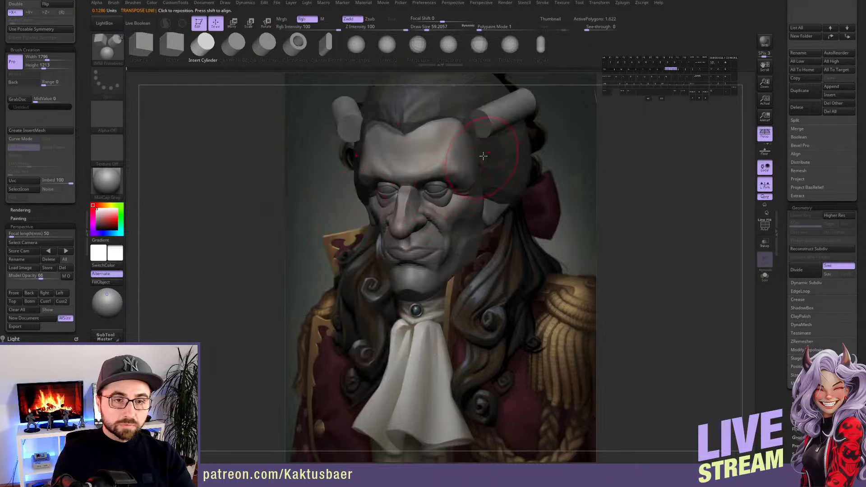
# Duplicate the curl cylinder twice, placing the copies below it to form a stack of three side curls
pyautogui.press('r')
pyautogui.keyDown('shift'); pyautogui.moveTo(481, 128); pyautogui.dragTo(495, 162); pyautogui.keyUp('shift')
pyautogui.hotkey('ctrl', 'z')
pyautogui.press('w')
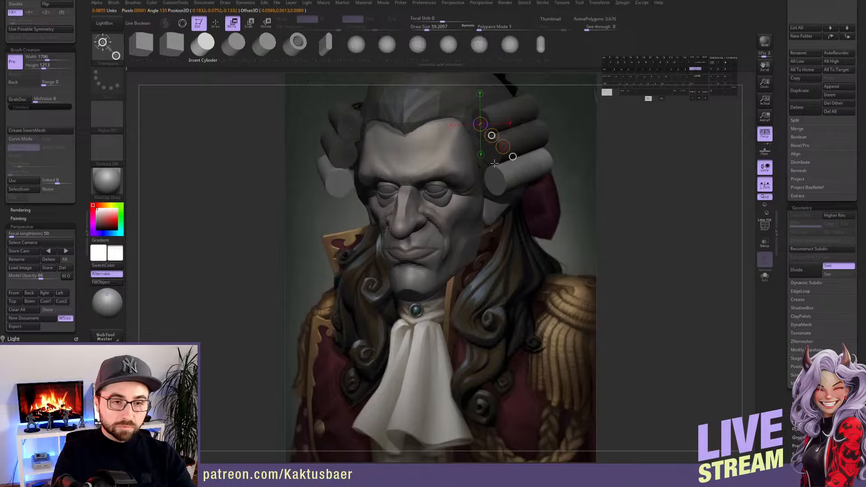
pyautogui.press('q')
# Move the lowest curl cylinder backward along the side of the head
pyautogui.moveTo(564, 183); pyautogui.dragTo(460, 193, button='right')
pyautogui.press('w')
pyautogui.press('y')
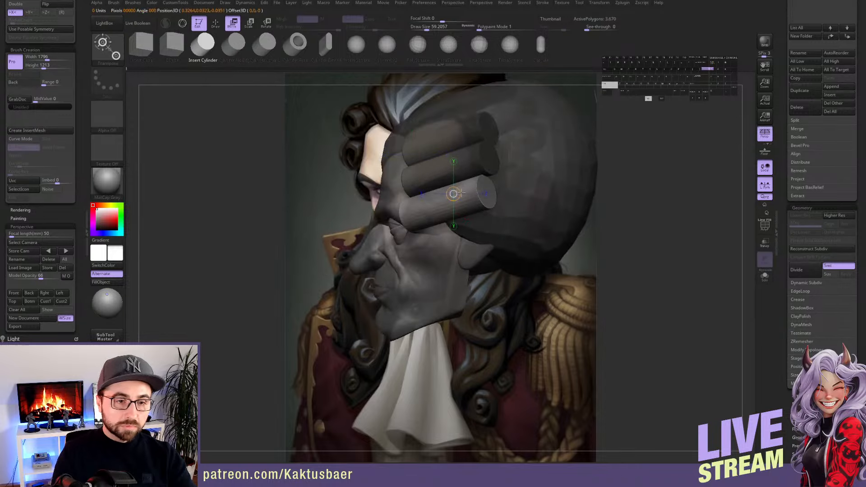
pyautogui.moveTo(462, 193); pyautogui.dragTo(491, 190)
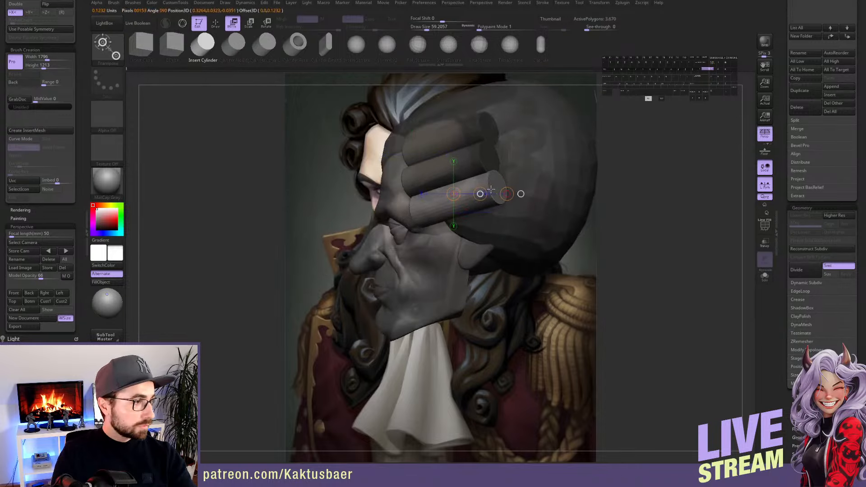
pyautogui.moveTo(490, 190)
pyautogui.mouseDown(button='right')
pyautogui.moveTo(512, 193)
pyautogui.moveTo(462, 213)
pyautogui.moveTo(434, 237)
pyautogui.moveTo(456, 229)
pyautogui.moveTo(430, 228)
pyautogui.mouseUp(button='right')
pyautogui.press('q')
pyautogui.press('e')
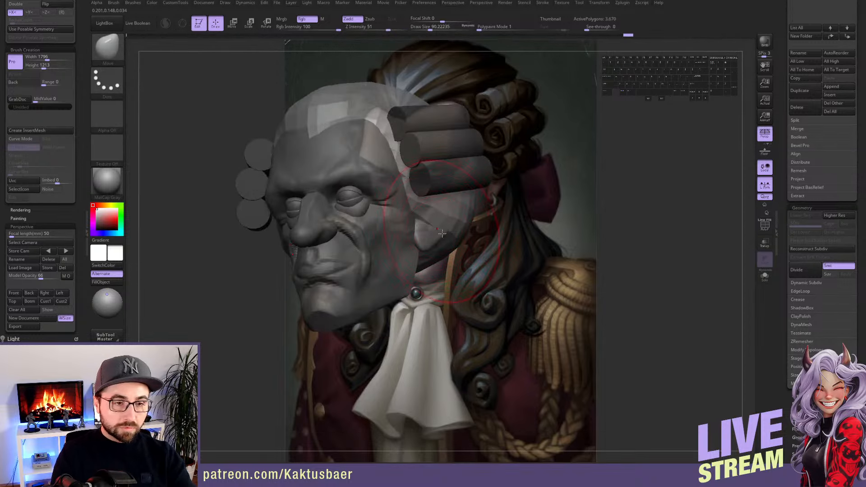
# Nudge the lower edge of the hair cap near the ear with the Move brush
pyautogui.moveTo(434, 216); pyautogui.dragTo(431, 217)
pyautogui.moveTo(432, 213)
pyautogui.mouseDown(button='right')
pyautogui.moveTo(422, 220)
pyautogui.moveTo(374, 203)
pyautogui.moveTo(424, 211)
pyautogui.mouseUp(button='right')
pyautogui.keyDown('alt'); pyautogui.moveTo(424, 211); pyautogui.dragTo(424, 220, button='right'); pyautogui.keyUp('alt')
# Isolate the curl cylinders and split them from the hair cap into their own subtool
pyautogui.keyDown('ctrl'); pyautogui.keyDown('shift'); pyautogui.click(368, 111); pyautogui.keyUp('shift'); pyautogui.keyUp('ctrl')
pyautogui.keyDown('ctrl'); pyautogui.keyDown('shift'); pyautogui.click(366, 111); pyautogui.keyUp('shift'); pyautogui.keyUp('ctrl')
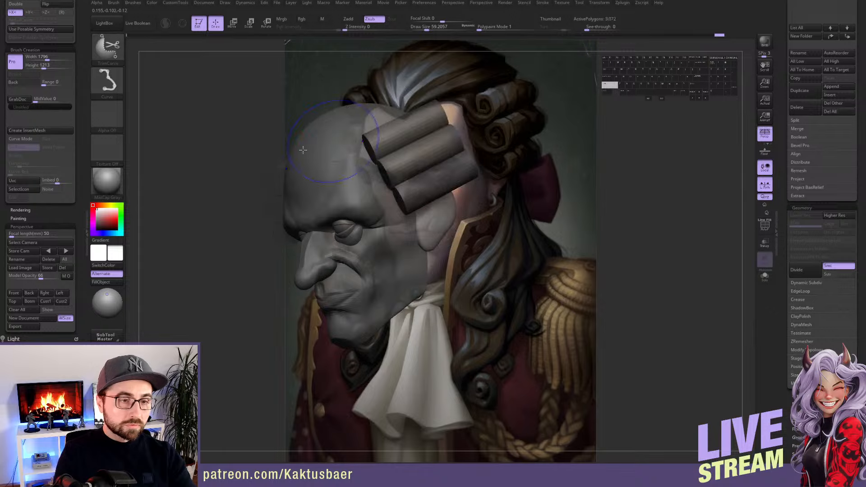
pyautogui.moveTo(88, 90); pyautogui.dragTo(94, 278)
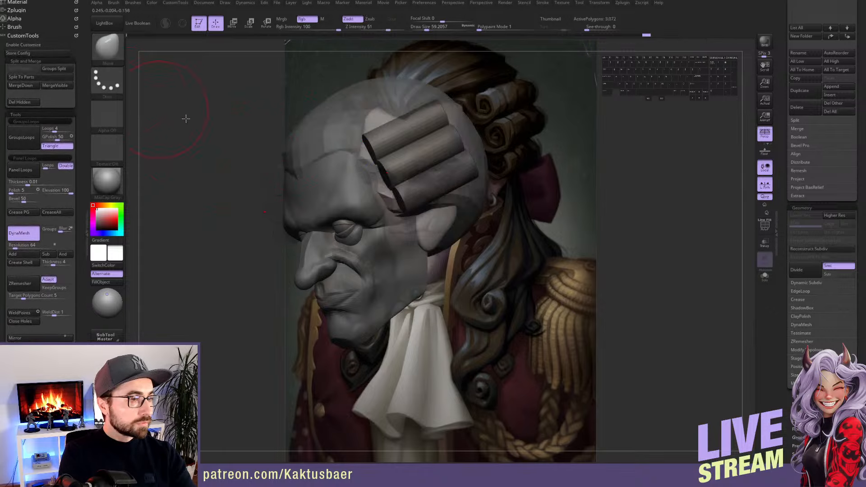
pyautogui.moveTo(186, 119); pyautogui.dragTo(447, 222)
# Select the face subtool, build up the area between nose and mouth with ClayBuildup, and smooth it
pyautogui.keyDown('alt'); pyautogui.click(441, 244); pyautogui.keyUp('alt')
pyautogui.press('b')
pyautogui.press('c')
pyautogui.press('b')
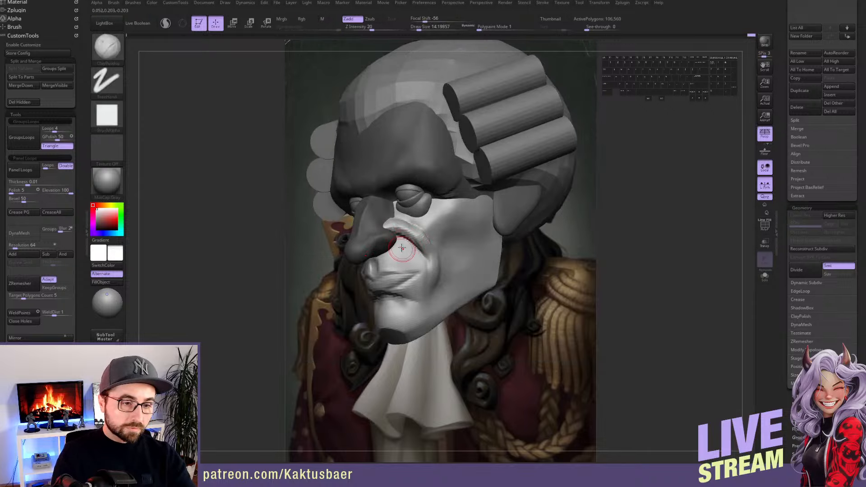
pyautogui.moveTo(407, 255); pyautogui.dragTo(408, 258)
pyautogui.moveTo(408, 258)
pyautogui.mouseDown(button='right')
pyautogui.moveTo(379, 262)
pyautogui.moveTo(399, 234)
pyautogui.mouseUp(button='right')
pyautogui.keyDown('shift'); pyautogui.moveTo(398, 229); pyautogui.dragTo(422, 265); pyautogui.keyUp('shift')
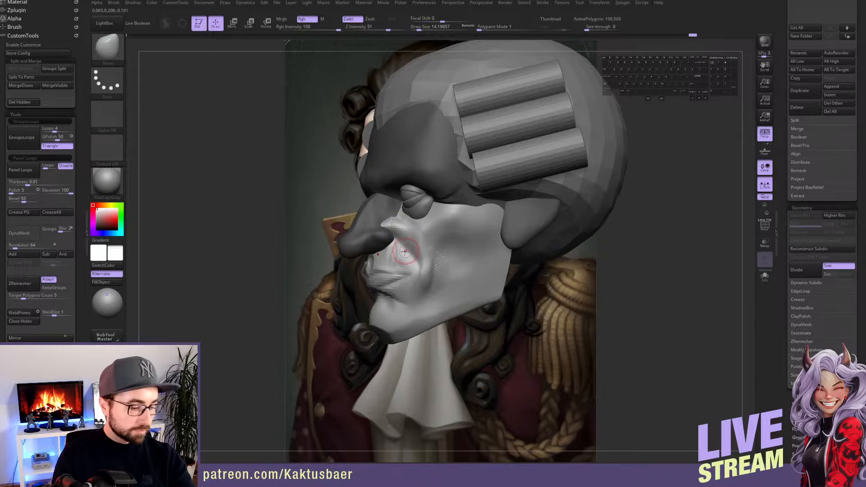
# Add more clay above the mouth corner and smooth the transition into the nasolabial fold
pyautogui.moveTo(405, 250); pyautogui.dragTo(395, 242, button='right')
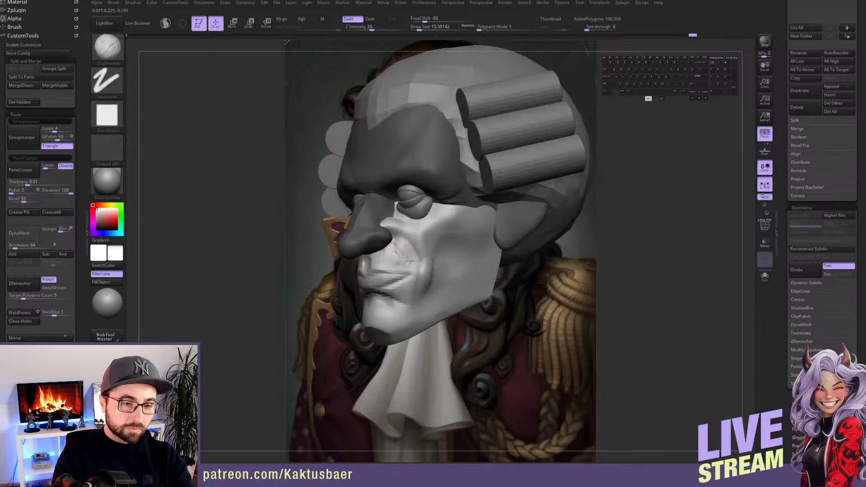
pyautogui.moveTo(401, 261); pyautogui.dragTo(404, 257)
pyautogui.keyDown('ctrl'); pyautogui.moveTo(407, 254); pyautogui.dragTo(404, 261, button='right'); pyautogui.keyUp('ctrl')
pyautogui.moveTo(407, 272)
pyautogui.keyDown('shift'); pyautogui.mouseDown()
pyautogui.moveTo(390, 258)
pyautogui.moveTo(397, 248)
pyautogui.mouseUp(); pyautogui.keyUp('shift')
pyautogui.keyDown('ctrl'); pyautogui.moveTo(410, 249); pyautogui.dragTo(411, 236, button='right'); pyautogui.keyUp('ctrl')
pyautogui.moveTo(410, 236)
pyautogui.mouseDown(button='right')
pyautogui.moveTo(425, 230)
pyautogui.moveTo(409, 230)
pyautogui.mouseUp(button='right')
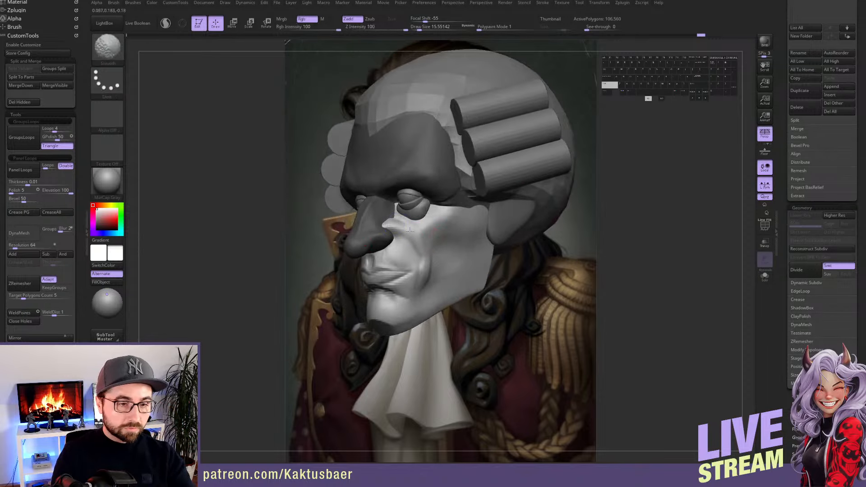
pyautogui.keyDown('shift'); pyautogui.moveTo(433, 275); pyautogui.dragTo(429, 278); pyautogui.keyUp('shift')
# Adjust the cheek surface beside the mouth along its normals with the Move brush and smooth the hollow
pyautogui.moveTo(415, 271); pyautogui.dragTo(432, 271, button='right')
pyautogui.press(']')
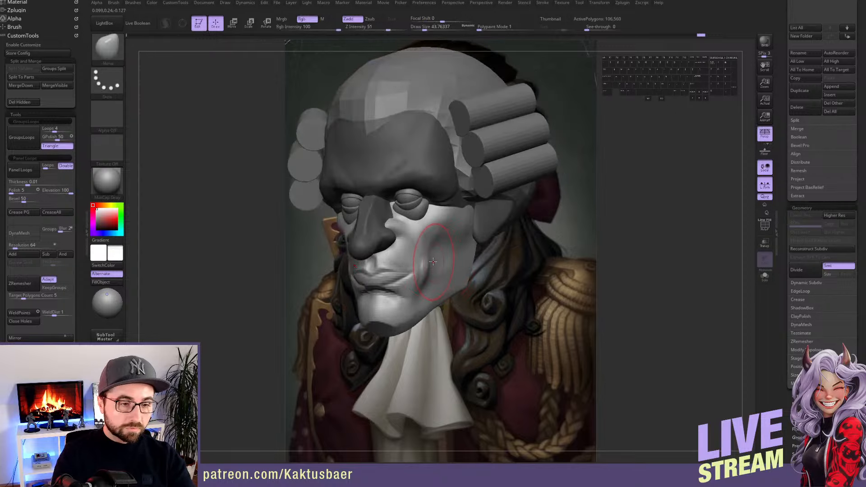
pyautogui.keyDown('alt'); pyautogui.moveTo(435, 263); pyautogui.dragTo(443, 263); pyautogui.keyUp('alt')
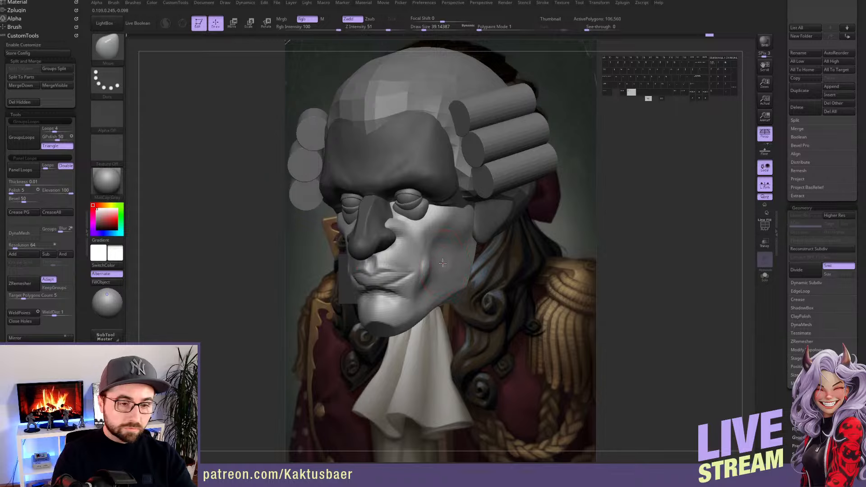
pyautogui.press('shift')
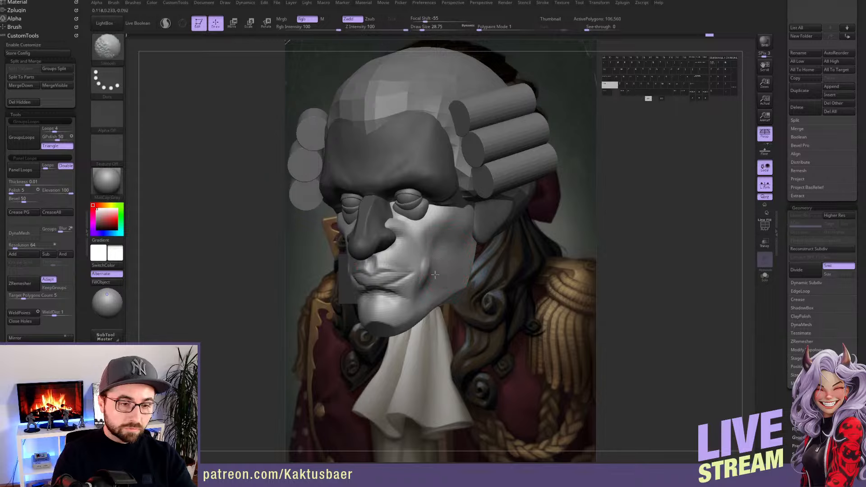
pyautogui.keyDown('shift'); pyautogui.moveTo(433, 266); pyautogui.dragTo(427, 275); pyautogui.keyUp('shift')
# Reshape the cheek hollow and lower cheek with the Move brush, varying its size for small and broad adjustments
pyautogui.moveTo(425, 280)
pyautogui.mouseDown(button='right')
pyautogui.moveTo(453, 276)
pyautogui.moveTo(441, 272)
pyautogui.mouseUp(button='right')
pyautogui.press('s')
pyautogui.moveTo(441, 272); pyautogui.dragTo(443, 271)
pyautogui.moveTo(439, 270); pyautogui.dragTo(446, 270, button='right')
pyautogui.keyDown('alt'); pyautogui.moveTo(441, 271); pyautogui.dragTo(438, 270); pyautogui.keyUp('alt')
pyautogui.press('s')
pyautogui.moveTo(446, 238); pyautogui.dragTo(445, 233)
pyautogui.press('s')
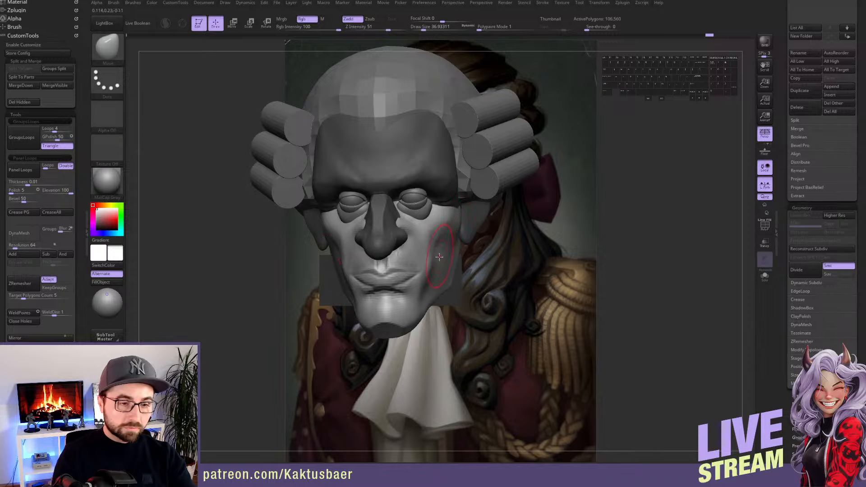
pyautogui.moveTo(439, 257)
pyautogui.mouseDown(button='right')
pyautogui.moveTo(441, 266)
pyautogui.moveTo(429, 273)
pyautogui.moveTo(430, 261)
pyautogui.mouseUp(button='right')
pyautogui.press('s')
pyautogui.moveTo(428, 284); pyautogui.dragTo(459, 255)
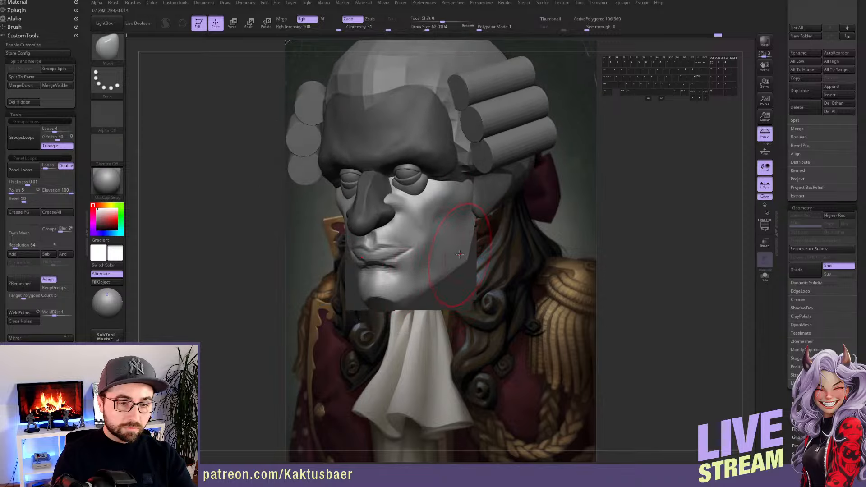
# Refine the side contour between cheek and jaw with the Move brush, comparing it with the painted reference
pyautogui.moveTo(459, 255); pyautogui.dragTo(451, 250, button='right')
pyautogui.press('s')
pyautogui.moveTo(451, 251); pyautogui.dragTo(473, 249)
pyautogui.press('s')
pyautogui.moveTo(469, 251); pyautogui.dragTo(462, 251)
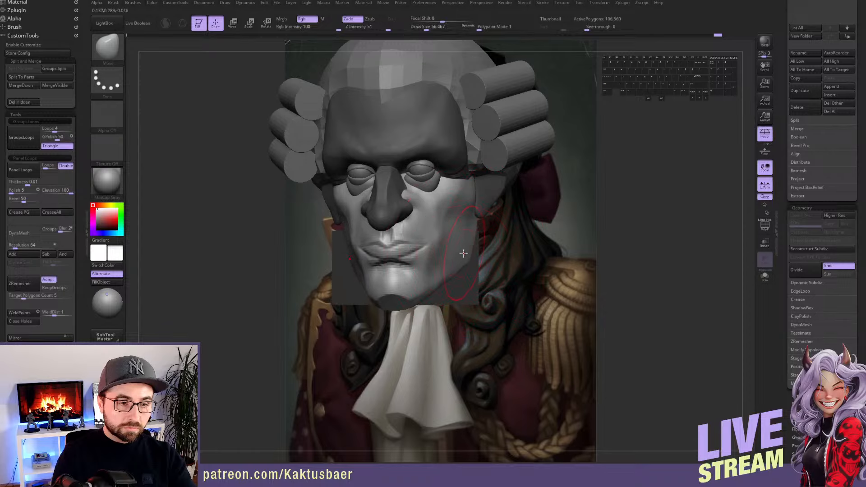
pyautogui.moveTo(462, 251)
pyautogui.mouseDown(button='right')
pyautogui.moveTo(443, 255)
pyautogui.moveTo(451, 247)
pyautogui.mouseUp(button='right')
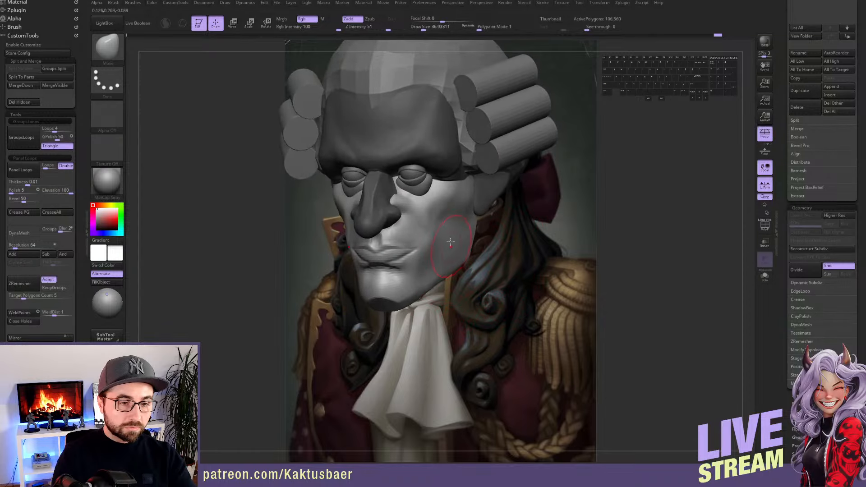
pyautogui.press('s')
pyautogui.moveTo(445, 235); pyautogui.dragTo(441, 234)
# Define the cheekbone planes below the outer eye with the DamStandard brush, inverting it to raise the edge
pyautogui.press('b')
pyautogui.press('d')
pyautogui.press('s')
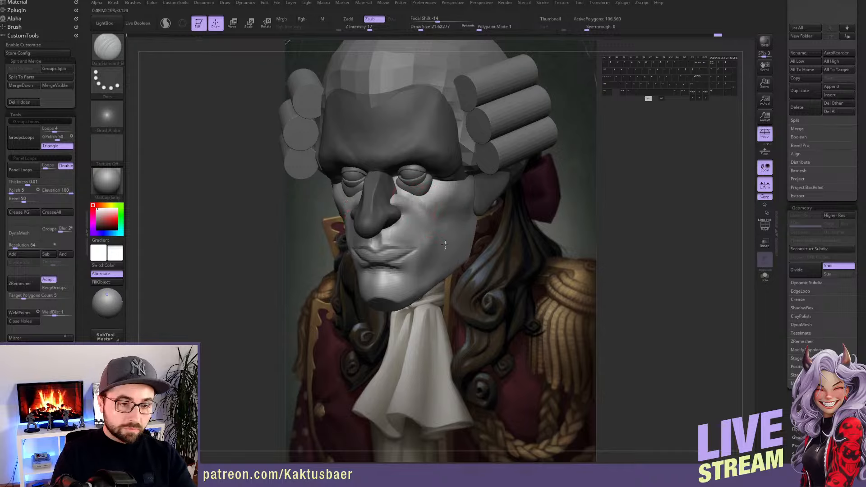
pyautogui.press('s')
pyautogui.moveTo(428, 211); pyautogui.dragTo(431, 211)
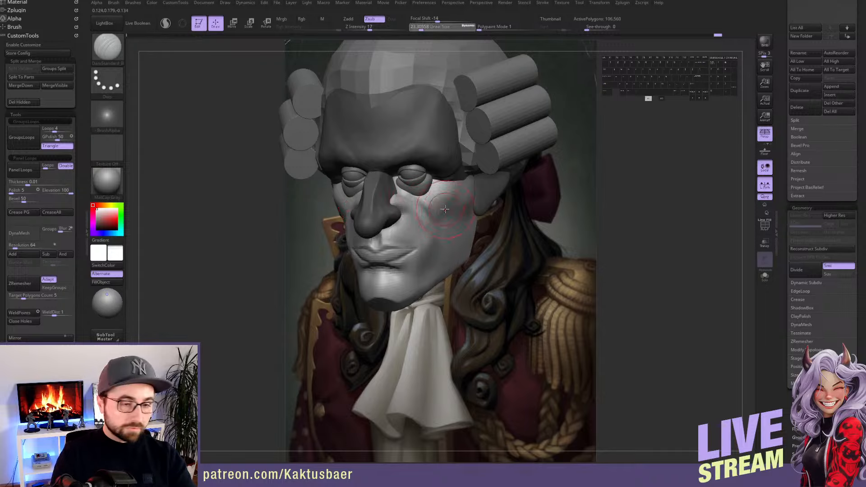
pyautogui.keyDown('alt'); pyautogui.moveTo(454, 183); pyautogui.dragTo(457, 182); pyautogui.keyUp('alt')
pyautogui.press('s')
pyautogui.moveTo(444, 194); pyautogui.dragTo(441, 214)
# Sharpen the nasolabial fold beside the nose and mouth with a smaller DamStandard brush
pyautogui.keyDown('alt'); pyautogui.moveTo(441, 214); pyautogui.dragTo(445, 200, button='right'); pyautogui.keyUp('alt')
pyautogui.press('s')
pyautogui.moveTo(413, 201); pyautogui.dragTo(412, 201)
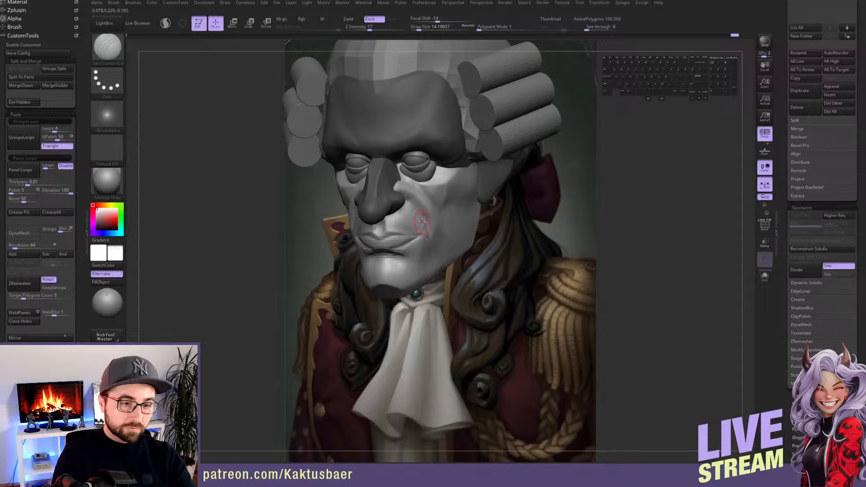
# Work the area below the mouth corner with ClayBuildup and carve its crease with DamStandard
pyautogui.scroll(5, 390, 239)
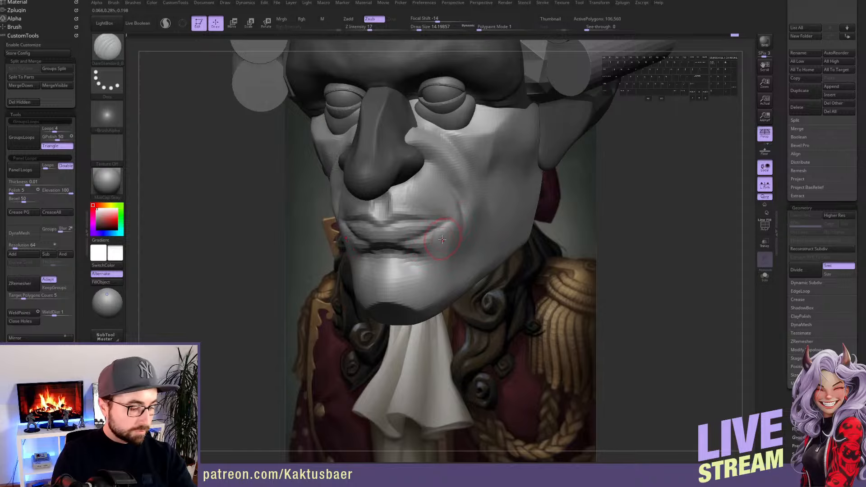
pyautogui.press('2')
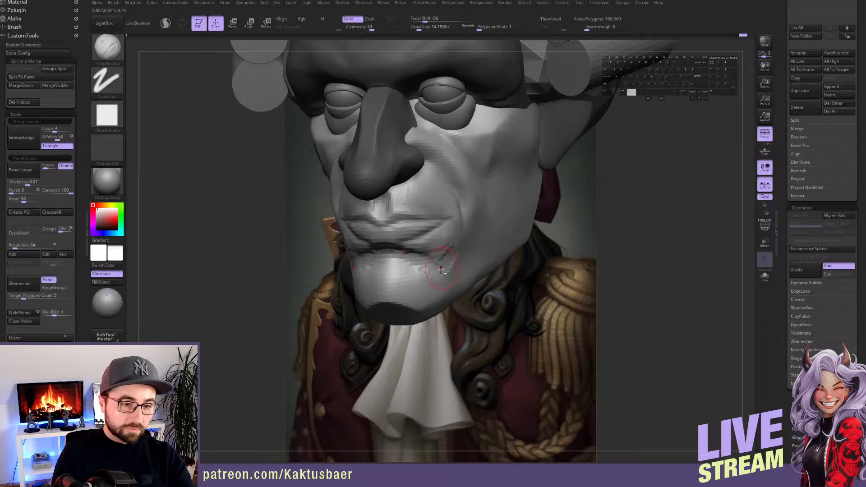
pyautogui.press('1')
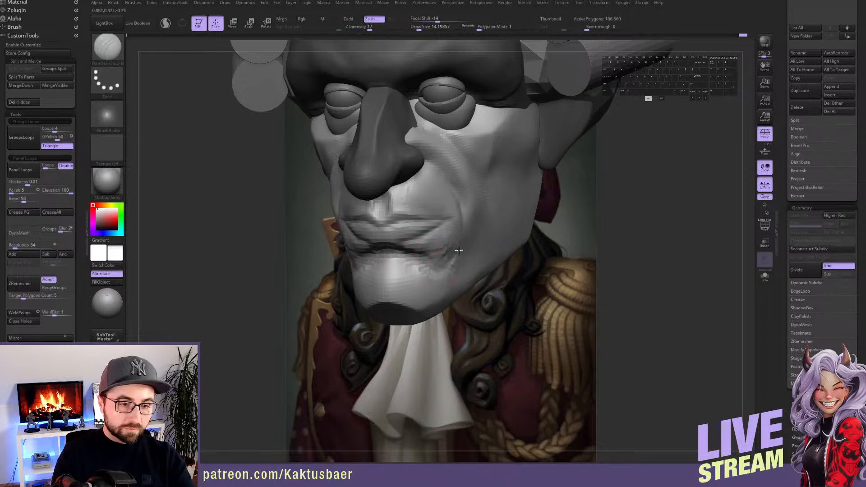
pyautogui.moveTo(446, 260); pyautogui.dragTo(429, 260, button='right')
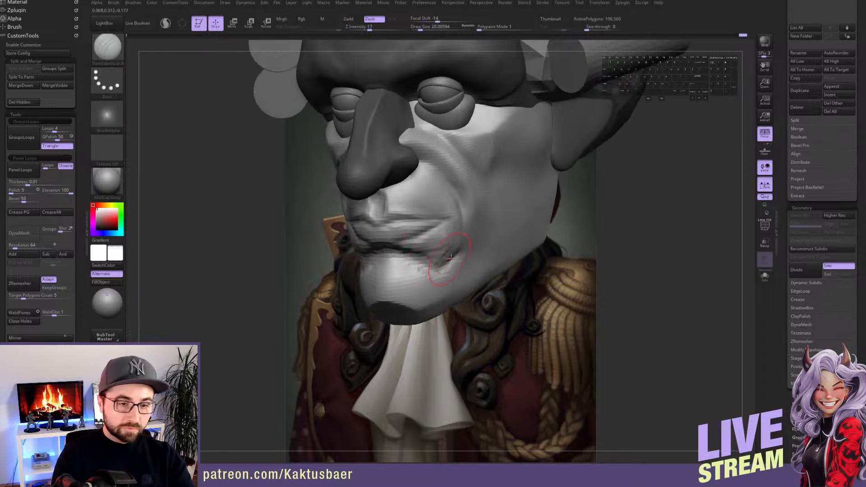
pyautogui.moveTo(441, 263)
pyautogui.mouseDown()
pyautogui.moveTo(468, 246)
pyautogui.moveTo(446, 250)
pyautogui.moveTo(426, 237)
pyautogui.mouseUp()
pyautogui.moveTo(426, 237)
pyautogui.keyDown('alt'); pyautogui.mouseDown(button='right')
pyautogui.moveTo(417, 230)
pyautogui.moveTo(442, 236)
pyautogui.moveTo(429, 261)
pyautogui.moveTo(396, 262)
pyautogui.moveTo(434, 290)
pyautogui.mouseUp(button='right'); pyautogui.keyUp('alt')
# Mask everything except the forehead part and carve a diagonal frown crease above the inner brow with DamStandard
pyautogui.moveTo(454, 212); pyautogui.dragTo(452, 192, button='right')
pyautogui.press('w')
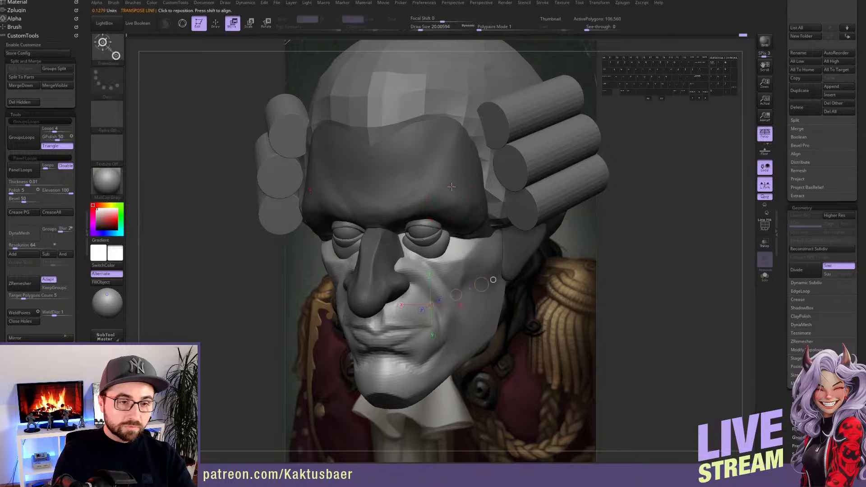
pyautogui.keyDown('ctrl'); pyautogui.click(452, 185); pyautogui.keyUp('ctrl')
pyautogui.press('q')
pyautogui.press('2')
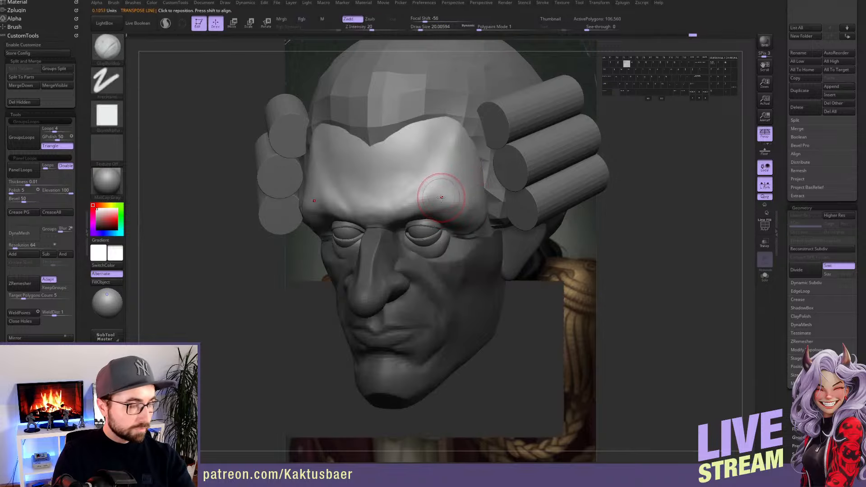
pyautogui.press('3')
pyautogui.keyDown('alt'); pyautogui.moveTo(439, 194); pyautogui.dragTo(441, 203, button='right'); pyautogui.keyUp('alt')
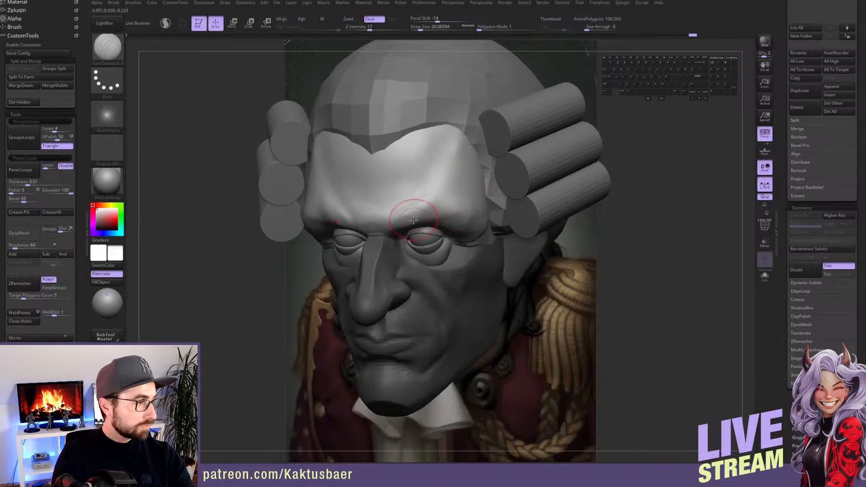
pyautogui.moveTo(395, 219); pyautogui.dragTo(429, 184)
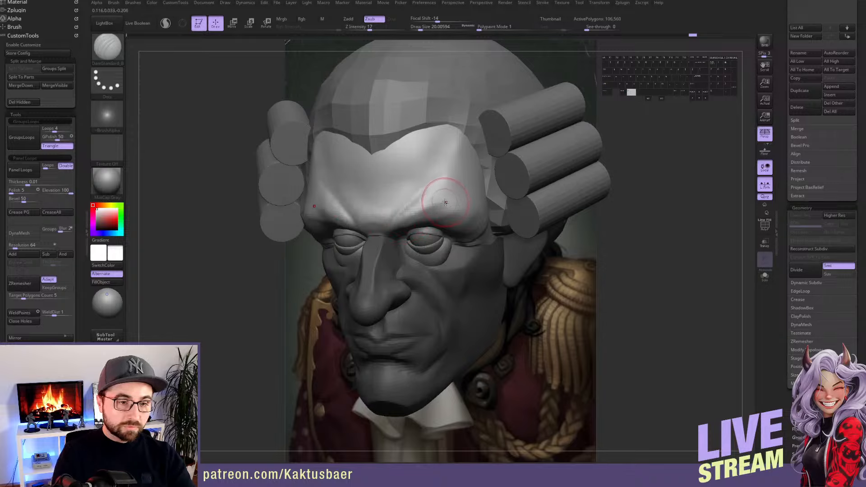
# Raise a sharp temple ridge from the hairline to the outer brow with inverted DamStandard strokes
pyautogui.moveTo(427, 199); pyautogui.dragTo(429, 216, button='right')
pyautogui.keyDown('alt'); pyautogui.moveTo(461, 148); pyautogui.dragTo(454, 199); pyautogui.keyUp('alt')
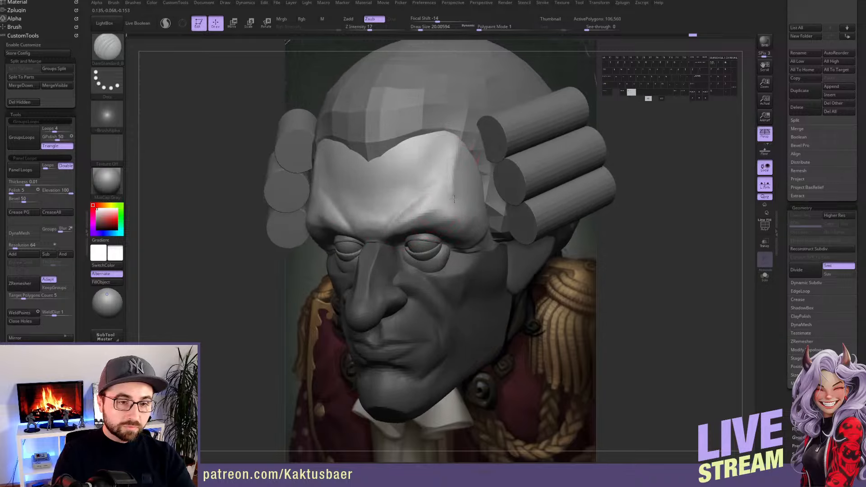
pyautogui.hotkey('ctrl', 'z')
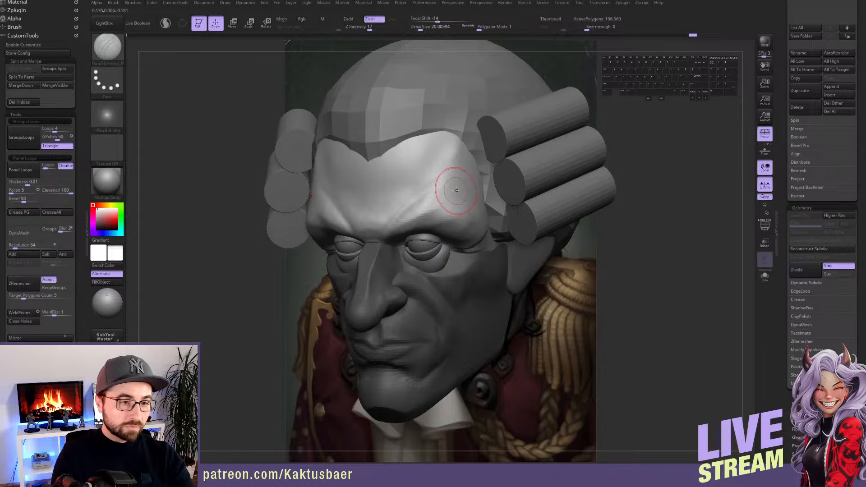
pyautogui.press('s')
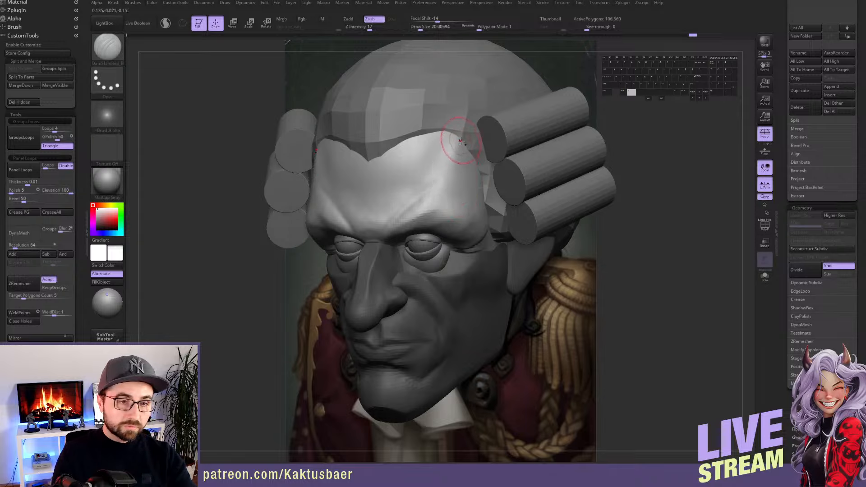
pyautogui.keyDown('alt'); pyautogui.moveTo(461, 141); pyautogui.dragTo(445, 191); pyautogui.keyUp('alt')
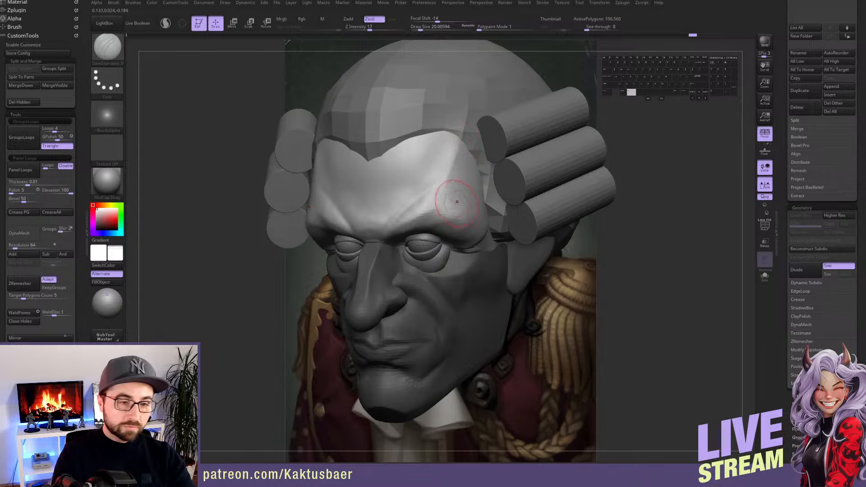
pyautogui.moveTo(459, 219); pyautogui.dragTo(487, 226, button='right')
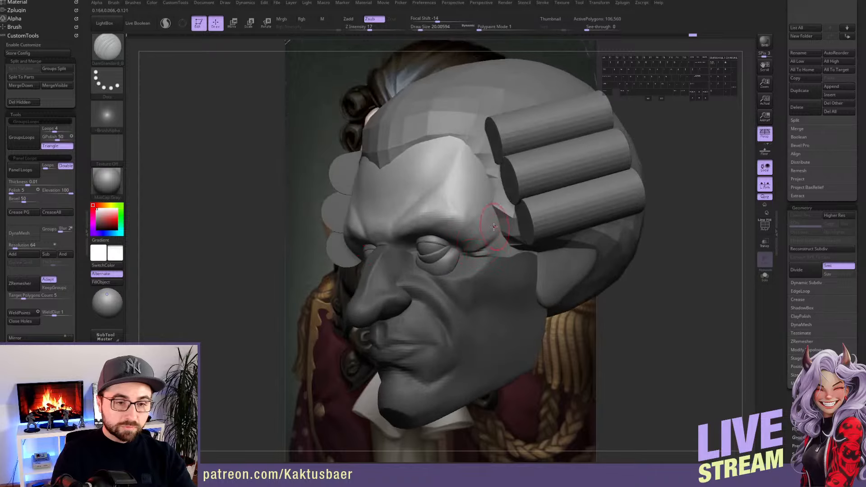
# Isolate the skull part of the head and align it with the reference using the stored Front camera
pyautogui.scroll(-5, 41, 180)
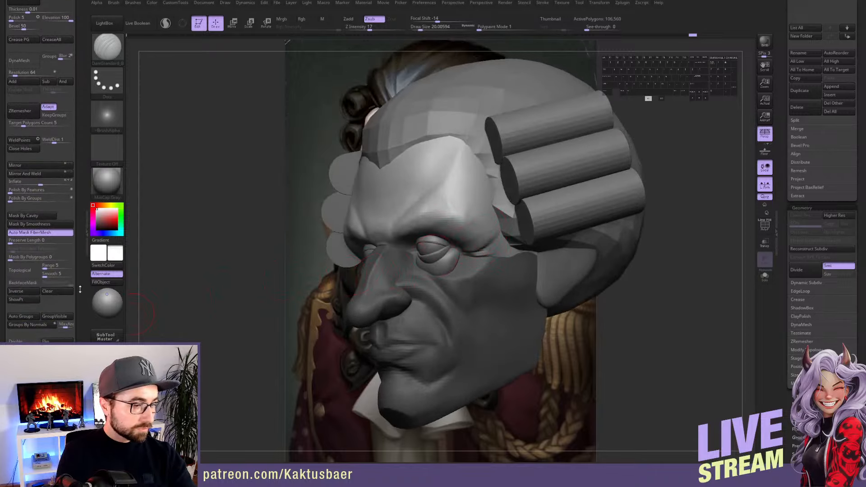
pyautogui.scroll(-6, 40, 180)
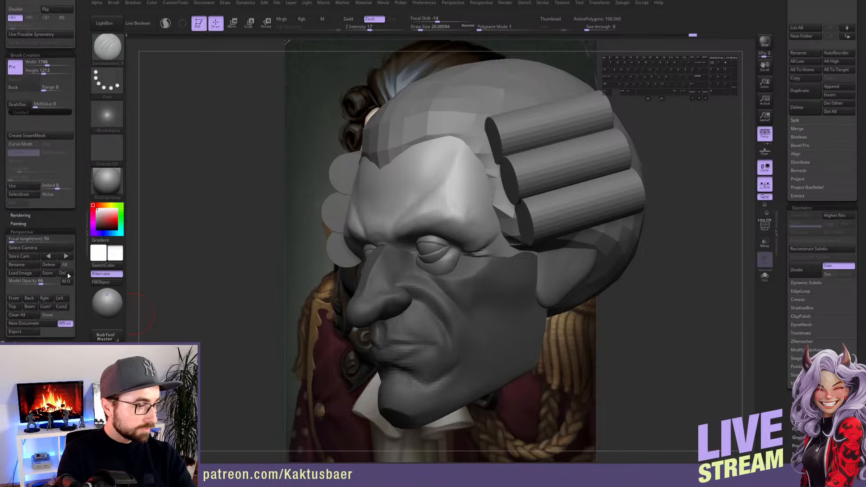
pyautogui.click(13, 300)
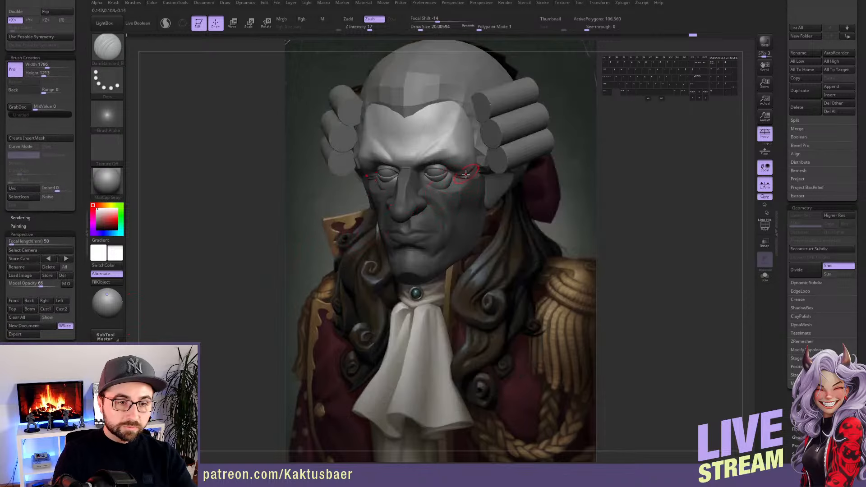
pyautogui.hotkey('shift', 'q')
pyautogui.hotkey('alt', 'q')
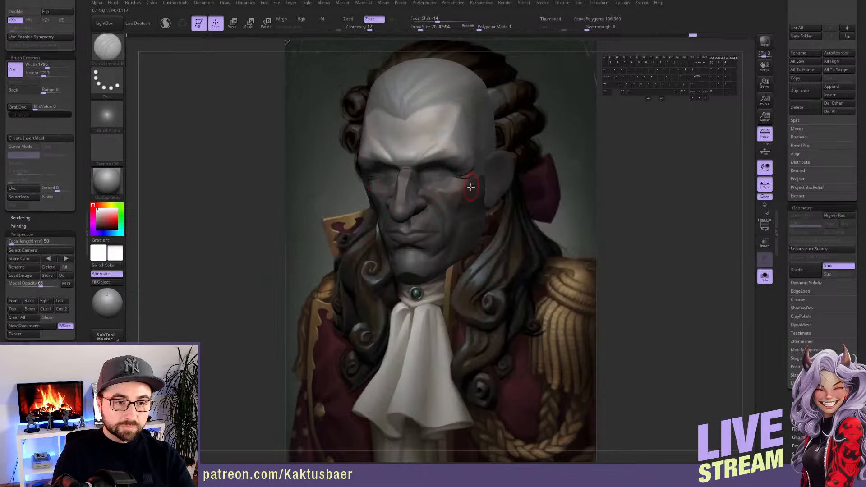
pyautogui.keyDown('alt'); pyautogui.click(482, 188); pyautogui.keyUp('alt')
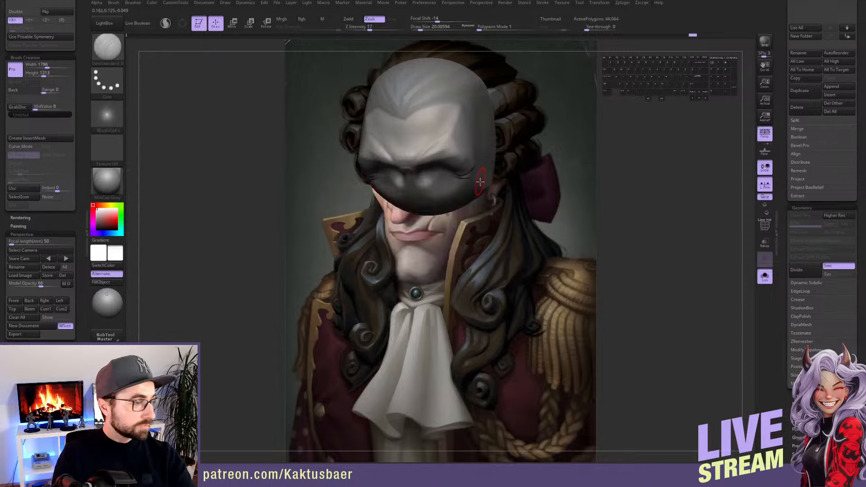
pyautogui.keyDown('alt'); pyautogui.moveTo(478, 184); pyautogui.dragTo(417, 200, button='right'); pyautogui.keyUp('alt')
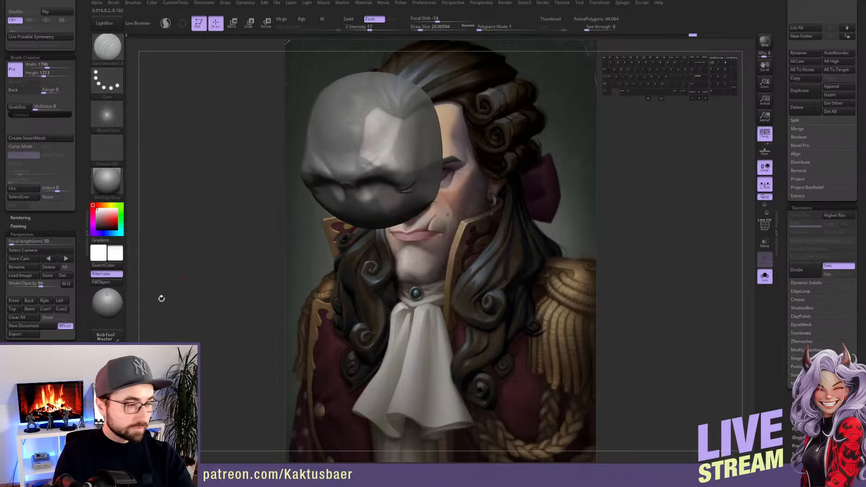
pyautogui.click(17, 301)
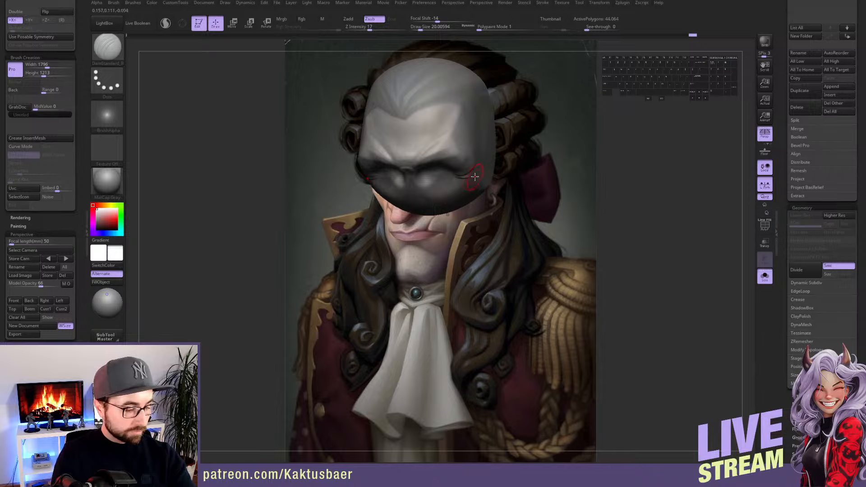
# Adjust the outer brow and eye-socket corner with the Move brush and define its crease with DamStandard, aligning with the Front camera
pyautogui.press('2')
pyautogui.moveTo(491, 176); pyautogui.dragTo(470, 172, button='right')
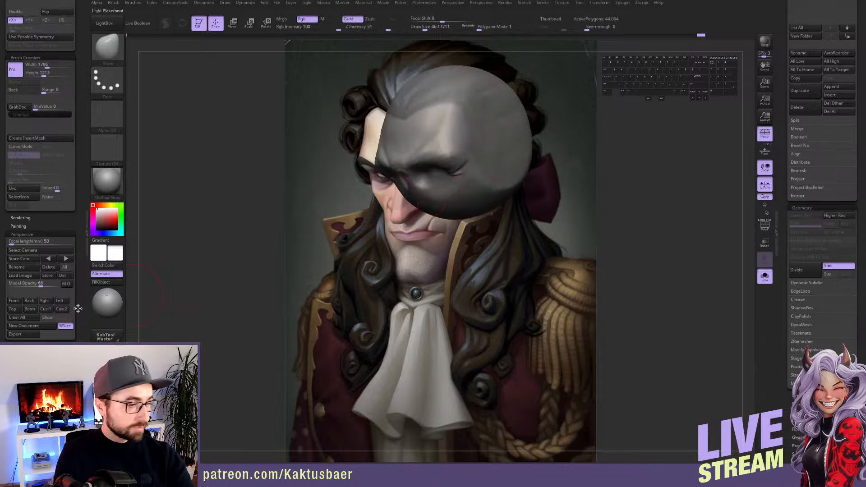
pyautogui.click(14, 300)
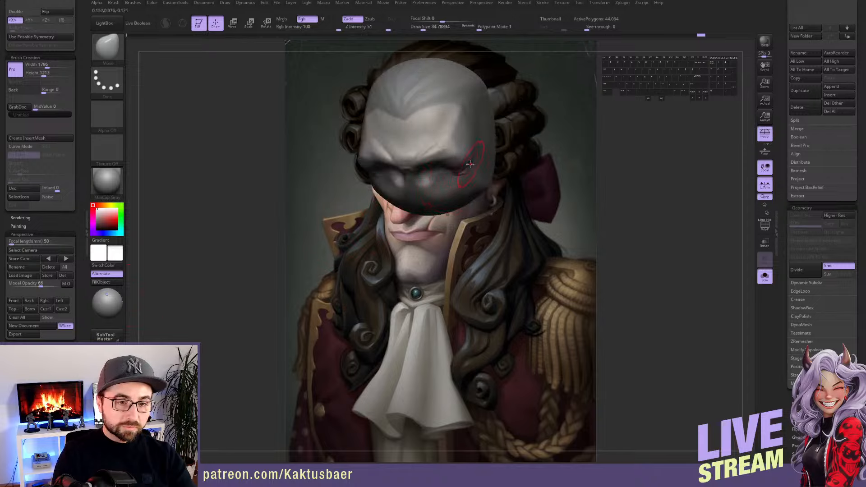
pyautogui.press('[')
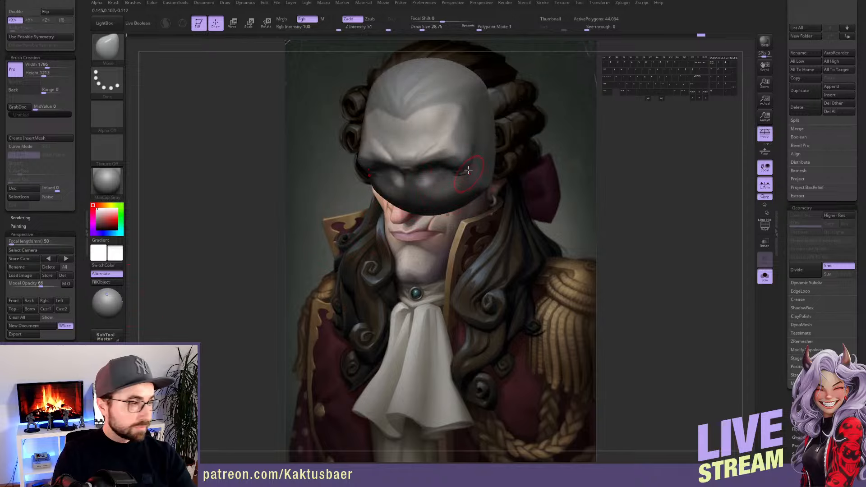
pyautogui.press('4')
pyautogui.moveTo(469, 170)
pyautogui.mouseDown(button='right')
pyautogui.moveTo(444, 172)
pyautogui.moveTo(469, 168)
pyautogui.mouseUp(button='right')
pyautogui.press('s')
pyautogui.moveTo(475, 163); pyautogui.dragTo(471, 163)
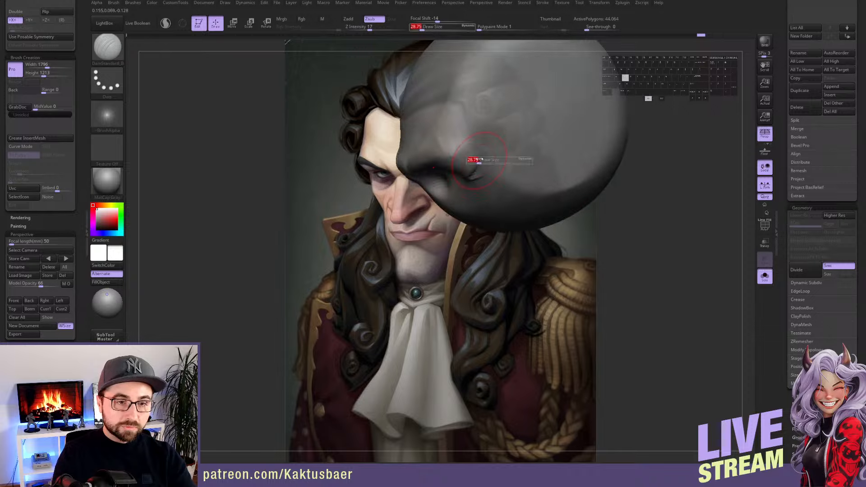
# Rework the temple beside the outer brow with ClayBuildup and smooth it to match the reference from the Front camera
pyautogui.press('2')
pyautogui.moveTo(486, 166); pyautogui.dragTo(495, 155, button='right')
pyautogui.press('s')
pyautogui.moveTo(492, 153); pyautogui.dragTo(489, 153)
pyautogui.keyDown('alt'); pyautogui.moveTo(480, 137); pyautogui.dragTo(480, 140); pyautogui.keyUp('alt')
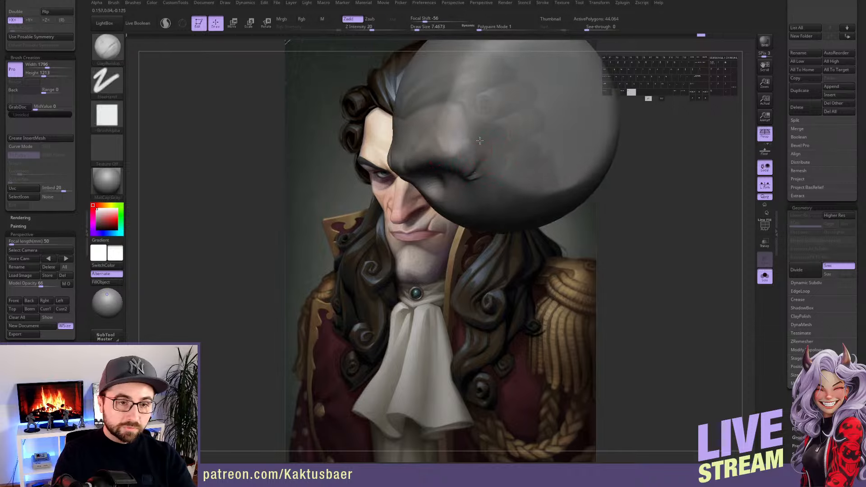
pyautogui.press('4')
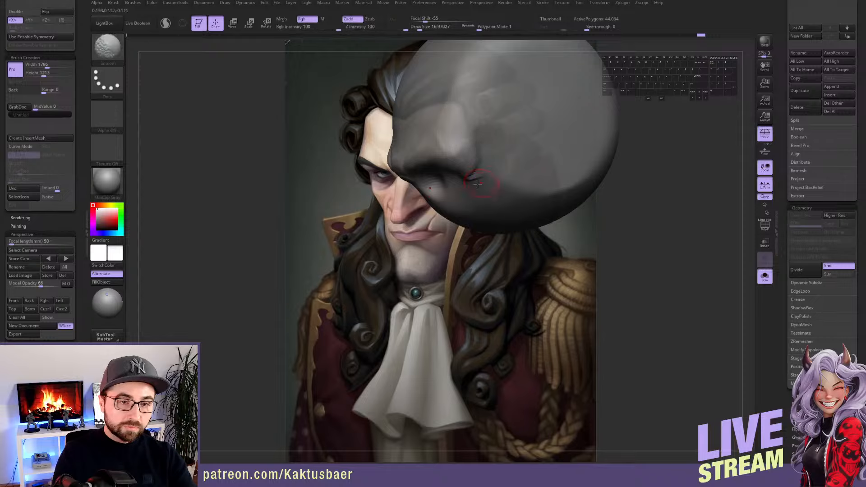
pyautogui.click(13, 300)
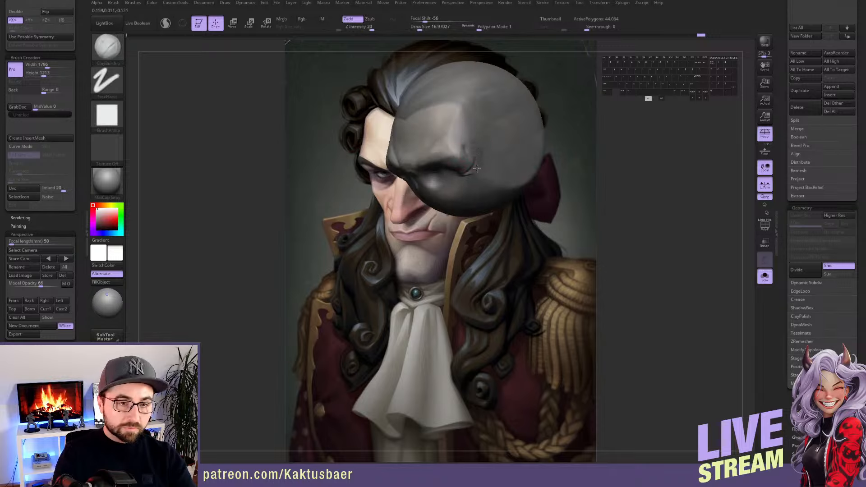
pyautogui.press('shift')
pyautogui.keyDown('shift'); pyautogui.moveTo(476, 148); pyautogui.dragTo(475, 157); pyautogui.keyUp('shift')
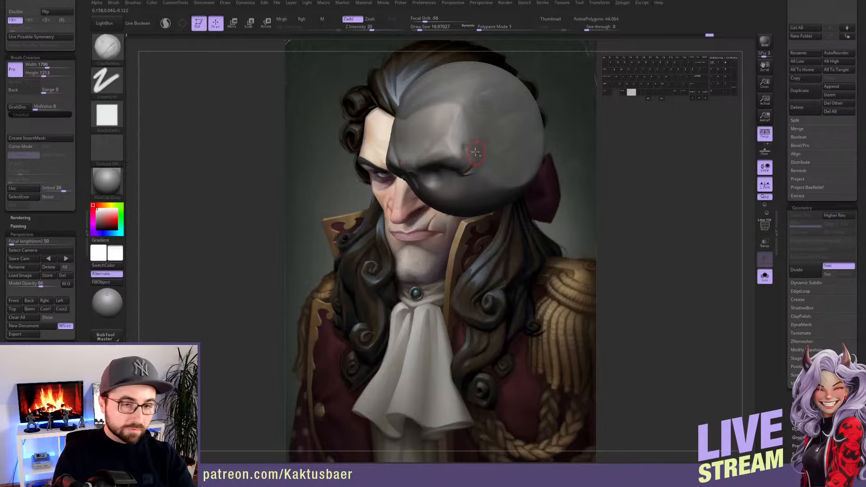
# Bring back the hidden parts of the head and mask everything except the lower face part
pyautogui.keyDown('ctrl'); pyautogui.keyDown('shift'); pyautogui.click(433, 216); pyautogui.keyUp('shift'); pyautogui.keyUp('ctrl')
pyautogui.moveTo(473, 159); pyautogui.dragTo(453, 201, button='right')
pyautogui.moveTo(453, 201); pyautogui.dragTo(476, 204, button='right')
pyautogui.hotkey('ctrl', 'i')
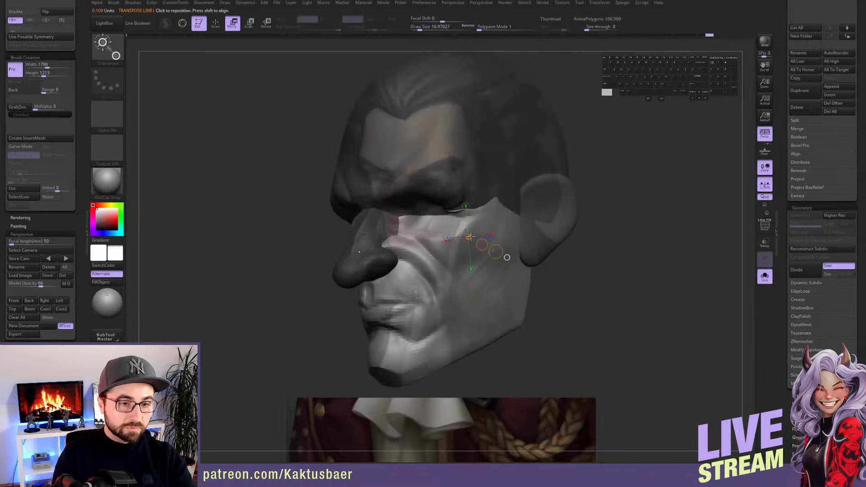
pyautogui.moveTo(485, 243); pyautogui.dragTo(463, 224, button='right')
pyautogui.moveTo(463, 215)
pyautogui.keyDown('shift'); pyautogui.mouseDown()
pyautogui.moveTo(483, 215)
pyautogui.moveTo(477, 193)
pyautogui.moveTo(491, 201)
pyautogui.moveTo(498, 194)
pyautogui.mouseUp(); pyautogui.keyUp('shift')
# Adjust the cheekbone below the outer eye corner with the Move brush and show all subtools again
pyautogui.press('b')
pyautogui.press('m')
pyautogui.press('v')
pyautogui.press('s')
pyautogui.press('s')
pyautogui.press('s')
pyautogui.moveTo(491, 194)
pyautogui.mouseDown(button='right')
pyautogui.moveTo(499, 209)
pyautogui.moveTo(471, 212)
pyautogui.moveTo(477, 221)
pyautogui.mouseUp(button='right')
pyautogui.hotkey('alt', 's')
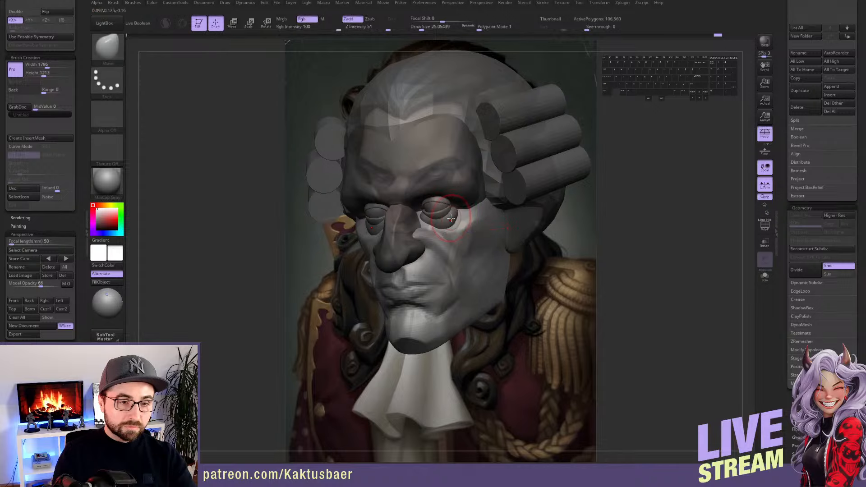
# Select the lower eyelid subtool and refine its outer corner with DamStandard and smoothing strokes
pyautogui.keyDown('alt'); pyautogui.click(451, 218); pyautogui.keyUp('alt')
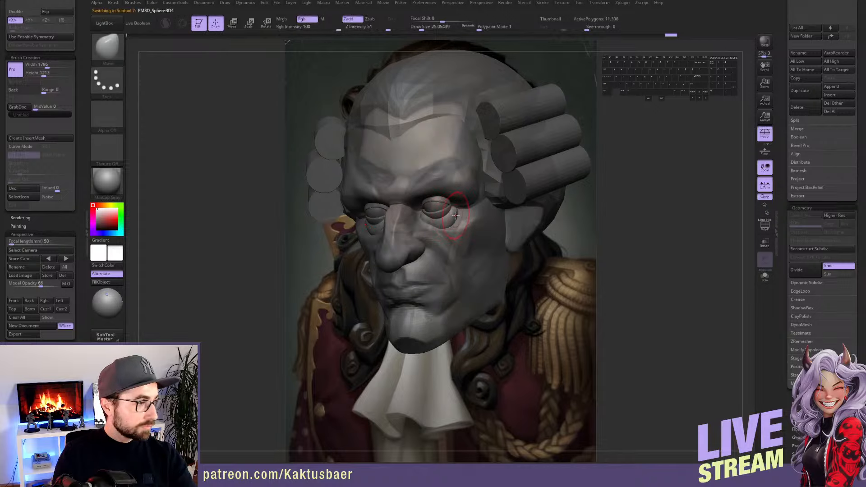
pyautogui.keyDown('ctrl'); pyautogui.moveTo(456, 216); pyautogui.dragTo(448, 216, button='right'); pyautogui.keyUp('ctrl')
pyautogui.press('b')
pyautogui.press('d')
pyautogui.press('s')
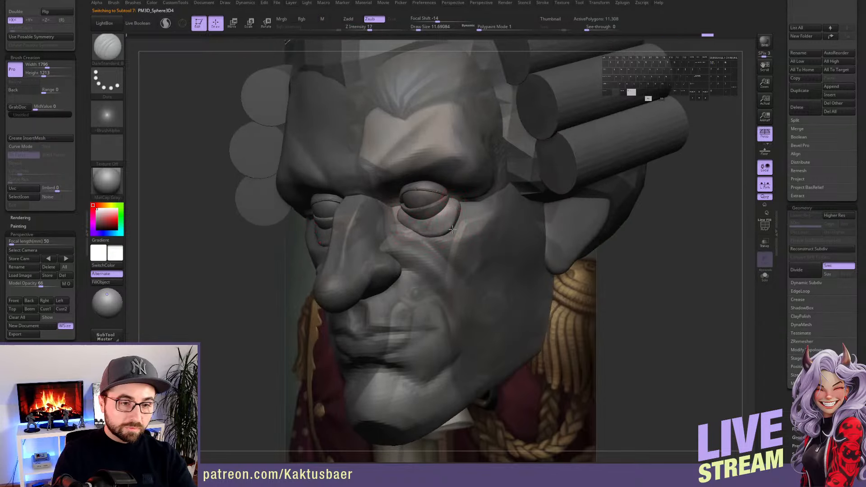
pyautogui.press('shift')
pyautogui.keyDown('shift'); pyautogui.moveTo(447, 219); pyautogui.dragTo(450, 219); pyautogui.keyUp('shift')
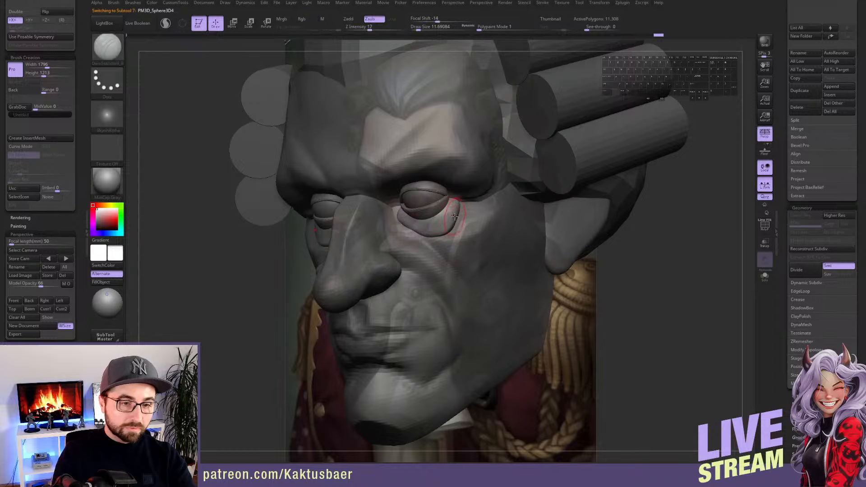
pyautogui.moveTo(458, 208); pyautogui.dragTo(459, 210, button='right')
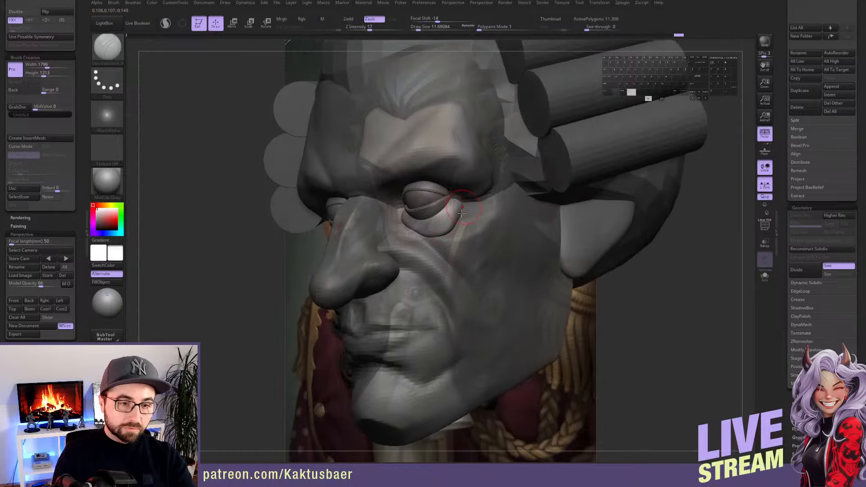
pyautogui.keyDown('alt'); pyautogui.moveTo(423, 235); pyautogui.dragTo(416, 232); pyautogui.keyUp('alt')
# Reshape the lower eyelid with a smaller Move brush so it wraps around the eyeball from several angles
pyautogui.moveTo(460, 217); pyautogui.dragTo(454, 187, button='right')
pyautogui.press('b')
pyautogui.press('m')
pyautogui.press('v')
pyautogui.moveTo(446, 217); pyautogui.dragTo(439, 217, button='right')
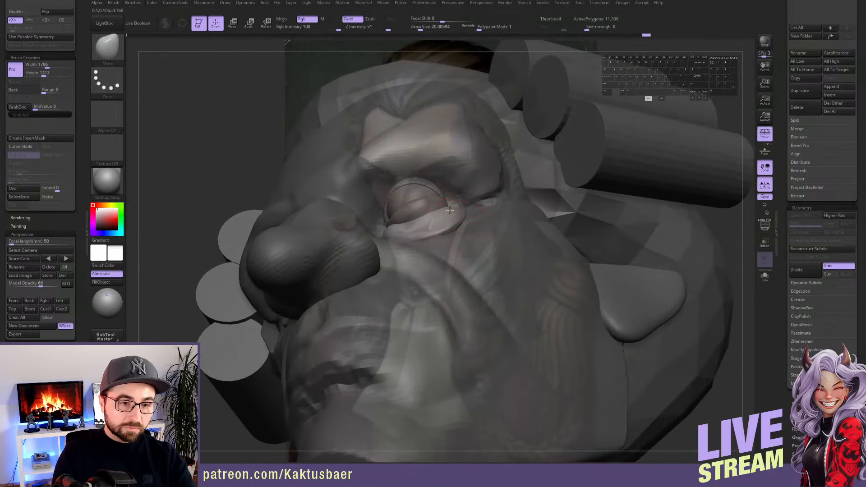
pyautogui.press('s')
pyautogui.moveTo(437, 216); pyautogui.dragTo(419, 217)
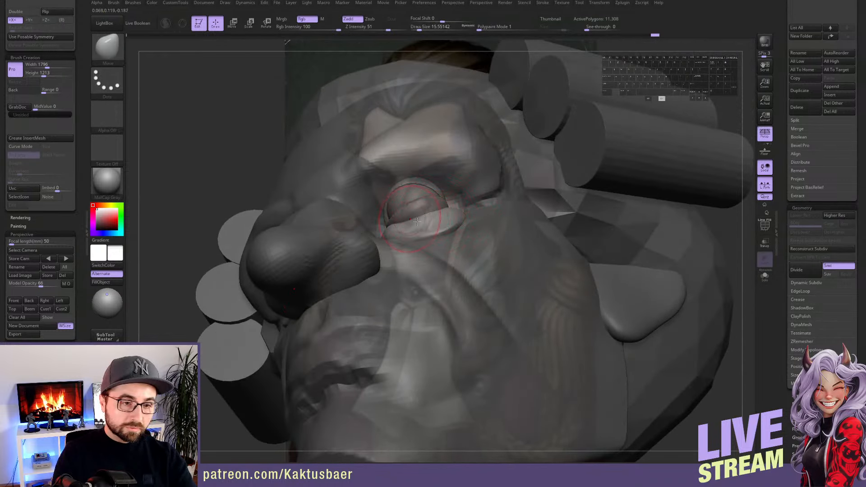
pyautogui.moveTo(417, 221); pyautogui.dragTo(446, 222, button='right')
pyautogui.moveTo(438, 220); pyautogui.dragTo(424, 218)
pyautogui.moveTo(421, 219); pyautogui.dragTo(383, 209, button='right')
pyautogui.moveTo(393, 221); pyautogui.dragTo(395, 226)
pyautogui.moveTo(393, 224)
pyautogui.mouseDown(button='right')
pyautogui.moveTo(381, 231)
pyautogui.moveTo(468, 250)
pyautogui.moveTo(450, 238)
pyautogui.mouseUp(button='right')
# Select the head subtool, fit the cheek surface against the lower eyelid with the Move brush and realign with the Front camera
pyautogui.keyDown('alt'); pyautogui.click(468, 242); pyautogui.keyUp('alt')
pyautogui.moveTo(450, 238); pyautogui.dragTo(452, 235)
pyautogui.moveTo(452, 234)
pyautogui.mouseDown(button='right')
pyautogui.moveTo(465, 229)
pyautogui.moveTo(417, 244)
pyautogui.mouseUp(button='right')
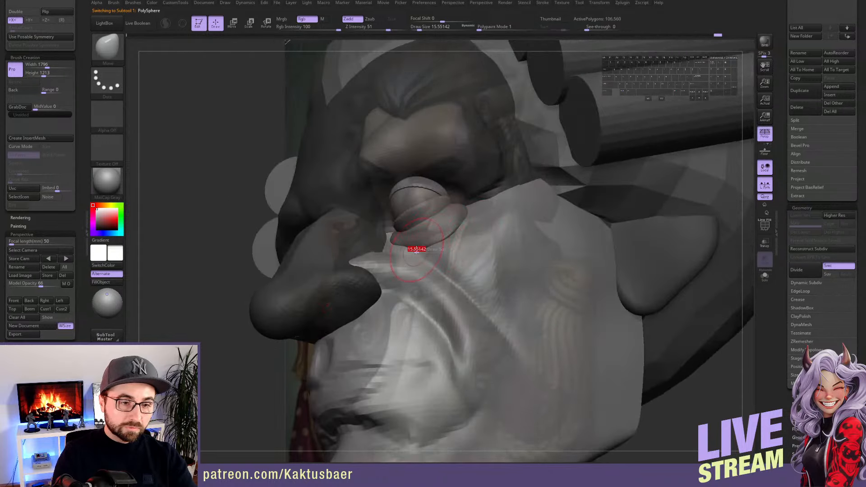
pyautogui.moveTo(416, 246); pyautogui.dragTo(416, 245)
pyautogui.keyDown('alt'); pyautogui.moveTo(416, 246); pyautogui.dragTo(343, 225, button='right'); pyautogui.keyUp('alt')
pyautogui.moveTo(289, 252); pyautogui.dragTo(349, 275, button='right')
pyautogui.click(14, 301)
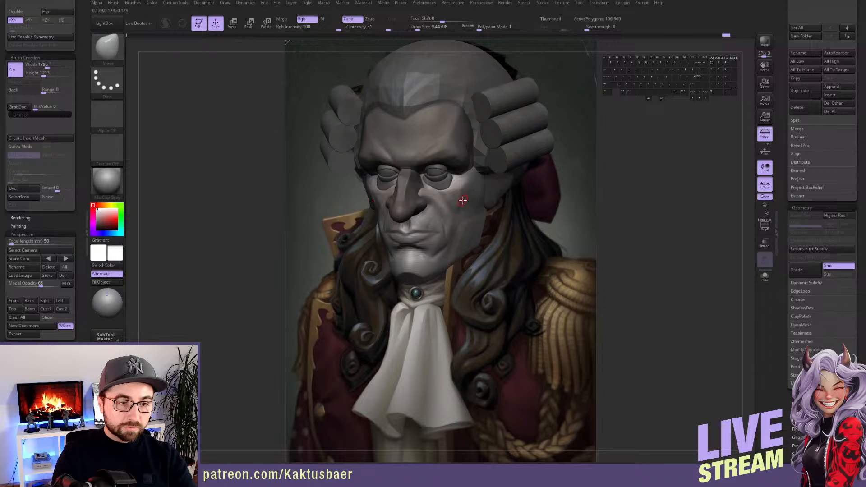
pyautogui.keyDown('alt'); pyautogui.moveTo(462, 201); pyautogui.dragTo(469, 203, button='right'); pyautogui.keyUp('alt')
pyautogui.click(18, 301)
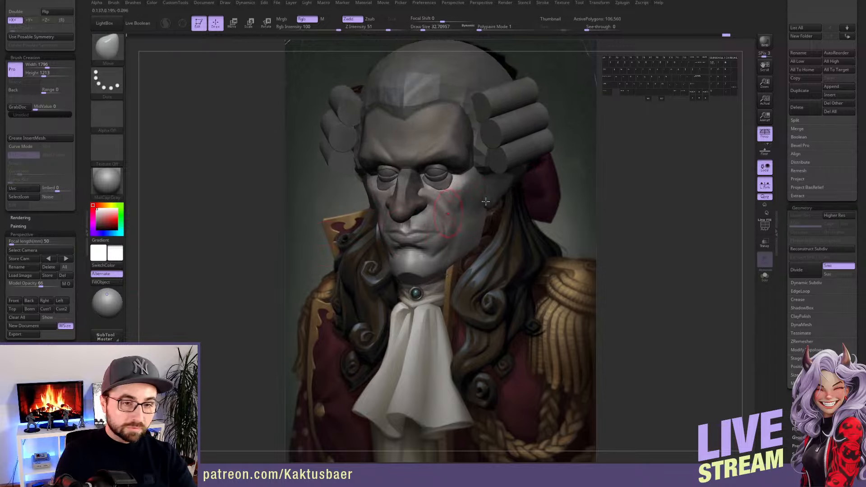
# Hide the ear part, isolate the head and reshape the cheek and jaw outline with the Move brush to match the reference
pyautogui.keyDown('ctrl'); pyautogui.keyDown('shift'); pyautogui.click(500, 185); pyautogui.keyUp('shift'); pyautogui.keyUp('ctrl')
pyautogui.keyDown('ctrl'); pyautogui.keyDown('shift'); pyautogui.click(499, 185); pyautogui.keyUp('shift'); pyautogui.keyUp('ctrl')
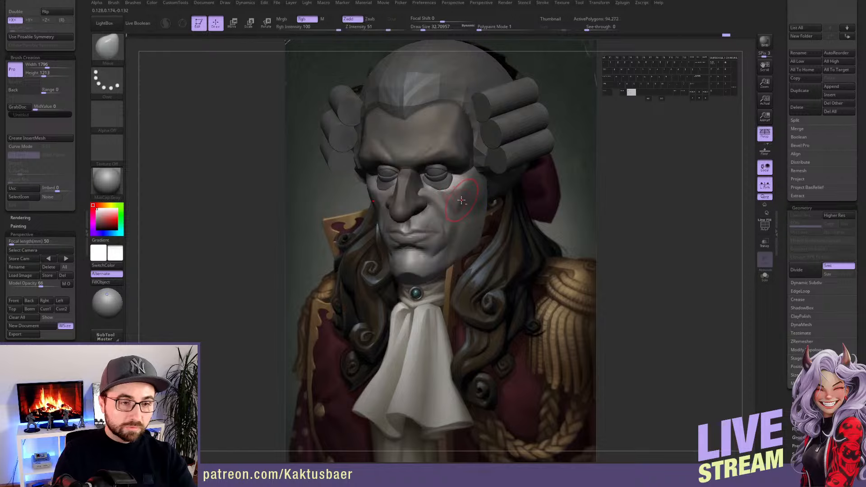
pyautogui.hotkey('alt', 's')
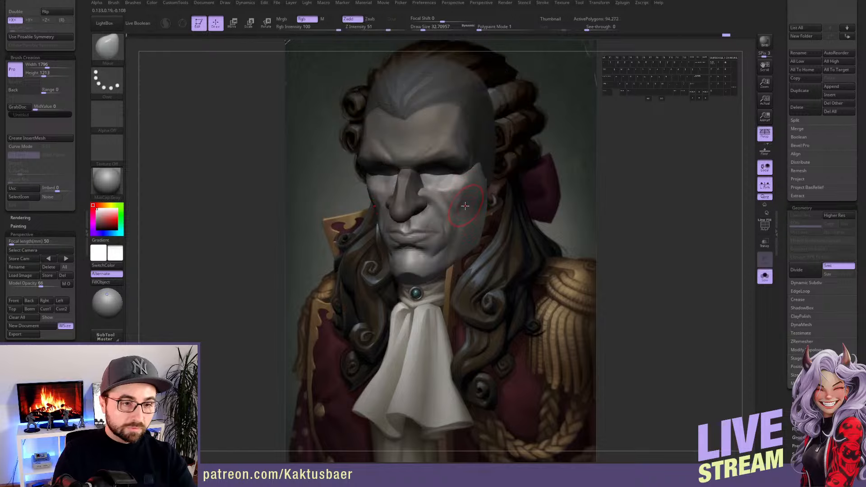
pyautogui.press('s')
pyautogui.moveTo(458, 205); pyautogui.dragTo(457, 206)
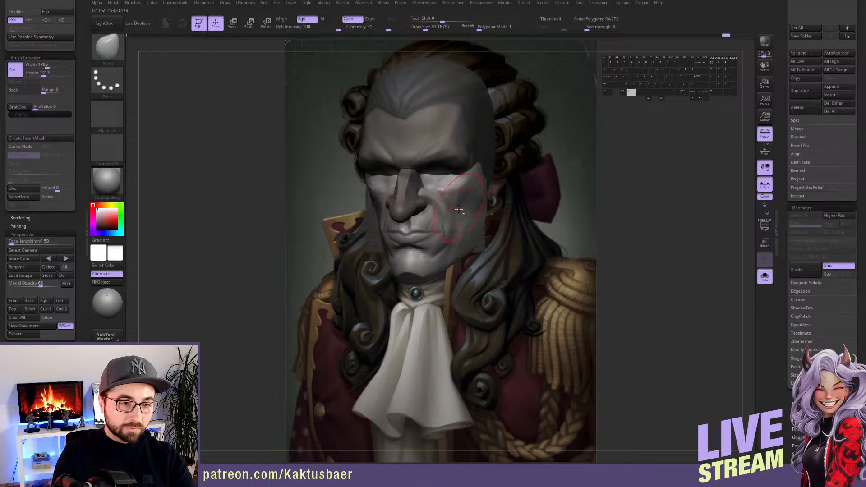
pyautogui.moveTo(460, 209)
pyautogui.mouseDown()
pyautogui.moveTo(472, 201)
pyautogui.moveTo(466, 230)
pyautogui.mouseUp()
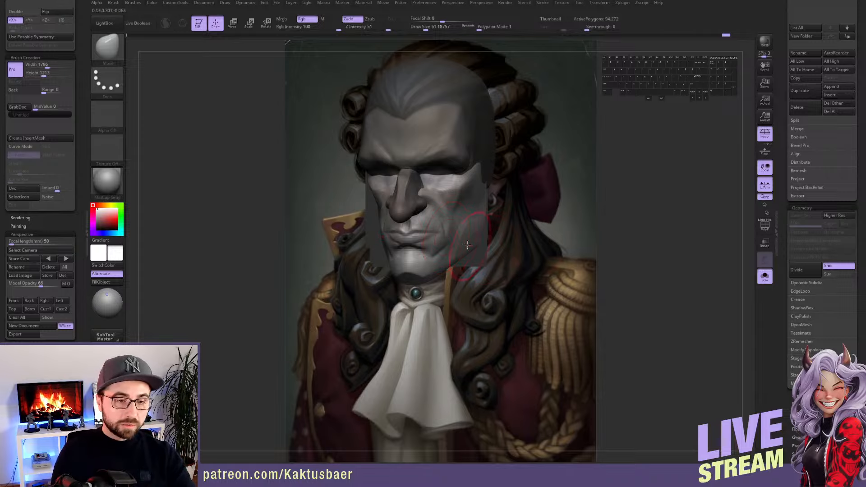
pyautogui.moveTo(447, 247); pyautogui.dragTo(453, 249)
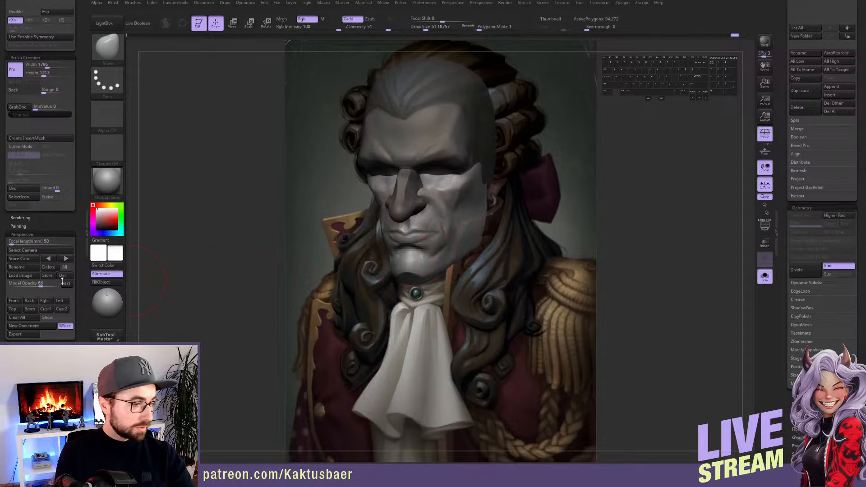
# Show all subtools again and adjust the side of the cheek with the Move brush from a frontal angle
pyautogui.hotkey('alt', 's')
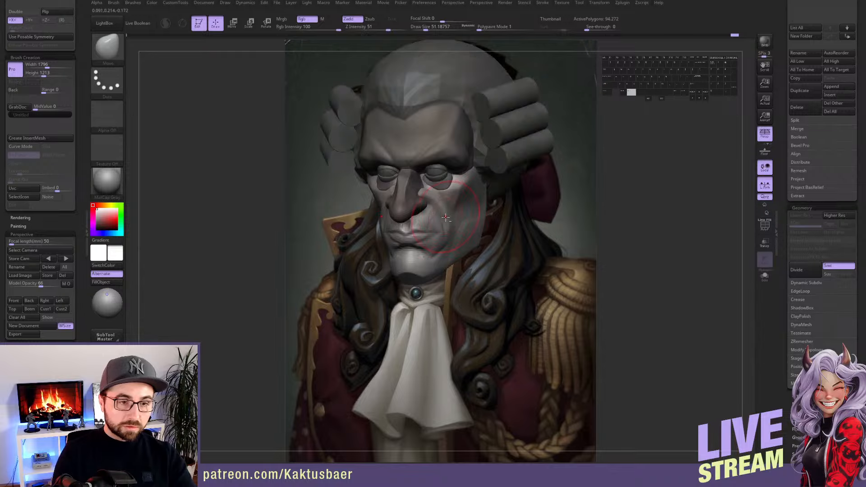
pyautogui.moveTo(450, 218)
pyautogui.mouseDown(button='right')
pyautogui.moveTo(559, 203)
pyautogui.moveTo(548, 193)
pyautogui.moveTo(510, 204)
pyautogui.mouseUp(button='right')
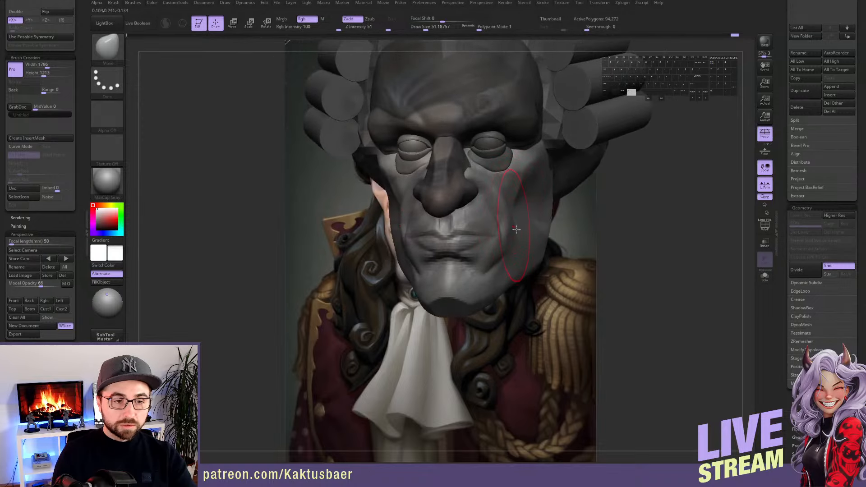
pyautogui.moveTo(537, 228); pyautogui.dragTo(534, 216)
# Mask everything except the forehead part and adjust the outer brow and temple with a small Move brush
pyautogui.moveTo(536, 214)
pyautogui.keyDown('alt'); pyautogui.mouseDown(button='right')
pyautogui.moveTo(521, 213)
pyautogui.moveTo(533, 203)
pyautogui.moveTo(508, 262)
pyautogui.moveTo(533, 216)
pyautogui.moveTo(476, 229)
pyautogui.moveTo(495, 219)
pyautogui.moveTo(520, 226)
pyautogui.moveTo(503, 231)
pyautogui.moveTo(477, 191)
pyautogui.mouseUp(button='right'); pyautogui.keyUp('alt')
pyautogui.press('shift')
pyautogui.press('s')
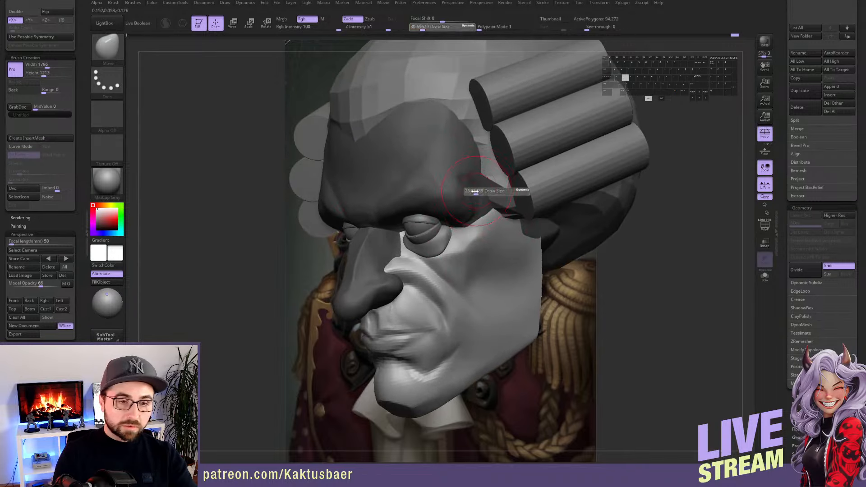
pyautogui.moveTo(476, 192); pyautogui.dragTo(472, 191)
pyautogui.press('w')
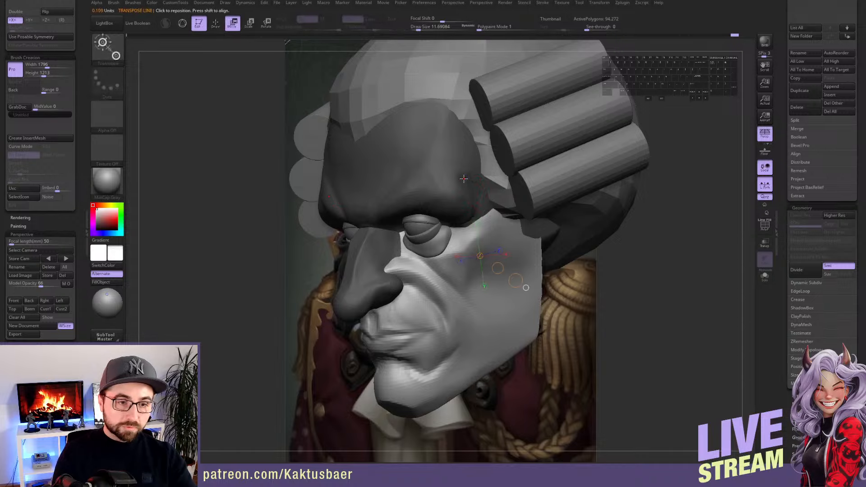
pyautogui.press('q')
pyautogui.hotkey('ctrl', 'i')
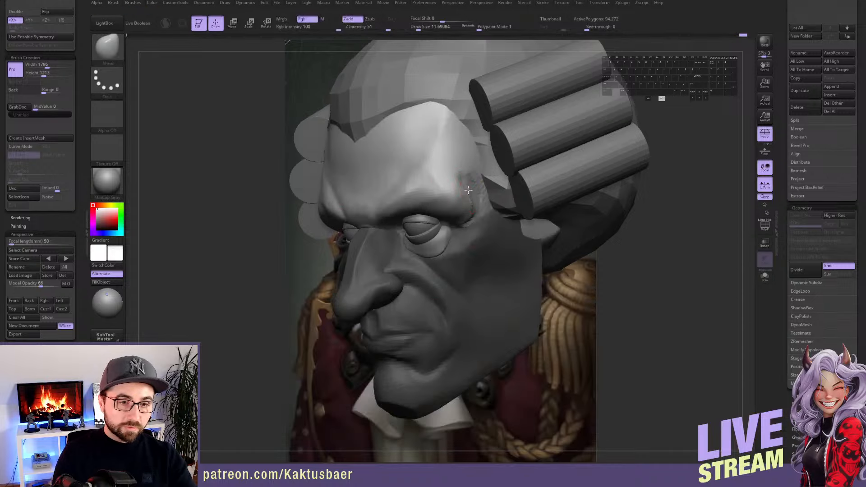
pyautogui.moveTo(468, 190); pyautogui.dragTo(473, 186, button='right')
# Flatten the outer brow and temple plane with TrimDynamic and smooth the transition
pyautogui.press('7')
pyautogui.press('shift')
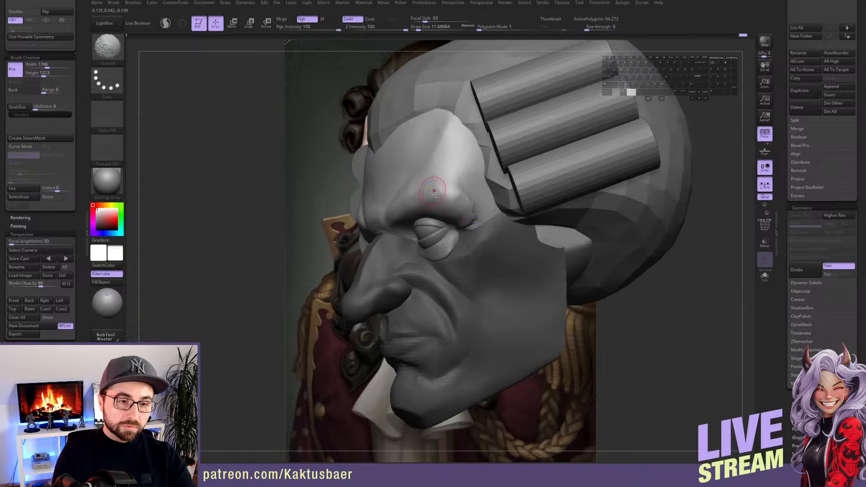
pyautogui.moveTo(466, 174)
pyautogui.mouseDown(button='right')
pyautogui.moveTo(447, 171)
pyautogui.moveTo(457, 174)
pyautogui.mouseUp(button='right')
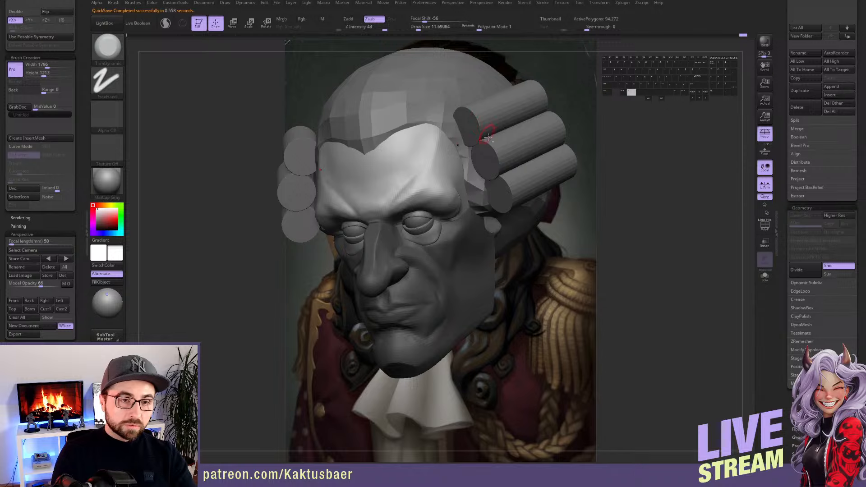
pyautogui.moveTo(481, 124); pyautogui.dragTo(437, 187, button='right')
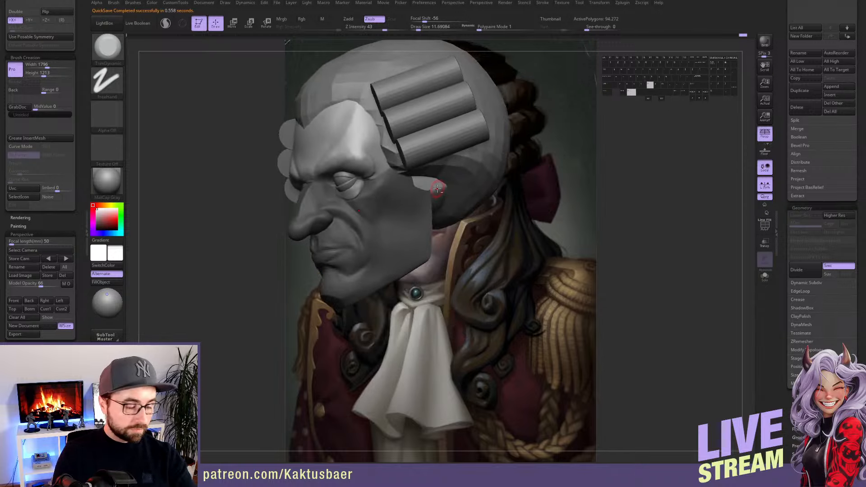
pyautogui.press('b')
pyautogui.hotkey('ctrl', 'b')
pyautogui.click(397, 253)
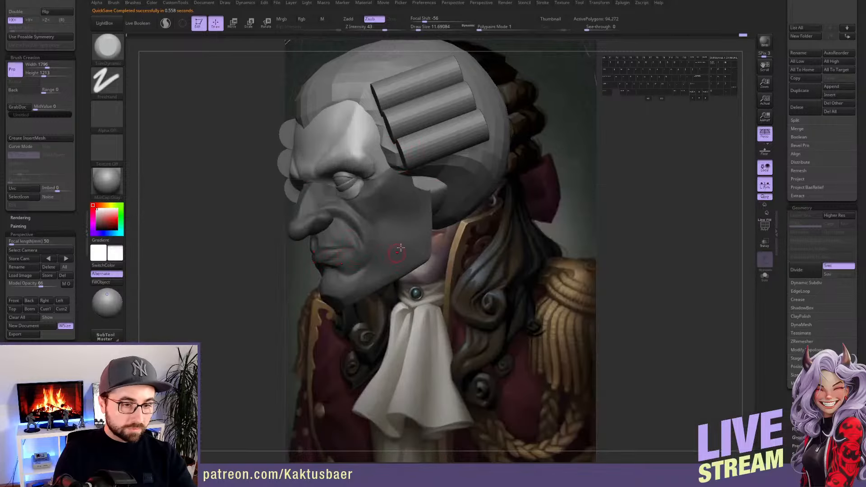
pyautogui.hotkey('ctrl', 'b')
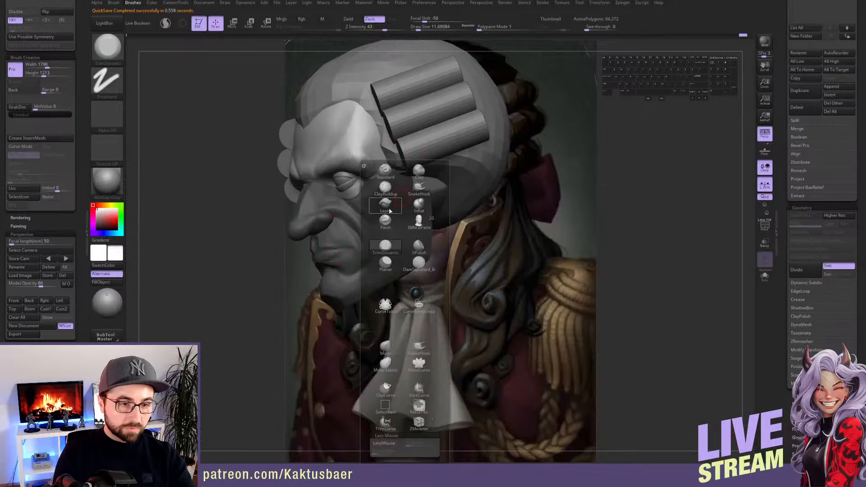
pyautogui.click(385, 306)
pyautogui.moveTo(401, 217); pyautogui.dragTo(466, 249, button='right')
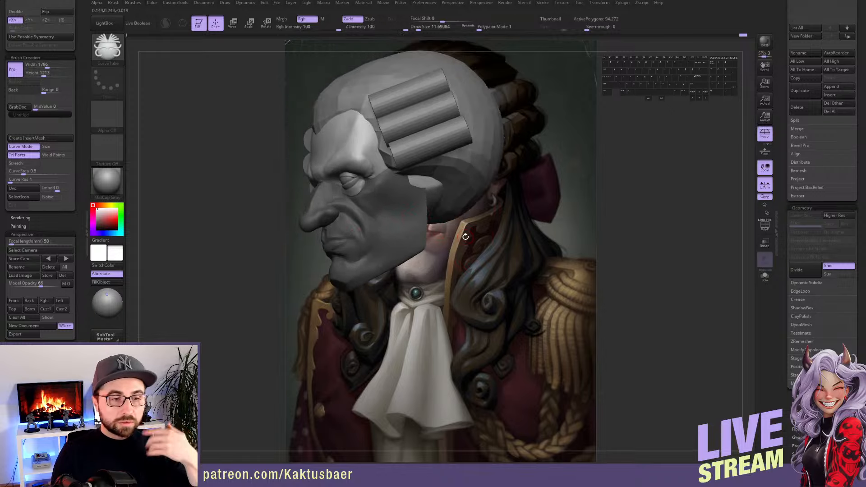
pyautogui.moveTo(422, 224); pyautogui.dragTo(319, 266, button='right')
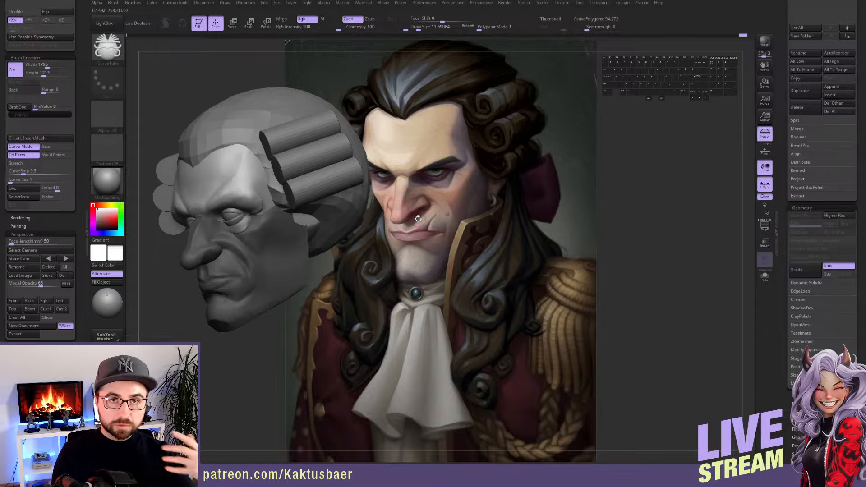
pyautogui.moveTo(264, 255); pyautogui.dragTo(416, 181, button='right')
pyautogui.moveTo(294, 236); pyautogui.dragTo(326, 226, button='right')
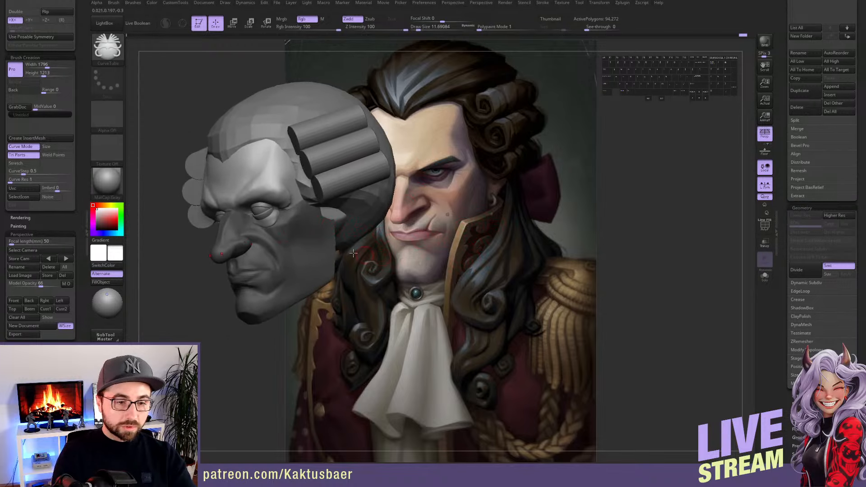
pyautogui.moveTo(353, 254); pyautogui.dragTo(327, 240, button='right')
# Append a Cylinder3D subtool to the head and make it the active subtool
pyautogui.scroll(3, 782, 144)
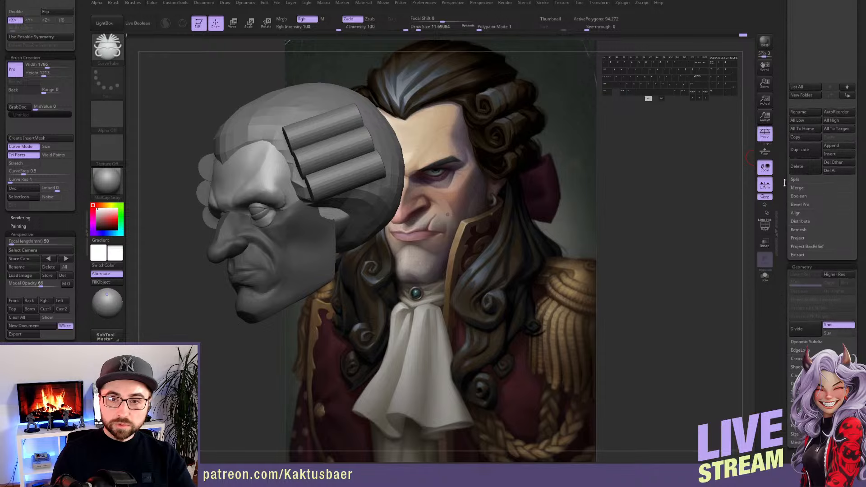
pyautogui.click(829, 168)
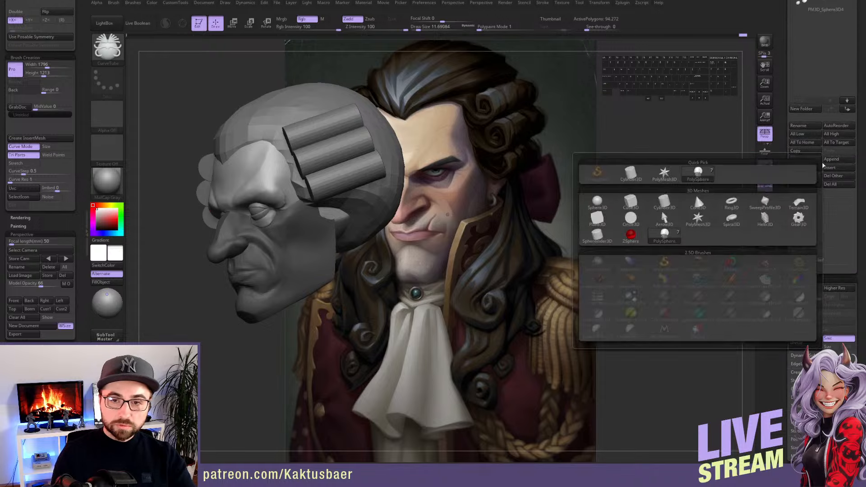
pyautogui.click(694, 193)
pyautogui.keyDown('alt'); pyautogui.click(463, 247); pyautogui.keyUp('alt')
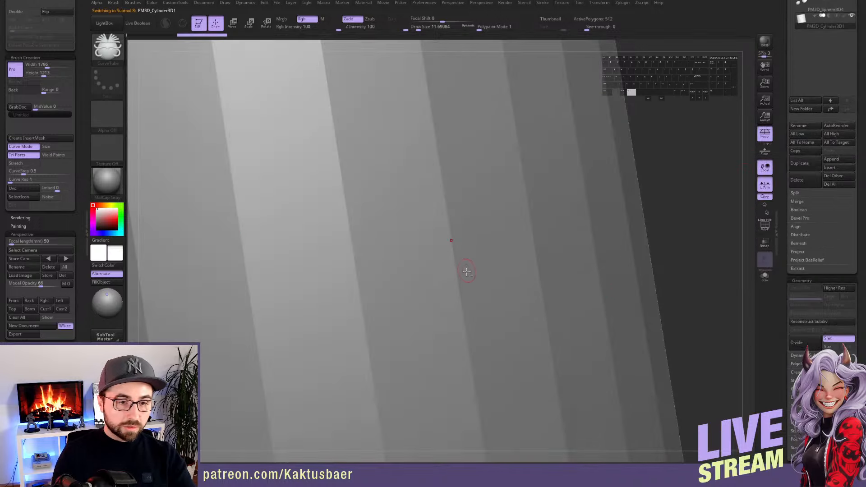
pyautogui.keyDown('alt'); pyautogui.moveTo(452, 239); pyautogui.dragTo(433, 262, button='right'); pyautogui.keyUp('alt')
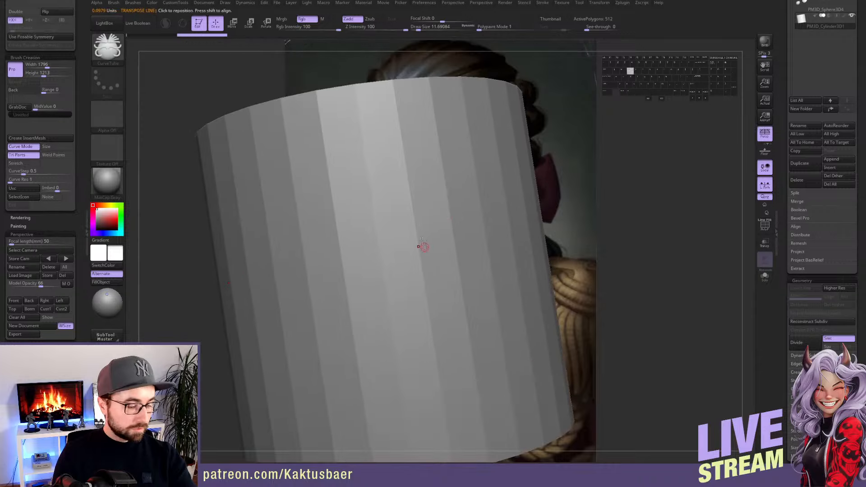
# Turn off local symmetry and move the cylinder beneath the head to the neck area with the Transpose line
pyautogui.press('e')
pyautogui.click(765, 184)
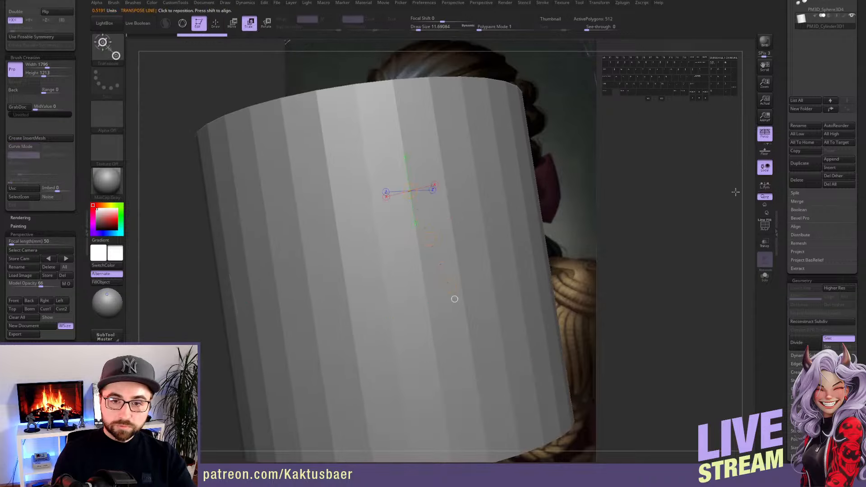
pyautogui.moveTo(462, 275)
pyautogui.keyDown('ctrl'); pyautogui.mouseDown(button='right')
pyautogui.moveTo(372, 285)
pyautogui.moveTo(325, 252)
pyautogui.mouseUp(button='right'); pyautogui.keyUp('ctrl')
pyautogui.moveTo(334, 239); pyautogui.dragTo(378, 322)
pyautogui.press('w')
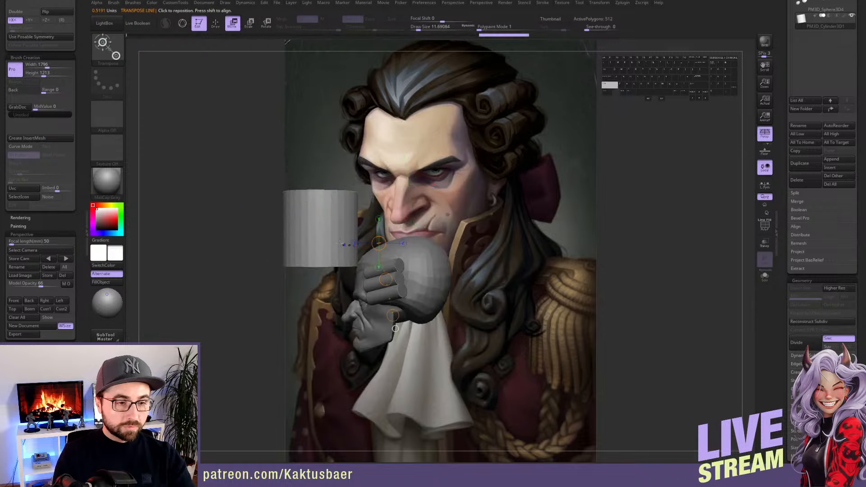
pyautogui.moveTo(330, 245)
pyautogui.keyDown('shift'); pyautogui.mouseDown()
pyautogui.moveTo(378, 258)
pyautogui.moveTo(438, 385)
pyautogui.mouseUp(); pyautogui.keyUp('shift')
# Isolate the cylinder, group it by normals, hide its end caps and turn on Double-sided display
pyautogui.press('q')
pyautogui.moveTo(397, 325)
pyautogui.keyDown('alt'); pyautogui.mouseDown(button='right')
pyautogui.moveTo(398, 283)
pyautogui.moveTo(444, 284)
pyautogui.moveTo(435, 285)
pyautogui.mouseUp(button='right'); pyautogui.keyUp('alt')
pyautogui.hotkey('alt', 'q')
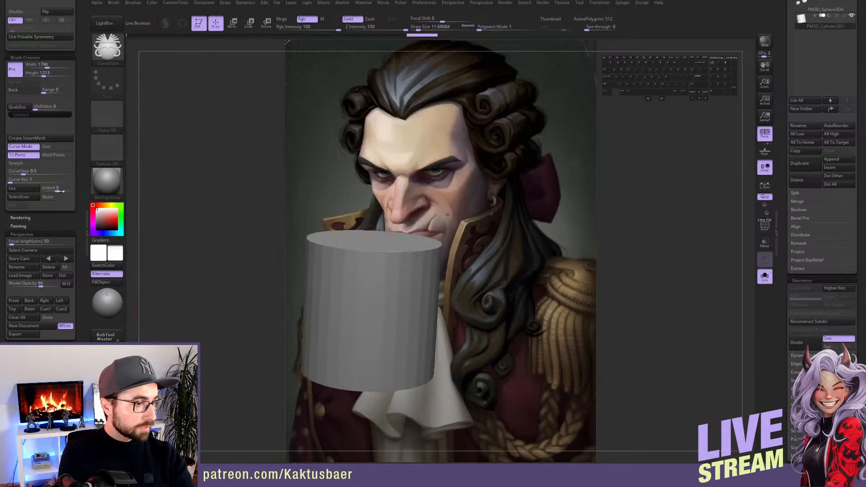
pyautogui.moveTo(82, 43); pyautogui.dragTo(85, 163)
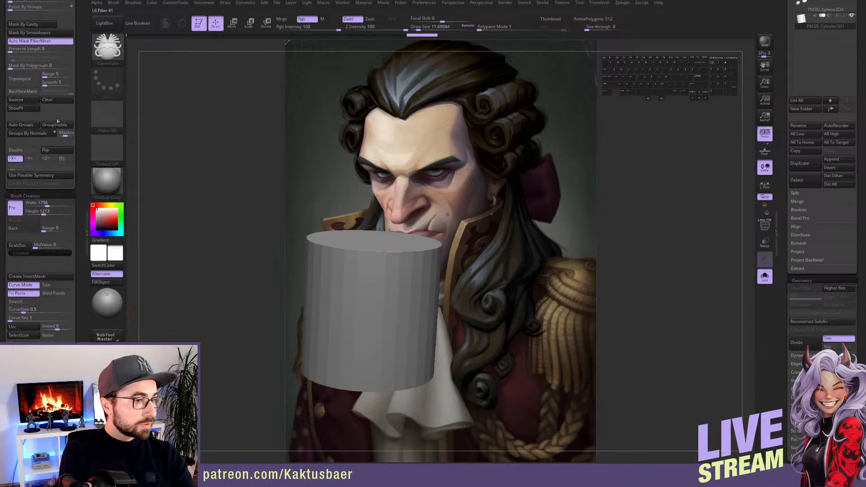
pyautogui.click(38, 134)
pyautogui.keyDown('ctrl'); pyautogui.keyDown('shift'); pyautogui.click(385, 272); pyautogui.keyUp('shift'); pyautogui.keyUp('ctrl')
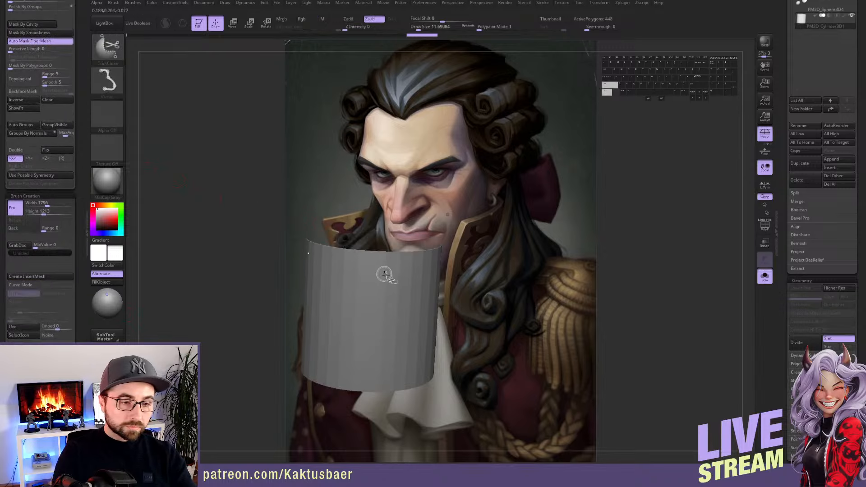
pyautogui.moveTo(366, 283); pyautogui.dragTo(368, 338, button='right')
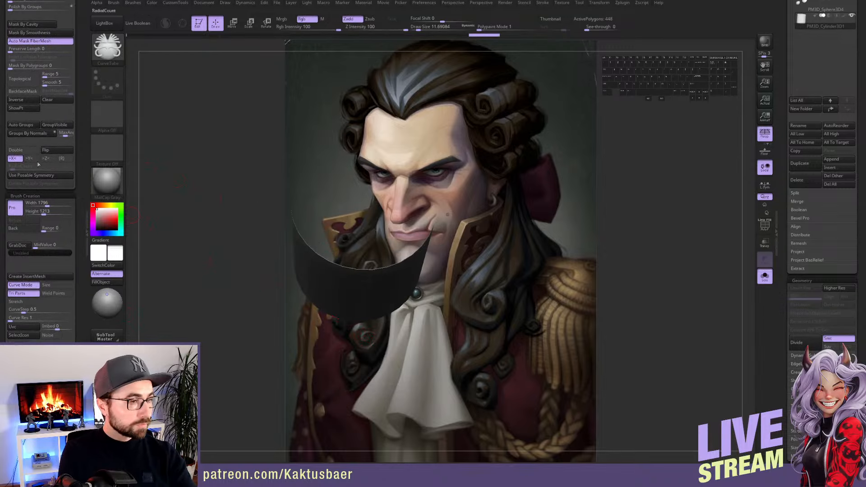
pyautogui.click(23, 151)
# Hide a section of the cylinder wall with selection rectangles to leave an open collar shape
pyautogui.keyDown('alt'); pyautogui.moveTo(322, 244); pyautogui.dragTo(359, 290, button='right'); pyautogui.keyUp('alt')
pyautogui.press('space')
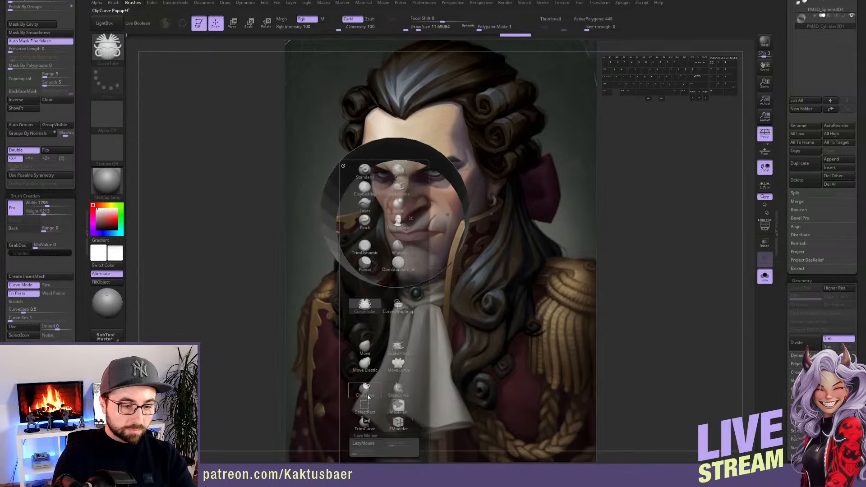
pyautogui.keyDown('ctrl'); pyautogui.keyDown('alt'); pyautogui.keyDown('shift'); pyautogui.moveTo(404, 253); pyautogui.dragTo(329, 320); pyautogui.keyUp('shift'); pyautogui.keyUp('alt'); pyautogui.keyUp('ctrl')
pyautogui.moveTo(339, 318)
pyautogui.mouseDown(button='right')
pyautogui.moveTo(399, 278)
pyautogui.moveTo(403, 290)
pyautogui.mouseUp(button='right')
pyautogui.keyDown('ctrl'); pyautogui.keyDown('alt'); pyautogui.keyDown('shift'); pyautogui.moveTo(420, 281); pyautogui.dragTo(375, 369); pyautogui.keyUp('shift'); pyautogui.keyUp('alt'); pyautogui.keyUp('ctrl')
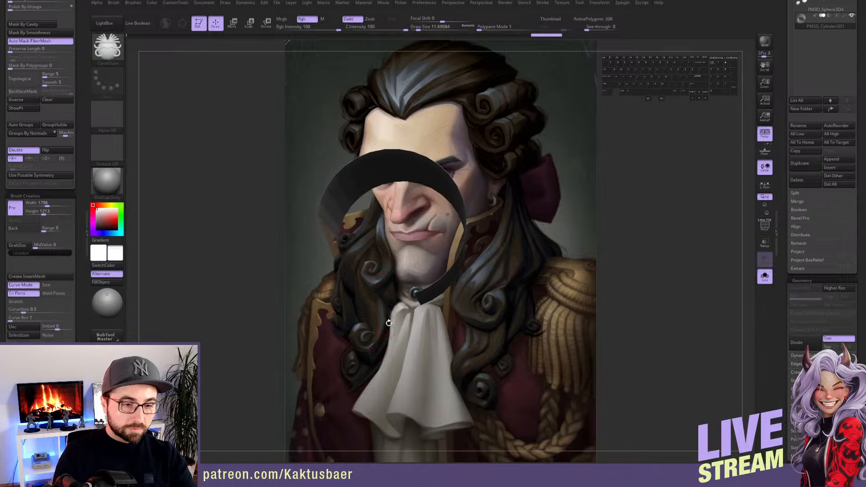
pyautogui.moveTo(387, 315); pyautogui.dragTo(392, 275, button='right')
# Delete the cylinder's hidden geometry and reconstruct its lower subdivision for a coarser mesh
pyautogui.scroll(10, 88, 123)
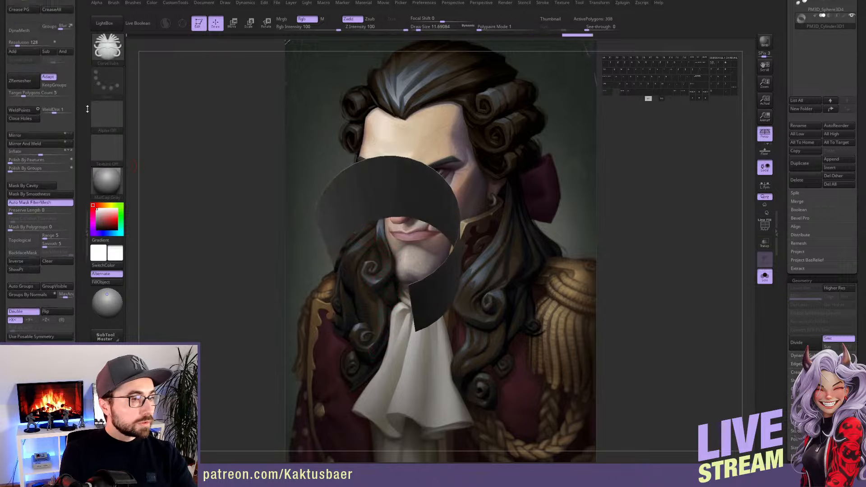
pyautogui.scroll(4, 88, 123)
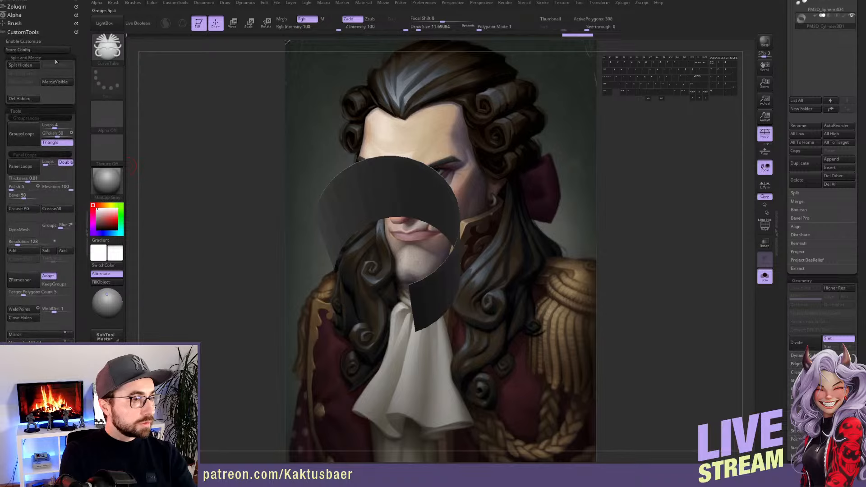
pyautogui.click(39, 99)
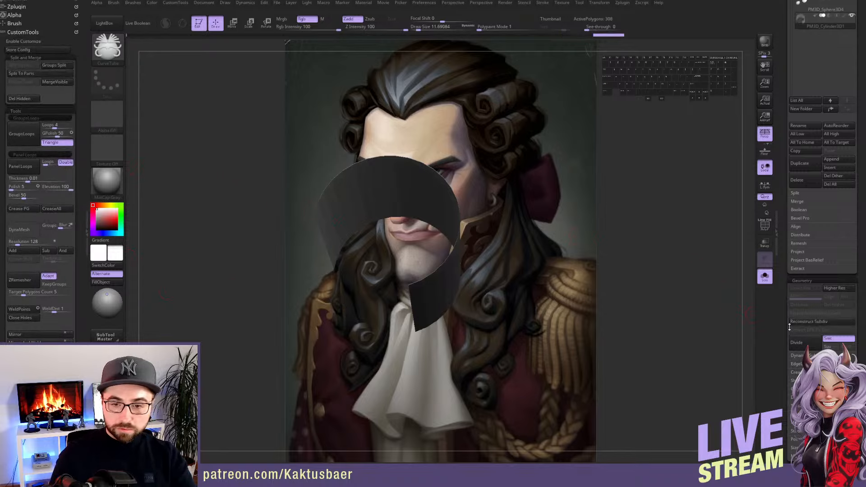
pyautogui.click(808, 321)
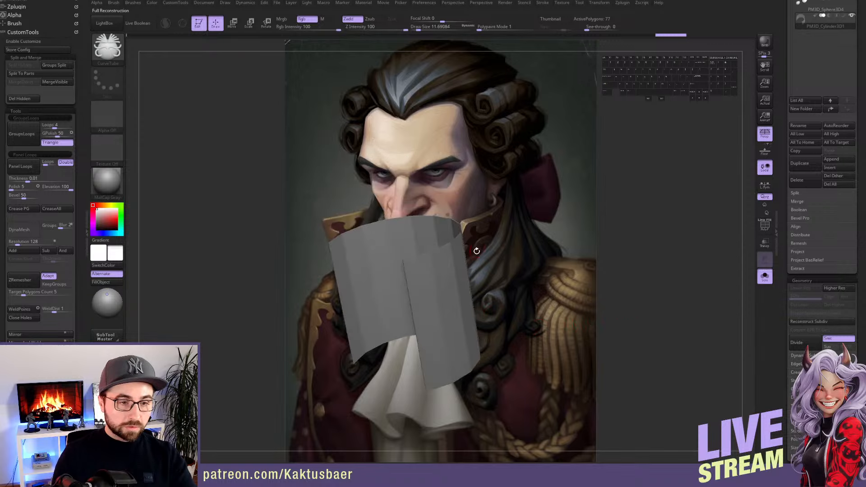
# Show the head again and pull the collar's front edge forward with a large Move brush
pyautogui.moveTo(477, 251); pyautogui.dragTo(437, 260)
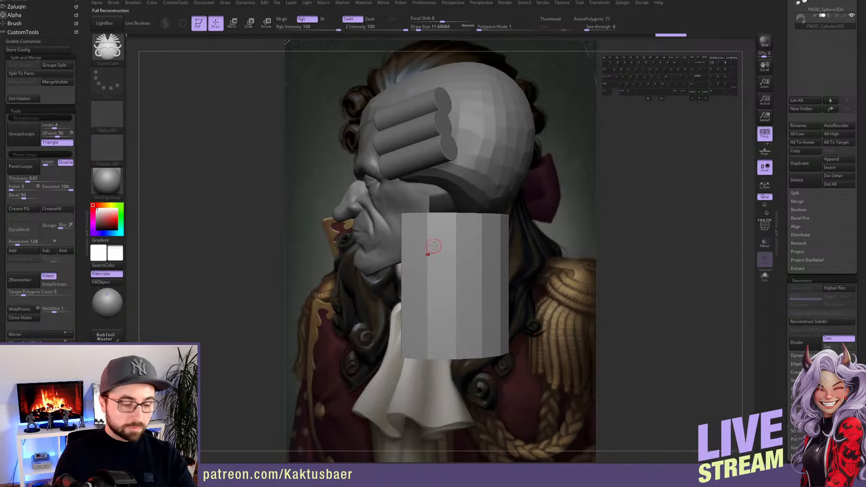
pyautogui.press('b')
pyautogui.press('m')
pyautogui.press('v')
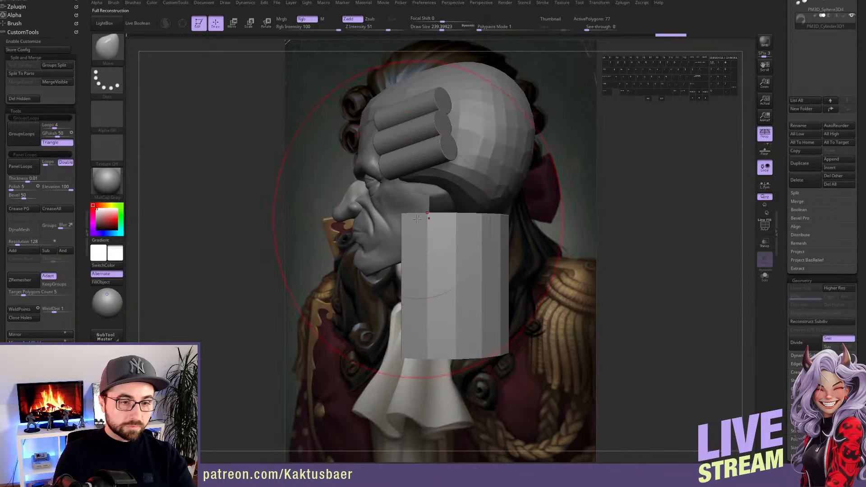
pyautogui.moveTo(407, 232); pyautogui.dragTo(382, 235)
pyautogui.moveTo(408, 271)
pyautogui.mouseDown(button='right')
pyautogui.moveTo(441, 276)
pyautogui.moveTo(449, 288)
pyautogui.moveTo(432, 298)
pyautogui.moveTo(425, 285)
pyautogui.mouseUp(button='right')
# Shorten the collar with Transpose and adjust its upper edge using a Move brush with a Draw Size of about 182
pyautogui.press('w')
pyautogui.moveTo(405, 221)
pyautogui.keyDown('shift'); pyautogui.mouseDown()
pyautogui.moveTo(406, 171)
pyautogui.moveTo(406, 190)
pyautogui.mouseUp(); pyautogui.keyUp('shift')
pyautogui.press('q')
pyautogui.press('s')
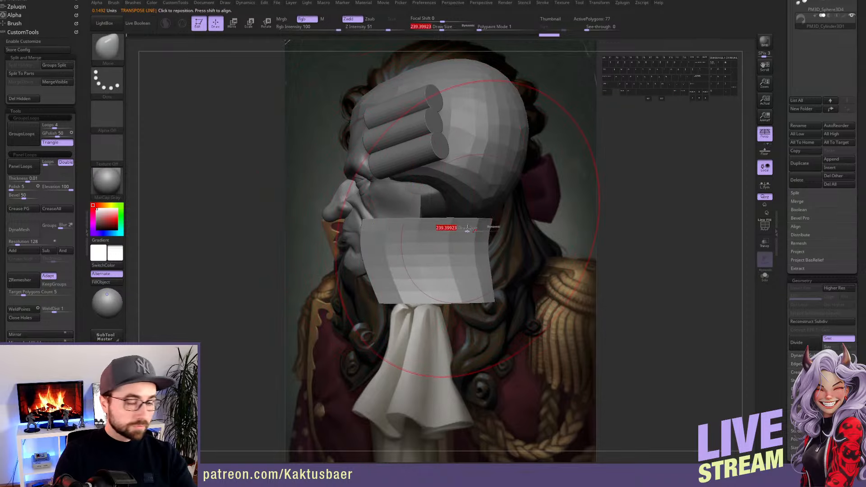
pyautogui.moveTo(466, 228); pyautogui.dragTo(460, 229)
pyautogui.moveTo(477, 220); pyautogui.dragTo(478, 218)
pyautogui.moveTo(478, 217); pyautogui.dragTo(437, 211, button='right')
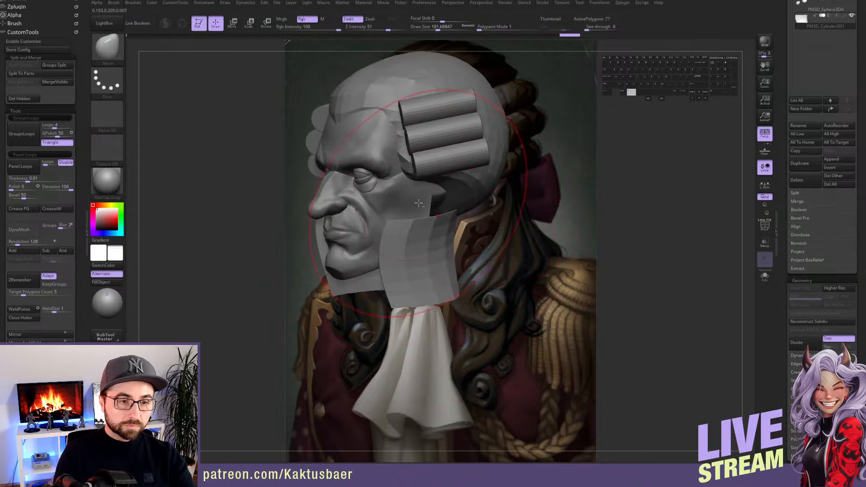
# Unhide the ear part of the head and reselect the collar subtool
pyautogui.keyDown('alt'); pyautogui.click(403, 210); pyautogui.keyUp('alt')
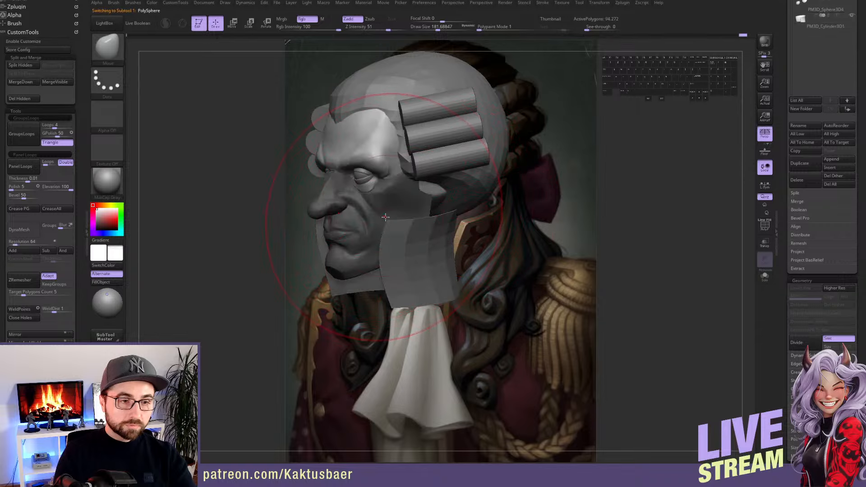
pyautogui.keyDown('ctrl'); pyautogui.keyDown('shift'); pyautogui.click(527, 221); pyautogui.keyUp('shift'); pyautogui.keyUp('ctrl')
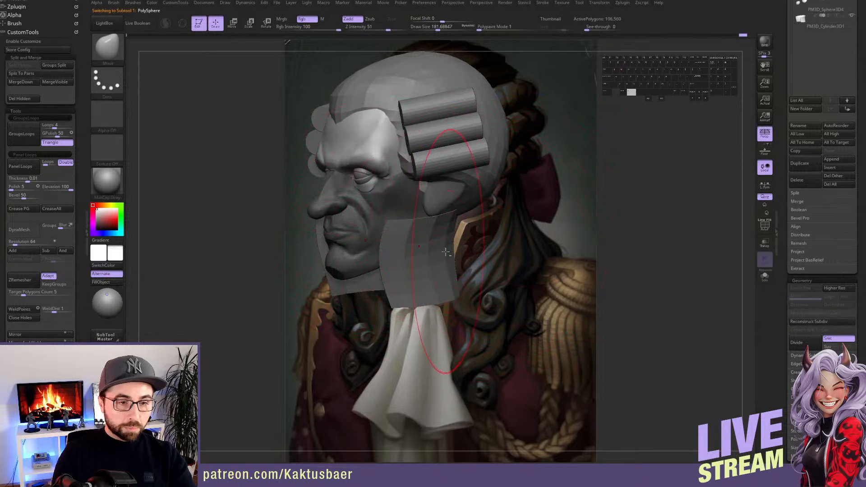
pyautogui.keyDown('alt'); pyautogui.click(437, 250); pyautogui.keyUp('alt')
# Recall the stored Front camera view and widen the collar's sides with the Move brush
pyautogui.moveTo(77, 240); pyautogui.dragTo(77, 84)
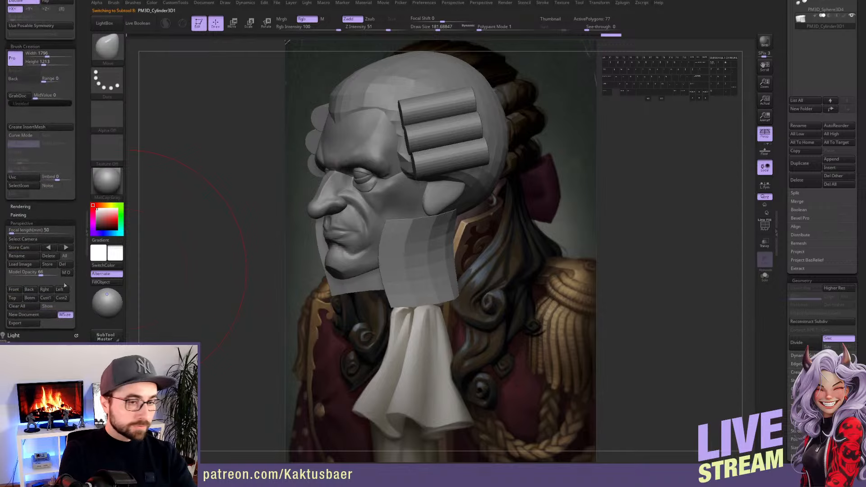
pyautogui.click(14, 289)
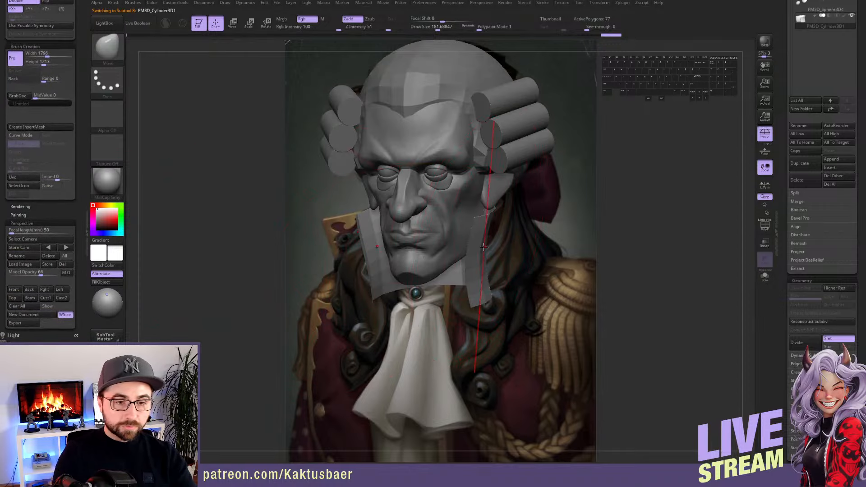
pyautogui.moveTo(485, 248); pyautogui.dragTo(504, 245)
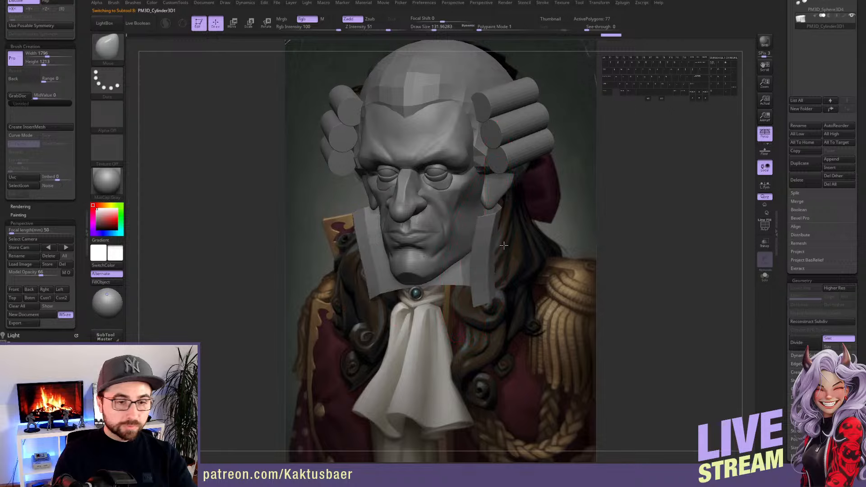
# Isolate the collar, make it see-through over the painting and reshape its open front edge to the painted collar with the Move brush
pyautogui.hotkey('alt', 's')
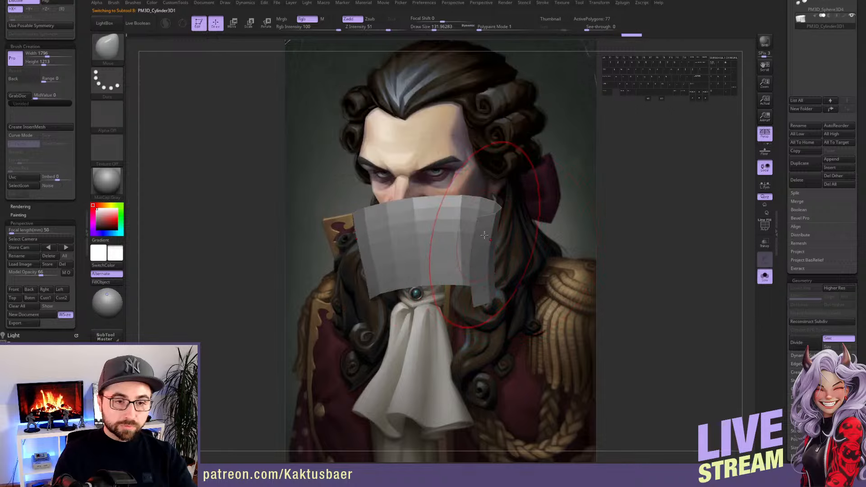
pyautogui.hotkey('shift', 'z')
pyautogui.press('s')
pyautogui.moveTo(483, 232); pyautogui.dragTo(448, 235)
pyautogui.moveTo(475, 298); pyautogui.dragTo(419, 340)
pyautogui.press('s')
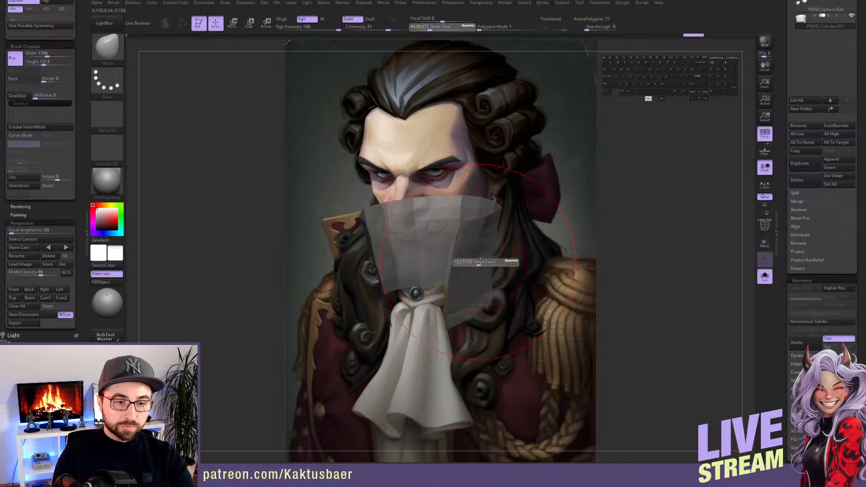
pyautogui.moveTo(495, 260); pyautogui.dragTo(489, 261)
pyautogui.press('s')
pyautogui.moveTo(497, 260); pyautogui.dragTo(464, 277)
pyautogui.press('s')
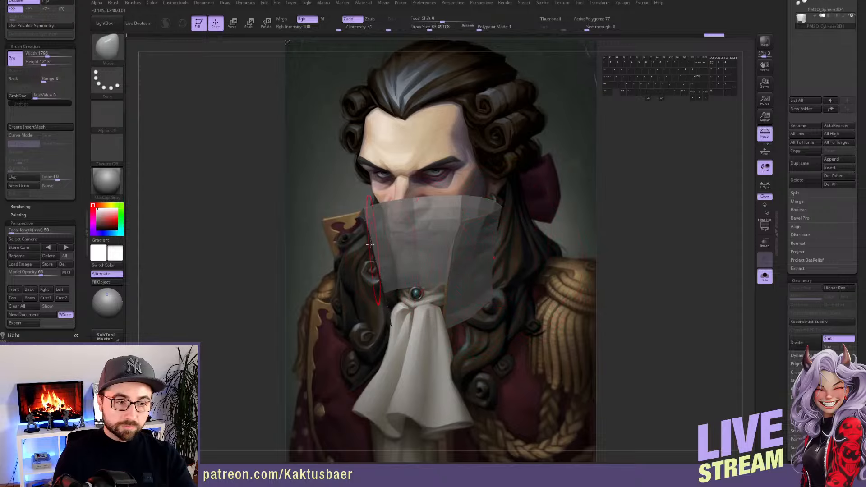
# Widen the collar's side in the Front camera view with the Move brush at a Draw Size of about 177
pyautogui.press('s')
pyautogui.moveTo(370, 244); pyautogui.dragTo(362, 241)
pyautogui.moveTo(361, 241)
pyautogui.mouseDown(button='right')
pyautogui.moveTo(346, 290)
pyautogui.moveTo(373, 283)
pyautogui.mouseUp(button='right')
pyautogui.press('s')
pyautogui.moveTo(374, 283); pyautogui.dragTo(315, 288)
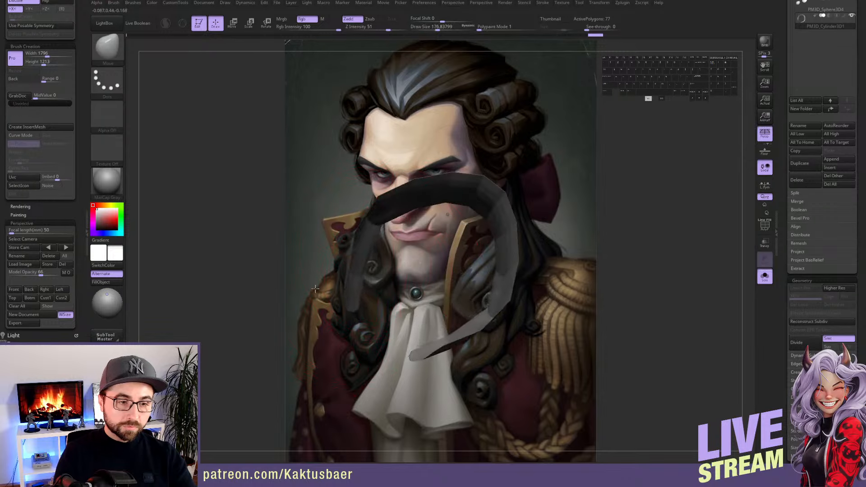
pyautogui.click(14, 290)
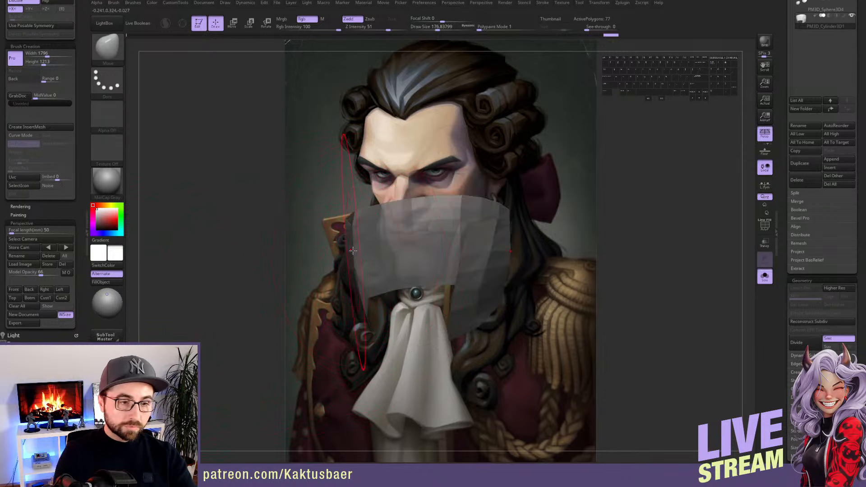
# Delete the horizontal edge loops running around the collar with the ZModeler brush
pyautogui.press('b')
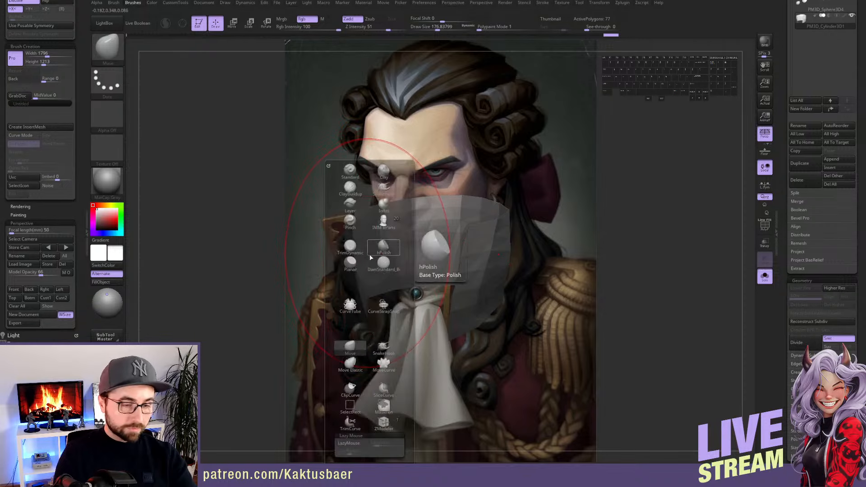
pyautogui.click(383, 423)
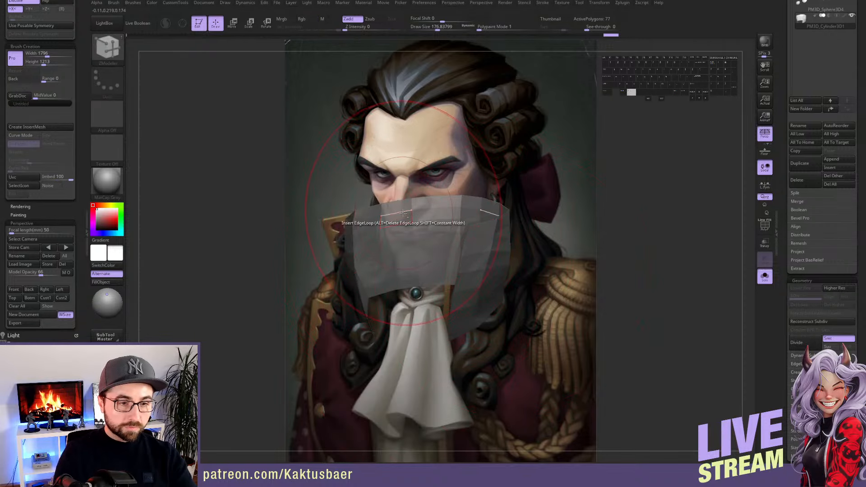
pyautogui.keyDown('alt'); pyautogui.click(400, 234); pyautogui.keyUp('alt')
pyautogui.keyDown('alt'); pyautogui.click(401, 247); pyautogui.keyUp('alt')
pyautogui.keyDown('alt'); pyautogui.click(402, 264); pyautogui.keyUp('alt')
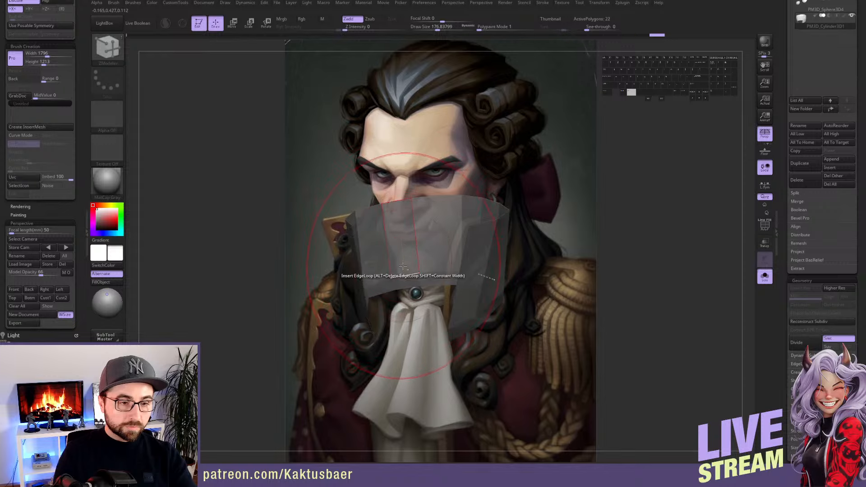
pyautogui.keyDown('alt'); pyautogui.click(402, 276); pyautogui.keyUp('alt')
# Pull the collar's upper front corner out to the painted collar tip with the Move brush at a Draw Size of about 74
pyautogui.press('b')
pyautogui.press('m')
pyautogui.press('v')
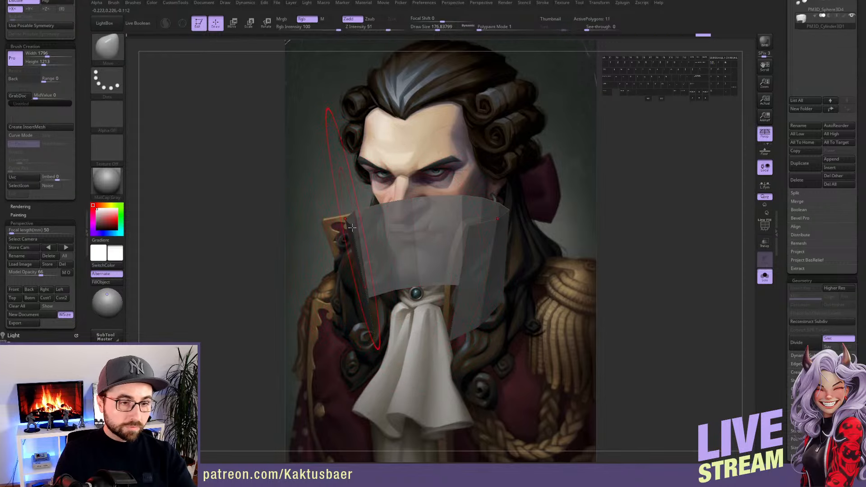
pyautogui.moveTo(346, 226); pyautogui.dragTo(332, 224)
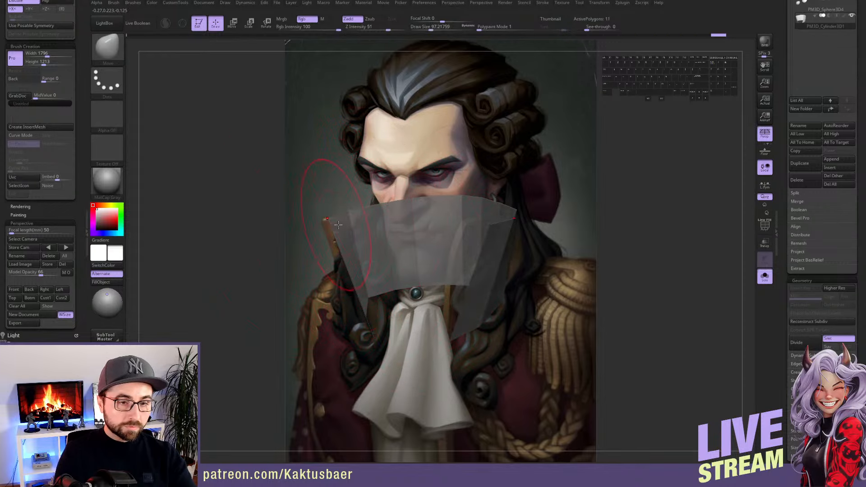
pyautogui.press('[')
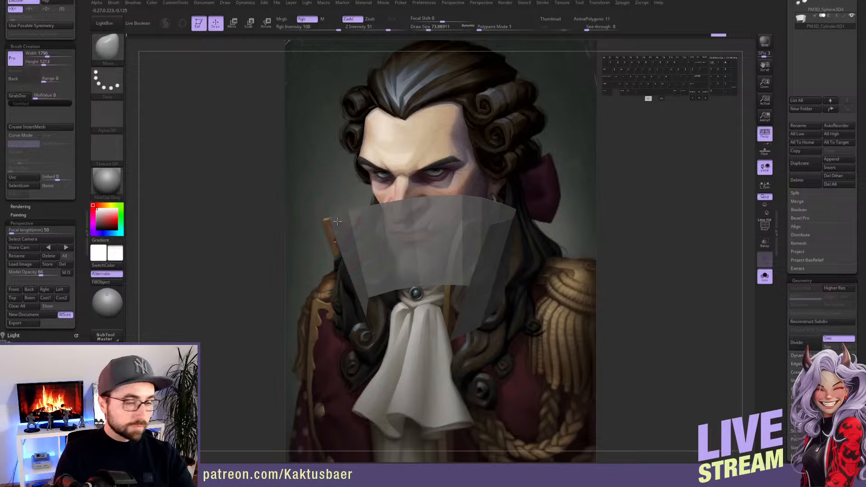
pyautogui.moveTo(338, 221)
pyautogui.mouseDown()
pyautogui.moveTo(367, 220)
pyautogui.moveTo(319, 217)
pyautogui.mouseUp()
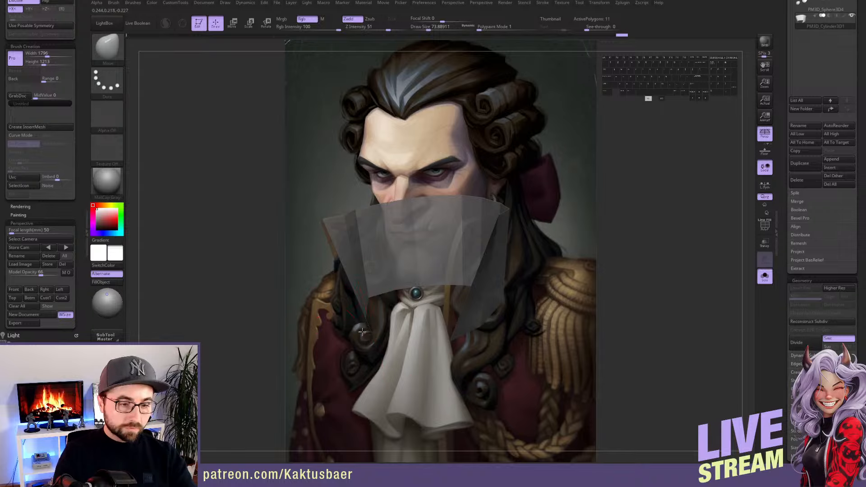
# Reshape the collar's lower front corner and outer side to the painting with the Move brush, using a Draw Size of about 101
pyautogui.moveTo(367, 314); pyautogui.dragTo(376, 315, button='right')
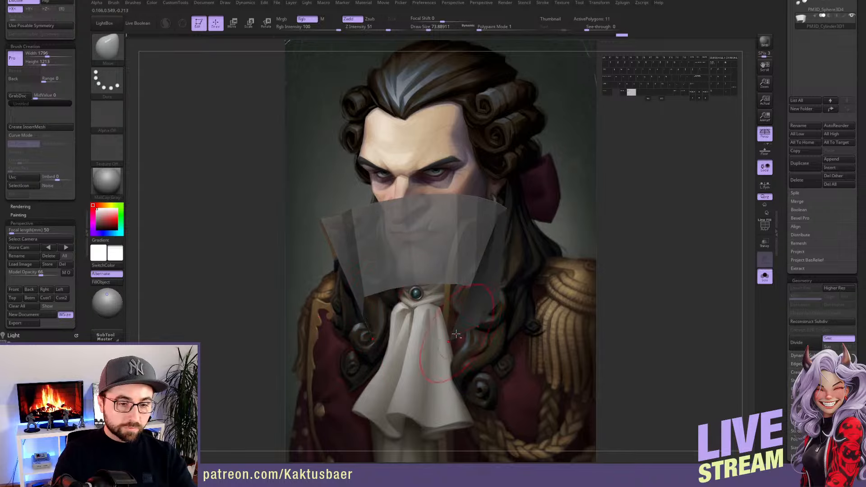
pyautogui.keyDown('alt'); pyautogui.moveTo(454, 339); pyautogui.dragTo(465, 340); pyautogui.keyUp('alt')
pyautogui.moveTo(240, 280); pyautogui.dragTo(203, 280, button='right')
pyautogui.moveTo(465, 339); pyautogui.dragTo(474, 341)
pyautogui.moveTo(201, 279); pyautogui.dragTo(240, 280, button='right')
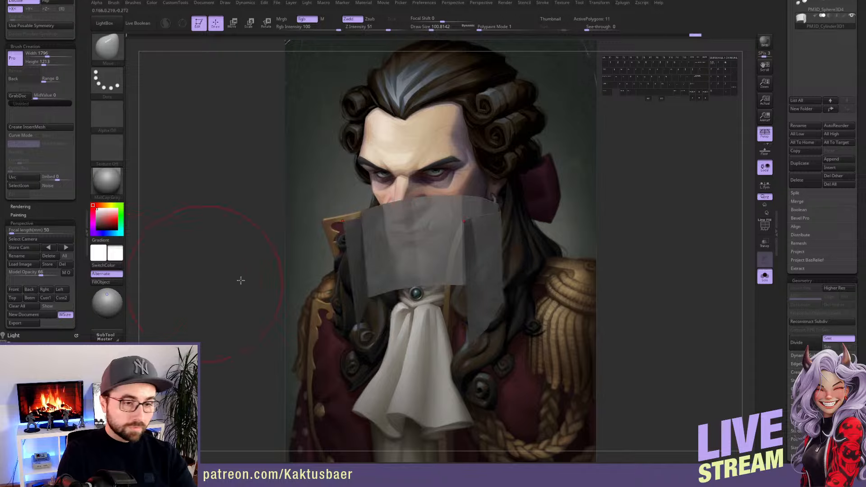
pyautogui.moveTo(473, 326); pyautogui.dragTo(422, 336)
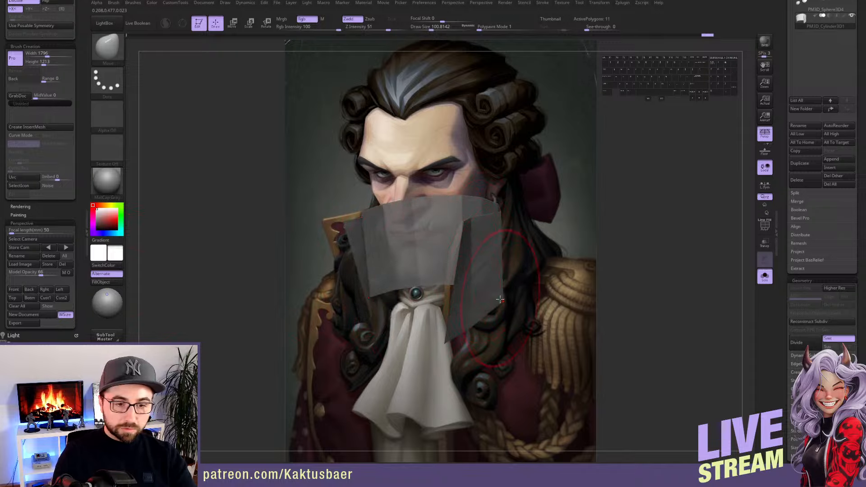
pyautogui.moveTo(500, 299); pyautogui.dragTo(477, 295)
# Recall the Front camera view and insert one horizontal edge loop around the middle of the collar with ZModeler
pyautogui.moveTo(216, 280); pyautogui.dragTo(260, 280, button='right')
pyautogui.keyDown('alt'); pyautogui.moveTo(259, 280); pyautogui.dragTo(449, 280, button='right'); pyautogui.keyUp('alt')
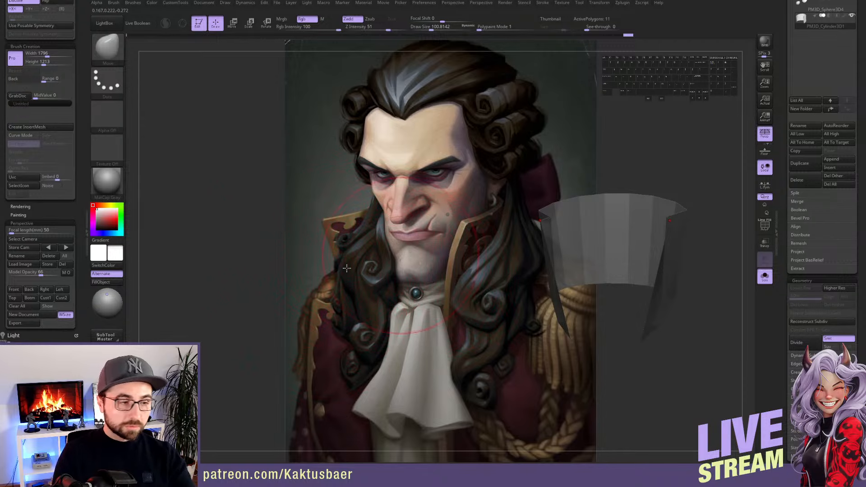
pyautogui.click(15, 290)
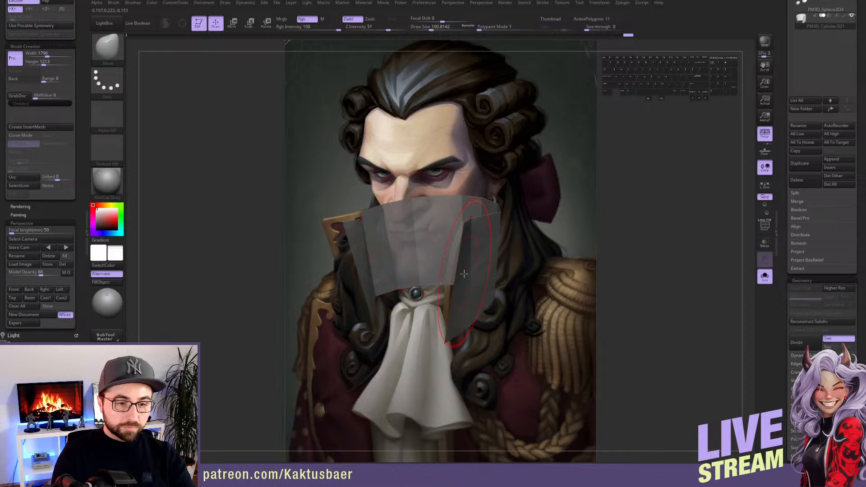
pyautogui.press('b')
pyautogui.press('z')
pyautogui.press('m')
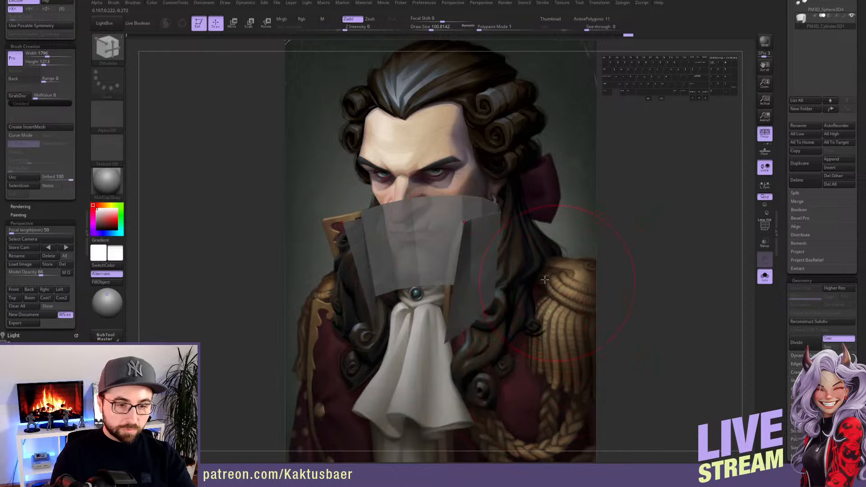
pyautogui.click(471, 266)
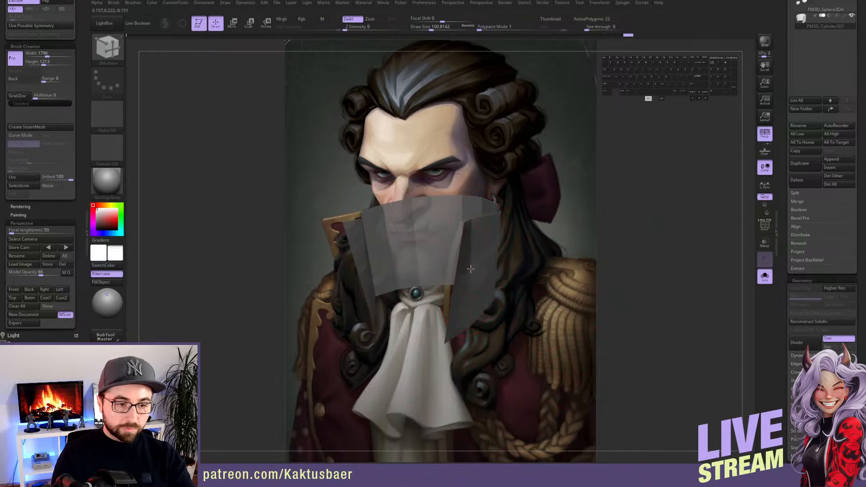
# Bend the collar's front edges and sides around the middle edge loop with the Move brush
pyautogui.press('b')
pyautogui.press('m')
pyautogui.press('v')
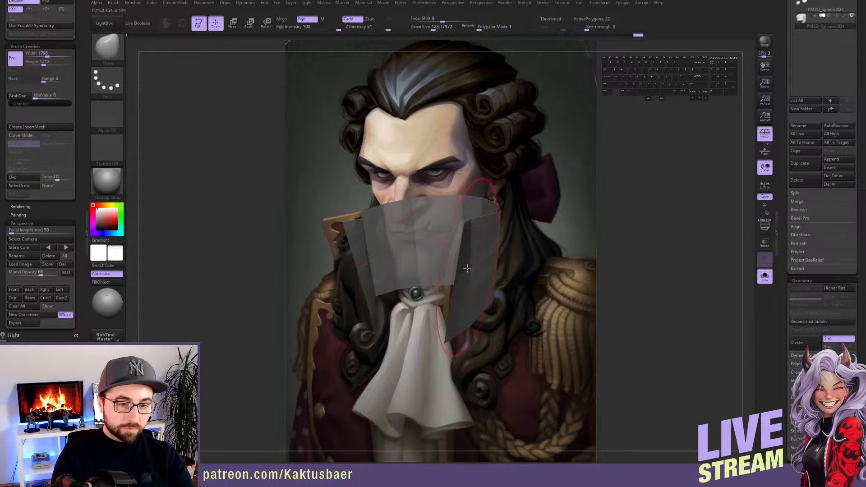
pyautogui.moveTo(467, 269)
pyautogui.mouseDown()
pyautogui.moveTo(459, 270)
pyautogui.moveTo(482, 262)
pyautogui.mouseUp()
pyautogui.press('s')
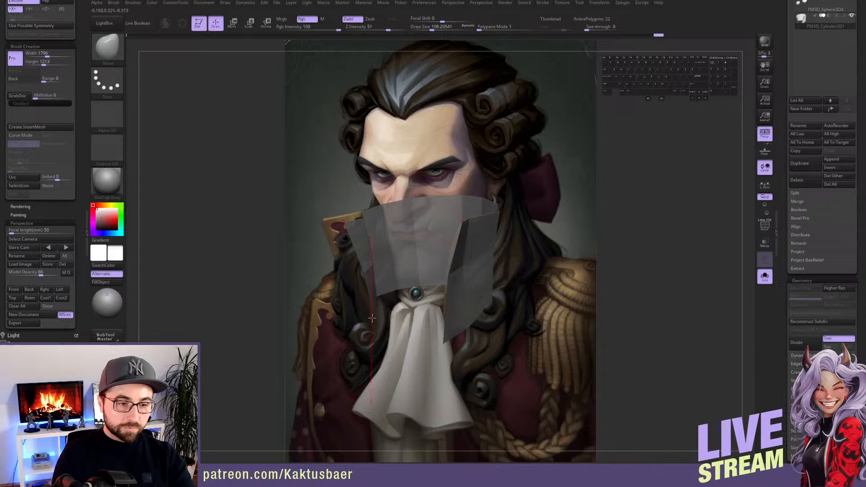
pyautogui.press('s')
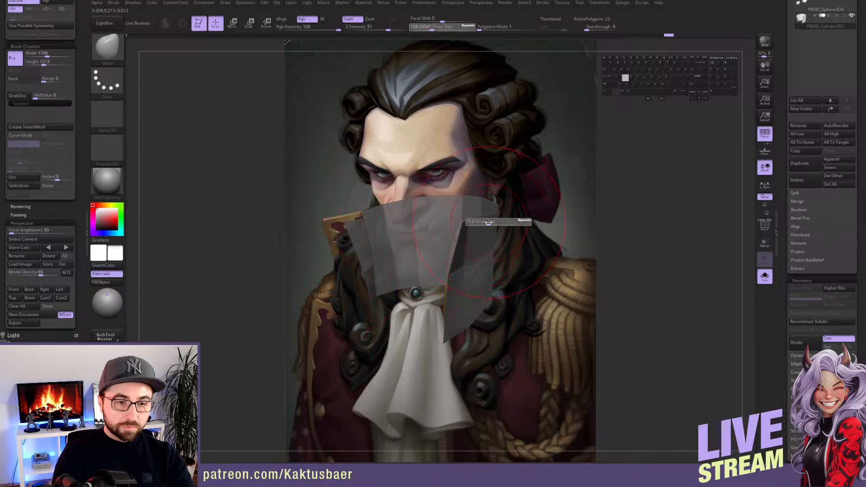
pyautogui.moveTo(489, 226); pyautogui.dragTo(485, 225)
# Bring back the rest of the bust and adjust the collar's front edge against the head, ending in the Front camera view
pyautogui.moveTo(484, 229)
pyautogui.mouseDown(button='right')
pyautogui.moveTo(484, 292)
pyautogui.moveTo(486, 260)
pyautogui.moveTo(458, 239)
pyautogui.moveTo(444, 262)
pyautogui.moveTo(478, 279)
pyautogui.moveTo(449, 296)
pyautogui.moveTo(475, 311)
pyautogui.mouseUp(button='right')
pyautogui.hotkey('alt', 'q')
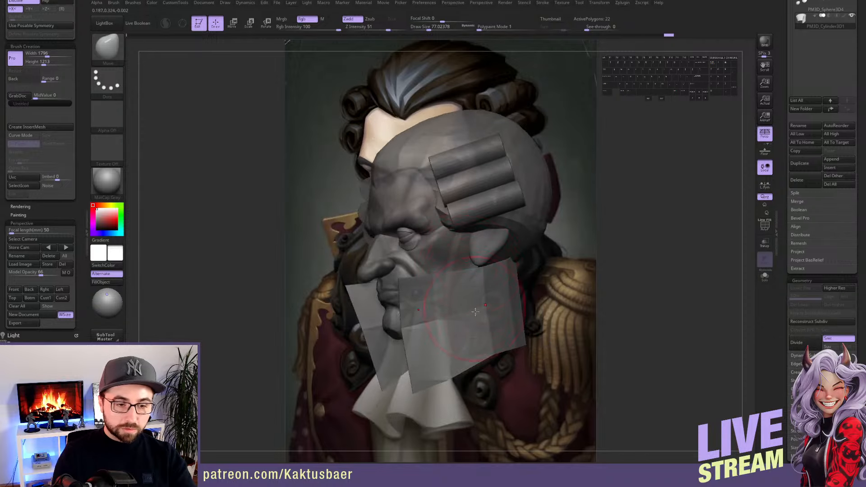
pyautogui.click(14, 289)
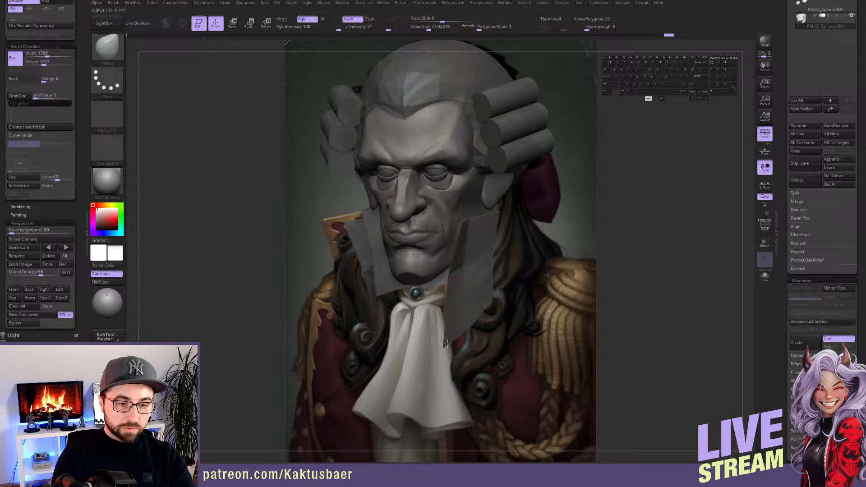
pyautogui.moveTo(490, 289)
pyautogui.mouseDown(button='right')
pyautogui.moveTo(471, 288)
pyautogui.moveTo(469, 245)
pyautogui.moveTo(455, 255)
pyautogui.mouseUp(button='right')
pyautogui.moveTo(456, 255); pyautogui.dragTo(451, 256)
pyautogui.click(15, 289)
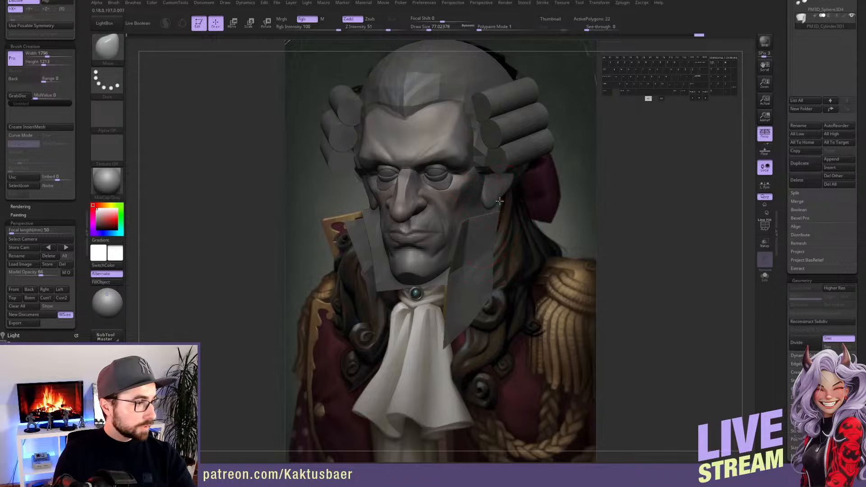
# Tweak the collar's upper edge below the ear, quick-save the project and recall the Front camera view
pyautogui.moveTo(500, 201); pyautogui.dragTo(506, 205)
pyautogui.moveTo(506, 206); pyautogui.dragTo(415, 210, button='right')
pyautogui.moveTo(622, 212)
pyautogui.mouseDown(button='right')
pyautogui.moveTo(529, 210)
pyautogui.moveTo(624, 215)
pyautogui.mouseUp(button='right')
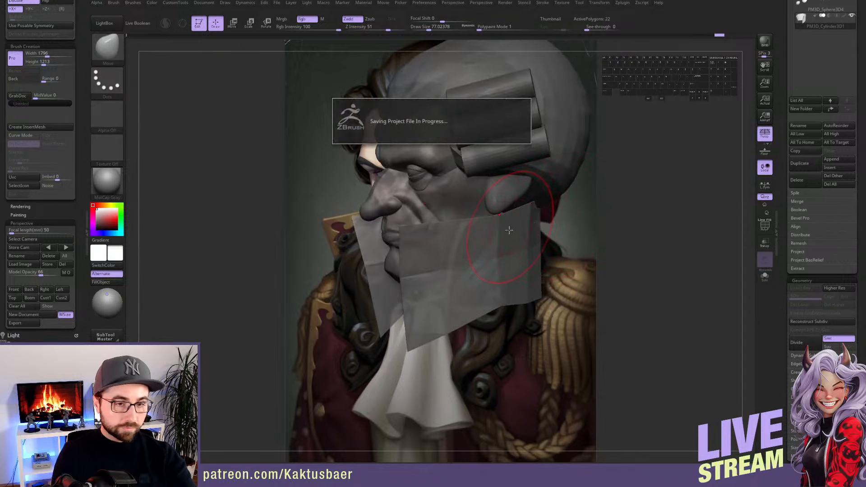
pyautogui.click(30, 289)
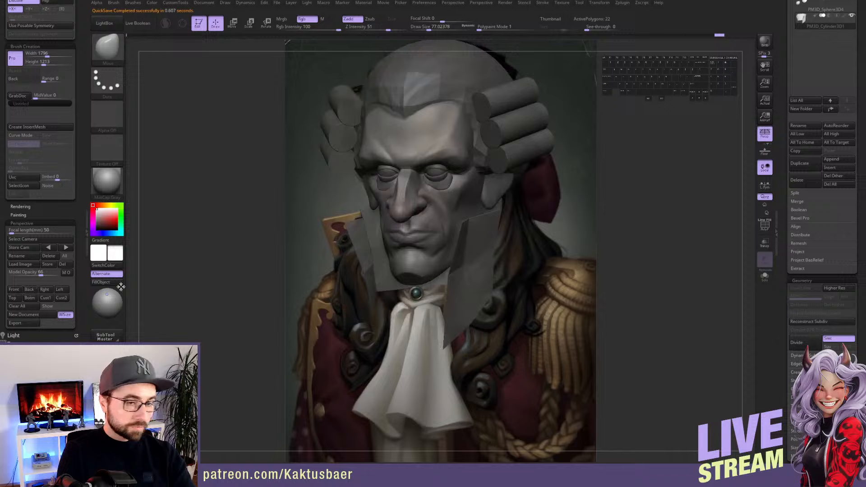
# Select the wig cap subtool and draw a thick hair strand from behind the ear down past the collar with the CurveTube brush
pyautogui.keyDown('alt'); pyautogui.click(484, 162); pyautogui.keyUp('alt')
pyautogui.press('b')
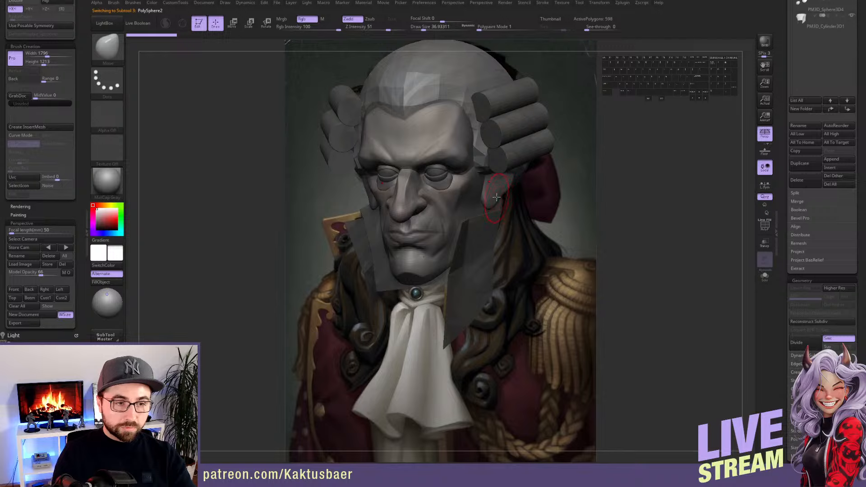
pyautogui.press('b')
pyautogui.click(479, 304)
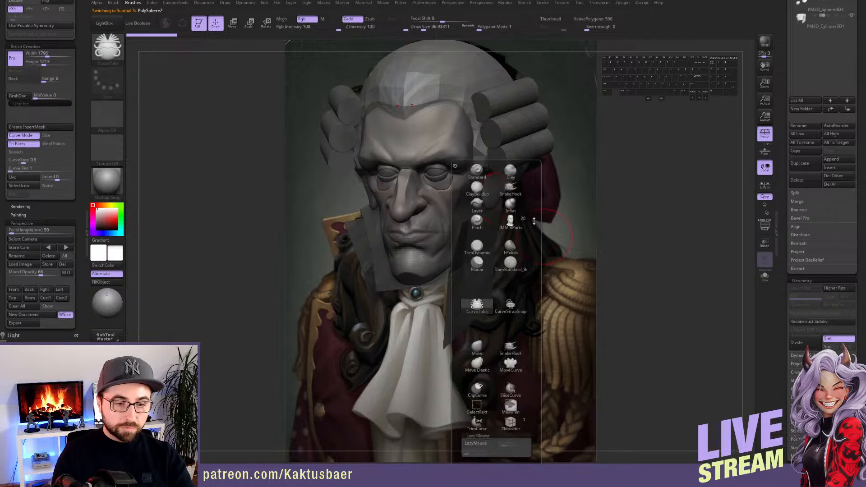
pyautogui.press('[')
pyautogui.press('[')
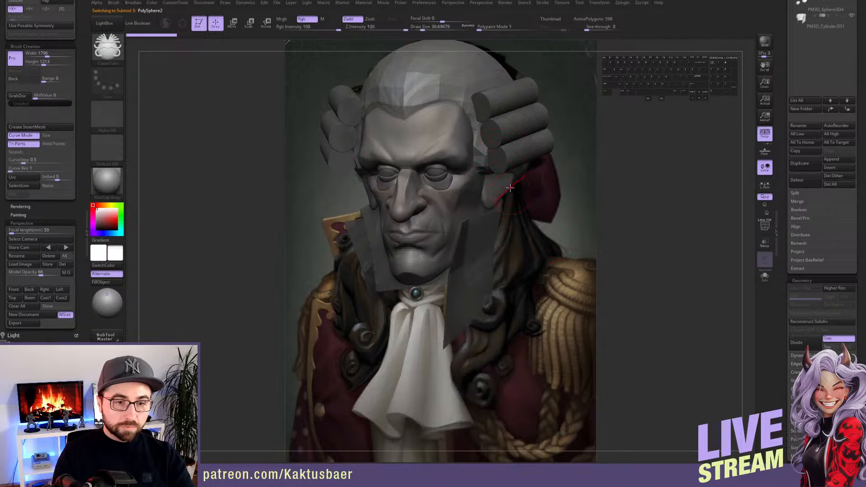
pyautogui.moveTo(503, 319); pyautogui.dragTo(501, 317)
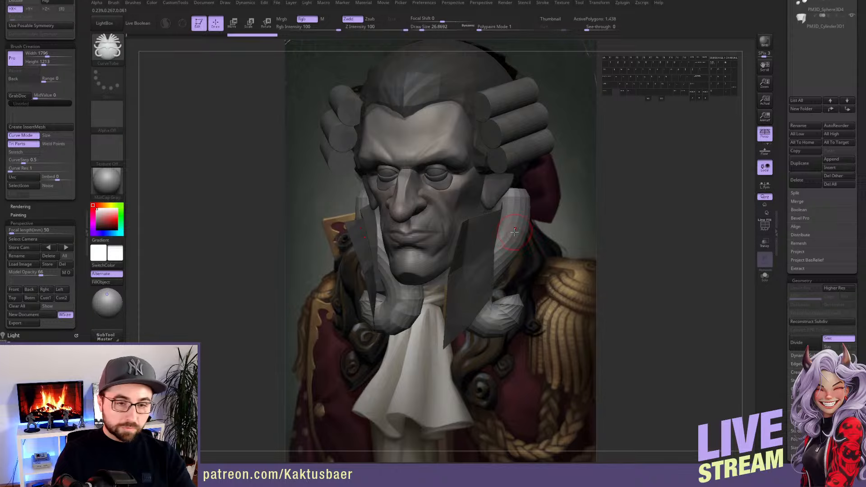
# Draw two more hair strands with curled lower ends beside the collar, using CurveTube at a Draw Size of about 23
pyautogui.press('[')
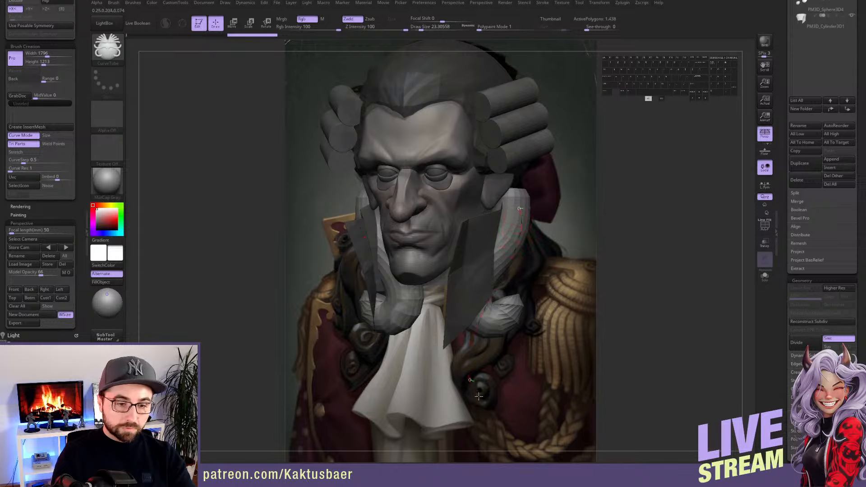
pyautogui.moveTo(479, 396); pyautogui.dragTo(478, 392)
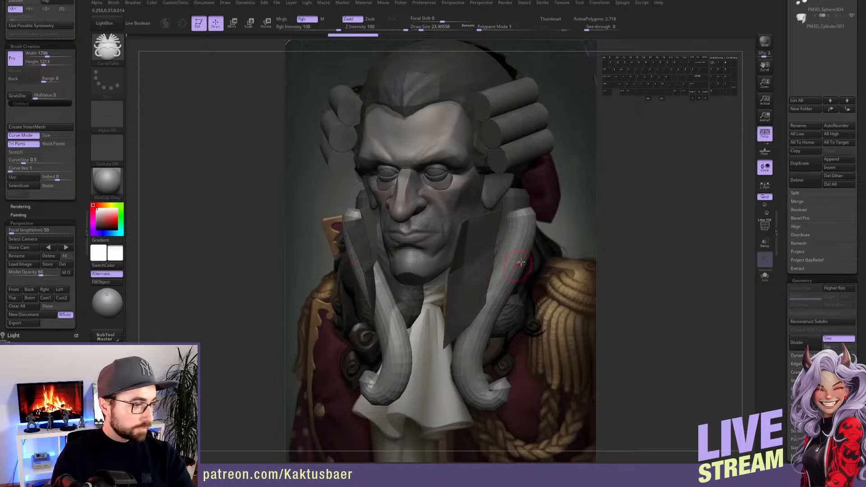
pyautogui.moveTo(532, 340); pyautogui.dragTo(537, 296)
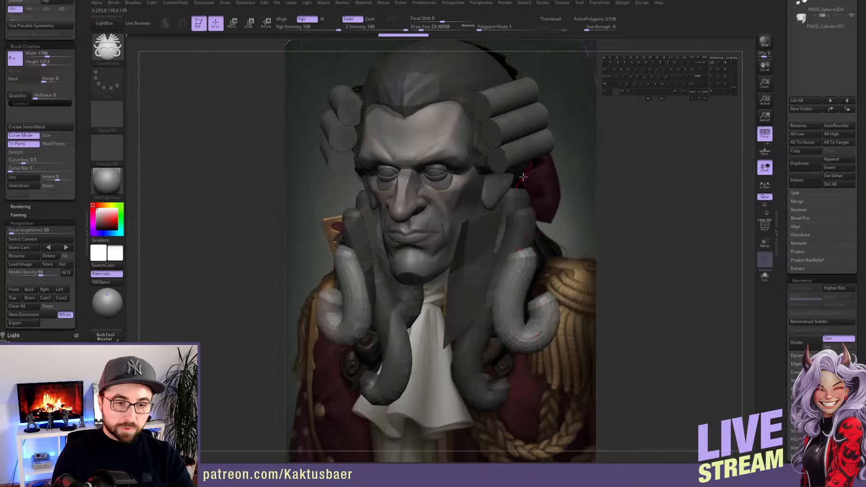
pyautogui.click(518, 225)
# Hide the three mirrored hair strands on the wig cap and split them off into their own subtool
pyautogui.moveTo(586, 225); pyautogui.dragTo(543, 218, button='right')
pyautogui.keyDown('ctrl'); pyautogui.keyDown('shift'); pyautogui.click(547, 220); pyautogui.keyUp('shift'); pyautogui.keyUp('ctrl')
pyautogui.keyDown('ctrl'); pyautogui.keyDown('shift'); pyautogui.click(546, 222); pyautogui.keyUp('shift'); pyautogui.keyUp('ctrl')
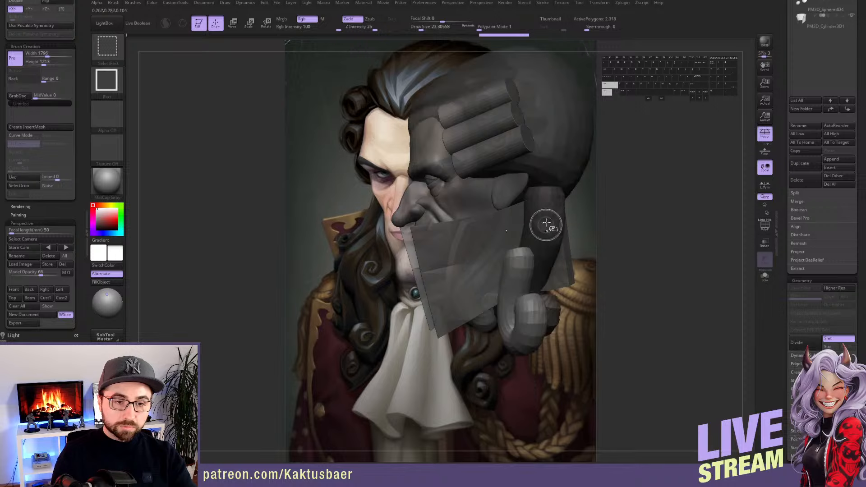
pyautogui.keyDown('ctrl'); pyautogui.keyDown('shift'); pyautogui.click(546, 223); pyautogui.keyUp('shift'); pyautogui.keyUp('ctrl')
pyautogui.keyDown('ctrl'); pyautogui.keyDown('shift'); pyautogui.click(525, 264); pyautogui.keyUp('shift'); pyautogui.keyUp('ctrl')
pyautogui.moveTo(90, 67); pyautogui.dragTo(89, 457)
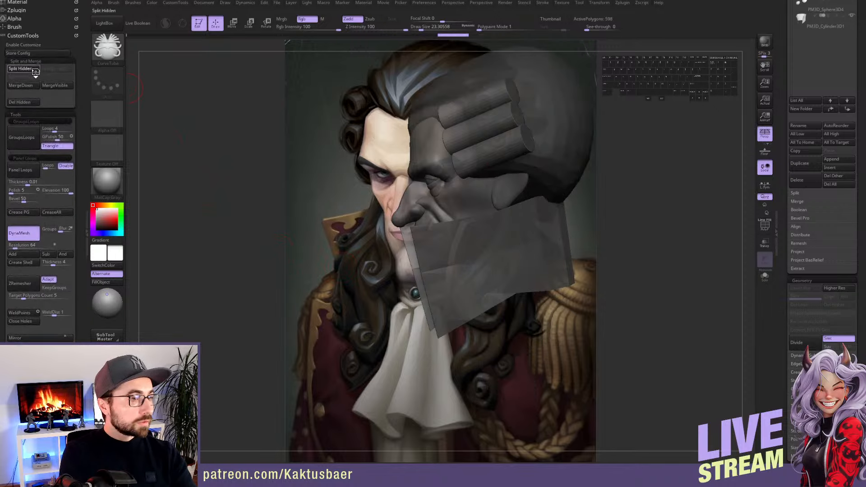
pyautogui.click(33, 70)
# Select the split-off hair strands and move them forward towards the face with Transpose
pyautogui.keyDown('alt'); pyautogui.click(552, 255); pyautogui.keyUp('alt')
pyautogui.keyDown('alt'); pyautogui.moveTo(551, 256); pyautogui.dragTo(514, 223, button='right'); pyautogui.keyUp('alt')
pyautogui.hotkey('shift', 'c')
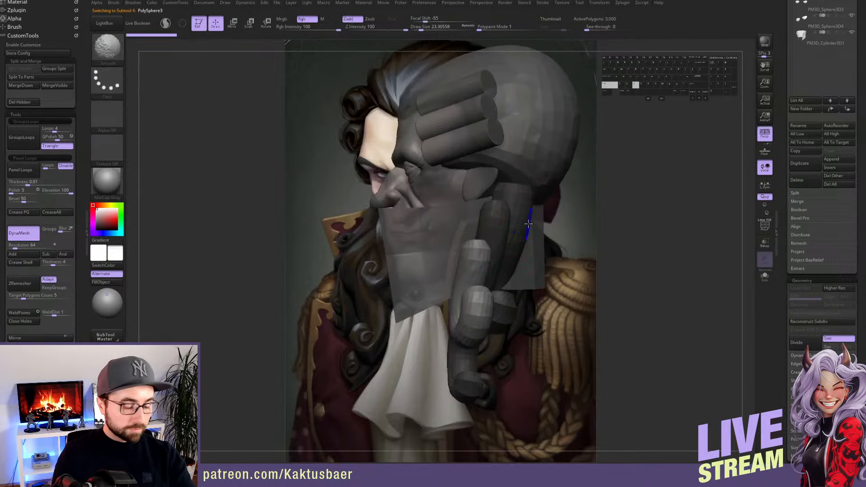
pyautogui.press('w')
pyautogui.moveTo(508, 201)
pyautogui.keyDown('shift'); pyautogui.mouseDown()
pyautogui.moveTo(529, 193)
pyautogui.moveTo(502, 195)
pyautogui.mouseUp(); pyautogui.keyUp('shift')
pyautogui.press('q')
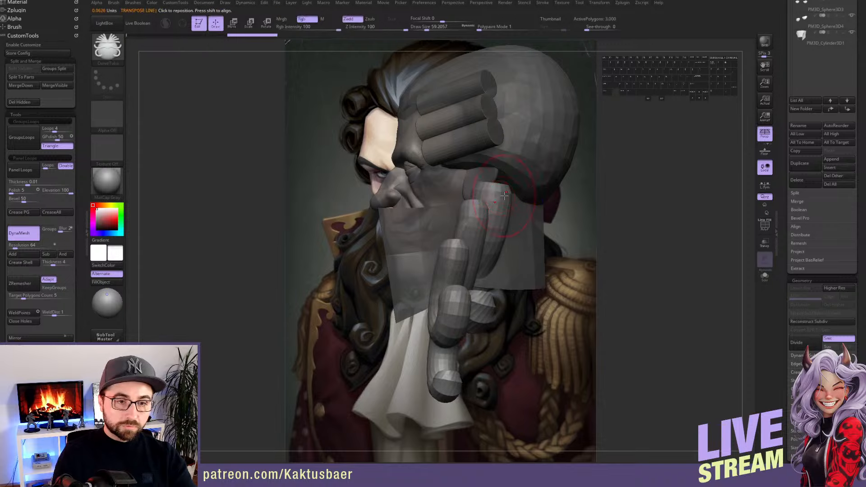
# Isolate the uppermost thick hair strand below the ear and smooth its length and lower curl
pyautogui.keyDown('ctrl'); pyautogui.keyDown('shift'); pyautogui.click(504, 201); pyautogui.keyUp('shift'); pyautogui.keyUp('ctrl')
pyautogui.moveTo(505, 202); pyautogui.dragTo(492, 210, button='right')
pyautogui.keyDown('shift'); pyautogui.moveTo(494, 203); pyautogui.dragTo(492, 257); pyautogui.keyUp('shift')
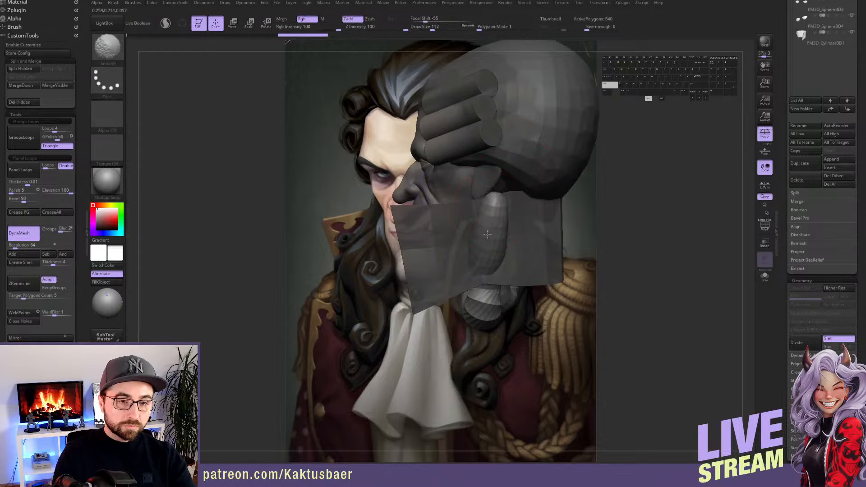
pyautogui.moveTo(471, 266); pyautogui.dragTo(494, 278, button='right')
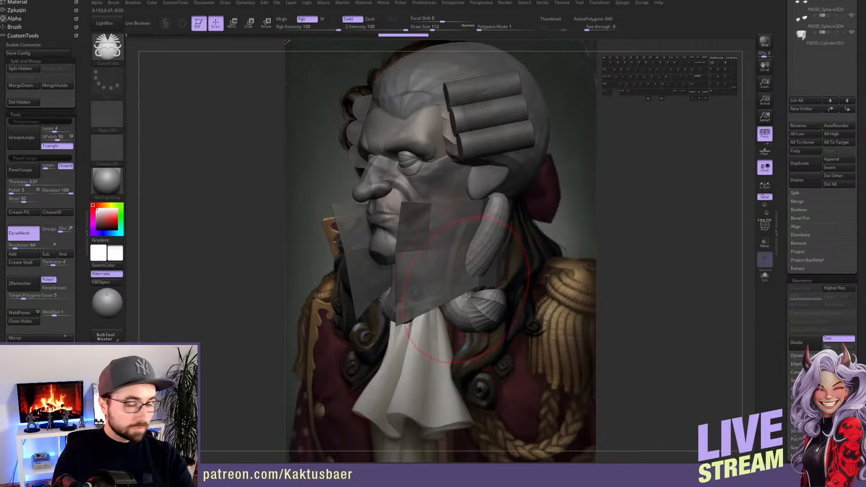
pyautogui.keyDown('shift'); pyautogui.moveTo(462, 302); pyautogui.dragTo(479, 310); pyautogui.keyUp('shift')
pyautogui.moveTo(482, 300); pyautogui.dragTo(439, 288, button='right')
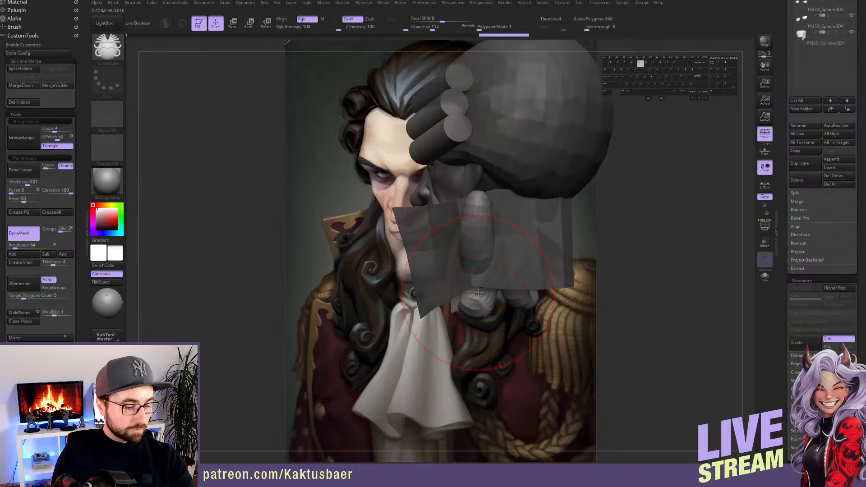
# Reshape the strand's lower curl with the Move brush and extend its upper end up behind the earlobe
pyautogui.press('5')
pyautogui.moveTo(473, 300); pyautogui.dragTo(453, 298)
pyautogui.moveTo(452, 295); pyautogui.dragTo(493, 288, button='right')
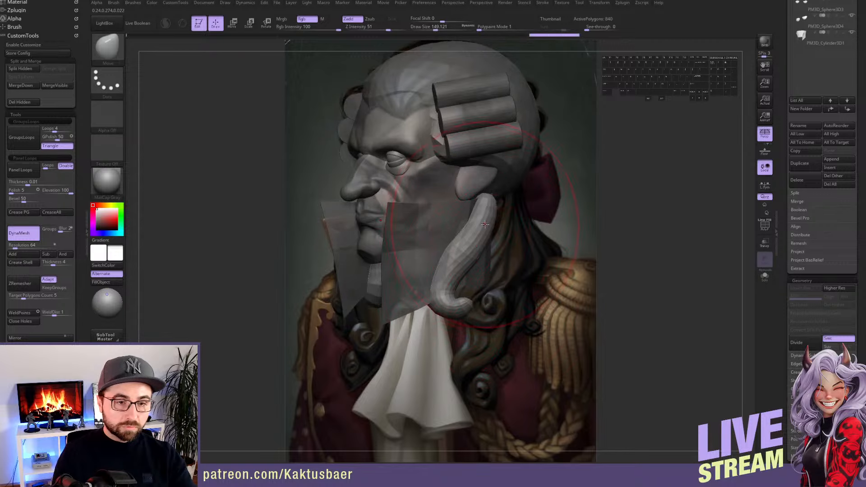
pyautogui.press('[')
pyautogui.moveTo(485, 224); pyautogui.dragTo(456, 229, button='right')
pyautogui.moveTo(512, 149); pyautogui.dragTo(507, 148)
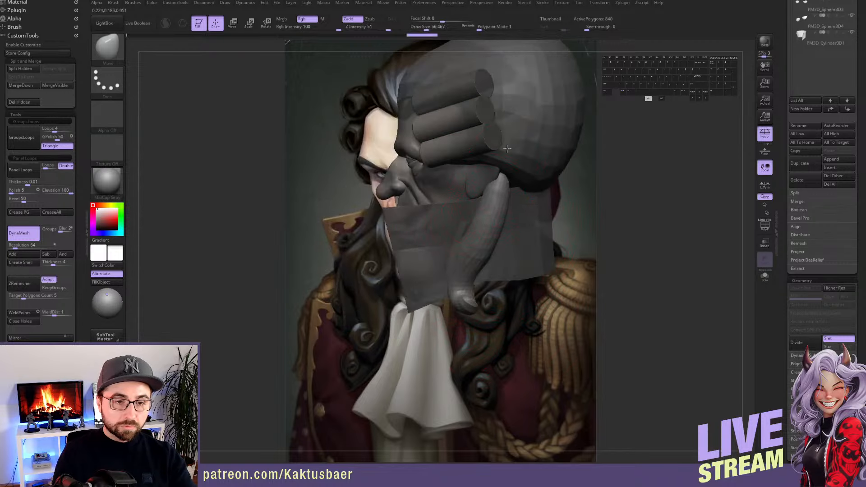
# Adjust the strand's upper and middle sections with the Move brush at a Draw Size of about 77
pyautogui.moveTo(508, 182); pyautogui.dragTo(536, 184, button='right')
pyautogui.press('s')
pyautogui.moveTo(487, 206); pyautogui.dragTo(484, 207)
pyautogui.press('s')
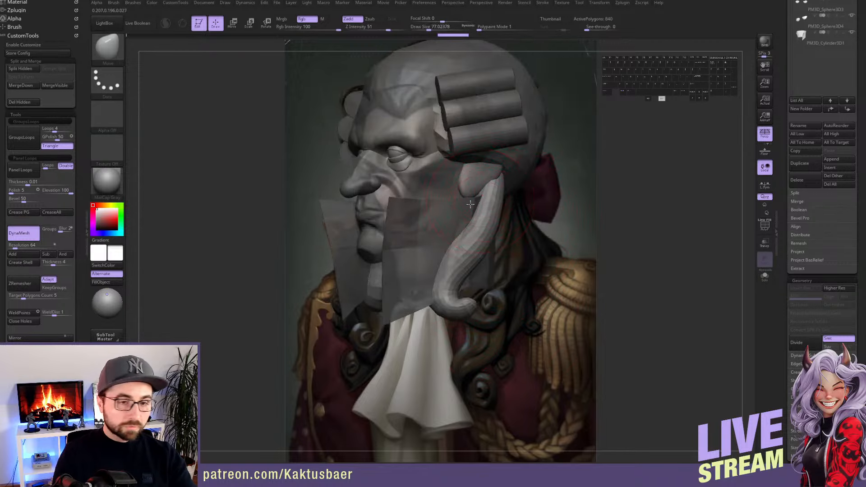
pyautogui.moveTo(487, 207); pyautogui.dragTo(455, 209, button='right')
pyautogui.moveTo(482, 209)
pyautogui.mouseDown()
pyautogui.moveTo(495, 217)
pyautogui.moveTo(494, 230)
pyautogui.moveTo(473, 252)
pyautogui.mouseUp()
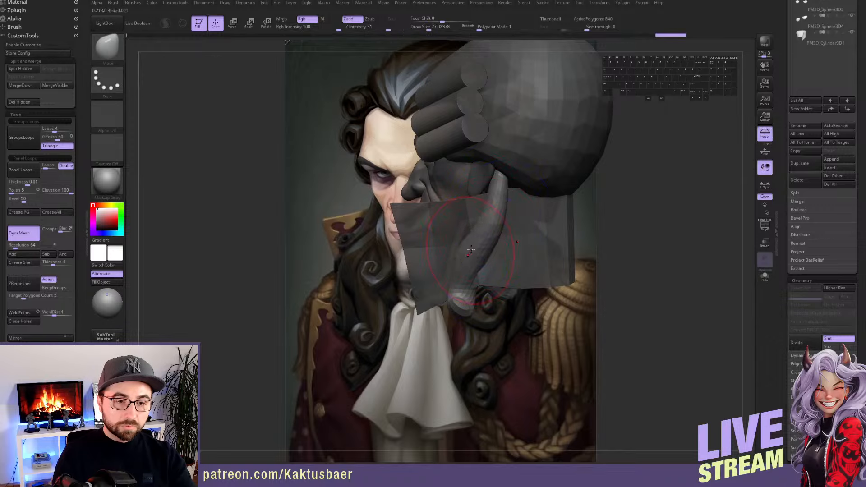
pyautogui.moveTo(470, 239)
pyautogui.mouseDown(button='right')
pyautogui.moveTo(499, 209)
pyautogui.moveTo(496, 169)
pyautogui.mouseUp(button='right')
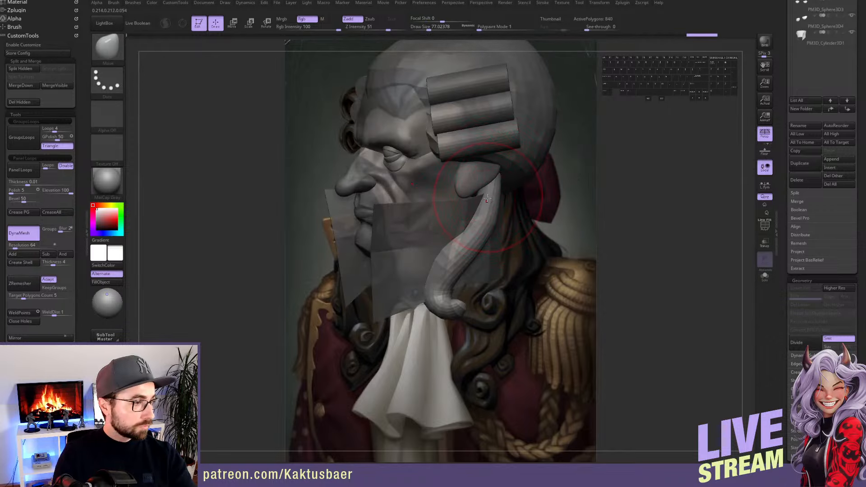
pyautogui.moveTo(487, 201); pyautogui.dragTo(491, 199, button='right')
# Recall the stored camera matching the reference and swell the strand's lower end into a fuller bulge with the Move brush
pyautogui.moveTo(80, 327); pyautogui.dragTo(81, 253)
pyautogui.click(14, 265)
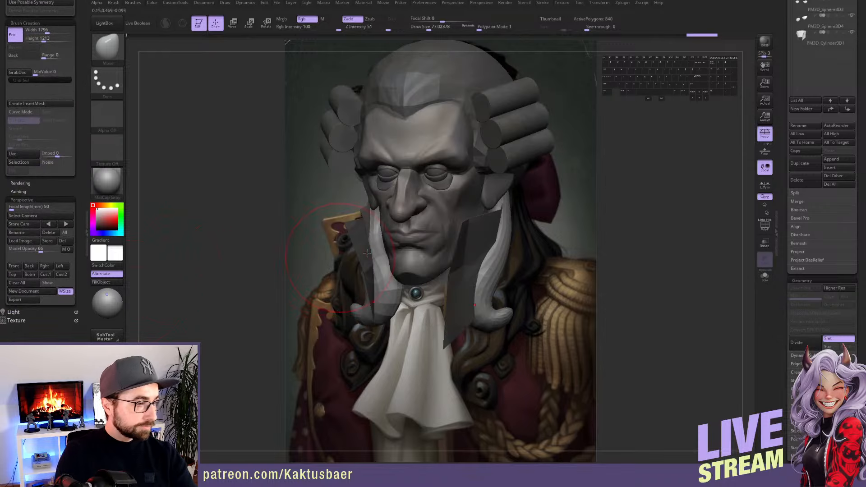
pyautogui.press('s')
pyautogui.moveTo(482, 319)
pyautogui.mouseDown()
pyautogui.moveTo(464, 314)
pyautogui.moveTo(454, 326)
pyautogui.moveTo(489, 312)
pyautogui.moveTo(474, 297)
pyautogui.moveTo(483, 308)
pyautogui.moveTo(466, 309)
pyautogui.moveTo(462, 294)
pyautogui.moveTo(477, 260)
pyautogui.mouseUp()
pyautogui.hotkey('alt', 's')
pyautogui.press('s')
pyautogui.moveTo(505, 312); pyautogui.dragTo(488, 329)
pyautogui.hotkey('alt', 's')
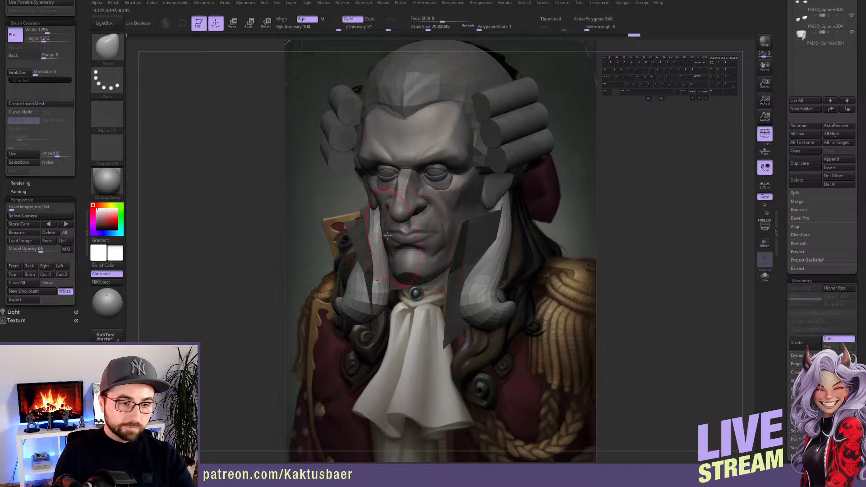
# Shift the strand's upper part outward from the face and push the inner side of its lower bulge back from the collar
pyautogui.press('s')
pyautogui.moveTo(493, 219); pyautogui.dragTo(505, 218)
pyautogui.hotkey('alt', 's')
pyautogui.press('s')
pyautogui.moveTo(466, 295); pyautogui.dragTo(485, 295)
pyautogui.click(19, 267)
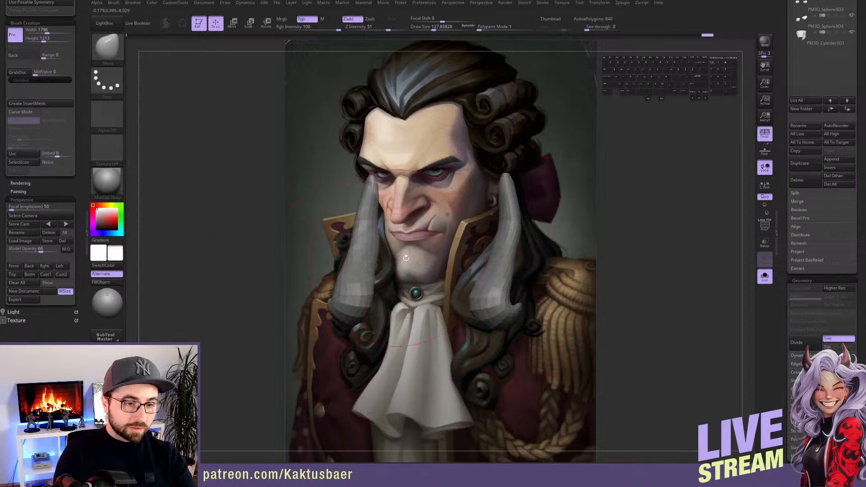
# Pull the mirrored strand outward from the cheek at a Draw Size of about 71 and smooth its upper end
pyautogui.press('s')
pyautogui.moveTo(397, 236); pyautogui.dragTo(363, 239)
pyautogui.keyDown('shift'); pyautogui.moveTo(372, 205); pyautogui.dragTo(367, 221); pyautogui.keyUp('shift')
pyautogui.hotkey('alt', 'q')
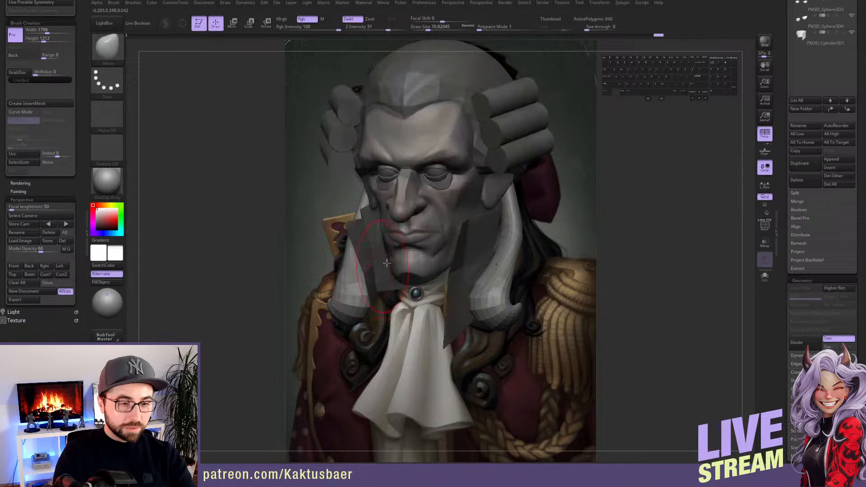
# Refine the curve of the strand's upper section and slim its lower section beside the collar
pyautogui.moveTo(509, 192); pyautogui.dragTo(500, 235)
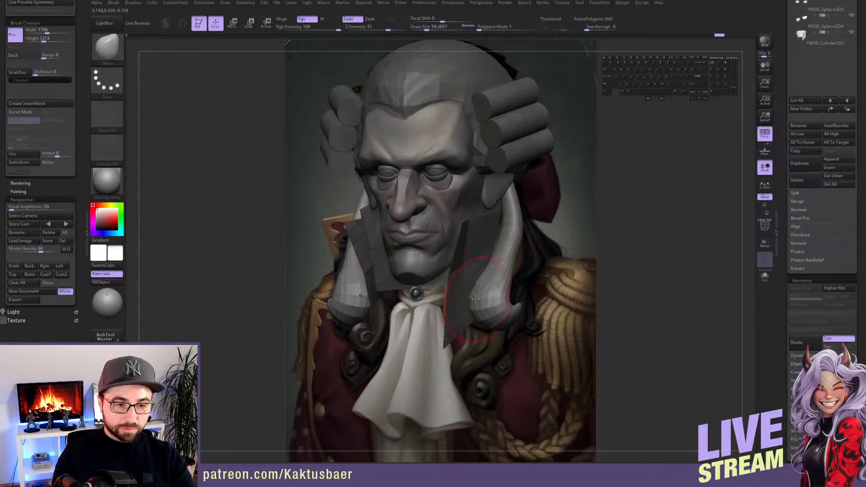
pyautogui.press(']')
pyautogui.moveTo(354, 304)
pyautogui.keyDown('alt'); pyautogui.mouseDown()
pyautogui.moveTo(360, 267)
pyautogui.moveTo(357, 275)
pyautogui.mouseUp(); pyautogui.keyUp('alt')
pyautogui.press('s')
pyautogui.press('[')
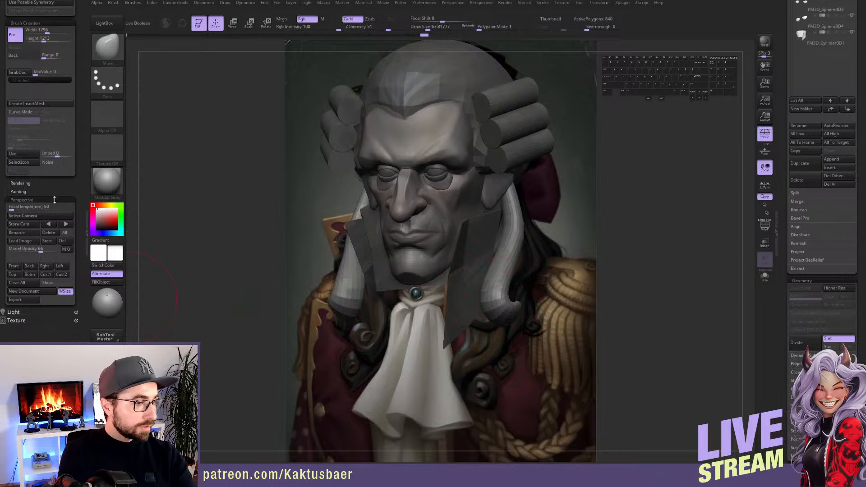
# Turn on BackfaceMask and push the strand's upper edge and lower side into shape with the Move brush
pyautogui.scroll(5, 54, 200)
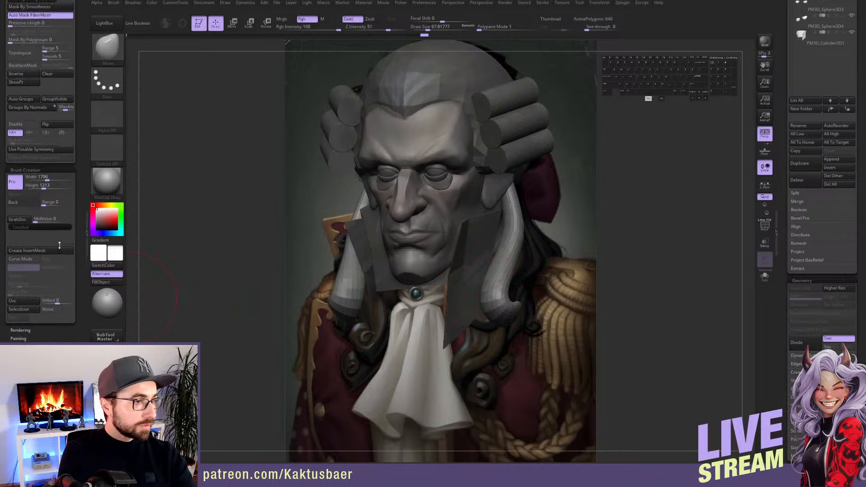
pyautogui.moveTo(59, 245); pyautogui.dragTo(57, 250)
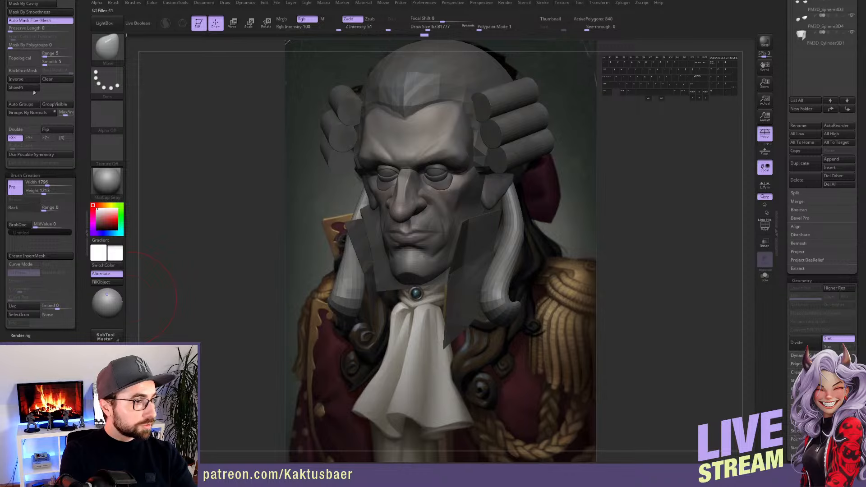
pyautogui.click(22, 71)
pyautogui.moveTo(512, 209); pyautogui.dragTo(517, 207)
pyautogui.moveTo(514, 276)
pyautogui.mouseDown(button='right')
pyautogui.moveTo(492, 285)
pyautogui.moveTo(437, 282)
pyautogui.mouseUp(button='right')
pyautogui.press(']')
pyautogui.moveTo(516, 279)
pyautogui.mouseDown()
pyautogui.moveTo(506, 278)
pyautogui.moveTo(511, 264)
pyautogui.moveTo(502, 273)
pyautogui.mouseUp()
pyautogui.press('s')
pyautogui.moveTo(492, 301)
pyautogui.mouseDown()
pyautogui.moveTo(493, 319)
pyautogui.moveTo(486, 313)
pyautogui.mouseUp()
# Build up the volume of the strand's lower curl from several angles with the Move brush at a Draw Size of about 56
pyautogui.moveTo(490, 311); pyautogui.dragTo(541, 305, button='right')
pyautogui.moveTo(483, 302); pyautogui.dragTo(475, 295)
pyautogui.moveTo(475, 288); pyautogui.dragTo(483, 285, button='right')
pyautogui.moveTo(477, 276); pyautogui.dragTo(468, 275)
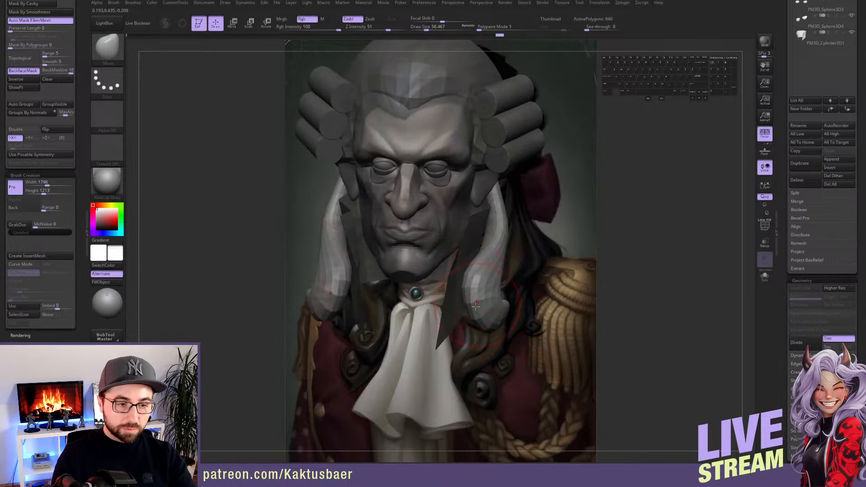
pyautogui.moveTo(470, 289); pyautogui.dragTo(487, 290, button='right')
pyautogui.moveTo(470, 315); pyautogui.dragTo(467, 320)
pyautogui.moveTo(460, 287); pyautogui.dragTo(458, 284)
pyautogui.moveTo(467, 268); pyautogui.dragTo(470, 264)
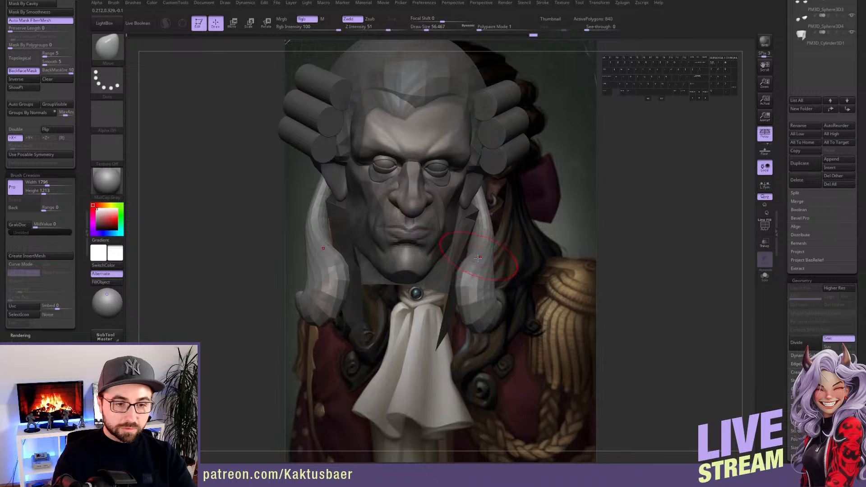
# Turn off BackfaceMask, widen the lower bulge towards the collar at a Draw Size of about 54, and smooth the strand's middle
pyautogui.moveTo(478, 258); pyautogui.dragTo(461, 336, button='right')
pyautogui.moveTo(468, 251); pyautogui.dragTo(478, 241, button='right')
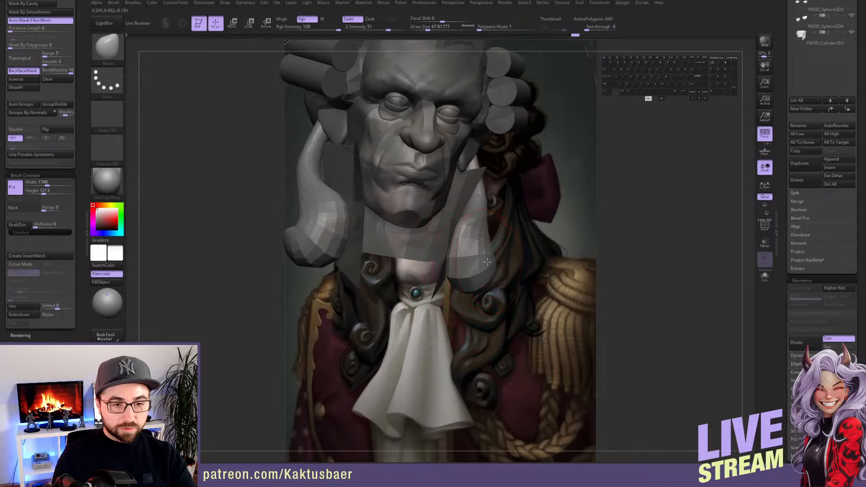
pyautogui.moveTo(48, 478); pyautogui.dragTo(48, 234)
pyautogui.click(15, 175)
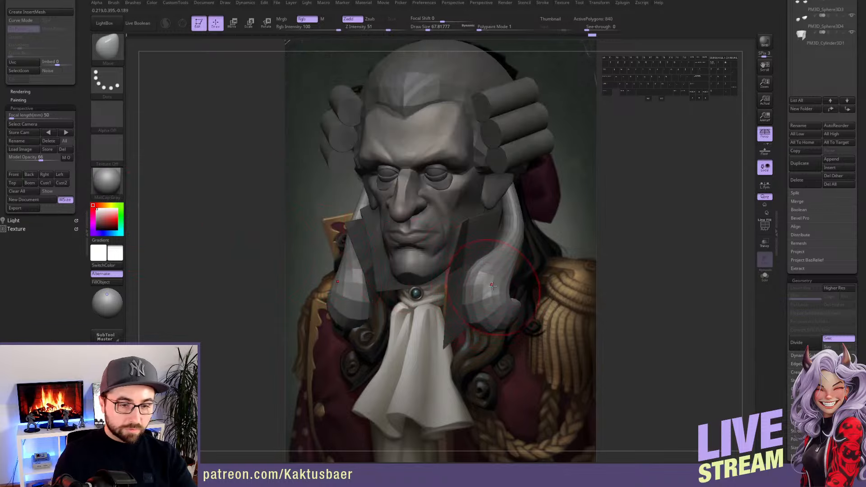
pyautogui.hotkey('alt', 's')
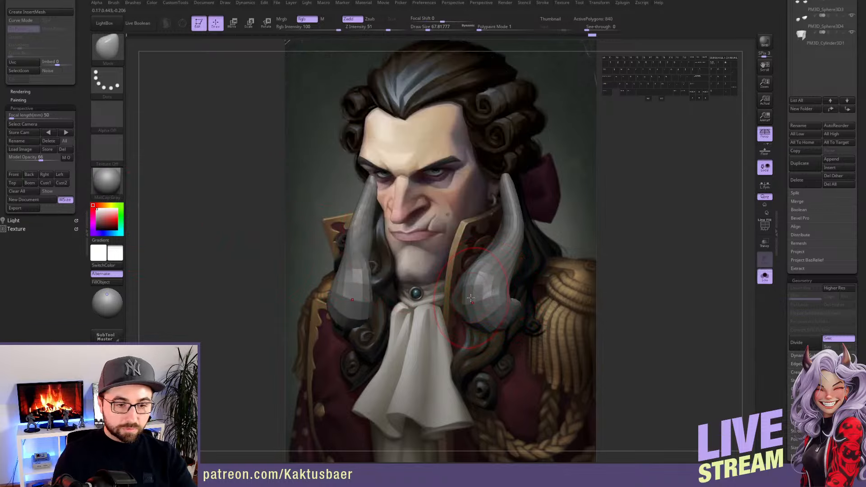
pyautogui.moveTo(85, 75); pyautogui.dragTo(85, 133)
pyautogui.press('s')
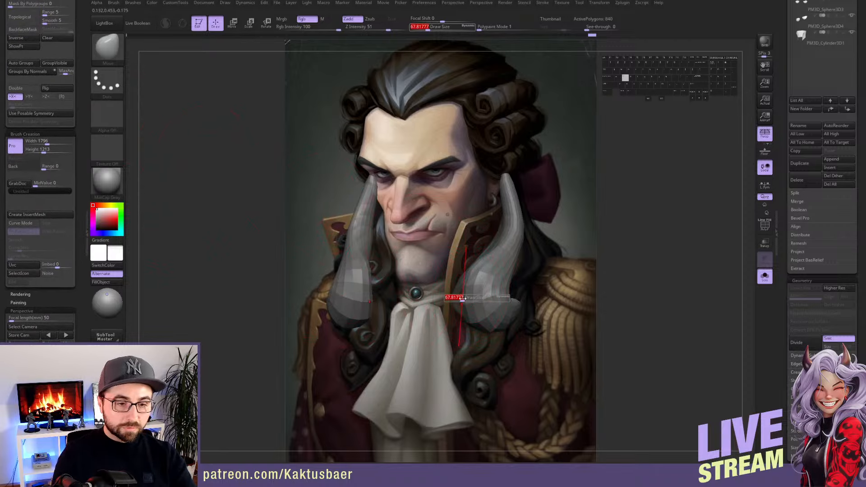
pyautogui.moveTo(463, 297); pyautogui.dragTo(461, 298)
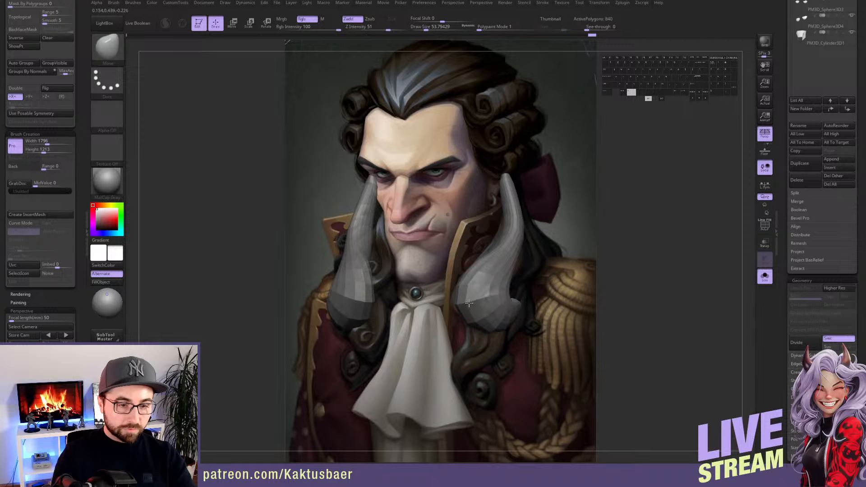
pyautogui.moveTo(464, 303); pyautogui.dragTo(460, 301)
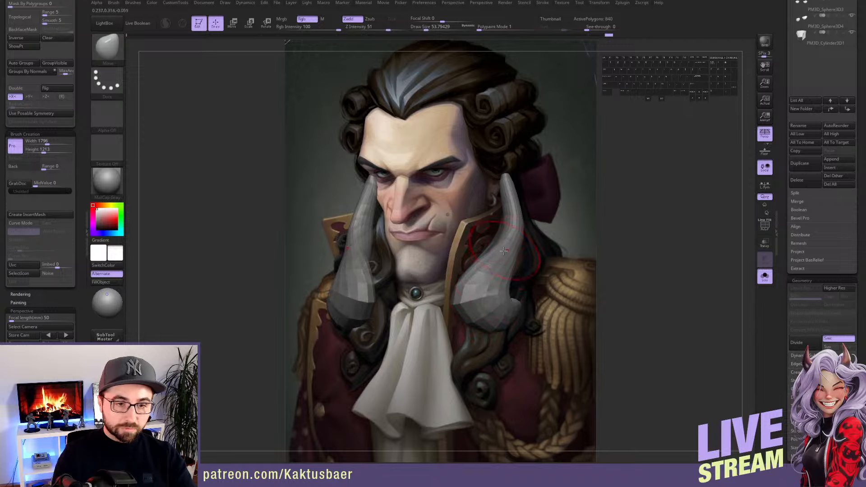
pyautogui.moveTo(504, 250)
pyautogui.keyDown('shift'); pyautogui.mouseDown()
pyautogui.moveTo(513, 219)
pyautogui.moveTo(505, 246)
pyautogui.mouseUp(); pyautogui.keyUp('shift')
pyautogui.hotkey('alt', 'q')
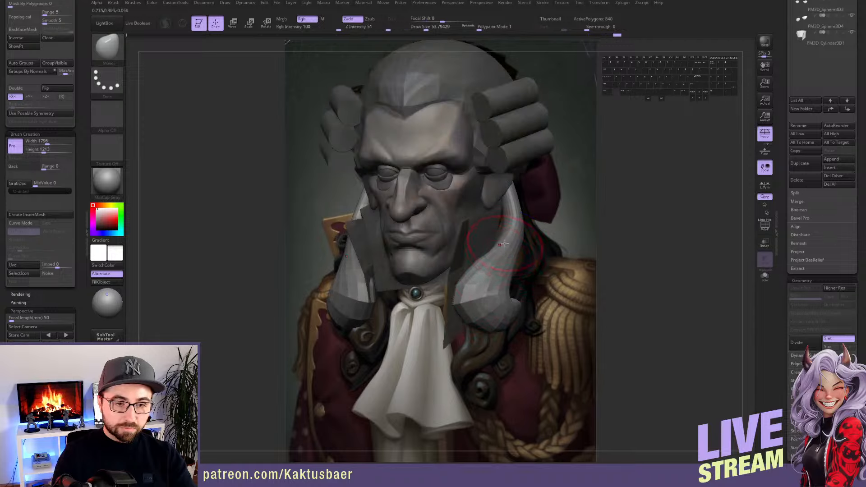
# Refine the front surface of the strand's middle with BackfaceMask on, then isolate the strands and turn BackfaceMask off
pyautogui.click(22, 29)
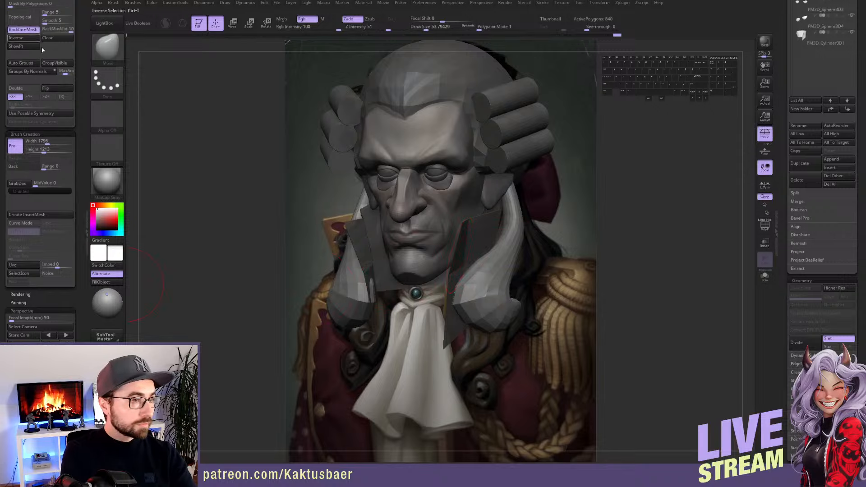
pyautogui.moveTo(505, 229); pyautogui.dragTo(502, 230)
pyautogui.moveTo(499, 243); pyautogui.dragTo(480, 271)
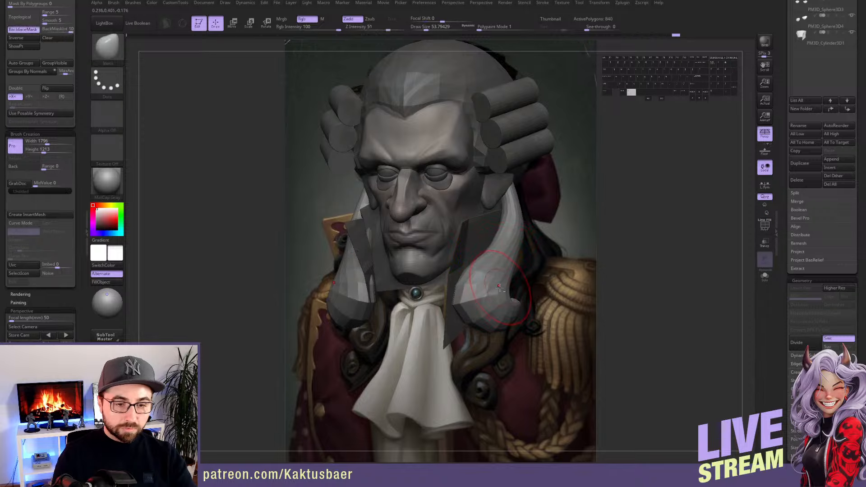
pyautogui.hotkey('alt', 's')
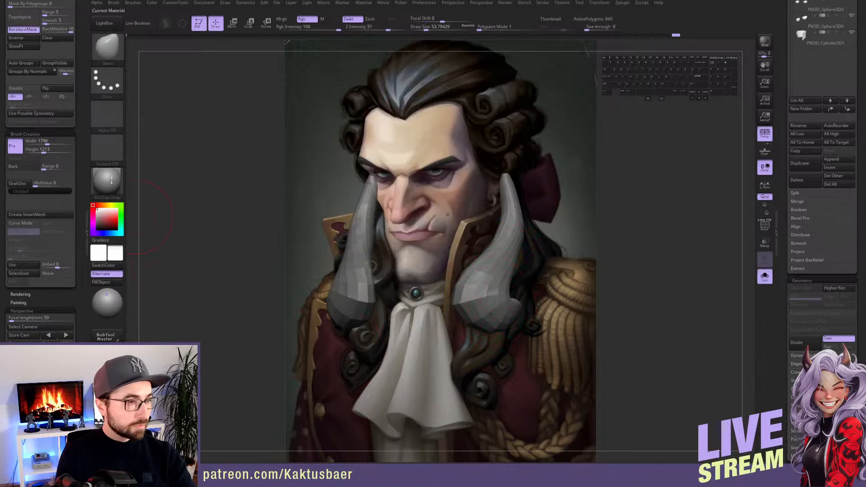
pyautogui.click(23, 30)
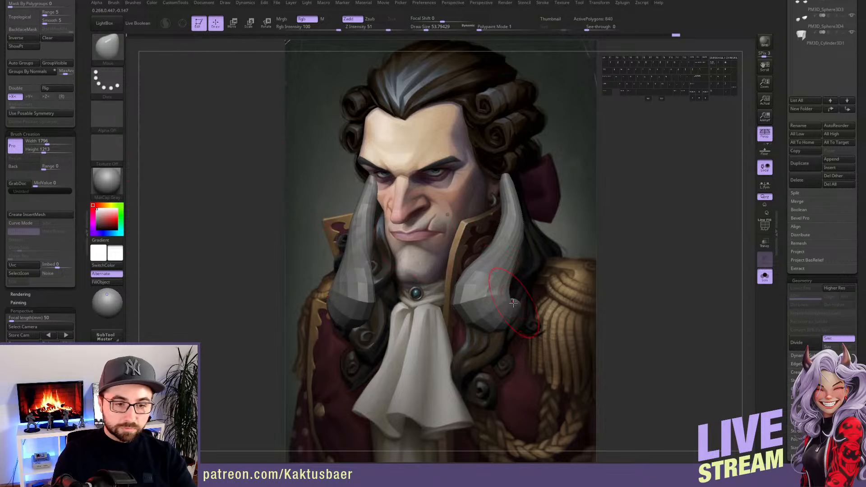
# Mask the strand's curled lower tip using the Lasso stroke and invert the mask so that only the tip is editable
pyautogui.moveTo(513, 302)
pyautogui.keyDown('alt'); pyautogui.mouseDown(button='right')
pyautogui.moveTo(484, 305)
pyautogui.moveTo(514, 302)
pyautogui.mouseUp(button='right'); pyautogui.keyUp('alt')
pyautogui.keyDown('ctrl'); pyautogui.click(109, 83); pyautogui.keyUp('ctrl')
pyautogui.keyDown('ctrl'); pyautogui.click(218, 106); pyautogui.keyUp('ctrl')
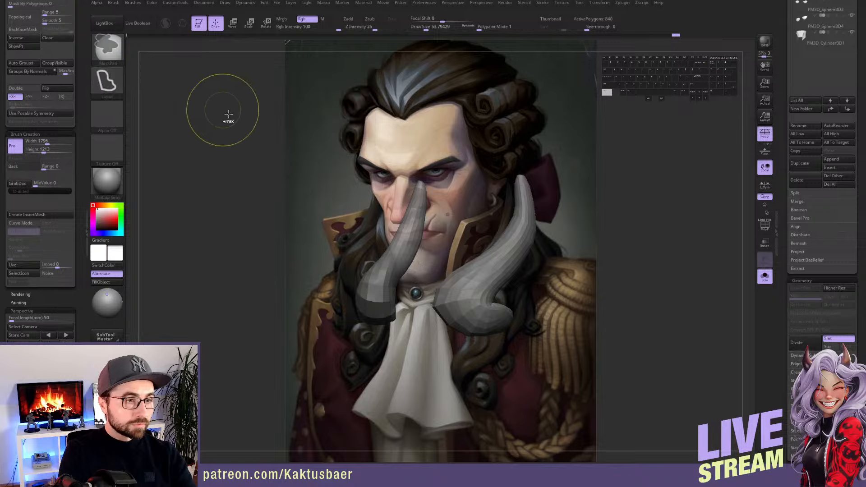
pyautogui.keyDown('ctrl'); pyautogui.moveTo(425, 331); pyautogui.dragTo(512, 318); pyautogui.keyUp('ctrl')
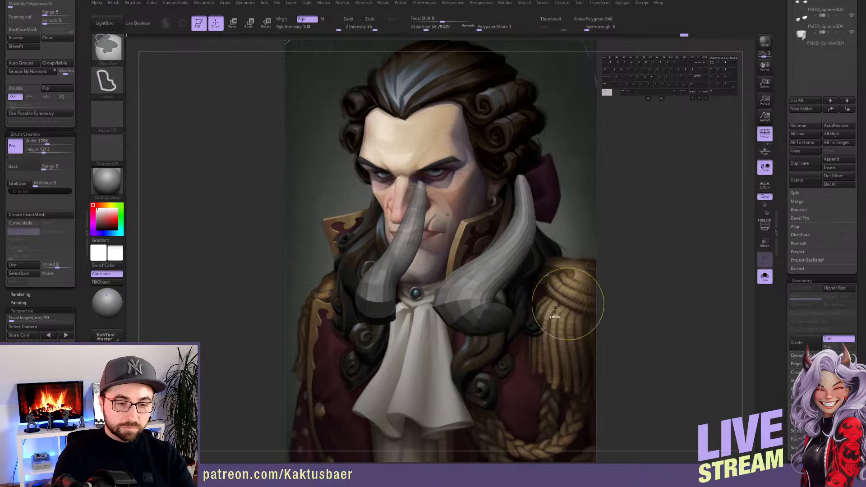
pyautogui.keyDown('ctrl'); pyautogui.moveTo(569, 306); pyautogui.dragTo(529, 305); pyautogui.keyUp('ctrl')
pyautogui.keyDown('ctrl'); pyautogui.click(529, 305); pyautogui.keyUp('ctrl')
pyautogui.hotkey('ctrl', 'z')
pyautogui.hotkey('ctrl', 'z')
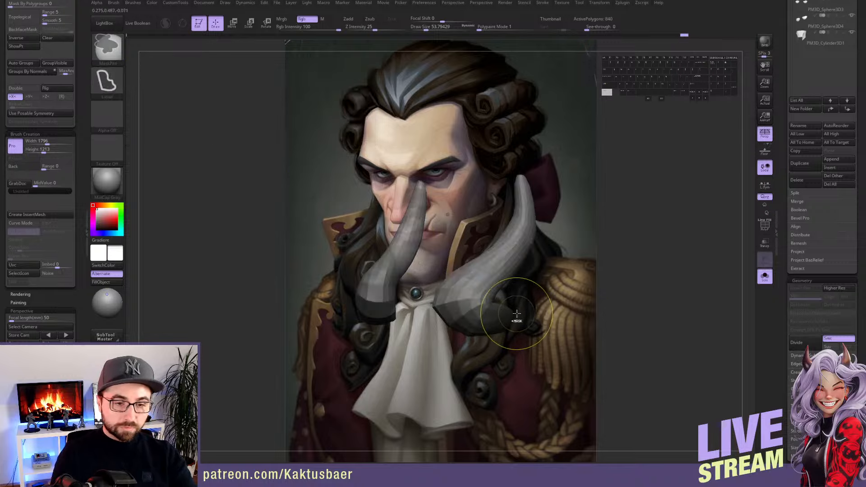
pyautogui.keyDown('ctrl'); pyautogui.click(530, 299); pyautogui.keyUp('ctrl')
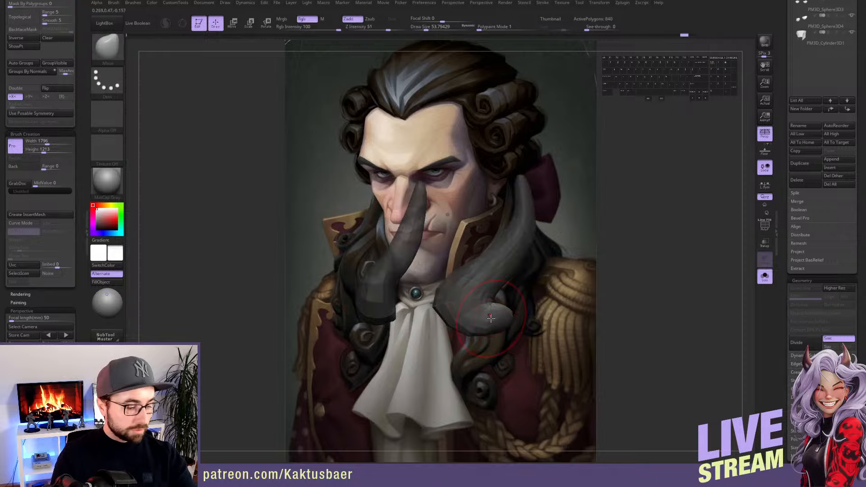
# Smooth the strand's curled lower tip, clear the mask and bring back the rest of the bust
pyautogui.keyDown('shift'); pyautogui.moveTo(502, 312); pyautogui.dragTo(500, 319); pyautogui.keyUp('shift')
pyautogui.moveTo(501, 319)
pyautogui.mouseDown(button='right')
pyautogui.moveTo(519, 319)
pyautogui.moveTo(482, 317)
pyautogui.moveTo(477, 304)
pyautogui.moveTo(522, 299)
pyautogui.mouseUp(button='right')
pyautogui.moveTo(464, 311); pyautogui.dragTo(470, 318, button='right')
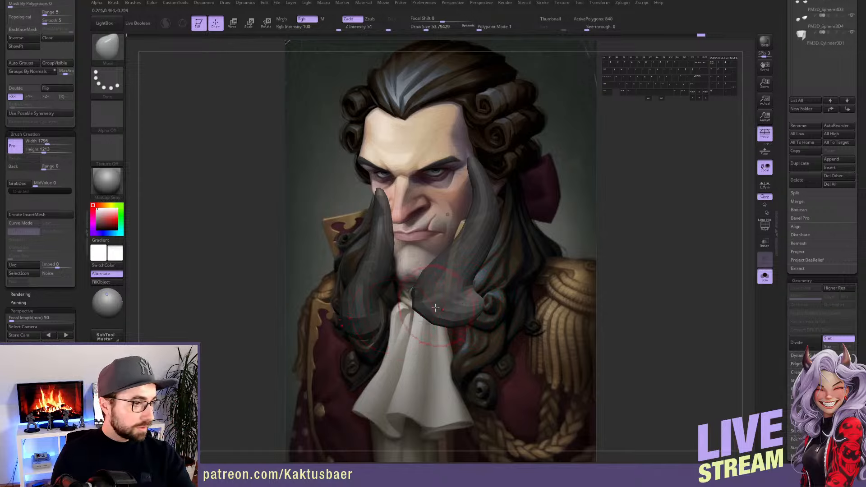
pyautogui.moveTo(437, 309); pyautogui.dragTo(451, 304, button='right')
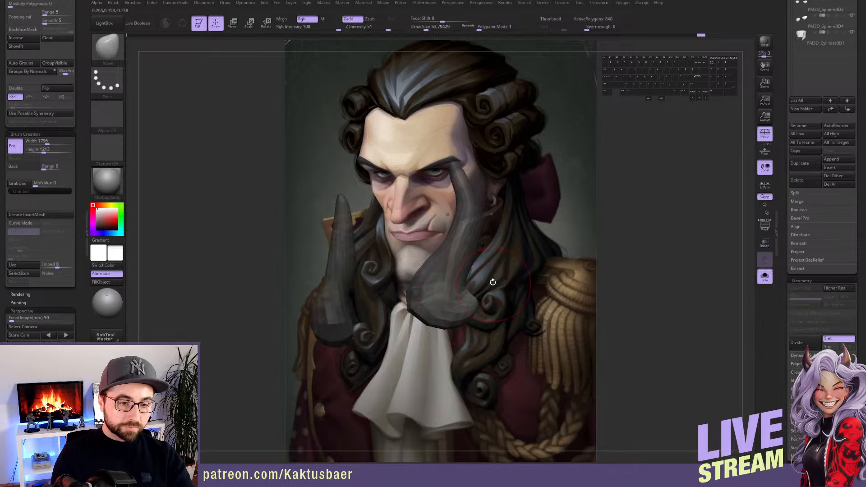
pyautogui.keyDown('ctrl'); pyautogui.moveTo(495, 254); pyautogui.dragTo(498, 327); pyautogui.keyUp('ctrl')
pyautogui.moveTo(333, 308); pyautogui.dragTo(403, 294, button='right')
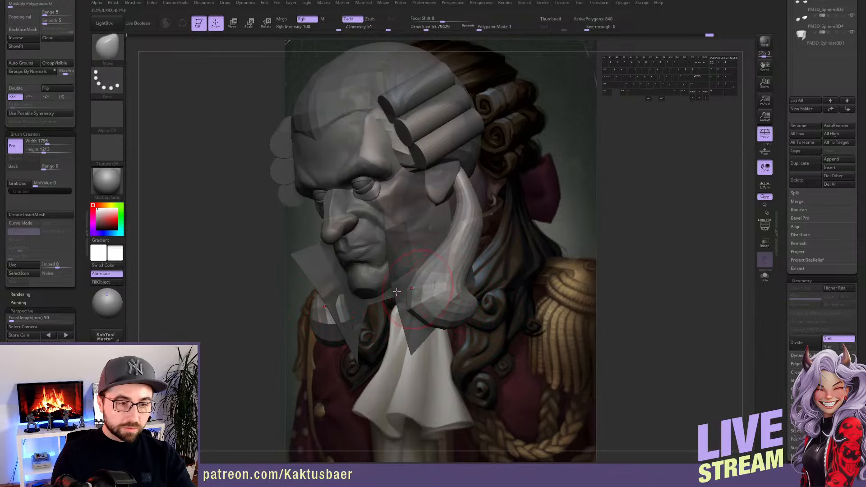
pyautogui.moveTo(182, 330); pyautogui.dragTo(252, 326, button='right')
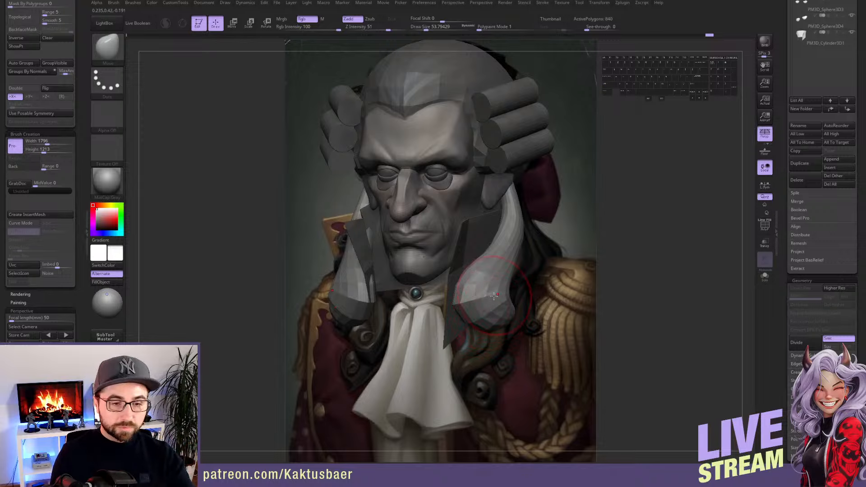
pyautogui.moveTo(494, 296)
pyautogui.mouseDown(button='right')
pyautogui.moveTo(419, 293)
pyautogui.moveTo(496, 284)
pyautogui.mouseUp(button='right')
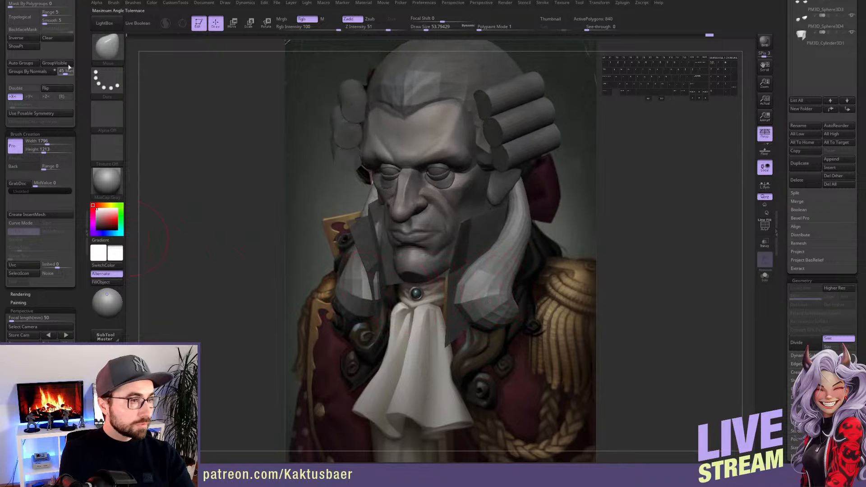
# Leave BackfaceMask off and pull in the strand's upper part below the ear with the Move brush at a Draw Size of about 62
pyautogui.click(22, 29)
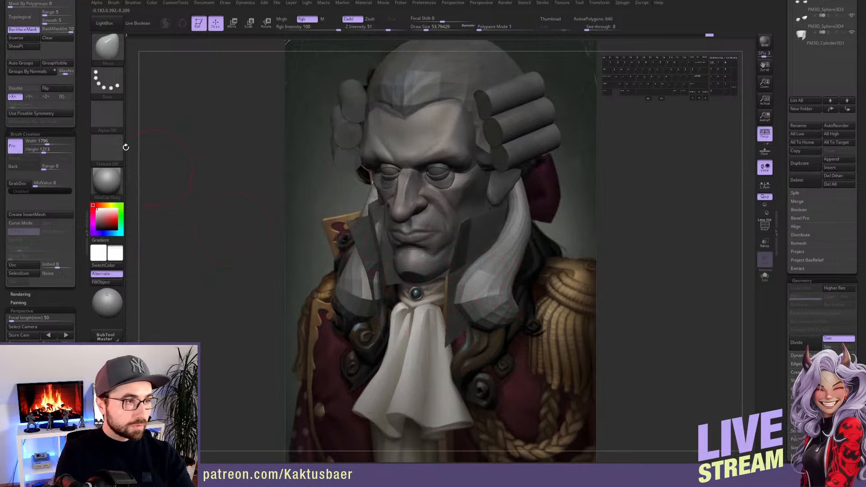
pyautogui.click(24, 30)
pyautogui.press('s')
pyautogui.moveTo(374, 285); pyautogui.dragTo(369, 289)
pyautogui.press('s')
pyautogui.moveTo(383, 239)
pyautogui.mouseDown(button='right')
pyautogui.moveTo(389, 253)
pyautogui.moveTo(369, 247)
pyautogui.moveTo(397, 248)
pyautogui.moveTo(478, 224)
pyautogui.mouseUp(button='right')
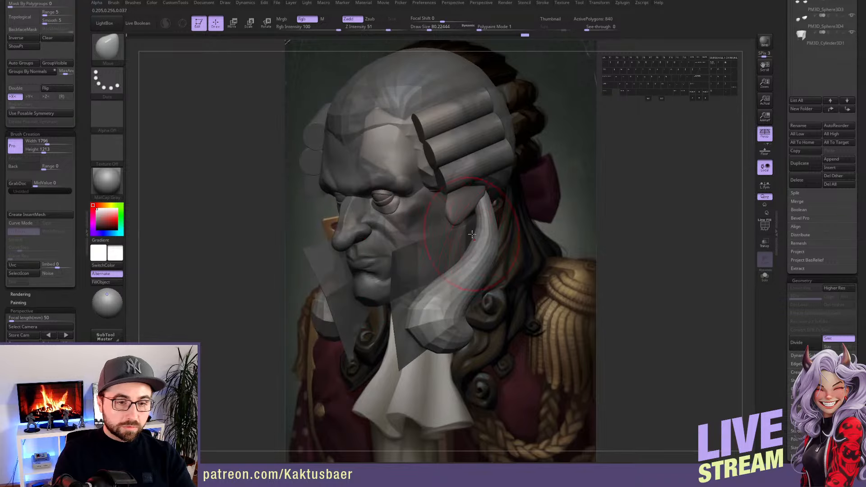
pyautogui.press('s')
pyautogui.moveTo(478, 224); pyautogui.dragTo(474, 229)
pyautogui.moveTo(471, 239); pyautogui.dragTo(451, 239, button='right')
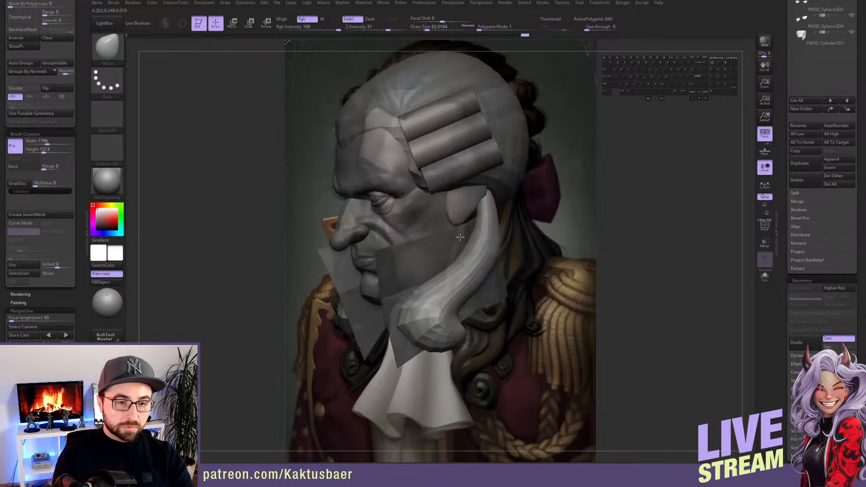
pyautogui.moveTo(479, 224); pyautogui.dragTo(474, 222)
pyautogui.moveTo(505, 244); pyautogui.dragTo(487, 205, button='right')
# Reposition the strand's top end behind the ear at a Draw Size of about 87, then return to the stored reference camera view
pyautogui.press('s')
pyautogui.moveTo(483, 206); pyautogui.dragTo(487, 206)
pyautogui.moveTo(496, 212); pyautogui.dragTo(476, 207, button='right')
pyautogui.moveTo(487, 203); pyautogui.dragTo(490, 195)
pyautogui.moveTo(478, 200)
pyautogui.mouseDown(button='right')
pyautogui.moveTo(536, 234)
pyautogui.moveTo(510, 225)
pyautogui.mouseUp(button='right')
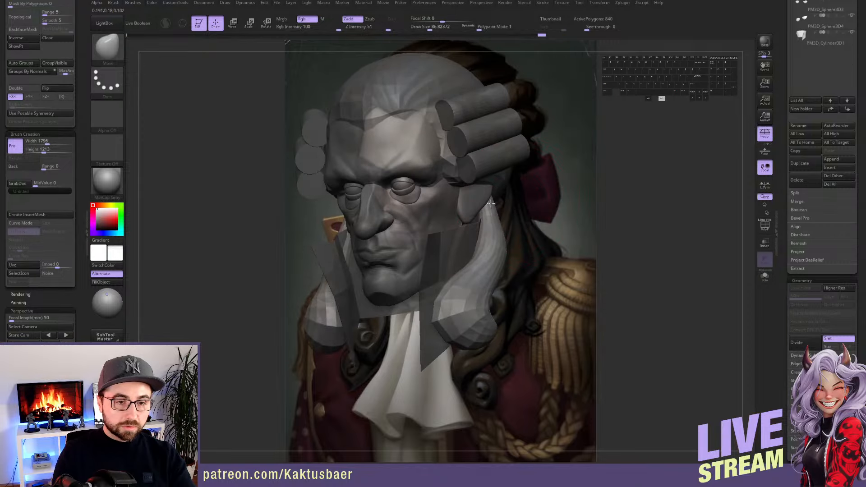
pyautogui.moveTo(473, 202)
pyautogui.keyDown('alt'); pyautogui.mouseDown(button='right')
pyautogui.moveTo(462, 201)
pyautogui.moveTo(489, 174)
pyautogui.moveTo(469, 200)
pyautogui.mouseUp(button='right'); pyautogui.keyUp('alt')
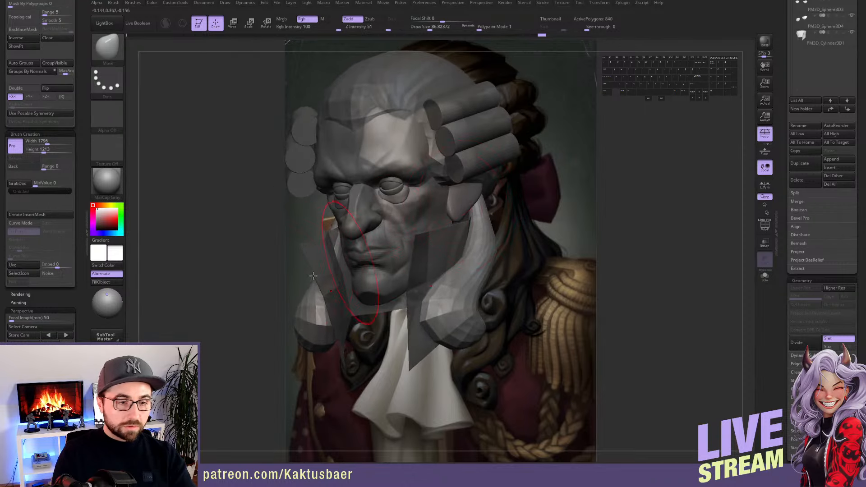
pyautogui.click(66, 335)
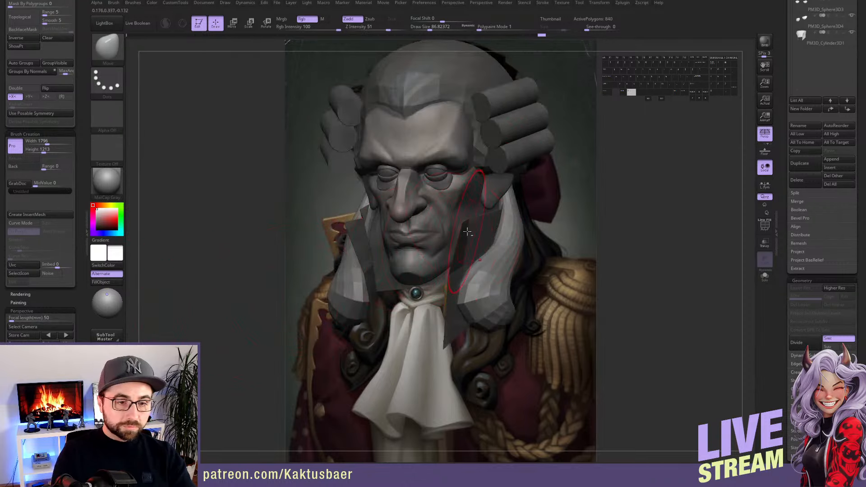
# Select the coat collar and insert an edge loop along it with the ZModeler brush
pyautogui.keyDown('alt'); pyautogui.click(498, 251); pyautogui.keyUp('alt')
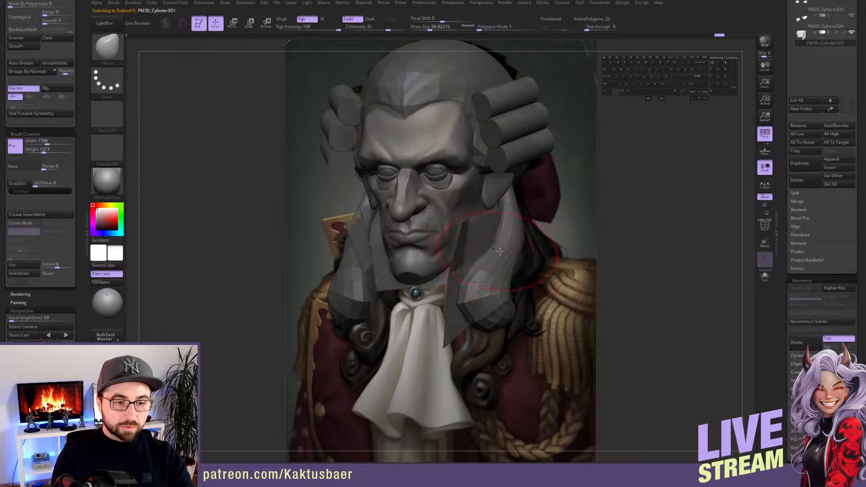
pyautogui.scroll(-5, 784, 259)
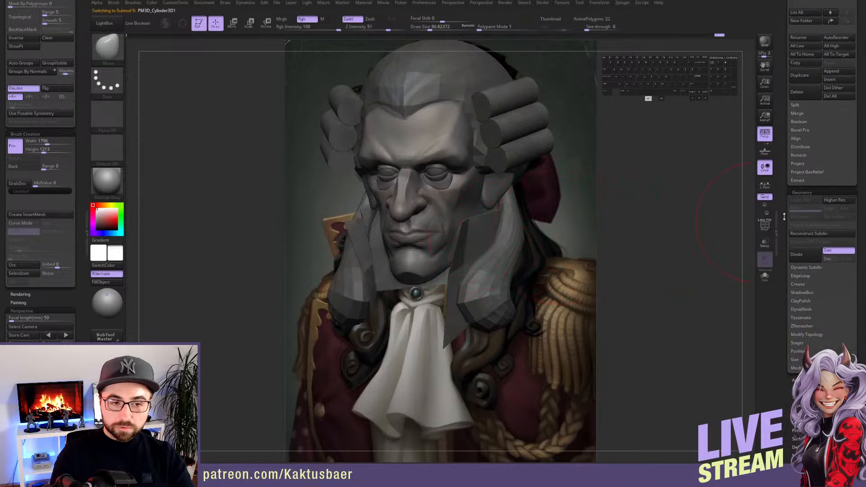
pyautogui.press('space')
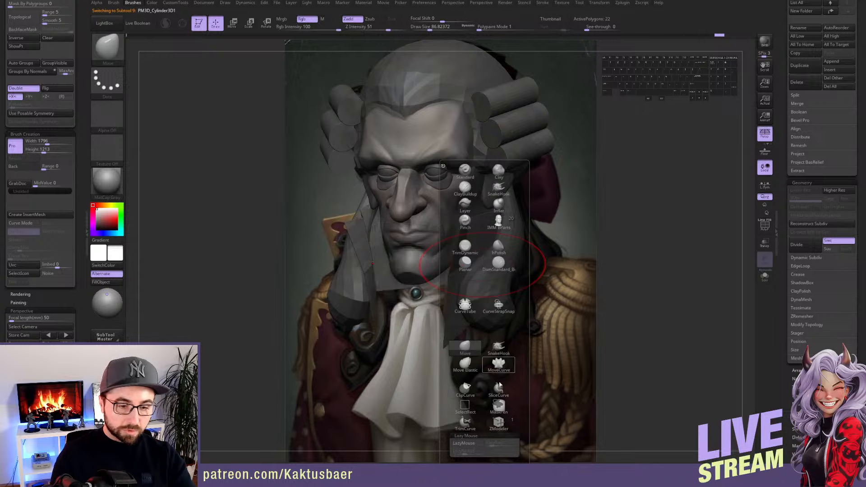
pyautogui.click(499, 424)
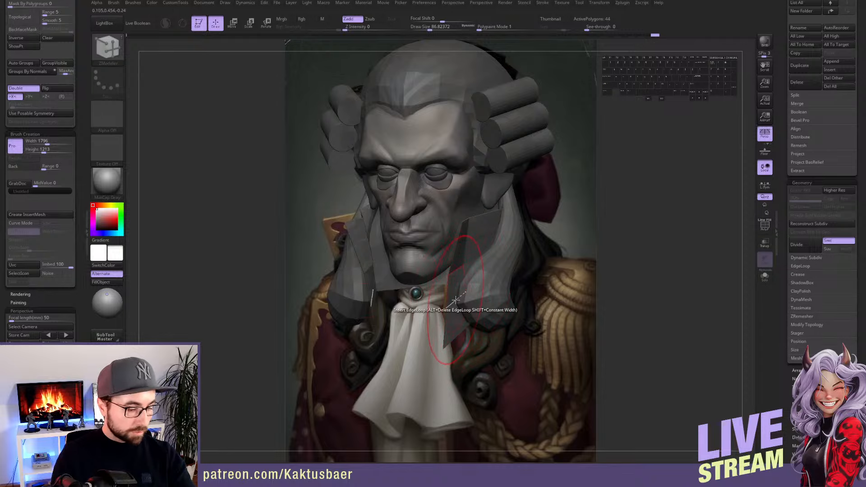
pyautogui.moveTo(455, 300); pyautogui.dragTo(501, 270, button='right')
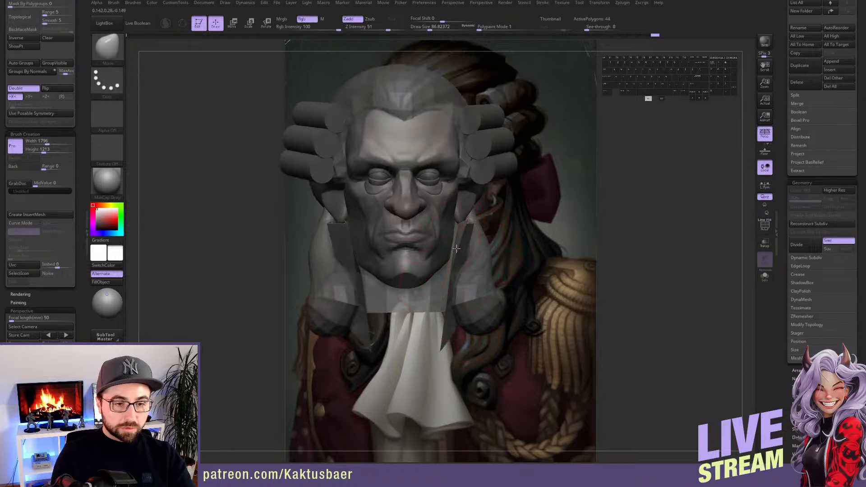
# Restore the reference camera view and shape the collar's front edge with the Move brush at a Draw Size of about 46
pyautogui.moveTo(451, 298); pyautogui.dragTo(437, 300, button='right')
pyautogui.moveTo(79, 316); pyautogui.dragTo(80, 189)
pyautogui.click(48, 208)
pyautogui.press('s')
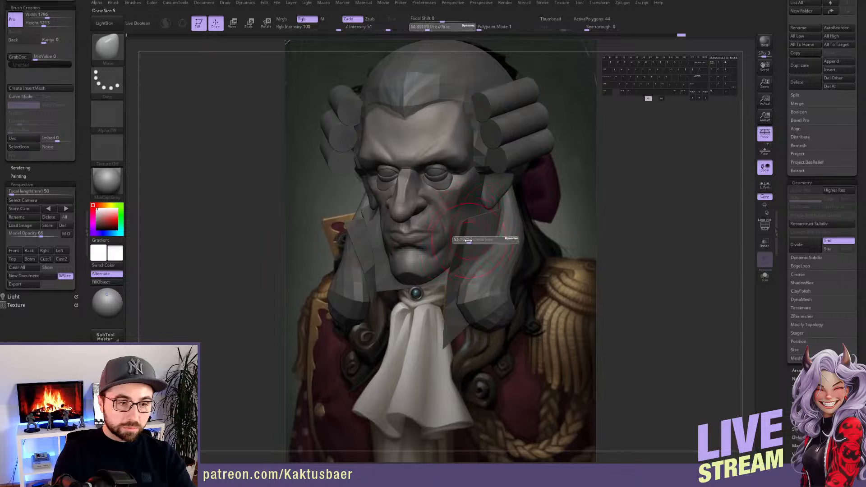
pyautogui.moveTo(470, 240); pyautogui.dragTo(466, 241)
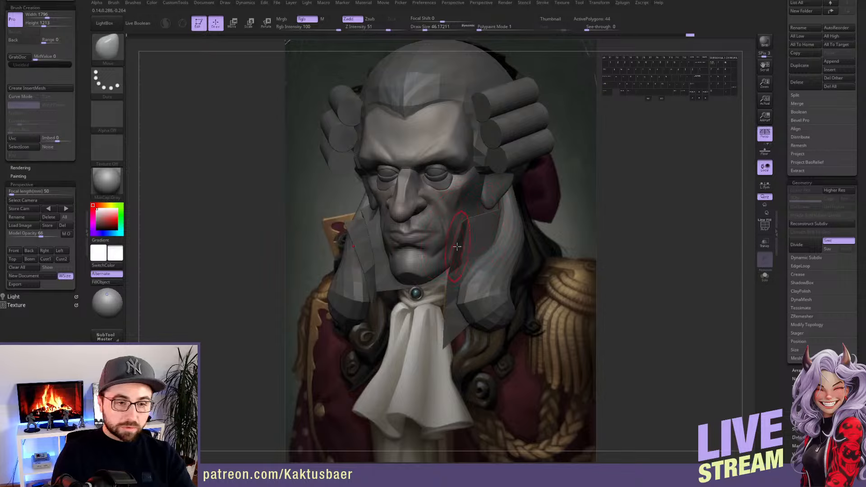
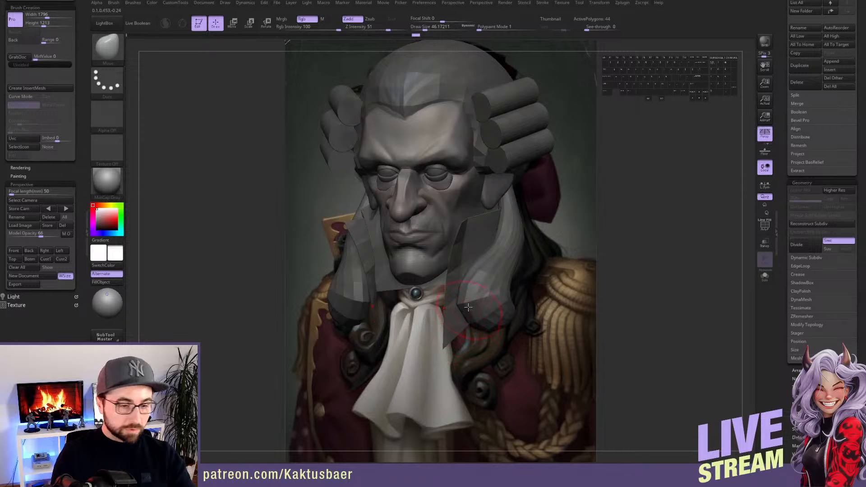
# Isolate the collar and even out its lower edge around the side and back at a Draw Size of about 59
pyautogui.moveTo(465, 308)
pyautogui.mouseDown(button='right')
pyautogui.moveTo(392, 310)
pyautogui.moveTo(474, 293)
pyautogui.moveTo(442, 285)
pyautogui.mouseUp(button='right')
pyautogui.hotkey('alt', 'q')
pyautogui.moveTo(461, 301); pyautogui.dragTo(458, 280)
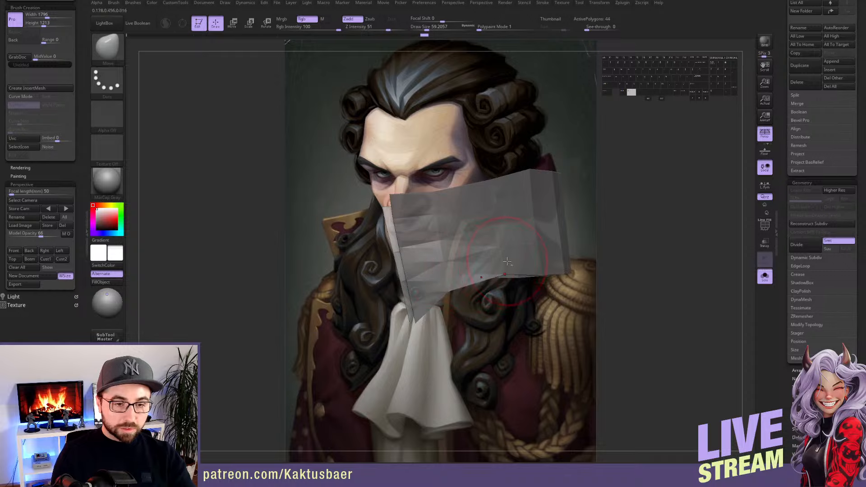
pyautogui.moveTo(452, 273); pyautogui.dragTo(471, 259, button='right')
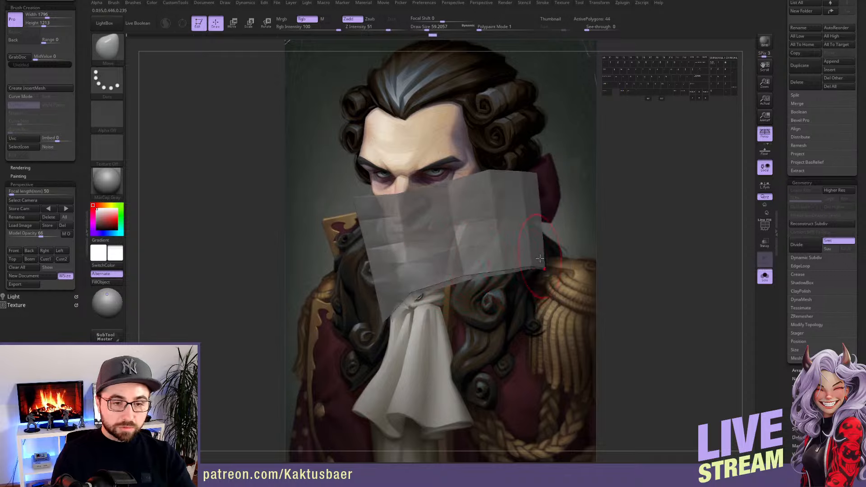
pyautogui.moveTo(532, 268)
pyautogui.mouseDown(button='right')
pyautogui.moveTo(486, 255)
pyautogui.moveTo(511, 256)
pyautogui.mouseUp(button='right')
pyautogui.moveTo(517, 258); pyautogui.dragTo(514, 253)
pyautogui.keyDown('alt'); pyautogui.moveTo(513, 253); pyautogui.dragTo(417, 297, button='right'); pyautogui.keyUp('alt')
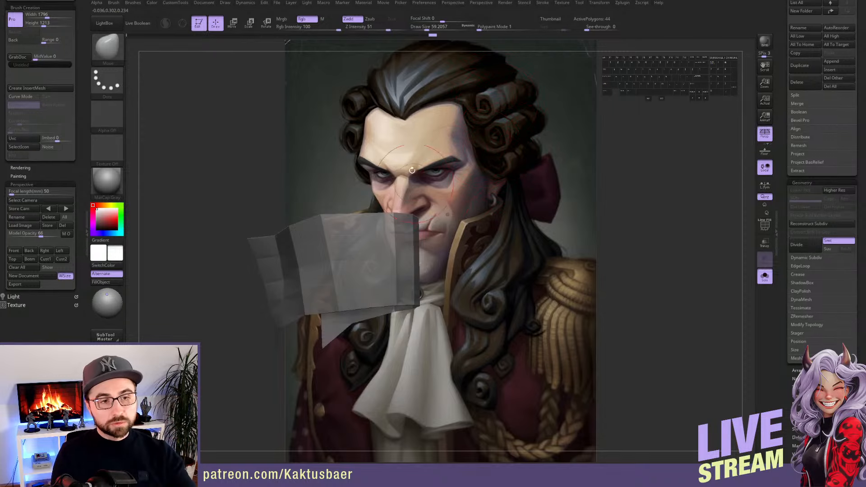
# Adjust the collar's upper edge at the back, then restore the reference view and show the whole bust
pyautogui.moveTo(422, 199); pyautogui.dragTo(476, 192, button='right')
pyautogui.keyDown('alt'); pyautogui.moveTo(475, 192); pyautogui.dragTo(406, 199, button='right'); pyautogui.keyUp('alt')
pyautogui.moveTo(371, 213)
pyautogui.mouseDown()
pyautogui.moveTo(372, 205)
pyautogui.moveTo(381, 219)
pyautogui.mouseUp()
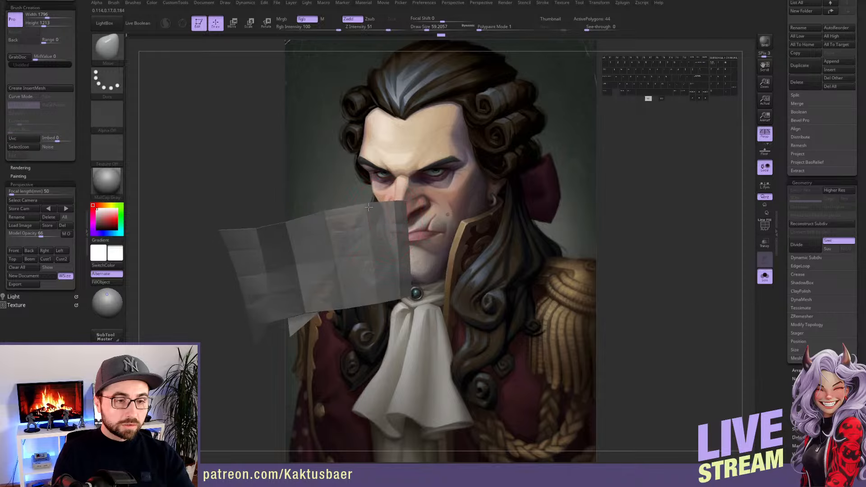
pyautogui.moveTo(380, 220)
pyautogui.keyDown('alt'); pyautogui.mouseDown(button='right')
pyautogui.moveTo(407, 208)
pyautogui.moveTo(361, 208)
pyautogui.mouseUp(button='right'); pyautogui.keyUp('alt')
pyautogui.keyDown('alt'); pyautogui.moveTo(361, 208); pyautogui.dragTo(405, 206, button='right'); pyautogui.keyUp('alt')
pyautogui.click(14, 250)
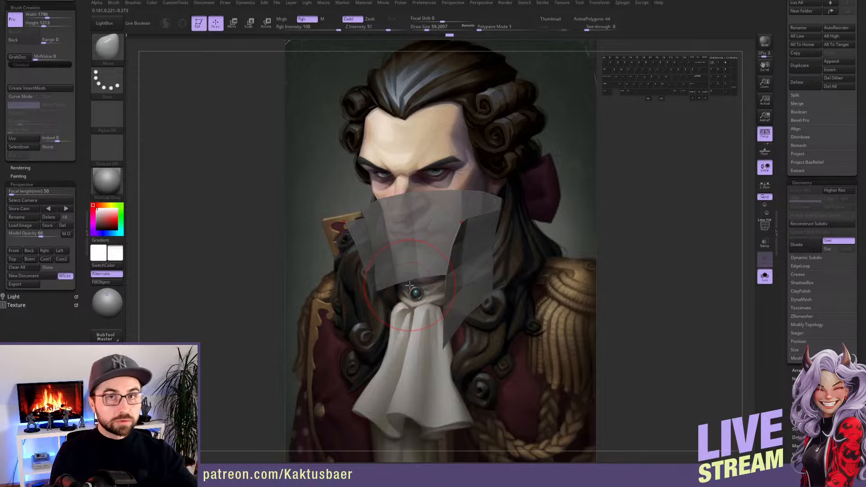
pyautogui.hotkey('alt', 's')
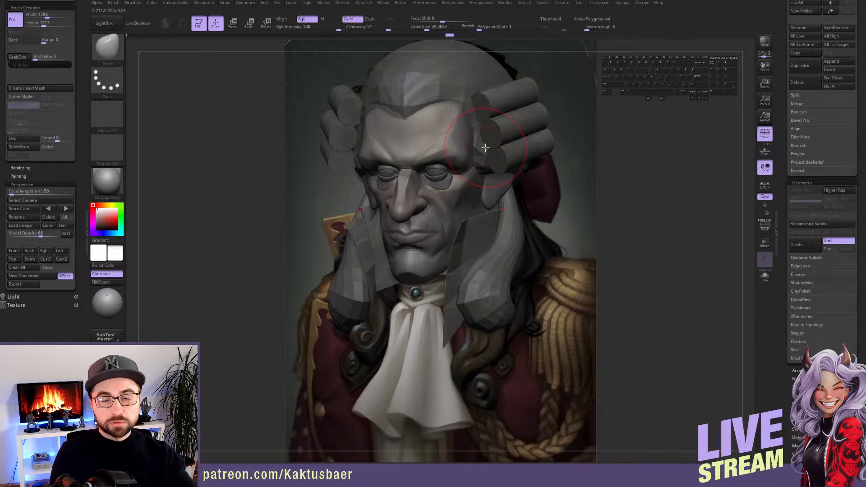
# Select the wig's side curls, clear their mask and reposition them against the reference using a transpose line
pyautogui.keyDown('alt'); pyautogui.click(496, 104); pyautogui.keyUp('alt')
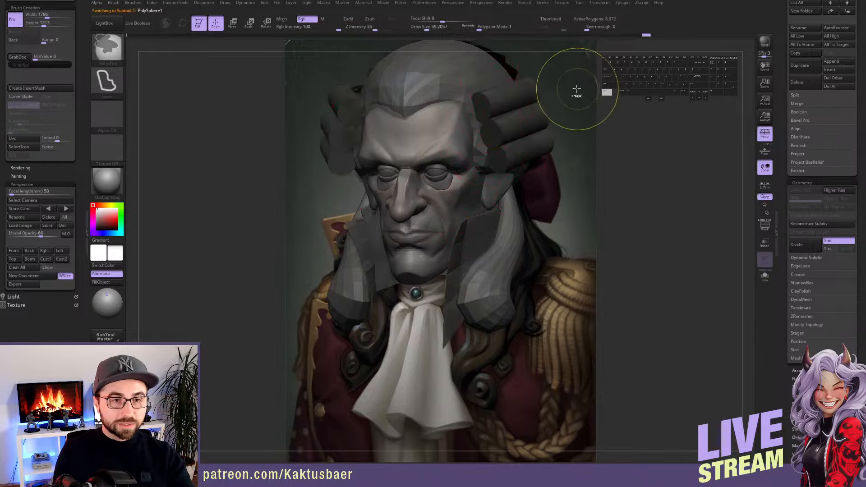
pyautogui.keyDown('ctrl'); pyautogui.moveTo(579, 83); pyautogui.dragTo(576, 158); pyautogui.keyUp('ctrl')
pyautogui.press('r')
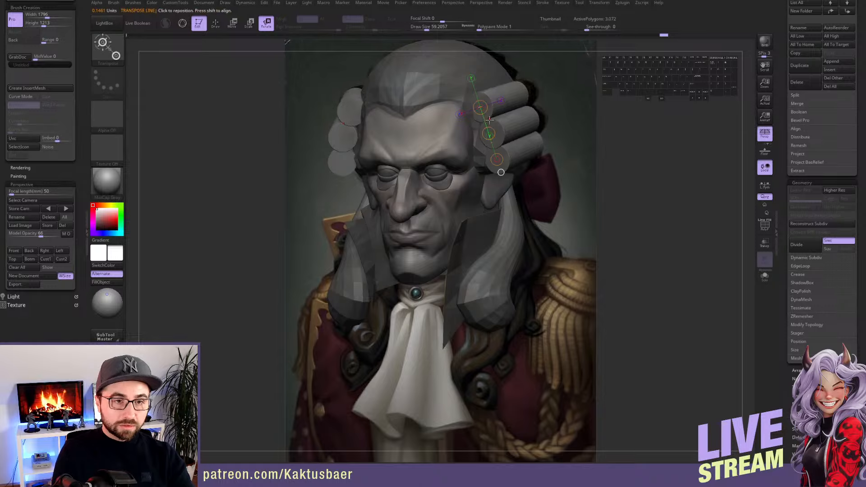
pyautogui.moveTo(490, 119); pyautogui.dragTo(453, 144)
pyautogui.press('w')
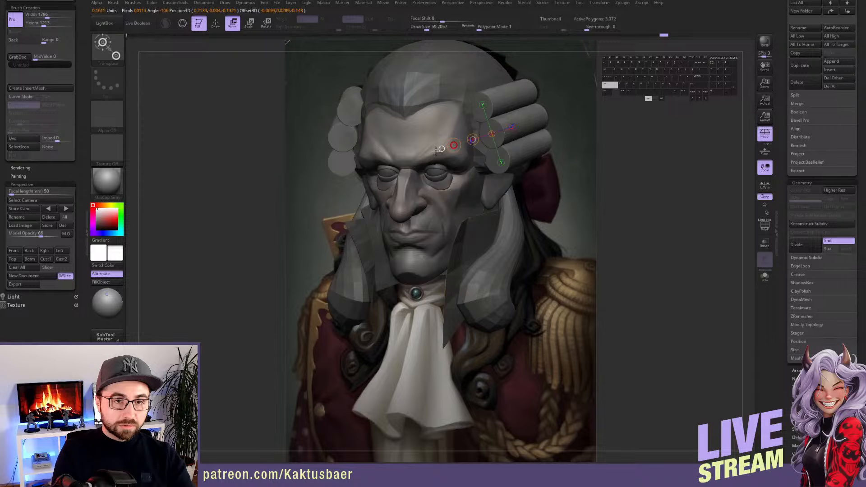
pyautogui.press('q')
# Rotate the side curls about their rear ends with a transpose line and return to the reference camera view
pyautogui.moveTo(436, 150)
pyautogui.mouseDown(button='right')
pyautogui.moveTo(458, 162)
pyautogui.moveTo(471, 108)
pyautogui.mouseUp(button='right')
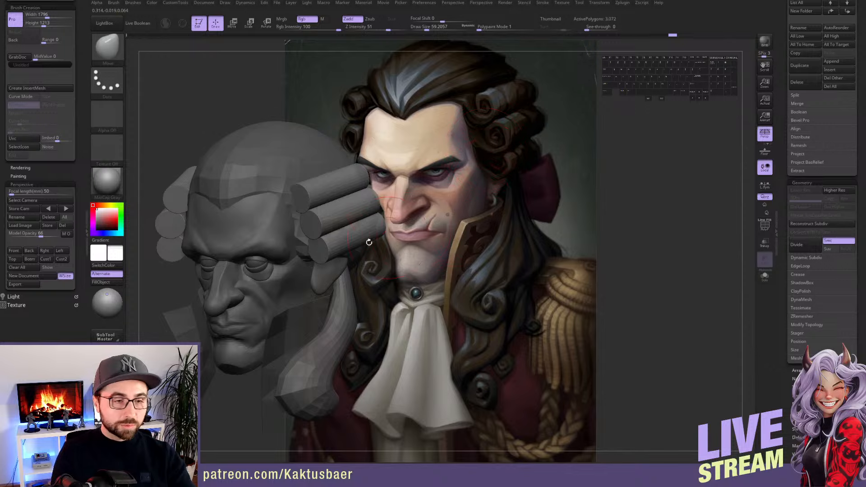
pyautogui.moveTo(369, 242); pyautogui.dragTo(466, 210, button='right')
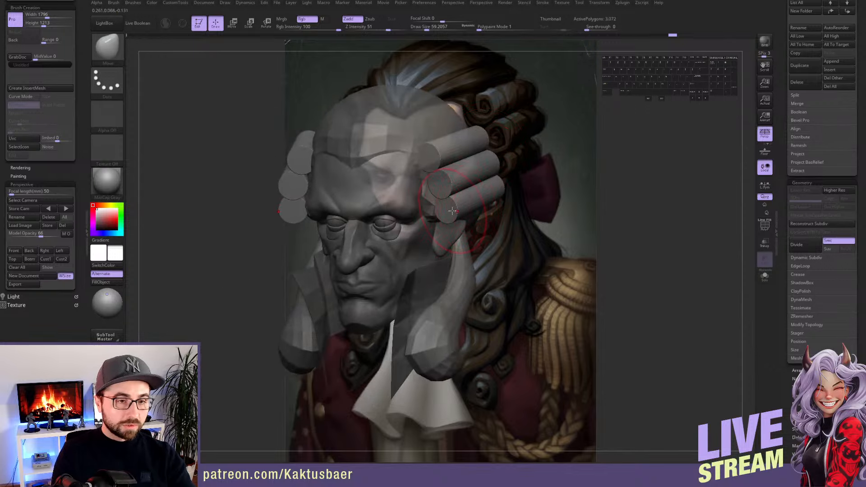
pyautogui.press('r')
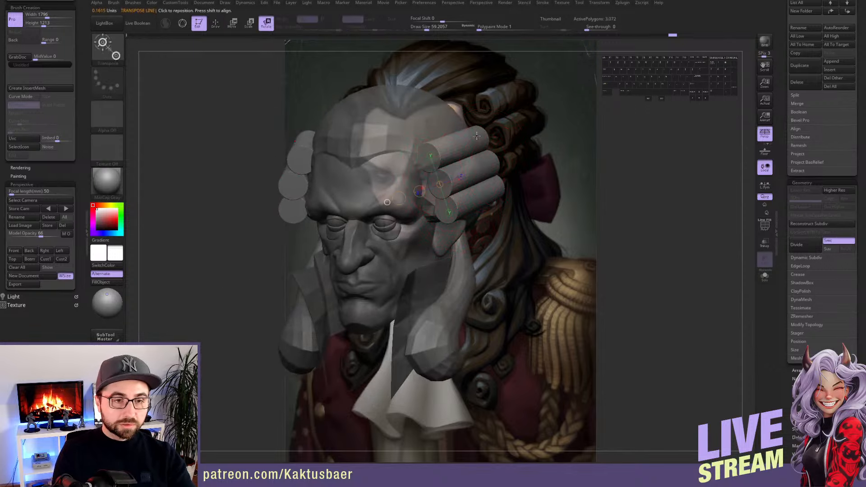
pyautogui.moveTo(486, 160); pyautogui.dragTo(486, 157)
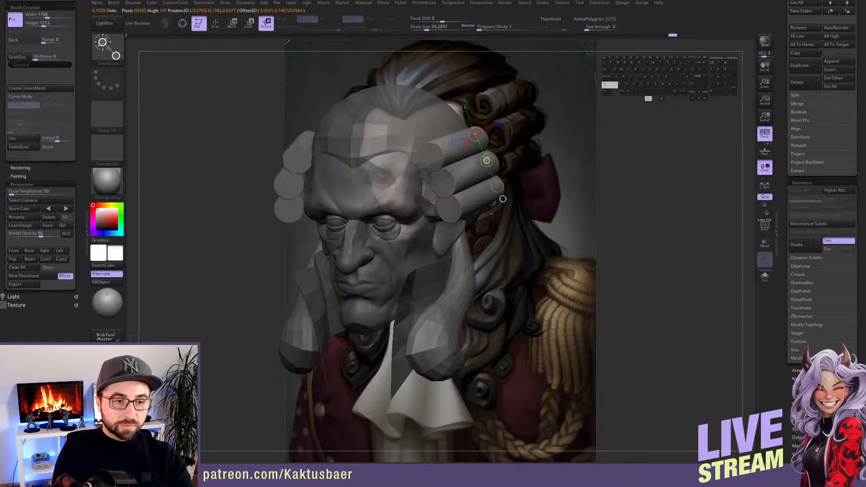
pyautogui.press('q')
pyautogui.moveTo(501, 195)
pyautogui.mouseDown(button='right')
pyautogui.moveTo(405, 216)
pyautogui.moveTo(333, 257)
pyautogui.mouseUp(button='right')
pyautogui.click(45, 251)
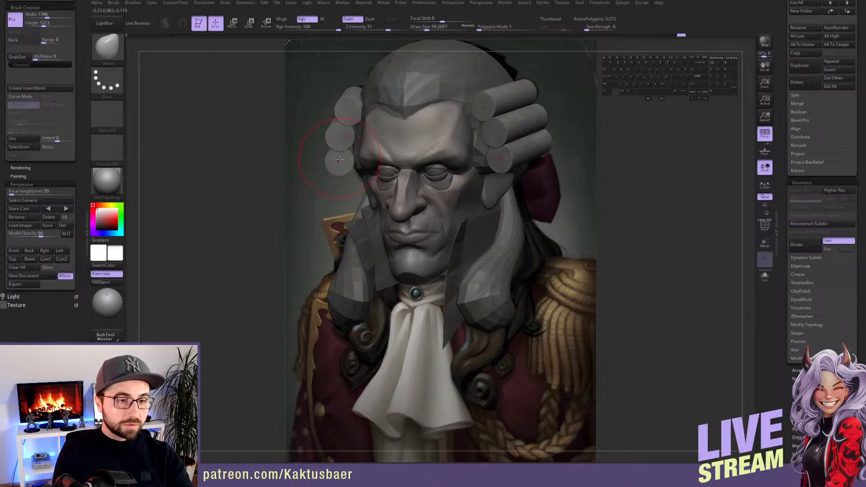
# Try to push the side curls closer to the head with the Move brush at a Draw Size of about 94
pyautogui.press('s')
pyautogui.moveTo(339, 159); pyautogui.dragTo(351, 156)
pyautogui.press('s')
pyautogui.press('s')
pyautogui.moveTo(341, 165); pyautogui.dragTo(343, 164)
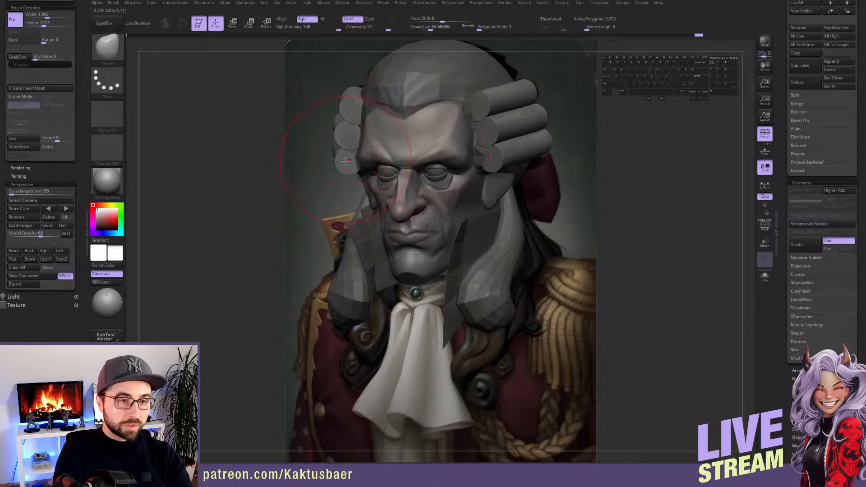
pyautogui.hotkey('ctrl', 'z')
pyautogui.hotkey('ctrl', 'z')
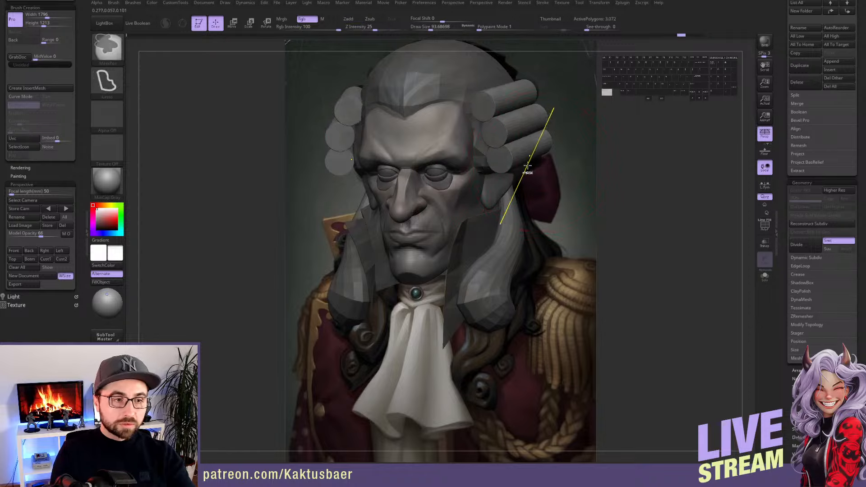
# Rotate the wig's side curls slightly and nudge them against the reference with the transpose line
pyautogui.press('r')
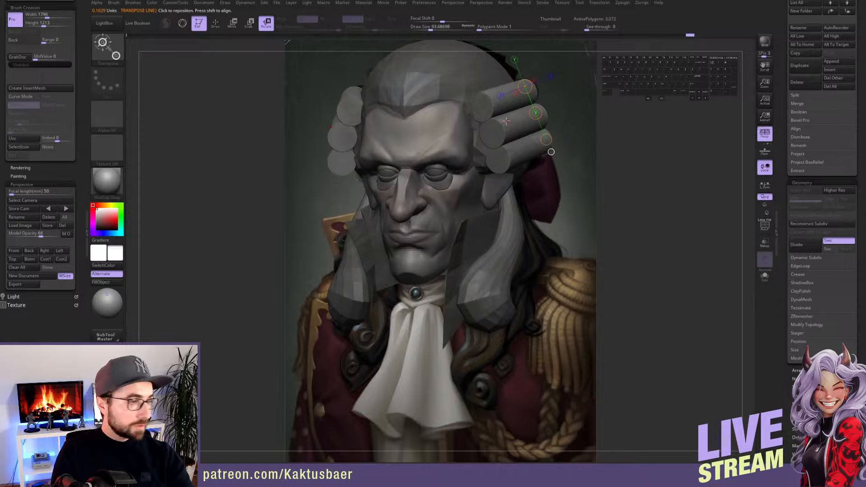
pyautogui.press('w')
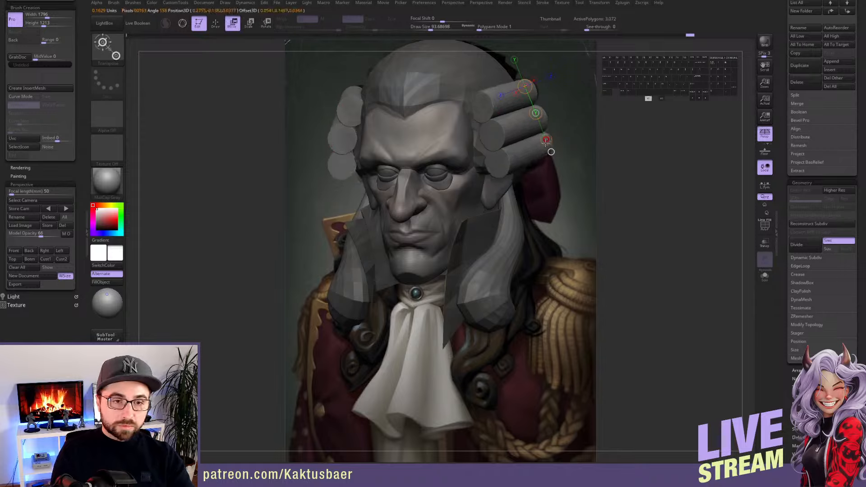
pyautogui.press('q')
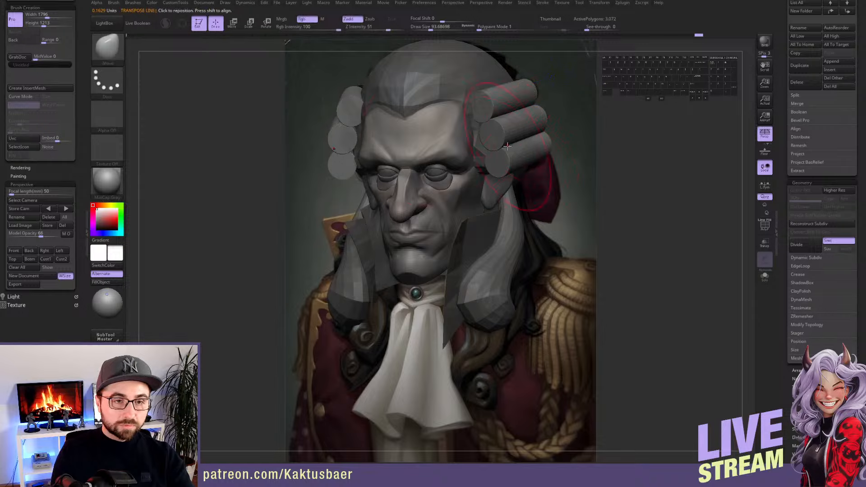
# Select the long hair strands hanging below the ear and unhide all of their parts
pyautogui.keyDown('alt'); pyautogui.click(468, 82); pyautogui.keyUp('alt')
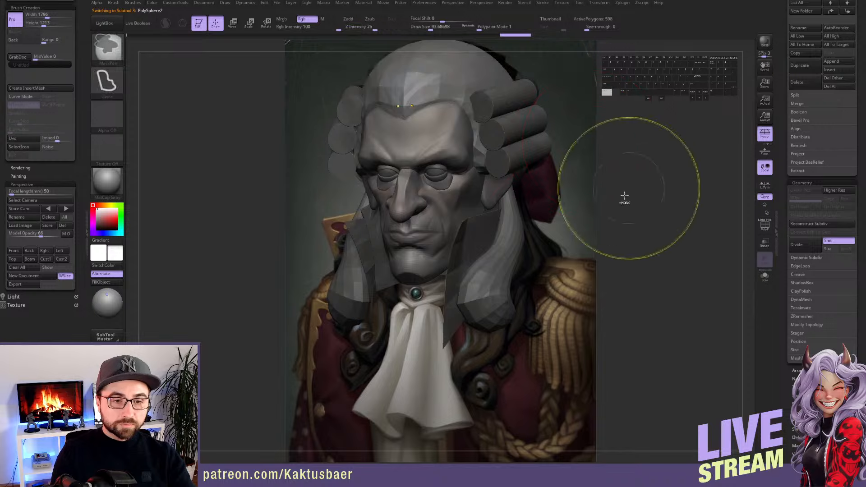
pyautogui.press('shift')
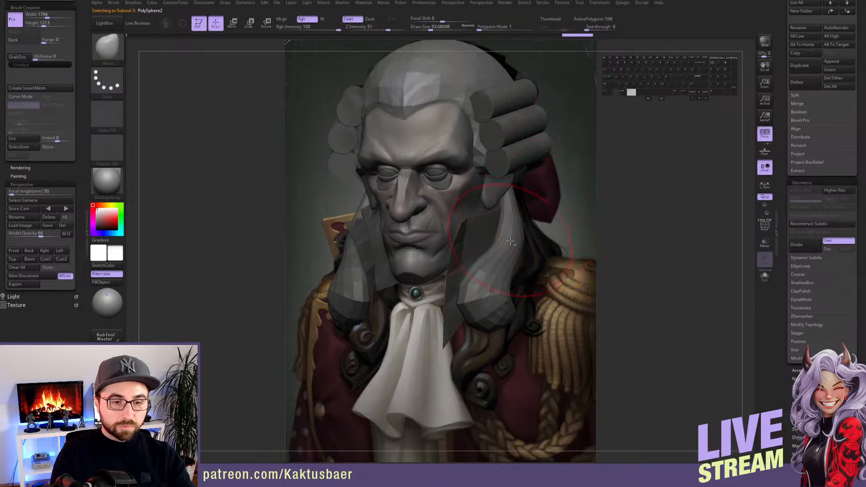
pyautogui.keyDown('alt'); pyautogui.click(498, 260); pyautogui.keyUp('alt')
pyautogui.hotkey('shift', 'a')
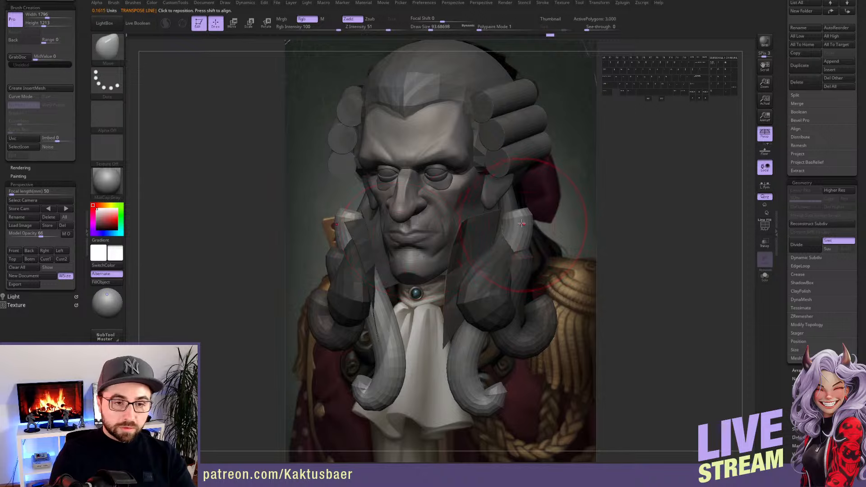
# Pull the unmasked strand's upper end up behind the ear with the Move brush at a Draw Size of about 158
pyautogui.press('s')
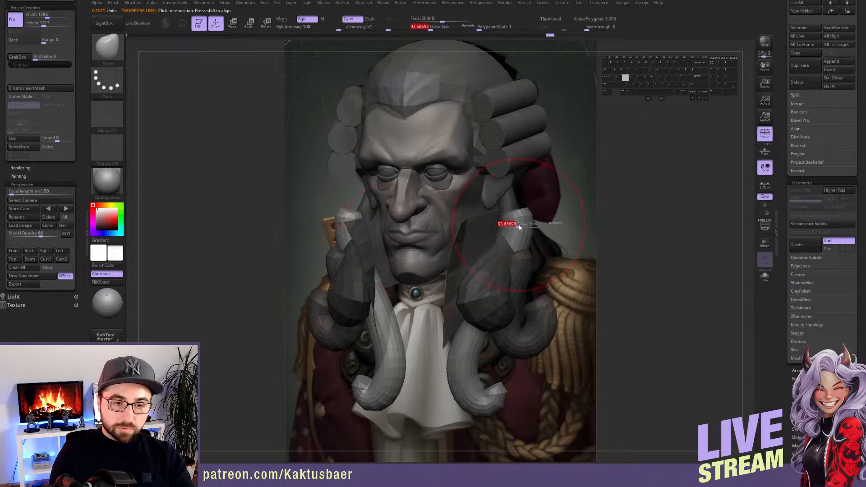
pyautogui.moveTo(518, 226); pyautogui.dragTo(525, 225)
pyautogui.moveTo(521, 194); pyautogui.dragTo(523, 137)
pyautogui.moveTo(523, 139); pyautogui.dragTo(406, 158, button='right')
pyautogui.moveTo(532, 217)
pyautogui.mouseDown()
pyautogui.moveTo(579, 212)
pyautogui.moveTo(561, 198)
pyautogui.mouseUp()
pyautogui.press('s')
pyautogui.moveTo(532, 201); pyautogui.dragTo(589, 222, button='right')
pyautogui.moveTo(555, 196); pyautogui.dragTo(546, 191)
pyautogui.moveTo(561, 162)
pyautogui.mouseDown(button='right')
pyautogui.moveTo(529, 161)
pyautogui.moveTo(571, 194)
pyautogui.moveTo(558, 202)
pyautogui.mouseUp(button='right')
pyautogui.click(66, 209)
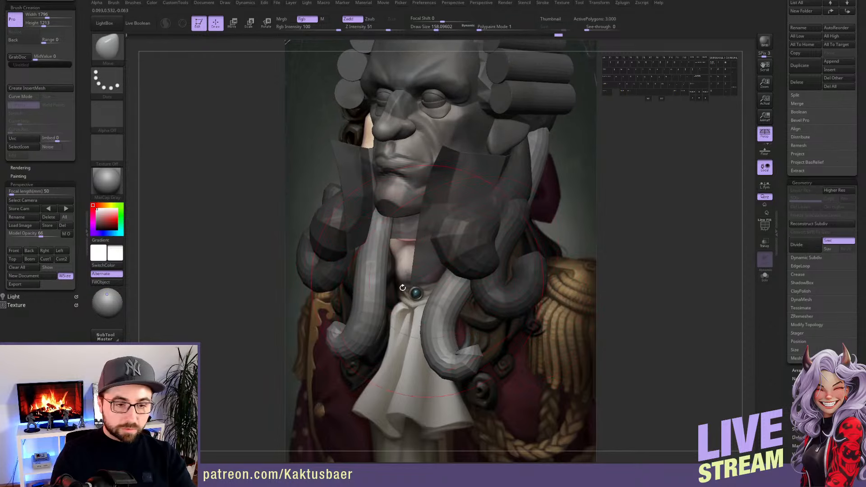
# Reposition the lower bend of the unmasked strand with the Move brush at Draw Sizes of 112 and about 167
pyautogui.press('s')
pyautogui.moveTo(447, 290); pyautogui.dragTo(470, 300)
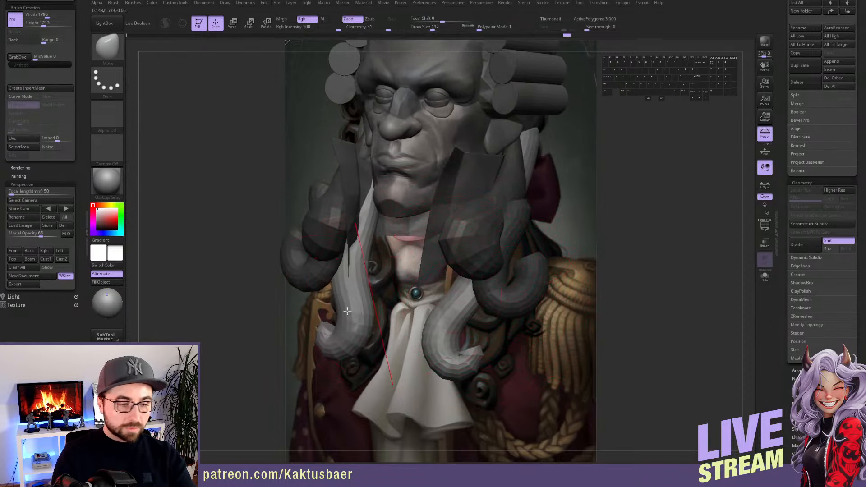
pyautogui.moveTo(436, 271); pyautogui.dragTo(542, 257, button='right')
pyautogui.press('s')
pyautogui.moveTo(541, 257); pyautogui.dragTo(545, 257)
pyautogui.moveTo(551, 262); pyautogui.dragTo(547, 262, button='right')
pyautogui.moveTo(547, 262); pyautogui.dragTo(524, 244)
pyautogui.moveTo(524, 244); pyautogui.dragTo(512, 290, button='right')
pyautogui.moveTo(512, 292); pyautogui.dragTo(456, 289)
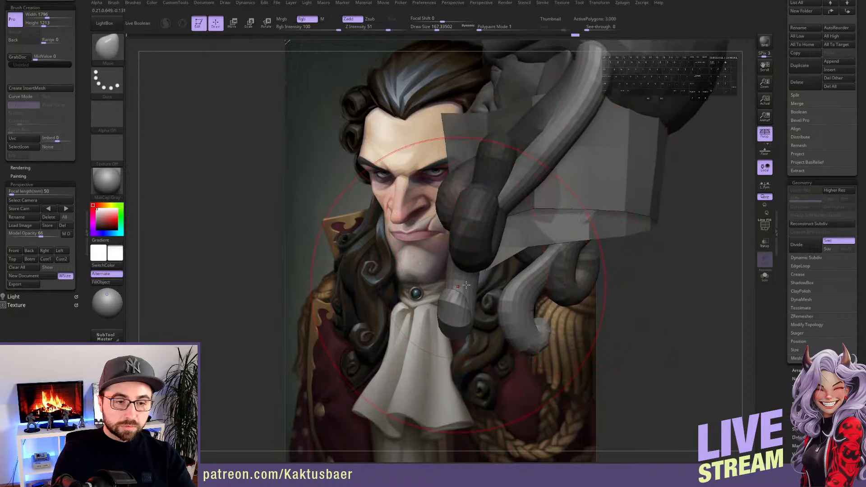
pyautogui.moveTo(453, 289); pyautogui.dragTo(486, 287, button='right')
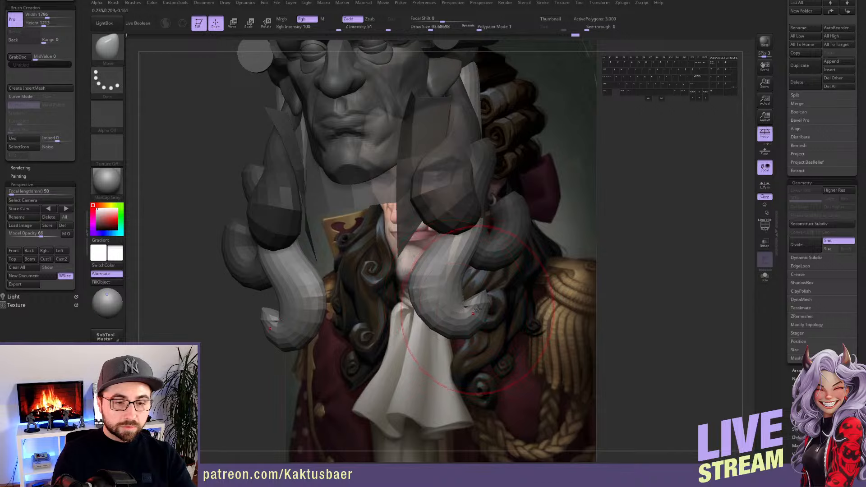
# Smooth the curled tip of the unmasked front strand at a Draw Size of about 49
pyautogui.keyDown('shift'); pyautogui.moveTo(481, 303); pyautogui.dragTo(468, 311); pyautogui.keyUp('shift')
pyautogui.press('s')
pyautogui.moveTo(469, 311); pyautogui.dragTo(442, 312, button='right')
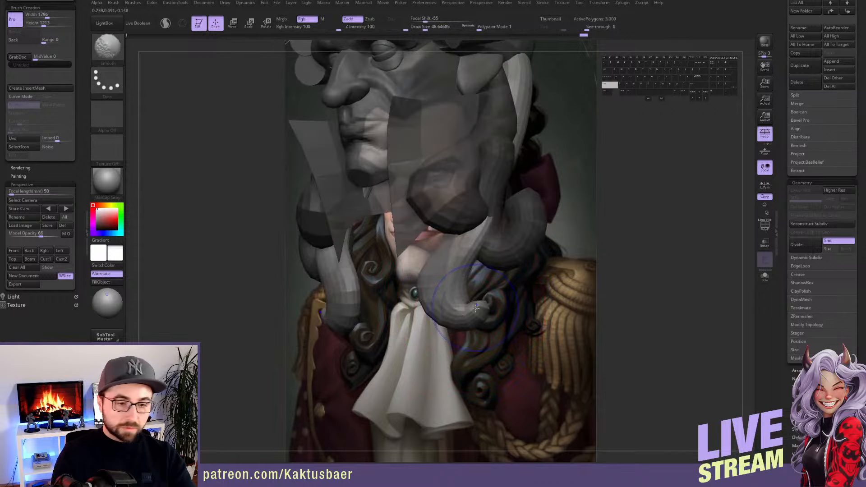
pyautogui.keyDown('shift'); pyautogui.moveTo(481, 309); pyautogui.dragTo(508, 290); pyautogui.keyUp('shift')
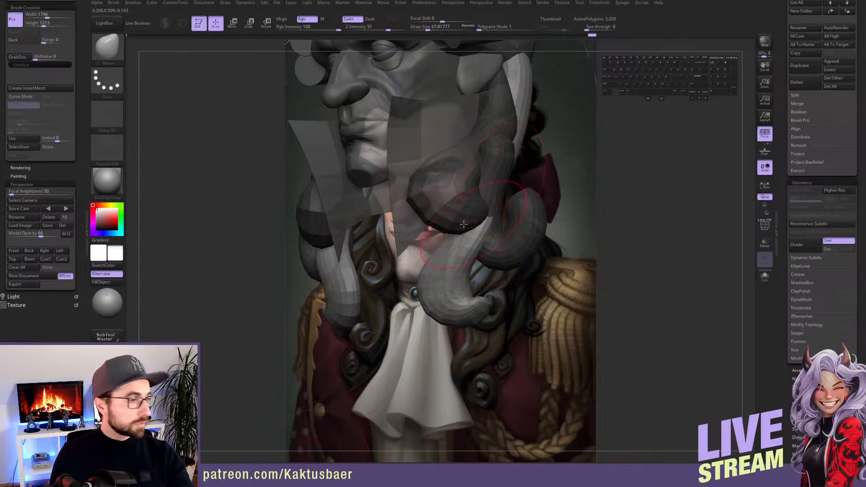
# Mask everything except the outer rear strand and rotate that strand with a transpose line
pyautogui.moveTo(471, 265); pyautogui.dragTo(476, 254, button='right')
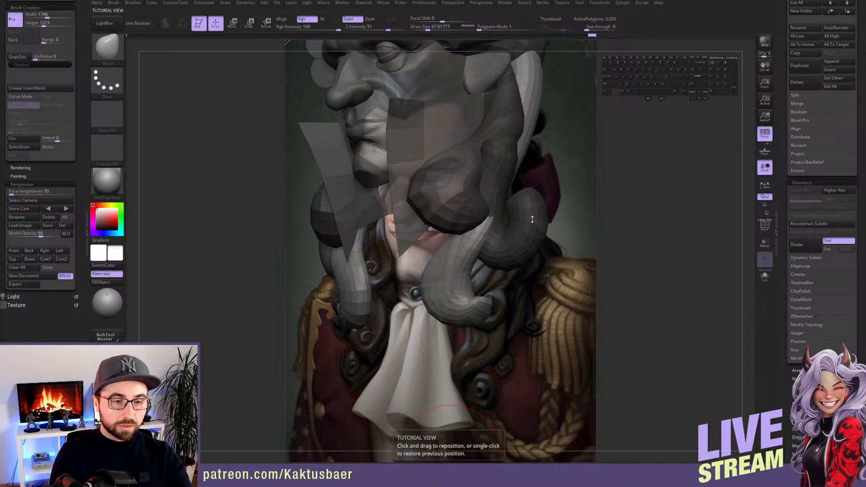
pyautogui.hotkey('ctrl', 'shift', 'a')
pyautogui.moveTo(487, 188)
pyautogui.keyDown('alt'); pyautogui.mouseDown(button='right')
pyautogui.moveTo(466, 234)
pyautogui.moveTo(483, 242)
pyautogui.mouseUp(button='right'); pyautogui.keyUp('alt')
pyautogui.press('w')
pyautogui.keyDown('ctrl'); pyautogui.click(490, 214); pyautogui.keyUp('ctrl')
pyautogui.press('q')
pyautogui.press('r')
pyautogui.keyDown('shift'); pyautogui.moveTo(447, 326); pyautogui.dragTo(447, 230); pyautogui.keyUp('shift')
pyautogui.moveTo(447, 278); pyautogui.dragTo(483, 271)
pyautogui.press('q')
# Smooth and reshape the outer rear strand's curled tip with the Move brush at a Draw Size of about 87
pyautogui.moveTo(482, 266)
pyautogui.mouseDown(button='right')
pyautogui.moveTo(512, 255)
pyautogui.moveTo(502, 259)
pyautogui.mouseUp(button='right')
pyautogui.press('s')
pyautogui.moveTo(500, 247); pyautogui.dragTo(503, 247)
pyautogui.moveTo(455, 311)
pyautogui.keyDown('shift'); pyautogui.mouseDown()
pyautogui.moveTo(477, 323)
pyautogui.moveTo(448, 322)
pyautogui.mouseUp(); pyautogui.keyUp('shift')
pyautogui.moveTo(457, 320); pyautogui.dragTo(453, 312, button='right')
pyautogui.moveTo(463, 326); pyautogui.dragTo(458, 332)
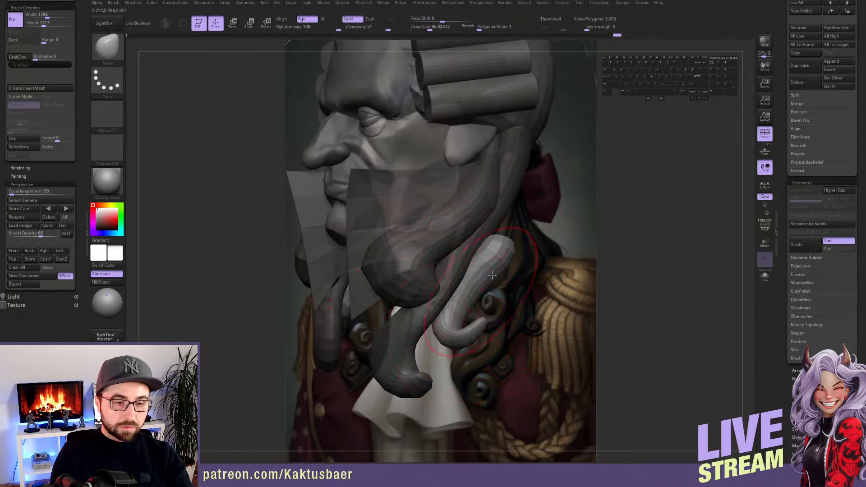
# Pull the outer rear strand's upper end up behind the neighbouring strands and bend its length at a Draw Size of about 108
pyautogui.moveTo(458, 333); pyautogui.dragTo(545, 190, button='right')
pyautogui.moveTo(545, 190); pyautogui.dragTo(553, 177)
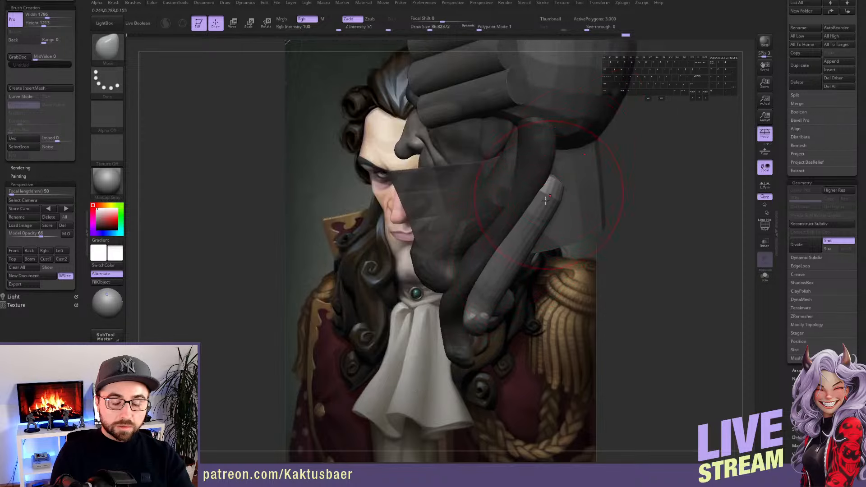
pyautogui.moveTo(553, 178); pyautogui.dragTo(514, 245, button='right')
pyautogui.press('s')
pyautogui.moveTo(510, 244); pyautogui.dragTo(513, 245)
pyautogui.moveTo(521, 251); pyautogui.dragTo(525, 242)
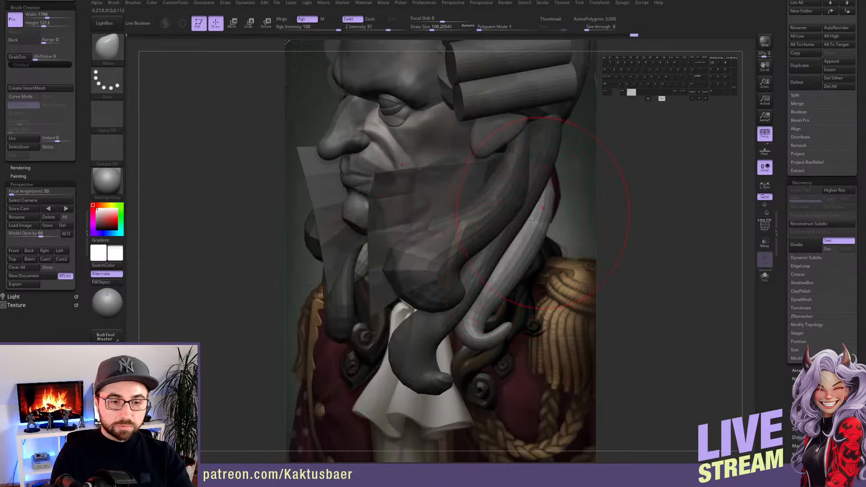
pyautogui.moveTo(525, 241); pyautogui.dragTo(492, 237, button='right')
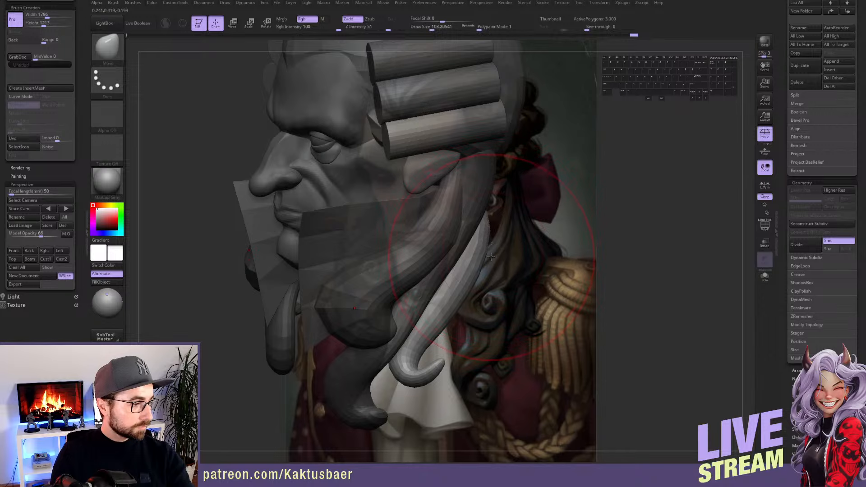
pyautogui.moveTo(478, 270); pyautogui.dragTo(548, 210, button='right')
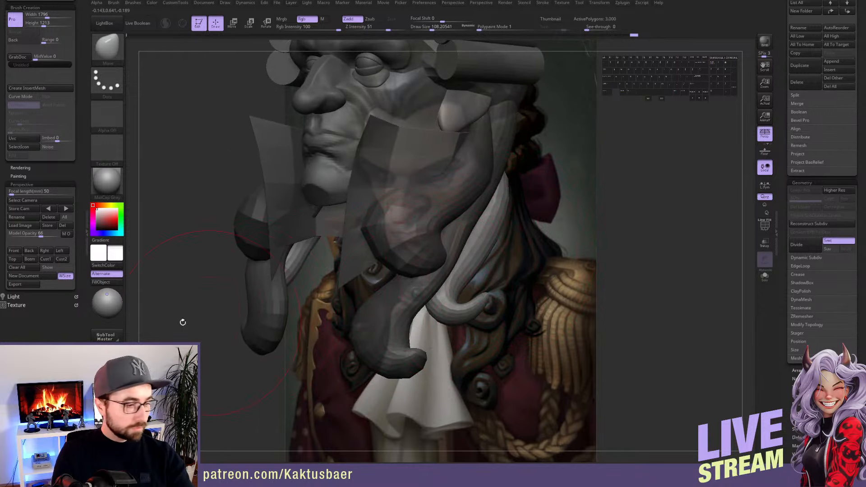
# Isolate the front lower hair strand in the reference view and lower the Model Opacity to 41
pyautogui.click(14, 250)
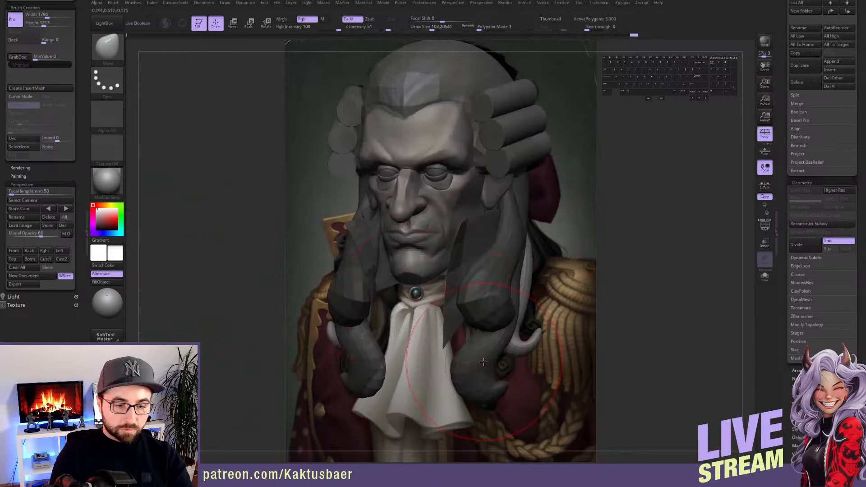
pyautogui.press('w')
pyautogui.press('q')
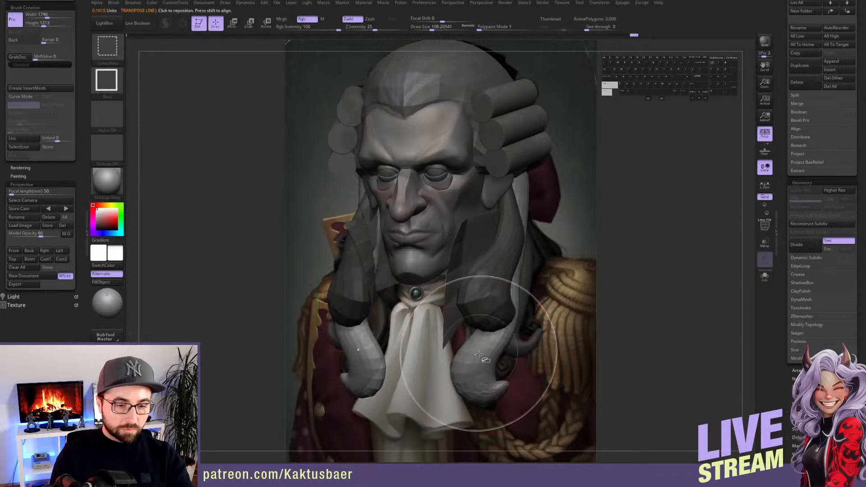
pyautogui.keyDown('ctrl'); pyautogui.keyDown('shift'); pyautogui.click(481, 354); pyautogui.keyUp('shift'); pyautogui.keyUp('ctrl')
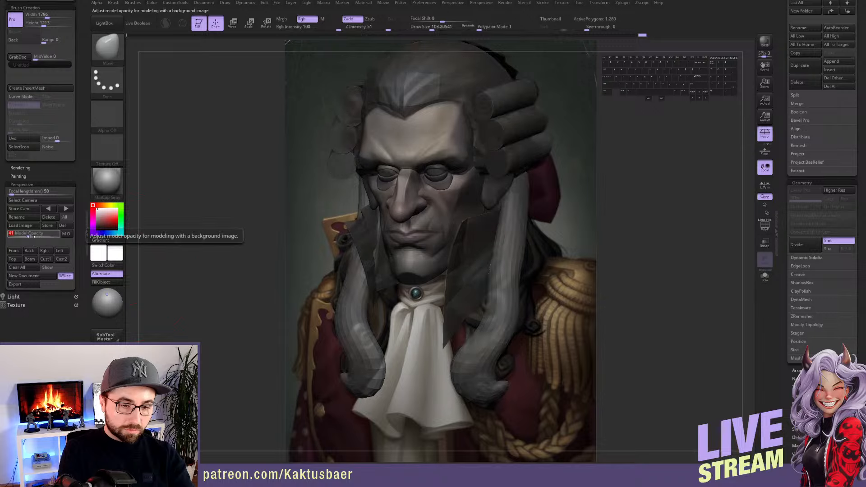
# Reshape the isolated strand's middle and upper section to the painted hair with the Move brush at a Draw Size of about 59
pyautogui.press('s')
pyautogui.click(478, 347)
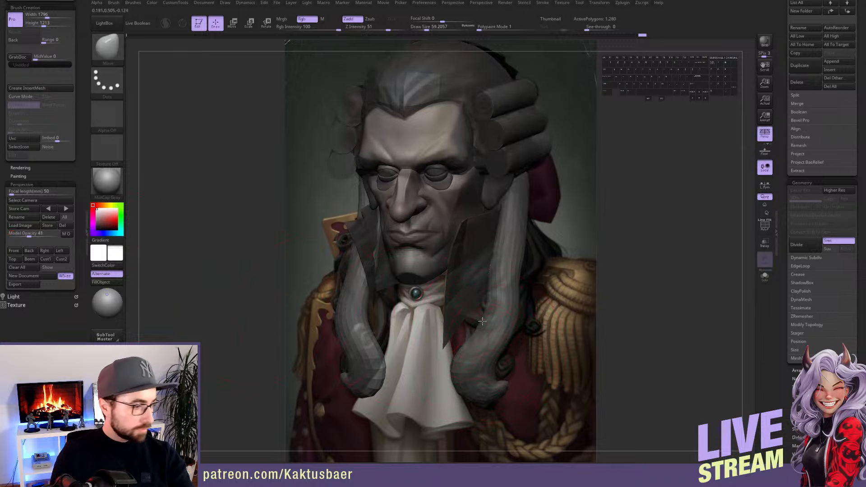
pyautogui.moveTo(488, 305); pyautogui.dragTo(468, 312)
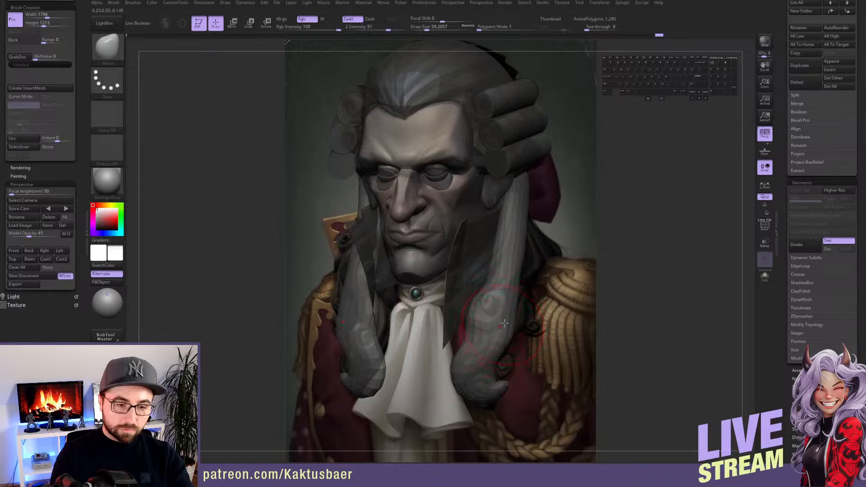
pyautogui.moveTo(493, 281)
pyautogui.mouseDown()
pyautogui.moveTo(478, 286)
pyautogui.moveTo(488, 282)
pyautogui.moveTo(514, 216)
pyautogui.mouseUp()
pyautogui.moveTo(527, 194); pyautogui.dragTo(522, 194)
# Smooth and round off the front strand's lower tip at a Draw Size of about 41
pyautogui.press('shift')
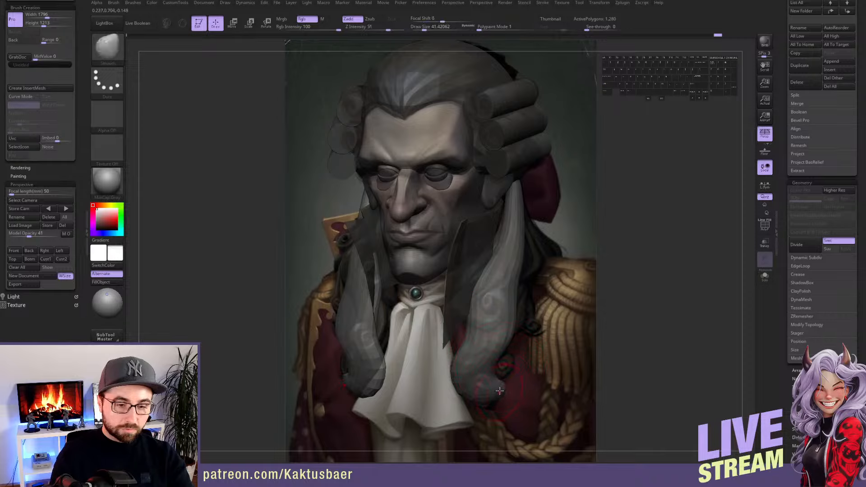
pyautogui.press('shift')
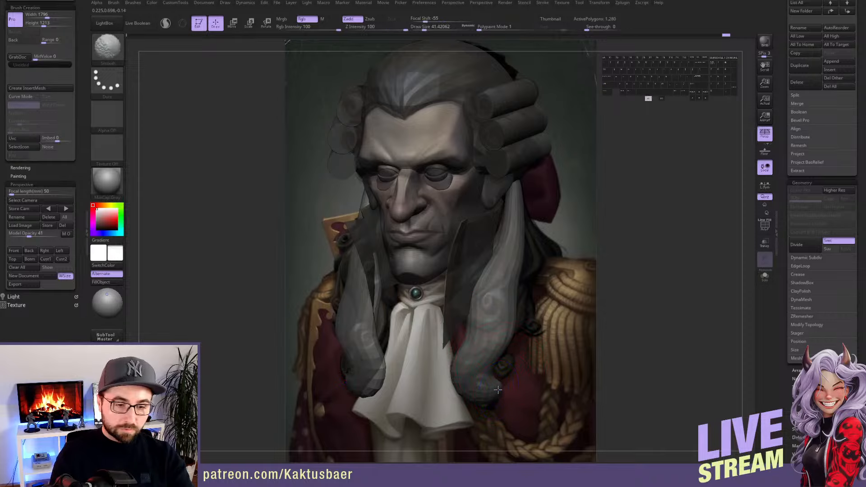
pyautogui.moveTo(494, 392); pyautogui.dragTo(494, 399)
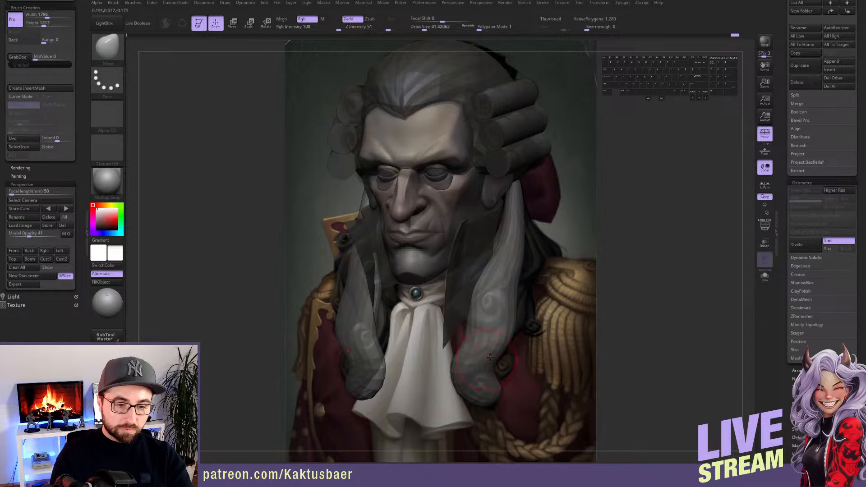
# Unmask the outer rear strand and mask the remaining hair strands
pyautogui.keyDown('alt'); pyautogui.click(539, 333); pyautogui.keyUp('alt')
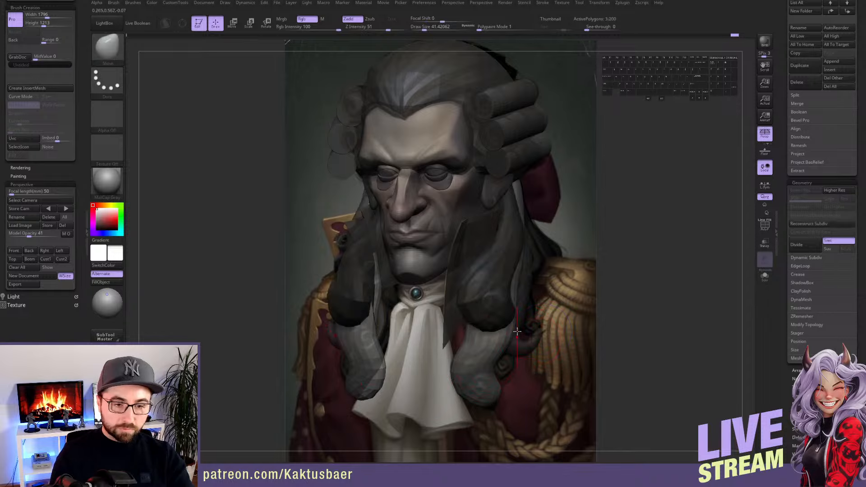
pyautogui.press('w')
pyautogui.keyDown('ctrl'); pyautogui.moveTo(495, 308); pyautogui.dragTo(547, 336); pyautogui.keyUp('ctrl')
pyautogui.press('q')
pyautogui.moveTo(545, 333)
pyautogui.mouseDown(button='right')
pyautogui.moveTo(485, 302)
pyautogui.moveTo(532, 334)
pyautogui.mouseUp(button='right')
pyautogui.press('w')
pyautogui.keyDown('ctrl'); pyautogui.moveTo(534, 335); pyautogui.dragTo(550, 345); pyautogui.keyUp('ctrl')
pyautogui.press('q')
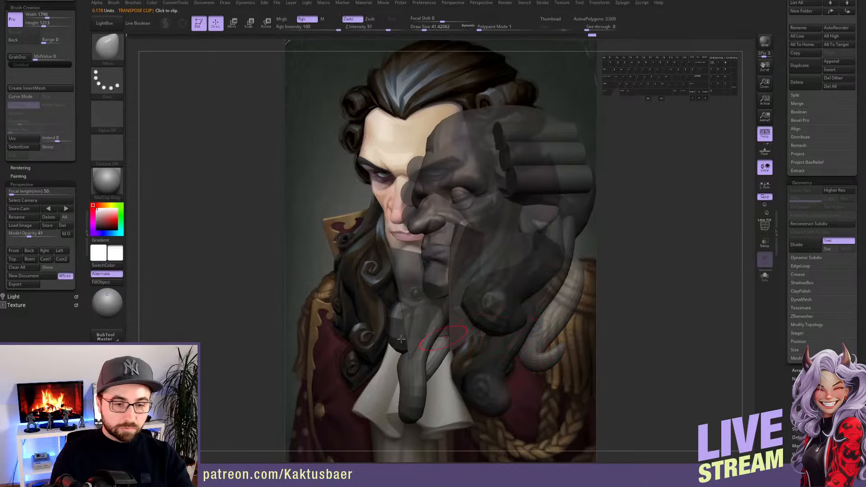
# Restore the reference view and pull the outer rear strand's curled tip down and inward to match the painting
pyautogui.click(14, 250)
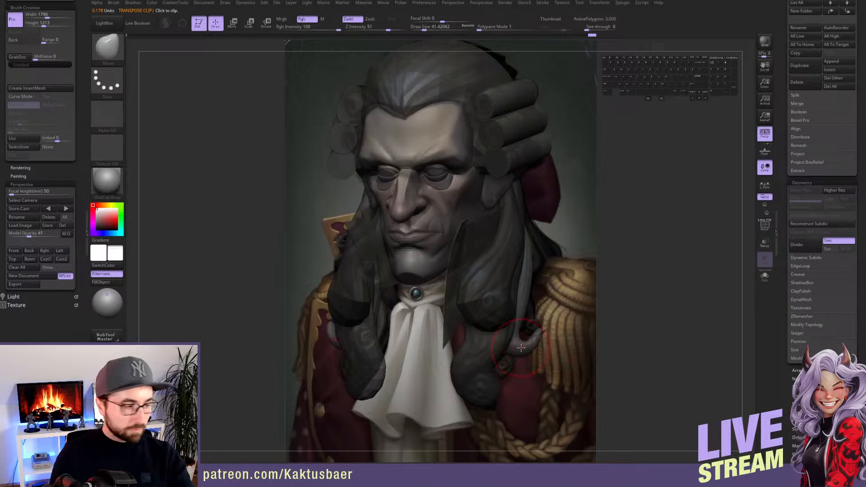
pyautogui.press('s')
pyautogui.moveTo(521, 347)
pyautogui.mouseDown()
pyautogui.moveTo(540, 339)
pyautogui.moveTo(505, 370)
pyautogui.moveTo(510, 364)
pyautogui.mouseUp()
pyautogui.press('s')
pyautogui.press('s')
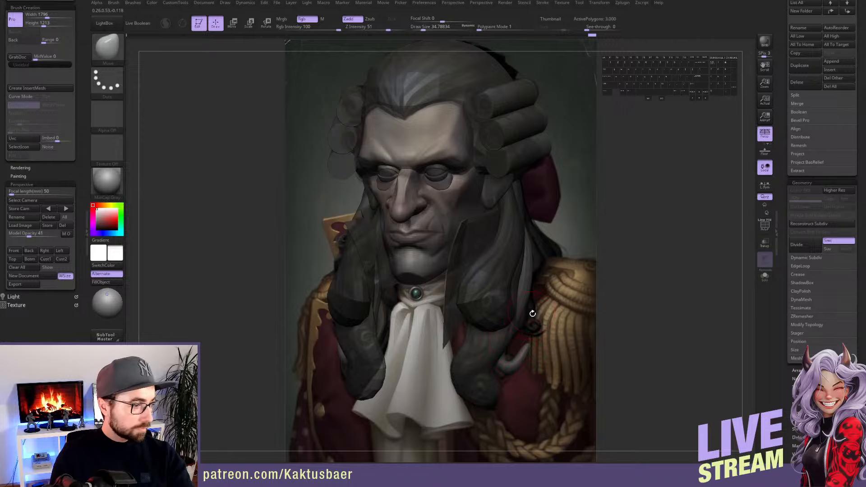
# Shift the outer rear strand's middle section at Draw Sizes of about 83 and 112, and return to the reference view
pyautogui.moveTo(530, 304); pyautogui.dragTo(522, 298)
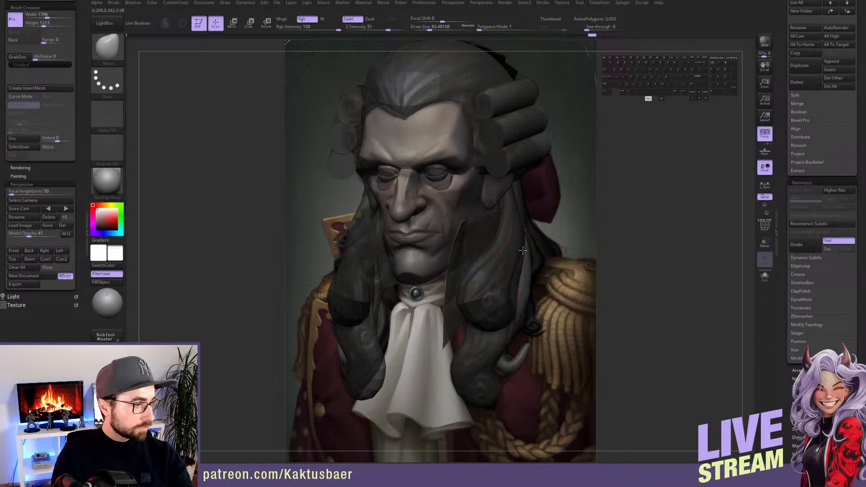
pyautogui.moveTo(525, 265); pyautogui.dragTo(507, 269, button='right')
pyautogui.press('s')
pyautogui.moveTo(535, 276)
pyautogui.mouseDown()
pyautogui.moveTo(563, 280)
pyautogui.moveTo(571, 251)
pyautogui.mouseUp()
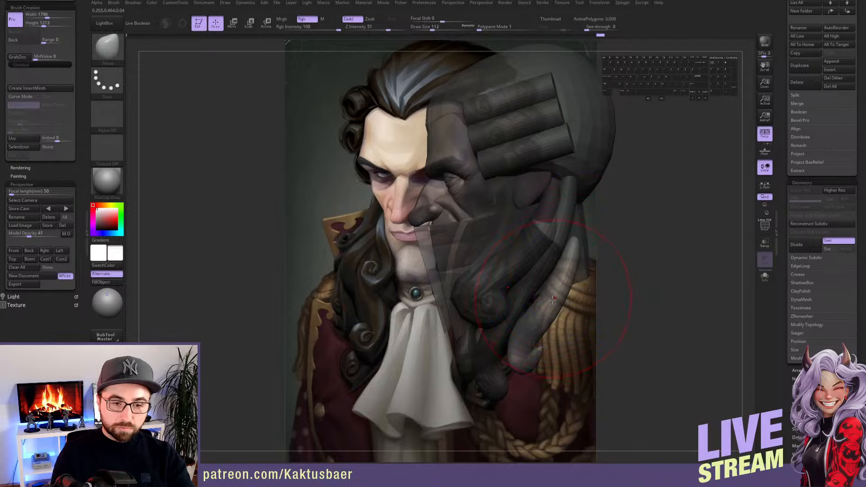
pyautogui.moveTo(549, 293); pyautogui.dragTo(555, 297)
pyautogui.moveTo(541, 307); pyautogui.dragTo(212, 352, button='right')
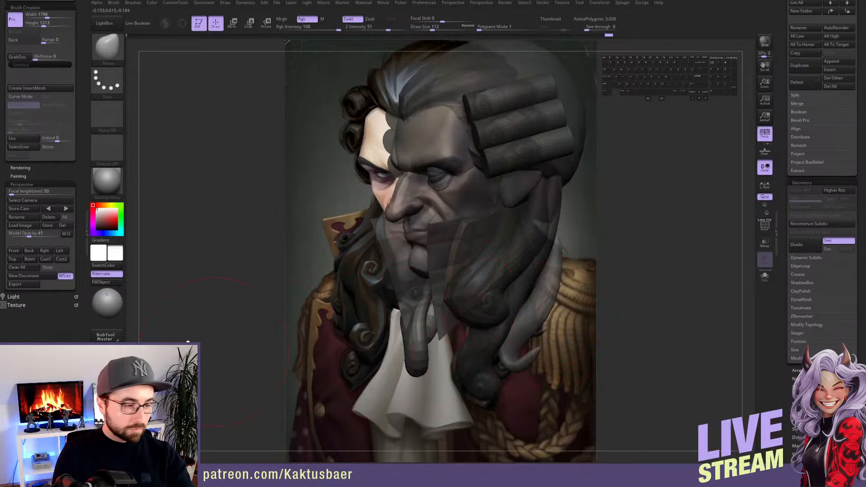
pyautogui.click(13, 251)
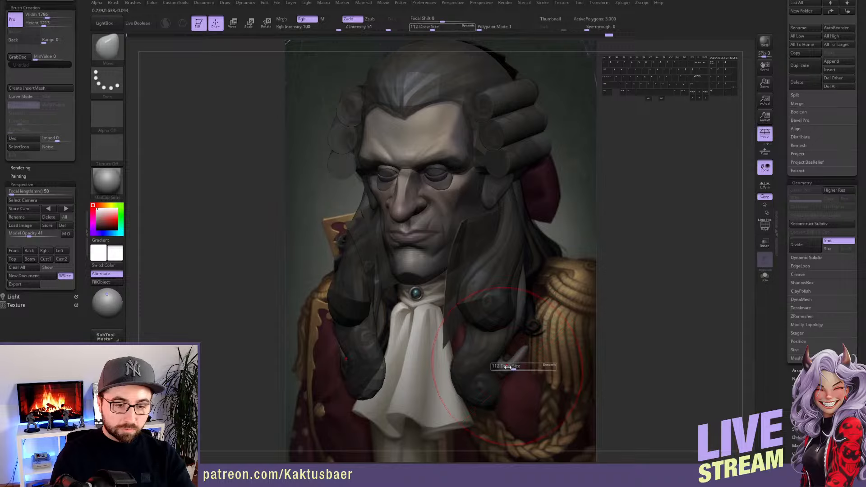
# Plump up the outer rear strand's tip with the Inflat brush at a Draw Size of about 71, and reposition it against the reference
pyautogui.moveTo(517, 356)
pyautogui.keyDown('shift'); pyautogui.mouseDown()
pyautogui.moveTo(507, 378)
pyautogui.moveTo(505, 366)
pyautogui.mouseUp(); pyautogui.keyUp('shift')
pyautogui.press('[')
pyautogui.press('[')
pyautogui.press('[')
pyautogui.press('space')
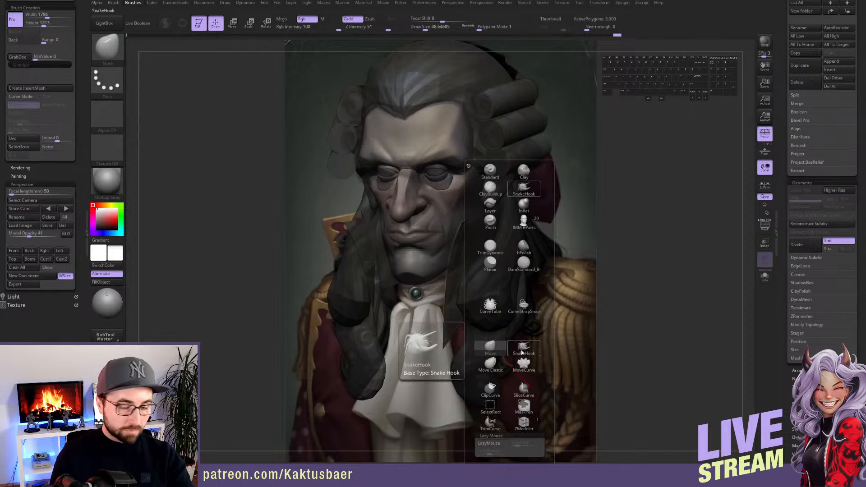
pyautogui.click(523, 207)
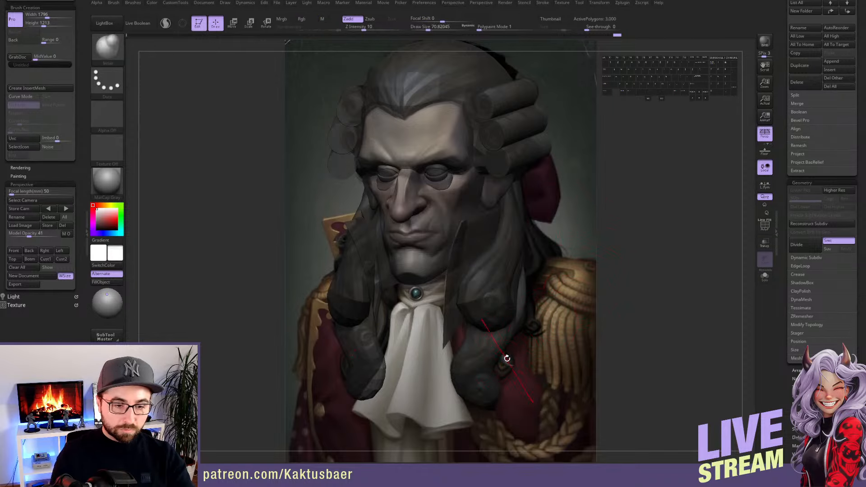
pyautogui.moveTo(504, 353); pyautogui.dragTo(480, 330, button='right')
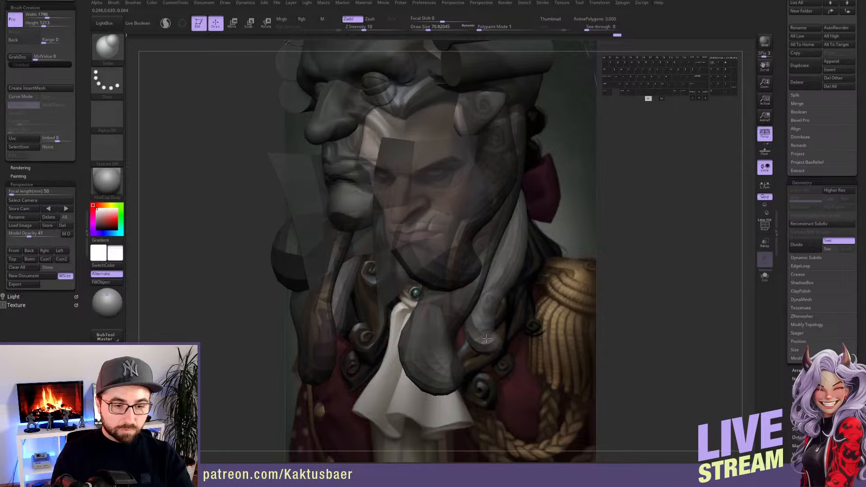
pyautogui.press('shift')
pyautogui.moveTo(490, 335); pyautogui.dragTo(481, 337)
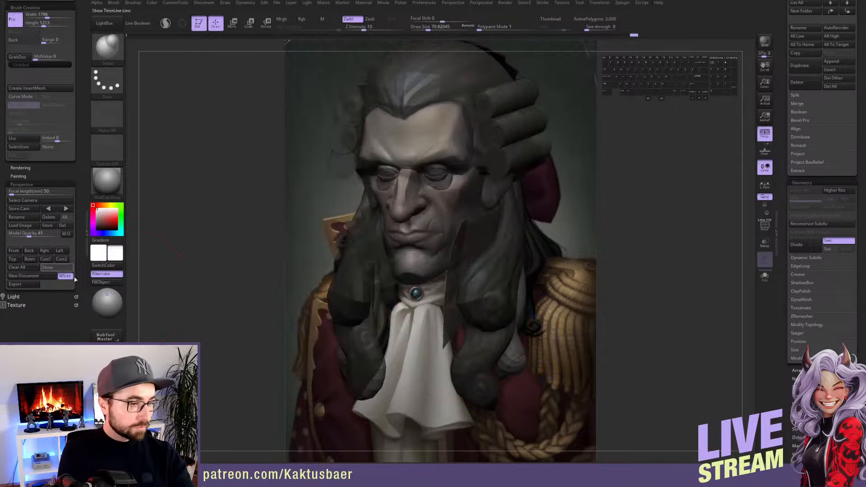
pyautogui.press('5')
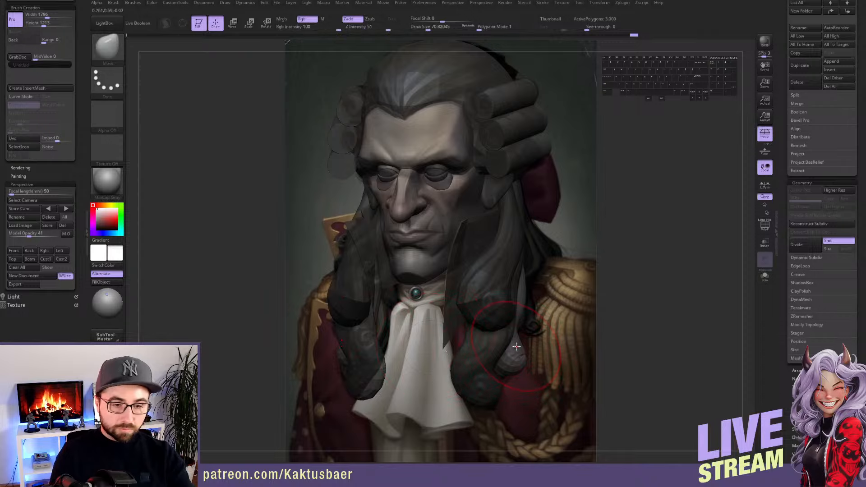
pyautogui.moveTo(520, 347); pyautogui.dragTo(512, 360)
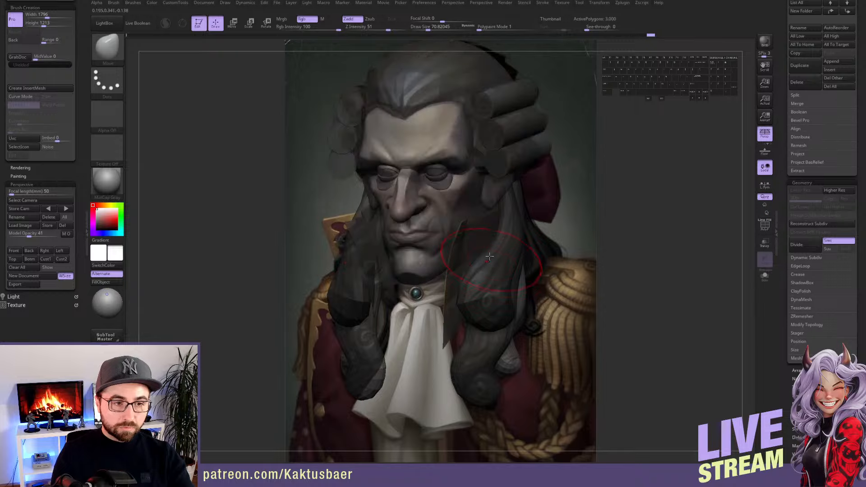
# Make the bag under the eye the active subtool and reduce the Draw Size to about 18
pyautogui.keyDown('alt'); pyautogui.click(446, 185); pyautogui.keyUp('alt')
pyautogui.press('s')
pyautogui.moveTo(447, 186); pyautogui.dragTo(442, 186)
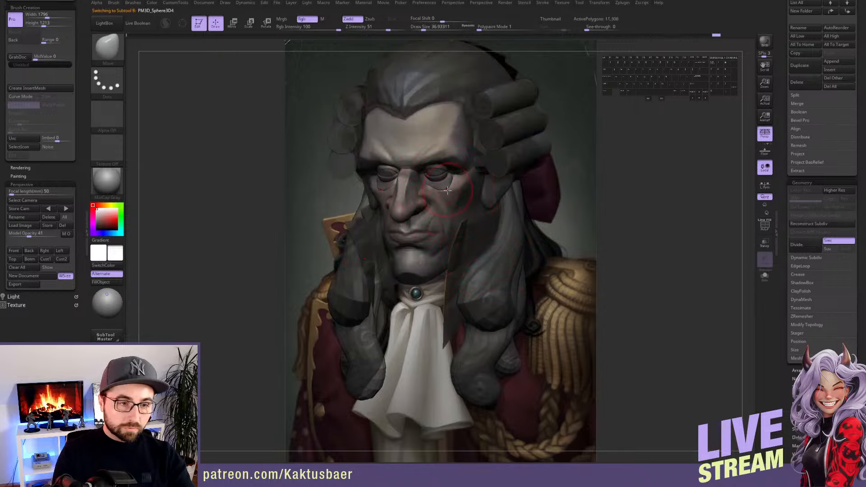
pyautogui.press('s')
pyautogui.moveTo(456, 189); pyautogui.dragTo(452, 190)
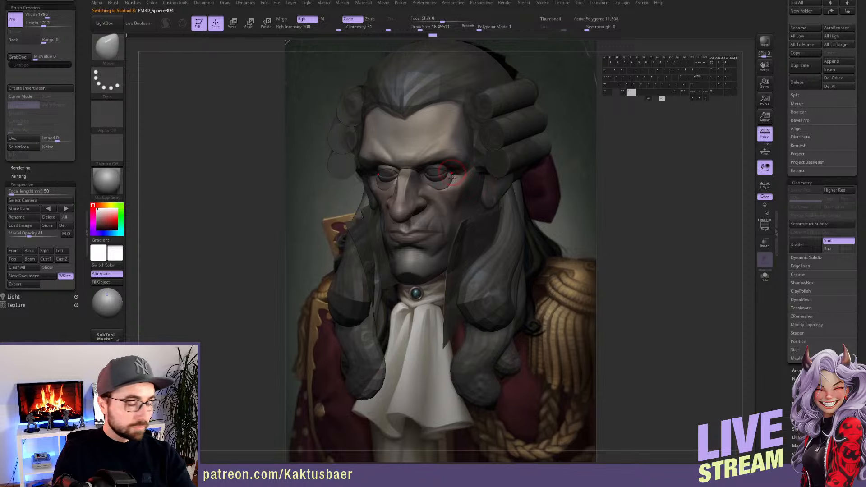
pyautogui.keyDown('alt'); pyautogui.moveTo(452, 178); pyautogui.dragTo(437, 205, button='right'); pyautogui.keyUp('alt')
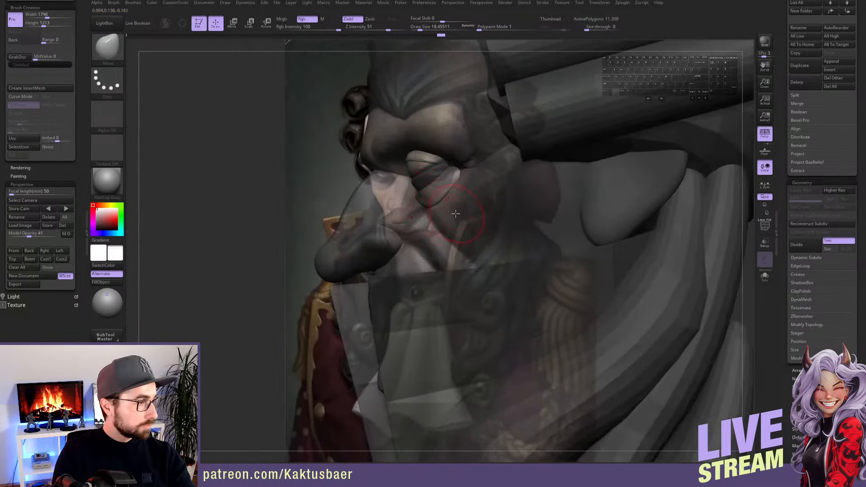
# Mask the head except the cheek area and shift the cheek below the eye, raising the Draw Size to about 23
pyautogui.keyDown('alt'); pyautogui.click(459, 218); pyautogui.keyUp('alt')
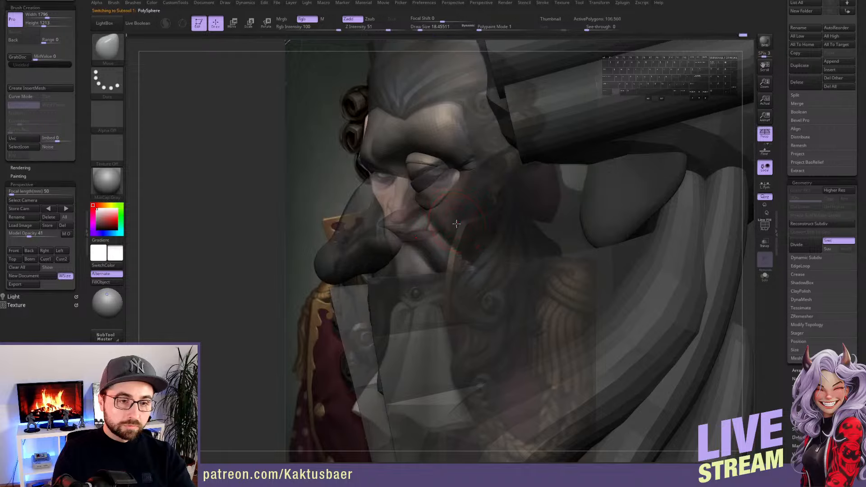
pyautogui.press('w')
pyautogui.press('q')
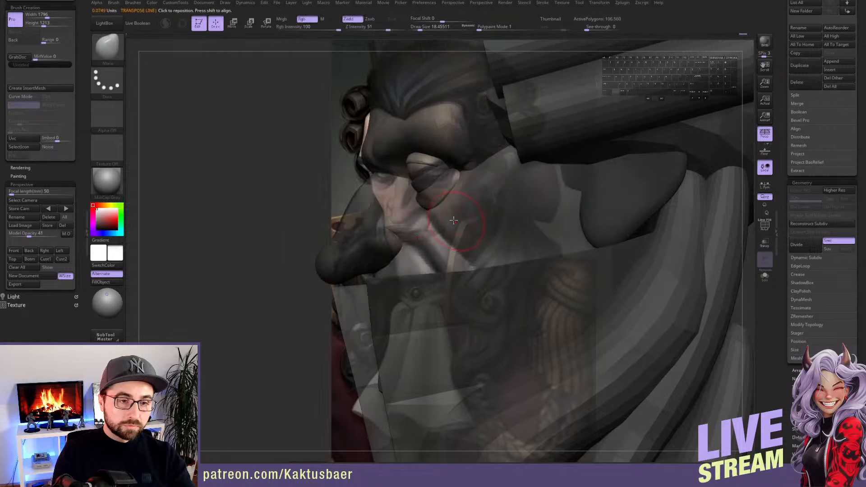
pyautogui.press('s')
pyautogui.click(451, 220)
pyautogui.moveTo(443, 220); pyautogui.dragTo(432, 221)
pyautogui.press('s')
pyautogui.click(436, 222)
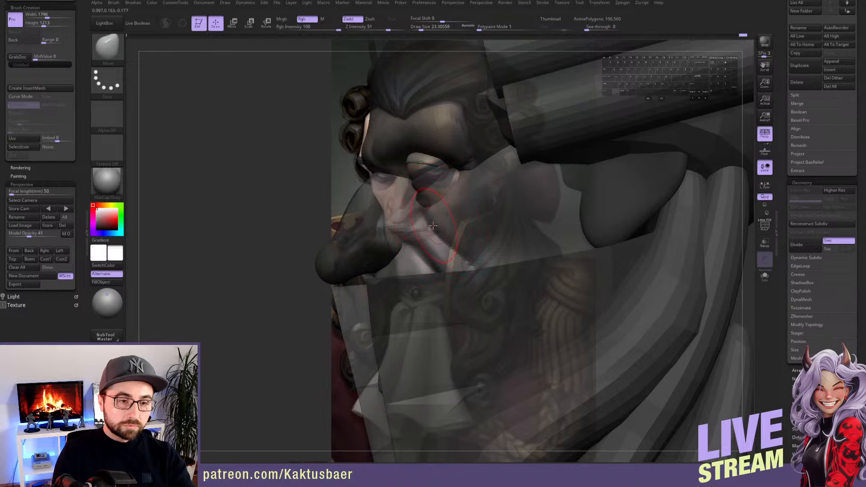
# Adjust the outer cheek toward the ear from the front at a Draw Size of about 33
pyautogui.moveTo(435, 224)
pyautogui.mouseDown(button='right')
pyautogui.moveTo(468, 229)
pyautogui.moveTo(446, 241)
pyautogui.moveTo(453, 225)
pyautogui.mouseUp(button='right')
pyautogui.press('s')
pyautogui.click(462, 235)
pyautogui.moveTo(453, 225); pyautogui.dragTo(509, 235, button='right')
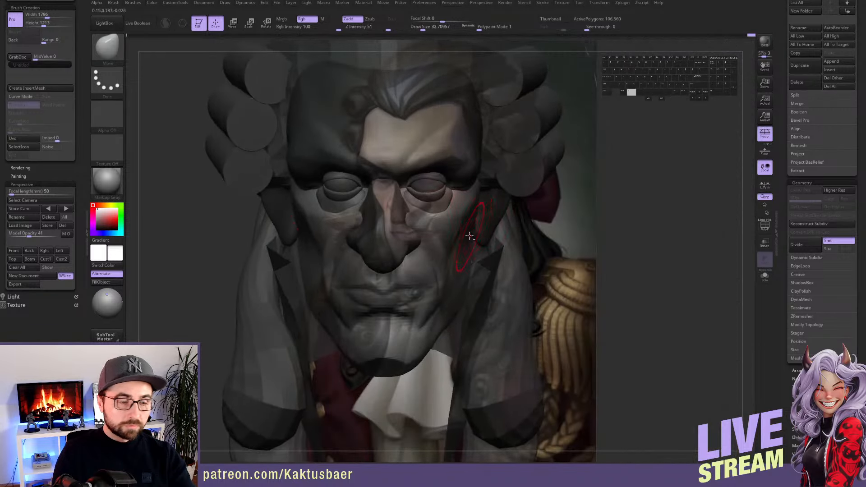
pyautogui.keyDown('alt'); pyautogui.moveTo(433, 244); pyautogui.dragTo(442, 221, button='right'); pyautogui.keyUp('alt')
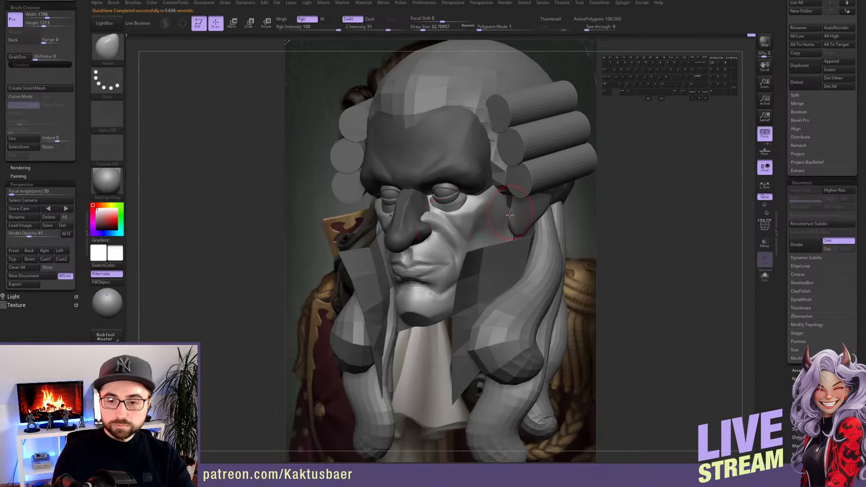
# Subdivide the lower eyelid to level 3 and switch to the Inflat brush at a Draw Size of about 13
pyautogui.moveTo(503, 229)
pyautogui.mouseDown(button='right')
pyautogui.moveTo(458, 194)
pyautogui.moveTo(459, 216)
pyautogui.moveTo(463, 207)
pyautogui.mouseUp(button='right')
pyautogui.keyDown('alt'); pyautogui.click(454, 214); pyautogui.keyUp('alt')
pyautogui.press('d')
pyautogui.press('d')
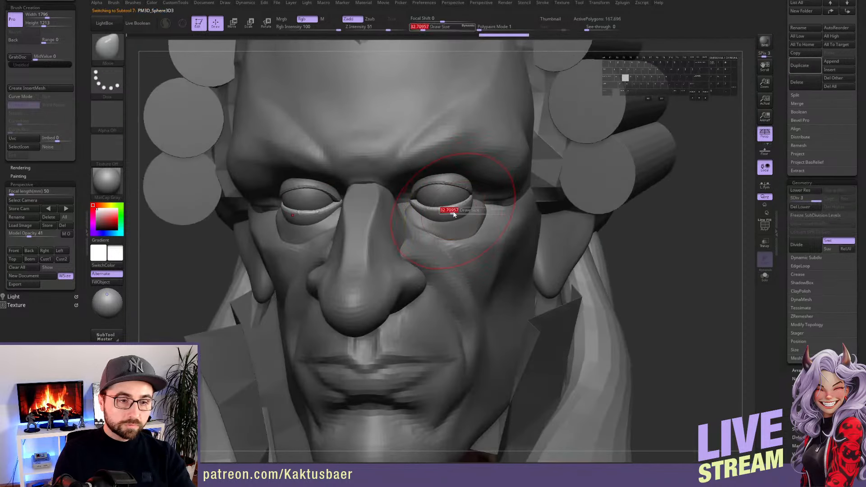
pyautogui.press('b')
pyautogui.click(459, 205)
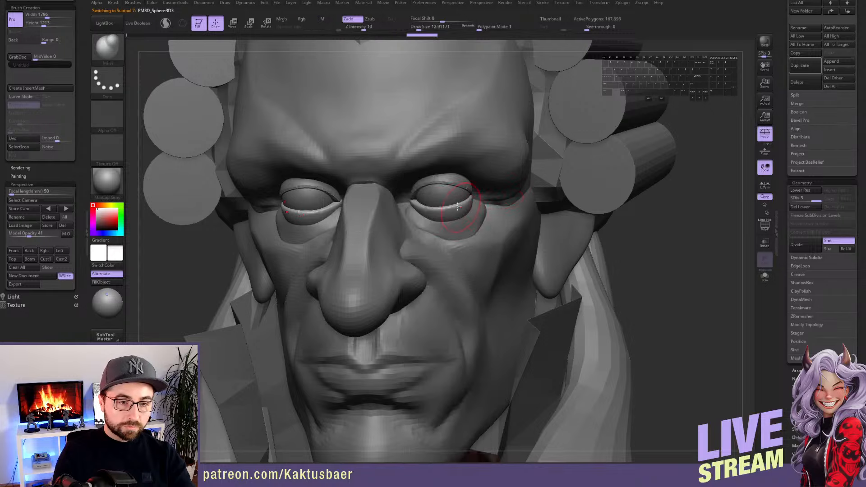
# Sharpen the lower eyelid's rim with the Pinch brush at a Draw Size of about 12
pyautogui.press('b')
pyautogui.press('p')
pyautogui.press('i')
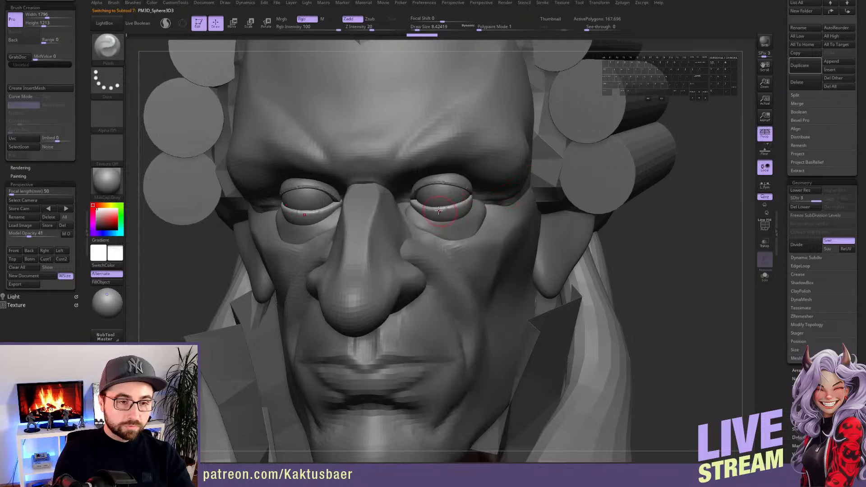
pyautogui.keyDown('alt'); pyautogui.moveTo(456, 208); pyautogui.dragTo(426, 208, button='right'); pyautogui.keyUp('alt')
pyautogui.press('s')
pyautogui.moveTo(425, 208); pyautogui.dragTo(456, 210)
pyautogui.moveTo(424, 209); pyautogui.dragTo(461, 209)
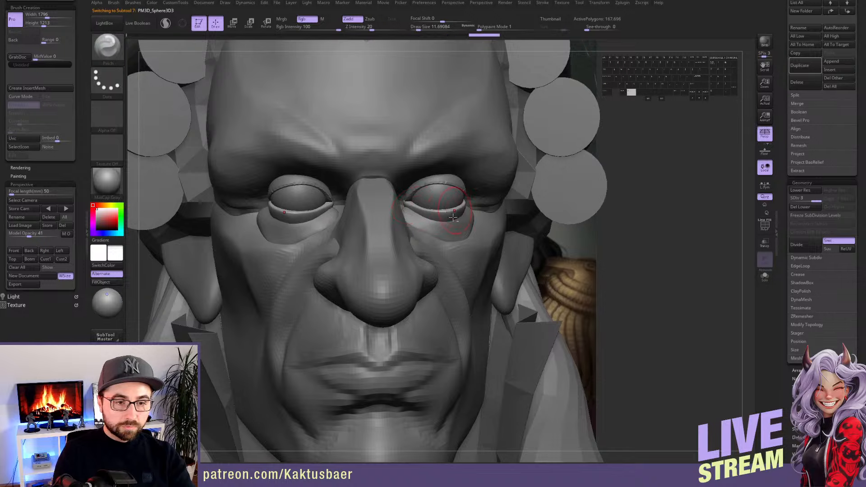
# Pull the lower eyelid's inner corner toward the nose with the Move brush at a Draw Size of about 10
pyautogui.keyDown('alt'); pyautogui.moveTo(453, 217); pyautogui.dragTo(435, 225, button='right'); pyautogui.keyUp('alt')
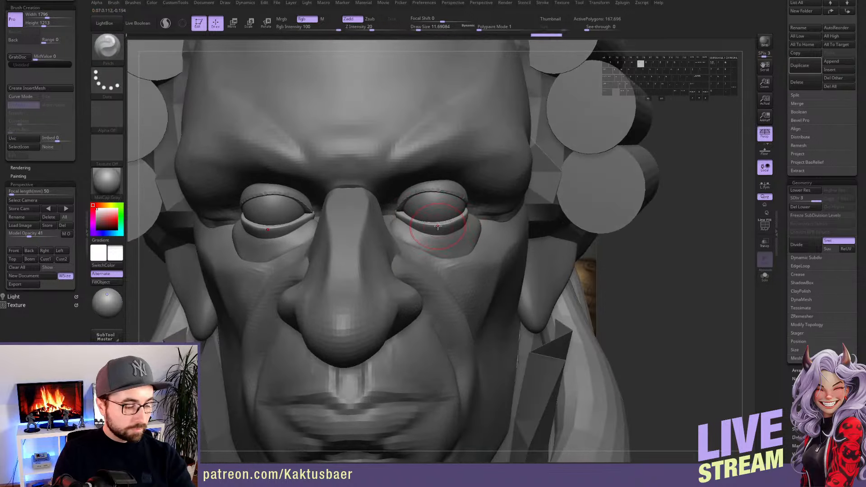
pyautogui.press('b')
pyautogui.press('m')
pyautogui.press('v')
pyautogui.moveTo(419, 219)
pyautogui.mouseDown()
pyautogui.moveTo(396, 212)
pyautogui.moveTo(403, 221)
pyautogui.mouseUp()
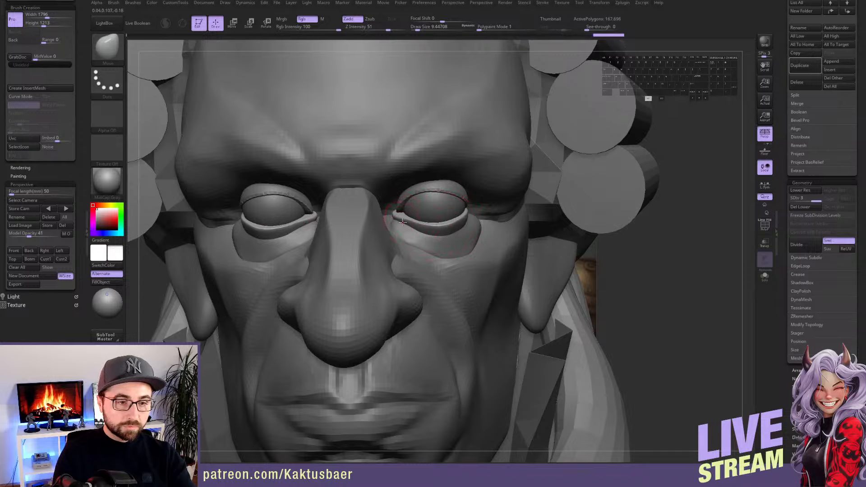
# Subdivide the upper eyelid to level 3 and stroke along its inner edge with the Inflat brush
pyautogui.keyDown('alt'); pyautogui.click(414, 196); pyautogui.keyUp('alt')
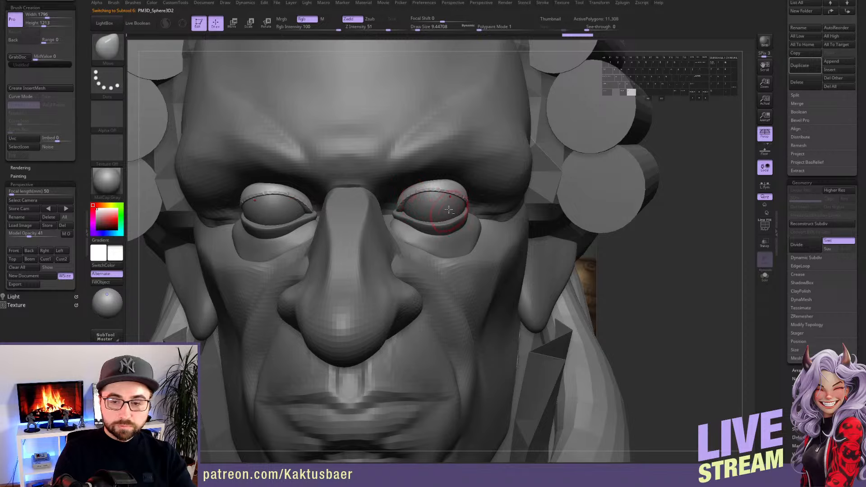
pyautogui.moveTo(449, 209)
pyautogui.keyDown('alt'); pyautogui.mouseDown(button='right')
pyautogui.moveTo(465, 211)
pyautogui.moveTo(426, 202)
pyautogui.mouseUp(button='right'); pyautogui.keyUp('alt')
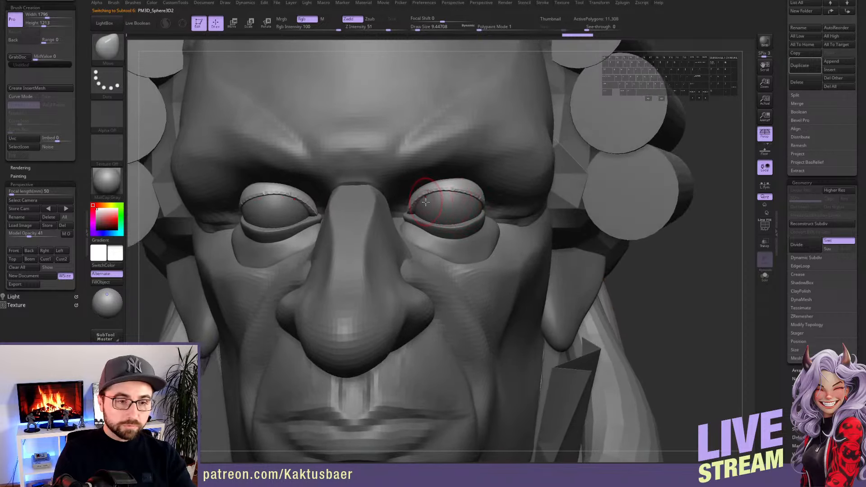
pyautogui.press('ctrl')
pyautogui.hotkey('ctrl', 'd')
pyautogui.hotkey('ctrl', 'd')
pyautogui.press('b')
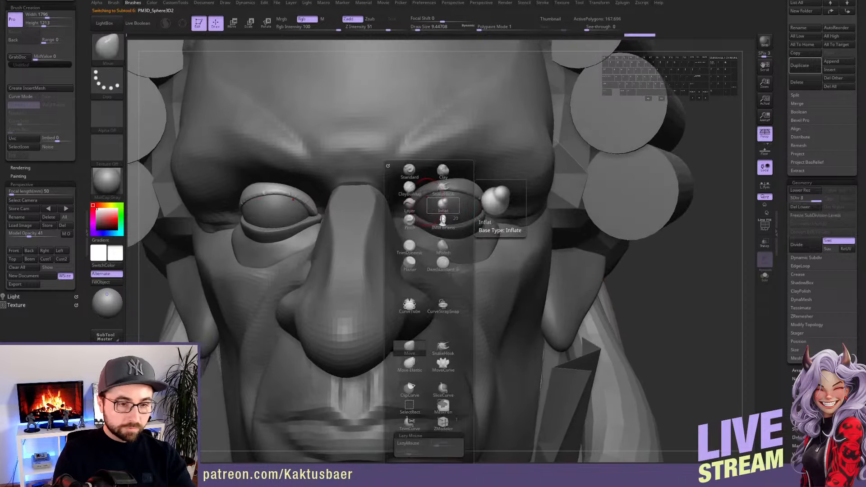
pyautogui.click(410, 208)
pyautogui.moveTo(409, 211)
pyautogui.mouseDown()
pyautogui.moveTo(447, 186)
pyautogui.moveTo(472, 190)
pyautogui.moveTo(487, 208)
pyautogui.moveTo(433, 190)
pyautogui.mouseUp()
# Set up the Move brush at a Draw Size of about 7 and adjust the upper eyelid's inner edge
pyautogui.press('b')
pyautogui.press('m')
pyautogui.press('v')
pyautogui.press('s')
pyautogui.press('s')
pyautogui.press('s')
pyautogui.moveTo(434, 197); pyautogui.dragTo(430, 197)
# Undo a pull on the upper eyelid's inner corner and reshape the corner with a smaller adjustment
pyautogui.moveTo(413, 218)
pyautogui.mouseDown(button='right')
pyautogui.moveTo(423, 219)
pyautogui.moveTo(411, 218)
pyautogui.mouseUp(button='right')
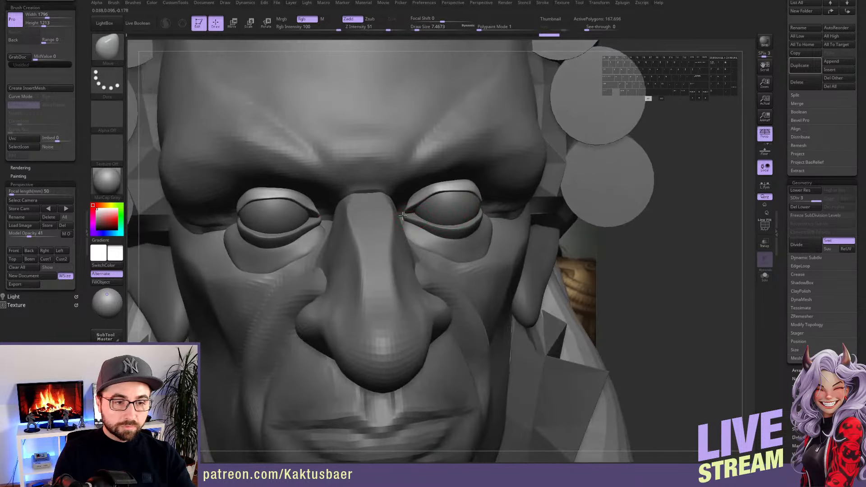
pyautogui.moveTo(402, 215); pyautogui.dragTo(415, 215)
pyautogui.hotkey('ctrl', 'z')
pyautogui.press('s')
pyautogui.moveTo(411, 214); pyautogui.dragTo(409, 215)
pyautogui.press('s')
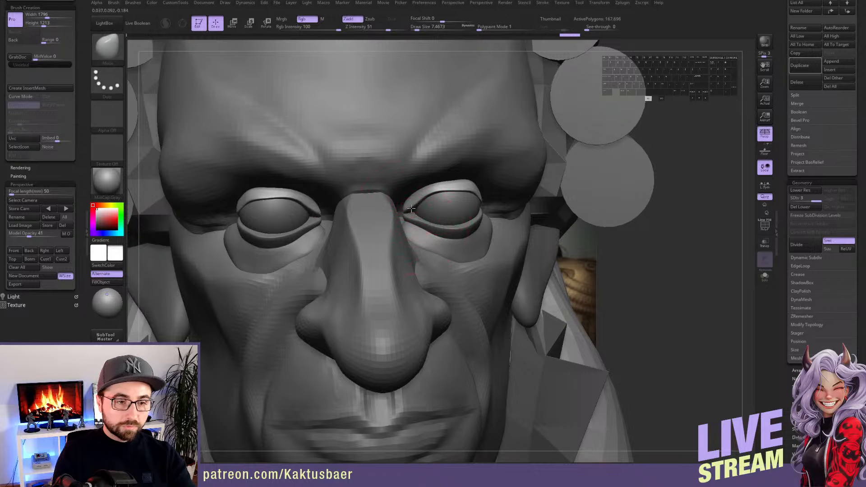
# Shift the upper eyelid's outer part from a three-quarter view at a Draw Size of about 16
pyautogui.moveTo(429, 199); pyautogui.dragTo(457, 194, button='right')
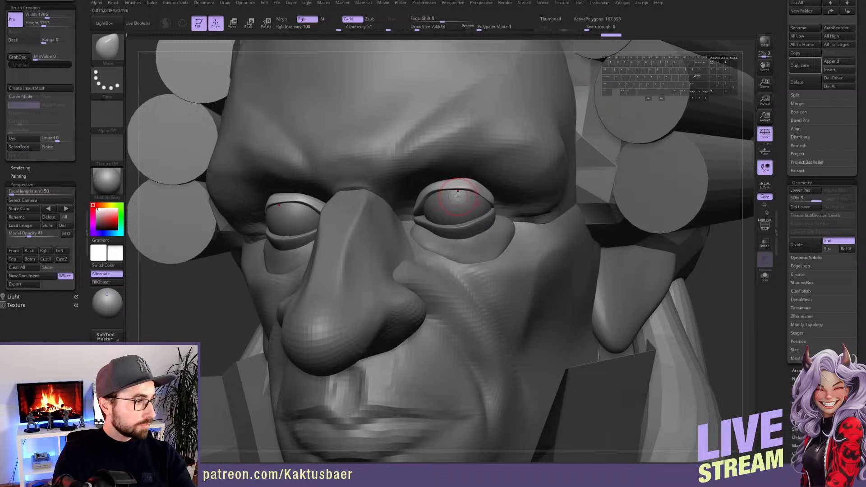
pyautogui.press('s')
pyautogui.moveTo(458, 197); pyautogui.dragTo(463, 197)
pyautogui.moveTo(467, 195); pyautogui.dragTo(444, 196, button='right')
pyautogui.moveTo(480, 197); pyautogui.dragTo(476, 197)
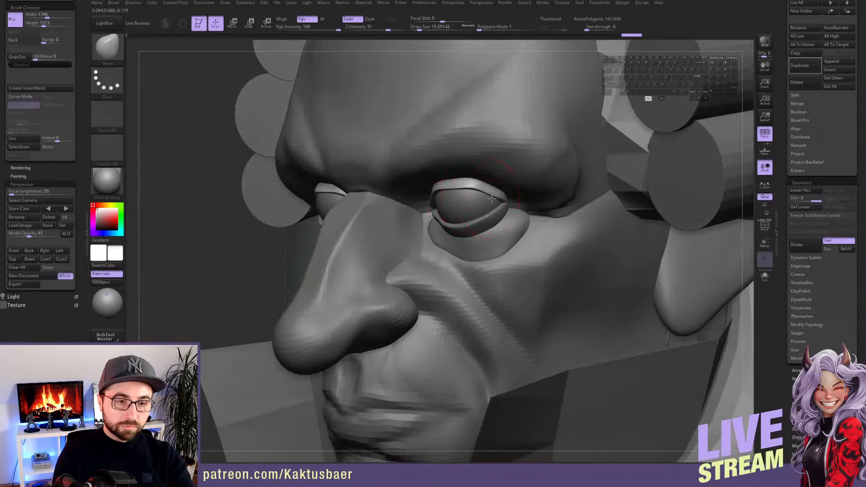
# Mask the head except the forehead and brow, and reshape the brow's underside above the eye at a Draw Size of about 13
pyautogui.keyDown('alt'); pyautogui.click(489, 163); pyautogui.keyUp('alt')
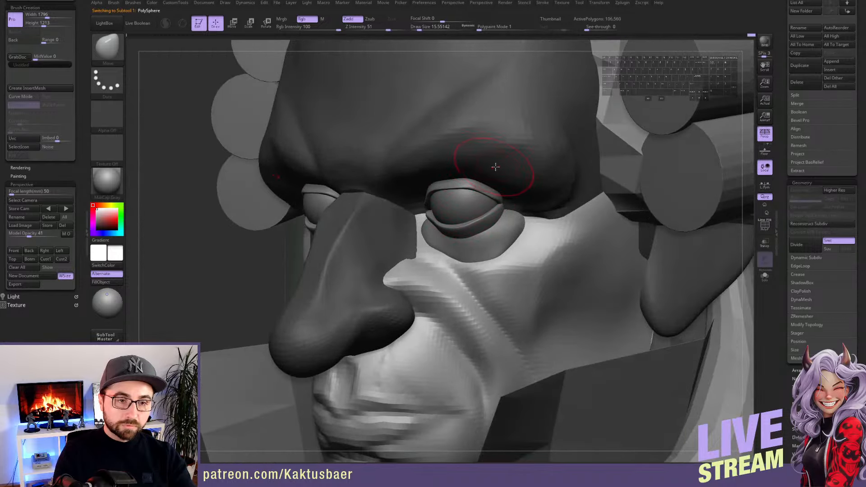
pyautogui.press('w')
pyautogui.keyDown('ctrl'); pyautogui.click(500, 159); pyautogui.keyUp('ctrl')
pyautogui.press('q')
pyautogui.moveTo(501, 160)
pyautogui.mouseDown(button='right')
pyautogui.moveTo(484, 183)
pyautogui.moveTo(462, 184)
pyautogui.mouseUp(button='right')
pyautogui.moveTo(440, 184)
pyautogui.mouseDown()
pyautogui.moveTo(476, 184)
pyautogui.moveTo(464, 185)
pyautogui.mouseUp()
pyautogui.press('s')
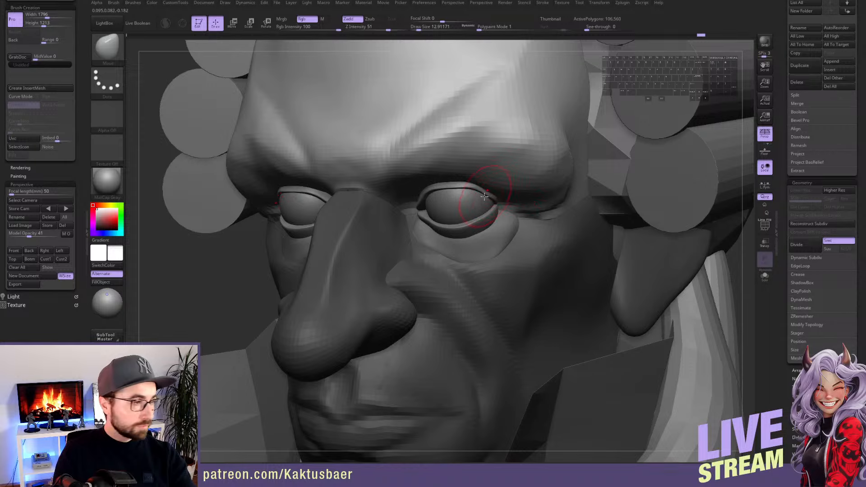
# Reduce the Draw Size to about 2 and clear the mask from the head
pyautogui.moveTo(484, 196)
pyautogui.mouseDown(button='right')
pyautogui.moveTo(476, 193)
pyautogui.moveTo(489, 198)
pyautogui.mouseUp(button='right')
pyautogui.press('s')
pyautogui.moveTo(462, 177); pyautogui.dragTo(452, 179)
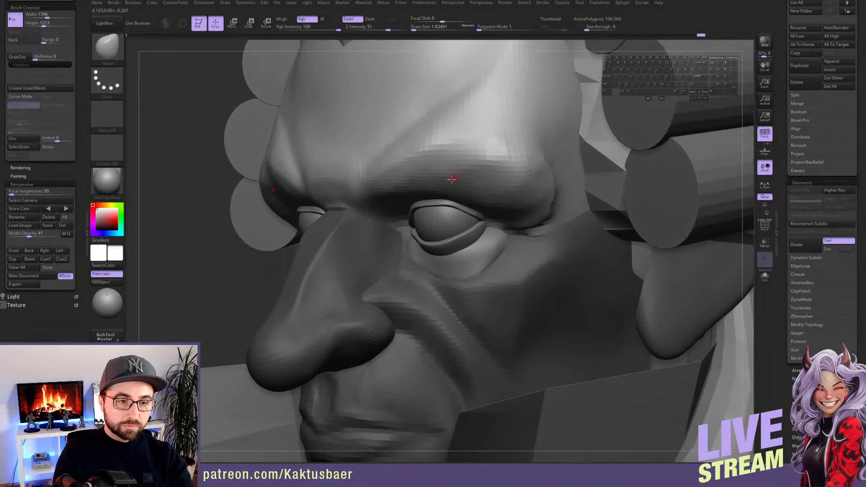
pyautogui.keyDown('ctrl'); pyautogui.click(250, 261); pyautogui.keyUp('ctrl')
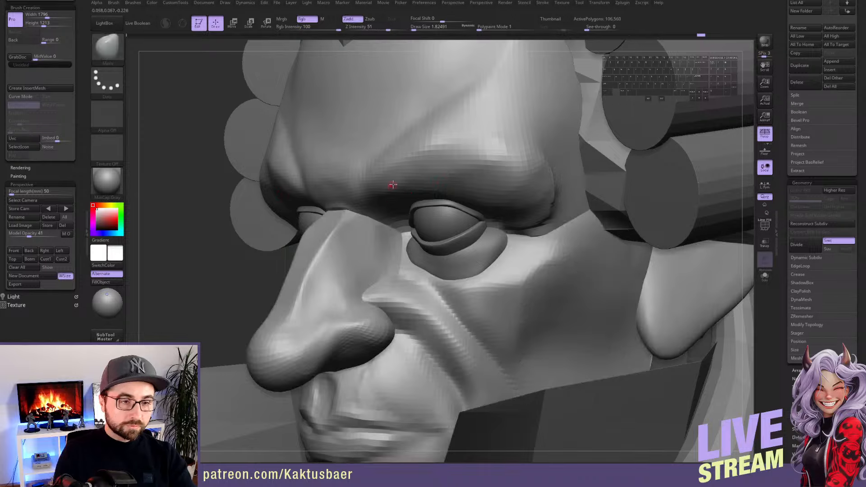
# Paint an eyebrow-shaped mask on the brow ridge with the MaskPen's freehand Dots stroke at a Draw Size of about 5
pyautogui.press('s')
pyautogui.press('s')
pyautogui.moveTo(391, 176); pyautogui.dragTo(395, 177)
pyautogui.keyDown('ctrl'); pyautogui.click(374, 179); pyautogui.keyUp('ctrl')
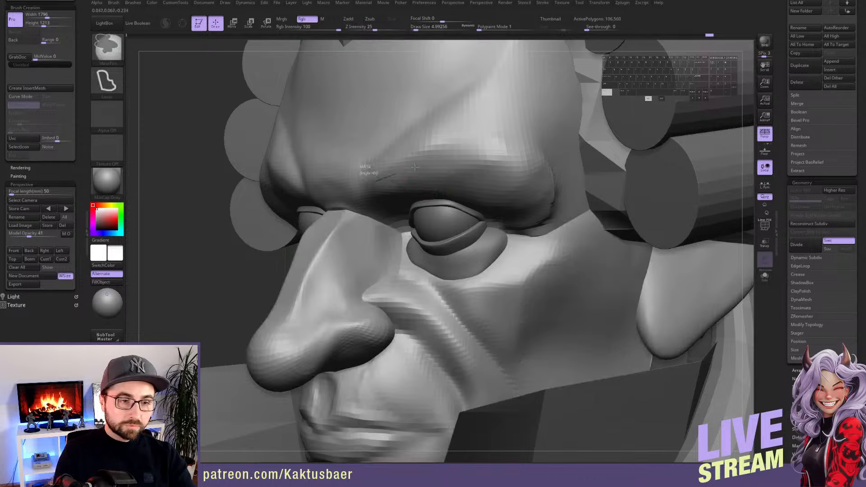
pyautogui.click(107, 81)
pyautogui.click(145, 86)
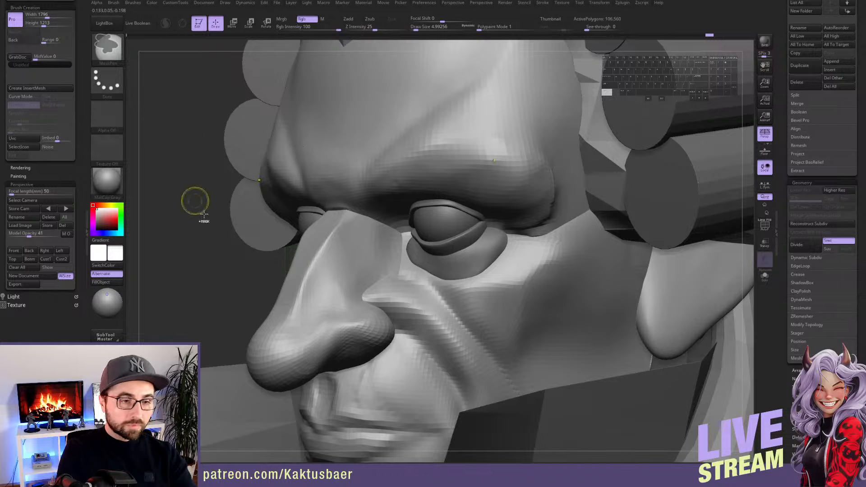
pyautogui.moveTo(379, 185)
pyautogui.keyDown('ctrl'); pyautogui.mouseDown()
pyautogui.moveTo(431, 167)
pyautogui.moveTo(498, 162)
pyautogui.moveTo(521, 174)
pyautogui.moveTo(509, 156)
pyautogui.moveTo(463, 148)
pyautogui.moveTo(435, 172)
pyautogui.mouseUp(); pyautogui.keyUp('ctrl')
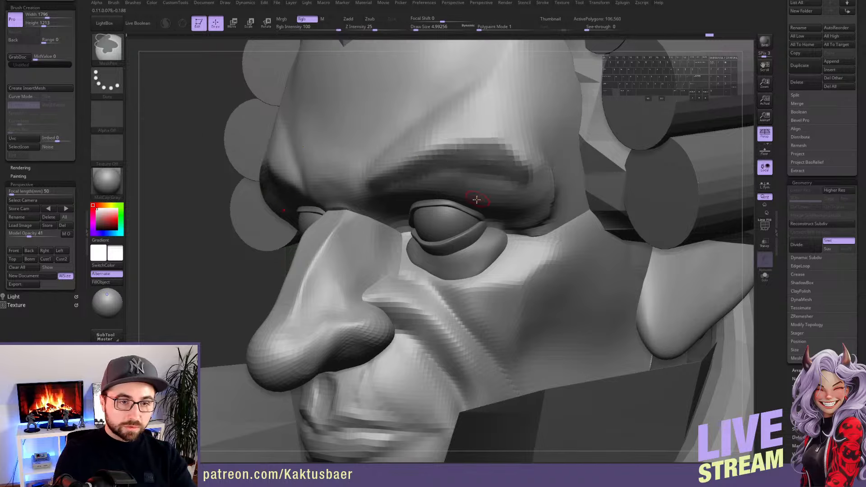
# Extract the eyebrow mask into a new subtool with a thickness of 0.02 and accept the extraction
pyautogui.moveTo(477, 199)
pyautogui.keyDown('alt'); pyautogui.mouseDown(button='right')
pyautogui.moveTo(472, 165)
pyautogui.moveTo(465, 176)
pyautogui.mouseUp(button='right'); pyautogui.keyUp('alt')
pyautogui.moveTo(783, 263); pyautogui.dragTo(803, 319)
pyautogui.click(798, 129)
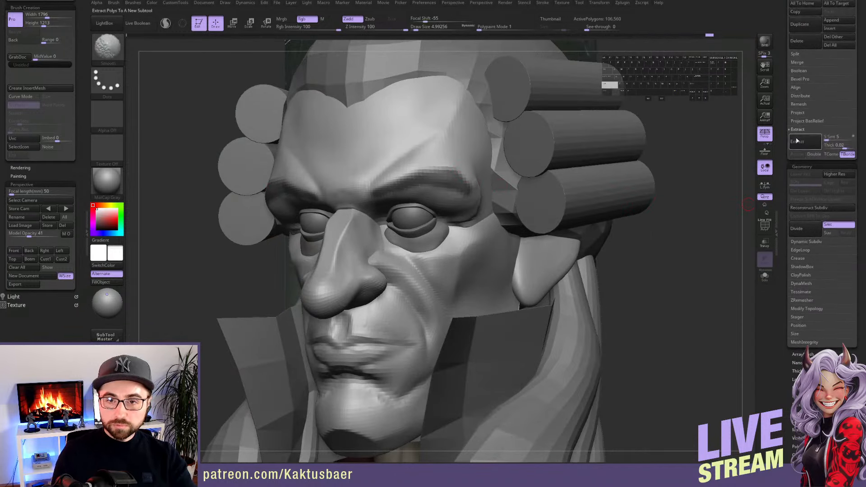
pyautogui.click(797, 142)
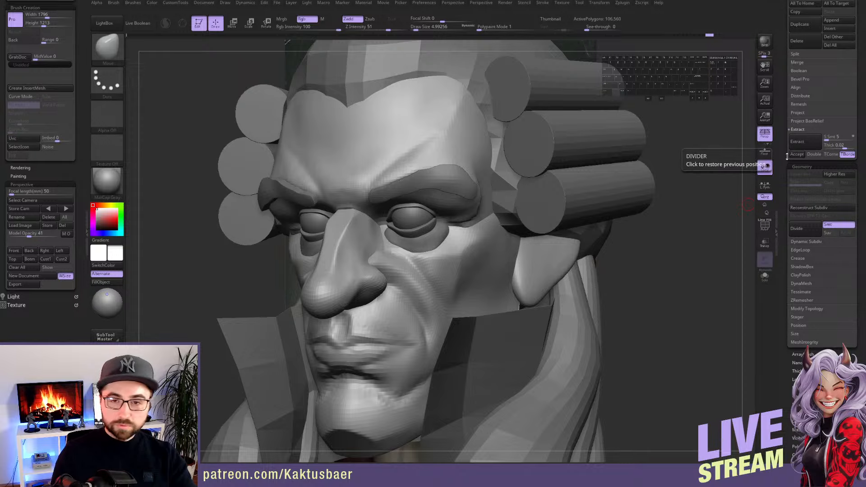
pyautogui.click(797, 155)
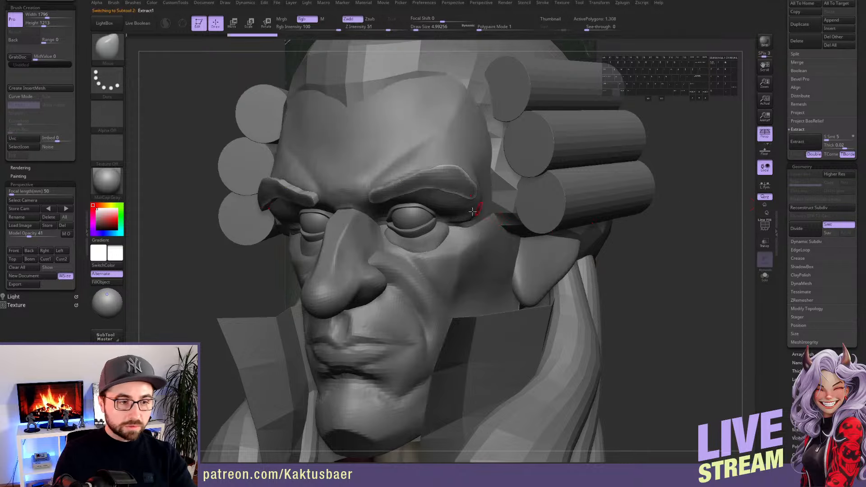
# Clear the mask from the extracted eyebrows and shape their outer part with the Move brush at a Draw Size of about 18
pyautogui.hotkey('ctrl', 'shift', 'a')
pyautogui.keyDown('ctrl'); pyautogui.moveTo(454, 218); pyautogui.dragTo(453, 205, button='right'); pyautogui.keyUp('ctrl')
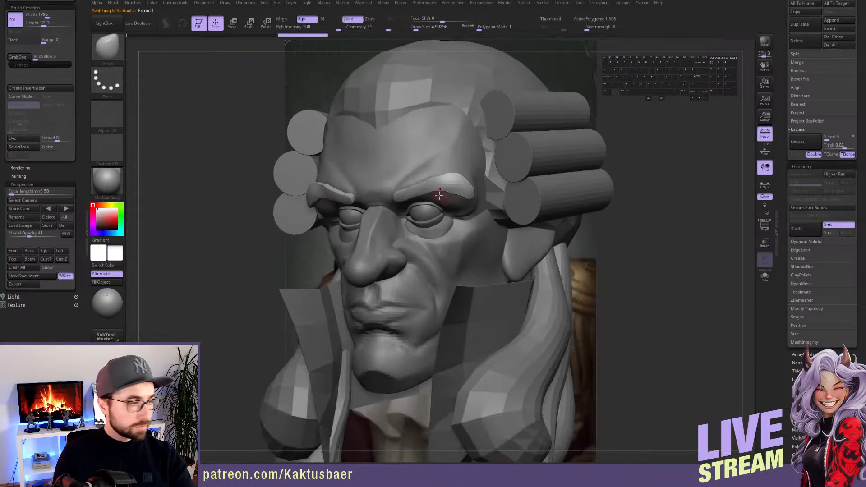
pyautogui.press(']')
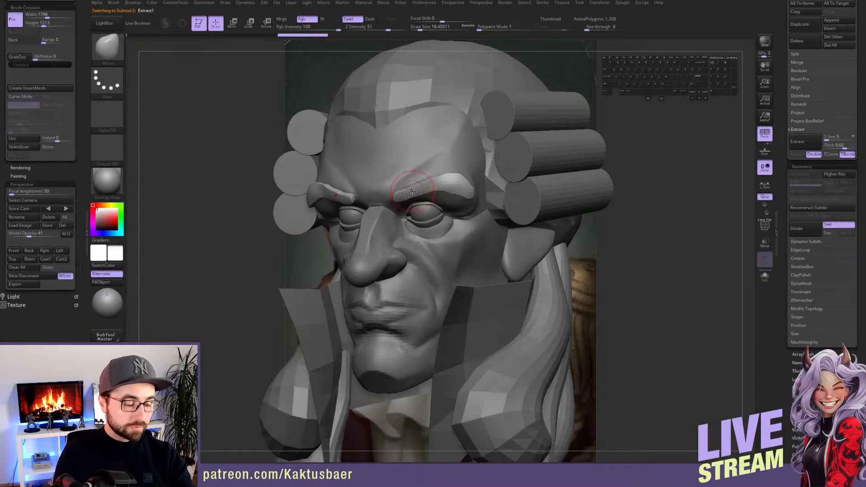
pyautogui.moveTo(414, 193); pyautogui.dragTo(391, 179, button='right')
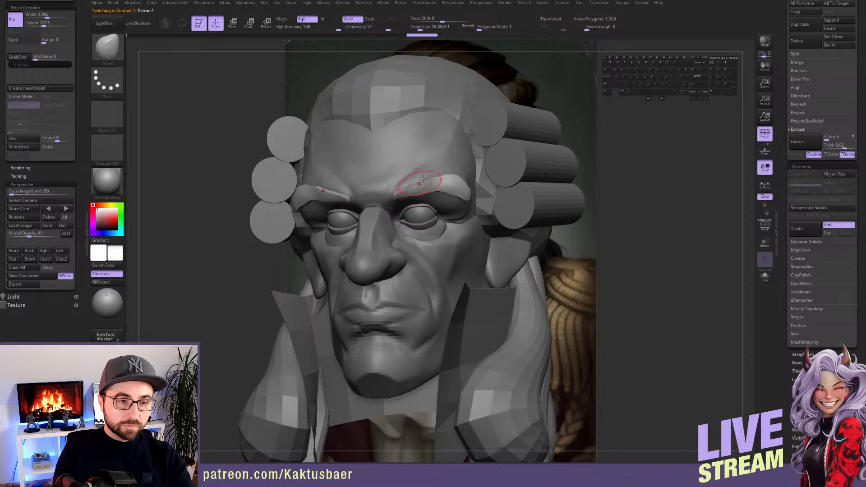
pyautogui.moveTo(421, 181)
pyautogui.mouseDown(button='right')
pyautogui.moveTo(427, 198)
pyautogui.moveTo(460, 181)
pyautogui.mouseUp(button='right')
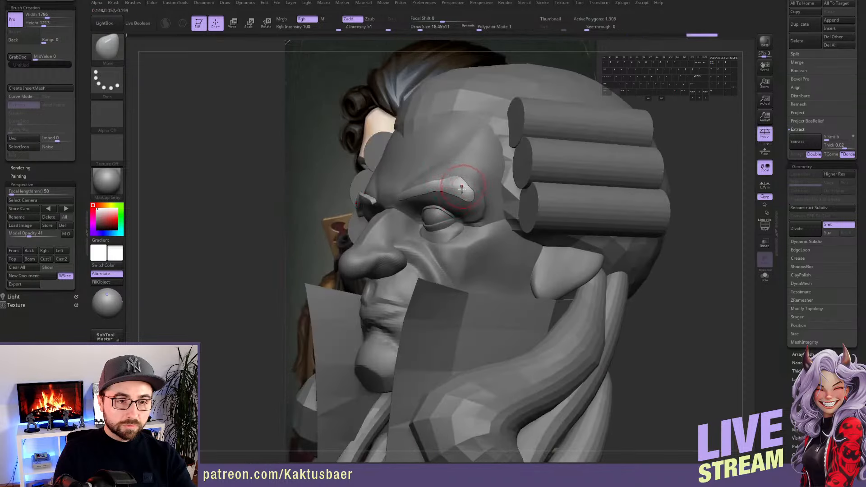
pyautogui.moveTo(453, 200); pyautogui.dragTo(479, 190)
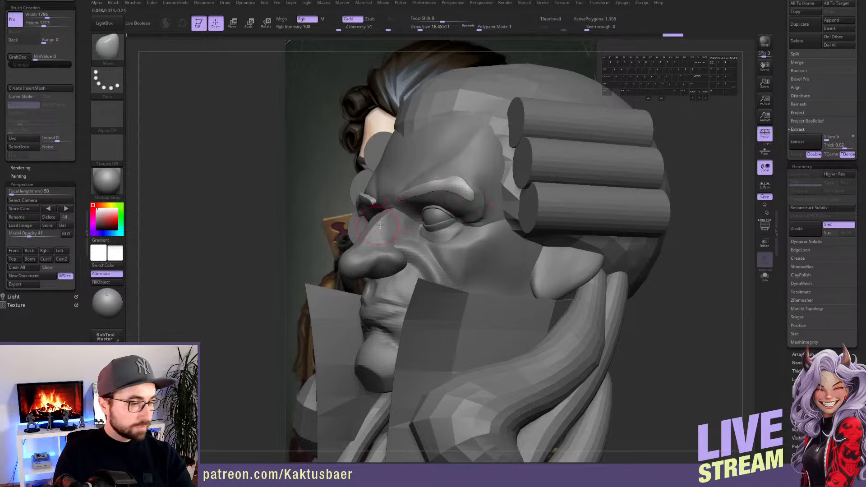
# Restore the saved front view and rotate the eyebrows with the transpose line to match the slant in the painted reference
pyautogui.click(14, 250)
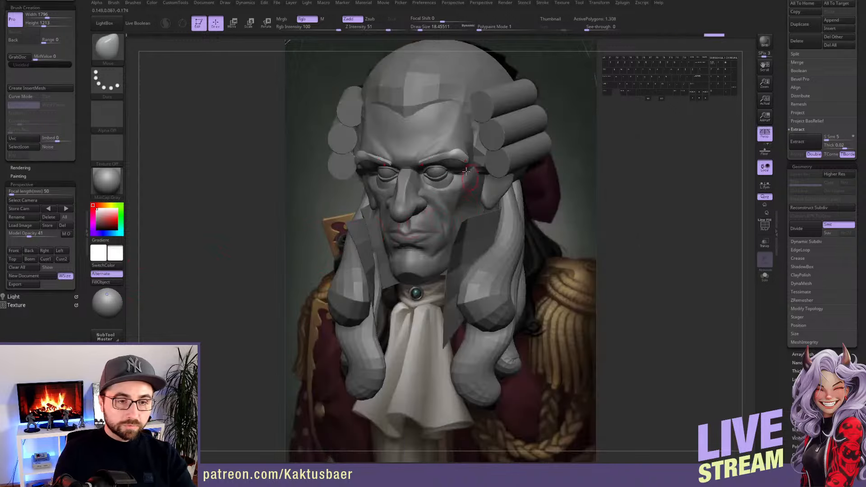
pyautogui.press(']')
pyautogui.hotkey('alt', 'q')
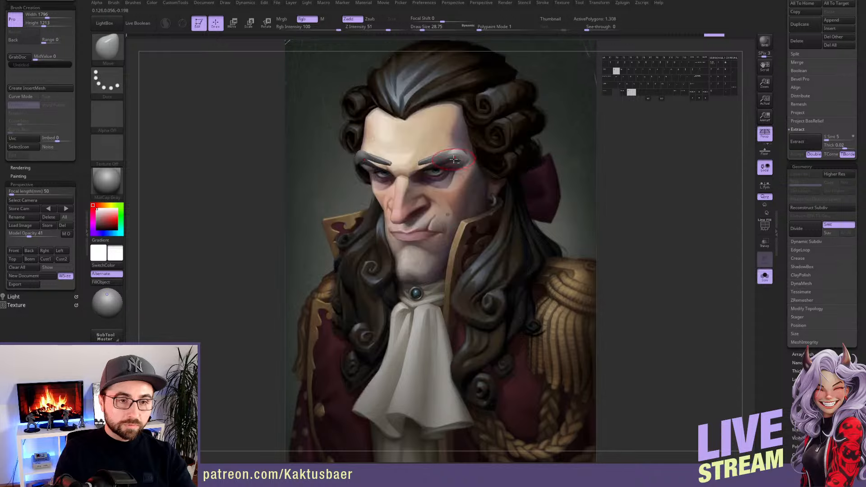
pyautogui.press('r')
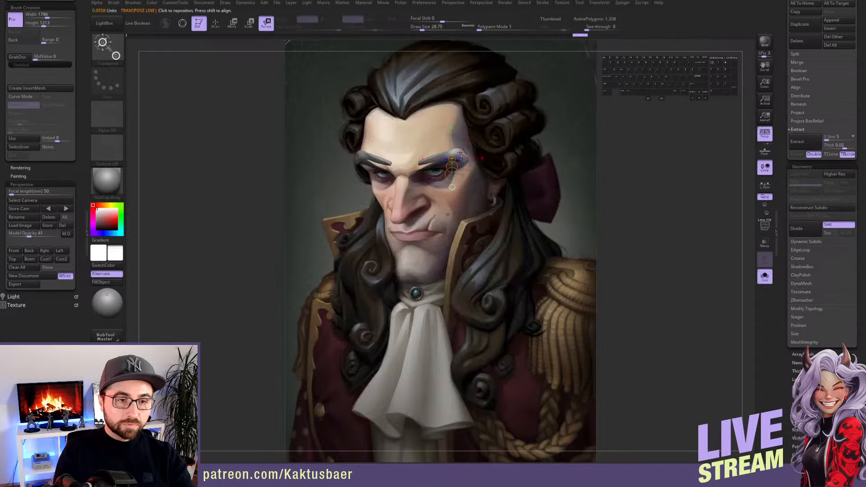
pyautogui.moveTo(461, 153)
pyautogui.keyDown('shift'); pyautogui.mouseDown()
pyautogui.moveTo(430, 166)
pyautogui.moveTo(444, 162)
pyautogui.mouseUp(); pyautogui.keyUp('shift')
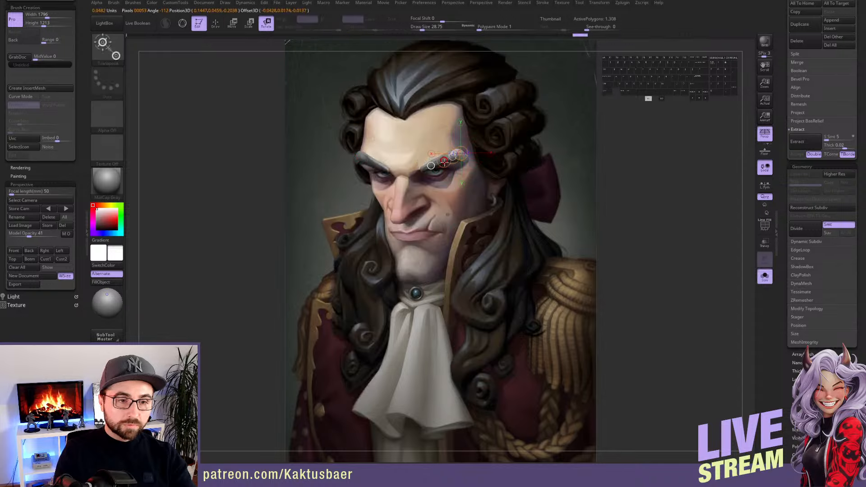
pyautogui.press('q')
pyautogui.hotkey('alt', 'q')
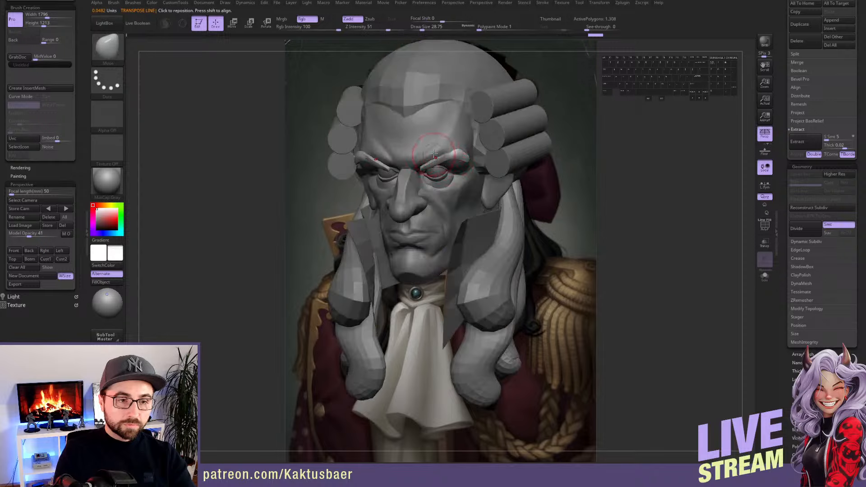
# Switch to the head and pull its inner brow ridge down towards the nose bridge with the Move brush, checking it from above
pyautogui.keyDown('alt'); pyautogui.click(432, 157); pyautogui.keyUp('alt')
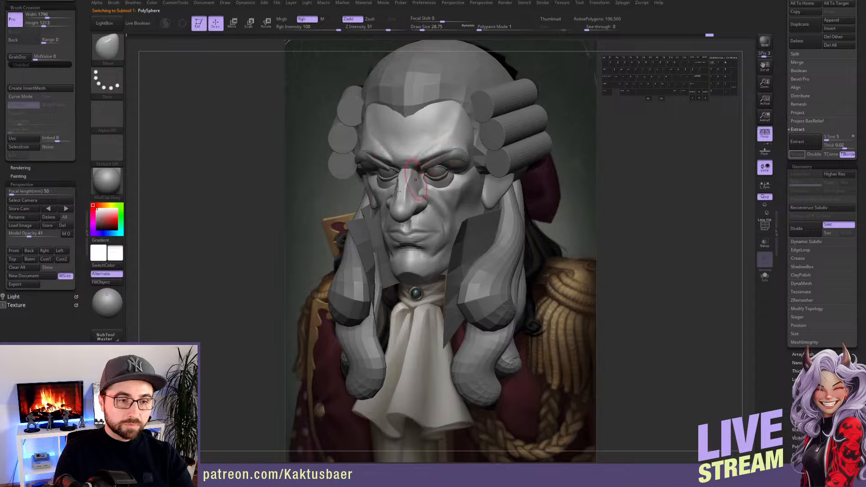
pyautogui.press('shift')
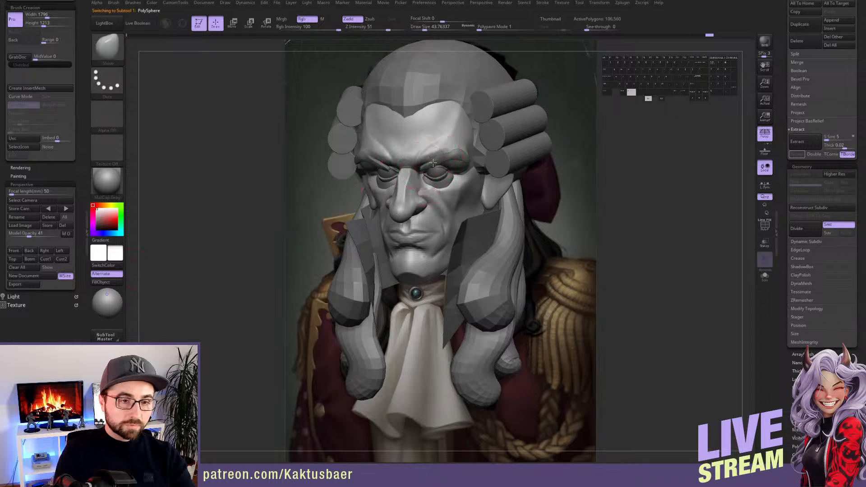
pyautogui.press('[')
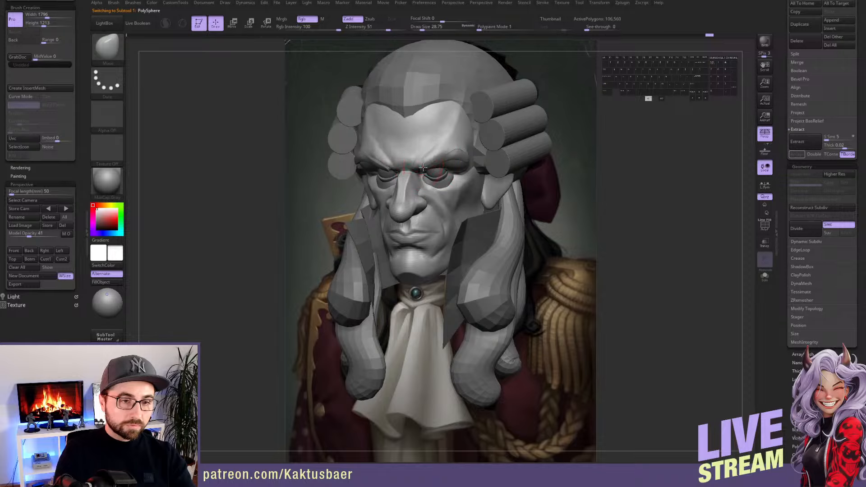
pyautogui.press('[')
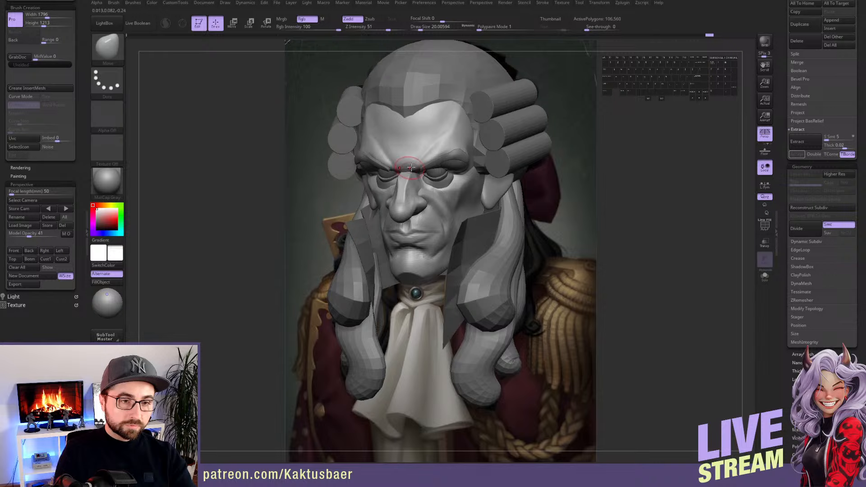
pyautogui.moveTo(450, 156)
pyautogui.mouseDown(button='right')
pyautogui.moveTo(452, 211)
pyautogui.moveTo(444, 192)
pyautogui.moveTo(435, 230)
pyautogui.moveTo(451, 212)
pyautogui.mouseUp(button='right')
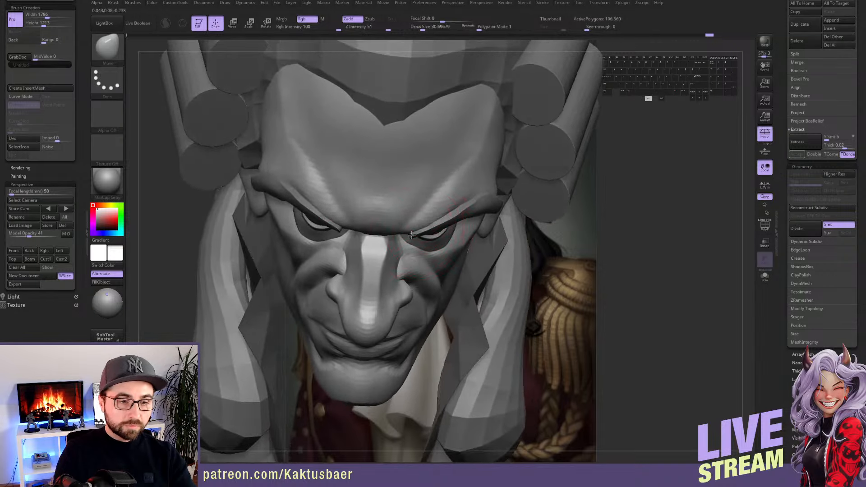
pyautogui.press(']')
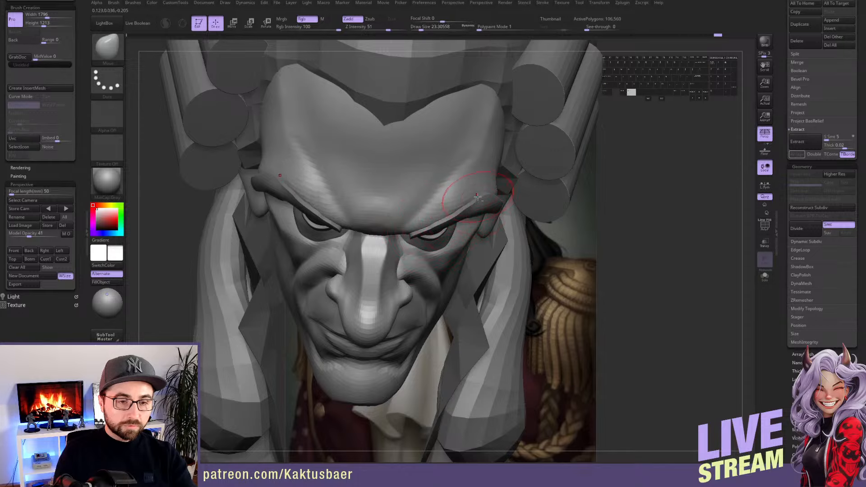
# Raise the upper eyelid slightly from a low three-quarter view with the Move brush at a Draw Size of about 23
pyautogui.moveTo(477, 197); pyautogui.dragTo(440, 255, button='right')
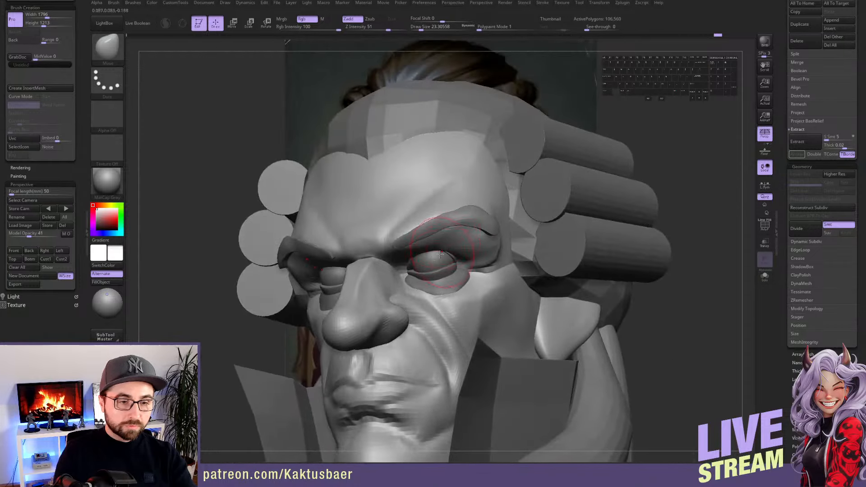
pyautogui.moveTo(431, 261); pyautogui.dragTo(427, 255)
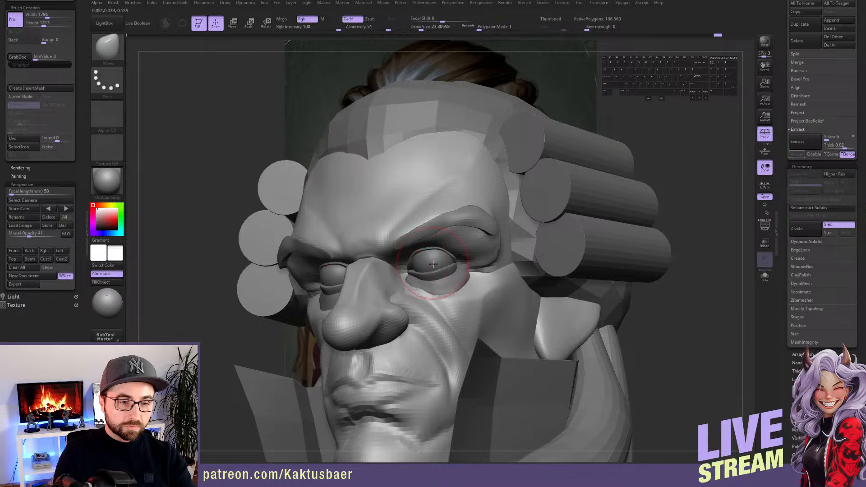
pyautogui.moveTo(433, 264); pyautogui.dragTo(446, 262, button='right')
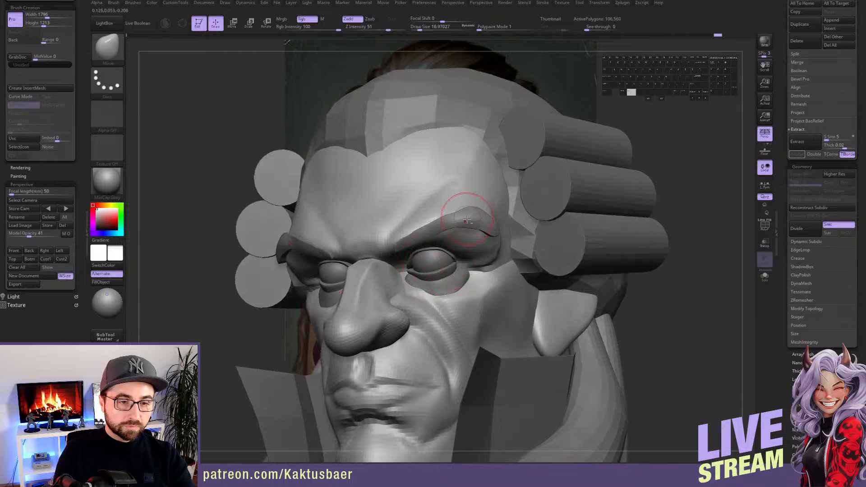
# Select the extracted eyebrow mesh and check it against the reference portrait from the saved camera view
pyautogui.keyDown('alt'); pyautogui.click(452, 226); pyautogui.keyUp('alt')
pyautogui.moveTo(448, 213)
pyautogui.mouseDown()
pyautogui.moveTo(464, 206)
pyautogui.moveTo(456, 213)
pyautogui.mouseUp()
pyautogui.moveTo(455, 216); pyautogui.dragTo(446, 248, button='right')
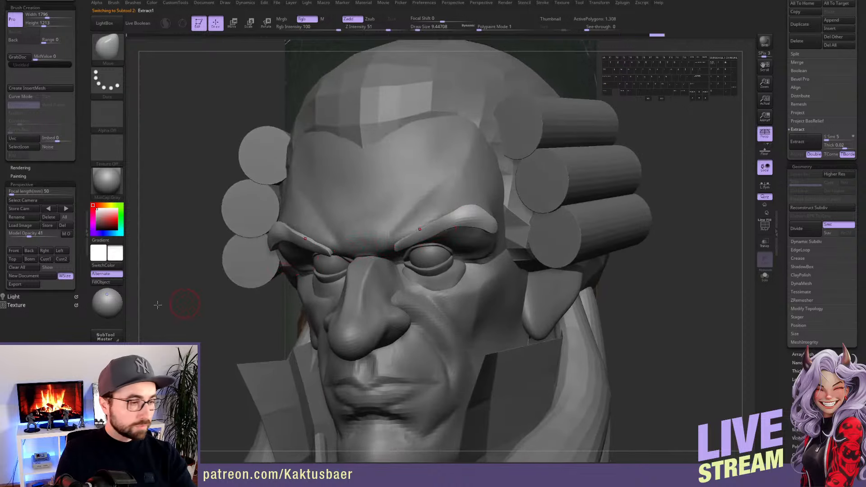
pyautogui.click(14, 251)
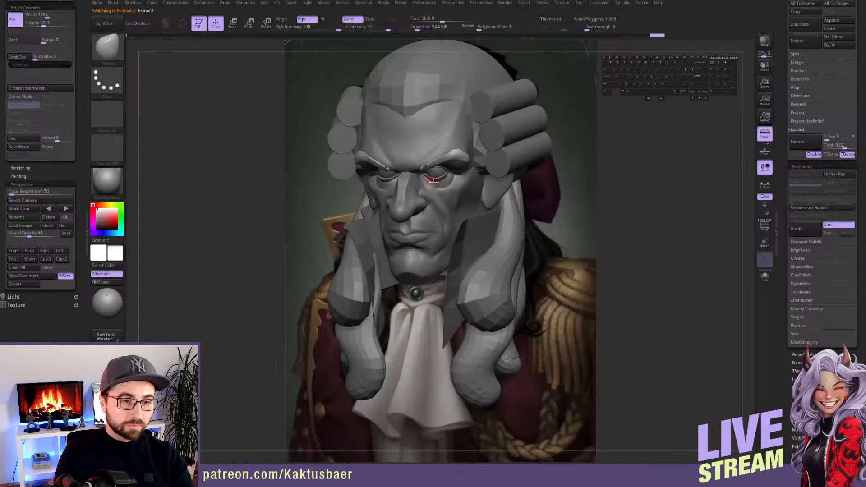
pyautogui.hotkey('alt', 's')
pyautogui.hotkey('alt', 's')
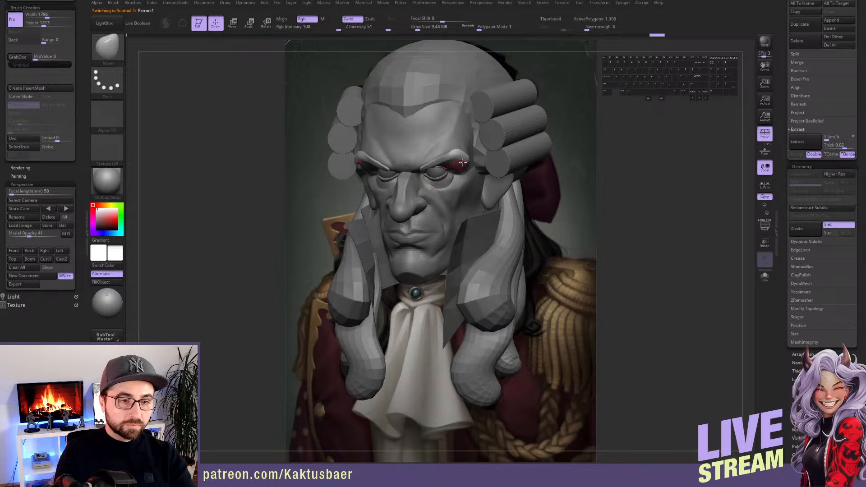
pyautogui.keyDown('ctrl'); pyautogui.moveTo(460, 156); pyautogui.dragTo(475, 250, button='right'); pyautogui.keyUp('ctrl')
pyautogui.moveTo(469, 199); pyautogui.dragTo(397, 191, button='right')
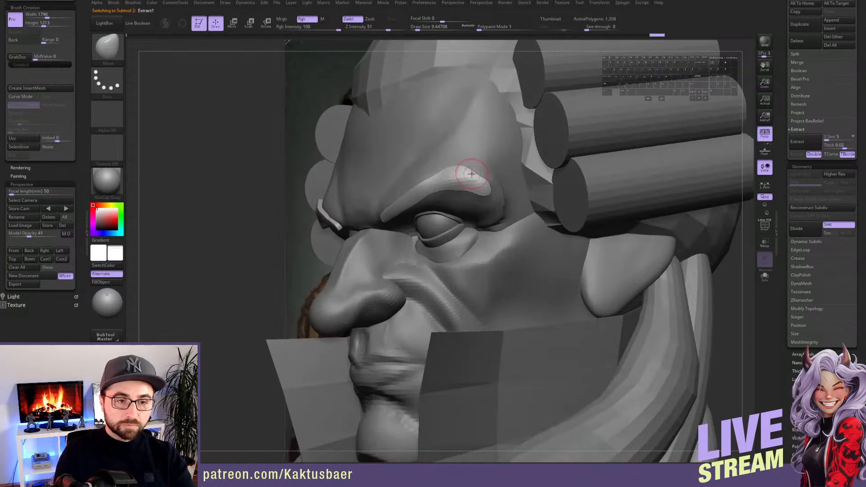
# Hide the eyebrow on the far side of the face and delete the hidden geometry
pyautogui.press('b')
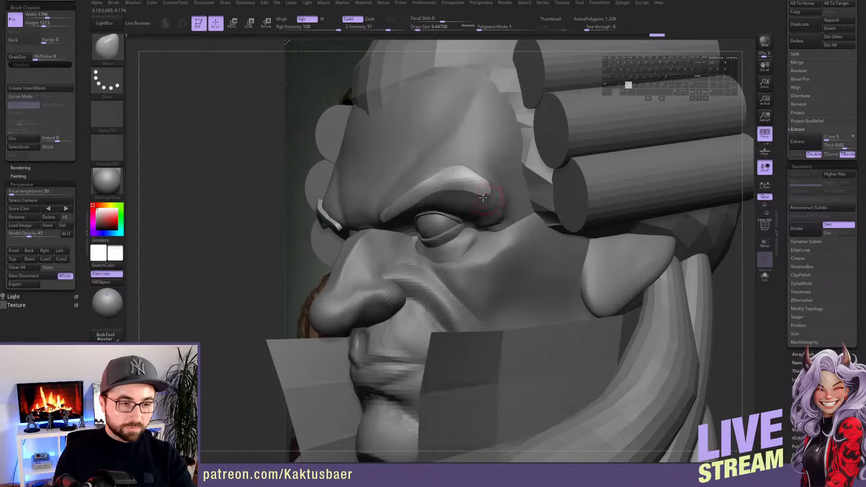
pyautogui.keyDown('ctrl'); pyautogui.keyDown('shift'); pyautogui.moveTo(368, 279); pyautogui.dragTo(333, 150); pyautogui.keyUp('shift'); pyautogui.keyUp('ctrl')
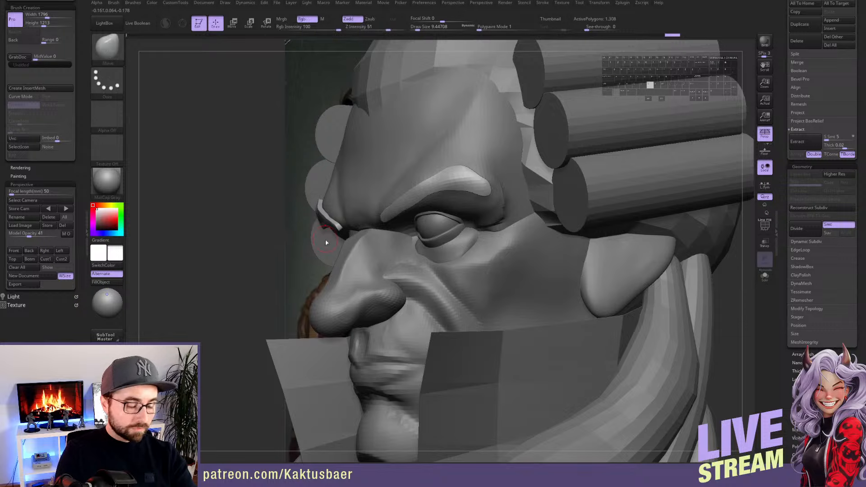
pyautogui.press('b')
pyautogui.click(309, 374)
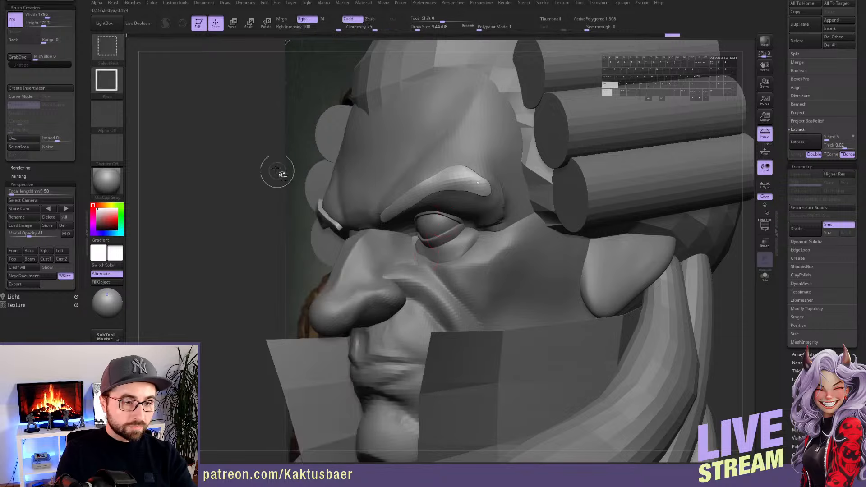
pyautogui.scroll(-10, 68, 84)
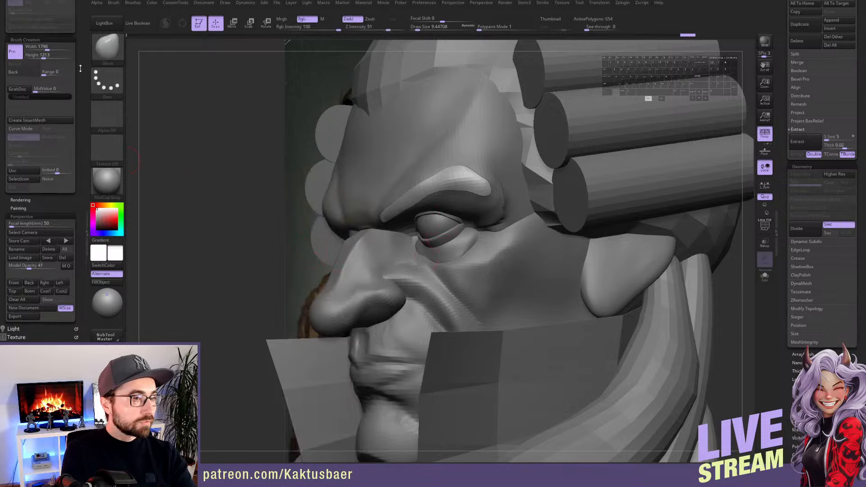
pyautogui.scroll(3, 68, 85)
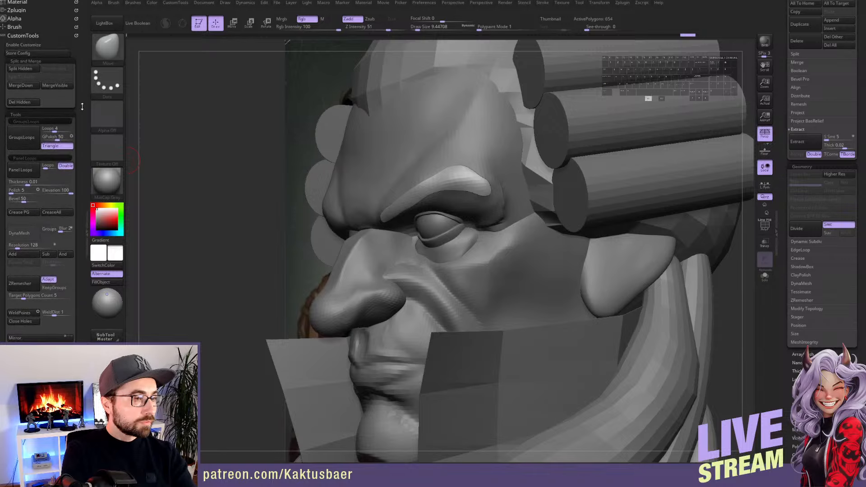
# Trim the lower edge of the remaining eyebrow with two TrimCurve cuts along its length
pyautogui.press('b')
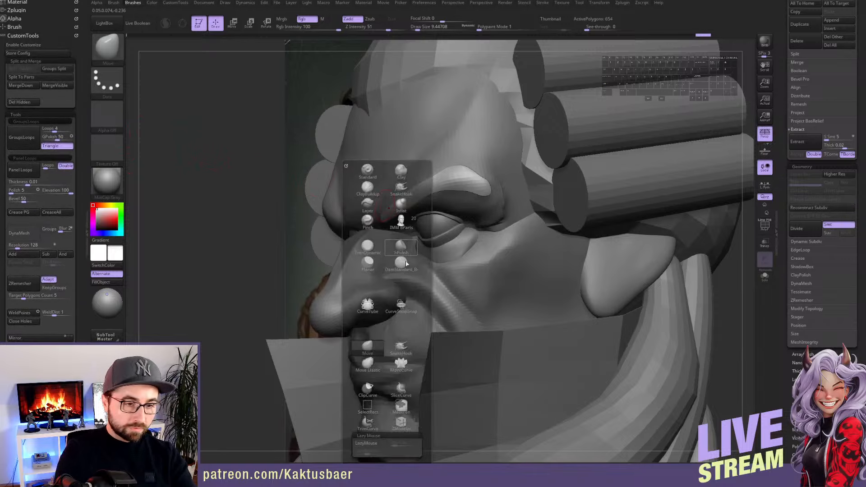
pyautogui.click(370, 422)
pyautogui.moveTo(417, 254); pyautogui.dragTo(458, 207, button='right')
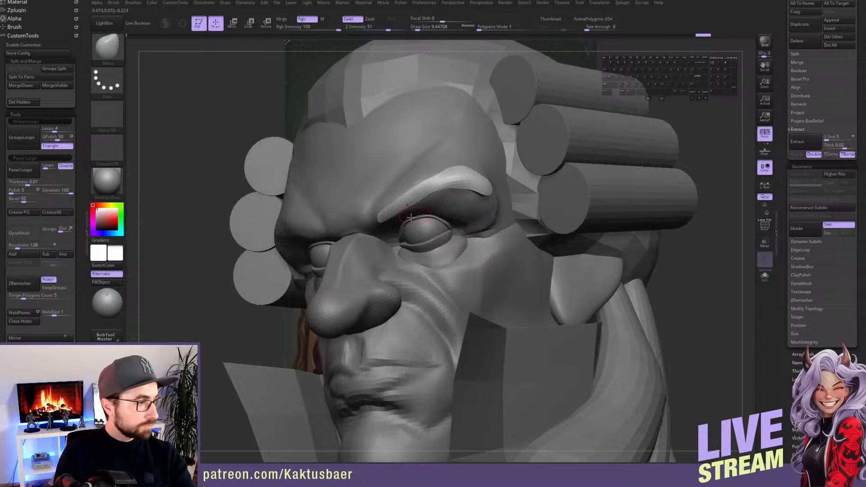
pyautogui.moveTo(514, 186)
pyautogui.keyDown('ctrl'); pyautogui.keyDown('shift'); pyautogui.mouseDown()
pyautogui.moveTo(355, 235)
pyautogui.moveTo(344, 228)
pyautogui.moveTo(353, 226)
pyautogui.mouseUp(); pyautogui.keyUp('shift'); pyautogui.keyUp('ctrl')
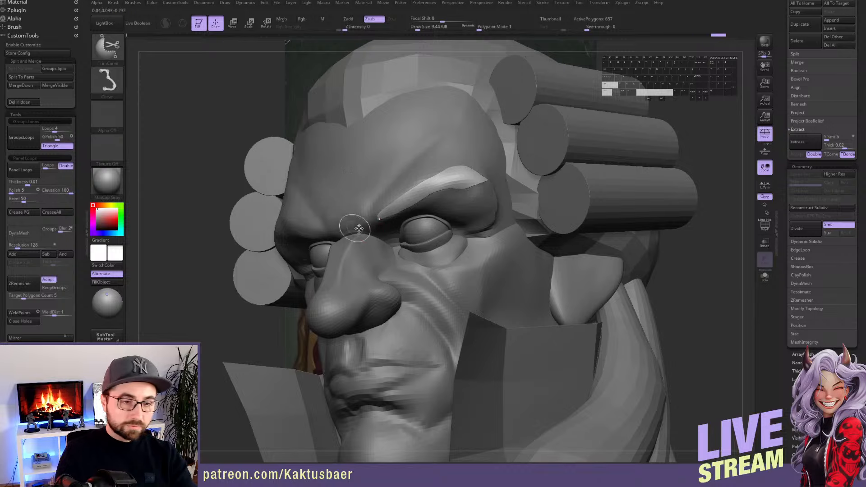
pyautogui.moveTo(353, 226); pyautogui.dragTo(466, 209, button='right')
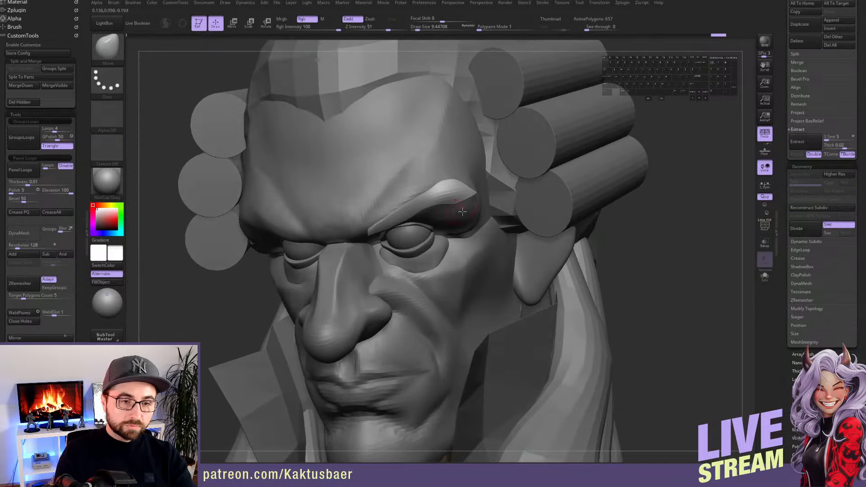
pyautogui.moveTo(489, 194)
pyautogui.keyDown('ctrl'); pyautogui.keyDown('shift'); pyautogui.mouseDown()
pyautogui.moveTo(430, 206)
pyautogui.moveTo(366, 242)
pyautogui.mouseUp(); pyautogui.keyUp('shift'); pyautogui.keyUp('ctrl')
pyautogui.moveTo(365, 242); pyautogui.dragTo(428, 228, button='right')
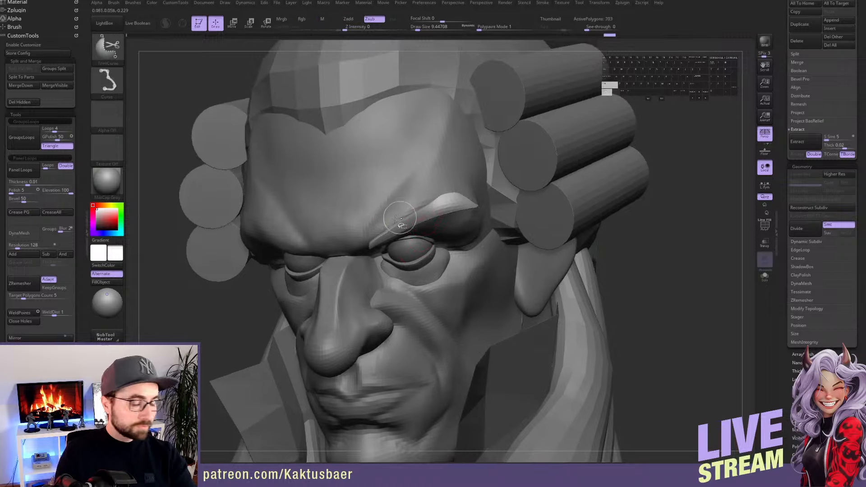
# Trim the eyebrow's upper edge and outer end with TrimCurve to form a pointed, angular peak
pyautogui.moveTo(370, 233)
pyautogui.keyDown('ctrl'); pyautogui.keyDown('shift'); pyautogui.mouseDown()
pyautogui.moveTo(453, 192)
pyautogui.moveTo(461, 171)
pyautogui.mouseUp(); pyautogui.keyUp('shift'); pyautogui.keyUp('ctrl')
pyautogui.moveTo(474, 186); pyautogui.dragTo(442, 184, button='right')
pyautogui.moveTo(436, 182)
pyautogui.keyDown('ctrl'); pyautogui.keyDown('shift'); pyautogui.mouseDown()
pyautogui.moveTo(478, 213)
pyautogui.moveTo(471, 208)
pyautogui.mouseUp(); pyautogui.keyUp('shift'); pyautogui.keyUp('ctrl')
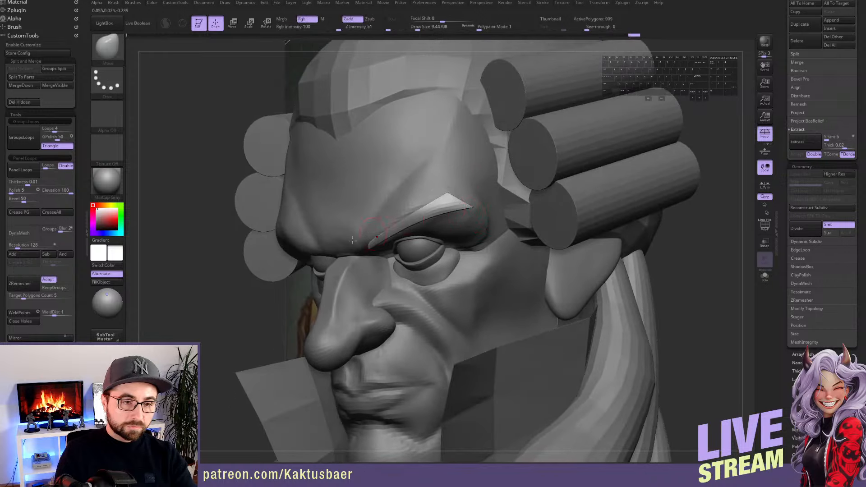
# Check the trimmed eyebrow from the saved camera view and duplicate it onto the other side with Mirror And Weld
pyautogui.scroll(-10, 70, 275)
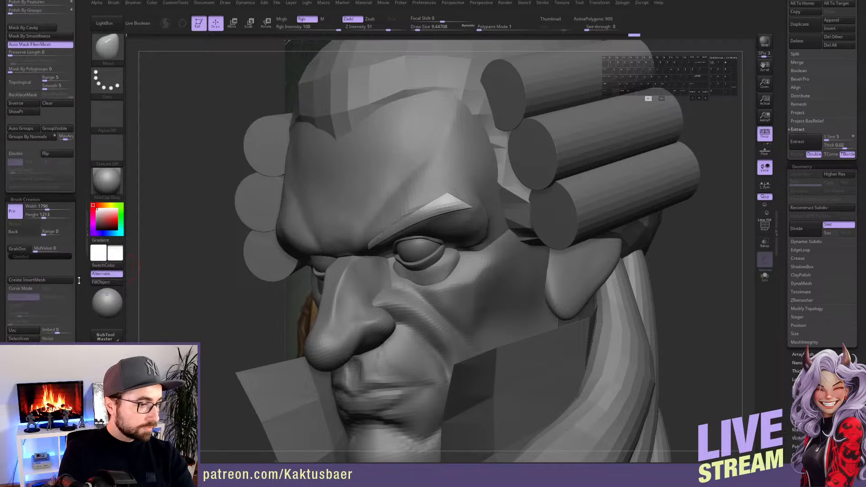
pyautogui.click(14, 303)
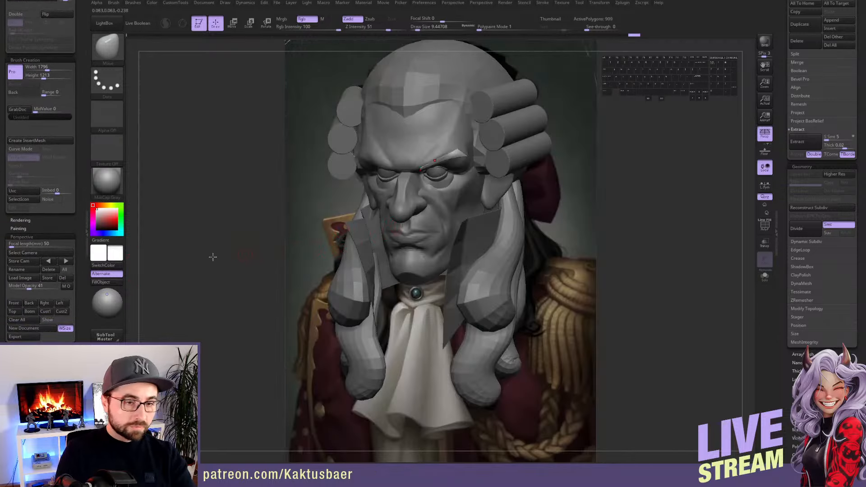
pyautogui.scroll(10, 89, 150)
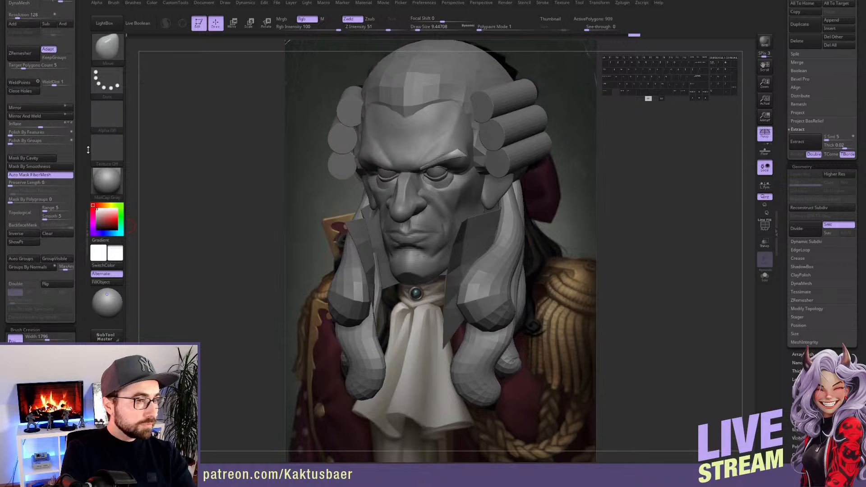
pyautogui.scroll(2, 89, 150)
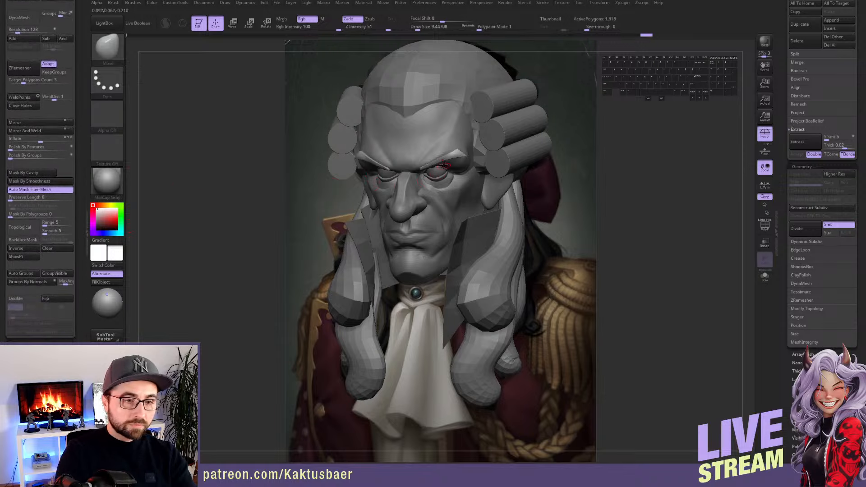
# Turn on X symmetry and fit both eyebrows to the curve of the brow ridge with the Move brush
pyautogui.press('x')
pyautogui.press('s')
pyautogui.moveTo(457, 156); pyautogui.dragTo(462, 156)
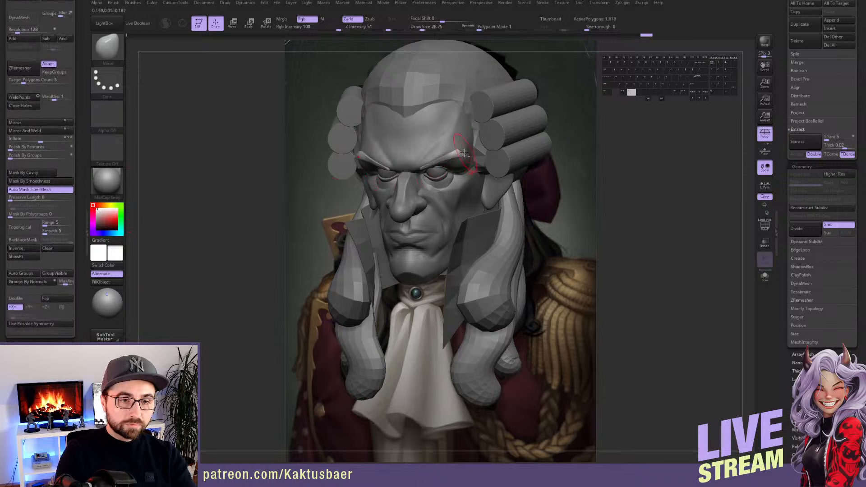
pyautogui.moveTo(463, 157)
pyautogui.keyDown('alt'); pyautogui.mouseDown(button='right')
pyautogui.moveTo(479, 236)
pyautogui.moveTo(471, 124)
pyautogui.moveTo(467, 150)
pyautogui.moveTo(421, 124)
pyautogui.mouseUp(button='right'); pyautogui.keyUp('alt')
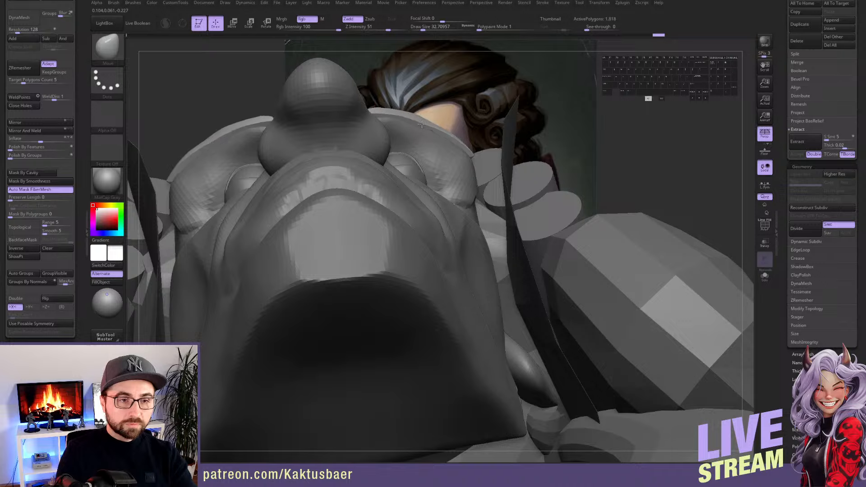
pyautogui.keyDown('alt'); pyautogui.moveTo(421, 124); pyautogui.dragTo(415, 142); pyautogui.keyUp('alt')
pyautogui.moveTo(445, 167)
pyautogui.mouseDown(button='right')
pyautogui.moveTo(383, 153)
pyautogui.moveTo(358, 122)
pyautogui.moveTo(359, 139)
pyautogui.mouseUp(button='right')
pyautogui.moveTo(358, 140); pyautogui.dragTo(356, 141)
pyautogui.press('[')
pyautogui.moveTo(356, 140)
pyautogui.keyDown('alt'); pyautogui.mouseDown(button='right')
pyautogui.moveTo(356, 180)
pyautogui.moveTo(378, 174)
pyautogui.mouseUp(button='right'); pyautogui.keyUp('alt')
# Refine the fit between the eyebrows and the brow ridge, alternating between the head and eyebrow meshes
pyautogui.keyDown('alt'); pyautogui.click(366, 181); pyautogui.keyUp('alt')
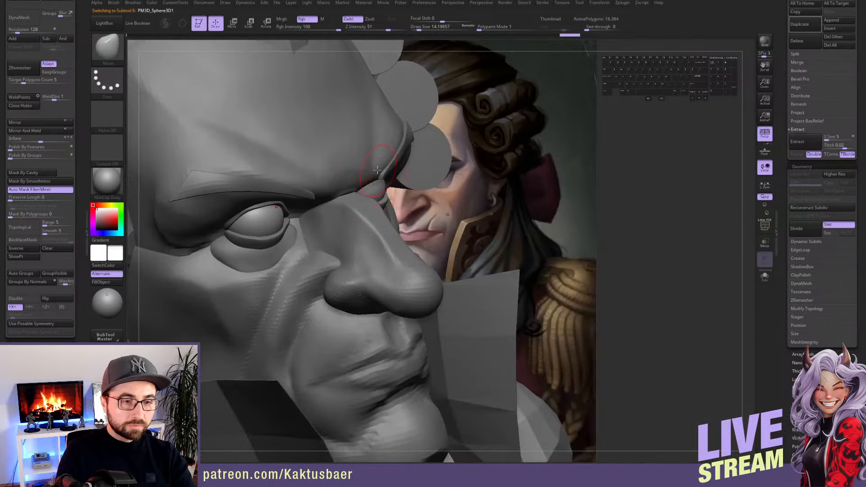
pyautogui.keyDown('alt'); pyautogui.click(397, 158); pyautogui.keyUp('alt')
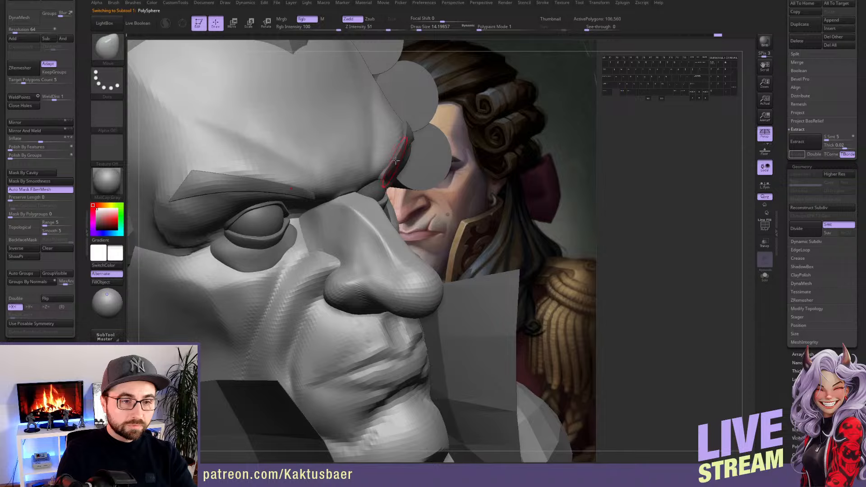
pyautogui.keyDown('alt'); pyautogui.click(399, 158); pyautogui.keyUp('alt')
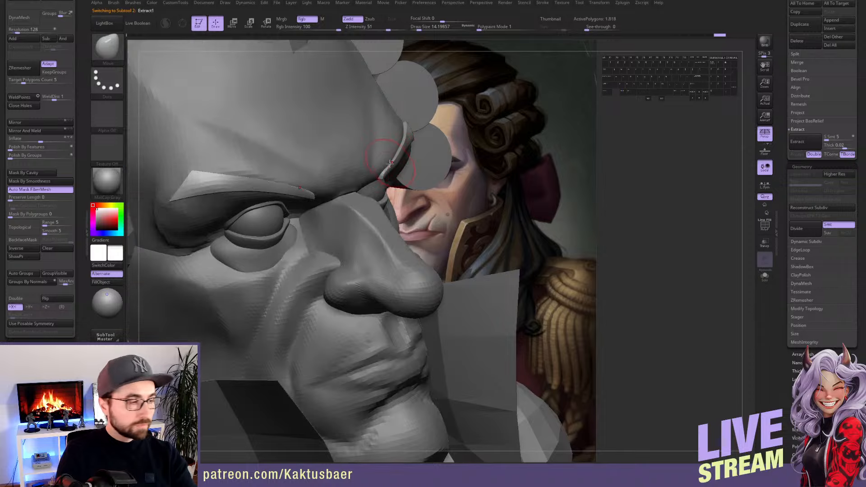
pyautogui.moveTo(420, 155)
pyautogui.mouseDown(button='right')
pyautogui.moveTo(399, 179)
pyautogui.moveTo(397, 158)
pyautogui.moveTo(372, 154)
pyautogui.moveTo(416, 193)
pyautogui.moveTo(399, 198)
pyautogui.moveTo(397, 244)
pyautogui.mouseUp(button='right')
pyautogui.keyDown('alt'); pyautogui.click(372, 154); pyautogui.keyUp('alt')
pyautogui.keyDown('alt'); pyautogui.click(390, 200); pyautogui.keyUp('alt')
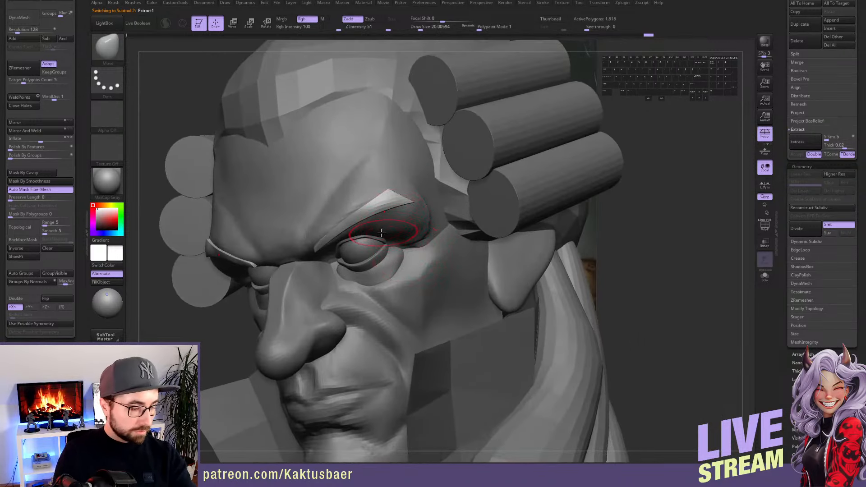
# Isolate the eyebrow mesh over the portrait in the saved camera view and shift it toward the painted brows
pyautogui.scroll(-10, 22, 268)
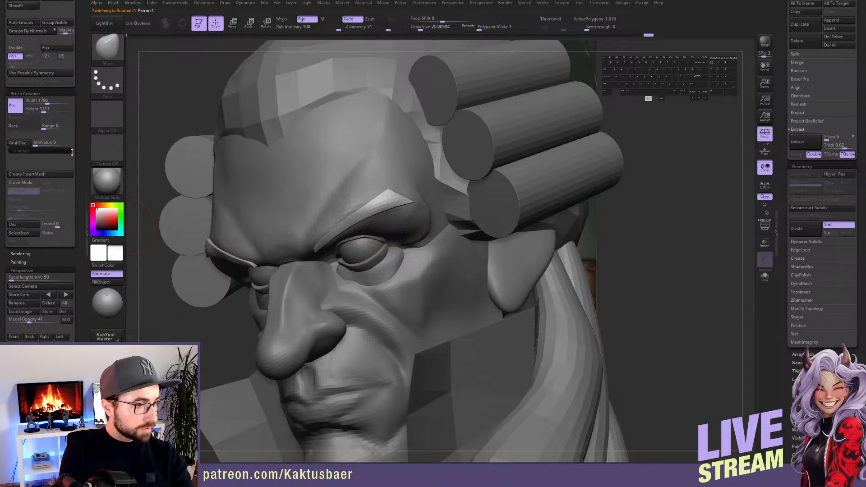
pyautogui.click(15, 286)
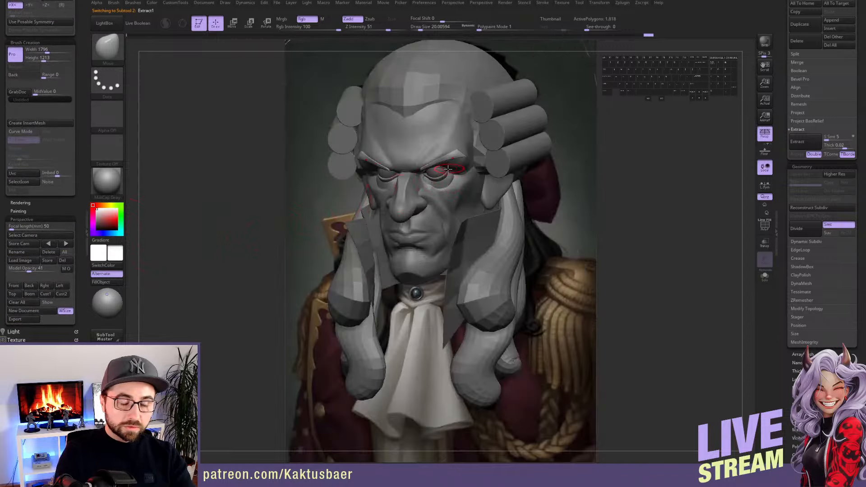
pyautogui.hotkey('alt', 'q')
pyautogui.press('s')
pyautogui.moveTo(459, 154); pyautogui.dragTo(461, 155)
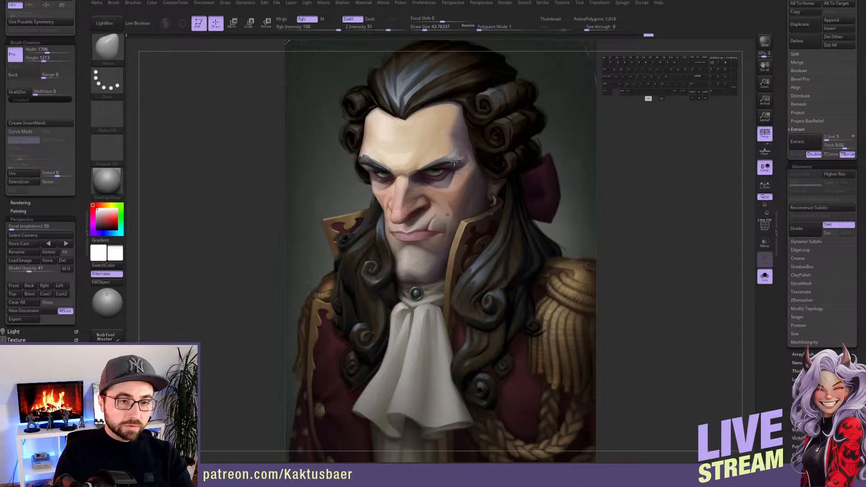
pyautogui.press('w')
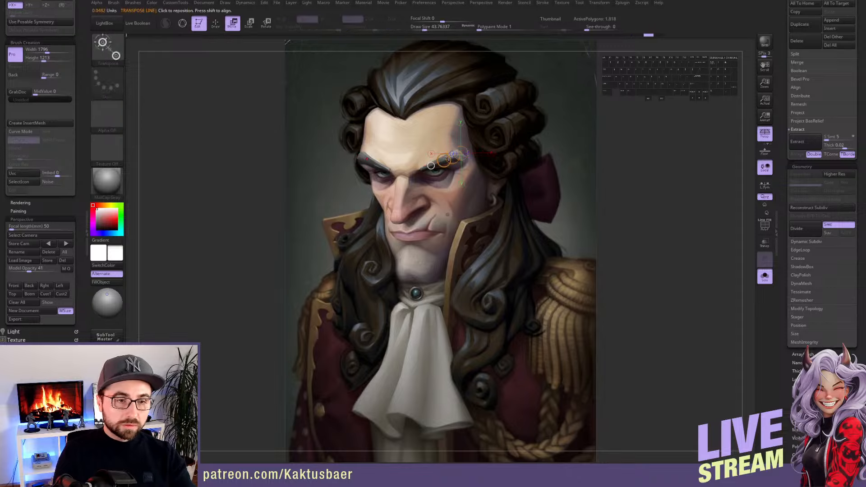
pyautogui.keyDown('shift'); pyautogui.moveTo(453, 157); pyautogui.dragTo(448, 159); pyautogui.keyUp('shift')
pyautogui.press('q')
pyautogui.press('w')
pyautogui.press('q')
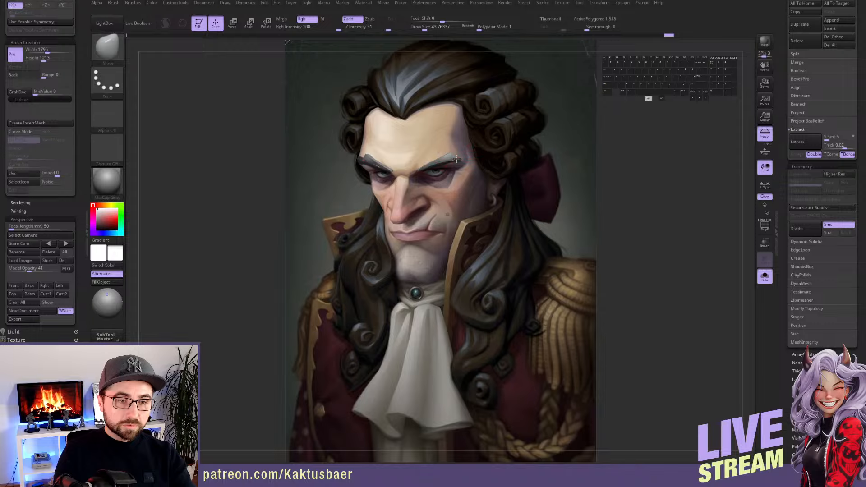
# Shape the eyebrows along the portrait's painted brows with the Move brush, and show the full head again
pyautogui.moveTo(420, 168)
pyautogui.mouseDown()
pyautogui.moveTo(457, 158)
pyautogui.moveTo(434, 163)
pyautogui.moveTo(456, 159)
pyautogui.moveTo(446, 161)
pyautogui.mouseUp()
pyautogui.press('s')
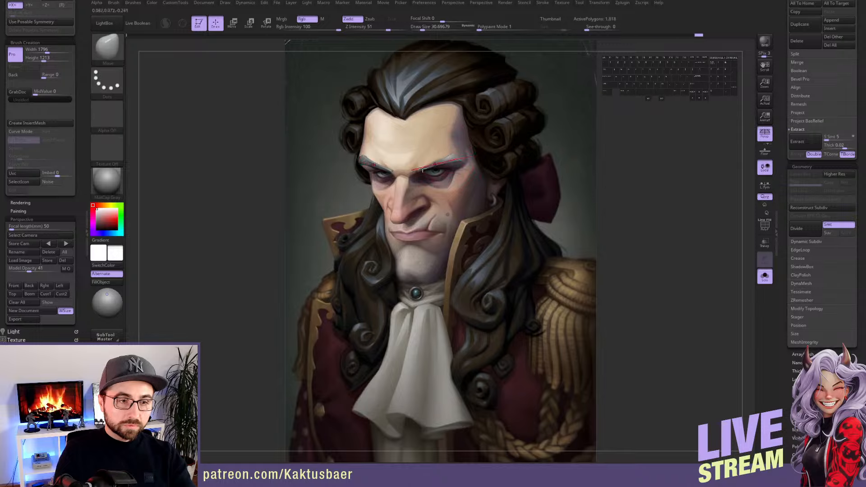
pyautogui.keyDown('alt'); pyautogui.moveTo(365, 160); pyautogui.dragTo(368, 165); pyautogui.keyUp('alt')
pyautogui.hotkey('alt', 's')
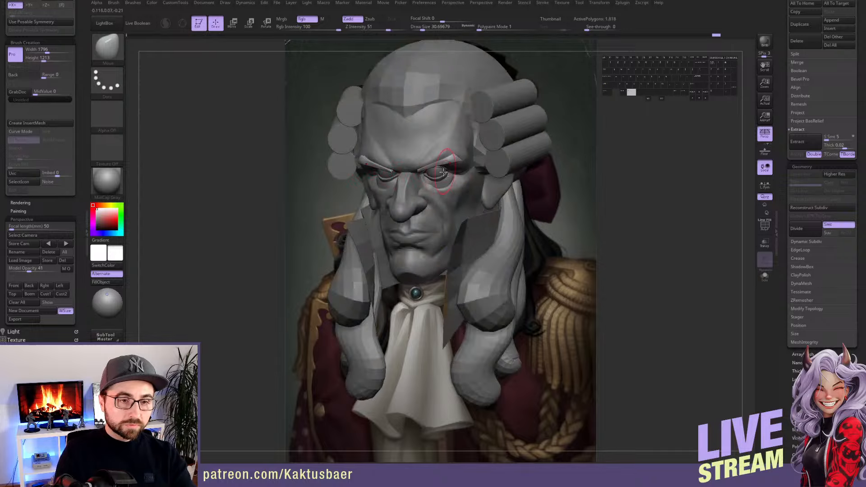
# Select the head mesh and adjust the brow ridge around the eyebrows with the Move brush at varying draw sizes
pyautogui.keyDown('alt'); pyautogui.moveTo(444, 156); pyautogui.dragTo(438, 252, button='right'); pyautogui.keyUp('alt')
pyautogui.keyDown('alt'); pyautogui.click(445, 158); pyautogui.keyUp('alt')
pyautogui.moveTo(446, 157)
pyautogui.keyDown('alt'); pyautogui.mouseDown(button='right')
pyautogui.moveTo(444, 192)
pyautogui.moveTo(469, 203)
pyautogui.mouseUp(button='right'); pyautogui.keyUp('alt')
pyautogui.press('s')
pyautogui.moveTo(450, 211); pyautogui.dragTo(452, 211)
pyautogui.moveTo(451, 205); pyautogui.dragTo(456, 230, button='right')
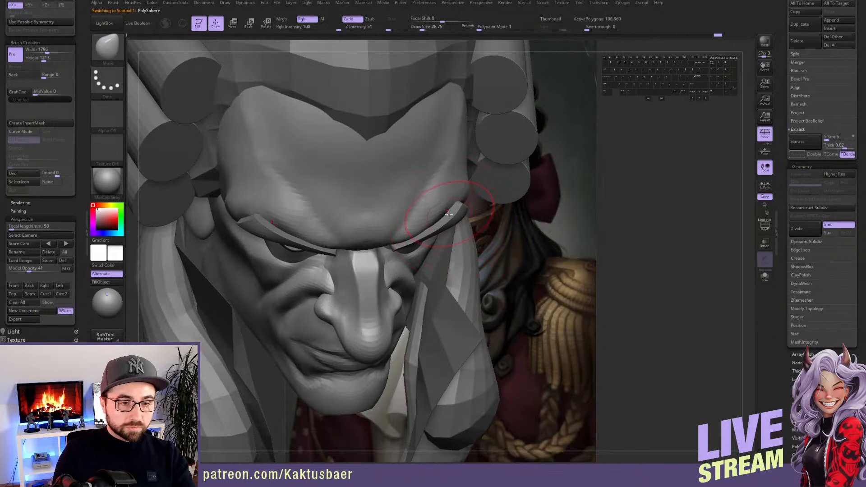
pyautogui.press('s')
pyautogui.moveTo(449, 215); pyautogui.dragTo(458, 214)
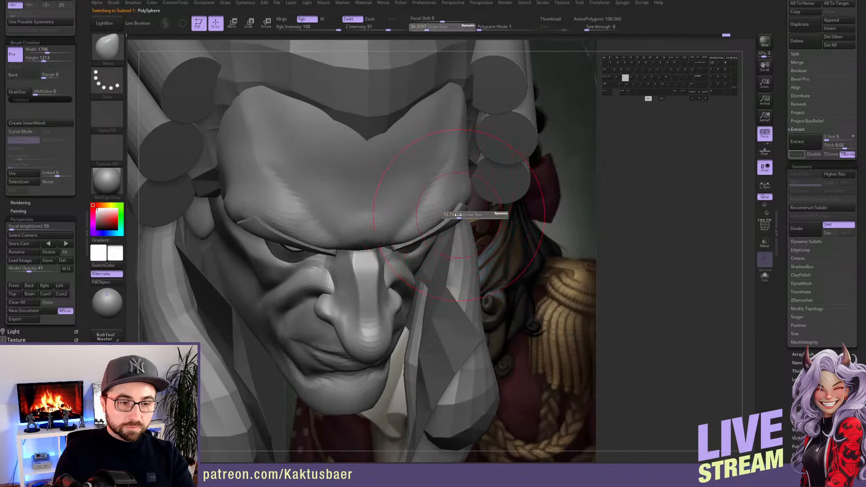
pyautogui.moveTo(455, 219); pyautogui.dragTo(435, 203, button='right')
pyautogui.press('s')
pyautogui.moveTo(398, 244); pyautogui.dragTo(391, 244)
pyautogui.moveTo(392, 243)
pyautogui.mouseDown(button='right')
pyautogui.moveTo(397, 209)
pyautogui.moveTo(391, 235)
pyautogui.mouseUp(button='right')
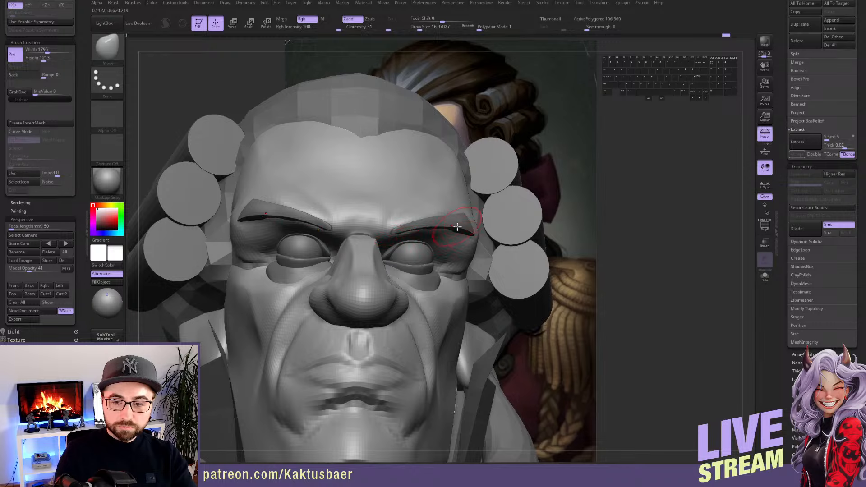
# Adjust the outer brow ridge of the head with the Move brush, working from front and side angles
pyautogui.moveTo(457, 227)
pyautogui.mouseDown(button='right')
pyautogui.moveTo(469, 236)
pyautogui.moveTo(457, 242)
pyautogui.mouseUp(button='right')
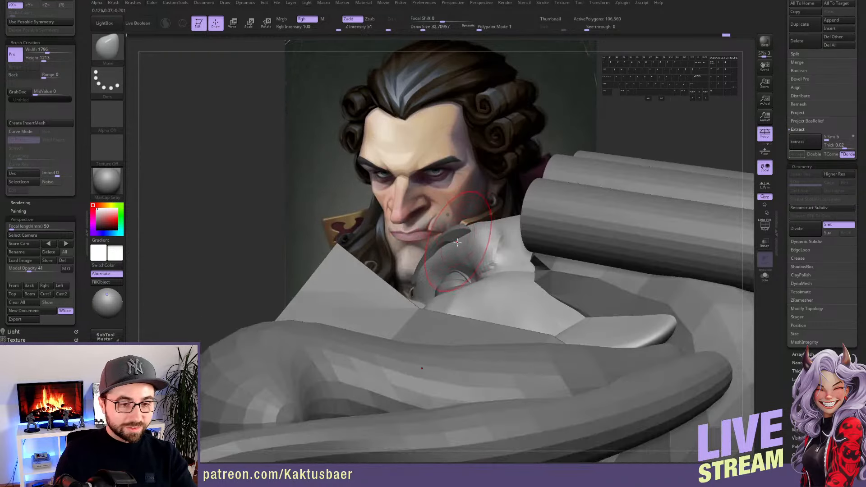
pyautogui.press('s')
pyautogui.moveTo(449, 241); pyautogui.dragTo(446, 241)
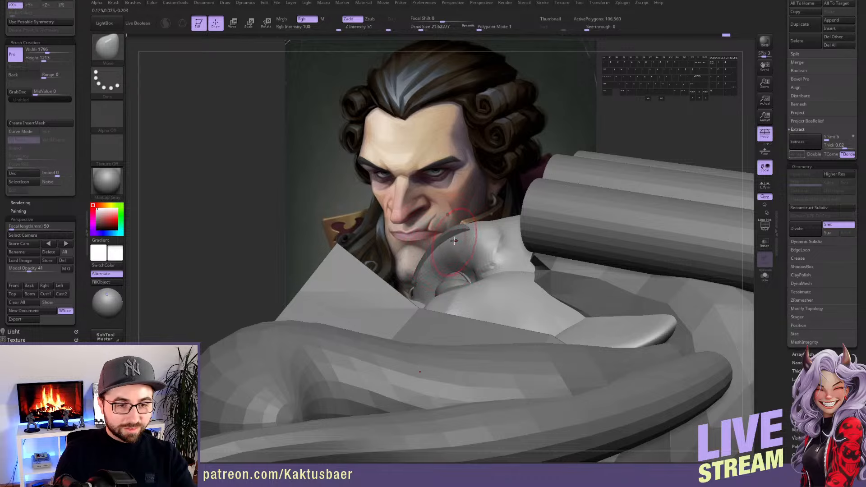
pyautogui.moveTo(454, 242)
pyautogui.mouseDown(button='right')
pyautogui.moveTo(488, 254)
pyautogui.moveTo(441, 250)
pyautogui.moveTo(453, 238)
pyautogui.moveTo(480, 242)
pyautogui.mouseUp(button='right')
pyautogui.press('s')
# Mask the head except for the cheeks and lower face, adjust the cheeks with the Move brush, and clear the mask
pyautogui.press('w')
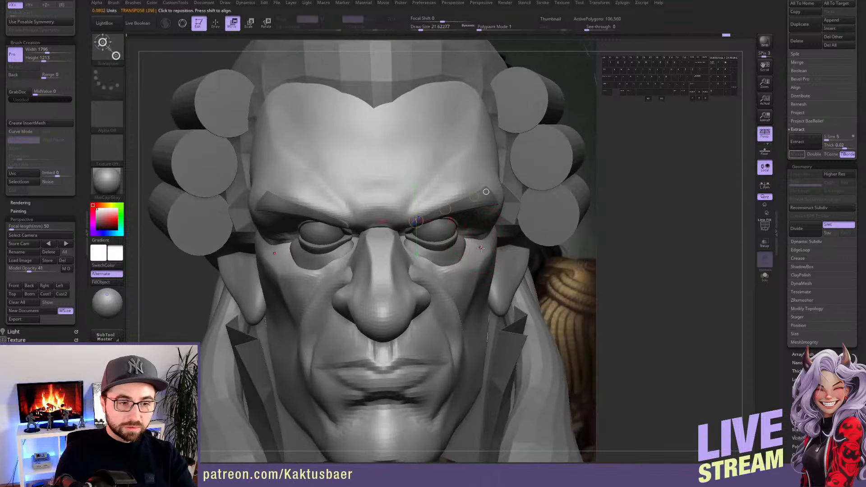
pyautogui.keyDown('ctrl'); pyautogui.click(483, 245); pyautogui.keyUp('ctrl')
pyautogui.press('q')
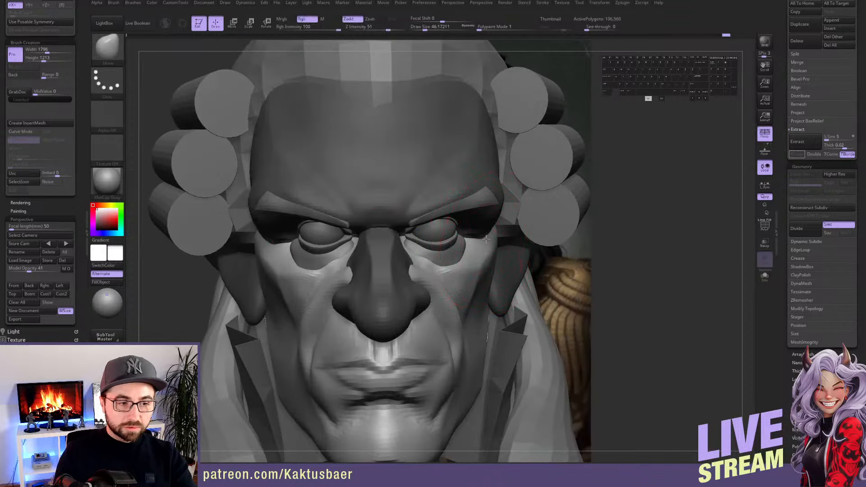
pyautogui.moveTo(483, 238); pyautogui.dragTo(470, 187, button='right')
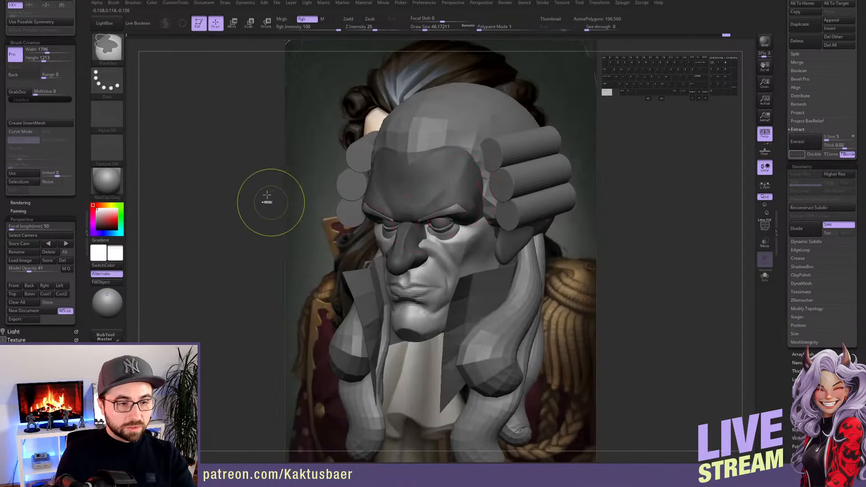
pyautogui.keyDown('ctrl'); pyautogui.moveTo(271, 202); pyautogui.dragTo(267, 272); pyautogui.keyUp('ctrl')
# Leave only the forehead and brow unmasked and reshape the brow above the nose bridge in side view with the Move brush
pyautogui.moveTo(480, 230); pyautogui.dragTo(424, 248, button='right')
pyautogui.press('w')
pyautogui.press('q')
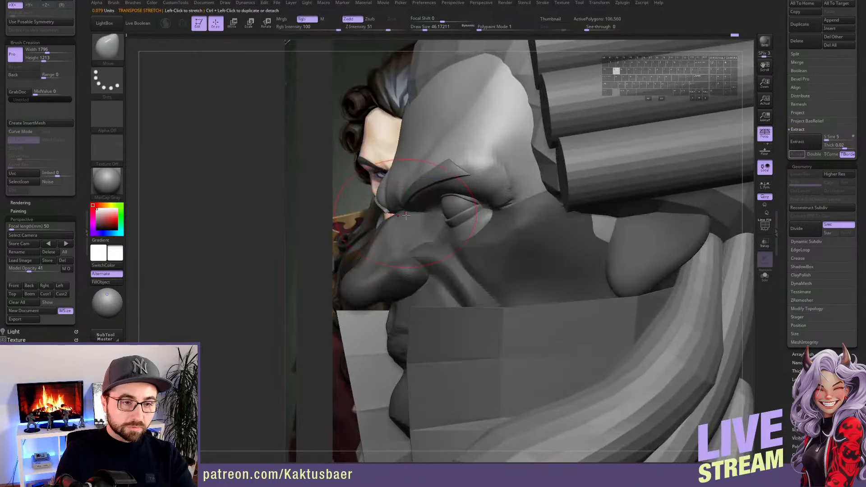
pyautogui.moveTo(408, 180)
pyautogui.mouseDown(button='right')
pyautogui.moveTo(405, 218)
pyautogui.moveTo(396, 198)
pyautogui.moveTo(420, 206)
pyautogui.moveTo(403, 207)
pyautogui.moveTo(419, 227)
pyautogui.moveTo(421, 210)
pyautogui.mouseUp(button='right')
pyautogui.press('w')
pyautogui.press('q')
pyautogui.press('w')
pyautogui.press('q')
# Mask everything on the head except the nose and reshape its bridge from the side with the Move brush
pyautogui.press('w')
pyautogui.keyDown('ctrl'); pyautogui.click(419, 226); pyautogui.keyUp('ctrl')
pyautogui.press('q')
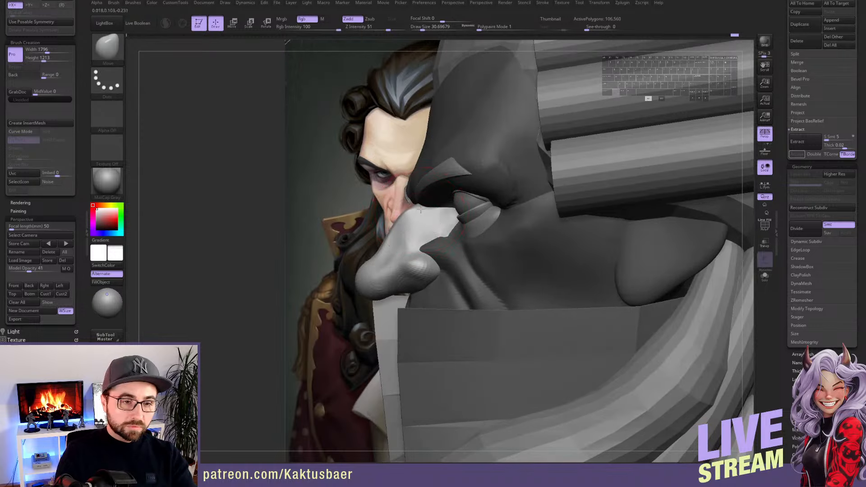
pyautogui.press('s')
pyautogui.moveTo(388, 254); pyautogui.dragTo(378, 257)
pyautogui.press('s')
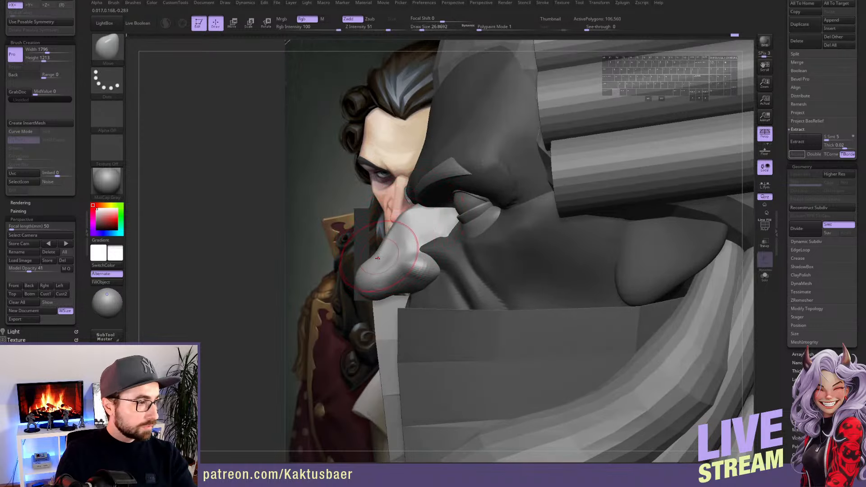
pyautogui.moveTo(378, 257)
pyautogui.mouseDown(button='right')
pyautogui.moveTo(424, 239)
pyautogui.moveTo(419, 206)
pyautogui.mouseUp(button='right')
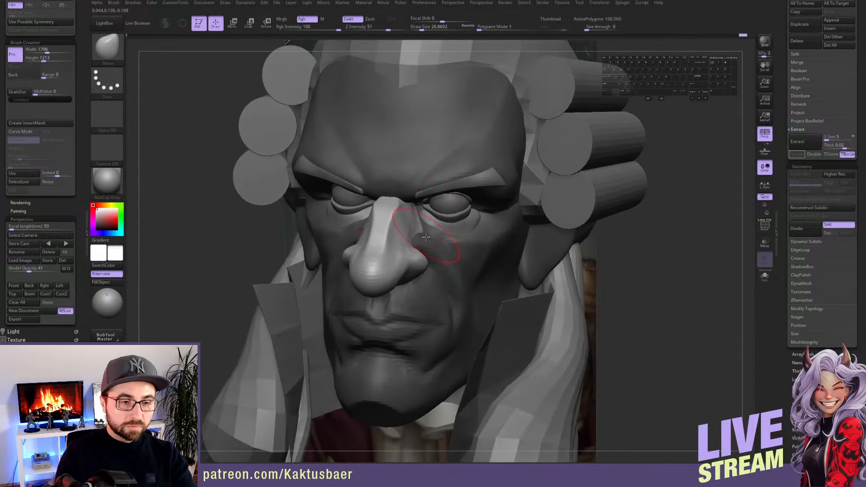
# Refine the sides of the unmasked nose from the front with smaller Move brush sizes
pyautogui.moveTo(421, 231); pyautogui.dragTo(395, 240, button='right')
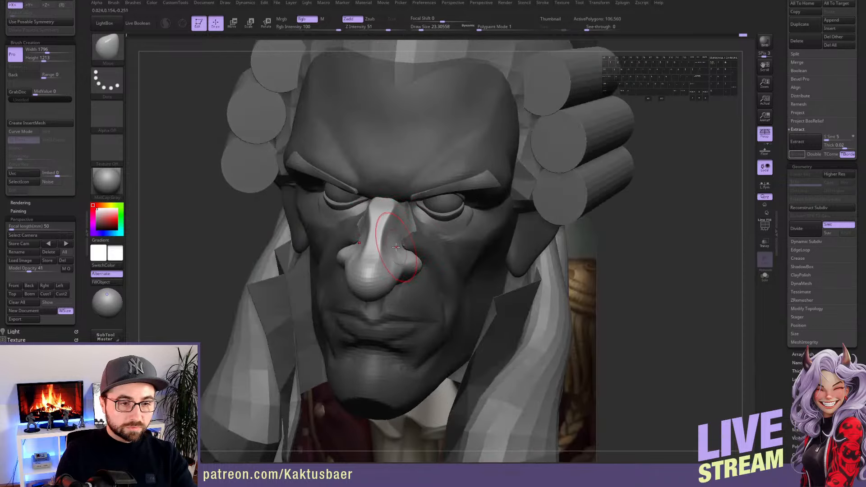
pyautogui.moveTo(395, 247); pyautogui.dragTo(388, 241, button='right')
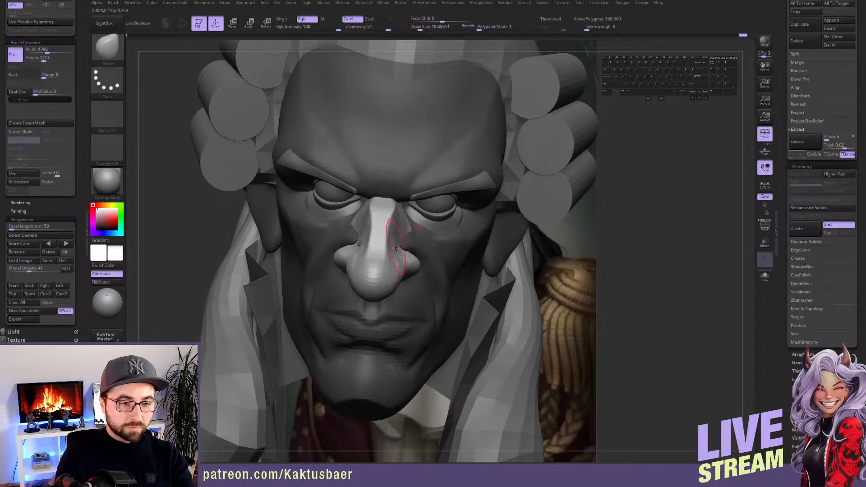
pyautogui.moveTo(402, 221)
pyautogui.mouseDown(button='right')
pyautogui.moveTo(421, 227)
pyautogui.moveTo(352, 224)
pyautogui.moveTo(405, 231)
pyautogui.moveTo(393, 249)
pyautogui.moveTo(409, 230)
pyautogui.moveTo(396, 251)
pyautogui.moveTo(408, 251)
pyautogui.moveTo(406, 229)
pyautogui.moveTo(414, 228)
pyautogui.mouseUp(button='right')
# Mask the forehead and nose, restore the saved camera view, and fit the cheeks to the portrait with the ghosted overlay enabled
pyautogui.press('w')
pyautogui.press('q')
pyautogui.press('[')
pyautogui.click(15, 286)
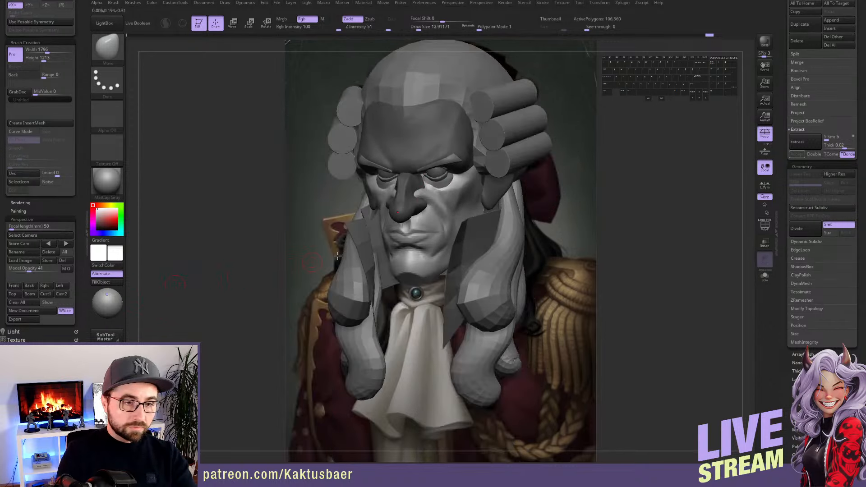
pyautogui.press('shift')
pyautogui.press('s')
pyautogui.moveTo(454, 185); pyautogui.dragTo(460, 184)
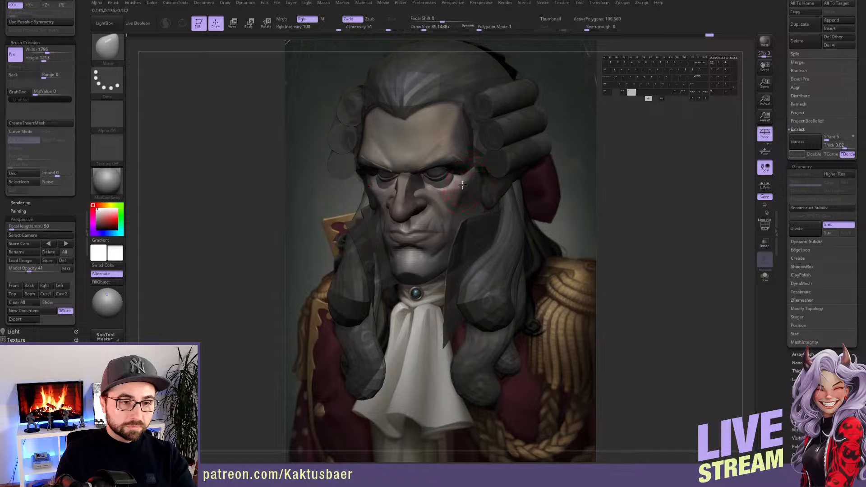
pyautogui.press('s')
pyautogui.moveTo(465, 178); pyautogui.dragTo(467, 179)
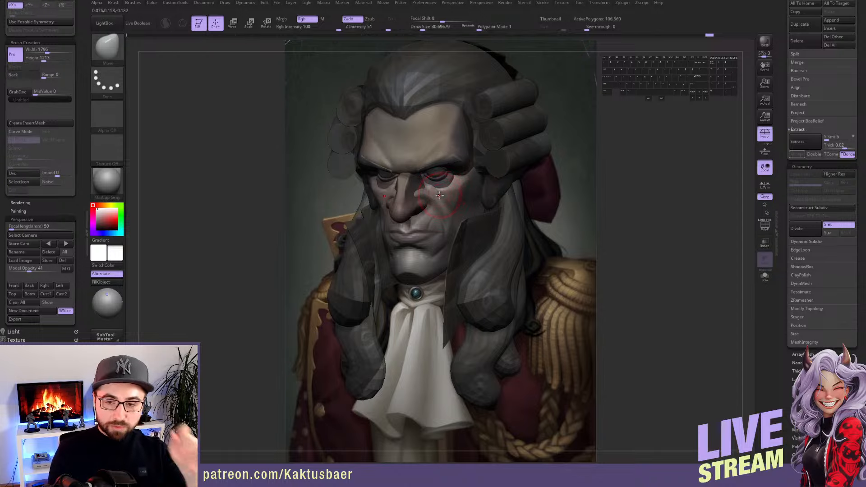
# Select the eye-bag mesh below the eyes, check it in isolation over the portrait, and show the full head again without the ghosted overlay
pyautogui.moveTo(439, 195)
pyautogui.mouseDown(button='right')
pyautogui.moveTo(430, 170)
pyautogui.moveTo(433, 192)
pyautogui.mouseUp(button='right')
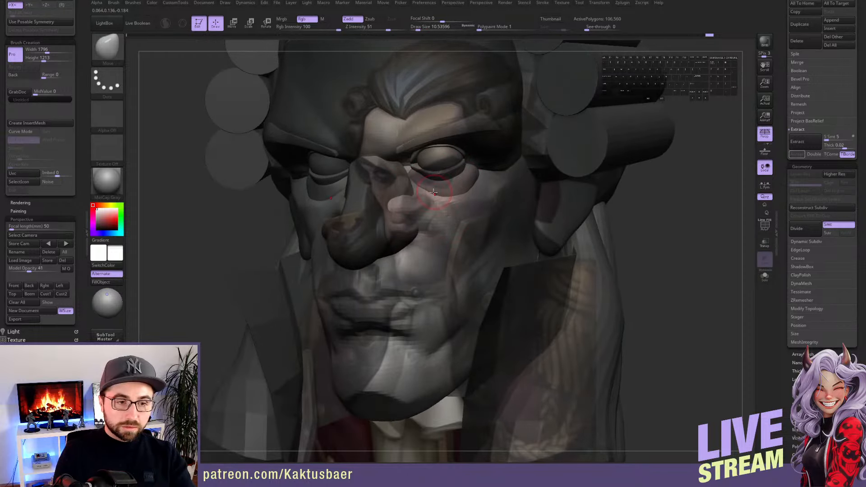
pyautogui.press('w')
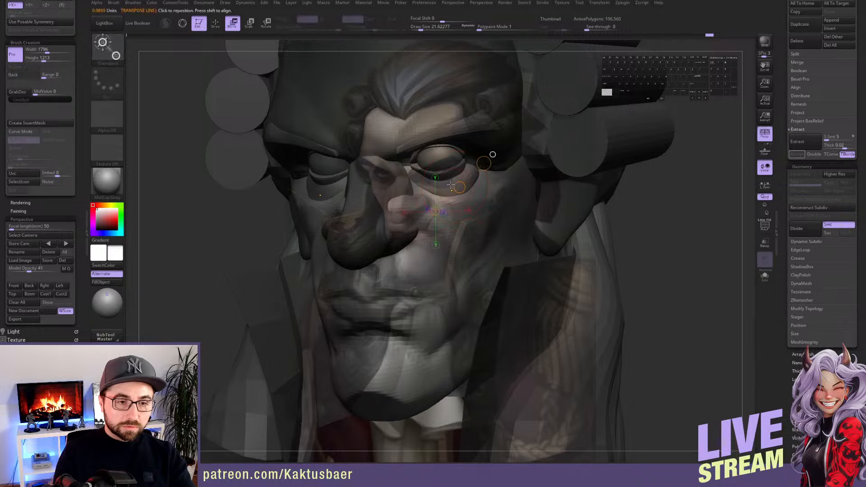
pyautogui.press('q')
pyautogui.press('w')
pyautogui.press('q')
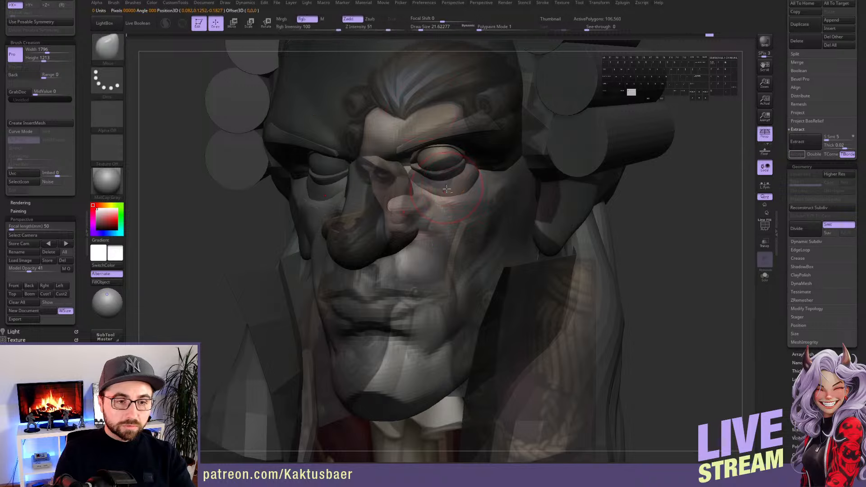
pyautogui.keyDown('alt'); pyautogui.click(437, 194); pyautogui.keyUp('alt')
pyautogui.press('w')
pyautogui.hotkey('alt', 'q')
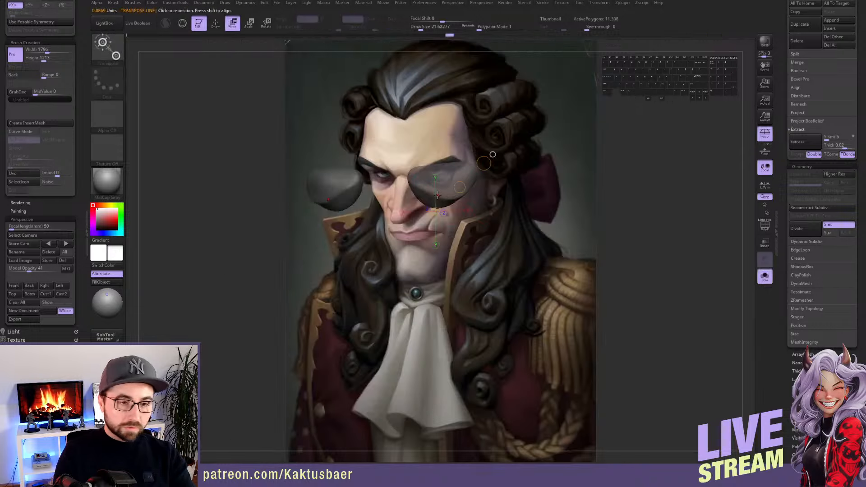
pyautogui.hotkey('alt', 'q')
pyautogui.hotkey('shift', 'q')
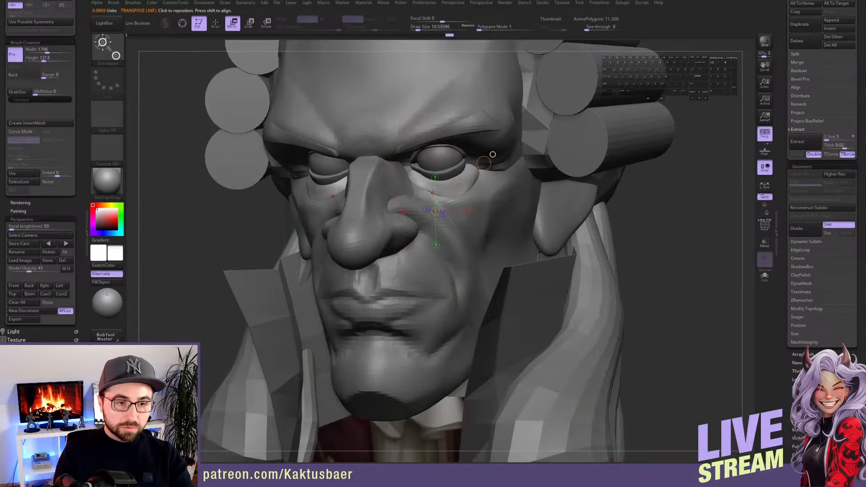
pyautogui.press('q')
# Shape the eye bags where they meet the nose and cheeks, using the Move brush from three-quarter views
pyautogui.moveTo(429, 189)
pyautogui.mouseDown(button='right')
pyautogui.moveTo(415, 201)
pyautogui.moveTo(409, 193)
pyautogui.mouseUp(button='right')
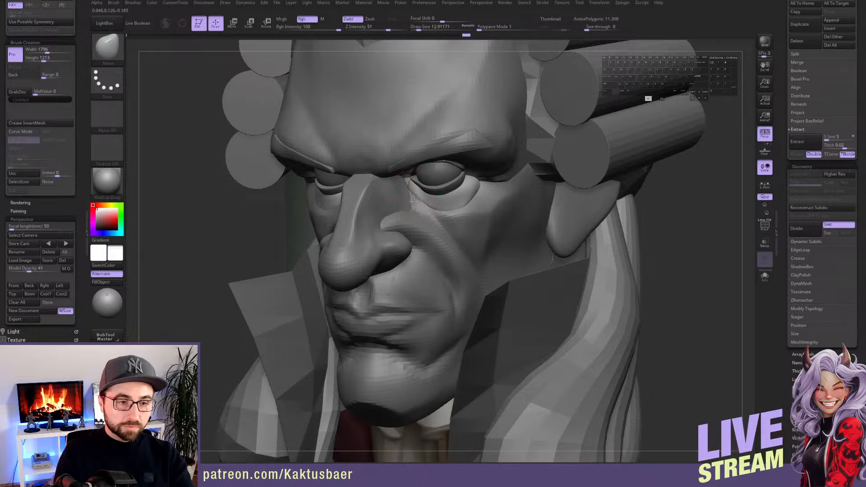
pyautogui.moveTo(414, 201); pyautogui.dragTo(432, 213, button='right')
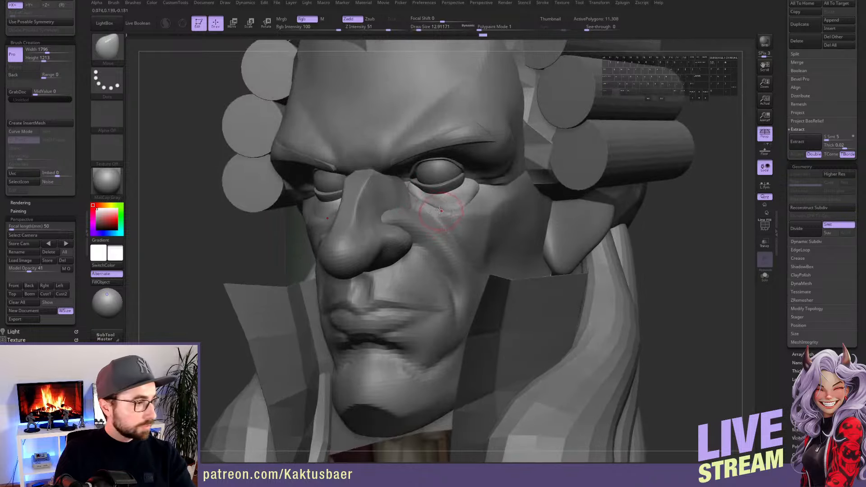
pyautogui.press('s')
pyautogui.moveTo(440, 210)
pyautogui.mouseDown()
pyautogui.moveTo(444, 216)
pyautogui.moveTo(437, 211)
pyautogui.moveTo(446, 209)
pyautogui.mouseUp()
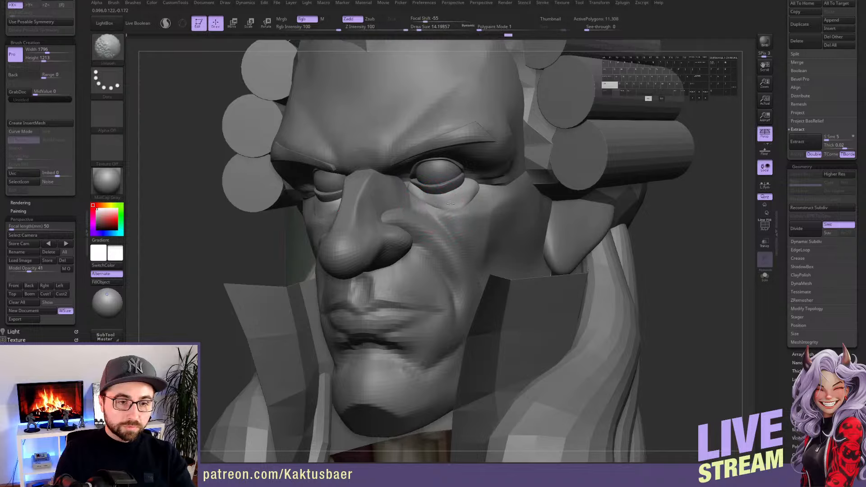
pyautogui.moveTo(445, 209)
pyautogui.mouseDown(button='right')
pyautogui.moveTo(422, 222)
pyautogui.moveTo(420, 203)
pyautogui.moveTo(437, 202)
pyautogui.mouseUp(button='right')
pyautogui.keyDown('alt'); pyautogui.click(418, 221); pyautogui.keyUp('alt')
pyautogui.keyDown('alt'); pyautogui.click(437, 202); pyautogui.keyUp('alt')
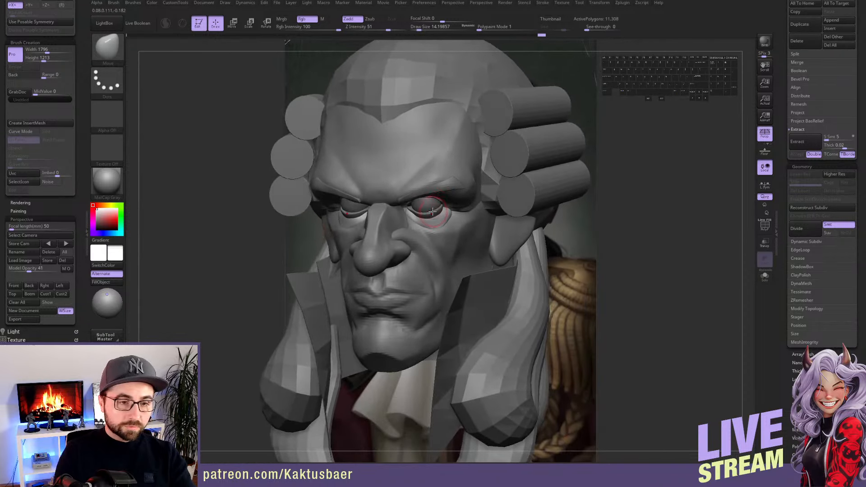
# Restore the saved camera view and fit the isolated eyelid mesh to the portrait's painted eyes with the Move brush
pyautogui.click(27, 286)
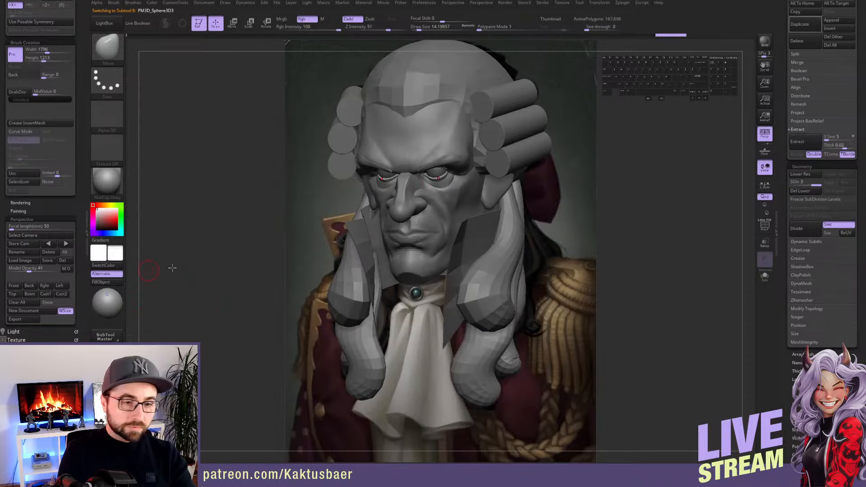
pyautogui.hotkey('alt', 's')
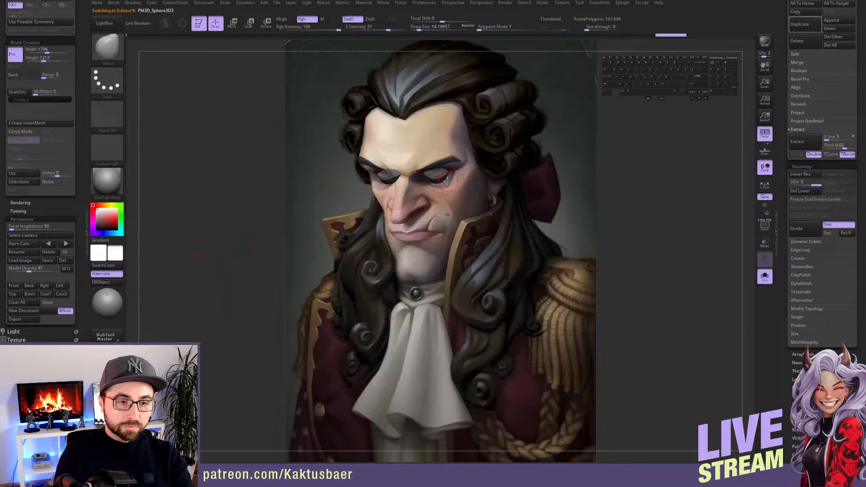
pyautogui.press('s')
pyautogui.moveTo(438, 180); pyautogui.dragTo(441, 180)
pyautogui.hotkey('alt', 's')
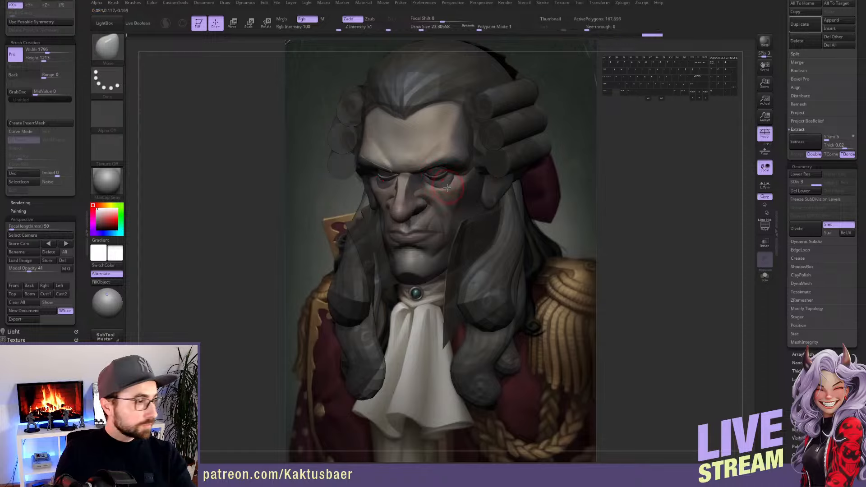
# Shape the lower eyelids and their outer corners close up from front and side, reducing the Move brush size
pyautogui.moveTo(447, 182)
pyautogui.keyDown('alt'); pyautogui.mouseDown(button='right')
pyautogui.moveTo(450, 238)
pyautogui.moveTo(439, 213)
pyautogui.moveTo(444, 184)
pyautogui.moveTo(443, 213)
pyautogui.mouseUp(button='right'); pyautogui.keyUp('alt')
pyautogui.press('s')
pyautogui.moveTo(444, 213); pyautogui.dragTo(426, 218)
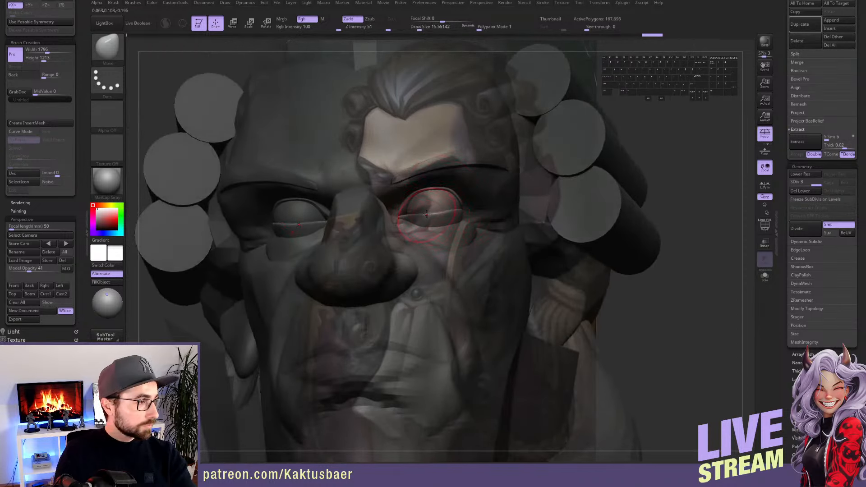
pyautogui.press('[')
pyautogui.press('[')
pyautogui.moveTo(467, 214); pyautogui.dragTo(405, 213, button='right')
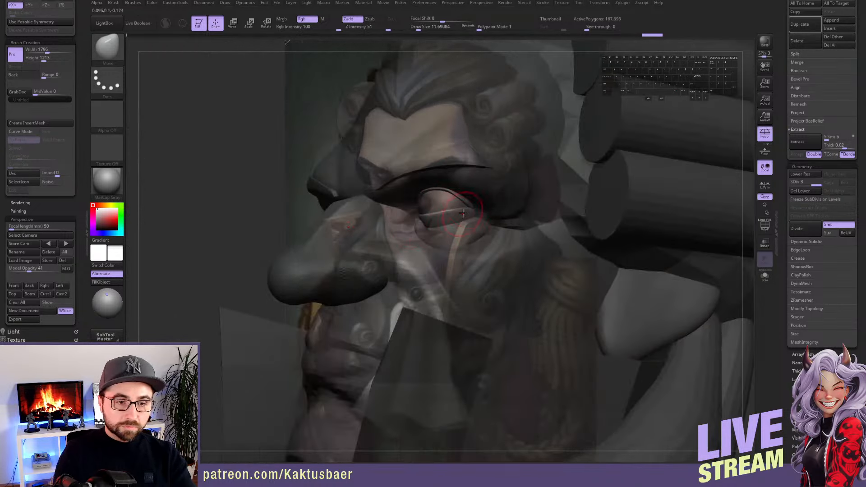
pyautogui.moveTo(463, 208); pyautogui.dragTo(470, 206)
pyautogui.moveTo(470, 206)
pyautogui.mouseDown(button='right')
pyautogui.moveTo(511, 209)
pyautogui.moveTo(417, 216)
pyautogui.mouseUp(button='right')
# Turn off the ghosted overlay and refine the eyelids' inner corners beside the nose with a small Move brush
pyautogui.hotkey('shift', 'z')
pyautogui.press('[')
pyautogui.press('[')
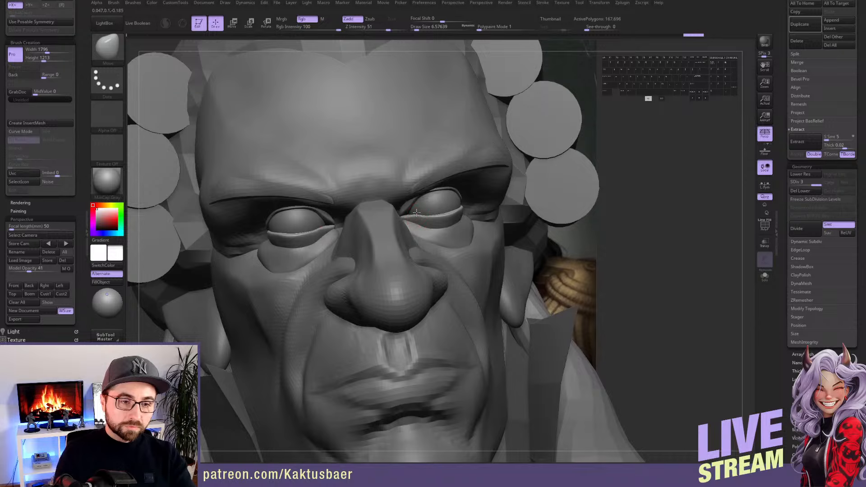
pyautogui.moveTo(416, 212); pyautogui.dragTo(417, 213)
pyautogui.moveTo(417, 214); pyautogui.dragTo(416, 213, button='right')
pyautogui.press('s')
pyautogui.moveTo(415, 213); pyautogui.dragTo(417, 214)
pyautogui.moveTo(425, 230); pyautogui.dragTo(413, 231, button='right')
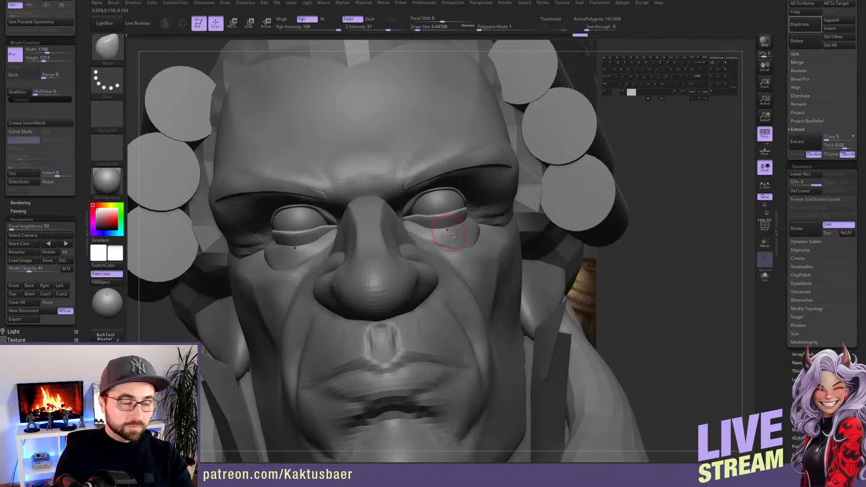
# Select the eye-bag mesh again and fit its upper edge under the lower eyelids with the Move brush
pyautogui.keyDown('alt'); pyautogui.click(426, 226); pyautogui.keyUp('alt')
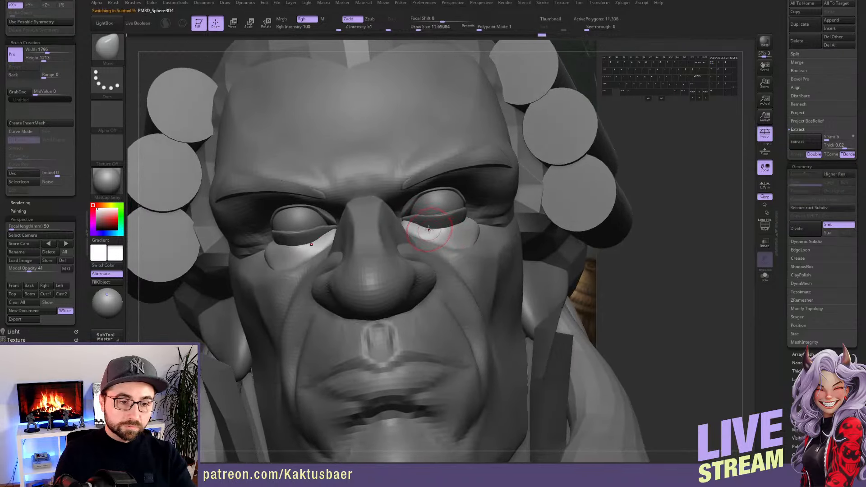
pyautogui.press('s')
pyautogui.moveTo(427, 227); pyautogui.dragTo(428, 225)
pyautogui.moveTo(428, 225); pyautogui.dragTo(437, 227, button='right')
pyautogui.moveTo(439, 227); pyautogui.dragTo(440, 228)
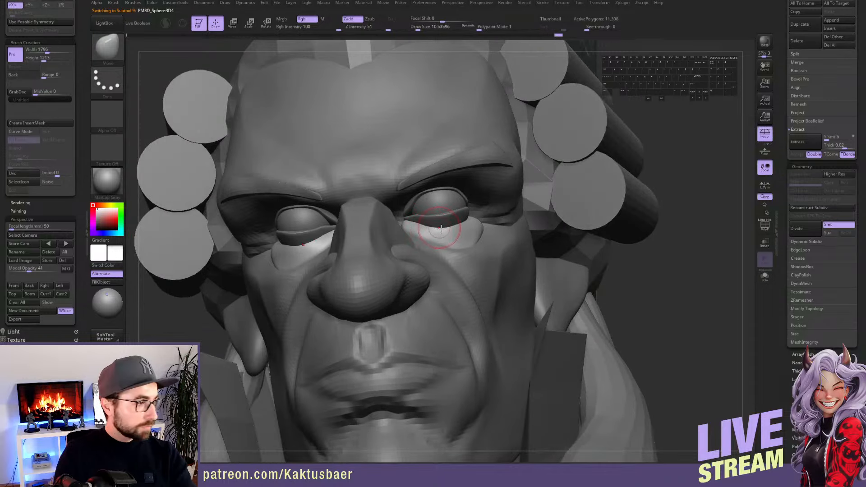
pyautogui.moveTo(456, 232); pyautogui.dragTo(455, 229, button='right')
pyautogui.moveTo(453, 228); pyautogui.dragTo(454, 224)
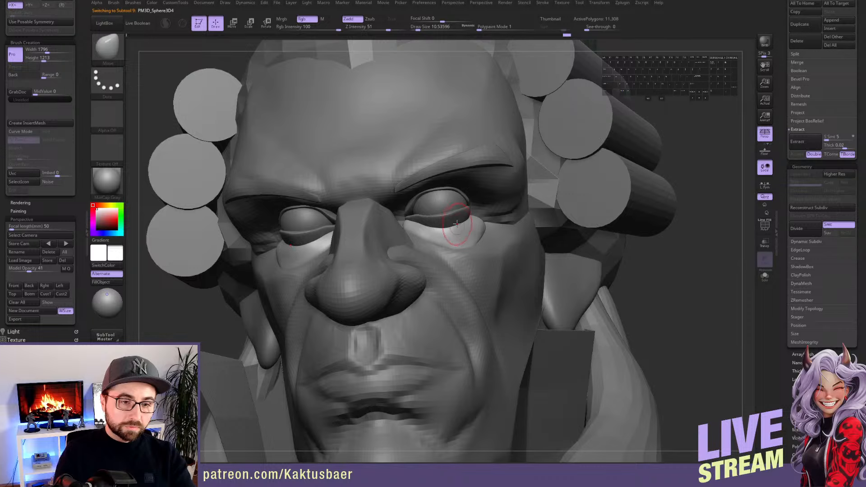
# Fit the outer ends of the eye bags to the eyelids and cheeks from three-quarter and side views, varying the brush size
pyautogui.moveTo(457, 229); pyautogui.dragTo(405, 221, button='right')
pyautogui.press('[')
pyautogui.moveTo(453, 224)
pyautogui.mouseDown()
pyautogui.moveTo(464, 228)
pyautogui.moveTo(447, 221)
pyautogui.mouseUp()
pyautogui.moveTo(449, 218)
pyautogui.mouseDown(button='right')
pyautogui.moveTo(491, 214)
pyautogui.moveTo(408, 224)
pyautogui.mouseUp(button='right')
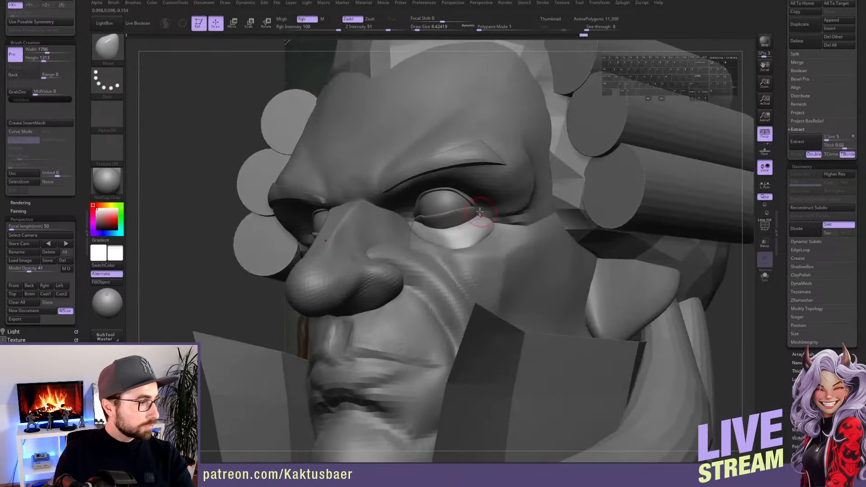
pyautogui.moveTo(479, 212); pyautogui.dragTo(438, 218, button='right')
pyautogui.press('s')
pyautogui.moveTo(470, 222); pyautogui.dragTo(472, 222)
pyautogui.moveTo(478, 219); pyautogui.dragTo(437, 216, button='right')
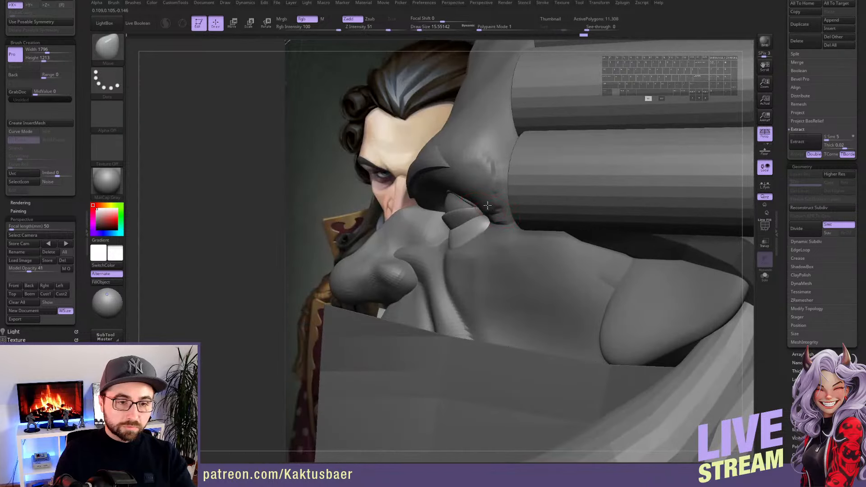
# Refine the eye bag's outer end against the cheek from side and three-quarter views with a smaller Move brush
pyautogui.moveTo(487, 205); pyautogui.dragTo(488, 216, button='right')
pyautogui.moveTo(483, 209); pyautogui.dragTo(482, 213)
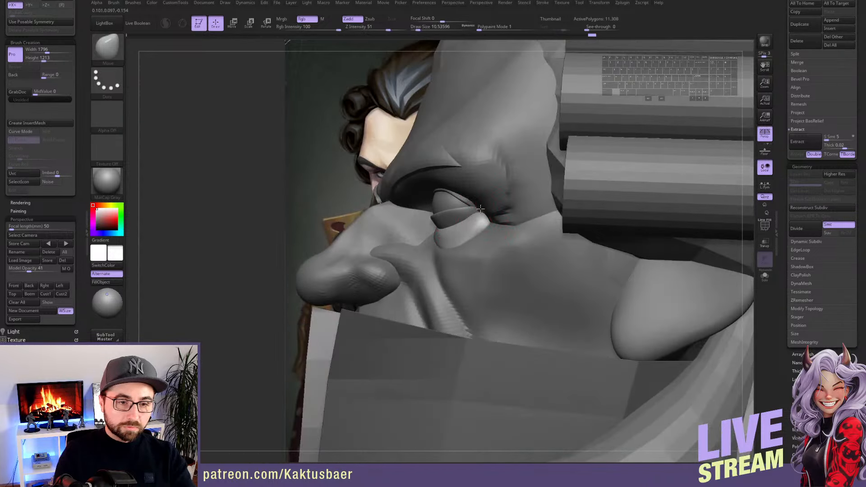
pyautogui.moveTo(491, 216); pyautogui.dragTo(506, 225, button='right')
pyautogui.moveTo(491, 226); pyautogui.dragTo(481, 217)
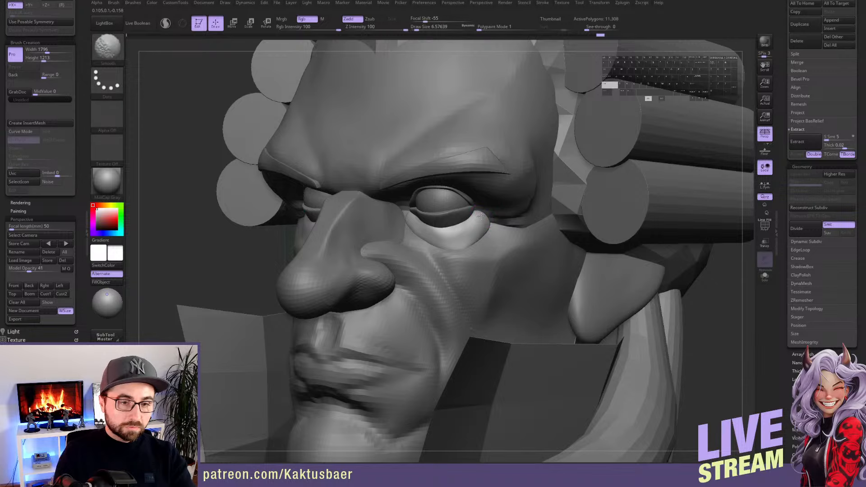
pyautogui.moveTo(481, 220); pyautogui.dragTo(501, 229, button='right')
pyautogui.moveTo(494, 230); pyautogui.dragTo(484, 230)
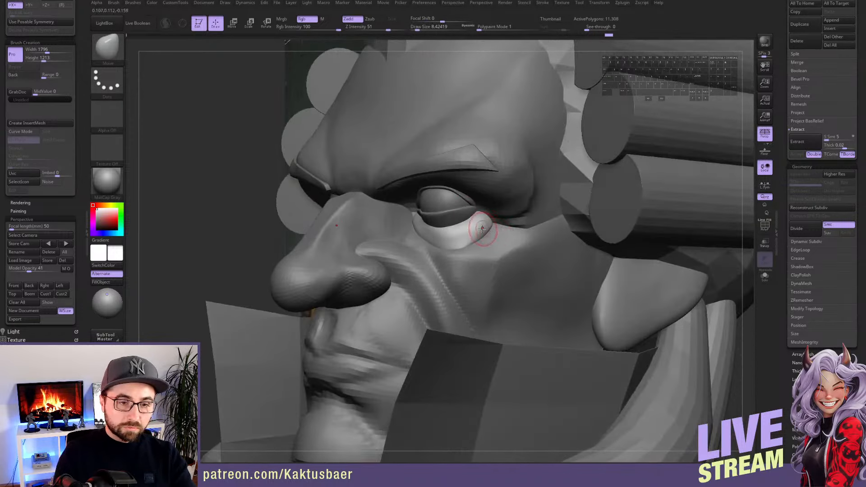
# Select the face mesh and fit the upper cheek to the eye bag's outer end with a larger Move brush
pyautogui.moveTo(481, 223); pyautogui.dragTo(493, 237, button='right')
pyautogui.keyDown('alt'); pyautogui.click(498, 238); pyautogui.keyUp('alt')
pyautogui.press('s')
pyautogui.moveTo(493, 237); pyautogui.dragTo(495, 230)
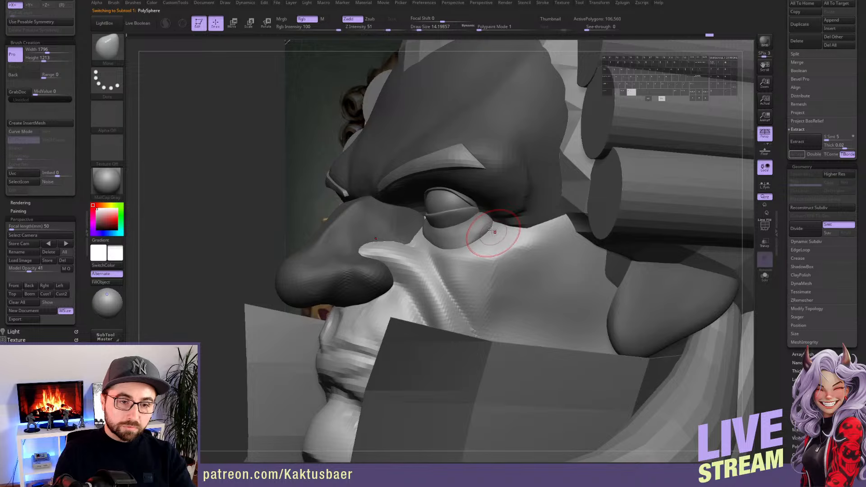
pyautogui.moveTo(492, 236)
pyautogui.mouseDown(button='right')
pyautogui.moveTo(512, 235)
pyautogui.moveTo(498, 235)
pyautogui.moveTo(506, 238)
pyautogui.moveTo(474, 204)
pyautogui.mouseUp(button='right')
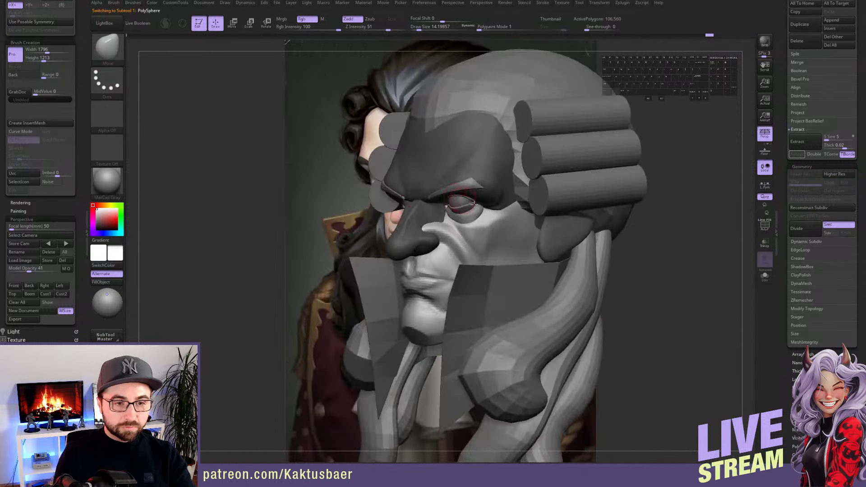
# Hide the wig around the ear and carve the hollow of the inner ear with the ClayBuildup brush
pyautogui.moveTo(552, 232); pyautogui.dragTo(485, 226, button='right')
pyautogui.hotkey('alt', 's')
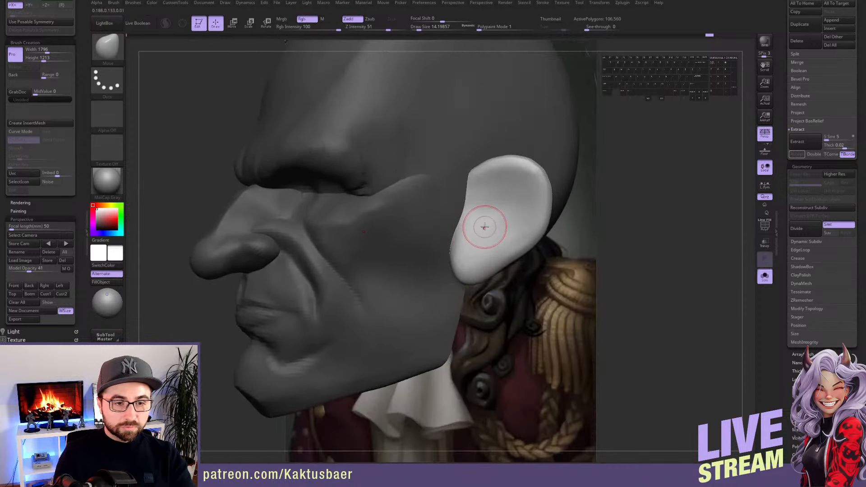
pyautogui.press('b')
pyautogui.press('c')
pyautogui.press('b')
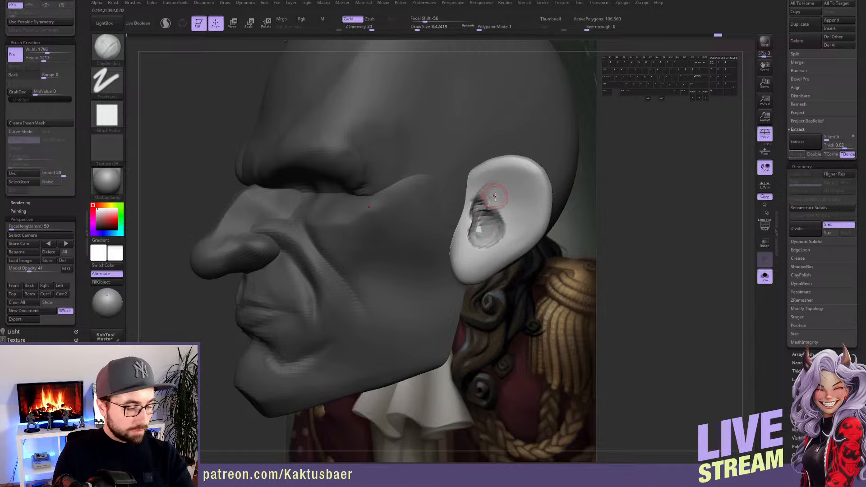
# Cut a groove along the inside of the ear's outer rim with the DamStandard brush
pyautogui.press('b')
pyautogui.press('d')
pyautogui.press('s')
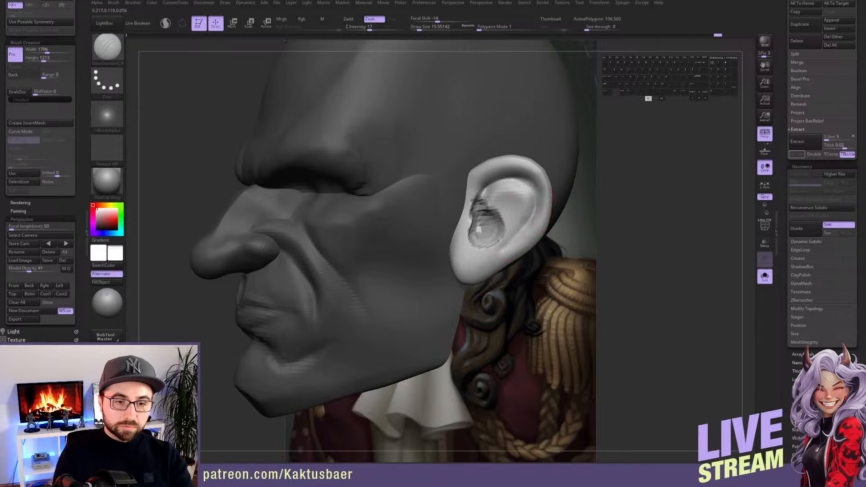
pyautogui.moveTo(518, 221); pyautogui.dragTo(499, 216, button='right')
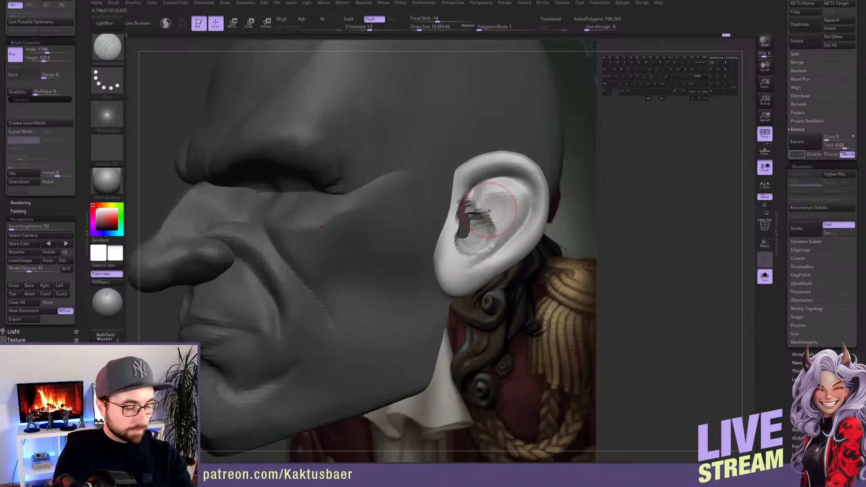
# Build up the inner ear folds with ClayBuildup and sharpen the creases between them with DamStandard
pyautogui.press('b')
pyautogui.press('c')
pyautogui.press('b')
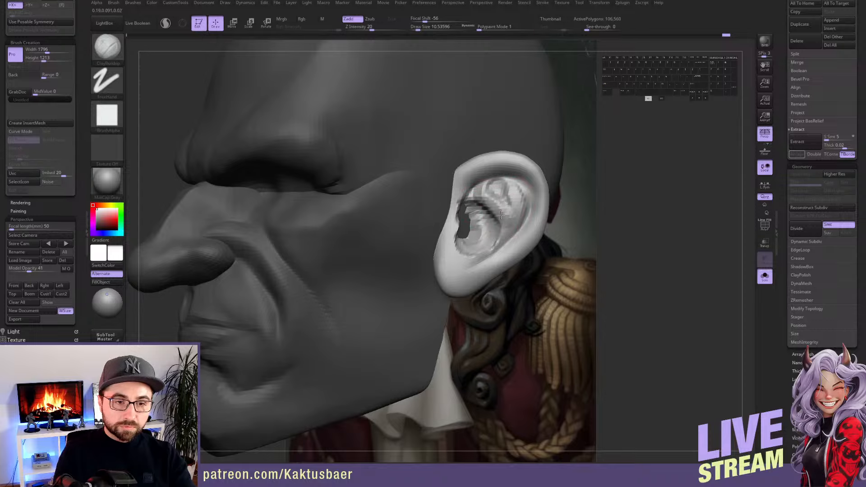
pyautogui.moveTo(480, 253)
pyautogui.mouseDown(button='right')
pyautogui.moveTo(504, 222)
pyautogui.moveTo(479, 185)
pyautogui.moveTo(453, 196)
pyautogui.moveTo(464, 203)
pyautogui.mouseUp(button='right')
pyautogui.press('4')
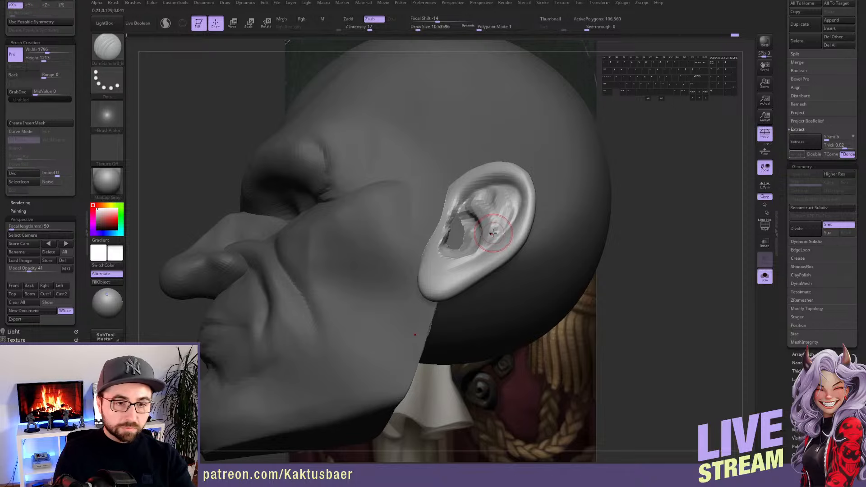
pyautogui.moveTo(489, 215); pyautogui.dragTo(494, 241, button='right')
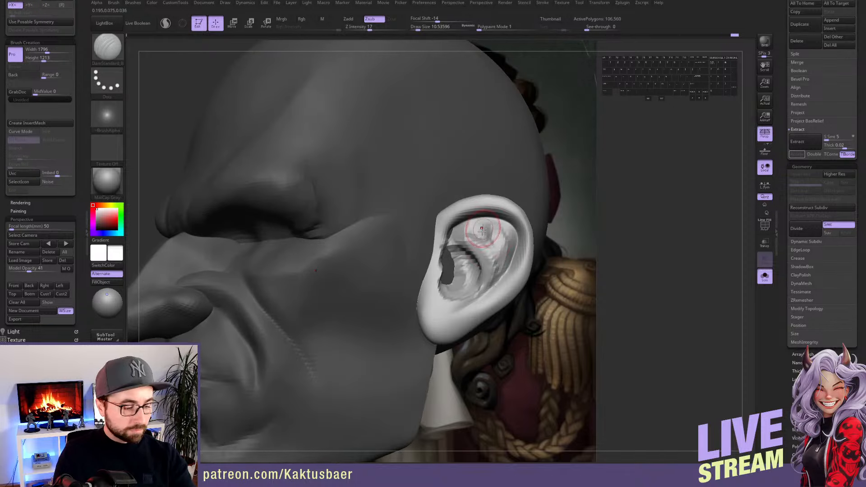
# Adjust the ear's inner folds with the Move brush at a draw size of about 20, switching to the Standard brush
pyautogui.press('1')
pyautogui.press('s')
pyautogui.moveTo(482, 229); pyautogui.dragTo(486, 229)
pyautogui.moveTo(485, 230); pyautogui.dragTo(492, 237, button='right')
pyautogui.moveTo(492, 238); pyautogui.dragTo(493, 232)
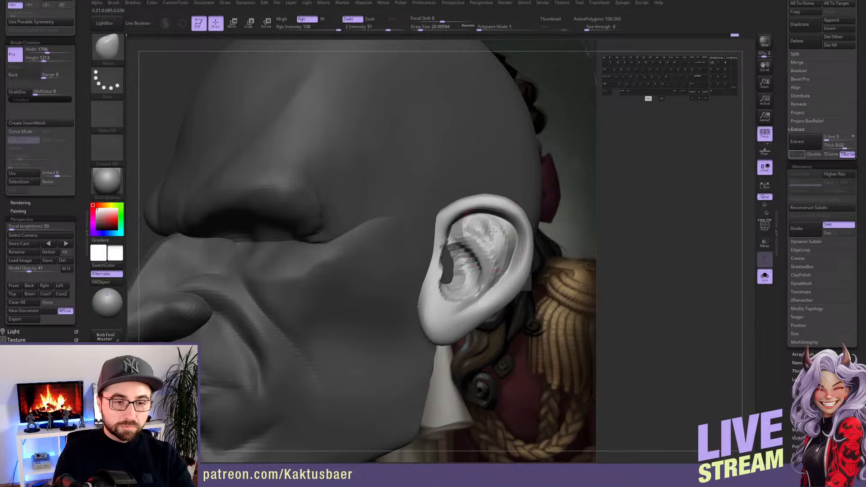
pyautogui.moveTo(492, 231); pyautogui.dragTo(481, 227, button='right')
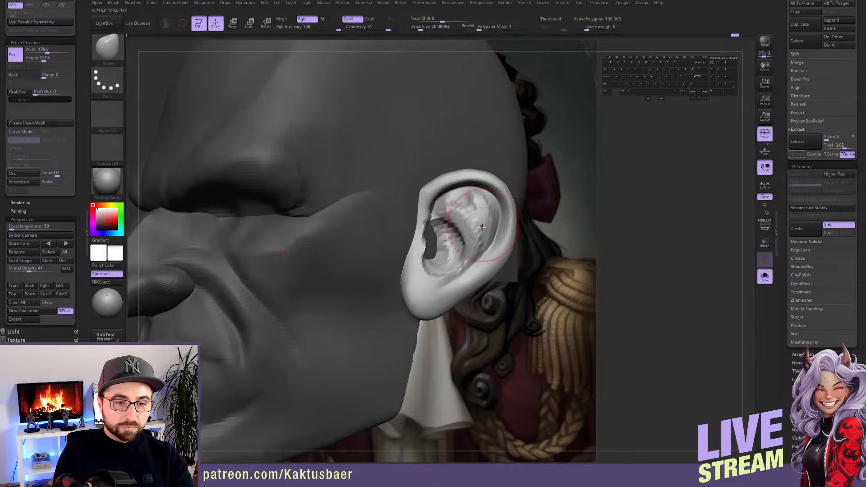
pyautogui.press('s')
pyautogui.press('s')
pyautogui.press('2')
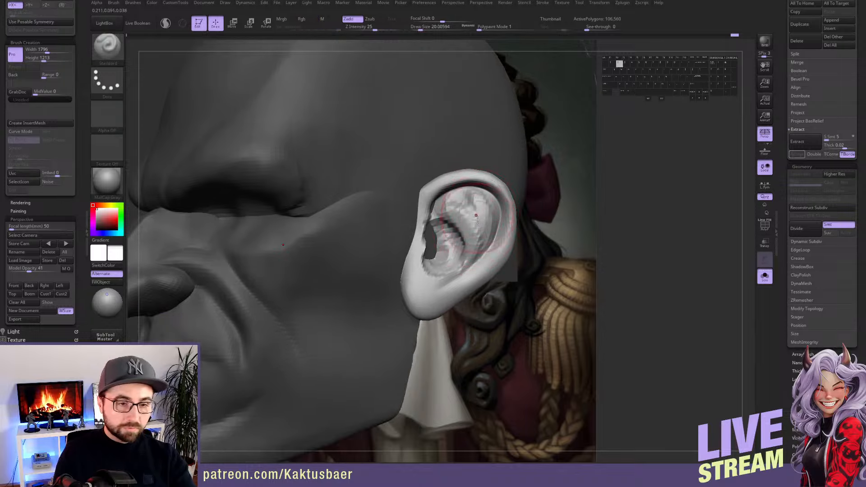
# Carve the channel between the inner fold and rim down towards the lobe with a small ClayBuildup brush
pyautogui.press('3')
pyautogui.press('s')
pyautogui.moveTo(478, 230); pyautogui.dragTo(476, 230)
pyautogui.moveTo(478, 229); pyautogui.dragTo(467, 256, button='right')
pyautogui.press('s')
pyautogui.moveTo(467, 258)
pyautogui.mouseDown()
pyautogui.moveTo(444, 277)
pyautogui.moveTo(424, 274)
pyautogui.mouseUp()
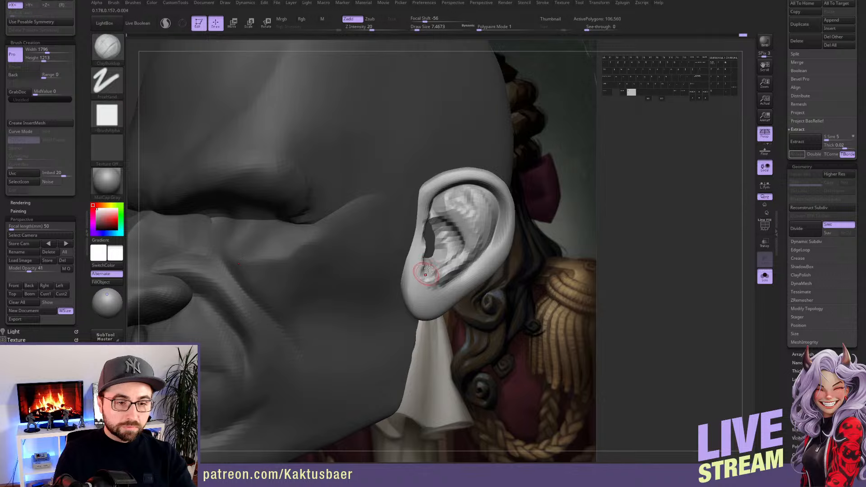
# Build up the small flap in front of the ear canal with ClayBuildup and smooth its surface
pyautogui.moveTo(427, 270); pyautogui.dragTo(434, 251, button='right')
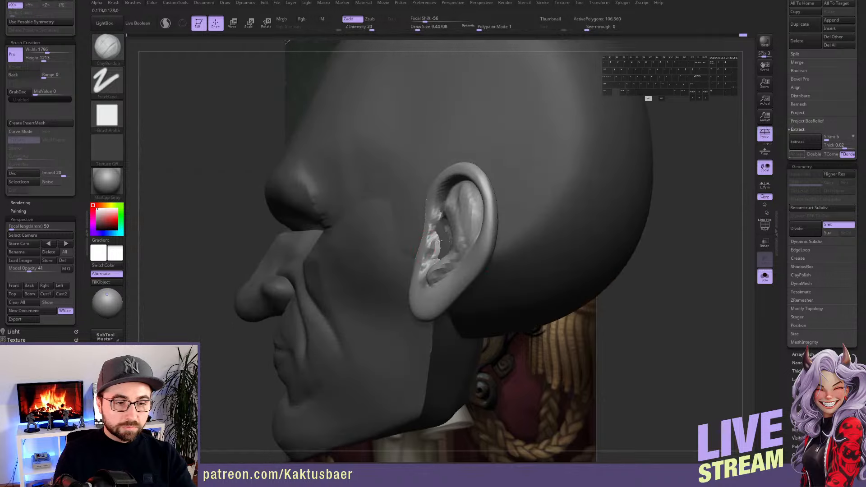
pyautogui.moveTo(434, 244); pyautogui.dragTo(427, 265)
pyautogui.moveTo(427, 263); pyautogui.dragTo(446, 252, button='right')
pyautogui.moveTo(431, 234); pyautogui.dragTo(432, 257)
pyautogui.keyDown('shift'); pyautogui.moveTo(442, 265); pyautogui.dragTo(437, 255); pyautogui.keyUp('shift')
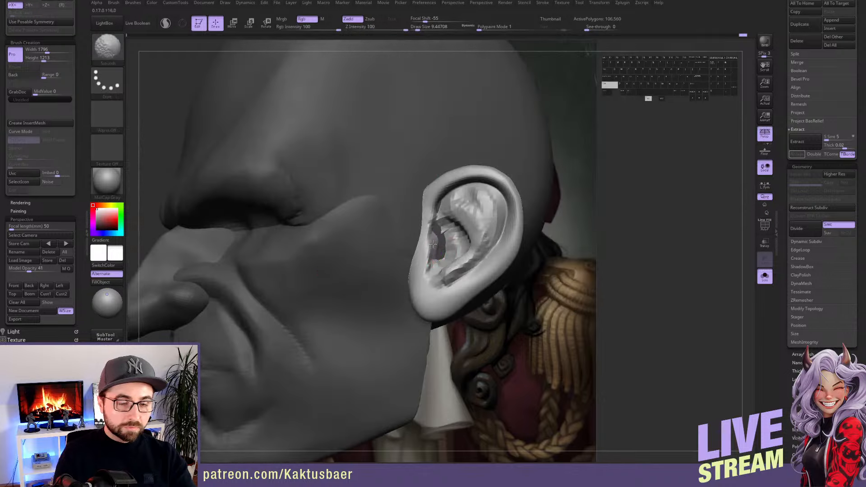
pyautogui.moveTo(440, 253); pyautogui.dragTo(432, 245, button='right')
pyautogui.moveTo(429, 235); pyautogui.dragTo(434, 249)
pyautogui.moveTo(436, 238)
pyautogui.mouseDown(button='right')
pyautogui.moveTo(434, 220)
pyautogui.moveTo(451, 232)
pyautogui.mouseUp(button='right')
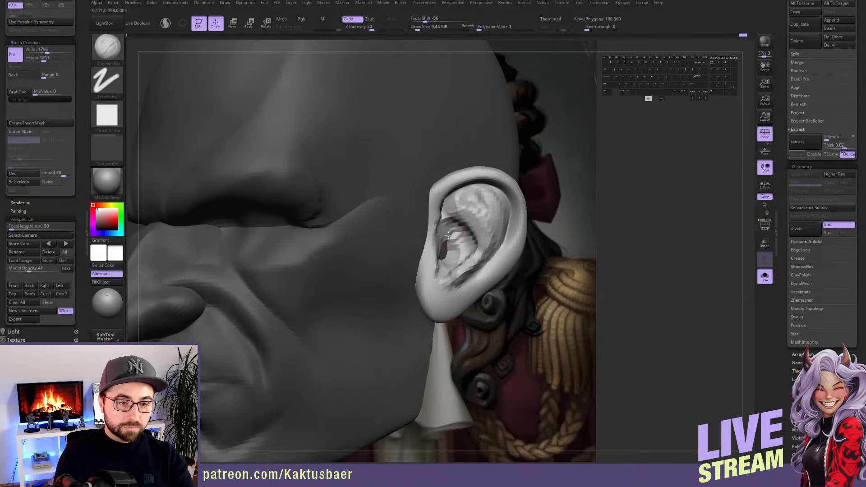
# Smooth the inner ear, isolate both ears, and fill the gap at the ear's front edge with ClayBuildup
pyautogui.moveTo(459, 248)
pyautogui.mouseDown()
pyautogui.moveTo(453, 282)
pyautogui.moveTo(465, 212)
pyautogui.moveTo(469, 230)
pyautogui.moveTo(438, 235)
pyautogui.moveTo(438, 222)
pyautogui.moveTo(446, 236)
pyautogui.mouseUp()
pyautogui.press('shift')
pyautogui.moveTo(455, 233); pyautogui.dragTo(444, 233, button='right')
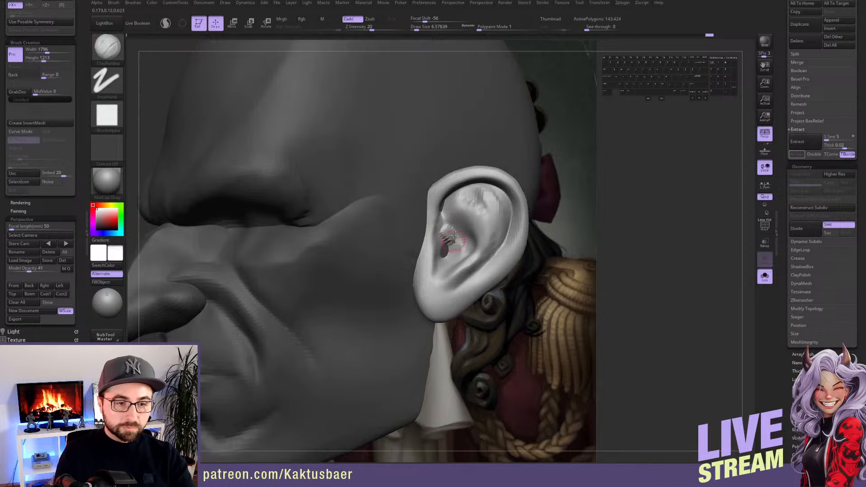
pyautogui.keyDown('ctrl'); pyautogui.keyDown('shift'); pyautogui.click(451, 231); pyautogui.keyUp('shift'); pyautogui.keyUp('ctrl')
pyautogui.moveTo(458, 233); pyautogui.dragTo(441, 238)
pyautogui.moveTo(441, 238)
pyautogui.mouseDown(button='right')
pyautogui.moveTo(523, 231)
pyautogui.moveTo(443, 227)
pyautogui.mouseUp(button='right')
pyautogui.moveTo(429, 221); pyautogui.dragTo(448, 237)
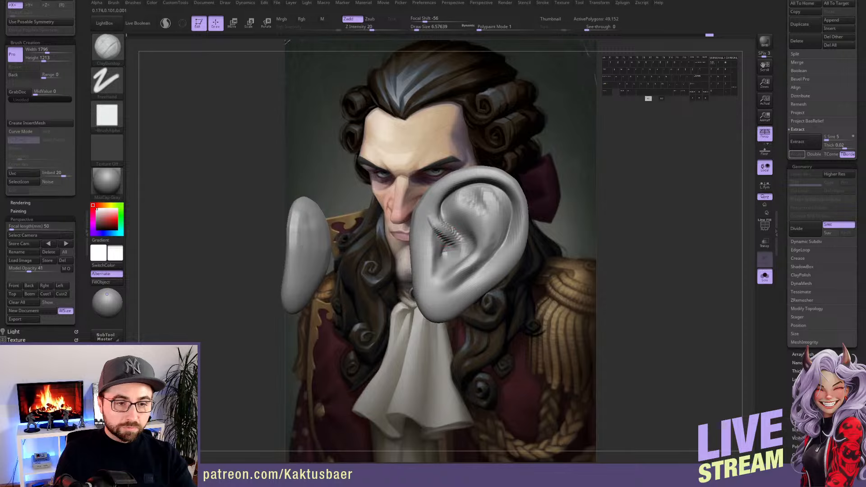
# Deepen the ear canal and the recess beside the upper inner fold with ClayBuildup, smoothing between them
pyautogui.moveTo(445, 229); pyautogui.dragTo(436, 241, button='right')
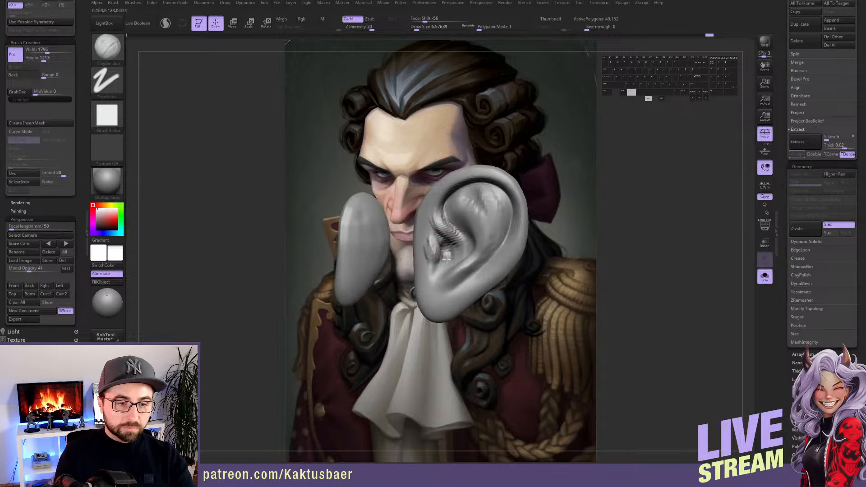
pyautogui.keyDown('alt'); pyautogui.moveTo(450, 255); pyautogui.dragTo(444, 265); pyautogui.keyUp('alt')
pyautogui.moveTo(444, 261); pyautogui.dragTo(455, 258, button='right')
pyautogui.moveTo(434, 258)
pyautogui.keyDown('shift'); pyautogui.mouseDown()
pyautogui.moveTo(444, 223)
pyautogui.moveTo(468, 226)
pyautogui.moveTo(483, 208)
pyautogui.mouseUp(); pyautogui.keyUp('shift')
pyautogui.moveTo(478, 200)
pyautogui.keyDown('alt'); pyautogui.mouseDown()
pyautogui.moveTo(465, 198)
pyautogui.moveTo(486, 216)
pyautogui.moveTo(504, 207)
pyautogui.moveTo(510, 216)
pyautogui.mouseUp(); pyautogui.keyUp('alt')
pyautogui.press('shift')
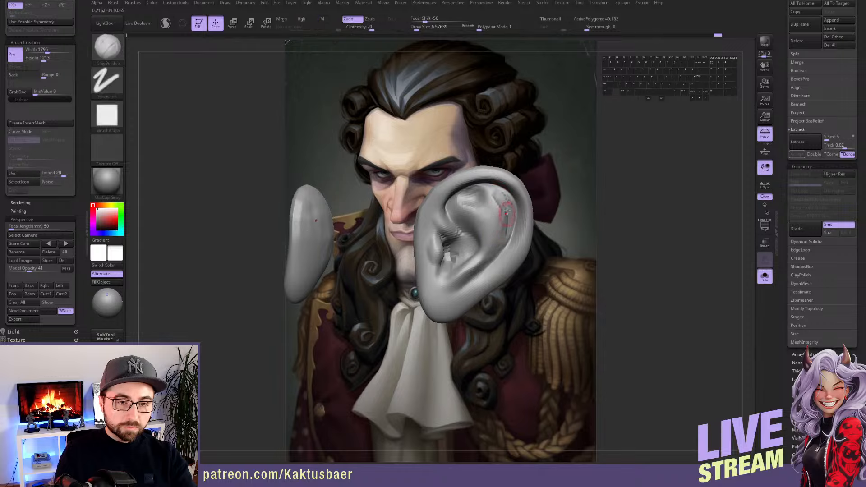
# Smooth the lower ear channel and add volume to the small bump above the lobe
pyautogui.press('shift')
pyautogui.keyDown('shift'); pyautogui.moveTo(461, 275); pyautogui.dragTo(452, 278); pyautogui.keyUp('shift')
pyautogui.moveTo(453, 278); pyautogui.dragTo(457, 280)
pyautogui.moveTo(449, 283)
pyautogui.mouseDown(button='right')
pyautogui.moveTo(452, 264)
pyautogui.moveTo(433, 280)
pyautogui.moveTo(443, 296)
pyautogui.moveTo(425, 292)
pyautogui.mouseUp(button='right')
# Reshape the earlobe and the ear's lower front edge with the Move brush
pyautogui.press('b')
pyautogui.press('m')
pyautogui.press('v')
pyautogui.moveTo(425, 294); pyautogui.dragTo(425, 289)
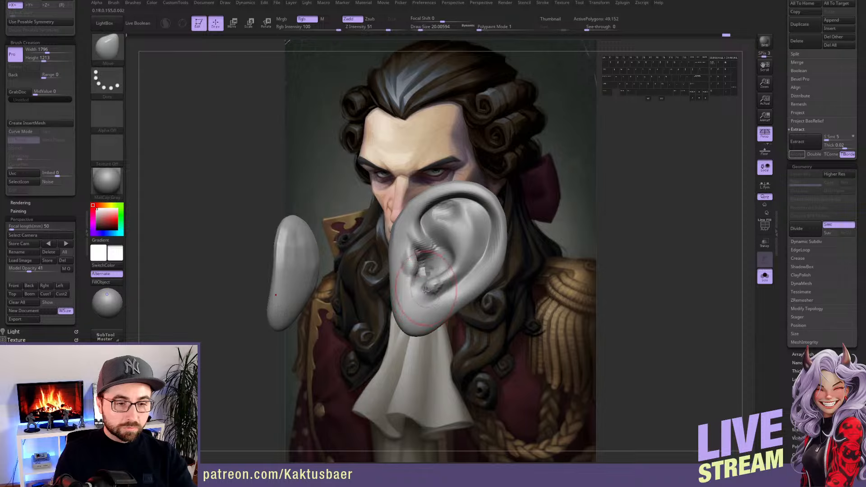
pyautogui.moveTo(402, 312); pyautogui.dragTo(407, 306, button='right')
pyautogui.moveTo(406, 317); pyautogui.dragTo(397, 319)
# Add volume to the earlobe with the ClayBuildup brush
pyautogui.press('b')
pyautogui.press('c')
pyautogui.press('b')
pyautogui.moveTo(427, 298); pyautogui.dragTo(422, 310, button='right')
pyautogui.moveTo(407, 294)
pyautogui.mouseDown()
pyautogui.moveTo(402, 316)
pyautogui.moveTo(420, 323)
pyautogui.moveTo(441, 312)
pyautogui.moveTo(419, 315)
pyautogui.moveTo(426, 308)
pyautogui.mouseUp()
pyautogui.press('s')
pyautogui.keyDown('alt'); pyautogui.moveTo(425, 308); pyautogui.dragTo(431, 308, button='right'); pyautogui.keyUp('alt')
# Refine the ear's lower outer contour above the lobe with the Move brush, varying its size, and smooth the upper fold
pyautogui.press('b')
pyautogui.press('m')
pyautogui.press('v')
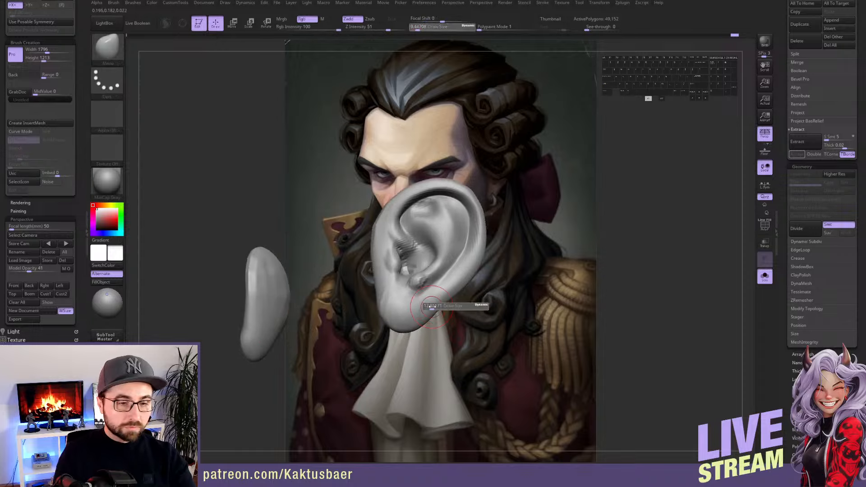
pyautogui.press('s')
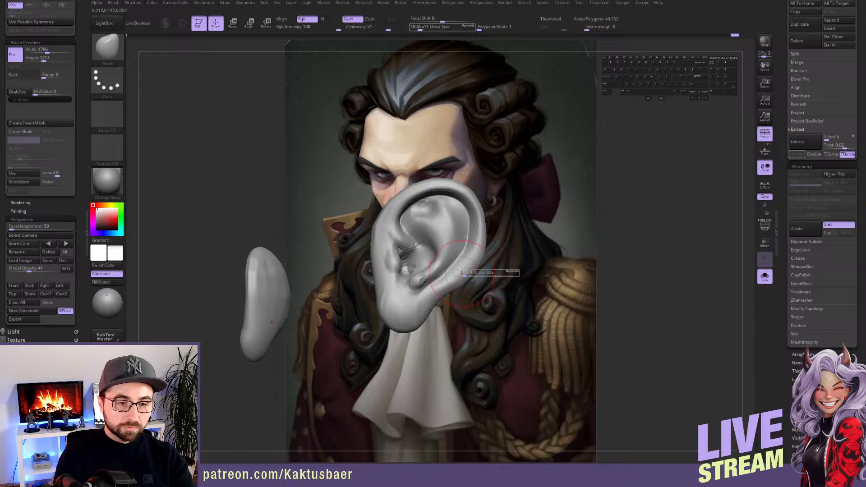
pyautogui.press('s')
pyautogui.moveTo(463, 239); pyautogui.dragTo(457, 239)
pyautogui.keyDown('shift'); pyautogui.moveTo(424, 216); pyautogui.dragTo(425, 205); pyautogui.keyUp('shift')
# Restore the hidden wig and head, and fit the lower ear beneath the curls with the Move brush
pyautogui.hotkey('alt', 's')
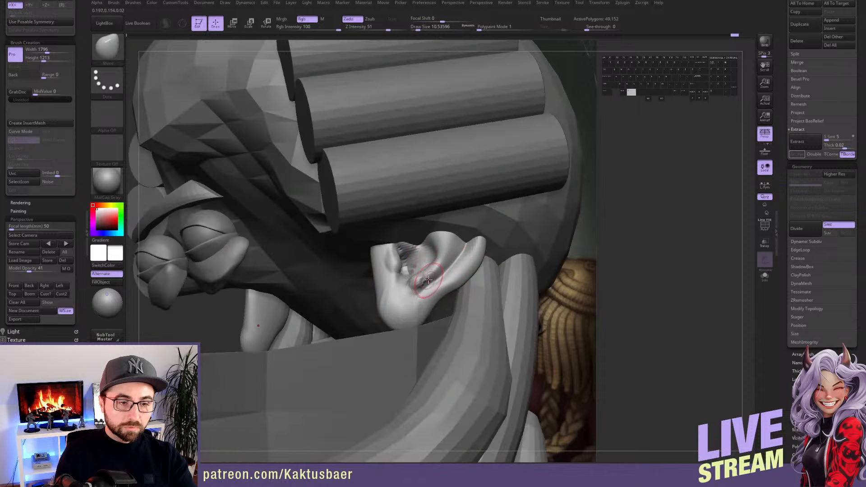
pyautogui.moveTo(424, 283)
pyautogui.keyDown('alt'); pyautogui.mouseDown(button='right')
pyautogui.moveTo(421, 252)
pyautogui.moveTo(461, 272)
pyautogui.mouseUp(button='right'); pyautogui.keyUp('alt')
pyautogui.hotkey('ctrl', 'shift', 'a')
pyautogui.press('s')
pyautogui.moveTo(428, 277); pyautogui.dragTo(432, 277)
pyautogui.moveTo(451, 281); pyautogui.dragTo(388, 296, button='right')
pyautogui.press('s')
pyautogui.moveTo(426, 289); pyautogui.dragTo(432, 289)
pyautogui.moveTo(447, 289)
pyautogui.mouseDown(button='right')
pyautogui.moveTo(409, 290)
pyautogui.moveTo(406, 309)
pyautogui.moveTo(410, 290)
pyautogui.mouseUp(button='right')
pyautogui.press('shift')
pyautogui.press('shift')
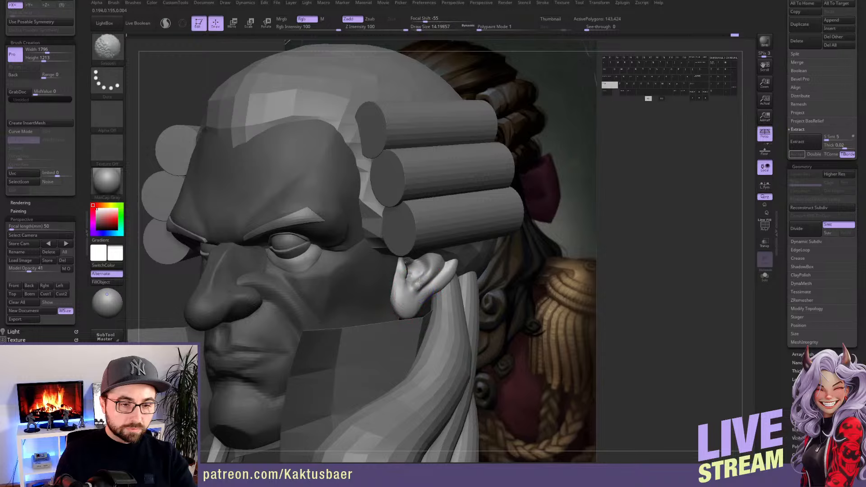
# Append a Ring3D primitive as a new subtool
pyautogui.moveTo(413, 275); pyautogui.dragTo(408, 278, button='right')
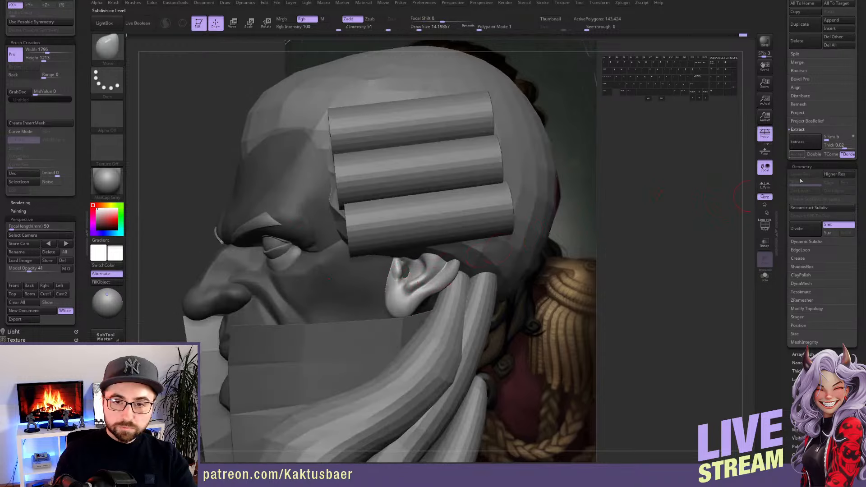
pyautogui.click(776, 213)
pyautogui.moveTo(785, 206); pyautogui.dragTo(784, 369)
pyautogui.click(837, 185)
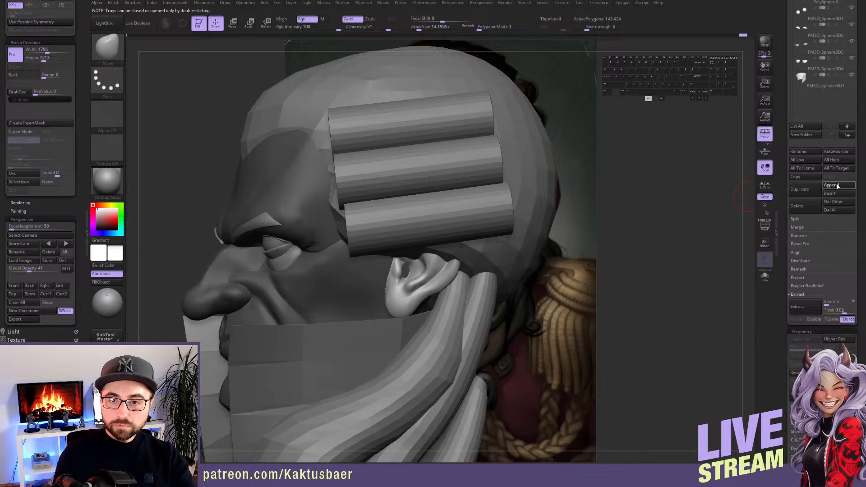
pyautogui.click(694, 219)
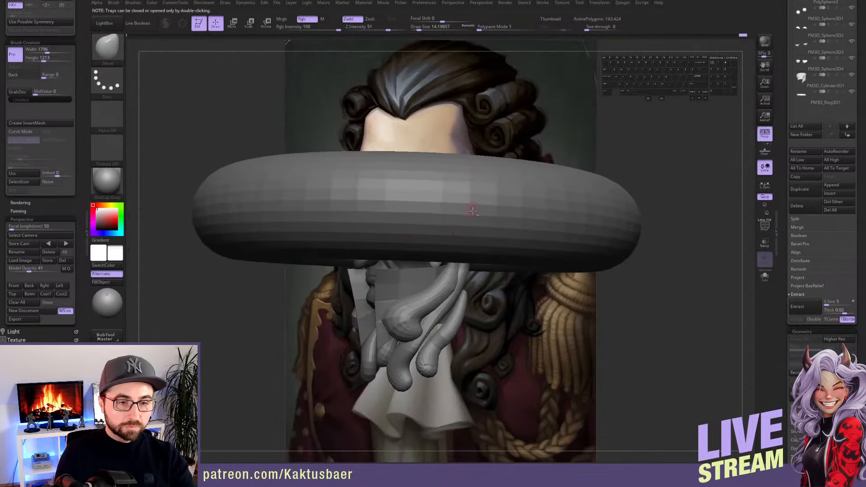
# Select the new ring and scale it down to earring size, repeating the same scaling until it is small enough
pyautogui.press('e')
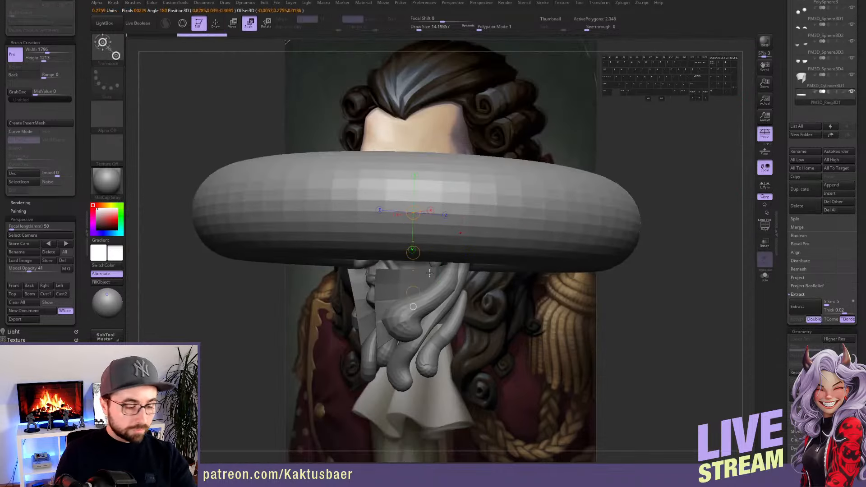
pyautogui.moveTo(413, 292); pyautogui.dragTo(419, 271)
pyautogui.press('1')
pyautogui.press('1')
pyautogui.press('1')
pyautogui.press('1')
pyautogui.press('1')
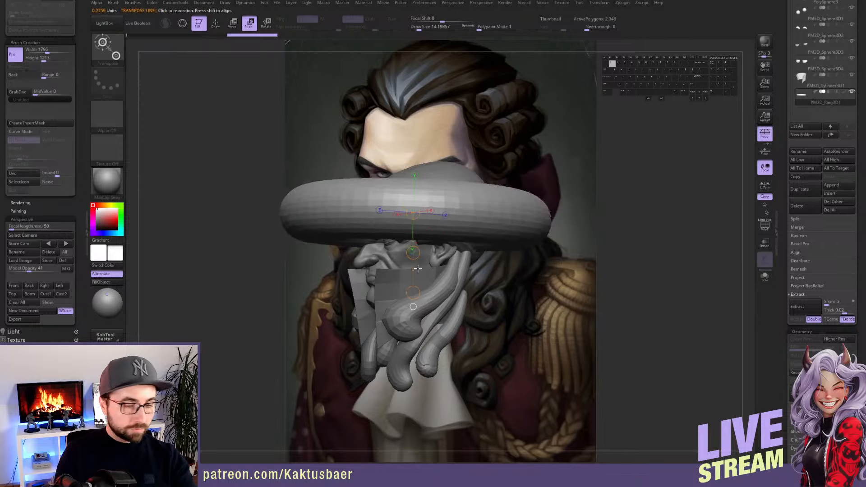
pyautogui.press('1')
pyautogui.press('1')
pyautogui.press('1')
pyautogui.press('1')
pyautogui.press('1')
pyautogui.keyDown('shift'); pyautogui.moveTo(432, 234); pyautogui.dragTo(453, 229, button='right'); pyautogui.keyUp('shift')
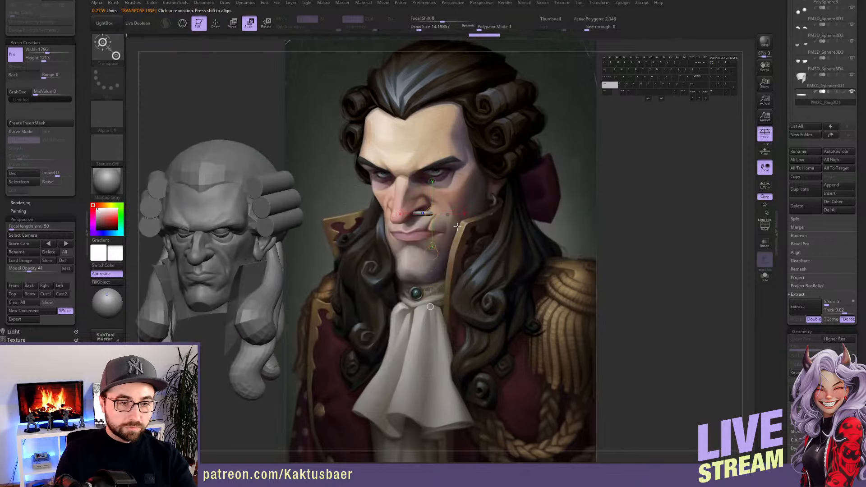
pyautogui.press('1')
# Move the small ring from the face area onto the ear beneath the curls
pyautogui.press('w')
pyautogui.moveTo(431, 253); pyautogui.dragTo(254, 276)
pyautogui.moveTo(261, 242); pyautogui.dragTo(167, 243, button='right')
pyautogui.moveTo(248, 236); pyautogui.dragTo(394, 246)
pyautogui.moveTo(395, 247)
pyautogui.keyDown('alt'); pyautogui.mouseDown(button='right')
pyautogui.moveTo(162, 226)
pyautogui.moveTo(271, 235)
pyautogui.mouseUp(button='right'); pyautogui.keyUp('alt')
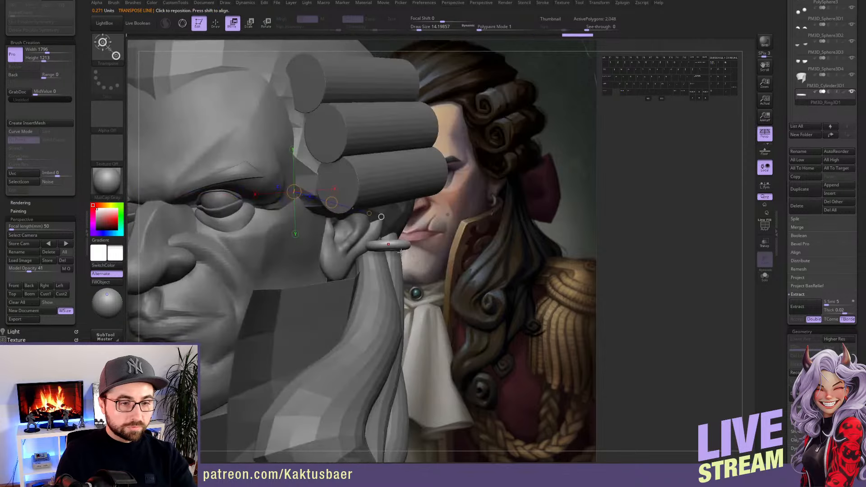
pyautogui.moveTo(387, 245)
pyautogui.keyDown('shift'); pyautogui.mouseDown()
pyautogui.moveTo(386, 200)
pyautogui.moveTo(395, 247)
pyautogui.moveTo(392, 240)
pyautogui.moveTo(338, 262)
pyautogui.mouseUp(); pyautogui.keyUp('shift')
# Rotate and scale the ring so it hangs from the earlobe like an earring
pyautogui.press('r')
pyautogui.press('w')
pyautogui.moveTo(363, 216)
pyautogui.mouseDown(button='right')
pyautogui.moveTo(321, 211)
pyautogui.moveTo(338, 207)
pyautogui.mouseUp(button='right')
pyautogui.press('e')
pyautogui.keyDown('shift'); pyautogui.moveTo(341, 259); pyautogui.dragTo(358, 225); pyautogui.keyUp('shift')
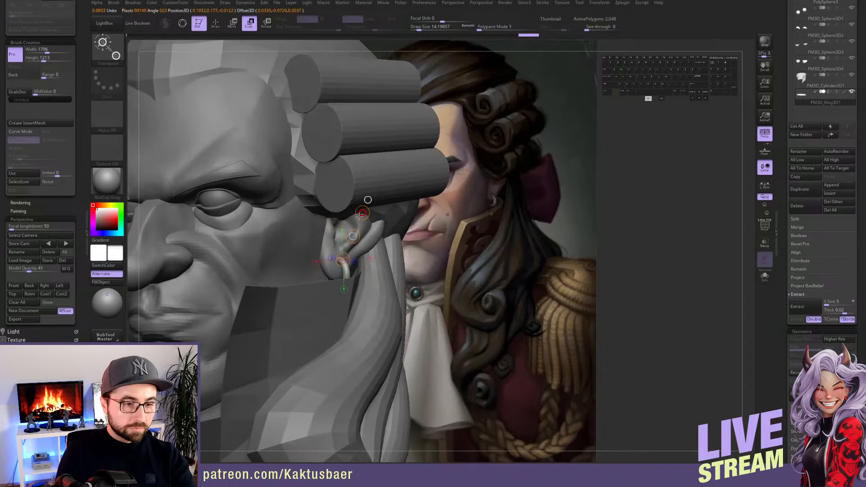
pyautogui.press('q')
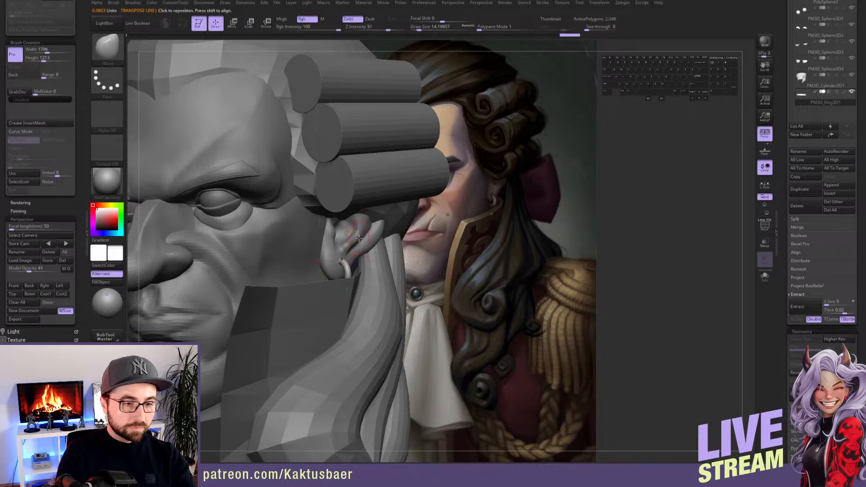
# Align the model with the reference portrait, and reposition and rotate the ring to match the painted earring
pyautogui.click(30, 287)
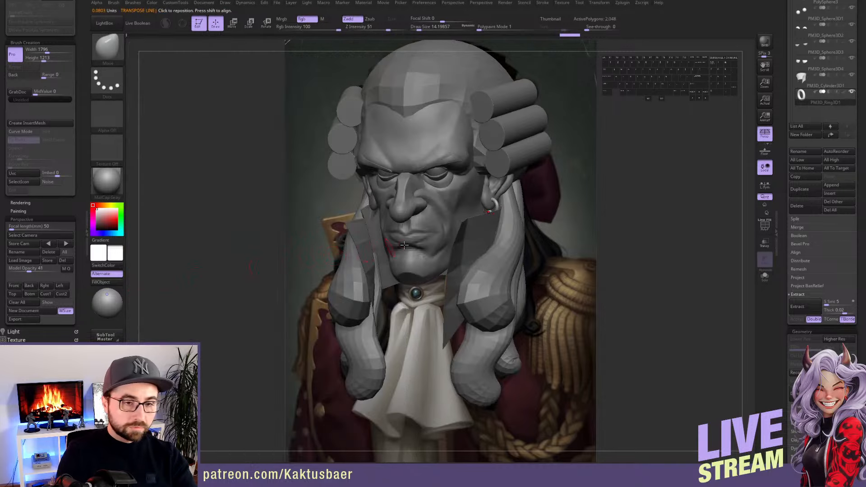
pyautogui.hotkey('alt', 's')
pyautogui.press('w')
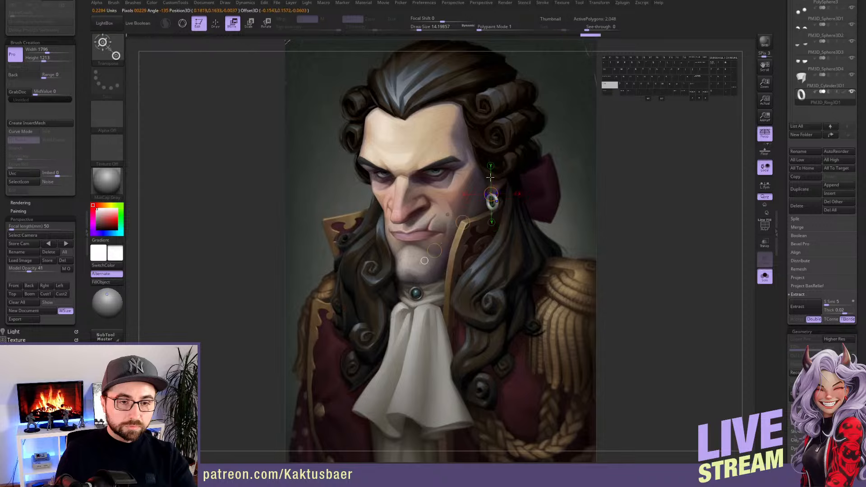
pyautogui.hotkey('alt', 's')
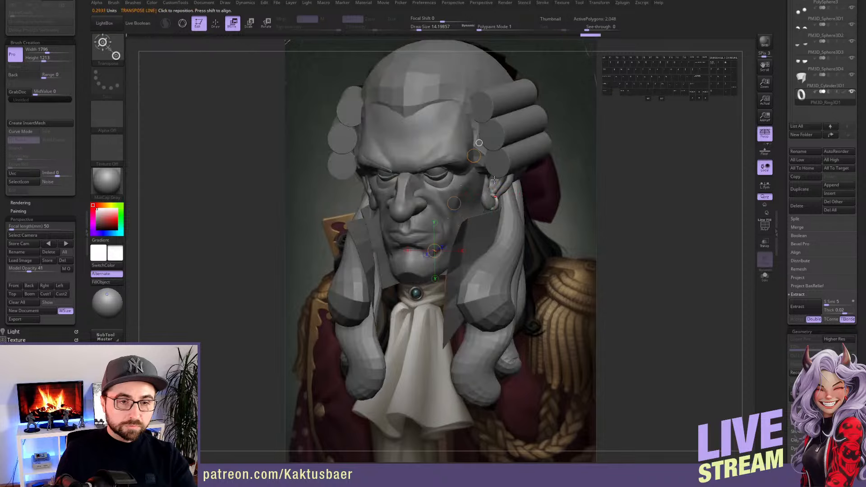
pyautogui.press('r')
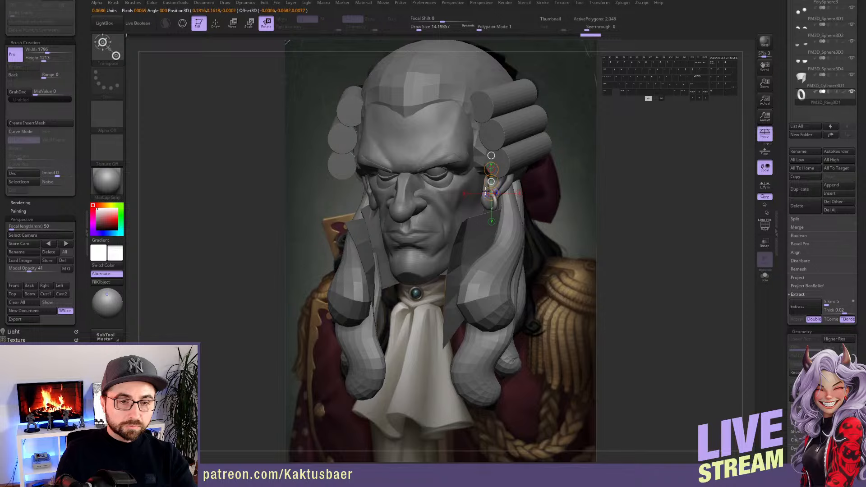
pyautogui.hotkey('alt', 's')
pyautogui.hotkey('alt', 's')
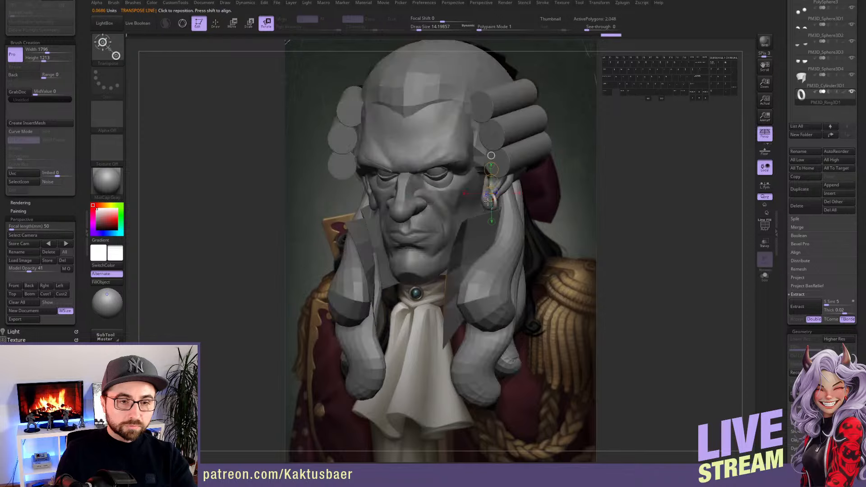
pyautogui.press('q')
# Select the head and reshape the ear against the reference with the Move brush at a draw size of about 37
pyautogui.keyDown('alt'); pyautogui.click(472, 205); pyautogui.keyUp('alt')
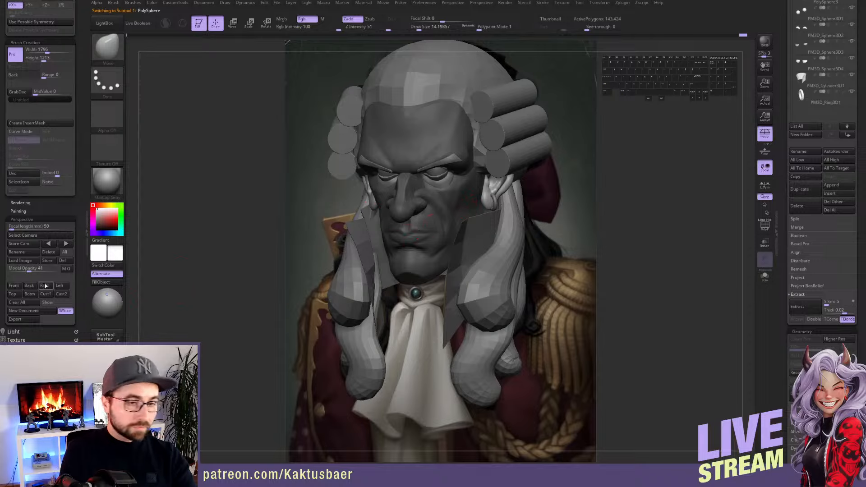
pyautogui.press('s')
pyautogui.press('s')
pyautogui.press('s')
pyautogui.moveTo(484, 203)
pyautogui.mouseDown()
pyautogui.moveTo(503, 198)
pyautogui.moveTo(496, 192)
pyautogui.moveTo(507, 183)
pyautogui.mouseUp()
pyautogui.press('s')
pyautogui.press('s')
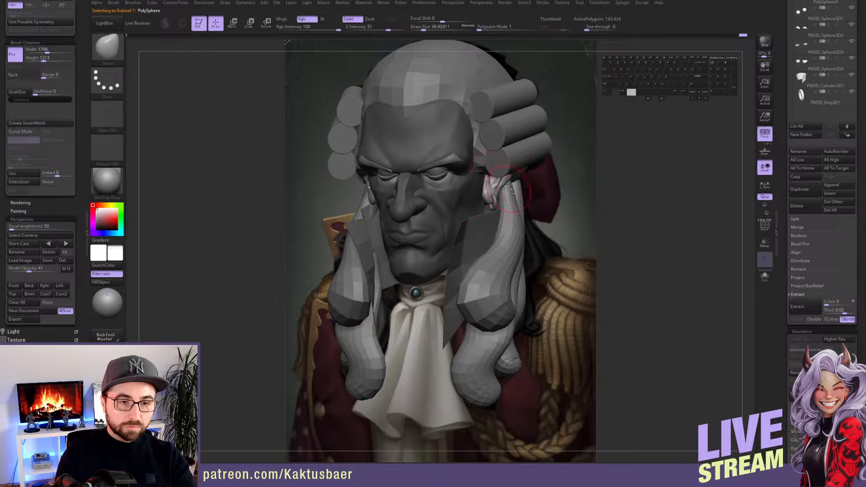
pyautogui.hotkey('alt', 's')
pyautogui.hotkey('alt', 's')
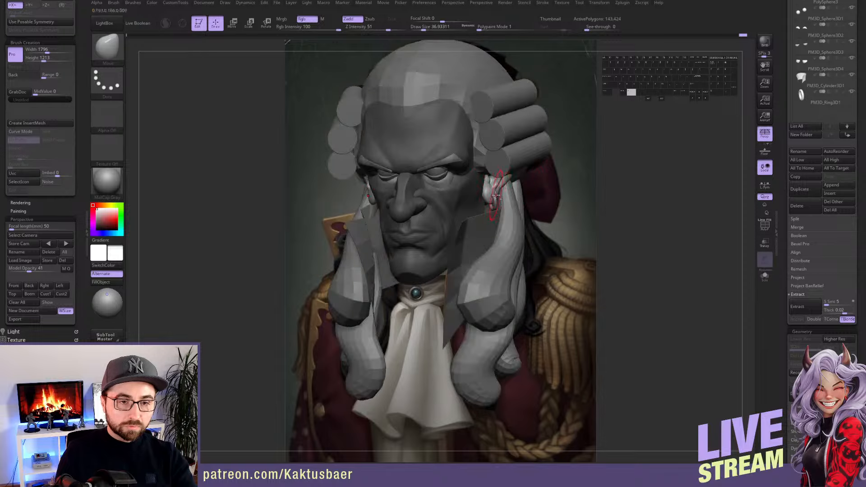
# Refine the earlobe around the earring with the Move brush, reducing the draw size to about 23
pyautogui.moveTo(488, 198); pyautogui.dragTo(496, 196)
pyautogui.press('s')
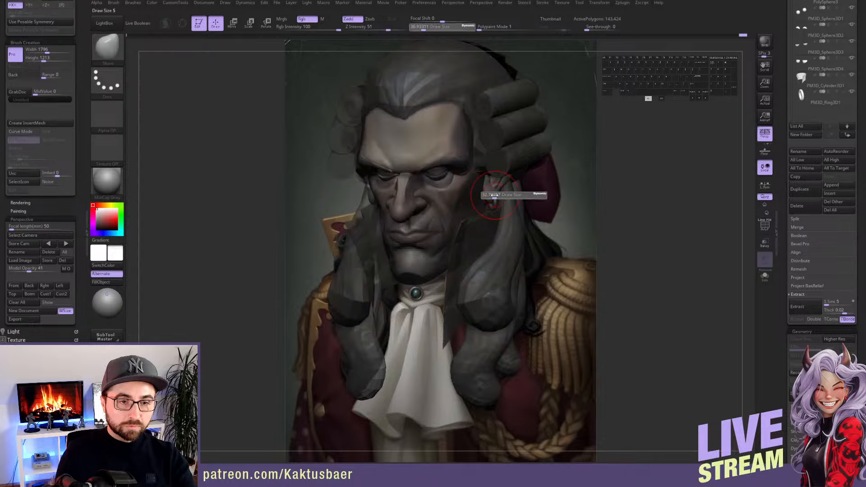
pyautogui.moveTo(498, 197); pyautogui.dragTo(479, 198, button='right')
pyautogui.keyDown('ctrl'); pyautogui.moveTo(479, 198); pyautogui.dragTo(491, 214, button='right'); pyautogui.keyUp('ctrl')
pyautogui.moveTo(508, 199); pyautogui.dragTo(486, 197)
pyautogui.hotkey('alt', 'q')
pyautogui.moveTo(489, 204)
pyautogui.keyDown('alt'); pyautogui.mouseDown(button='right')
pyautogui.moveTo(469, 220)
pyautogui.moveTo(490, 219)
pyautogui.moveTo(465, 222)
pyautogui.moveTo(453, 194)
pyautogui.moveTo(457, 210)
pyautogui.mouseUp(button='right'); pyautogui.keyUp('alt')
pyautogui.hotkey('shift', 'q')
pyautogui.hotkey('alt', 'q')
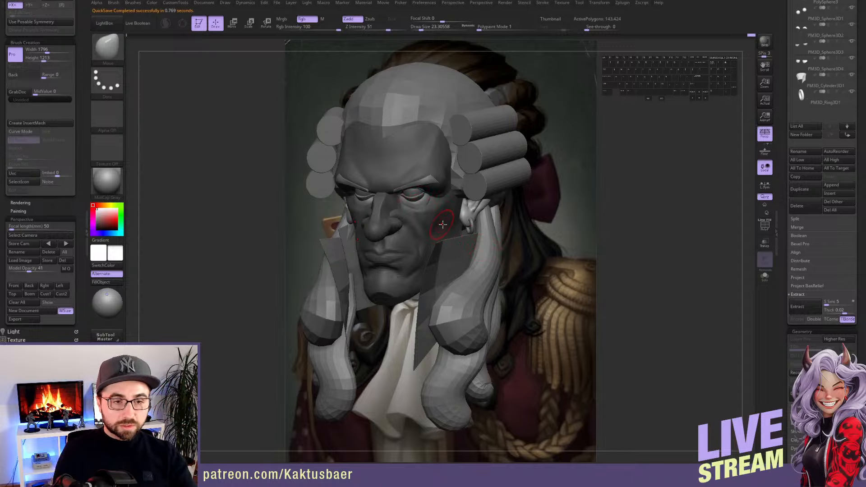
# Examine the head, wig and side curls from several angles beside the reference portrait
pyautogui.keyDown('alt'); pyautogui.rightClick(482, 184); pyautogui.keyUp('alt')
pyautogui.moveTo(486, 175); pyautogui.dragTo(447, 174, button='right')
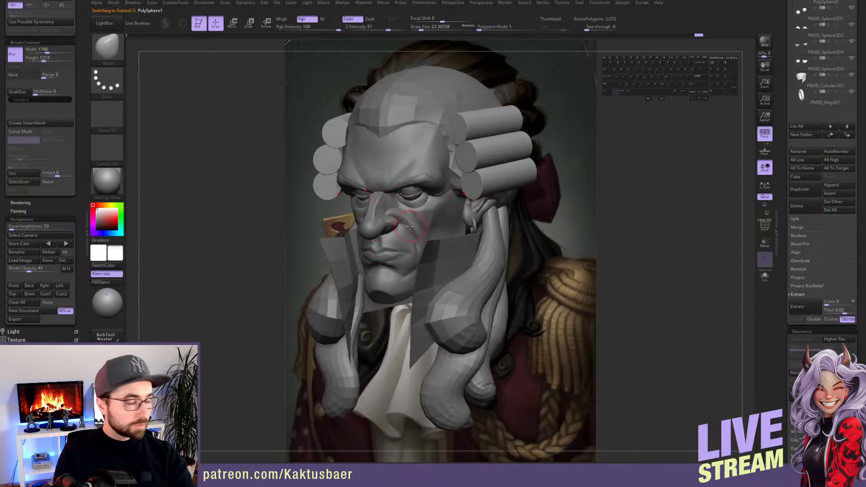
pyautogui.moveTo(408, 228); pyautogui.dragTo(424, 199, button='right')
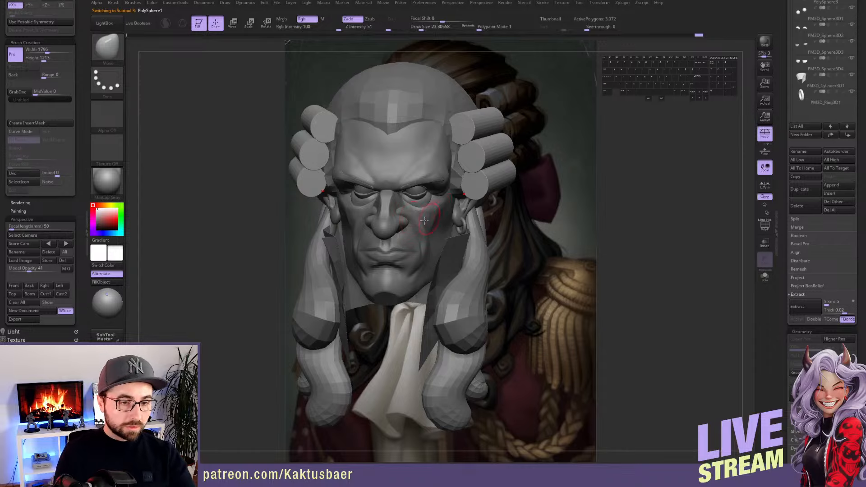
pyautogui.moveTo(424, 221)
pyautogui.mouseDown(button='right')
pyautogui.moveTo(393, 221)
pyautogui.moveTo(406, 220)
pyautogui.mouseUp(button='right')
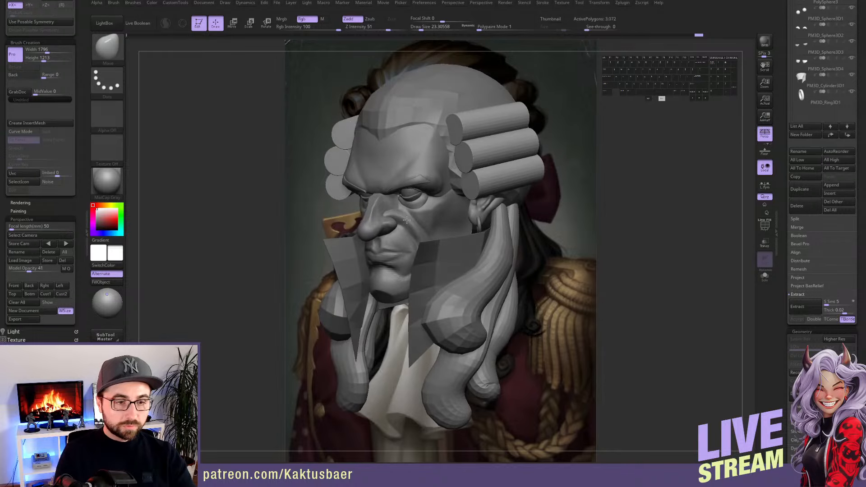
pyautogui.moveTo(465, 196)
pyautogui.mouseDown(button='right')
pyautogui.moveTo(306, 229)
pyautogui.moveTo(392, 204)
pyautogui.mouseUp(button='right')
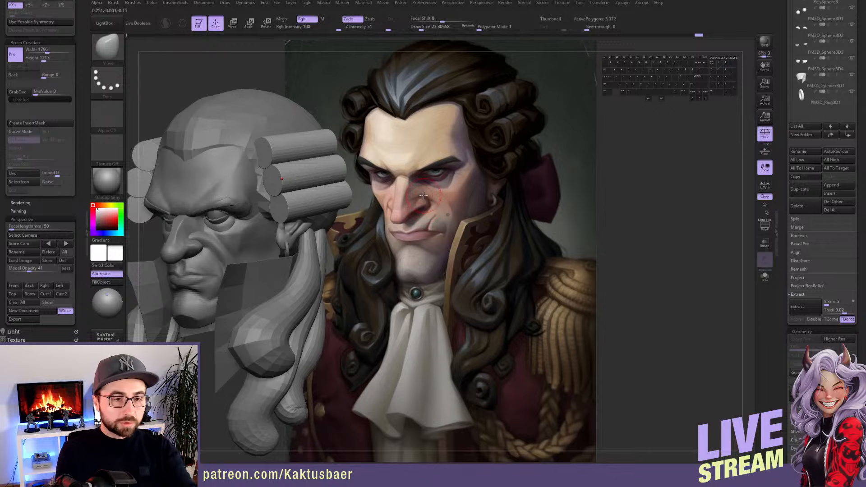
pyautogui.keyDown('alt'); pyautogui.moveTo(406, 188); pyautogui.dragTo(498, 195, button='right'); pyautogui.keyUp('alt')
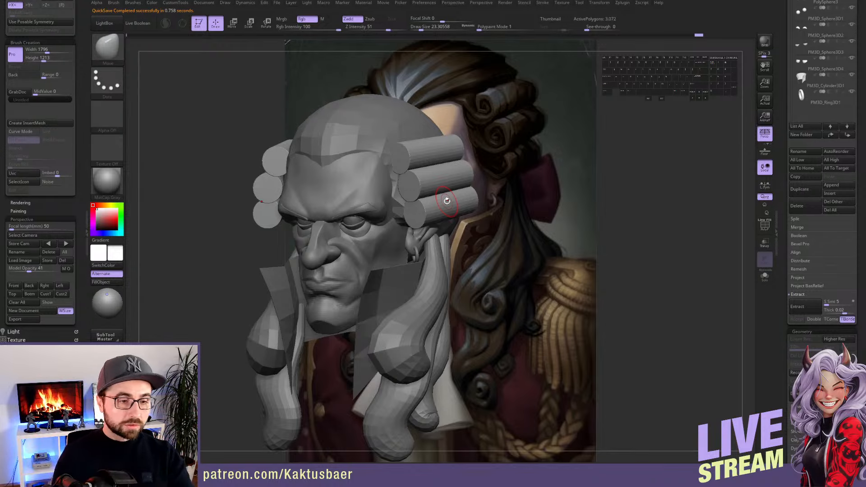
pyautogui.keyDown('alt'); pyautogui.moveTo(431, 219); pyautogui.dragTo(325, 229, button='right'); pyautogui.keyUp('alt')
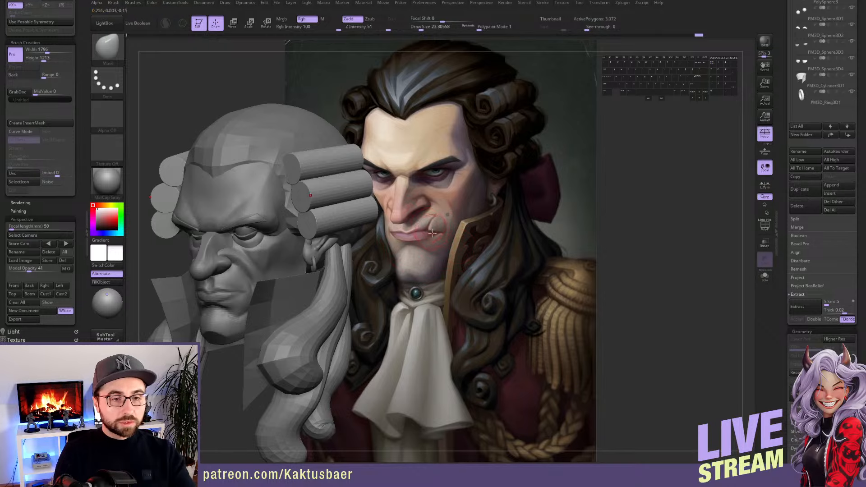
pyautogui.moveTo(420, 236); pyautogui.dragTo(471, 234)
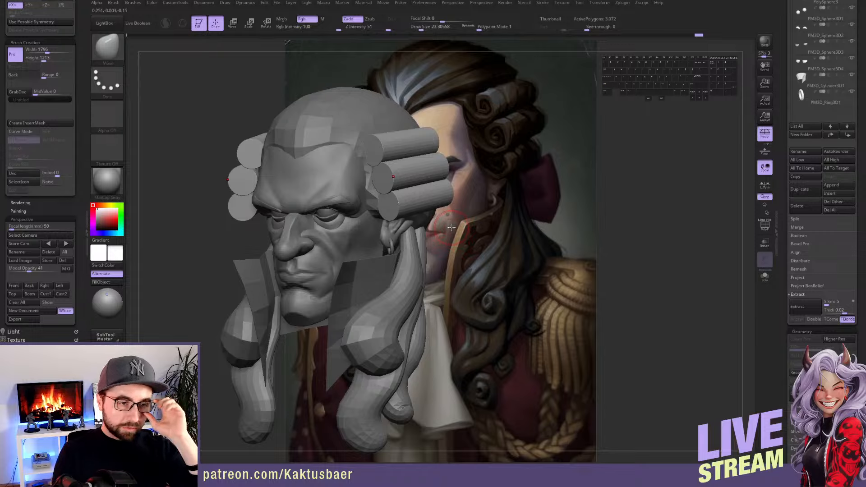
pyautogui.keyDown('alt'); pyautogui.moveTo(415, 186); pyautogui.dragTo(444, 192, button='right'); pyautogui.keyUp('alt')
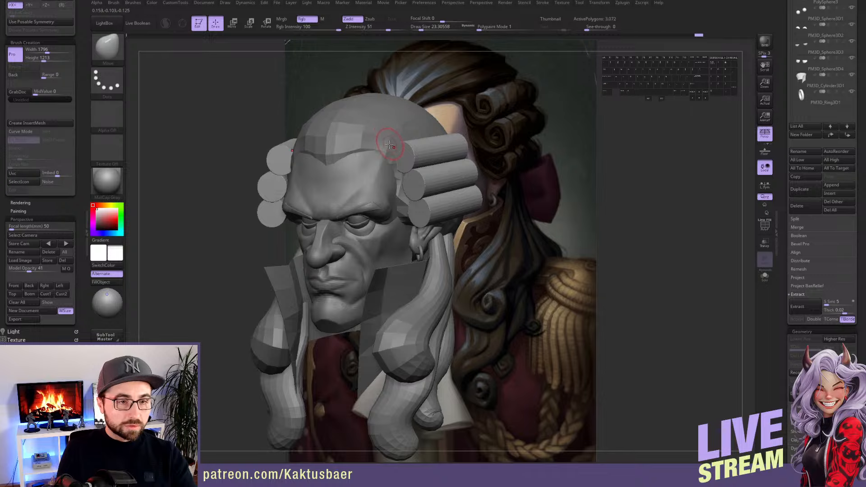
# Select the wig cap above the forehead and subdivide it twice
pyautogui.keyDown('alt'); pyautogui.click(382, 136); pyautogui.keyUp('alt')
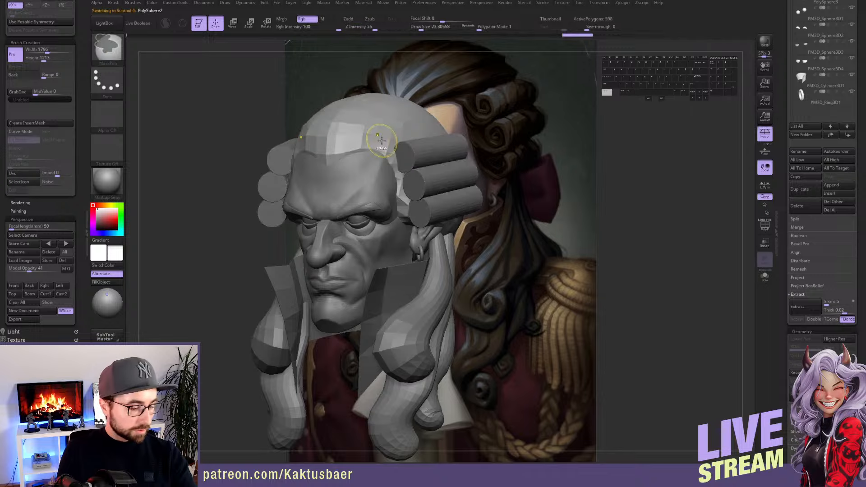
pyautogui.hotkey('ctrl', 'd')
pyautogui.hotkey('ctrl', 'd')
pyautogui.moveTo(379, 150)
pyautogui.keyDown('alt'); pyautogui.mouseDown(button='right')
pyautogui.moveTo(356, 216)
pyautogui.moveTo(336, 226)
pyautogui.mouseUp(button='right'); pyautogui.keyUp('alt')
# Build up swept-back hair strands from the widow's peak over the front of the wig cap with ClayBuildup
pyautogui.press('b')
pyautogui.press('c')
pyautogui.press('b')
pyautogui.moveTo(361, 189)
pyautogui.mouseDown()
pyautogui.moveTo(334, 217)
pyautogui.moveTo(353, 189)
pyautogui.mouseUp()
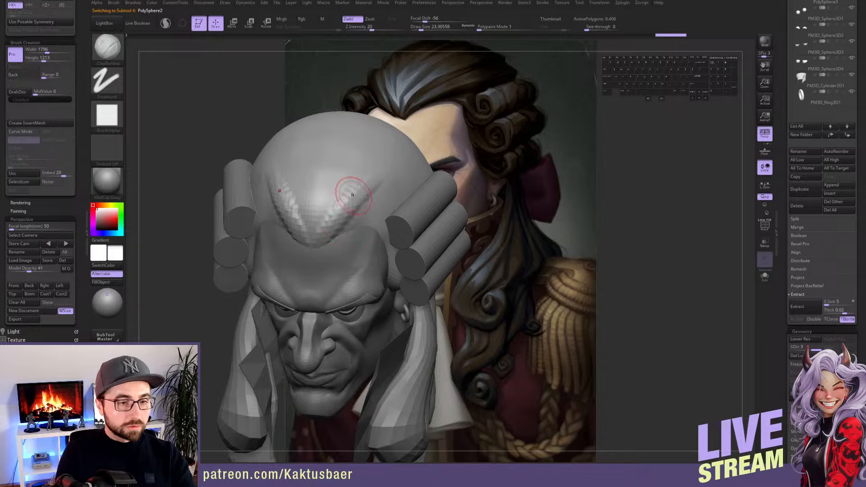
pyautogui.moveTo(353, 189); pyautogui.dragTo(338, 222, button='right')
pyautogui.moveTo(338, 222)
pyautogui.mouseDown()
pyautogui.moveTo(313, 241)
pyautogui.moveTo(335, 196)
pyautogui.mouseUp()
pyautogui.moveTo(320, 241); pyautogui.dragTo(333, 194)
pyautogui.moveTo(323, 235); pyautogui.dragTo(331, 192)
pyautogui.moveTo(309, 226)
pyautogui.mouseDown()
pyautogui.moveTo(355, 145)
pyautogui.moveTo(352, 164)
pyautogui.moveTo(378, 181)
pyautogui.mouseUp()
pyautogui.moveTo(301, 261); pyautogui.dragTo(308, 194)
# Extend the ClayBuildup hair strands over the side and crown above the curls, enlarging the brush
pyautogui.moveTo(356, 219)
pyautogui.mouseDown(button='right')
pyautogui.moveTo(354, 230)
pyautogui.moveTo(318, 226)
pyautogui.mouseUp(button='right')
pyautogui.moveTo(358, 257); pyautogui.dragTo(374, 238)
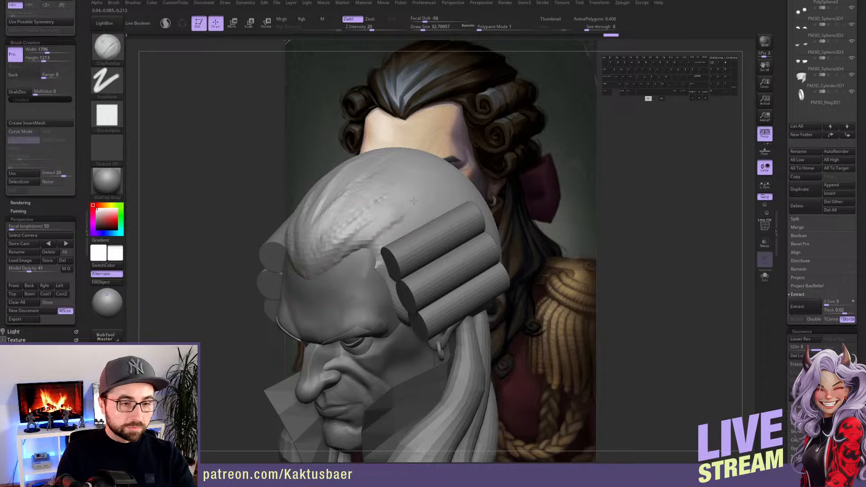
pyautogui.moveTo(413, 200); pyautogui.dragTo(340, 246, button='right')
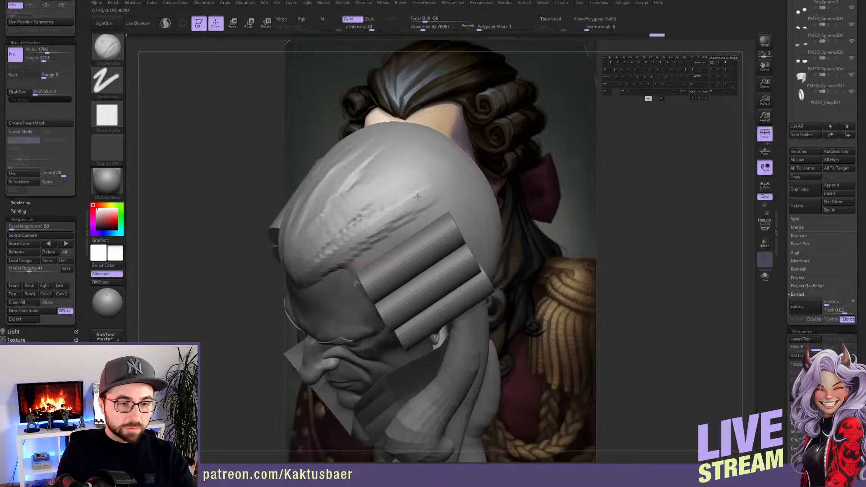
pyautogui.moveTo(417, 197); pyautogui.dragTo(409, 247, button='right')
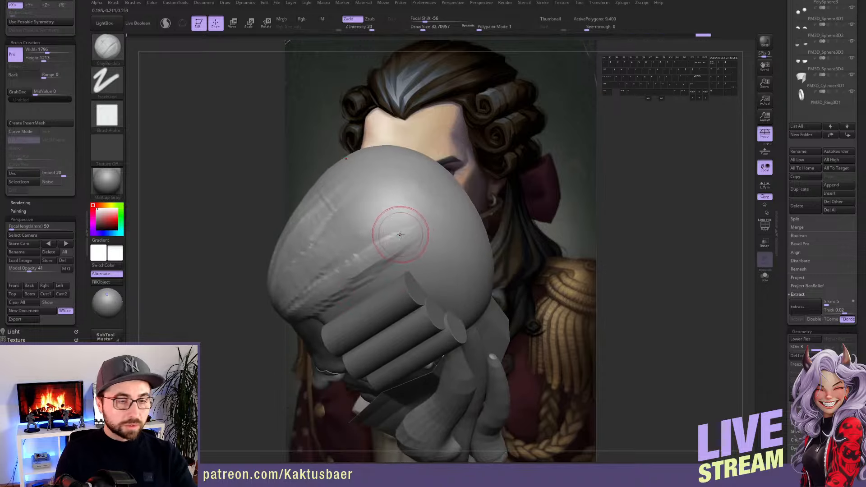
pyautogui.moveTo(400, 234)
pyautogui.mouseDown()
pyautogui.moveTo(394, 230)
pyautogui.moveTo(411, 226)
pyautogui.mouseUp()
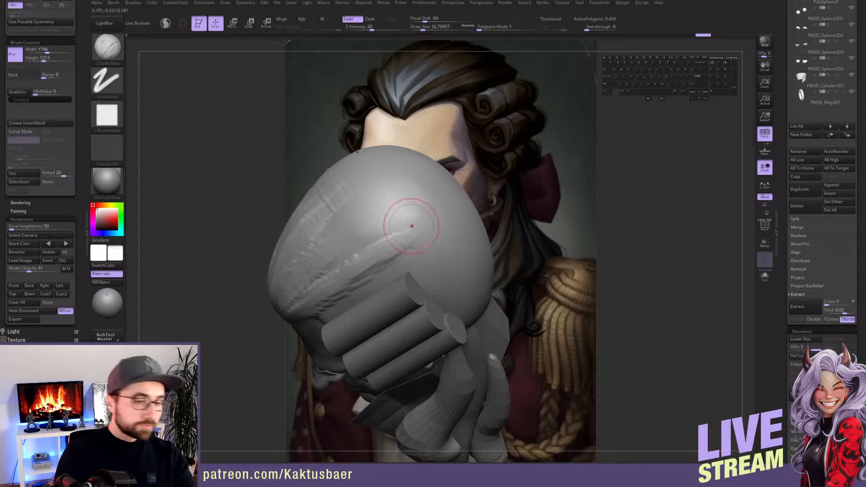
pyautogui.moveTo(411, 225)
pyautogui.mouseDown(button='right')
pyautogui.moveTo(389, 213)
pyautogui.moveTo(372, 234)
pyautogui.moveTo(343, 246)
pyautogui.moveTo(383, 241)
pyautogui.mouseUp(button='right')
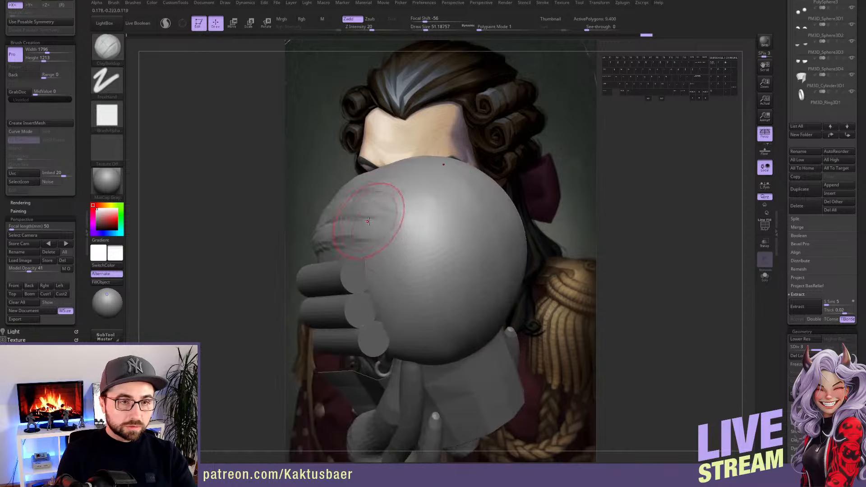
pyautogui.moveTo(368, 206); pyautogui.dragTo(365, 221, button='right')
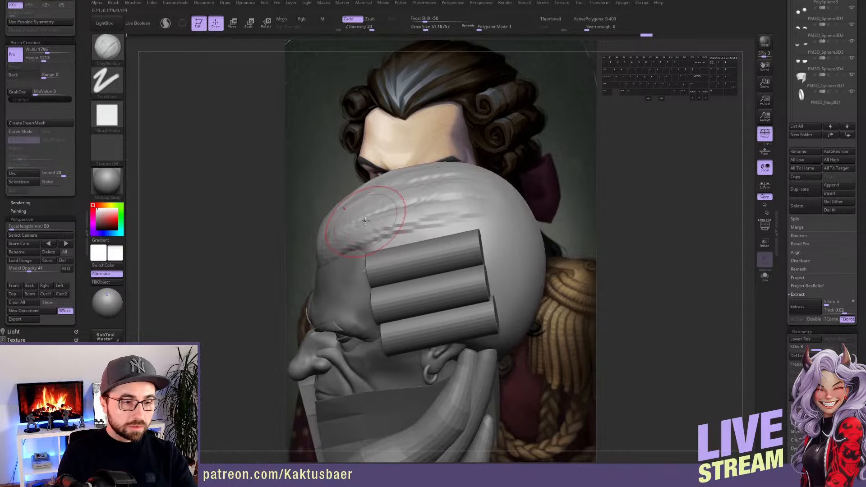
# Adjust the wig cap's top contour with the Move brush at a draw size of about 94, smoothing the crown
pyautogui.press('b')
pyautogui.press('m')
pyautogui.press('v')
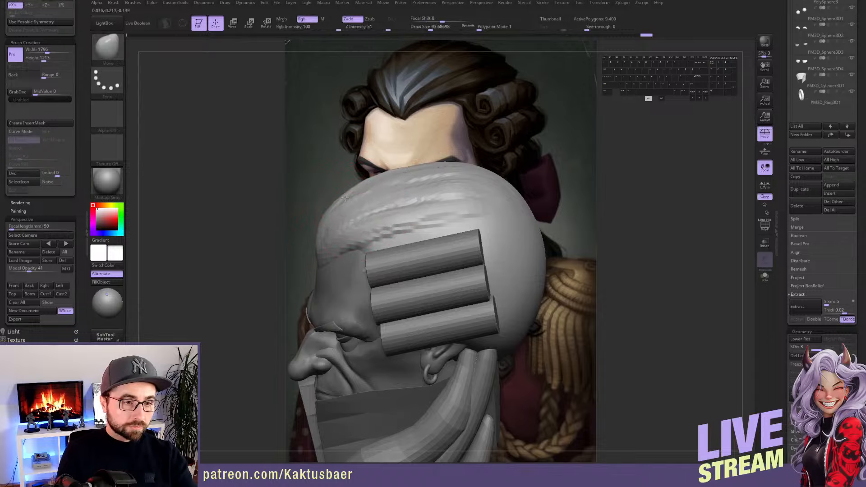
pyautogui.moveTo(345, 197)
pyautogui.mouseDown()
pyautogui.moveTo(370, 203)
pyautogui.moveTo(419, 178)
pyautogui.mouseUp()
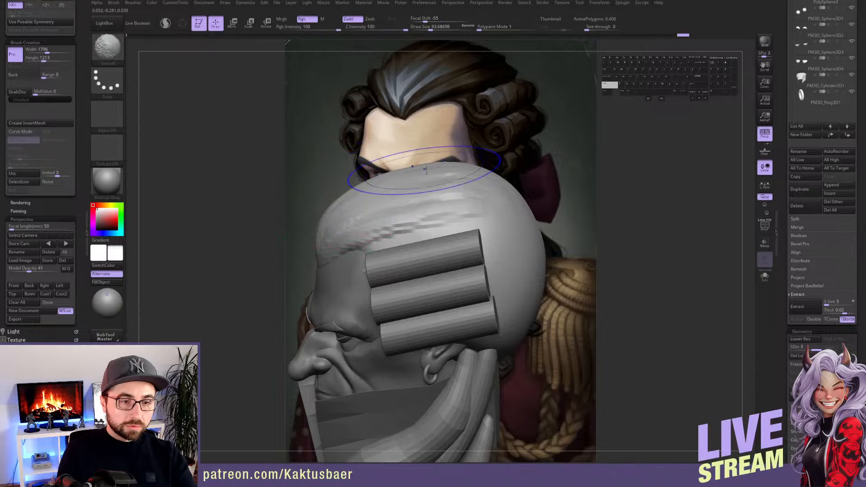
# Deepen the hair strands across the top of the wig cap with ClayBuildup at a draw size of about 35
pyautogui.moveTo(426, 169)
pyautogui.mouseDown(button='right')
pyautogui.moveTo(404, 212)
pyautogui.moveTo(410, 224)
pyautogui.moveTo(378, 215)
pyautogui.moveTo(361, 230)
pyautogui.mouseUp(button='right')
pyautogui.press('b')
pyautogui.press('c')
pyautogui.press('b')
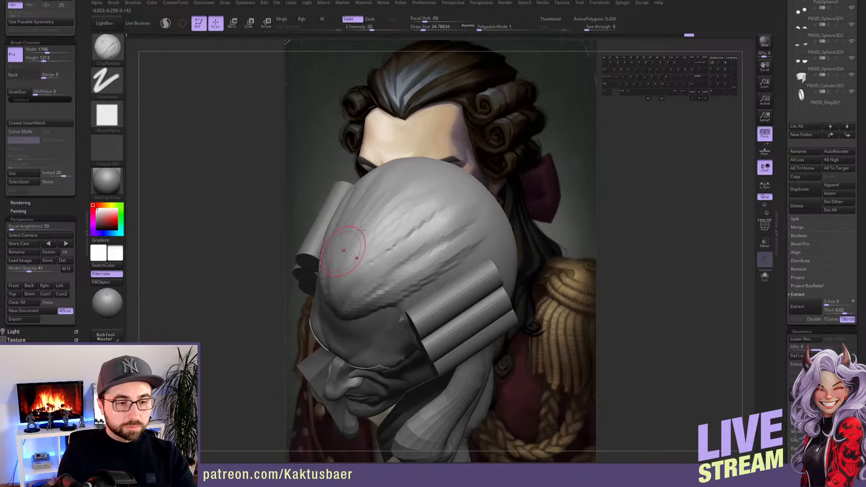
pyautogui.moveTo(452, 231)
pyautogui.mouseDown(button='right')
pyautogui.moveTo(412, 229)
pyautogui.moveTo(420, 208)
pyautogui.moveTo(401, 244)
pyautogui.moveTo(451, 242)
pyautogui.mouseUp(button='right')
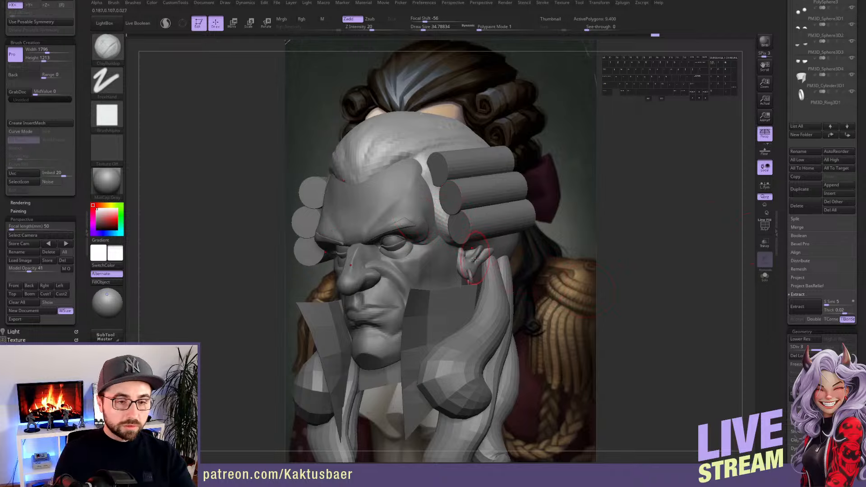
# Select the wig's side curl cylinders and assign each one its own polygroup with Auto Groups
pyautogui.moveTo(475, 259); pyautogui.dragTo(447, 241, button='right')
pyautogui.moveTo(444, 205); pyautogui.dragTo(409, 236, button='right')
pyautogui.keyDown('alt'); pyautogui.click(381, 180); pyautogui.keyUp('alt')
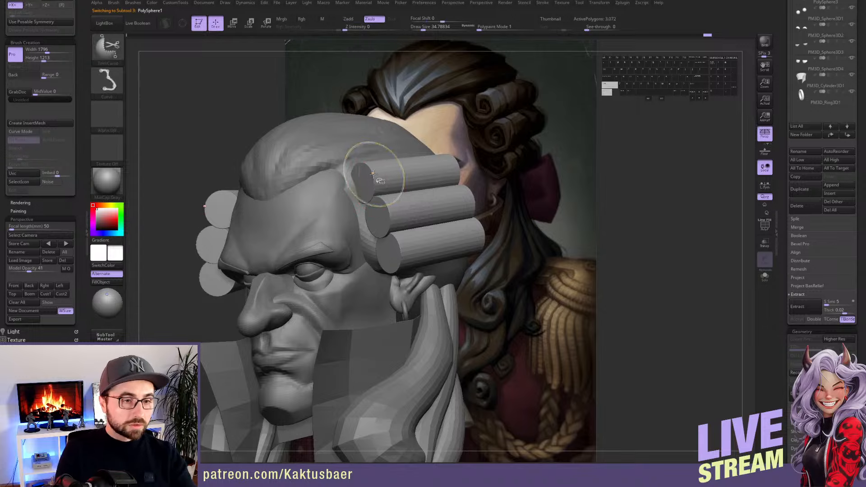
pyautogui.press('b')
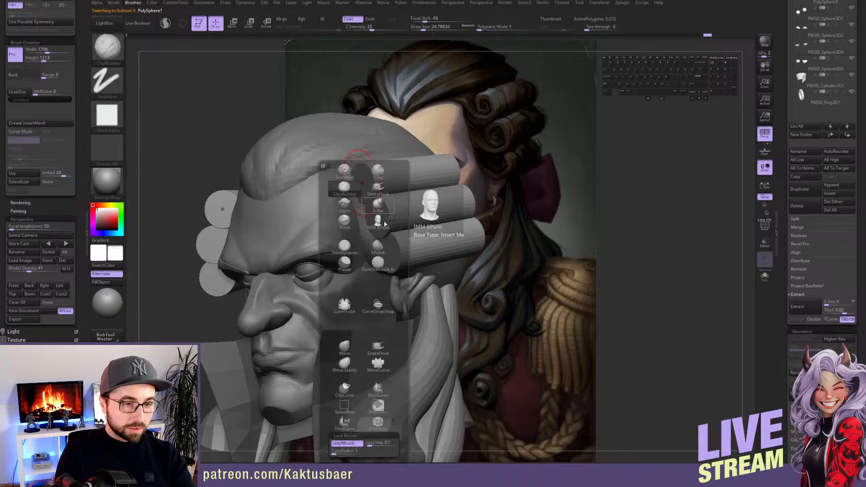
pyautogui.click(345, 406)
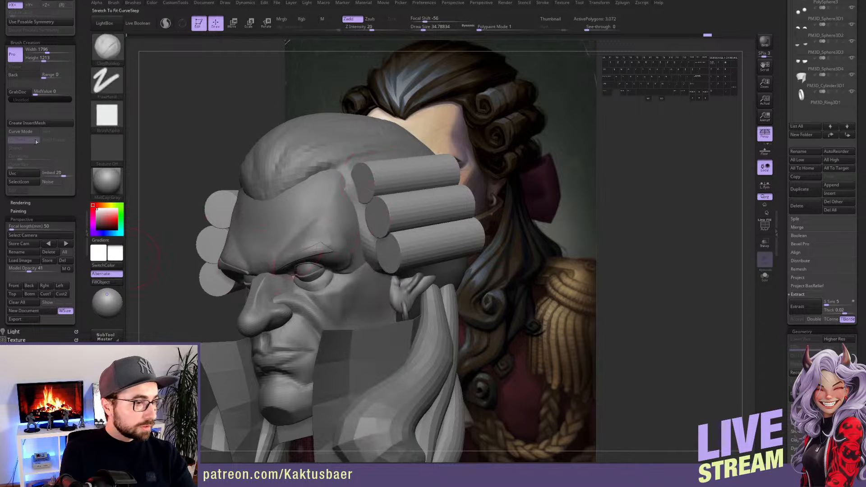
pyautogui.scroll(4, 76, 40)
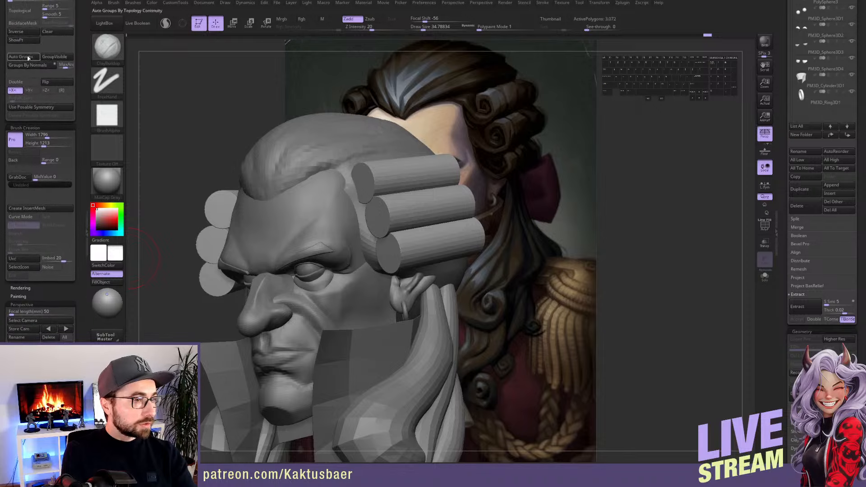
pyautogui.scroll(7, 71, 85)
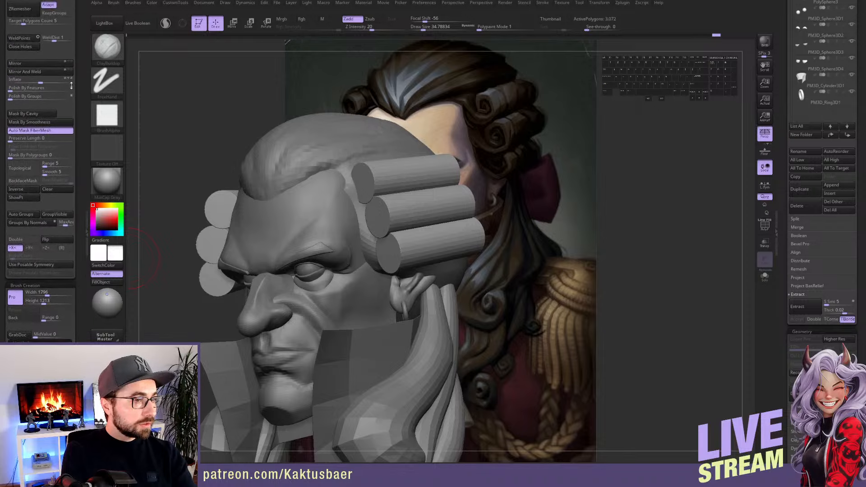
# Hide the topmost pair of curl cylinders, split the hidden part into its own subtool, and select it
pyautogui.keyDown('ctrl'); pyautogui.keyDown('shift'); pyautogui.click(378, 180); pyautogui.keyUp('shift'); pyautogui.keyUp('ctrl')
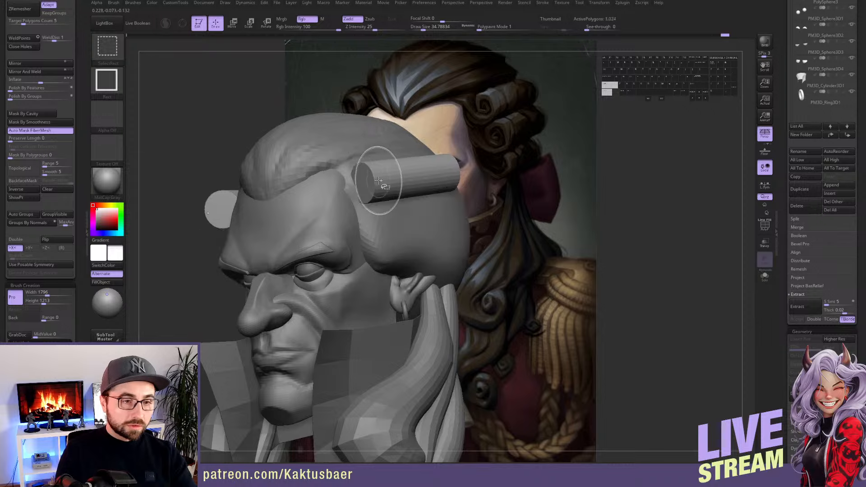
pyautogui.keyDown('ctrl'); pyautogui.keyDown('shift'); pyautogui.click(374, 179); pyautogui.keyUp('shift'); pyautogui.keyUp('ctrl')
pyautogui.keyDown('alt'); pyautogui.moveTo(372, 188); pyautogui.dragTo(400, 189, button='right'); pyautogui.keyUp('alt')
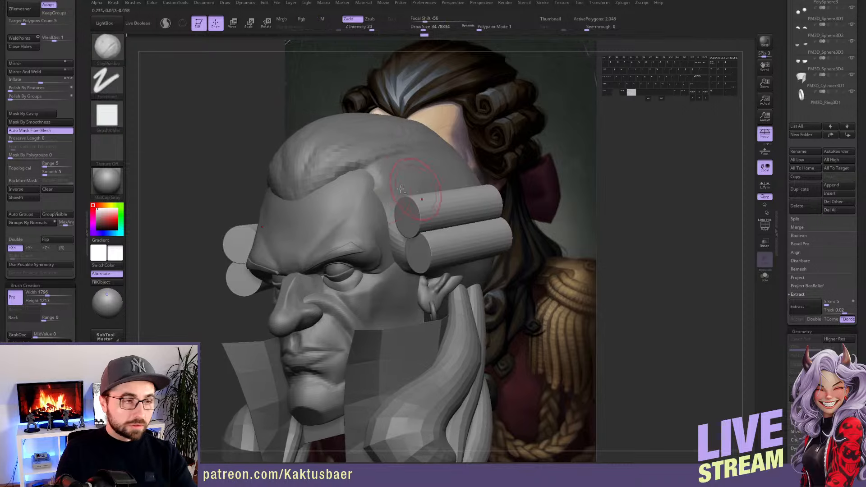
pyautogui.scroll(12, 71, 51)
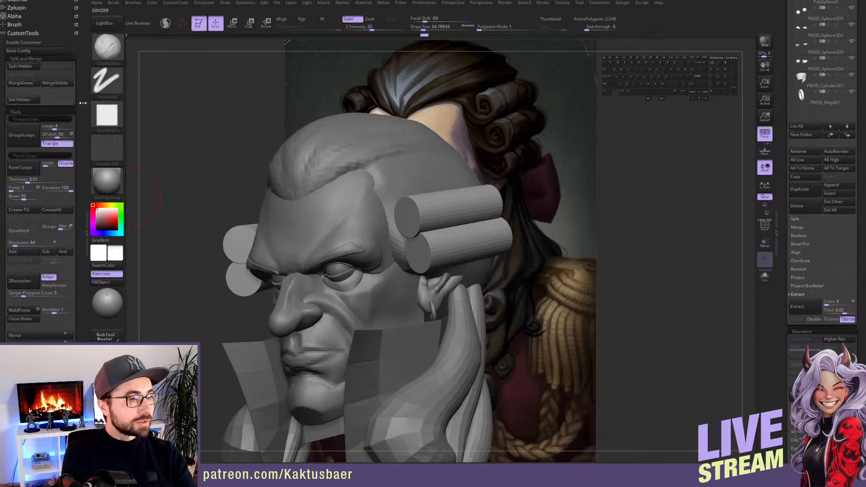
pyautogui.click(30, 68)
pyautogui.keyDown('alt'); pyautogui.click(404, 174); pyautogui.keyUp('alt')
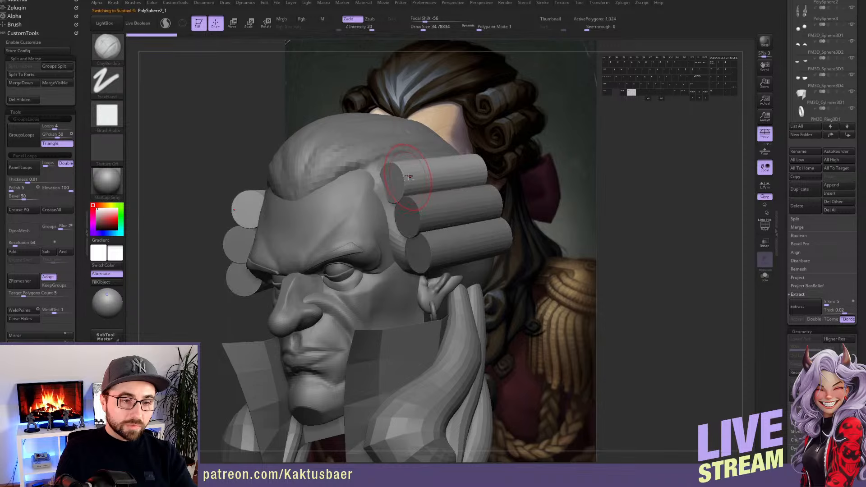
# DynaMesh the topmost curl cylinders at a resolution of 320
pyautogui.moveTo(404, 186)
pyautogui.keyDown('alt'); pyautogui.mouseDown(button='right')
pyautogui.moveTo(428, 183)
pyautogui.moveTo(398, 191)
pyautogui.mouseUp(button='right'); pyautogui.keyUp('alt')
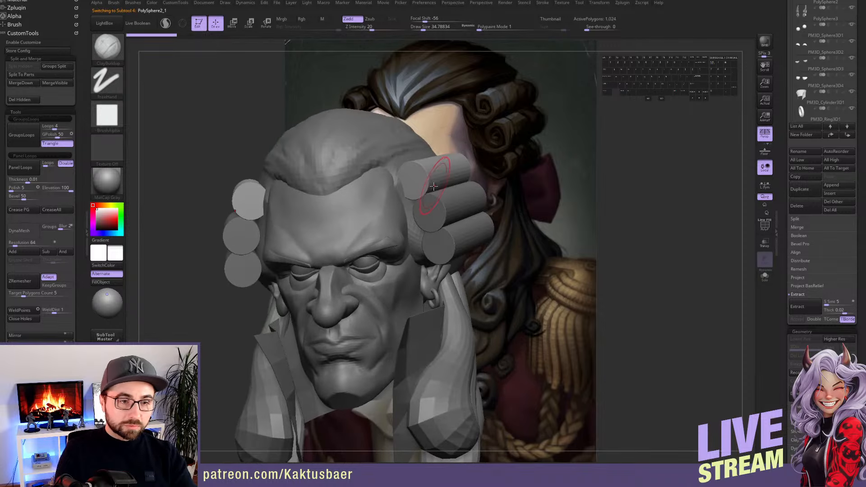
pyautogui.moveTo(82, 264); pyautogui.dragTo(55, 223)
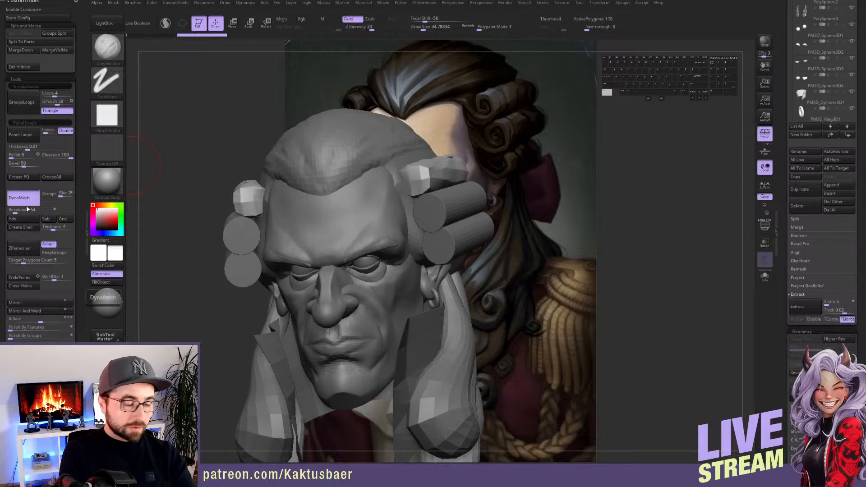
pyautogui.moveTo(18, 209); pyautogui.dragTo(25, 206)
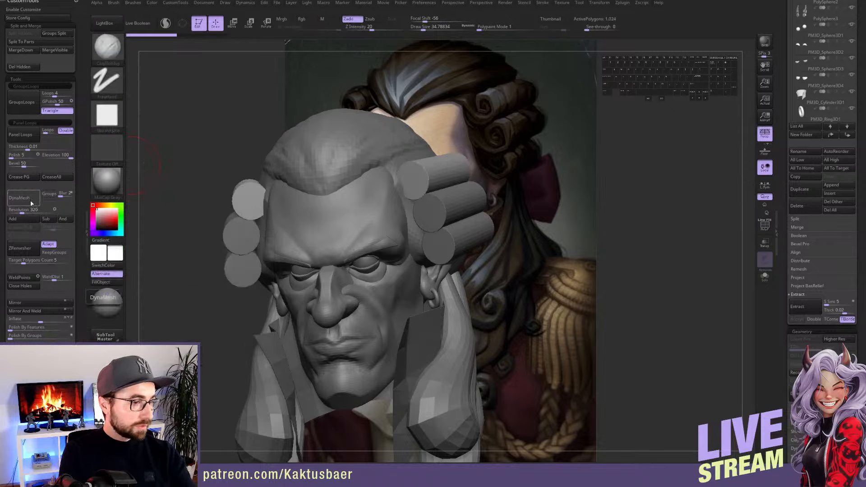
pyautogui.click(19, 197)
pyautogui.scroll(3, 419, 205)
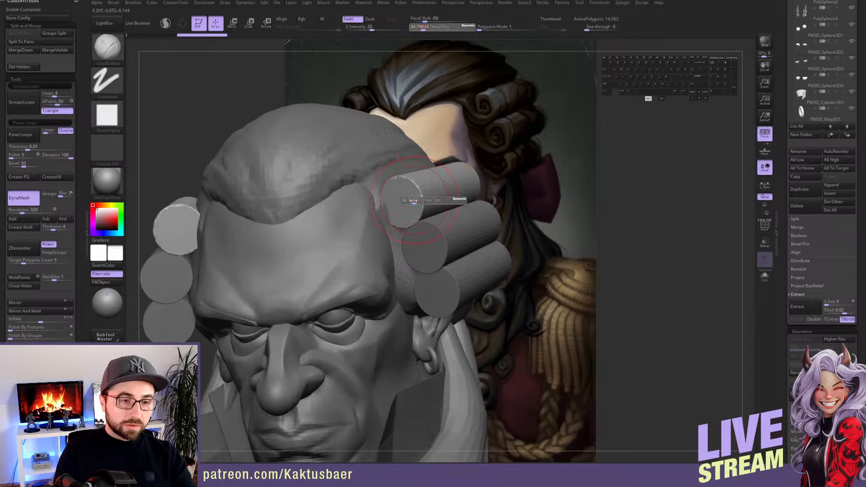
pyautogui.press('b')
pyautogui.press('d')
pyautogui.press('s')
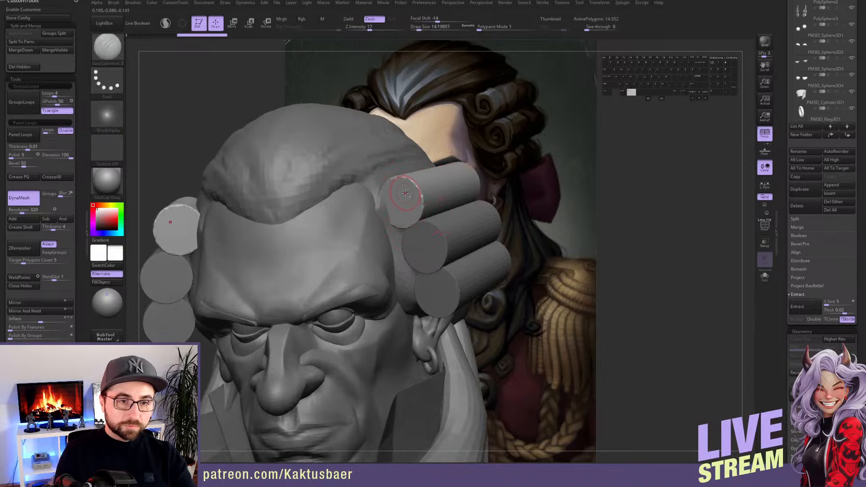
pyautogui.scroll(3, 406, 193)
pyautogui.press('s')
pyautogui.moveTo(397, 207); pyautogui.dragTo(396, 207)
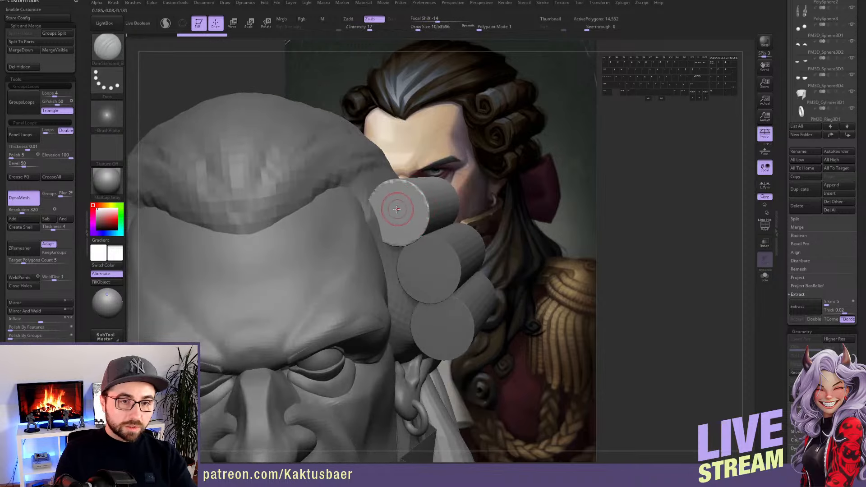
pyautogui.moveTo(426, 187); pyautogui.dragTo(404, 210, button='right')
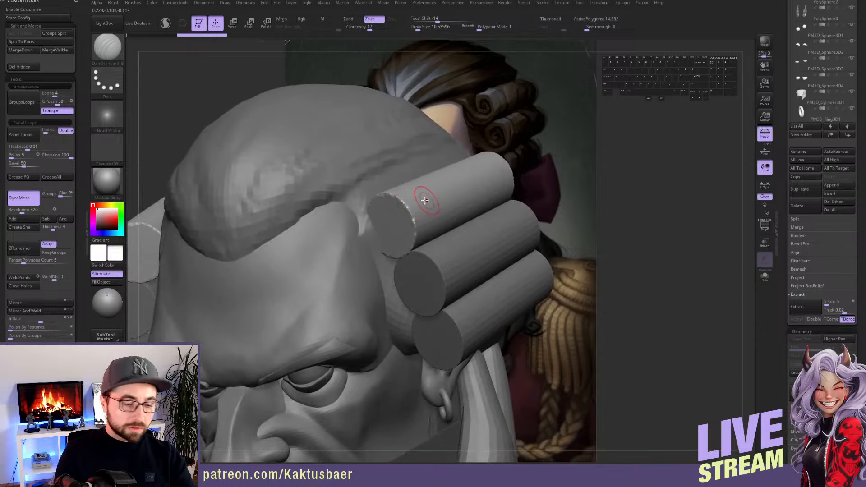
# Flatten facets along the sides of the topmost curl with TrimDynamic at a draw size of about 35
pyautogui.press('b')
pyautogui.press('t')
pyautogui.press('d')
pyautogui.press('s')
pyautogui.moveTo(425, 193)
pyautogui.mouseDown()
pyautogui.moveTo(412, 202)
pyautogui.moveTo(477, 179)
pyautogui.moveTo(468, 180)
pyautogui.mouseUp()
pyautogui.moveTo(475, 177); pyautogui.dragTo(435, 217, button='right')
pyautogui.moveTo(411, 235); pyautogui.dragTo(446, 176)
pyautogui.moveTo(410, 238); pyautogui.dragTo(427, 212)
pyautogui.moveTo(417, 203); pyautogui.dragTo(405, 140, button='right')
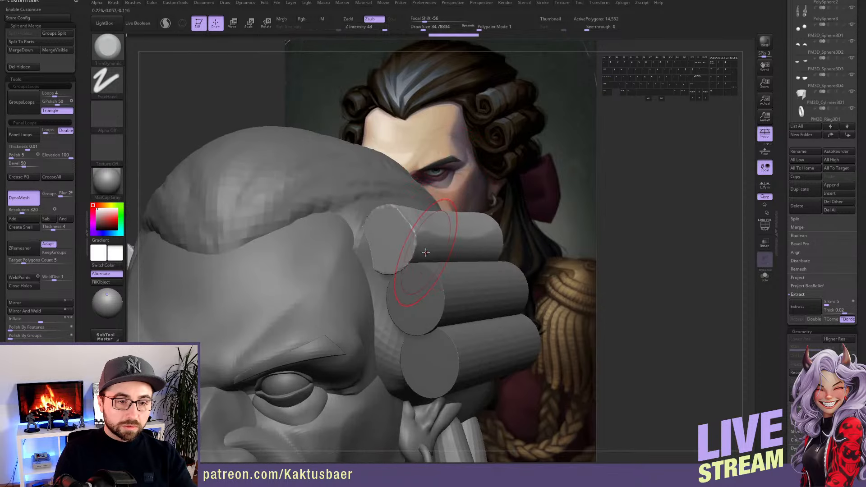
pyautogui.hotkey('alt', 's')
pyautogui.moveTo(426, 226); pyautogui.dragTo(419, 192, button='right')
pyautogui.moveTo(404, 234)
pyautogui.mouseDown()
pyautogui.moveTo(426, 253)
pyautogui.moveTo(543, 282)
pyautogui.mouseUp()
pyautogui.moveTo(408, 227); pyautogui.dragTo(435, 245, button='right')
# Try painting a spiral mask on the front face of the topmost curl at a draw size of about 3.7
pyautogui.press('s')
pyautogui.moveTo(428, 247); pyautogui.dragTo(426, 247)
pyautogui.hotkey('alt', 's')
pyautogui.moveTo(422, 241)
pyautogui.mouseDown(button='right')
pyautogui.moveTo(417, 259)
pyautogui.moveTo(419, 225)
pyautogui.mouseUp(button='right')
pyautogui.press('[')
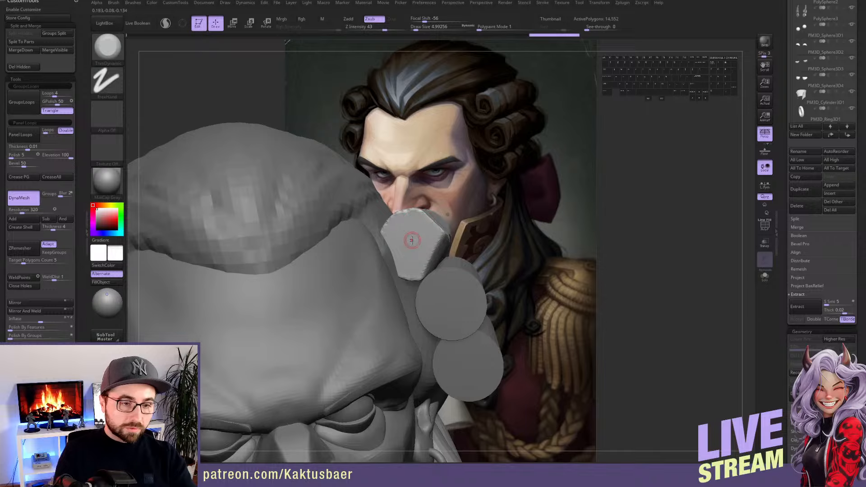
pyautogui.press('ctrl')
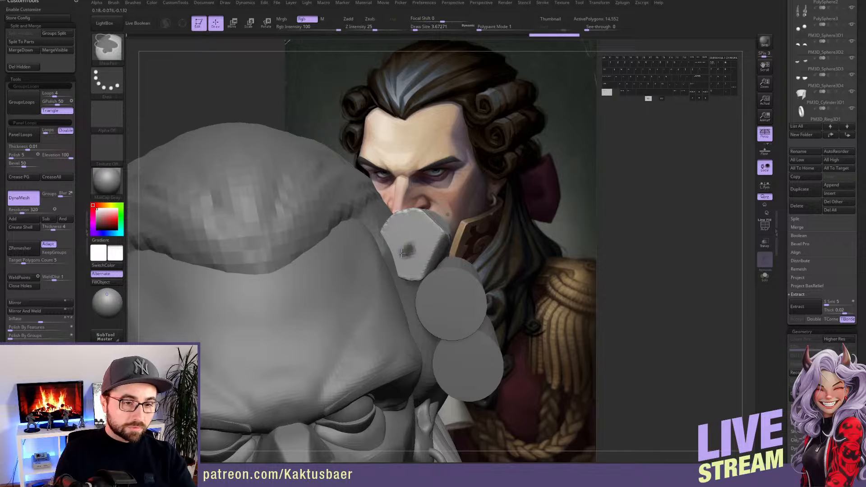
pyautogui.moveTo(401, 254)
pyautogui.keyDown('ctrl'); pyautogui.mouseDown()
pyautogui.moveTo(408, 217)
pyautogui.moveTo(429, 252)
pyautogui.moveTo(392, 271)
pyautogui.moveTo(398, 264)
pyautogui.mouseUp(); pyautogui.keyUp('ctrl')
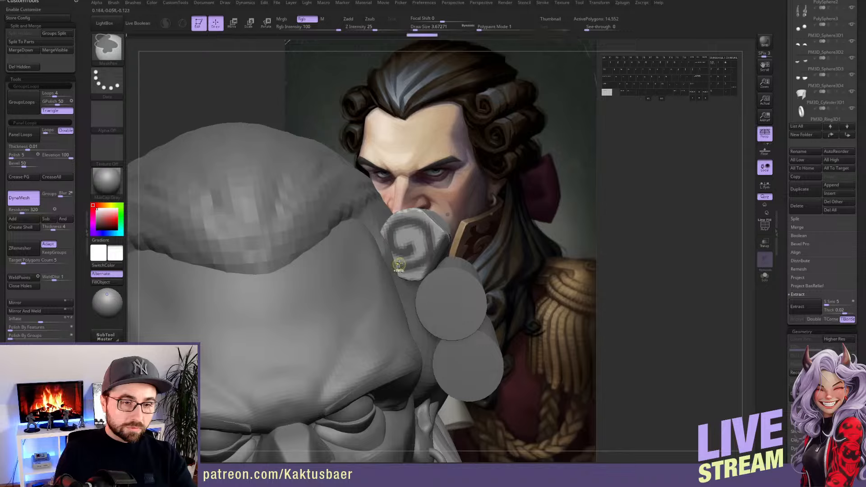
pyautogui.hotkey('ctrl', 'z')
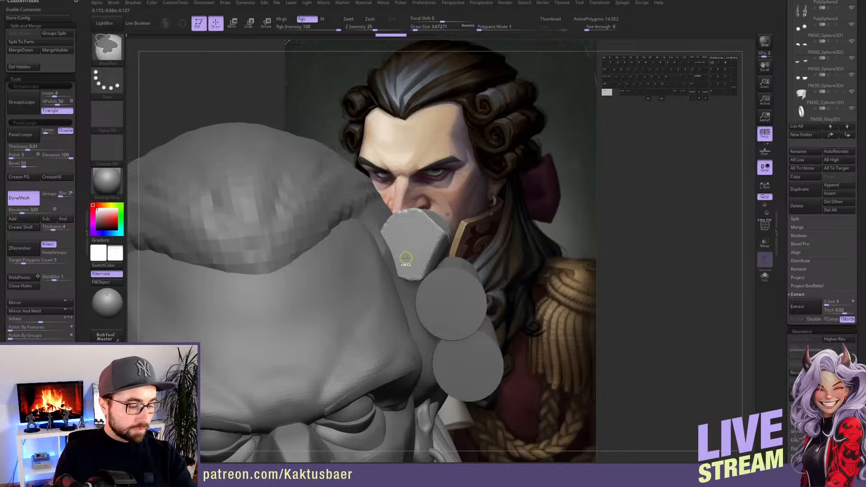
# Subdivide the topmost curl, paint a spiral mask on its front face at a draw size of about 2.6, and invert the mask
pyautogui.hotkey('ctrl', 'd')
pyautogui.press('s')
pyautogui.moveTo(414, 246); pyautogui.dragTo(410, 248)
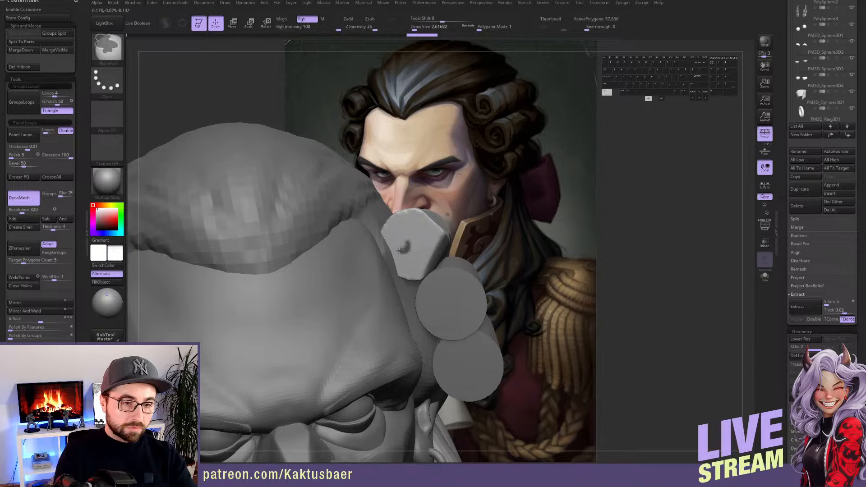
pyautogui.moveTo(422, 231)
pyautogui.mouseDown()
pyautogui.moveTo(425, 262)
pyautogui.moveTo(392, 264)
pyautogui.moveTo(414, 264)
pyautogui.moveTo(408, 241)
pyautogui.mouseUp()
pyautogui.keyDown('ctrl'); pyautogui.click(505, 217); pyautogui.keyUp('ctrl')
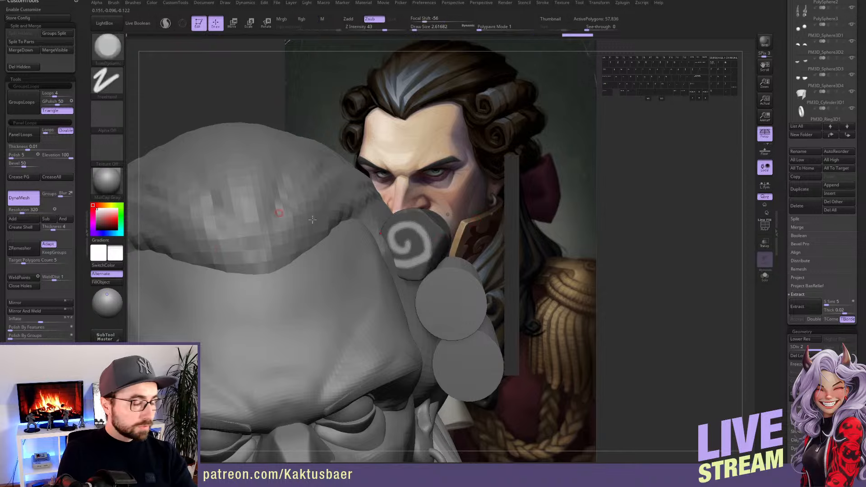
# Push the unmasked spiral back through the curl with the Transpose move line to carve a groove, and isolate the curl
pyautogui.moveTo(469, 225)
pyautogui.mouseDown(button='right')
pyautogui.moveTo(383, 256)
pyautogui.moveTo(400, 249)
pyautogui.mouseUp(button='right')
pyautogui.press('w')
pyautogui.moveTo(426, 225)
pyautogui.mouseDown()
pyautogui.moveTo(475, 215)
pyautogui.moveTo(462, 218)
pyautogui.mouseUp()
pyautogui.press('q')
pyautogui.hotkey('alt', 'q')
# Mask off all but the outer end of the spiral and pull that end outward into a flat tail
pyautogui.moveTo(510, 230)
pyautogui.mouseDown(button='right')
pyautogui.moveTo(464, 238)
pyautogui.moveTo(508, 235)
pyautogui.moveTo(469, 231)
pyautogui.moveTo(437, 266)
pyautogui.mouseUp(button='right')
pyautogui.keyDown('ctrl'); pyautogui.moveTo(402, 275); pyautogui.dragTo(433, 246); pyautogui.keyUp('ctrl')
pyautogui.keyDown('ctrl'); pyautogui.click(519, 242); pyautogui.keyUp('ctrl')
pyautogui.press('w')
pyautogui.moveTo(491, 250); pyautogui.dragTo(447, 248)
pyautogui.keyDown('ctrl'); pyautogui.moveTo(518, 226); pyautogui.dragTo(533, 239); pyautogui.keyUp('ctrl')
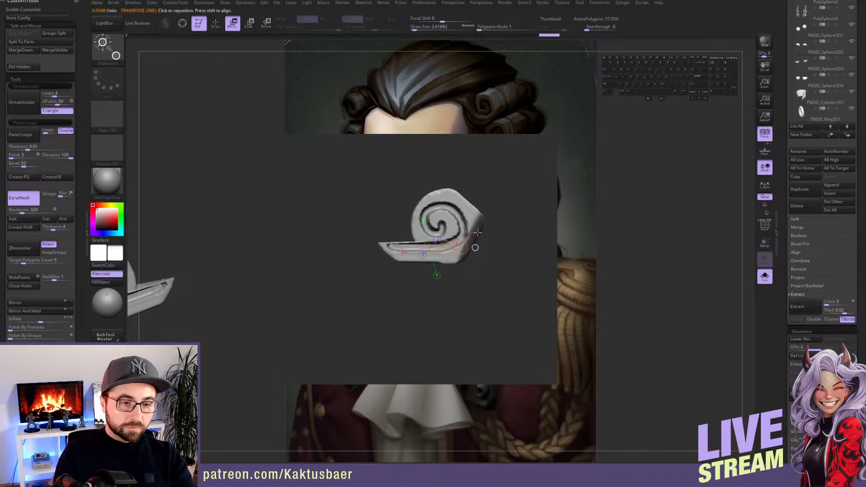
# Re-DynaMesh the spiral curl at a resolution of 416
pyautogui.press('q')
pyautogui.moveTo(488, 228); pyautogui.dragTo(441, 238, button='right')
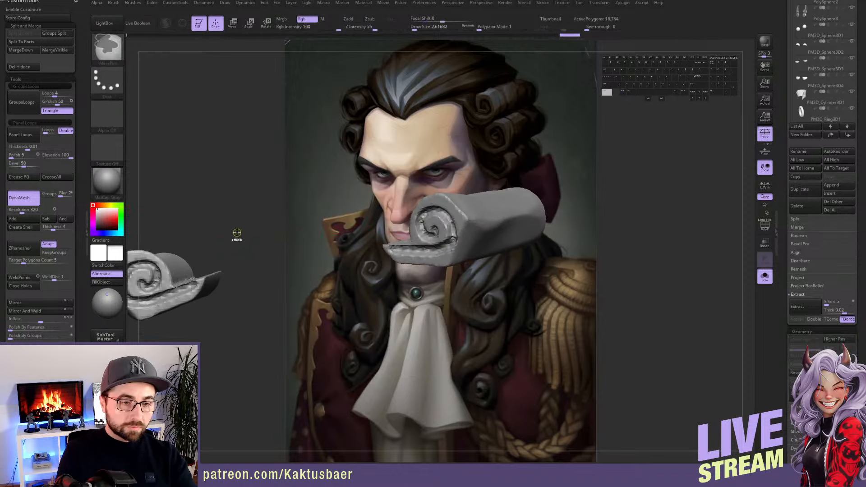
pyautogui.click(24, 212)
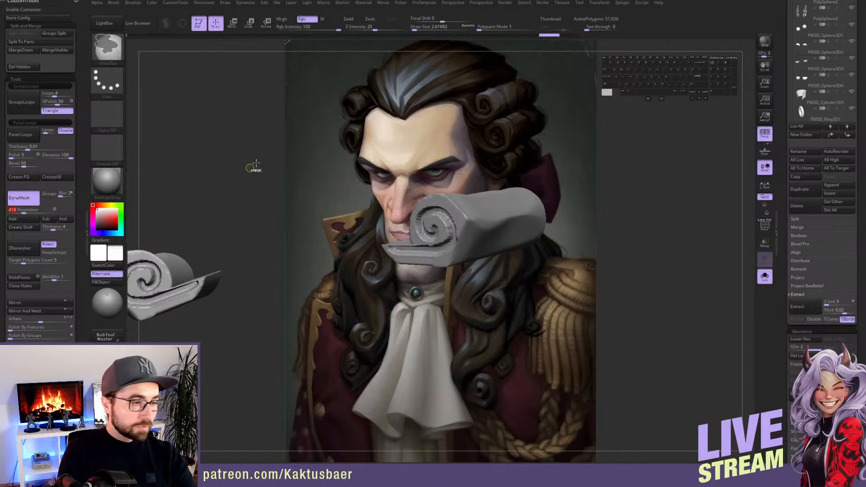
pyautogui.keyDown('ctrl'); pyautogui.moveTo(267, 159); pyautogui.dragTo(299, 226); pyautogui.keyUp('ctrl')
# Adjust the wig cap's shape beside the topmost curl with the Move brush at a draw size of about 33
pyautogui.keyDown('alt'); pyautogui.moveTo(428, 239); pyautogui.dragTo(400, 257, button='right'); pyautogui.keyUp('alt')
pyautogui.keyDown('alt'); pyautogui.click(405, 257); pyautogui.keyUp('alt')
pyautogui.press('b')
pyautogui.press('m')
pyautogui.press('v')
pyautogui.press('s')
pyautogui.moveTo(400, 257); pyautogui.dragTo(404, 258)
pyautogui.moveTo(403, 259); pyautogui.dragTo(404, 259)
pyautogui.press('s')
pyautogui.moveTo(404, 258); pyautogui.dragTo(402, 258, button='right')
pyautogui.moveTo(403, 259); pyautogui.dragTo(402, 258)
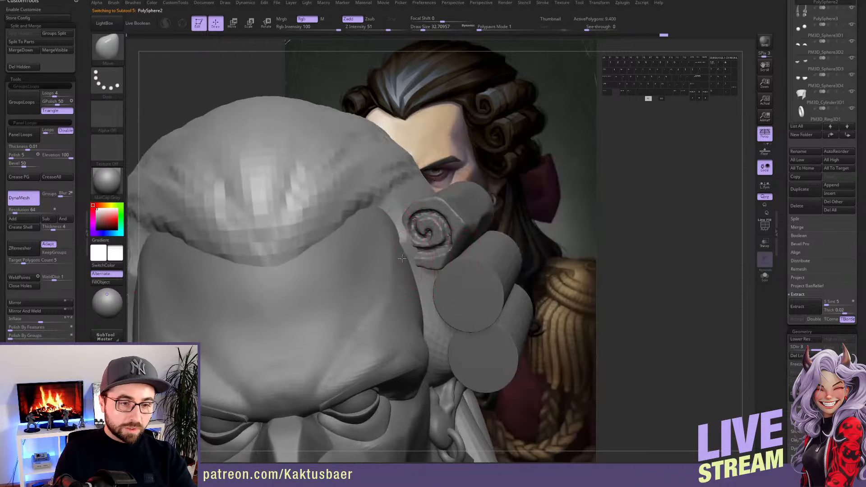
pyautogui.moveTo(397, 255)
pyautogui.mouseDown(button='right')
pyautogui.moveTo(451, 240)
pyautogui.moveTo(431, 228)
pyautogui.moveTo(412, 235)
pyautogui.moveTo(434, 226)
pyautogui.moveTo(387, 255)
pyautogui.mouseUp(button='right')
# Isolate the spiral curl, bend its tail tip outward and upward using an inverted mask and Transpose move, and remesh it
pyautogui.keyDown('alt'); pyautogui.click(438, 226); pyautogui.keyUp('alt')
pyautogui.hotkey('alt', 's')
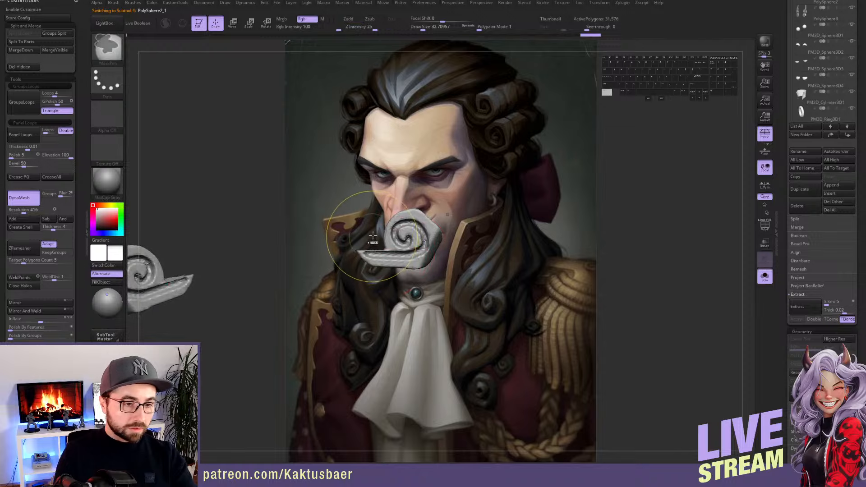
pyautogui.keyDown('ctrl'); pyautogui.moveTo(362, 253); pyautogui.dragTo(366, 259); pyautogui.keyUp('ctrl')
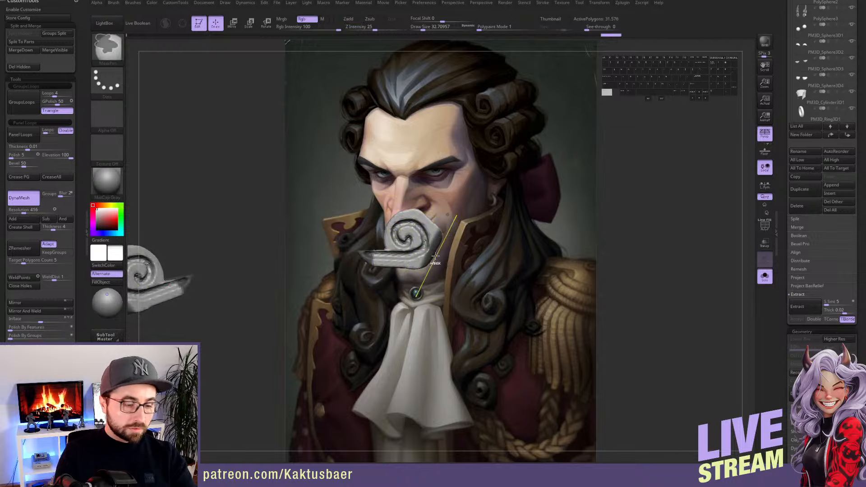
pyautogui.hotkey('ctrl', 'i')
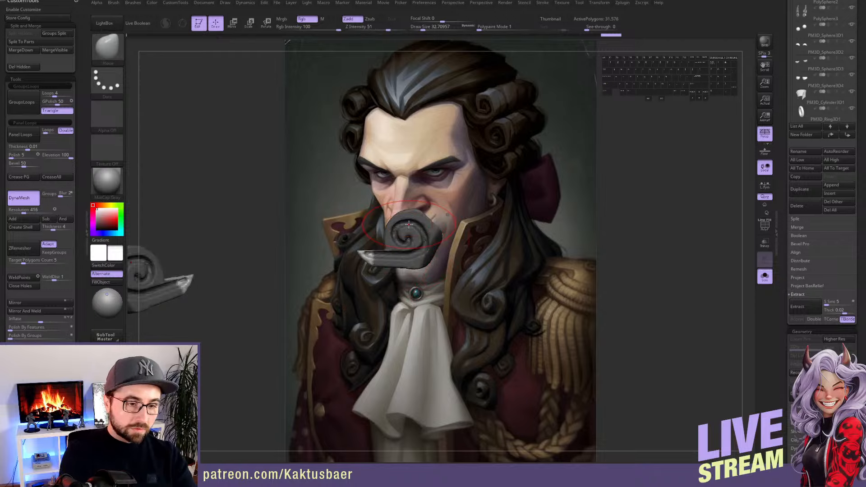
pyautogui.press('w')
pyautogui.moveTo(411, 257); pyautogui.dragTo(378, 245)
pyautogui.press('q')
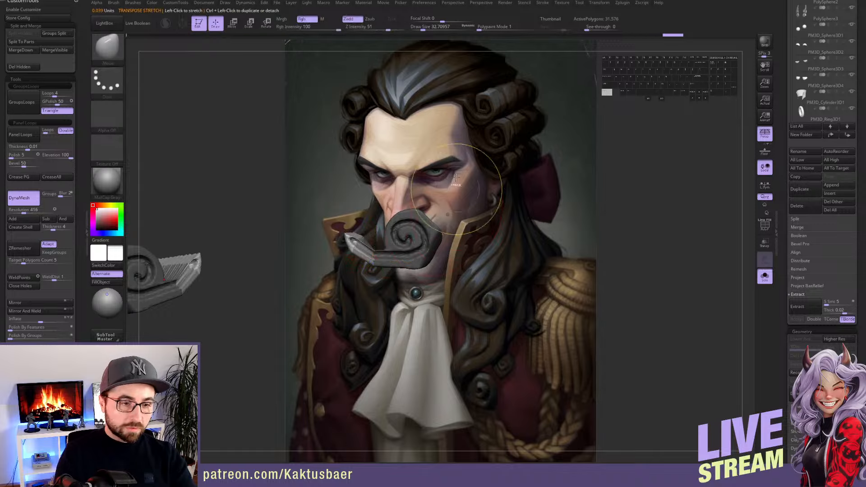
pyautogui.keyDown('ctrl'); pyautogui.moveTo(458, 190); pyautogui.dragTo(473, 202); pyautogui.keyUp('ctrl')
pyautogui.keyDown('ctrl'); pyautogui.moveTo(469, 176); pyautogui.dragTo(474, 213); pyautogui.keyUp('ctrl')
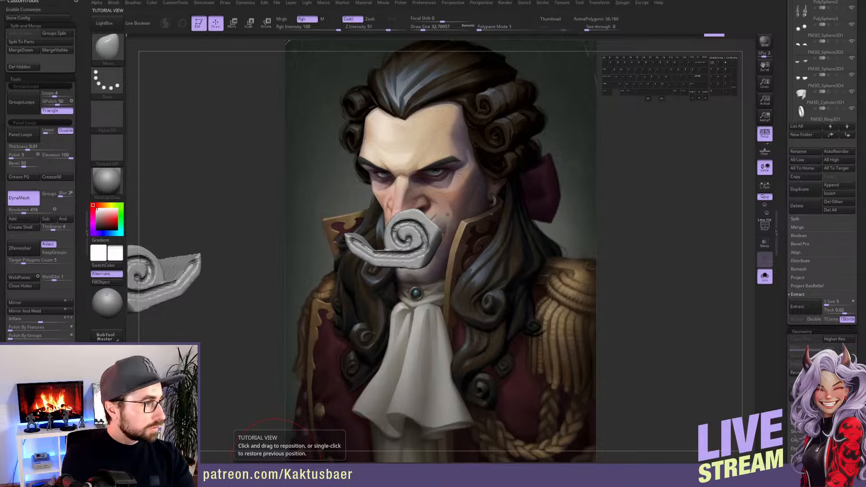
pyautogui.press('space')
pyautogui.press('f')
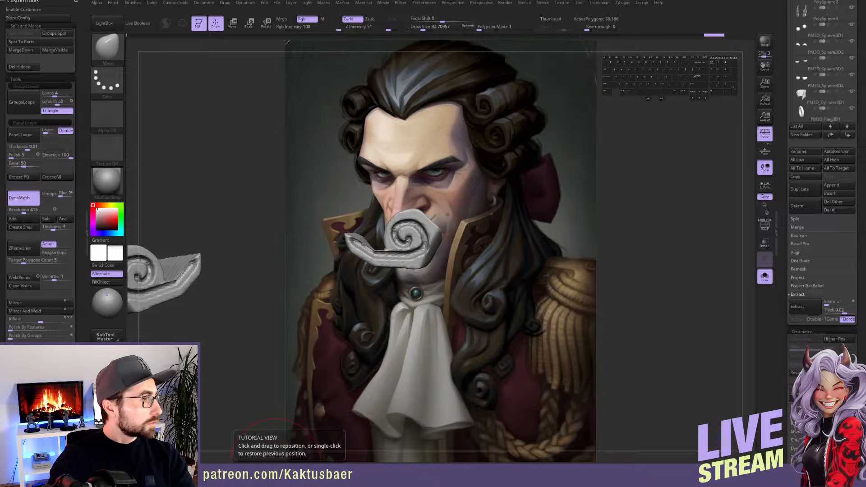
pyautogui.press('space')
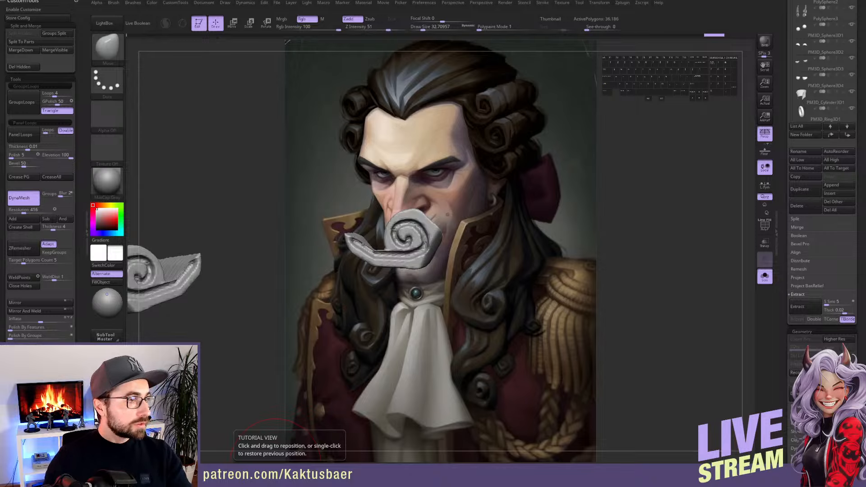
pyautogui.moveTo(0, 11); pyautogui.dragTo(861, 13)
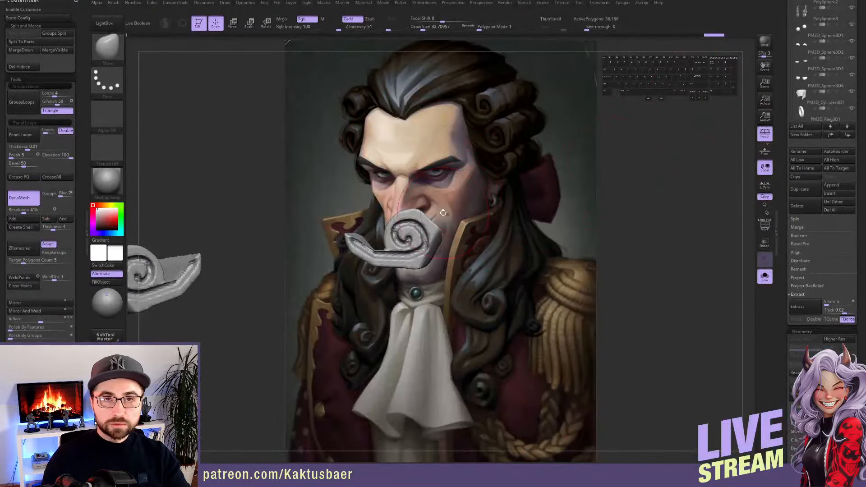
# Undo the last two edits to the spiral curl and set the Move brush to a draw size of about 14
pyautogui.moveTo(450, 222); pyautogui.dragTo(469, 173)
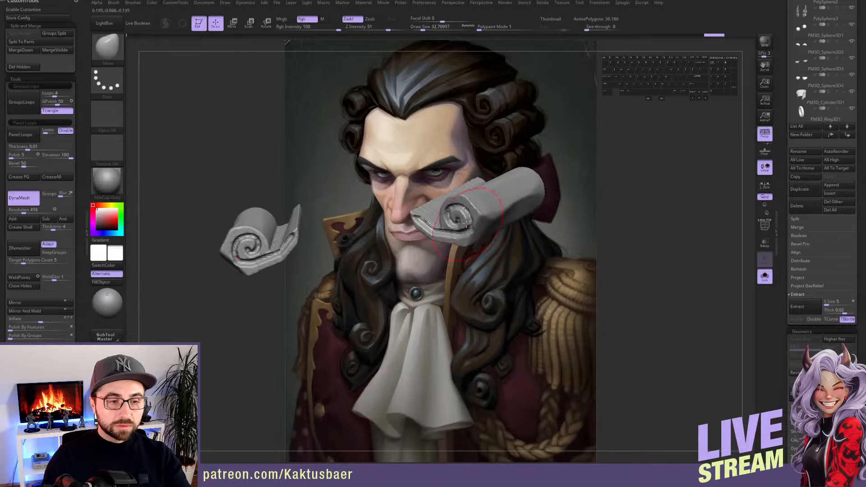
pyautogui.hotkey('ctrl', 'z')
pyautogui.hotkey('ctrl', 'z')
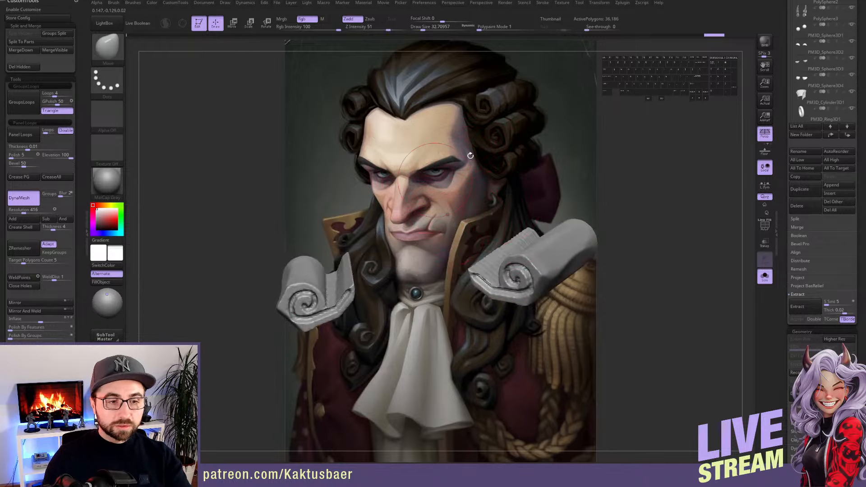
pyautogui.press('s')
pyautogui.moveTo(444, 166); pyautogui.dragTo(440, 165)
pyautogui.keyDown('alt'); pyautogui.moveTo(444, 165); pyautogui.dragTo(421, 155, button='right'); pyautogui.keyUp('alt')
pyautogui.hotkey('alt', 'q')
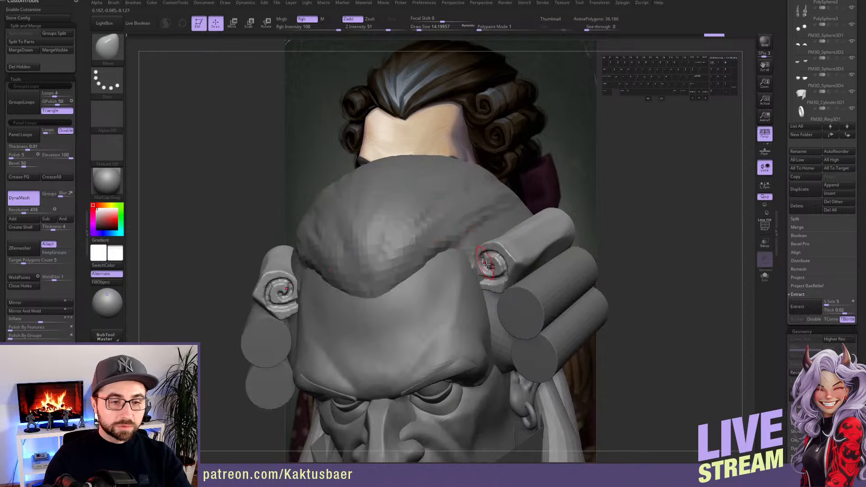
pyautogui.moveTo(483, 259)
pyautogui.mouseDown(button='right')
pyautogui.moveTo(494, 250)
pyautogui.moveTo(477, 241)
pyautogui.moveTo(494, 242)
pyautogui.mouseUp(button='right')
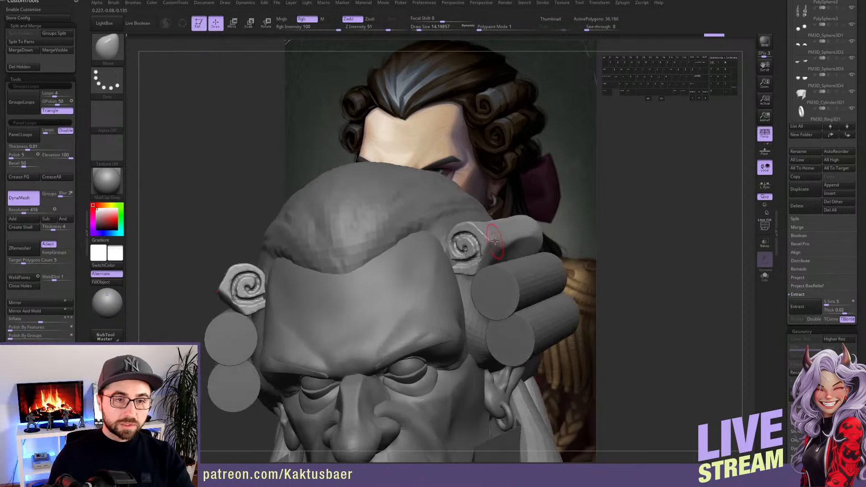
# Isolate the curl and pull the front edge of its flat tail outward with the Move brush at a draw size of about 46
pyautogui.keyDown('alt'); pyautogui.moveTo(500, 215); pyautogui.dragTo(438, 237, button='right'); pyautogui.keyUp('alt')
pyautogui.hotkey('alt', 's')
pyautogui.moveTo(440, 293)
pyautogui.mouseDown(button='right')
pyautogui.moveTo(417, 236)
pyautogui.moveTo(413, 265)
pyautogui.mouseUp(button='right')
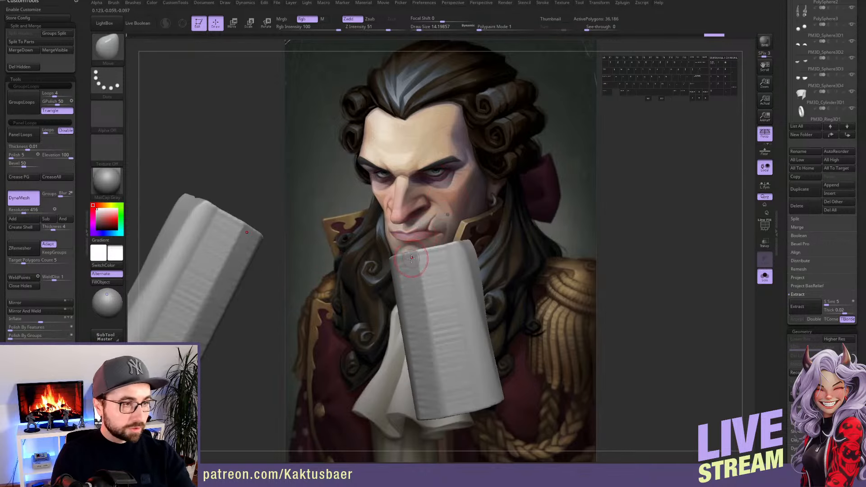
pyautogui.moveTo(418, 28); pyautogui.dragTo(428, 29)
pyautogui.moveTo(399, 253)
pyautogui.mouseDown()
pyautogui.moveTo(395, 231)
pyautogui.moveTo(420, 249)
pyautogui.mouseUp()
pyautogui.press('s')
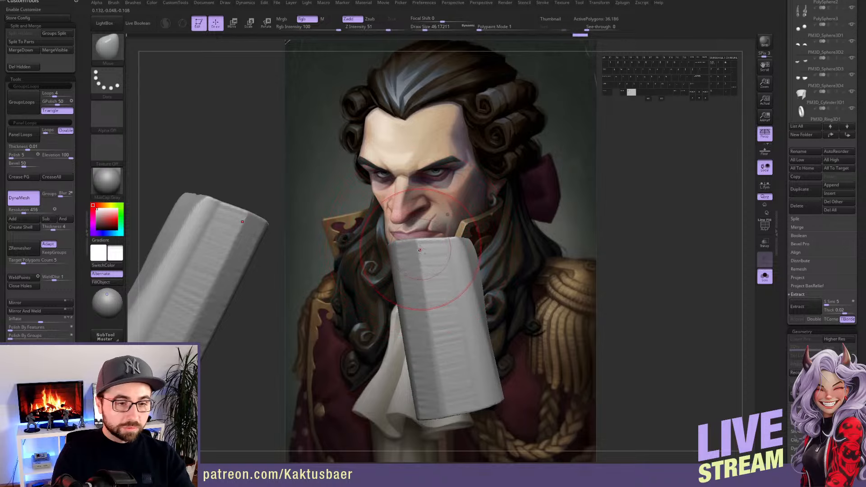
# Refine the front end of the isolated curl with the Move brush, reducing the draw size to about 31
pyautogui.moveTo(419, 249)
pyautogui.mouseDown(button='right')
pyautogui.moveTo(443, 291)
pyautogui.moveTo(465, 261)
pyautogui.mouseUp(button='right')
pyautogui.moveTo(434, 240); pyautogui.dragTo(428, 234)
pyautogui.moveTo(437, 250); pyautogui.dragTo(452, 256, button='right')
pyautogui.press('s')
pyautogui.moveTo(464, 224); pyautogui.dragTo(459, 248)
pyautogui.press('s')
pyautogui.moveTo(456, 253)
pyautogui.mouseDown(button='right')
pyautogui.moveTo(432, 255)
pyautogui.moveTo(458, 239)
pyautogui.moveTo(449, 219)
pyautogui.mouseUp(button='right')
# Mask the rolled body of the curl, leaving only its flat tail free to edit
pyautogui.hotkey('alt', 's')
pyautogui.moveTo(408, 197)
pyautogui.keyDown('ctrl'); pyautogui.mouseDown()
pyautogui.moveTo(408, 242)
pyautogui.moveTo(329, 264)
pyautogui.mouseUp(); pyautogui.keyUp('ctrl')
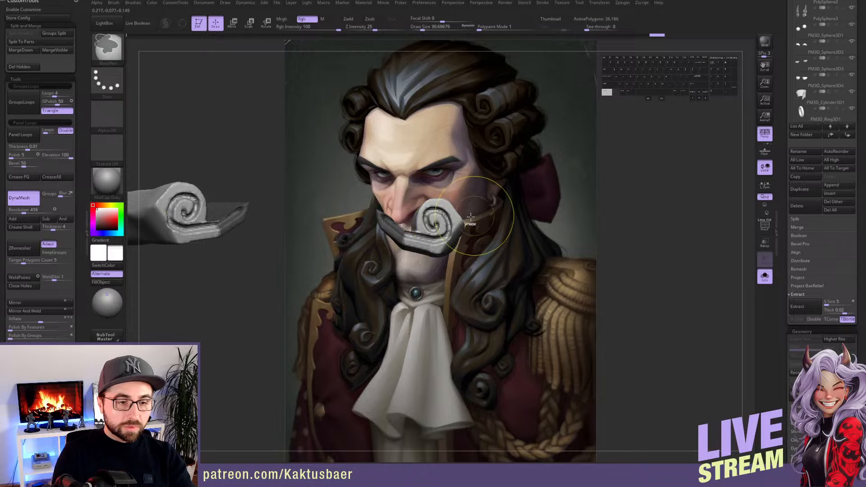
pyautogui.keyDown('ctrl'); pyautogui.click(471, 214); pyautogui.keyUp('ctrl')
pyautogui.moveTo(467, 218); pyautogui.dragTo(432, 231, button='right')
pyautogui.keyDown('ctrl'); pyautogui.click(444, 232); pyautogui.keyUp('ctrl')
# Bend the unmasked tail tip upward and outward with the Move brush at draw sizes of about 62 and 22
pyautogui.hotkey('alt', 's')
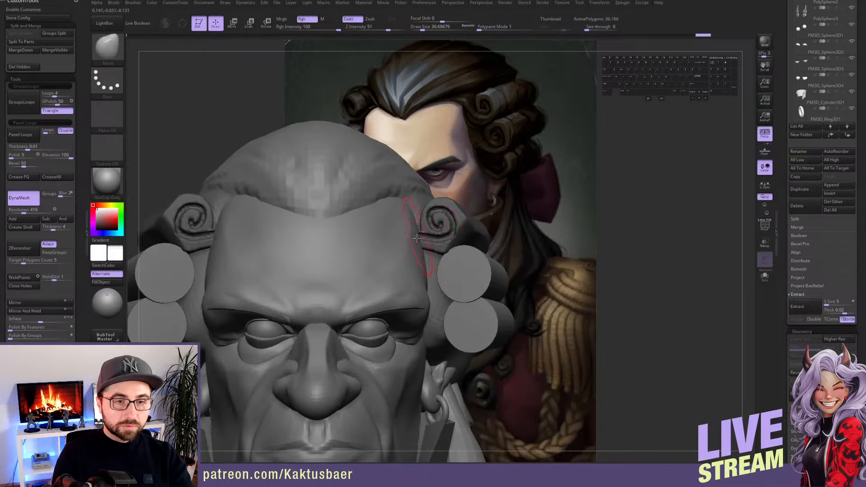
pyautogui.press(']')
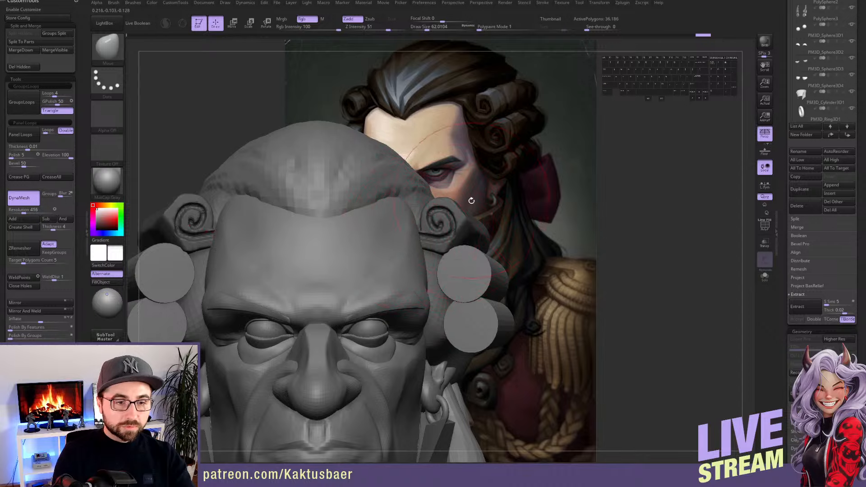
pyautogui.hotkey('alt', 's')
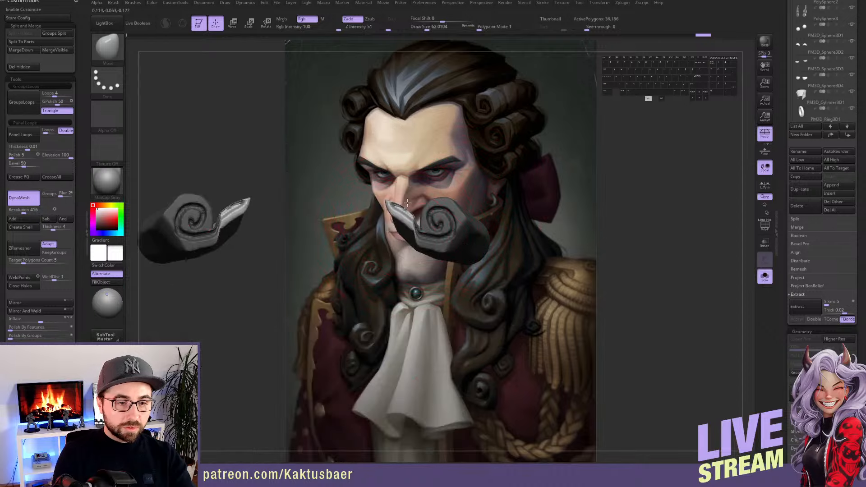
pyautogui.moveTo(407, 203)
pyautogui.mouseDown()
pyautogui.moveTo(394, 215)
pyautogui.moveTo(405, 201)
pyautogui.moveTo(414, 208)
pyautogui.mouseUp()
pyautogui.press('s')
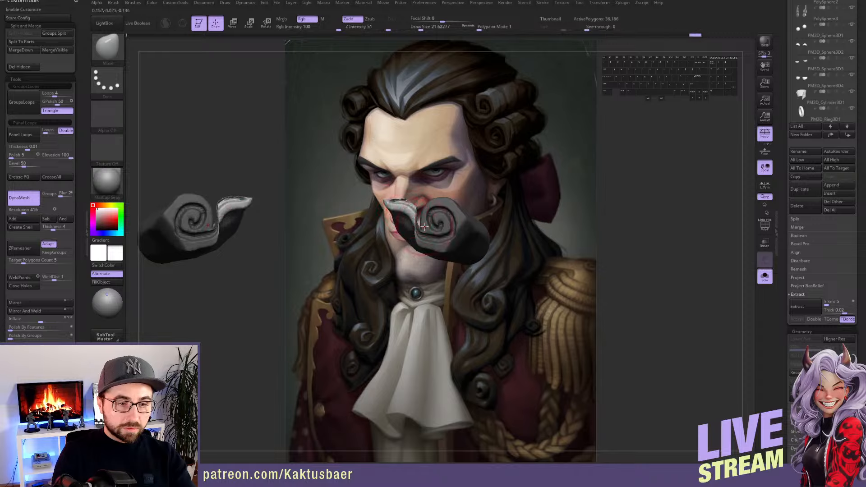
pyautogui.moveTo(467, 183); pyautogui.dragTo(408, 217, button='right')
pyautogui.press('s')
pyautogui.moveTo(405, 224); pyautogui.dragTo(410, 224)
pyautogui.moveTo(416, 216); pyautogui.dragTo(399, 206, button='right')
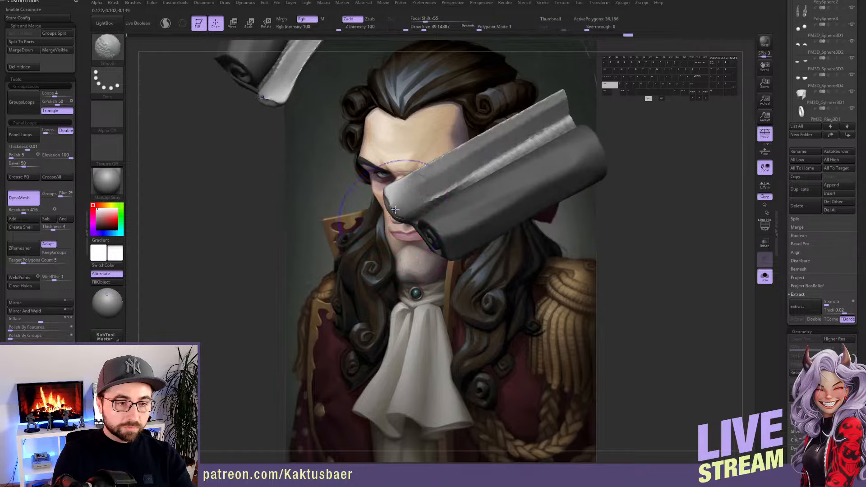
# Smooth the curl's bent tail tip and clear the mask from the rolled body
pyautogui.moveTo(399, 206)
pyautogui.mouseDown(button='right')
pyautogui.moveTo(399, 176)
pyautogui.moveTo(415, 221)
pyautogui.mouseUp(button='right')
pyautogui.press('s')
pyautogui.moveTo(426, 225); pyautogui.dragTo(421, 225)
pyautogui.keyDown('shift'); pyautogui.moveTo(417, 212); pyautogui.dragTo(424, 184); pyautogui.keyUp('shift')
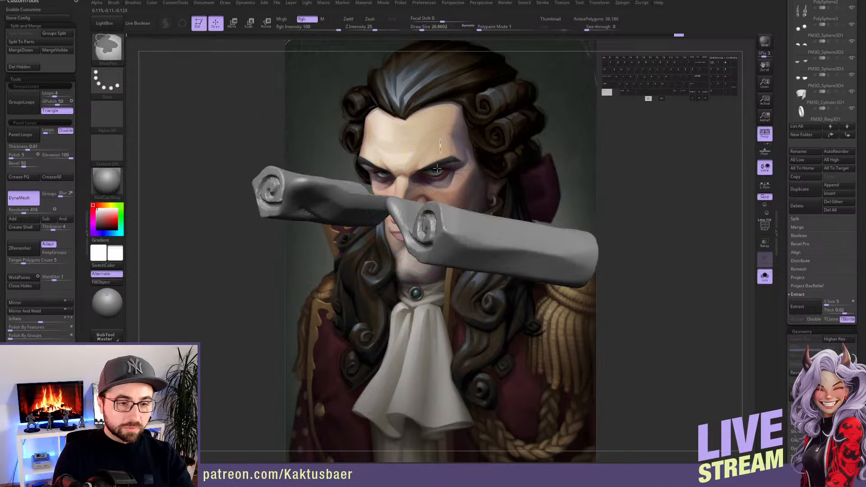
pyautogui.moveTo(420, 184); pyautogui.dragTo(444, 211, button='right')
# Shape the curl's rounded tail tip to follow the hairline beside the temple with the Move brush
pyautogui.hotkey('alt', 's')
pyautogui.moveTo(392, 217); pyautogui.dragTo(395, 201, button='right')
pyautogui.moveTo(396, 215)
pyautogui.mouseDown()
pyautogui.moveTo(407, 195)
pyautogui.moveTo(391, 209)
pyautogui.mouseUp()
pyautogui.press('s')
pyautogui.moveTo(392, 209)
pyautogui.mouseDown(button='right')
pyautogui.moveTo(361, 230)
pyautogui.moveTo(387, 226)
pyautogui.mouseUp(button='right')
pyautogui.moveTo(383, 201); pyautogui.dragTo(389, 180, button='right')
pyautogui.press('s')
pyautogui.moveTo(384, 231); pyautogui.dragTo(391, 224)
pyautogui.moveTo(393, 219); pyautogui.dragTo(399, 248, button='right')
pyautogui.press('s')
pyautogui.moveTo(409, 217); pyautogui.dragTo(407, 218)
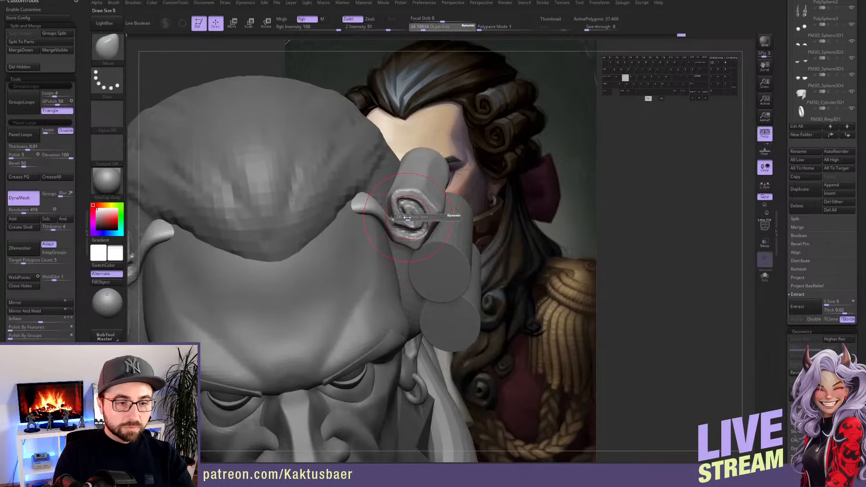
# Isolate the curl and mask its rolled body again, keeping the tail unmasked
pyautogui.moveTo(400, 223)
pyautogui.mouseDown(button='right')
pyautogui.moveTo(394, 207)
pyautogui.moveTo(367, 226)
pyautogui.moveTo(370, 180)
pyautogui.mouseUp(button='right')
pyautogui.hotkey('alt', 's')
pyautogui.keyDown('ctrl'); pyautogui.moveTo(356, 226); pyautogui.dragTo(381, 217); pyautogui.keyUp('ctrl')
pyautogui.keyDown('ctrl'); pyautogui.click(484, 240); pyautogui.keyUp('ctrl')
pyautogui.keyDown('ctrl'); pyautogui.click(433, 229); pyautogui.keyUp('ctrl')
# Push the long edge of the tail closer to the roll with the Move brush at draw sizes of about 41 and 39
pyautogui.moveTo(416, 226); pyautogui.dragTo(403, 281, button='right')
pyautogui.moveTo(338, 251); pyautogui.dragTo(353, 243)
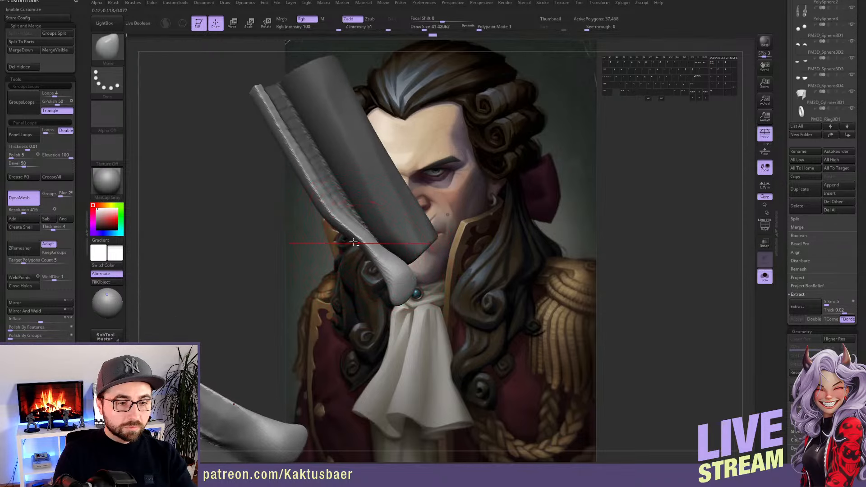
pyautogui.keyDown('alt'); pyautogui.moveTo(353, 242); pyautogui.dragTo(388, 284, button='right'); pyautogui.keyUp('alt')
pyautogui.press('s')
pyautogui.moveTo(358, 257); pyautogui.dragTo(356, 257)
pyautogui.moveTo(356, 257); pyautogui.dragTo(374, 250)
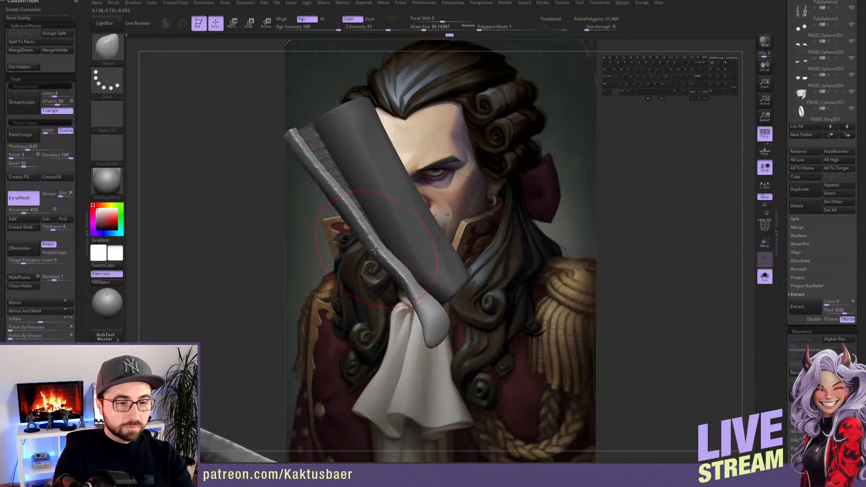
pyautogui.moveTo(374, 250)
pyautogui.mouseDown(button='right')
pyautogui.moveTo(361, 216)
pyautogui.moveTo(408, 260)
pyautogui.mouseUp(button='right')
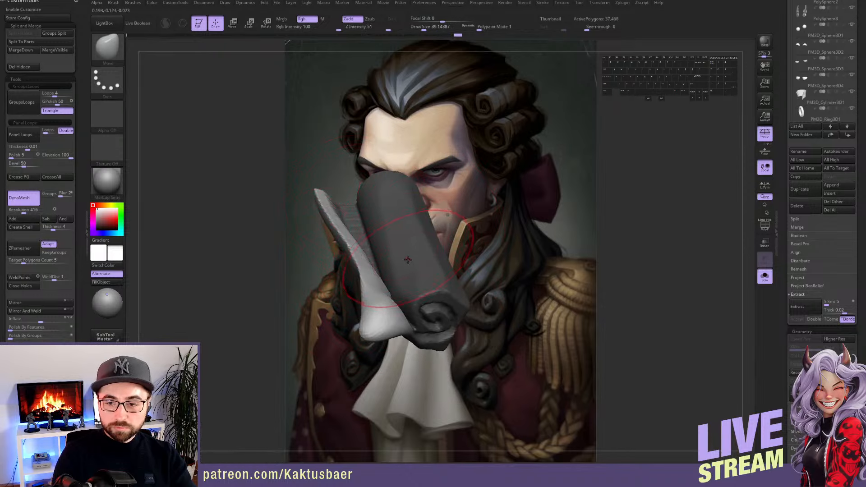
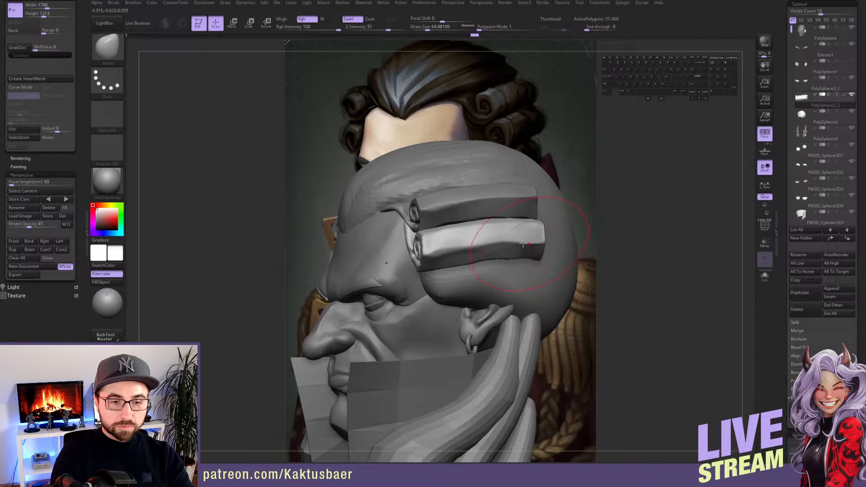
# Duplicate the second wig curl and move the copy below it, just above the ear
pyautogui.moveTo(449, 252)
pyautogui.mouseDown(button='right')
pyautogui.moveTo(478, 244)
pyautogui.moveTo(453, 234)
pyautogui.moveTo(458, 248)
pyautogui.mouseUp(button='right')
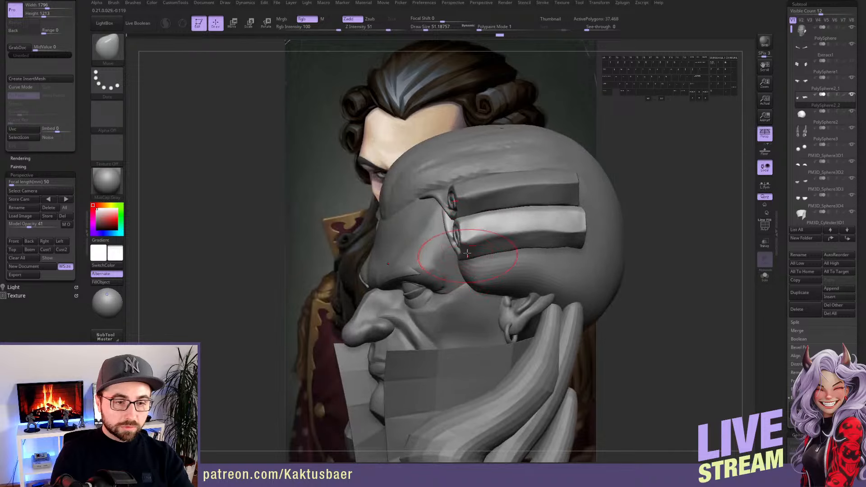
pyautogui.press('[')
pyautogui.moveTo(471, 240)
pyautogui.mouseDown(button='right')
pyautogui.moveTo(451, 251)
pyautogui.moveTo(427, 228)
pyautogui.mouseUp(button='right')
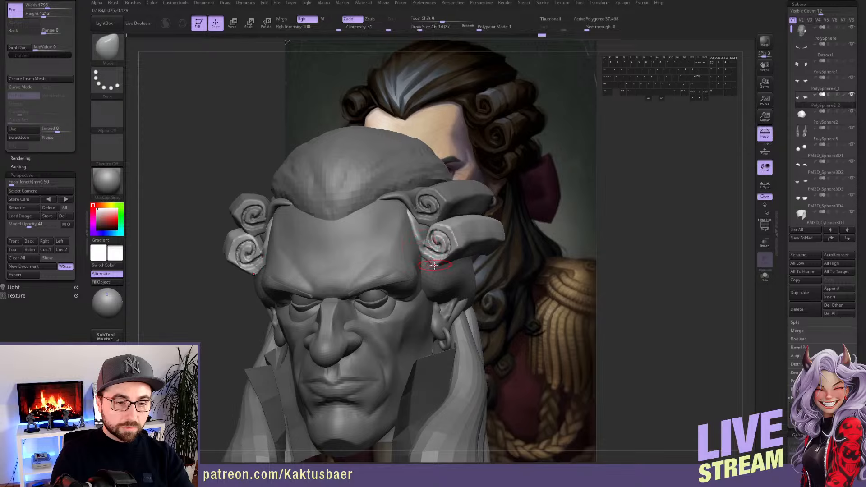
pyautogui.moveTo(434, 265); pyautogui.dragTo(448, 250, button='right')
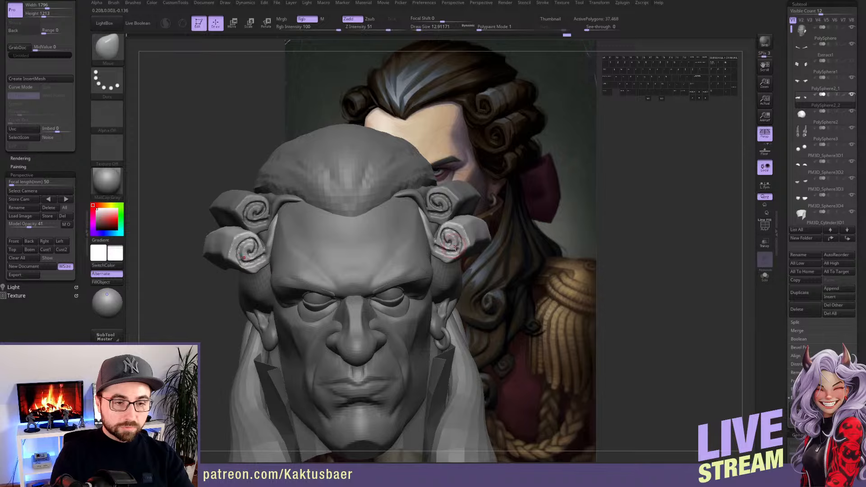
pyautogui.click(805, 292)
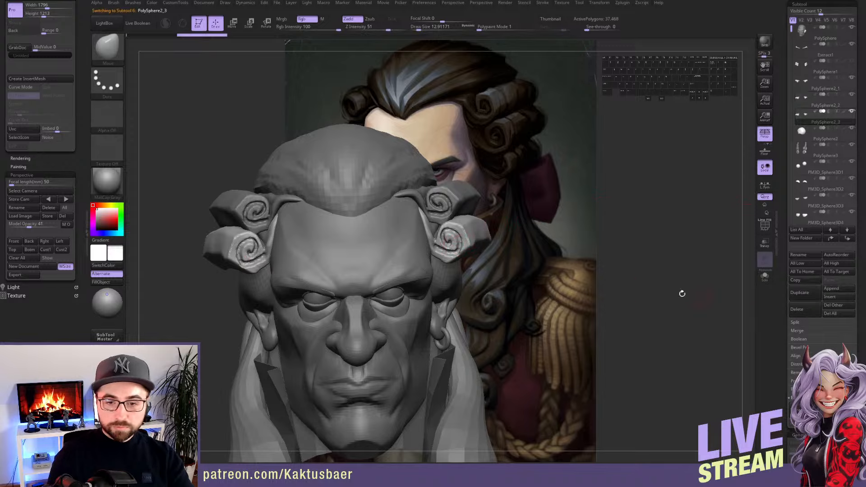
pyautogui.press('w')
pyautogui.moveTo(469, 233); pyautogui.dragTo(477, 270)
pyautogui.press('q')
pyautogui.moveTo(477, 270); pyautogui.dragTo(467, 240, button='right')
pyautogui.press('w')
pyautogui.keyDown('shift'); pyautogui.moveTo(461, 235); pyautogui.dragTo(486, 236); pyautogui.keyUp('shift')
pyautogui.press('q')
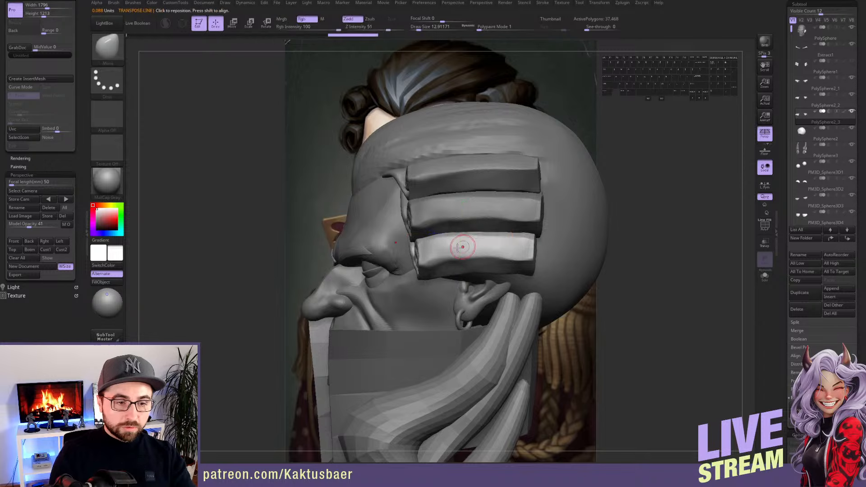
# Adjust the front tail and outer surface of the third curl with the Move brush at a draw size of about 44
pyautogui.moveTo(460, 247); pyautogui.dragTo(375, 262, button='right')
pyautogui.moveTo(376, 262); pyautogui.dragTo(382, 265)
pyautogui.moveTo(399, 268); pyautogui.dragTo(434, 276, button='right')
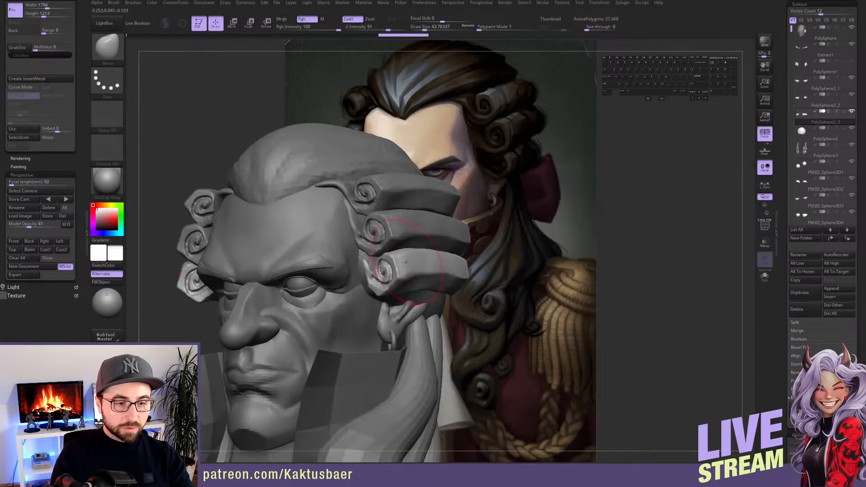
pyautogui.moveTo(435, 275); pyautogui.dragTo(437, 269)
pyautogui.keyDown('alt'); pyautogui.moveTo(439, 275); pyautogui.dragTo(442, 278, button='right'); pyautogui.keyUp('alt')
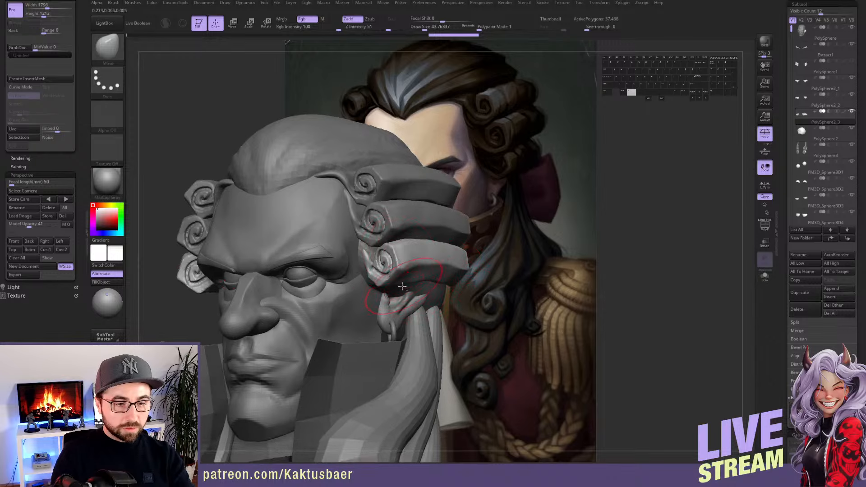
# Select the wig cap and pull its edge at the temple to meet the curls' tails with the Move brush
pyautogui.keyDown('alt'); pyautogui.click(345, 143); pyautogui.keyUp('alt')
pyautogui.moveTo(350, 260)
pyautogui.mouseDown(button='right')
pyautogui.moveTo(375, 266)
pyautogui.moveTo(389, 255)
pyautogui.mouseUp(button='right')
pyautogui.moveTo(367, 256); pyautogui.dragTo(375, 255)
pyautogui.press('s')
pyautogui.moveTo(370, 261); pyautogui.dragTo(375, 279)
pyautogui.moveTo(398, 275); pyautogui.dragTo(369, 232, button='right')
pyautogui.moveTo(377, 259); pyautogui.dragTo(381, 258)
pyautogui.moveTo(388, 262); pyautogui.dragTo(425, 269, button='right')
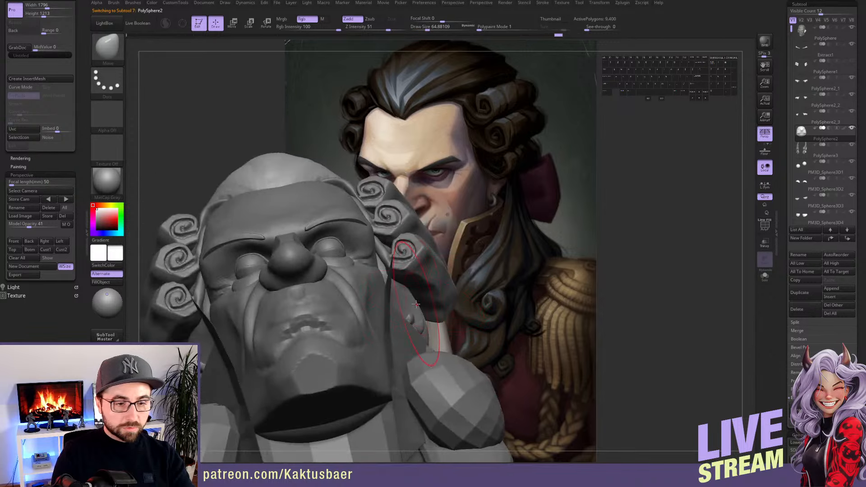
pyautogui.press('s')
pyautogui.moveTo(416, 306); pyautogui.dragTo(395, 307)
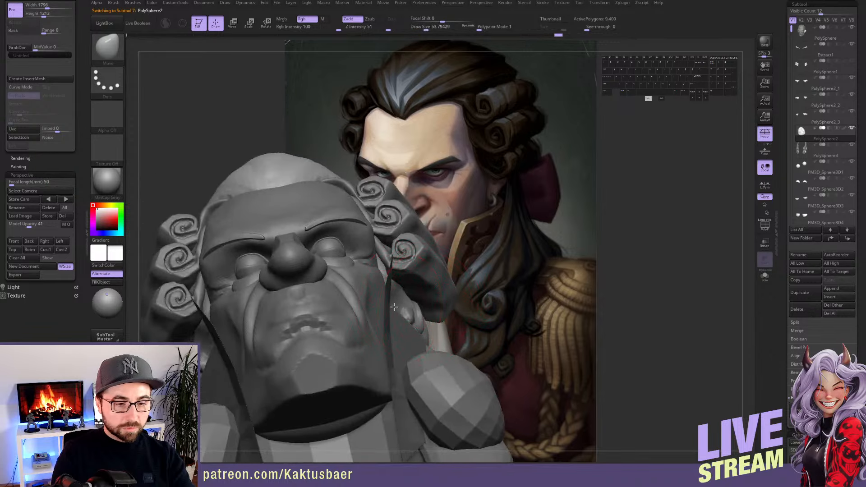
pyautogui.moveTo(397, 294)
pyautogui.mouseDown(button='right')
pyautogui.moveTo(412, 298)
pyautogui.moveTo(390, 302)
pyautogui.mouseUp(button='right')
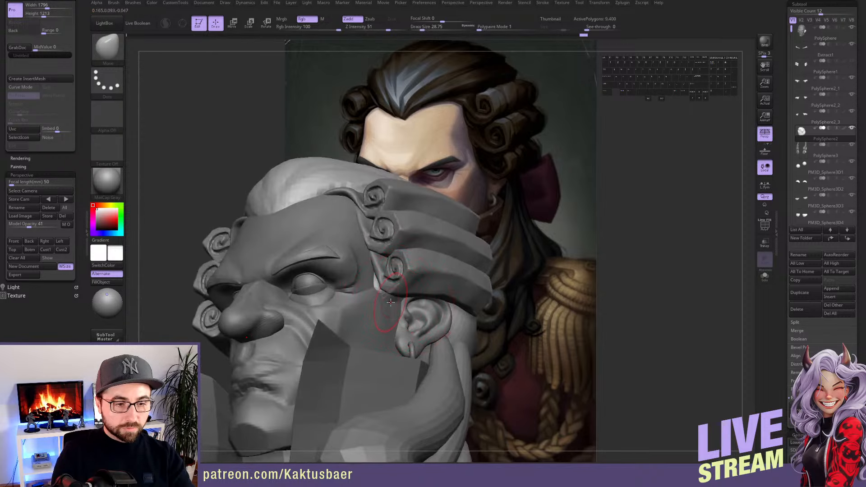
# Select the bottom curl and fill out its hollow underside above the ear
pyautogui.keyDown('alt'); pyautogui.click(424, 272); pyautogui.keyUp('alt')
pyautogui.moveTo(429, 255)
pyautogui.keyDown('alt'); pyautogui.mouseDown(button='right')
pyautogui.moveTo(423, 231)
pyautogui.moveTo(405, 266)
pyautogui.moveTo(478, 264)
pyautogui.mouseUp(button='right'); pyautogui.keyUp('alt')
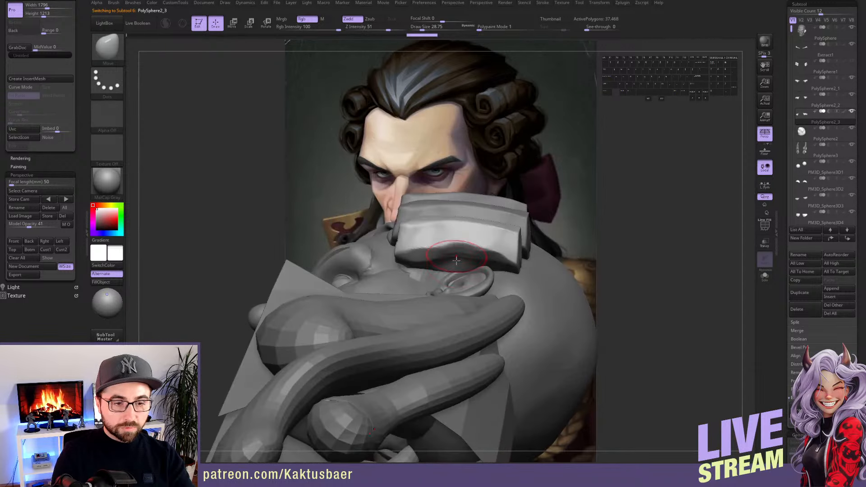
pyautogui.press('shift')
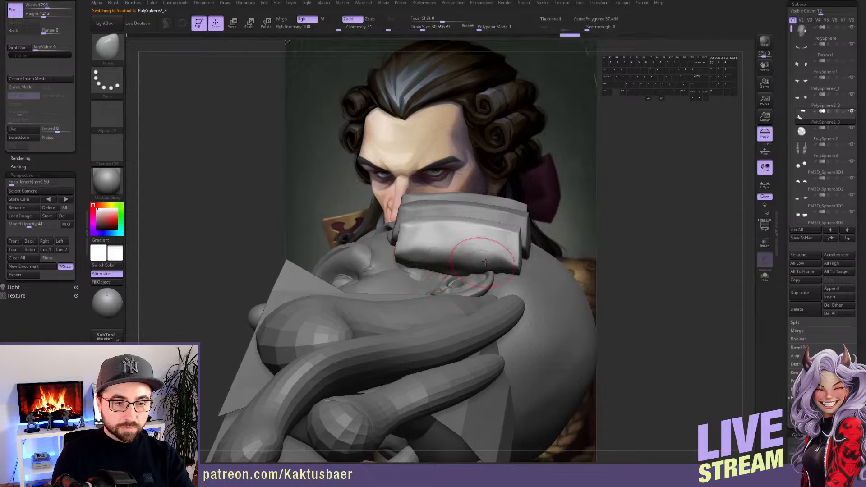
pyautogui.moveTo(499, 266)
pyautogui.mouseDown(button='right')
pyautogui.moveTo(436, 262)
pyautogui.moveTo(459, 217)
pyautogui.moveTo(473, 225)
pyautogui.mouseUp(button='right')
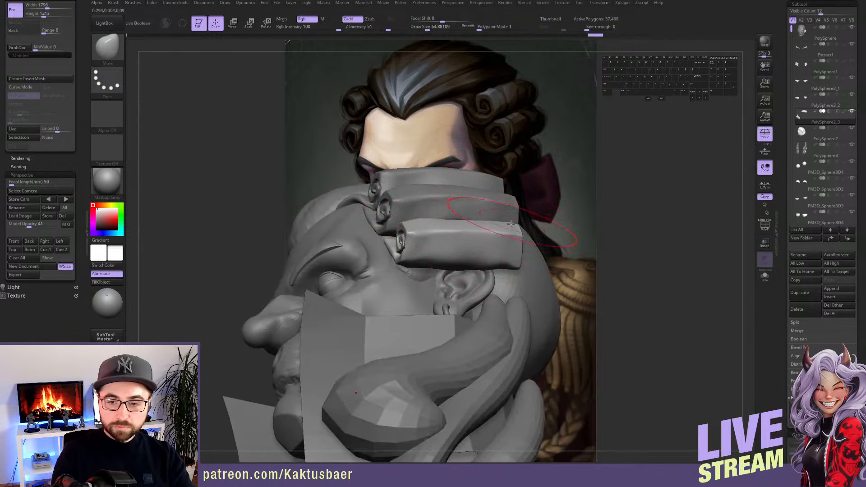
# Isolate the middle curl and reshape its underside with the Move brush at a draw size of about 29
pyautogui.keyDown('alt'); pyautogui.click(455, 209); pyautogui.keyUp('alt')
pyautogui.moveTo(455, 215); pyautogui.dragTo(457, 222, button='right')
pyautogui.hotkey('alt', 's')
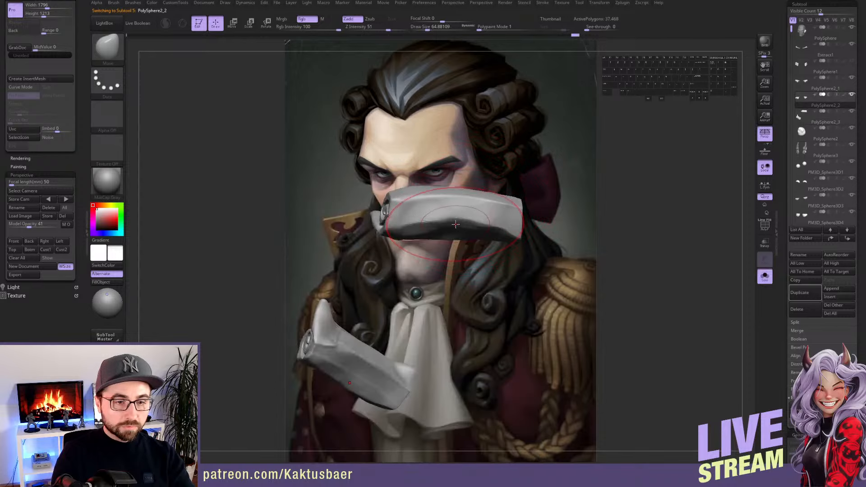
pyautogui.press('s')
pyautogui.moveTo(455, 224)
pyautogui.mouseDown()
pyautogui.moveTo(455, 233)
pyautogui.moveTo(472, 234)
pyautogui.moveTo(429, 236)
pyautogui.mouseUp()
pyautogui.press('s')
pyautogui.moveTo(417, 226); pyautogui.dragTo(416, 231)
pyautogui.moveTo(478, 218); pyautogui.dragTo(483, 226)
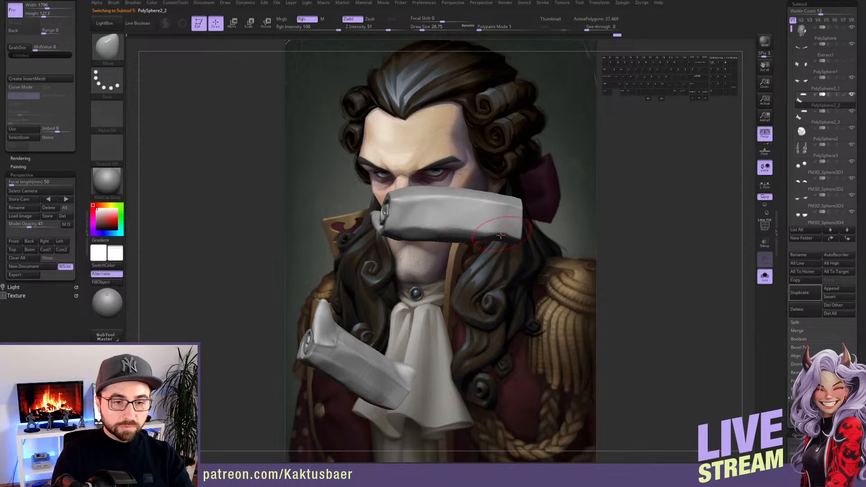
pyautogui.hotkey('alt', 's')
# Select the bottom curl on the full head and adjust its front end with the Move brush at a draw size of about 35
pyautogui.moveTo(449, 228)
pyautogui.mouseDown(button='right')
pyautogui.moveTo(487, 264)
pyautogui.moveTo(488, 279)
pyautogui.moveTo(487, 246)
pyautogui.mouseUp(button='right')
pyautogui.press('s')
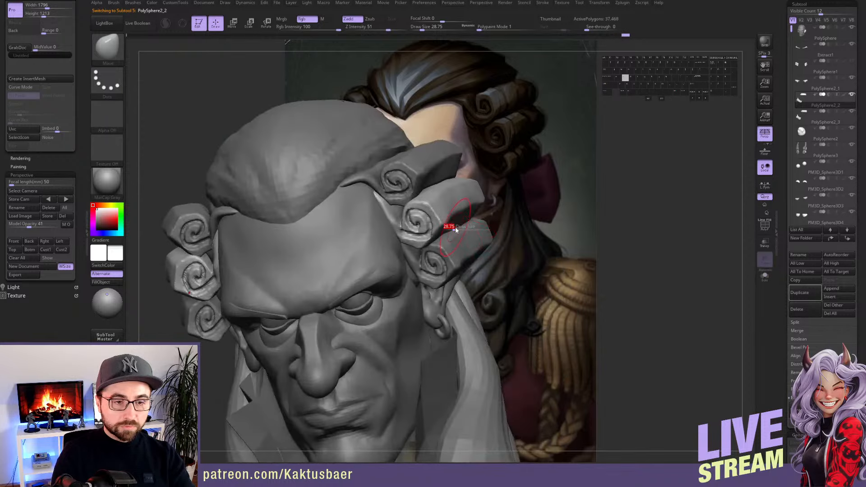
pyautogui.moveTo(454, 208)
pyautogui.mouseDown(button='right')
pyautogui.moveTo(496, 178)
pyautogui.moveTo(453, 238)
pyautogui.moveTo(393, 242)
pyautogui.mouseUp(button='right')
pyautogui.keyDown('alt'); pyautogui.click(390, 242); pyautogui.keyUp('alt')
pyautogui.press('s')
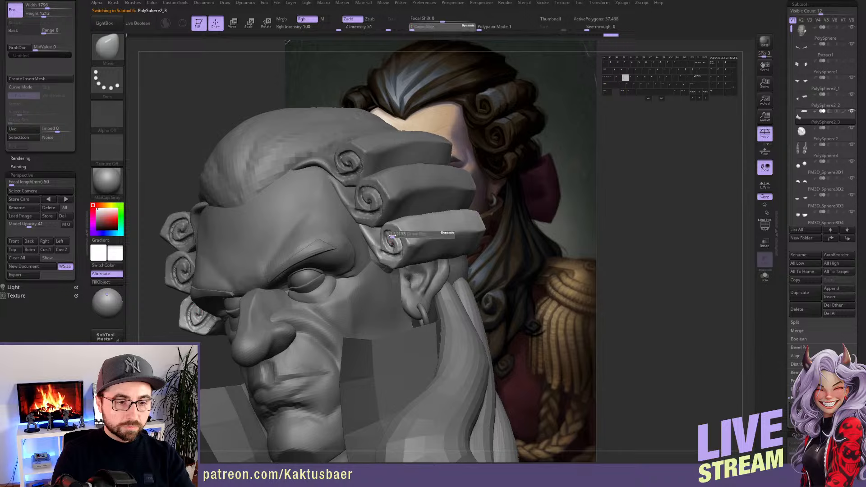
pyautogui.moveTo(391, 237); pyautogui.dragTo(399, 237)
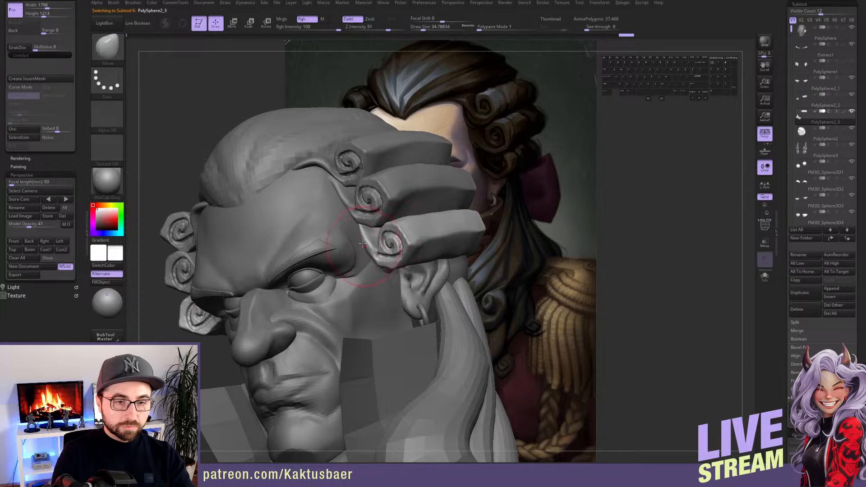
pyautogui.moveTo(363, 244)
pyautogui.mouseDown(button='right')
pyautogui.moveTo(368, 229)
pyautogui.moveTo(348, 230)
pyautogui.moveTo(374, 230)
pyautogui.moveTo(366, 257)
pyautogui.moveTo(384, 267)
pyautogui.mouseUp(button='right')
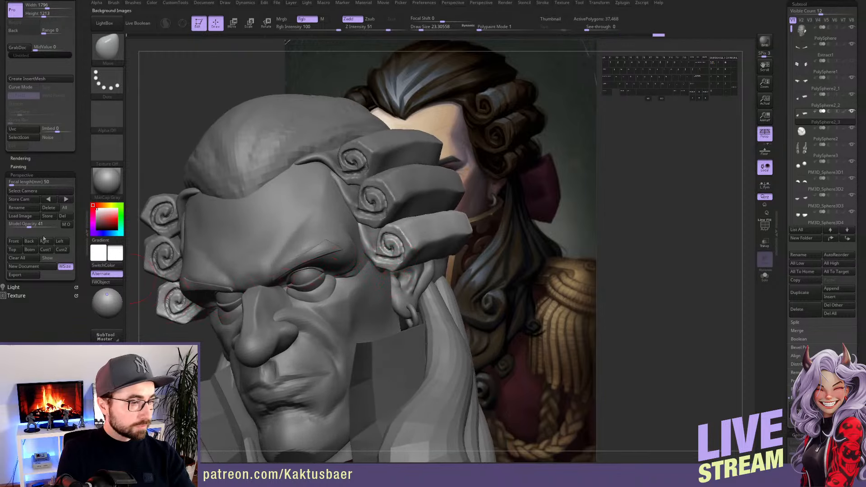
# Overlay the head semi-transparently on the portrait in the stored view and adjust the bottom curl at a draw size of about 62
pyautogui.click(15, 241)
pyautogui.hotkey('alt', 'q')
pyautogui.hotkey('alt', 'q')
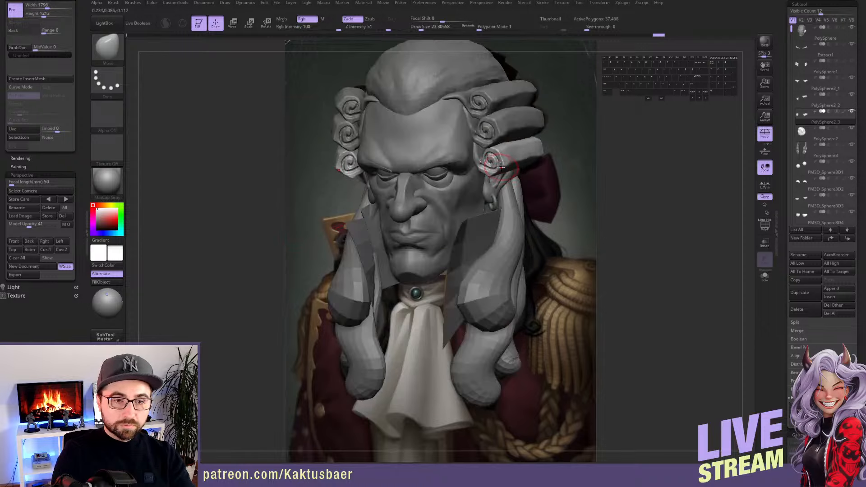
pyautogui.hotkey('shift', 'z')
pyautogui.press('s')
pyautogui.press('s')
pyautogui.moveTo(501, 162); pyautogui.dragTo(507, 163)
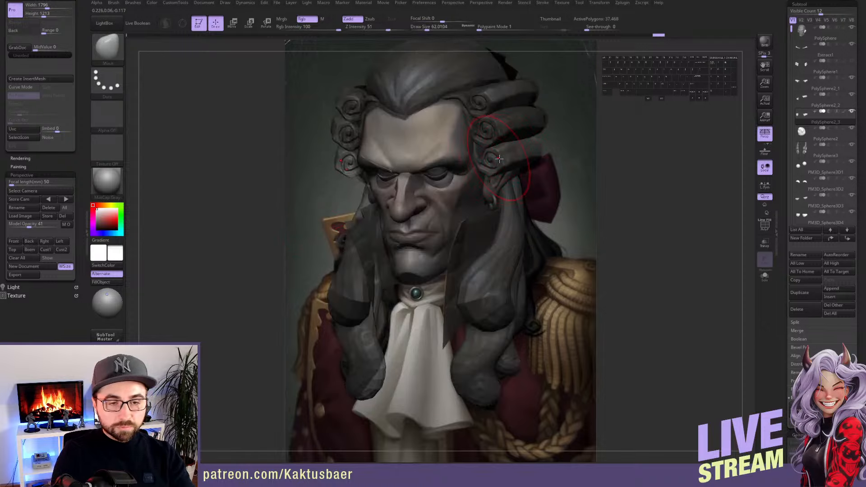
pyautogui.keyDown('alt'); pyautogui.moveTo(502, 161); pyautogui.dragTo(428, 181, button='right'); pyautogui.keyUp('alt')
pyautogui.moveTo(429, 181); pyautogui.dragTo(423, 179)
pyautogui.moveTo(446, 181)
pyautogui.mouseDown(button='right')
pyautogui.moveTo(412, 183)
pyautogui.moveTo(476, 169)
pyautogui.mouseUp(button='right')
pyautogui.moveTo(477, 168); pyautogui.dragTo(467, 174)
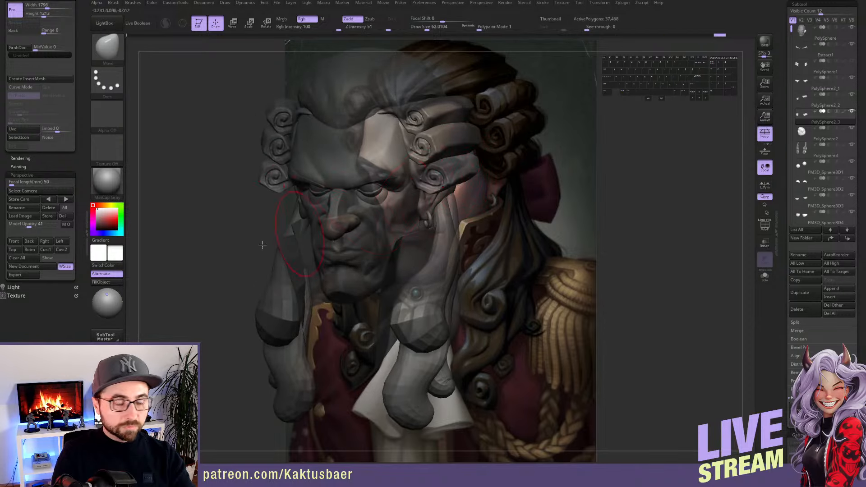
# Realign the head with the portrait and nudge the bottom curl into place at draw sizes of about 49 and 62
pyautogui.click(29, 241)
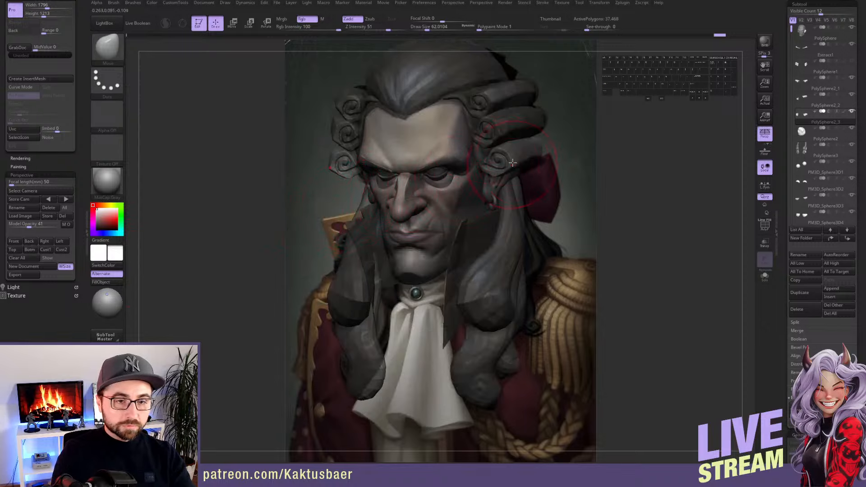
pyautogui.moveTo(504, 162); pyautogui.dragTo(500, 162)
pyautogui.press('s')
pyautogui.moveTo(506, 161); pyautogui.dragTo(502, 162)
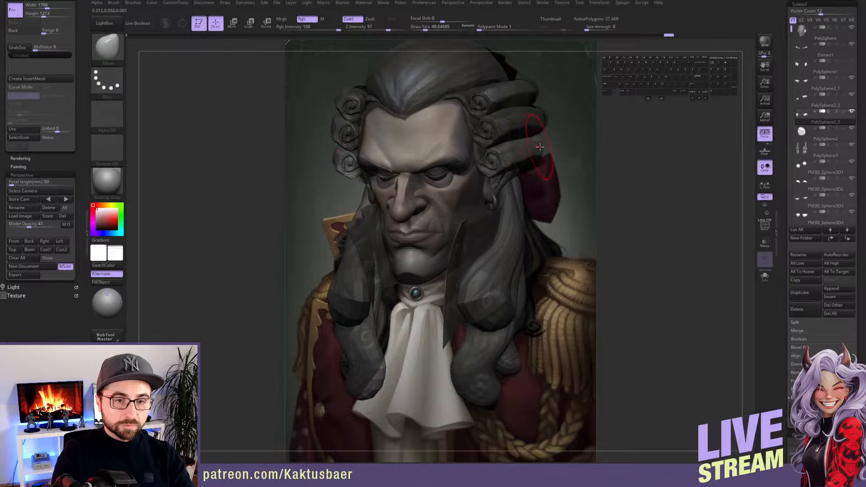
pyautogui.press('s')
pyautogui.moveTo(518, 155); pyautogui.dragTo(522, 156)
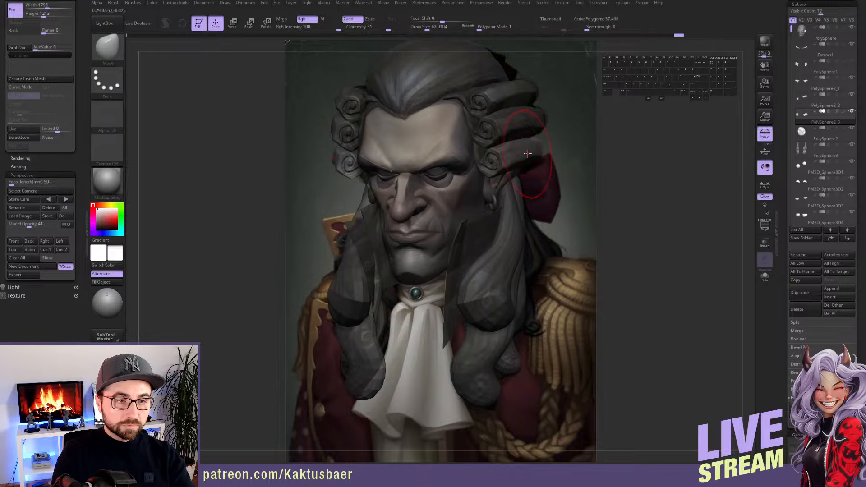
# Compare the wig's side curls with the portrait, semi-transparent and opaque, and examine them from the front, sides and below
pyautogui.hotkey('alt', 'q')
pyautogui.hotkey('alt', 'q')
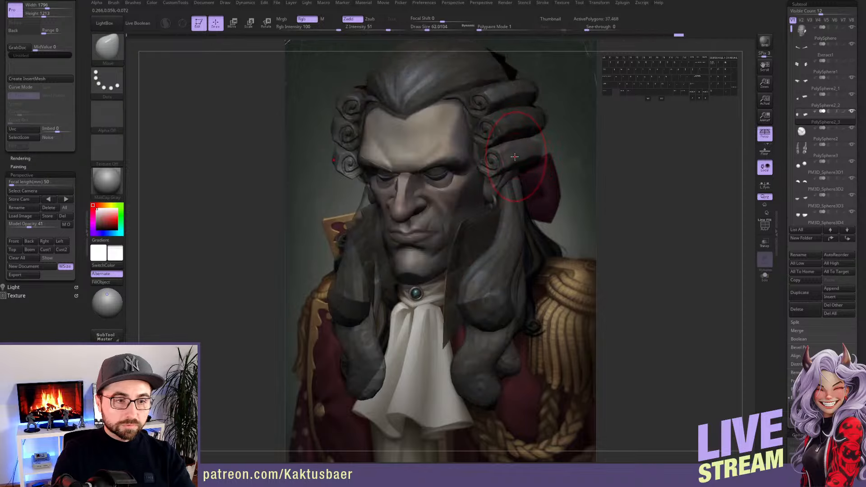
pyautogui.hotkey('shift', 'q')
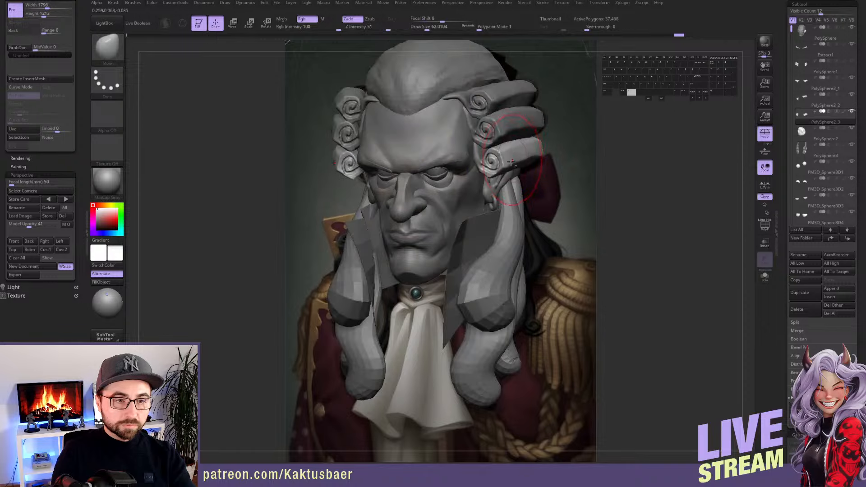
pyautogui.moveTo(511, 163)
pyautogui.keyDown('alt'); pyautogui.mouseDown(button='right')
pyautogui.moveTo(483, 199)
pyautogui.moveTo(526, 183)
pyautogui.moveTo(554, 197)
pyautogui.mouseUp(button='right'); pyautogui.keyUp('alt')
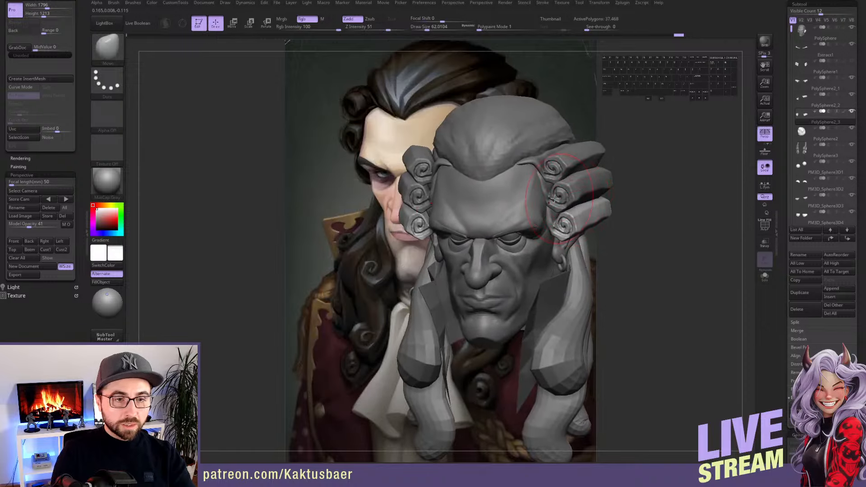
pyautogui.moveTo(440, 176)
pyautogui.mouseDown(button='right')
pyautogui.moveTo(514, 192)
pyautogui.moveTo(477, 211)
pyautogui.moveTo(477, 189)
pyautogui.mouseUp(button='right')
pyautogui.moveTo(477, 188)
pyautogui.keyDown('alt'); pyautogui.mouseDown(button='right')
pyautogui.moveTo(586, 190)
pyautogui.moveTo(640, 220)
pyautogui.moveTo(308, 238)
pyautogui.moveTo(329, 192)
pyautogui.mouseUp(button='right'); pyautogui.keyUp('alt')
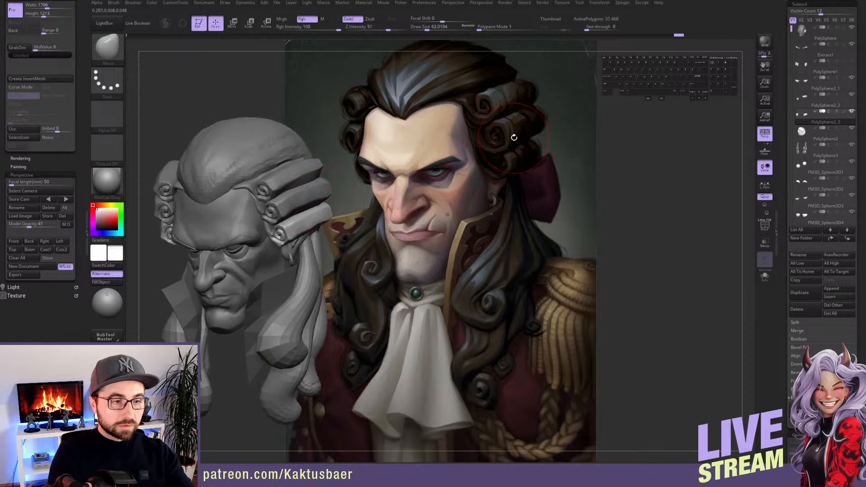
pyautogui.keyDown('alt'); pyautogui.moveTo(298, 166); pyautogui.dragTo(442, 161, button='right'); pyautogui.keyUp('alt')
pyautogui.moveTo(442, 161)
pyautogui.mouseDown(button='right')
pyautogui.moveTo(453, 161)
pyautogui.moveTo(445, 205)
pyautogui.mouseUp(button='right')
pyautogui.moveTo(445, 205)
pyautogui.mouseDown(button='right')
pyautogui.moveTo(446, 196)
pyautogui.moveTo(420, 184)
pyautogui.moveTo(429, 214)
pyautogui.moveTo(445, 217)
pyautogui.mouseUp(button='right')
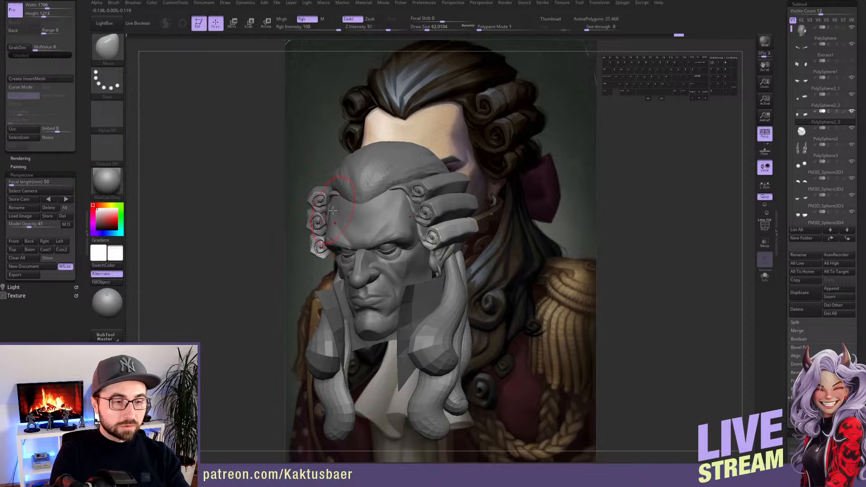
pyautogui.moveTo(323, 215)
pyautogui.mouseDown(button='right')
pyautogui.moveTo(447, 209)
pyautogui.moveTo(466, 218)
pyautogui.moveTo(467, 244)
pyautogui.moveTo(455, 254)
pyautogui.moveTo(493, 218)
pyautogui.moveTo(491, 238)
pyautogui.mouseUp(button='right')
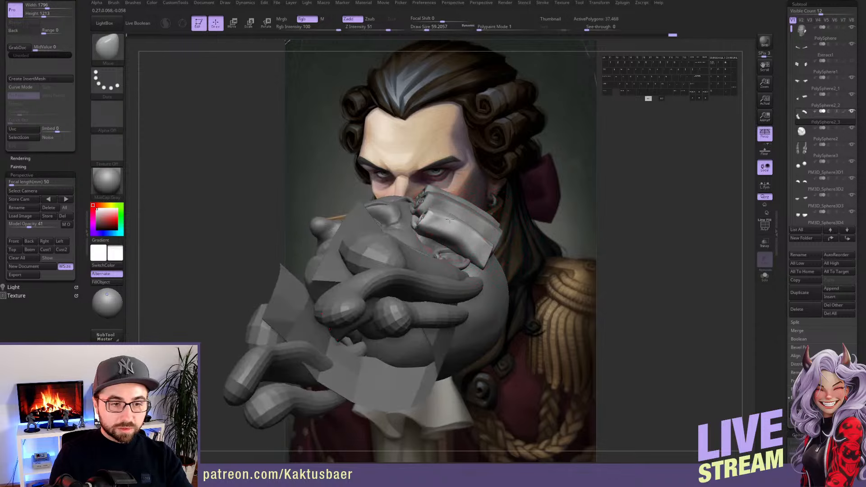
# Bend the middle and upper curls around the side of the skull with the Move brush at draw sizes of about 77 and 71
pyautogui.moveTo(455, 243); pyautogui.dragTo(464, 220, button='right')
pyautogui.keyDown('alt'); pyautogui.click(464, 229); pyautogui.keyUp('alt')
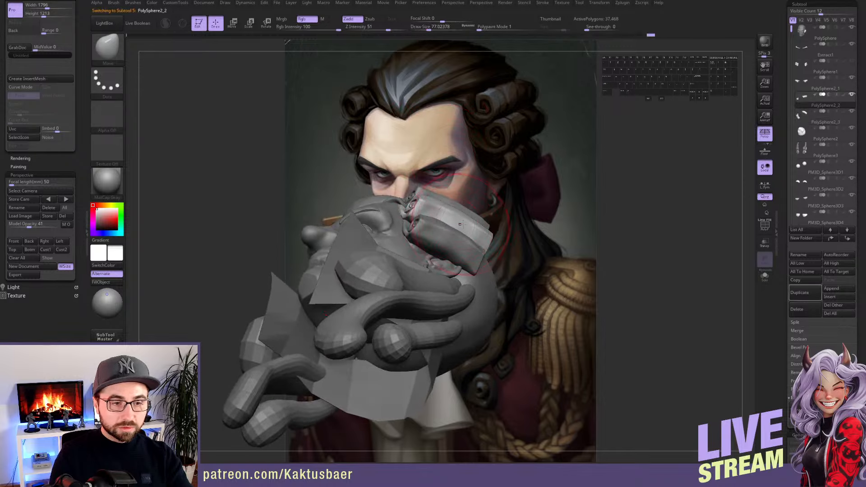
pyautogui.press('s')
pyautogui.moveTo(478, 236); pyautogui.dragTo(483, 238)
pyautogui.moveTo(482, 248)
pyautogui.mouseDown(button='right')
pyautogui.moveTo(448, 217)
pyautogui.moveTo(487, 222)
pyautogui.mouseUp(button='right')
pyautogui.press('[')
pyautogui.keyDown('alt'); pyautogui.click(490, 253); pyautogui.keyUp('alt')
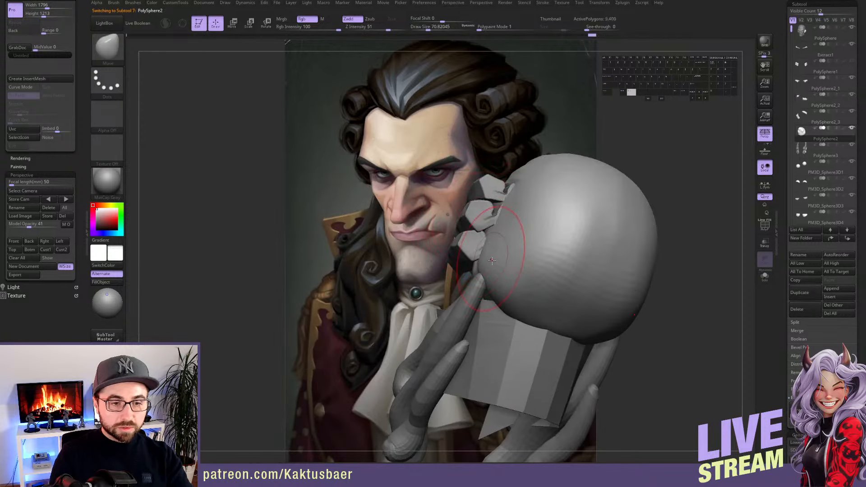
pyautogui.moveTo(485, 278)
pyautogui.mouseDown(button='right')
pyautogui.moveTo(474, 265)
pyautogui.moveTo(486, 293)
pyautogui.moveTo(435, 226)
pyautogui.mouseUp(button='right')
pyautogui.keyDown('alt'); pyautogui.click(418, 198); pyautogui.keyUp('alt')
pyautogui.moveTo(418, 198)
pyautogui.mouseDown(button='right')
pyautogui.moveTo(396, 222)
pyautogui.moveTo(472, 193)
pyautogui.moveTo(428, 202)
pyautogui.moveTo(447, 186)
pyautogui.moveTo(494, 202)
pyautogui.mouseUp(button='right')
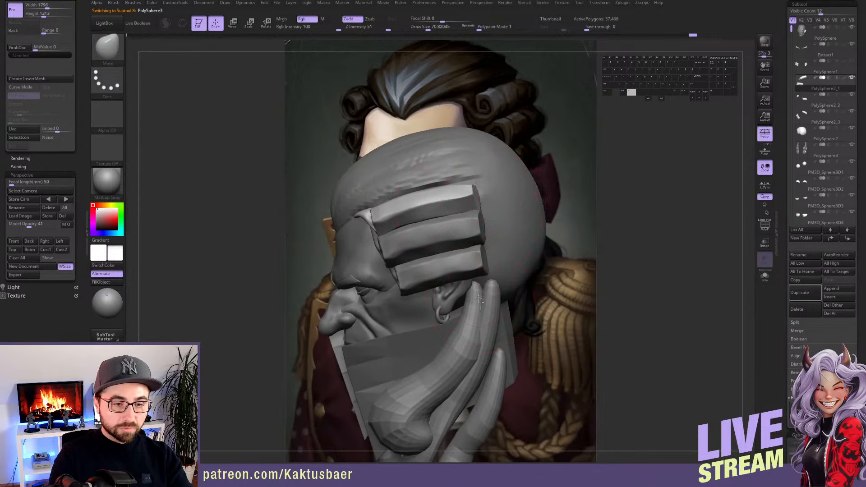
# Select the long hanging strands, mask all but the front one, and fit its upper end behind the ear beneath the bottom curl
pyautogui.moveTo(478, 299); pyautogui.dragTo(436, 242, button='right')
pyautogui.press('w')
pyautogui.keyDown('ctrl'); pyautogui.click(439, 298); pyautogui.keyUp('ctrl')
pyautogui.press('q')
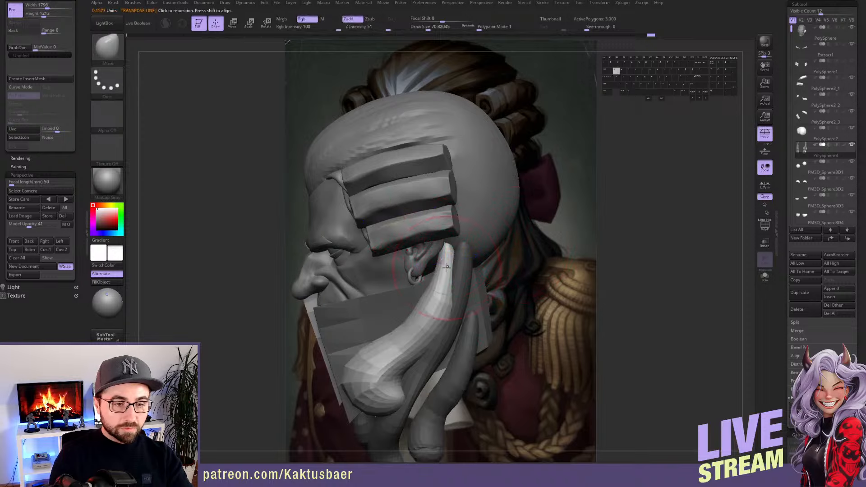
pyautogui.moveTo(458, 291); pyautogui.dragTo(444, 252, button='right')
pyautogui.press('s')
pyautogui.moveTo(445, 251)
pyautogui.mouseDown()
pyautogui.moveTo(450, 219)
pyautogui.moveTo(458, 240)
pyautogui.mouseUp()
pyautogui.press('s')
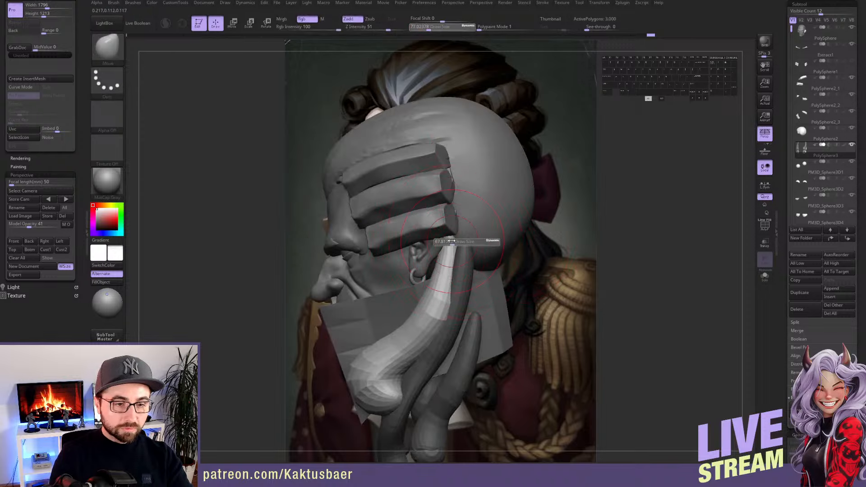
pyautogui.moveTo(496, 246)
pyautogui.mouseDown(button='right')
pyautogui.moveTo(444, 237)
pyautogui.moveTo(453, 232)
pyautogui.mouseUp(button='right')
pyautogui.moveTo(453, 227); pyautogui.dragTo(449, 226)
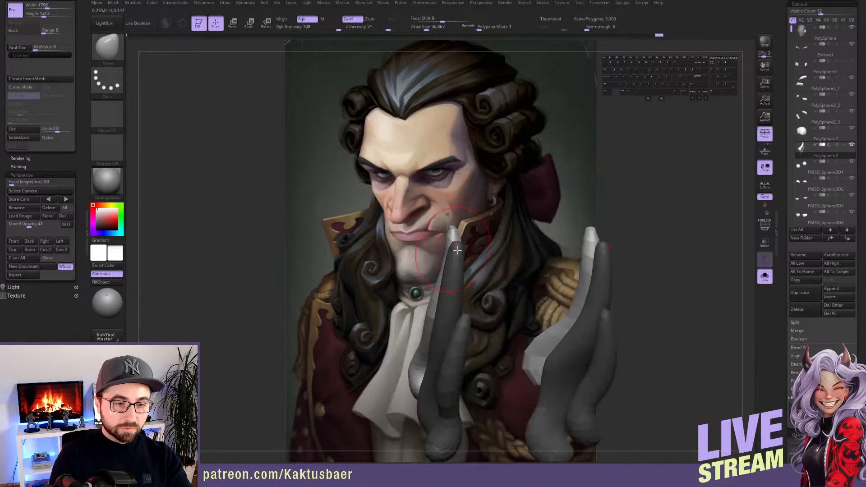
pyautogui.moveTo(457, 249); pyautogui.dragTo(449, 258, button='right')
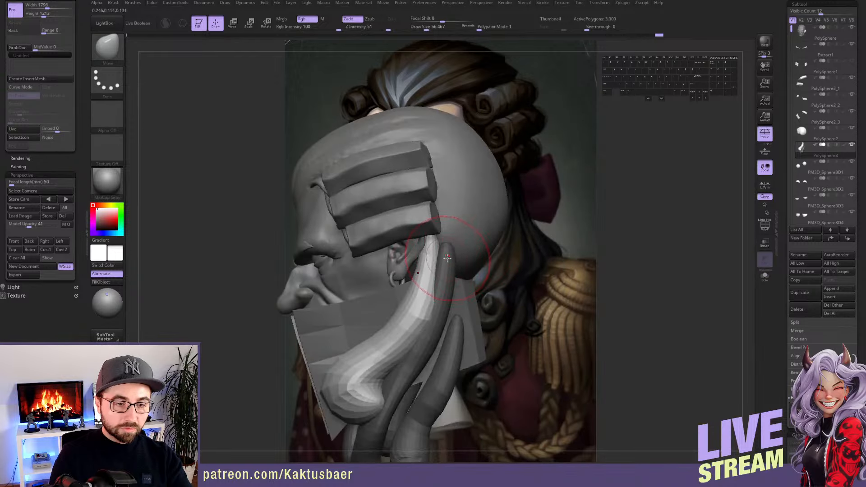
# Mask everything but the second hanging strand and pull its upper end up to the bottom curl at a draw size of about 104
pyautogui.press('w')
pyautogui.press('q')
pyautogui.keyDown('ctrl'); pyautogui.moveTo(447, 286); pyautogui.dragTo(449, 253); pyautogui.keyUp('ctrl')
pyautogui.press('s')
pyautogui.moveTo(449, 208); pyautogui.dragTo(457, 228, button='right')
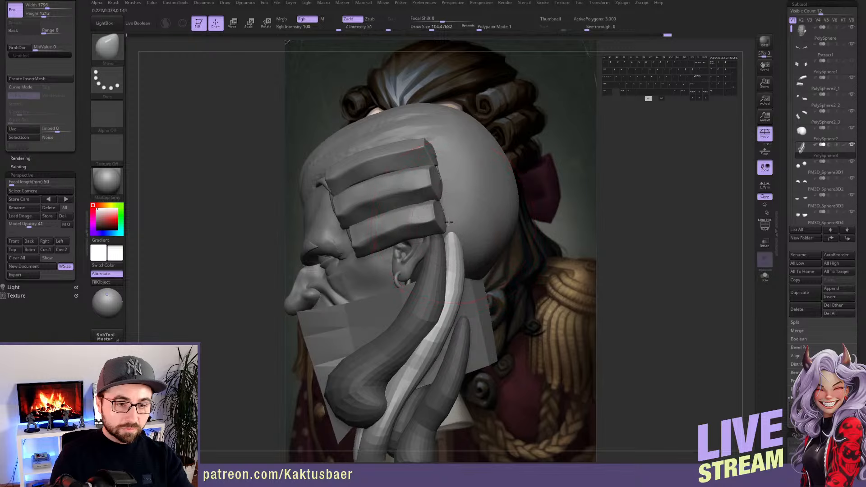
pyautogui.moveTo(449, 272); pyautogui.dragTo(384, 315, button='right')
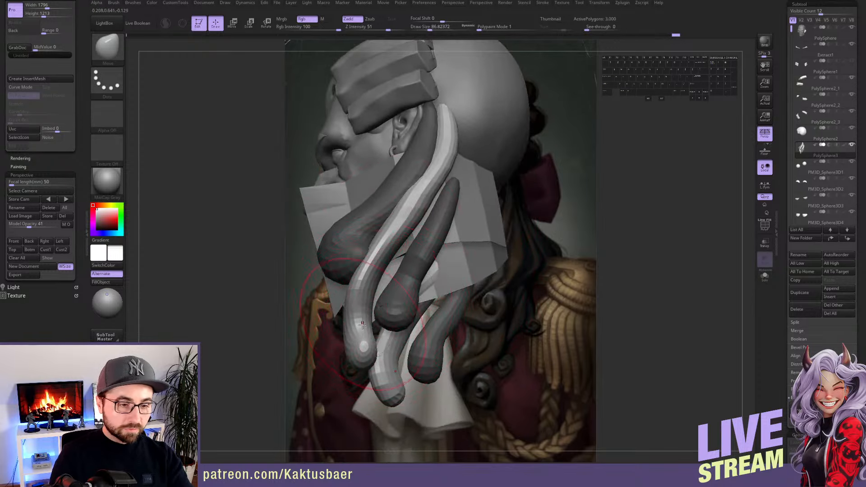
# Unmask only the shorter rear strands and stretch the upper one toward the curls at a draw size of about 87
pyautogui.press('w')
pyautogui.press('q')
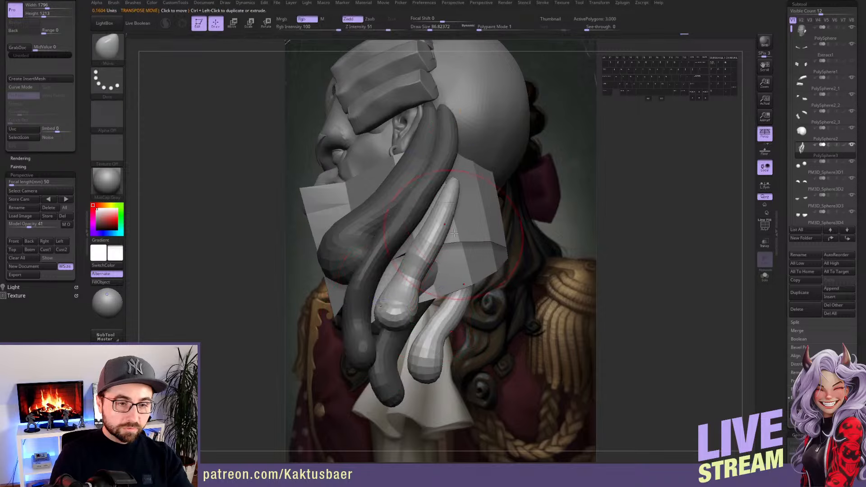
pyautogui.moveTo(406, 294); pyautogui.dragTo(444, 239, button='right')
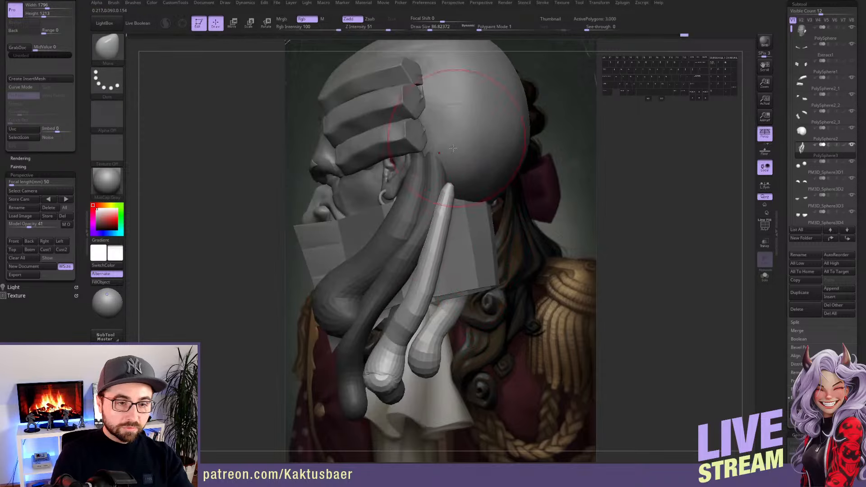
pyautogui.moveTo(452, 148); pyautogui.dragTo(434, 190, button='right')
pyautogui.moveTo(416, 191); pyautogui.dragTo(351, 203, button='right')
pyautogui.moveTo(453, 206)
pyautogui.mouseDown(button='right')
pyautogui.moveTo(497, 223)
pyautogui.moveTo(428, 232)
pyautogui.mouseUp(button='right')
# Draw a new wavy hair strand from beneath the bottom curl down behind the front strands with the CurveTube brush at a draw size of about 13
pyautogui.press('b')
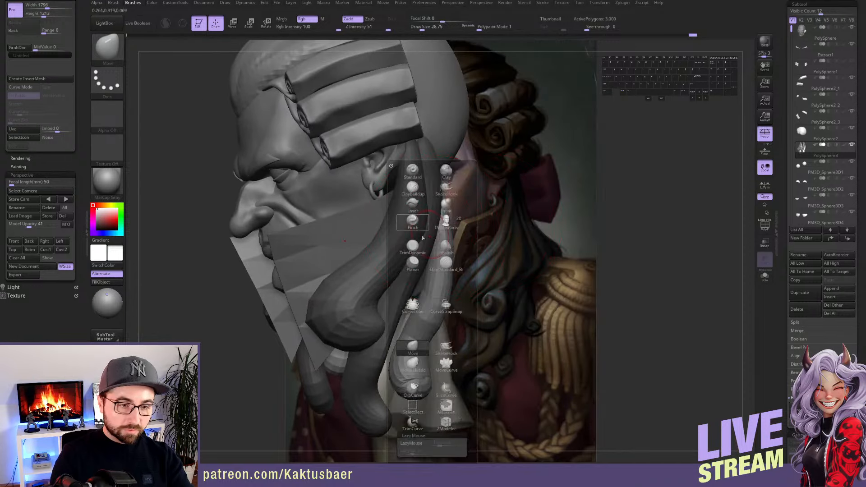
pyautogui.click(418, 304)
pyautogui.click(23, 249)
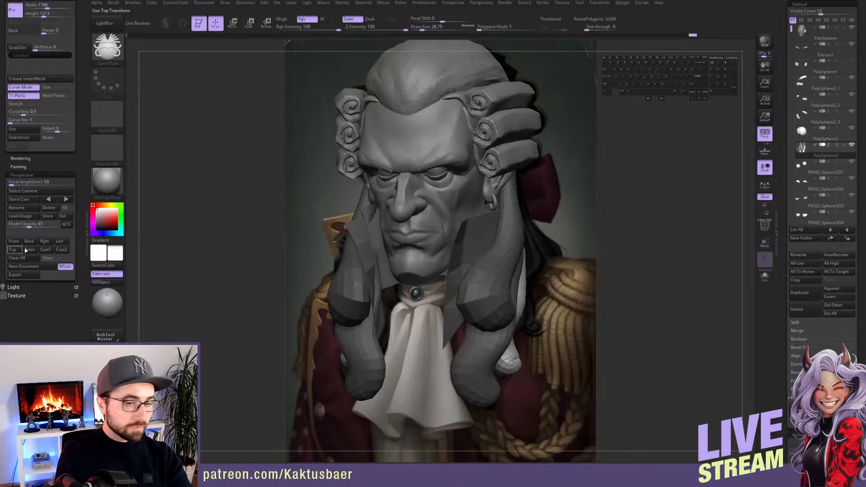
pyautogui.press('s')
pyautogui.moveTo(509, 255); pyautogui.dragTo(506, 253)
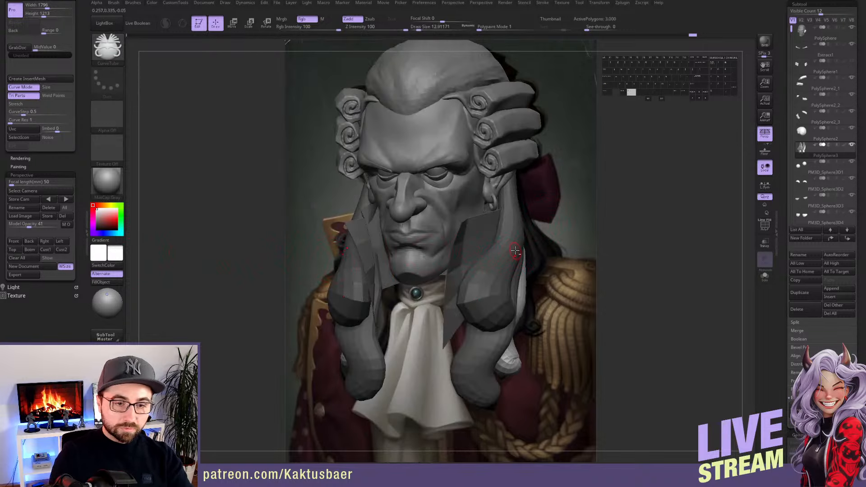
pyautogui.moveTo(515, 251); pyautogui.dragTo(458, 260, button='right')
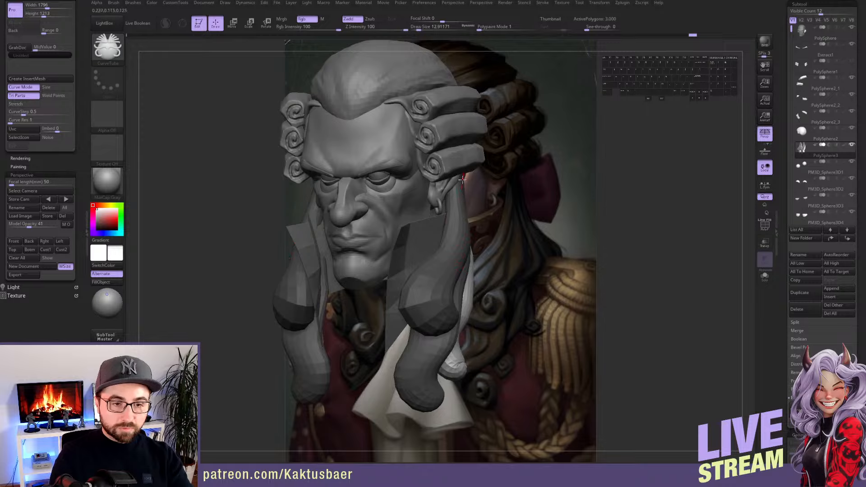
pyautogui.moveTo(476, 269); pyautogui.dragTo(474, 271)
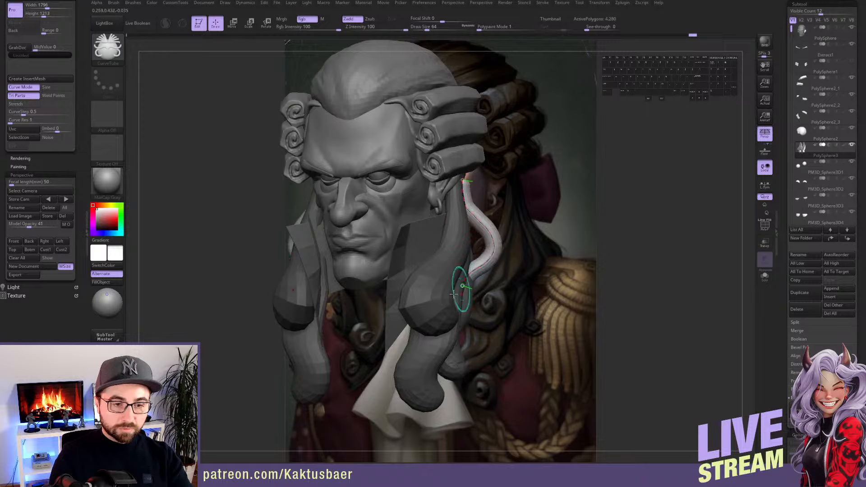
# Reshape the new strand's upper part and attach it beneath the bottom curl with the Move brush at a draw size of about 71
pyautogui.moveTo(477, 268)
pyautogui.mouseDown(button='right')
pyautogui.moveTo(458, 228)
pyautogui.moveTo(458, 248)
pyautogui.mouseUp(button='right')
pyautogui.press('b')
pyautogui.press('m')
pyautogui.press('v')
pyautogui.press('s')
pyautogui.moveTo(465, 209); pyautogui.dragTo(475, 209)
pyautogui.moveTo(476, 204); pyautogui.dragTo(490, 216, button='right')
pyautogui.moveTo(460, 224); pyautogui.dragTo(458, 165)
pyautogui.moveTo(456, 194); pyautogui.dragTo(454, 237, button='right')
pyautogui.keyDown('alt'); pyautogui.moveTo(444, 296); pyautogui.dragTo(438, 280, button='right'); pyautogui.keyUp('alt')
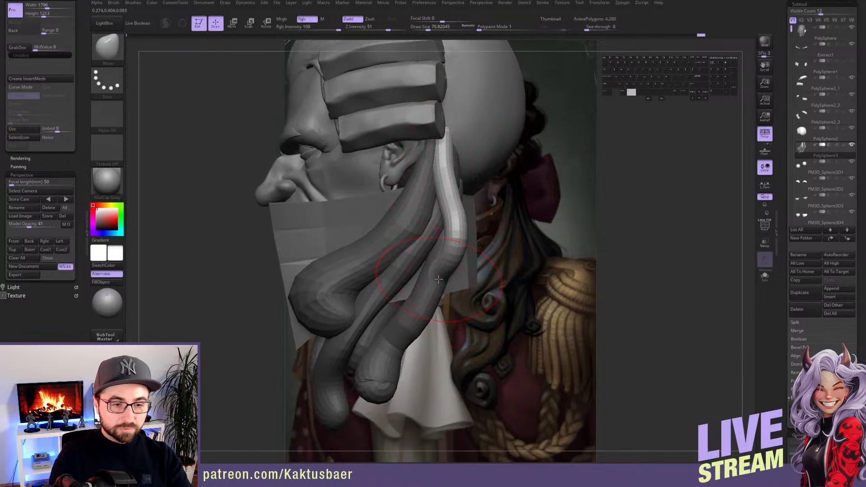
# Pull the new strand's lower end forward and tuck it behind the front strands at a draw size of about 62
pyautogui.press('s')
pyautogui.moveTo(435, 279); pyautogui.dragTo(439, 280)
pyautogui.moveTo(446, 289); pyautogui.dragTo(437, 285, button='right')
pyautogui.moveTo(437, 279); pyautogui.dragTo(422, 287)
pyautogui.press('s')
pyautogui.moveTo(424, 289); pyautogui.dragTo(437, 296, button='right')
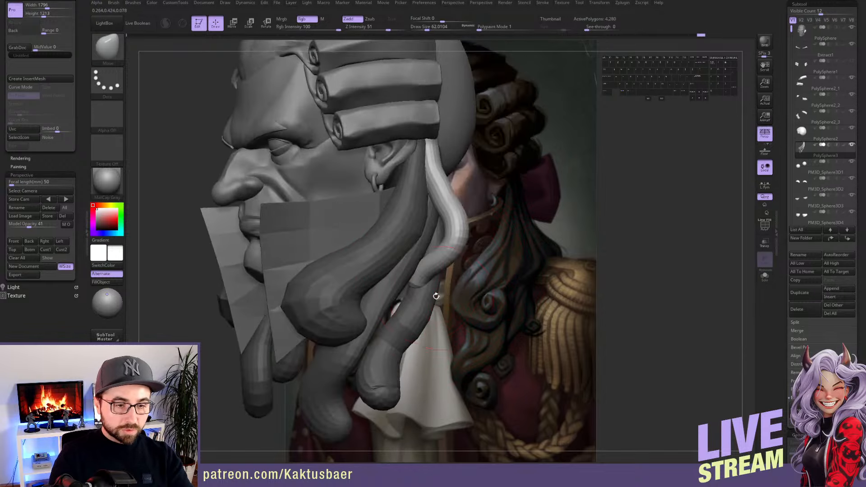
pyautogui.moveTo(423, 285); pyautogui.dragTo(408, 298)
pyautogui.moveTo(429, 265); pyautogui.dragTo(448, 266, button='right')
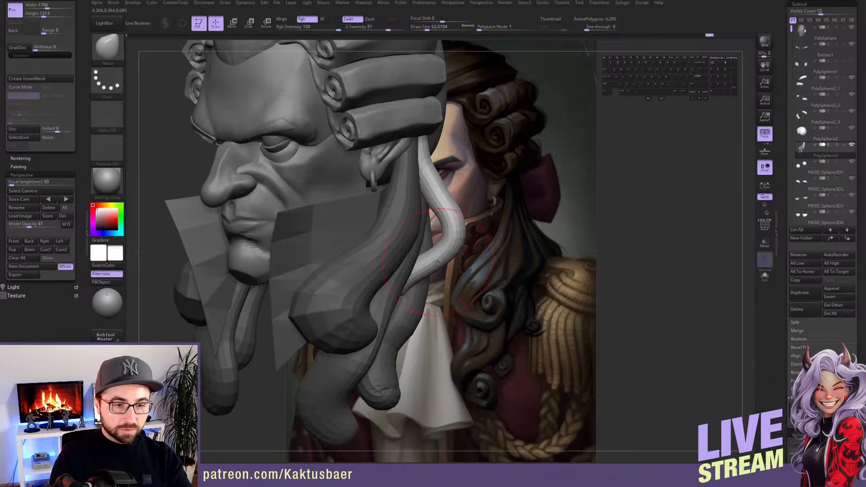
# Turn on backface masking and smooth the new strand's upper part and lower bend at a draw size of about 44
pyautogui.press('s')
pyautogui.moveTo(444, 253); pyautogui.dragTo(441, 253)
pyautogui.keyDown('alt'); pyautogui.moveTo(446, 244); pyautogui.dragTo(451, 246, button='right'); pyautogui.keyUp('alt')
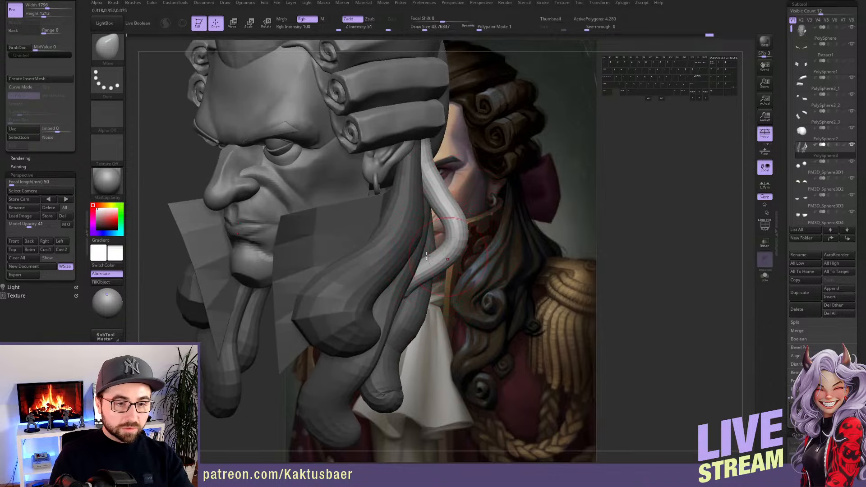
pyautogui.scroll(5, 39, 205)
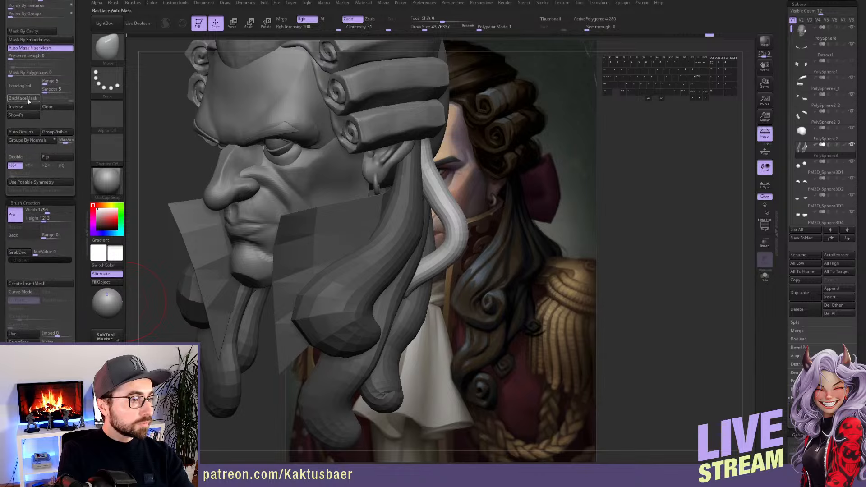
pyautogui.scroll(3, 36, 206)
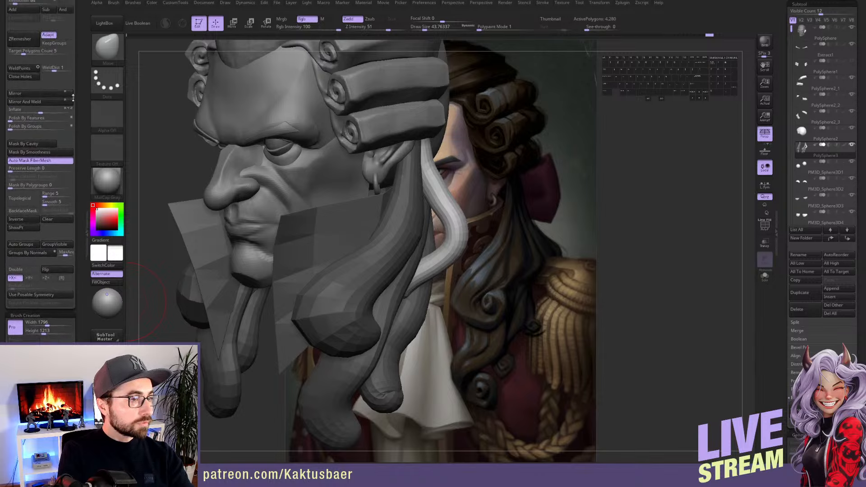
pyautogui.click(21, 212)
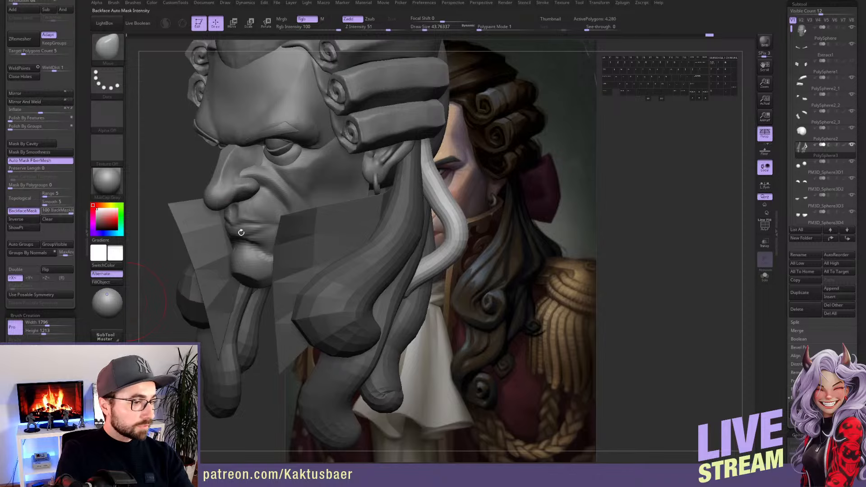
pyautogui.moveTo(437, 227); pyautogui.dragTo(446, 229, button='right')
pyautogui.press('shift')
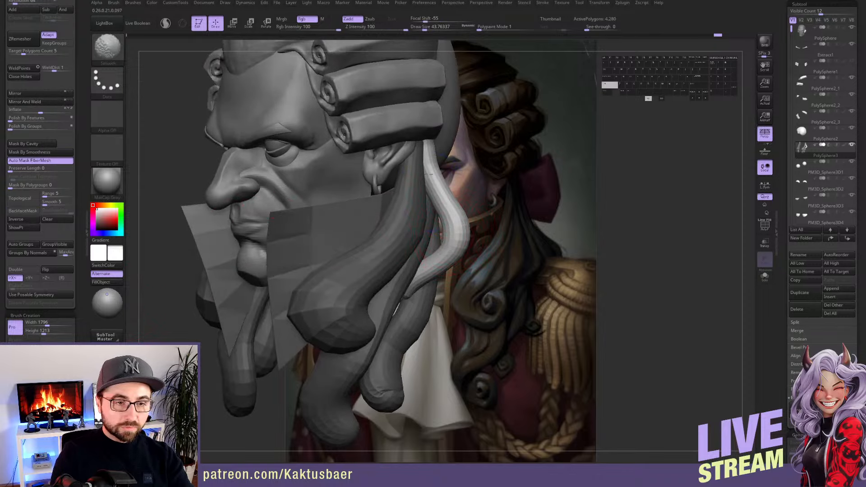
pyautogui.keyDown('shift'); pyautogui.moveTo(439, 199); pyautogui.dragTo(449, 217); pyautogui.keyUp('shift')
pyautogui.keyDown('shift'); pyautogui.moveTo(452, 247); pyautogui.dragTo(417, 285); pyautogui.keyUp('shift')
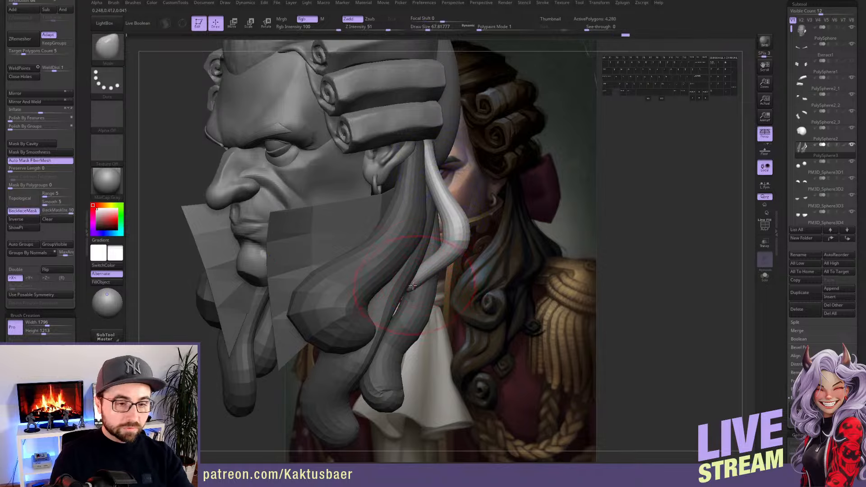
# Turn off backface masking and recall the stored camera view that lines the head up with the reference
pyautogui.click(30, 211)
pyautogui.moveTo(420, 284); pyautogui.dragTo(414, 286, button='right')
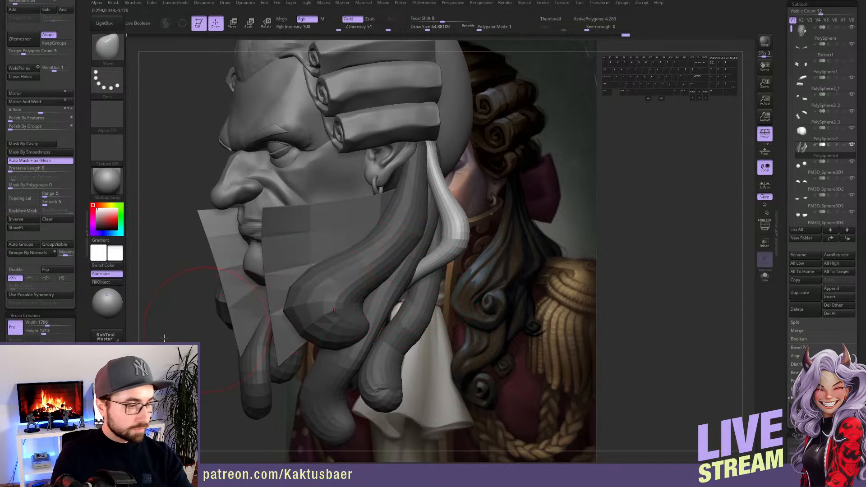
pyautogui.moveTo(75, 332); pyautogui.dragTo(75, 69)
pyautogui.click(15, 296)
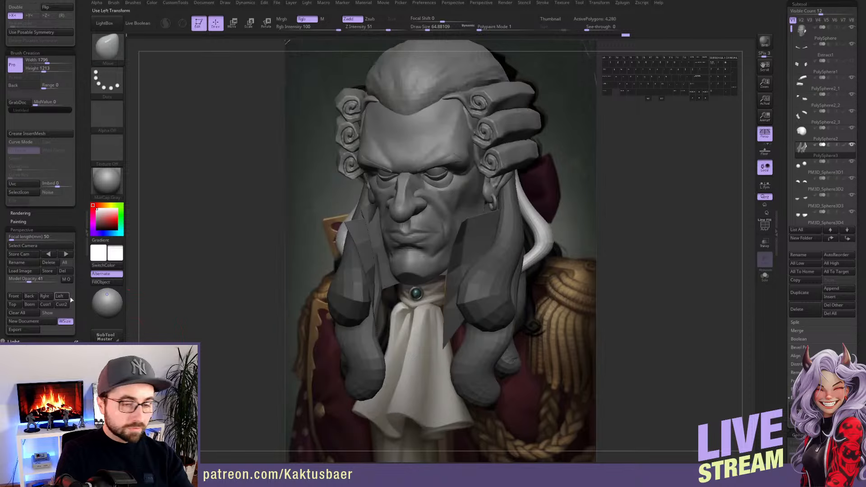
# Isolate the new rear strand and move its bend and upper part to follow the reference hair at a draw size of about 77
pyautogui.keyDown('ctrl'); pyautogui.keyDown('shift'); pyautogui.click(537, 255); pyautogui.keyUp('shift'); pyautogui.keyUp('ctrl')
pyautogui.press('s')
pyautogui.moveTo(541, 243); pyautogui.dragTo(536, 242)
pyautogui.moveTo(512, 257); pyautogui.dragTo(404, 291, button='right')
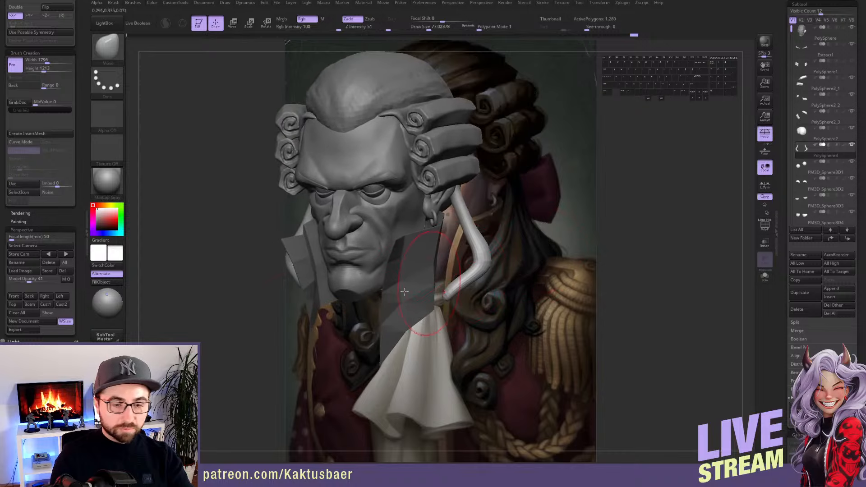
pyautogui.click(34, 298)
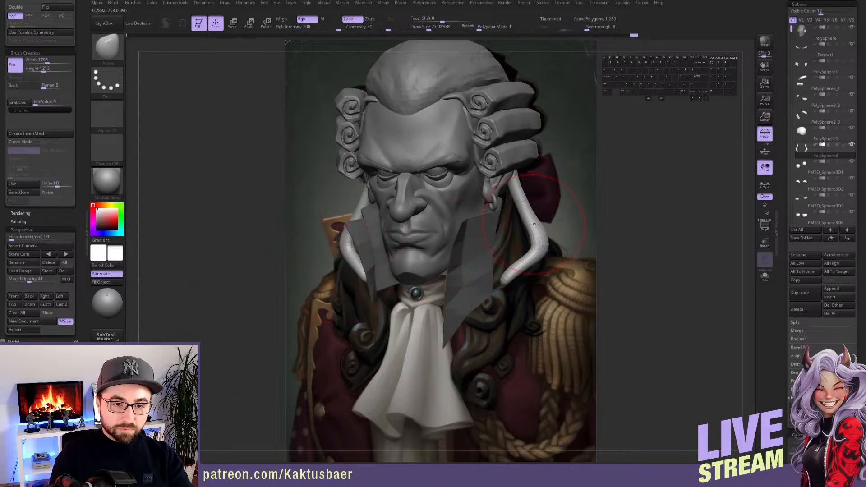
pyautogui.moveTo(537, 230); pyautogui.dragTo(532, 246)
pyautogui.moveTo(520, 199); pyautogui.dragTo(521, 206)
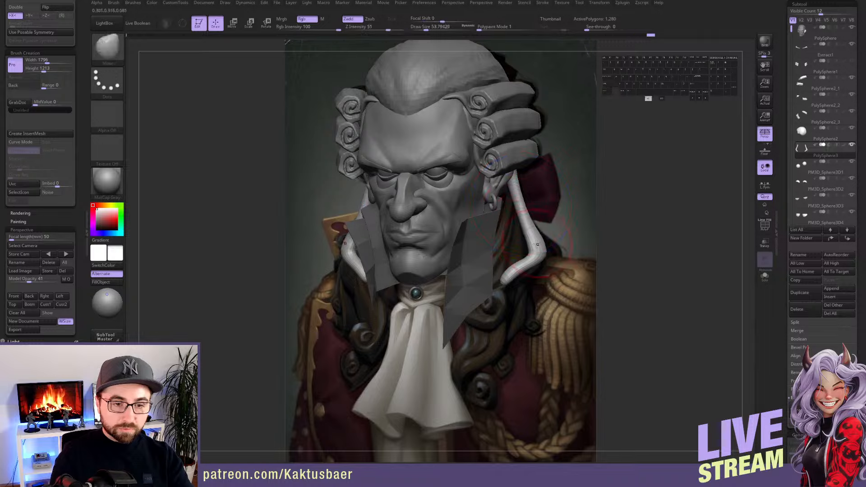
# Unhide the other strands and pull the rear strand inward toward the neck with the Move brush at a draw size of about 65
pyautogui.keyDown('ctrl'); pyautogui.keyDown('shift'); pyautogui.click(557, 267); pyautogui.keyUp('shift'); pyautogui.keyUp('ctrl')
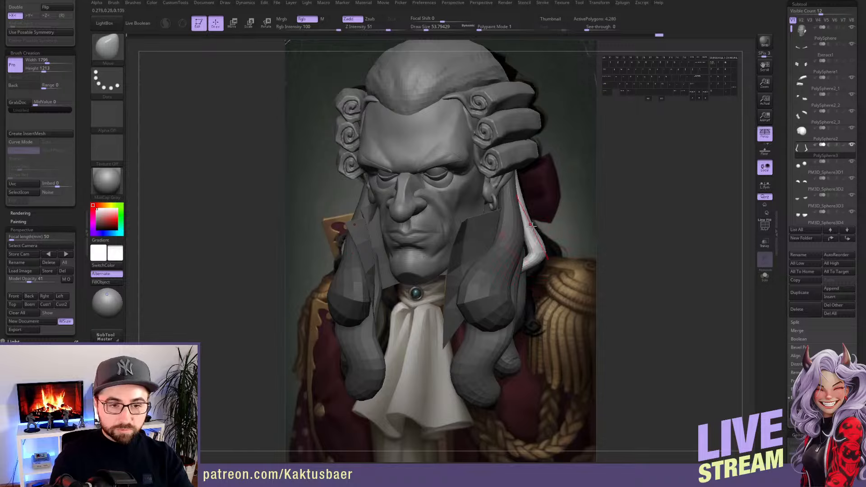
pyautogui.press('shift')
pyautogui.press('s')
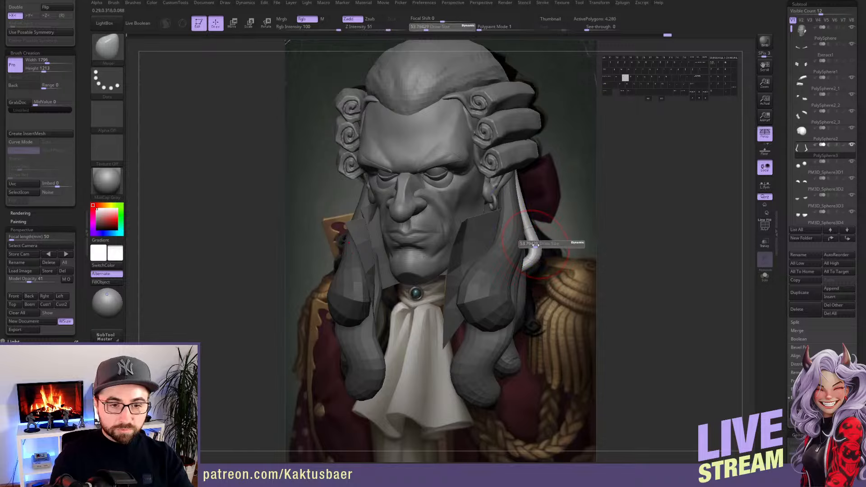
pyautogui.moveTo(533, 242); pyautogui.dragTo(534, 242)
pyautogui.moveTo(534, 241)
pyautogui.mouseDown()
pyautogui.moveTo(505, 253)
pyautogui.moveTo(535, 250)
pyautogui.moveTo(506, 197)
pyautogui.moveTo(513, 208)
pyautogui.mouseUp()
# Duplicate the rear strand with Transpose and shape the copy's outer bend with the Move brush at draw sizes of about 77 and 51
pyautogui.press('w')
pyautogui.press('w')
pyautogui.press('r')
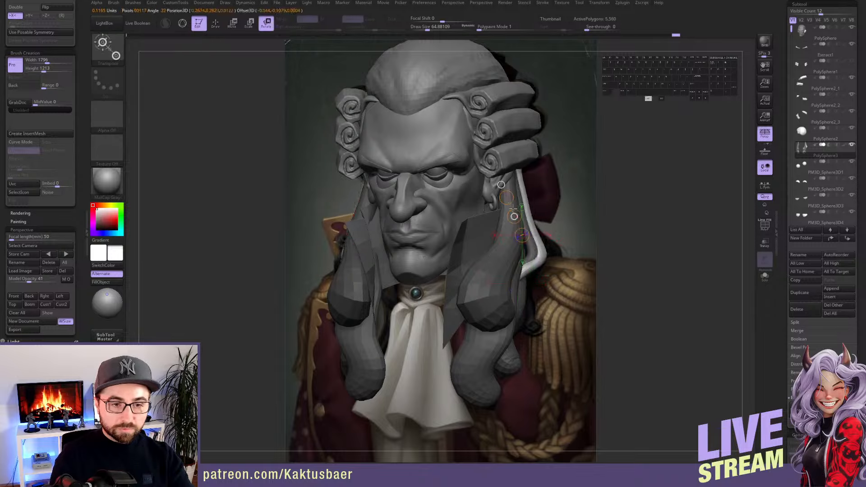
pyautogui.press('q')
pyautogui.moveTo(541, 254); pyautogui.dragTo(553, 251)
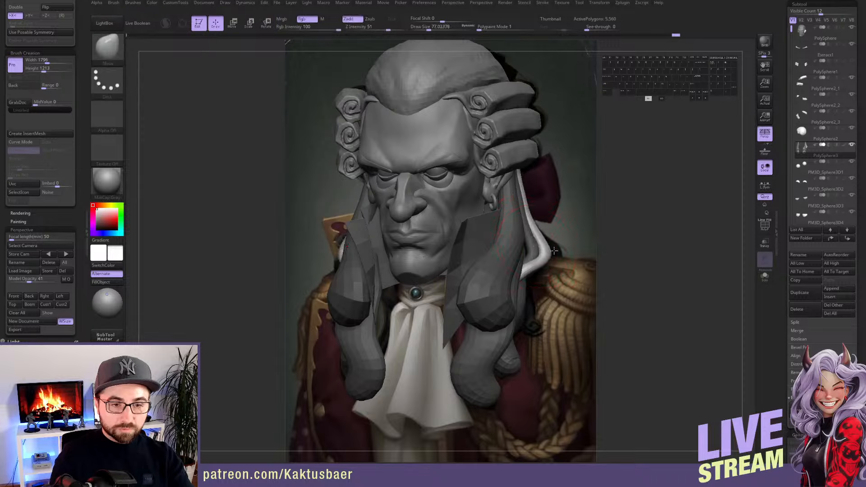
pyautogui.press('[')
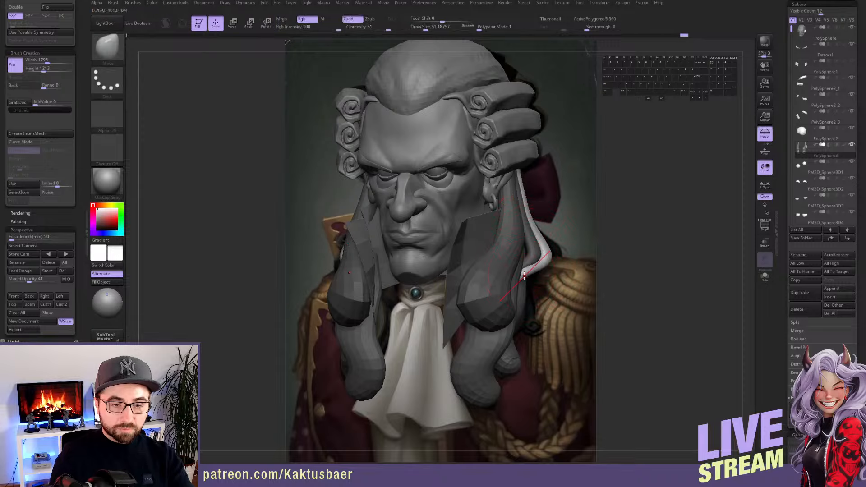
pyautogui.moveTo(497, 257); pyautogui.dragTo(416, 268, button='right')
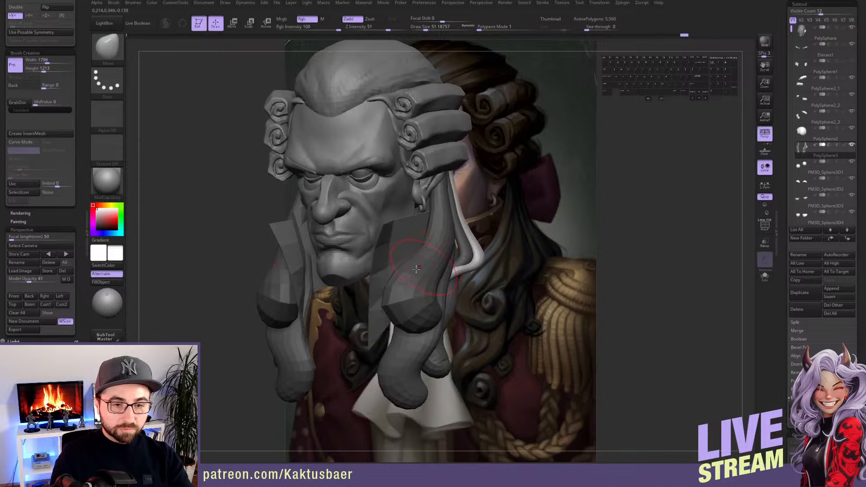
pyautogui.click(16, 296)
# Pull the copied strand's upper end up beneath the bottom curl and smooth it at a draw size of about 71
pyautogui.moveTo(573, 361)
pyautogui.mouseDown(button='right')
pyautogui.moveTo(533, 341)
pyautogui.moveTo(535, 293)
pyautogui.moveTo(495, 280)
pyautogui.mouseUp(button='right')
pyautogui.press(']')
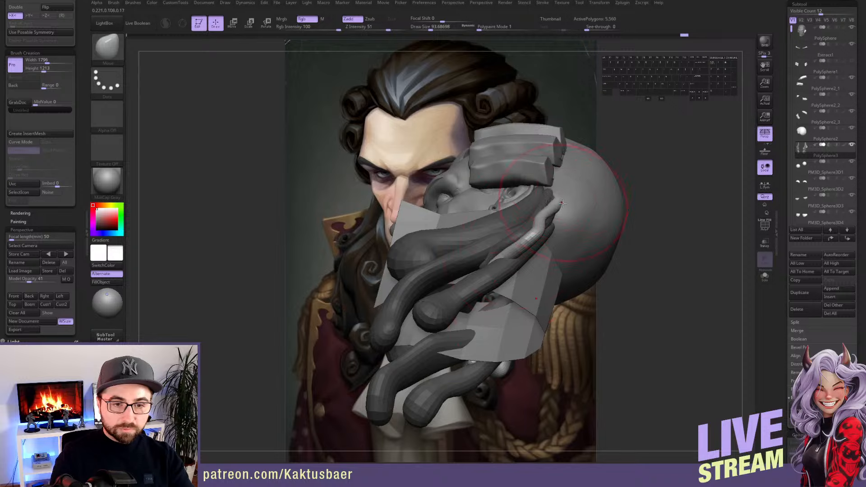
pyautogui.moveTo(552, 205)
pyautogui.mouseDown(button='right')
pyautogui.moveTo(523, 212)
pyautogui.moveTo(550, 219)
pyautogui.moveTo(533, 226)
pyautogui.mouseUp(button='right')
pyautogui.press('s')
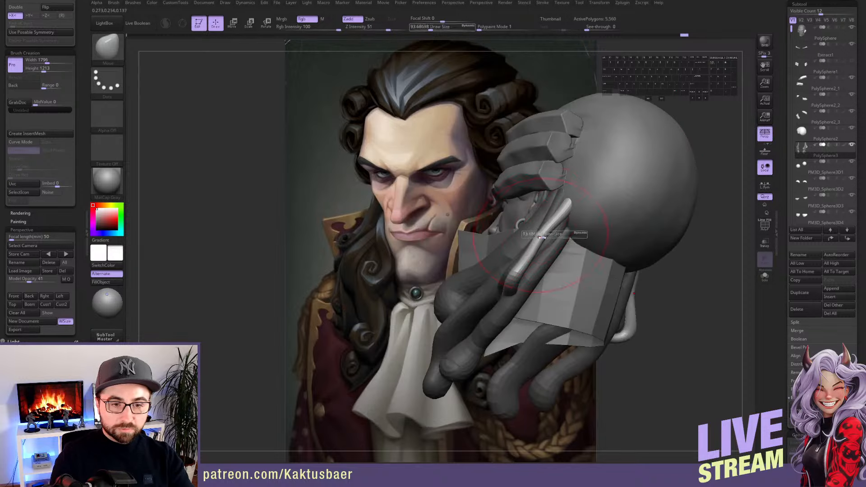
pyautogui.moveTo(536, 230); pyautogui.dragTo(533, 231)
pyautogui.press('s')
pyautogui.moveTo(542, 232); pyautogui.dragTo(561, 209)
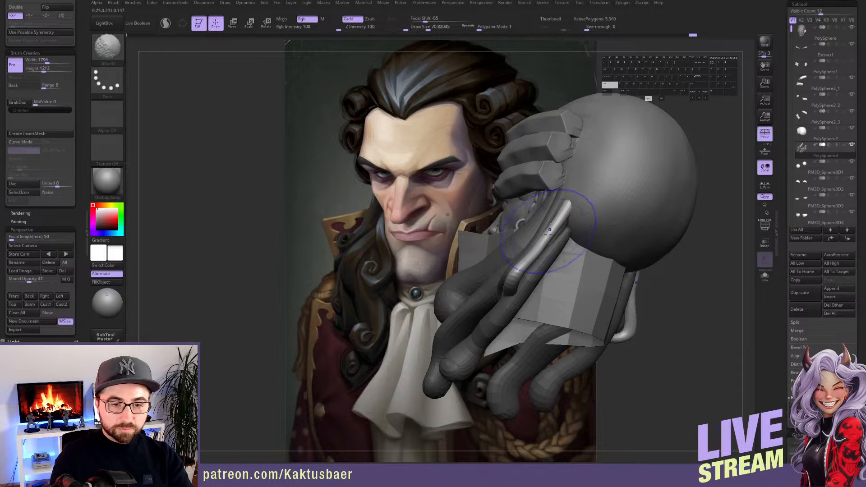
pyautogui.moveTo(564, 225); pyautogui.dragTo(543, 231, button='right')
pyautogui.moveTo(538, 190); pyautogui.dragTo(516, 194, button='right')
pyautogui.moveTo(528, 192); pyautogui.dragTo(537, 175)
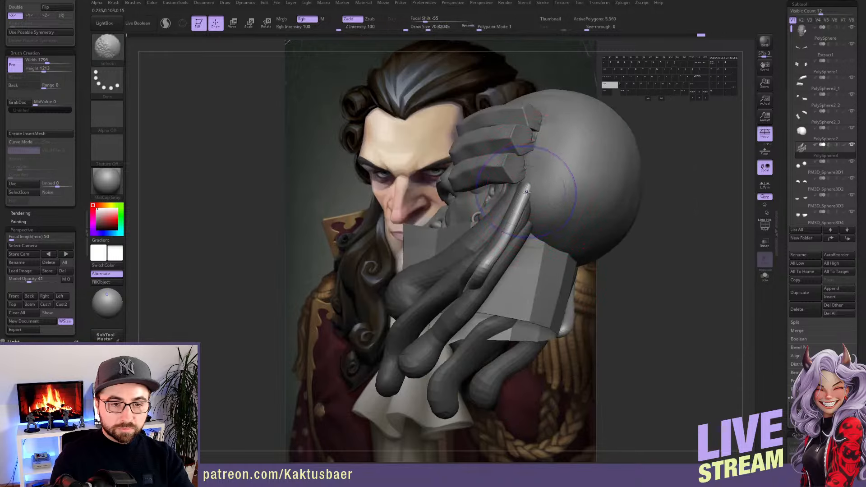
pyautogui.moveTo(518, 244)
pyautogui.mouseDown(button='right')
pyautogui.moveTo(532, 252)
pyautogui.moveTo(511, 236)
pyautogui.mouseUp(button='right')
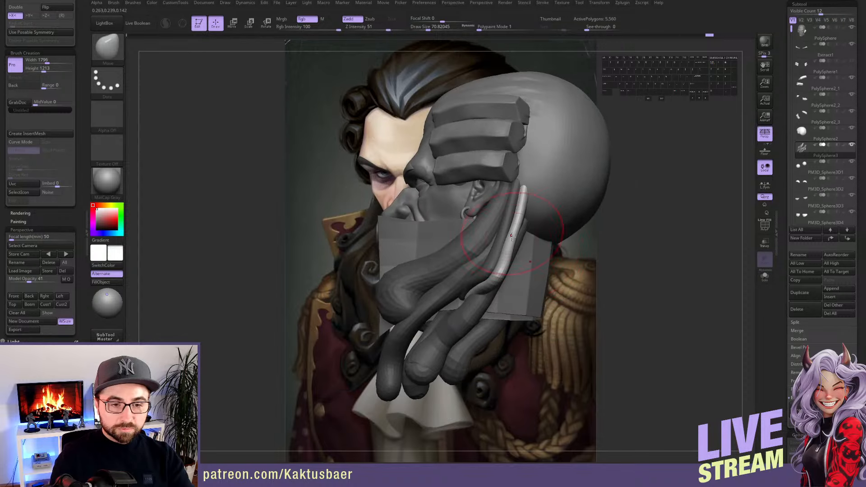
# Turn on backface masking and widen the copied strand's lower bend with the Move brush at a draw size of about 97
pyautogui.scroll(5, 75, 149)
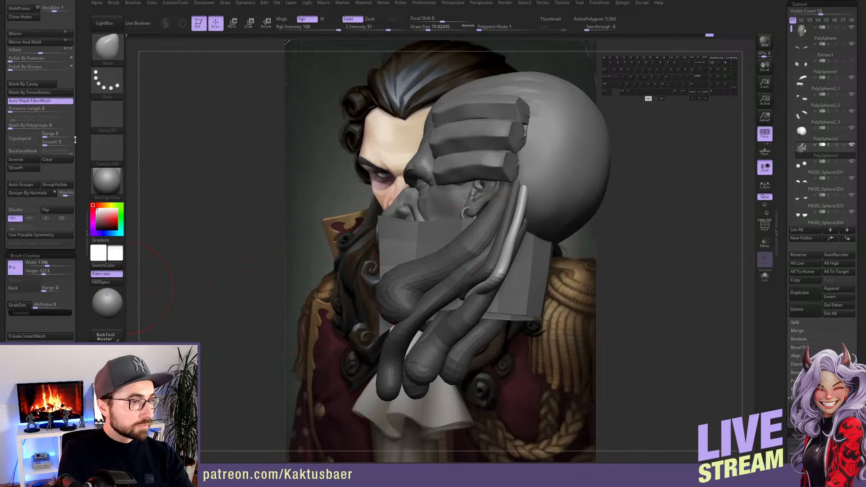
pyautogui.click(32, 153)
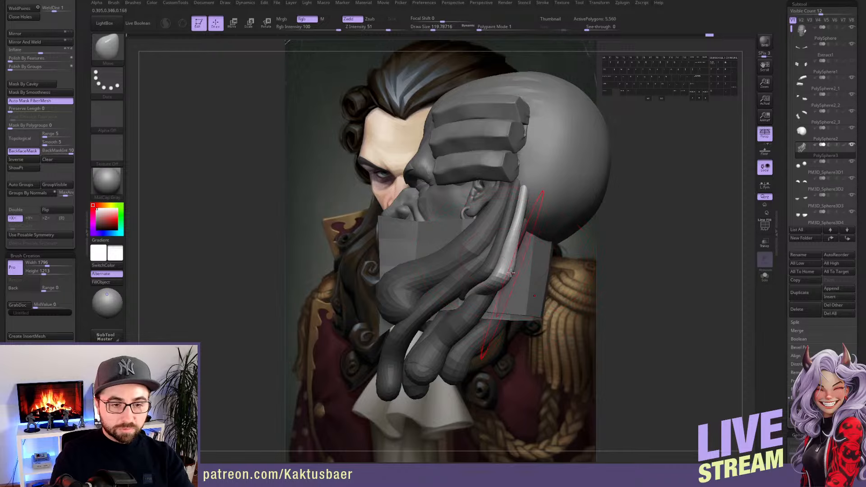
pyautogui.moveTo(505, 260); pyautogui.dragTo(509, 251, button='right')
pyautogui.moveTo(507, 268); pyautogui.dragTo(503, 284)
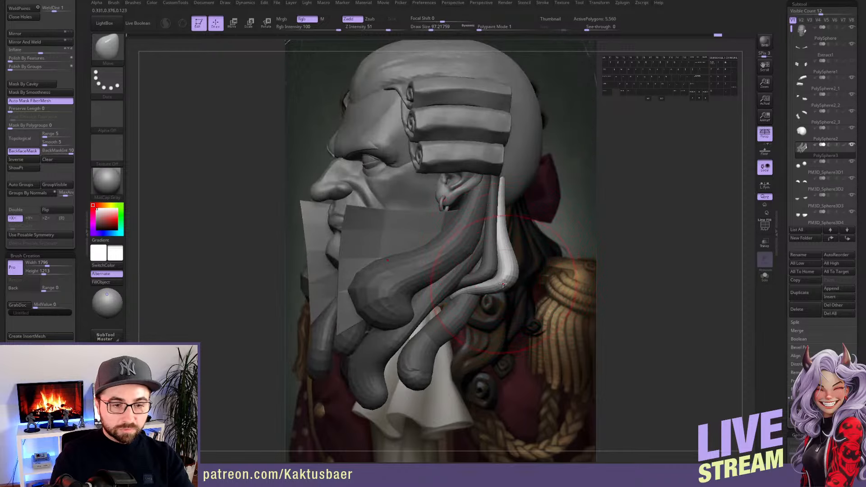
pyautogui.moveTo(506, 266)
pyautogui.mouseDown(button='right')
pyautogui.moveTo(525, 280)
pyautogui.moveTo(532, 257)
pyautogui.mouseUp(button='right')
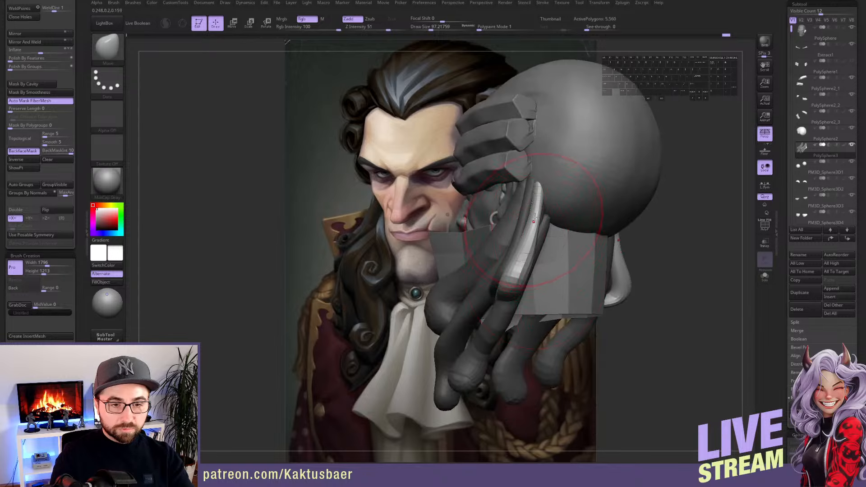
pyautogui.moveTo(534, 219); pyautogui.dragTo(523, 244, button='right')
# Mask every strand except the two rear ones, and clear the mask from the whole hair object again
pyautogui.press('w')
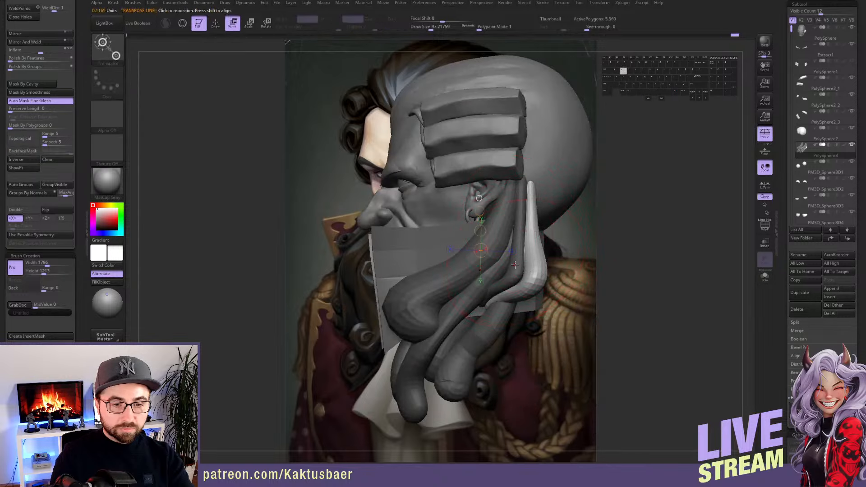
pyautogui.press('q')
pyautogui.hotkey('ctrl', 'shift', 'a')
pyautogui.press('w')
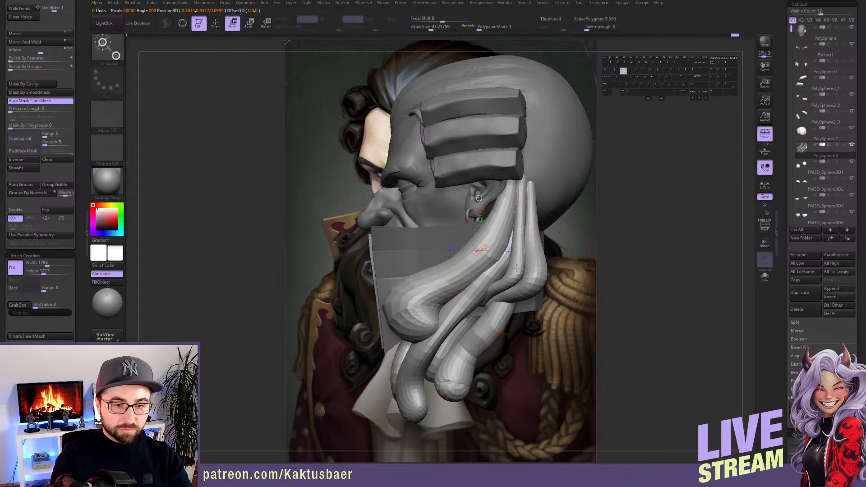
pyautogui.keyDown('ctrl'); pyautogui.click(517, 269); pyautogui.keyUp('ctrl')
pyautogui.press('q')
pyautogui.moveTo(520, 263)
pyautogui.mouseDown(button='right')
pyautogui.moveTo(550, 239)
pyautogui.moveTo(569, 206)
pyautogui.mouseUp(button='right')
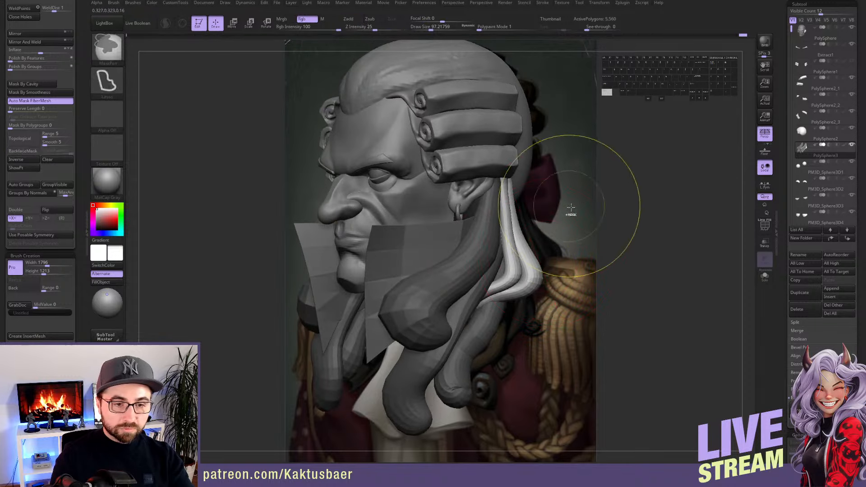
pyautogui.keyDown('ctrl'); pyautogui.moveTo(571, 208); pyautogui.dragTo(568, 239); pyautogui.keyUp('ctrl')
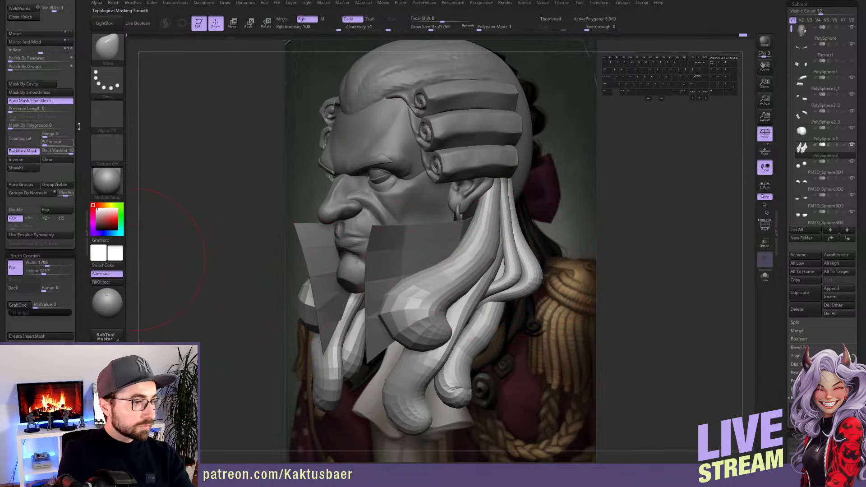
# Apply Mirror And Weld to the hair strands and check their polygroups with the polyframe display
pyautogui.scroll(3, 41, 135)
pyautogui.click(40, 80)
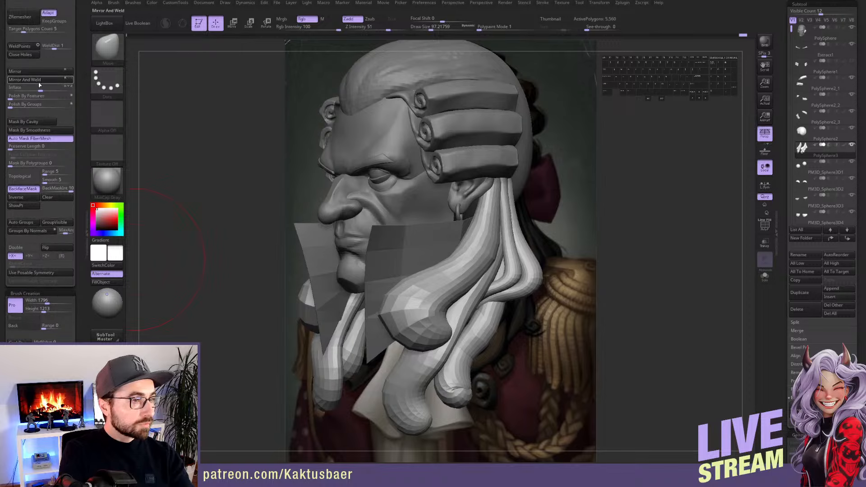
pyautogui.hotkey('shift', 'f')
pyautogui.keyDown('alt'); pyautogui.moveTo(485, 283); pyautogui.dragTo(496, 249, button='right'); pyautogui.keyUp('alt')
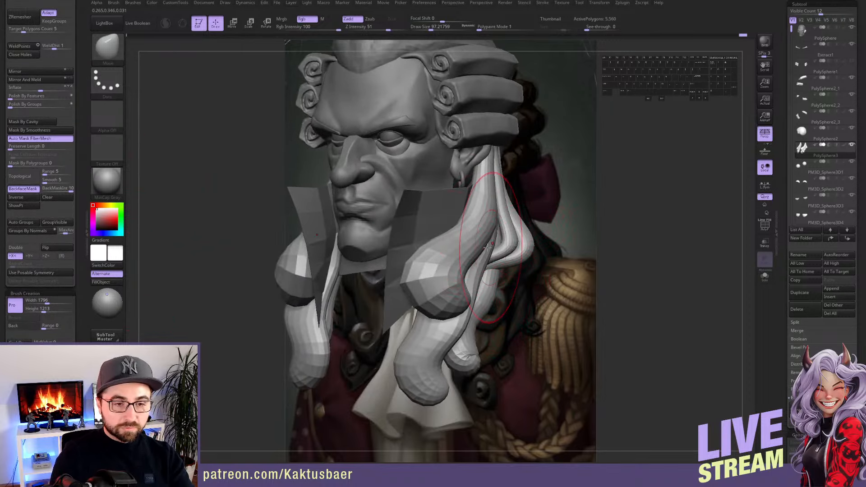
pyautogui.hotkey('shift', 'f')
# Hide the thick front strand on both sides and split it off into its own subtool
pyautogui.keyDown('ctrl'); pyautogui.keyDown('shift'); pyautogui.click(445, 263); pyautogui.keyUp('shift'); pyautogui.keyUp('ctrl')
pyautogui.keyDown('ctrl'); pyautogui.keyDown('shift'); pyautogui.click(443, 264); pyautogui.keyUp('shift'); pyautogui.keyUp('ctrl')
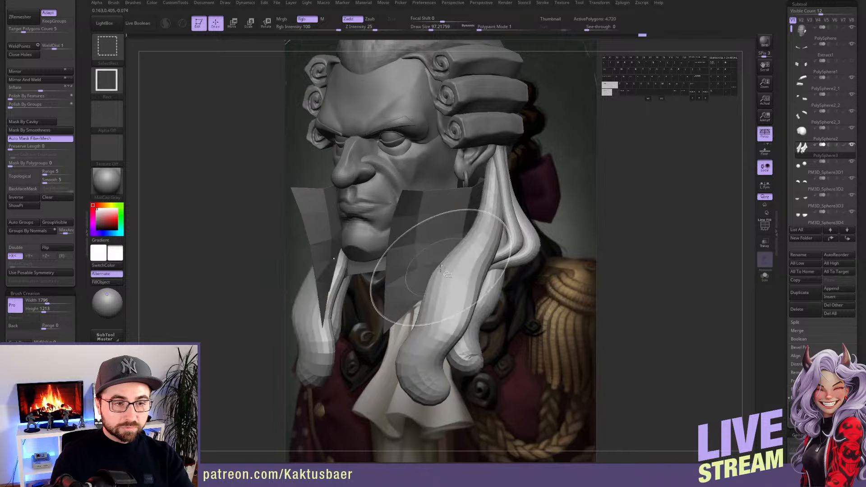
pyautogui.moveTo(78, 47); pyautogui.dragTo(81, 123)
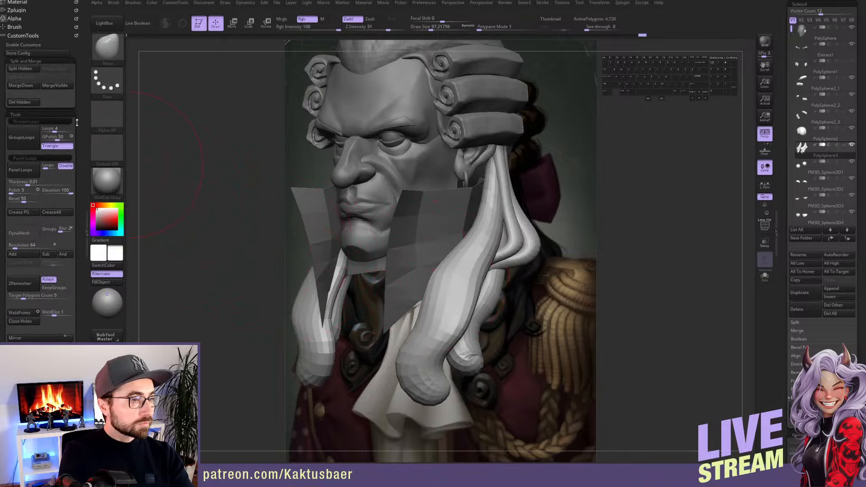
pyautogui.click(31, 70)
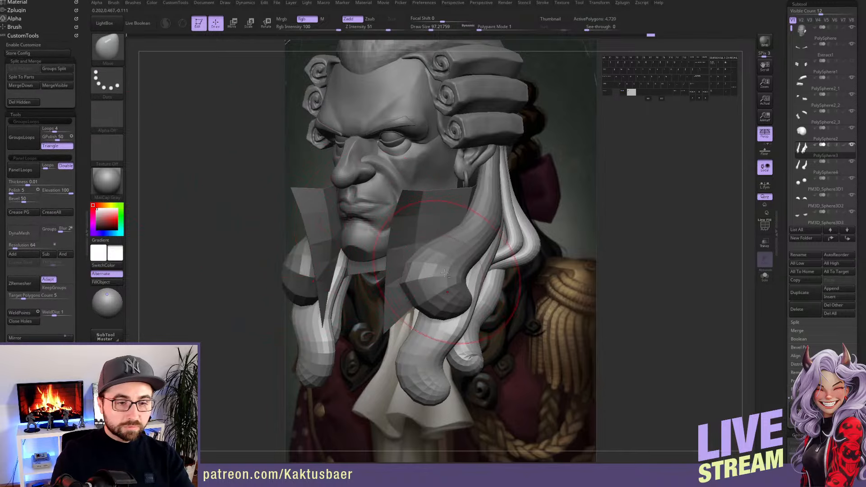
# Activate the split-off thick front hair strand and subdivide it three times
pyautogui.keyDown('alt'); pyautogui.click(429, 272); pyautogui.keyUp('alt')
pyautogui.moveTo(429, 270)
pyautogui.keyDown('alt'); pyautogui.mouseDown(button='right')
pyautogui.moveTo(444, 280)
pyautogui.moveTo(393, 250)
pyautogui.moveTo(400, 272)
pyautogui.moveTo(351, 254)
pyautogui.mouseUp(button='right'); pyautogui.keyUp('alt')
pyautogui.hotkey('ctrl', 'd')
pyautogui.hotkey('ctrl', 'd')
pyautogui.hotkey('ctrl', 'd')
# Carve a lengthwise groove down the front strand with the Dam Standard brush at a draw size of about 22, undoing the excess stroke
pyautogui.press('b')
pyautogui.press('d')
pyautogui.press('s')
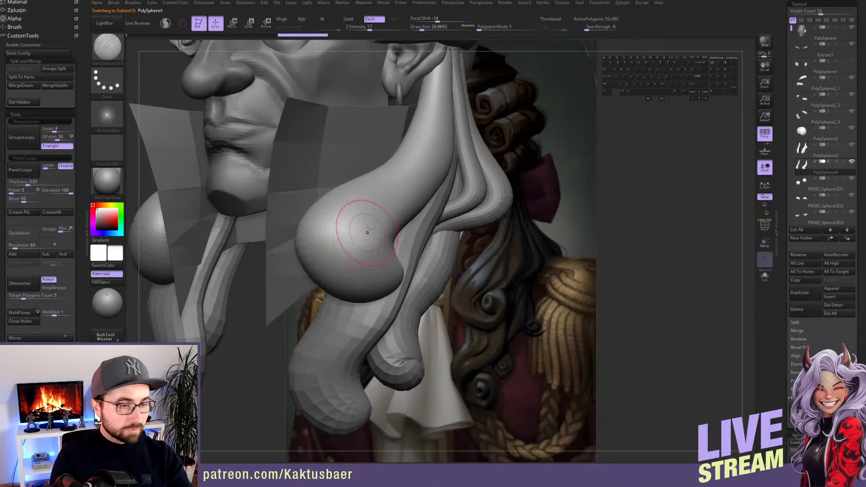
pyautogui.press('s')
pyautogui.moveTo(427, 162); pyautogui.dragTo(424, 162)
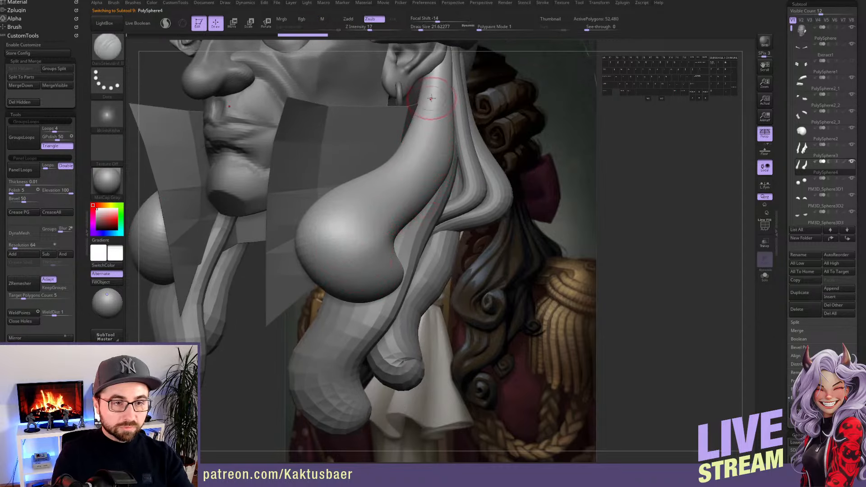
pyautogui.moveTo(431, 122)
pyautogui.mouseDown()
pyautogui.moveTo(379, 214)
pyautogui.moveTo(353, 235)
pyautogui.mouseUp()
pyautogui.keyDown('alt'); pyautogui.moveTo(364, 206); pyautogui.dragTo(356, 246); pyautogui.keyUp('alt')
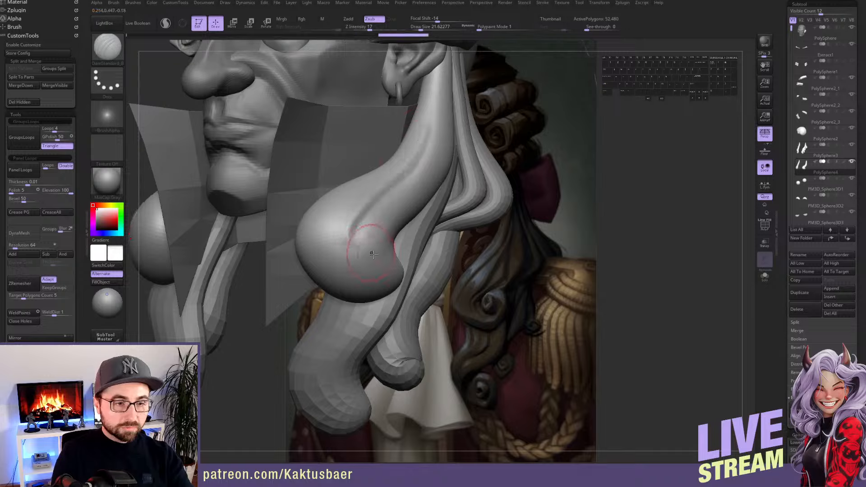
pyautogui.hotkey('ctrl', 'z')
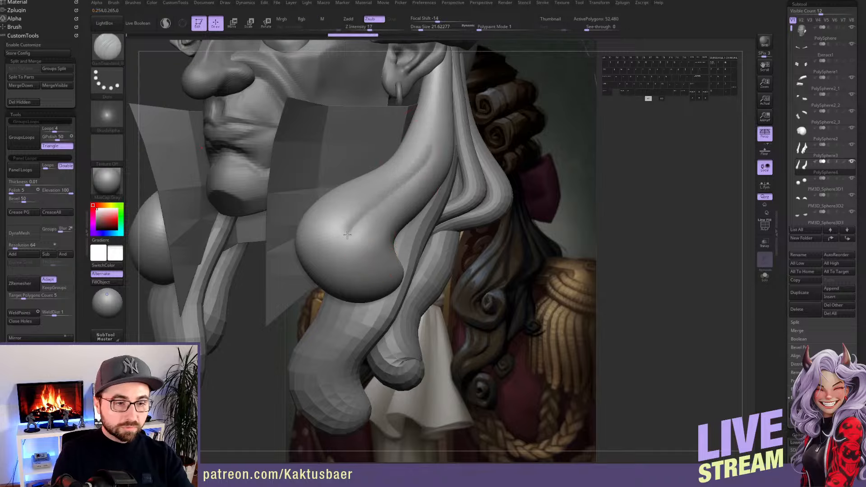
# Carve a spiral curl into the rounded lower end of the front strand and deepen its turns from the side
pyautogui.moveTo(351, 268); pyautogui.dragTo(382, 276)
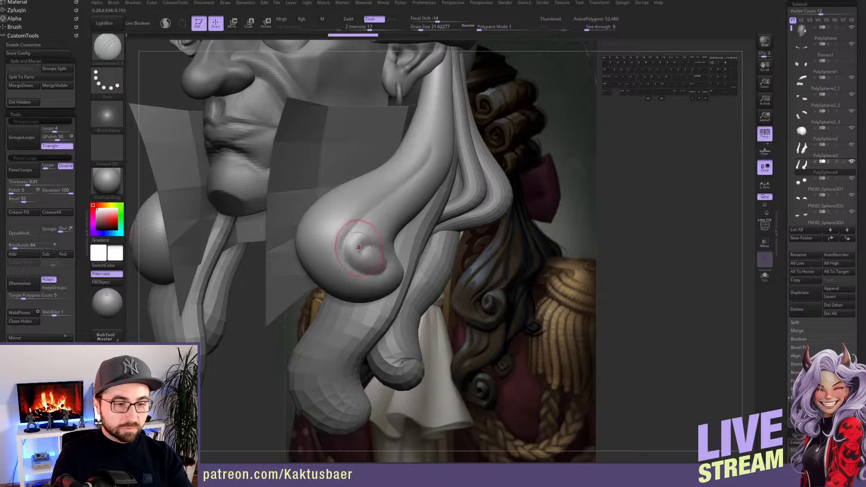
pyautogui.moveTo(362, 251); pyautogui.dragTo(377, 257)
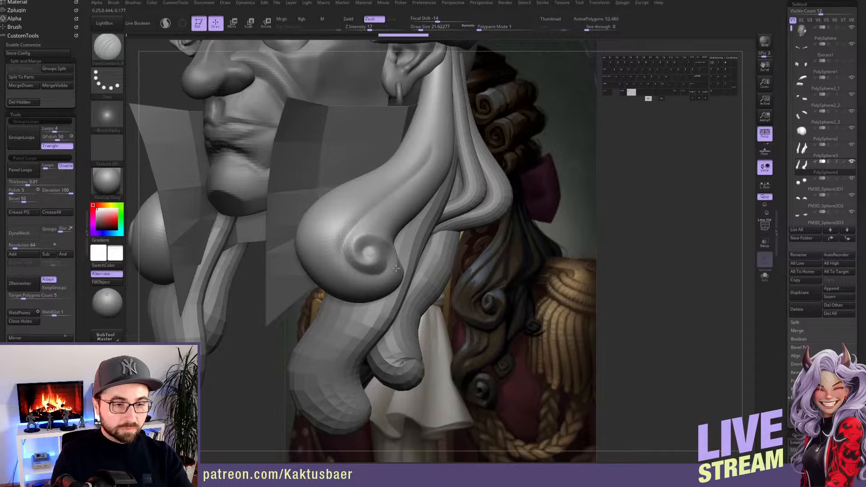
pyautogui.keyDown('alt'); pyautogui.moveTo(335, 267); pyautogui.dragTo(402, 169); pyautogui.keyUp('alt')
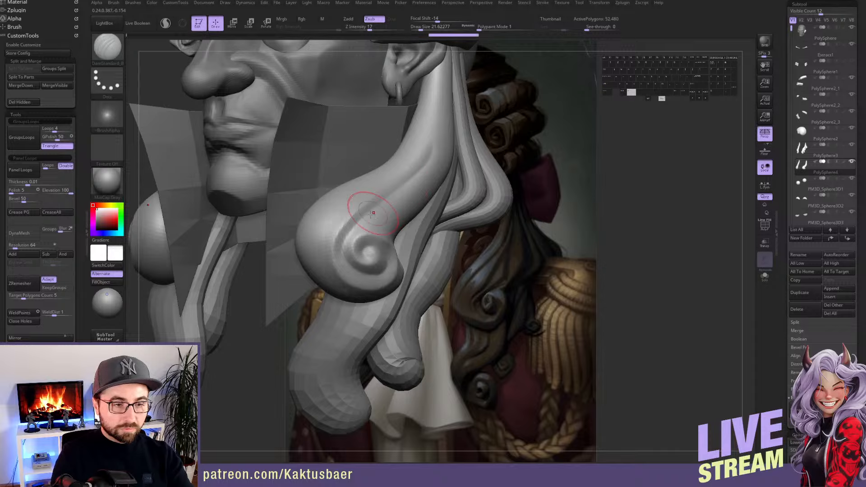
pyautogui.moveTo(364, 210)
pyautogui.keyDown('alt'); pyautogui.mouseDown(button='right')
pyautogui.moveTo(356, 216)
pyautogui.moveTo(369, 220)
pyautogui.moveTo(368, 265)
pyautogui.moveTo(381, 247)
pyautogui.mouseUp(button='right'); pyautogui.keyUp('alt')
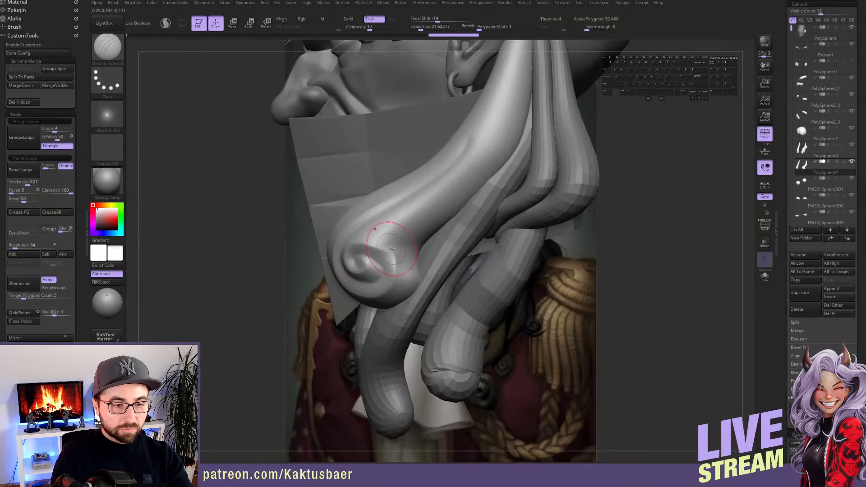
pyautogui.moveTo(382, 226)
pyautogui.mouseDown()
pyautogui.moveTo(409, 256)
pyautogui.moveTo(364, 245)
pyautogui.mouseUp()
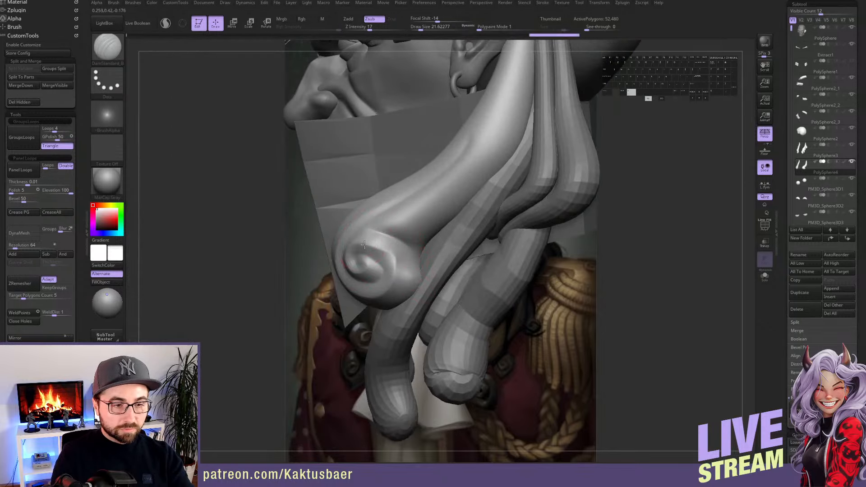
pyautogui.moveTo(381, 282); pyautogui.dragTo(393, 258, button='right')
pyautogui.moveTo(394, 258); pyautogui.dragTo(384, 281)
pyautogui.moveTo(384, 281)
pyautogui.mouseDown(button='right')
pyautogui.moveTo(378, 270)
pyautogui.moveTo(393, 263)
pyautogui.mouseUp(button='right')
# Switch to the Move brush and adjust its draw size for reshaping the strand's spiral curl
pyautogui.press('b')
pyautogui.press('m')
pyautogui.press('v')
pyautogui.moveTo(77, 397); pyautogui.dragTo(78, 217)
pyautogui.moveTo(294, 296)
pyautogui.mouseDown(button='right')
pyautogui.moveTo(386, 264)
pyautogui.moveTo(350, 297)
pyautogui.moveTo(375, 280)
pyautogui.moveTo(348, 247)
pyautogui.moveTo(358, 267)
pyautogui.moveTo(344, 261)
pyautogui.mouseUp(button='right')
pyautogui.press('[')
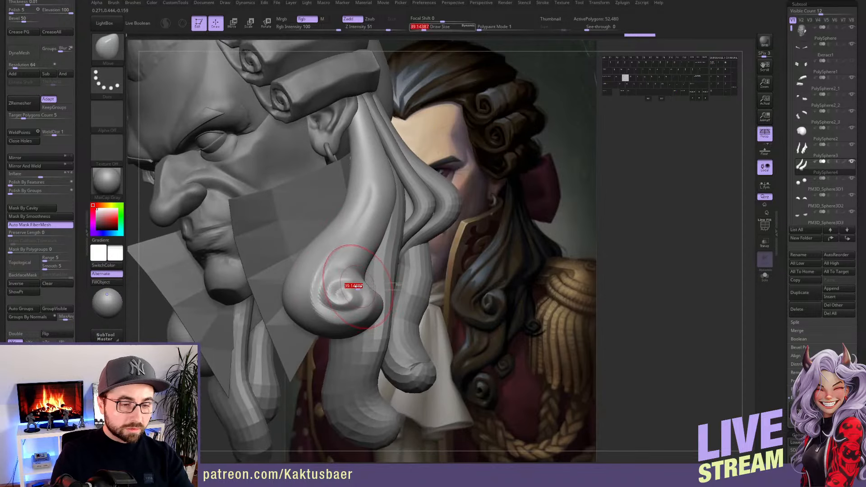
pyautogui.moveTo(365, 293)
pyautogui.mouseDown(button='right')
pyautogui.moveTo(359, 272)
pyautogui.moveTo(386, 280)
pyautogui.mouseUp(button='right')
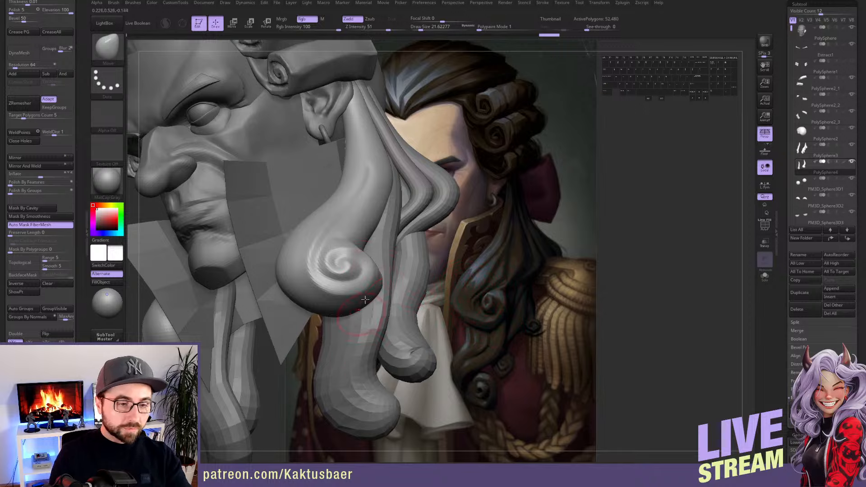
# Reselect the front strand and nudge the centre of its curl with the Move brush at a draw size of about 27
pyautogui.keyDown('alt'); pyautogui.click(358, 327); pyautogui.keyUp('alt')
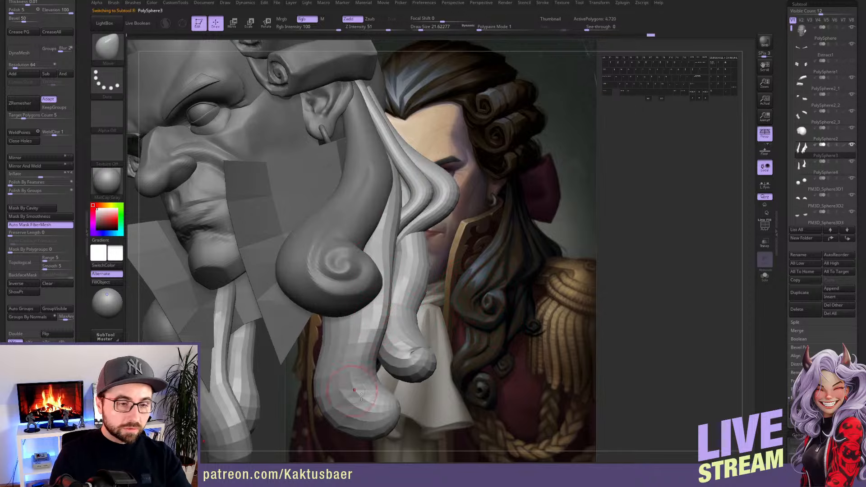
pyautogui.keyDown('alt'); pyautogui.click(372, 257); pyautogui.keyUp('alt')
pyautogui.moveTo(361, 245)
pyautogui.keyDown('alt'); pyautogui.mouseDown(button='right')
pyautogui.moveTo(372, 257)
pyautogui.moveTo(367, 251)
pyautogui.mouseUp(button='right'); pyautogui.keyUp('alt')
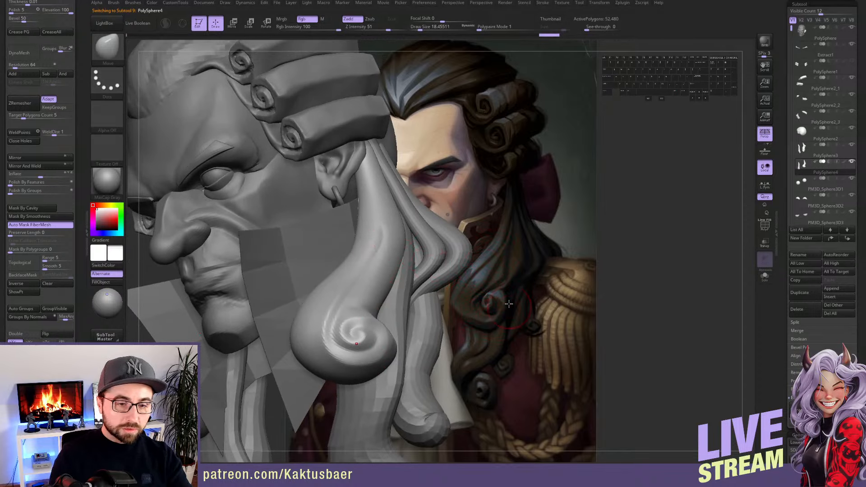
pyautogui.moveTo(411, 269)
pyautogui.mouseDown(button='right')
pyautogui.moveTo(358, 323)
pyautogui.moveTo(338, 322)
pyautogui.mouseUp(button='right')
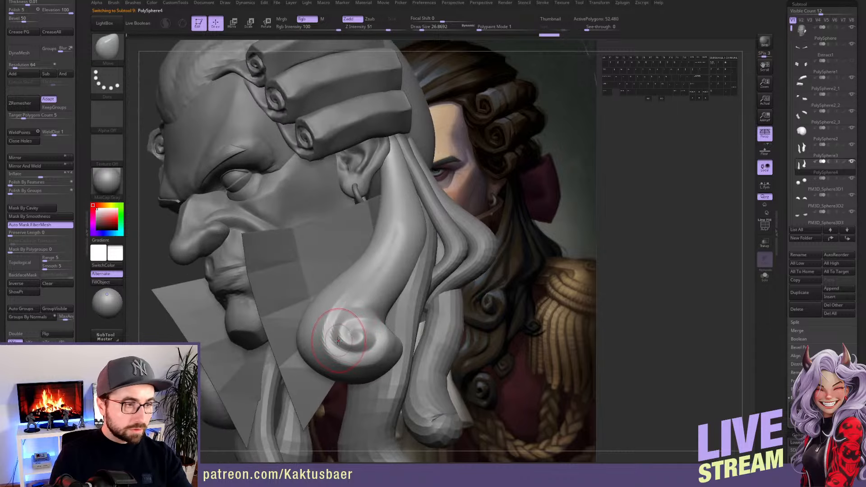
pyautogui.moveTo(337, 339)
pyautogui.mouseDown()
pyautogui.moveTo(361, 330)
pyautogui.moveTo(356, 345)
pyautogui.mouseUp()
pyautogui.press('s')
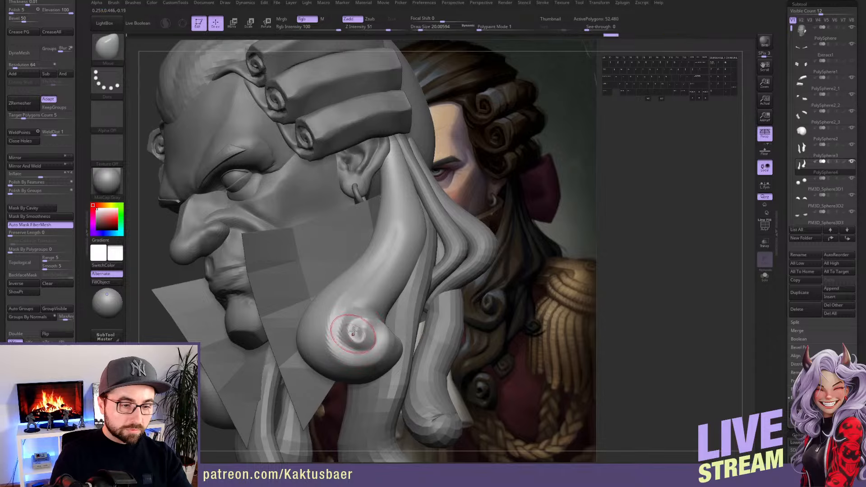
pyautogui.moveTo(335, 328)
pyautogui.mouseDown(button='right')
pyautogui.moveTo(357, 287)
pyautogui.moveTo(347, 293)
pyautogui.mouseUp(button='right')
# Carve long flowing grooves from the strand's root into the curl with Dam Standard at a draw size of about 20, smoothing as needed
pyautogui.press('2')
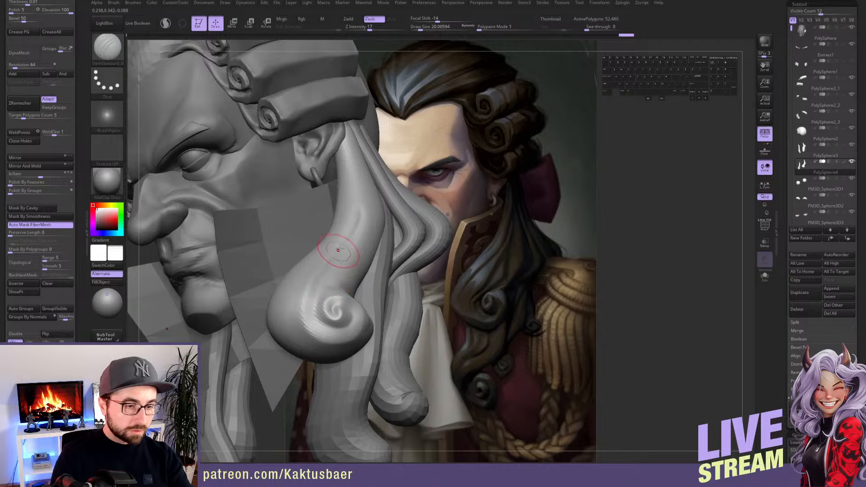
pyautogui.keyDown('alt'); pyautogui.moveTo(360, 227); pyautogui.dragTo(365, 235, button='right'); pyautogui.keyUp('alt')
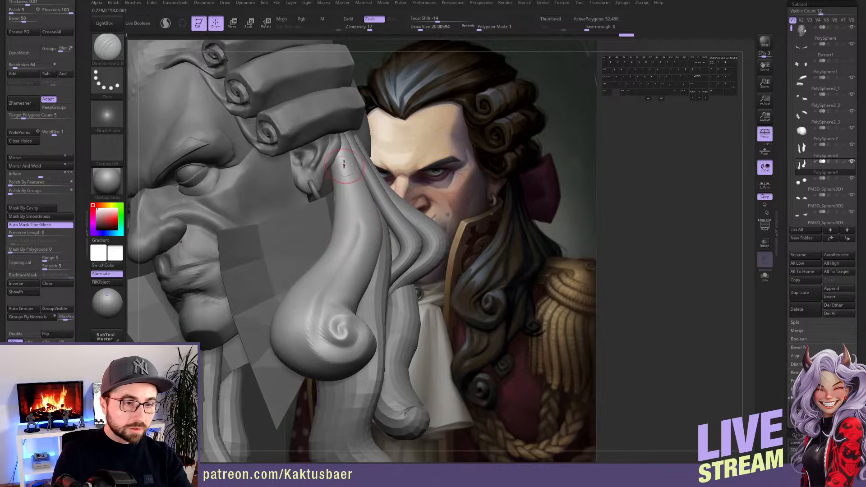
pyautogui.moveTo(341, 153)
pyautogui.mouseDown()
pyautogui.moveTo(362, 221)
pyautogui.moveTo(355, 249)
pyautogui.moveTo(348, 203)
pyautogui.moveTo(341, 257)
pyautogui.moveTo(298, 314)
pyautogui.moveTo(325, 353)
pyautogui.mouseUp()
pyautogui.moveTo(321, 322)
pyautogui.mouseDown(button='right')
pyautogui.moveTo(334, 297)
pyautogui.moveTo(347, 316)
pyautogui.moveTo(329, 299)
pyautogui.mouseUp(button='right')
pyautogui.keyDown('shift'); pyautogui.moveTo(330, 305); pyautogui.dragTo(307, 333); pyautogui.keyUp('shift')
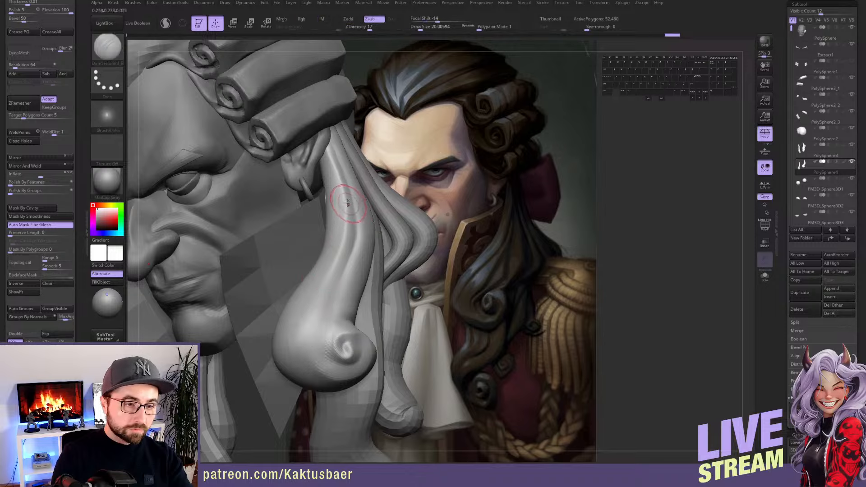
pyautogui.moveTo(359, 221)
pyautogui.mouseDown()
pyautogui.moveTo(352, 264)
pyautogui.moveTo(312, 354)
pyautogui.moveTo(328, 357)
pyautogui.moveTo(323, 364)
pyautogui.moveTo(325, 293)
pyautogui.moveTo(347, 239)
pyautogui.moveTo(312, 352)
pyautogui.mouseUp()
pyautogui.moveTo(342, 238); pyautogui.dragTo(356, 232, button='right')
pyautogui.moveTo(331, 206)
pyautogui.mouseDown()
pyautogui.moveTo(326, 268)
pyautogui.moveTo(305, 337)
pyautogui.mouseUp()
pyautogui.moveTo(330, 228)
pyautogui.keyDown('alt'); pyautogui.mouseDown()
pyautogui.moveTo(299, 332)
pyautogui.moveTo(308, 348)
pyautogui.mouseUp(); pyautogui.keyUp('alt')
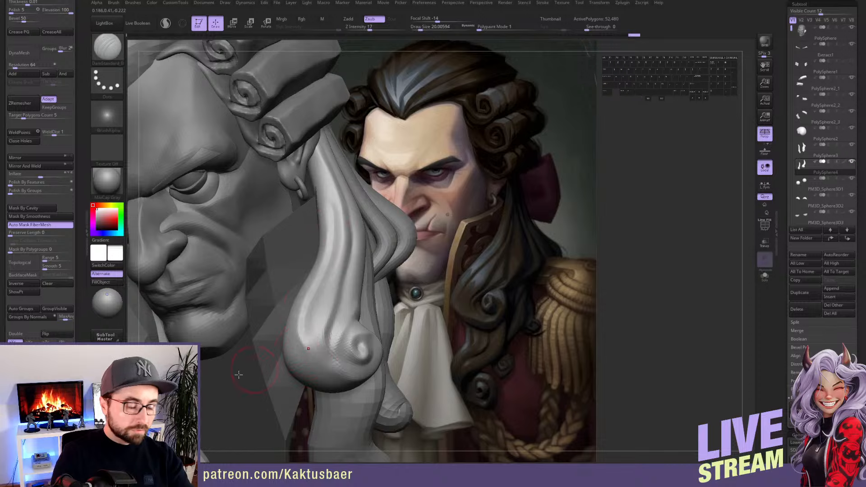
# Isolate the front strands and bring them back to the camera view aligned with the reference portrait
pyautogui.scroll(-10, 41, 180)
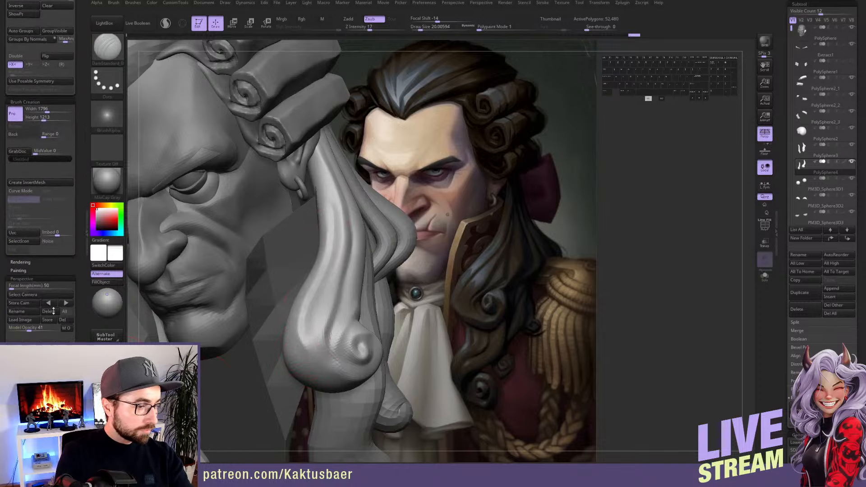
pyautogui.click(21, 349)
pyautogui.keyDown('alt'); pyautogui.rightClick(467, 282); pyautogui.keyUp('alt')
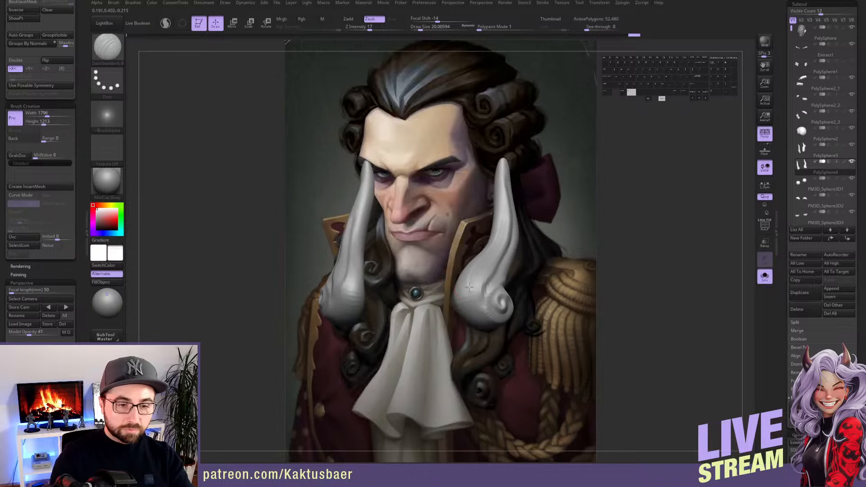
pyautogui.moveTo(447, 293); pyautogui.dragTo(440, 296)
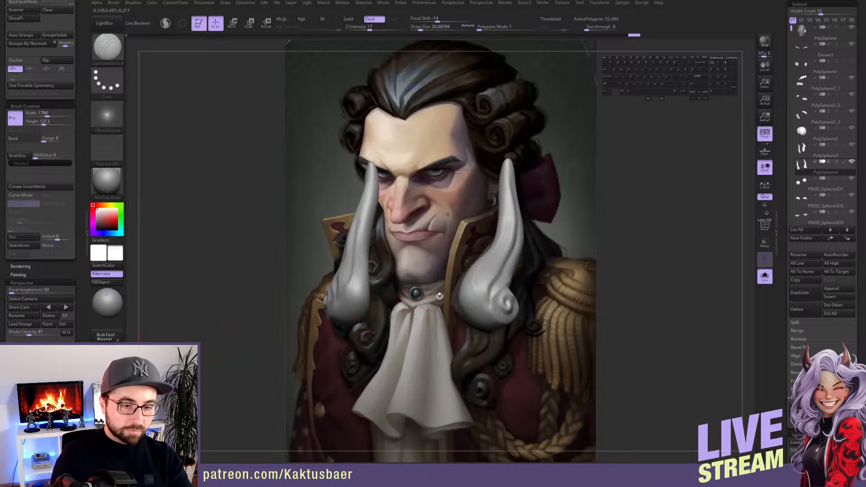
# Make the strands see-through and fit the curl's inner contour to the portrait with the Move brush at a draw size of about 29
pyautogui.press('b')
pyautogui.press('m')
pyautogui.press('v')
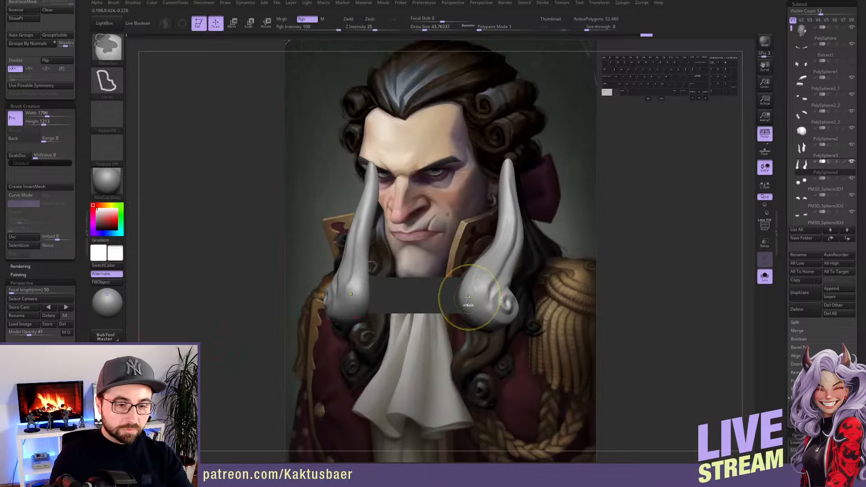
pyautogui.moveTo(462, 297)
pyautogui.mouseDown()
pyautogui.moveTo(461, 285)
pyautogui.moveTo(486, 254)
pyautogui.moveTo(470, 300)
pyautogui.mouseUp()
pyautogui.press('s')
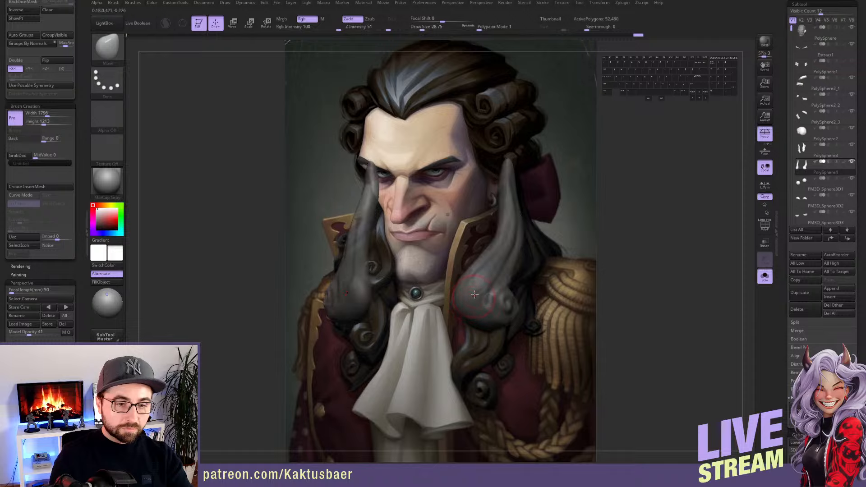
pyautogui.press('s')
pyautogui.moveTo(490, 275); pyautogui.dragTo(486, 276)
pyautogui.keyDown('alt'); pyautogui.moveTo(487, 276); pyautogui.dragTo(531, 277, button='right'); pyautogui.keyUp('alt')
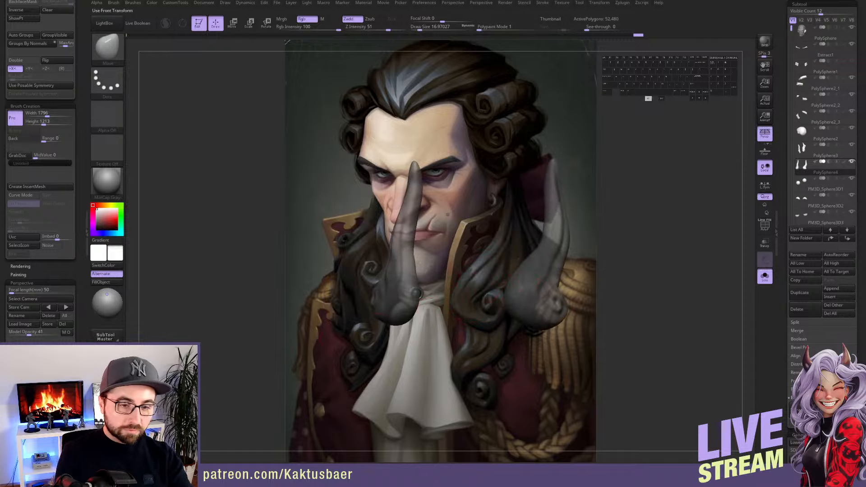
pyautogui.moveTo(461, 294); pyautogui.dragTo(417, 294)
# Carve creases along the inner side of the strand's lower bulge with Dam Standard at a draw size of about 17
pyautogui.press('b')
pyautogui.press('d')
pyautogui.press('s')
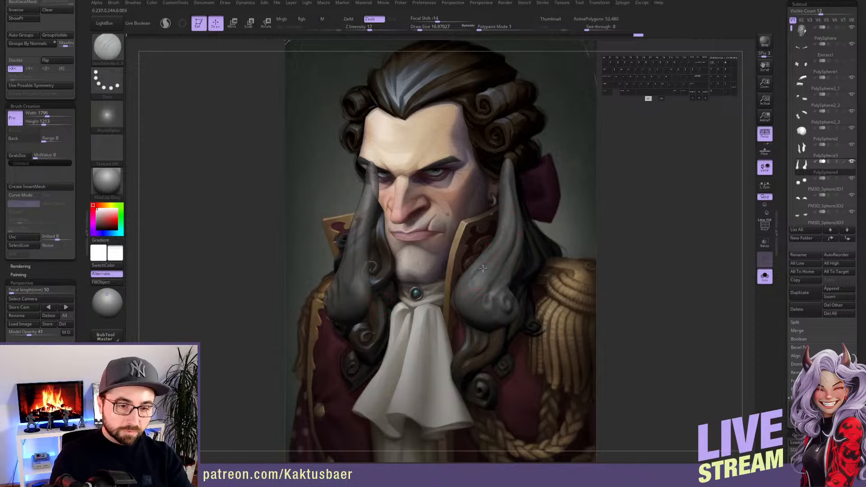
pyautogui.moveTo(466, 286); pyautogui.dragTo(462, 302)
pyautogui.moveTo(478, 273); pyautogui.dragTo(460, 300)
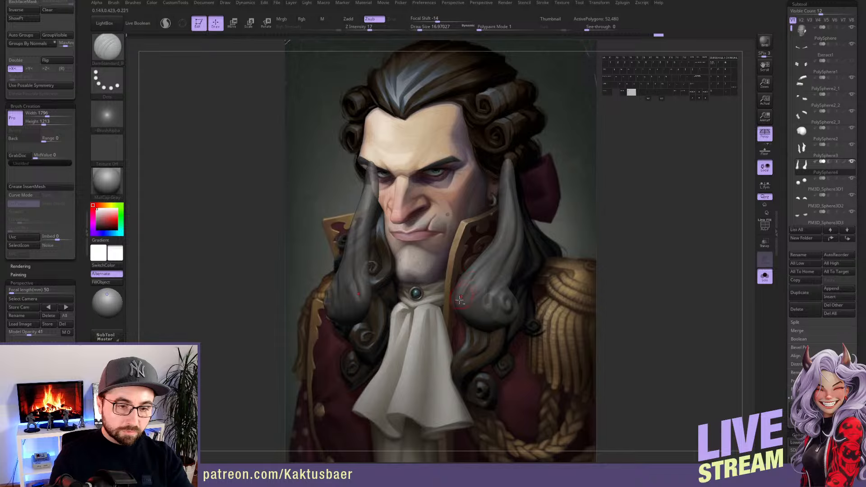
# Fill over the small spiral and rebuild the broad curl with the ClayBuildup brush at a draw size of about 25
pyautogui.press('b')
pyautogui.press('c')
pyautogui.press('b')
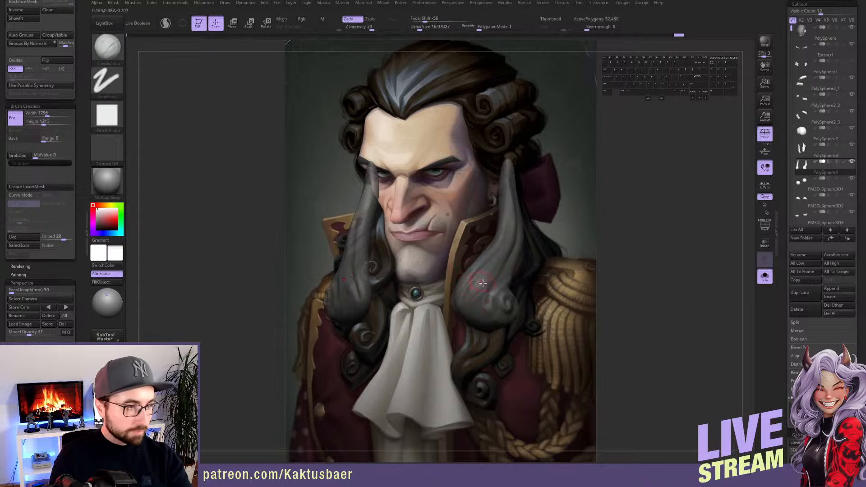
pyautogui.press('s')
pyautogui.moveTo(485, 298); pyautogui.dragTo(488, 298)
pyautogui.moveTo(476, 276)
pyautogui.keyDown('alt'); pyautogui.mouseDown()
pyautogui.moveTo(497, 311)
pyautogui.moveTo(489, 292)
pyautogui.moveTo(506, 309)
pyautogui.moveTo(488, 308)
pyautogui.moveTo(495, 310)
pyautogui.moveTo(485, 303)
pyautogui.moveTo(489, 291)
pyautogui.mouseUp(); pyautogui.keyUp('alt')
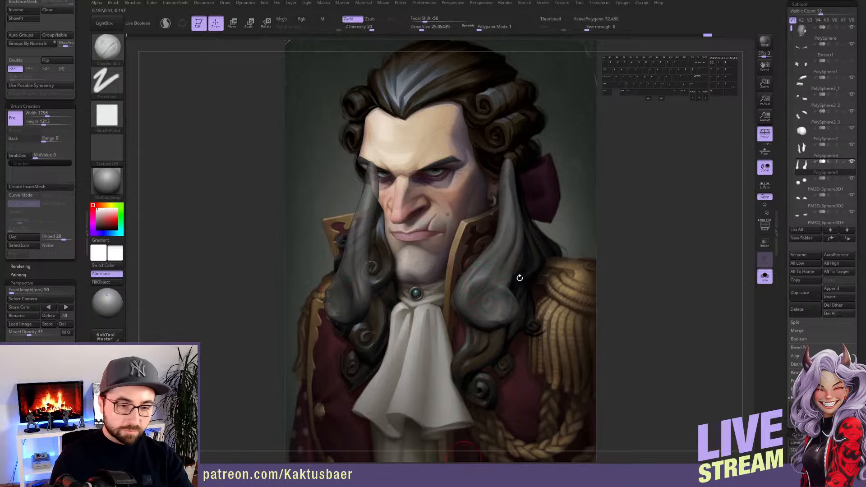
pyautogui.moveTo(526, 284); pyautogui.dragTo(492, 309)
pyautogui.press('[')
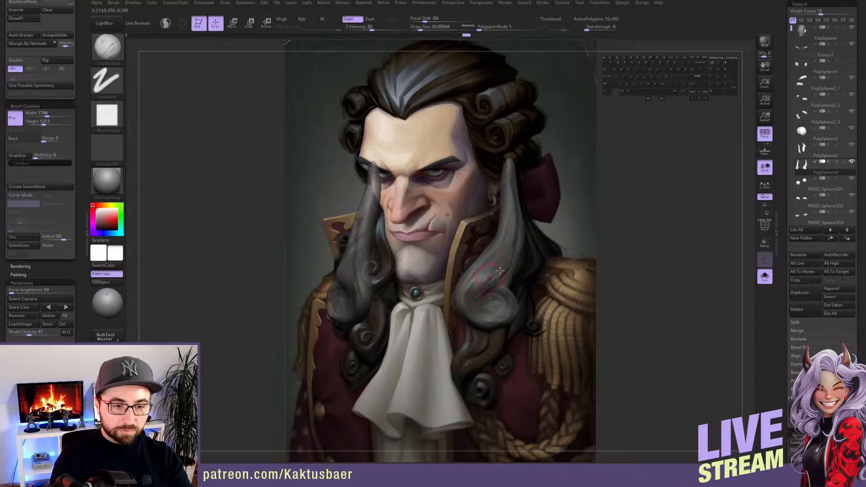
# Build a round knob and winding turn in the curl's centre with ClayBuildup at a draw size of about 13, following the portrait
pyautogui.press('s')
pyautogui.moveTo(500, 301)
pyautogui.mouseDown()
pyautogui.moveTo(492, 307)
pyautogui.moveTo(498, 300)
pyautogui.mouseUp()
pyautogui.press('s')
pyautogui.moveTo(491, 298); pyautogui.dragTo(505, 292)
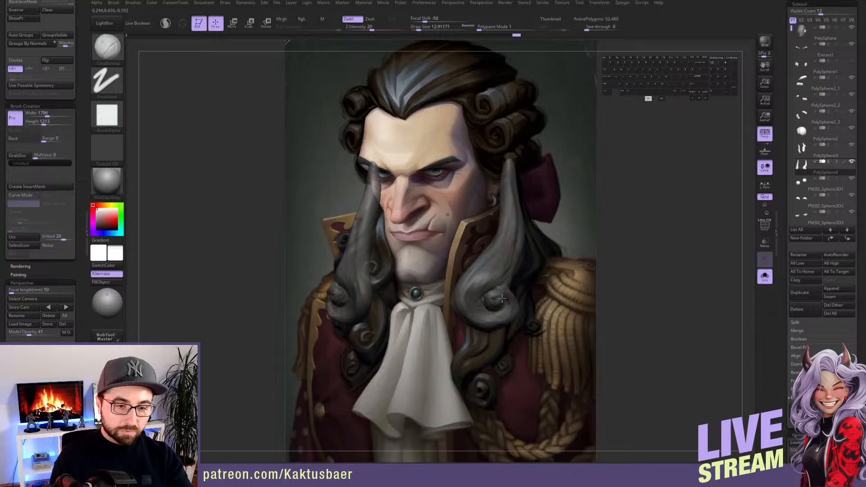
pyautogui.moveTo(510, 305); pyautogui.dragTo(494, 311)
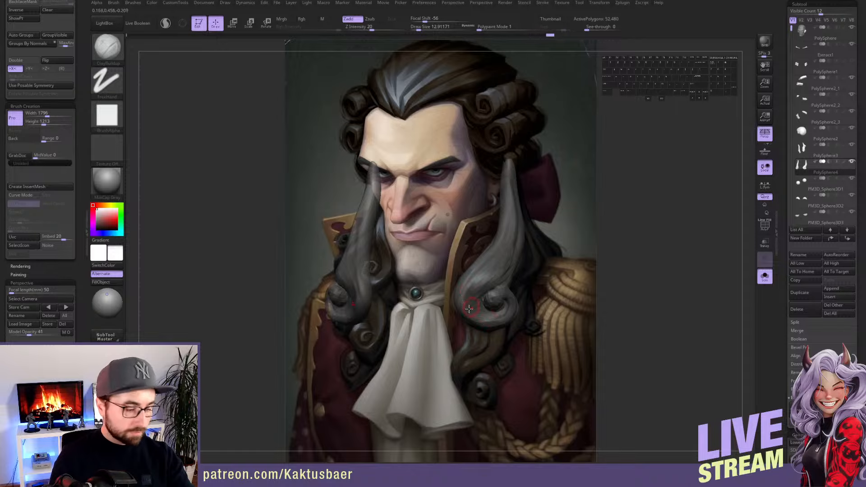
# Pull the curl's outer edge to the portrait's contour with the Move brush at a draw size of about 18
pyautogui.press('b')
pyautogui.press('m')
pyautogui.press('v')
pyautogui.click(422, 28)
pyautogui.moveTo(456, 304); pyautogui.dragTo(451, 305)
pyautogui.moveTo(452, 292)
pyautogui.mouseDown()
pyautogui.moveTo(458, 311)
pyautogui.moveTo(466, 283)
pyautogui.mouseUp()
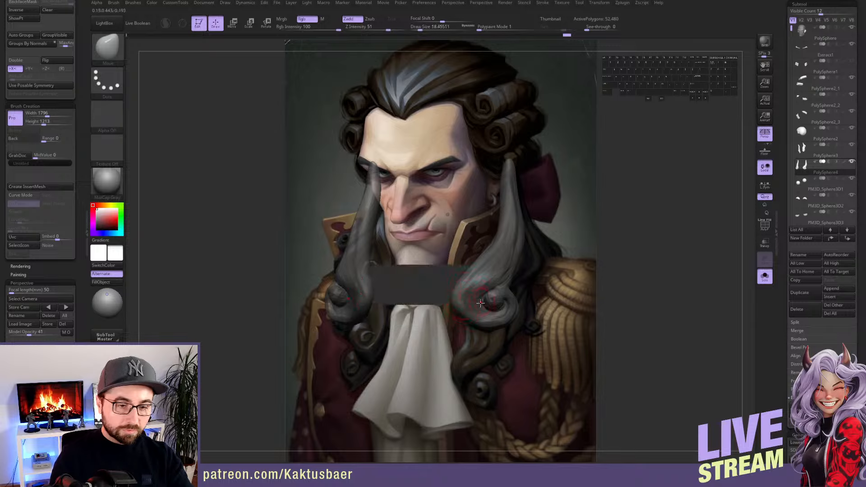
# Subdivide the front hair strands once, smooth their surface at a draw size of about 18, and bring back the other head parts
pyautogui.hotkey('ctrl', 'd')
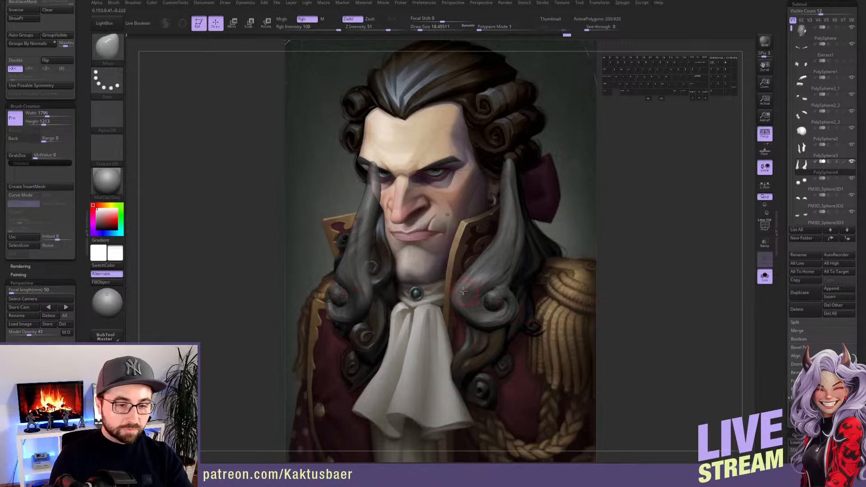
pyautogui.keyDown('shift'); pyautogui.moveTo(493, 270); pyautogui.dragTo(499, 275); pyautogui.keyUp('shift')
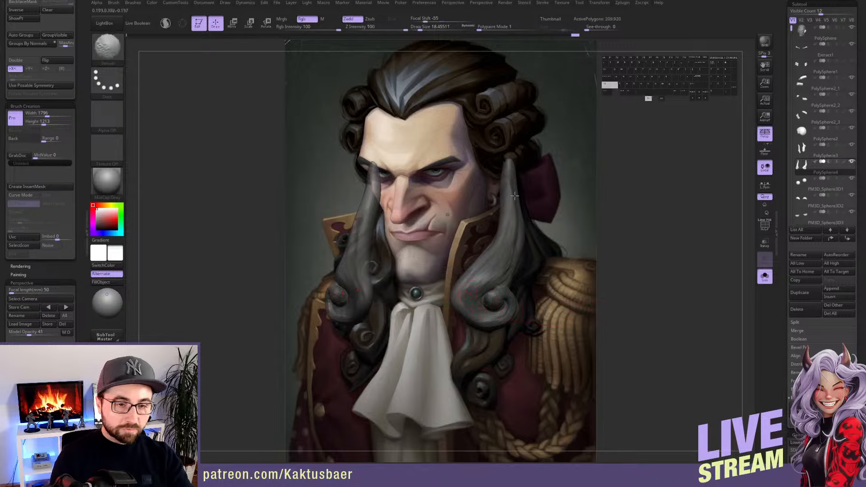
pyautogui.keyDown('shift'); pyautogui.moveTo(515, 223); pyautogui.dragTo(515, 233); pyautogui.keyUp('shift')
pyautogui.hotkey('alt', 's')
pyautogui.keyDown('shift'); pyautogui.moveTo(492, 261); pyautogui.dragTo(487, 268); pyautogui.keyUp('shift')
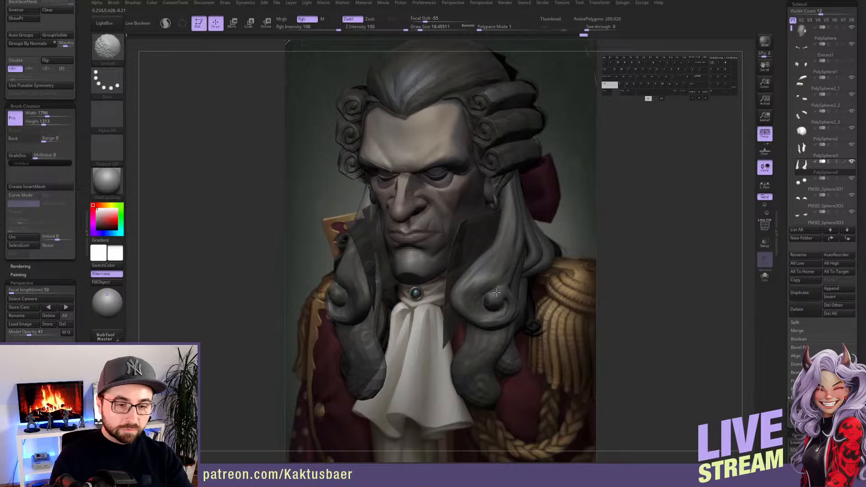
# Adjust the knob in the curl's centre with the Move brush at a draw size of about 20 and switch to ClayBuildup
pyautogui.moveTo(500, 291); pyautogui.dragTo(496, 299)
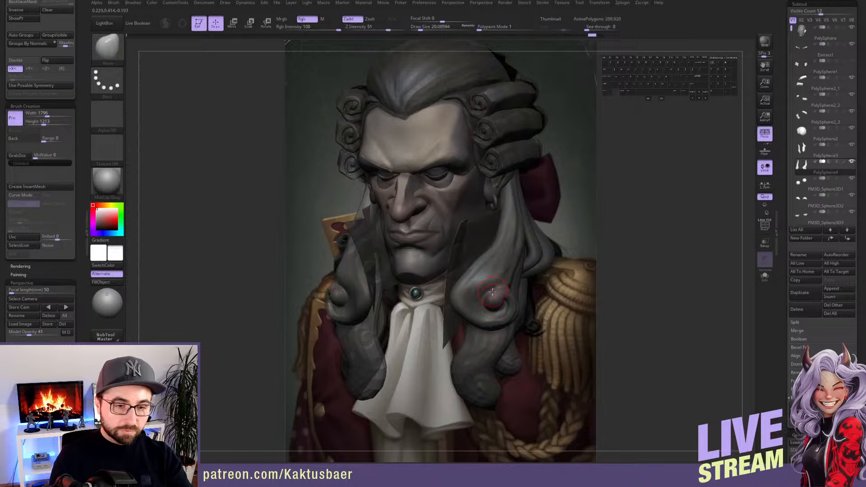
pyautogui.press('b')
pyautogui.press('c')
pyautogui.press('b')
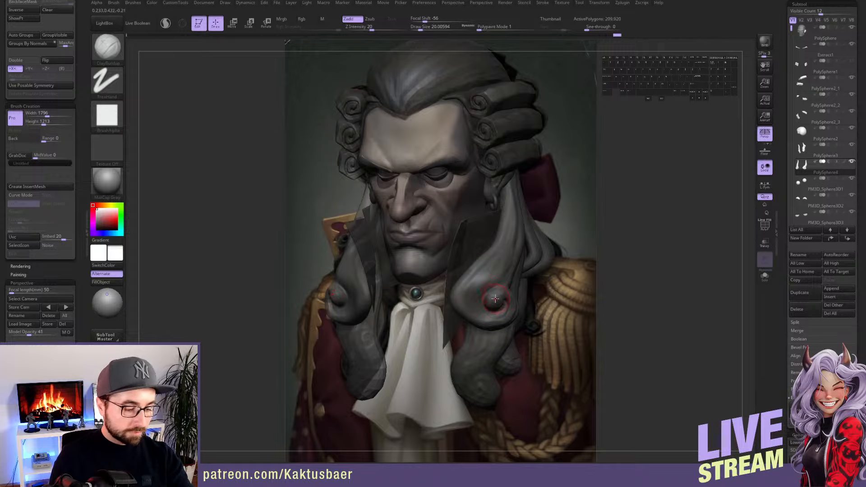
# Carve grooves down the front strand and around the curl's knob with Dam Standard at a draw size of about 14
pyautogui.press('b')
pyautogui.press('d')
pyautogui.press('s')
pyautogui.click(765, 228)
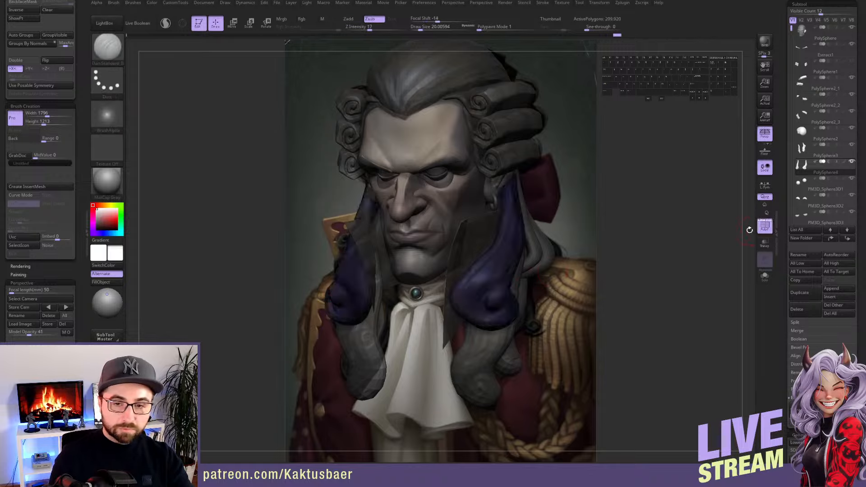
pyautogui.click(764, 227)
pyautogui.moveTo(511, 269); pyautogui.dragTo(516, 295)
pyautogui.keyDown('alt'); pyautogui.moveTo(504, 296); pyautogui.dragTo(496, 303, button='right'); pyautogui.keyUp('alt')
pyautogui.press('s')
pyautogui.moveTo(497, 300); pyautogui.dragTo(494, 300)
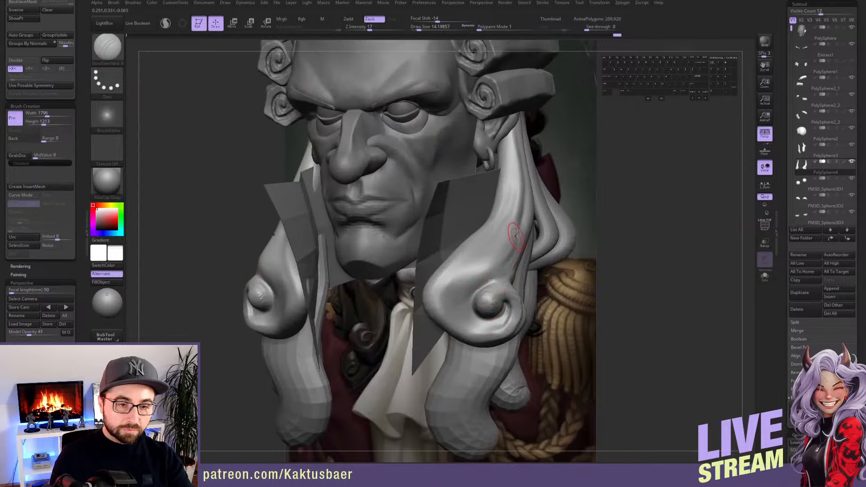
pyautogui.moveTo(520, 222); pyautogui.dragTo(518, 233)
pyautogui.moveTo(509, 265); pyautogui.dragTo(474, 284)
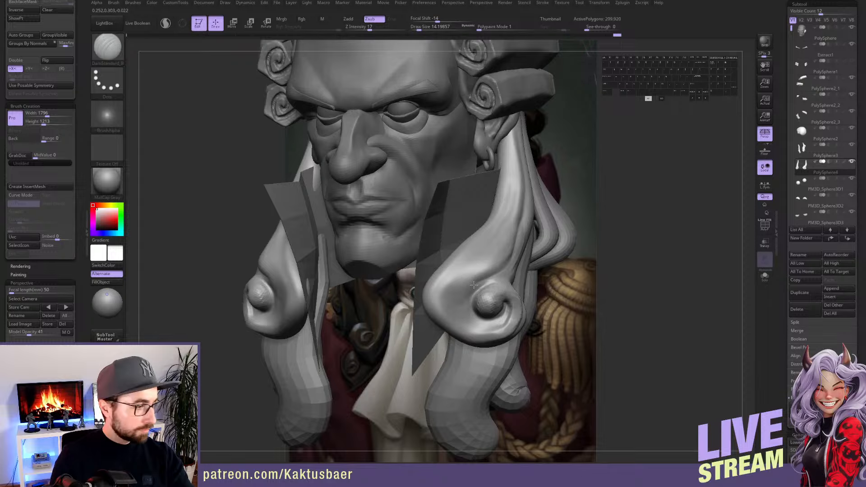
pyautogui.moveTo(464, 315); pyautogui.dragTo(477, 324)
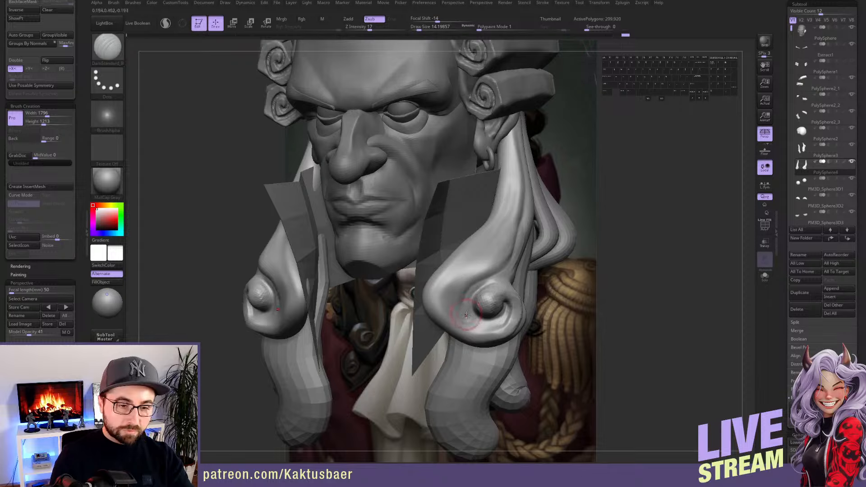
pyautogui.moveTo(507, 266)
pyautogui.mouseDown()
pyautogui.moveTo(479, 280)
pyautogui.moveTo(460, 315)
pyautogui.mouseUp()
# Raise ridges along the curl's outer bulge and lower rim with inverted Dam Standard strokes, enlarging the draw size to about 15.5
pyautogui.moveTo(480, 276)
pyautogui.keyDown('alt'); pyautogui.mouseDown()
pyautogui.moveTo(510, 229)
pyautogui.moveTo(508, 205)
pyautogui.moveTo(437, 293)
pyautogui.mouseUp(); pyautogui.keyUp('alt')
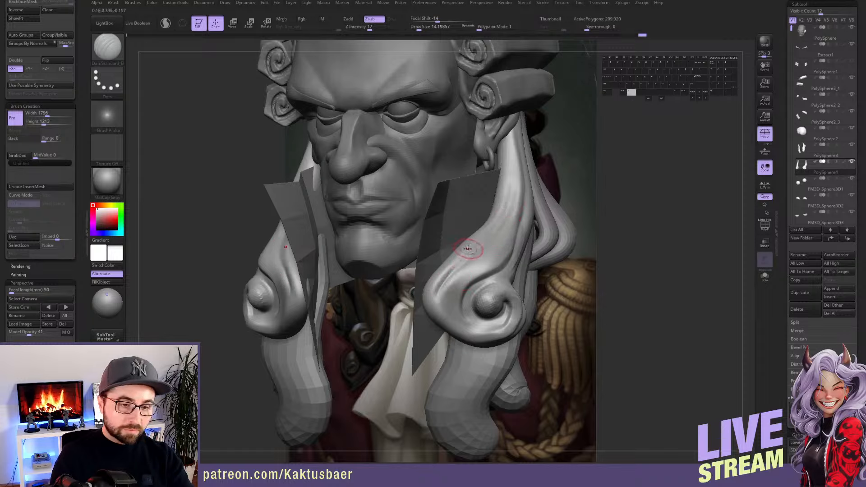
pyautogui.press('s')
pyautogui.moveTo(477, 251); pyautogui.dragTo(479, 251)
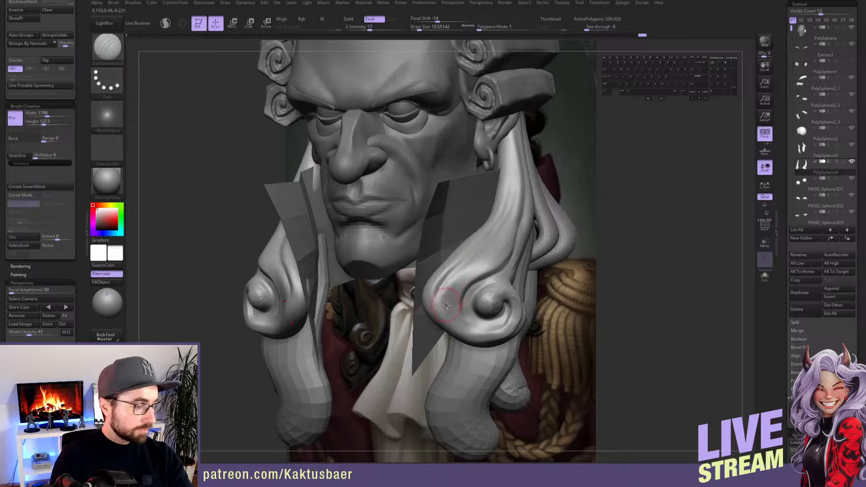
pyautogui.keyDown('alt'); pyautogui.moveTo(469, 332); pyautogui.dragTo(480, 330); pyautogui.keyUp('alt')
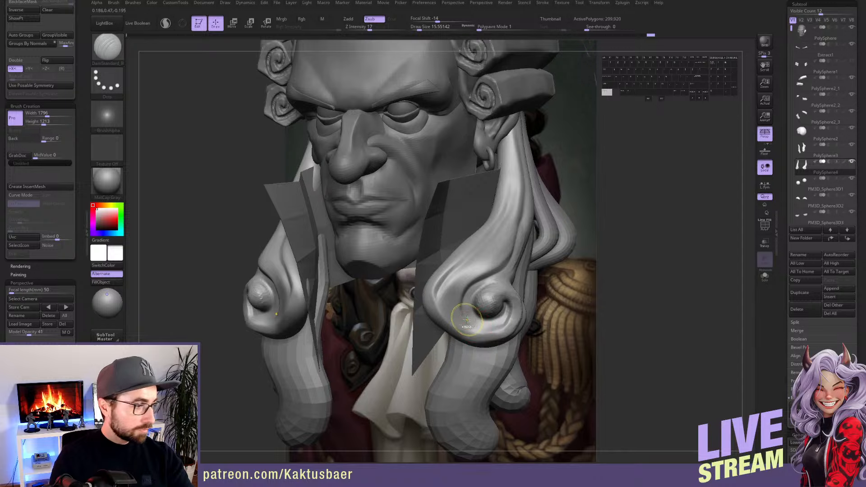
# Sharpen the ridges around the spiral curl at the end of the front hair lock with the DamStandard brush
pyautogui.keyDown('alt'); pyautogui.moveTo(442, 279); pyautogui.dragTo(434, 298); pyautogui.keyUp('alt')
pyautogui.keyDown('alt'); pyautogui.moveTo(459, 330); pyautogui.dragTo(504, 331); pyautogui.keyUp('alt')
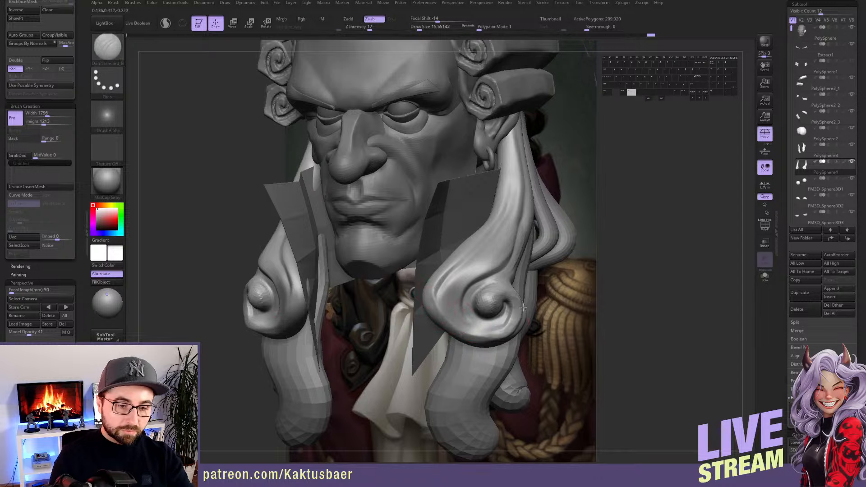
pyautogui.keyDown('alt'); pyautogui.moveTo(476, 298); pyautogui.dragTo(494, 289); pyautogui.keyUp('alt')
pyautogui.moveTo(492, 293)
pyautogui.keyDown('alt'); pyautogui.mouseDown(button='right')
pyautogui.moveTo(486, 322)
pyautogui.moveTo(488, 283)
pyautogui.mouseUp(button='right'); pyautogui.keyUp('alt')
# Reshape the spiral curl of the front hair lock with the Move brush, adjusting the draw size between strokes
pyautogui.press('5')
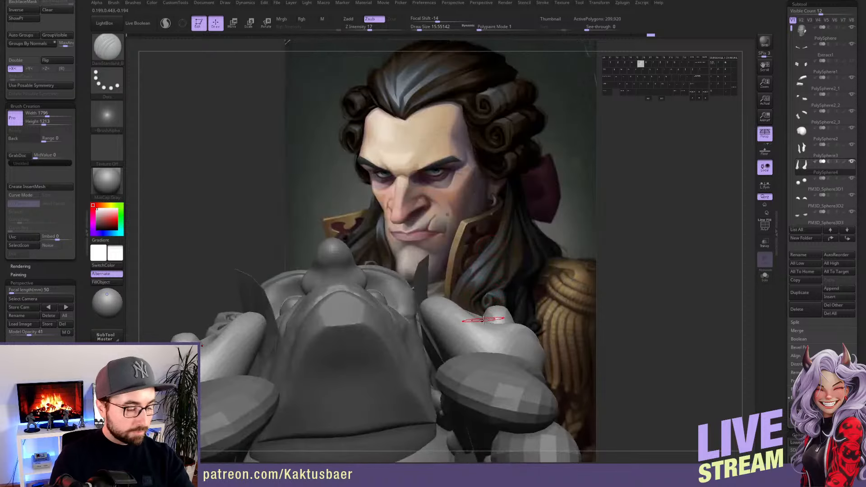
pyautogui.moveTo(487, 319); pyautogui.dragTo(513, 340, button='right')
pyautogui.press('s')
pyautogui.moveTo(514, 340); pyautogui.dragTo(517, 341)
pyautogui.moveTo(519, 340)
pyautogui.mouseDown()
pyautogui.moveTo(470, 318)
pyautogui.moveTo(504, 339)
pyautogui.mouseUp()
pyautogui.moveTo(505, 340)
pyautogui.mouseDown(button='right')
pyautogui.moveTo(507, 357)
pyautogui.moveTo(500, 356)
pyautogui.moveTo(491, 331)
pyautogui.mouseUp(button='right')
pyautogui.press('s')
pyautogui.moveTo(486, 310); pyautogui.dragTo(482, 310)
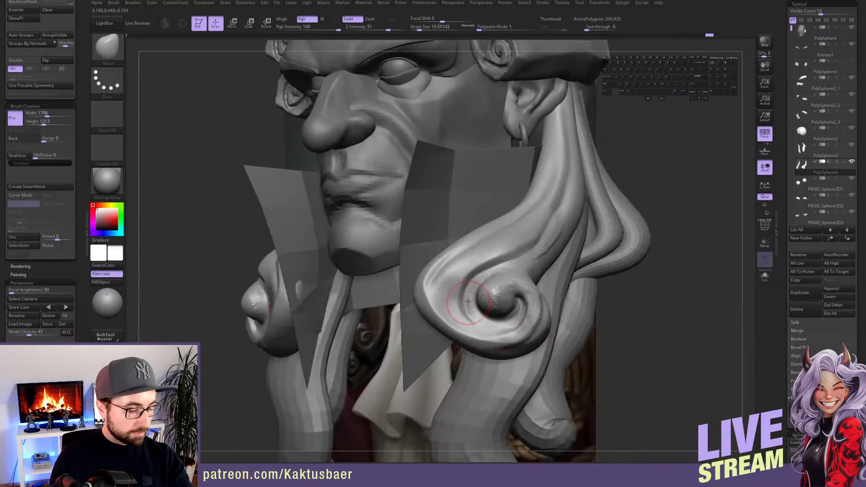
# Try a DamStandard stroke along the front hair lock just above the spiral curl
pyautogui.press('2')
pyautogui.moveTo(461, 280)
pyautogui.keyDown('alt'); pyautogui.mouseDown(button='right')
pyautogui.moveTo(461, 298)
pyautogui.moveTo(488, 303)
pyautogui.moveTo(475, 302)
pyautogui.mouseUp(button='right'); pyautogui.keyUp('alt')
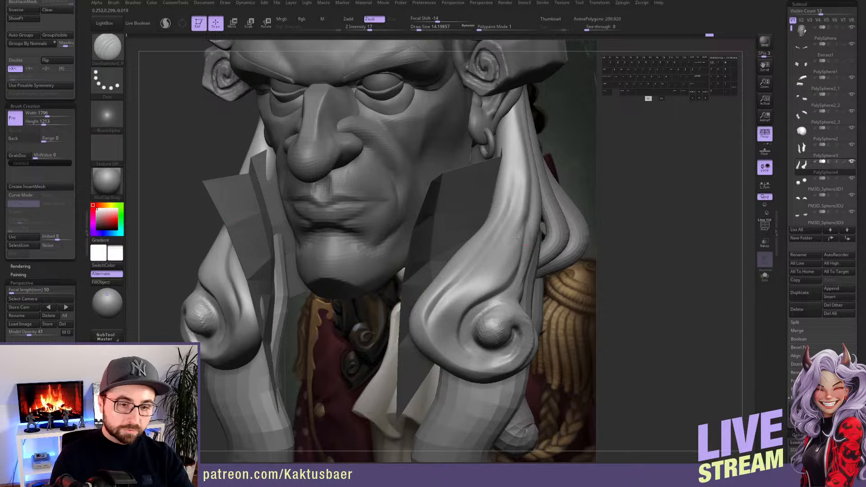
pyautogui.moveTo(488, 281); pyautogui.dragTo(448, 311)
pyautogui.hotkey('ctrl', 'z')
# Build up strands along the bend of the front lock and around its curl with ClayBuildup at a draw size of about 8.4
pyautogui.moveTo(514, 251)
pyautogui.mouseDown(button='right')
pyautogui.moveTo(451, 265)
pyautogui.moveTo(444, 253)
pyautogui.mouseUp(button='right')
pyautogui.press('b')
pyautogui.press('c')
pyautogui.press('b')
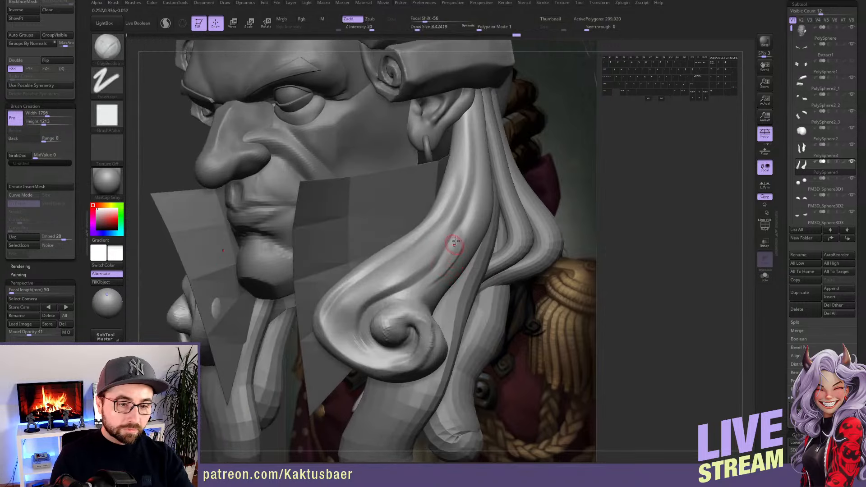
pyautogui.moveTo(454, 243)
pyautogui.mouseDown()
pyautogui.moveTo(433, 276)
pyautogui.moveTo(369, 310)
pyautogui.moveTo(366, 347)
pyautogui.mouseUp()
pyautogui.moveTo(370, 307)
pyautogui.mouseDown()
pyautogui.moveTo(359, 342)
pyautogui.moveTo(368, 355)
pyautogui.mouseUp()
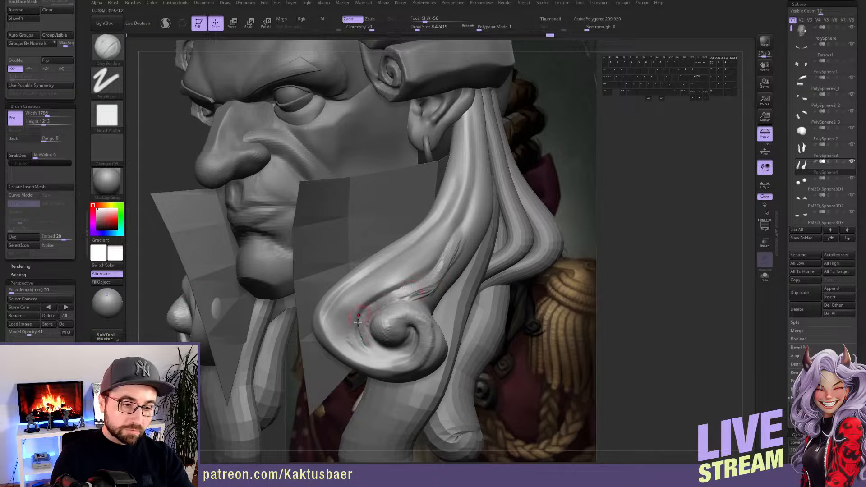
pyautogui.moveTo(373, 291); pyautogui.dragTo(359, 342)
pyautogui.moveTo(390, 299); pyautogui.dragTo(439, 269)
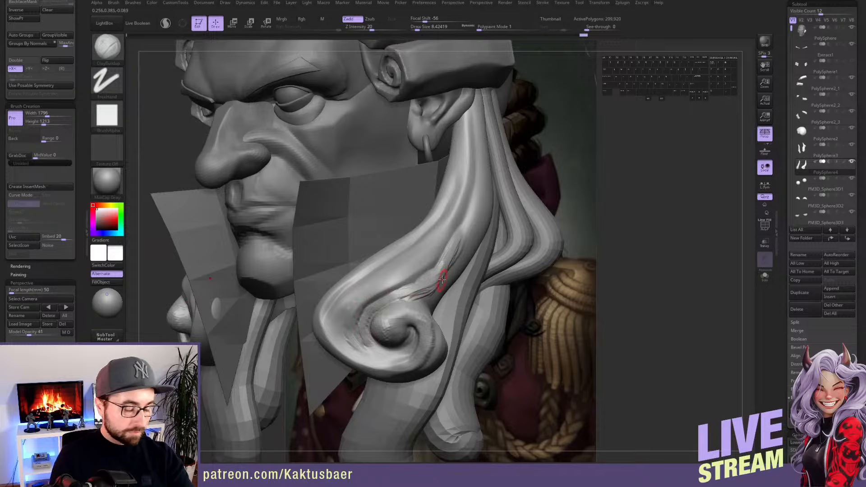
# Polish the built-up strands above and around the curl with the hPolish brush
pyautogui.press('b')
pyautogui.press('h')
pyautogui.press('p')
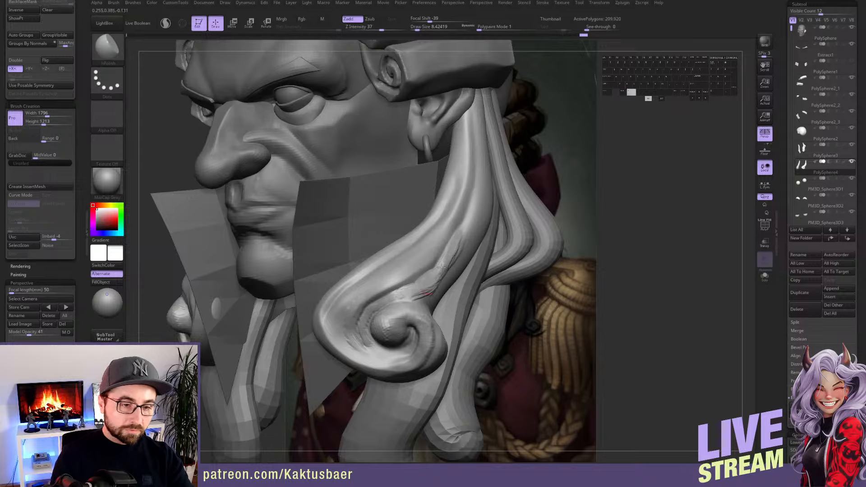
pyautogui.moveTo(426, 281); pyautogui.dragTo(449, 254)
pyautogui.moveTo(422, 294); pyautogui.dragTo(348, 312)
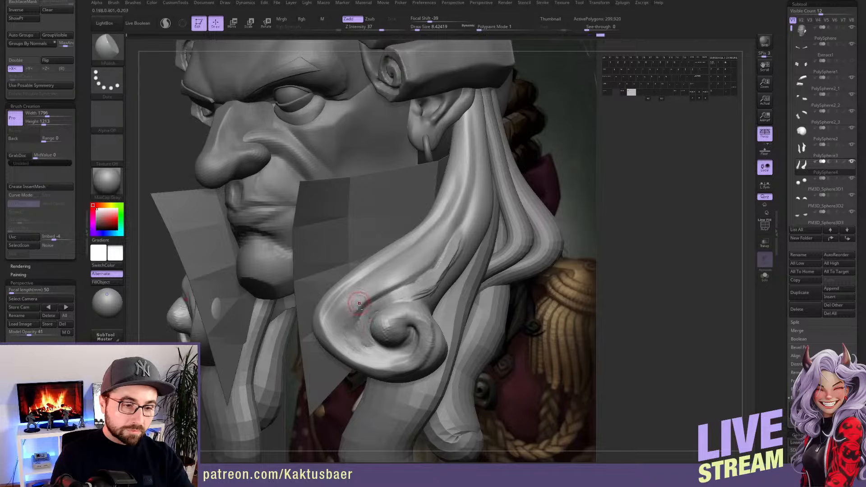
pyautogui.keyDown('alt'); pyautogui.moveTo(396, 275); pyautogui.dragTo(440, 242); pyautogui.keyUp('alt')
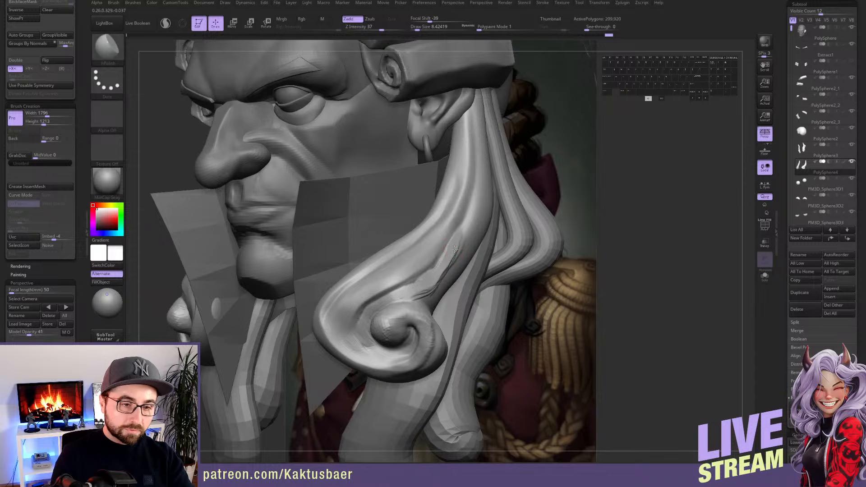
pyautogui.moveTo(450, 266); pyautogui.dragTo(448, 271, button='right')
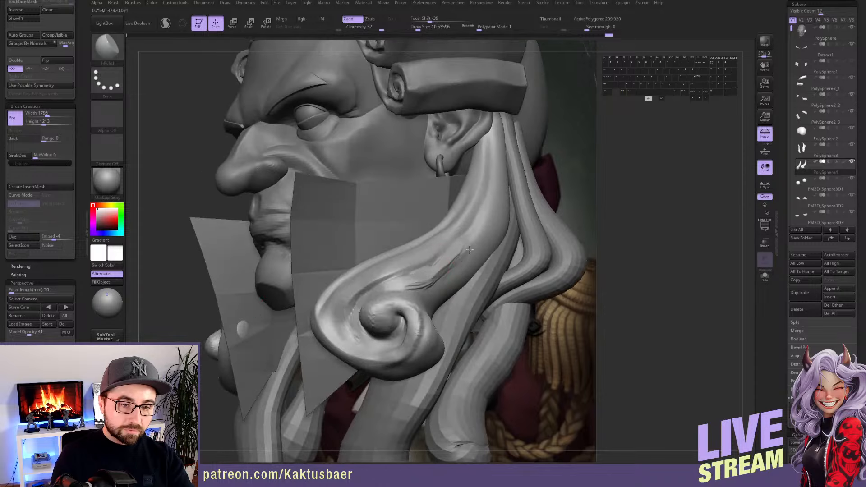
pyautogui.keyDown('alt'); pyautogui.moveTo(469, 249); pyautogui.dragTo(432, 274); pyautogui.keyUp('alt')
pyautogui.moveTo(451, 269); pyautogui.dragTo(448, 270, button='right')
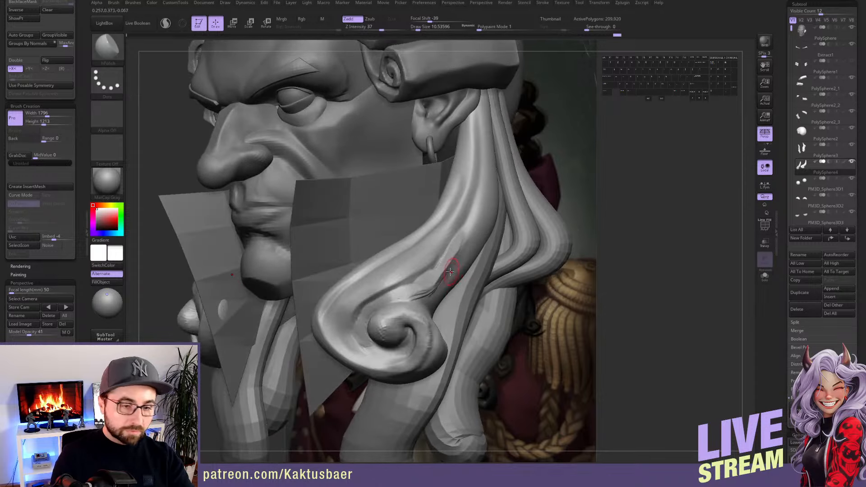
# Lower the subdivision level and add broad ClayBuildup volume along the lock's bend at a draw size of about 21.6
pyautogui.press('shift')
pyautogui.hotkey('shift', 'd')
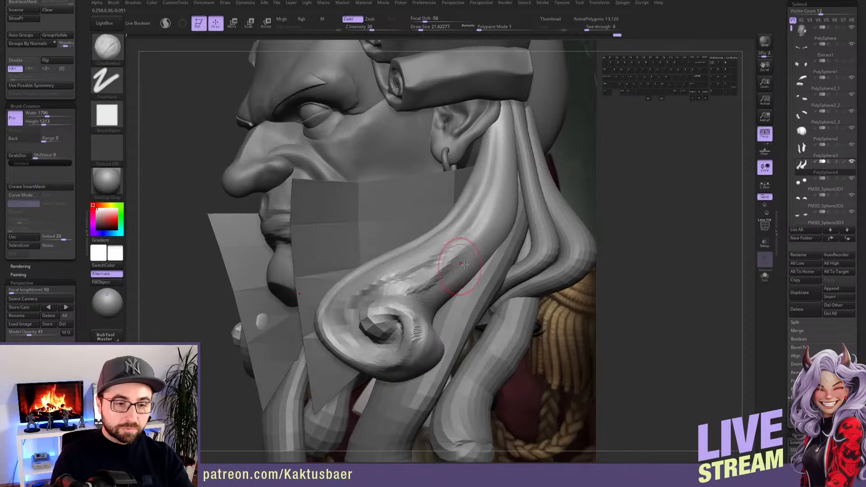
pyautogui.moveTo(493, 234)
pyautogui.mouseDown()
pyautogui.moveTo(441, 291)
pyautogui.moveTo(476, 269)
pyautogui.mouseUp()
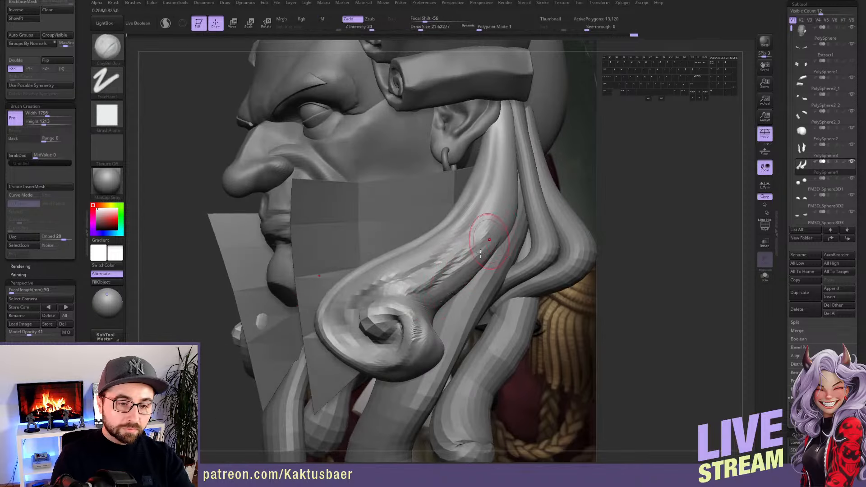
pyautogui.moveTo(495, 233); pyautogui.dragTo(470, 273)
pyautogui.moveTo(470, 277)
pyautogui.mouseDown()
pyautogui.moveTo(439, 289)
pyautogui.moveTo(491, 257)
pyautogui.moveTo(518, 212)
pyautogui.mouseUp()
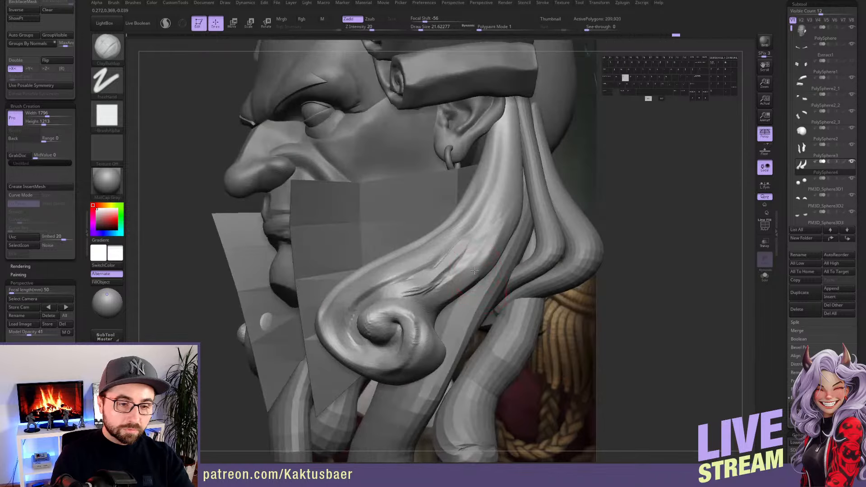
# Smooth the rough clay strokes along the bend of the front lock at a draw size of about 18.5
pyautogui.press('shift')
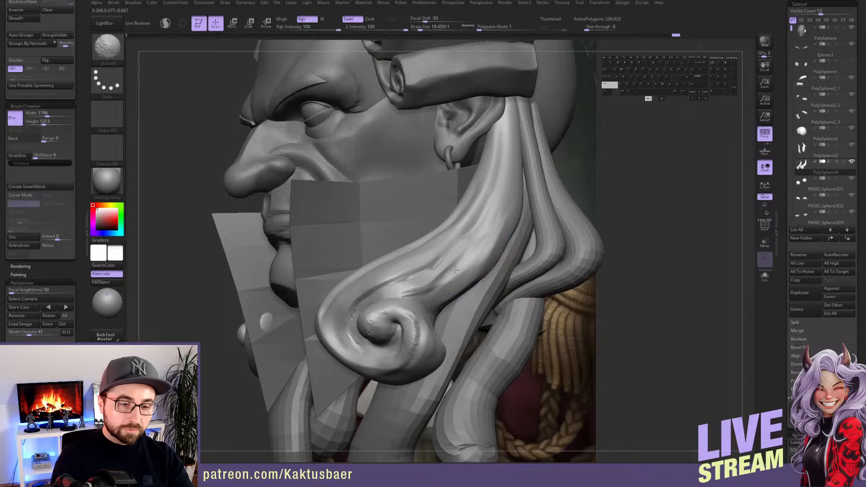
pyautogui.moveTo(426, 275)
pyautogui.keyDown('shift'); pyautogui.mouseDown()
pyautogui.moveTo(414, 284)
pyautogui.moveTo(469, 260)
pyautogui.mouseUp(); pyautogui.keyUp('shift')
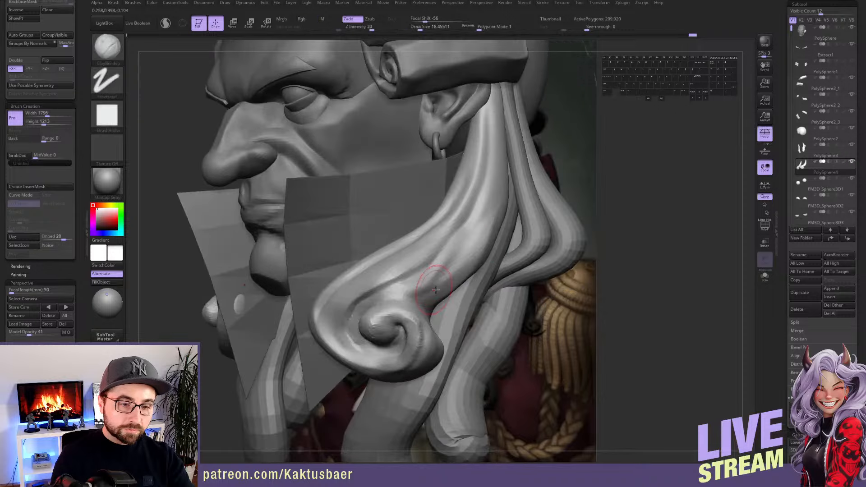
pyautogui.keyDown('shift'); pyautogui.moveTo(494, 219); pyautogui.dragTo(495, 214); pyautogui.keyUp('shift')
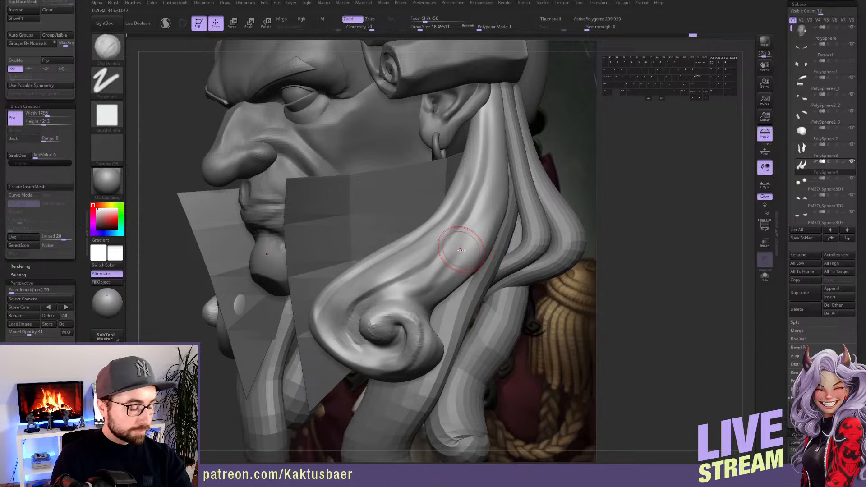
# Define the strand ridges running down the lock into the curl with DamStandard at a draw size of about 14.2
pyautogui.press('2')
pyautogui.press('s')
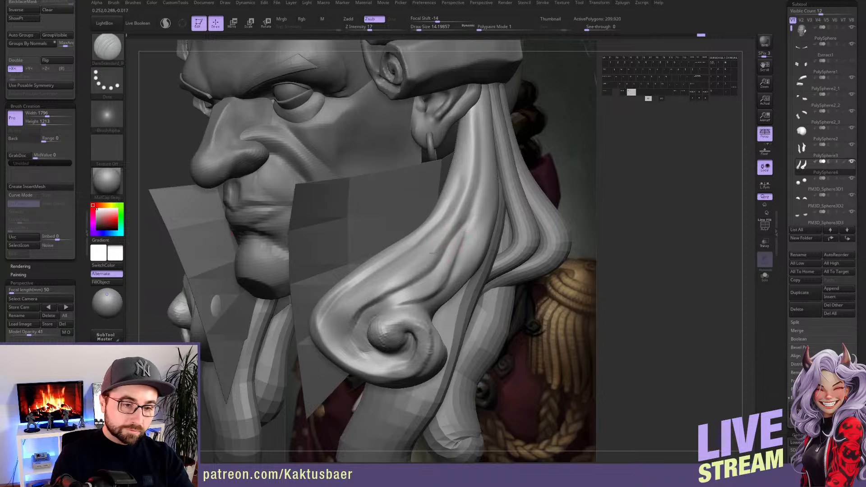
pyautogui.keyDown('alt'); pyautogui.moveTo(398, 282); pyautogui.dragTo(358, 319); pyautogui.keyUp('alt')
pyautogui.moveTo(391, 311); pyautogui.dragTo(431, 296, button='right')
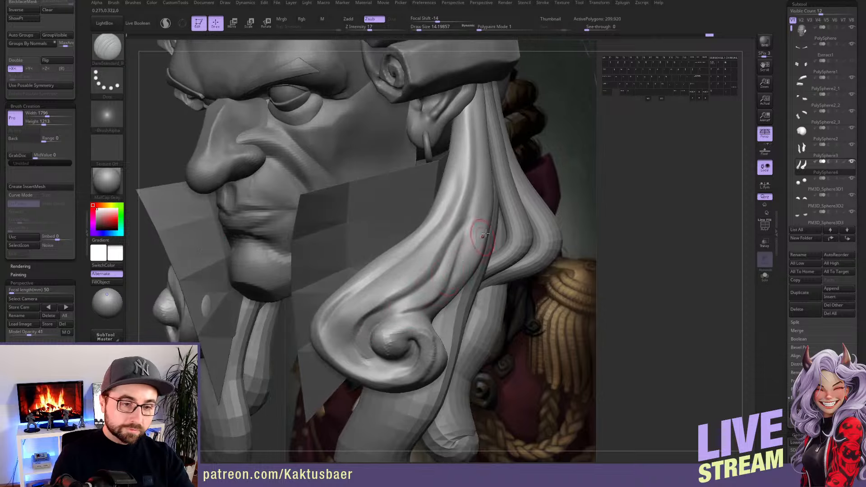
pyautogui.moveTo(472, 217); pyautogui.dragTo(466, 233, button='right')
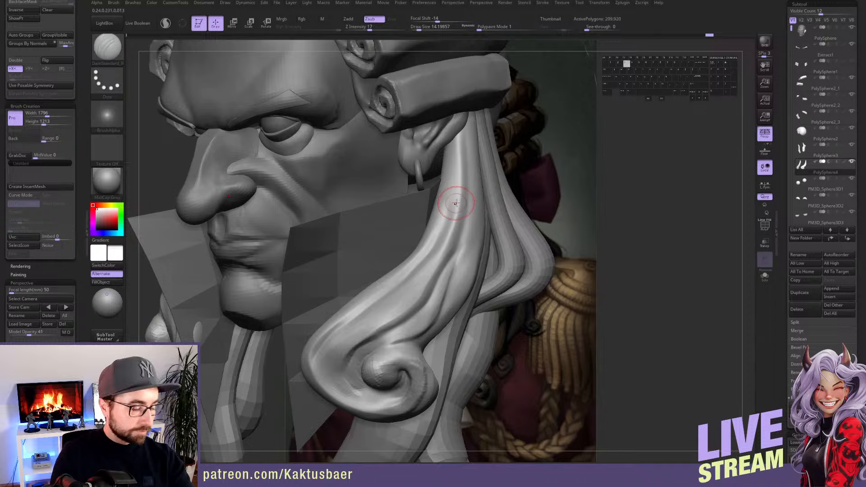
# Build up strands with ClayBuildup on the upper part of the front lock below the ear and smooth them
pyautogui.press('b')
pyautogui.press('c')
pyautogui.press('b')
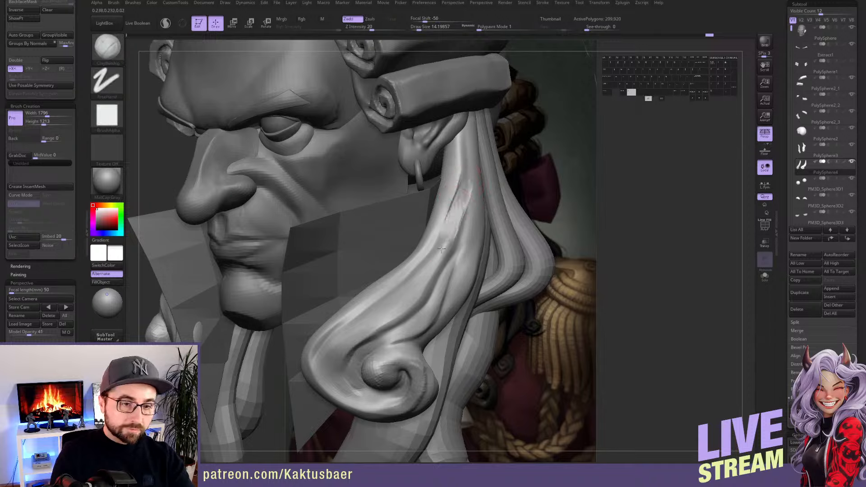
pyautogui.keyDown('alt'); pyautogui.moveTo(441, 248); pyautogui.dragTo(439, 252); pyautogui.keyUp('alt')
pyautogui.moveTo(462, 147)
pyautogui.mouseDown()
pyautogui.moveTo(452, 195)
pyautogui.moveTo(419, 259)
pyautogui.mouseUp()
pyautogui.press('shift')
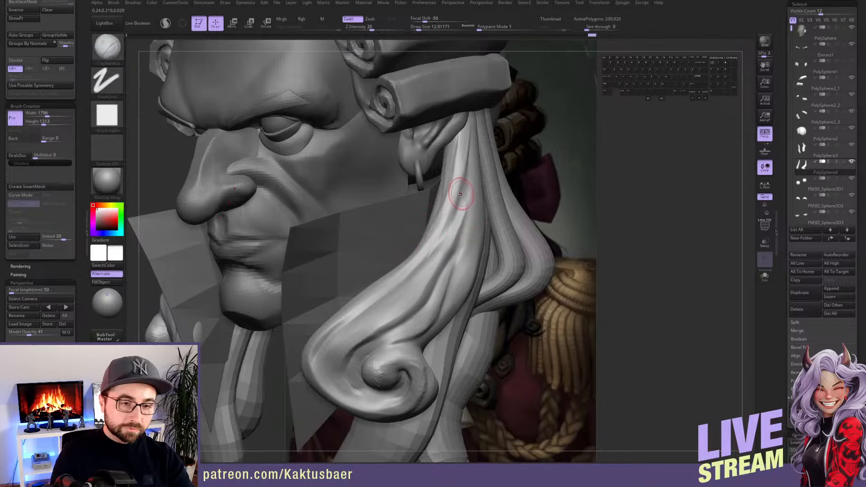
pyautogui.moveTo(460, 190); pyautogui.dragTo(445, 257)
# Adjust the silhouette of the front lock's middle and rear edge with the Move brush at a draw size of about 32.7
pyautogui.keyDown('alt'); pyautogui.moveTo(461, 231); pyautogui.dragTo(458, 236, button='right'); pyautogui.keyUp('alt')
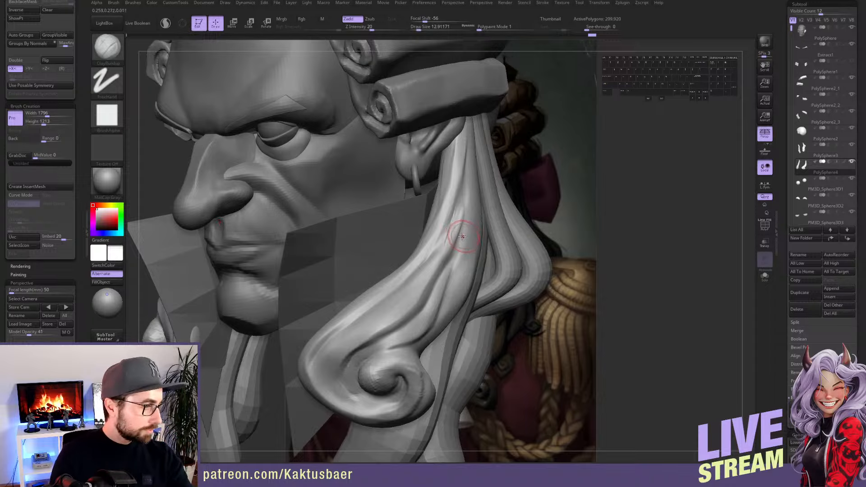
pyautogui.moveTo(462, 237); pyautogui.dragTo(415, 255, button='right')
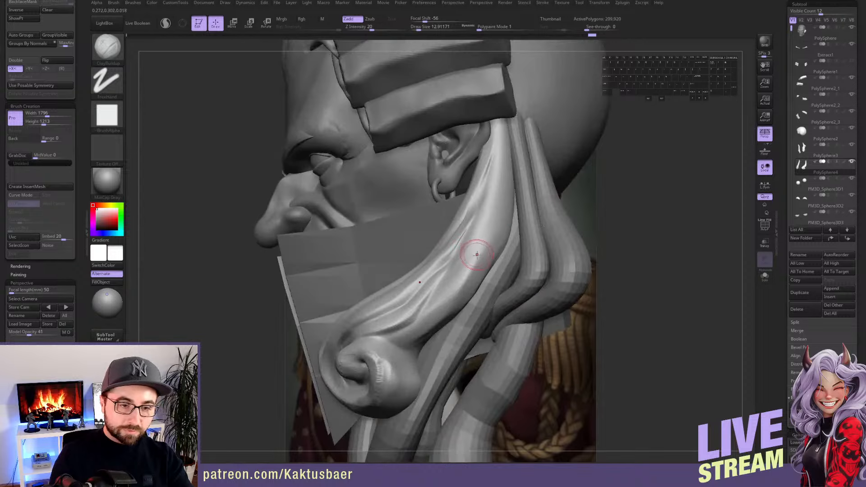
pyautogui.press('5')
pyautogui.moveTo(477, 254); pyautogui.dragTo(492, 256, button='right')
pyautogui.press('s')
pyautogui.moveTo(480, 261); pyautogui.dragTo(484, 262)
pyautogui.moveTo(485, 267); pyautogui.dragTo(490, 269)
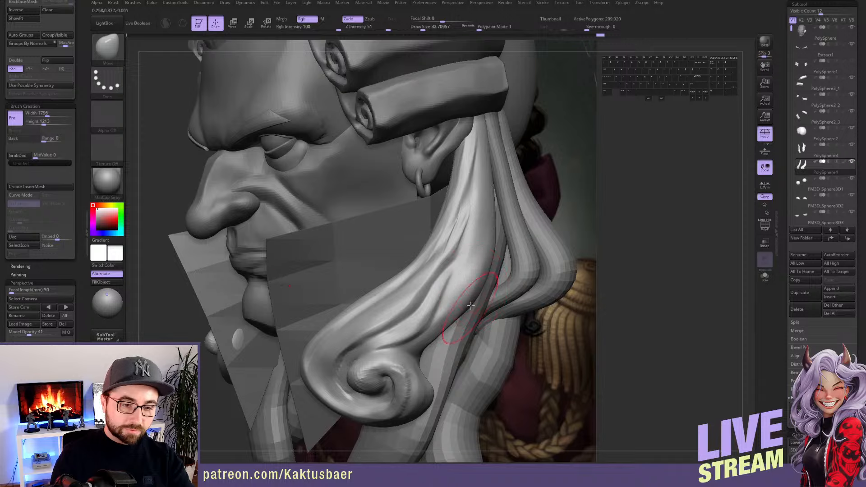
pyautogui.moveTo(483, 237); pyautogui.dragTo(489, 226)
pyautogui.keyDown('alt'); pyautogui.moveTo(491, 224); pyautogui.dragTo(488, 234, button='right'); pyautogui.keyUp('alt')
pyautogui.press('s')
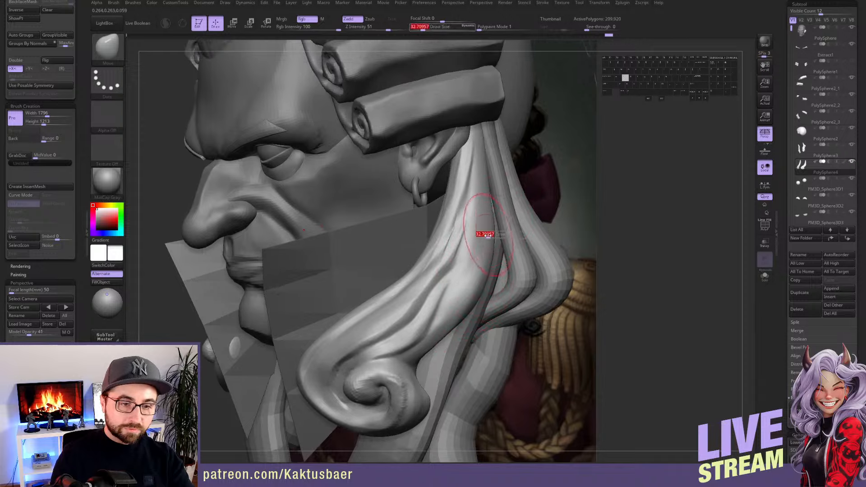
pyautogui.moveTo(488, 235); pyautogui.dragTo(484, 235)
# Carve strand creases from below the ear down the upper lock with DamStandard at a draw size of about 15.6
pyautogui.press('4')
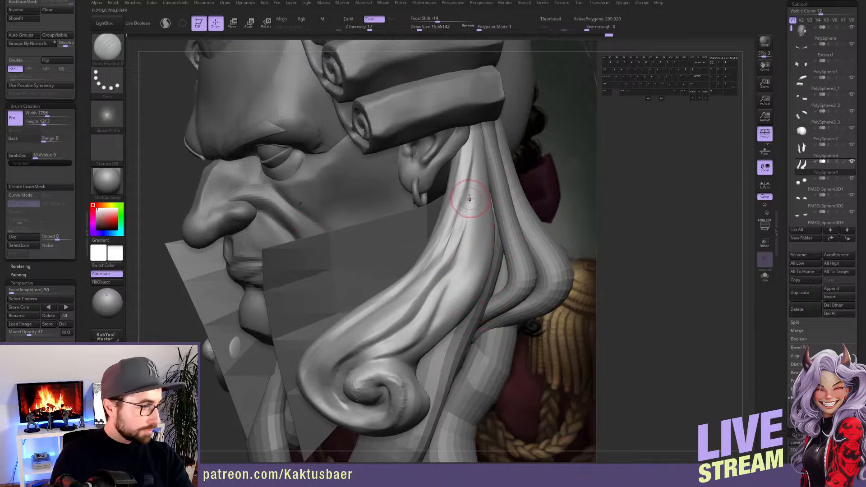
pyautogui.moveTo(471, 172); pyautogui.dragTo(457, 214)
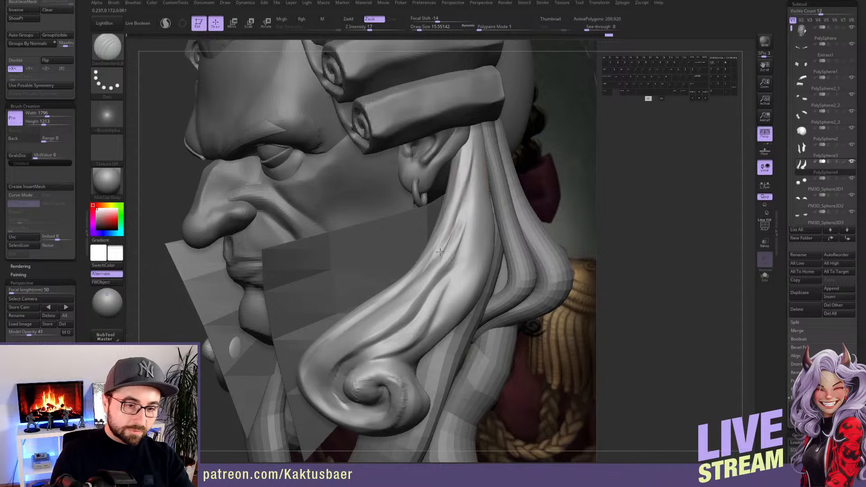
pyautogui.moveTo(440, 252); pyautogui.dragTo(415, 274)
pyautogui.moveTo(463, 192); pyautogui.dragTo(474, 197, button='right')
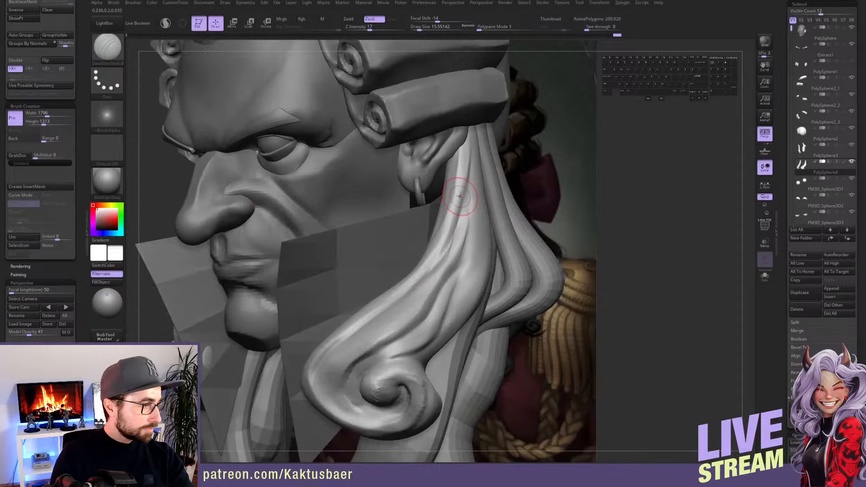
pyautogui.keyDown('alt'); pyautogui.moveTo(465, 170); pyautogui.dragTo(463, 185); pyautogui.keyUp('alt')
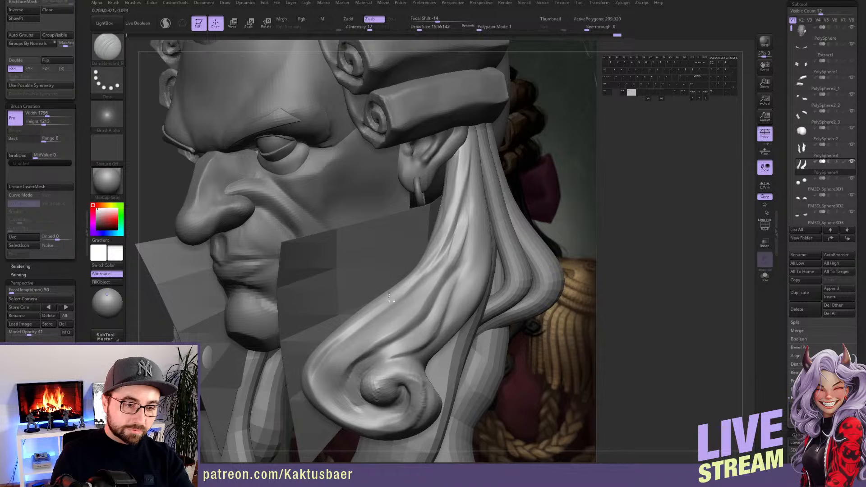
pyautogui.moveTo(458, 239); pyautogui.dragTo(470, 200, button='right')
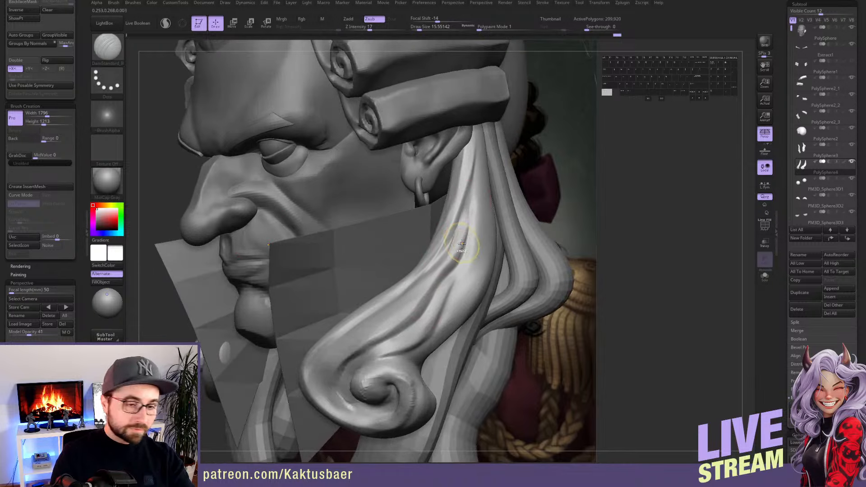
# Undo the last stroke and rework the strand ridge down the middle of the front lock, smoothing its upper part
pyautogui.hotkey('ctrl', 'z')
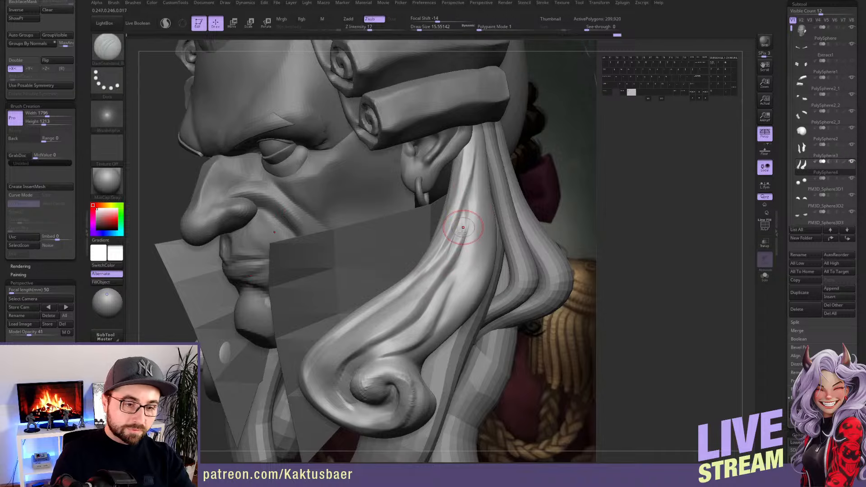
pyautogui.keyDown('alt'); pyautogui.moveTo(462, 233); pyautogui.dragTo(428, 302); pyautogui.keyUp('alt')
pyautogui.moveTo(427, 302); pyautogui.dragTo(442, 298, button='right')
pyautogui.keyDown('shift'); pyautogui.moveTo(455, 235); pyautogui.dragTo(449, 250); pyautogui.keyUp('shift')
pyautogui.moveTo(466, 206)
pyautogui.keyDown('shift'); pyautogui.mouseDown()
pyautogui.moveTo(466, 196)
pyautogui.moveTo(445, 245)
pyautogui.mouseUp(); pyautogui.keyUp('shift')
pyautogui.keyDown('alt'); pyautogui.moveTo(438, 249); pyautogui.dragTo(436, 237, button='right'); pyautogui.keyUp('alt')
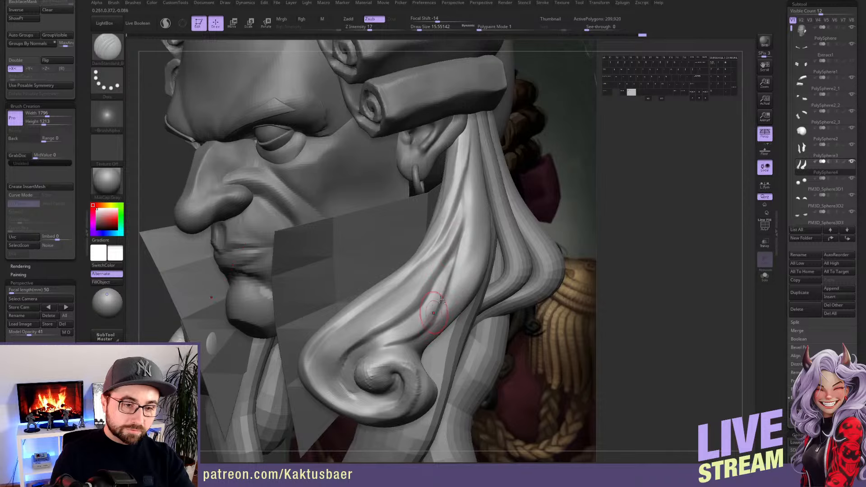
pyautogui.moveTo(441, 299); pyautogui.dragTo(453, 239, button='right')
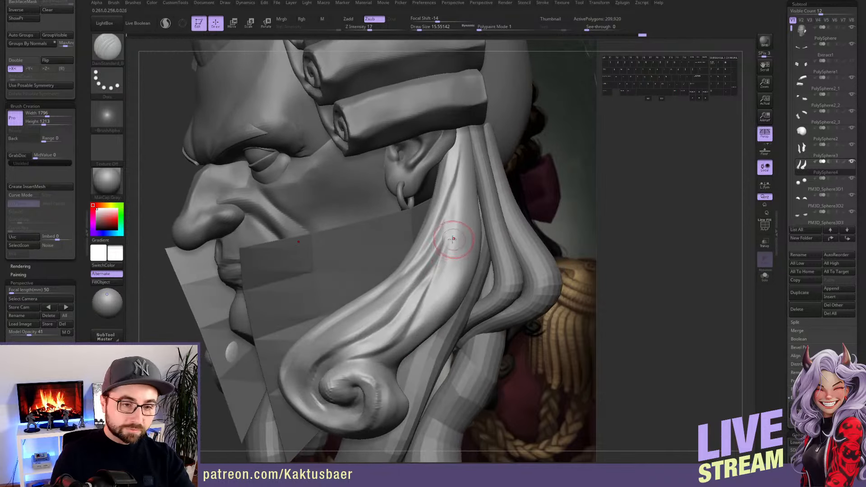
# Deepen the strand creases down the upper front lock with DamStandard at a draw size of about 26.9, smoothing between strokes
pyautogui.press('s')
pyautogui.moveTo(461, 233); pyautogui.dragTo(464, 233)
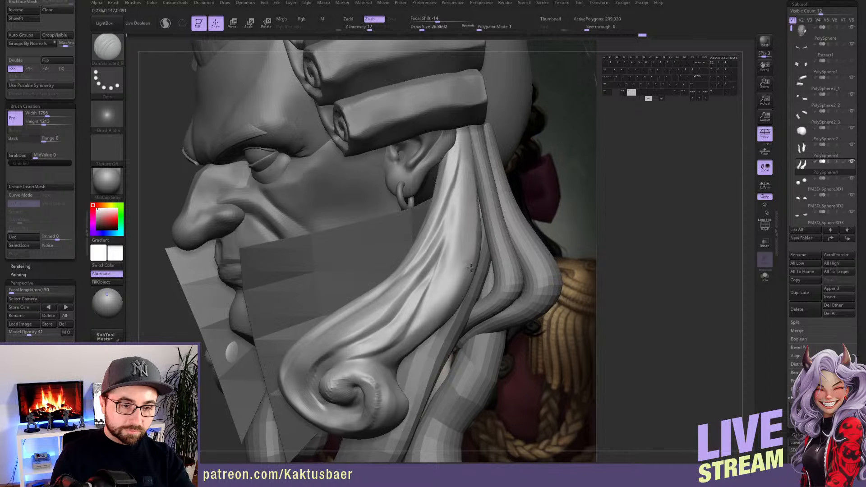
pyautogui.press('1')
pyautogui.moveTo(458, 265); pyautogui.dragTo(431, 257, button='right')
pyautogui.moveTo(486, 173); pyautogui.dragTo(474, 165, button='right')
pyautogui.moveTo(476, 136)
pyautogui.keyDown('alt'); pyautogui.mouseDown()
pyautogui.moveTo(486, 185)
pyautogui.moveTo(474, 215)
pyautogui.mouseUp(); pyautogui.keyUp('alt')
pyautogui.press('shift')
pyautogui.moveTo(470, 218); pyautogui.dragTo(496, 216, button='right')
pyautogui.keyDown('shift'); pyautogui.moveTo(481, 223); pyautogui.dragTo(467, 264); pyautogui.keyUp('shift')
pyautogui.keyDown('alt'); pyautogui.moveTo(466, 266); pyautogui.dragTo(470, 248, button='right'); pyautogui.keyUp('alt')
# Build up and refine the strands on the upper front lock with ClayBuildup at a draw size of about 12.9, smoothing the transitions
pyautogui.press('s')
pyautogui.moveTo(467, 240); pyautogui.dragTo(463, 240)
pyautogui.moveTo(464, 240); pyautogui.dragTo(463, 233, button='right')
pyautogui.press('b')
pyautogui.press('c')
pyautogui.press('b')
pyautogui.keyDown('alt'); pyautogui.moveTo(468, 159); pyautogui.dragTo(467, 227); pyautogui.keyUp('alt')
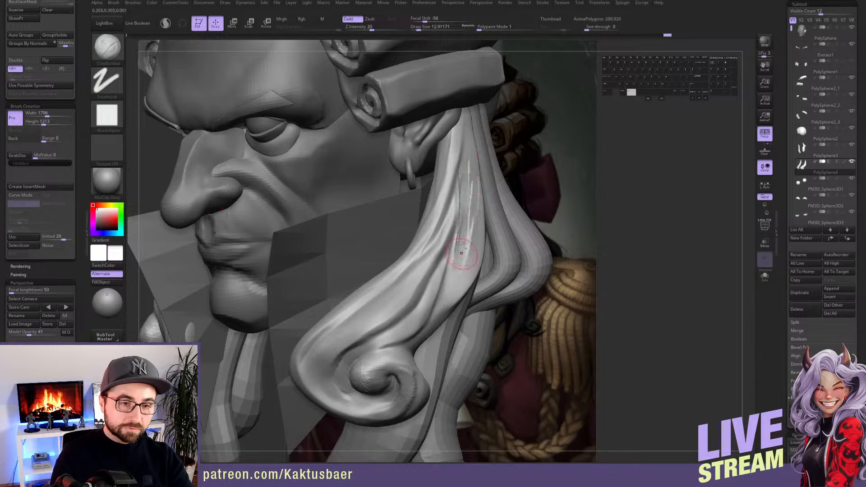
pyautogui.moveTo(458, 199)
pyautogui.keyDown('alt'); pyautogui.mouseDown()
pyautogui.moveTo(453, 278)
pyautogui.moveTo(468, 212)
pyautogui.mouseUp(); pyautogui.keyUp('alt')
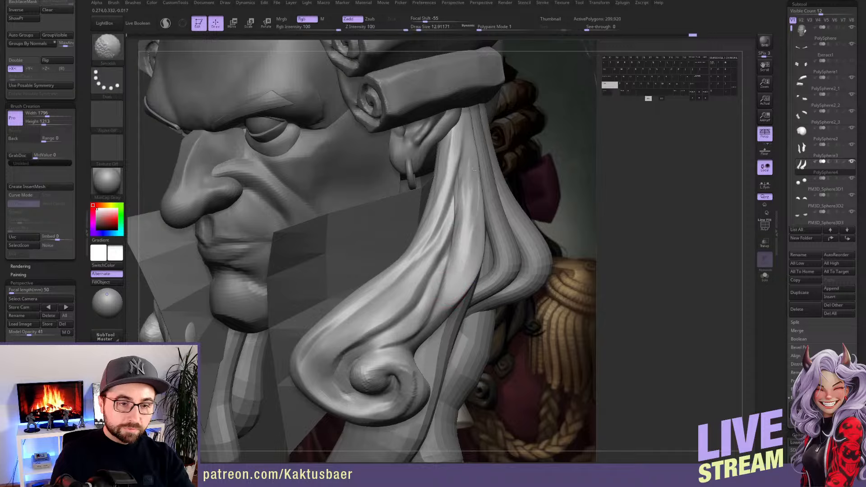
pyautogui.keyDown('shift'); pyautogui.moveTo(471, 154); pyautogui.dragTo(440, 256); pyautogui.keyUp('shift')
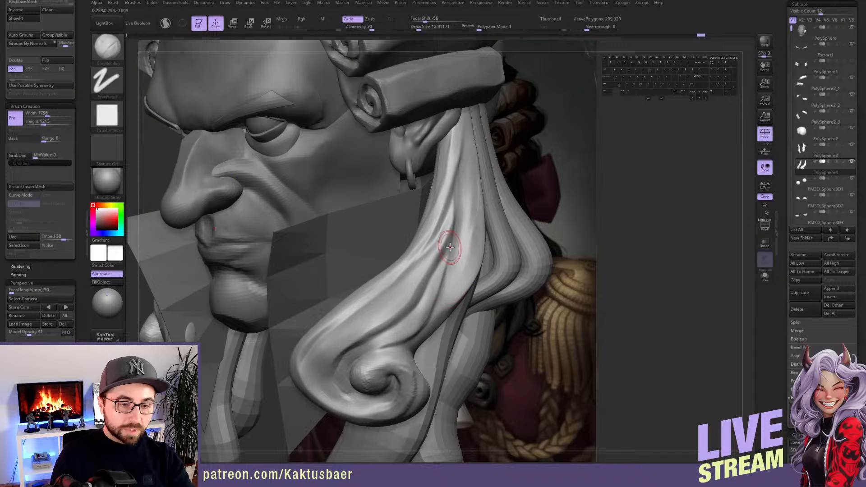
pyautogui.moveTo(451, 244)
pyautogui.keyDown('alt'); pyautogui.mouseDown(button='right')
pyautogui.moveTo(428, 196)
pyautogui.moveTo(437, 213)
pyautogui.mouseUp(button='right'); pyautogui.keyUp('alt')
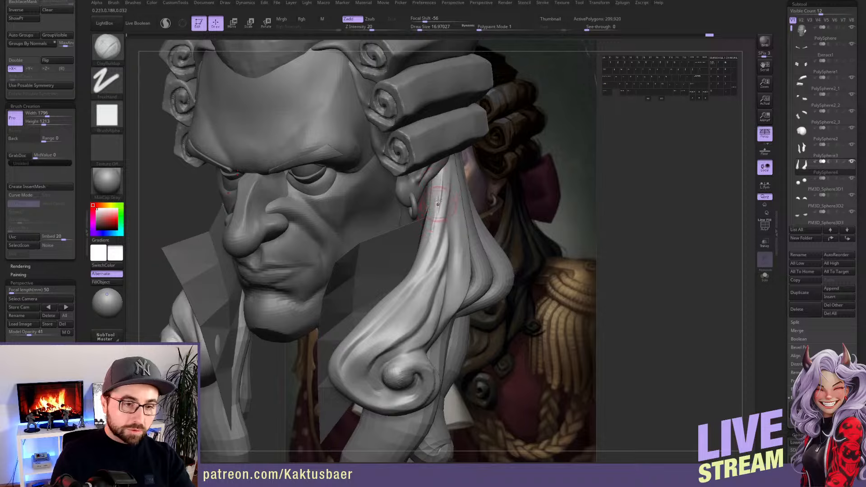
pyautogui.press('shift')
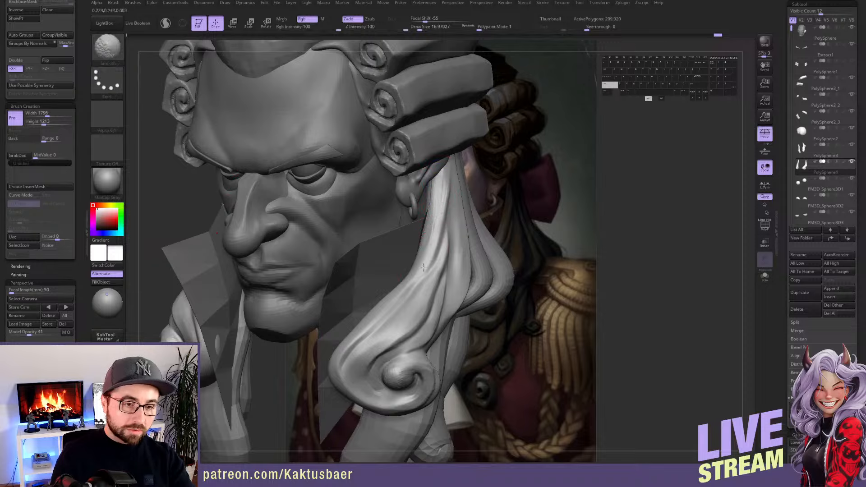
pyautogui.keyDown('shift'); pyautogui.moveTo(423, 267); pyautogui.dragTo(422, 271); pyautogui.keyUp('shift')
# Sharpen the creases between the strands on the upper front lock below the earring with DamStandard at a draw size of about 17
pyautogui.press('b')
pyautogui.press('d')
pyautogui.press('s')
pyautogui.moveTo(434, 229)
pyautogui.mouseDown(button='right')
pyautogui.moveTo(441, 197)
pyautogui.moveTo(375, 272)
pyautogui.mouseUp(button='right')
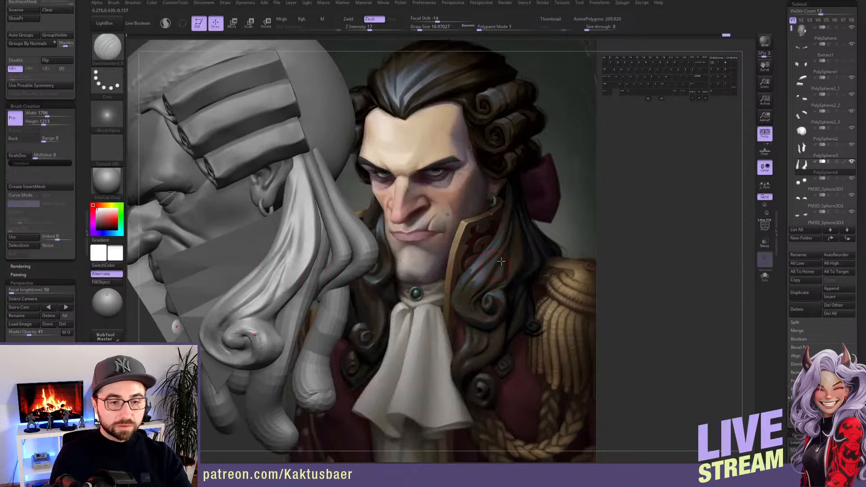
pyautogui.moveTo(497, 271)
pyautogui.mouseDown(button='right')
pyautogui.moveTo(395, 262)
pyautogui.moveTo(393, 271)
pyautogui.moveTo(420, 258)
pyautogui.moveTo(413, 256)
pyautogui.mouseUp(button='right')
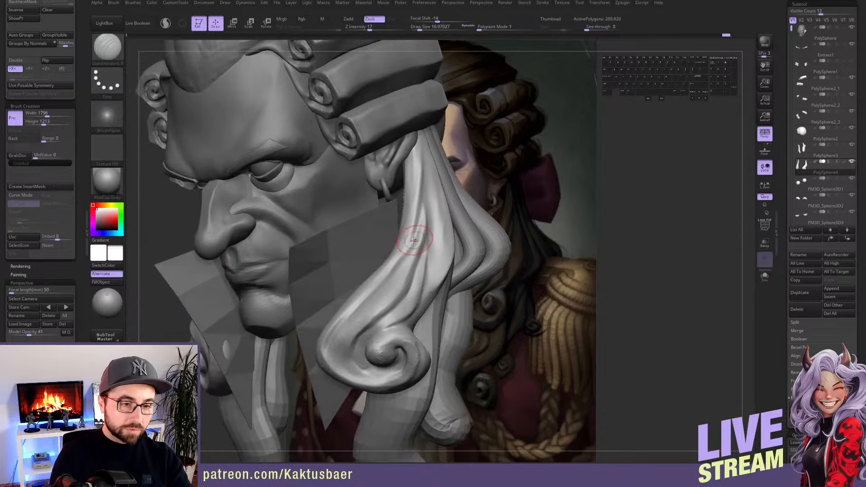
pyautogui.moveTo(428, 189); pyautogui.dragTo(423, 179, button='right')
pyautogui.moveTo(420, 215); pyautogui.dragTo(408, 194, button='right')
pyautogui.keyDown('shift'); pyautogui.moveTo(408, 184); pyautogui.dragTo(410, 197); pyautogui.keyUp('shift')
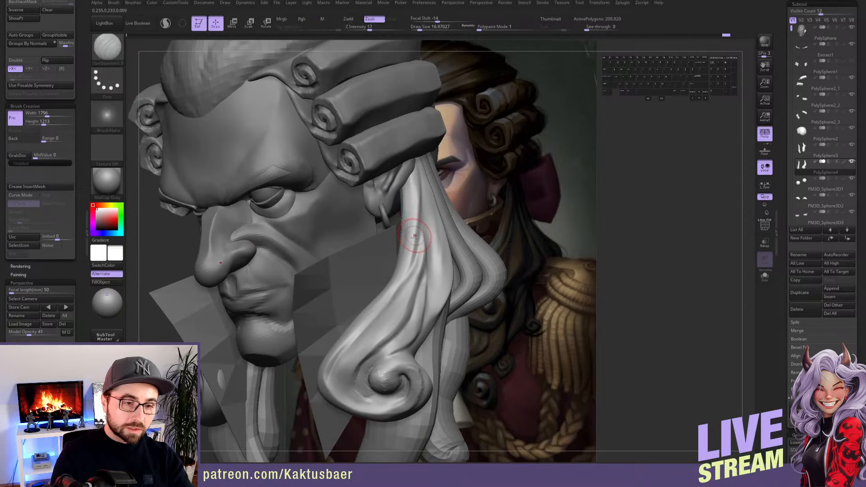
# Extend the strand creases down the front side of the lock toward the spiral curl with DamStandard
pyautogui.moveTo(414, 260); pyautogui.dragTo(419, 187, button='right')
pyautogui.keyDown('alt'); pyautogui.moveTo(418, 188); pyautogui.dragTo(411, 245); pyautogui.keyUp('alt')
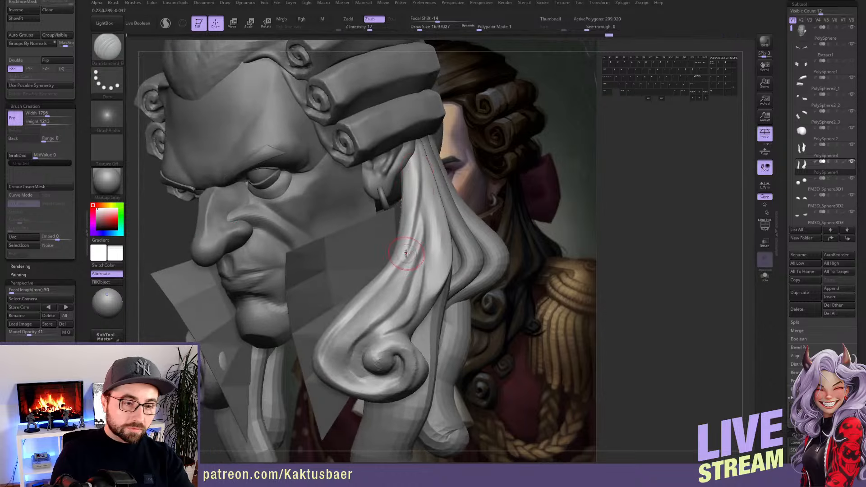
pyautogui.moveTo(399, 257)
pyautogui.mouseDown(button='right')
pyautogui.moveTo(409, 269)
pyautogui.moveTo(408, 246)
pyautogui.mouseUp(button='right')
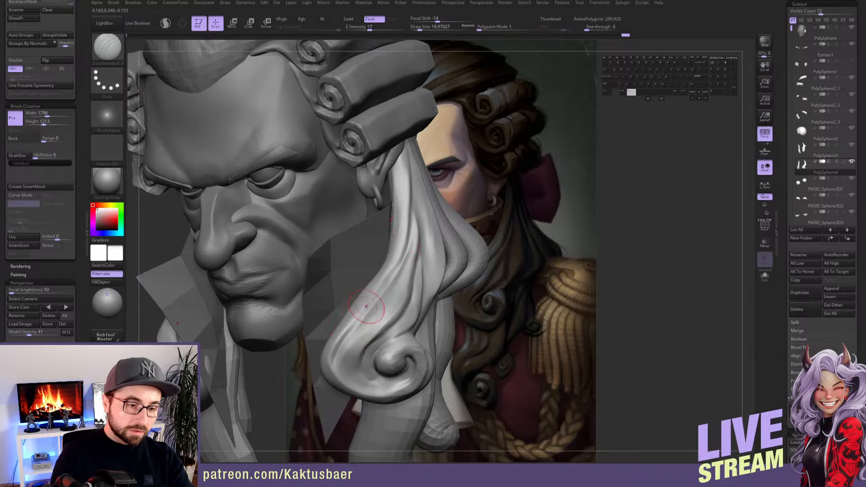
pyautogui.moveTo(366, 307); pyautogui.dragTo(404, 256, button='right')
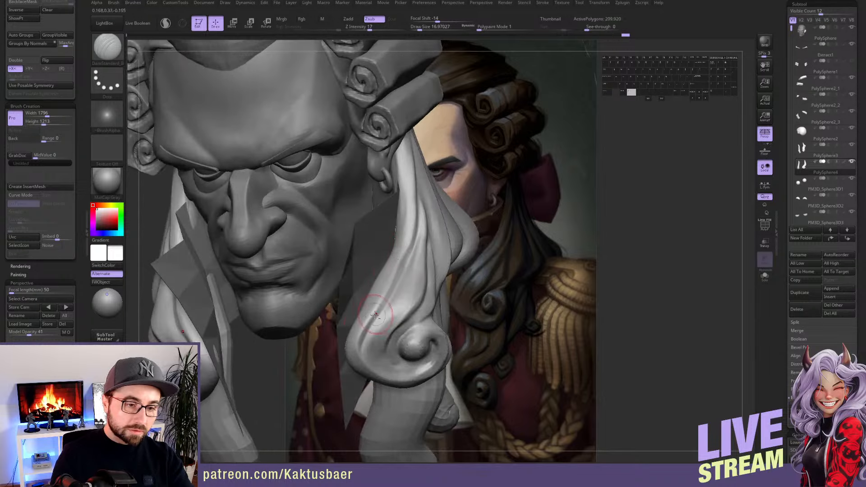
pyautogui.moveTo(375, 315)
pyautogui.mouseDown(button='right')
pyautogui.moveTo(403, 291)
pyautogui.moveTo(396, 276)
pyautogui.mouseUp(button='right')
# Adjust the front lock's shape from above with the Move brush at a draw size of about 41.4, isolating the lock to check its form
pyautogui.press('b')
pyautogui.press('m')
pyautogui.press('v')
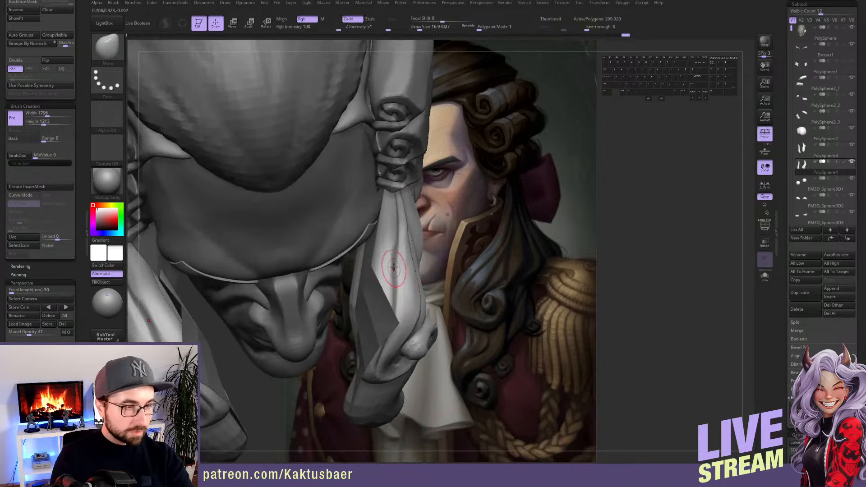
pyautogui.press(']')
pyautogui.press(']')
pyautogui.hotkey('alt', 'q')
pyautogui.moveTo(398, 266); pyautogui.dragTo(393, 263)
pyautogui.moveTo(400, 263)
pyautogui.keyDown('alt'); pyautogui.mouseDown(button='right')
pyautogui.moveTo(400, 276)
pyautogui.moveTo(361, 274)
pyautogui.mouseUp(button='right'); pyautogui.keyUp('alt')
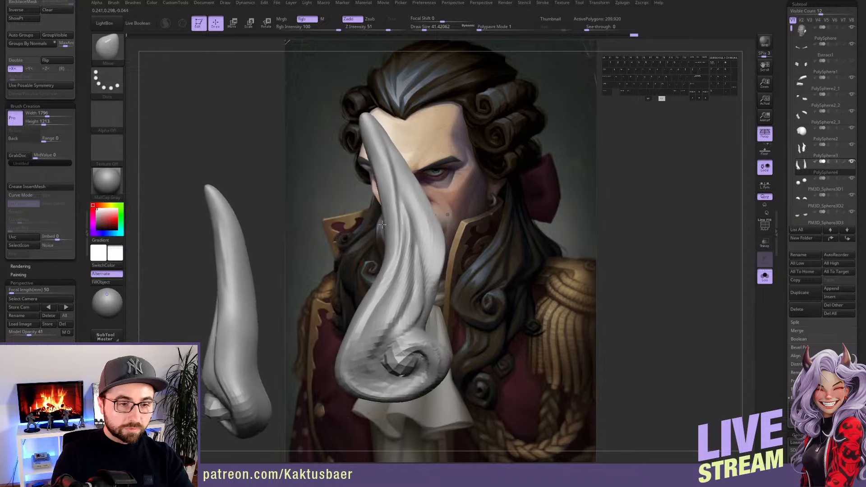
pyautogui.hotkey('alt', 'q')
pyautogui.press('[')
pyautogui.moveTo(413, 247)
pyautogui.mouseDown(button='right')
pyautogui.moveTo(419, 194)
pyautogui.moveTo(431, 201)
pyautogui.mouseUp(button='right')
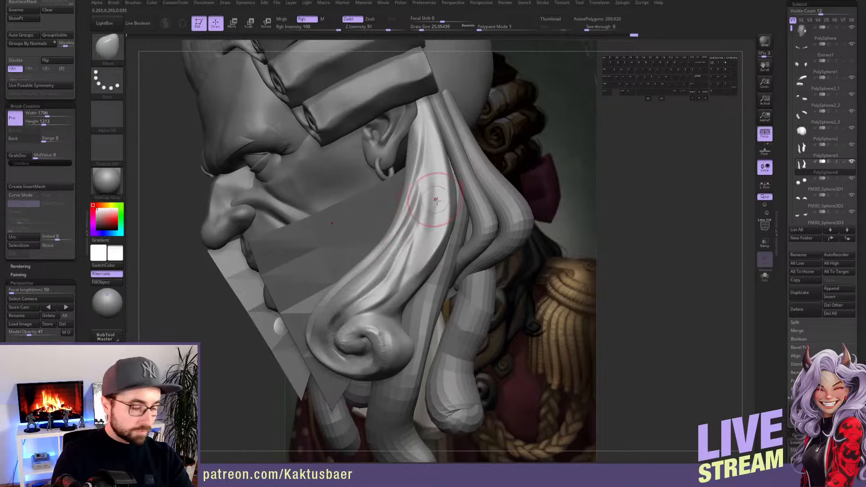
# Flatten the broad strand surfaces on the front lock with a polish brush at a draw size of about 14.2
pyautogui.press('b')
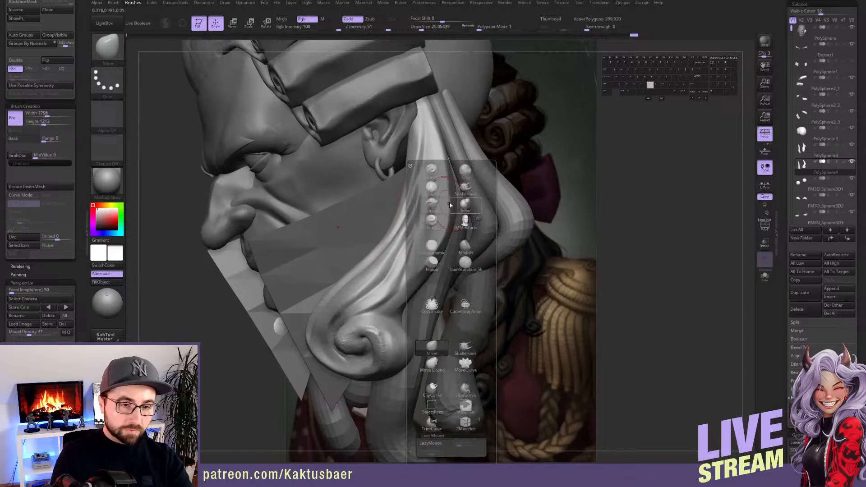
pyautogui.click(466, 248)
pyautogui.moveTo(442, 192); pyautogui.dragTo(434, 158, button='right')
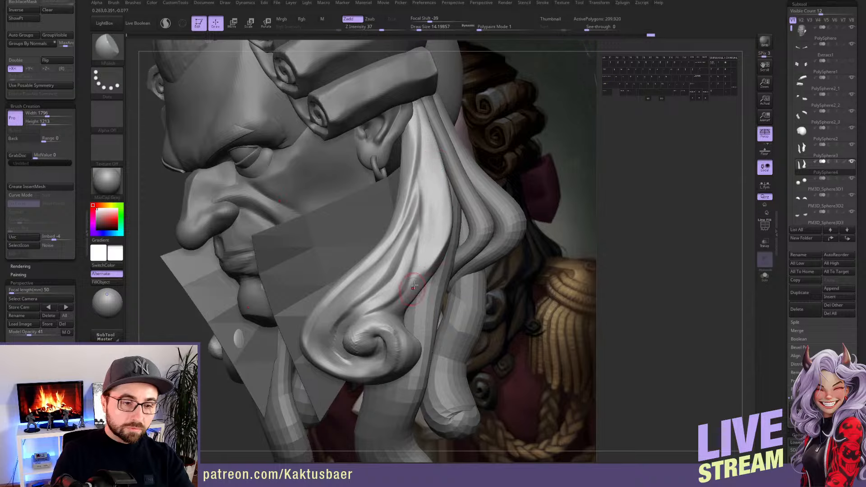
pyautogui.moveTo(434, 196)
pyautogui.mouseDown(button='right')
pyautogui.moveTo(416, 246)
pyautogui.moveTo(372, 294)
pyautogui.mouseUp(button='right')
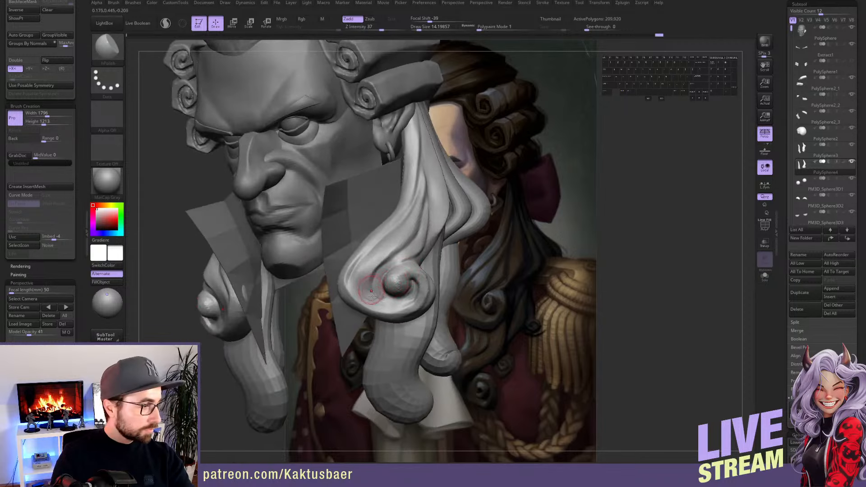
# Refine the lock's front edge above the spiral curl with the Move brush at a draw size of about 14.2 and smooth the curl area
pyautogui.press('b')
pyautogui.press('m')
pyautogui.press('v')
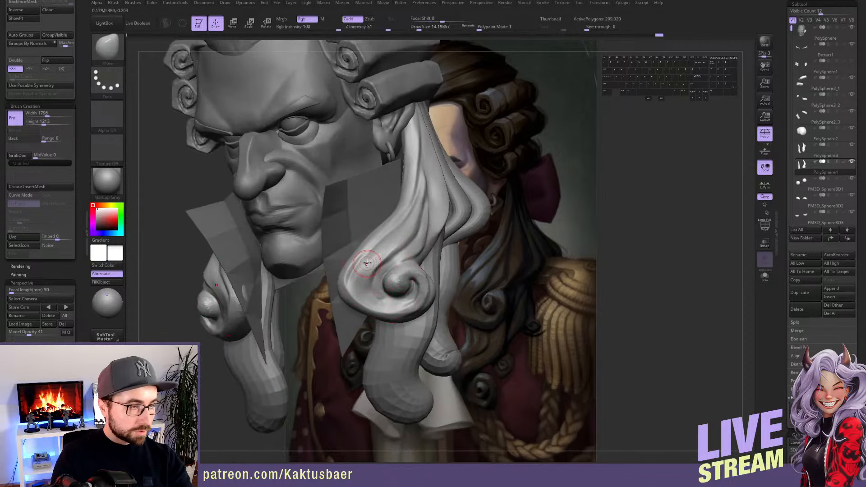
pyautogui.moveTo(372, 257); pyautogui.dragTo(366, 252)
pyautogui.moveTo(393, 244)
pyautogui.keyDown('alt'); pyautogui.mouseDown(button='right')
pyautogui.moveTo(374, 261)
pyautogui.moveTo(389, 229)
pyautogui.moveTo(377, 269)
pyautogui.moveTo(410, 254)
pyautogui.moveTo(407, 248)
pyautogui.mouseUp(button='right'); pyautogui.keyUp('alt')
pyautogui.press('[')
pyautogui.press('[')
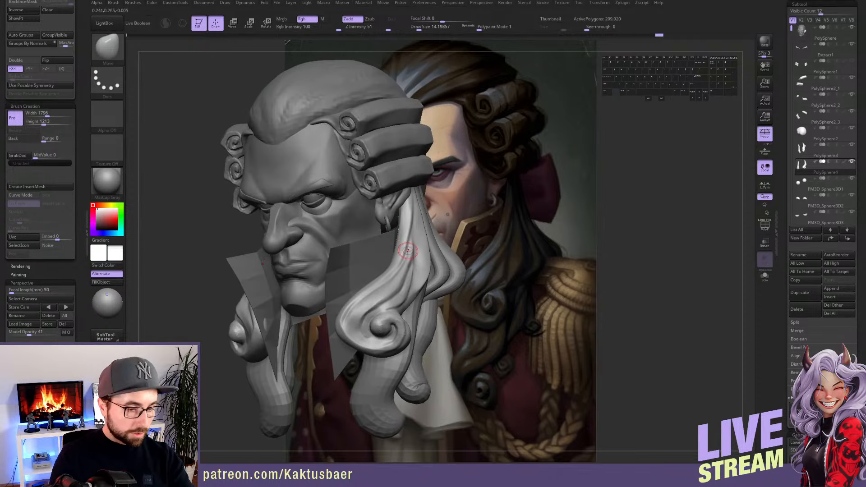
pyautogui.press('shift')
pyautogui.moveTo(405, 327)
pyautogui.keyDown('shift'); pyautogui.mouseDown()
pyautogui.moveTo(397, 322)
pyautogui.moveTo(362, 340)
pyautogui.moveTo(354, 325)
pyautogui.moveTo(381, 305)
pyautogui.moveTo(375, 320)
pyautogui.mouseUp(); pyautogui.keyUp('shift')
pyautogui.keyDown('shift'); pyautogui.moveTo(376, 323); pyautogui.dragTo(386, 329); pyautogui.keyUp('shift')
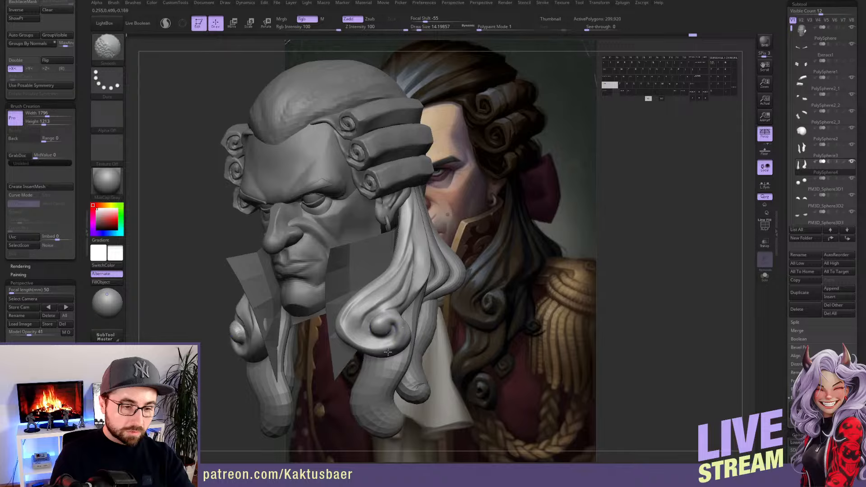
# Reposition the front lock alongside the face with the Move brush at draw sizes of about 39 to 56, working from a high front view
pyautogui.moveTo(405, 248)
pyautogui.keyDown('alt'); pyautogui.mouseDown(button='right')
pyautogui.moveTo(414, 282)
pyautogui.moveTo(444, 321)
pyautogui.moveTo(416, 335)
pyautogui.mouseUp(button='right'); pyautogui.keyUp('alt')
pyautogui.press('s')
pyautogui.moveTo(415, 333); pyautogui.dragTo(423, 333)
pyautogui.moveTo(423, 327); pyautogui.dragTo(424, 348, button='right')
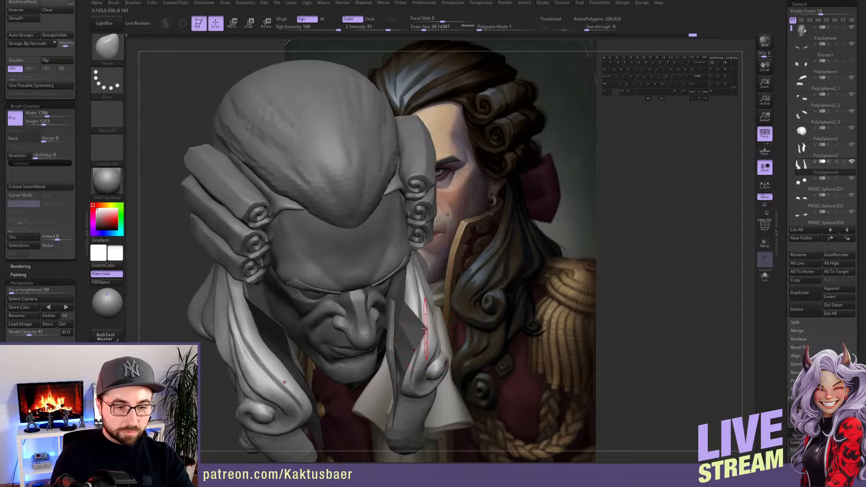
pyautogui.moveTo(441, 326); pyautogui.dragTo(434, 324)
pyautogui.moveTo(434, 324); pyautogui.dragTo(412, 278, button='right')
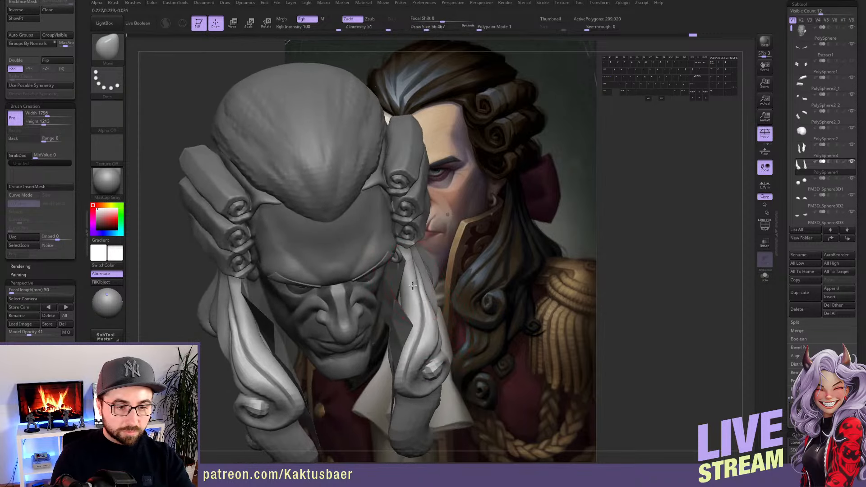
pyautogui.press('s')
pyautogui.moveTo(412, 279); pyautogui.dragTo(411, 279)
pyautogui.moveTo(412, 294)
pyautogui.mouseDown(button='right')
pyautogui.moveTo(404, 273)
pyautogui.moveTo(389, 275)
pyautogui.moveTo(363, 305)
pyautogui.mouseUp(button='right')
# Select the collar subtool, enable Dynamic Subdiv on it, and set its thickness to about 0.0107
pyautogui.keyDown('alt'); pyautogui.moveTo(362, 282); pyautogui.dragTo(352, 257, button='right'); pyautogui.keyUp('alt')
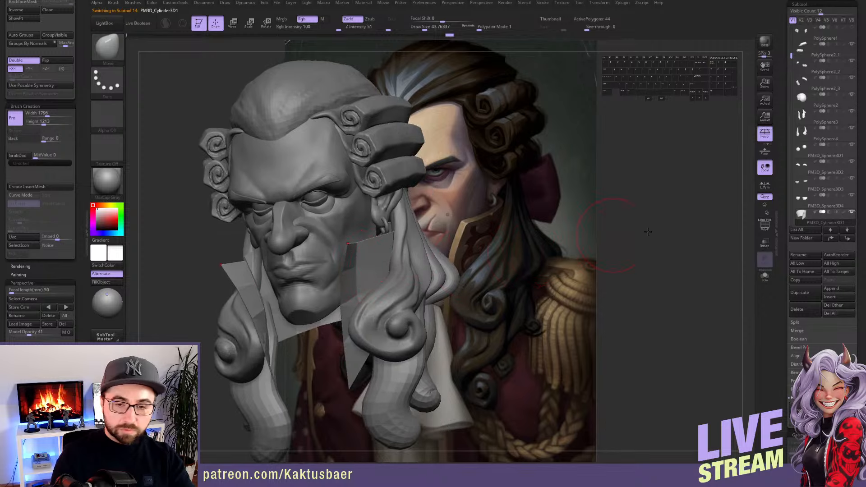
pyautogui.scroll(-6, 781, 288)
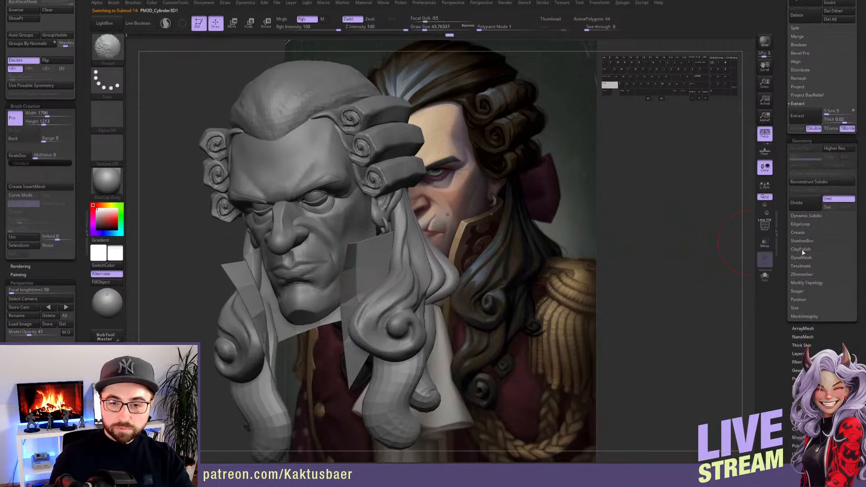
pyautogui.moveTo(786, 211); pyautogui.dragTo(786, 222)
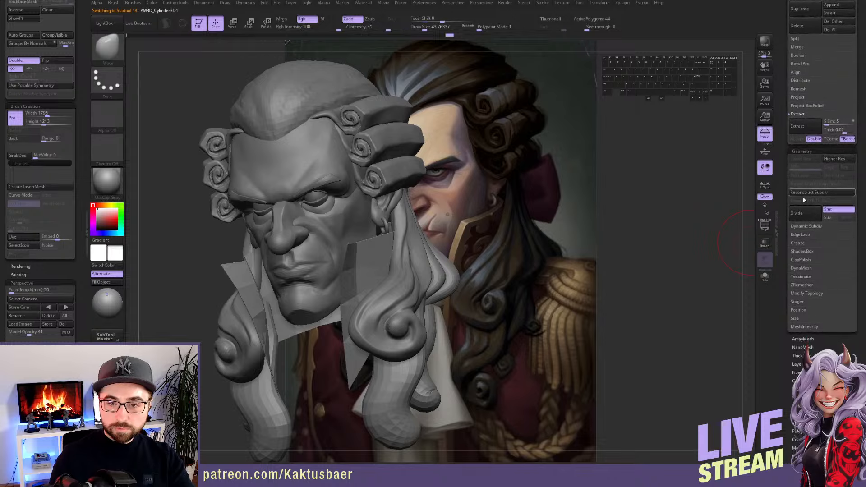
pyautogui.click(806, 226)
pyautogui.click(804, 234)
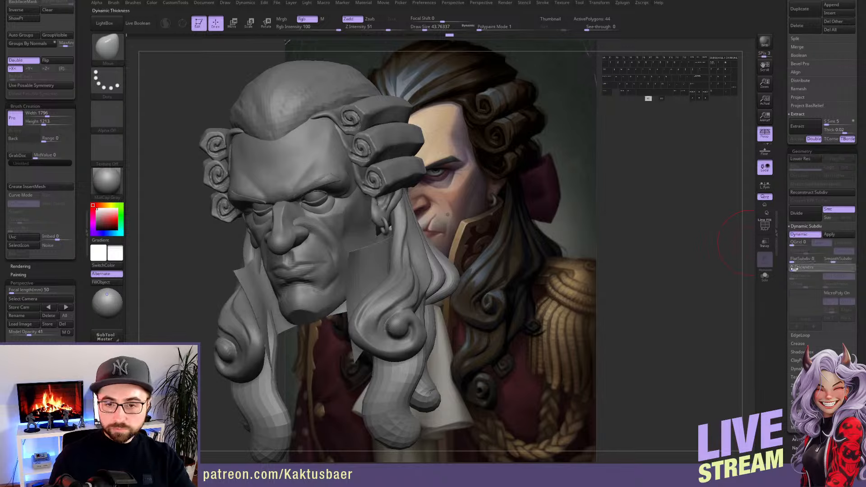
pyautogui.moveTo(799, 267); pyautogui.dragTo(811, 269)
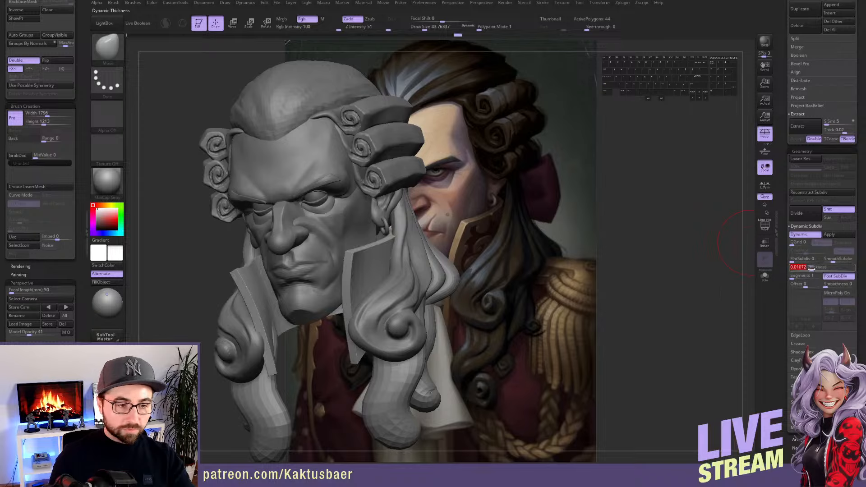
# Isolate the collar and set the ZModeler edge action to Crease with the EdgeLoop Partial target
pyautogui.hotkey('alt', 's')
pyautogui.moveTo(388, 281)
pyautogui.mouseDown(button='right')
pyautogui.moveTo(384, 246)
pyautogui.moveTo(377, 265)
pyautogui.mouseUp(button='right')
pyautogui.press('n')
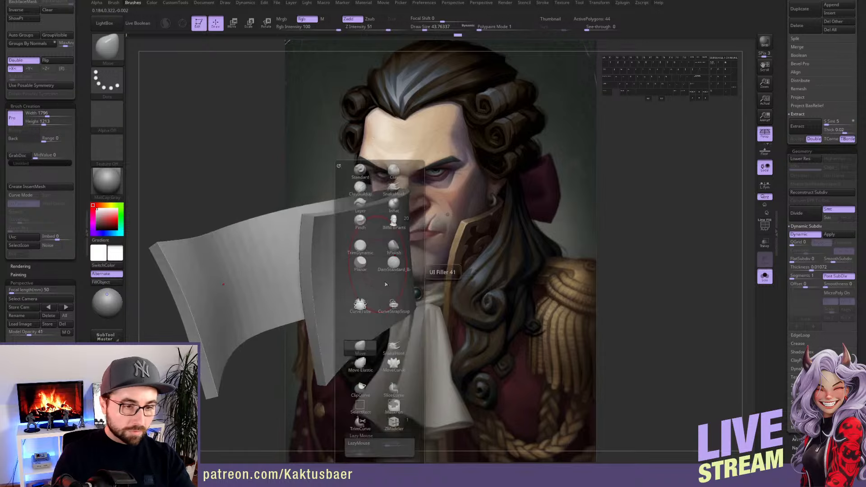
pyautogui.click(394, 422)
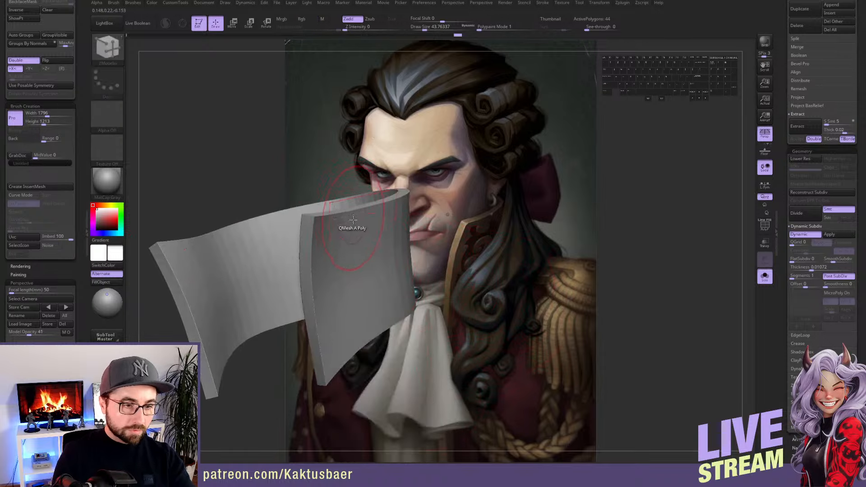
pyautogui.press('space')
pyautogui.click(281, 282)
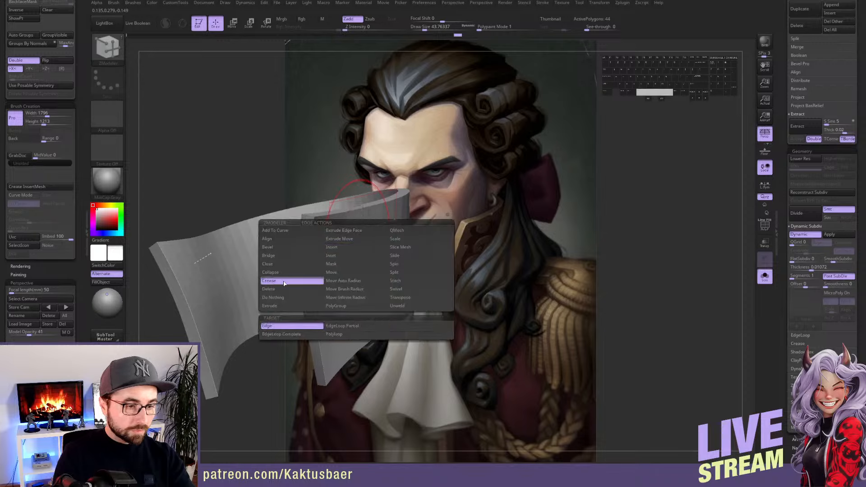
pyautogui.click(342, 326)
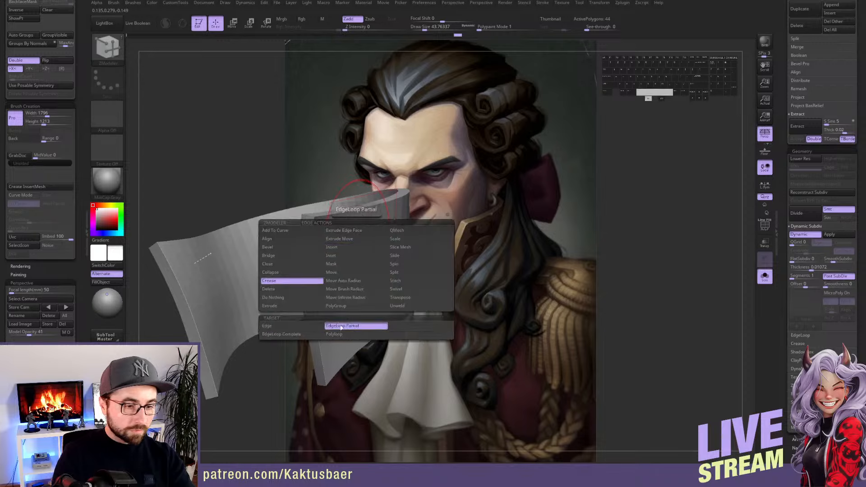
# Show the collar's polygon wireframe and turn off its dynamic subdivision preview
pyautogui.click(763, 224)
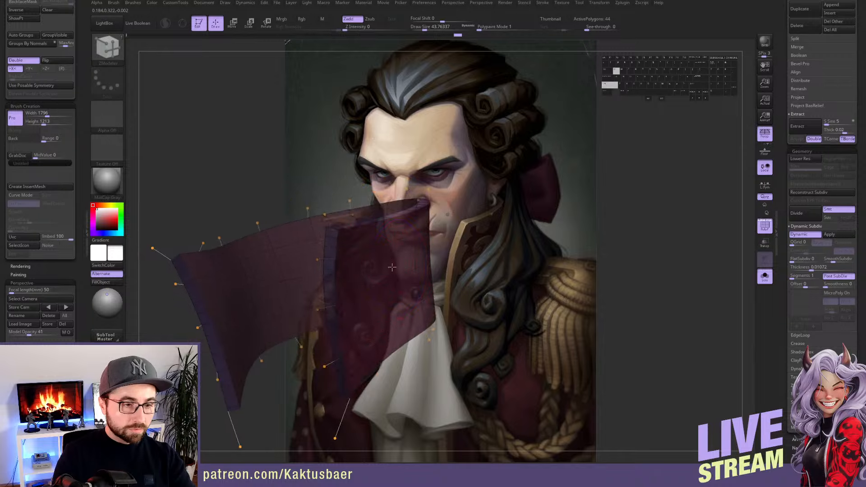
pyautogui.hotkey('shift', 'd')
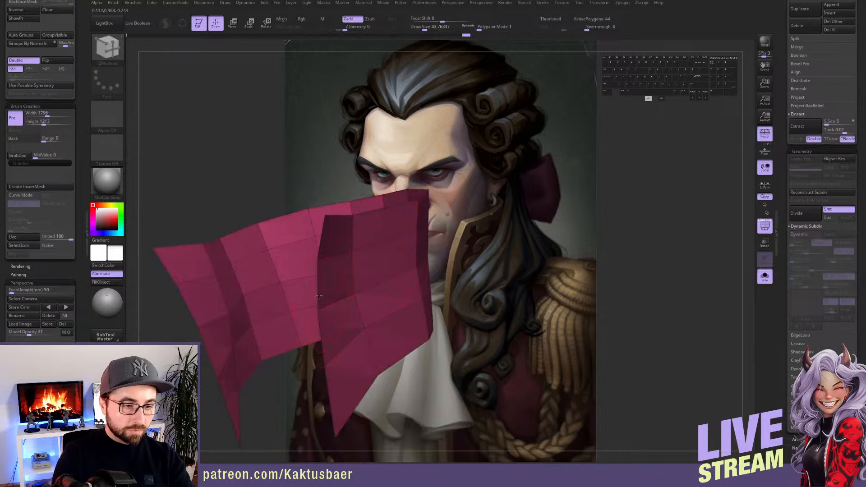
pyautogui.keyDown('alt'); pyautogui.moveTo(318, 334); pyautogui.dragTo(318, 318, button='right'); pyautogui.keyUp('alt')
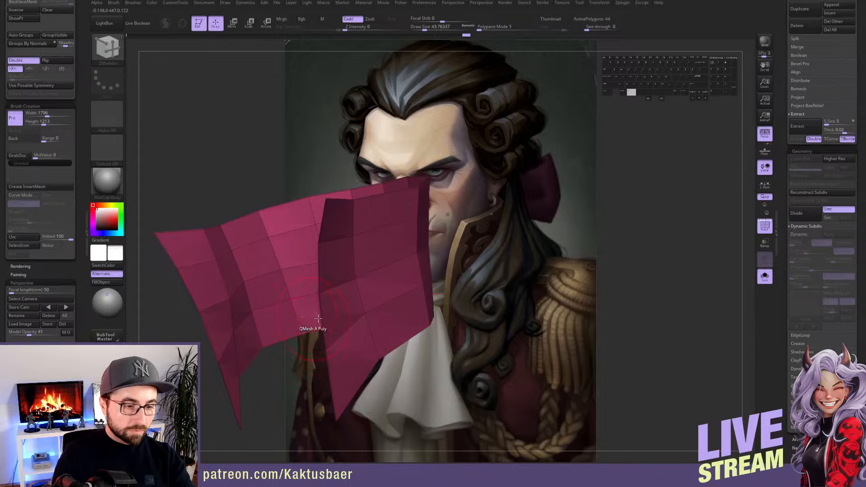
# Crease the collar's border edge loops, checking against its dynamic subdivision preview, and show the full bust again with the preview on
pyautogui.press('d')
pyautogui.press('Return')
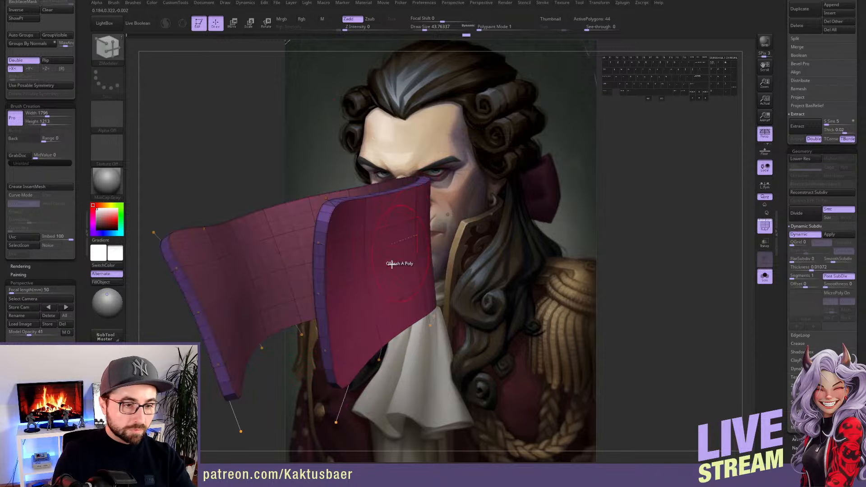
pyautogui.click(368, 298)
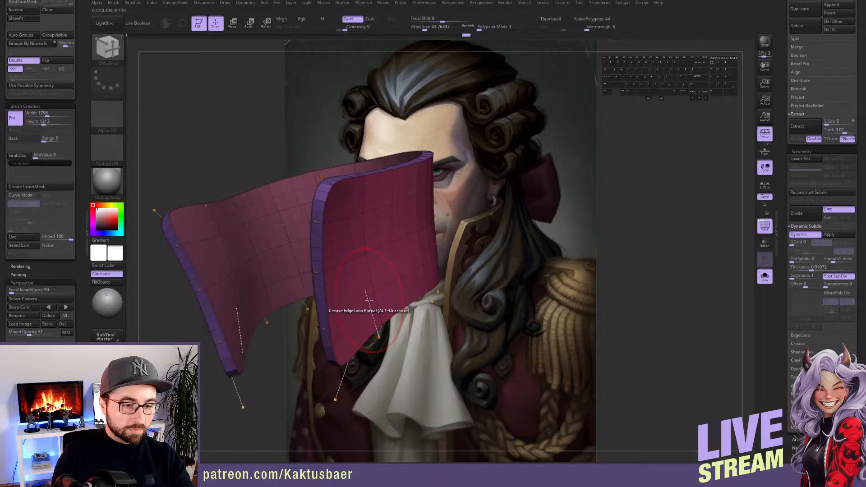
pyautogui.press('shift')
pyautogui.hotkey('shift', 'd')
pyautogui.moveTo(368, 301); pyautogui.dragTo(363, 284, button='right')
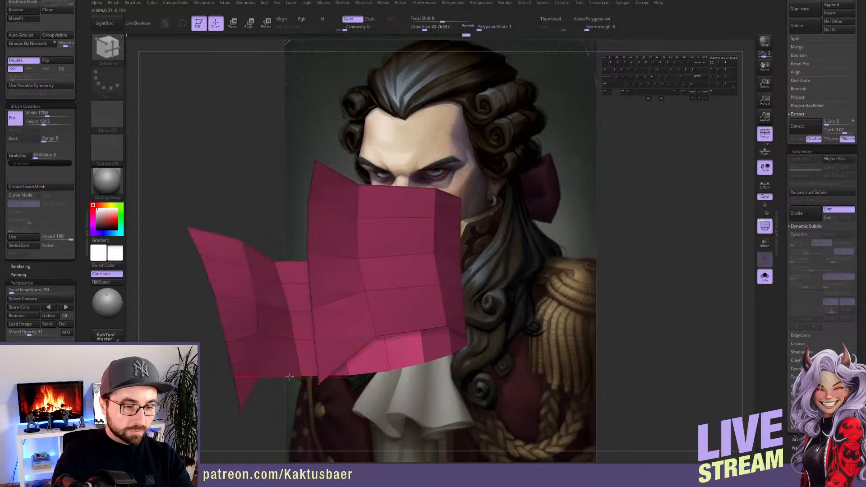
pyautogui.press('d')
pyautogui.moveTo(364, 328)
pyautogui.mouseDown(button='right')
pyautogui.moveTo(397, 302)
pyautogui.moveTo(399, 282)
pyautogui.mouseUp(button='right')
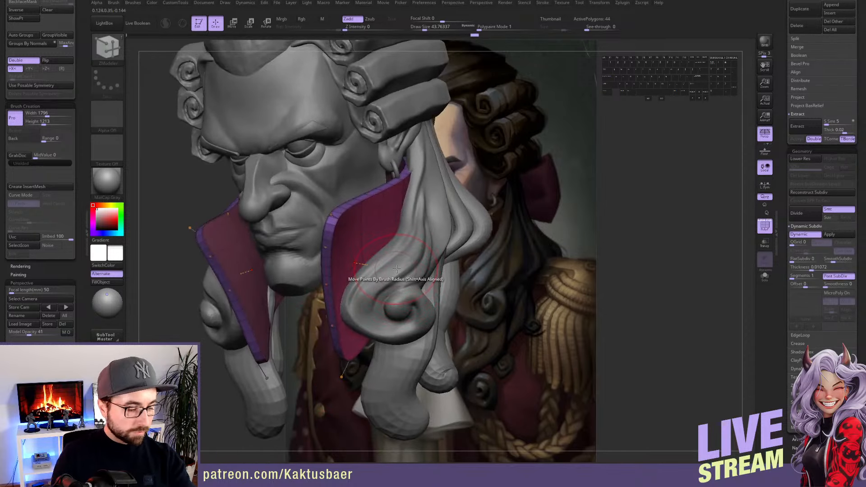
# Switch to the Move brush and hide the polygon wireframe on the collar
pyautogui.press('b')
pyautogui.press('m')
pyautogui.press('v')
pyautogui.click(763, 226)
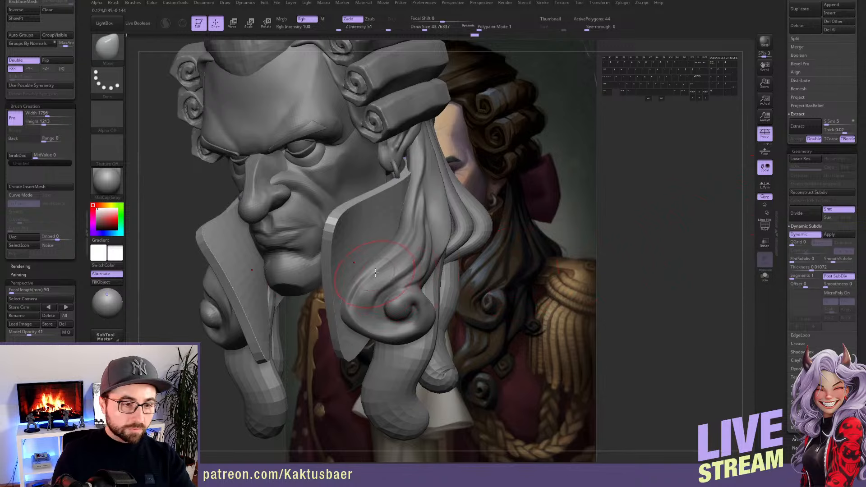
pyautogui.moveTo(360, 266)
pyautogui.mouseDown(button='right')
pyautogui.moveTo(397, 270)
pyautogui.moveTo(375, 267)
pyautogui.mouseUp(button='right')
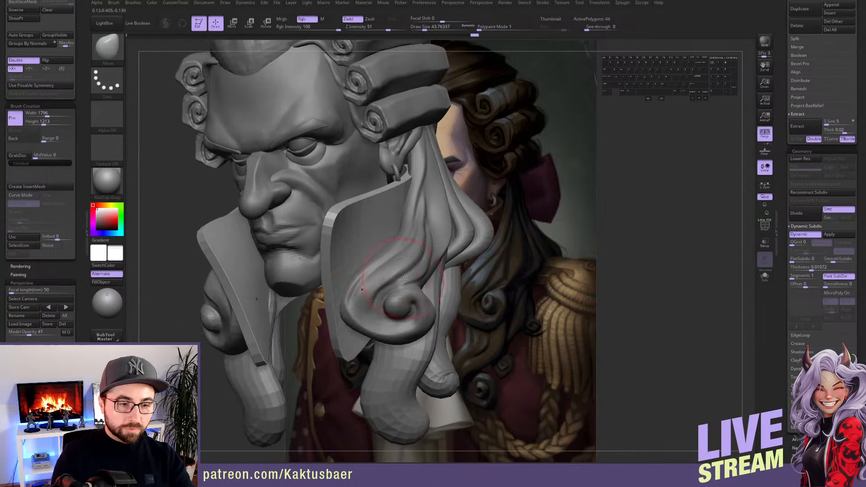
pyautogui.keyDown('alt'); pyautogui.moveTo(385, 116); pyautogui.dragTo(387, 205, button='right'); pyautogui.keyUp('alt')
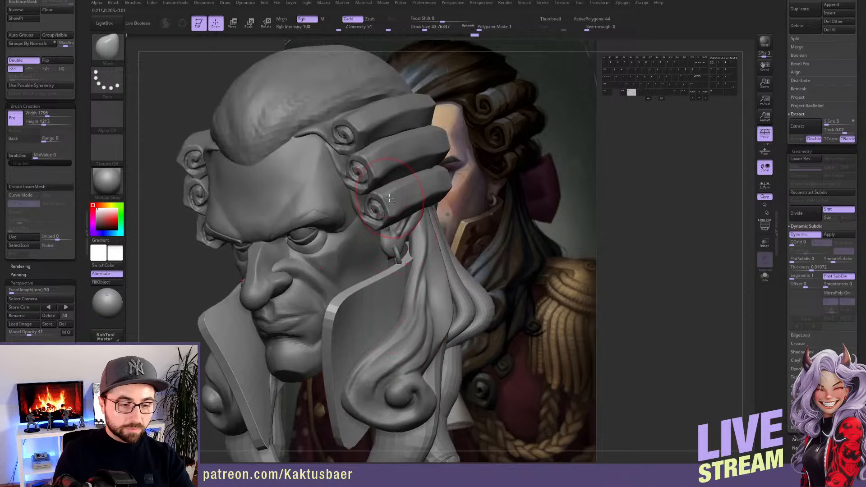
# Select the lowest side curl and carve grooves across its front half with the DamStandard brush at a draw size of about 12
pyautogui.keyDown('alt'); pyautogui.click(389, 199); pyautogui.keyUp('alt')
pyautogui.press('s')
pyautogui.moveTo(391, 196); pyautogui.dragTo(386, 197)
pyautogui.keyDown('alt'); pyautogui.moveTo(388, 197); pyautogui.dragTo(394, 215, button='right'); pyautogui.keyUp('alt')
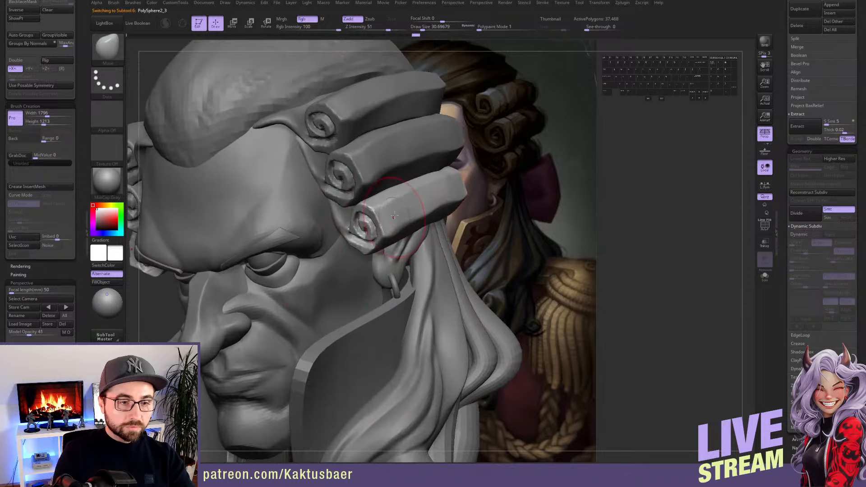
pyautogui.press('s')
pyautogui.moveTo(394, 215); pyautogui.dragTo(390, 215)
pyautogui.press('4')
pyautogui.moveTo(413, 189); pyautogui.dragTo(405, 198, button='right')
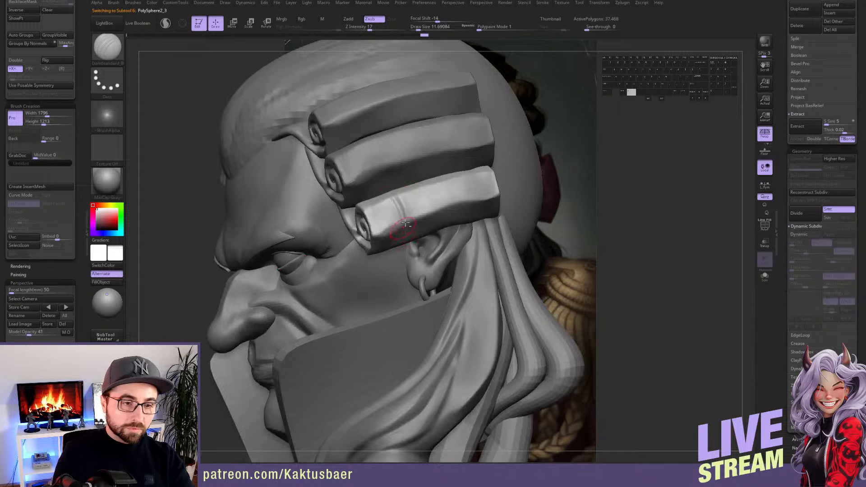
pyautogui.moveTo(405, 223); pyautogui.dragTo(348, 257, button='right')
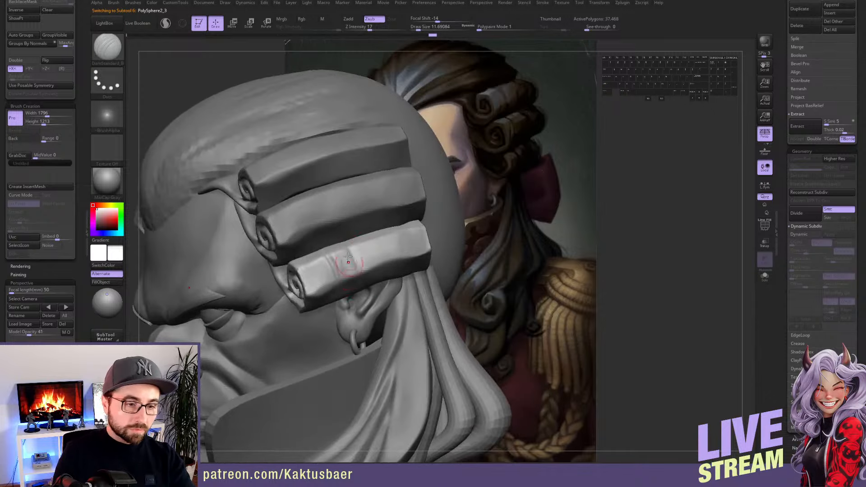
pyautogui.moveTo(349, 247); pyautogui.dragTo(362, 272)
pyautogui.moveTo(360, 293); pyautogui.dragTo(336, 248, button='right')
# Select the topmost side curl and carve several crosswise grooves along its length with DamStandard
pyautogui.keyDown('alt'); pyautogui.click(327, 234); pyautogui.keyUp('alt')
pyautogui.keyDown('alt'); pyautogui.click(312, 194); pyautogui.keyUp('alt')
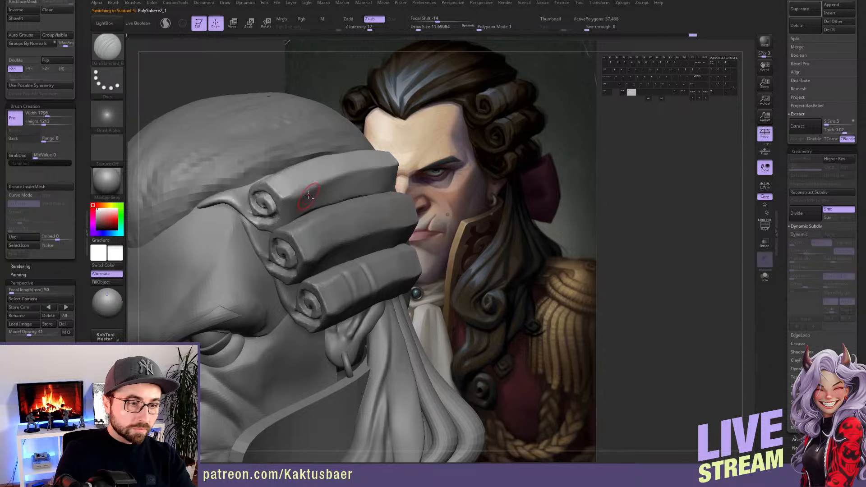
pyautogui.moveTo(318, 186); pyautogui.dragTo(326, 234, button='right')
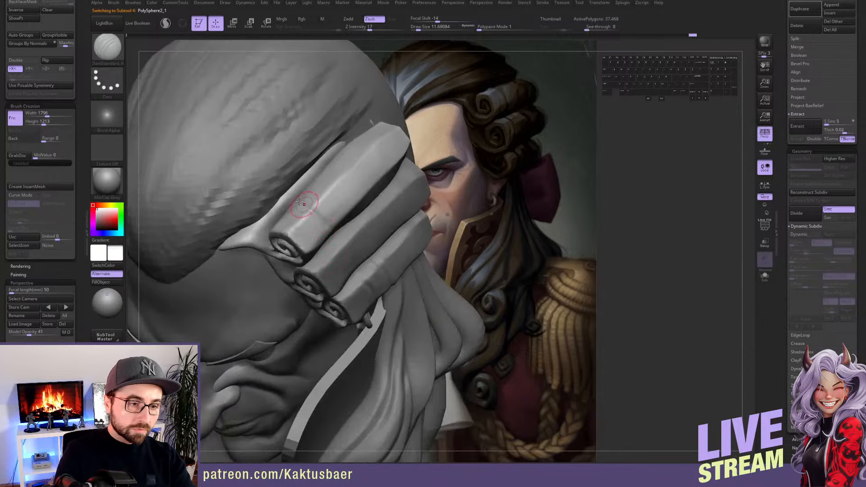
pyautogui.moveTo(307, 204)
pyautogui.mouseDown()
pyautogui.moveTo(328, 222)
pyautogui.moveTo(303, 205)
pyautogui.mouseUp()
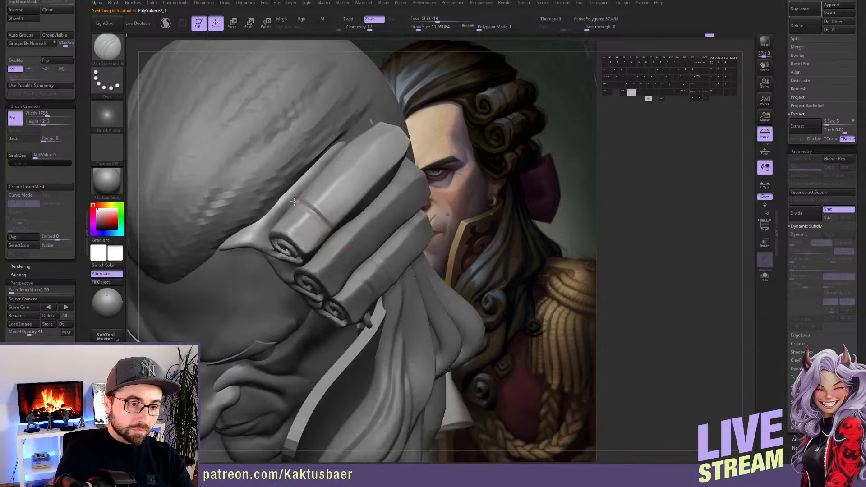
pyautogui.moveTo(324, 211)
pyautogui.mouseDown(button='right')
pyautogui.moveTo(332, 216)
pyautogui.moveTo(336, 209)
pyautogui.mouseUp(button='right')
pyautogui.moveTo(334, 197); pyautogui.dragTo(345, 213)
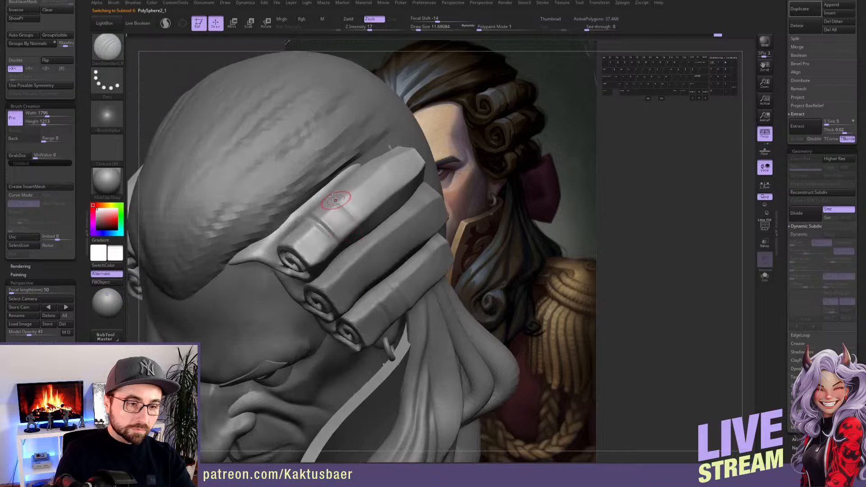
pyautogui.moveTo(345, 213); pyautogui.dragTo(341, 202, button='right')
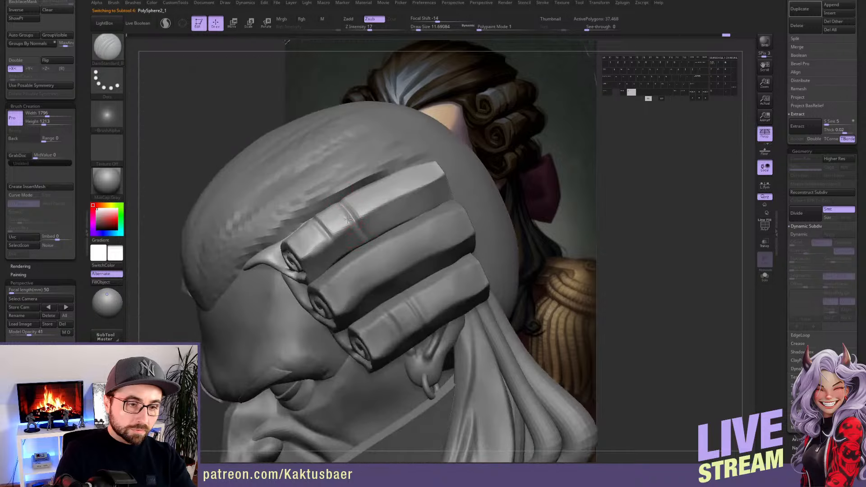
pyautogui.moveTo(361, 233)
pyautogui.mouseDown(button='right')
pyautogui.moveTo(367, 241)
pyautogui.moveTo(381, 207)
pyautogui.mouseUp(button='right')
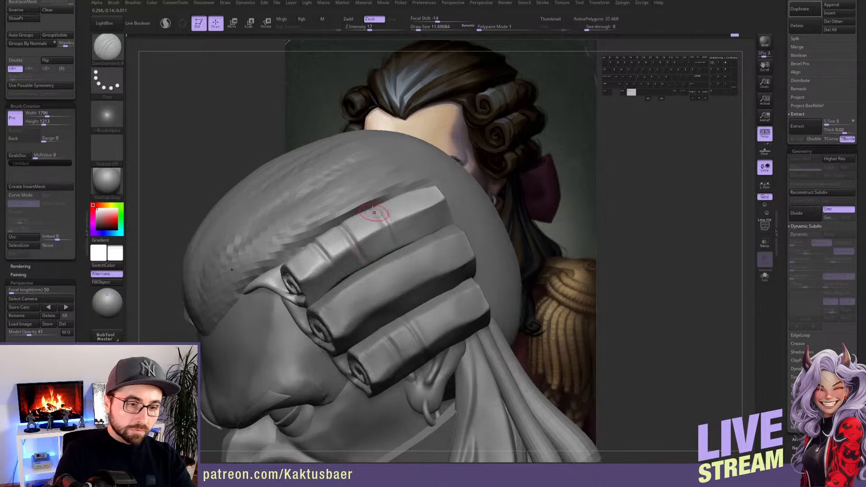
pyautogui.moveTo(374, 211); pyautogui.dragTo(389, 254)
# Select the middle side curl and carve crosswise grooves near its front end and around its midpoint with DamStandard
pyautogui.keyDown('alt'); pyautogui.moveTo(414, 254); pyautogui.dragTo(402, 214, button='right'); pyautogui.keyUp('alt')
pyautogui.keyDown('alt'); pyautogui.click(395, 222); pyautogui.keyUp('alt')
pyautogui.moveTo(366, 252); pyautogui.dragTo(365, 242, button='right')
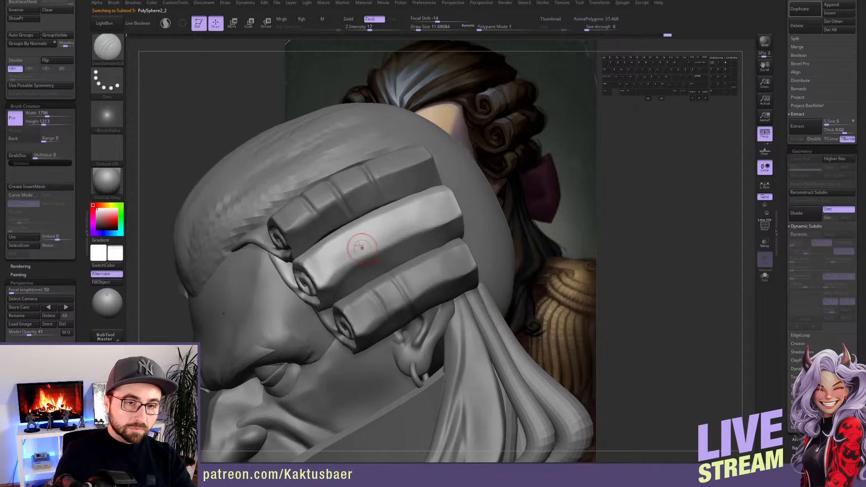
pyautogui.moveTo(332, 237); pyautogui.dragTo(348, 283)
pyautogui.moveTo(344, 276); pyautogui.dragTo(331, 242, button='right')
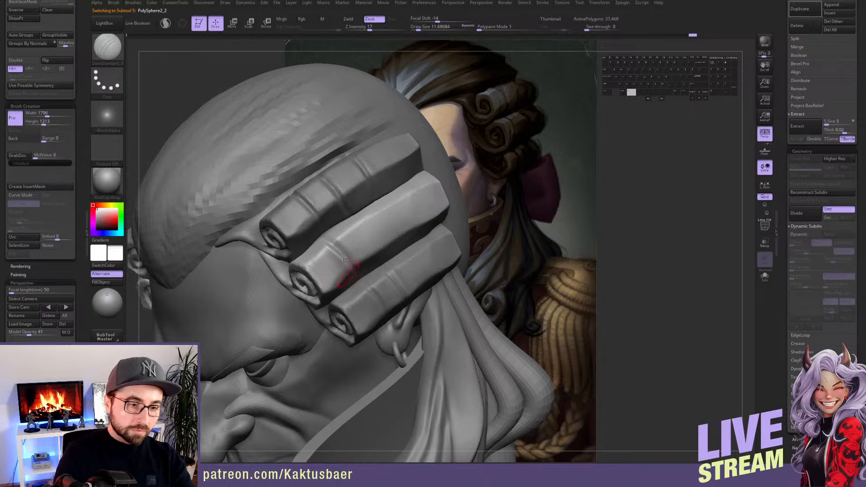
pyautogui.keyDown('alt'); pyautogui.moveTo(329, 241); pyautogui.dragTo(341, 265); pyautogui.keyUp('alt')
pyautogui.moveTo(346, 258); pyautogui.dragTo(338, 273, button='right')
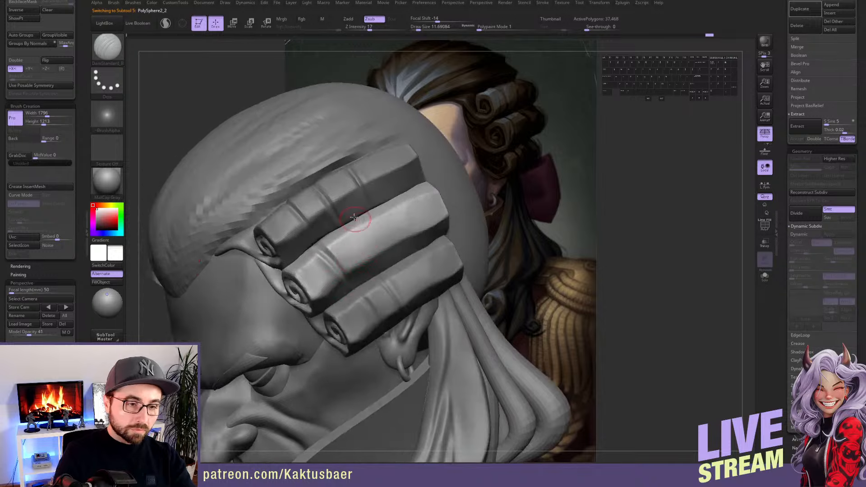
pyautogui.moveTo(375, 238); pyautogui.dragTo(382, 263)
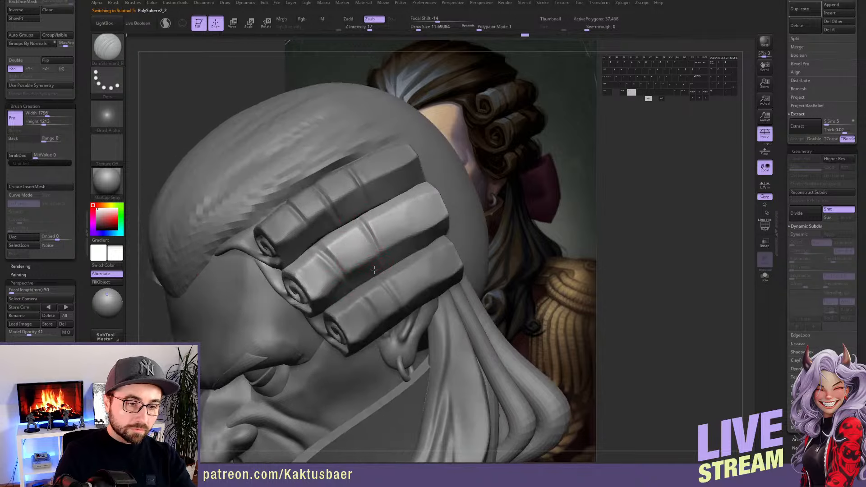
pyautogui.moveTo(379, 273); pyautogui.dragTo(370, 246, button='right')
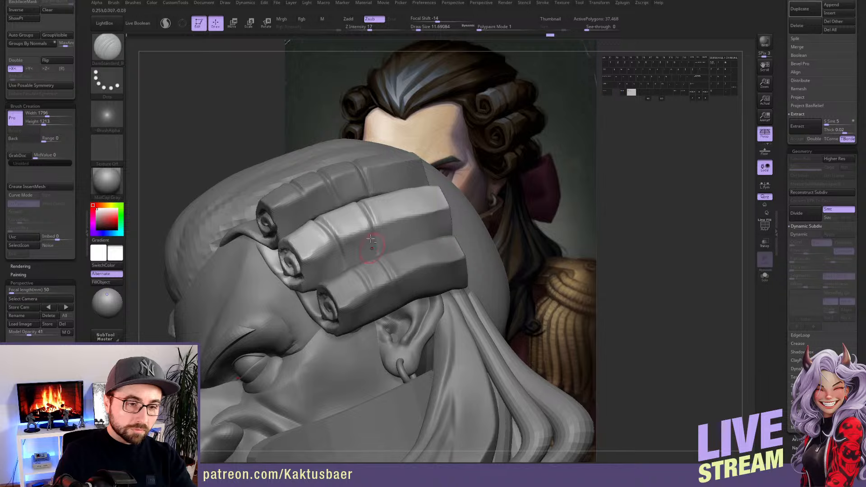
pyautogui.moveTo(368, 265)
pyautogui.mouseDown(button='right')
pyautogui.moveTo(367, 248)
pyautogui.moveTo(367, 259)
pyautogui.mouseUp(button='right')
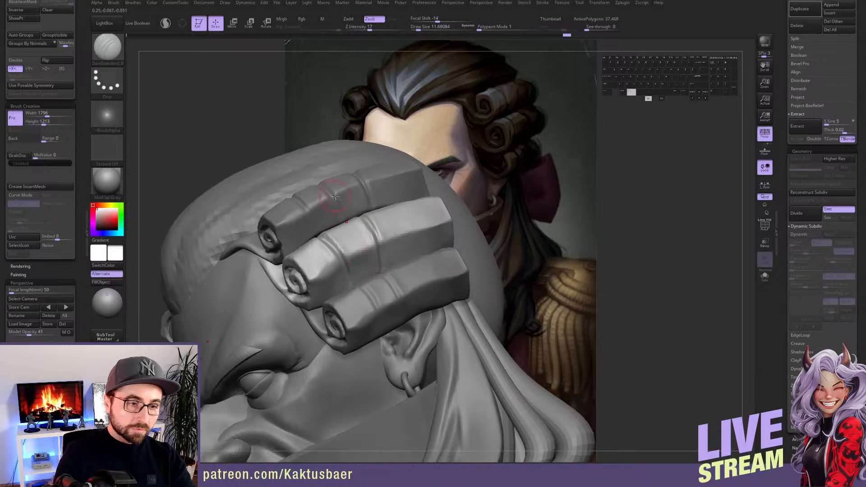
# Touch up the top curl's grooves and carve an additional groove near the back end of the middle and lowest curls
pyautogui.keyDown('alt'); pyautogui.click(332, 191); pyautogui.keyUp('alt')
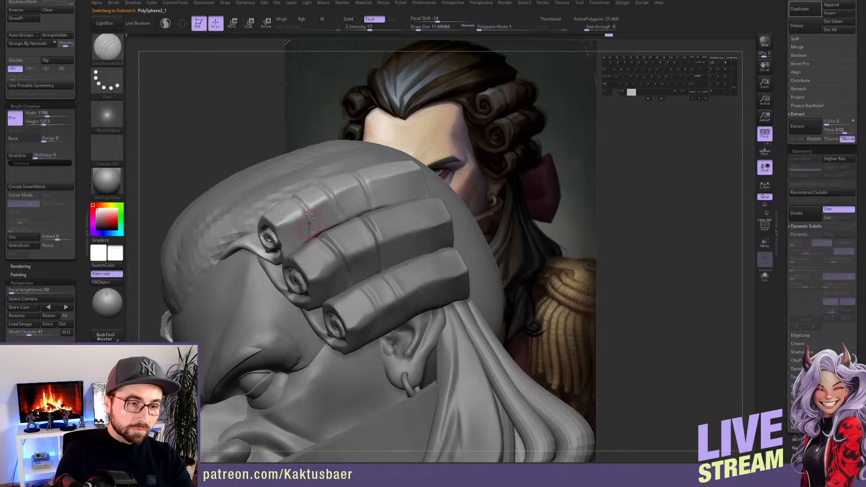
pyautogui.moveTo(313, 247)
pyautogui.mouseDown(button='right')
pyautogui.moveTo(308, 205)
pyautogui.moveTo(363, 242)
pyautogui.moveTo(361, 270)
pyautogui.moveTo(384, 249)
pyautogui.mouseUp(button='right')
pyautogui.keyDown('alt'); pyautogui.click(392, 246); pyautogui.keyUp('alt')
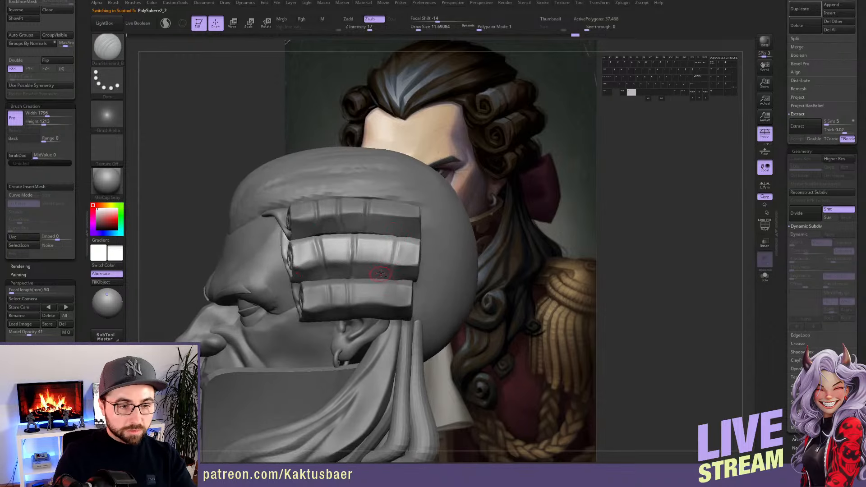
pyautogui.moveTo(381, 273); pyautogui.dragTo(393, 220, button='right')
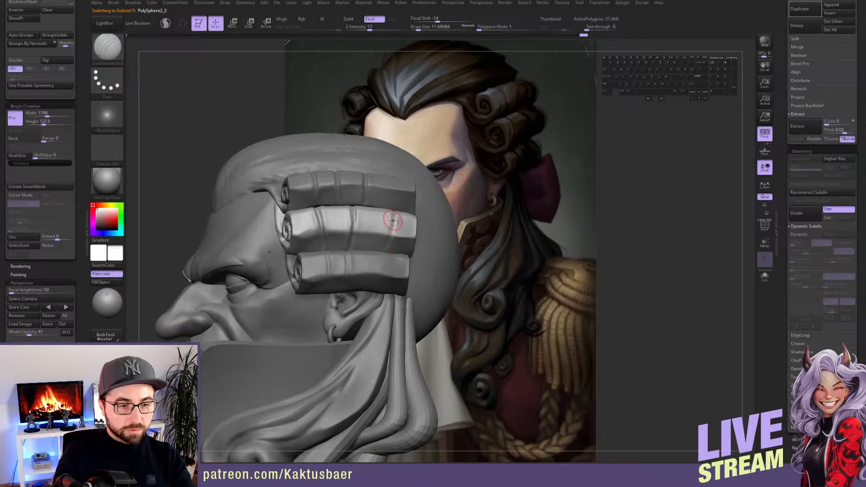
pyautogui.keyDown('alt'); pyautogui.click(379, 255); pyautogui.keyUp('alt')
pyautogui.moveTo(379, 255)
pyautogui.mouseDown(button='right')
pyautogui.moveTo(369, 267)
pyautogui.moveTo(395, 269)
pyautogui.mouseUp(button='right')
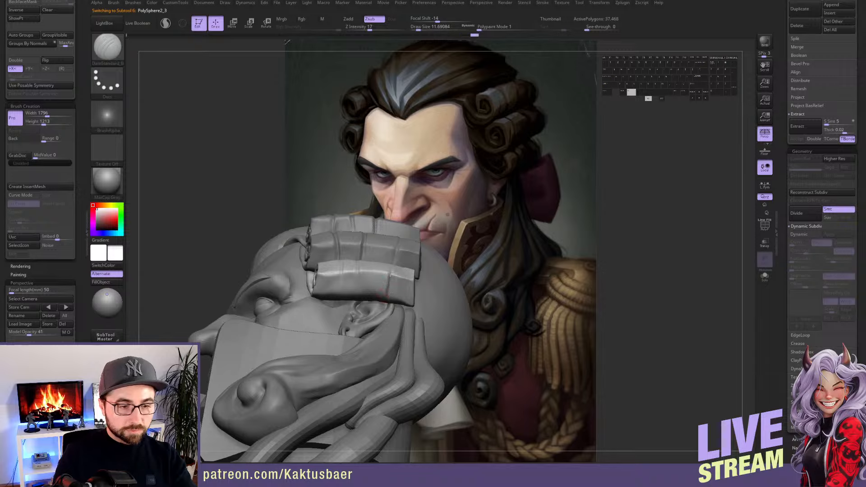
pyautogui.moveTo(386, 293); pyautogui.dragTo(393, 274, button='right')
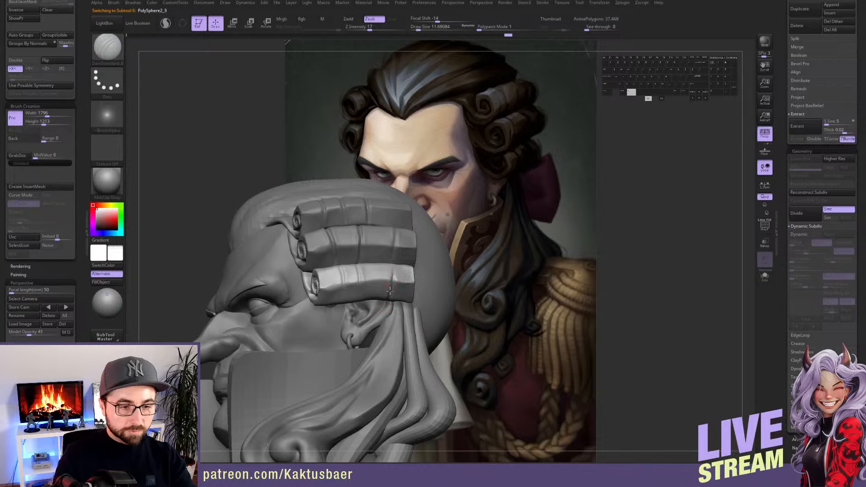
pyautogui.moveTo(390, 291)
pyautogui.mouseDown(button='right')
pyautogui.moveTo(383, 269)
pyautogui.moveTo(392, 253)
pyautogui.moveTo(467, 217)
pyautogui.mouseUp(button='right')
# Select the wig's crown hair and subdivide it to level 4
pyautogui.keyDown('alt'); pyautogui.click(370, 168); pyautogui.keyUp('alt')
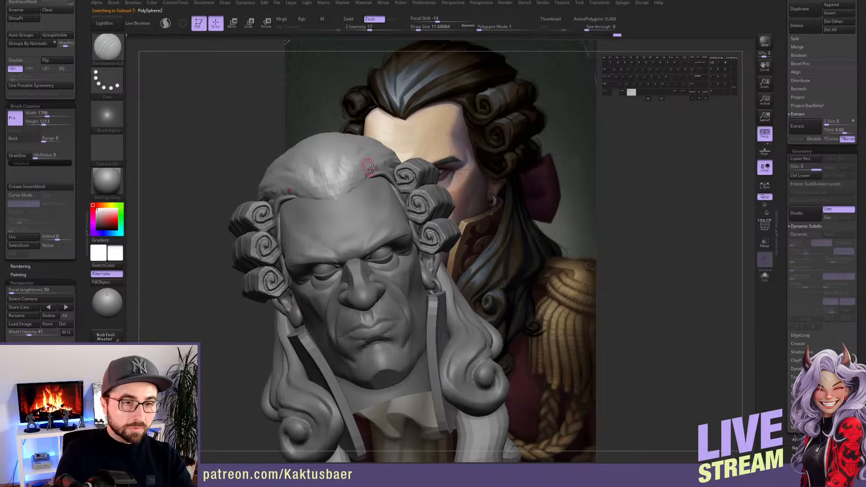
pyautogui.hotkey('ctrl', 'd')
pyautogui.keyDown('alt'); pyautogui.moveTo(371, 170); pyautogui.dragTo(385, 226, button='right'); pyautogui.keyUp('alt')
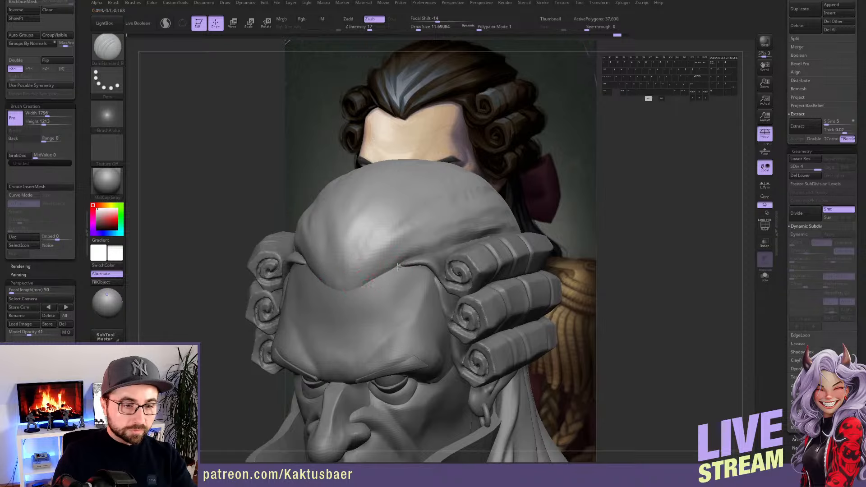
# Select the top curl and refine its thin front strand on the forehead with hPolish at a draw size of about 9.4
pyautogui.moveTo(397, 267); pyautogui.dragTo(401, 265)
pyautogui.keyDown('alt'); pyautogui.click(415, 261); pyautogui.keyUp('alt')
pyautogui.keyDown('alt'); pyautogui.moveTo(416, 262); pyautogui.dragTo(428, 272, button='right'); pyautogui.keyUp('alt')
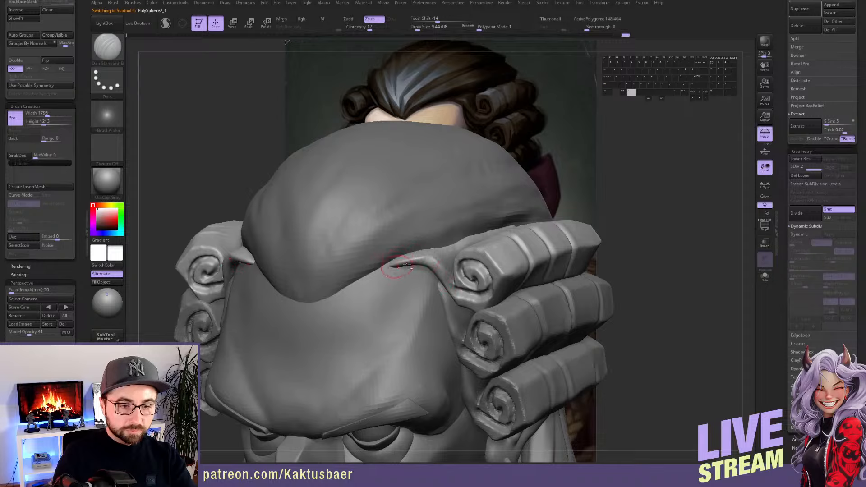
pyautogui.press('space')
pyautogui.click(441, 265)
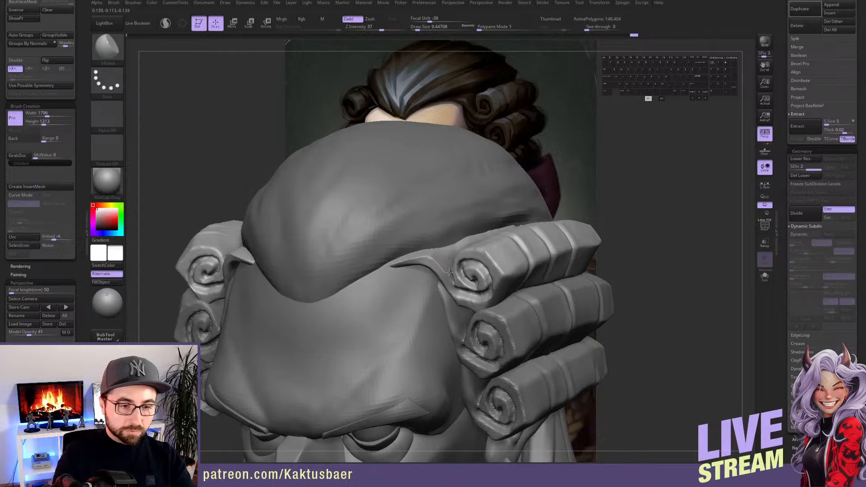
# Select the crown hair and build up a ridge along its front hairline with ClayBuildup at a draw size of about 14
pyautogui.keyDown('alt'); pyautogui.click(418, 236); pyautogui.keyUp('alt')
pyautogui.moveTo(402, 267)
pyautogui.keyDown('alt'); pyautogui.mouseDown(button='right')
pyautogui.moveTo(396, 239)
pyautogui.moveTo(380, 253)
pyautogui.mouseUp(button='right'); pyautogui.keyUp('alt')
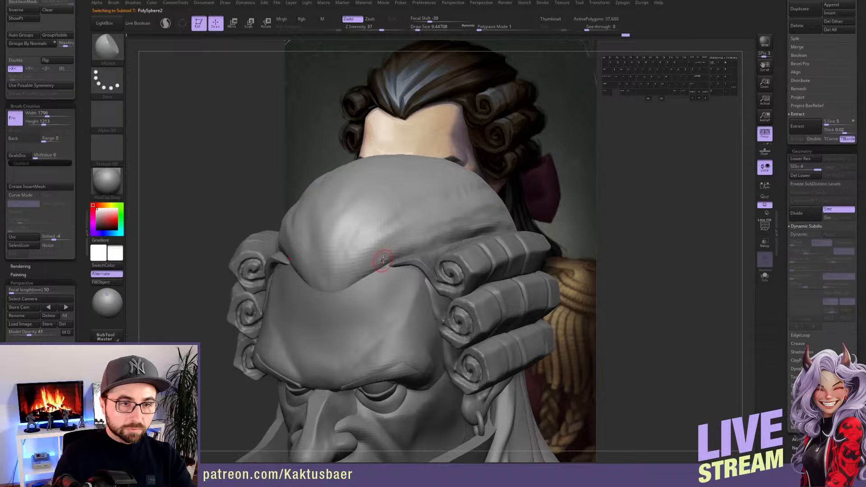
pyautogui.press('b')
pyautogui.press('d')
pyautogui.press('s')
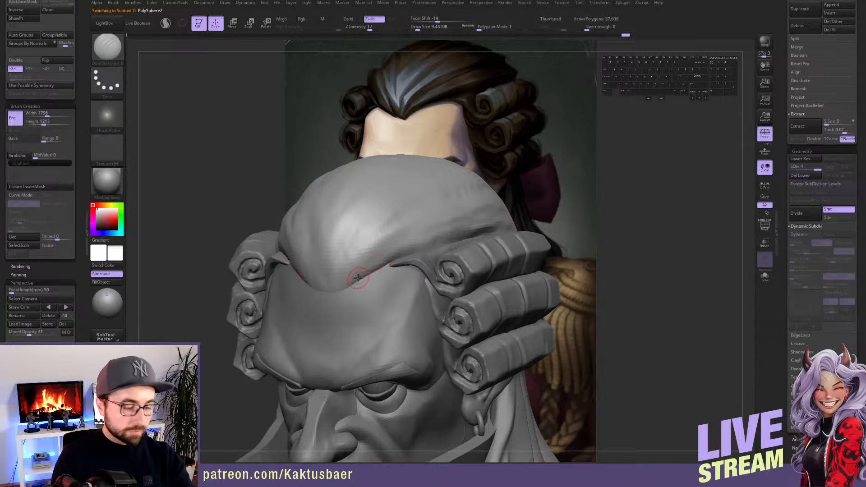
pyautogui.press('b')
pyautogui.press('c')
pyautogui.press('b')
pyautogui.moveTo(347, 283)
pyautogui.mouseDown()
pyautogui.moveTo(408, 246)
pyautogui.moveTo(374, 256)
pyautogui.moveTo(411, 243)
pyautogui.mouseUp()
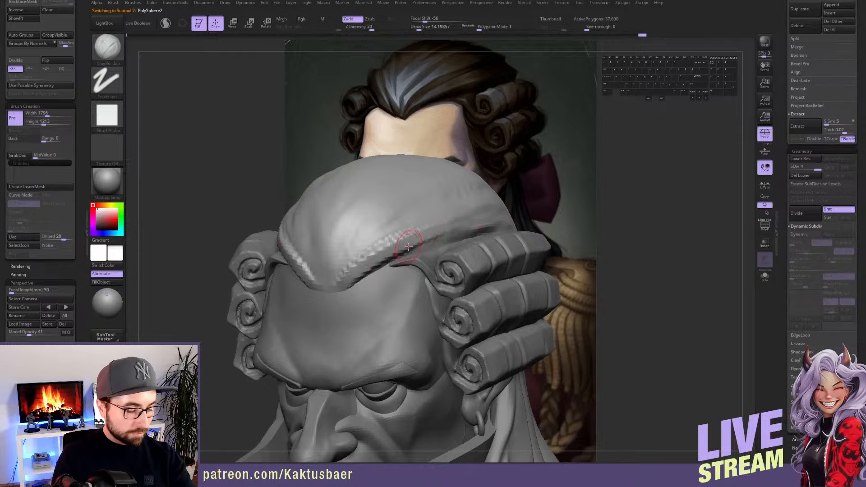
# Sharpen the ridge along the crown hair's front hairline with DamStandard at a draw size of about 21.6
pyautogui.press('b')
pyautogui.press('m')
pyautogui.press('v')
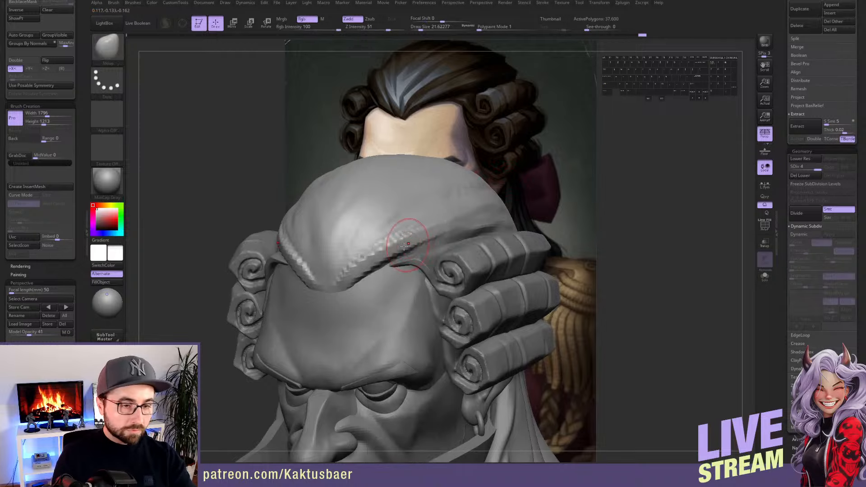
pyautogui.press('b')
pyautogui.press('d')
pyautogui.press('s')
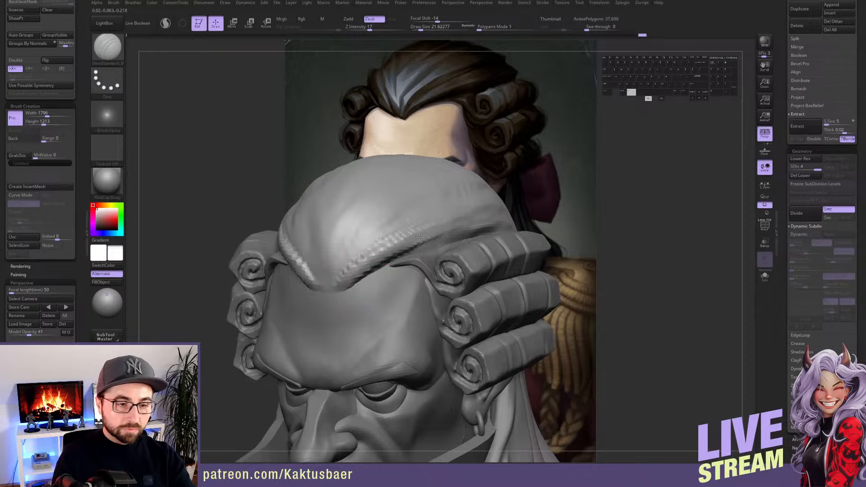
pyautogui.keyDown('alt'); pyautogui.moveTo(419, 237); pyautogui.dragTo(436, 229); pyautogui.keyUp('alt')
pyautogui.keyDown('alt'); pyautogui.moveTo(331, 284); pyautogui.dragTo(422, 242); pyautogui.keyUp('alt')
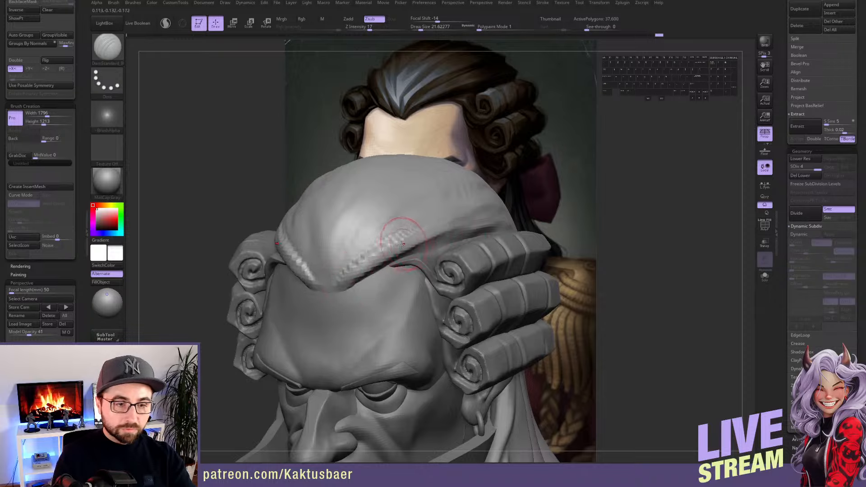
pyautogui.moveTo(342, 273)
pyautogui.keyDown('alt'); pyautogui.mouseDown()
pyautogui.moveTo(414, 243)
pyautogui.moveTo(402, 232)
pyautogui.moveTo(415, 226)
pyautogui.mouseUp(); pyautogui.keyUp('alt')
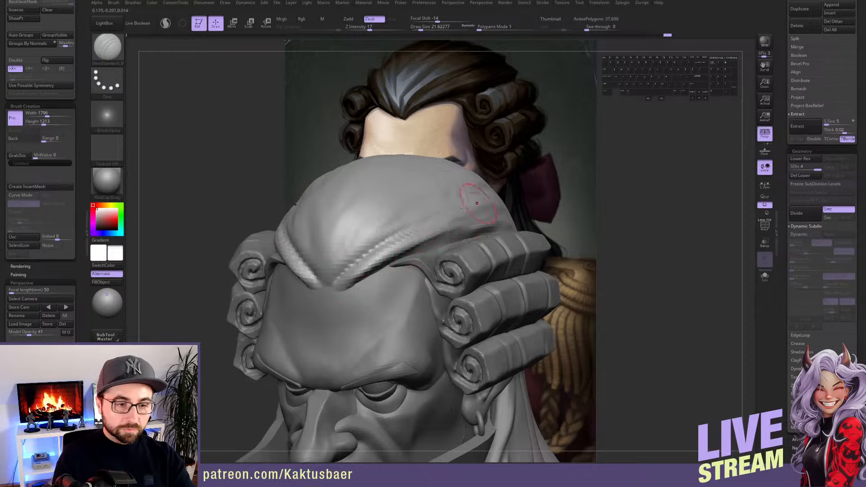
# Carve strand grooves from the hairline peak back over the crown with DamStandard and symmetry turned off
pyautogui.moveTo(464, 208); pyautogui.dragTo(334, 277, button='right')
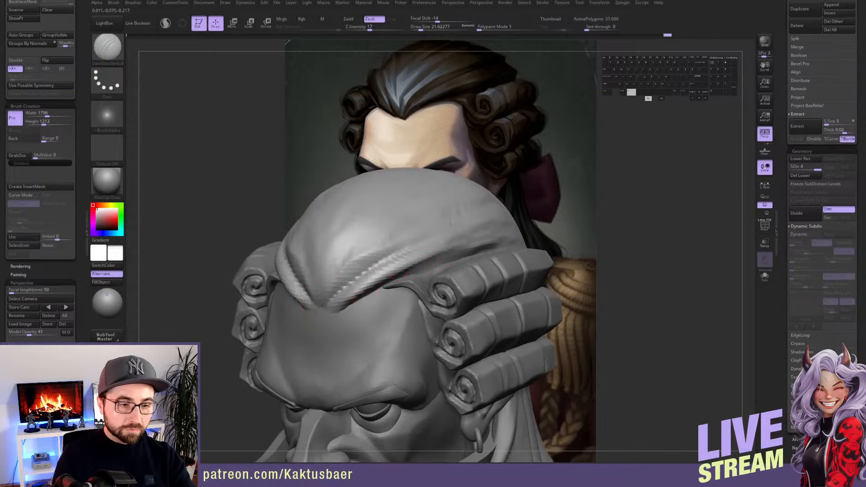
pyautogui.keyDown('alt'); pyautogui.moveTo(451, 222); pyautogui.dragTo(459, 218); pyautogui.keyUp('alt')
pyautogui.keyDown('alt'); pyautogui.moveTo(397, 242); pyautogui.dragTo(398, 247, button='right'); pyautogui.keyUp('alt')
pyautogui.press('x')
pyautogui.moveTo(295, 304); pyautogui.dragTo(330, 297, button='right')
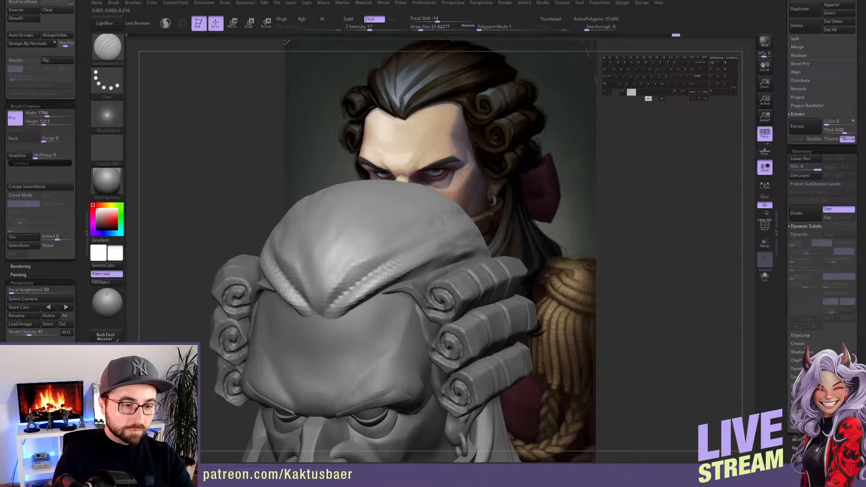
pyautogui.moveTo(412, 241); pyautogui.dragTo(408, 258, button='right')
pyautogui.moveTo(420, 208); pyautogui.dragTo(388, 267, button='right')
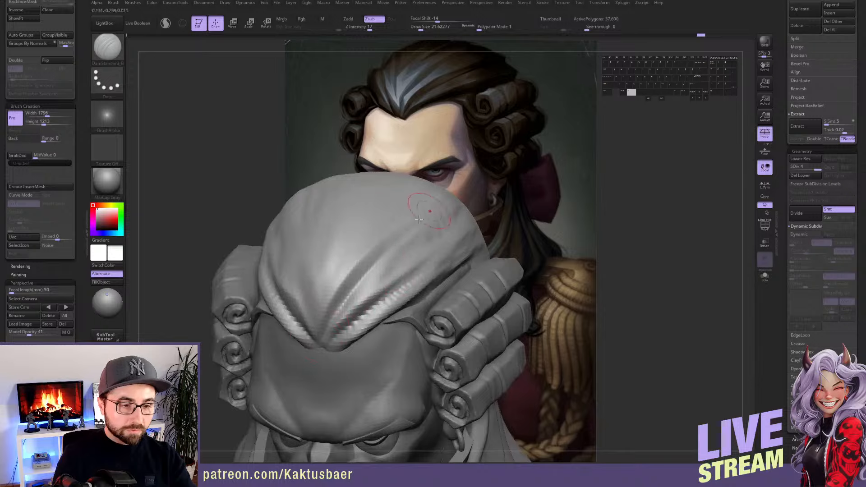
pyautogui.moveTo(433, 195); pyautogui.dragTo(368, 257, button='right')
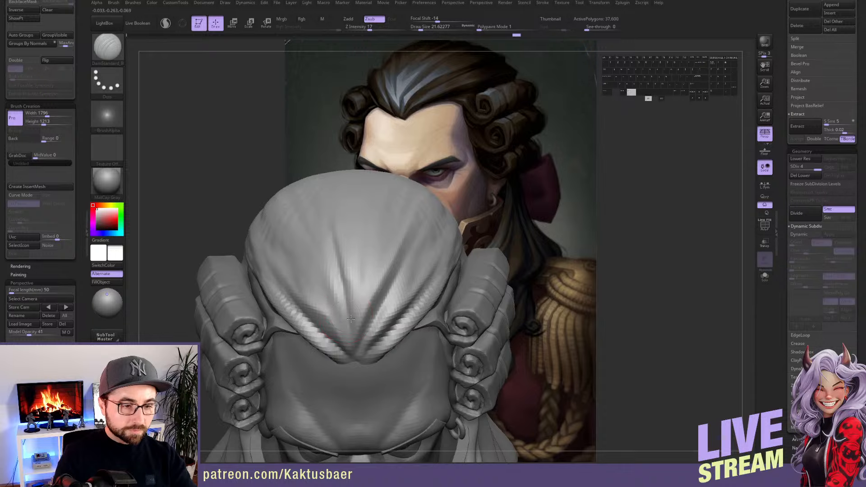
pyautogui.keyDown('alt'); pyautogui.moveTo(344, 311); pyautogui.dragTo(348, 271, button='right'); pyautogui.keyUp('alt')
# Subdivide the crown hair to level 5 and refine the central groove running back from the hairline peak
pyautogui.hotkey('ctrl', 'd')
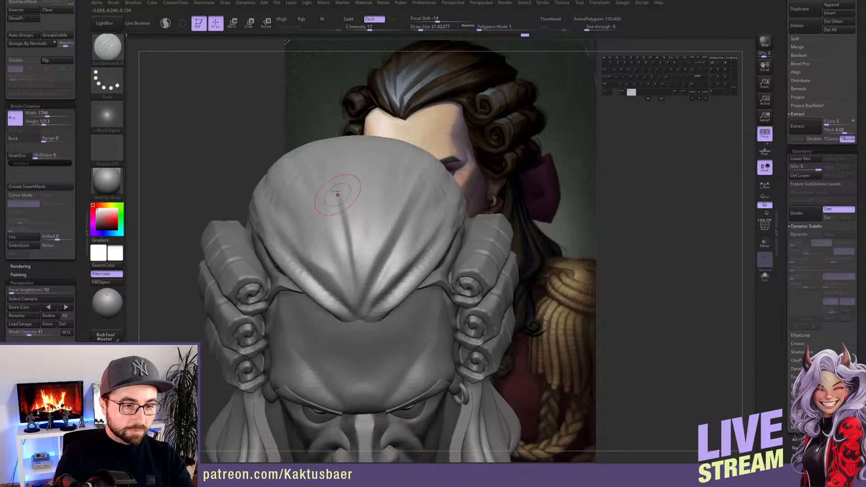
pyautogui.keyDown('alt'); pyautogui.moveTo(344, 193); pyautogui.dragTo(355, 321); pyautogui.keyUp('alt')
pyautogui.moveTo(355, 321); pyautogui.dragTo(357, 255, button='right')
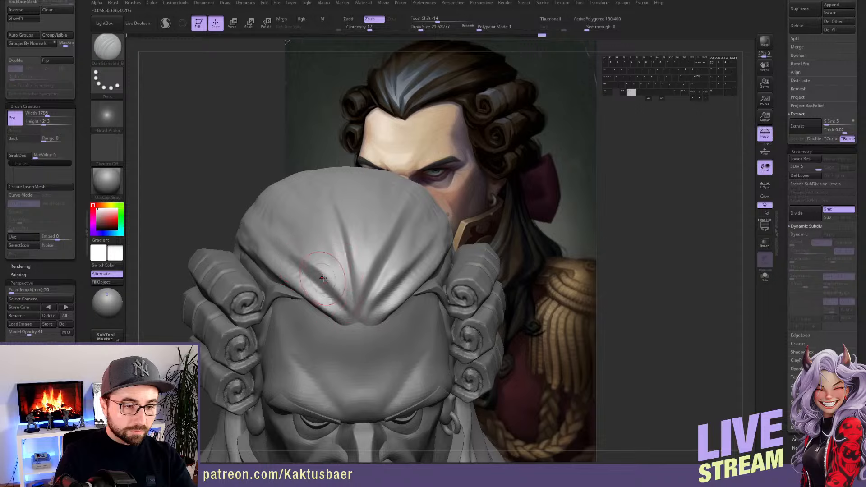
pyautogui.moveTo(364, 337); pyautogui.dragTo(379, 292, button='right')
# Reshape the hairline peak and the adjoining front edge with the Move brush at a draw size of about 31
pyautogui.press('b')
pyautogui.press('m')
pyautogui.press('v')
pyautogui.press('x')
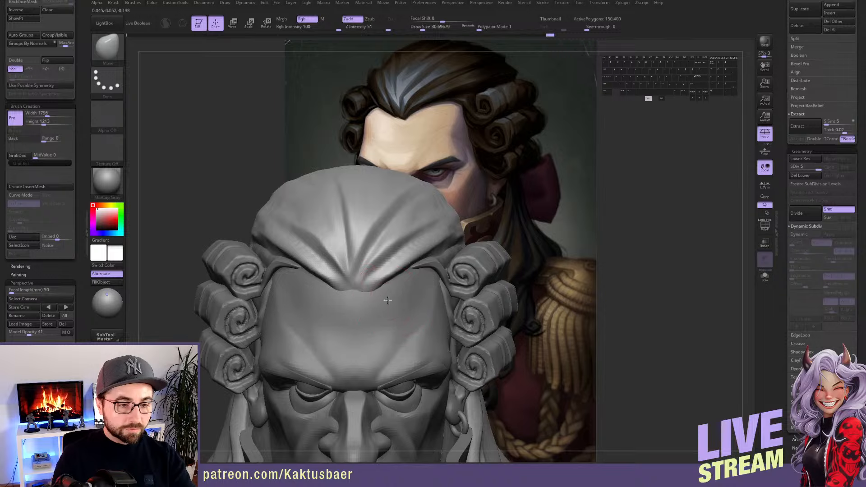
pyautogui.moveTo(374, 309); pyautogui.dragTo(377, 303)
pyautogui.press('[')
pyautogui.moveTo(386, 297)
pyautogui.mouseDown(button='right')
pyautogui.moveTo(358, 295)
pyautogui.moveTo(385, 273)
pyautogui.moveTo(382, 263)
pyautogui.moveTo(385, 273)
pyautogui.moveTo(421, 254)
pyautogui.moveTo(404, 259)
pyautogui.moveTo(415, 207)
pyautogui.moveTo(402, 247)
pyautogui.moveTo(461, 242)
pyautogui.mouseUp(button='right')
pyautogui.press('x')
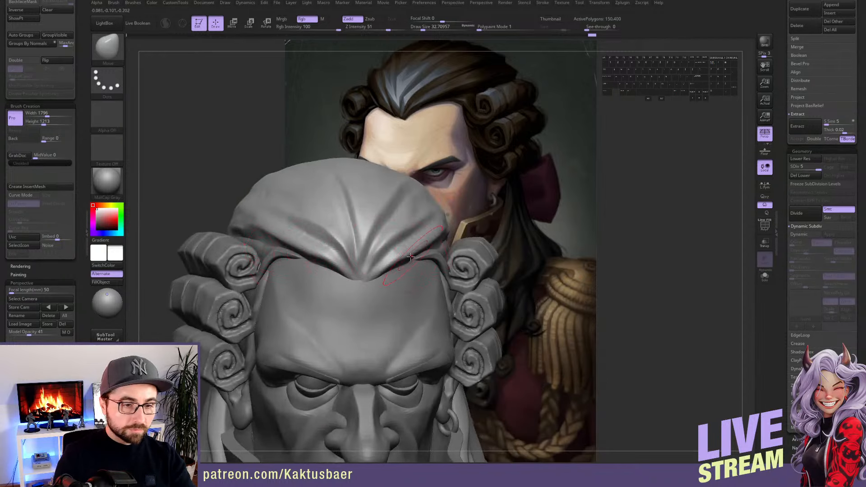
# Flatten the front strand along the hairline above the side curls with hPolish at a draw size of about 15.6
pyautogui.moveTo(284, 250)
pyautogui.mouseDown(button='right')
pyautogui.moveTo(416, 254)
pyautogui.moveTo(399, 259)
pyautogui.mouseUp(button='right')
pyautogui.press('b')
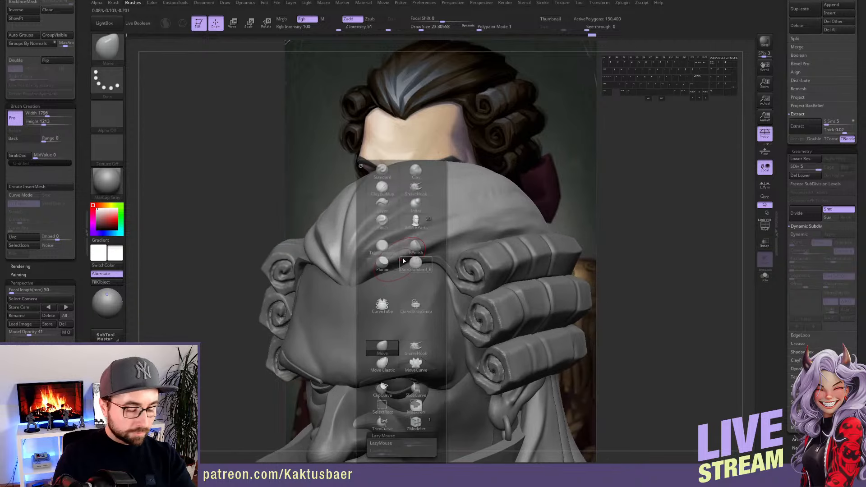
pyautogui.click(418, 247)
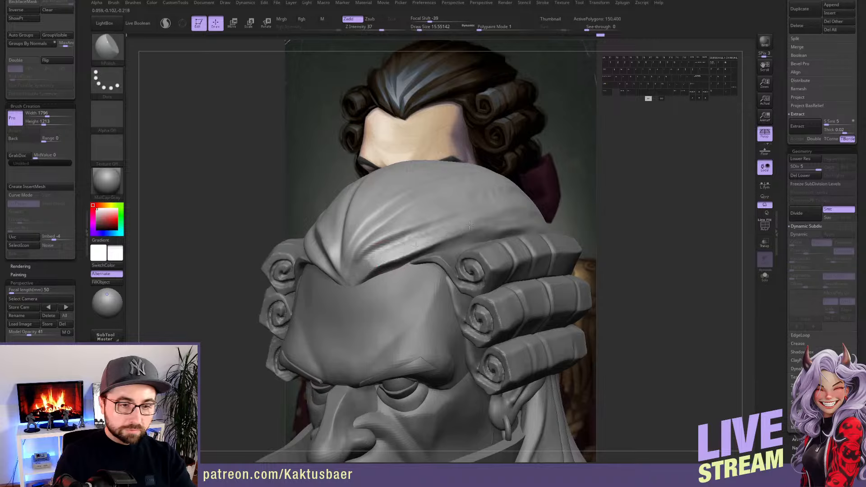
pyautogui.moveTo(399, 252); pyautogui.dragTo(425, 247, button='right')
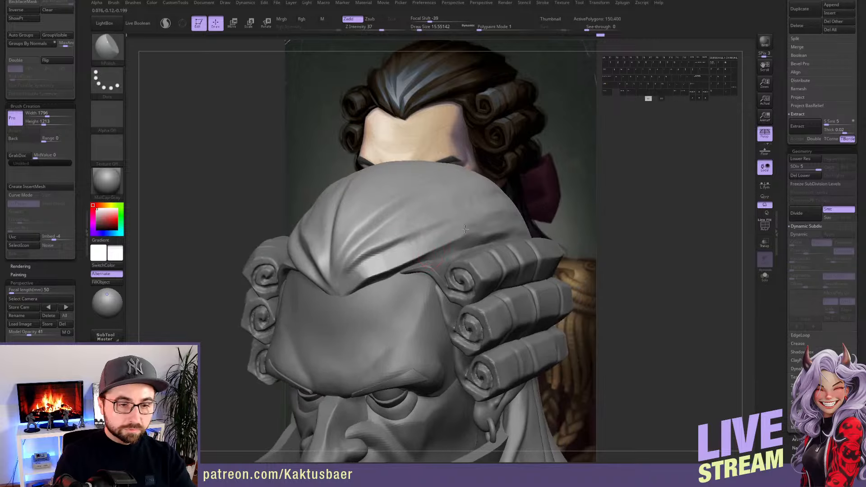
# Carve long grooves from the front hairline back along the side of the crown with DamStandard at a draw size of about 21.6
pyautogui.press('b')
pyautogui.press('d')
pyautogui.press('s')
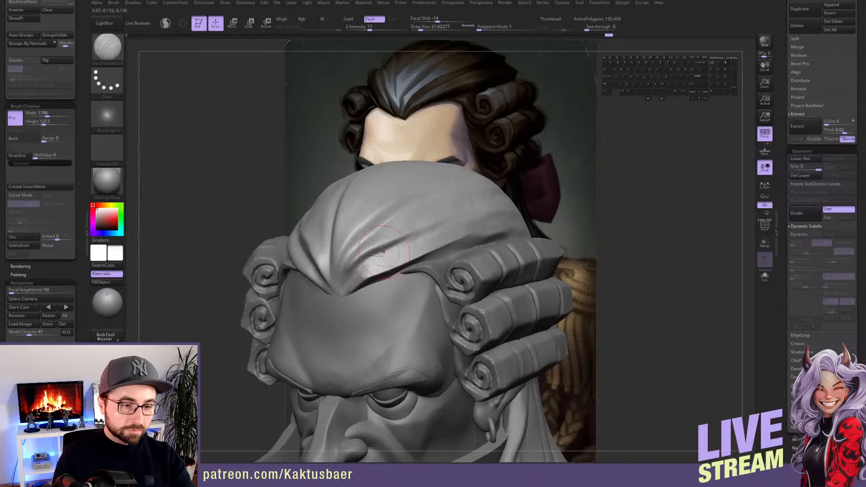
pyautogui.moveTo(478, 221); pyautogui.dragTo(506, 224, button='right')
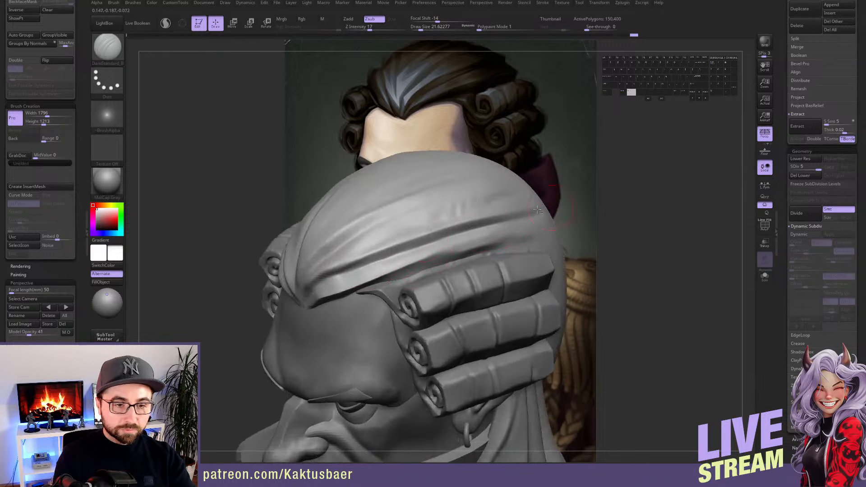
pyautogui.moveTo(462, 230)
pyautogui.mouseDown(button='right')
pyautogui.moveTo(393, 245)
pyautogui.moveTo(386, 228)
pyautogui.moveTo(443, 215)
pyautogui.mouseUp(button='right')
pyautogui.moveTo(434, 214); pyautogui.dragTo(345, 266)
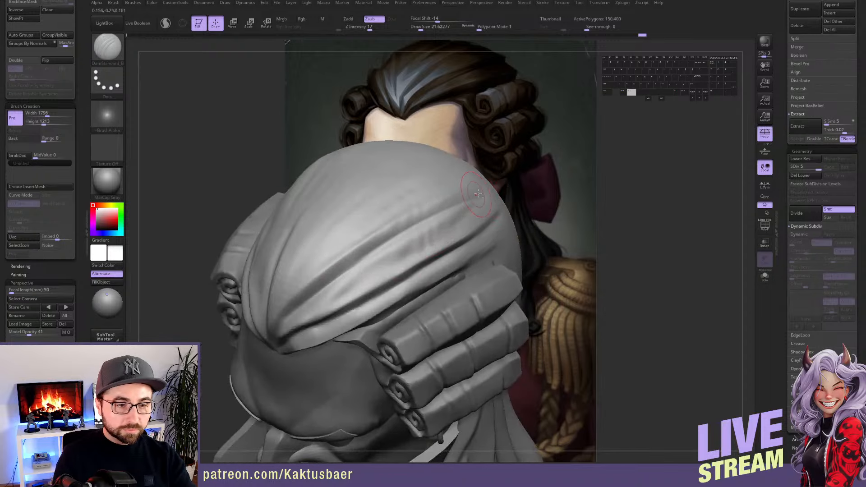
pyautogui.moveTo(455, 203); pyautogui.dragTo(336, 268)
# Flatten the strand surfaces beside the crown's side grooves with hPolish at a draw size of about 16 to 17
pyautogui.moveTo(399, 226)
pyautogui.mouseDown(button='right')
pyautogui.moveTo(387, 231)
pyautogui.moveTo(390, 245)
pyautogui.mouseUp(button='right')
pyautogui.press('b')
pyautogui.click(407, 246)
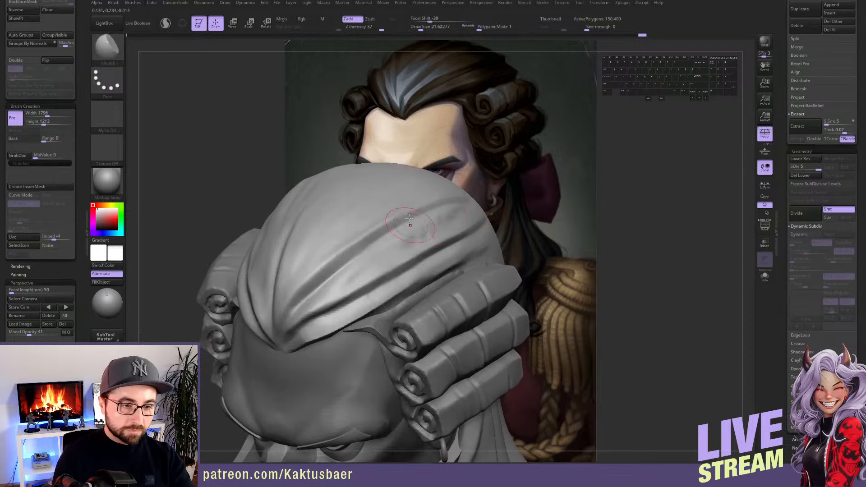
pyautogui.press('[')
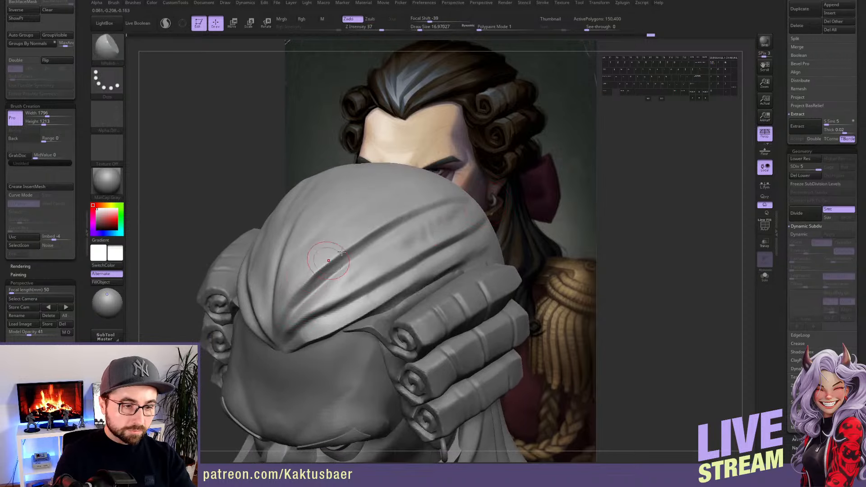
pyautogui.moveTo(338, 258)
pyautogui.mouseDown()
pyautogui.moveTo(305, 287)
pyautogui.moveTo(366, 234)
pyautogui.moveTo(393, 225)
pyautogui.moveTo(378, 243)
pyautogui.mouseUp()
pyautogui.keyDown('alt'); pyautogui.moveTo(378, 246); pyautogui.dragTo(422, 198, button='right'); pyautogui.keyUp('alt')
pyautogui.moveTo(375, 186)
pyautogui.mouseDown()
pyautogui.moveTo(367, 210)
pyautogui.moveTo(327, 237)
pyautogui.mouseUp()
pyautogui.keyDown('alt'); pyautogui.moveTo(328, 236); pyautogui.dragTo(335, 221, button='right'); pyautogui.keyUp('alt')
pyautogui.moveTo(319, 278); pyautogui.dragTo(324, 273)
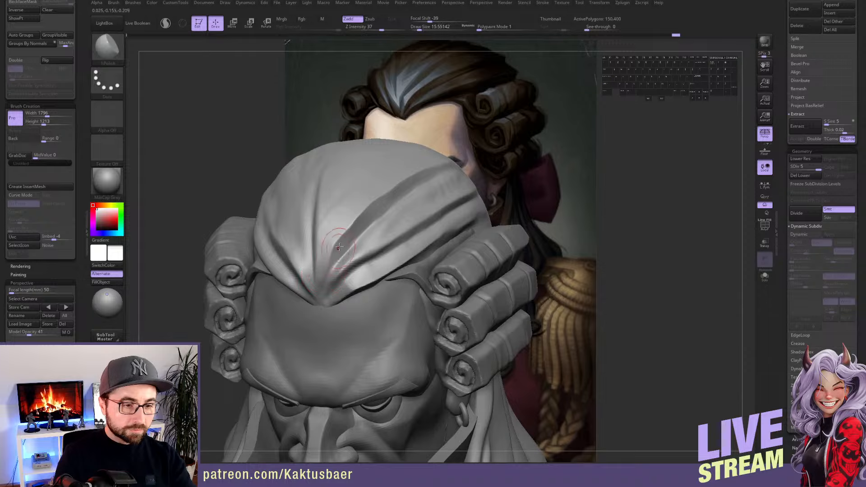
# Deepen the grooves converging at the hairline peak with DamStandard at a draw size of about 15.6
pyautogui.press('b')
pyautogui.press('d')
pyautogui.press('s')
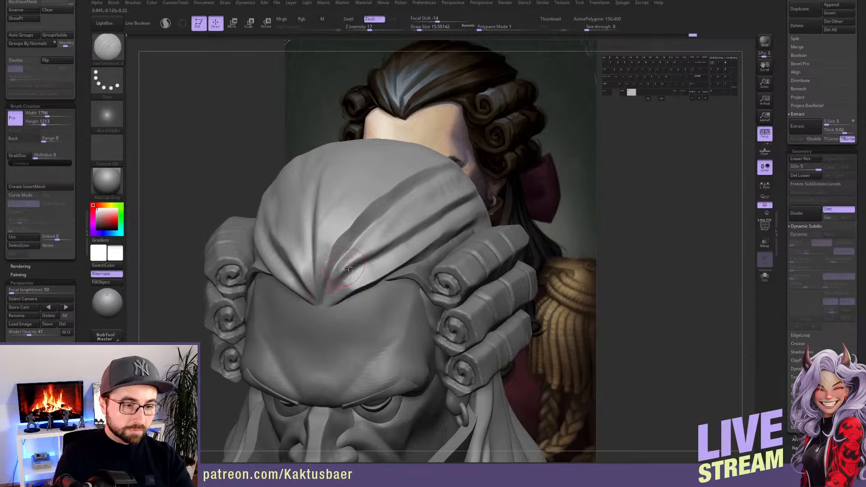
pyautogui.keyDown('alt'); pyautogui.moveTo(342, 272); pyautogui.dragTo(325, 298); pyautogui.keyUp('alt')
pyautogui.moveTo(350, 266); pyautogui.dragTo(358, 243, button='right')
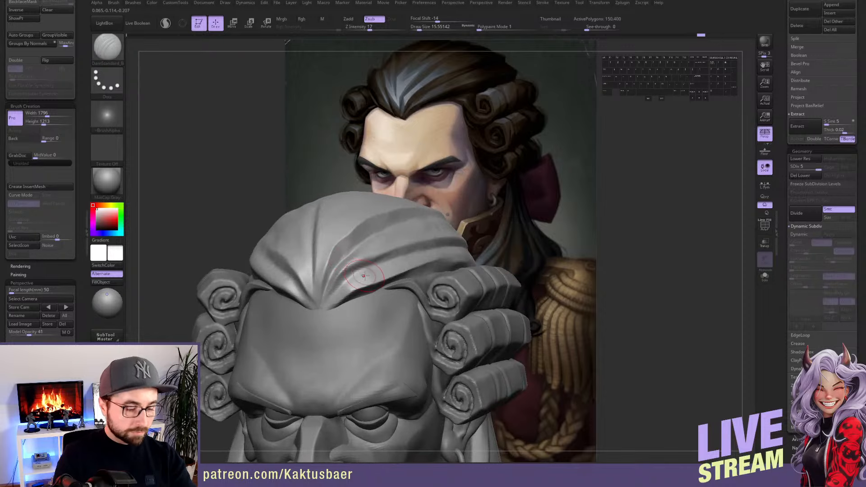
# Polish the strands meeting at the hairline peak with hPolish and refine the creases between them with DamStandard at about 14.2
pyautogui.press('b')
pyautogui.click(391, 246)
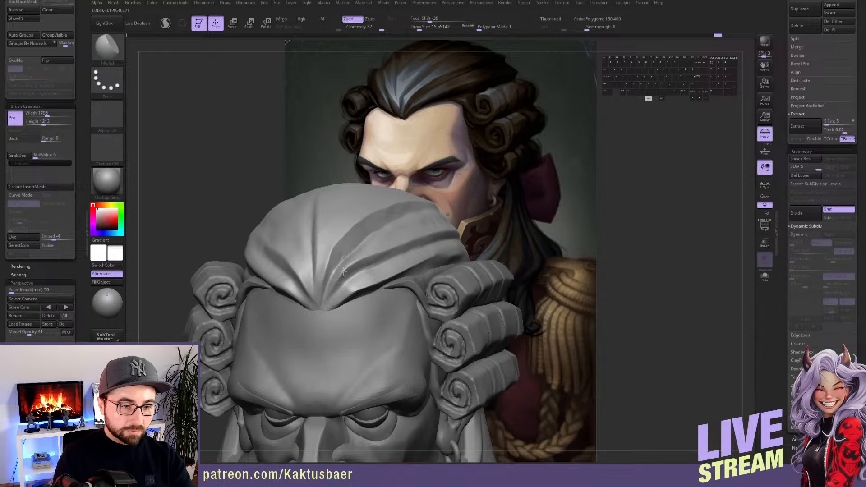
pyautogui.press('s')
pyautogui.moveTo(352, 248); pyautogui.dragTo(356, 238)
pyautogui.keyDown('alt'); pyautogui.moveTo(324, 280); pyautogui.dragTo(321, 304); pyautogui.keyUp('alt')
pyautogui.moveTo(330, 264); pyautogui.dragTo(322, 309)
pyautogui.press('2')
pyautogui.press('s')
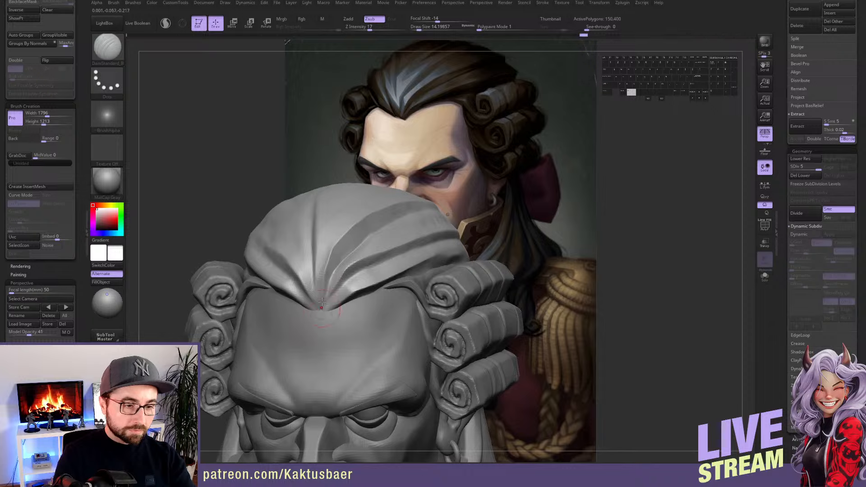
# Switch to hPolish and isolate the crown hair to expose the strands behind the side curls
pyautogui.moveTo(336, 284); pyautogui.dragTo(413, 260, button='right')
pyautogui.press('b')
pyautogui.press('h')
pyautogui.press('p')
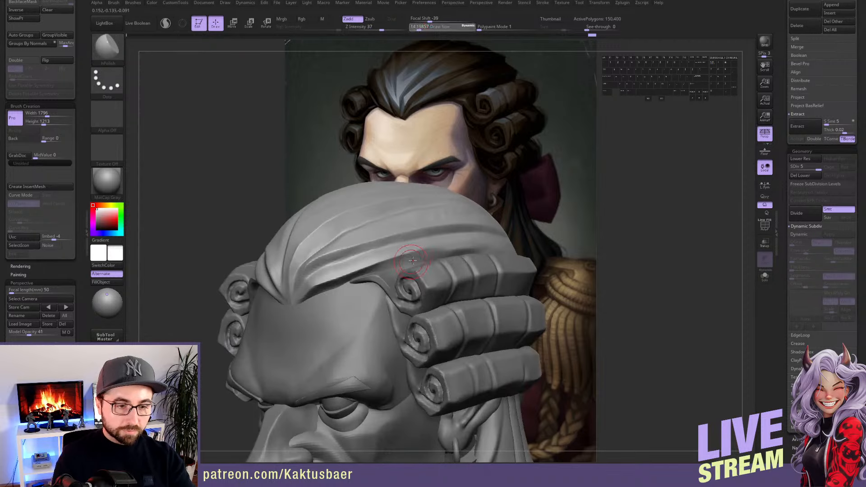
pyautogui.moveTo(412, 260); pyautogui.dragTo(501, 252)
pyautogui.hotkey('alt', 'q')
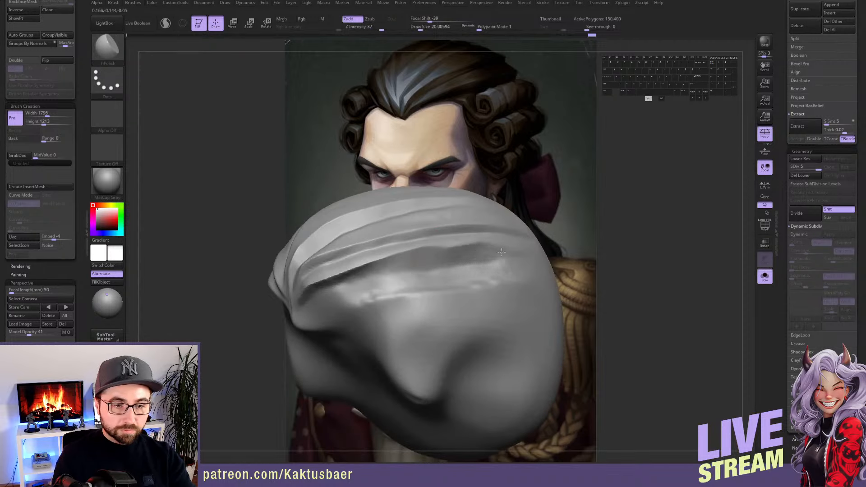
# Define the edge of the crown's lower side strand with hPolish at a draw size of about 8 to 13, and show all parts again
pyautogui.moveTo(501, 252); pyautogui.dragTo(445, 251, button='right')
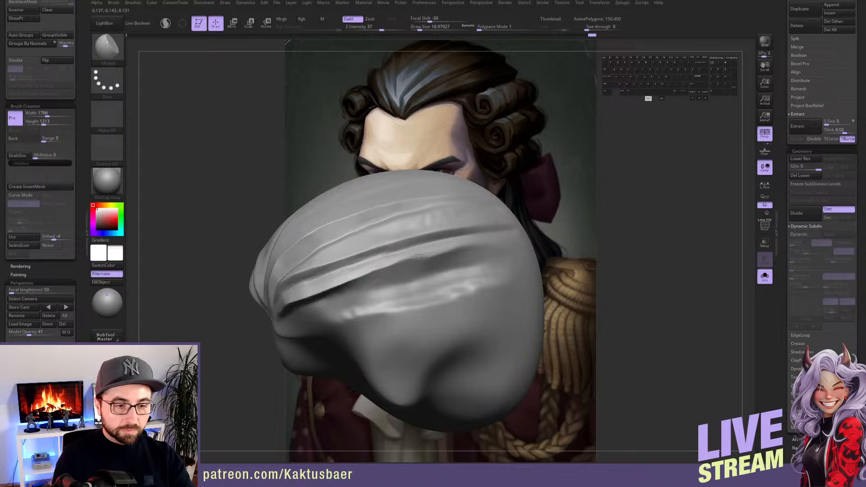
pyautogui.moveTo(418, 255); pyautogui.dragTo(465, 248)
pyautogui.hotkey('ctrl', 'z')
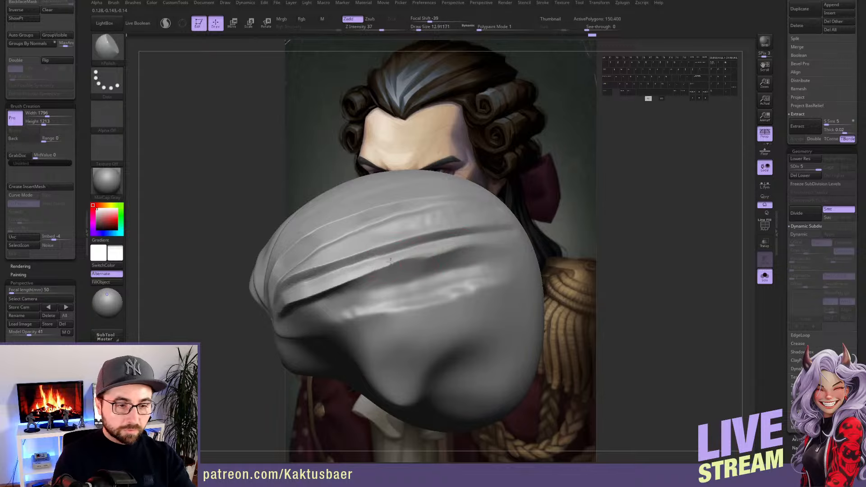
pyautogui.moveTo(391, 261)
pyautogui.mouseDown()
pyautogui.moveTo(477, 241)
pyautogui.moveTo(393, 260)
pyautogui.moveTo(409, 255)
pyautogui.mouseUp()
pyautogui.moveTo(382, 261); pyautogui.dragTo(358, 266)
pyautogui.press('[')
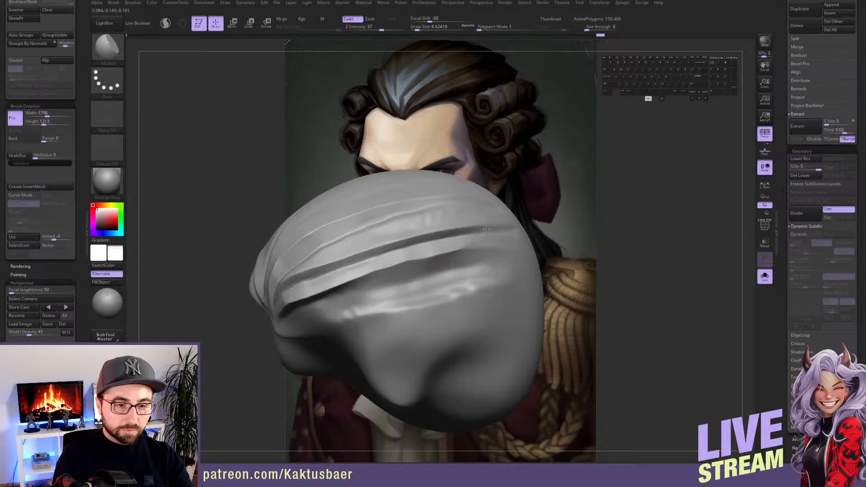
pyautogui.hotkey('alt', 's')
pyautogui.moveTo(444, 249); pyautogui.dragTo(421, 236, button='right')
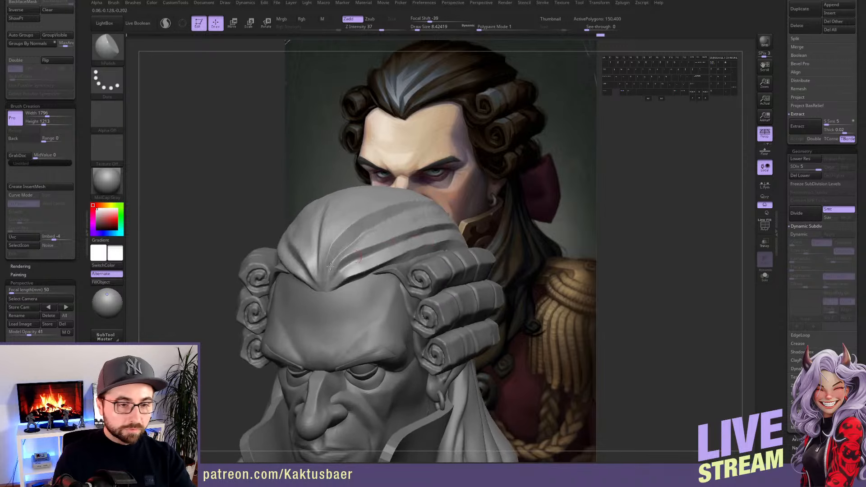
# Recall the stored camera view and compare the wig's crown with the portrait through the semi-transparent model
pyautogui.click(66, 307)
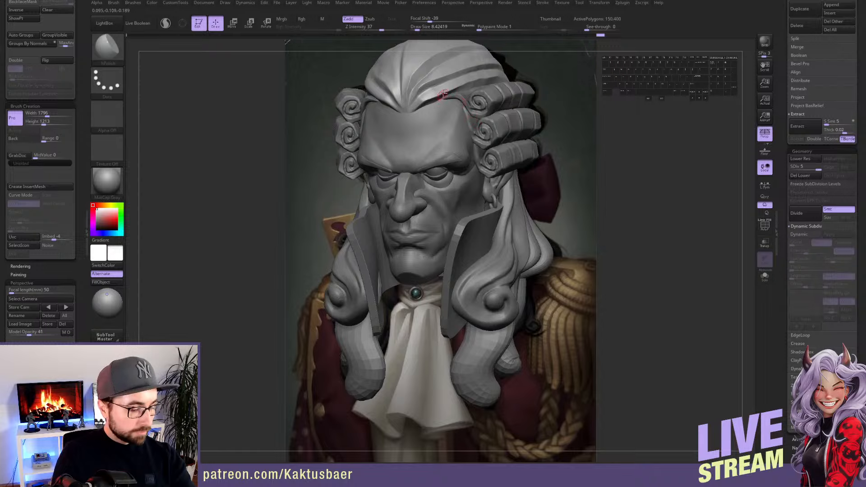
pyautogui.press('shift')
pyautogui.hotkey('shift', 's')
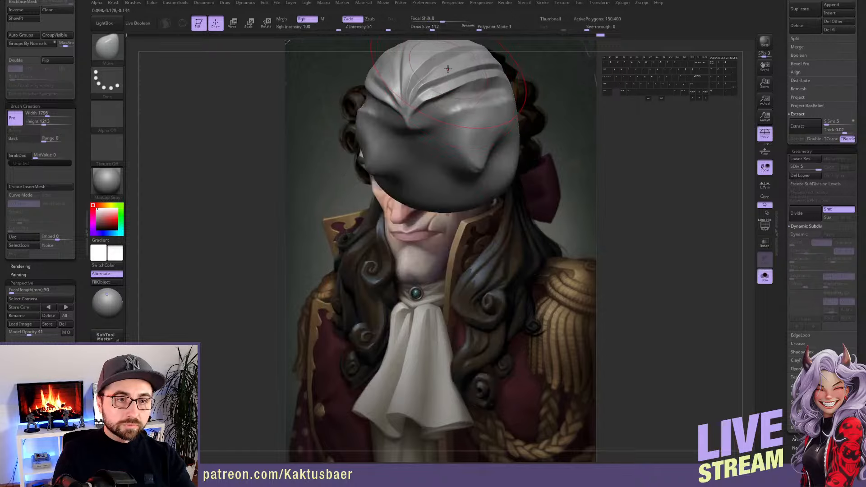
pyautogui.hotkey('shift', 's')
pyautogui.hotkey('shift', 'z')
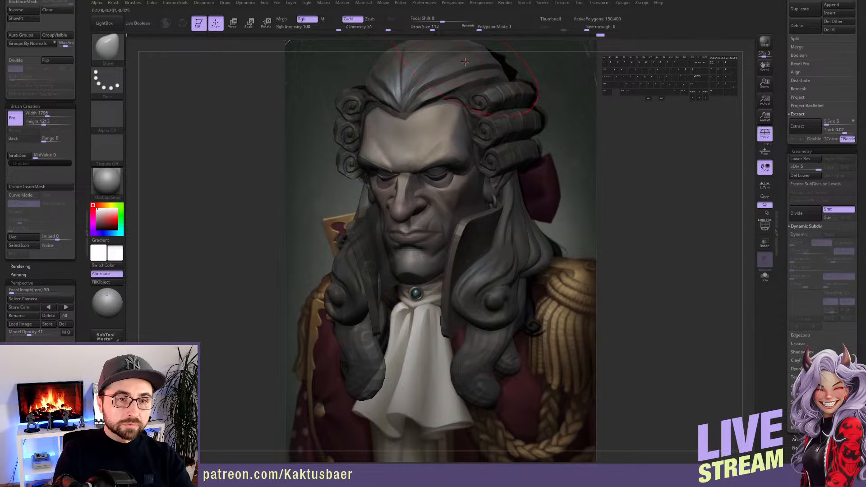
# Reshape the crown's silhouette symmetrically with the Move brush at a draw size of about 116, and recall the stored camera view
pyautogui.press('x')
pyautogui.keyDown('alt'); pyautogui.moveTo(469, 63); pyautogui.dragTo(469, 114, button='right'); pyautogui.keyUp('alt')
pyautogui.press('s')
pyautogui.moveTo(461, 97); pyautogui.dragTo(451, 100)
pyautogui.press('s')
pyautogui.moveTo(435, 155); pyautogui.dragTo(438, 151)
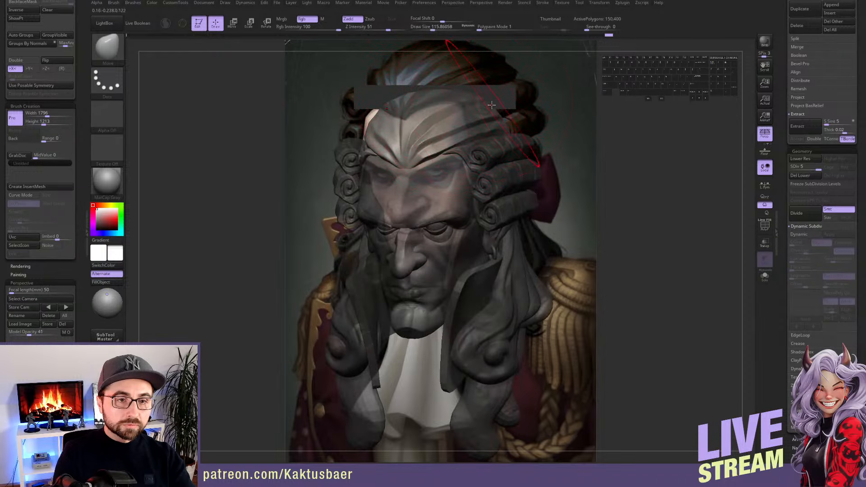
pyautogui.moveTo(492, 106); pyautogui.dragTo(488, 109)
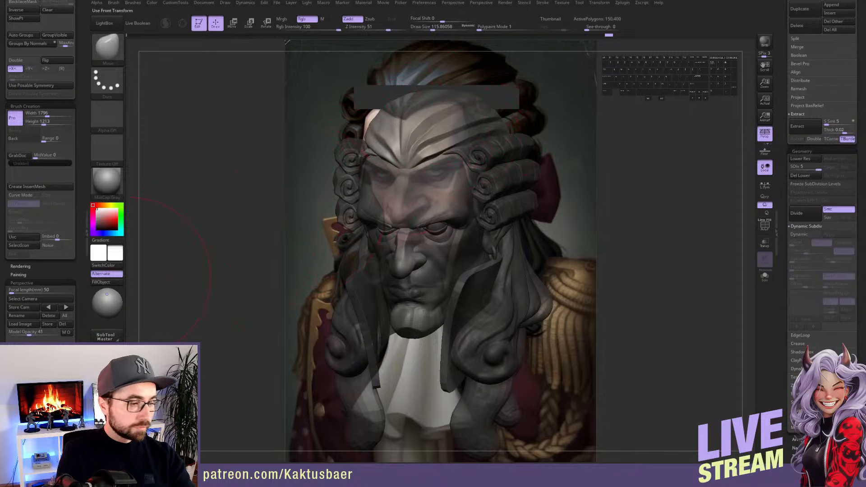
pyautogui.click(48, 307)
# Nudge the front hairline and its peak to the portrait with Move at a draw size of about 33 to 56
pyautogui.press('[')
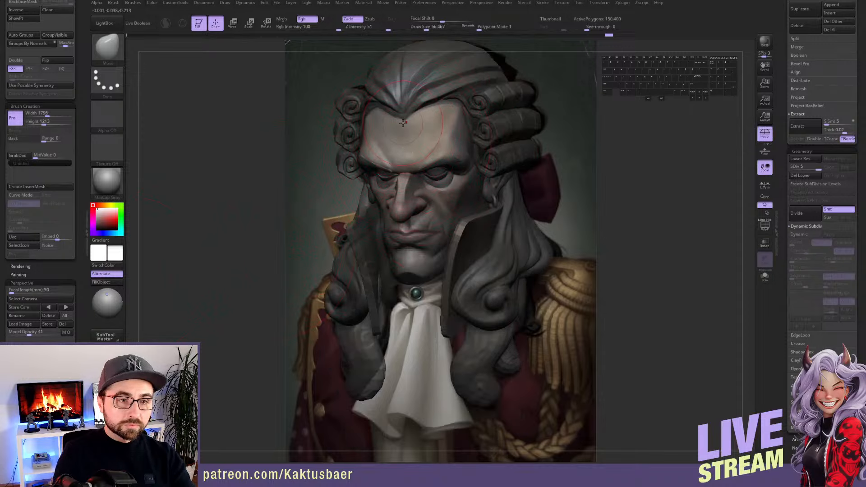
pyautogui.press('[')
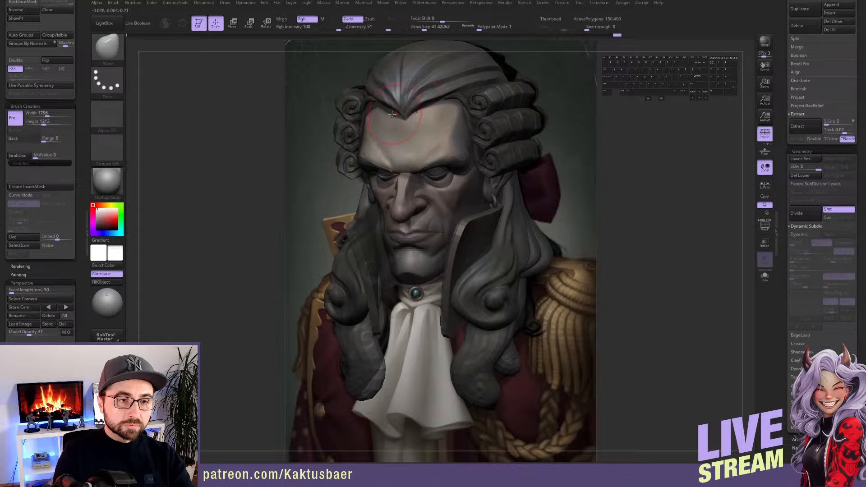
pyautogui.press('s')
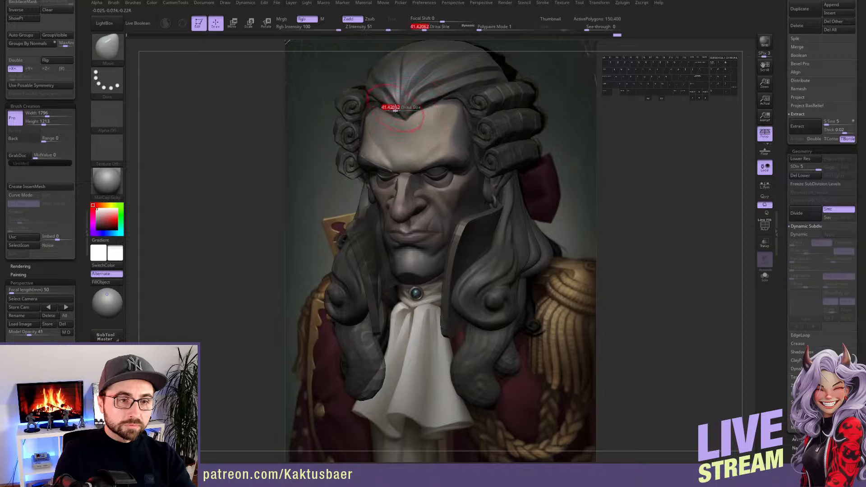
pyautogui.click(395, 108)
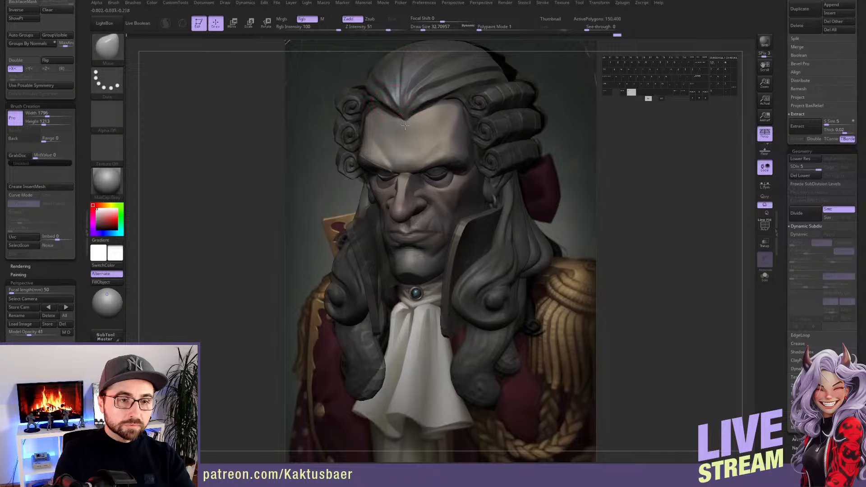
pyautogui.moveTo(436, 114); pyautogui.dragTo(433, 113)
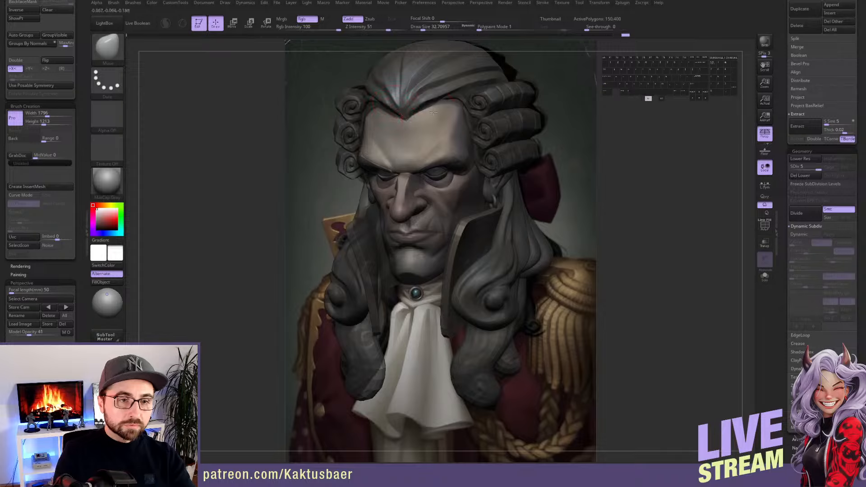
# Adjust the crown's edge above the side curls with Move at about 46, and the hairline beside the peak at about 35
pyautogui.moveTo(459, 102); pyautogui.dragTo(488, 77)
pyautogui.press('s')
pyautogui.click(461, 103)
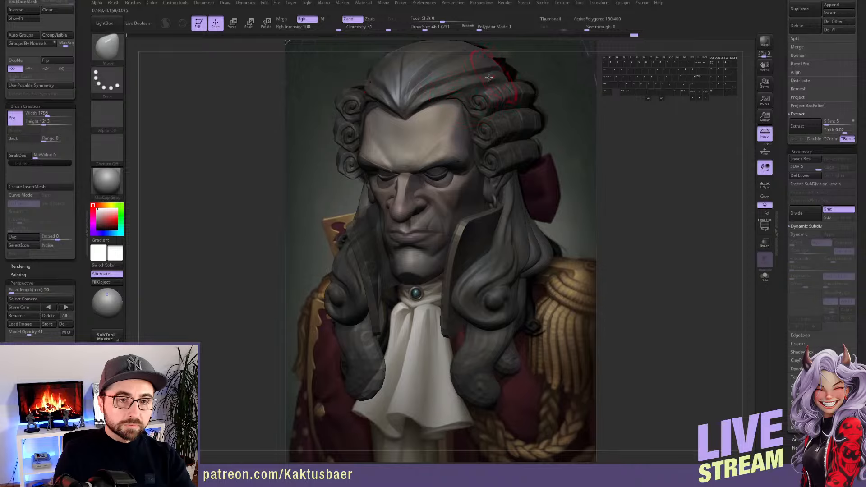
pyautogui.press('s')
pyautogui.click(428, 110)
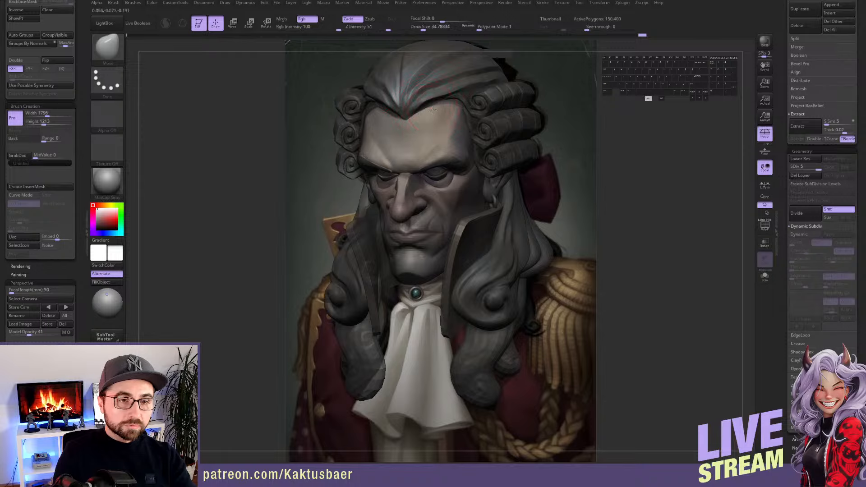
# Select the side curls and check their fit beside the hairline against the portrait from the stored camera view
pyautogui.keyDown('alt'); pyautogui.click(477, 101); pyautogui.keyUp('alt')
pyautogui.keyDown('alt'); pyautogui.moveTo(477, 100); pyautogui.dragTo(380, 156, button='right'); pyautogui.keyUp('alt')
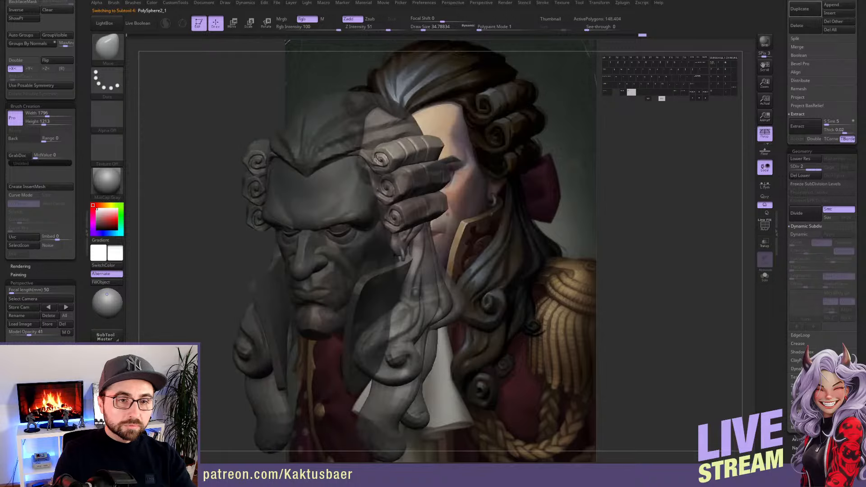
pyautogui.click(66, 307)
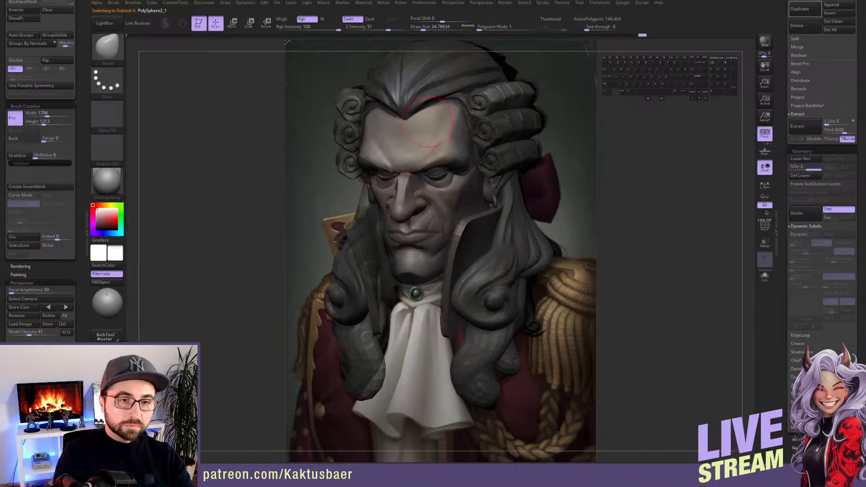
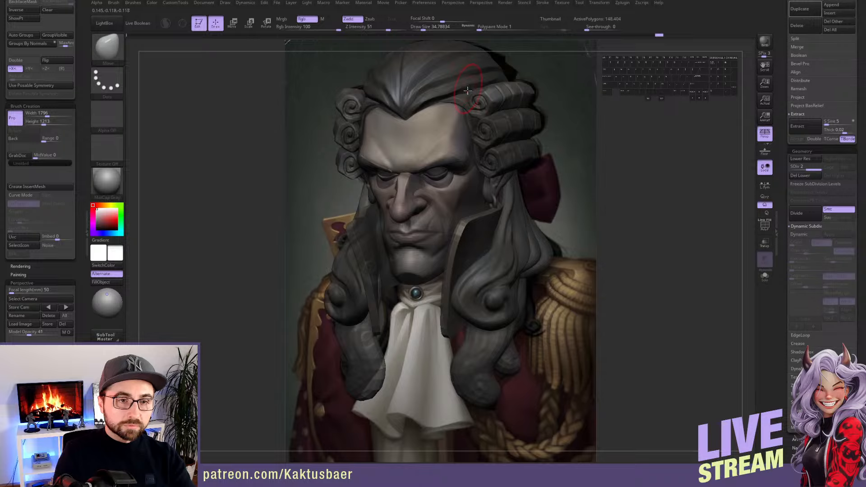
# Reselect the crown hair and fine-tune the hairline from the peak towards the side curls with Move at about 35
pyautogui.keyDown('alt'); pyautogui.click(444, 98); pyautogui.keyUp('alt')
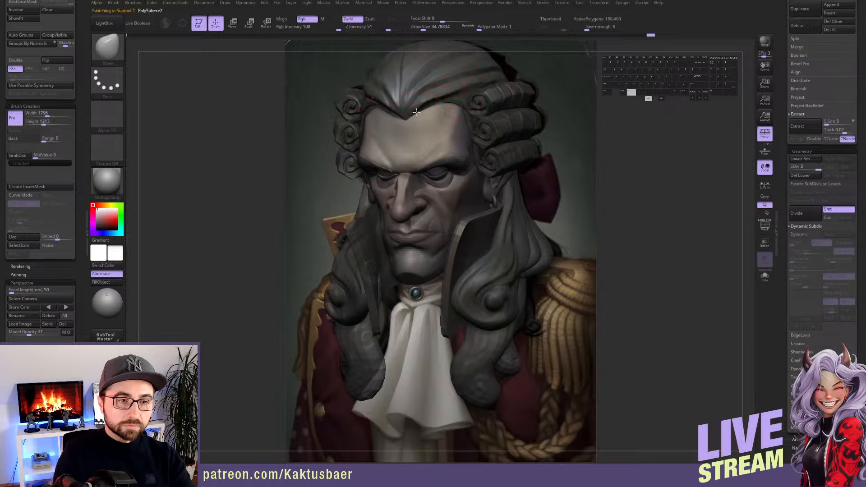
pyautogui.keyDown('alt'); pyautogui.moveTo(418, 106); pyautogui.dragTo(424, 113); pyautogui.keyUp('alt')
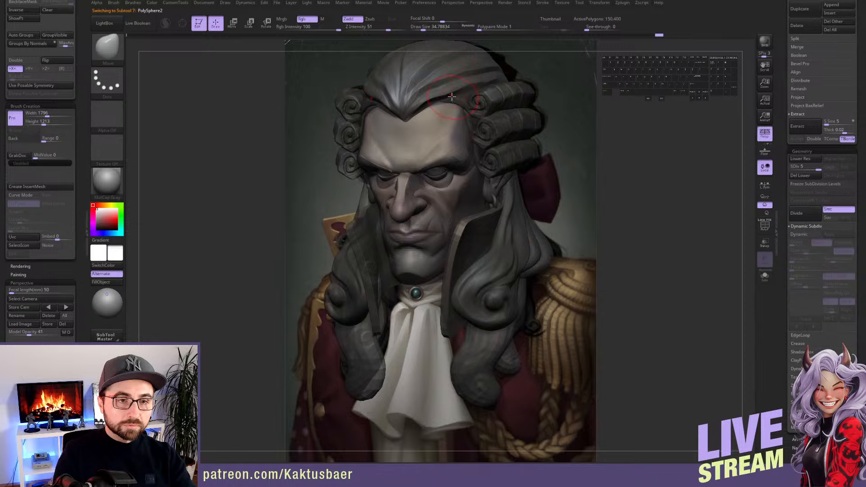
pyautogui.click(489, 82)
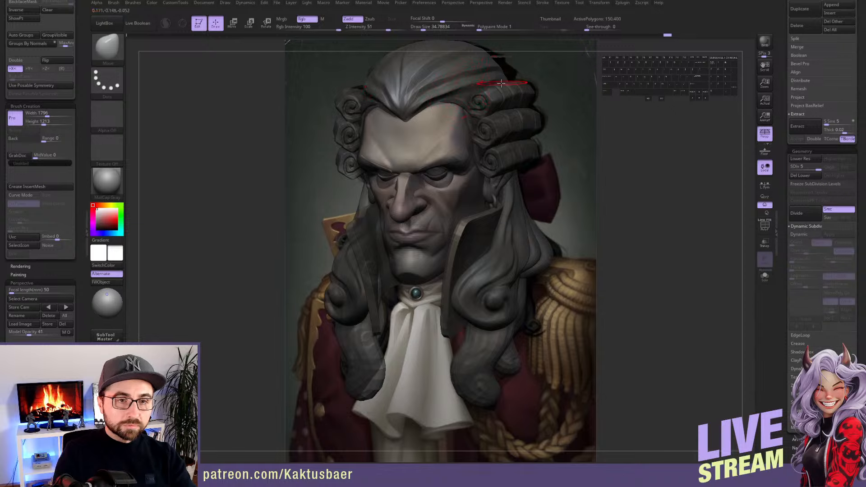
# Adjust the crown's volume above the side curls with Move at a draw size of about 49, and recall the stored camera view
pyautogui.moveTo(509, 83)
pyautogui.mouseDown(button='right')
pyautogui.moveTo(488, 92)
pyautogui.moveTo(493, 115)
pyautogui.mouseUp(button='right')
pyautogui.press('s')
pyautogui.moveTo(492, 116); pyautogui.dragTo(491, 110)
pyautogui.moveTo(523, 118)
pyautogui.mouseDown(button='right')
pyautogui.moveTo(500, 104)
pyautogui.moveTo(525, 116)
pyautogui.moveTo(438, 174)
pyautogui.mouseUp(button='right')
pyautogui.click(49, 307)
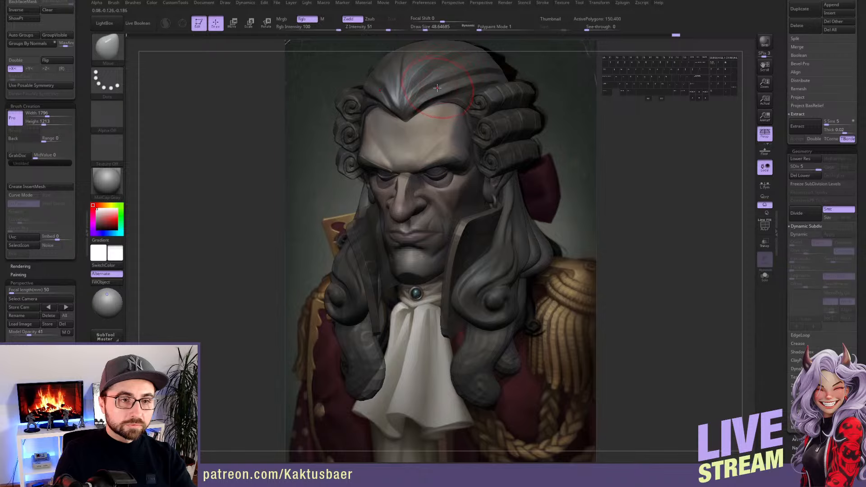
# Turn off the model's transparency and deepen the creases running into the hairline peak with DamStandard at a draw size of about 15.6
pyautogui.hotkey('alt', 's')
pyautogui.hotkey('shift', 'q')
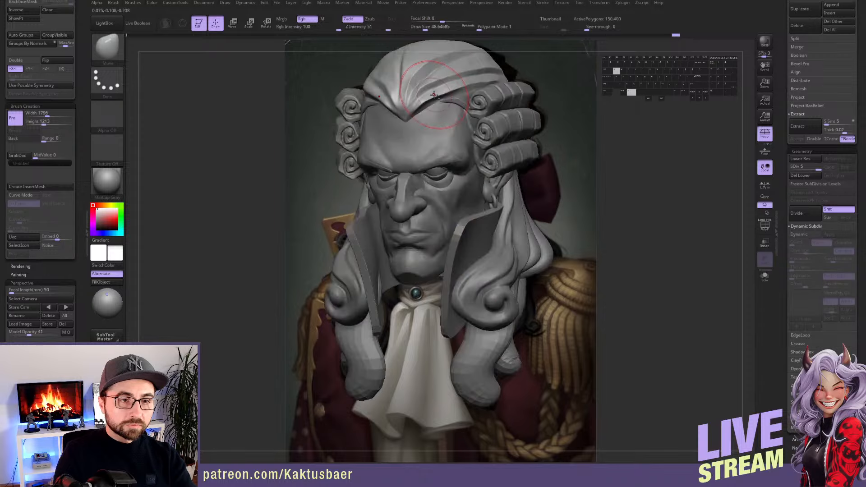
pyautogui.keyDown('alt'); pyautogui.moveTo(435, 93); pyautogui.dragTo(467, 182, button='right'); pyautogui.keyUp('alt')
pyautogui.moveTo(448, 151)
pyautogui.keyDown('alt'); pyautogui.mouseDown(button='right')
pyautogui.moveTo(466, 166)
pyautogui.moveTo(460, 189)
pyautogui.mouseUp(button='right'); pyautogui.keyUp('alt')
pyautogui.press('b')
pyautogui.press('d')
pyautogui.press('s')
pyautogui.moveTo(401, 165); pyautogui.dragTo(452, 162, button='right')
pyautogui.press('s')
pyautogui.moveTo(434, 174); pyautogui.dragTo(435, 179)
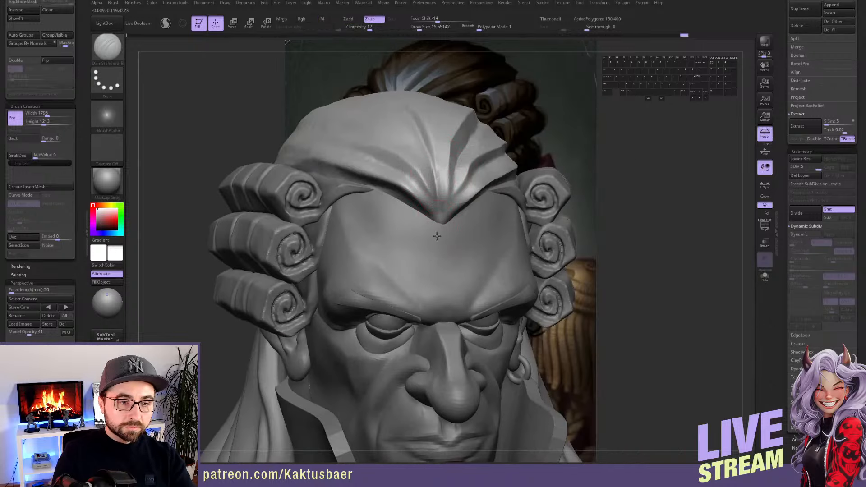
pyautogui.moveTo(437, 235); pyautogui.dragTo(403, 234, button='right')
pyautogui.moveTo(463, 179); pyautogui.dragTo(438, 227)
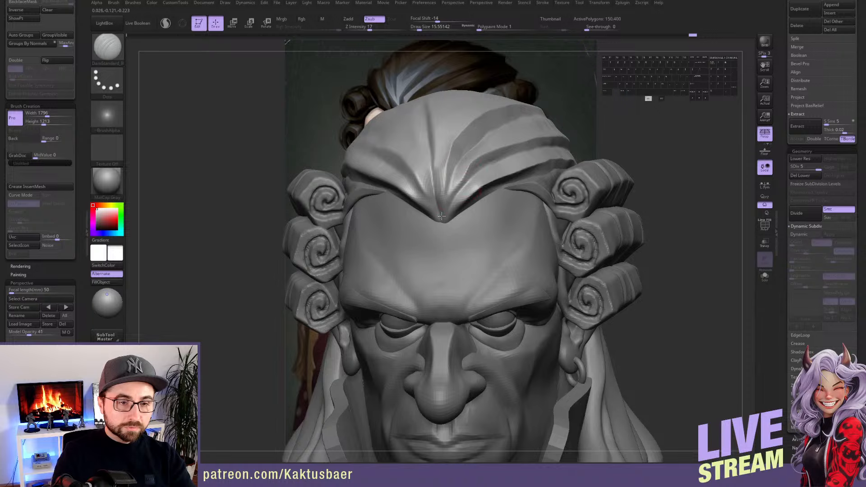
pyautogui.moveTo(440, 215)
pyautogui.mouseDown(button='right')
pyautogui.moveTo(433, 217)
pyautogui.moveTo(431, 194)
pyautogui.mouseUp(button='right')
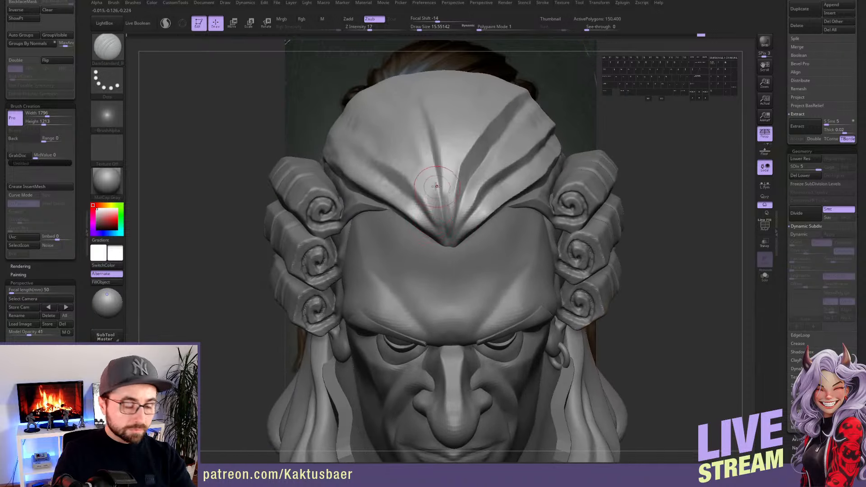
# Polish the strands beside the hairline peak with hPolish at a draw size of about 10.5 to 15.6
pyautogui.press('b')
pyautogui.press('h')
pyautogui.press('p')
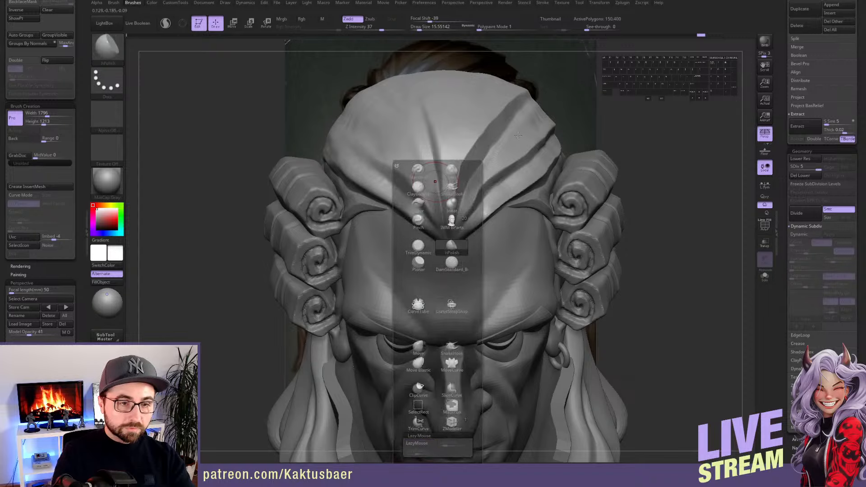
pyautogui.moveTo(444, 168); pyautogui.dragTo(410, 203, button='right')
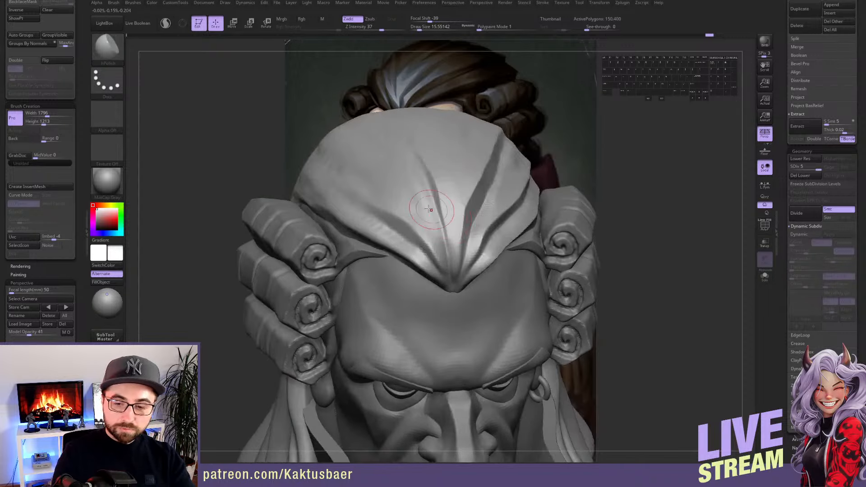
pyautogui.moveTo(374, 182); pyautogui.dragTo(421, 234, button='right')
pyautogui.moveTo(428, 242); pyautogui.dragTo(365, 215)
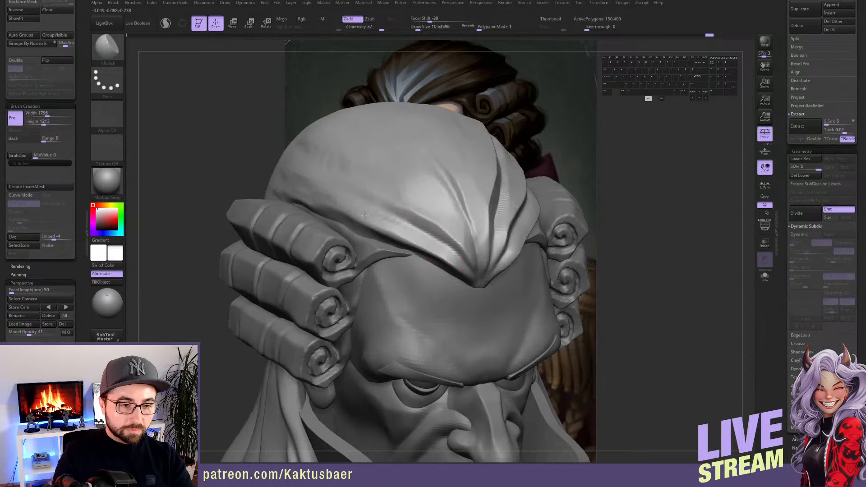
# Polish the lower side strand along the hairline above the curls with hPolish at a draw size of about 18.5
pyautogui.moveTo(451, 266); pyautogui.dragTo(447, 270, button='right')
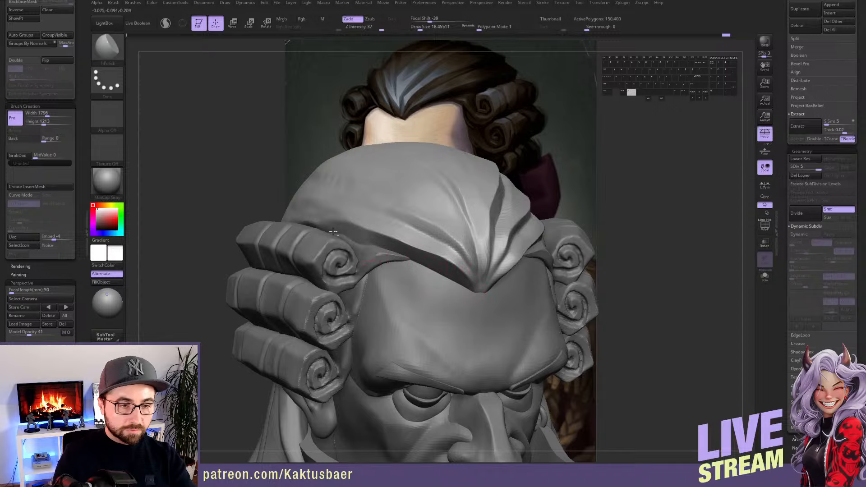
pyautogui.moveTo(374, 239); pyautogui.dragTo(387, 253, button='right')
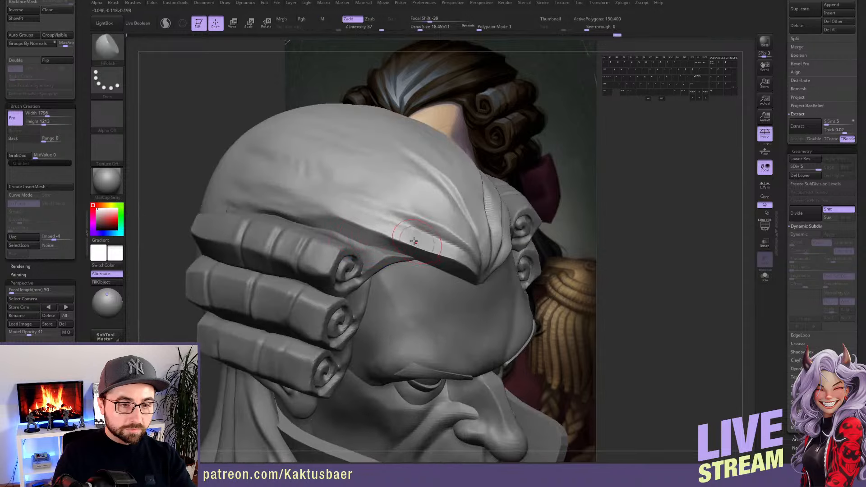
pyautogui.moveTo(415, 242)
pyautogui.mouseDown(button='right')
pyautogui.moveTo(440, 216)
pyautogui.moveTo(433, 201)
pyautogui.moveTo(414, 205)
pyautogui.mouseUp(button='right')
pyautogui.moveTo(387, 241)
pyautogui.keyDown('alt'); pyautogui.mouseDown(button='right')
pyautogui.moveTo(393, 245)
pyautogui.moveTo(375, 254)
pyautogui.moveTo(381, 240)
pyautogui.mouseUp(button='right'); pyautogui.keyUp('alt')
pyautogui.press('w')
pyautogui.keyDown('ctrl'); pyautogui.click(388, 222); pyautogui.keyUp('ctrl')
pyautogui.press('q')
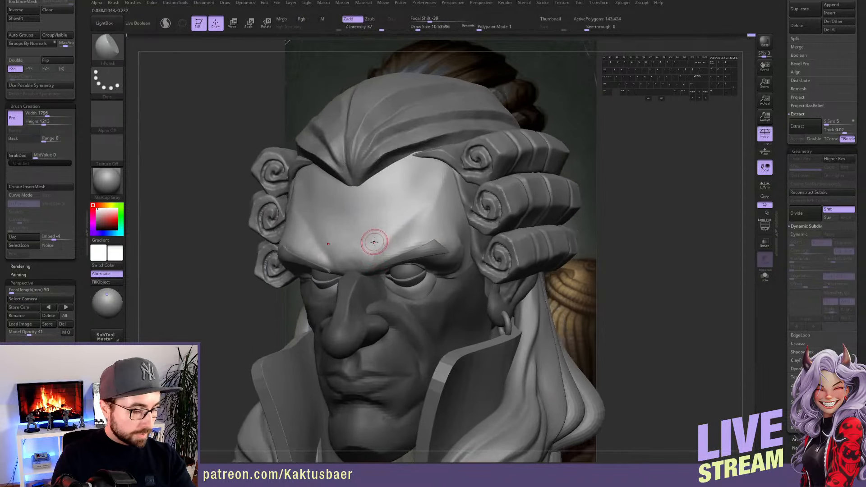
# Try to carve a crease across the forehead with DamStandard
pyautogui.press('b')
pyautogui.press('d')
pyautogui.press('s')
pyautogui.press('s')
pyautogui.moveTo(366, 226); pyautogui.dragTo(412, 184)
# Switch to the Move brush at a draw size of about 49 and reselect the crown hair
pyautogui.press('b')
pyautogui.press('m')
pyautogui.press('v')
pyautogui.press('s')
pyautogui.press('s')
pyautogui.keyDown('alt'); pyautogui.moveTo(417, 183); pyautogui.dragTo(415, 147); pyautogui.keyUp('alt')
pyautogui.keyDown('alt'); pyautogui.click(424, 150); pyautogui.keyUp('alt')
pyautogui.keyDown('alt'); pyautogui.click(413, 160); pyautogui.keyUp('alt')
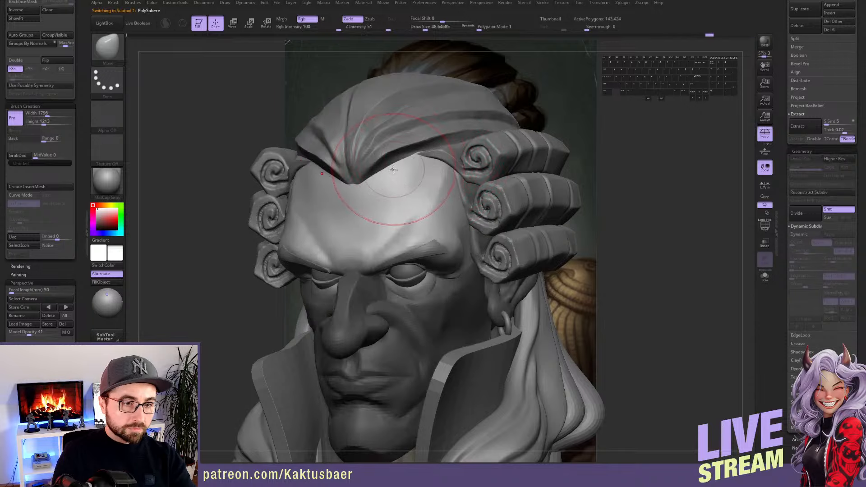
pyautogui.keyDown('alt'); pyautogui.click(392, 158); pyautogui.keyUp('alt')
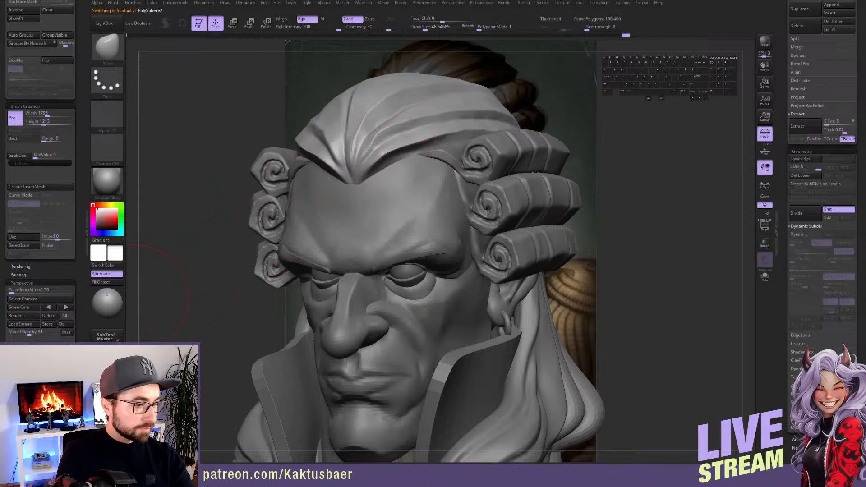
# Recall the stored camera view and compare the hairline with the portrait through the semi-transparent model
pyautogui.click(66, 307)
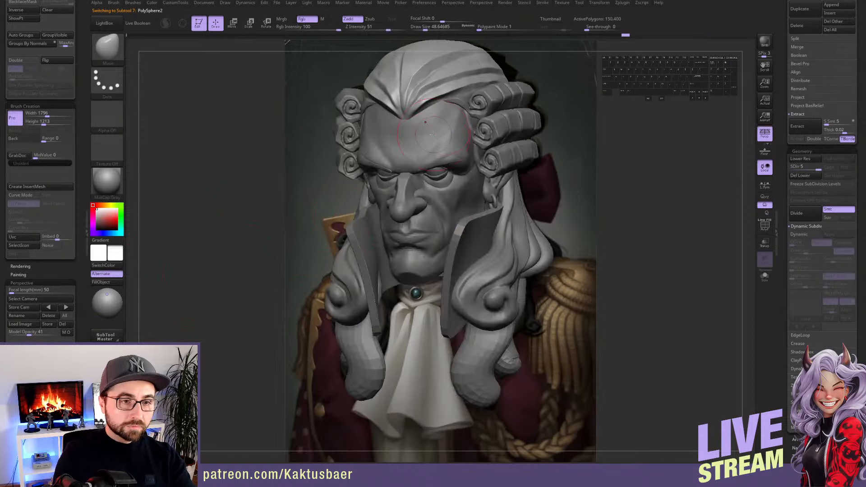
pyautogui.press('x')
pyautogui.press('x')
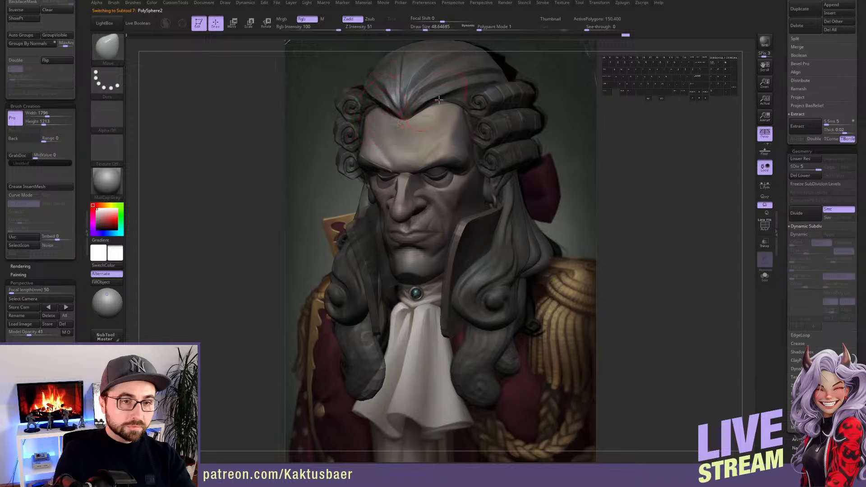
# Select the head, turn off the model's transparency and reduce the Move brush to a draw size of about 8.4 for the brow area
pyautogui.keyDown('alt'); pyautogui.click(436, 136); pyautogui.keyUp('alt')
pyautogui.hotkey('alt', 's')
pyautogui.moveTo(438, 136)
pyautogui.keyDown('alt'); pyautogui.mouseDown(button='right')
pyautogui.moveTo(442, 187)
pyautogui.moveTo(447, 178)
pyautogui.mouseUp(button='right'); pyautogui.keyUp('alt')
pyautogui.hotkey('shift', 'q')
pyautogui.hotkey('alt', 's')
pyautogui.press('s')
pyautogui.moveTo(446, 178); pyautogui.dragTo(435, 178)
pyautogui.moveTo(433, 181); pyautogui.dragTo(422, 203, button='right')
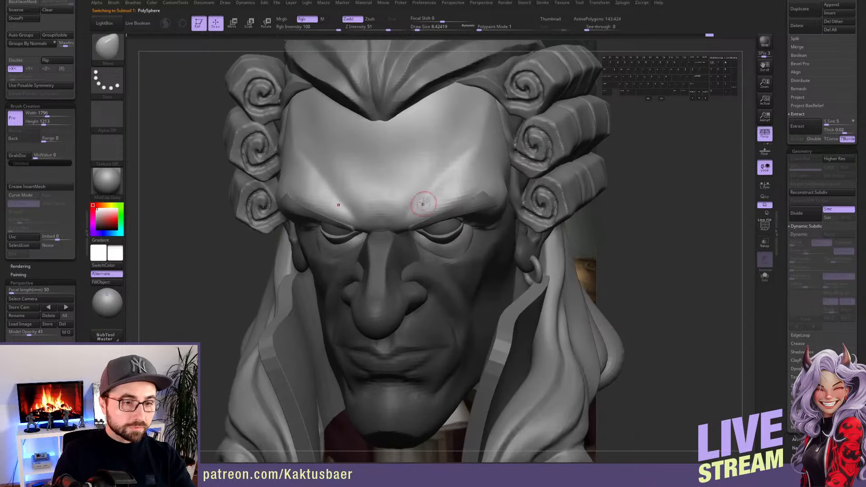
# Carve a horizontal wrinkle across the middle of the forehead with DamStandard at a draw size of about 12.9
pyautogui.press('b')
pyautogui.press('d')
pyautogui.press('s')
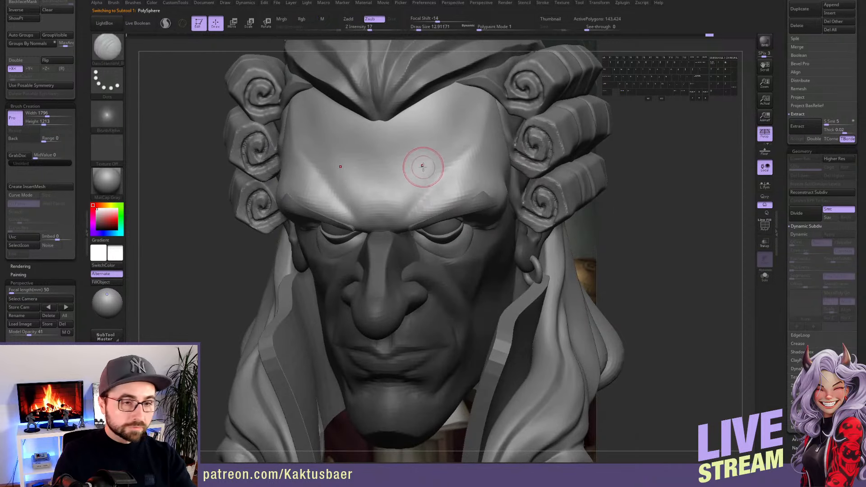
pyautogui.moveTo(382, 175); pyautogui.dragTo(444, 159)
pyautogui.moveTo(391, 176); pyautogui.dragTo(469, 144)
pyautogui.keyDown('alt'); pyautogui.moveTo(463, 151); pyautogui.dragTo(458, 175, button='right'); pyautogui.keyUp('alt')
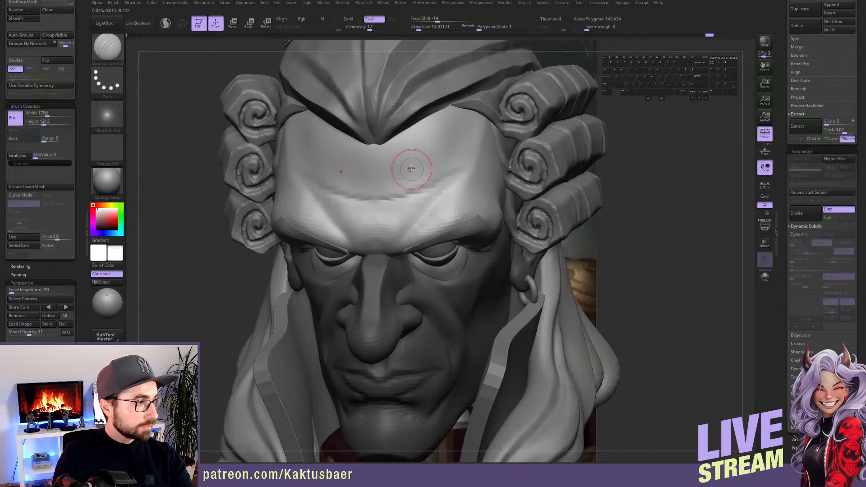
pyautogui.moveTo(403, 223)
pyautogui.mouseDown(button='right')
pyautogui.moveTo(397, 213)
pyautogui.moveTo(408, 201)
pyautogui.mouseUp(button='right')
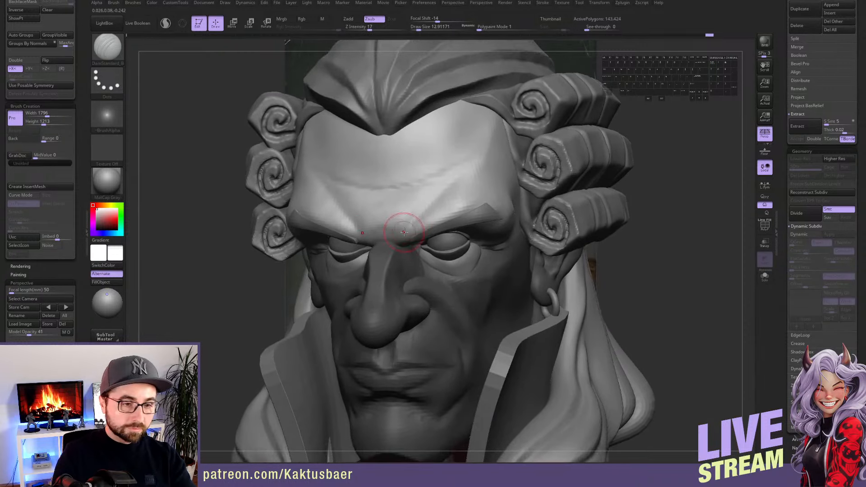
pyautogui.moveTo(404, 232); pyautogui.dragTo(393, 238, button='right')
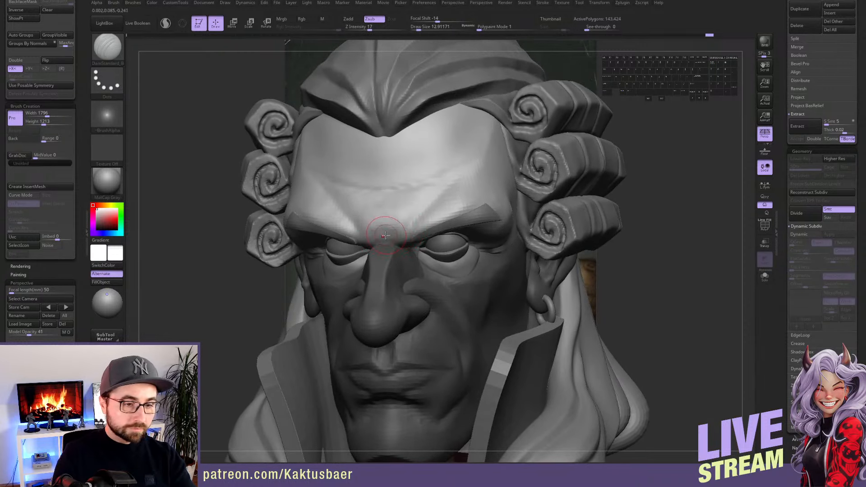
# Sculpt vertical frown creases between the eyebrows with DamStandard, adjusting the folds with the Move brush at a draw size of about 15.6
pyautogui.moveTo(408, 201)
pyautogui.keyDown('alt'); pyautogui.mouseDown()
pyautogui.moveTo(394, 236)
pyautogui.moveTo(409, 194)
pyautogui.moveTo(403, 244)
pyautogui.moveTo(393, 241)
pyautogui.mouseUp(); pyautogui.keyUp('alt')
pyautogui.press('5')
pyautogui.press('s')
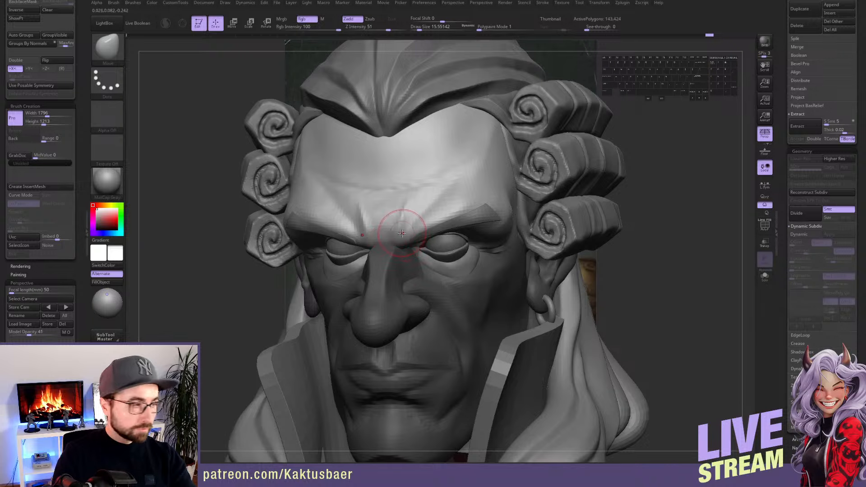
pyautogui.press('3')
pyautogui.moveTo(398, 236); pyautogui.dragTo(410, 230, button='right')
pyautogui.press('s')
pyautogui.moveTo(410, 230)
pyautogui.mouseDown()
pyautogui.moveTo(422, 221)
pyautogui.moveTo(420, 229)
pyautogui.mouseUp()
pyautogui.moveTo(420, 223); pyautogui.dragTo(419, 223)
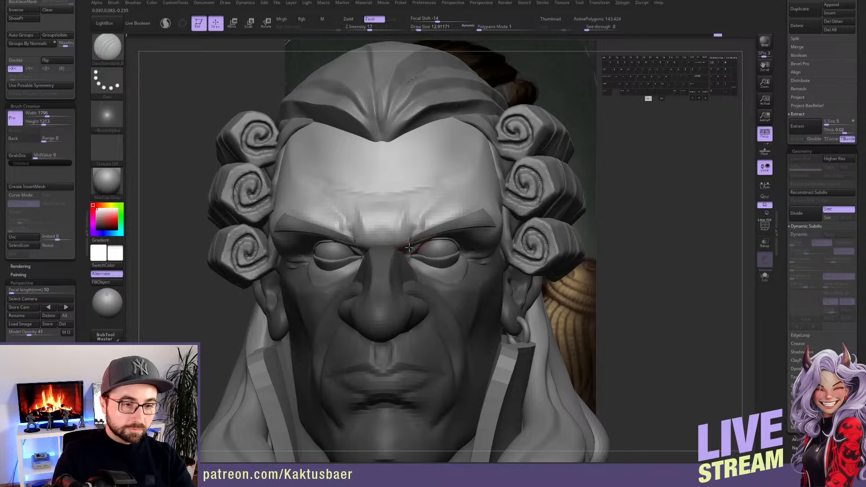
# Nudge the frown folds above the nose bridge into shape with the Move brush
pyautogui.moveTo(409, 247); pyautogui.dragTo(395, 246, button='right')
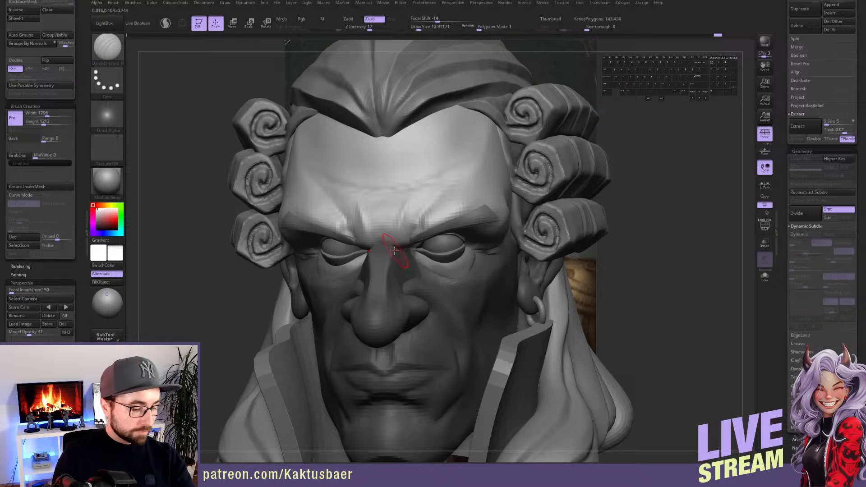
pyautogui.press('b')
pyautogui.press('m')
pyautogui.press('v')
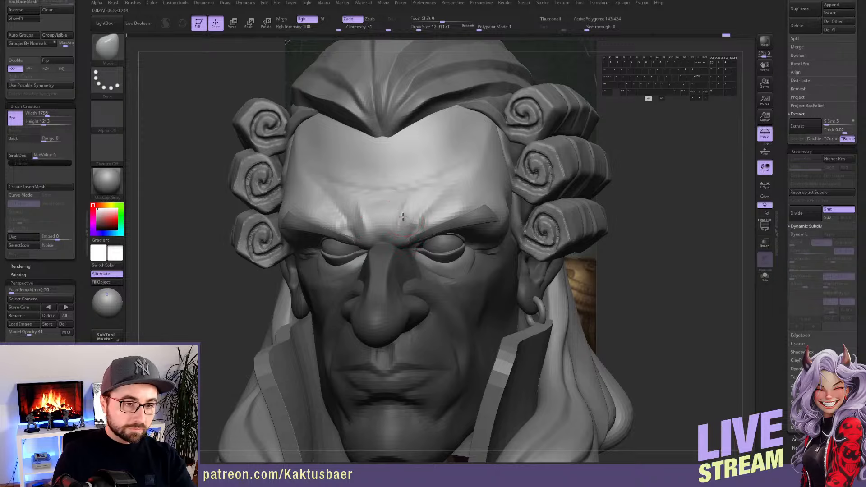
pyautogui.press('s')
pyautogui.moveTo(406, 216); pyautogui.dragTo(401, 216)
# Isolate the head, carve the inner brow crease with DamStandard at a draw size of about 7.5, smooth it and show all parts again
pyautogui.press('b')
pyautogui.press('d')
pyautogui.press('s')
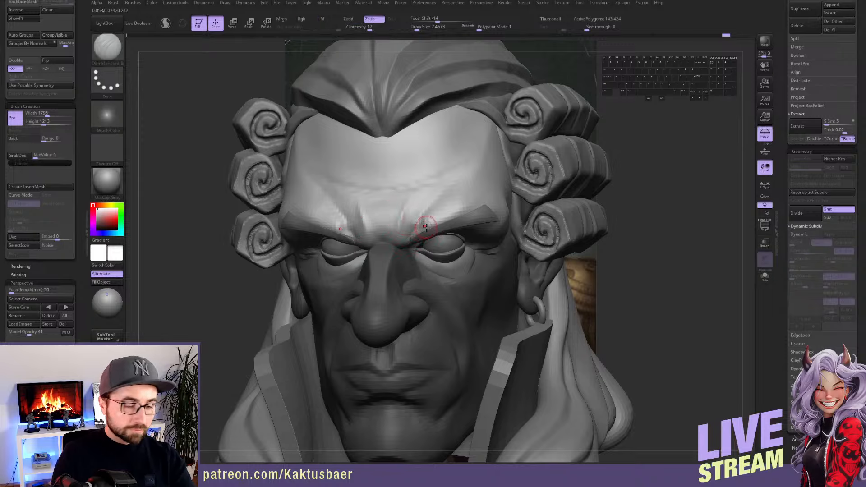
pyautogui.hotkey('alt', 'shift', 's')
pyautogui.moveTo(416, 229); pyautogui.dragTo(376, 232, button='right')
pyautogui.moveTo(422, 224); pyautogui.dragTo(421, 243)
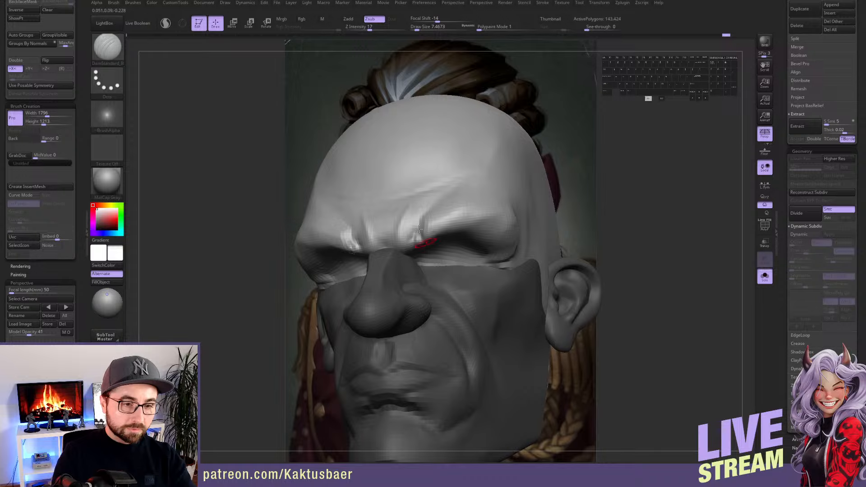
pyautogui.press('shift')
pyautogui.moveTo(418, 250)
pyautogui.keyDown('shift'); pyautogui.mouseDown()
pyautogui.moveTo(420, 239)
pyautogui.moveTo(426, 249)
pyautogui.mouseUp(); pyautogui.keyUp('shift')
pyautogui.hotkey('alt', 'shift', 's')
pyautogui.moveTo(421, 246); pyautogui.dragTo(446, 231, button='right')
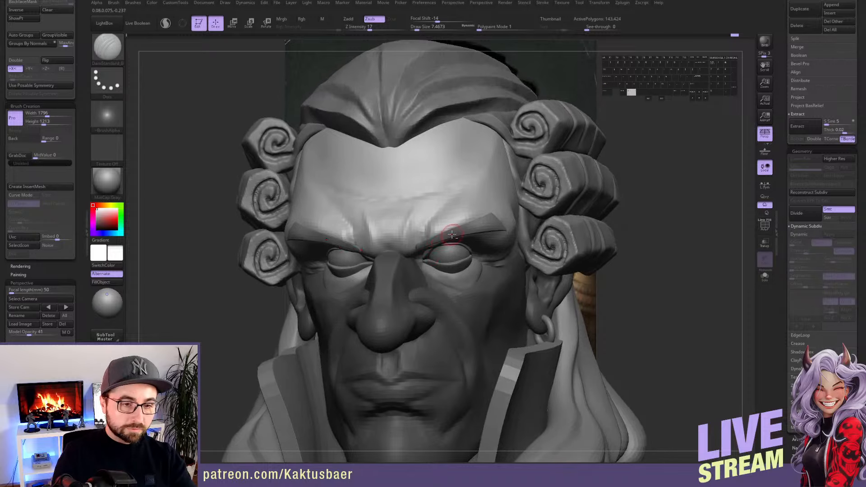
# Select the eyebrow mesh and switch to the Move brush at a draw size of about 10.5
pyautogui.keyDown('alt'); pyautogui.click(456, 235); pyautogui.keyUp('alt')
pyautogui.press('5')
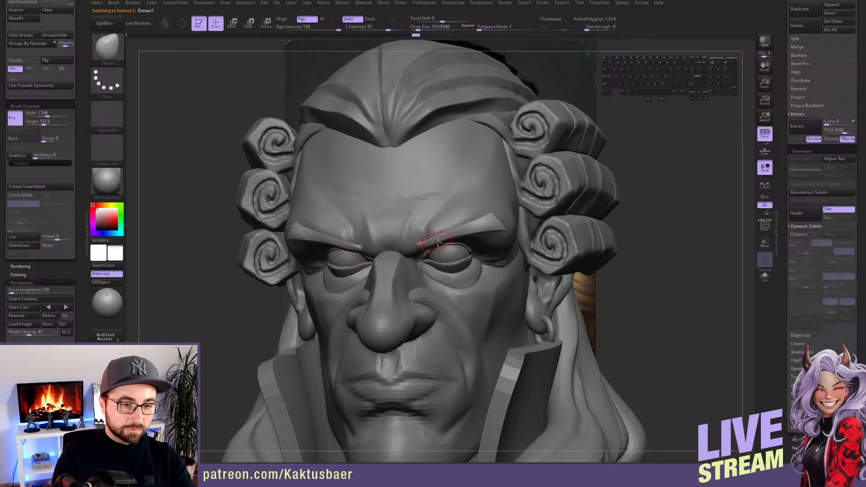
pyautogui.moveTo(429, 241)
pyautogui.mouseDown(button='right')
pyautogui.moveTo(415, 225)
pyautogui.moveTo(426, 212)
pyautogui.moveTo(416, 229)
pyautogui.moveTo(415, 203)
pyautogui.mouseUp(button='right')
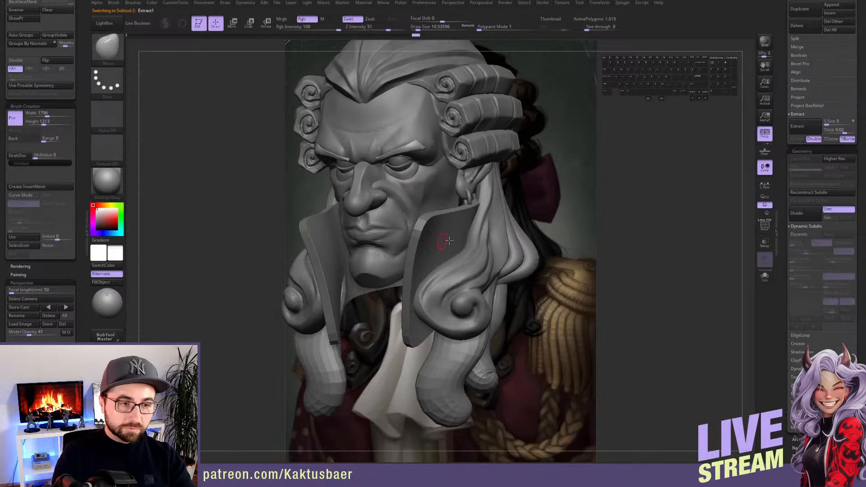
# Insert a Cylinder3D as a new subtool
pyautogui.scroll(5, 830, 161)
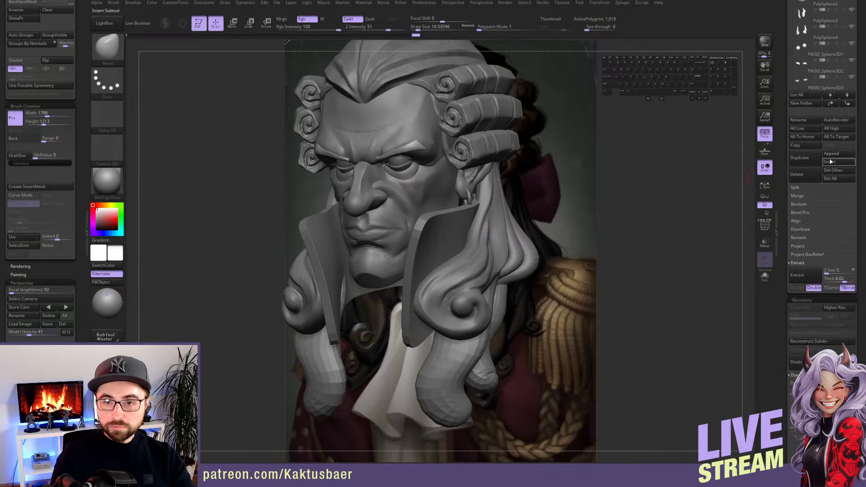
pyautogui.click(830, 161)
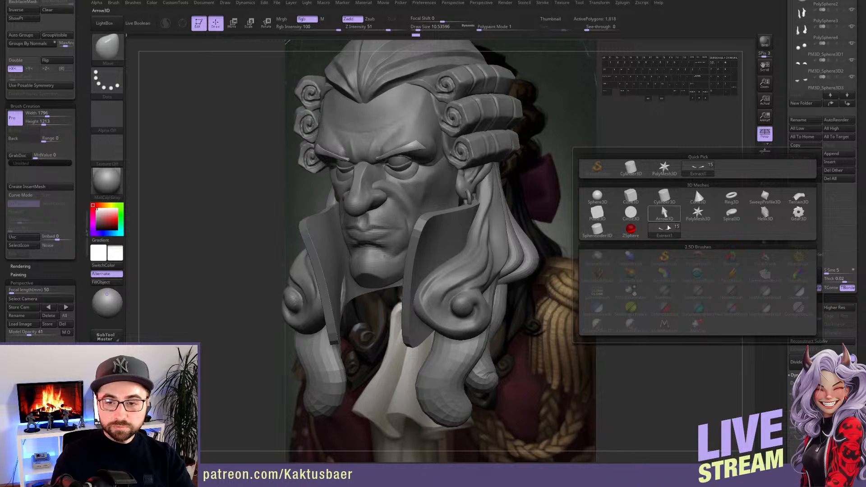
pyautogui.click(661, 198)
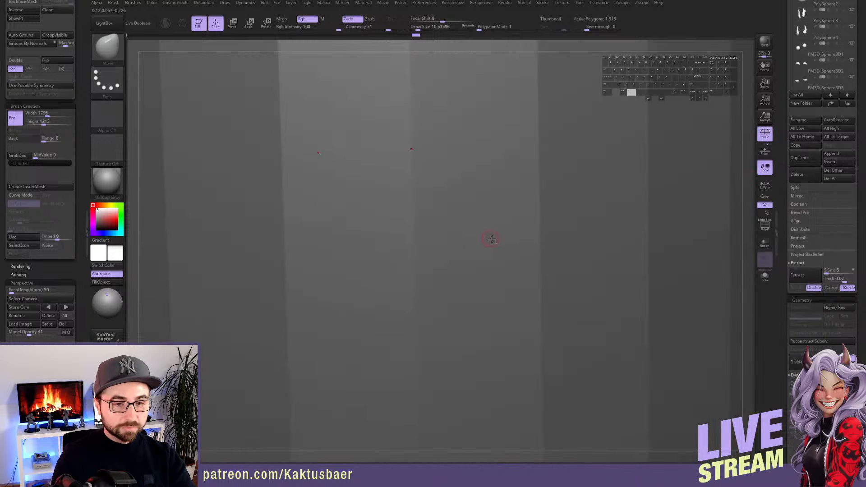
# Scale the new cylinder down repeatedly until it is roughly neck-sized compared with the head
pyautogui.press('e')
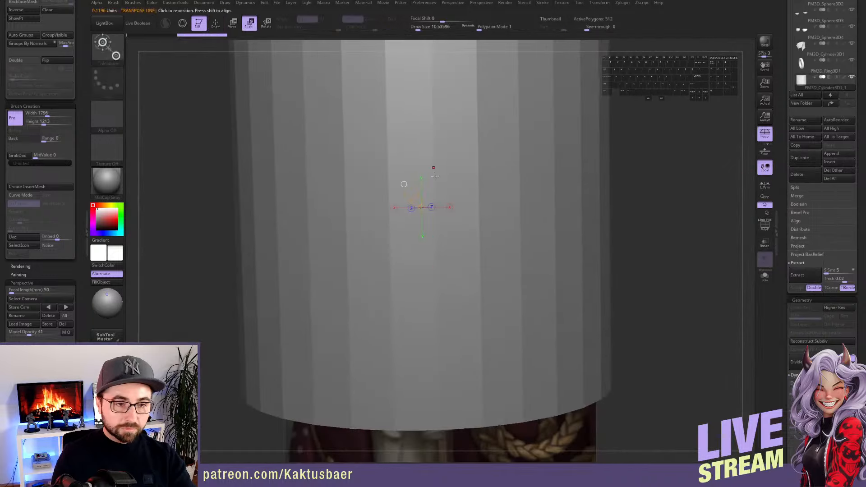
pyautogui.keyDown('shift'); pyautogui.moveTo(447, 240); pyautogui.dragTo(445, 135); pyautogui.keyUp('shift')
pyautogui.keyDown('alt'); pyautogui.moveTo(477, 166); pyautogui.dragTo(460, 206, button='right'); pyautogui.keyUp('alt')
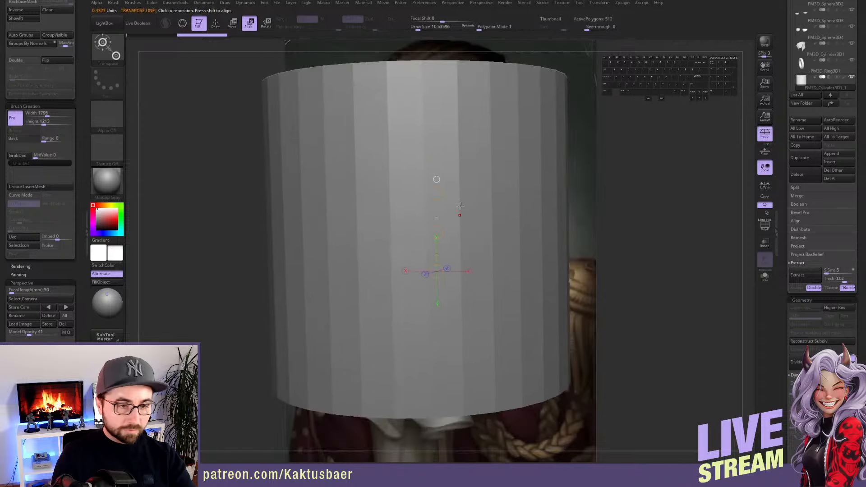
pyautogui.press('x')
pyautogui.moveTo(436, 193); pyautogui.dragTo(440, 208)
pyautogui.press('1')
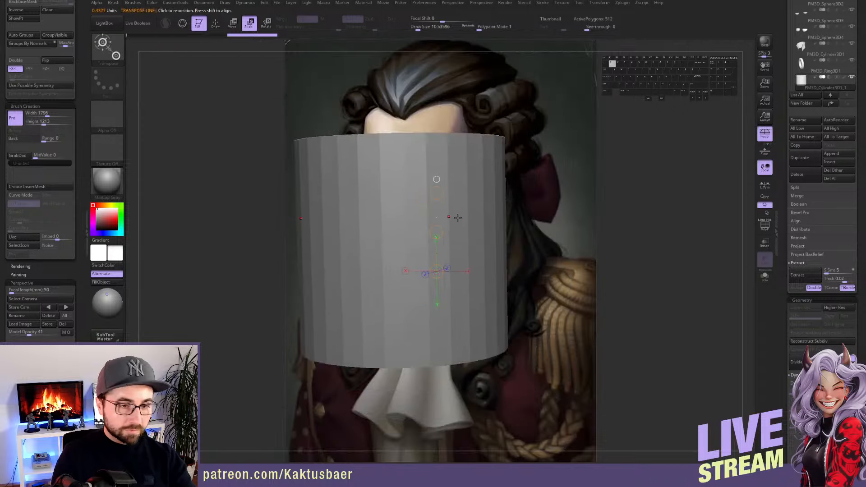
pyautogui.press('1')
pyautogui.press('1')
pyautogui.press('1')
pyautogui.press('1')
pyautogui.keyDown('shift'); pyautogui.moveTo(457, 218); pyautogui.dragTo(394, 248, button='right'); pyautogui.keyUp('shift')
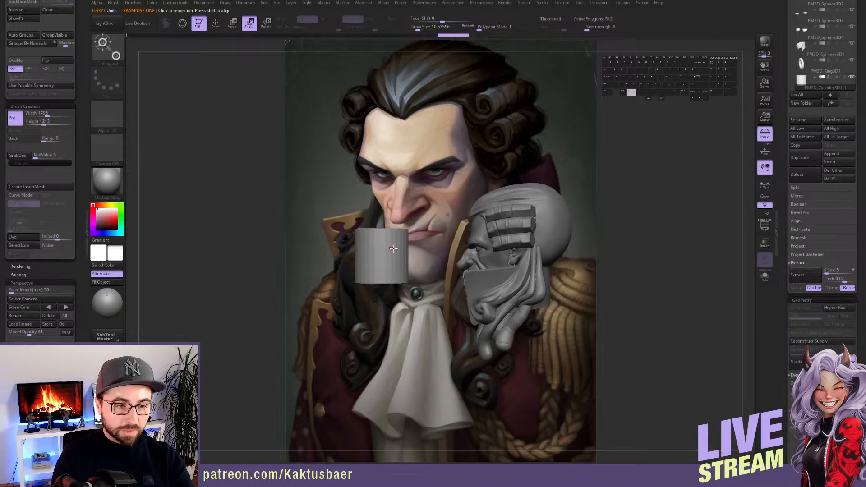
# Move the cylinder underneath the chin, centred between the two collar flaps
pyautogui.moveTo(397, 243)
pyautogui.keyDown('shift'); pyautogui.mouseDown()
pyautogui.moveTo(452, 240)
pyautogui.moveTo(528, 278)
pyautogui.mouseUp(); pyautogui.keyUp('shift')
pyautogui.press('w')
pyautogui.moveTo(528, 278)
pyautogui.keyDown('alt'); pyautogui.mouseDown(button='right')
pyautogui.moveTo(453, 275)
pyautogui.moveTo(505, 281)
pyautogui.mouseUp(button='right'); pyautogui.keyUp('alt')
pyautogui.moveTo(425, 307)
pyautogui.keyDown('shift'); pyautogui.mouseDown()
pyautogui.moveTo(424, 228)
pyautogui.moveTo(425, 272)
pyautogui.mouseUp(); pyautogui.keyUp('shift')
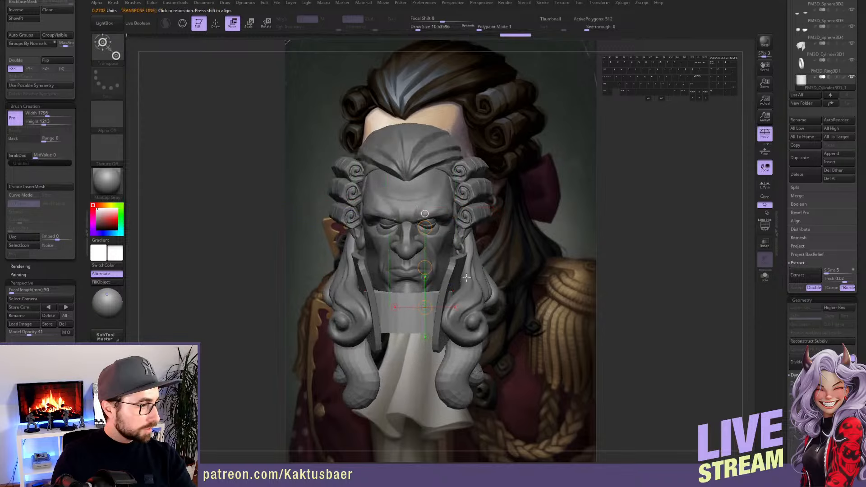
pyautogui.press('q')
pyautogui.moveTo(466, 277)
pyautogui.mouseDown(button='right')
pyautogui.moveTo(418, 258)
pyautogui.moveTo(459, 257)
pyautogui.mouseUp(button='right')
# Rotate the neck cylinder to follow the tilt of the neck
pyautogui.press('r')
pyautogui.moveTo(455, 251)
pyautogui.keyDown('shift'); pyautogui.mouseDown()
pyautogui.moveTo(508, 251)
pyautogui.moveTo(487, 251)
pyautogui.mouseUp(); pyautogui.keyUp('shift')
pyautogui.press('w')
pyautogui.press('q')
pyautogui.moveTo(451, 257); pyautogui.dragTo(496, 263, button='right')
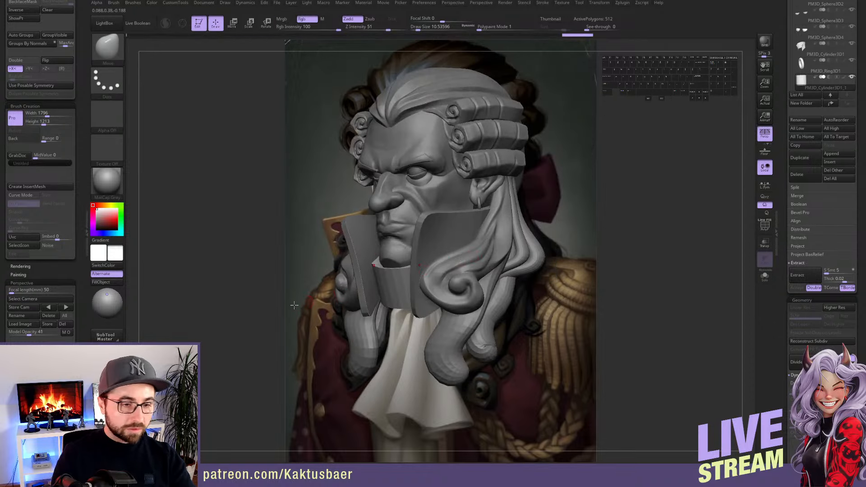
# Recall the stored camera view and scale the neck cylinder to fill the gap inside the collar
pyautogui.click(45, 354)
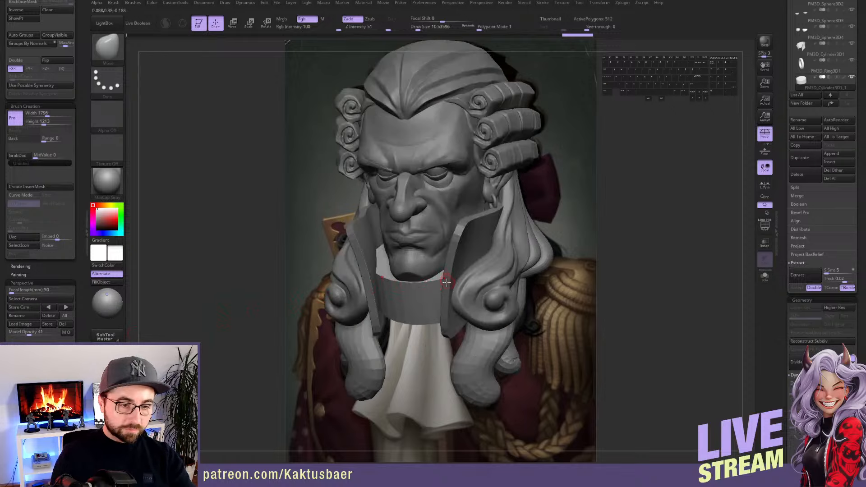
pyautogui.press('e')
pyautogui.moveTo(410, 282); pyautogui.dragTo(460, 233)
pyautogui.moveTo(465, 271)
pyautogui.keyDown('shift'); pyautogui.mouseDown(button='right')
pyautogui.moveTo(454, 267)
pyautogui.moveTo(482, 279)
pyautogui.mouseUp(button='right'); pyautogui.keyUp('shift')
pyautogui.press('q')
pyautogui.keyDown('shift'); pyautogui.moveTo(444, 255); pyautogui.dragTo(447, 262, button='right'); pyautogui.keyUp('shift')
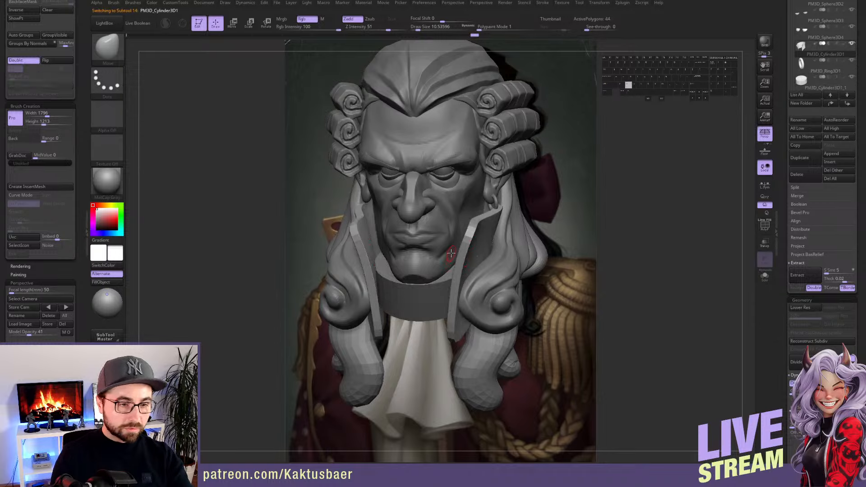
# Select the collar, isolate it and mask one half with the lasso, leaving the character's right flap free
pyautogui.keyDown('alt'); pyautogui.click(453, 254); pyautogui.keyUp('alt')
pyautogui.moveTo(457, 251); pyautogui.dragTo(451, 255, button='right')
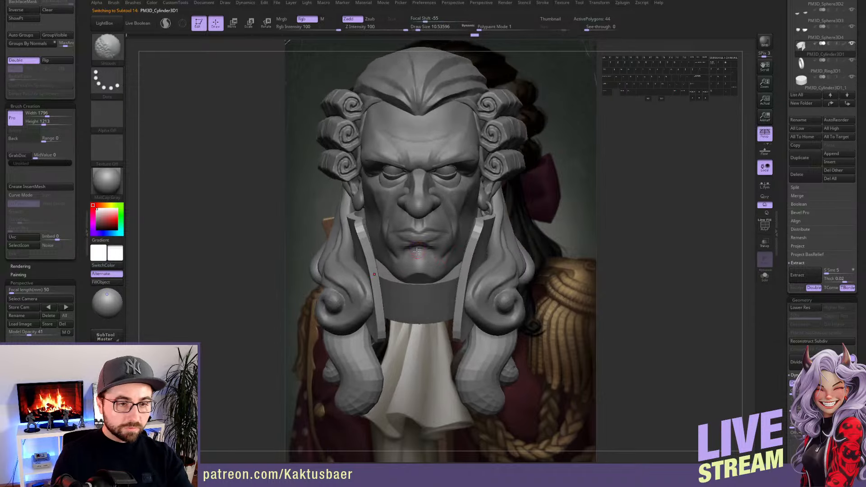
pyautogui.hotkey('alt', 'q')
pyautogui.moveTo(415, 171)
pyautogui.keyDown('ctrl'); pyautogui.mouseDown()
pyautogui.moveTo(414, 231)
pyautogui.moveTo(261, 291)
pyautogui.moveTo(269, 257)
pyautogui.mouseUp(); pyautogui.keyUp('ctrl')
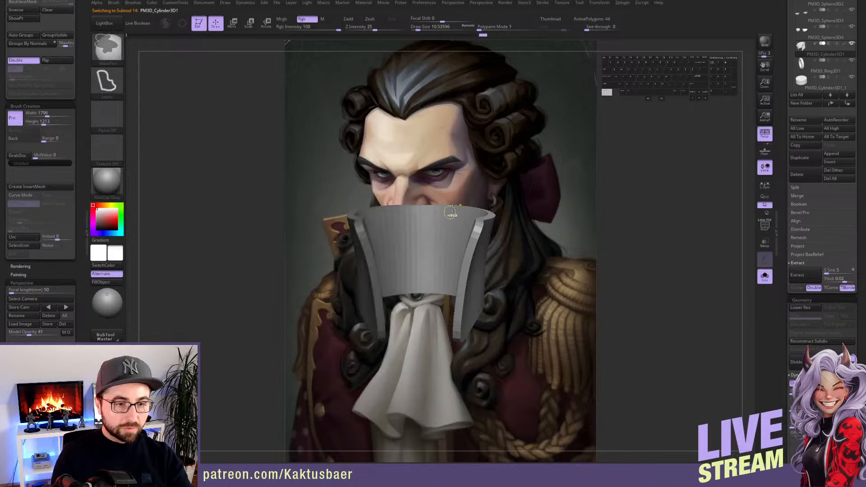
pyautogui.press('b')
pyautogui.press('m')
pyautogui.press('v')
pyautogui.press('ctrl')
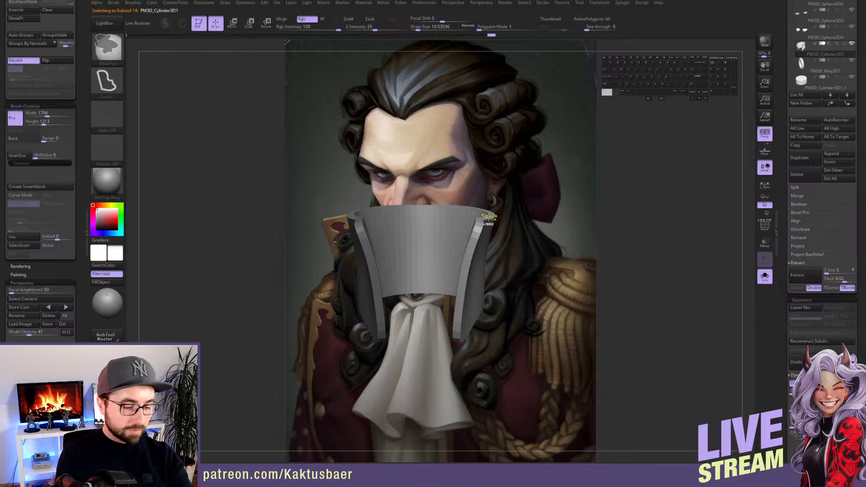
pyautogui.keyDown('ctrl'); pyautogui.click(489, 218); pyautogui.keyUp('ctrl')
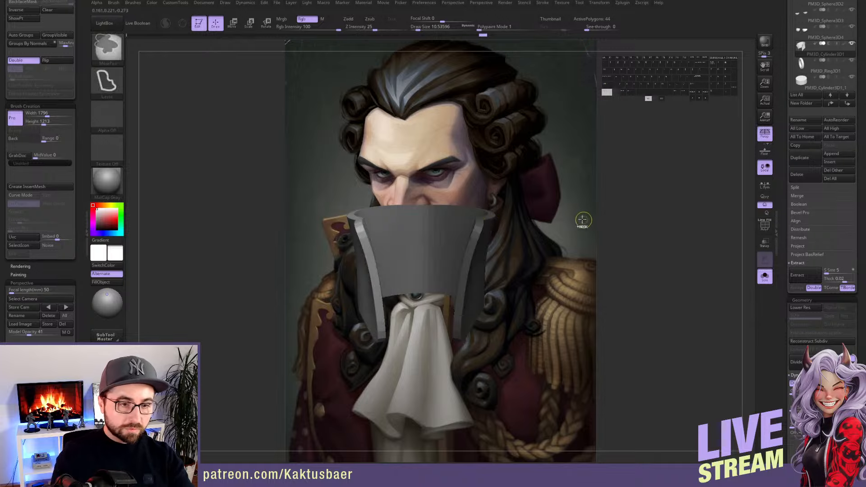
# Rotate the unmasked collar flap outward away from the face and bring the other parts back into view
pyautogui.press('r')
pyautogui.moveTo(418, 213)
pyautogui.keyDown('shift'); pyautogui.mouseDown()
pyautogui.moveTo(416, 251)
pyautogui.moveTo(426, 250)
pyautogui.mouseUp(); pyautogui.keyUp('shift')
pyautogui.hotkey('alt', 's')
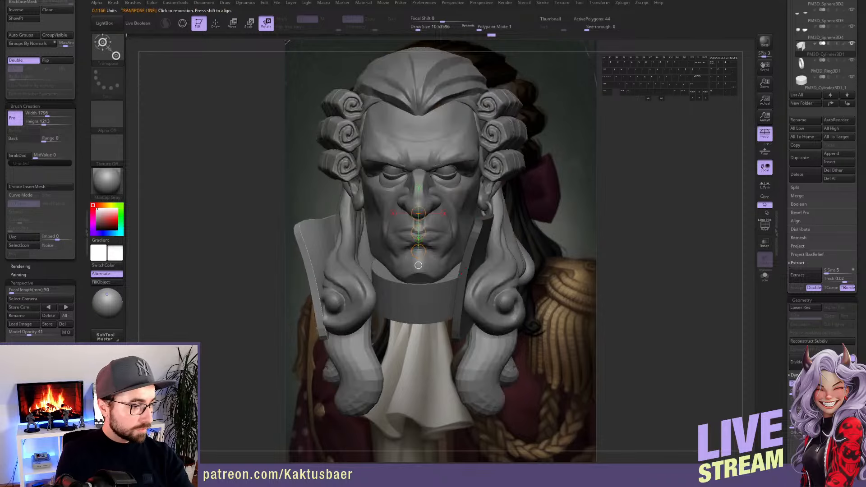
pyautogui.moveTo(279, 298); pyautogui.dragTo(238, 309)
pyautogui.press('q')
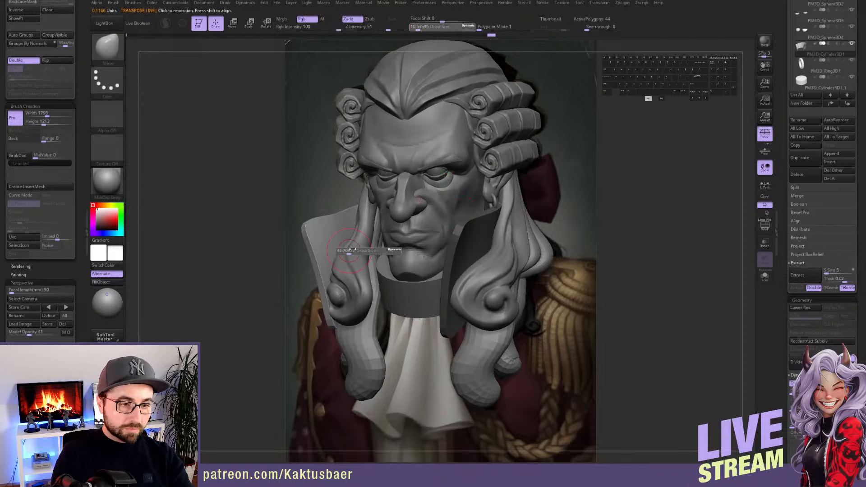
# Make the model semi-transparent and pull the opened collar flap toward the painted collar with an enlarged Move brush
pyautogui.hotkey('alt', 's')
pyautogui.hotkey('alt', 's')
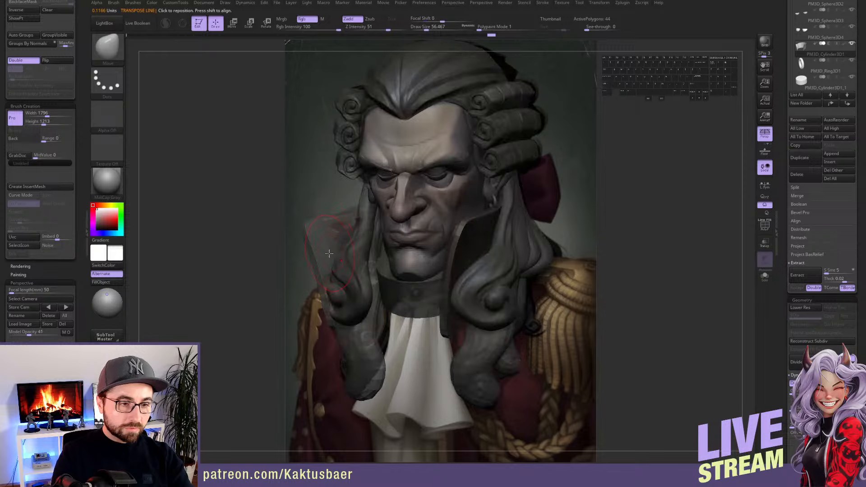
pyautogui.press('s')
pyautogui.moveTo(321, 242); pyautogui.dragTo(343, 234)
pyautogui.moveTo(344, 239); pyautogui.dragTo(388, 239, button='right')
pyautogui.moveTo(346, 239); pyautogui.dragTo(334, 238)
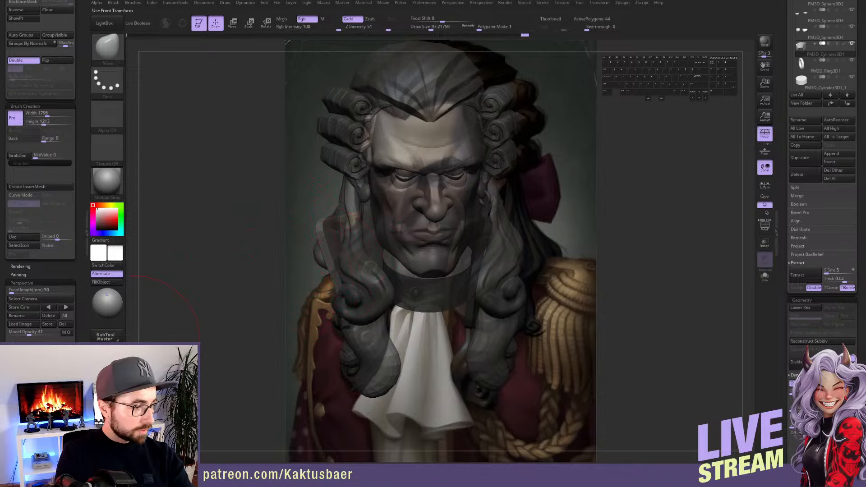
# Reshape the opened collar flap with the Move brush at a draw size of about 150 and compare it from the stored camera view
pyautogui.click(17, 350)
pyautogui.press('s')
pyautogui.moveTo(333, 286); pyautogui.dragTo(337, 286)
pyautogui.moveTo(356, 267); pyautogui.dragTo(326, 289, button='right')
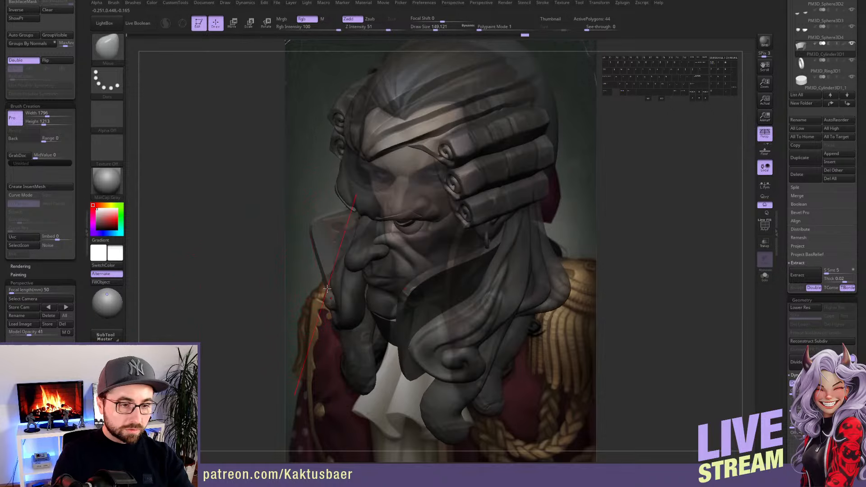
pyautogui.moveTo(326, 277); pyautogui.dragTo(354, 268)
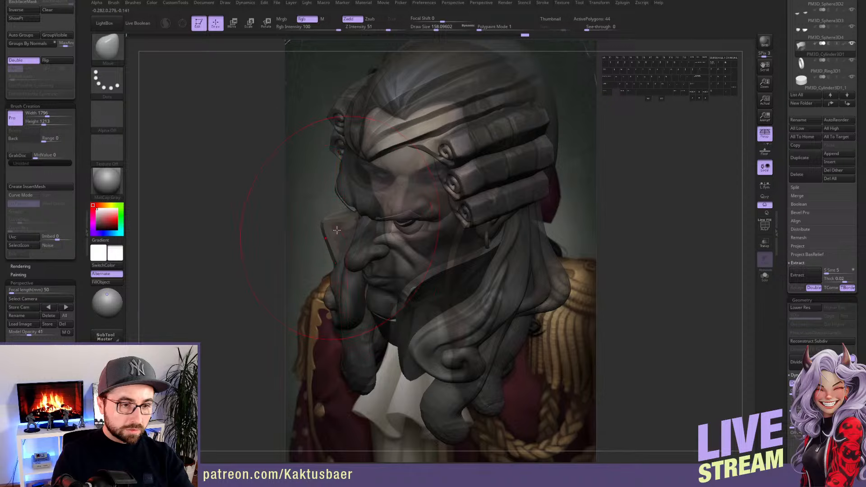
pyautogui.click(18, 350)
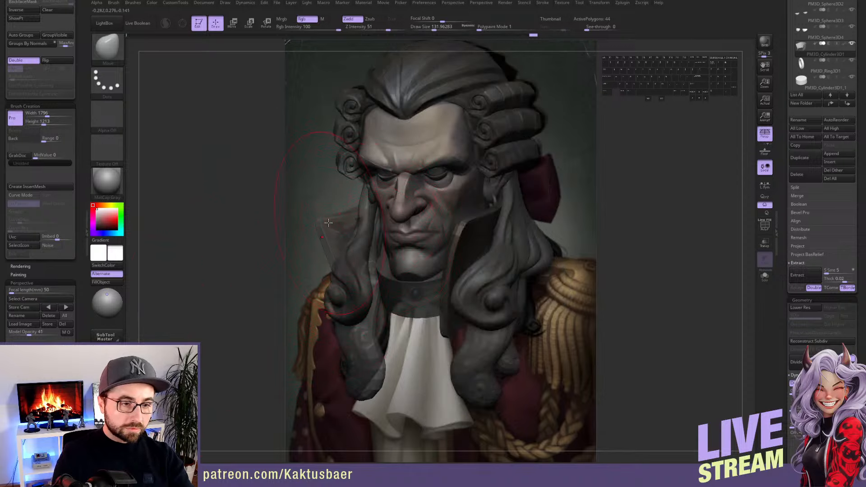
# Nudge the opened collar flap toward the painted collar with the Move brush, select the curled front hair strands and save the project
pyautogui.moveTo(339, 269); pyautogui.dragTo(347, 258)
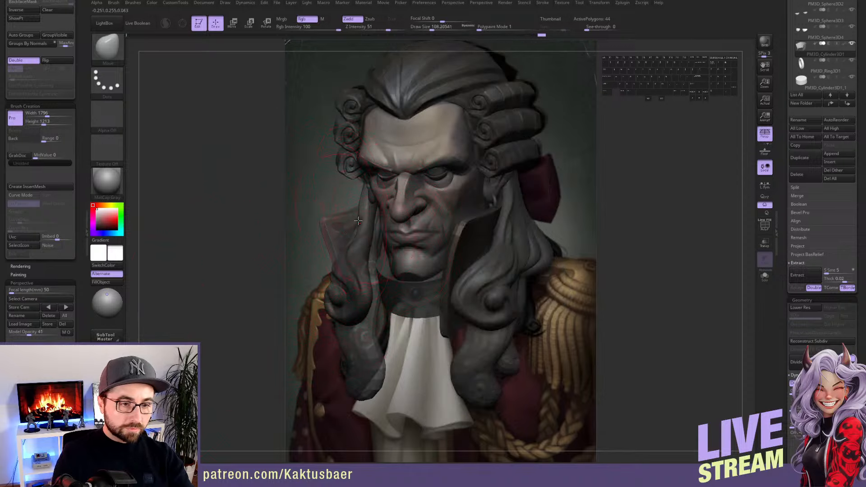
pyautogui.keyDown('alt'); pyautogui.click(360, 270); pyautogui.keyUp('alt')
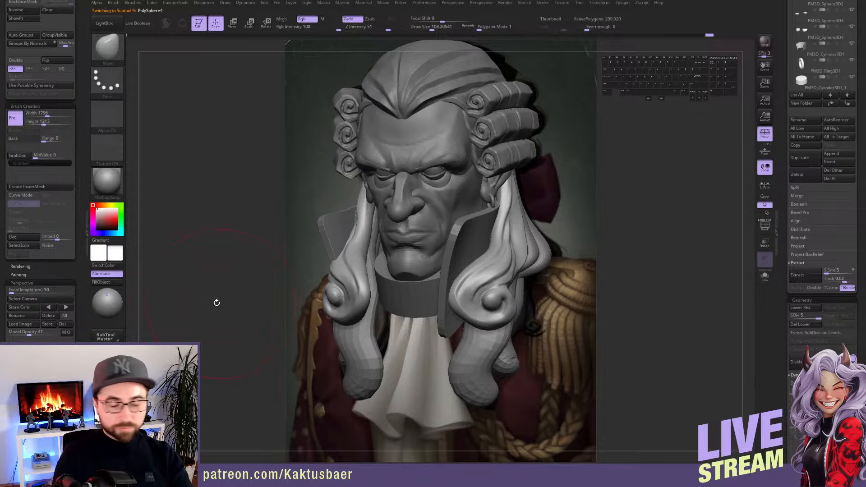
pyautogui.moveTo(133, 309); pyautogui.dragTo(143, 310)
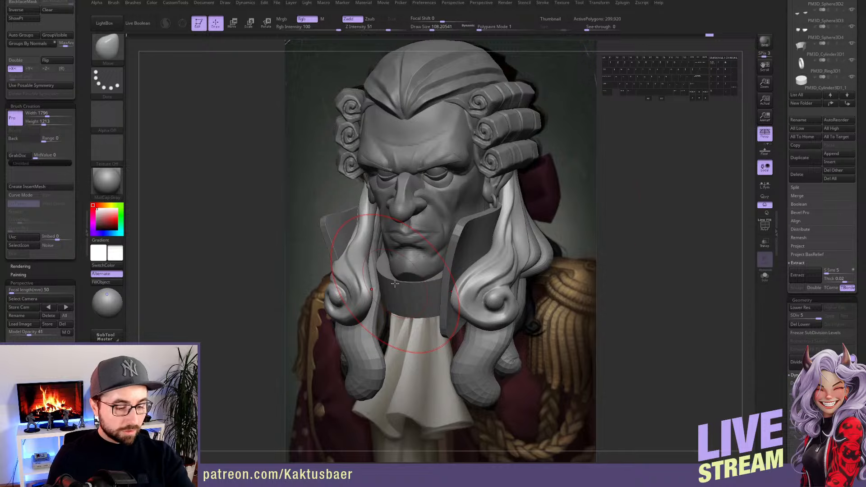
pyautogui.hotkey('ctrl', 's')
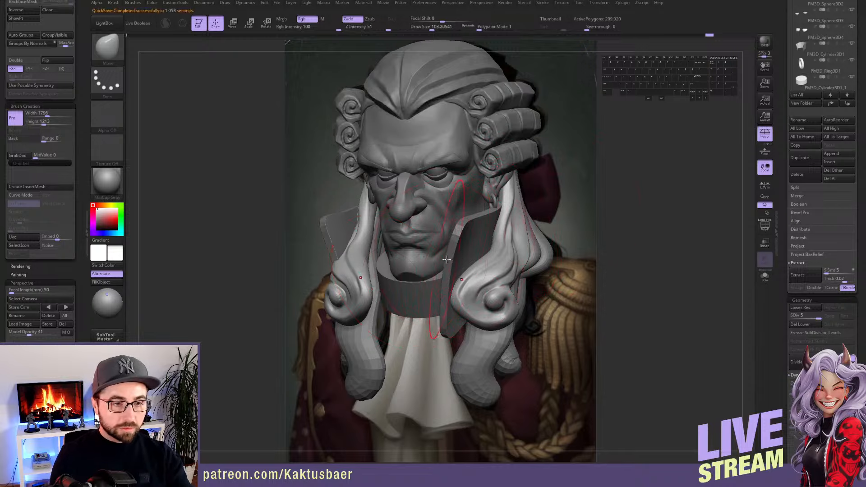
# Turn off symmetry and assign each curled front hair strand its own polygroup with Auto Groups
pyautogui.press('x')
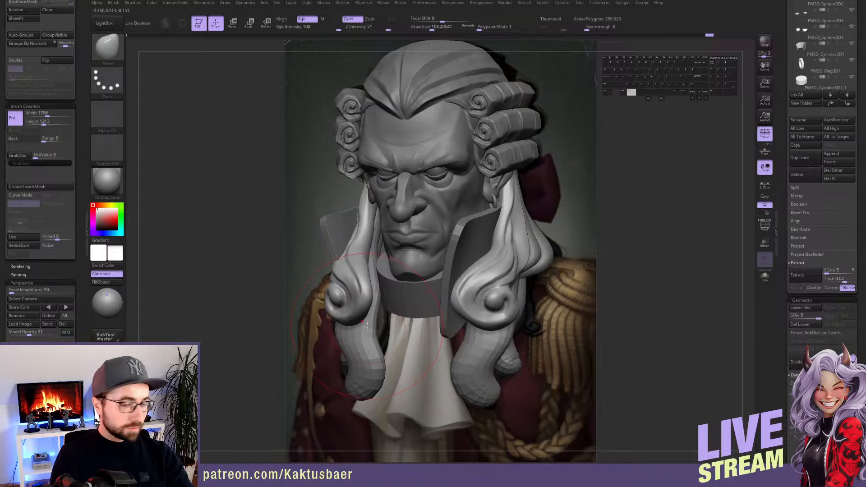
pyautogui.hotkey('ctrl', 'shift')
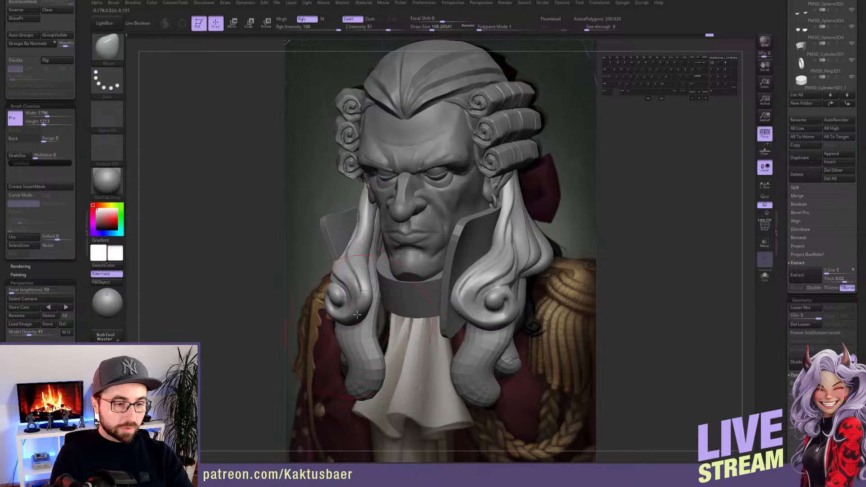
pyautogui.hotkey('ctrl', 'shift')
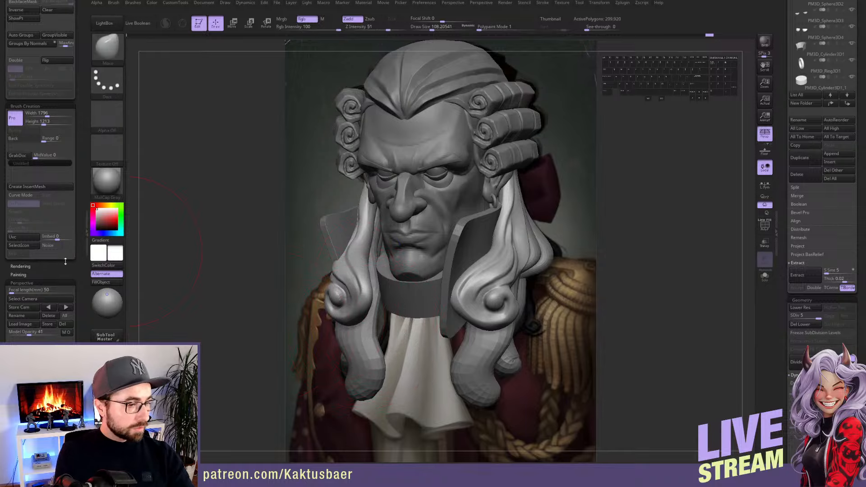
pyautogui.moveTo(65, 275); pyautogui.dragTo(64, 381)
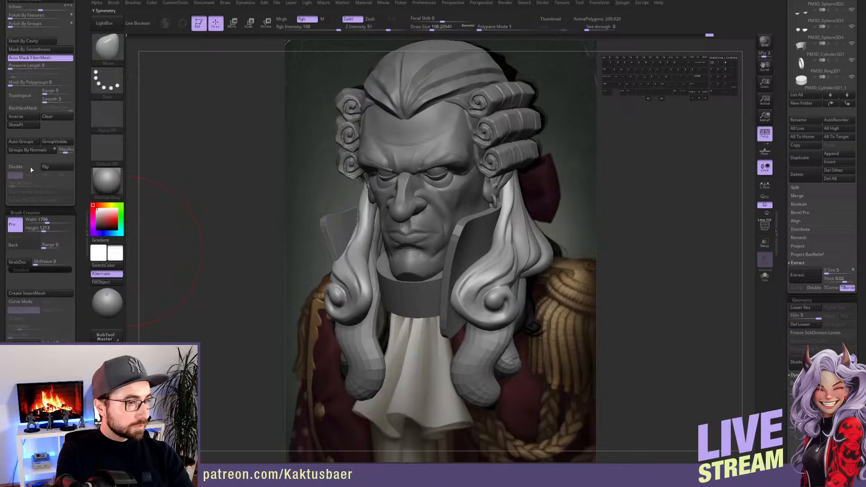
pyautogui.click(24, 142)
pyautogui.press('w')
pyautogui.press('q')
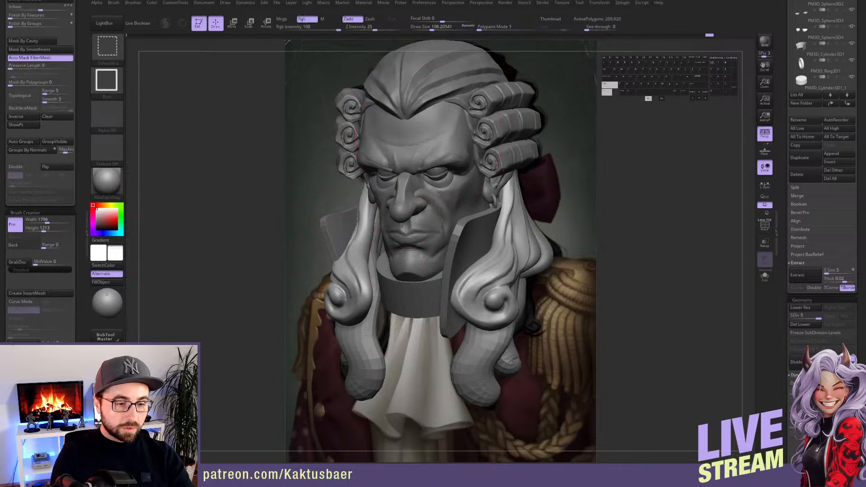
pyautogui.keyDown('ctrl'); pyautogui.keyDown('shift'); pyautogui.click(363, 305); pyautogui.keyUp('shift'); pyautogui.keyUp('ctrl')
pyautogui.hotkey('alt', 's')
pyautogui.hotkey('alt', 's')
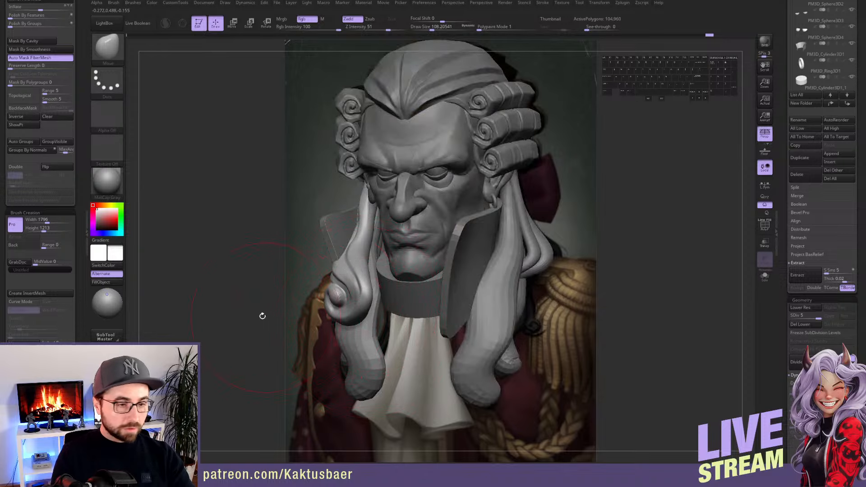
pyautogui.keyDown('ctrl'); pyautogui.keyDown('shift'); pyautogui.click(256, 276); pyautogui.keyUp('shift'); pyautogui.keyUp('ctrl')
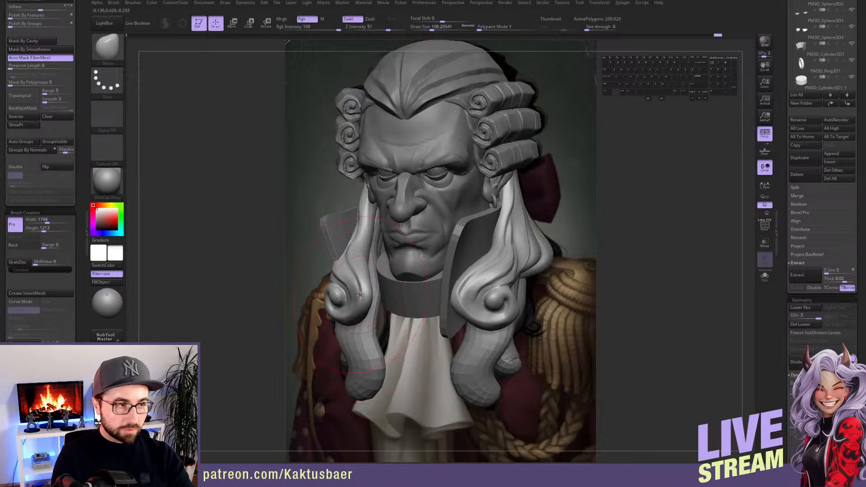
# Delete the strands' lower subdivision levels, isolate the character's right strand and separate the hidden one with Split Hidden
pyautogui.moveTo(809, 316); pyautogui.dragTo(790, 317)
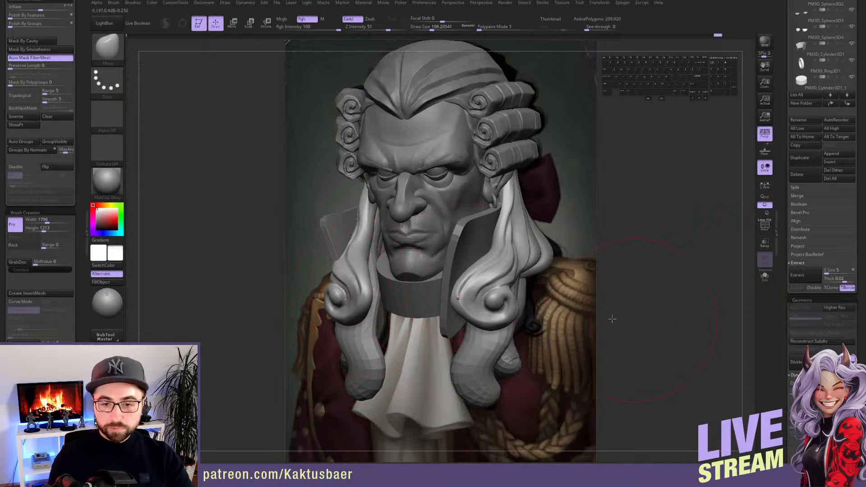
pyautogui.keyDown('ctrl'); pyautogui.keyDown('shift'); pyautogui.click(344, 284); pyautogui.keyUp('shift'); pyautogui.keyUp('ctrl')
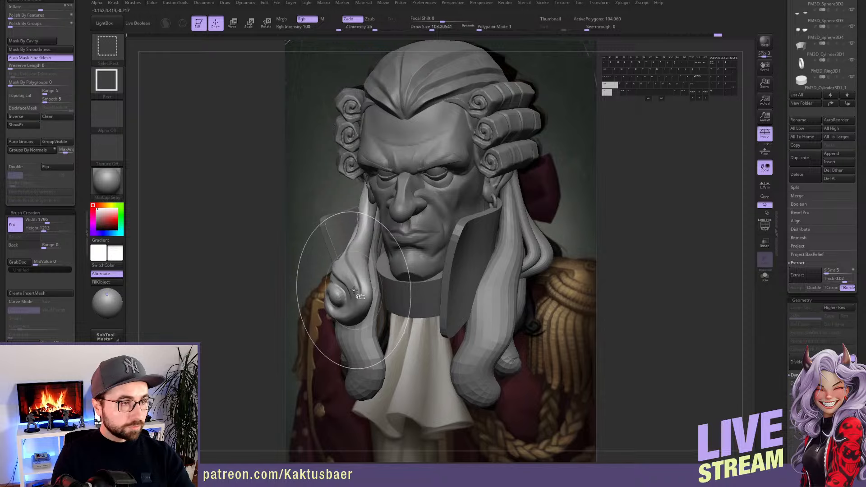
pyautogui.scroll(7, 90, 150)
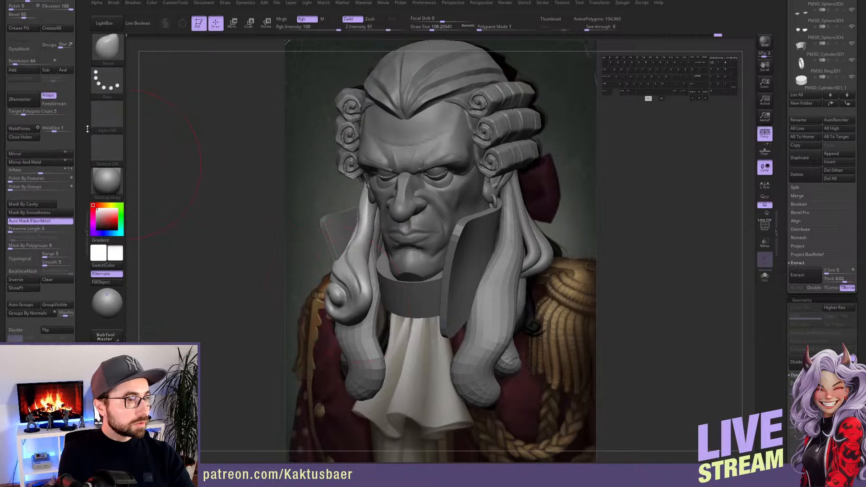
pyautogui.scroll(2, 45, 86)
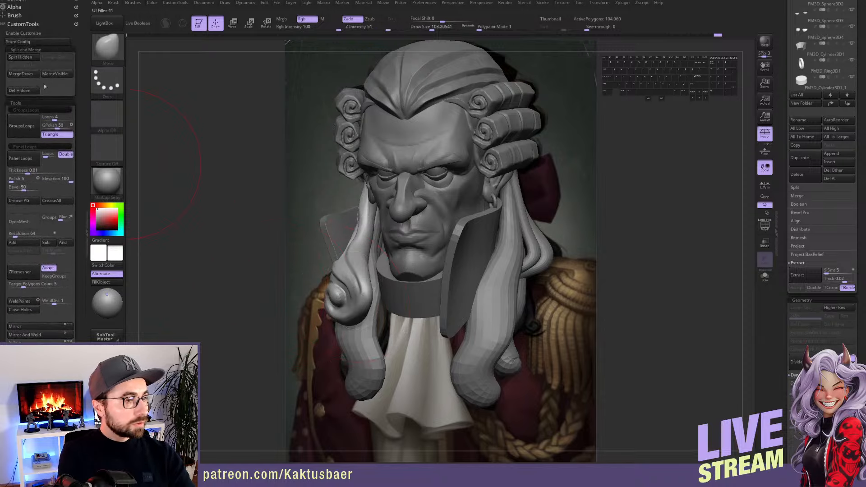
pyautogui.click(31, 58)
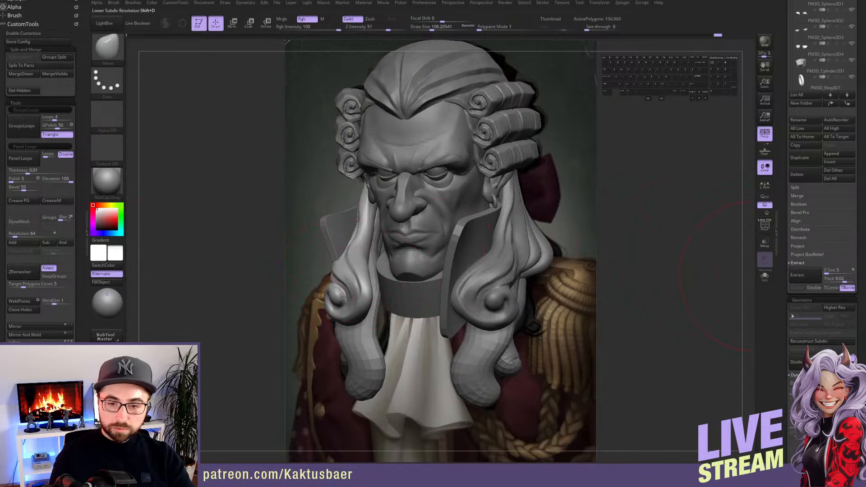
# Reconstruct the right strand's subdivision levels and unwind its curl into a simpler bend with the Move brush
pyautogui.click(805, 341)
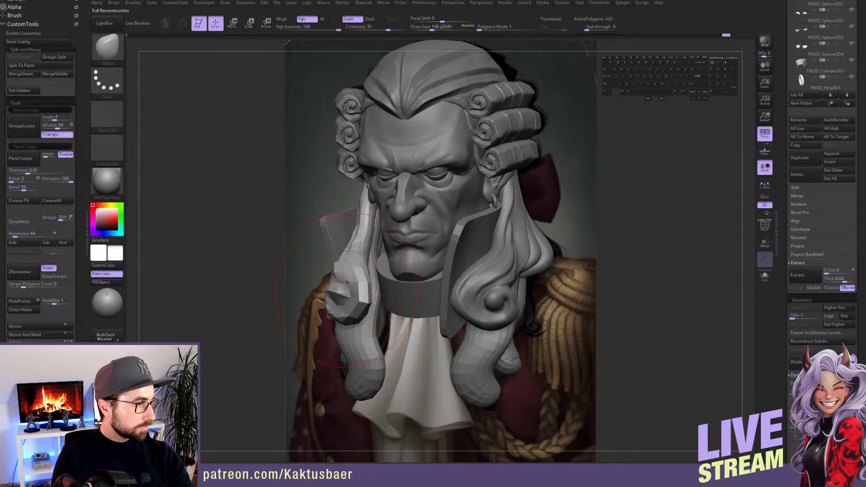
pyautogui.moveTo(353, 297); pyautogui.dragTo(397, 298, button='right')
pyautogui.press('s')
pyautogui.moveTo(331, 293)
pyautogui.mouseDown()
pyautogui.moveTo(333, 237)
pyautogui.moveTo(356, 262)
pyautogui.moveTo(349, 298)
pyautogui.mouseUp()
pyautogui.press('s')
pyautogui.moveTo(350, 266); pyautogui.dragTo(364, 272)
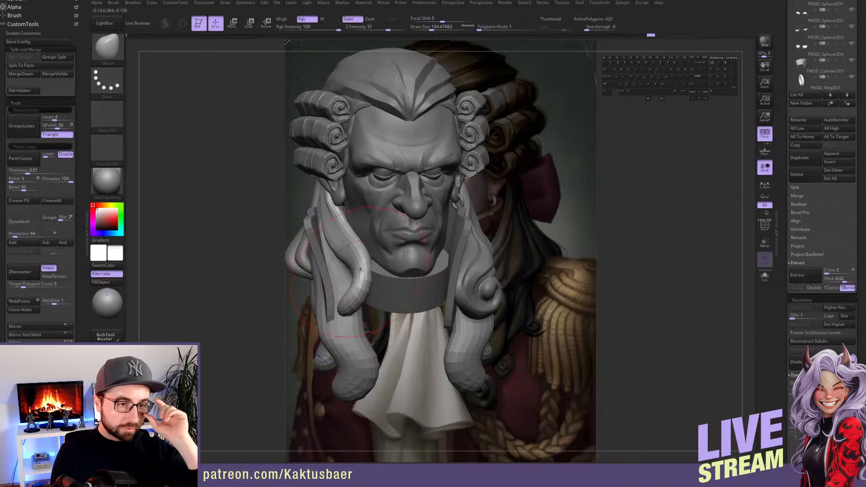
# Bend the lower end of the right strand with a Move brush of about 68 and restore the stored camera view
pyautogui.moveTo(346, 282)
pyautogui.mouseDown(button='right')
pyautogui.moveTo(368, 281)
pyautogui.moveTo(375, 293)
pyautogui.mouseUp(button='right')
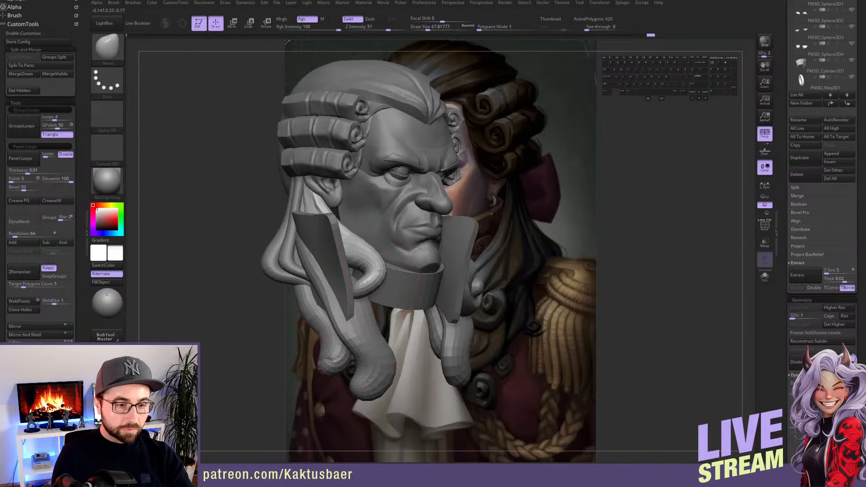
pyautogui.moveTo(377, 253); pyautogui.dragTo(366, 230, button='right')
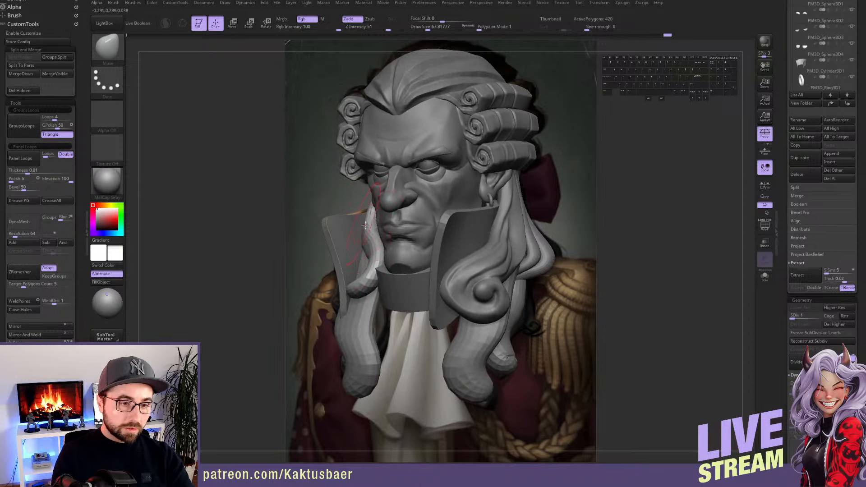
pyautogui.moveTo(355, 289); pyautogui.dragTo(359, 289, button='right')
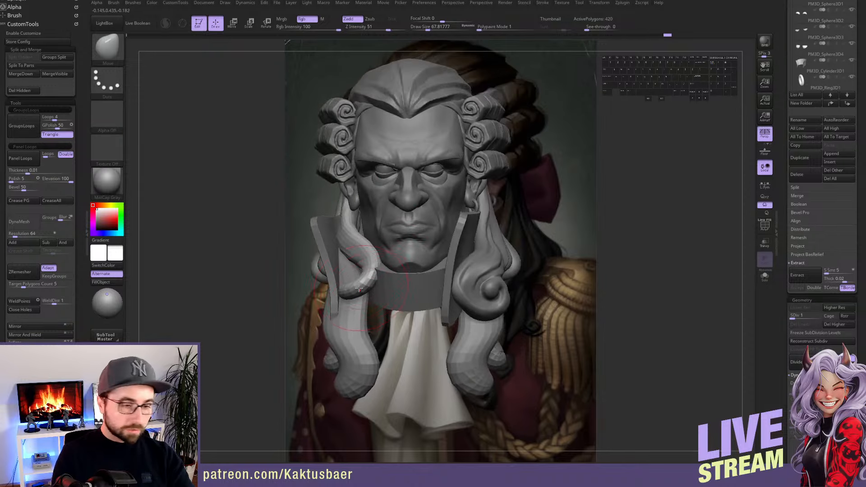
pyautogui.moveTo(341, 292); pyautogui.dragTo(368, 267)
pyautogui.scroll(-10, 23, 341)
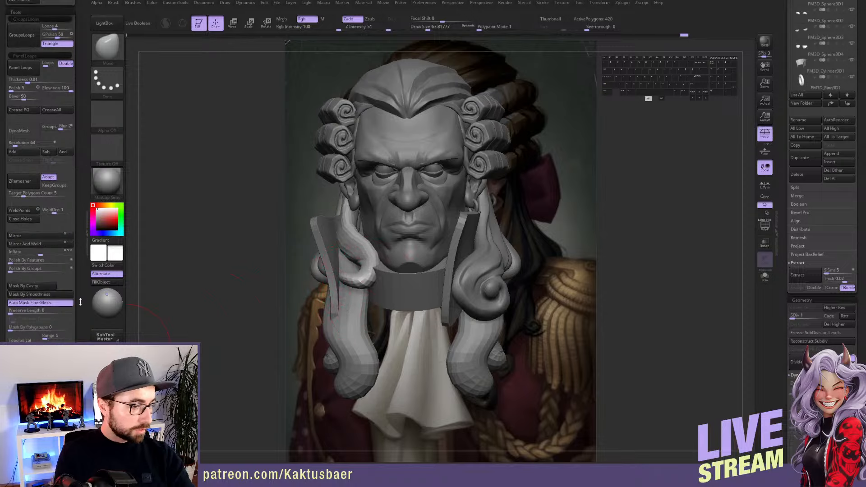
pyautogui.moveTo(77, 334); pyautogui.dragTo(76, 138)
pyautogui.click(15, 337)
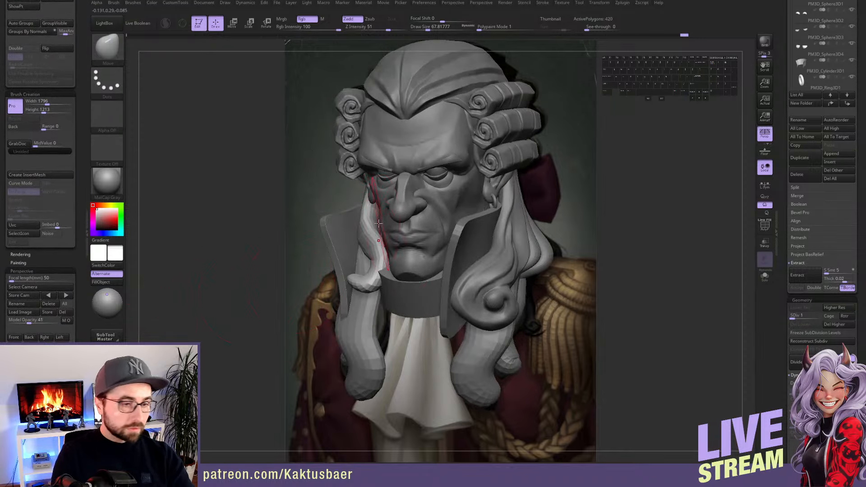
# Isolate the right strand over the painting and shift its length toward the painted lock with a Move brush of about 49
pyautogui.press('r')
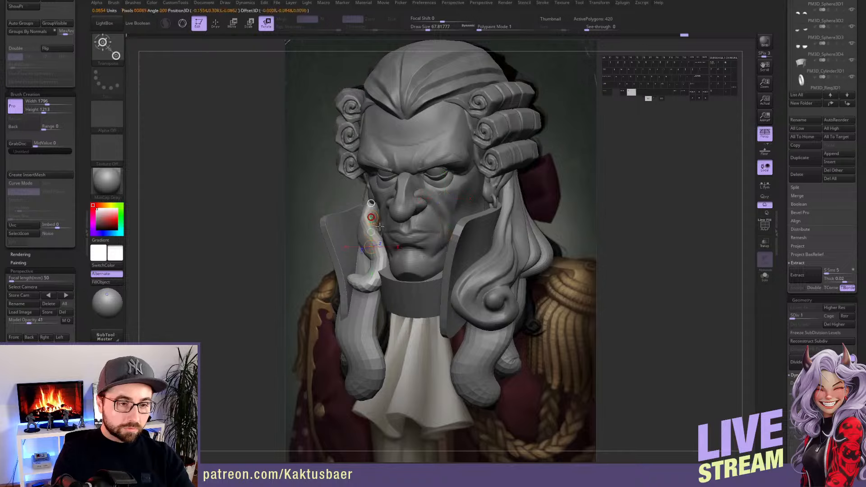
pyautogui.press('q')
pyautogui.press('s')
pyautogui.moveTo(372, 218)
pyautogui.mouseDown()
pyautogui.moveTo(369, 252)
pyautogui.moveTo(377, 235)
pyautogui.moveTo(383, 261)
pyautogui.mouseUp()
pyautogui.press('s')
pyautogui.hotkey('alt', 's')
pyautogui.press('s')
pyautogui.press('s')
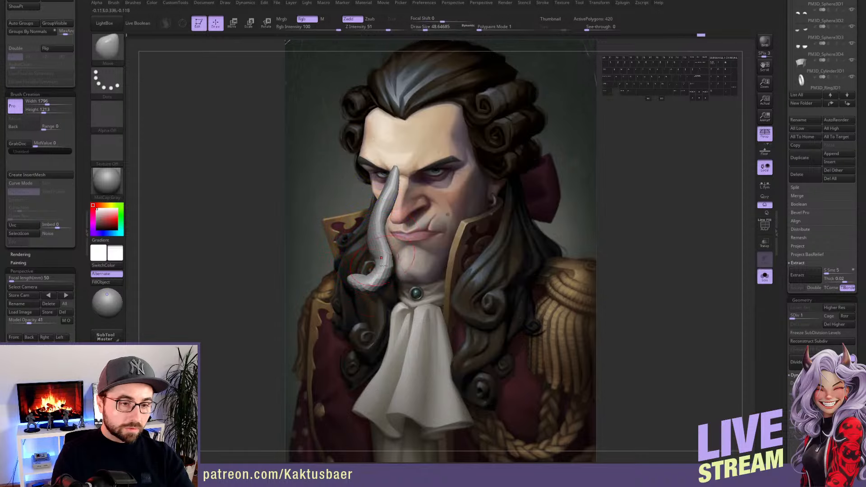
# Turn up the lower end of the isolated strand and refine its tip with a Move brush of about 29
pyautogui.press('r')
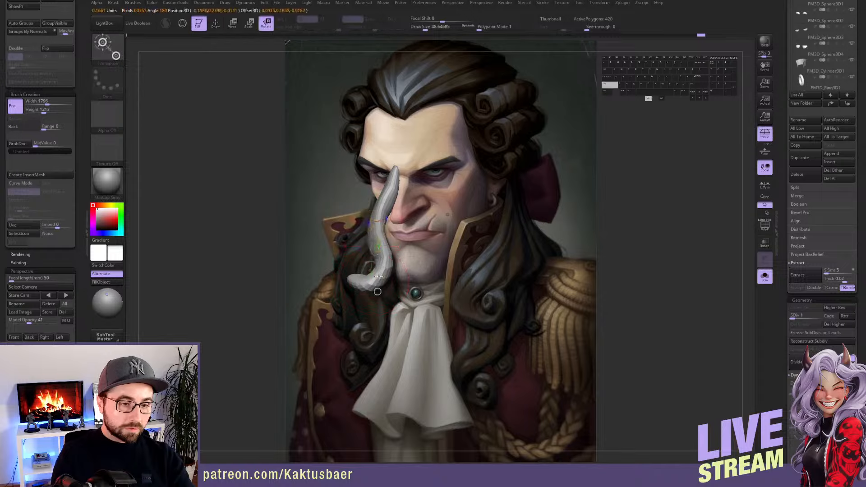
pyautogui.moveTo(378, 278)
pyautogui.keyDown('alt'); pyautogui.mouseDown()
pyautogui.moveTo(341, 273)
pyautogui.moveTo(374, 276)
pyautogui.mouseUp(); pyautogui.keyUp('alt')
pyautogui.press('q')
pyautogui.press('s')
pyautogui.moveTo(370, 272); pyautogui.dragTo(384, 276, button='right')
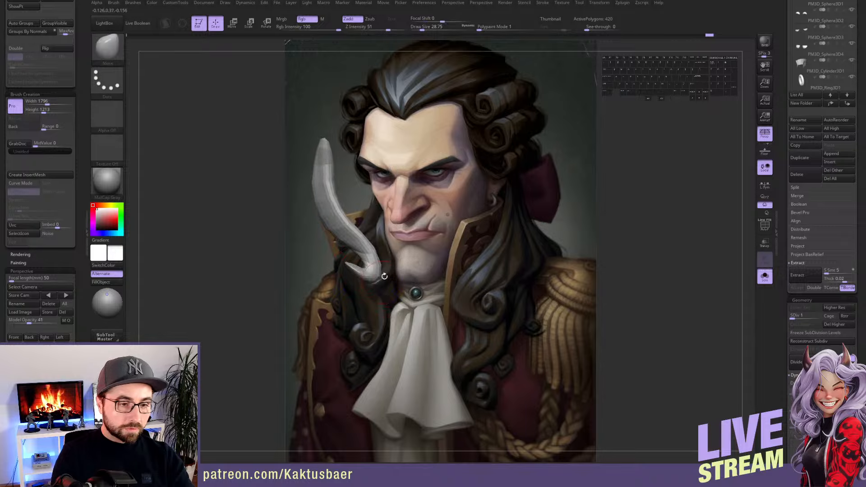
# Mask the strand except for its tip, rotate the tip upward into a curl from the stored camera view and smooth it
pyautogui.moveTo(398, 275)
pyautogui.keyDown('ctrl'); pyautogui.mouseDown()
pyautogui.moveTo(351, 254)
pyautogui.moveTo(365, 295)
pyautogui.mouseUp(); pyautogui.keyUp('ctrl')
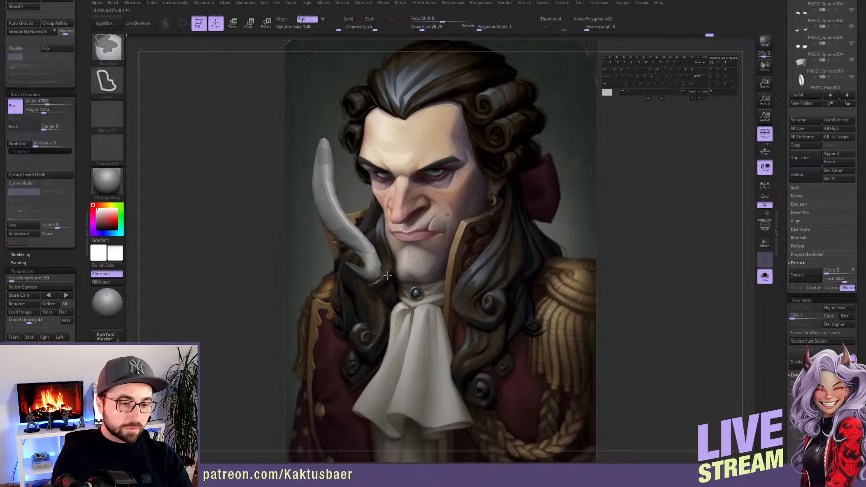
pyautogui.keyDown('ctrl'); pyautogui.click(387, 275); pyautogui.keyUp('ctrl')
pyautogui.click(15, 338)
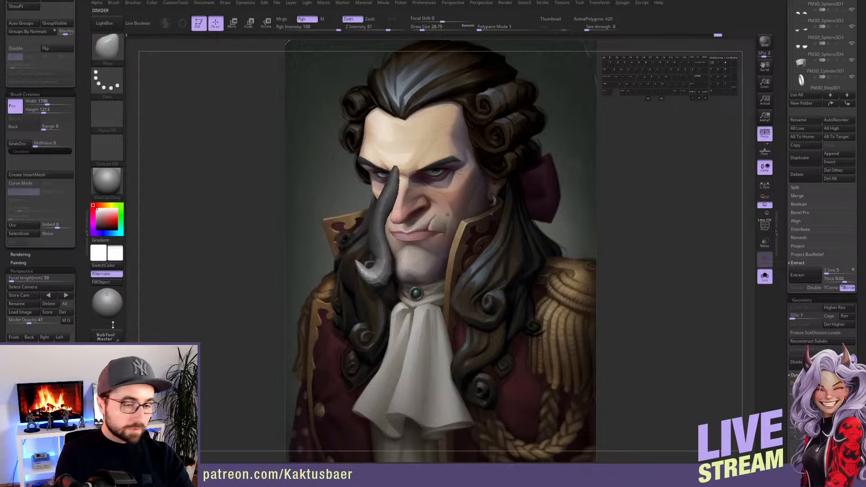
pyautogui.press('r')
pyautogui.moveTo(377, 277)
pyautogui.keyDown('alt'); pyautogui.mouseDown()
pyautogui.moveTo(383, 268)
pyautogui.moveTo(359, 283)
pyautogui.moveTo(379, 267)
pyautogui.mouseUp(); pyautogui.keyUp('alt')
pyautogui.press('r')
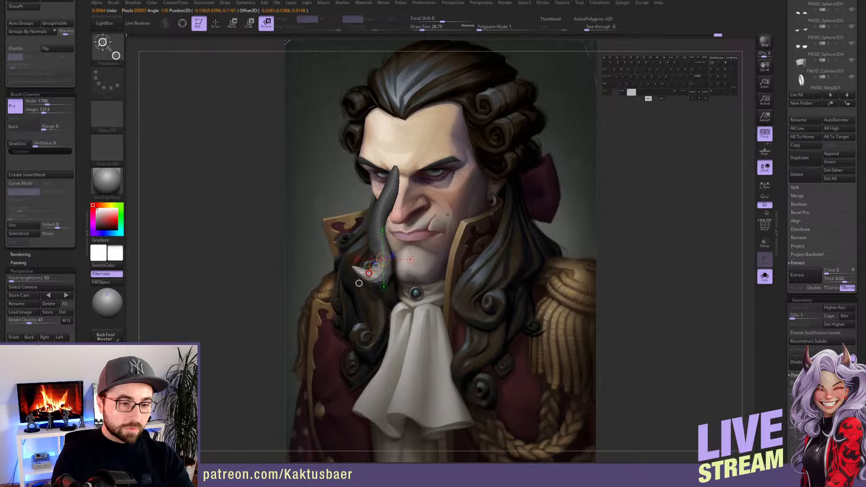
pyautogui.press('q')
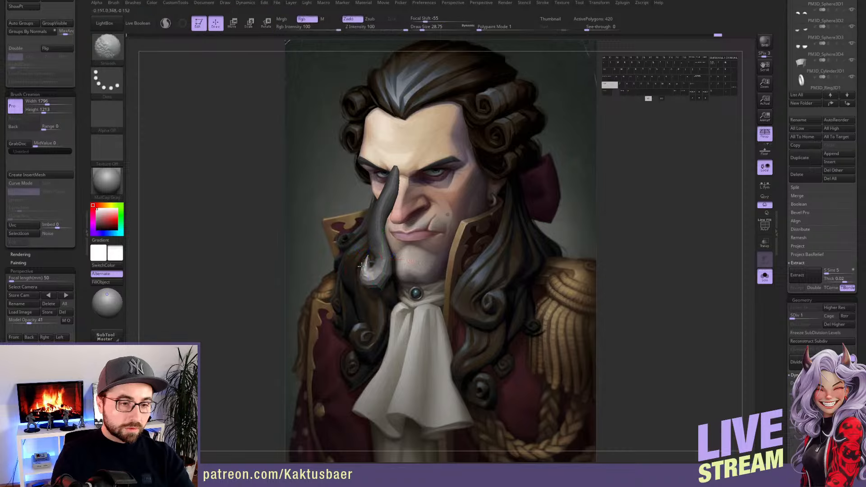
pyautogui.keyDown('shift'); pyautogui.moveTo(364, 274); pyautogui.dragTo(380, 283); pyautogui.keyUp('shift')
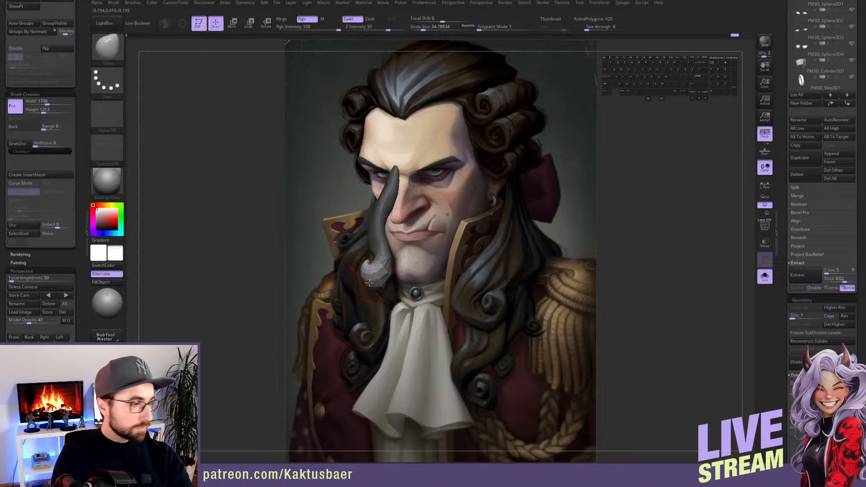
# Bring back the other parts, reposition the curled strand from the side inside the collar, and isolate it over the painting
pyautogui.click(347, 284)
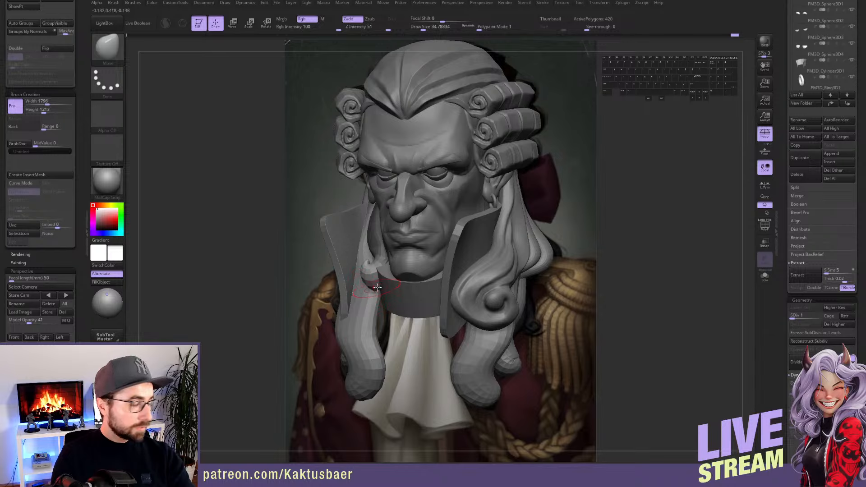
pyautogui.moveTo(386, 272); pyautogui.dragTo(412, 269, button='right')
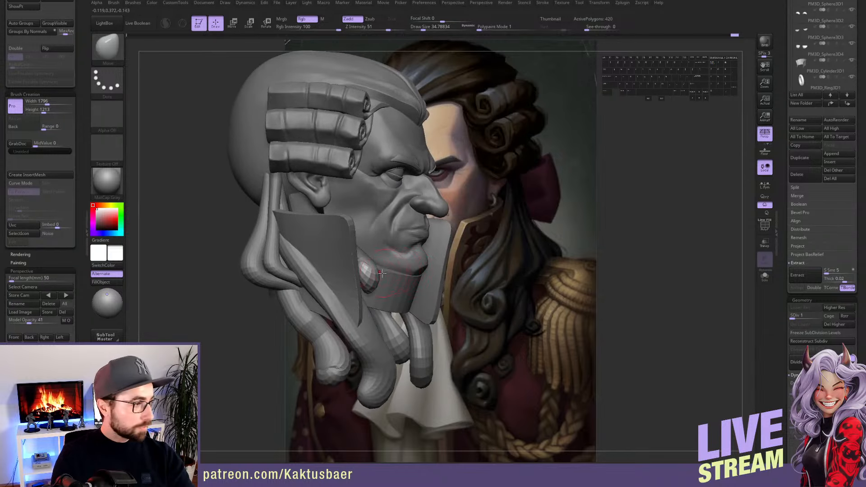
pyautogui.press('w')
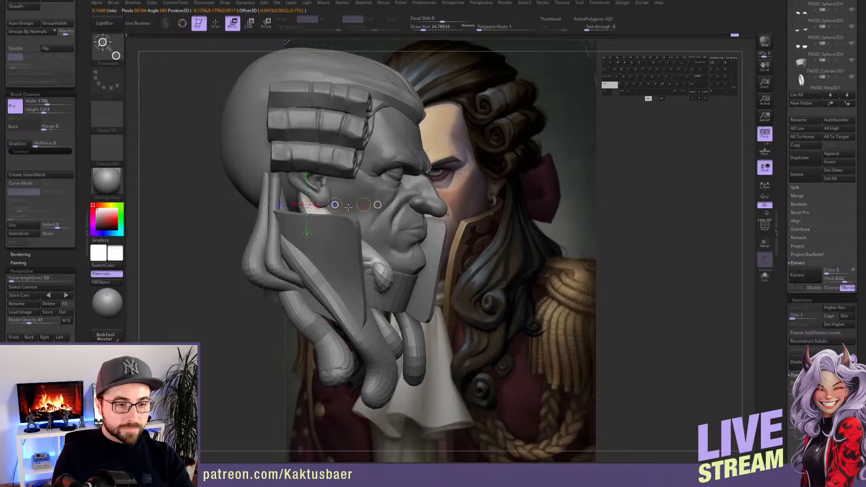
pyautogui.press('q')
pyautogui.hotkey('alt', 's')
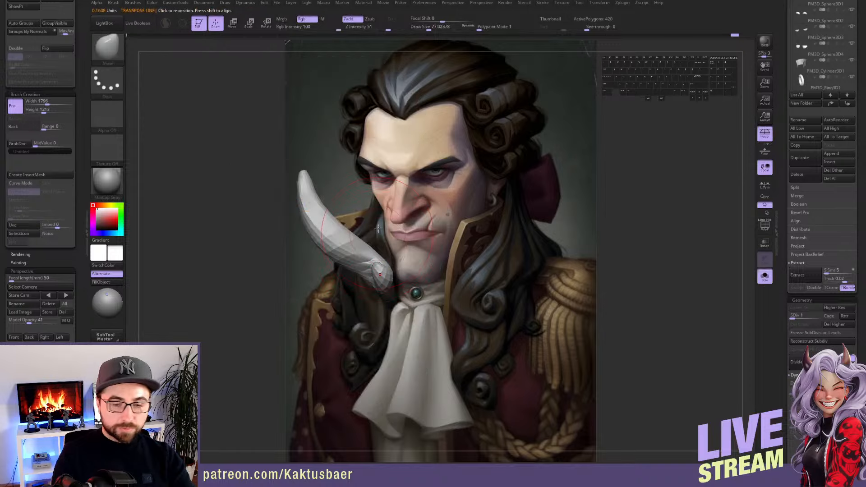
pyautogui.moveTo(347, 229)
pyautogui.keyDown('ctrl'); pyautogui.mouseDown()
pyautogui.moveTo(384, 194)
pyautogui.moveTo(386, 216)
pyautogui.moveTo(408, 239)
pyautogui.mouseUp(); pyautogui.keyUp('ctrl')
pyautogui.keyDown('ctrl'); pyautogui.click(381, 245); pyautogui.keyUp('ctrl')
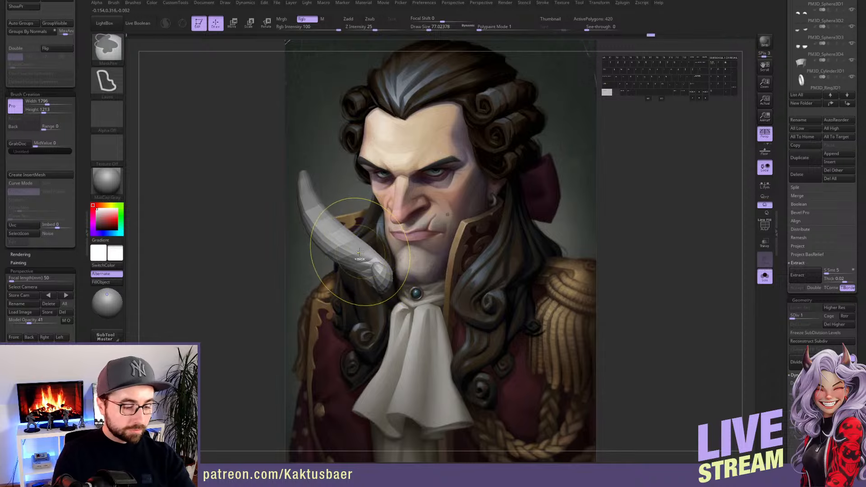
pyautogui.hotkey('ctrl', 'shift', 'z')
pyautogui.hotkey('ctrl', 'i')
pyautogui.hotkey('alt', 'q')
pyautogui.press('ctrl')
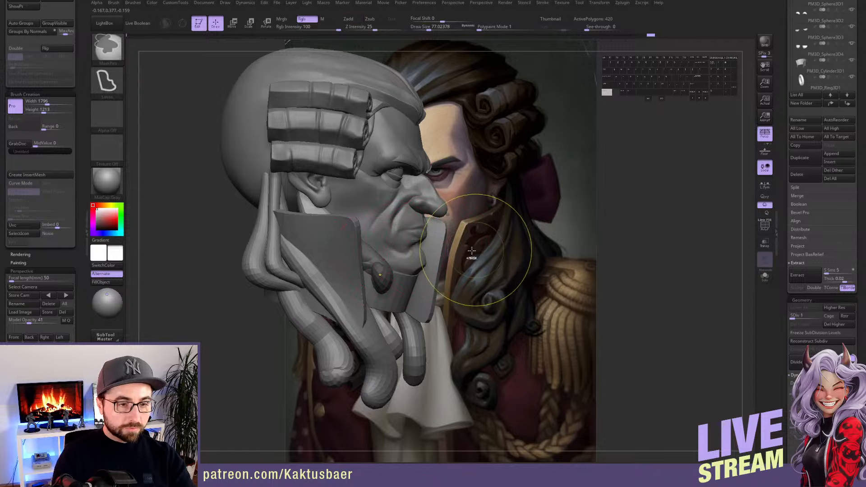
pyautogui.keyDown('ctrl'); pyautogui.moveTo(452, 241); pyautogui.dragTo(417, 246); pyautogui.keyUp('ctrl')
# Shift the curled strand forward past the collar edge from the side and restore the stored camera view
pyautogui.press('w')
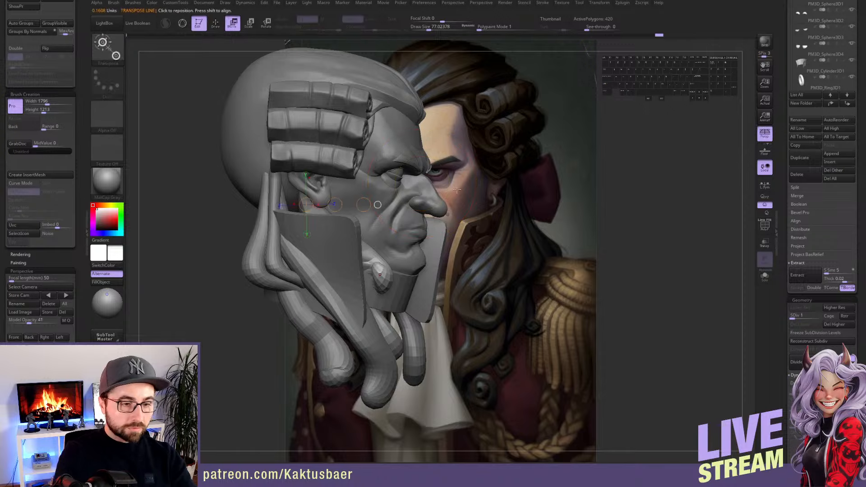
pyautogui.keyDown('shift'); pyautogui.moveTo(335, 205); pyautogui.dragTo(367, 202); pyautogui.keyUp('shift')
pyautogui.press('q')
pyautogui.click(14, 337)
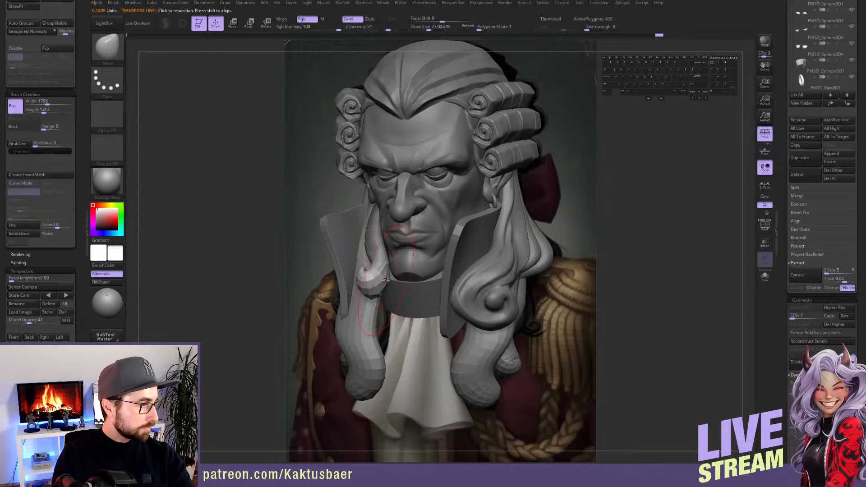
# Adjust the curled strand's path between cheek and collar with a Move brush of about 68
pyautogui.moveTo(385, 278); pyautogui.dragTo(457, 279, button='right')
pyautogui.press('s')
pyautogui.moveTo(391, 279)
pyautogui.mouseDown()
pyautogui.moveTo(391, 267)
pyautogui.moveTo(393, 295)
pyautogui.mouseUp()
pyautogui.press('s')
pyautogui.moveTo(378, 257); pyautogui.dragTo(371, 266)
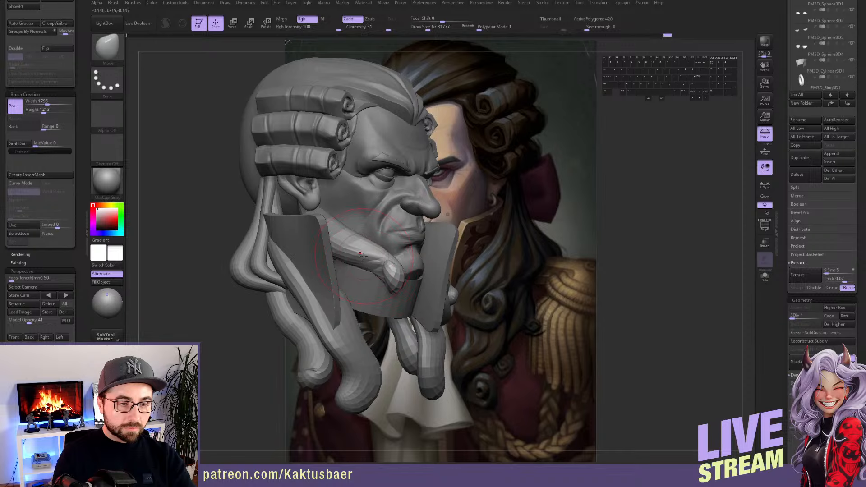
pyautogui.moveTo(393, 258)
pyautogui.mouseDown(button='right')
pyautogui.moveTo(351, 267)
pyautogui.moveTo(362, 244)
pyautogui.mouseUp(button='right')
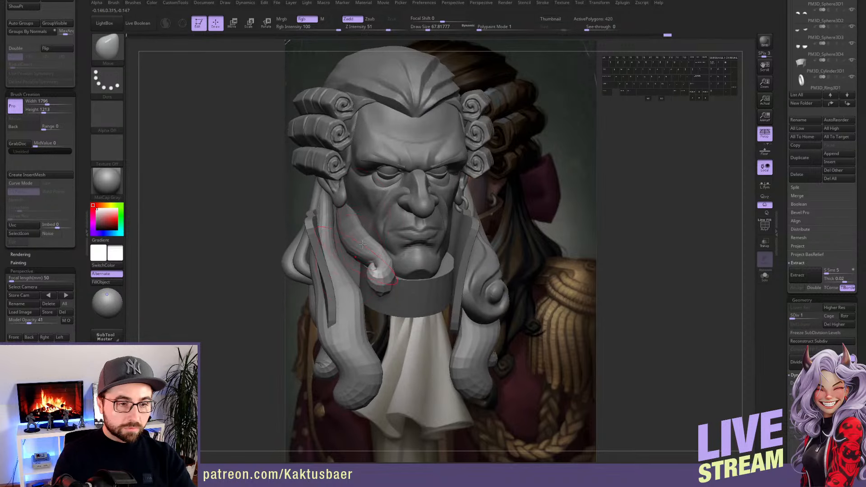
# Select the thick lower front strands, turn off symmetry and mask everything except the strand below the curled one
pyautogui.press('w')
pyautogui.keyDown('ctrl'); pyautogui.click(348, 291); pyautogui.keyUp('ctrl')
pyautogui.press('q')
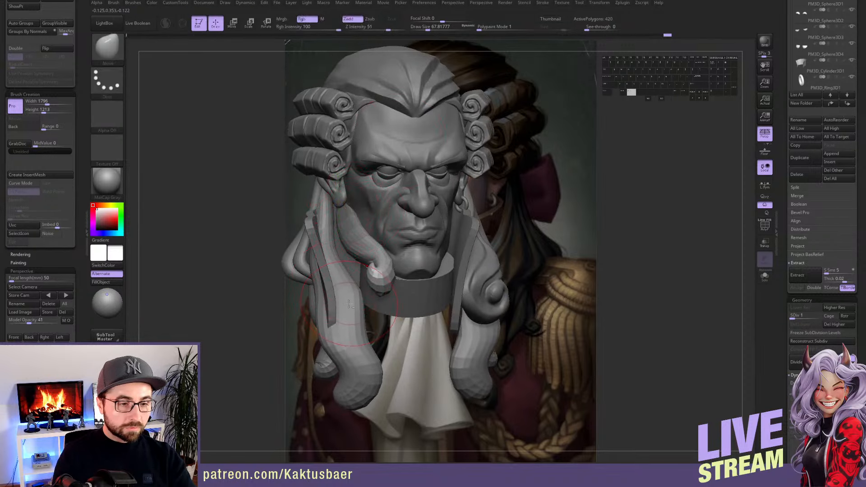
pyautogui.keyDown('alt'); pyautogui.click(348, 304); pyautogui.keyUp('alt')
pyautogui.press('w')
pyautogui.keyDown('ctrl'); pyautogui.click(348, 303); pyautogui.keyUp('ctrl')
pyautogui.press('q')
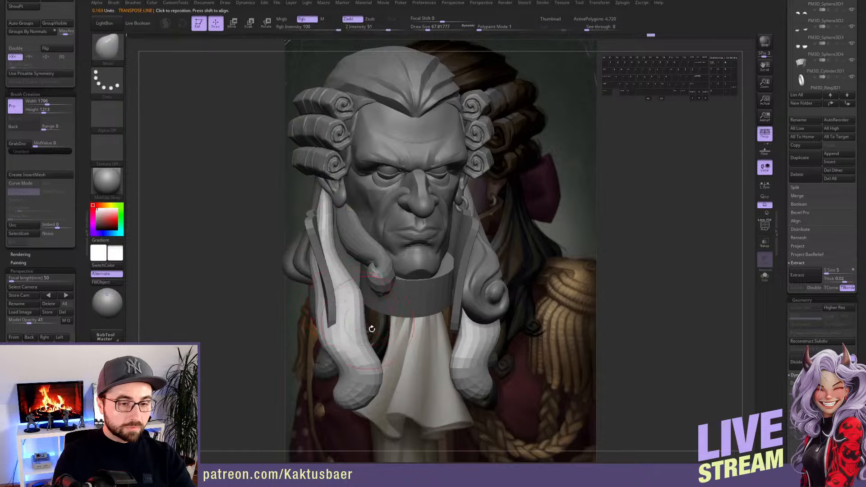
pyautogui.press('x')
pyautogui.keyDown('ctrl'); pyautogui.moveTo(230, 294); pyautogui.dragTo(191, 314); pyautogui.keyUp('ctrl')
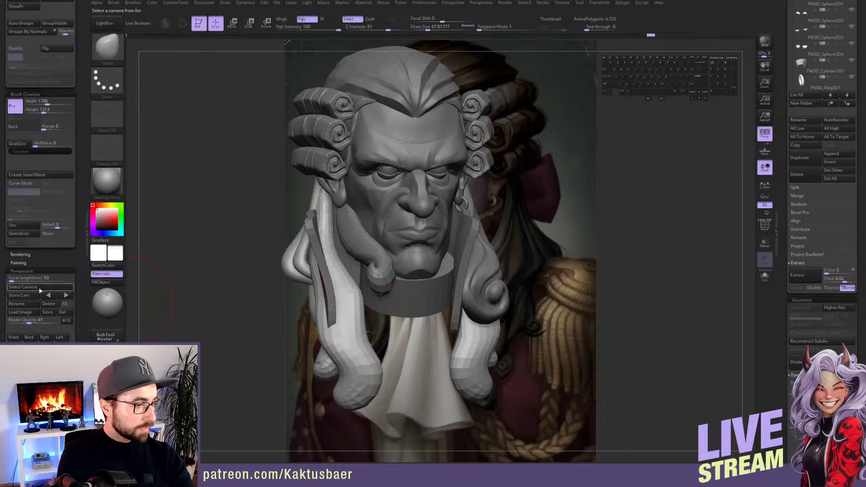
pyautogui.press('w')
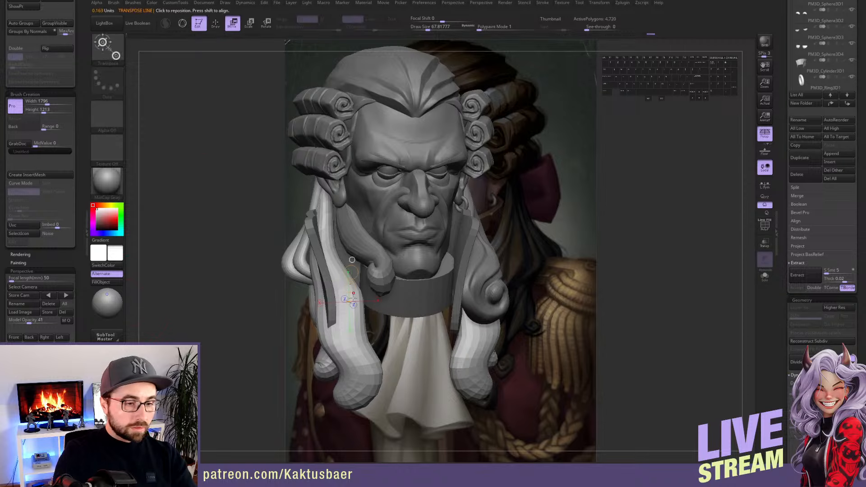
pyautogui.keyDown('ctrl'); pyautogui.click(353, 298); pyautogui.keyUp('ctrl')
pyautogui.press('q')
# Pull the unmasked strand forward in front of the collar with Move brushes of about 158 and 90, restoring the stored camera view
pyautogui.moveTo(338, 307); pyautogui.dragTo(375, 311, button='right')
pyautogui.press('s')
pyautogui.moveTo(326, 319); pyautogui.dragTo(380, 325)
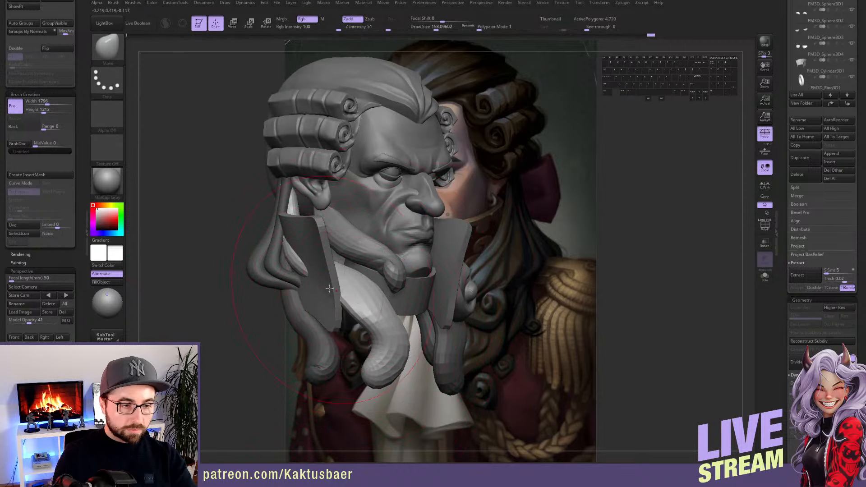
pyautogui.moveTo(294, 253); pyautogui.dragTo(310, 246)
pyautogui.press('s')
pyautogui.moveTo(361, 311); pyautogui.dragTo(354, 311)
pyautogui.moveTo(369, 318); pyautogui.dragTo(382, 310)
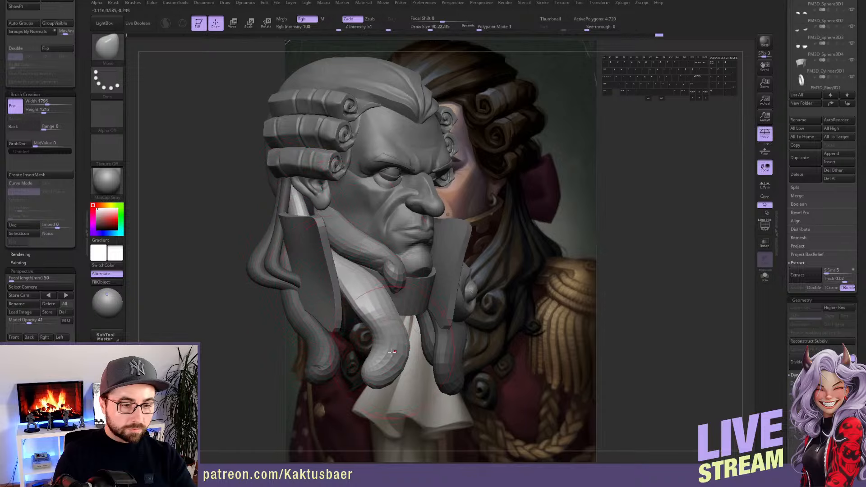
pyautogui.moveTo(378, 383); pyautogui.dragTo(382, 375)
pyautogui.click(72, 337)
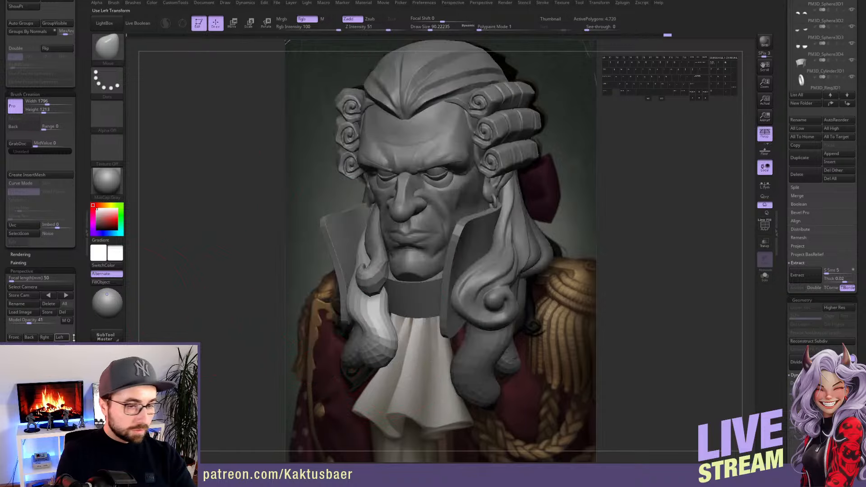
# Isolate the strand over the painting and bend its length and lower end toward the painted lock with Move brushes of about 112 and 54
pyautogui.keyDown('ctrl'); pyautogui.keyDown('shift'); pyautogui.click(379, 324); pyautogui.keyUp('shift'); pyautogui.keyUp('ctrl')
pyautogui.hotkey('alt', 'q')
pyautogui.press('shift')
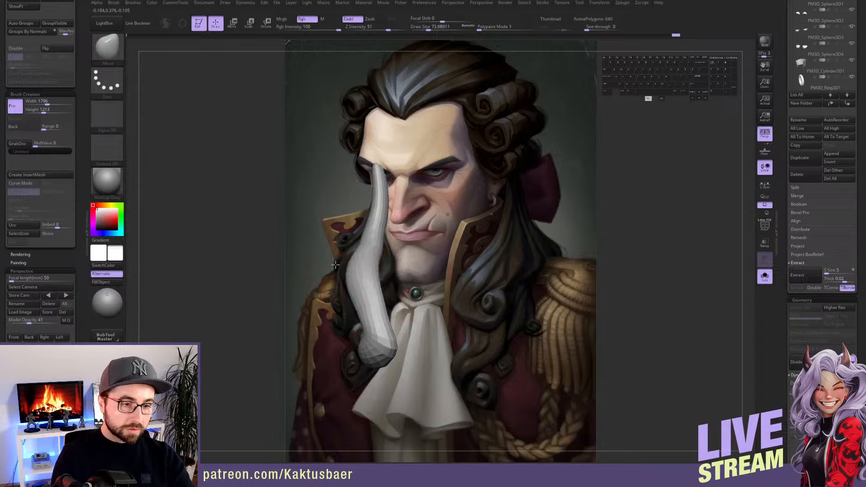
pyautogui.press('shift')
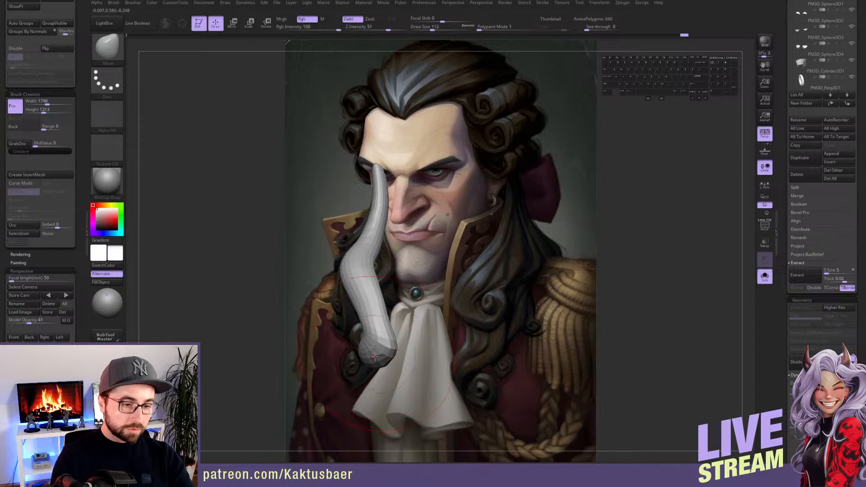
pyautogui.press('s')
pyautogui.moveTo(376, 333); pyautogui.dragTo(370, 332)
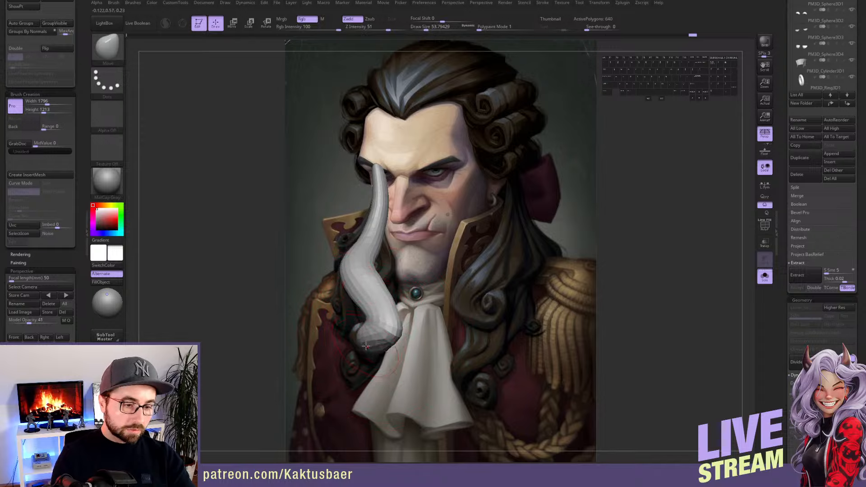
# Smooth the strand's lower end, refine its rounded tip with a Move brush of about 44 and bring back the hidden parts
pyautogui.keyDown('shift'); pyautogui.moveTo(366, 346); pyautogui.dragTo(392, 322); pyautogui.keyUp('shift')
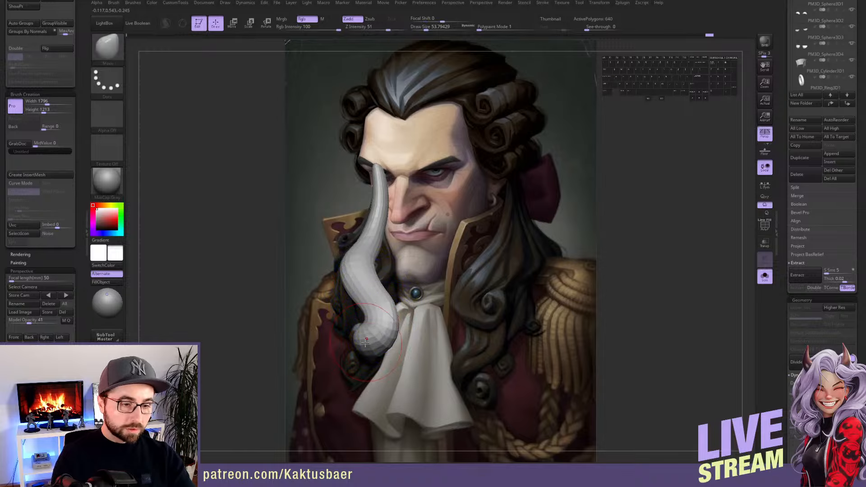
pyautogui.press(']')
pyautogui.press(']')
pyautogui.moveTo(371, 339); pyautogui.dragTo(367, 337)
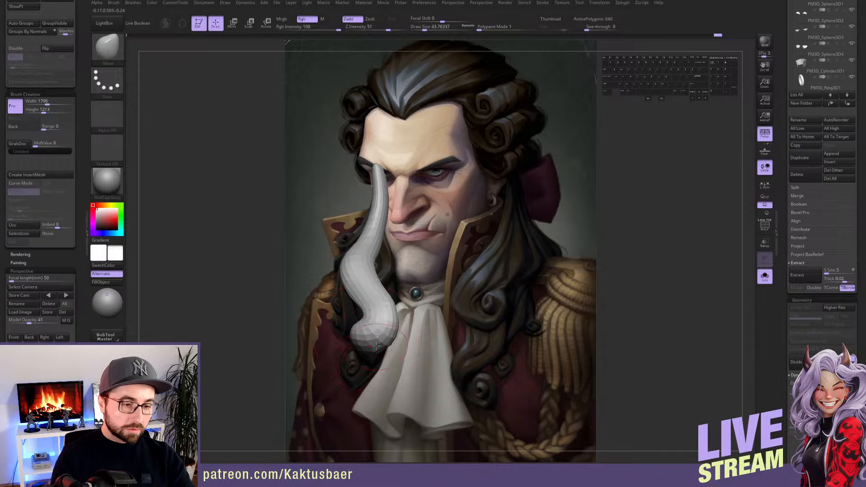
pyautogui.hotkey('alt', 's')
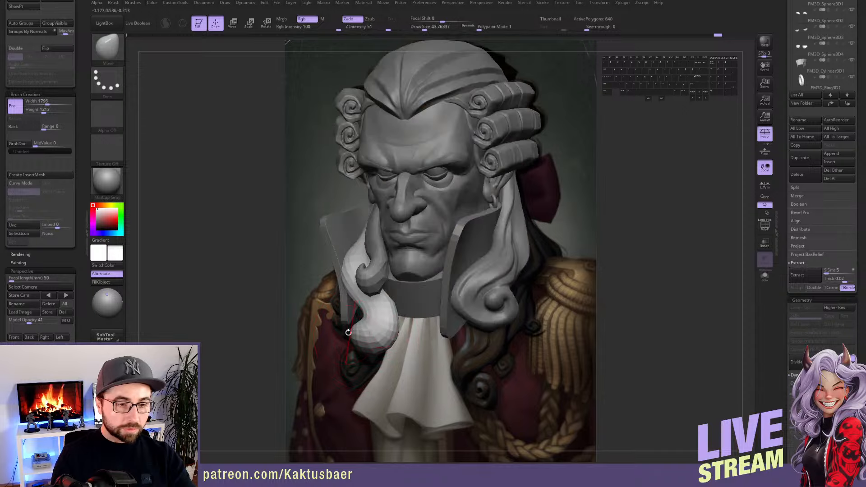
pyautogui.keyDown('ctrl'); pyautogui.keyDown('shift'); pyautogui.click(339, 351); pyautogui.keyUp('shift'); pyautogui.keyUp('ctrl')
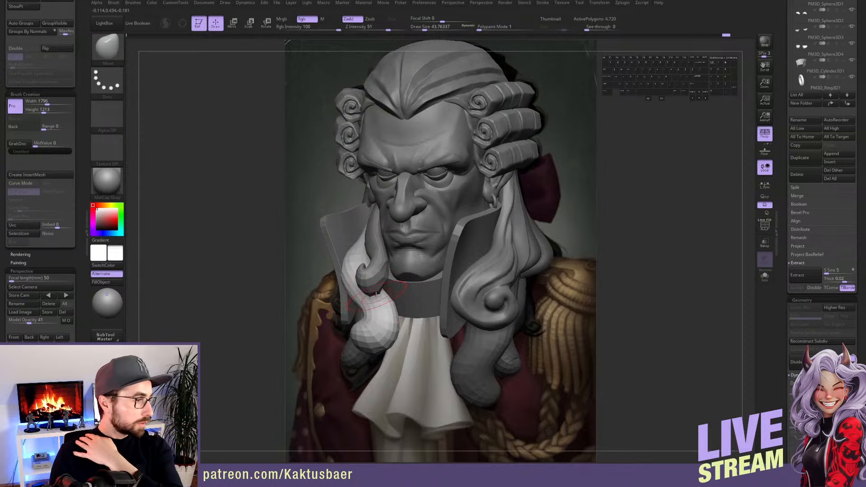
# Mask everything except the lower strand behind the collar and move that strand forward from the side
pyautogui.moveTo(375, 294)
pyautogui.mouseDown(button='right')
pyautogui.moveTo(397, 278)
pyautogui.moveTo(469, 288)
pyautogui.moveTo(505, 278)
pyautogui.mouseUp(button='right')
pyautogui.press('w')
pyautogui.keyDown('ctrl'); pyautogui.click(367, 323); pyautogui.keyUp('ctrl')
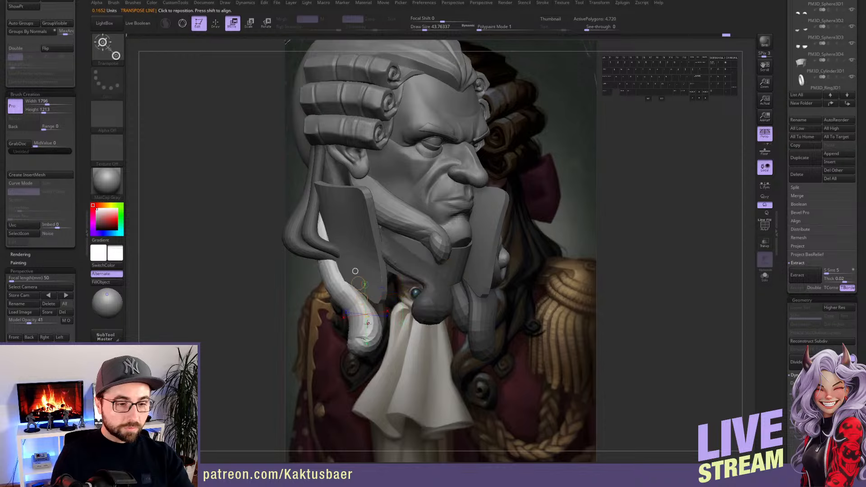
pyautogui.press('q')
pyautogui.moveTo(367, 324); pyautogui.dragTo(384, 323, button='right')
pyautogui.press('w')
pyautogui.moveTo(312, 227)
pyautogui.keyDown('shift'); pyautogui.mouseDown()
pyautogui.moveTo(373, 228)
pyautogui.moveTo(350, 229)
pyautogui.moveTo(360, 234)
pyautogui.mouseUp(); pyautogui.keyUp('shift')
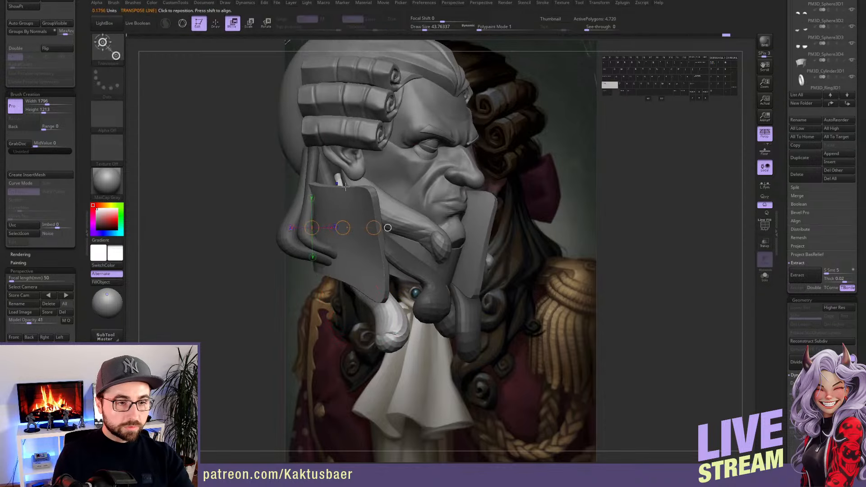
# Rotate the unmasked rear strand under the collar and restore the stored camera view
pyautogui.press('r')
pyautogui.moveTo(337, 187)
pyautogui.keyDown('shift'); pyautogui.mouseDown()
pyautogui.moveTo(394, 187)
pyautogui.moveTo(393, 175)
pyautogui.mouseUp(); pyautogui.keyUp('shift')
pyautogui.press('q')
pyautogui.moveTo(407, 252); pyautogui.dragTo(341, 273, button='right')
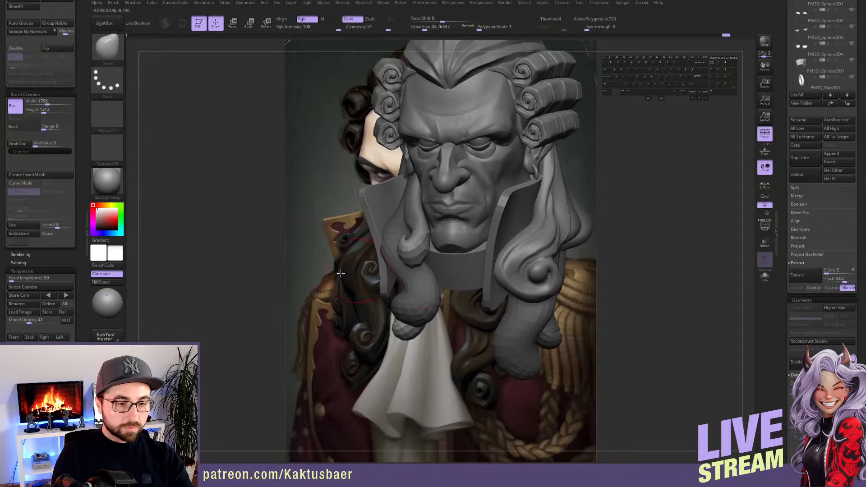
pyautogui.click(17, 337)
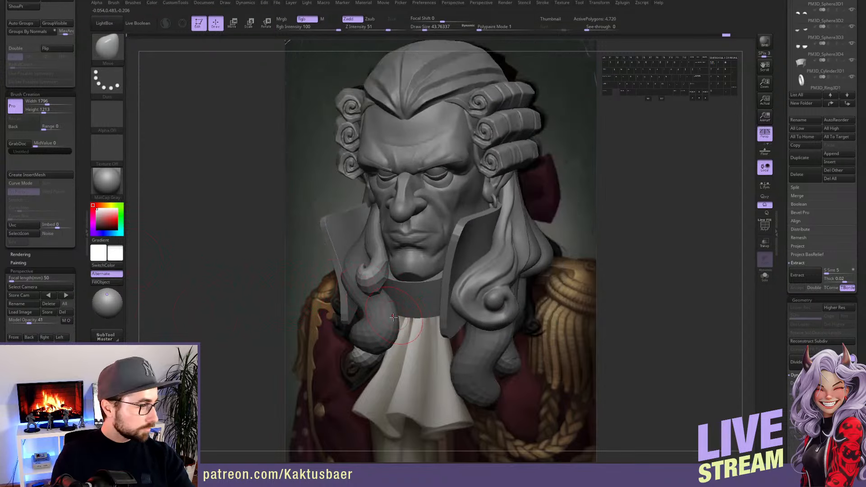
# Reshape the rear strand's lower end from front and side with a Move brush of about 83
pyautogui.press('s')
pyautogui.click(382, 346)
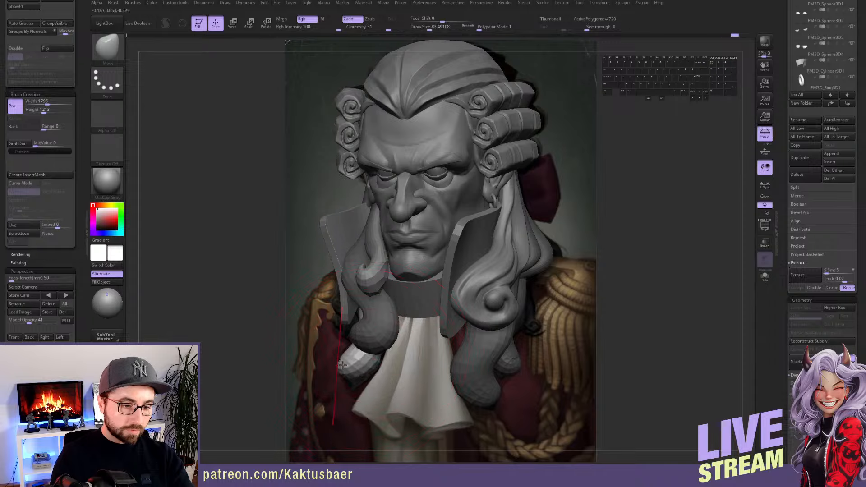
pyautogui.moveTo(362, 357); pyautogui.dragTo(426, 361, button='right')
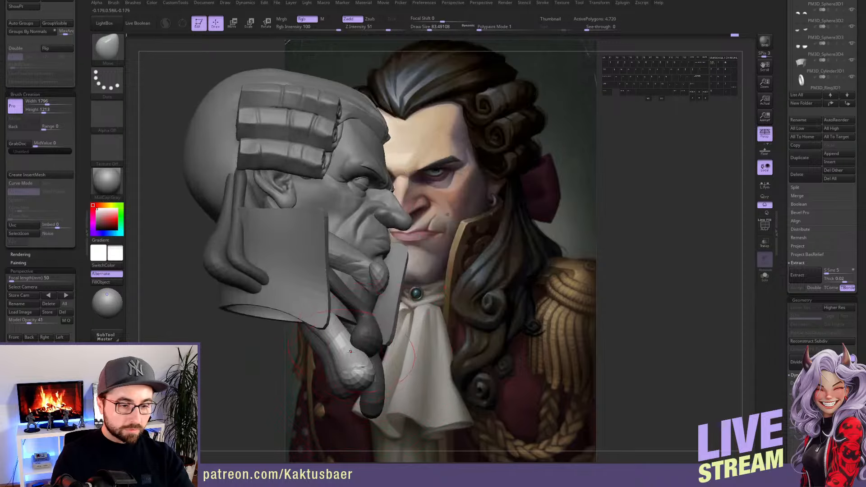
pyautogui.moveTo(374, 388); pyautogui.dragTo(364, 382)
pyautogui.moveTo(363, 360)
pyautogui.mouseDown(button='right')
pyautogui.moveTo(295, 349)
pyautogui.moveTo(342, 287)
pyautogui.moveTo(327, 303)
pyautogui.moveTo(338, 330)
pyautogui.moveTo(347, 315)
pyautogui.mouseUp(button='right')
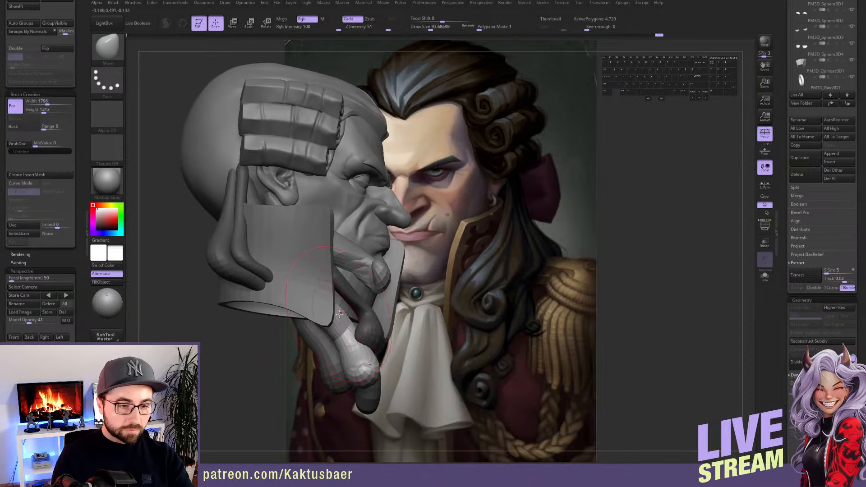
# Switch the unmasked area to the strand below the curled one and adjust its lower end with a Move brush of about 51
pyautogui.press('w')
pyautogui.press('q')
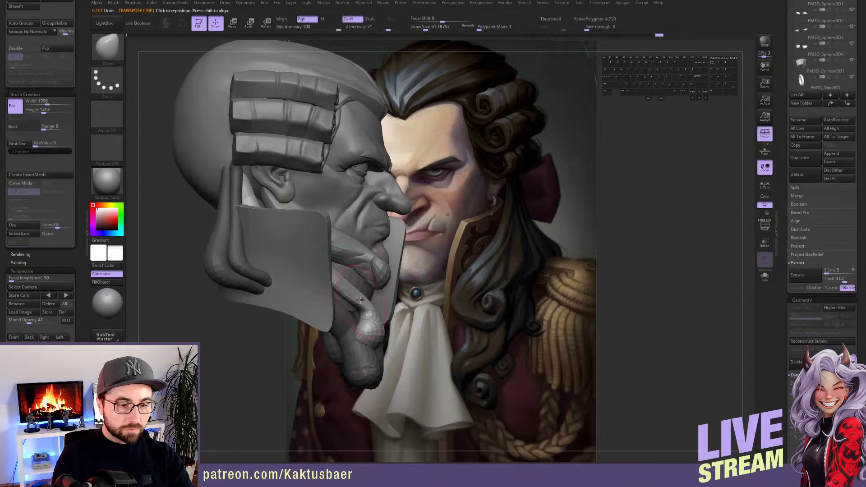
pyautogui.moveTo(362, 313); pyautogui.dragTo(364, 340)
pyautogui.moveTo(395, 273); pyautogui.dragTo(383, 273, button='right')
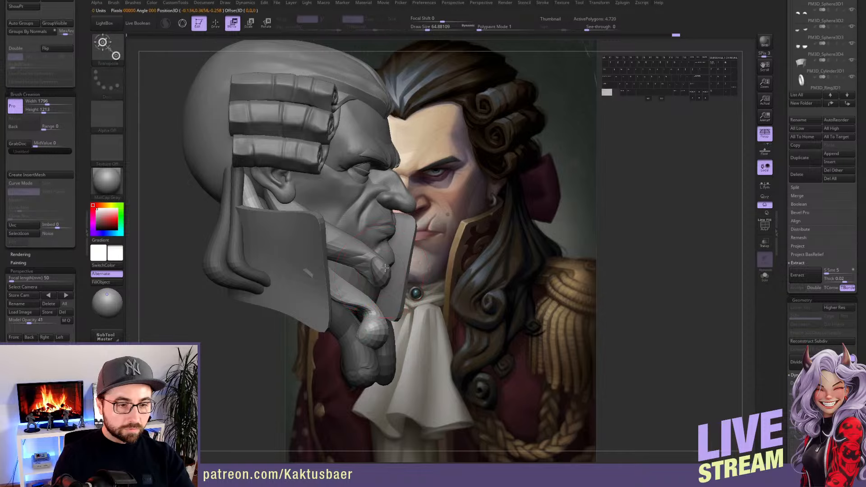
# Select the curled strand beside the chin and subdivide it up to level 5
pyautogui.keyDown('alt'); pyautogui.click(381, 270); pyautogui.keyUp('alt')
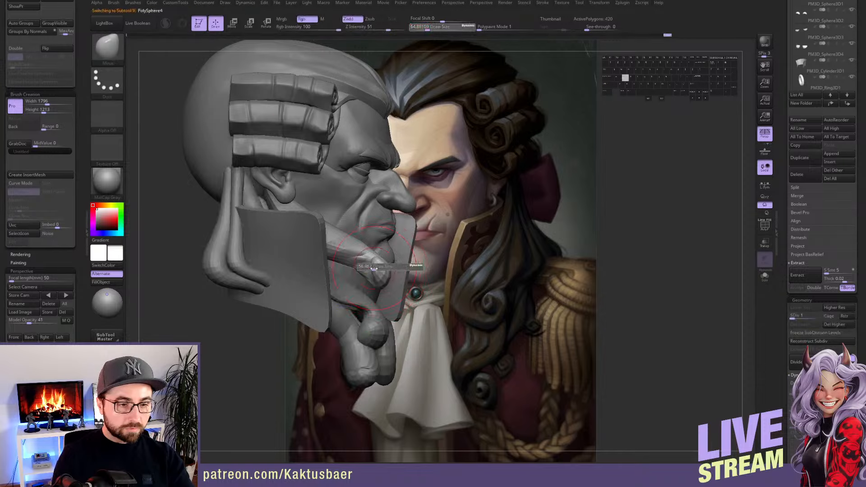
pyautogui.moveTo(367, 274); pyautogui.dragTo(362, 279, button='right')
pyautogui.hotkey('ctrl', 'd')
pyautogui.hotkey('ctrl', 'd')
pyautogui.hotkey('ctrl', 'd')
pyautogui.hotkey('ctrl', 'd')
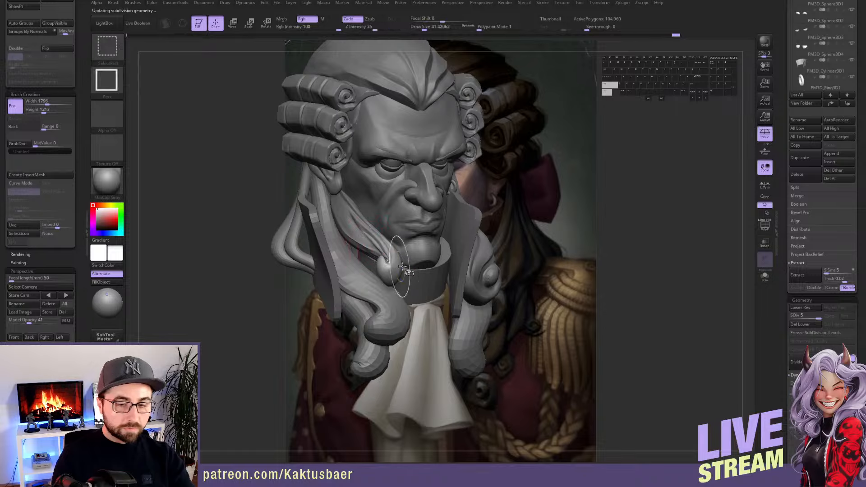
# Step the curled strand beside the chin down to its lowest subdivision level and delete its higher levels
pyautogui.hotkey('shift', 'd')
pyautogui.hotkey('shift', 'd')
pyautogui.hotkey('shift', 'd')
pyautogui.hotkey('shift', 'd')
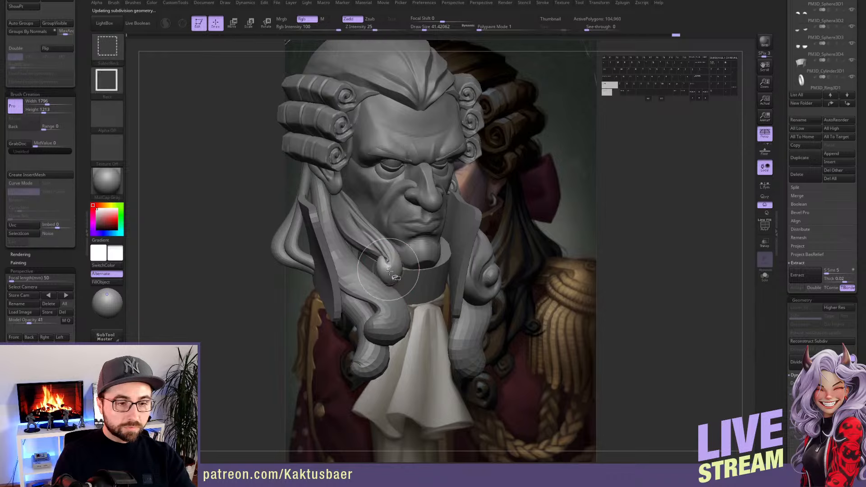
pyautogui.press('s')
pyautogui.moveTo(388, 270); pyautogui.dragTo(380, 271, button='right')
pyautogui.press('s')
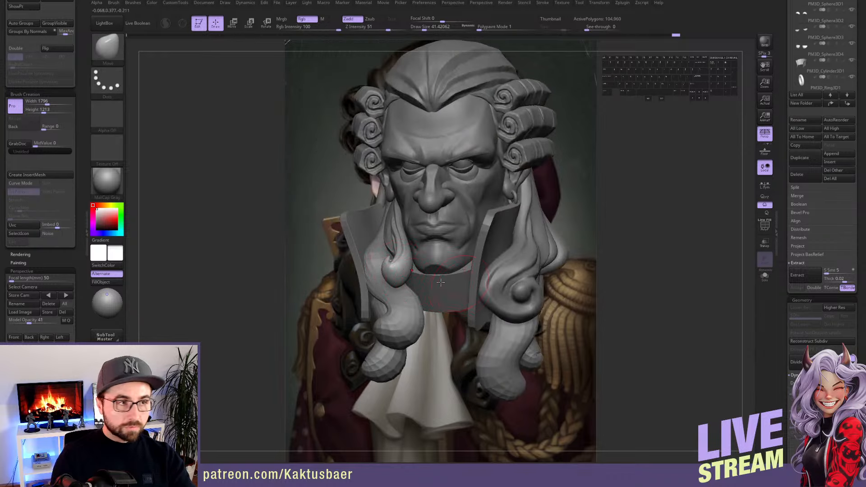
pyautogui.moveTo(87, 104); pyautogui.dragTo(87, 219)
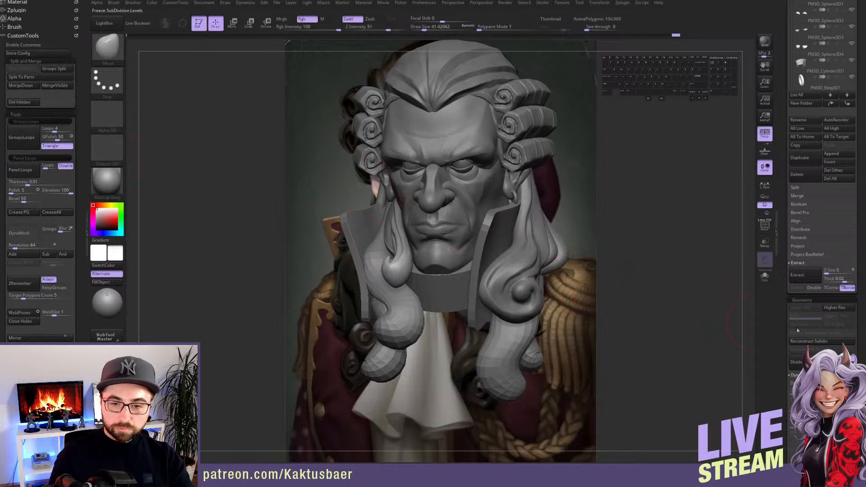
pyautogui.hotkey('ctrl', 'z')
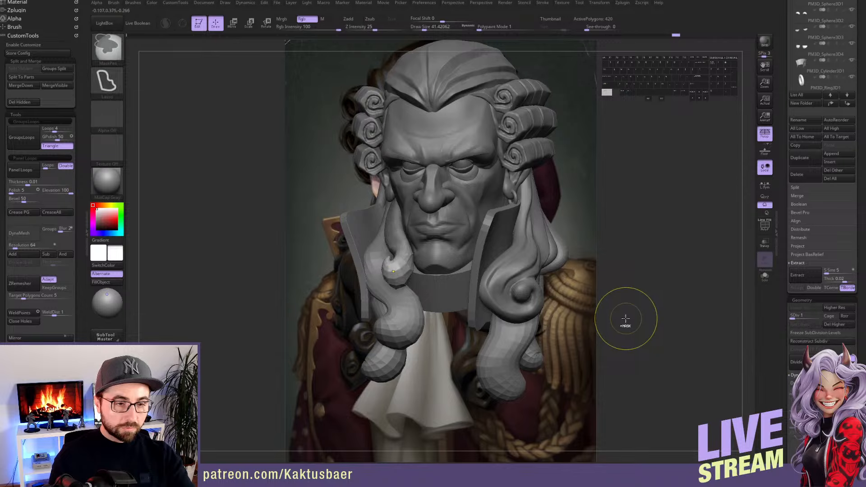
pyautogui.click(835, 324)
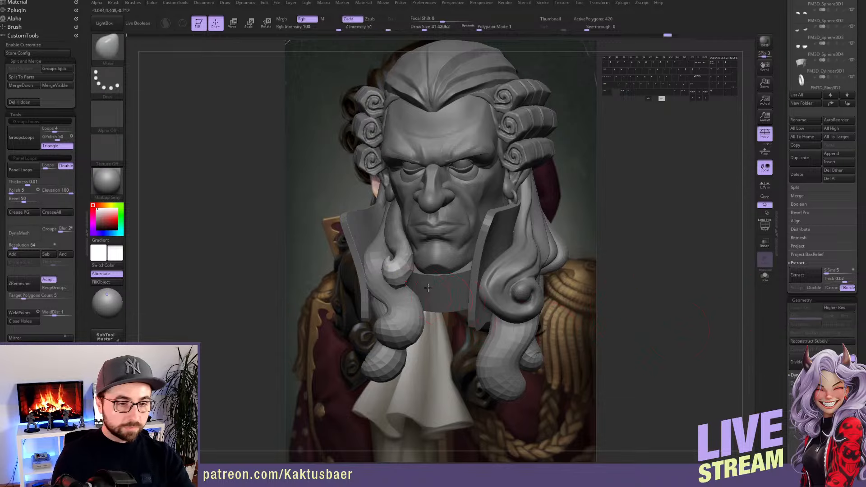
# Restore the stored front camera view to line the bust up with the reference, and save the project
pyautogui.moveTo(391, 297); pyautogui.dragTo(413, 287, button='right')
pyautogui.scroll(-5, 78, 257)
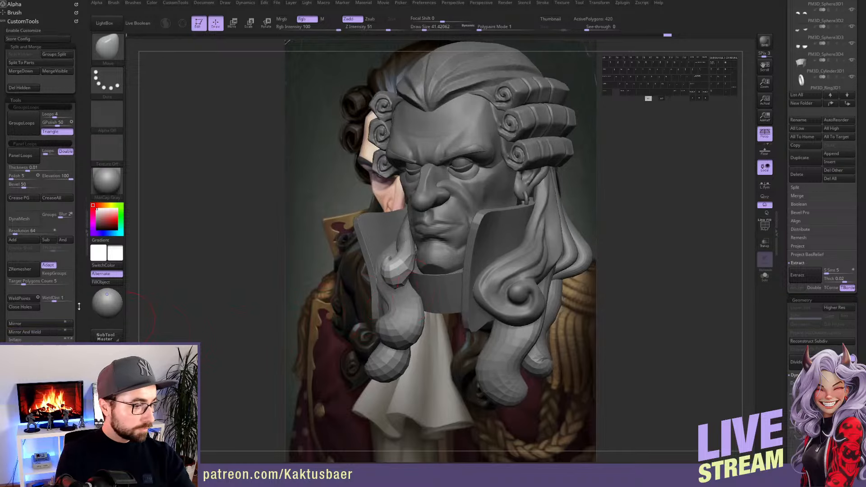
pyautogui.scroll(-5, 78, 257)
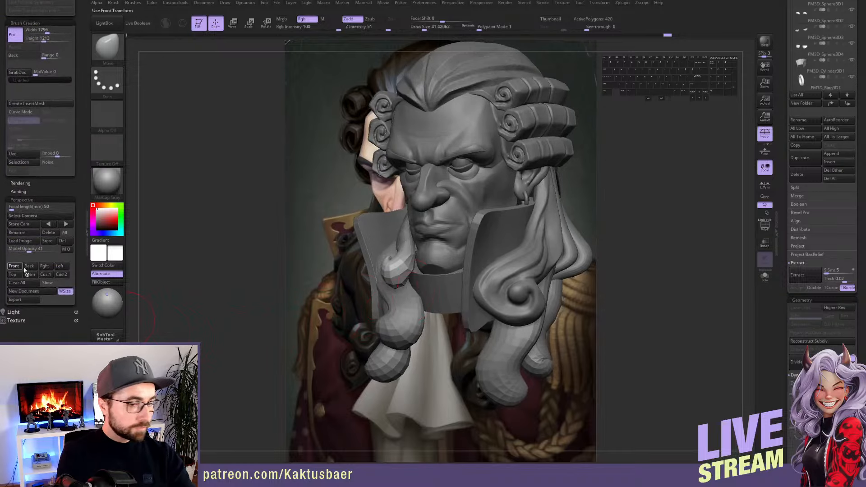
pyautogui.click(14, 266)
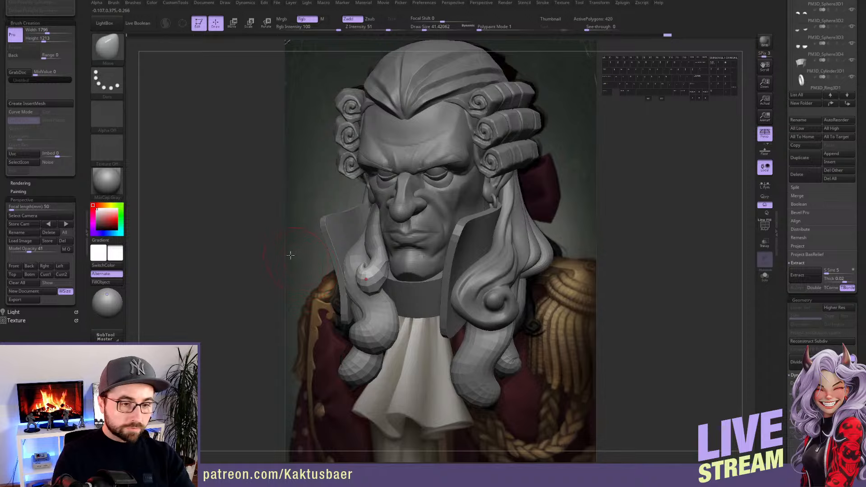
pyautogui.press('r')
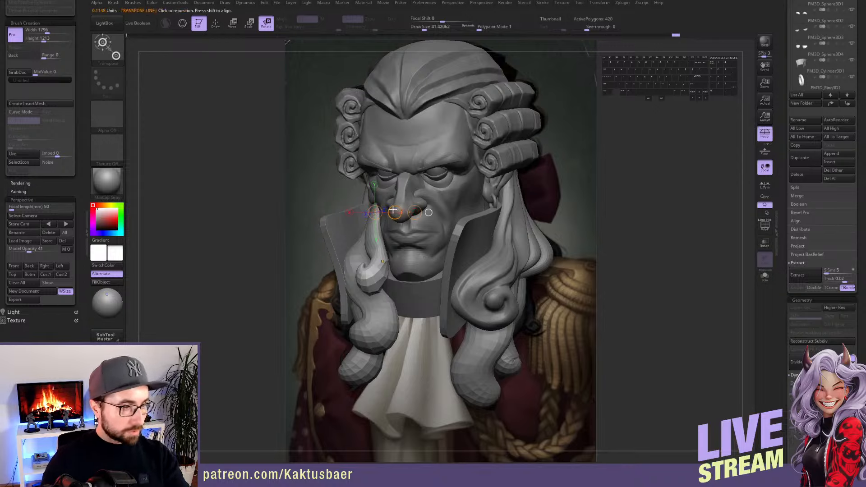
pyautogui.hotkey('ctrl', 's')
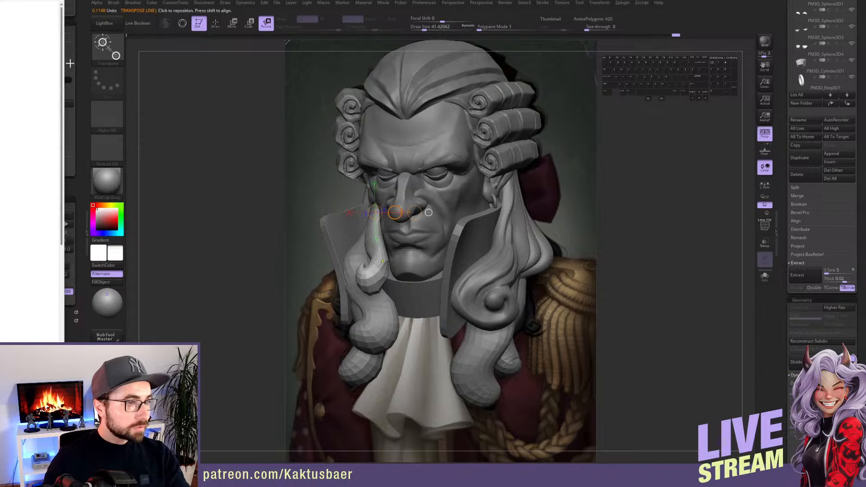
pyautogui.moveTo(65, 67); pyautogui.dragTo(0, 67)
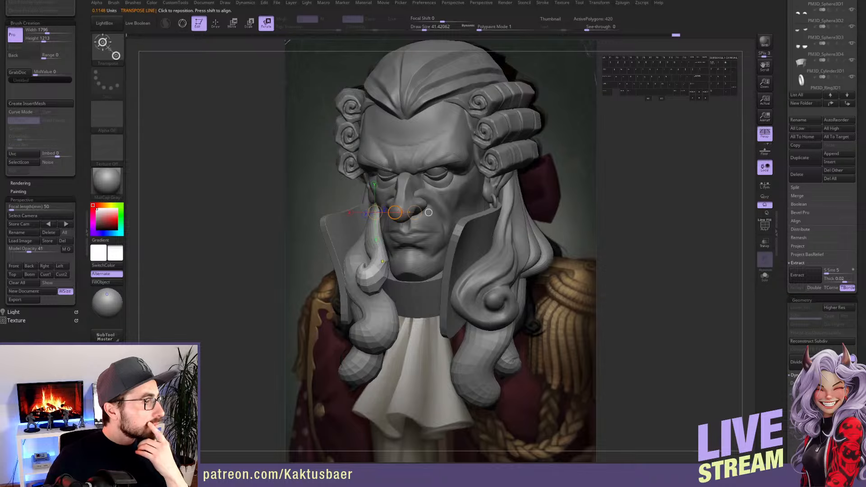
pyautogui.hotkey('ctrl', 's')
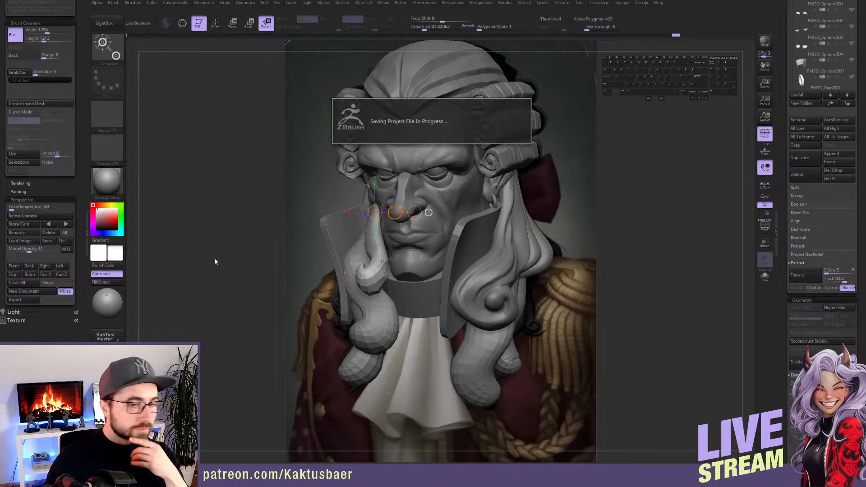
# Duplicate the curled strand within its subtool, then rotate and scale the copy outward over the collar's inner edge
pyautogui.moveTo(337, 266); pyautogui.dragTo(312, 269)
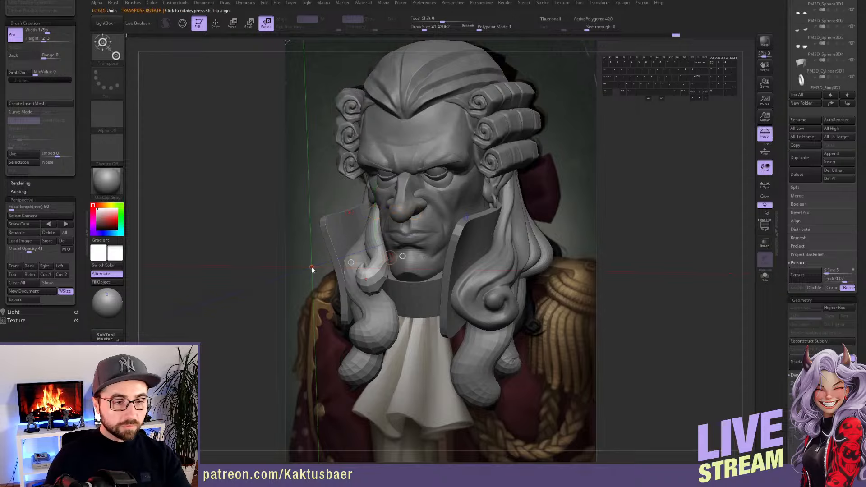
pyautogui.press('q')
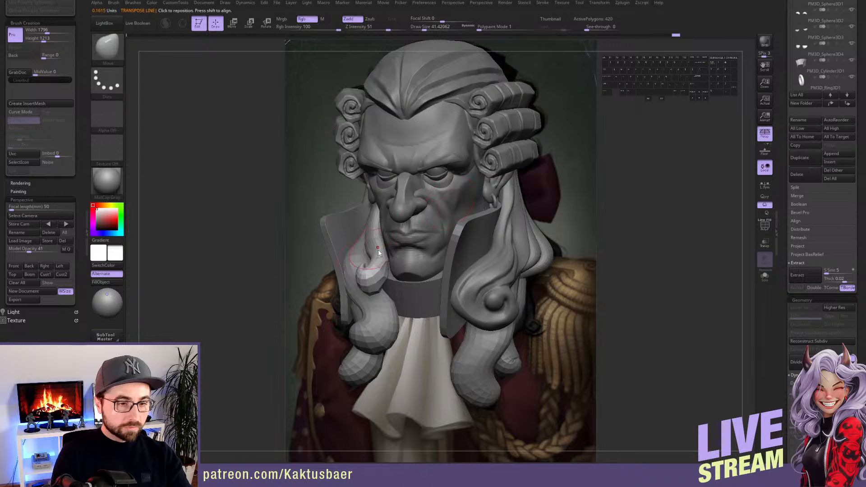
pyautogui.press('w')
pyautogui.moveTo(379, 224)
pyautogui.keyDown('shift'); pyautogui.mouseDown()
pyautogui.moveTo(431, 223)
pyautogui.moveTo(384, 218)
pyautogui.moveTo(430, 194)
pyautogui.moveTo(414, 215)
pyautogui.moveTo(411, 196)
pyautogui.mouseUp(); pyautogui.keyUp('shift')
pyautogui.press('r')
pyautogui.press('e')
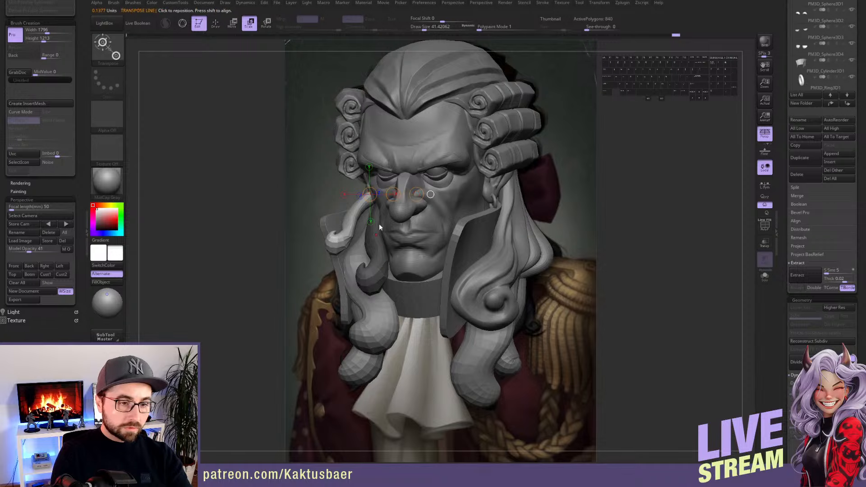
# Fit the copied strand between cheek and collar from side and front, reducing the Move brush from about 136 to 68
pyautogui.press('q')
pyautogui.moveTo(356, 231); pyautogui.dragTo(355, 225)
pyautogui.moveTo(370, 217); pyautogui.dragTo(397, 213, button='right')
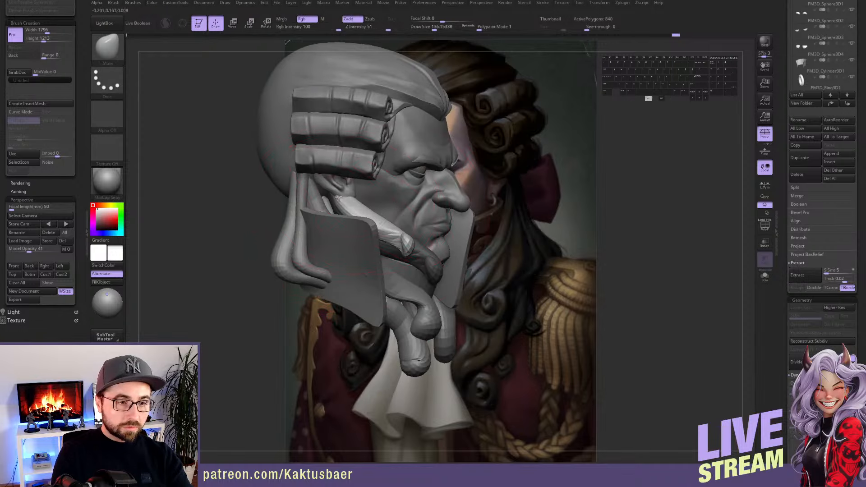
pyautogui.moveTo(339, 197)
pyautogui.mouseDown()
pyautogui.moveTo(326, 194)
pyautogui.moveTo(346, 213)
pyautogui.moveTo(343, 202)
pyautogui.mouseUp()
pyautogui.press('s')
pyautogui.moveTo(388, 234)
pyautogui.mouseDown(button='right')
pyautogui.moveTo(379, 237)
pyautogui.moveTo(403, 251)
pyautogui.mouseUp(button='right')
pyautogui.press('s')
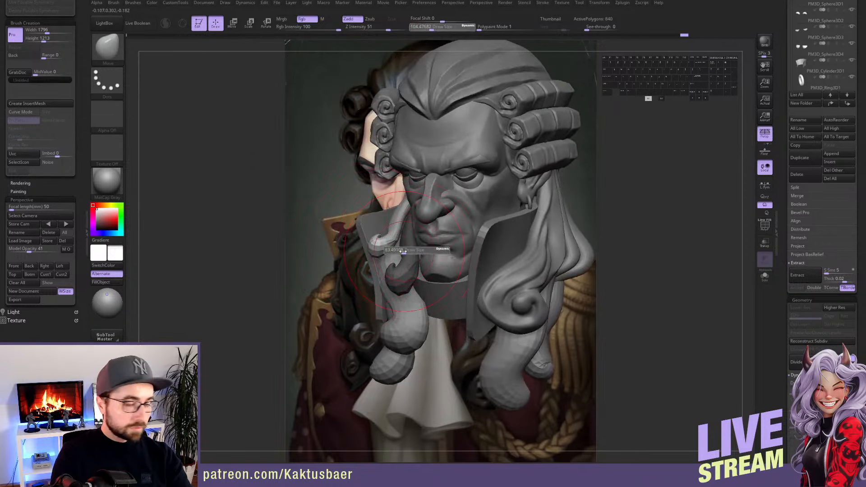
pyautogui.moveTo(403, 251); pyautogui.dragTo(382, 238)
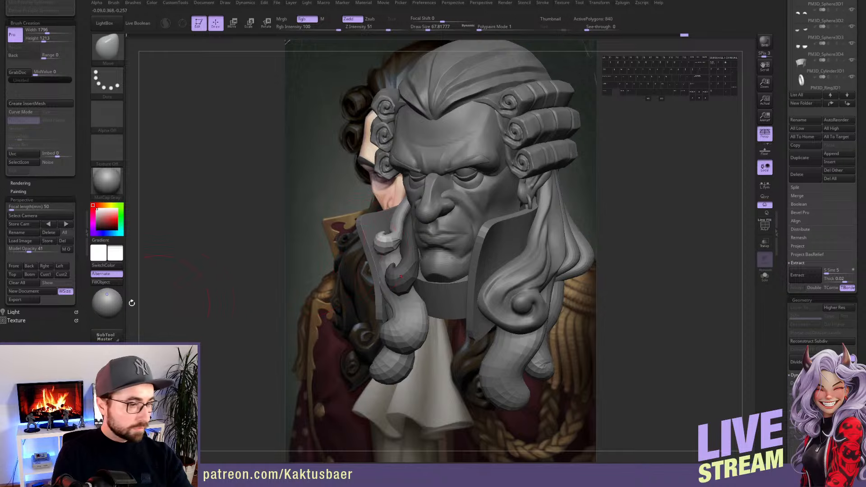
# Isolate the two curled strands in the stored view and refine the copy's curled tip with a Move brush of about 51
pyautogui.moveTo(180, 280); pyautogui.dragTo(325, 267, button='right')
pyautogui.hotkey('alt', 's')
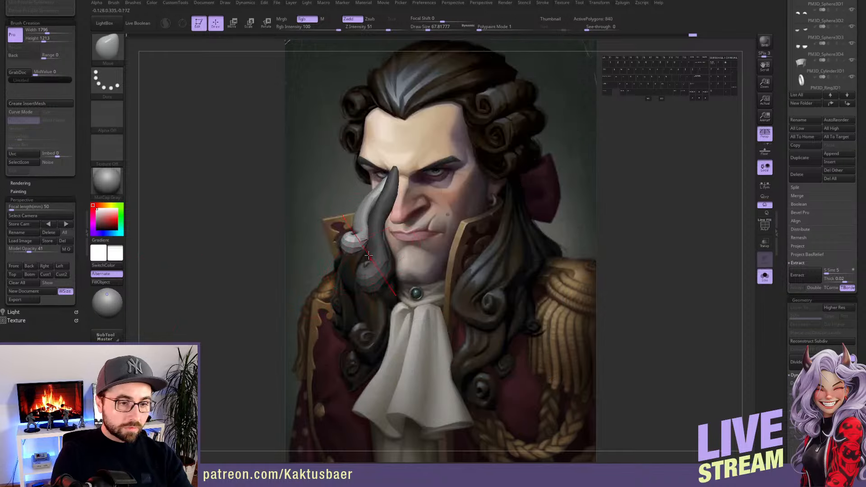
pyautogui.press('s')
pyautogui.moveTo(349, 246); pyautogui.dragTo(359, 240)
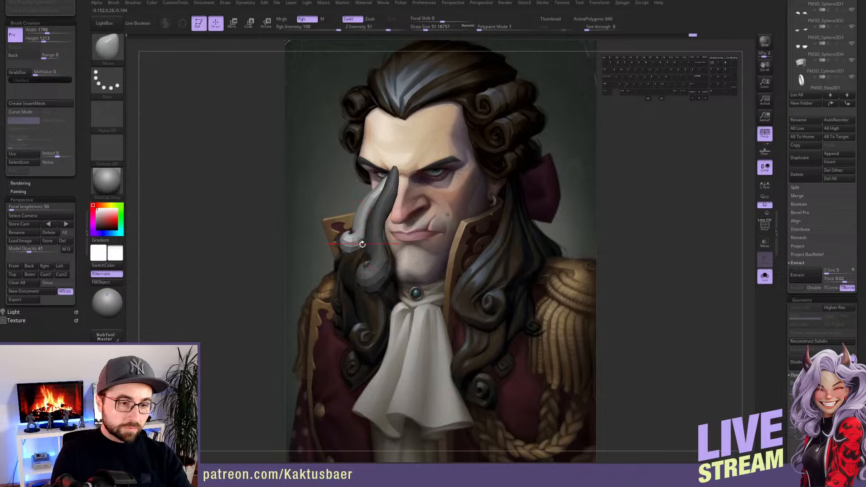
pyautogui.hotkey('alt', 's')
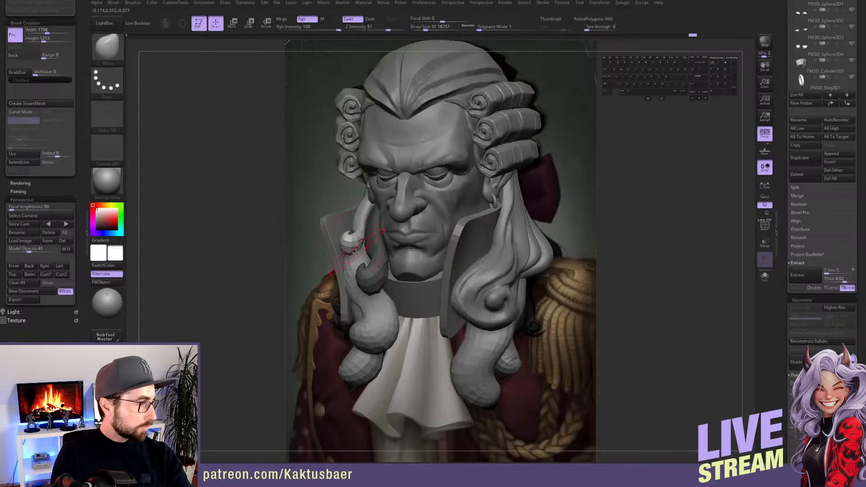
# Select the strands below, mask all but the one behind the curl, and reshape its middle with Move brushes of about 112 and 68
pyautogui.keyDown('alt'); pyautogui.click(377, 318); pyautogui.keyUp('alt')
pyautogui.press('r')
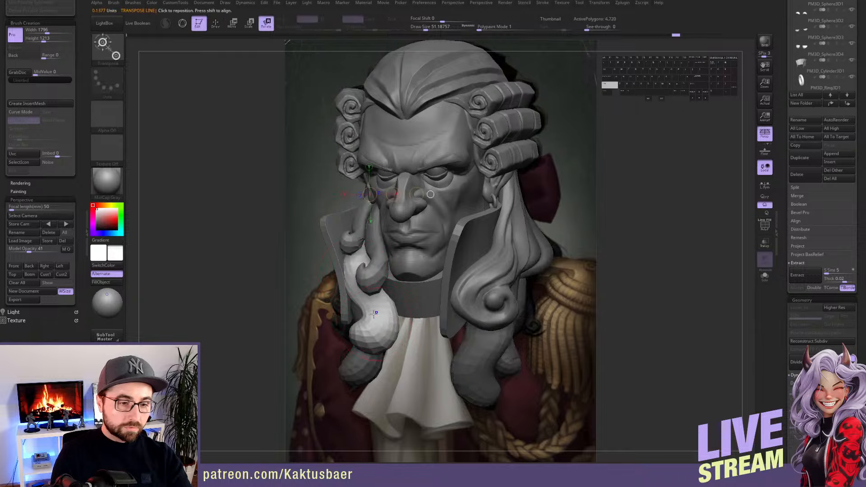
pyautogui.moveTo(407, 301); pyautogui.dragTo(386, 310)
pyautogui.press('q')
pyautogui.moveTo(364, 266); pyautogui.dragTo(433, 270, button='right')
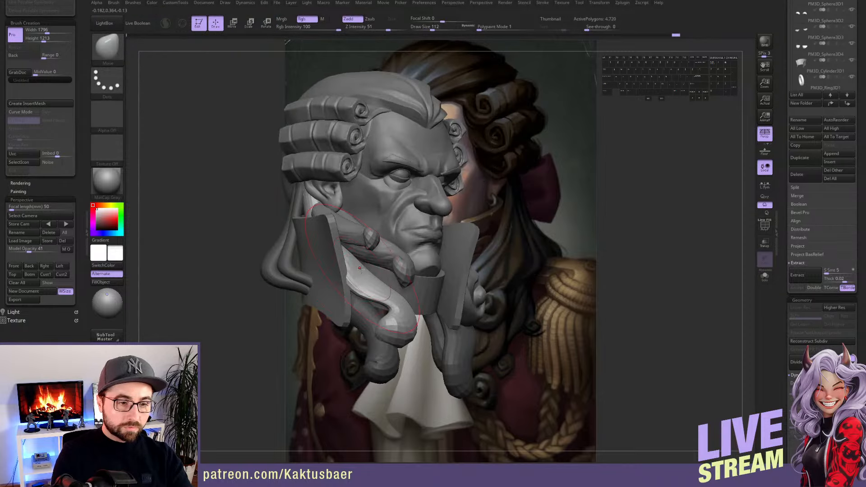
pyautogui.moveTo(382, 288); pyautogui.dragTo(395, 237)
pyautogui.moveTo(395, 237)
pyautogui.mouseDown(button='right')
pyautogui.moveTo(351, 250)
pyautogui.moveTo(386, 258)
pyautogui.mouseUp(button='right')
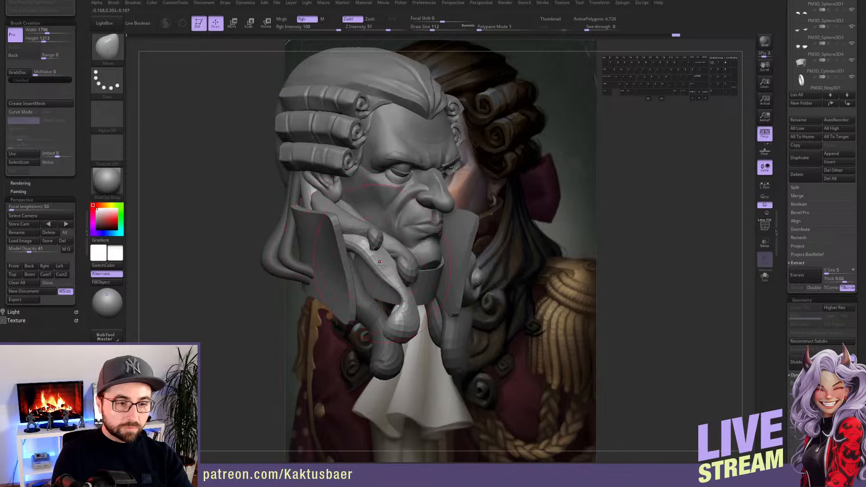
pyautogui.press('s')
pyautogui.moveTo(383, 273)
pyautogui.mouseDown()
pyautogui.moveTo(389, 264)
pyautogui.moveTo(376, 264)
pyautogui.mouseUp()
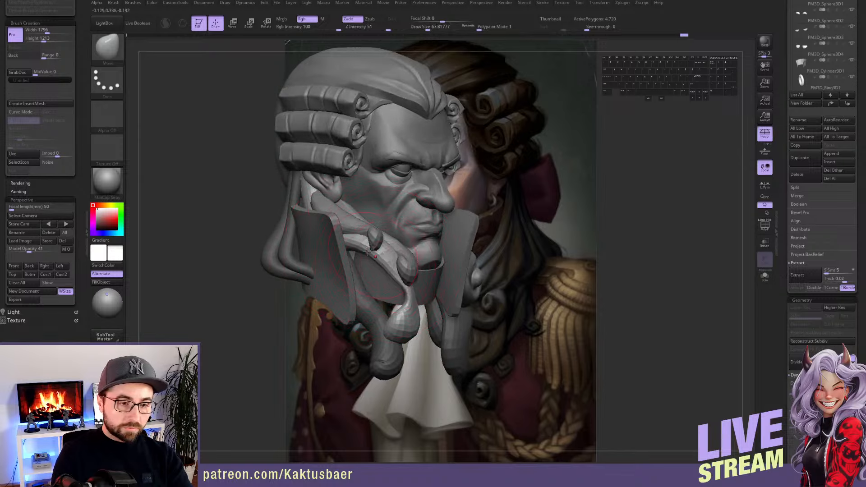
# Isolate the lower strands in the stored front view and push the unmasked strand's middle outward with the Move brush
pyautogui.moveTo(352, 243); pyautogui.dragTo(311, 251, button='right')
pyautogui.moveTo(196, 296); pyautogui.dragTo(232, 275, button='right')
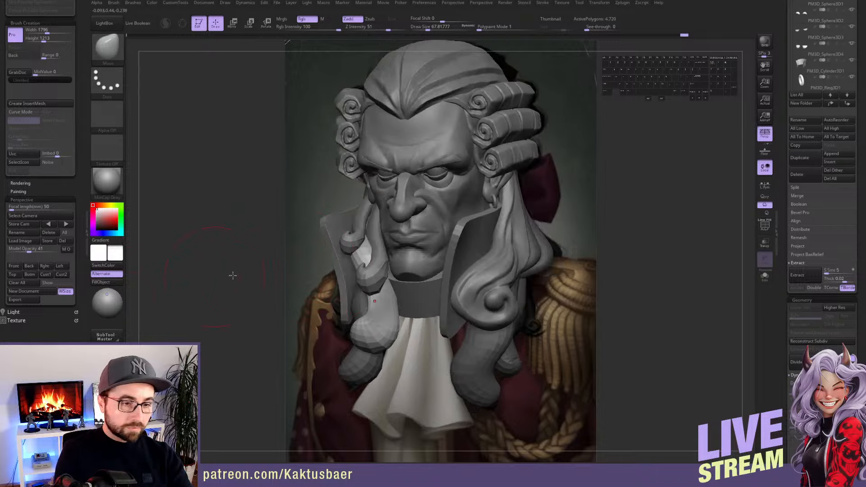
pyautogui.hotkey('alt', 'q')
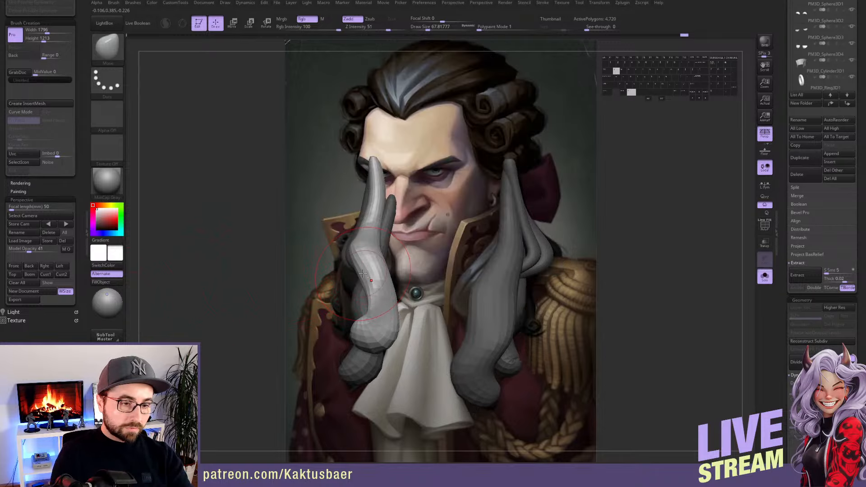
pyautogui.moveTo(367, 281); pyautogui.dragTo(337, 279)
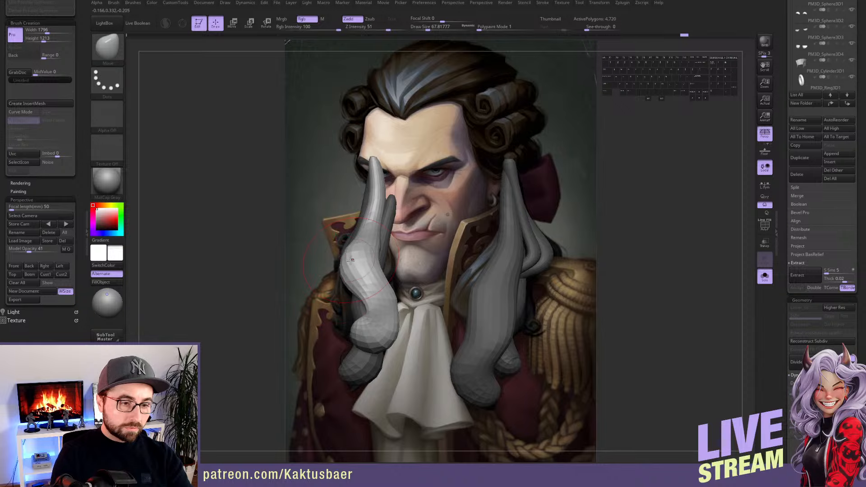
pyautogui.hotkey('alt', 'q')
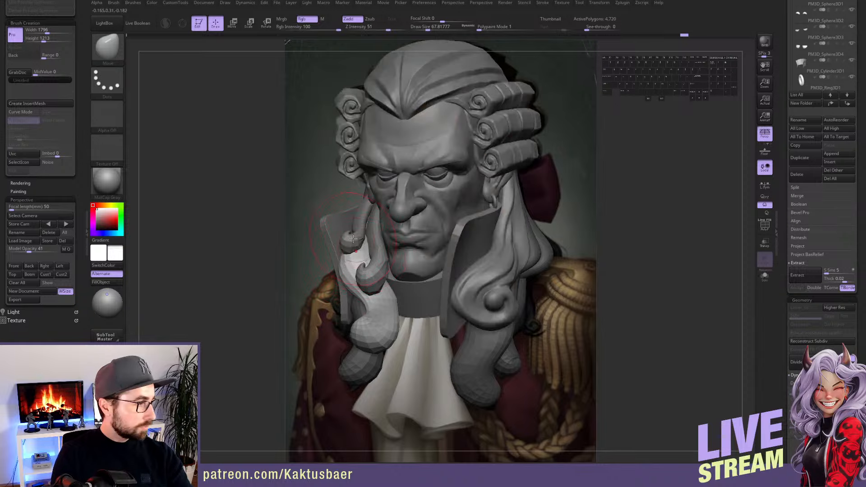
# Select the small copied strand, smooth it, and shift its upper end under the ear with a Move brush of about 68
pyautogui.keyDown('alt'); pyautogui.click(357, 235); pyautogui.keyUp('alt')
pyautogui.moveTo(362, 239)
pyautogui.mouseDown()
pyautogui.moveTo(345, 233)
pyautogui.moveTo(364, 215)
pyautogui.mouseUp()
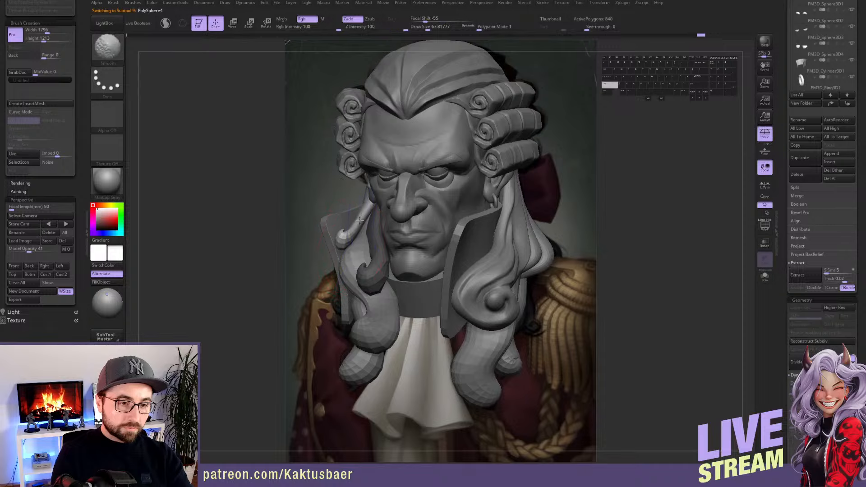
pyautogui.moveTo(350, 226); pyautogui.dragTo(469, 219, button='right')
pyautogui.moveTo(322, 200); pyautogui.dragTo(332, 190, button='right')
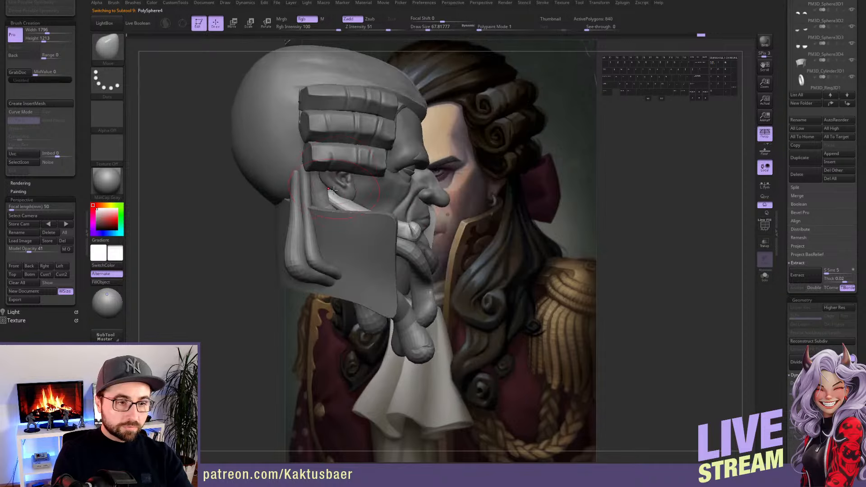
pyautogui.keyDown('alt'); pyautogui.click(322, 193); pyautogui.keyUp('alt')
pyautogui.moveTo(328, 195); pyautogui.dragTo(316, 196)
pyautogui.keyDown('shift'); pyautogui.moveTo(317, 191); pyautogui.dragTo(315, 196); pyautogui.keyUp('shift')
pyautogui.keyDown('alt'); pyautogui.click(328, 194); pyautogui.keyUp('alt')
pyautogui.moveTo(327, 186); pyautogui.dragTo(289, 186, button='right')
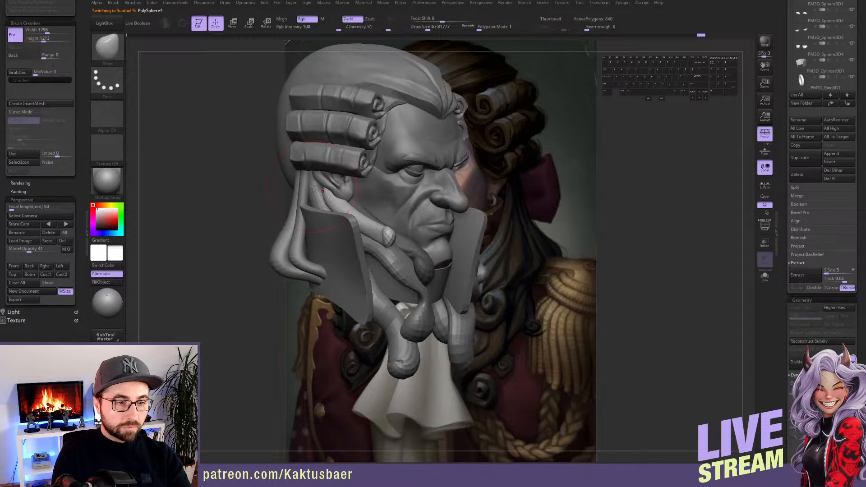
# Adjust the small strand's root below the ear with a Move brush of about 71
pyautogui.press('s')
pyautogui.click(321, 186)
pyautogui.moveTo(322, 182); pyautogui.dragTo(326, 200)
pyautogui.press('s')
pyautogui.click(322, 187)
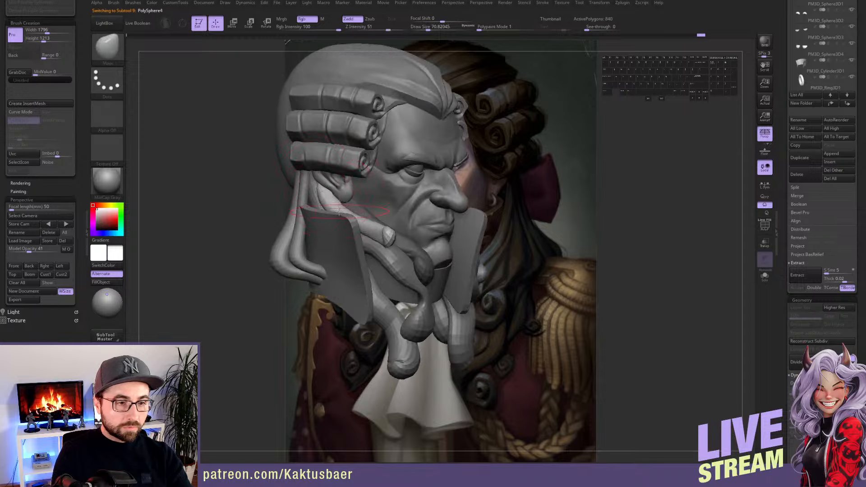
# Adjust the small strand's upper end from behind the head, toggling its isolation, and reduce the Move brush to about 51
pyautogui.moveTo(291, 187); pyautogui.dragTo(321, 179, button='right')
pyautogui.moveTo(313, 175); pyautogui.dragTo(312, 170)
pyautogui.moveTo(312, 171)
pyautogui.mouseDown(button='right')
pyautogui.moveTo(326, 168)
pyautogui.moveTo(315, 173)
pyautogui.mouseUp(button='right')
pyautogui.hotkey('alt', 's')
pyautogui.moveTo(315, 173); pyautogui.dragTo(311, 171)
pyautogui.hotkey('alt', 's')
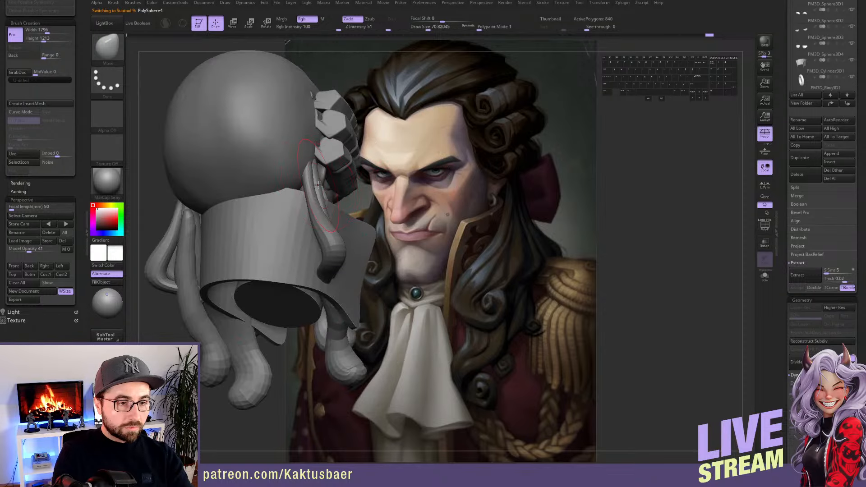
pyautogui.press('s')
pyautogui.click(317, 186)
pyautogui.moveTo(318, 186)
pyautogui.mouseDown(button='right')
pyautogui.moveTo(311, 192)
pyautogui.moveTo(369, 235)
pyautogui.mouseUp(button='right')
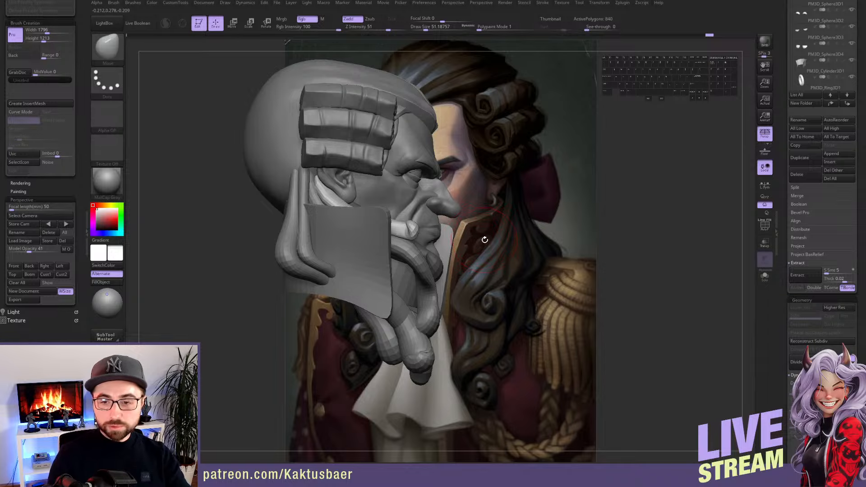
# Return to the stored front view and smooth the small strand's upper part beside the cheek with a brush of about 59
pyautogui.moveTo(455, 223); pyautogui.dragTo(347, 225, button='right')
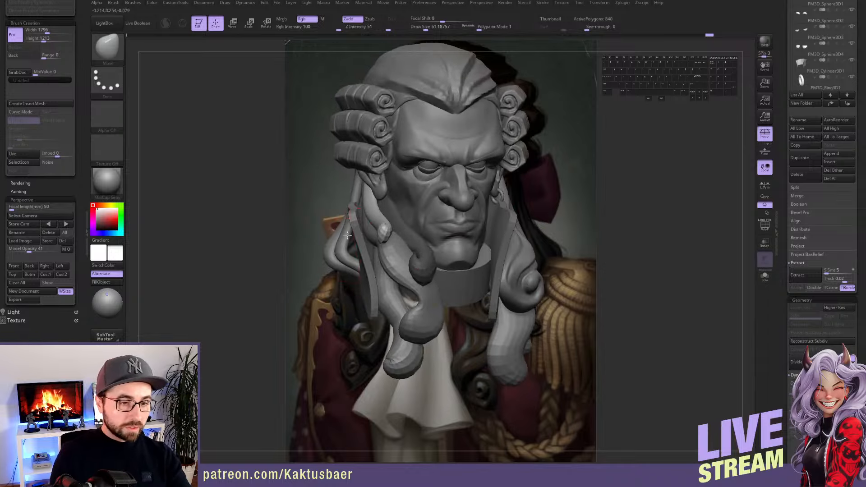
pyautogui.click(15, 266)
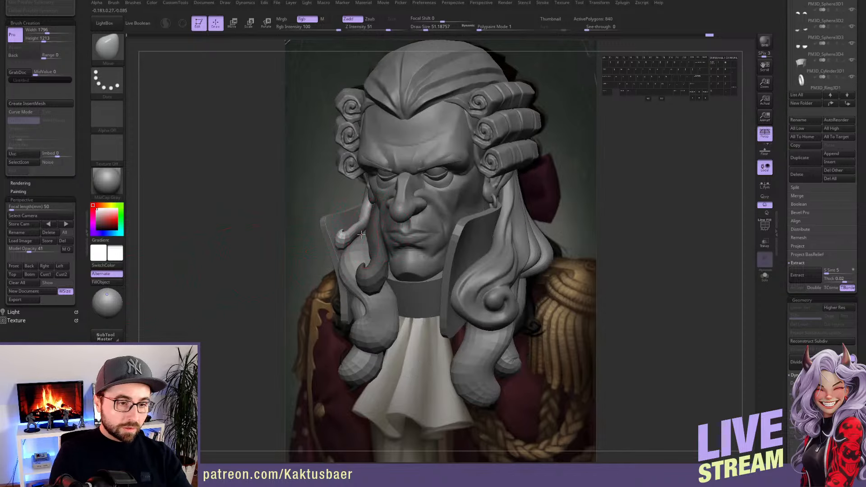
pyautogui.press('shift')
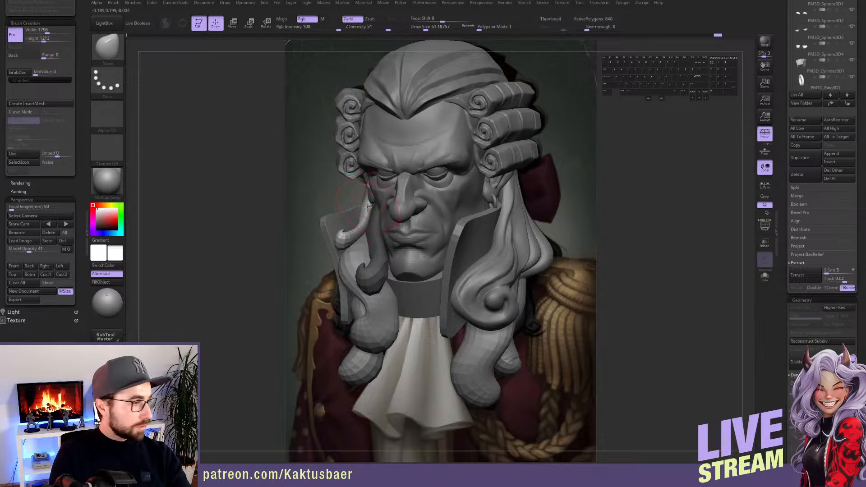
pyautogui.press('s')
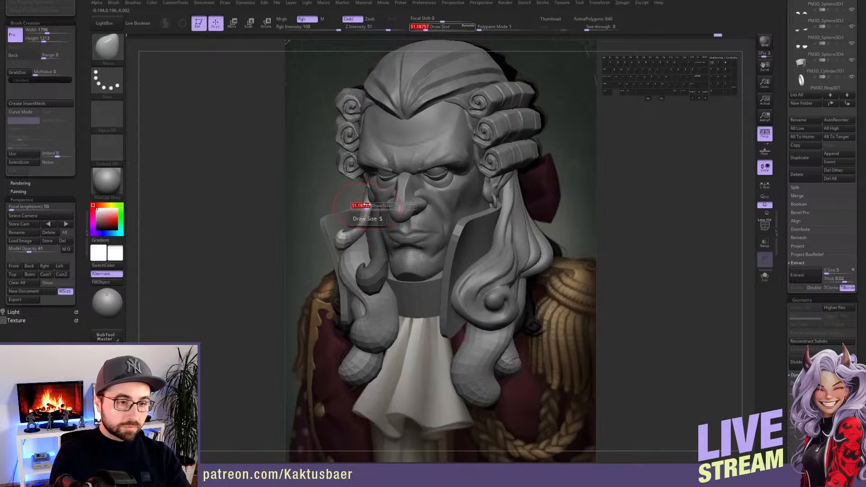
pyautogui.press('s')
pyautogui.click(366, 205)
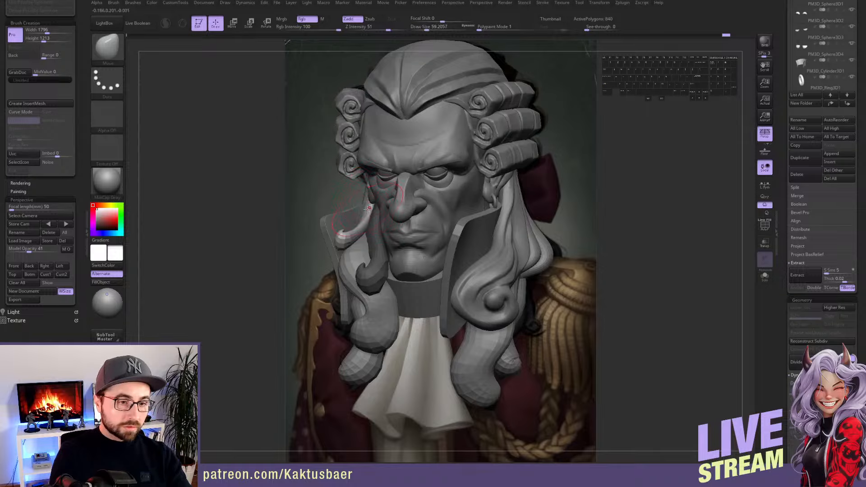
pyautogui.keyDown('shift'); pyautogui.moveTo(368, 209); pyautogui.dragTo(368, 217); pyautogui.keyUp('shift')
# Turn on backface masking and nudge the small strand's upper part beside the cheek with a Move brush of about 46
pyautogui.press('s')
pyautogui.click(367, 220)
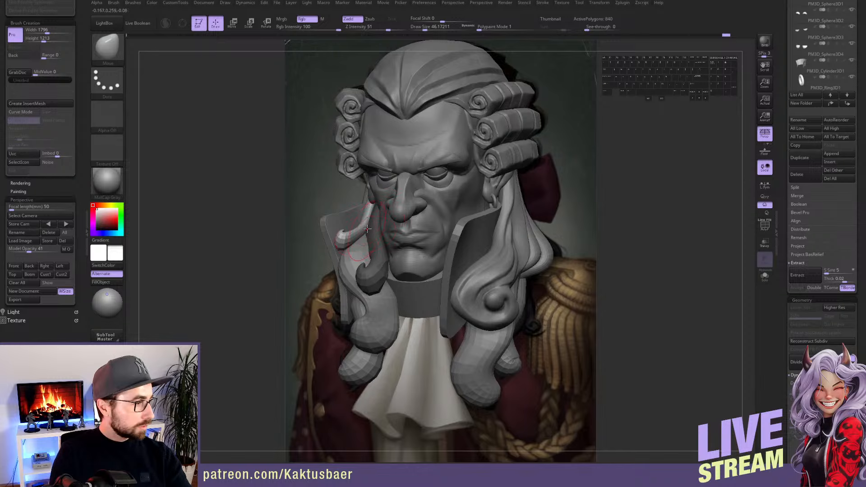
pyautogui.moveTo(374, 216)
pyautogui.mouseDown(button='right')
pyautogui.moveTo(392, 215)
pyautogui.moveTo(362, 209)
pyautogui.mouseUp(button='right')
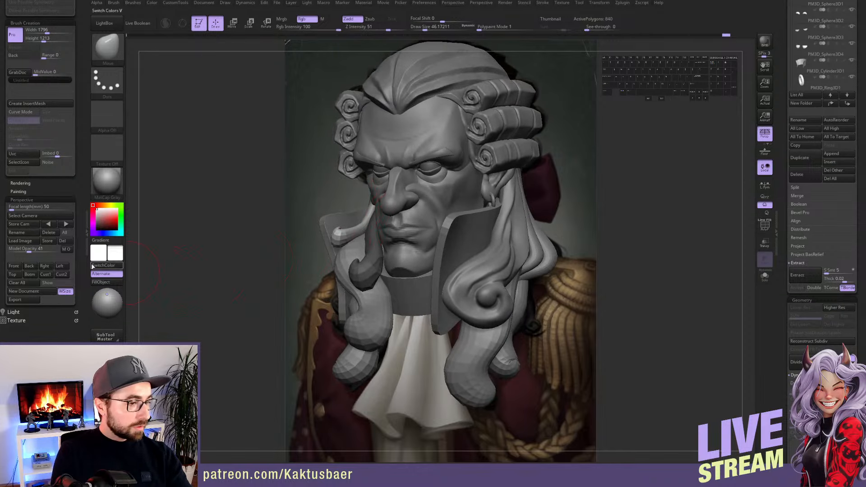
pyautogui.scroll(5, 54, 129)
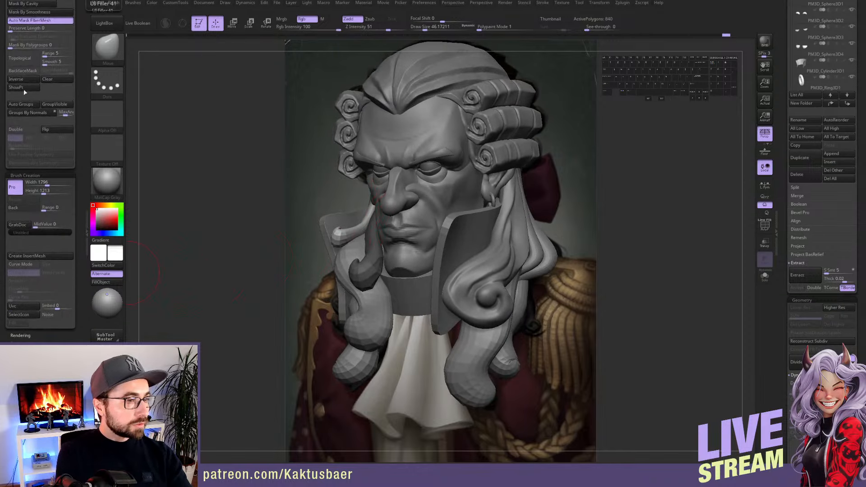
pyautogui.click(22, 71)
pyautogui.moveTo(376, 217); pyautogui.dragTo(370, 212, button='right')
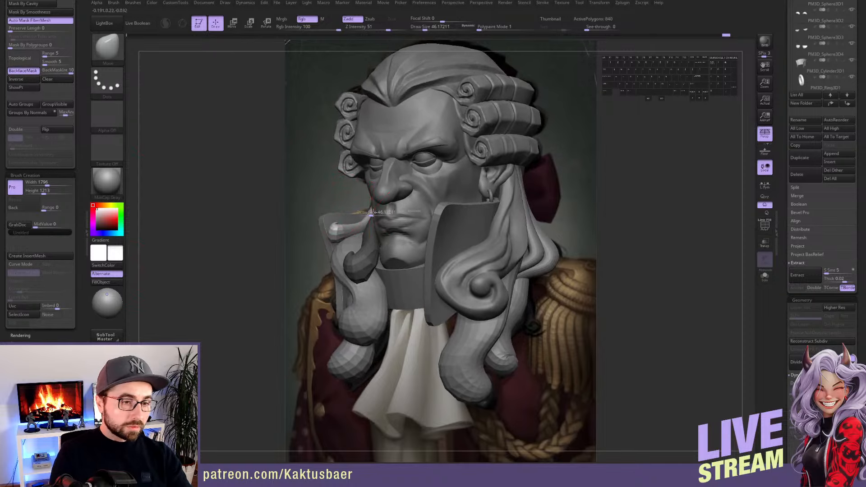
pyautogui.moveTo(373, 213); pyautogui.dragTo(375, 214)
pyautogui.moveTo(363, 210); pyautogui.dragTo(368, 216, button='right')
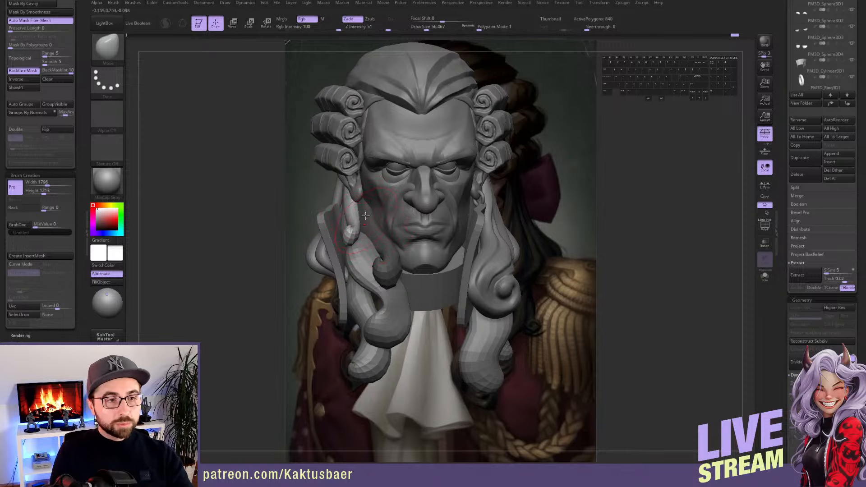
pyautogui.moveTo(346, 211)
pyautogui.mouseDown(button='right')
pyautogui.moveTo(375, 207)
pyautogui.moveTo(324, 217)
pyautogui.mouseUp(button='right')
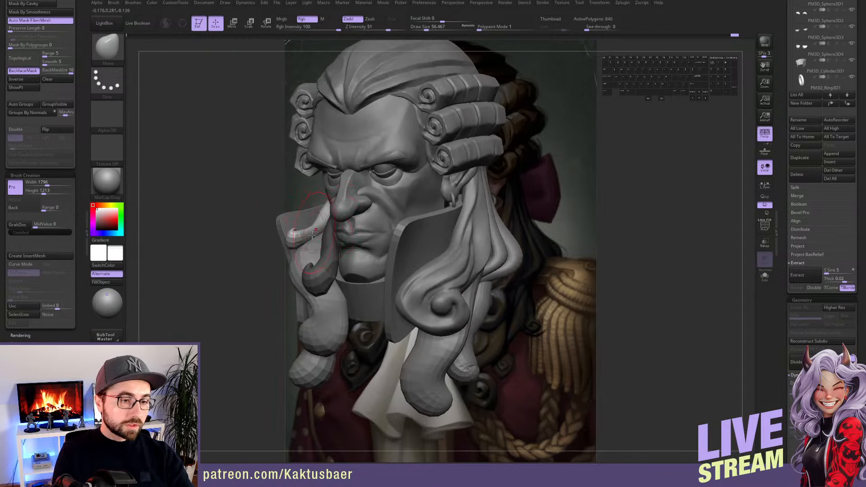
# Turn off backface masking and reshape the small strand's bend and curled tip with a Move brush of about 33
pyautogui.click(24, 71)
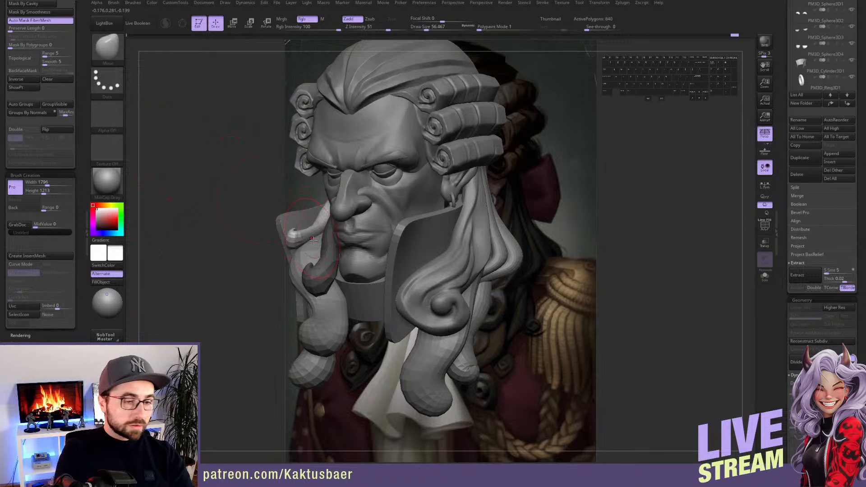
pyautogui.moveTo(310, 244); pyautogui.dragTo(321, 254, button='right')
pyautogui.press('s')
pyautogui.moveTo(321, 255); pyautogui.dragTo(317, 255)
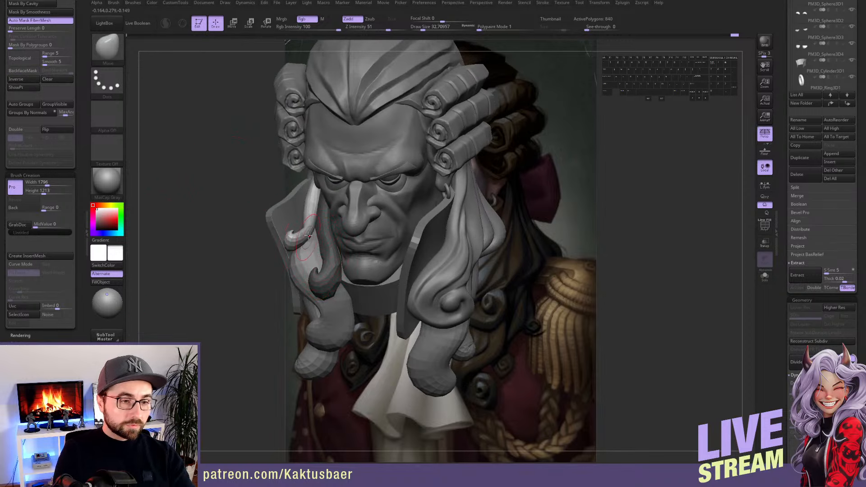
pyautogui.moveTo(309, 238); pyautogui.dragTo(294, 245, button='right')
pyautogui.moveTo(294, 245); pyautogui.dragTo(298, 242)
pyautogui.moveTo(298, 246); pyautogui.dragTo(320, 215, button='right')
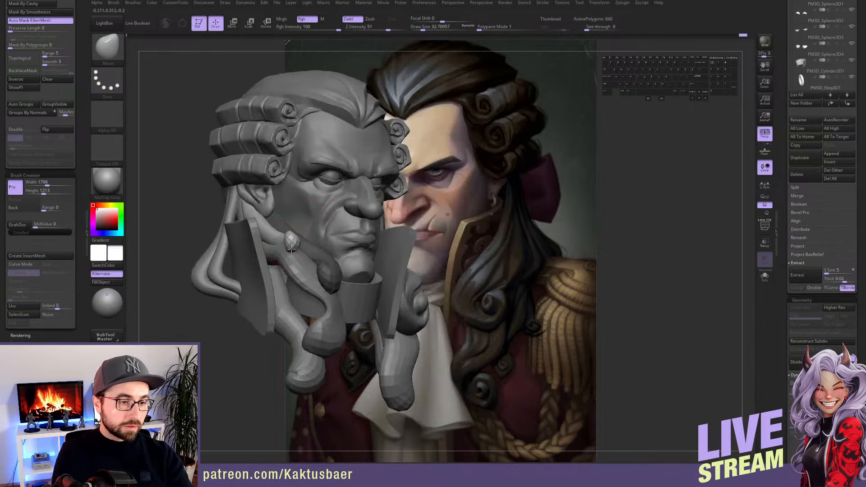
pyautogui.moveTo(291, 245); pyautogui.dragTo(294, 253, button='right')
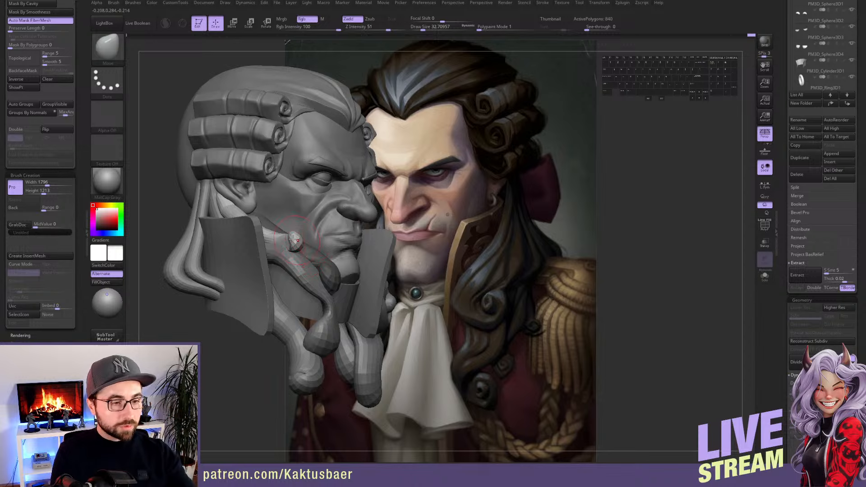
# Restore the stored front reference view and smooth the small upper curled lock beside the collar
pyautogui.moveTo(299, 256); pyautogui.dragTo(335, 231, button='right')
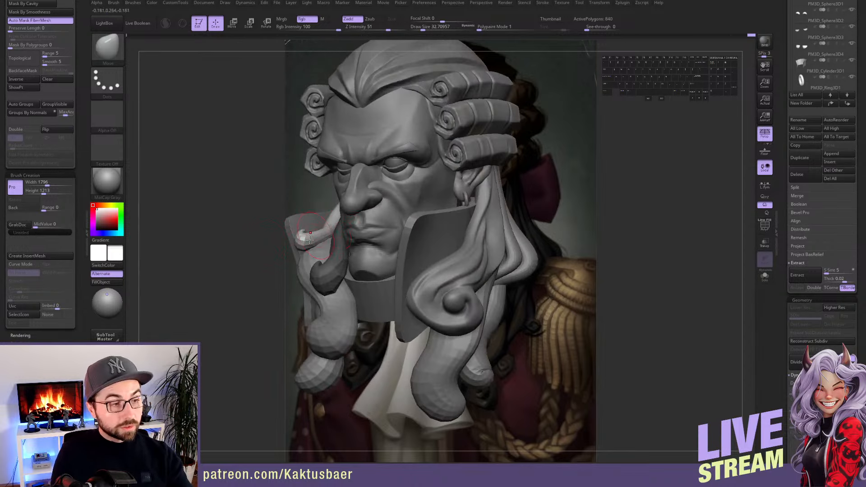
pyautogui.moveTo(77, 340); pyautogui.dragTo(77, 213)
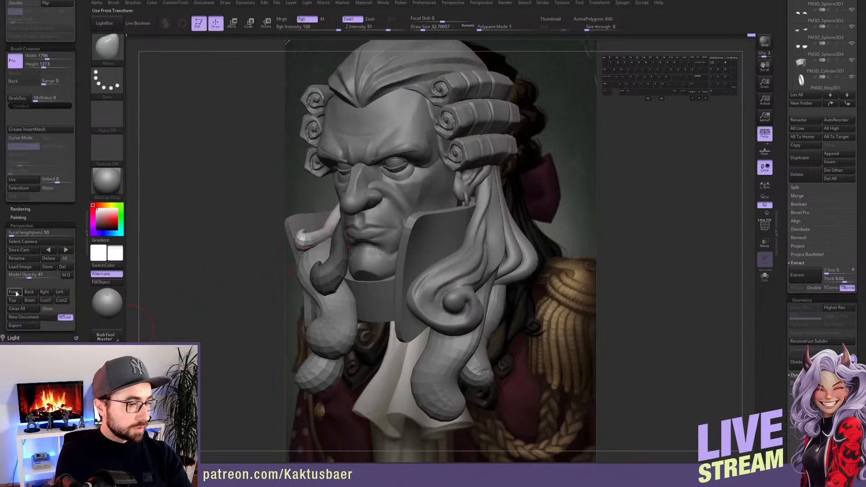
pyautogui.click(16, 292)
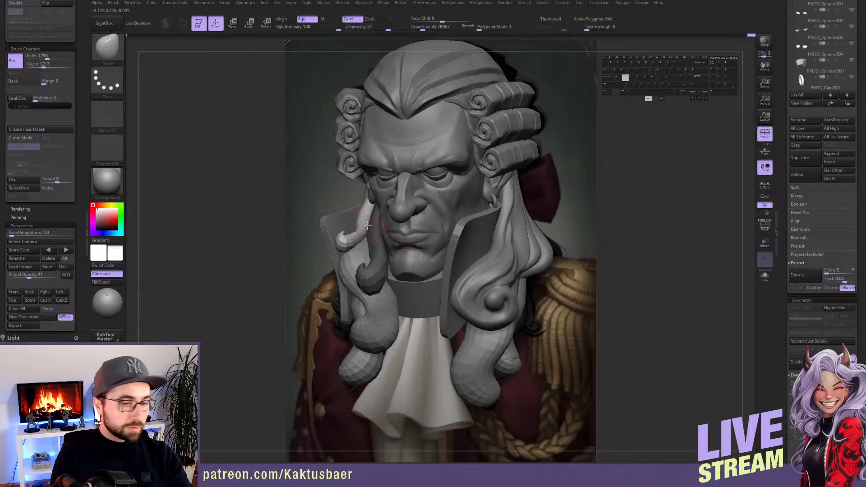
pyautogui.press('shift')
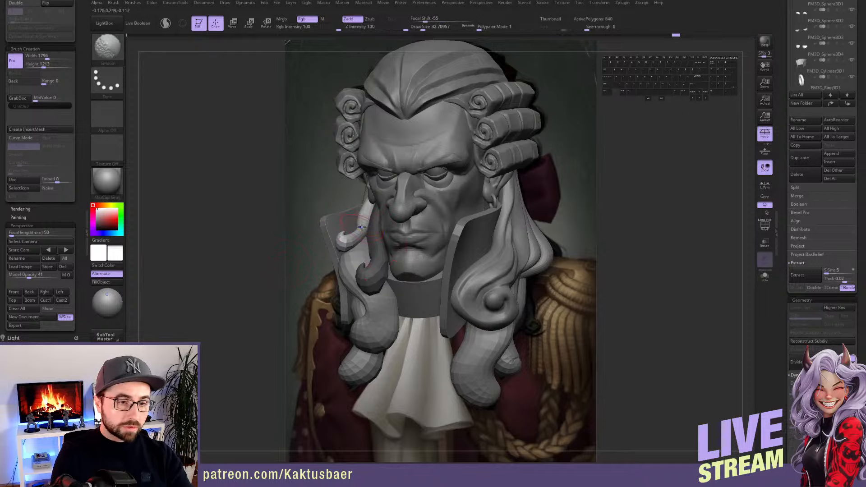
pyautogui.moveTo(362, 227)
pyautogui.mouseDown()
pyautogui.moveTo(366, 214)
pyautogui.moveTo(358, 242)
pyautogui.mouseUp()
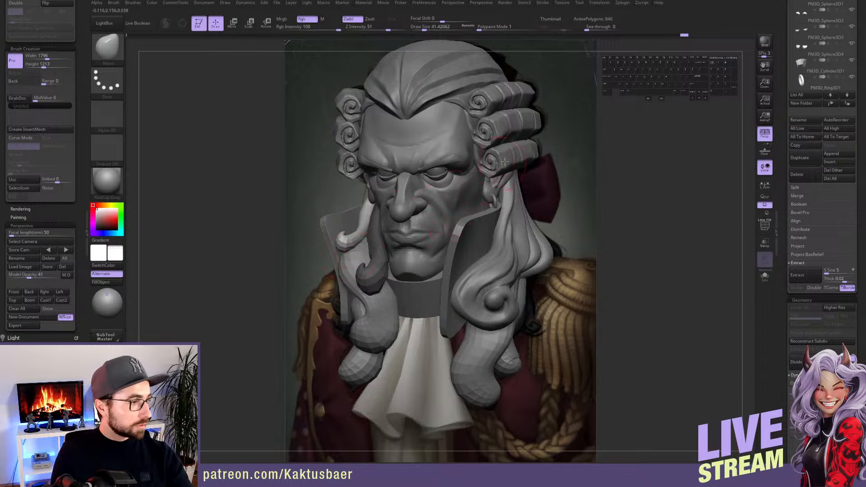
# Reshape the middle side curl of the wig to match the reference with the Move brush, reducing the draw size to about 33
pyautogui.keyDown('alt'); pyautogui.click(502, 131); pyautogui.keyUp('alt')
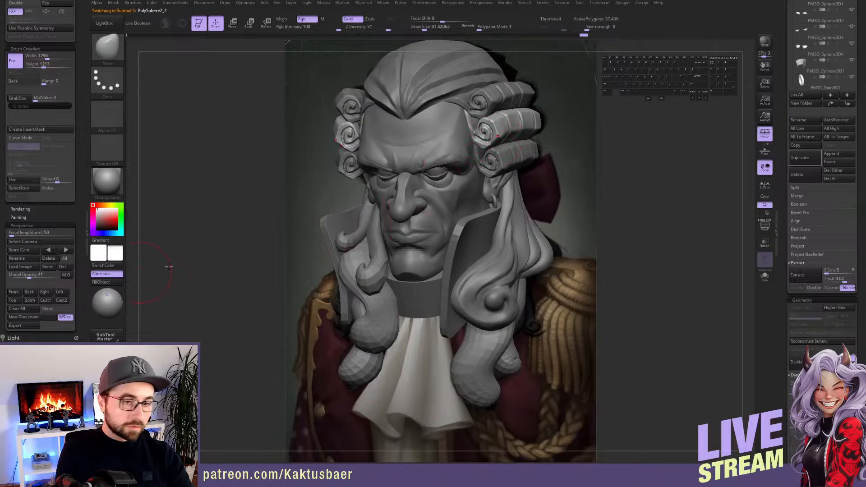
pyautogui.press('s')
pyautogui.click(492, 143)
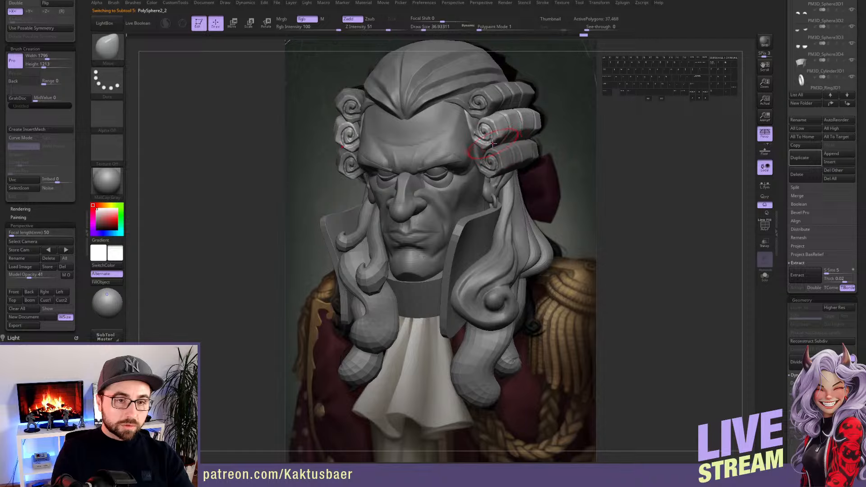
pyautogui.press('s')
pyautogui.click(494, 143)
pyautogui.moveTo(497, 139); pyautogui.dragTo(502, 136)
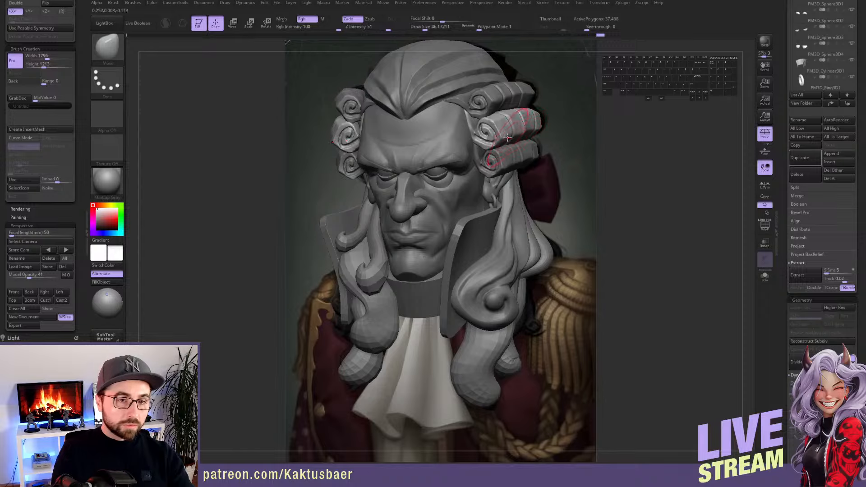
pyautogui.press('s')
pyautogui.click(485, 130)
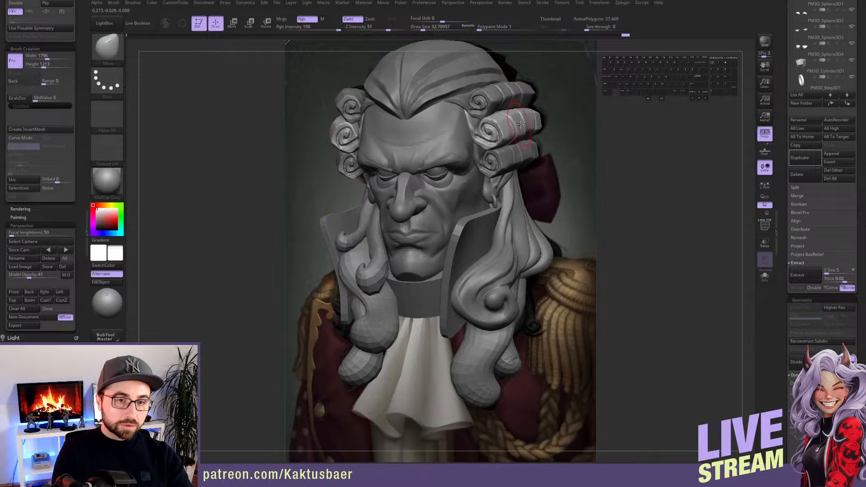
pyautogui.moveTo(534, 121); pyautogui.dragTo(531, 122)
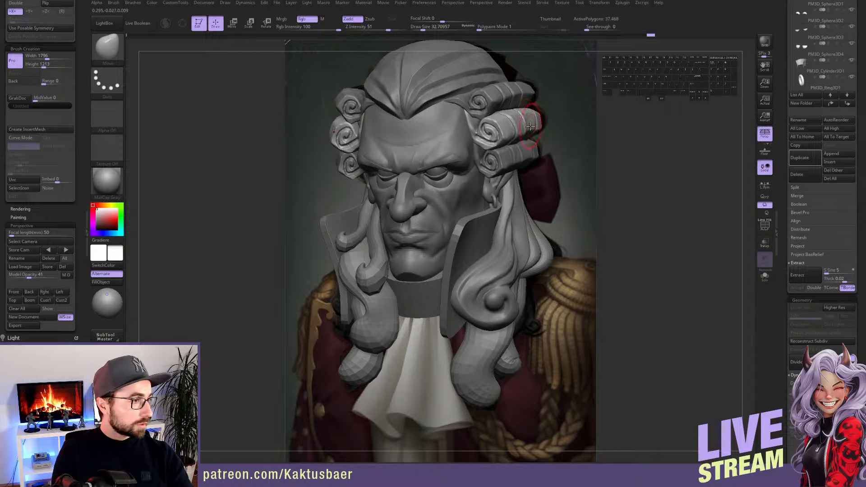
# Return to the stored front reference view and refine the middle side curl's front end at a draw size of about 31
pyautogui.moveTo(532, 123)
pyautogui.mouseDown(button='right')
pyautogui.moveTo(462, 127)
pyautogui.moveTo(520, 140)
pyautogui.moveTo(420, 137)
pyautogui.moveTo(544, 138)
pyautogui.mouseUp(button='right')
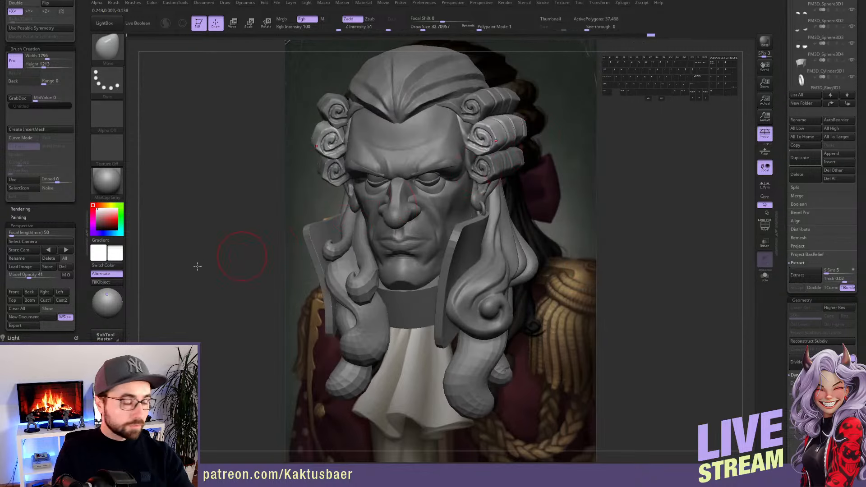
pyautogui.click(14, 292)
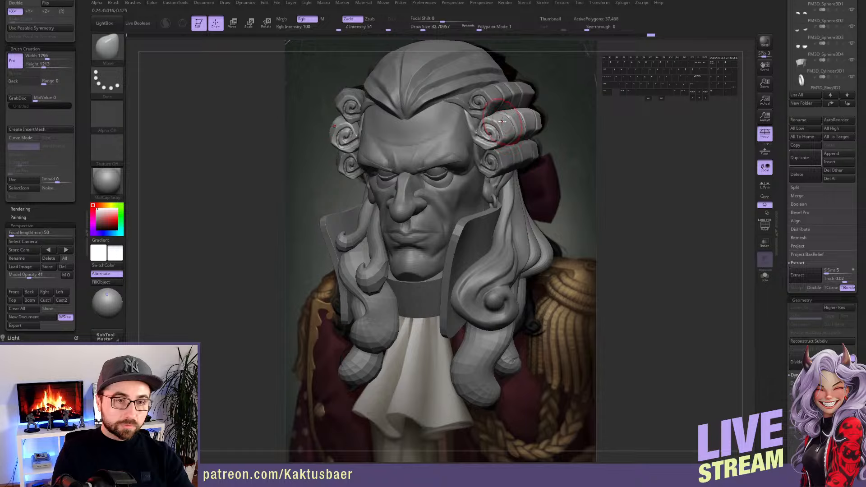
pyautogui.click(425, 29)
pyautogui.moveTo(501, 119); pyautogui.dragTo(491, 132)
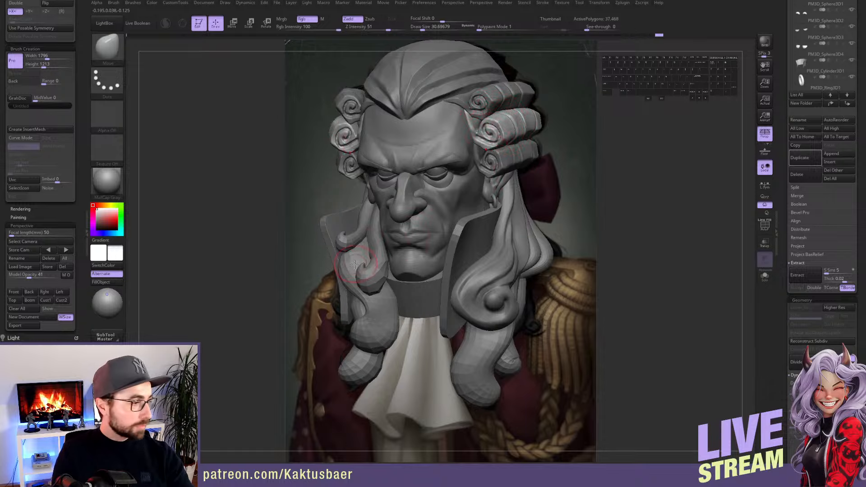
# Select the S-shaped hair lock in front of the collar, adjust its lower end with the Move brush, and smooth its middle
pyautogui.keyDown('alt'); pyautogui.click(375, 312); pyautogui.keyUp('alt')
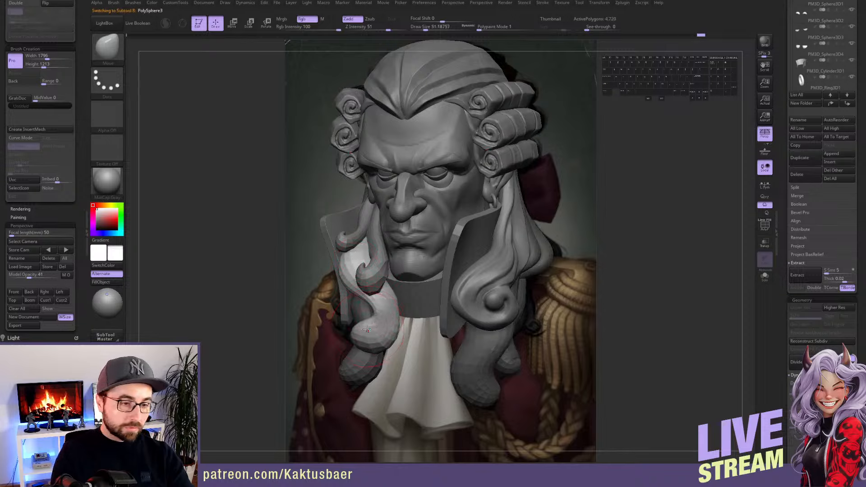
pyautogui.press('[')
pyautogui.moveTo(369, 326); pyautogui.dragTo(365, 330)
pyautogui.moveTo(366, 330); pyautogui.dragTo(433, 332, button='right')
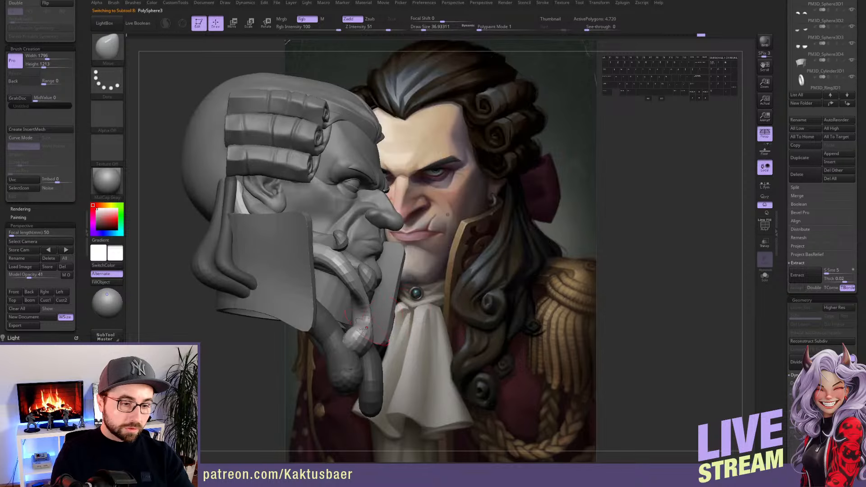
pyautogui.moveTo(352, 335); pyautogui.dragTo(356, 333)
pyautogui.keyDown('shift'); pyautogui.moveTo(351, 279); pyautogui.dragTo(354, 284); pyautogui.keyUp('shift')
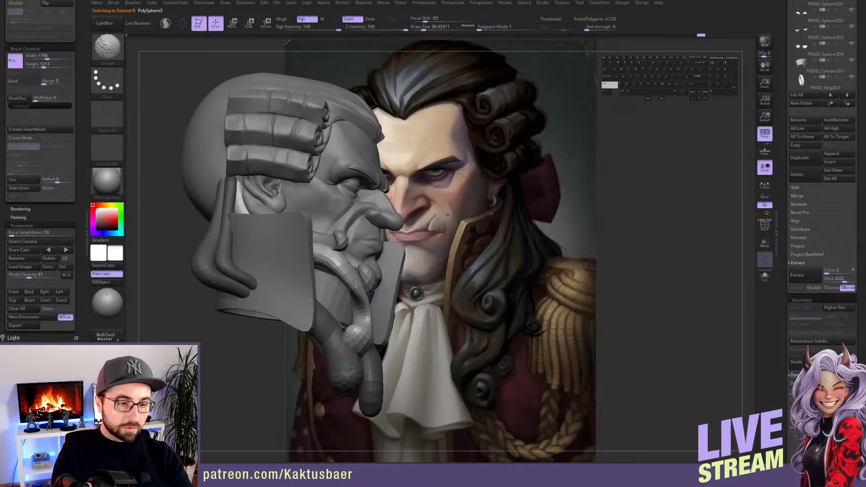
pyautogui.keyDown('alt'); pyautogui.moveTo(357, 280); pyautogui.dragTo(362, 265, button='right'); pyautogui.keyUp('alt')
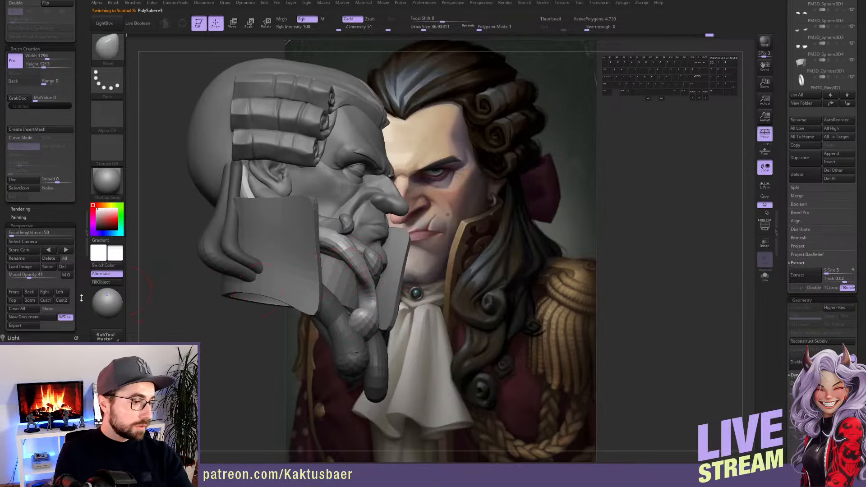
# Enable backface masking and reposition the upper part of the S-shaped lock with the Move brush at about size 62
pyautogui.moveTo(80, 105); pyautogui.dragTo(80, 273)
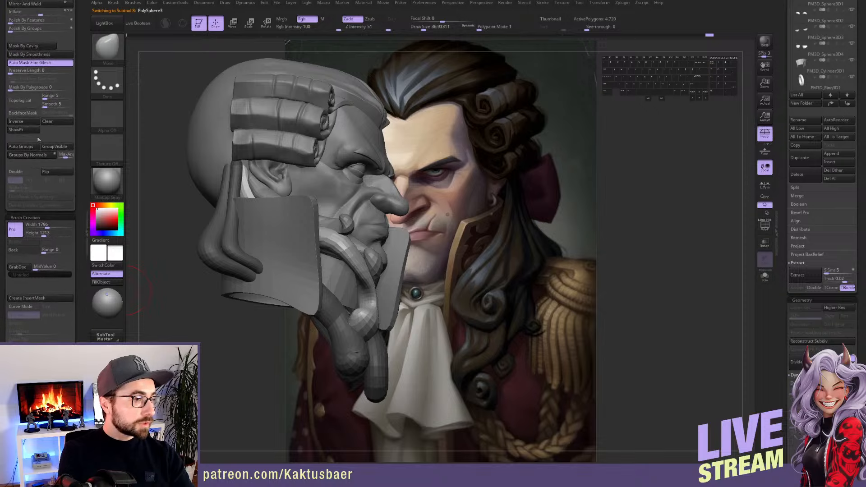
pyautogui.click(24, 113)
pyautogui.press('s')
pyautogui.moveTo(362, 270); pyautogui.dragTo(340, 269)
pyautogui.moveTo(338, 269)
pyautogui.mouseDown(button='right')
pyautogui.moveTo(321, 236)
pyautogui.moveTo(324, 245)
pyautogui.moveTo(356, 255)
pyautogui.mouseUp(button='right')
pyautogui.press('s')
pyautogui.moveTo(350, 254); pyautogui.dragTo(347, 254)
pyautogui.moveTo(352, 258); pyautogui.dragTo(347, 254)
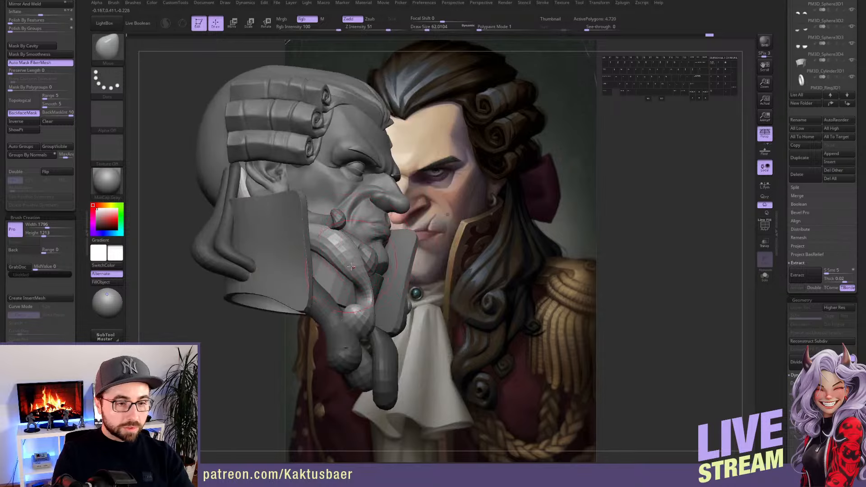
# Reshape the lower bend of the S-shaped lock from several angles and smooth its upper length
pyautogui.moveTo(339, 270); pyautogui.dragTo(344, 298, button='right')
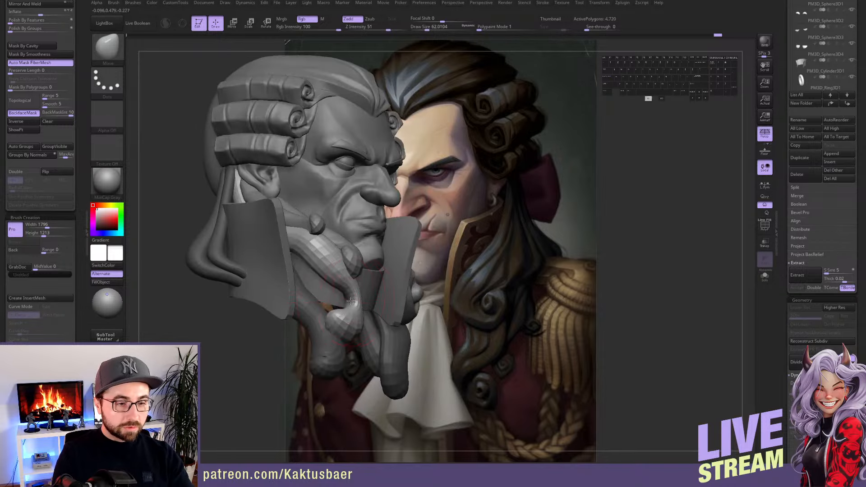
pyautogui.press('s')
pyautogui.moveTo(350, 301); pyautogui.dragTo(347, 301)
pyautogui.moveTo(349, 297); pyautogui.dragTo(337, 301, button='right')
pyautogui.moveTo(345, 308); pyautogui.dragTo(351, 311)
pyautogui.moveTo(351, 297); pyautogui.dragTo(367, 289, button='right')
pyautogui.keyDown('shift'); pyautogui.moveTo(317, 249); pyautogui.dragTo(335, 280); pyautogui.keyUp('shift')
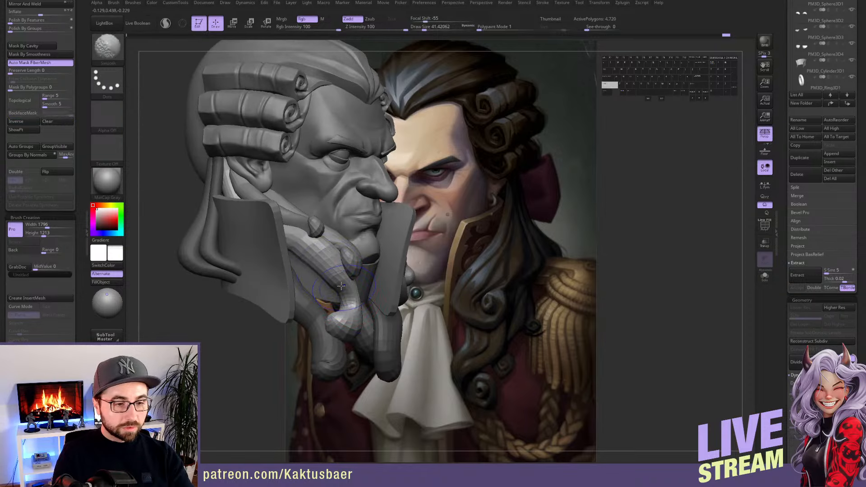
pyautogui.moveTo(341, 286)
pyautogui.mouseDown(button='right')
pyautogui.moveTo(329, 267)
pyautogui.moveTo(346, 292)
pyautogui.moveTo(342, 251)
pyautogui.moveTo(332, 246)
pyautogui.moveTo(339, 257)
pyautogui.mouseUp(button='right')
pyautogui.moveTo(375, 290); pyautogui.dragTo(326, 284, button='right')
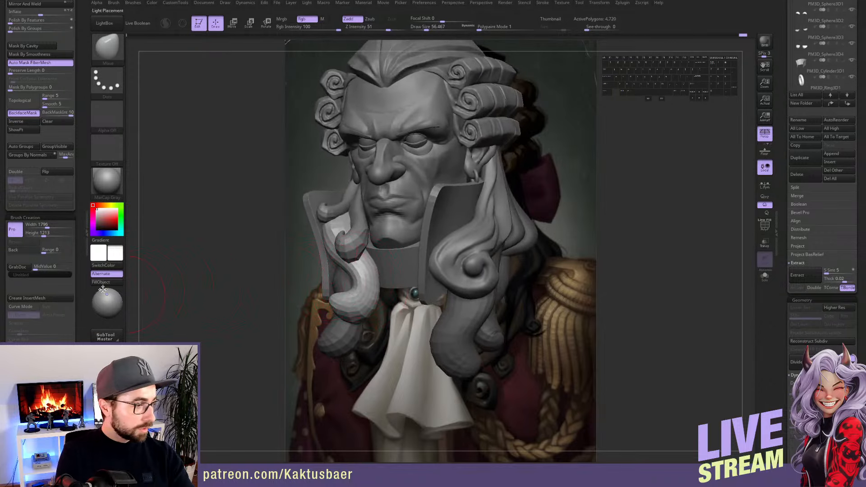
pyautogui.keyDown('alt'); pyautogui.click(397, 267); pyautogui.keyUp('alt')
pyautogui.moveTo(396, 278)
pyautogui.mouseDown(button='right')
pyautogui.moveTo(405, 265)
pyautogui.moveTo(391, 280)
pyautogui.mouseUp(button='right')
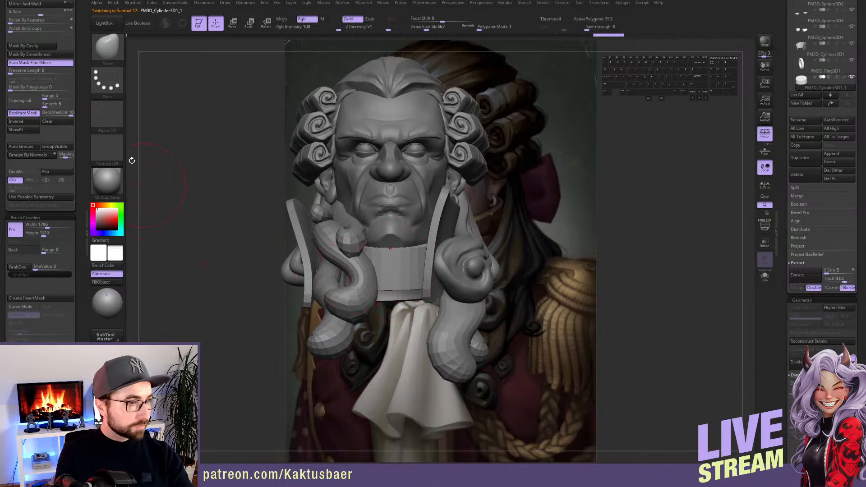
pyautogui.scroll(10, 84, 123)
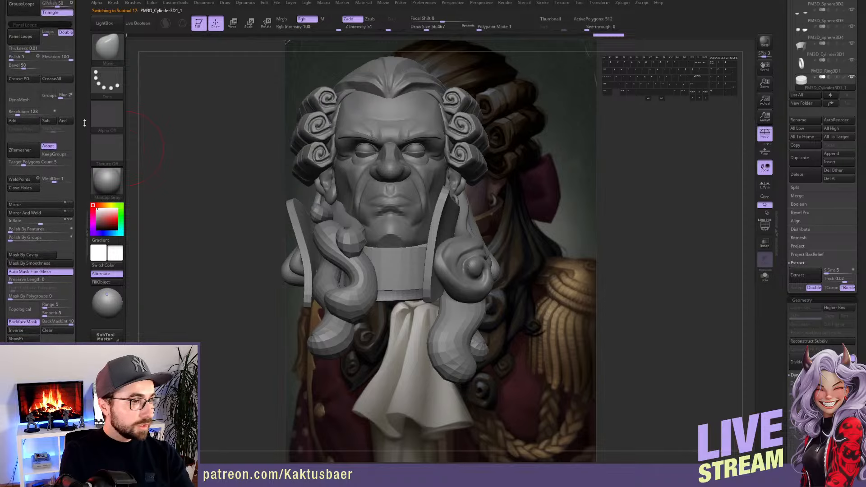
pyautogui.moveTo(85, 123); pyautogui.dragTo(84, 125)
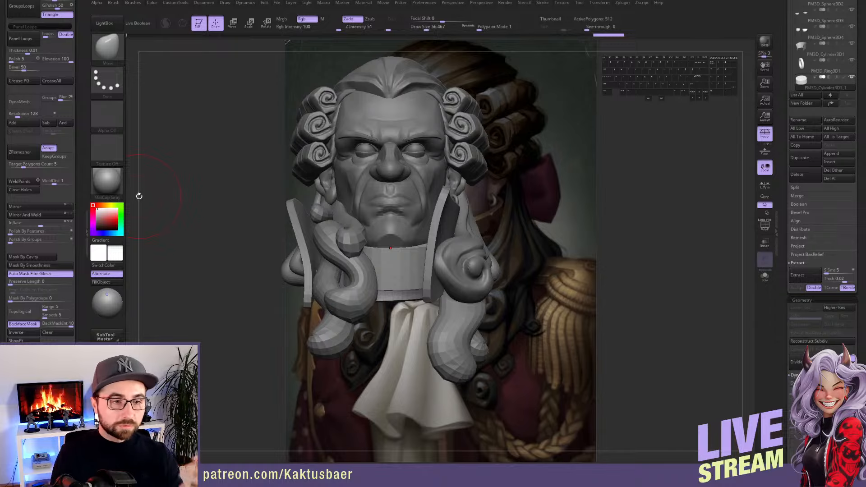
# Select and frame the head, then carve out the nostrils under the nose with the ClayBuildup brush in subtract mode
pyautogui.keyDown('alt'); pyautogui.click(413, 184); pyautogui.keyUp('alt')
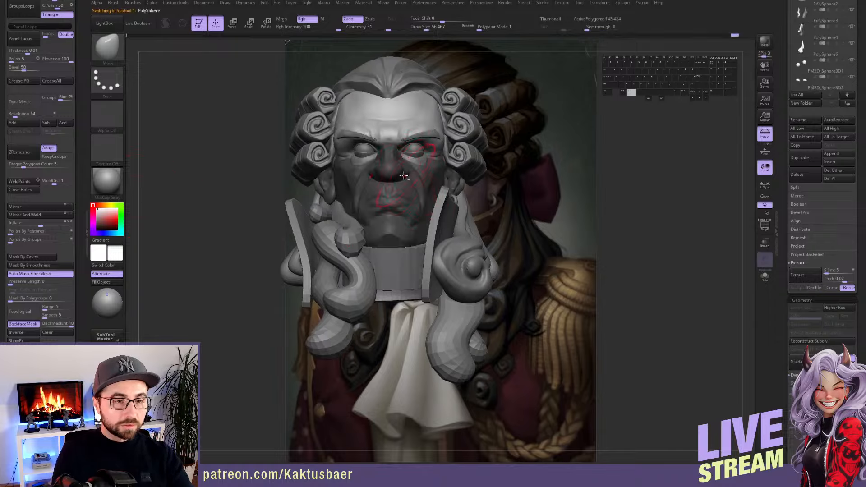
pyautogui.press('f')
pyautogui.press('w')
pyautogui.press('q')
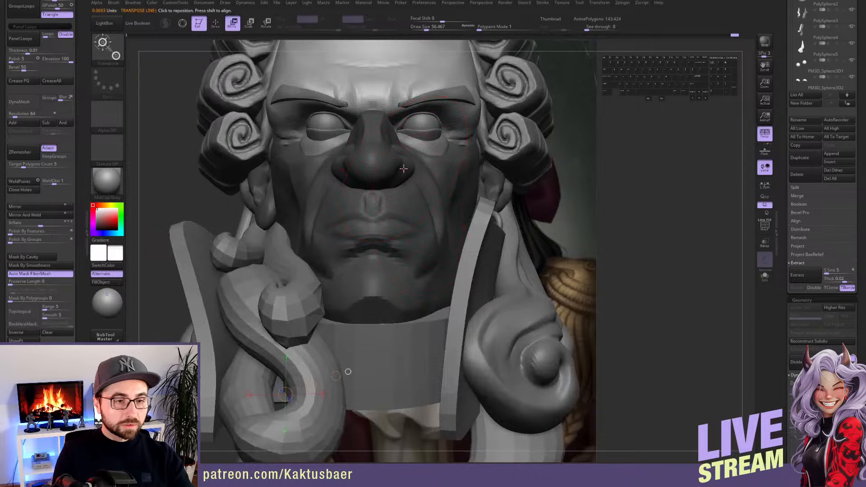
pyautogui.moveTo(397, 176)
pyautogui.keyDown('alt'); pyautogui.mouseDown(button='right')
pyautogui.moveTo(410, 214)
pyautogui.moveTo(360, 181)
pyautogui.moveTo(394, 185)
pyautogui.moveTo(397, 201)
pyautogui.mouseUp(button='right'); pyautogui.keyUp('alt')
pyautogui.press('b')
pyautogui.press('d')
pyautogui.press('s')
pyautogui.press('b')
pyautogui.press('c')
pyautogui.press('b')
pyautogui.moveTo(397, 201)
pyautogui.keyDown('alt'); pyautogui.mouseDown()
pyautogui.moveTo(383, 200)
pyautogui.moveTo(391, 203)
pyautogui.mouseUp(); pyautogui.keyUp('alt')
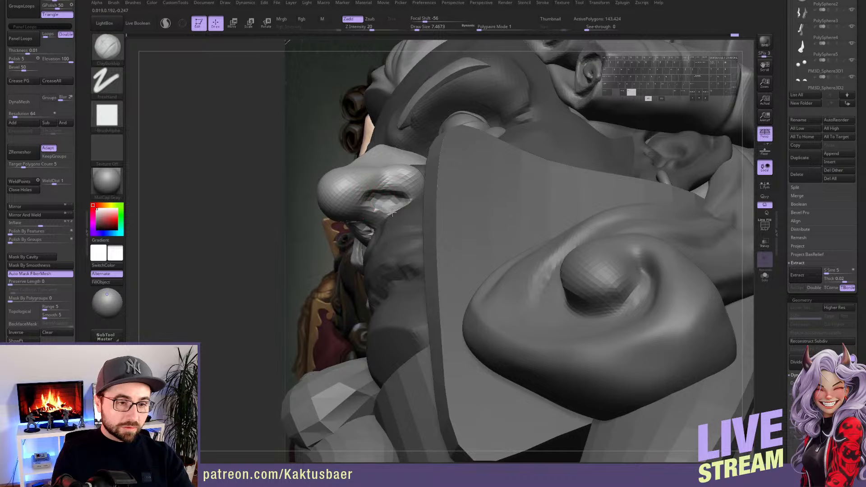
pyautogui.moveTo(373, 200)
pyautogui.mouseDown(button='right')
pyautogui.moveTo(417, 248)
pyautogui.moveTo(399, 239)
pyautogui.mouseUp(button='right')
# Clear the mask on the head and raise the mesh to subdivision level 2
pyautogui.keyDown('ctrl'); pyautogui.click(232, 185); pyautogui.keyUp('ctrl')
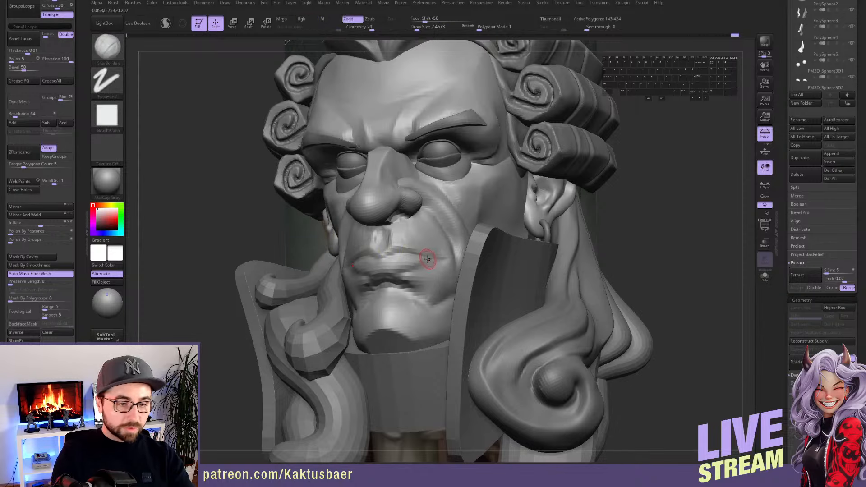
pyautogui.press('d')
pyautogui.moveTo(423, 251)
pyautogui.mouseDown(button='right')
pyautogui.moveTo(409, 230)
pyautogui.moveTo(404, 250)
pyautogui.mouseUp(button='right')
# Cut creases at the mouth corners and define the lower lip's edge with the DamStandard brush
pyautogui.press('b')
pyautogui.press('d')
pyautogui.press('s')
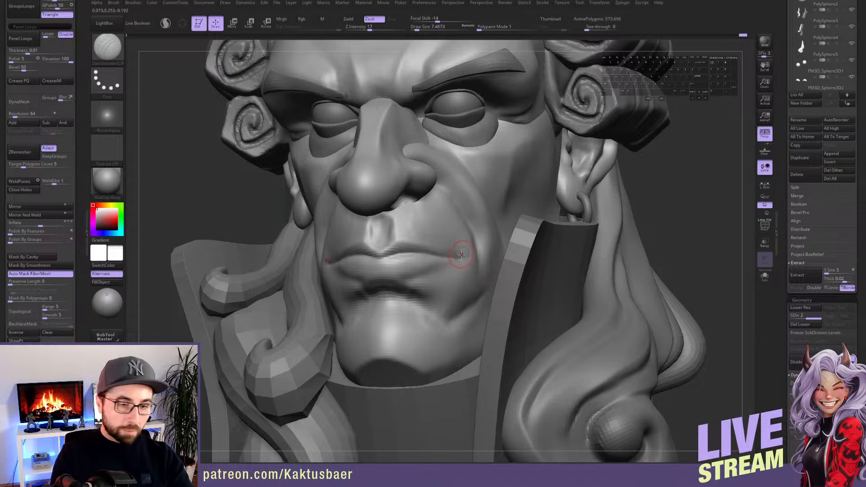
pyautogui.moveTo(458, 243); pyautogui.dragTo(460, 271)
pyautogui.moveTo(459, 245); pyautogui.dragTo(456, 274)
pyautogui.moveTo(459, 248)
pyautogui.mouseDown()
pyautogui.moveTo(451, 283)
pyautogui.moveTo(452, 263)
pyautogui.moveTo(412, 284)
pyautogui.mouseUp()
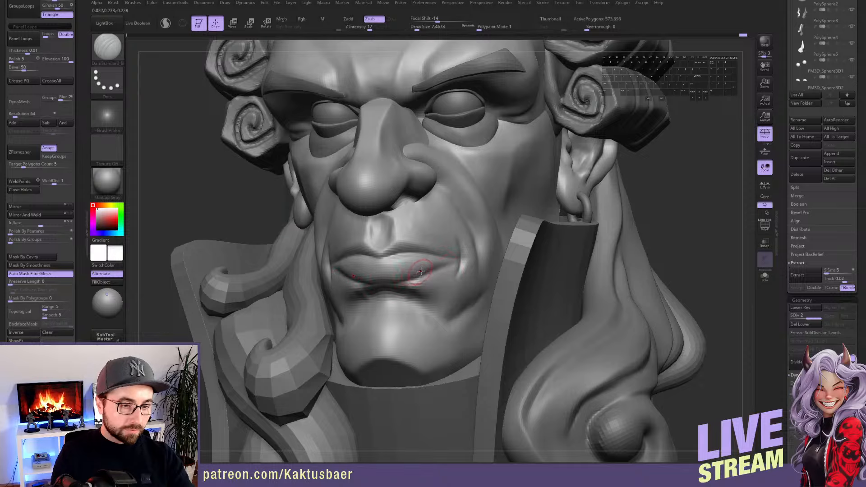
pyautogui.press(']')
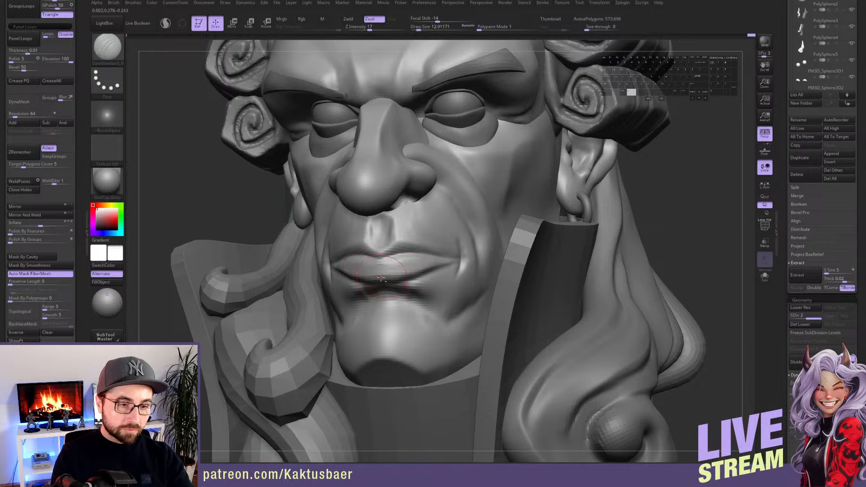
# Carve beneath the lower lip with the ClayBuildup brush in subtract mode and smooth the area around the mouth corners
pyautogui.keyDown('alt'); pyautogui.moveTo(449, 260); pyautogui.dragTo(450, 243, button='right'); pyautogui.keyUp('alt')
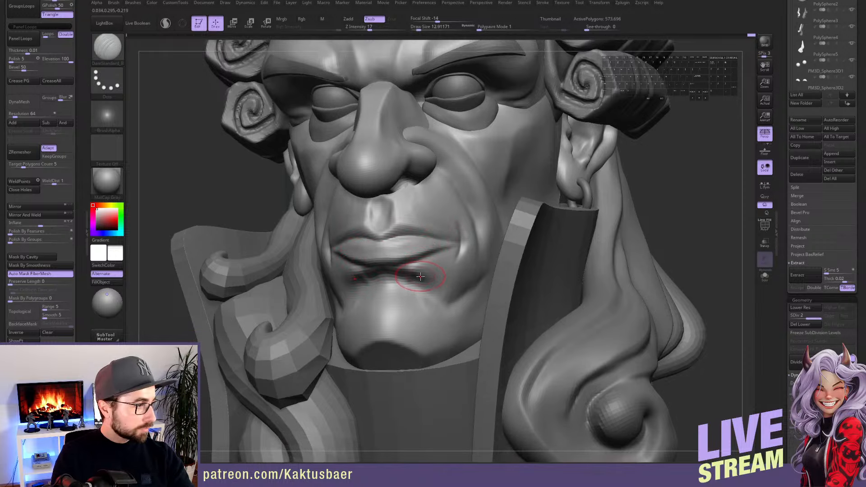
pyautogui.press('1')
pyautogui.moveTo(425, 275)
pyautogui.keyDown('alt'); pyautogui.mouseDown()
pyautogui.moveTo(392, 274)
pyautogui.moveTo(431, 281)
pyautogui.mouseUp(); pyautogui.keyUp('alt')
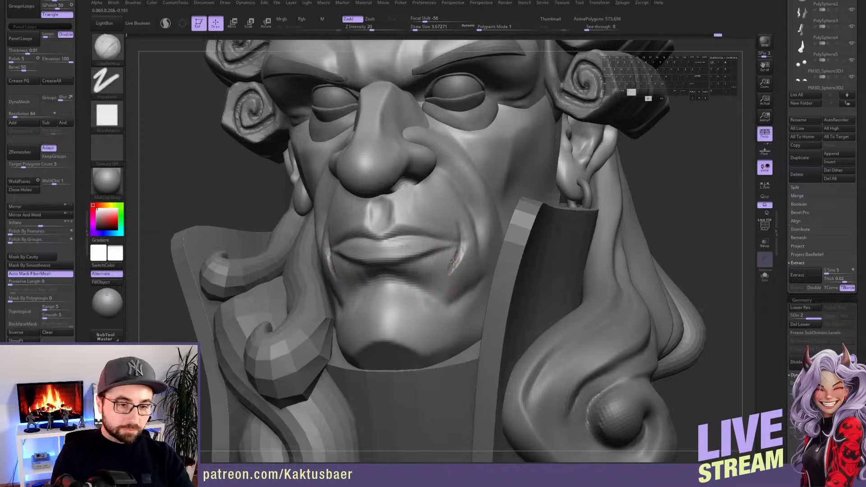
pyautogui.press('s')
pyautogui.press('shift')
pyautogui.keyDown('shift'); pyautogui.moveTo(447, 274); pyautogui.dragTo(458, 265); pyautogui.keyUp('shift')
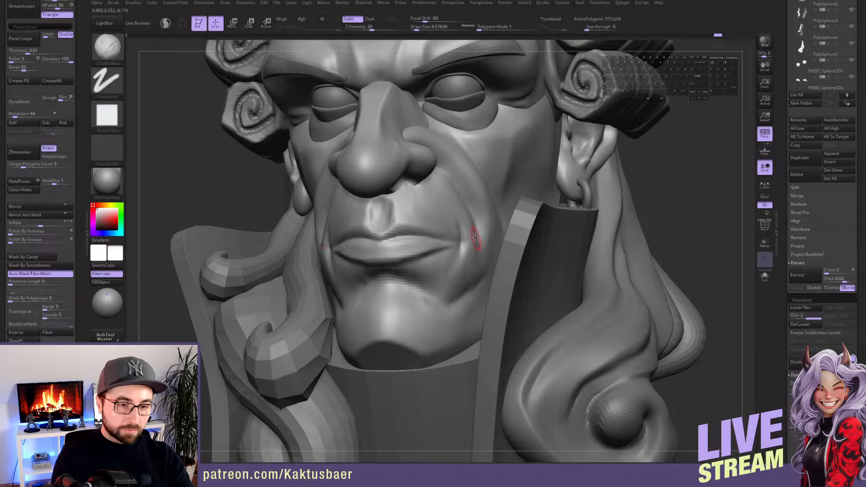
# Build up the cheek fold beside the mouth with the ClayBuildup brush and smooth the upper lip area around the philtrum
pyautogui.moveTo(468, 224); pyautogui.dragTo(454, 222)
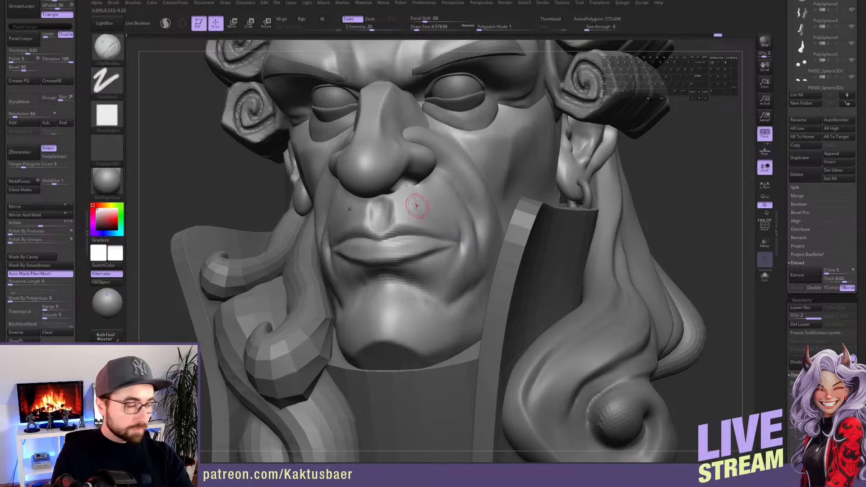
pyautogui.press('shift')
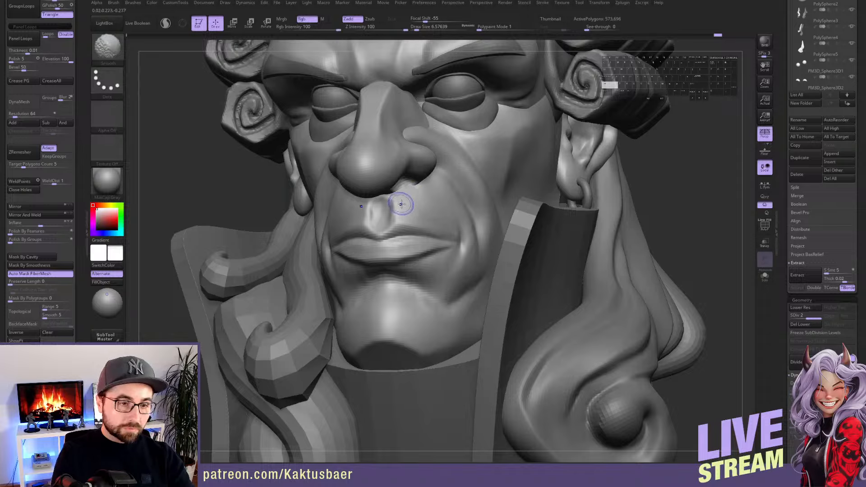
pyautogui.moveTo(384, 208)
pyautogui.keyDown('shift'); pyautogui.mouseDown()
pyautogui.moveTo(392, 232)
pyautogui.moveTo(432, 232)
pyautogui.moveTo(395, 228)
pyautogui.moveTo(451, 243)
pyautogui.mouseUp(); pyautogui.keyUp('shift')
# Undo the last two strokes and sharpen the line and edge of the lower lip with the DamStandard brush
pyautogui.press('b')
pyautogui.press('d')
pyautogui.press('s')
pyautogui.hotkey('ctrl', 'z')
pyautogui.hotkey('ctrl', 'z')
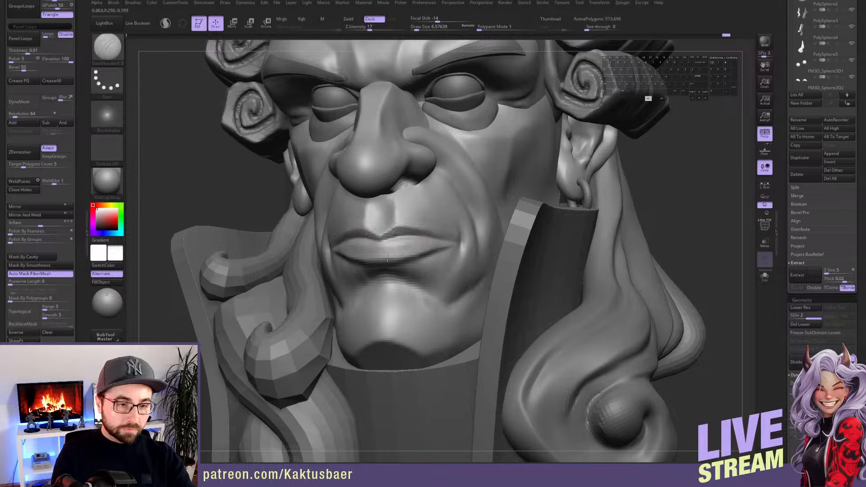
pyautogui.moveTo(387, 257)
pyautogui.mouseDown()
pyautogui.moveTo(423, 250)
pyautogui.moveTo(409, 253)
pyautogui.mouseUp()
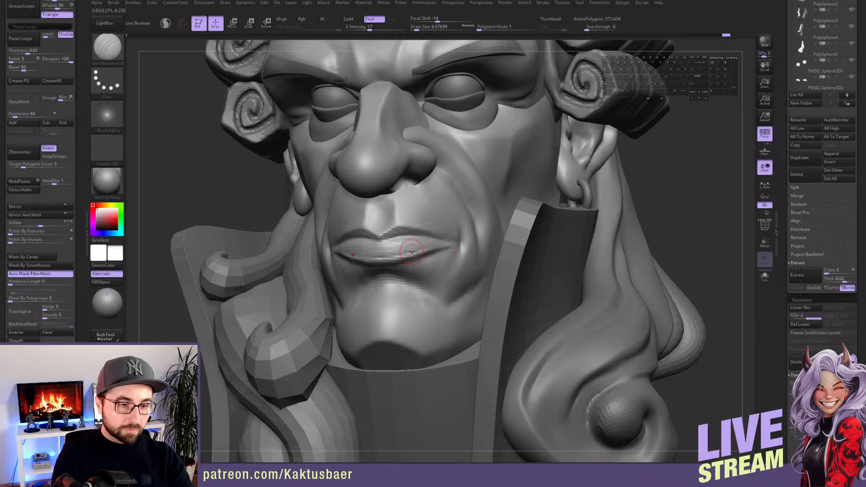
pyautogui.moveTo(411, 252); pyautogui.dragTo(423, 258, button='right')
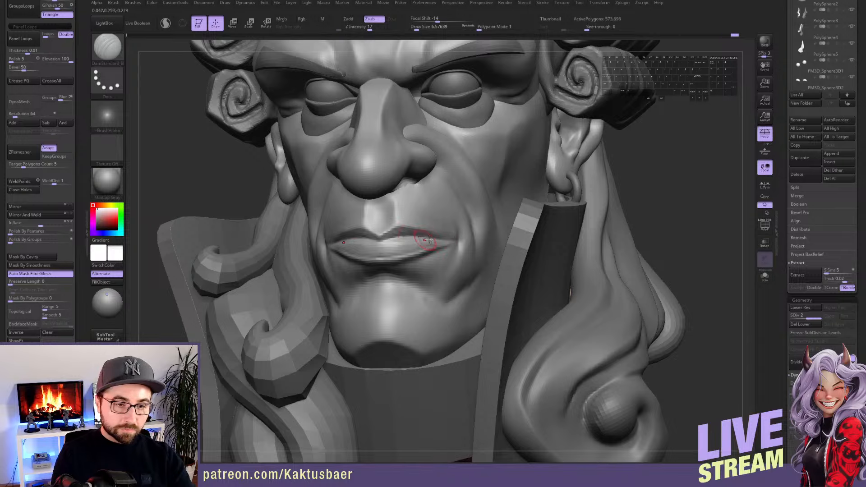
# Reshape the nasolabial folds and cheeks beside the mouth with the Move brush
pyautogui.keyDown('alt'); pyautogui.moveTo(456, 229); pyautogui.dragTo(436, 235, button='right'); pyautogui.keyUp('alt')
pyautogui.press(']')
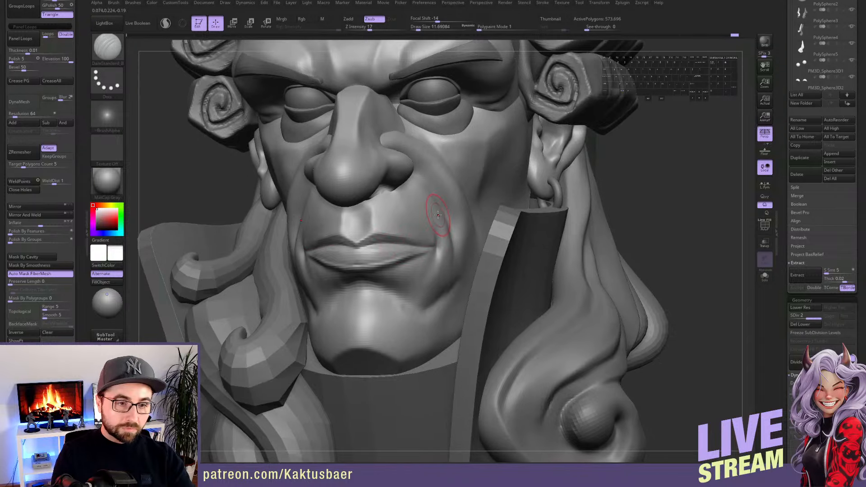
pyautogui.press('b')
pyautogui.press('m')
pyautogui.press('v')
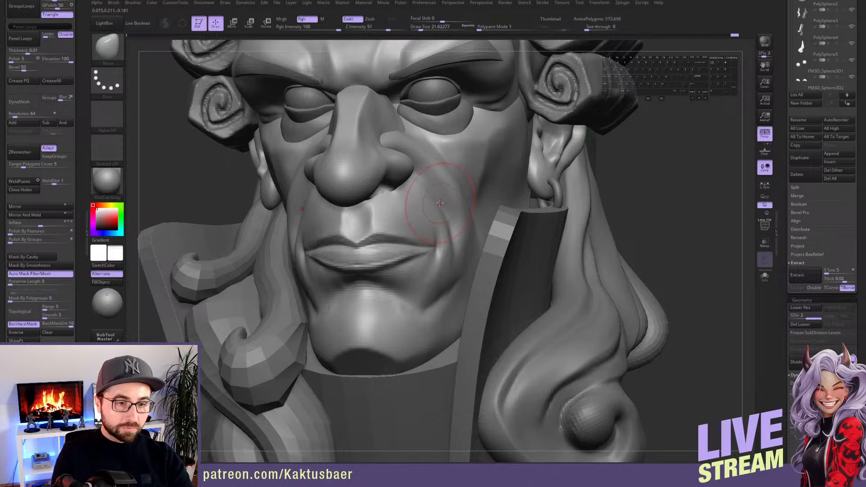
pyautogui.press('[')
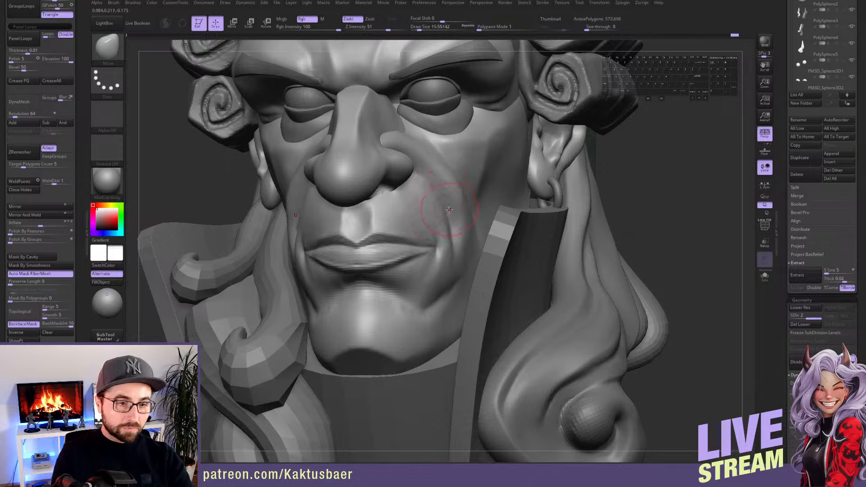
pyautogui.press('shift')
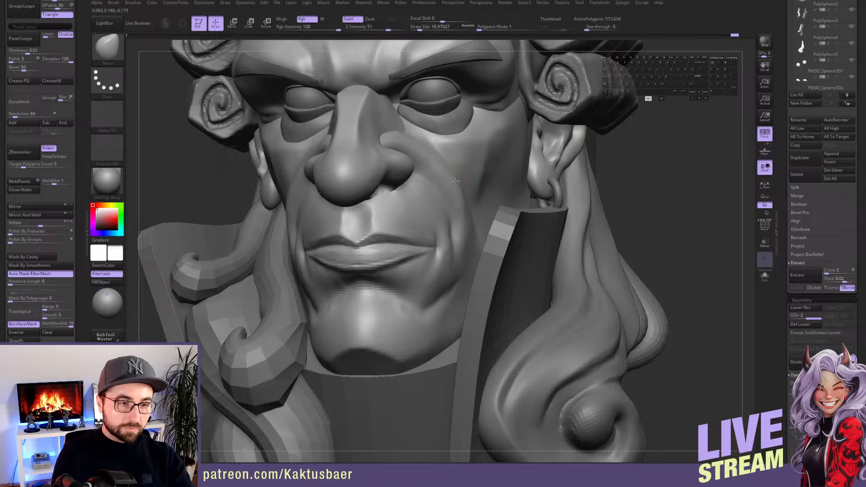
pyautogui.press('s')
pyautogui.moveTo(288, 205); pyautogui.dragTo(291, 205)
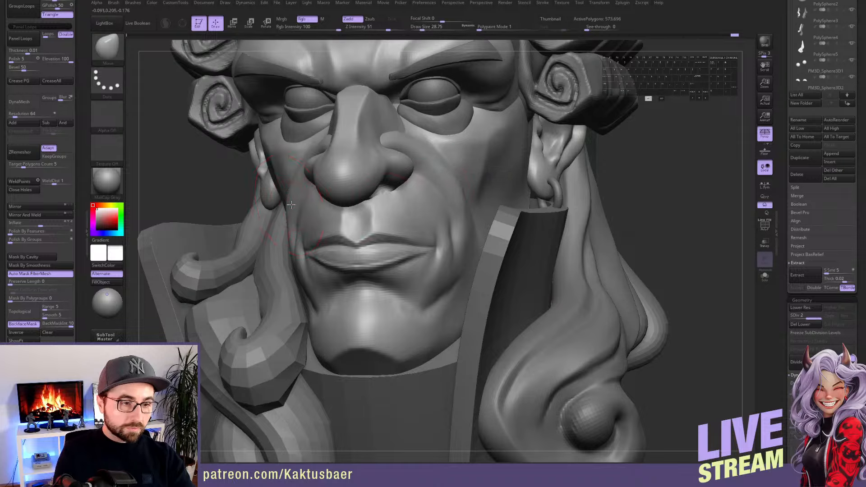
# Turn off backface masking for the Move brush, then adjust and smooth the folds from the nose wings to the lower cheeks
pyautogui.click(22, 324)
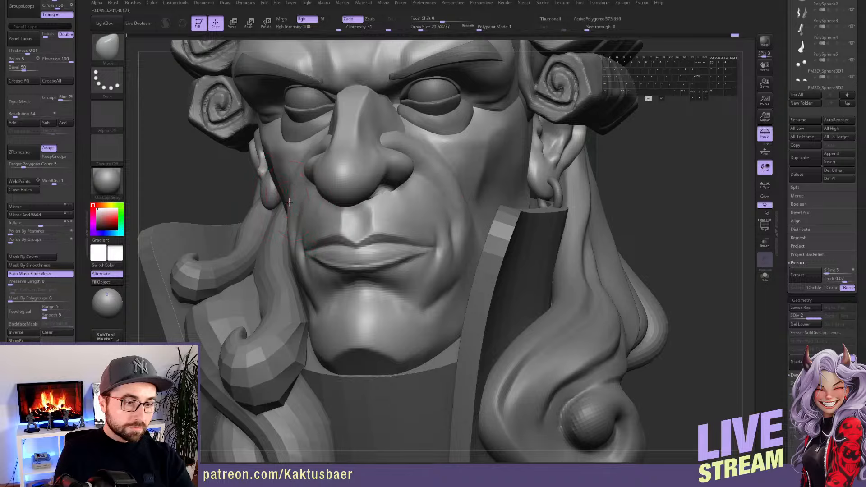
pyautogui.press('[')
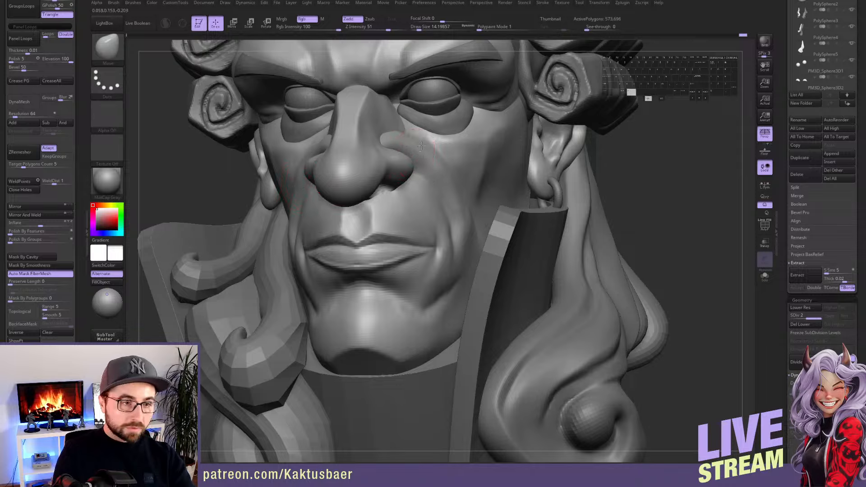
pyautogui.moveTo(426, 153)
pyautogui.keyDown('shift'); pyautogui.mouseDown()
pyautogui.moveTo(414, 140)
pyautogui.moveTo(431, 150)
pyautogui.mouseUp(); pyautogui.keyUp('shift')
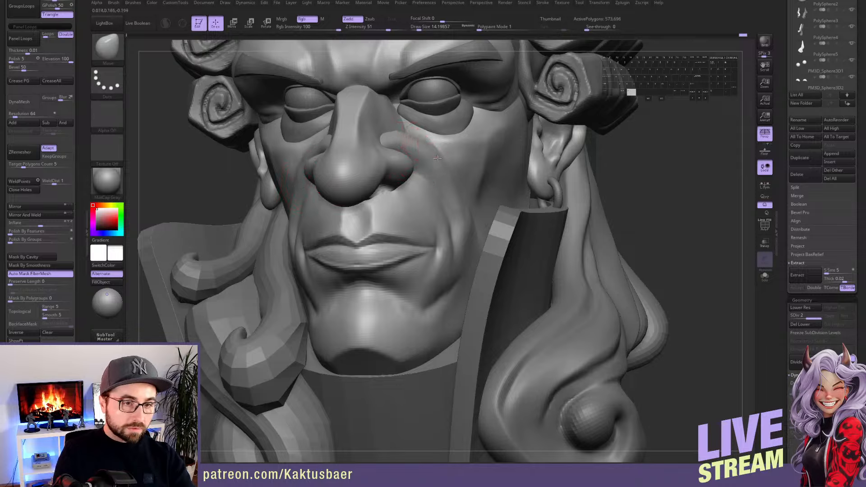
pyautogui.press(']')
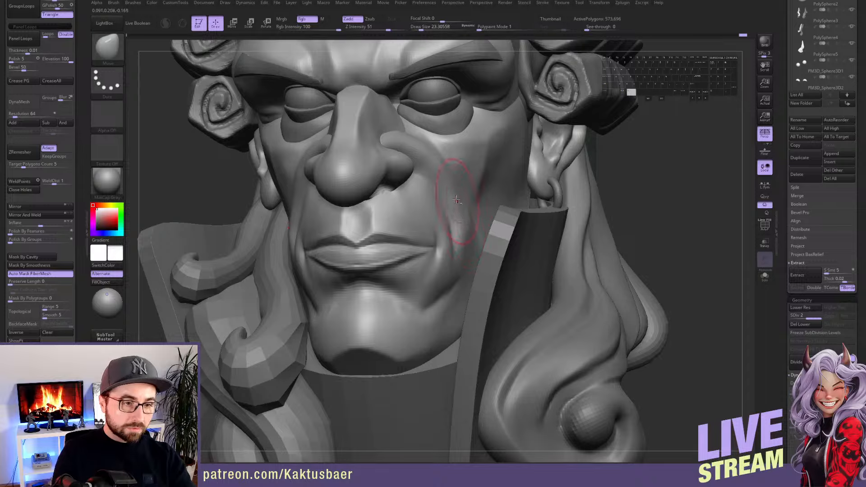
pyautogui.press('[')
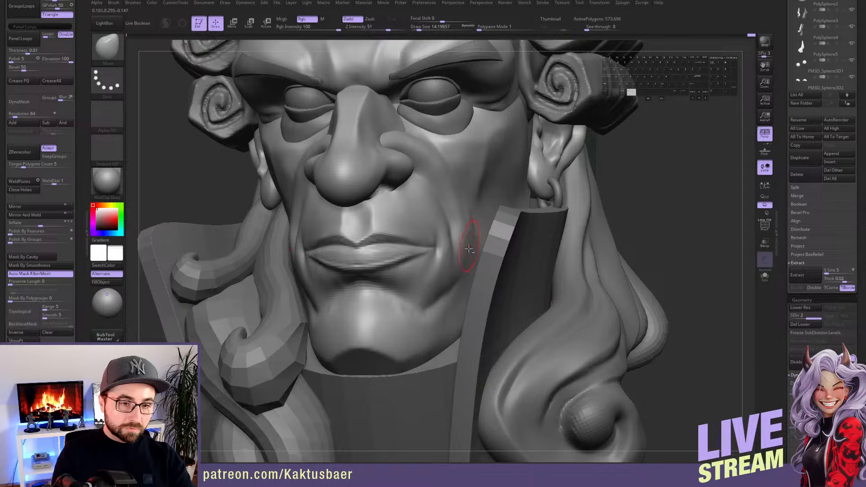
pyautogui.keyDown('shift'); pyautogui.moveTo(468, 240); pyautogui.dragTo(463, 253); pyautogui.keyUp('shift')
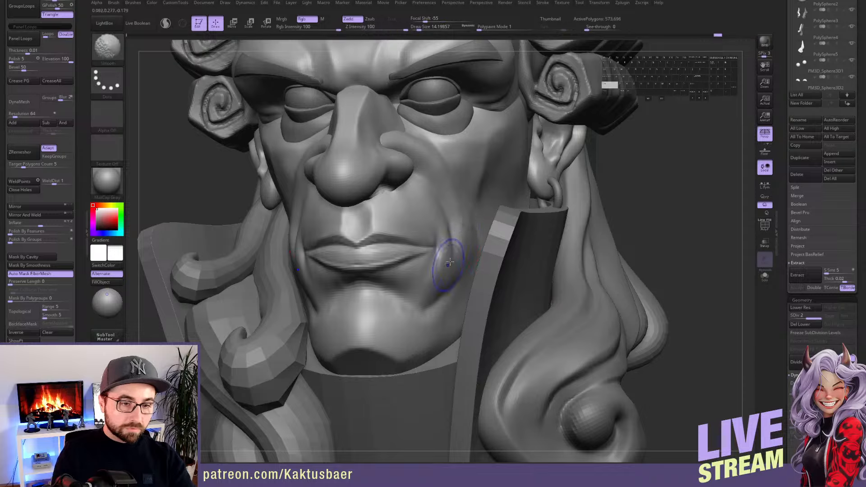
# Refine the cheek contour beside the mouth with the Move brush and quick-save the project
pyautogui.press('s')
pyautogui.moveTo(466, 208); pyautogui.dragTo(461, 220)
pyautogui.moveTo(460, 219); pyautogui.dragTo(416, 203, button='right')
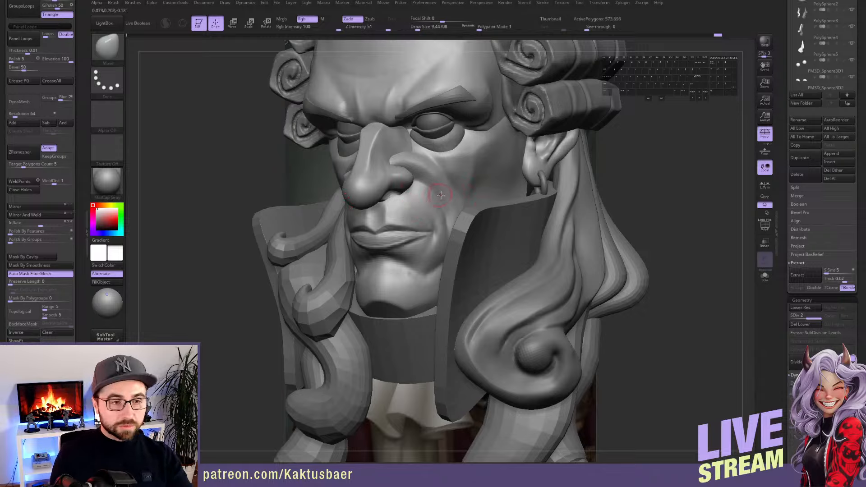
pyautogui.keyDown('alt'); pyautogui.moveTo(469, 208); pyautogui.dragTo(444, 229, button='right'); pyautogui.keyUp('alt')
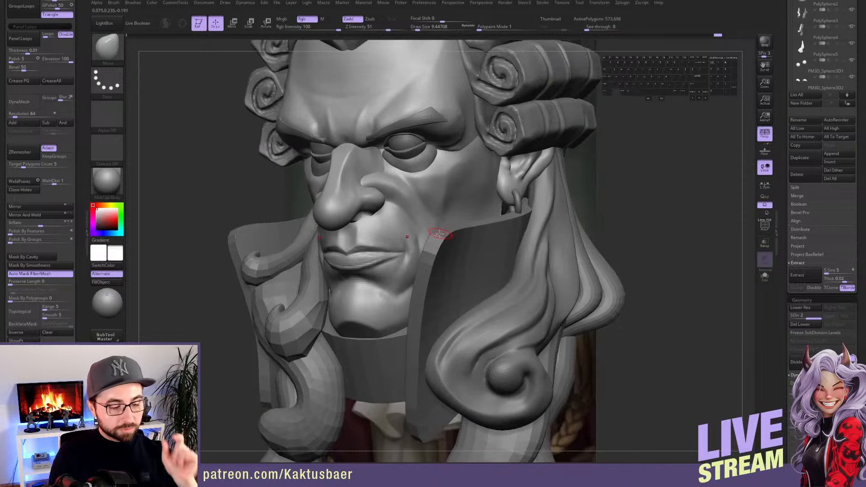
pyautogui.hotkey('ctrl', 's')
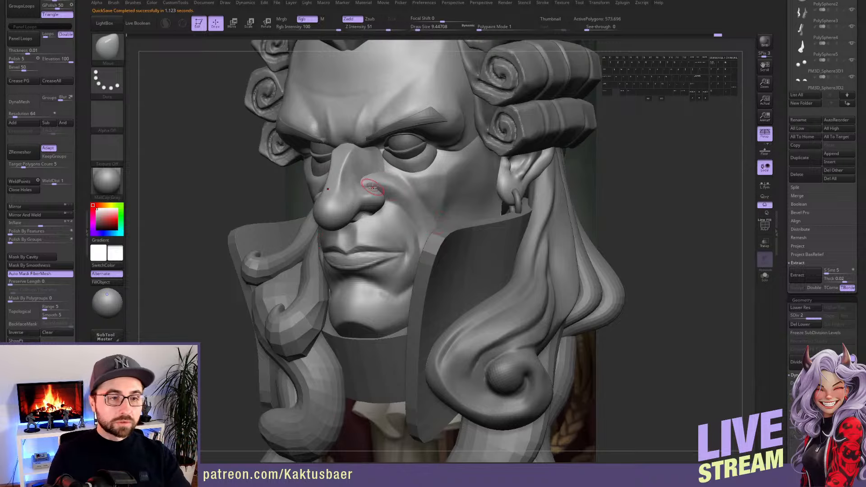
# Build up the frown muscles between the eyebrows and above the nose bridge with the ClayBuildup brush
pyautogui.keyDown('alt'); pyautogui.moveTo(382, 116); pyautogui.dragTo(384, 154, button='right'); pyautogui.keyUp('alt')
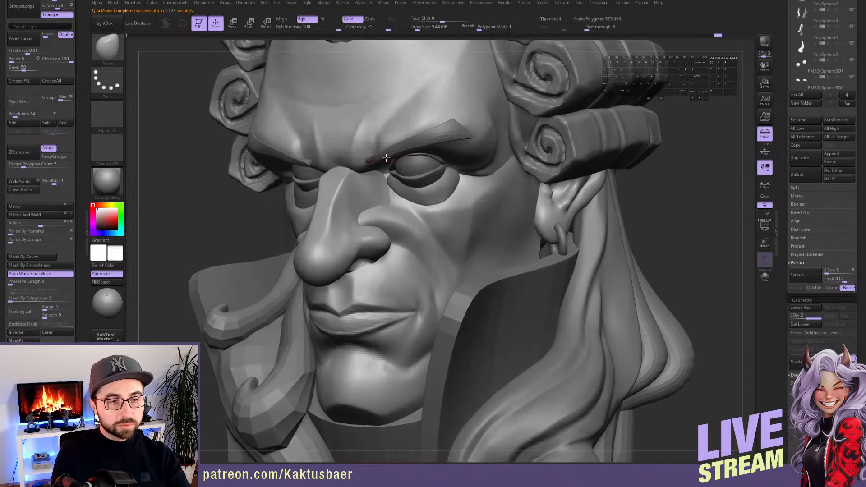
pyautogui.moveTo(333, 144)
pyautogui.keyDown('shift'); pyautogui.mouseDown(button='right')
pyautogui.moveTo(378, 141)
pyautogui.moveTo(359, 139)
pyautogui.mouseUp(button='right'); pyautogui.keyUp('shift')
pyautogui.press('b')
pyautogui.press('c')
pyautogui.press('b')
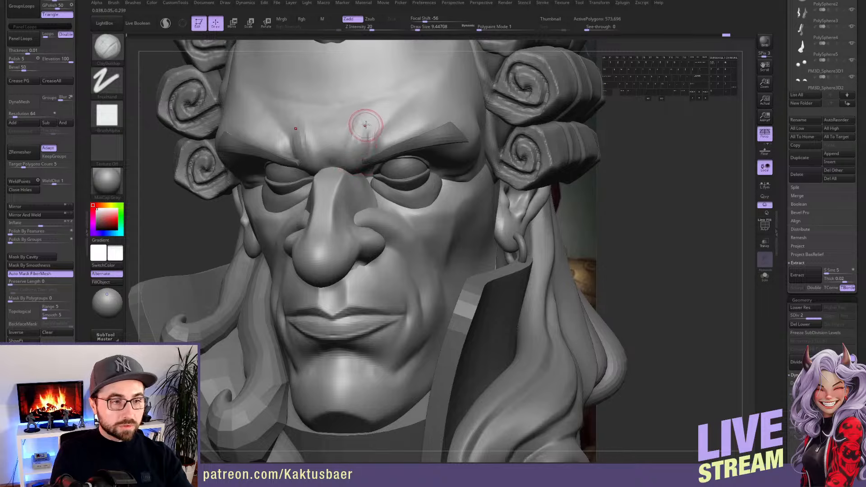
pyautogui.moveTo(367, 114); pyautogui.dragTo(358, 130)
pyautogui.keyDown('alt'); pyautogui.moveTo(367, 131); pyautogui.dragTo(364, 147, button='right'); pyautogui.keyUp('alt')
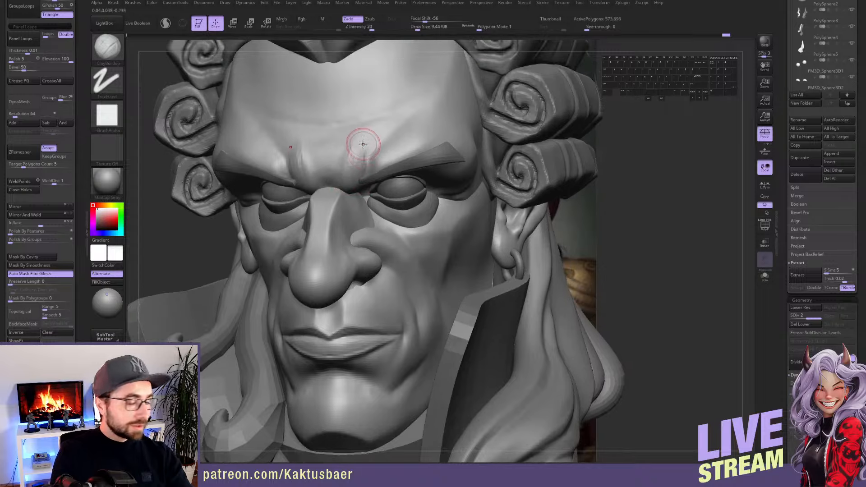
pyautogui.moveTo(364, 143)
pyautogui.mouseDown()
pyautogui.moveTo(386, 124)
pyautogui.moveTo(358, 161)
pyautogui.moveTo(358, 126)
pyautogui.moveTo(340, 162)
pyautogui.mouseUp()
pyautogui.moveTo(341, 162)
pyautogui.keyDown('alt'); pyautogui.mouseDown(button='right')
pyautogui.moveTo(356, 177)
pyautogui.moveTo(355, 163)
pyautogui.mouseUp(button='right'); pyautogui.keyUp('alt')
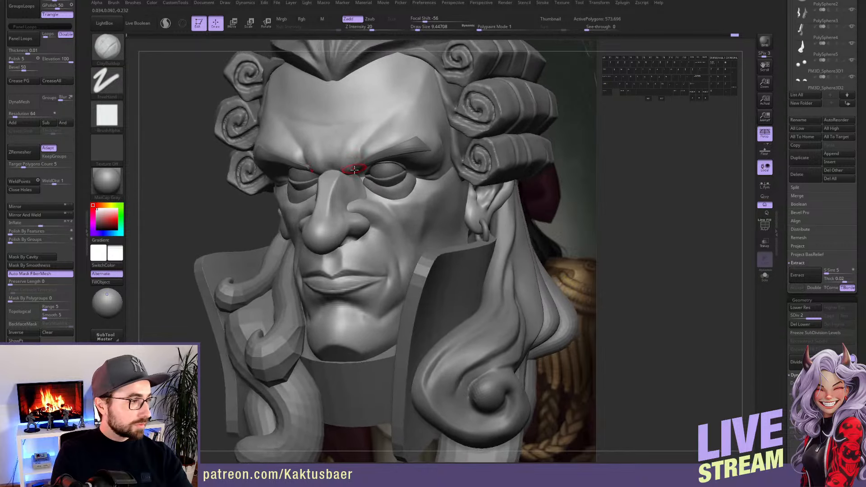
# Adjust the shape of the inner brow and forehead with the Move brush
pyautogui.press('b')
pyautogui.press('m')
pyautogui.press('v')
pyautogui.press('s')
pyautogui.moveTo(350, 152)
pyautogui.mouseDown()
pyautogui.moveTo(355, 164)
pyautogui.moveTo(368, 142)
pyautogui.mouseUp()
pyautogui.press('s')
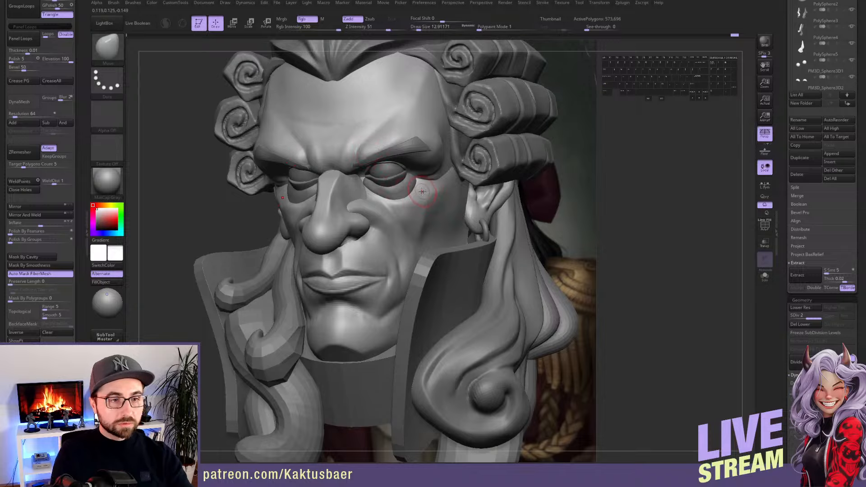
pyautogui.keyDown('shift'); pyautogui.moveTo(426, 95); pyautogui.dragTo(427, 94); pyautogui.keyUp('shift')
pyautogui.moveTo(426, 113)
pyautogui.keyDown('alt'); pyautogui.mouseDown(button='right')
pyautogui.moveTo(402, 119)
pyautogui.moveTo(440, 113)
pyautogui.moveTo(431, 114)
pyautogui.moveTo(417, 162)
pyautogui.mouseUp(button='right'); pyautogui.keyUp('alt')
# Isolate the head, flatten and smooth the temple planes with the TrimDynamic brush at draw size 28.75, and show all parts again
pyautogui.hotkey('alt', 's')
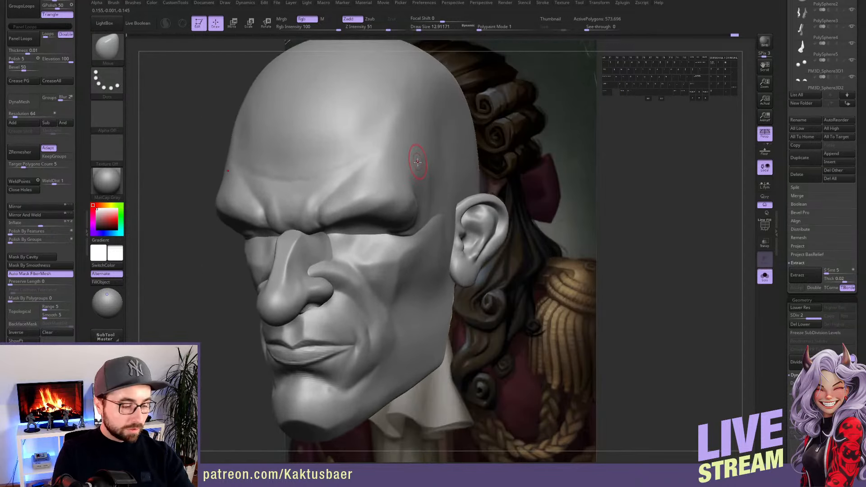
pyautogui.press('b')
pyautogui.press('t')
pyautogui.press('d')
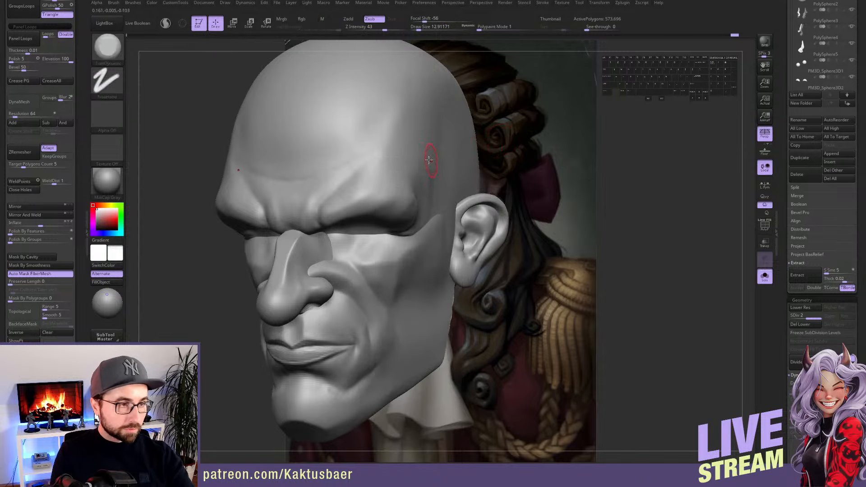
pyautogui.moveTo(431, 159); pyautogui.dragTo(418, 176, button='right')
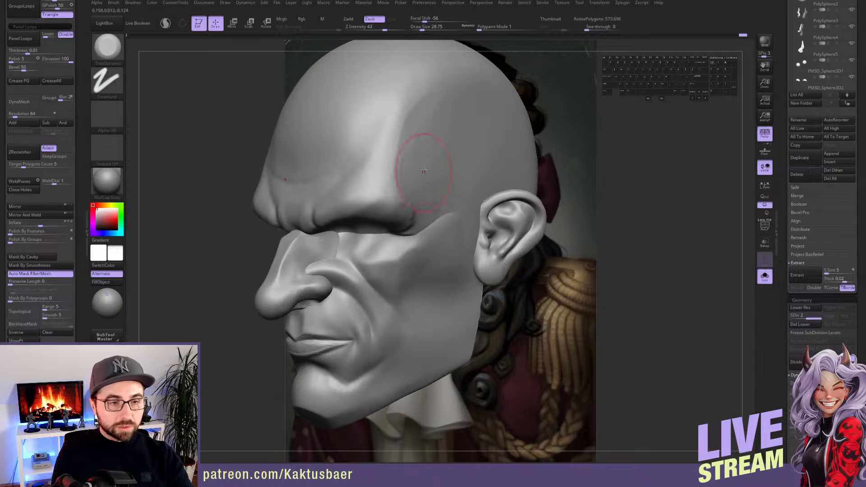
pyautogui.moveTo(424, 172); pyautogui.dragTo(440, 169, button='right')
pyautogui.keyDown('shift'); pyautogui.moveTo(410, 161); pyautogui.dragTo(416, 141); pyautogui.keyUp('shift')
pyautogui.keyDown('alt'); pyautogui.moveTo(441, 155); pyautogui.dragTo(436, 172, button='right'); pyautogui.keyUp('alt')
pyautogui.hotkey('alt', 's')
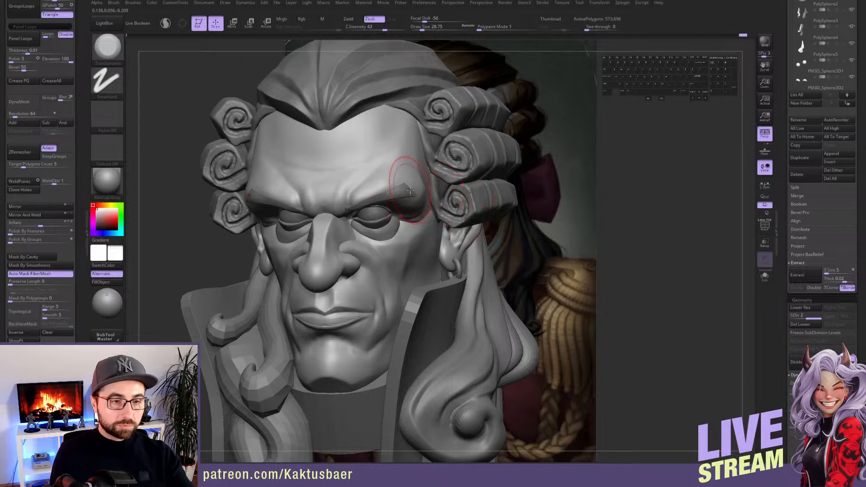
# Flatten the forehead plane above the outer eyebrow with the TrimDynamic brush at draw size about 18
pyautogui.moveTo(410, 190)
pyautogui.mouseDown(button='right')
pyautogui.moveTo(434, 198)
pyautogui.moveTo(410, 196)
pyautogui.mouseUp(button='right')
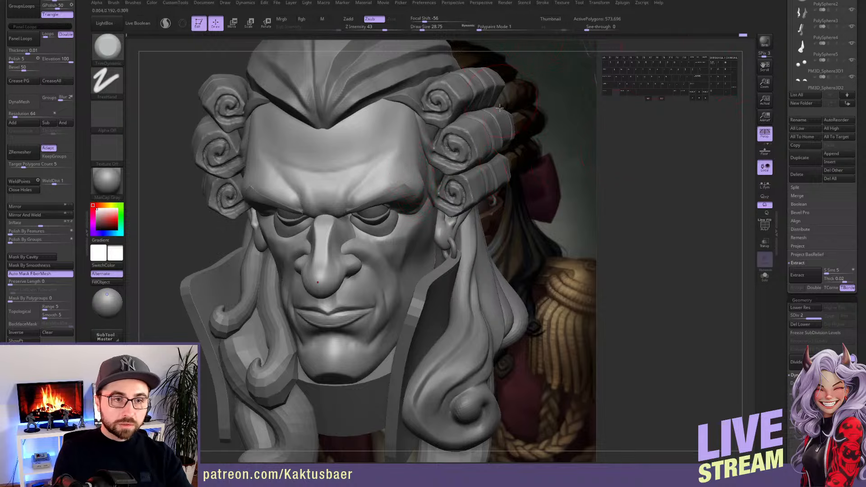
pyautogui.keyDown('alt'); pyautogui.moveTo(414, 197); pyautogui.dragTo(437, 251, button='right'); pyautogui.keyUp('alt')
pyautogui.moveTo(462, 224); pyautogui.dragTo(433, 227, button='right')
pyautogui.press('s')
pyautogui.moveTo(439, 226); pyautogui.dragTo(441, 209)
pyautogui.moveTo(455, 212); pyautogui.dragTo(426, 214, button='right')
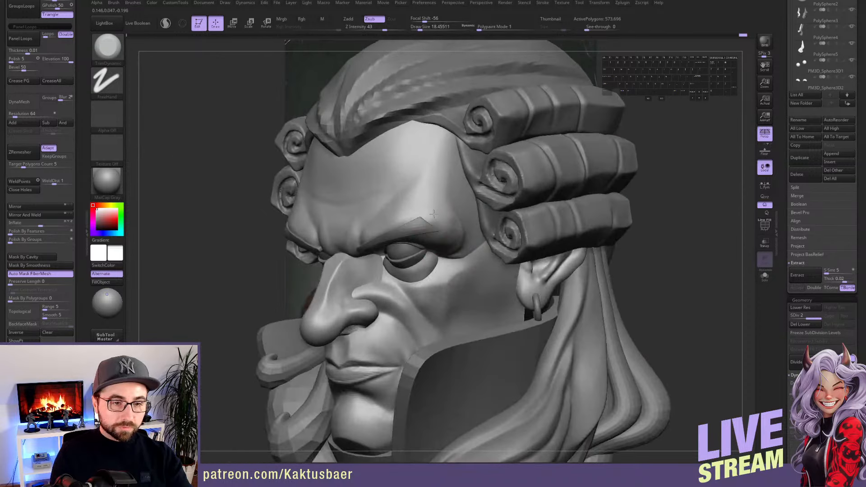
pyautogui.moveTo(451, 217)
pyautogui.mouseDown()
pyautogui.moveTo(456, 231)
pyautogui.moveTo(444, 214)
pyautogui.mouseUp()
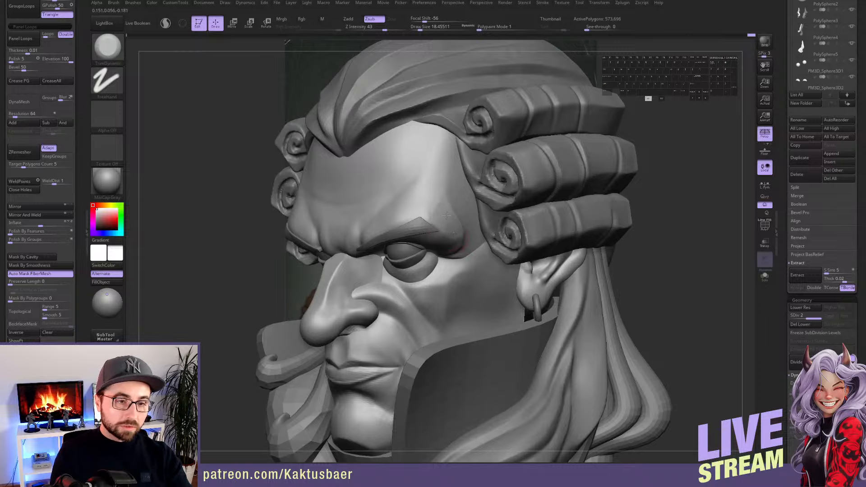
pyautogui.moveTo(438, 210); pyautogui.dragTo(443, 213)
pyautogui.moveTo(419, 203); pyautogui.dragTo(436, 203, button='right')
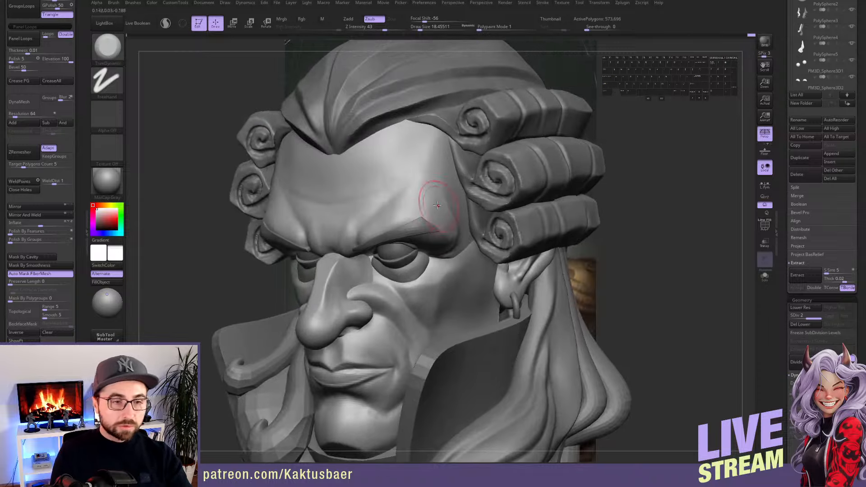
pyautogui.moveTo(440, 194)
pyautogui.mouseDown()
pyautogui.moveTo(446, 208)
pyautogui.moveTo(444, 152)
pyautogui.moveTo(434, 179)
pyautogui.mouseUp()
# Smooth the outer brow ridge around the tail of the eyebrow
pyautogui.press('shift')
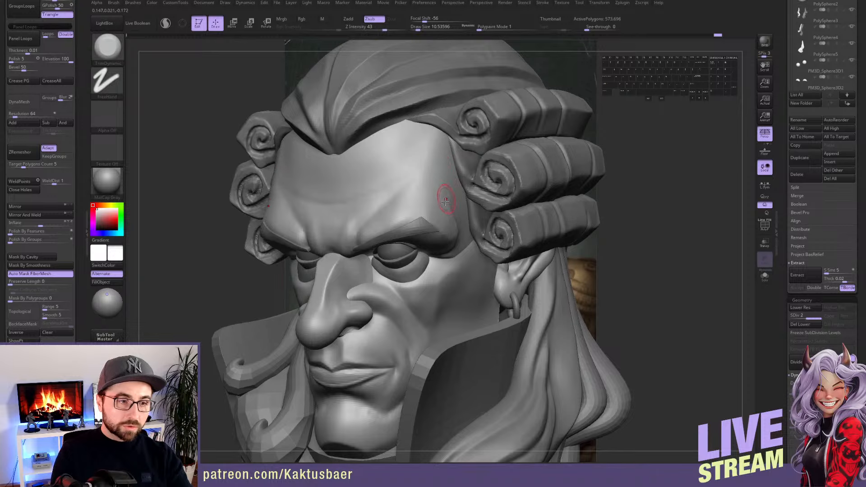
pyautogui.press('shift')
pyautogui.keyDown('shift'); pyautogui.moveTo(449, 232); pyautogui.dragTo(447, 229); pyautogui.keyUp('shift')
pyautogui.moveTo(447, 228); pyautogui.dragTo(449, 212, button='right')
pyautogui.press('shift')
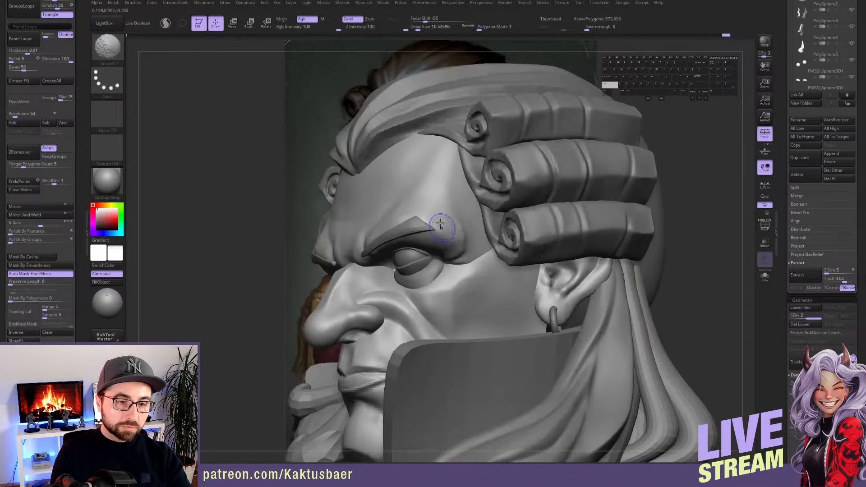
pyautogui.keyDown('shift'); pyautogui.moveTo(441, 231); pyautogui.dragTo(443, 230); pyautogui.keyUp('shift')
pyautogui.moveTo(443, 230)
pyautogui.mouseDown(button='right')
pyautogui.moveTo(427, 231)
pyautogui.moveTo(489, 242)
pyautogui.moveTo(467, 230)
pyautogui.moveTo(464, 214)
pyautogui.mouseUp(button='right')
pyautogui.moveTo(462, 211); pyautogui.dragTo(454, 216, button='right')
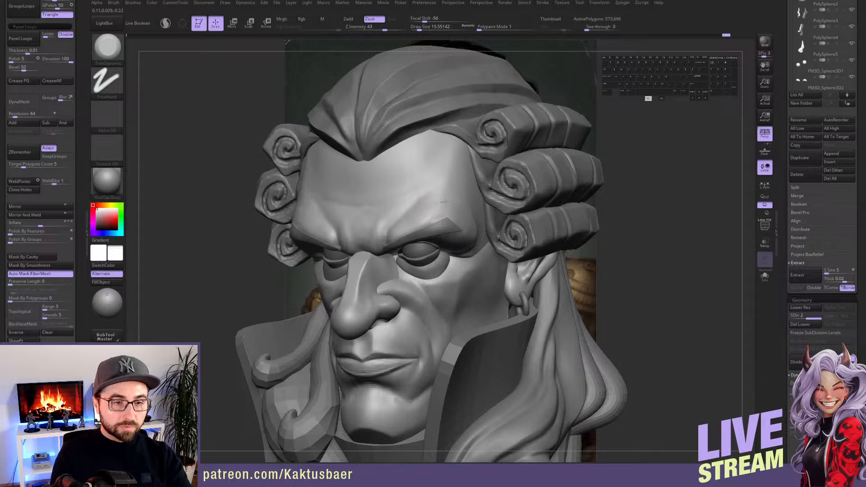
# Smooth the temple and the side of the forehead above the outer end of the eyebrow
pyautogui.press('shift')
pyautogui.keyDown('shift'); pyautogui.moveTo(462, 204); pyautogui.dragTo(460, 203); pyautogui.keyUp('shift')
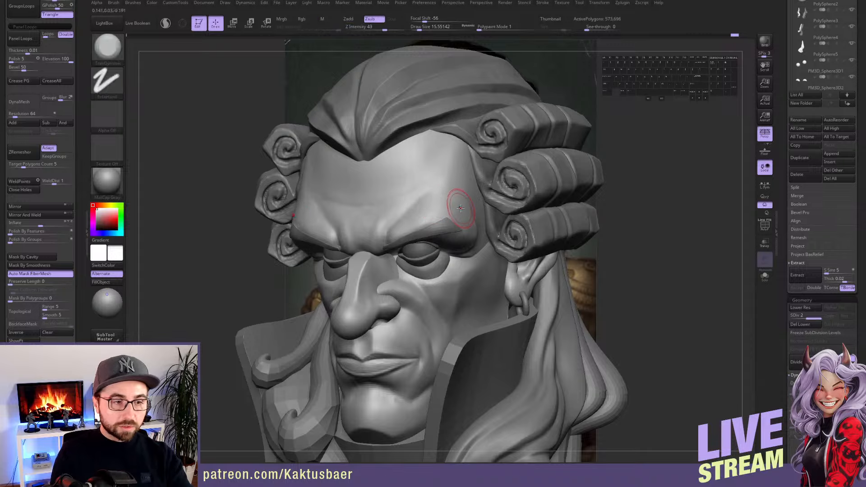
pyautogui.moveTo(458, 198); pyautogui.dragTo(455, 201, button='right')
pyautogui.press('shift')
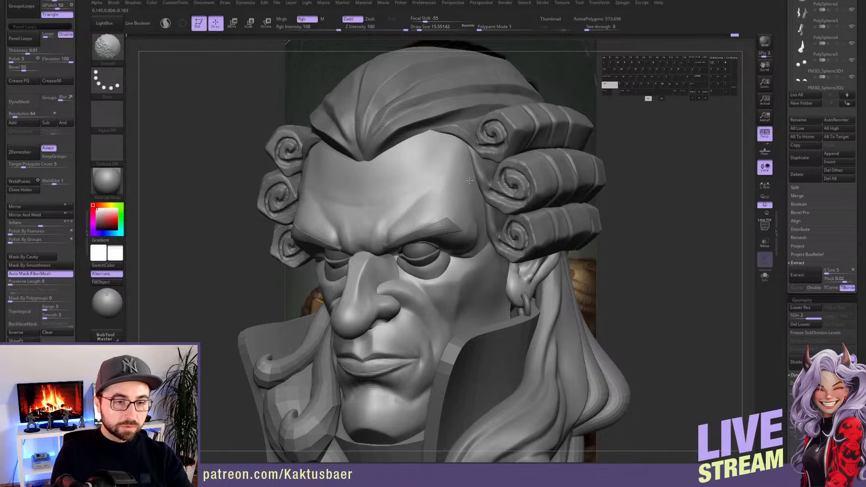
pyautogui.keyDown('shift'); pyautogui.moveTo(469, 180); pyautogui.dragTo(471, 177); pyautogui.keyUp('shift')
pyautogui.moveTo(473, 174); pyautogui.dragTo(472, 186, button='right')
pyautogui.keyDown('shift'); pyautogui.moveTo(472, 190); pyautogui.dragTo(474, 200); pyautogui.keyUp('shift')
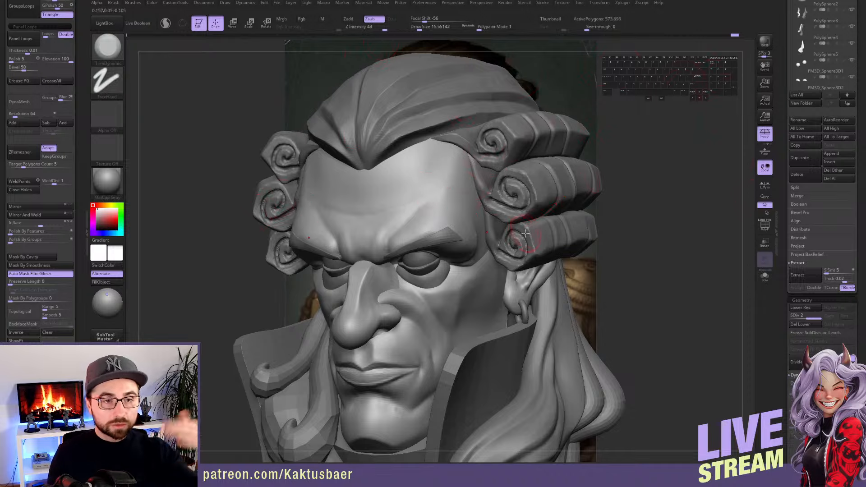
pyautogui.press('shift')
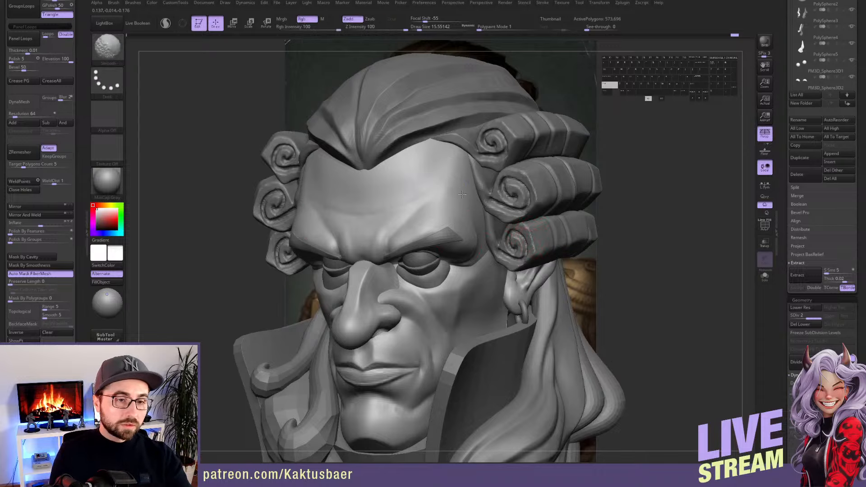
pyautogui.keyDown('shift'); pyautogui.moveTo(463, 168); pyautogui.dragTo(466, 192); pyautogui.keyUp('shift')
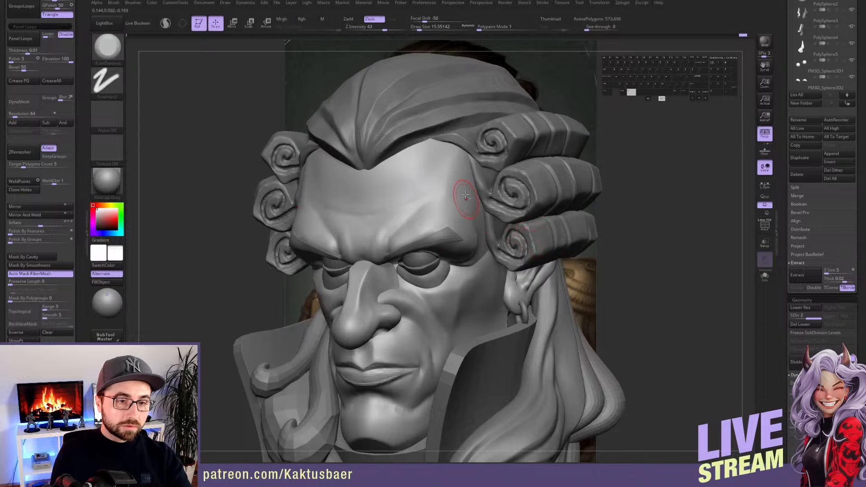
pyautogui.keyDown('alt'); pyautogui.moveTo(466, 193); pyautogui.dragTo(464, 190, button='right'); pyautogui.keyUp('alt')
pyautogui.moveTo(464, 189)
pyautogui.mouseDown(button='right')
pyautogui.moveTo(478, 186)
pyautogui.moveTo(466, 189)
pyautogui.mouseUp(button='right')
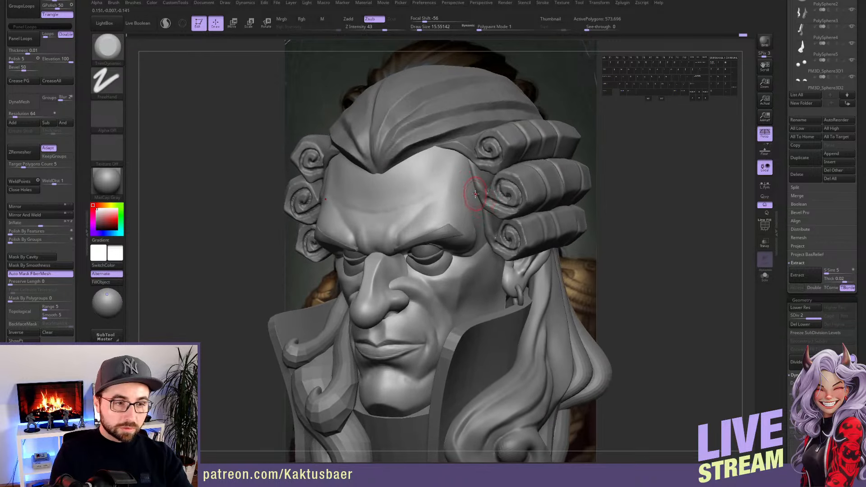
# Nudge the temple contour beside the forehead with the Move brush, reducing its draw size to about 21.6
pyautogui.press('shift')
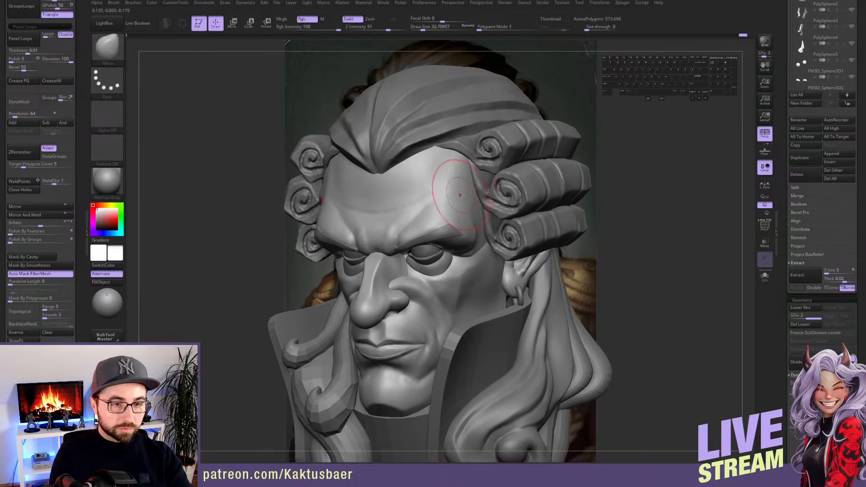
pyautogui.keyDown('alt'); pyautogui.moveTo(462, 192); pyautogui.dragTo(462, 198); pyautogui.keyUp('alt')
pyautogui.press('[')
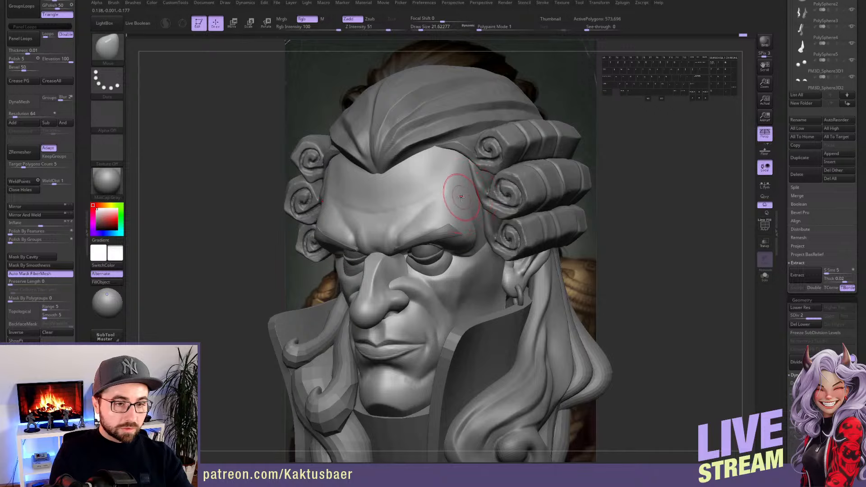
# Mask the head except for the cheek, mouth and jaw polygroup, and step down to subdivision level 1
pyautogui.moveTo(462, 200)
pyautogui.keyDown('alt'); pyautogui.mouseDown(button='right')
pyautogui.moveTo(464, 180)
pyautogui.moveTo(457, 200)
pyautogui.moveTo(471, 207)
pyautogui.moveTo(466, 228)
pyautogui.mouseUp(button='right'); pyautogui.keyUp('alt')
pyautogui.press('[')
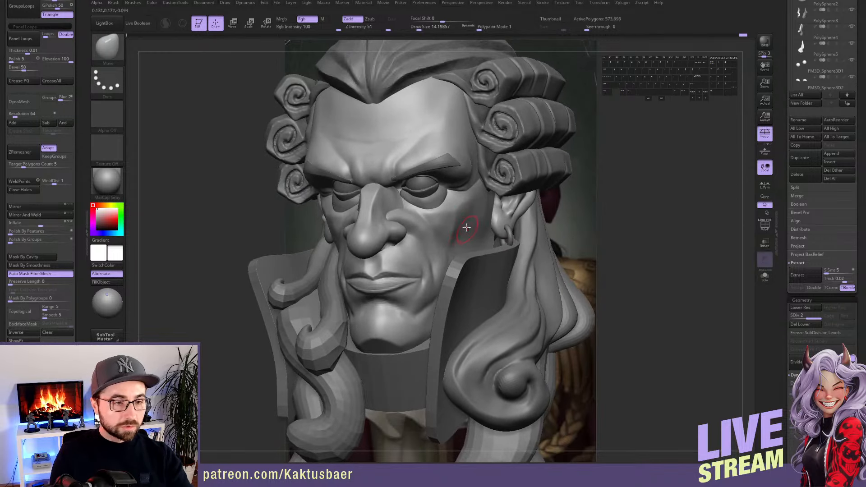
pyautogui.press('w')
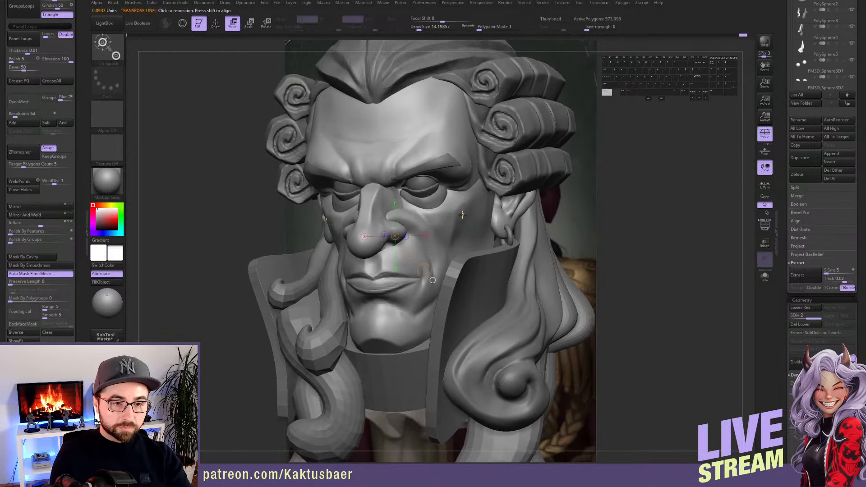
pyautogui.press('q')
pyautogui.press('w')
pyautogui.keyDown('ctrl'); pyautogui.click(462, 215); pyautogui.keyUp('ctrl')
pyautogui.press('q')
pyautogui.press('s')
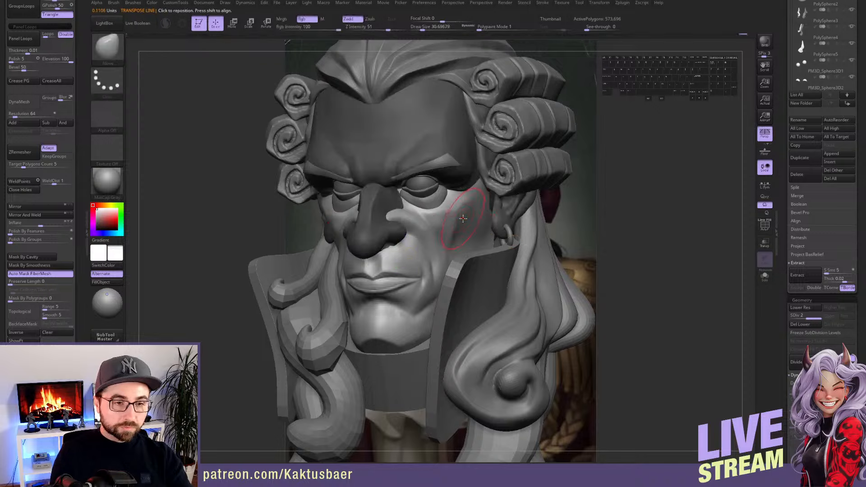
pyautogui.hotkey('shift', 'd')
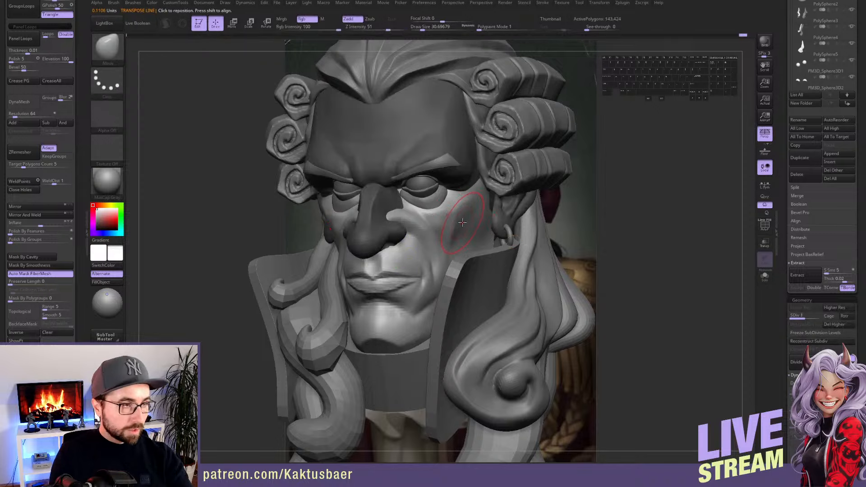
# Adjust the cheek below the cheekbone with the Move brush at draw sizes of about 15.5 to 20, and return to subdivision level 2
pyautogui.press('s')
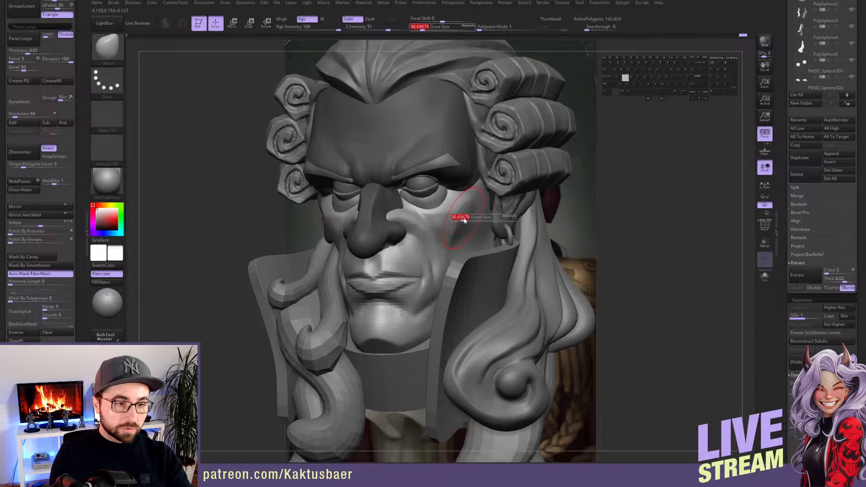
pyautogui.moveTo(464, 220); pyautogui.dragTo(457, 224)
pyautogui.press('s')
pyautogui.keyDown('alt'); pyautogui.moveTo(463, 223); pyautogui.dragTo(453, 233, button='right'); pyautogui.keyUp('alt')
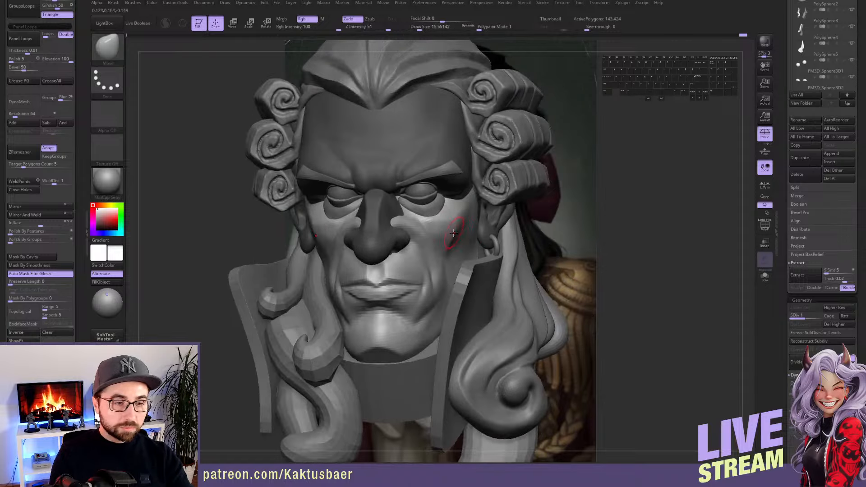
pyautogui.press('s')
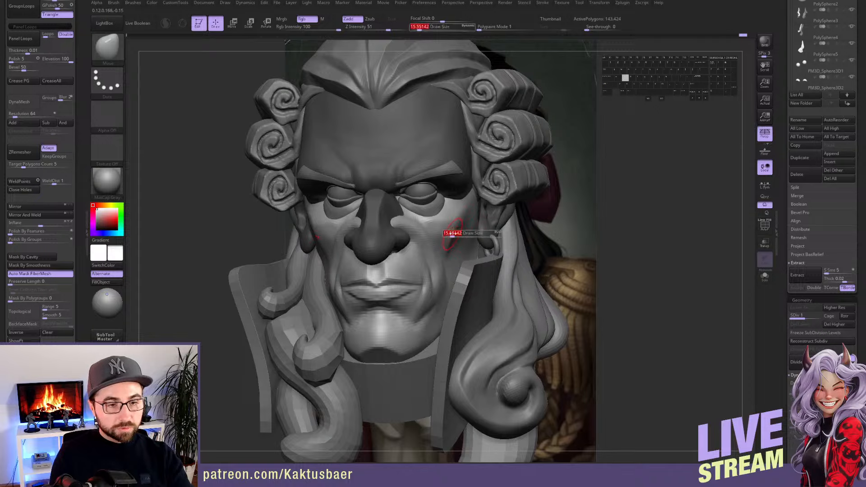
pyautogui.moveTo(451, 233); pyautogui.dragTo(456, 232)
pyautogui.moveTo(459, 220); pyautogui.dragTo(455, 228, button='right')
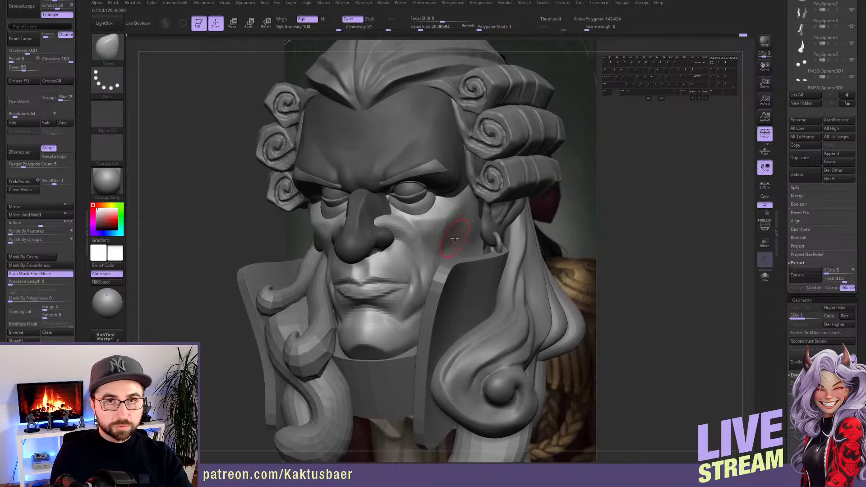
pyautogui.press('s')
pyautogui.moveTo(466, 229); pyautogui.dragTo(462, 229)
pyautogui.press('d')
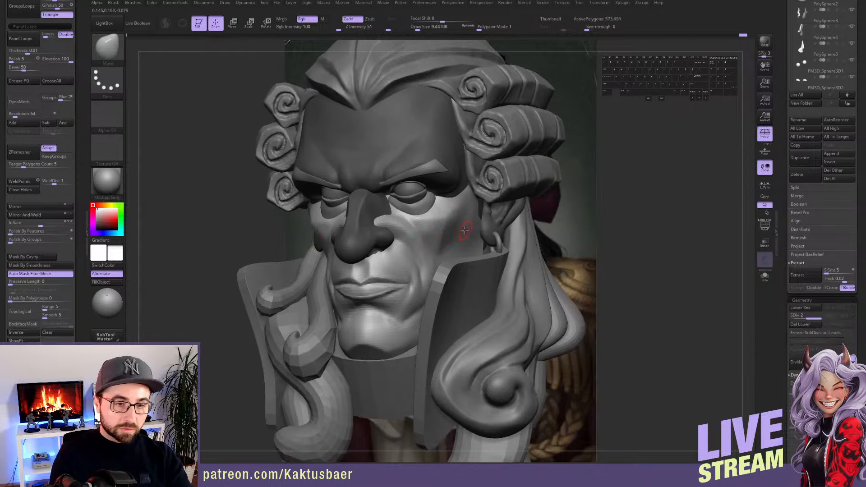
# Isolate the head, carve a crease from the cheekbone in front of the ear down the jaw with the DamStandard brush, and smooth its lower end
pyautogui.moveTo(463, 228); pyautogui.dragTo(453, 238, button='right')
pyautogui.hotkey('alt', 's')
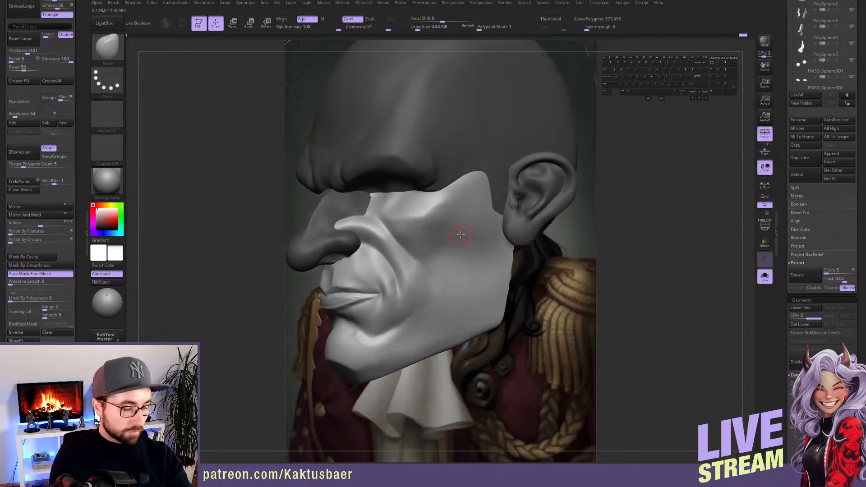
pyautogui.press('b')
pyautogui.press('d')
pyautogui.press('s')
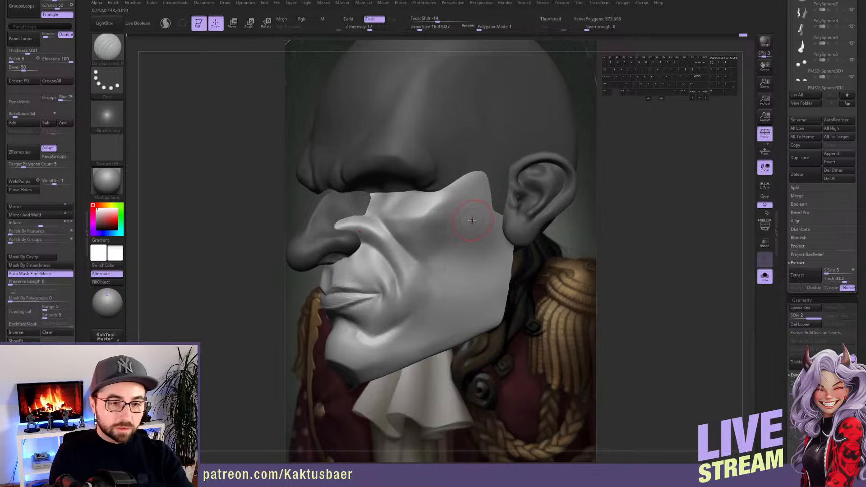
pyautogui.press('s')
pyautogui.press('s')
pyautogui.press('s')
pyautogui.moveTo(475, 214); pyautogui.dragTo(447, 290)
pyautogui.press('s')
pyautogui.moveTo(467, 233); pyautogui.dragTo(448, 273)
pyautogui.press('s')
pyautogui.keyDown('shift'); pyautogui.moveTo(449, 274); pyautogui.dragTo(448, 289); pyautogui.keyUp('shift')
# Carve the cheek fold down around the mouth toward the chin with the DamStandard brush at draw size 15.55, and show all parts again
pyautogui.moveTo(447, 274)
pyautogui.mouseDown(button='right')
pyautogui.moveTo(449, 255)
pyautogui.moveTo(441, 258)
pyautogui.mouseUp(button='right')
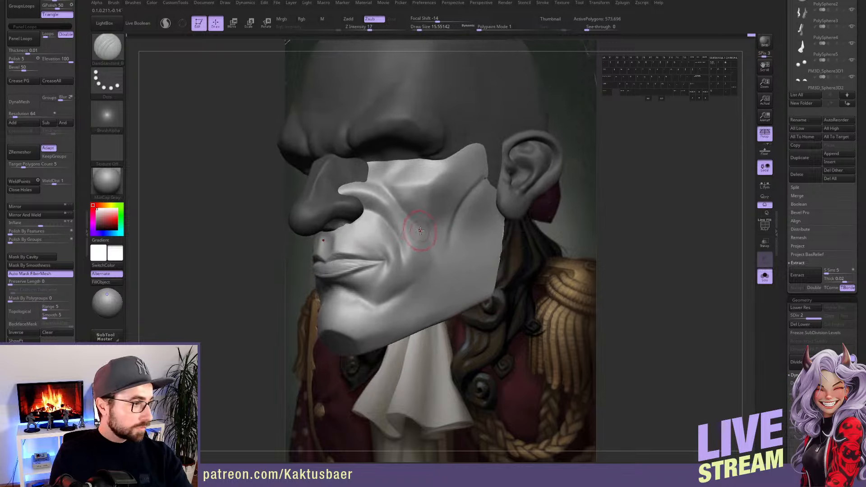
pyautogui.moveTo(412, 220); pyautogui.dragTo(425, 243)
pyautogui.moveTo(428, 272); pyautogui.dragTo(396, 301)
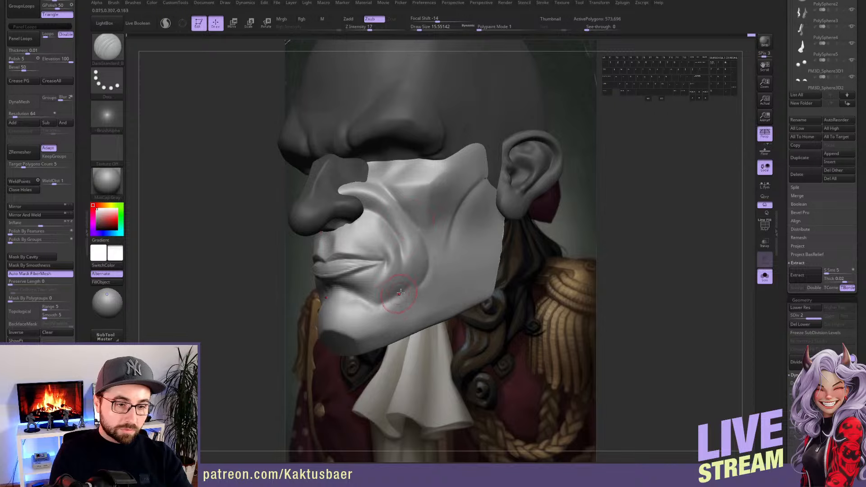
pyautogui.moveTo(396, 301)
pyautogui.mouseDown(button='right')
pyautogui.moveTo(439, 280)
pyautogui.moveTo(422, 267)
pyautogui.moveTo(422, 255)
pyautogui.moveTo(429, 260)
pyautogui.mouseUp(button='right')
pyautogui.hotkey('alt', 's')
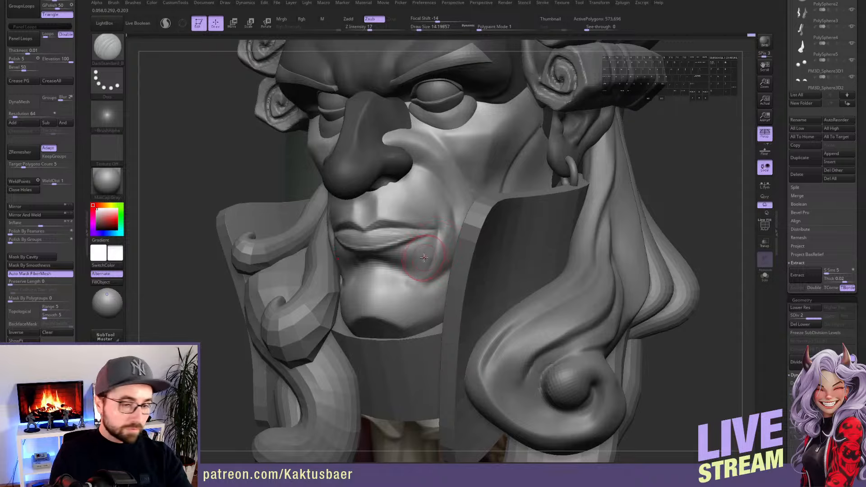
# Build up the area below the corner of the mouth with the ClayBuildup brush at draw size about 12, and smooth it
pyautogui.press('b')
pyautogui.press('c')
pyautogui.press('b')
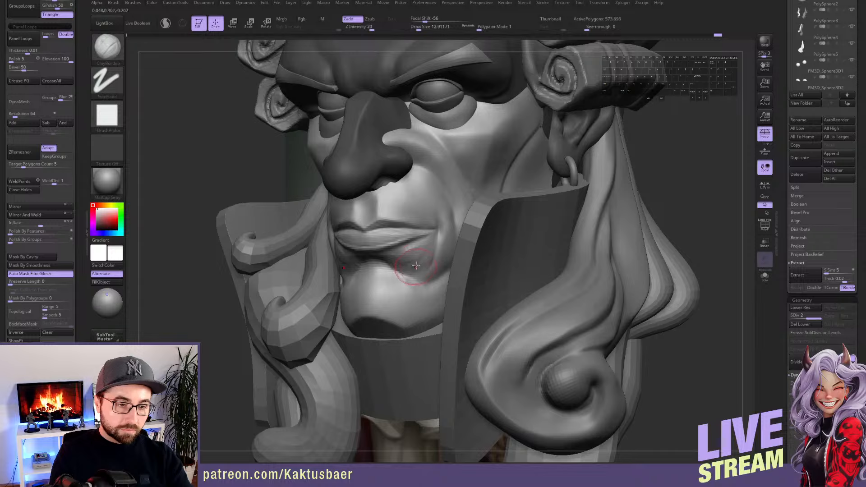
pyautogui.press('shift')
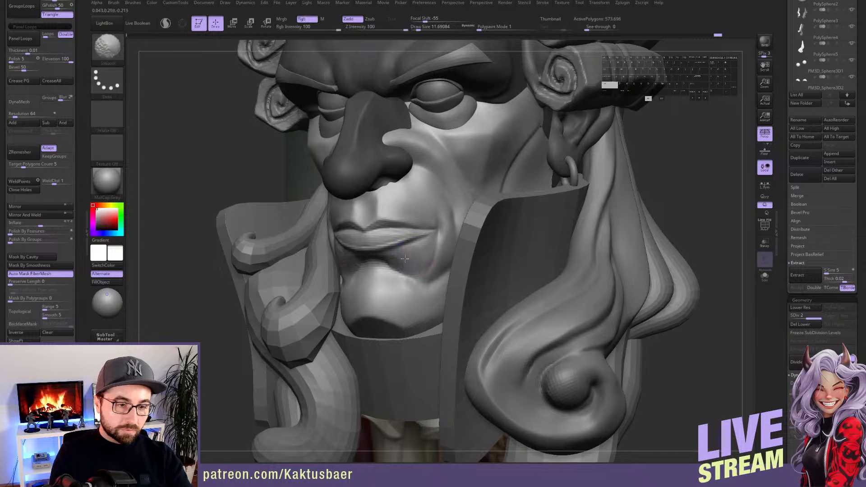
pyautogui.moveTo(412, 266)
pyautogui.mouseDown()
pyautogui.moveTo(402, 276)
pyautogui.moveTo(408, 293)
pyautogui.mouseUp()
# Sculpt a cleft into the lower chin with the ClayBuildup brush, build up its sides at draw size about 17, and smooth the surface
pyautogui.moveTo(408, 292)
pyautogui.keyDown('alt'); pyautogui.mouseDown(button='right')
pyautogui.moveTo(434, 263)
pyautogui.moveTo(407, 287)
pyautogui.mouseUp(button='right'); pyautogui.keyUp('alt')
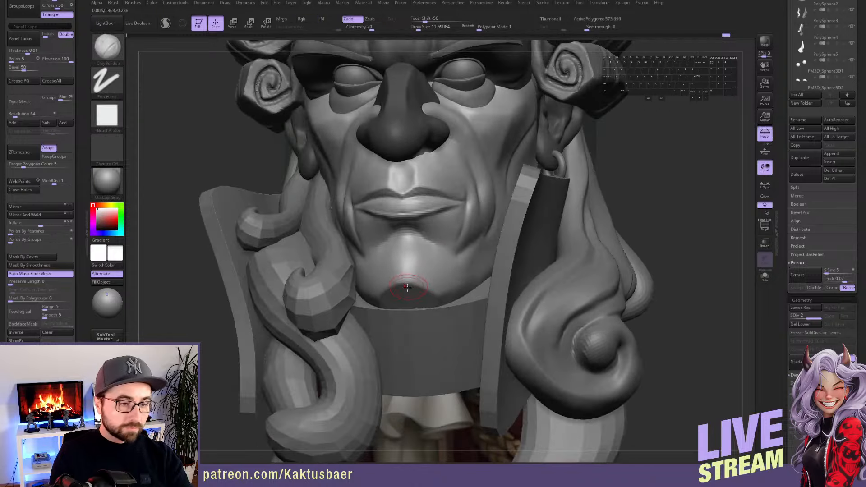
pyautogui.keyDown('alt'); pyautogui.moveTo(406, 286); pyautogui.dragTo(437, 297); pyautogui.keyUp('alt')
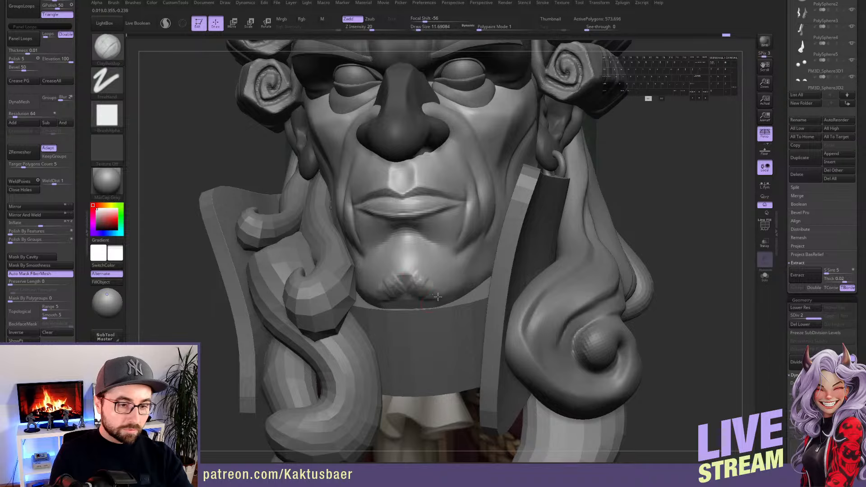
pyautogui.moveTo(437, 296); pyautogui.dragTo(428, 257, button='right')
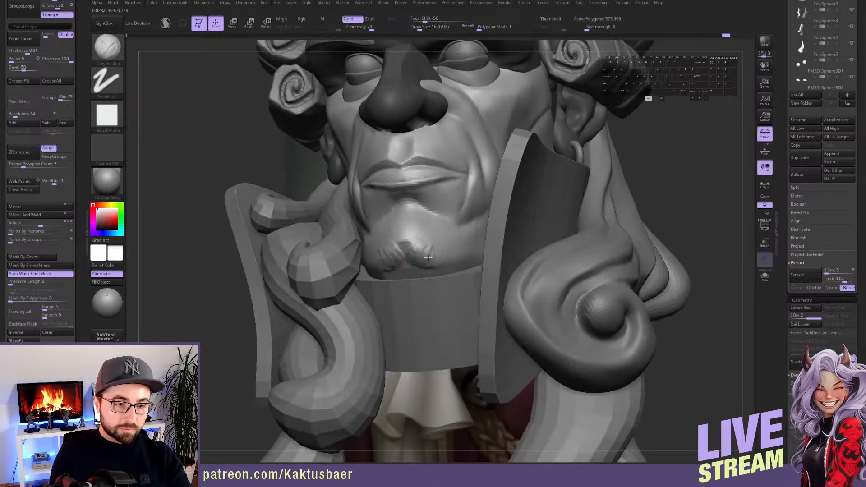
pyautogui.moveTo(451, 269)
pyautogui.mouseDown()
pyautogui.moveTo(430, 239)
pyautogui.moveTo(442, 259)
pyautogui.moveTo(423, 268)
pyautogui.mouseUp()
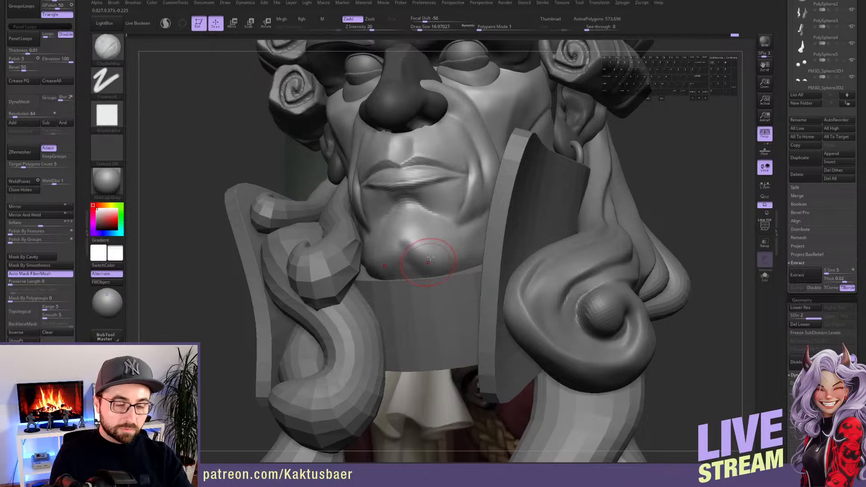
pyautogui.moveTo(428, 265); pyautogui.dragTo(428, 252, button='right')
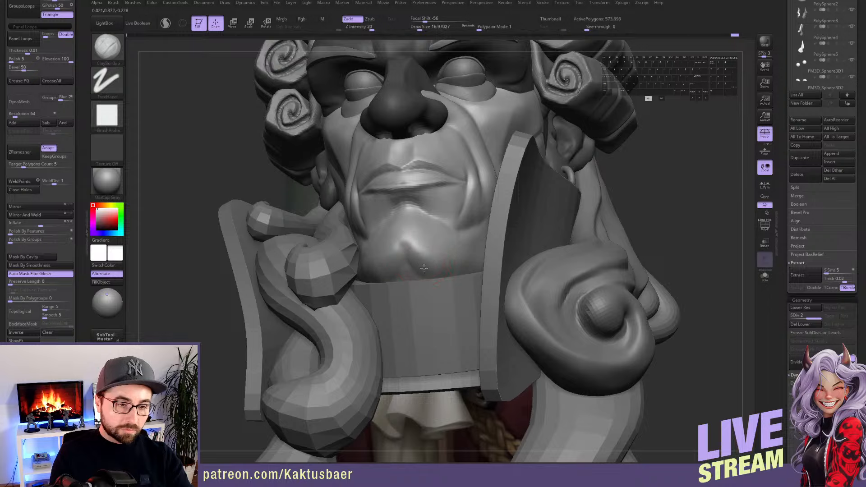
pyautogui.press('shift')
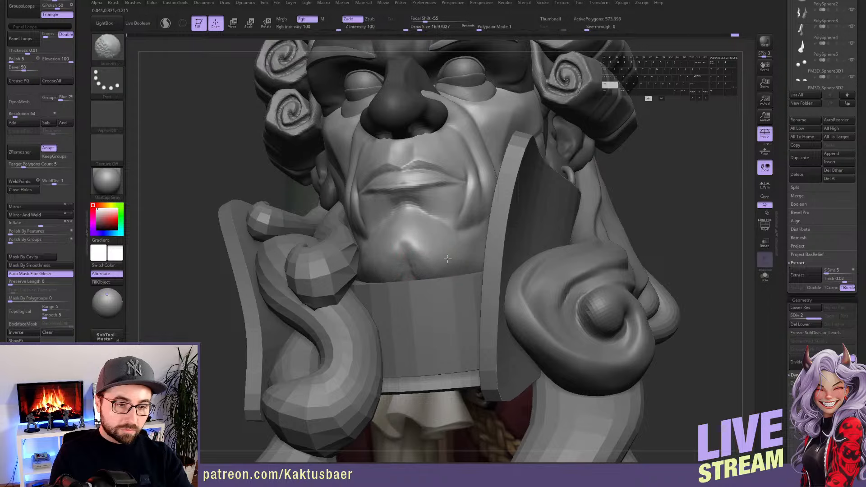
pyautogui.moveTo(427, 251)
pyautogui.mouseDown(button='right')
pyautogui.moveTo(432, 244)
pyautogui.moveTo(426, 259)
pyautogui.moveTo(432, 268)
pyautogui.mouseUp(button='right')
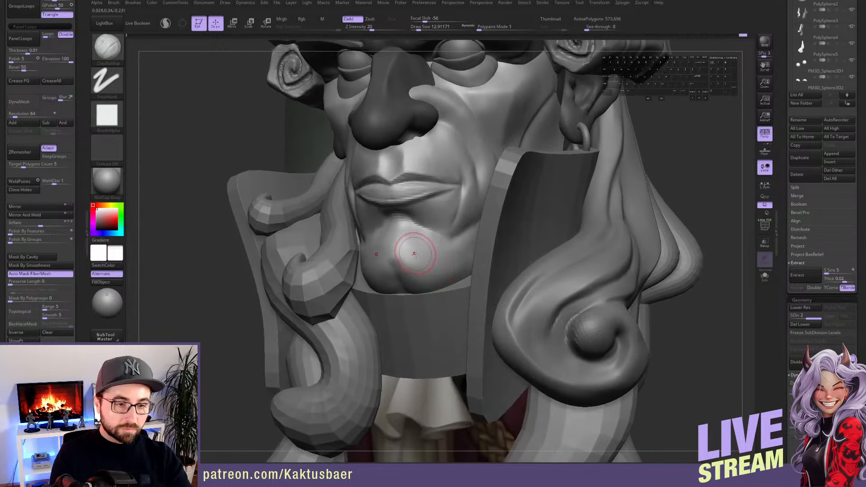
pyautogui.press('shift')
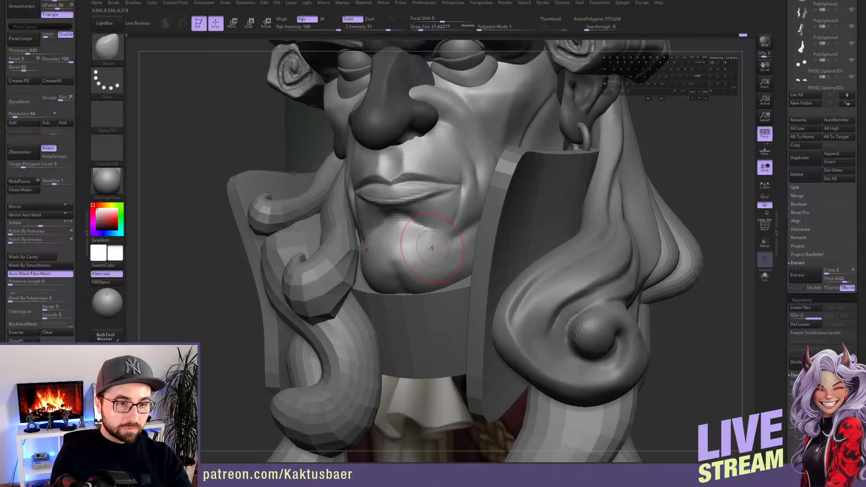
# Refine the chin's shape with the Move brush, and smooth the chin around the cleft
pyautogui.press('[')
pyautogui.keyDown('alt'); pyautogui.moveTo(432, 264); pyautogui.dragTo(432, 264); pyautogui.keyUp('alt')
pyautogui.press('s')
pyautogui.moveTo(404, 239)
pyautogui.keyDown('shift'); pyautogui.mouseDown()
pyautogui.moveTo(401, 245)
pyautogui.moveTo(420, 245)
pyautogui.mouseUp(); pyautogui.keyUp('shift')
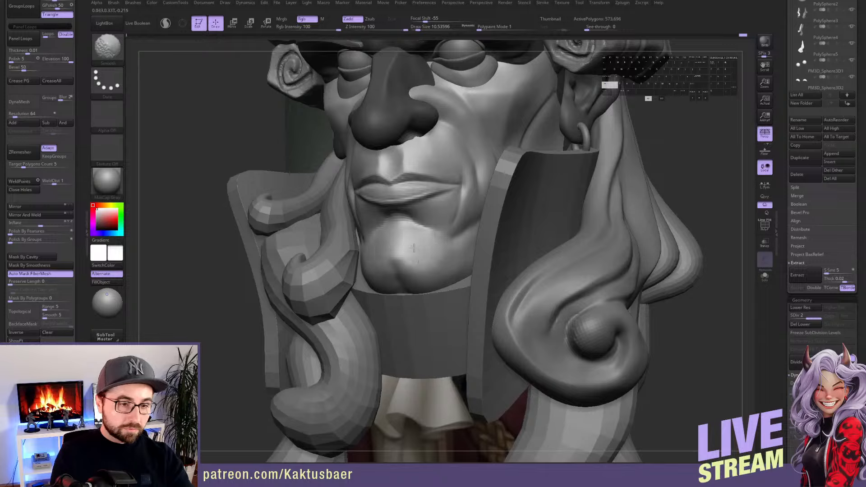
pyautogui.moveTo(426, 261)
pyautogui.keyDown('shift'); pyautogui.mouseDown()
pyautogui.moveTo(441, 263)
pyautogui.moveTo(434, 259)
pyautogui.moveTo(448, 277)
pyautogui.mouseUp(); pyautogui.keyUp('shift')
# Reshape the jowl between the mouth corner and the chin with the Move brush at draw size about 20
pyautogui.moveTo(446, 274)
pyautogui.keyDown('ctrl'); pyautogui.mouseDown(button='right')
pyautogui.moveTo(428, 267)
pyautogui.moveTo(427, 255)
pyautogui.moveTo(439, 250)
pyautogui.mouseUp(button='right'); pyautogui.keyUp('ctrl')
pyautogui.press('s')
pyautogui.moveTo(441, 247); pyautogui.dragTo(444, 247)
pyautogui.moveTo(456, 247); pyautogui.dragTo(444, 242, button='right')
pyautogui.moveTo(443, 240); pyautogui.dragTo(442, 246)
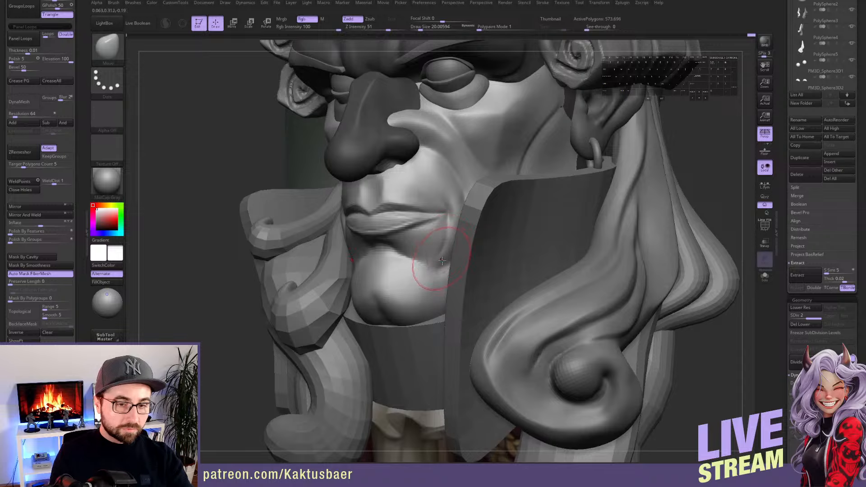
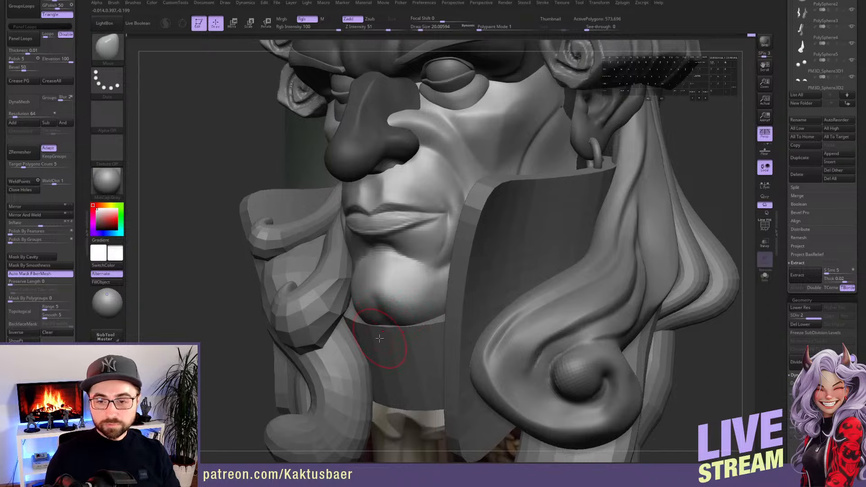
# Adjust the profile of the upper lip below the nose with the Move brush at draw size about 14
pyautogui.moveTo(413, 245)
pyautogui.mouseDown(button='right')
pyautogui.moveTo(433, 248)
pyautogui.moveTo(414, 252)
pyautogui.moveTo(411, 266)
pyautogui.moveTo(400, 248)
pyautogui.mouseUp(button='right')
pyautogui.moveTo(400, 248)
pyautogui.keyDown('alt'); pyautogui.mouseDown(button='right')
pyautogui.moveTo(405, 233)
pyautogui.moveTo(414, 246)
pyautogui.moveTo(377, 228)
pyautogui.moveTo(389, 230)
pyautogui.moveTo(386, 222)
pyautogui.moveTo(383, 237)
pyautogui.mouseUp(button='right'); pyautogui.keyUp('alt')
pyautogui.press('s')
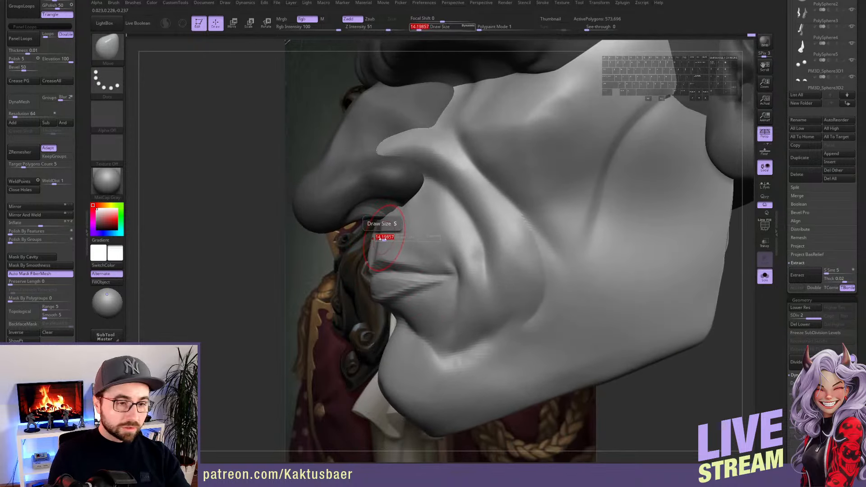
pyautogui.moveTo(383, 239); pyautogui.dragTo(400, 235)
pyautogui.press('s')
pyautogui.moveTo(401, 235); pyautogui.dragTo(387, 238, button='right')
pyautogui.press('s')
pyautogui.moveTo(387, 238); pyautogui.dragTo(384, 240)
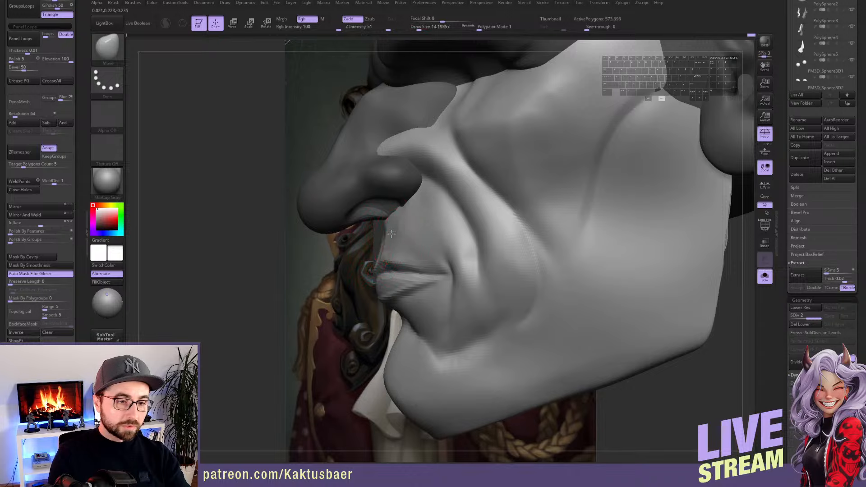
pyautogui.moveTo(391, 233)
pyautogui.mouseDown(button='right')
pyautogui.moveTo(391, 249)
pyautogui.moveTo(383, 218)
pyautogui.mouseUp(button='right')
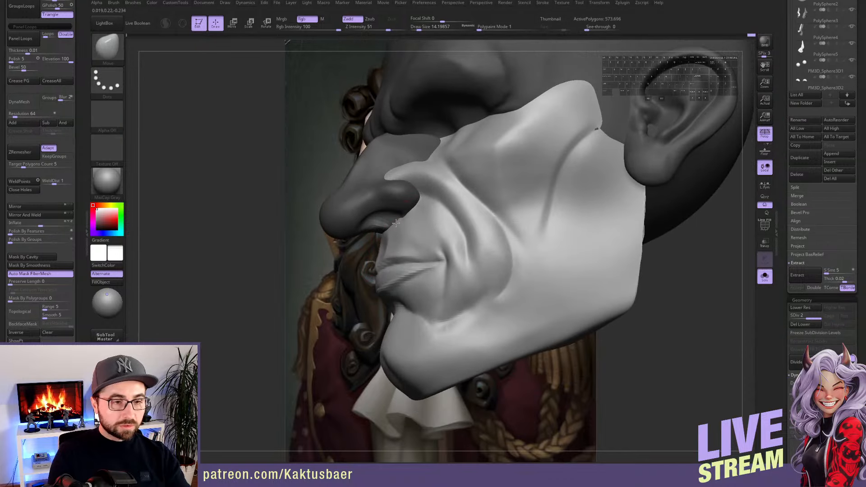
# Make the nose the active subtool and adjust its underside where it meets the upper lip with the Move brush
pyautogui.press('w')
pyautogui.hotkey('ctrl', 'i')
pyautogui.press('q')
pyautogui.moveTo(375, 230); pyautogui.dragTo(377, 235, button='right')
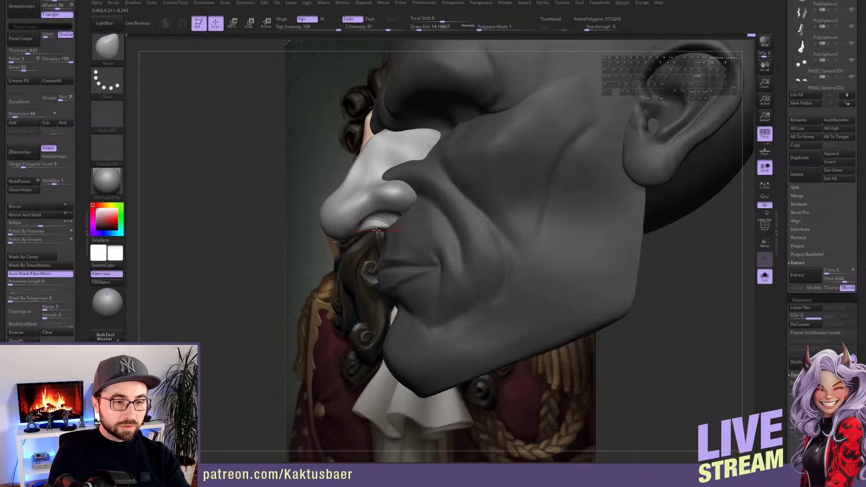
pyautogui.moveTo(375, 229); pyautogui.dragTo(376, 232)
# Reshape the nostril wing with the Move brush at draw size about 10.5, and smooth the side of the nose
pyautogui.moveTo(379, 232)
pyautogui.mouseDown(button='right')
pyautogui.moveTo(409, 224)
pyautogui.moveTo(387, 194)
pyautogui.moveTo(391, 212)
pyautogui.mouseUp(button='right')
pyautogui.press('s')
pyautogui.moveTo(391, 212); pyautogui.dragTo(391, 206)
pyautogui.moveTo(391, 208); pyautogui.dragTo(384, 210, button='right')
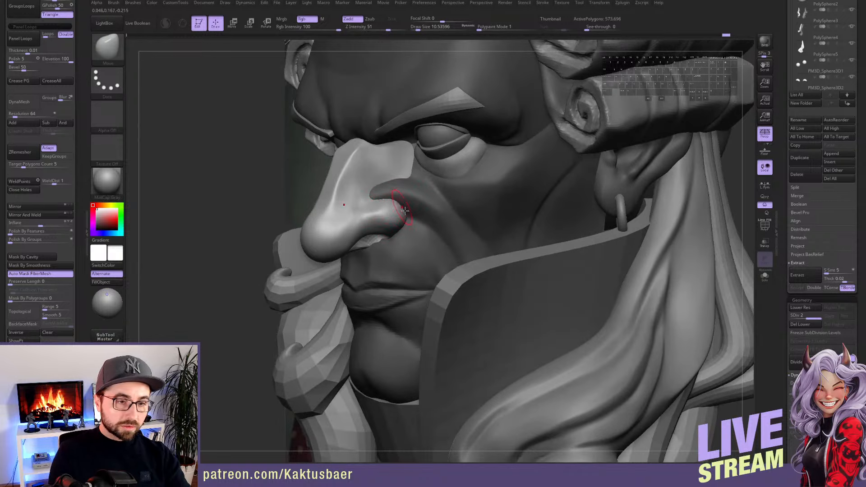
pyautogui.moveTo(406, 217); pyautogui.dragTo(405, 218, button='right')
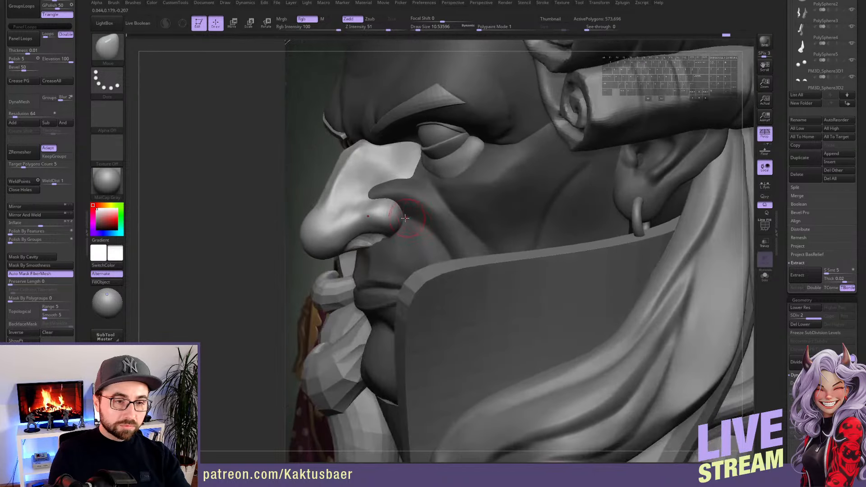
pyautogui.moveTo(402, 217); pyautogui.dragTo(381, 214)
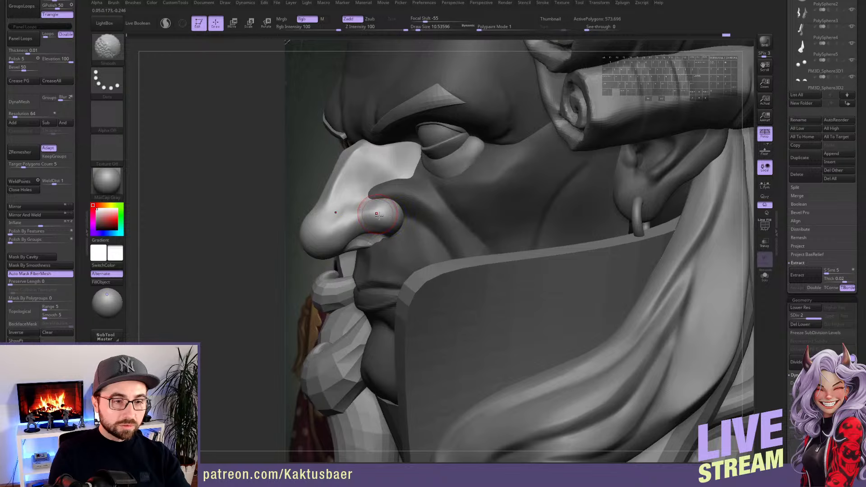
pyautogui.moveTo(379, 215); pyautogui.dragTo(378, 213, button='right')
pyautogui.keyDown('shift'); pyautogui.moveTo(368, 197); pyautogui.dragTo(362, 192); pyautogui.keyUp('shift')
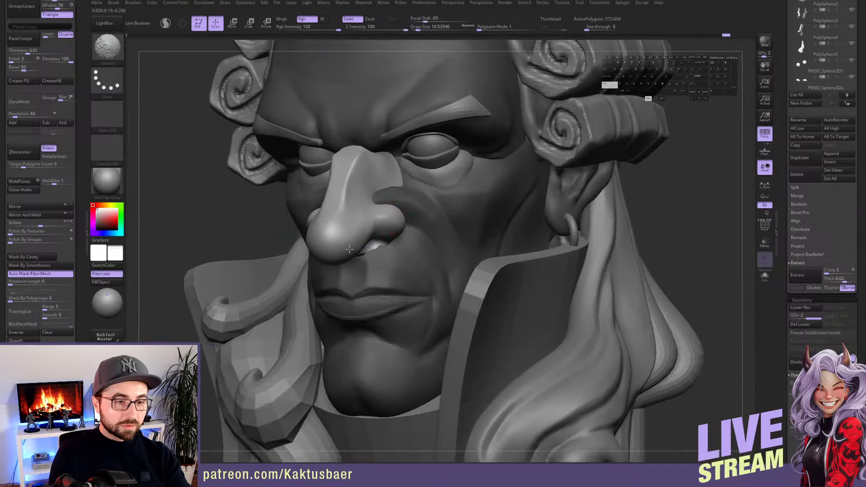
pyautogui.moveTo(349, 249); pyautogui.dragTo(369, 226, button='right')
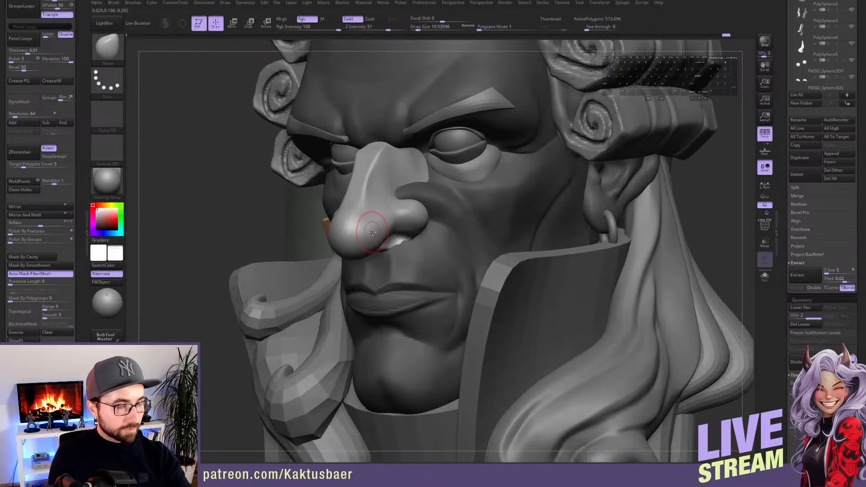
# Carve the crease above the nostril wing, between it and the nose bridge, with the DamStandard brush
pyautogui.press('b')
pyautogui.press('d')
pyautogui.press('s')
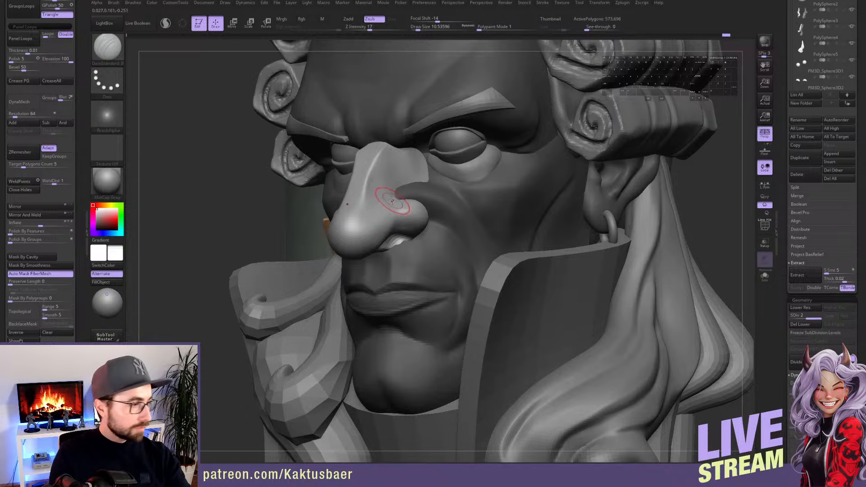
pyautogui.moveTo(398, 198); pyautogui.dragTo(368, 207)
pyautogui.moveTo(398, 198); pyautogui.dragTo(374, 204)
pyautogui.moveTo(380, 207)
pyautogui.keyDown('alt'); pyautogui.mouseDown(button='right')
pyautogui.moveTo(381, 223)
pyautogui.moveTo(365, 217)
pyautogui.mouseUp(button='right'); pyautogui.keyUp('alt')
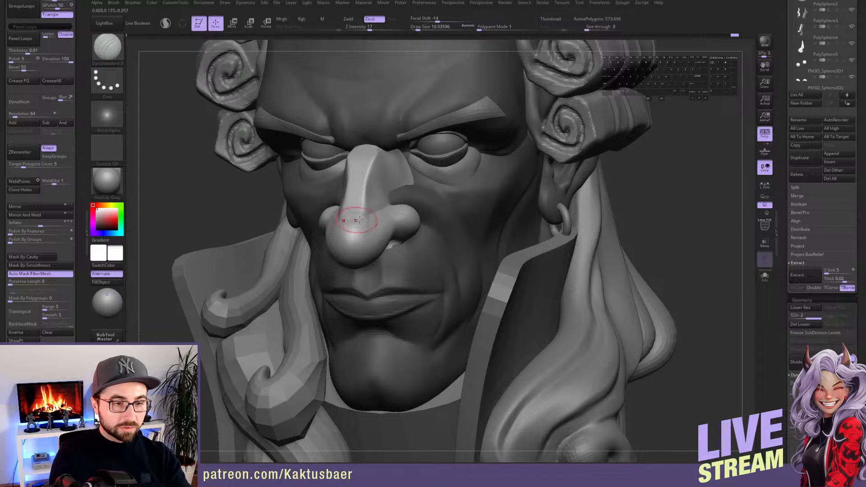
# Refine the lower nose bridge with the Move brush at draw size about 12, and smooth its side at about 9
pyautogui.press('b')
pyautogui.press('m')
pyautogui.press('v')
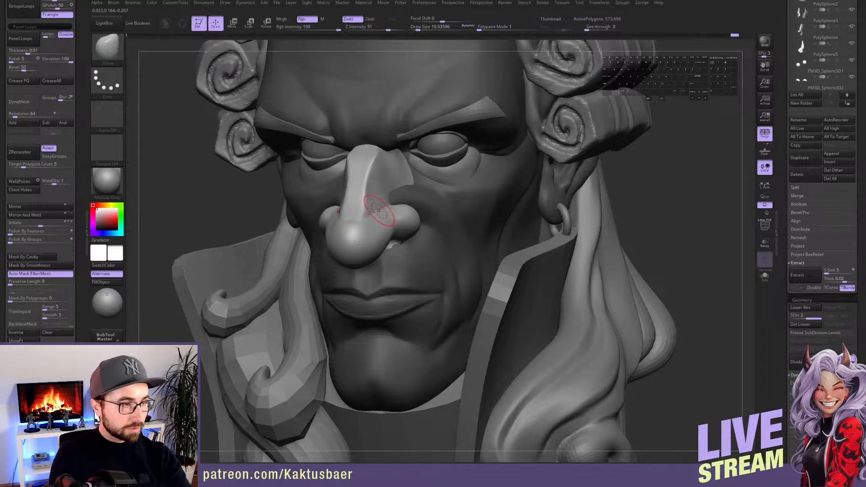
pyautogui.moveTo(376, 212); pyautogui.dragTo(362, 211, button='right')
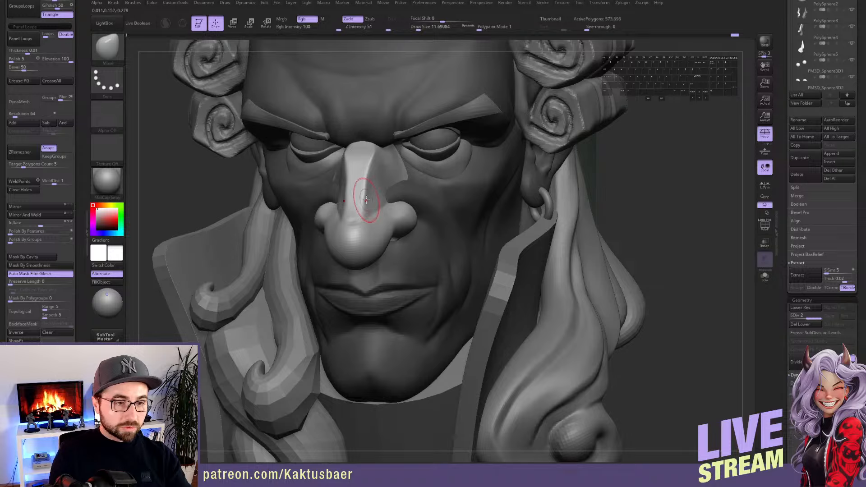
pyautogui.press('shift')
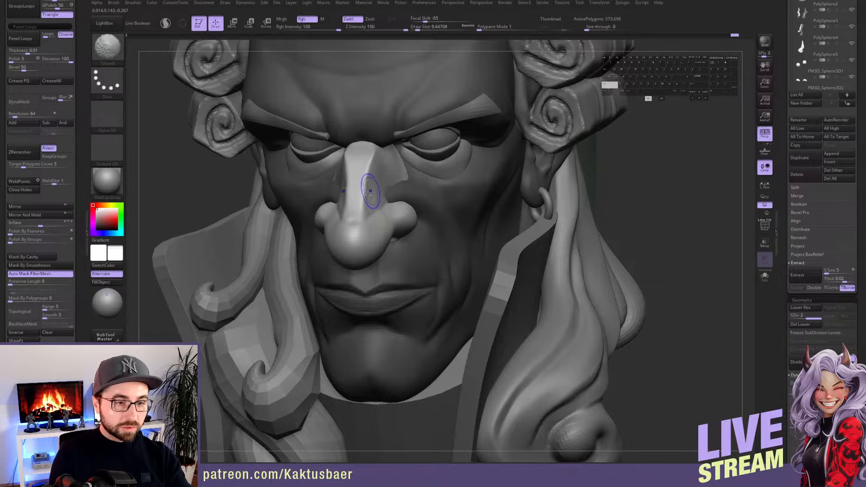
pyautogui.moveTo(368, 194)
pyautogui.keyDown('shift'); pyautogui.mouseDown()
pyautogui.moveTo(370, 202)
pyautogui.moveTo(374, 187)
pyautogui.mouseUp(); pyautogui.keyUp('shift')
pyautogui.moveTo(376, 182)
pyautogui.mouseDown(button='right')
pyautogui.moveTo(377, 194)
pyautogui.moveTo(367, 193)
pyautogui.moveTo(380, 215)
pyautogui.mouseUp(button='right')
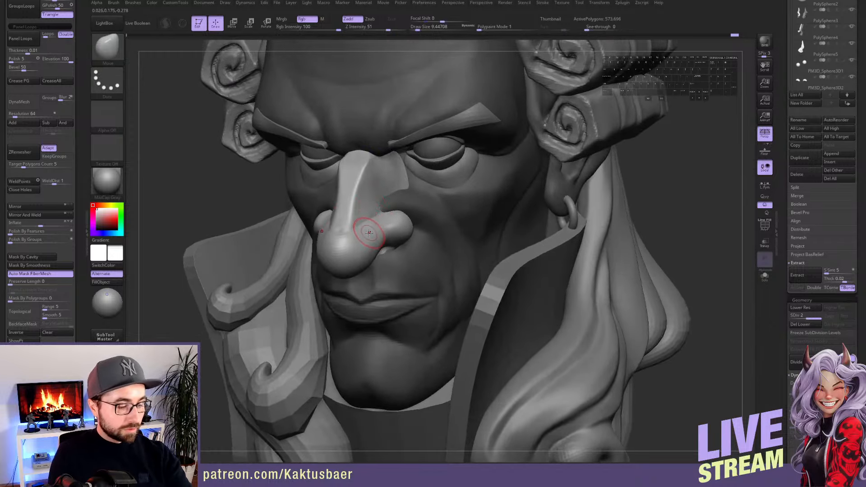
# Flatten the nostril wing with the TrimDynamic brush at draw size about 9
pyautogui.press('b')
pyautogui.press('t')
pyautogui.press('d')
pyautogui.moveTo(378, 238)
pyautogui.mouseDown(button='right')
pyautogui.moveTo(362, 225)
pyautogui.moveTo(385, 228)
pyautogui.mouseUp(button='right')
pyautogui.moveTo(404, 222); pyautogui.dragTo(388, 230)
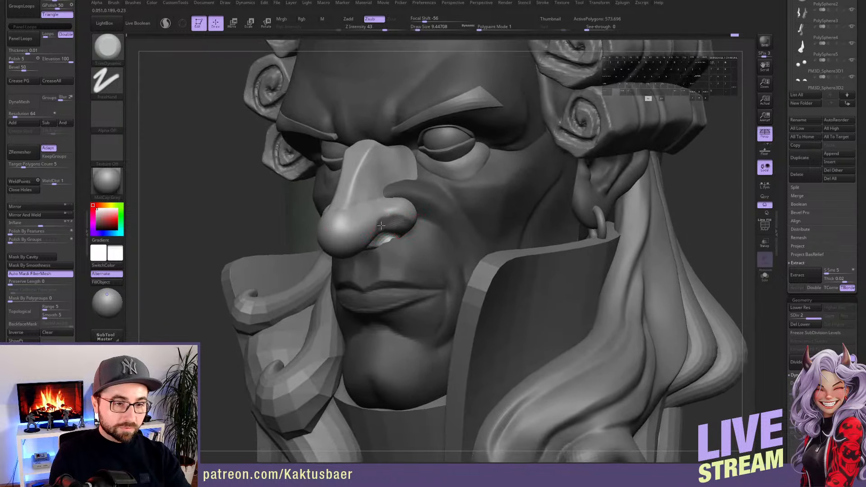
pyautogui.keyDown('alt'); pyautogui.moveTo(381, 238); pyautogui.dragTo(381, 226, button='right'); pyautogui.keyUp('alt')
pyautogui.moveTo(381, 226); pyautogui.dragTo(368, 224, button='right')
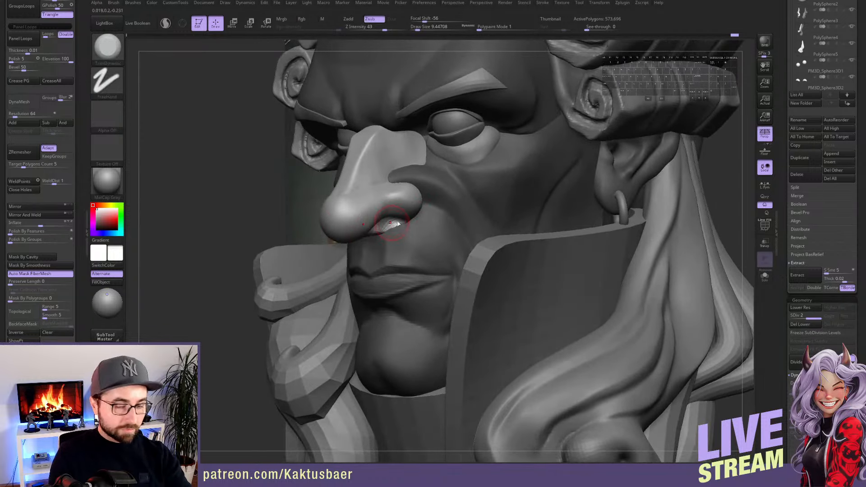
# Polish the nostril wing and the side of the nose tip into flat planes with the hPolish brush
pyautogui.press('b')
pyautogui.click(408, 246)
pyautogui.moveTo(409, 212); pyautogui.dragTo(366, 218)
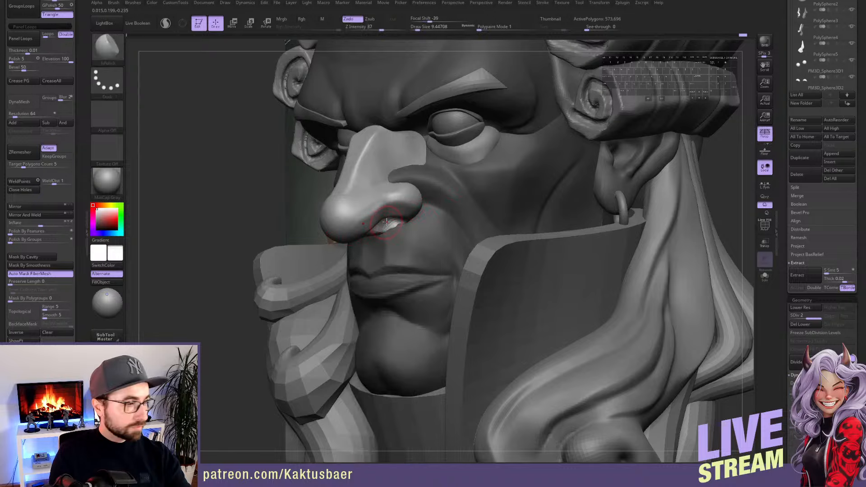
pyautogui.moveTo(390, 221); pyautogui.dragTo(379, 219, button='right')
pyautogui.keyDown('alt'); pyautogui.moveTo(359, 228); pyautogui.dragTo(376, 221); pyautogui.keyUp('alt')
pyautogui.moveTo(377, 219); pyautogui.dragTo(391, 195, button='right')
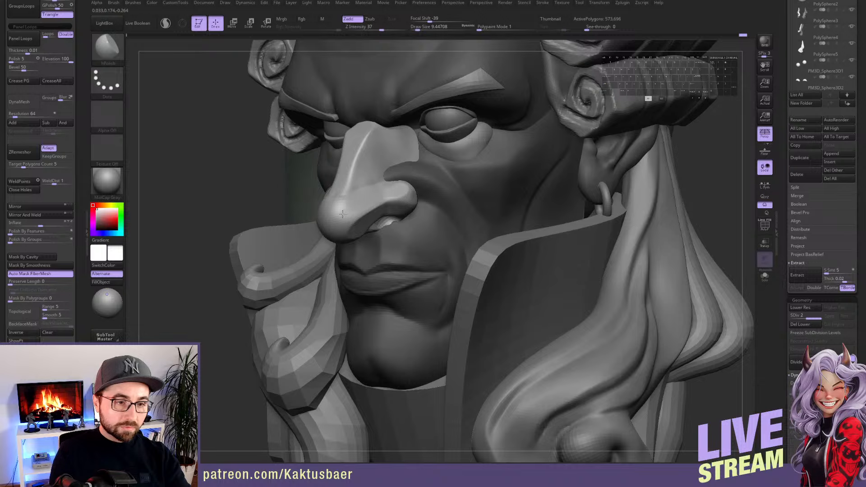
# Flatten the front of the nose tip into a distinct plane with the hPolish brush
pyautogui.moveTo(347, 199); pyautogui.dragTo(340, 194, button='right')
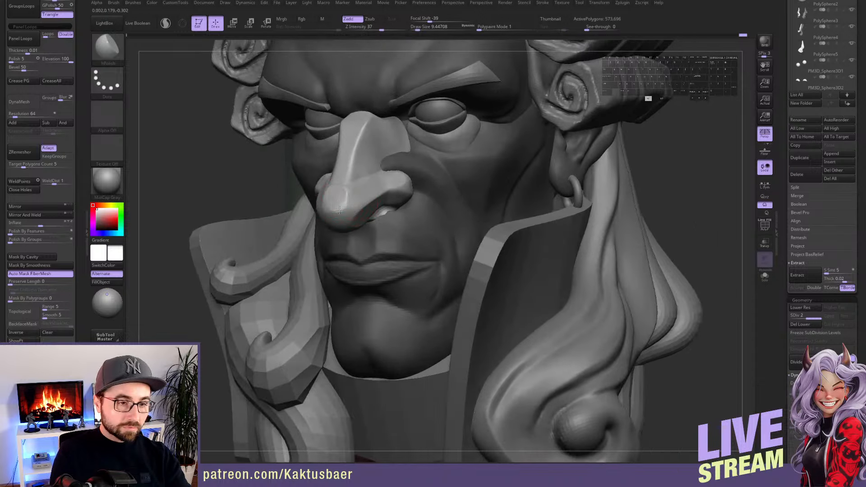
pyautogui.moveTo(341, 219)
pyautogui.mouseDown(button='right')
pyautogui.moveTo(345, 226)
pyautogui.moveTo(339, 220)
pyautogui.mouseUp(button='right')
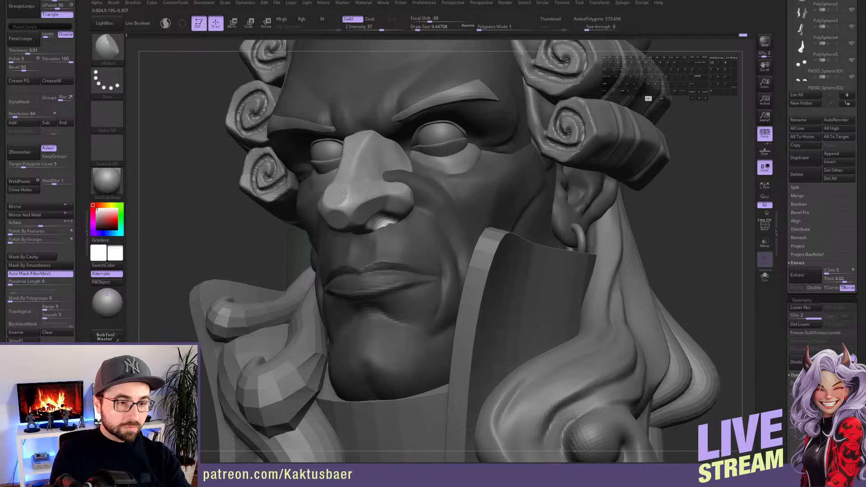
pyautogui.moveTo(342, 208); pyautogui.dragTo(348, 204)
# Reshape the nose tip with the Move brush at draw sizes between about 9 and 12
pyautogui.press('b')
pyautogui.press('m')
pyautogui.press('v')
pyautogui.moveTo(341, 211); pyautogui.dragTo(353, 212, button='right')
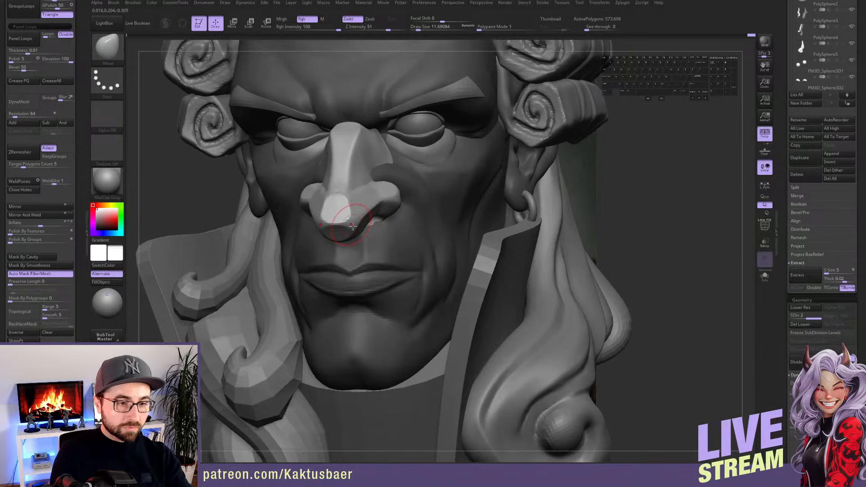
pyautogui.moveTo(353, 224); pyautogui.dragTo(369, 224, button='right')
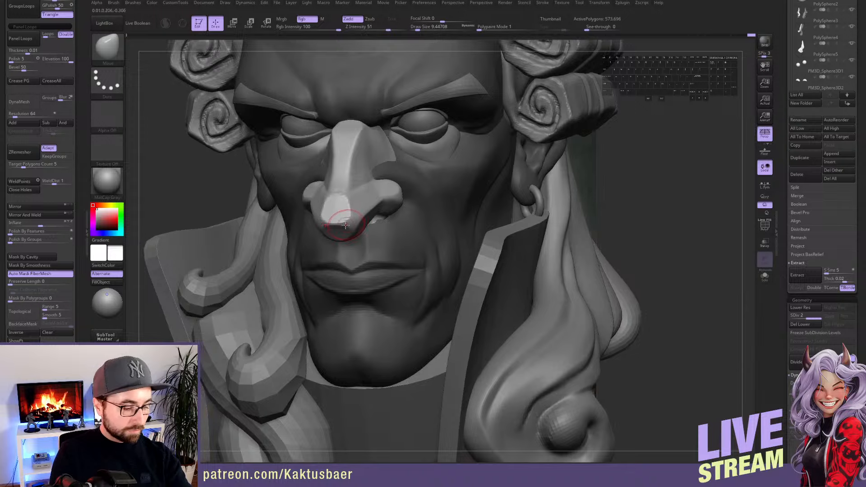
# Flatten the underside of the nose tip with the hPolish brush at draw size about 9
pyautogui.press('b')
pyautogui.click(360, 247)
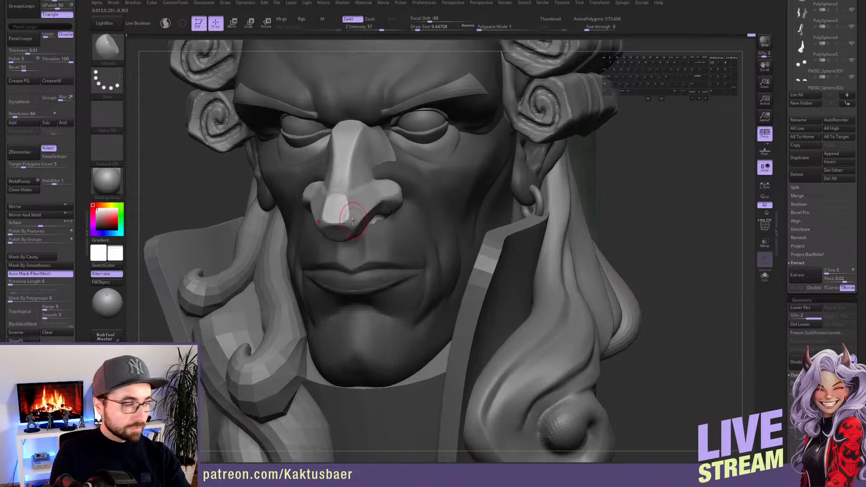
pyautogui.moveTo(352, 226); pyautogui.dragTo(353, 238, button='right')
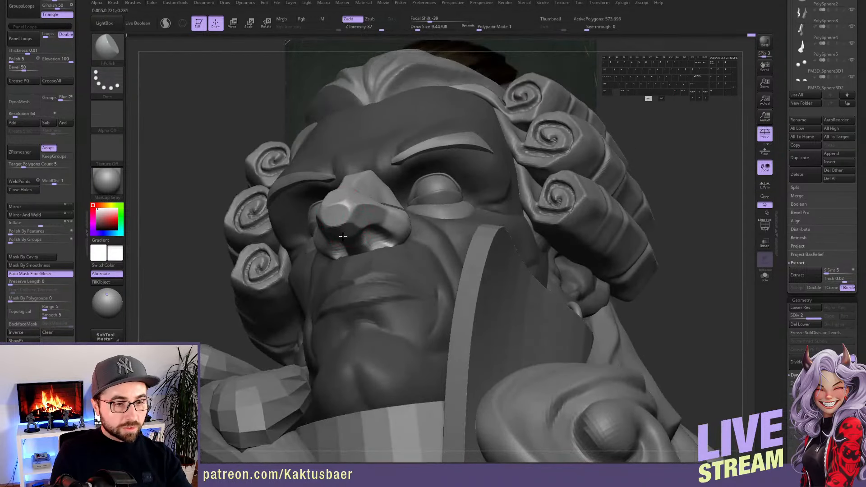
pyautogui.moveTo(346, 210)
pyautogui.mouseDown(button='right')
pyautogui.moveTo(374, 220)
pyautogui.moveTo(368, 233)
pyautogui.moveTo(371, 222)
pyautogui.moveTo(352, 206)
pyautogui.moveTo(363, 225)
pyautogui.moveTo(346, 227)
pyautogui.moveTo(350, 240)
pyautogui.moveTo(339, 238)
pyautogui.mouseUp(button='right')
# Pull the nose tip into a more pointed profile with the Move brush at draw sizes between about 27 and 22
pyautogui.press('6')
pyautogui.press(']')
pyautogui.press(']')
pyautogui.press('1')
pyautogui.press(']')
pyautogui.moveTo(355, 241); pyautogui.dragTo(352, 241)
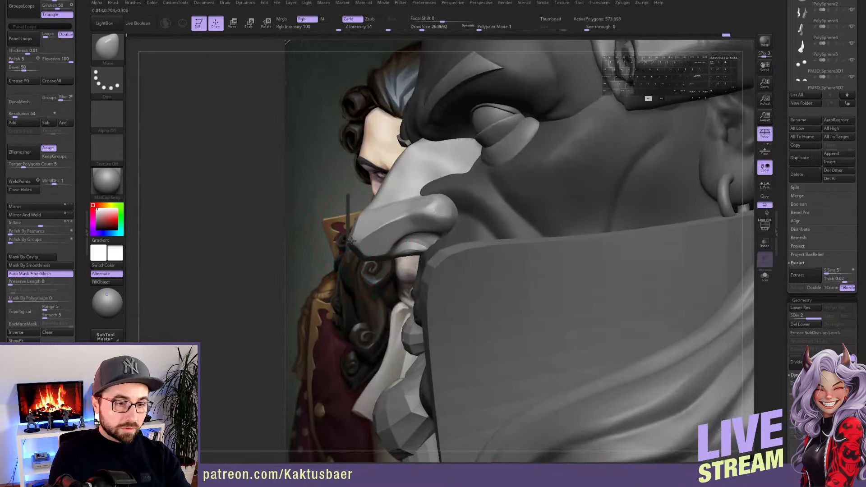
pyautogui.press('[')
pyautogui.moveTo(345, 237)
pyautogui.mouseDown(button='right')
pyautogui.moveTo(367, 219)
pyautogui.moveTo(349, 243)
pyautogui.moveTo(396, 249)
pyautogui.mouseUp(button='right')
pyautogui.press('s')
pyautogui.moveTo(347, 264); pyautogui.dragTo(350, 263)
pyautogui.keyDown('alt'); pyautogui.moveTo(346, 263); pyautogui.dragTo(345, 266); pyautogui.keyUp('alt')
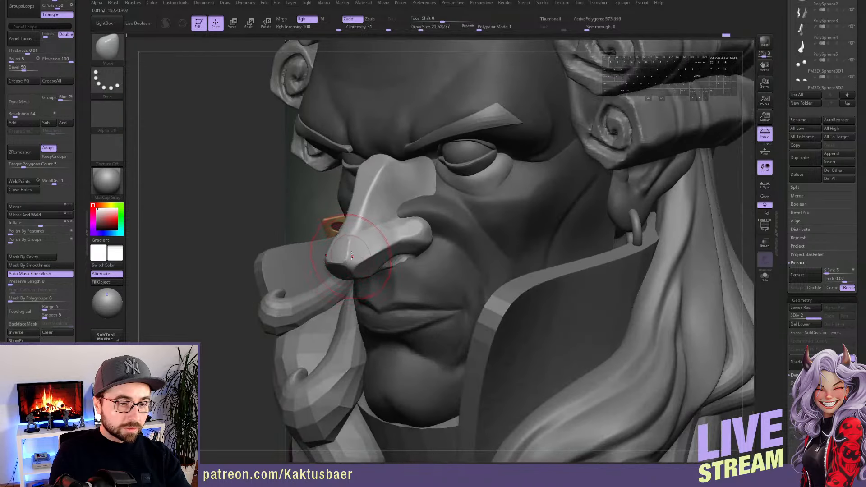
# Refine the nose tip with the Move brush at draw size about 14, and smooth its front plane and edges
pyautogui.moveTo(350, 239); pyautogui.dragTo(353, 241, button='right')
pyautogui.press('s')
pyautogui.moveTo(351, 245); pyautogui.dragTo(349, 245)
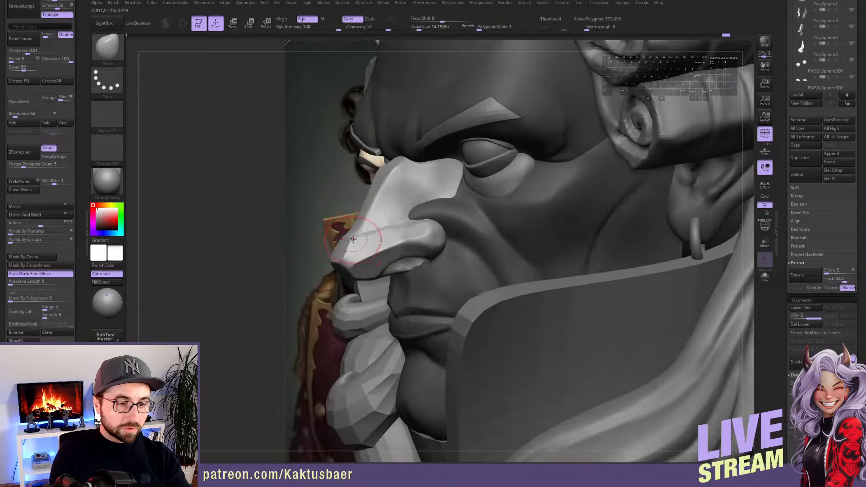
pyautogui.moveTo(350, 246); pyautogui.dragTo(395, 249, button='right')
pyautogui.keyDown('shift'); pyautogui.moveTo(350, 249); pyautogui.dragTo(349, 256); pyautogui.keyUp('shift')
pyautogui.keyDown('alt'); pyautogui.moveTo(350, 261); pyautogui.dragTo(347, 244, button='right'); pyautogui.keyUp('alt')
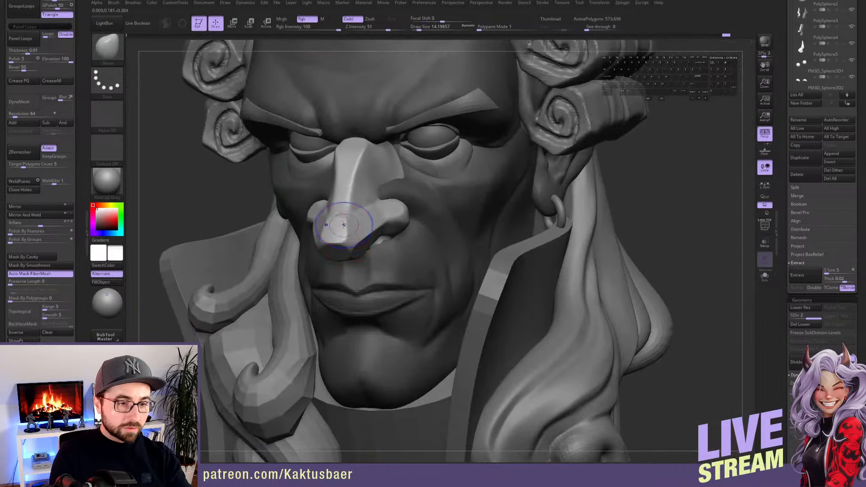
pyautogui.keyDown('shift'); pyautogui.moveTo(344, 226); pyautogui.dragTo(340, 221); pyautogui.keyUp('shift')
pyautogui.moveTo(340, 221); pyautogui.dragTo(318, 210, button='right')
pyautogui.keyDown('shift'); pyautogui.moveTo(339, 229); pyautogui.dragTo(341, 232); pyautogui.keyUp('shift')
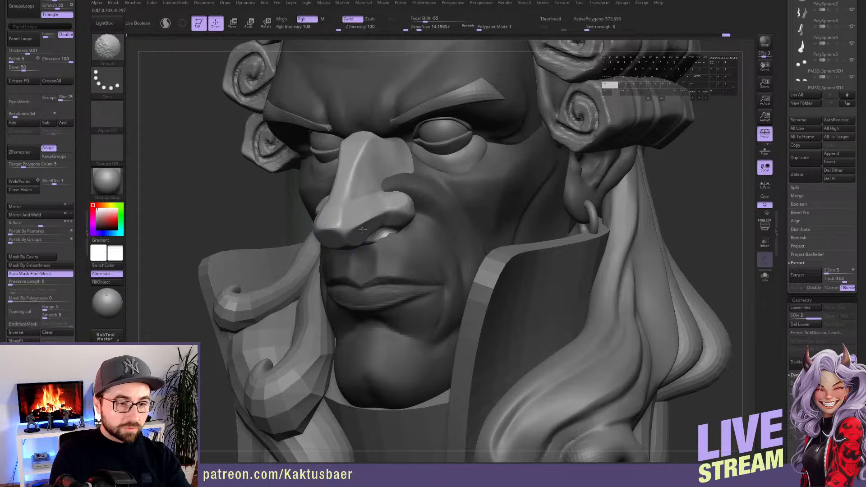
# Polish the outer edge of the nostril wing with the hPolish brush at draw size about 8
pyautogui.moveTo(356, 236)
pyautogui.mouseDown(button='right')
pyautogui.moveTo(344, 204)
pyautogui.moveTo(361, 205)
pyautogui.mouseUp(button='right')
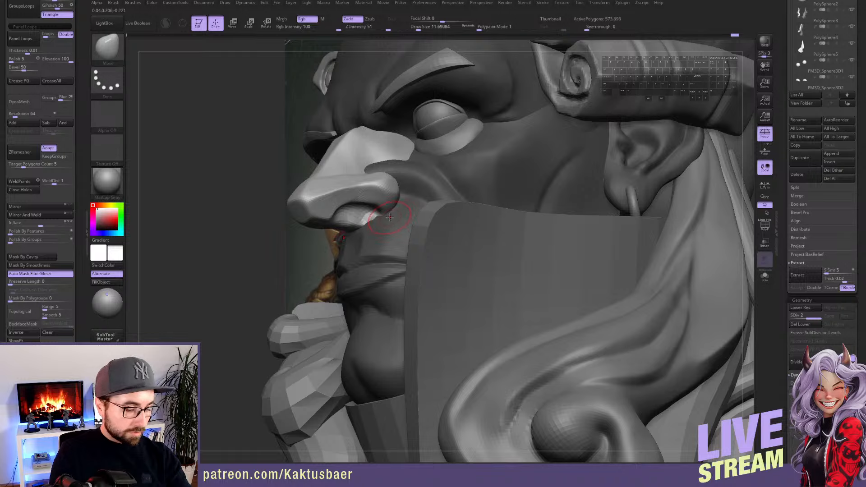
pyautogui.press('space')
pyautogui.click(408, 247)
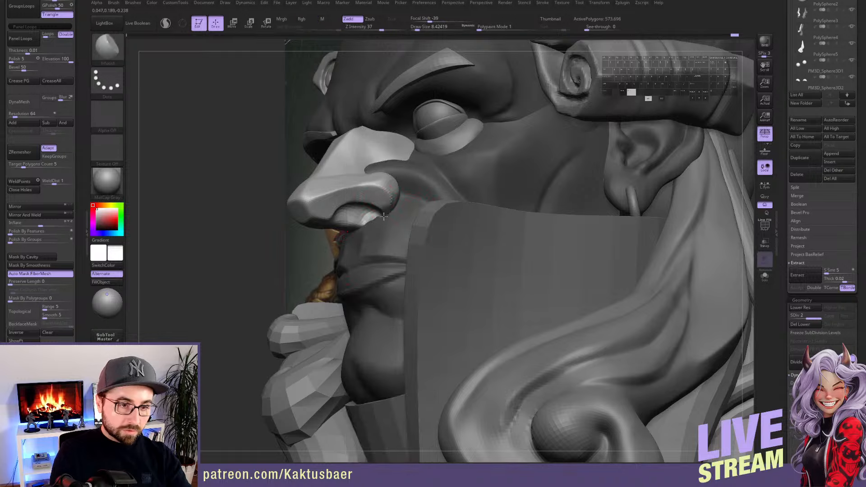
pyautogui.moveTo(384, 216); pyautogui.dragTo(365, 170, button='right')
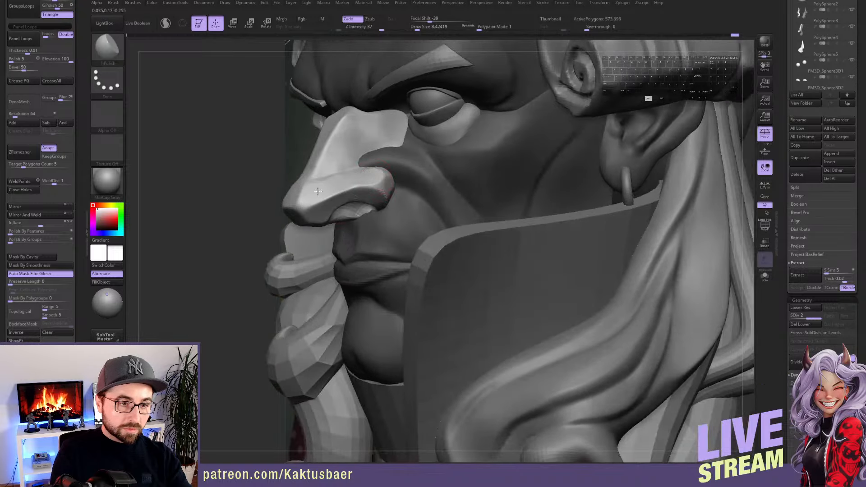
pyautogui.moveTo(318, 192)
pyautogui.mouseDown(button='right')
pyautogui.moveTo(344, 174)
pyautogui.moveTo(347, 181)
pyautogui.moveTo(329, 189)
pyautogui.moveTo(345, 172)
pyautogui.moveTo(337, 173)
pyautogui.mouseUp(button='right')
# Refine the nostril opening with the Move brush at draw size about 7.5, and make the lower eyelid the active subtool
pyautogui.press('b')
pyautogui.press('m')
pyautogui.press('v')
pyautogui.keyDown('alt'); pyautogui.moveTo(354, 214); pyautogui.dragTo(348, 221, button='right'); pyautogui.keyUp('alt')
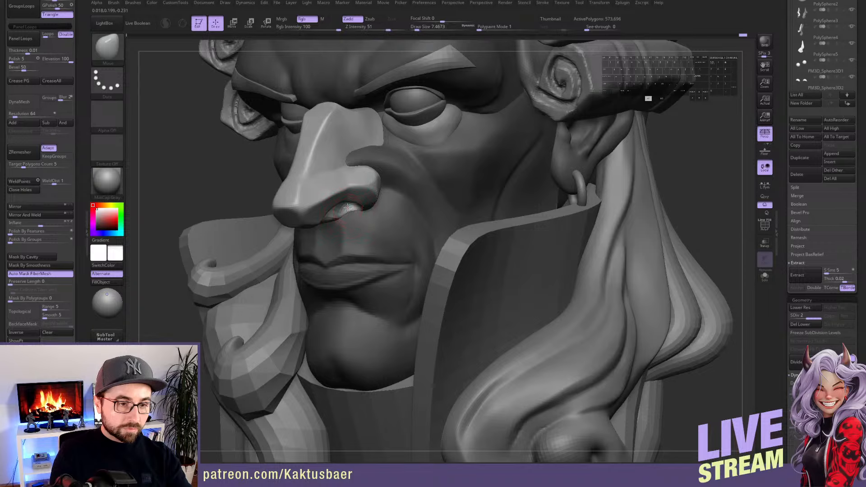
pyautogui.moveTo(336, 220)
pyautogui.mouseDown(button='right')
pyautogui.moveTo(327, 218)
pyautogui.moveTo(382, 198)
pyautogui.mouseUp(button='right')
pyautogui.keyDown('alt'); pyautogui.click(388, 179); pyautogui.keyUp('alt')
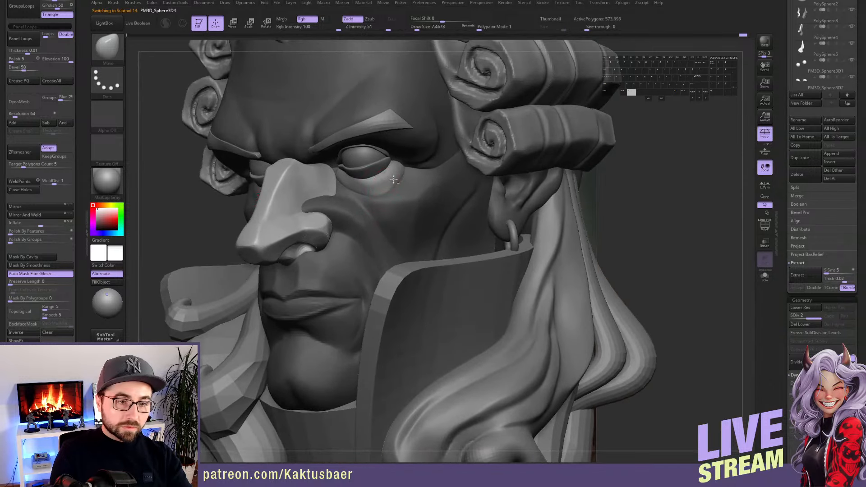
# Flatten the lower eyelid into cleaner planes with the hPolish brush at draw size about 7.5
pyautogui.press('b')
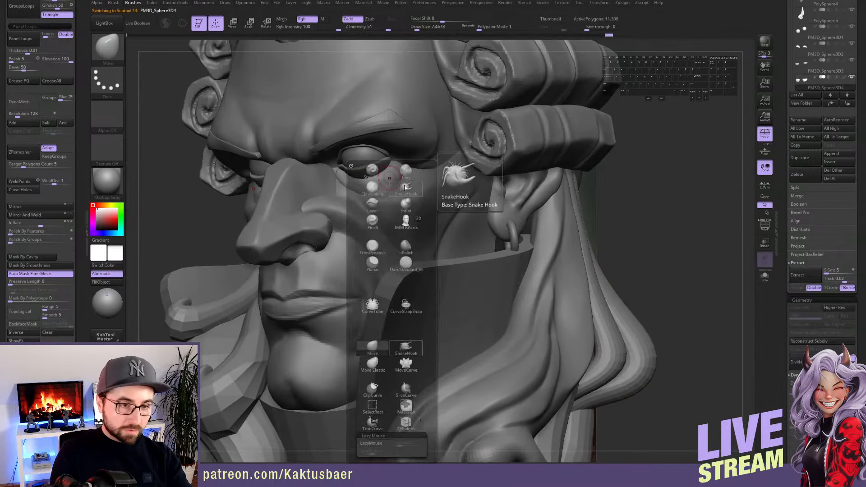
pyautogui.click(406, 246)
pyautogui.moveTo(393, 167)
pyautogui.mouseDown()
pyautogui.moveTo(390, 180)
pyautogui.moveTo(344, 180)
pyautogui.mouseUp()
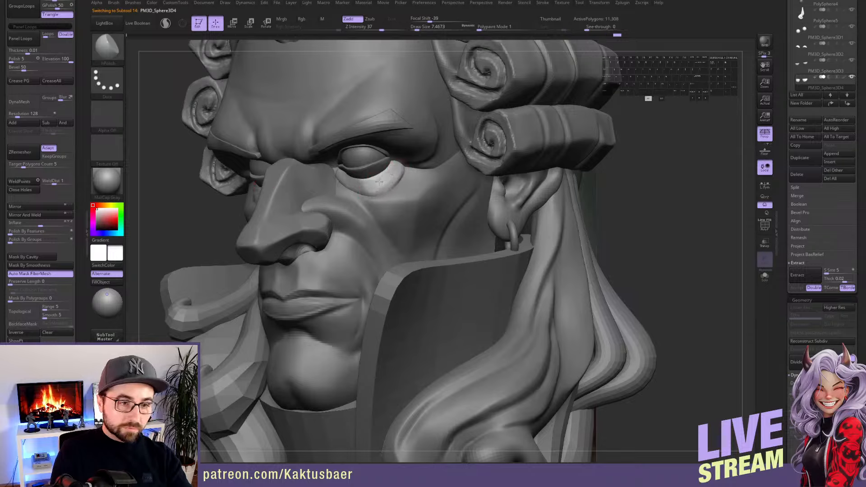
pyautogui.moveTo(389, 175); pyautogui.dragTo(392, 174)
pyautogui.moveTo(383, 191)
pyautogui.keyDown('alt'); pyautogui.mouseDown(button='right')
pyautogui.moveTo(376, 149)
pyautogui.moveTo(444, 173)
pyautogui.moveTo(376, 169)
pyautogui.moveTo(433, 173)
pyautogui.moveTo(377, 170)
pyautogui.moveTo(393, 171)
pyautogui.mouseUp(button='right'); pyautogui.keyUp('alt')
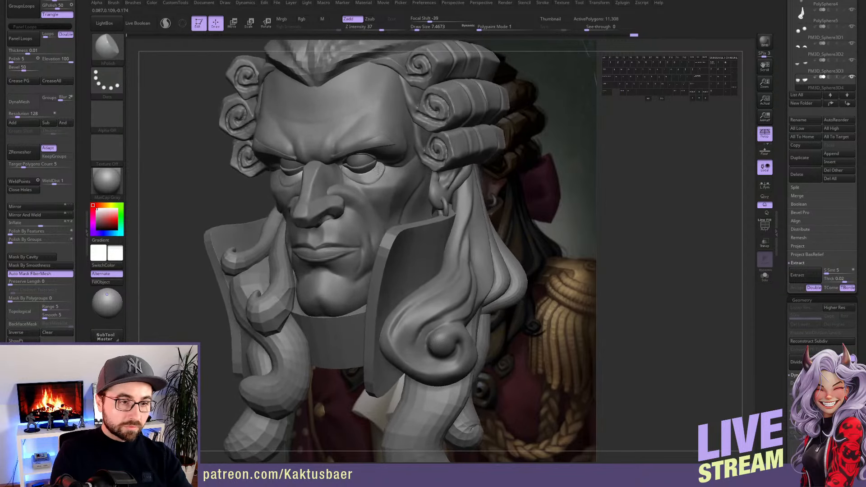
# Restore the stored front view and compare the bust side by side with the painted reference
pyautogui.scroll(-5, 77, 279)
pyautogui.moveTo(78, 279); pyautogui.dragTo(77, 117)
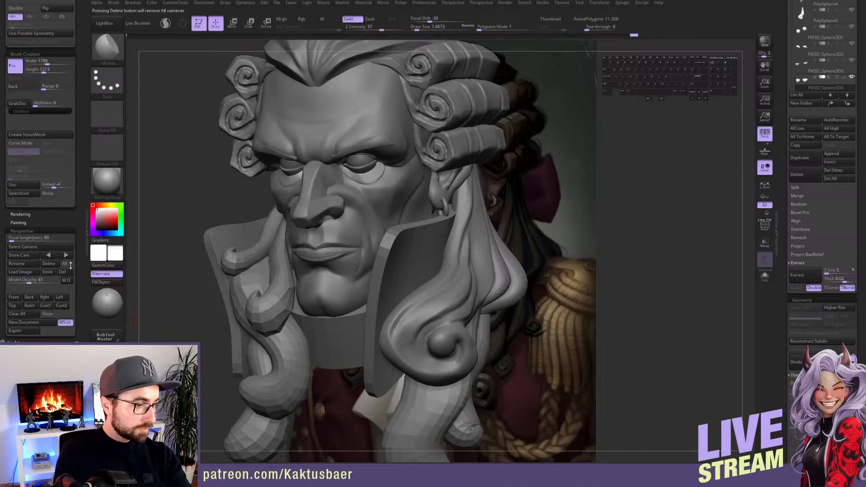
pyautogui.click(14, 297)
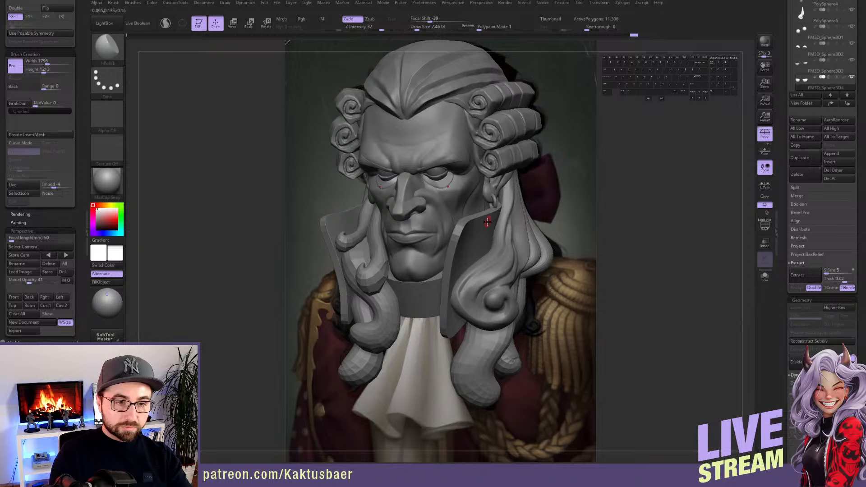
pyautogui.moveTo(487, 222)
pyautogui.keyDown('alt'); pyautogui.mouseDown(button='right')
pyautogui.moveTo(353, 233)
pyautogui.moveTo(346, 223)
pyautogui.mouseUp(button='right'); pyautogui.keyUp('alt')
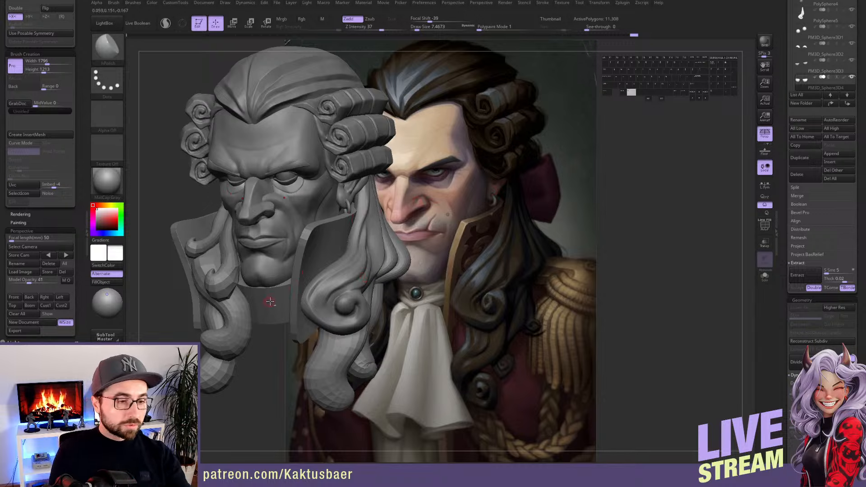
# Make the neck cylinder the active subtool and shift it slightly beneath the chin with the Move transform
pyautogui.press('Down')
pyautogui.press('Down')
pyautogui.press('Down')
pyautogui.press('Down')
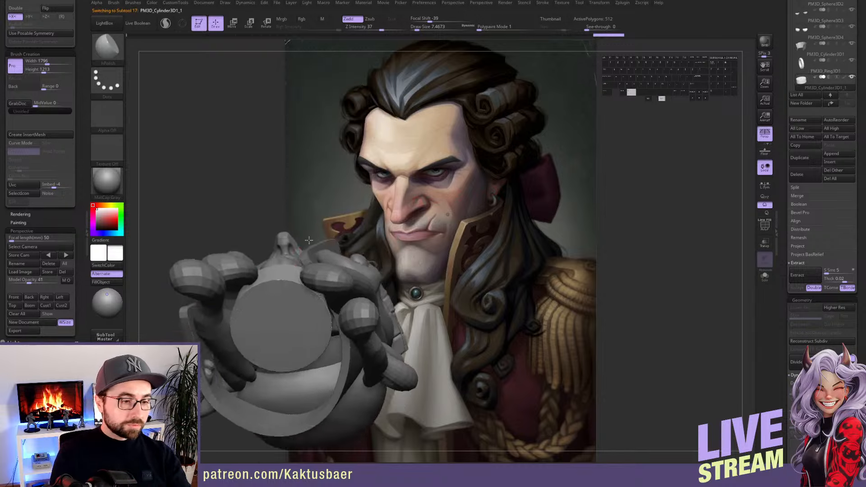
pyautogui.press('w')
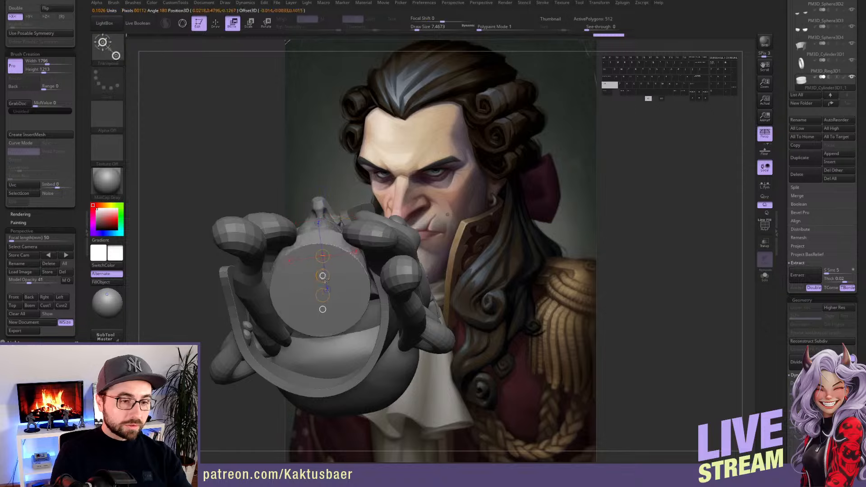
pyautogui.moveTo(324, 278); pyautogui.dragTo(327, 288)
pyautogui.press('q')
pyautogui.moveTo(344, 248)
pyautogui.mouseDown(button='right')
pyautogui.moveTo(331, 295)
pyautogui.moveTo(294, 303)
pyautogui.moveTo(311, 233)
pyautogui.moveTo(312, 279)
pyautogui.moveTo(313, 226)
pyautogui.mouseUp(button='right')
# Mask the forehead and nose of the head topologically with the Transpose line, and smooth the underside of the chin
pyautogui.keyDown('alt'); pyautogui.click(313, 242); pyautogui.keyUp('alt')
pyautogui.press('w')
pyautogui.keyDown('ctrl'); pyautogui.moveTo(318, 210); pyautogui.dragTo(310, 244); pyautogui.keyUp('ctrl')
pyautogui.press('q')
pyautogui.moveTo(310, 244); pyautogui.dragTo(299, 271, button='right')
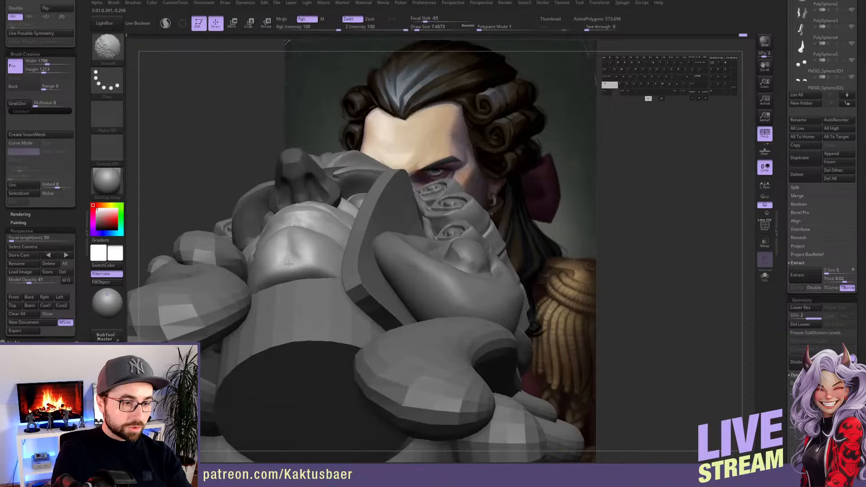
pyautogui.moveTo(331, 279)
pyautogui.mouseDown(button='right')
pyautogui.moveTo(326, 311)
pyautogui.moveTo(306, 284)
pyautogui.moveTo(307, 234)
pyautogui.moveTo(312, 249)
pyautogui.moveTo(292, 260)
pyautogui.mouseUp(button='right')
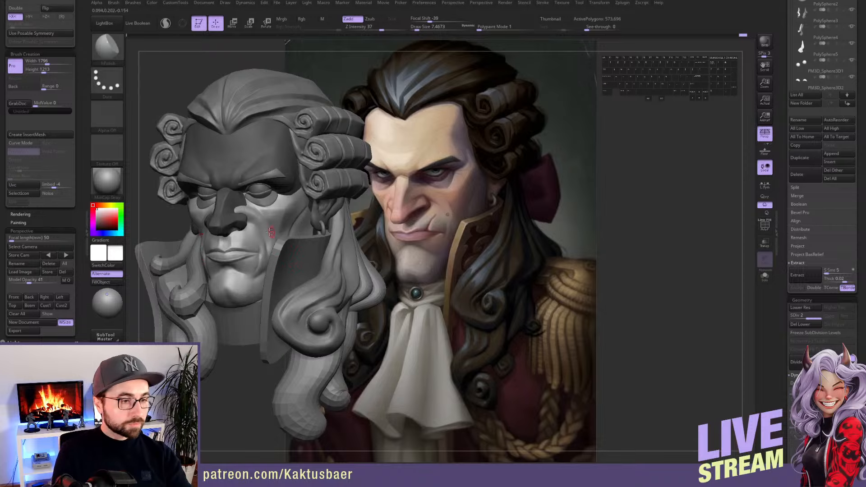
# Define the cheek fold beside the nostril with the hPolish and DamStandard brushes at draw size about 9.4
pyautogui.keyDown('alt'); pyautogui.moveTo(251, 214); pyautogui.dragTo(273, 266, button='right'); pyautogui.keyUp('alt')
pyautogui.moveTo(264, 235); pyautogui.dragTo(259, 236, button='right')
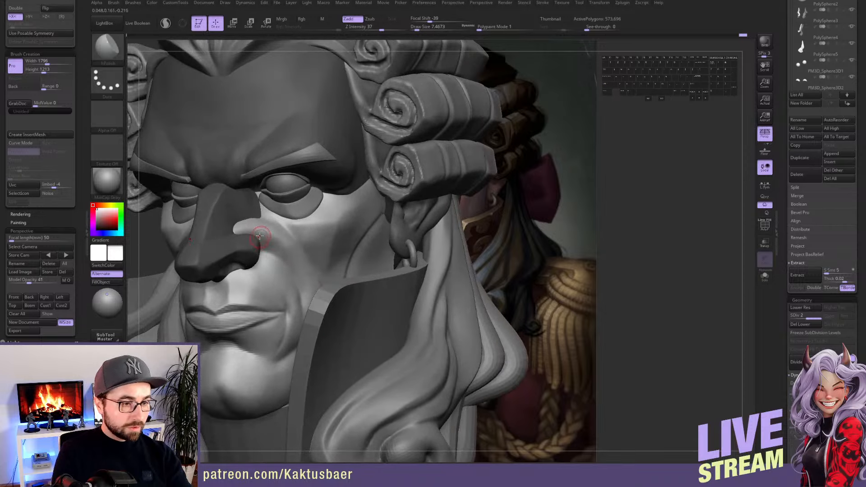
pyautogui.rightClick(271, 247)
pyautogui.click(283, 221)
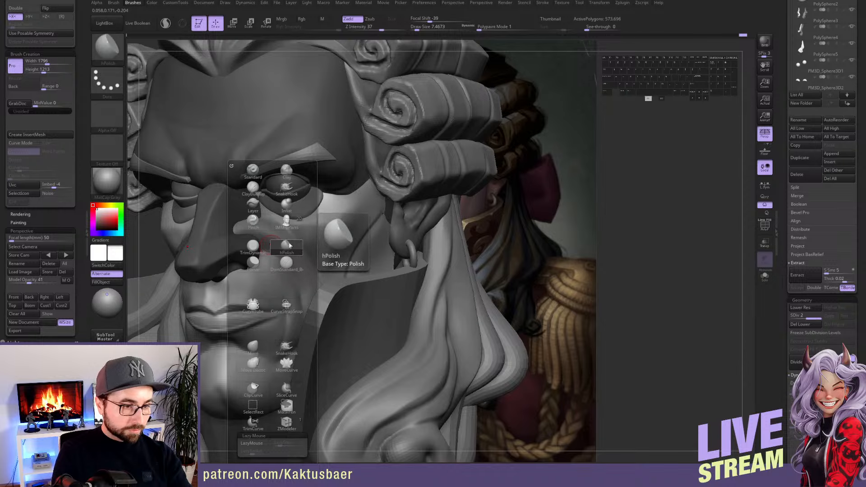
pyautogui.click(269, 216)
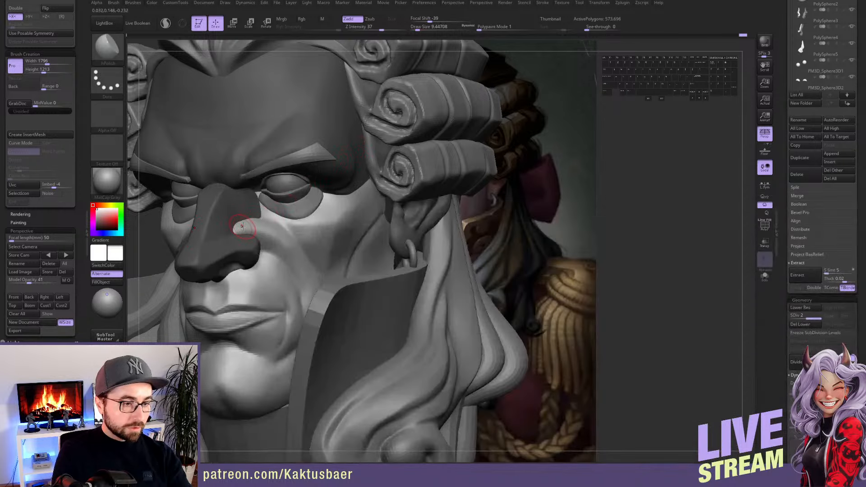
pyautogui.keyDown('alt'); pyautogui.moveTo(264, 244); pyautogui.dragTo(239, 245, button='right'); pyautogui.keyUp('alt')
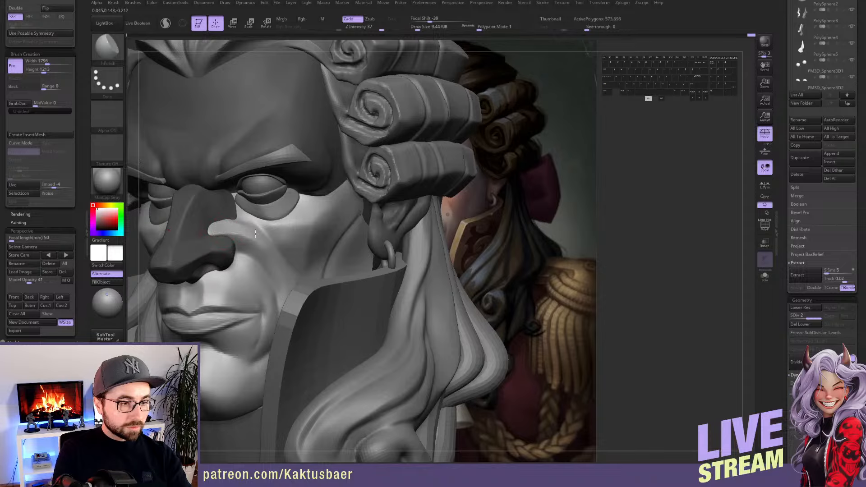
pyautogui.moveTo(299, 280)
pyautogui.keyDown('alt'); pyautogui.mouseDown(button='right')
pyautogui.moveTo(279, 231)
pyautogui.moveTo(281, 270)
pyautogui.moveTo(311, 290)
pyautogui.moveTo(284, 255)
pyautogui.moveTo(267, 250)
pyautogui.mouseUp(button='right'); pyautogui.keyUp('alt')
pyautogui.press('2')
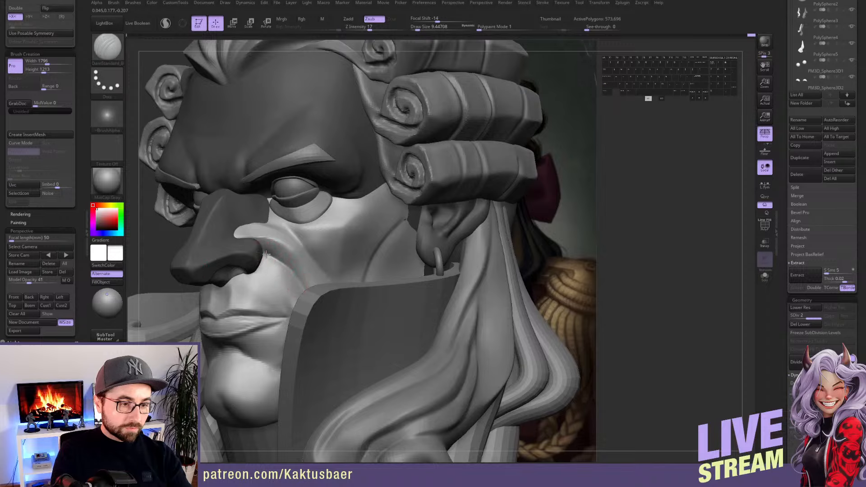
# Reshape the cheek around the nostril fold with the Move brush at draw sizes between about 15.5 and 11.7
pyautogui.moveTo(297, 278)
pyautogui.keyDown('alt'); pyautogui.mouseDown(button='right')
pyautogui.moveTo(276, 245)
pyautogui.moveTo(260, 246)
pyautogui.moveTo(280, 256)
pyautogui.mouseUp(button='right'); pyautogui.keyUp('alt')
pyautogui.press('1')
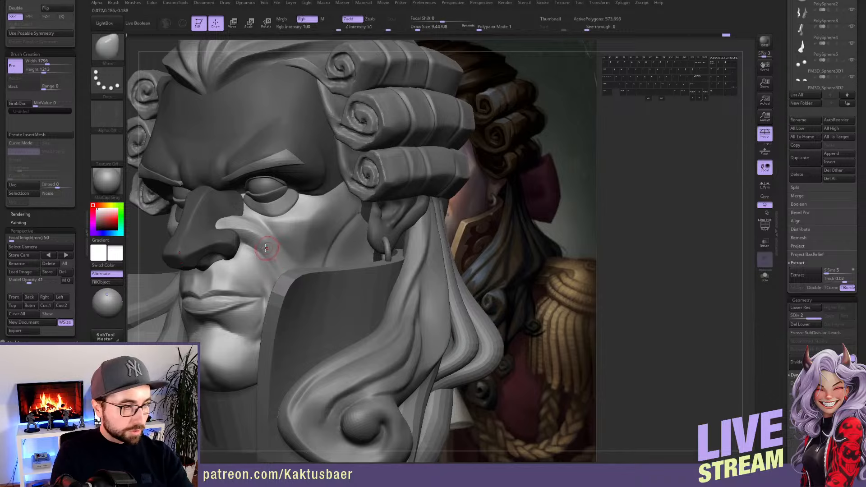
pyautogui.moveTo(256, 248); pyautogui.dragTo(252, 244)
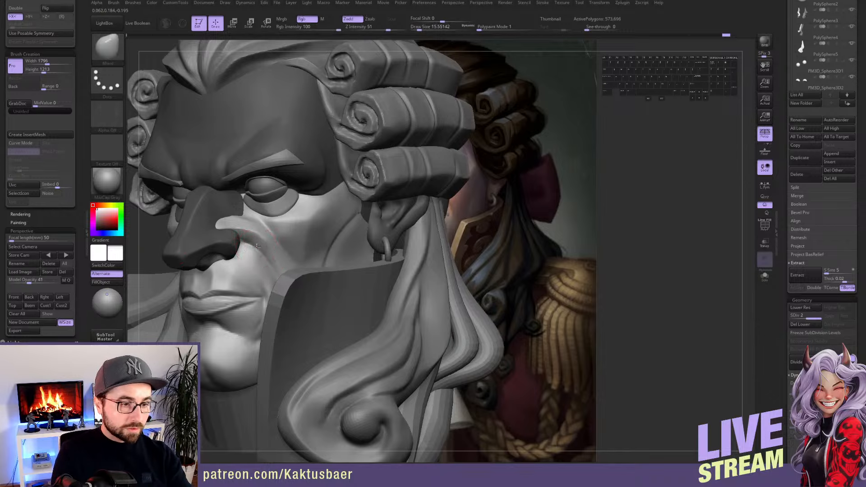
pyautogui.moveTo(252, 244); pyautogui.dragTo(215, 256, button='right')
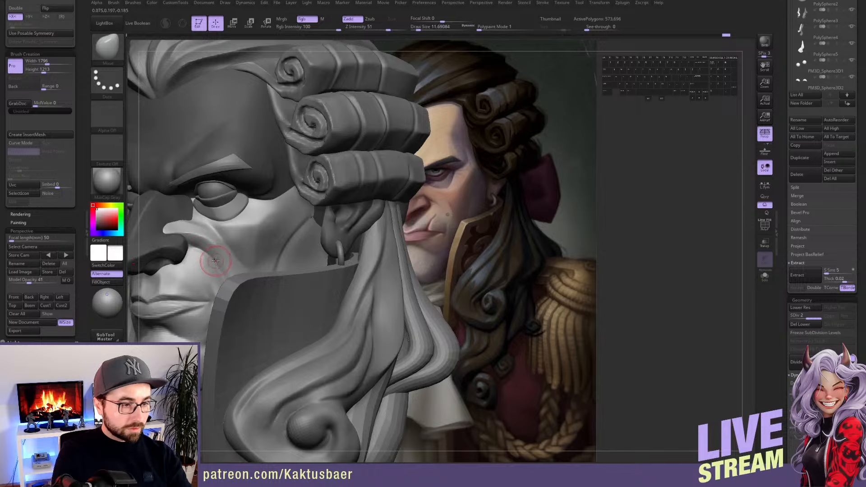
pyautogui.moveTo(212, 261)
pyautogui.keyDown('alt'); pyautogui.mouseDown(button='right')
pyautogui.moveTo(221, 240)
pyautogui.moveTo(284, 255)
pyautogui.mouseUp(button='right'); pyautogui.keyUp('alt')
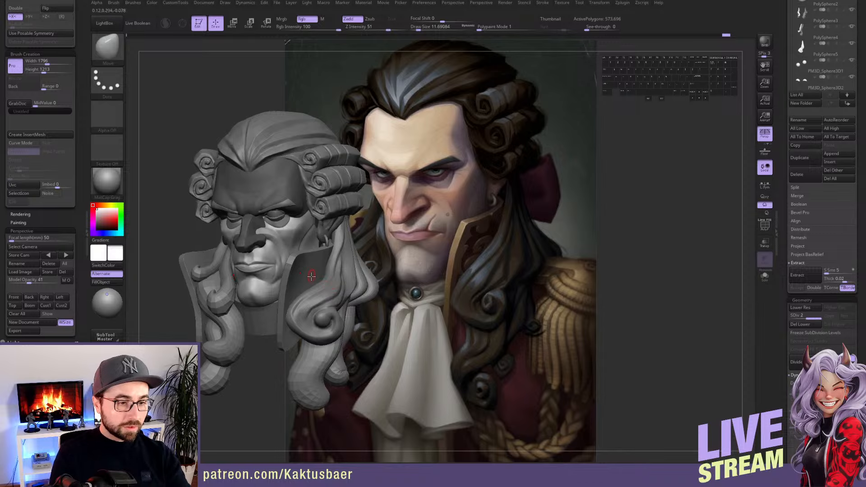
# Make the neck cylinder active again and reposition it horizontally under the head from a side view
pyautogui.moveTo(317, 275)
pyautogui.mouseDown(button='right')
pyautogui.moveTo(276, 297)
pyautogui.moveTo(278, 323)
pyautogui.moveTo(311, 311)
pyautogui.moveTo(296, 291)
pyautogui.moveTo(417, 287)
pyautogui.mouseUp(button='right')
pyautogui.keyDown('alt'); pyautogui.click(272, 297); pyautogui.keyUp('alt')
pyautogui.press('w')
pyautogui.moveTo(386, 265); pyautogui.dragTo(434, 266)
pyautogui.press('q')
pyautogui.moveTo(412, 285); pyautogui.dragTo(363, 259, button='right')
# DynaMesh the neck cylinder at resolution 128 and subdivide it twice
pyautogui.moveTo(80, 65)
pyautogui.mouseDown()
pyautogui.moveTo(84, 159)
pyautogui.moveTo(76, 178)
pyautogui.moveTo(66, 159)
pyautogui.mouseUp()
pyautogui.click(30, 124)
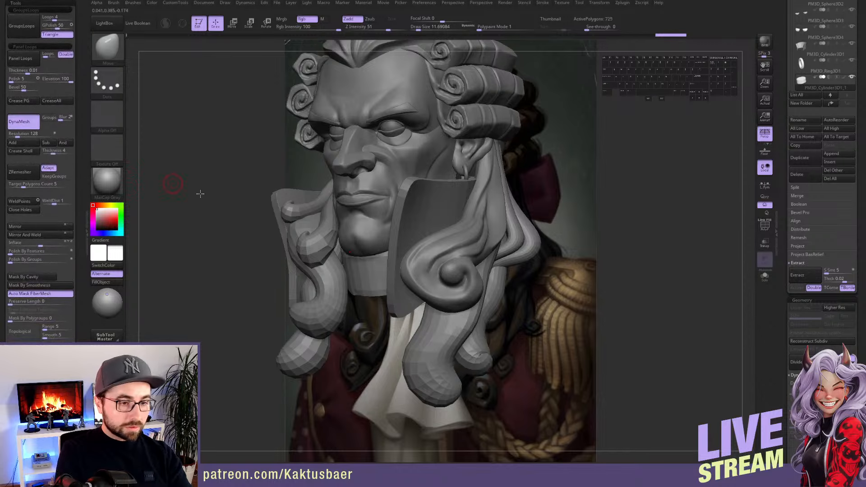
pyautogui.moveTo(374, 275)
pyautogui.mouseDown(button='right')
pyautogui.moveTo(387, 273)
pyautogui.moveTo(286, 272)
pyautogui.moveTo(307, 275)
pyautogui.moveTo(311, 262)
pyautogui.mouseUp(button='right')
pyautogui.hotkey('ctrl', 'd')
pyautogui.hotkey('ctrl', 'd')
# Block in cloth folds on the front of the neck cylinder with the ClayBuildup brush
pyautogui.press('b')
pyautogui.press('d')
pyautogui.press('s')
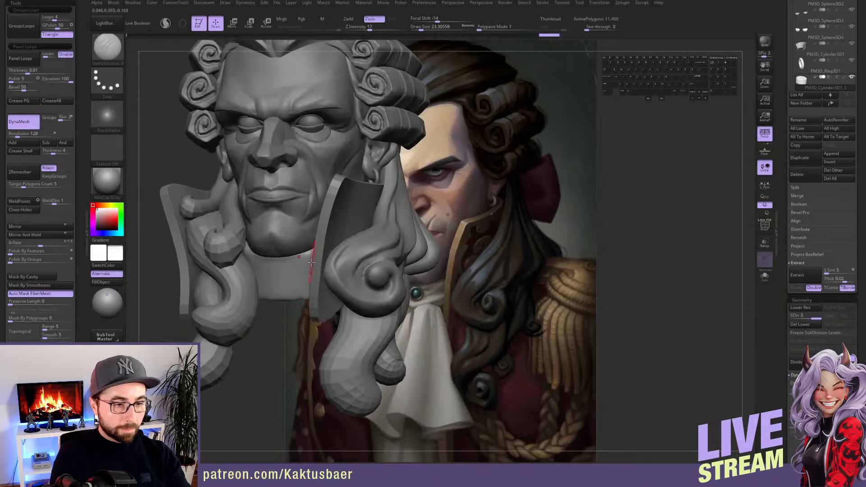
pyautogui.press('b')
pyautogui.press('c')
pyautogui.press('b')
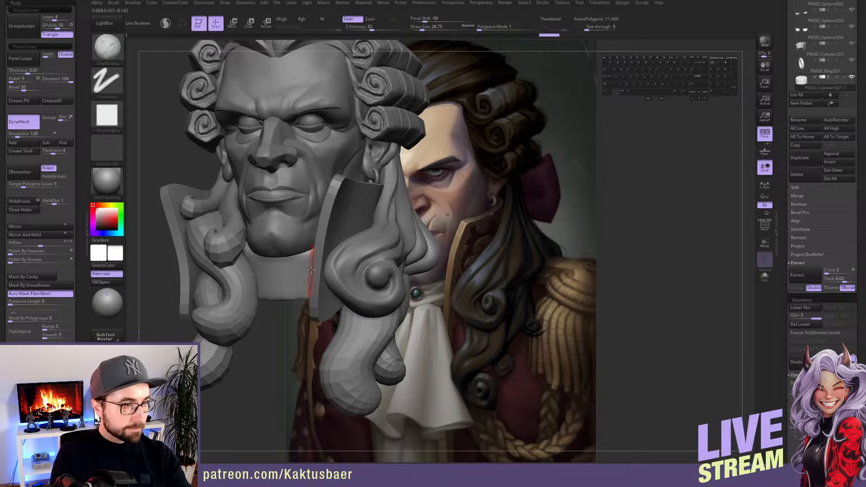
pyautogui.press('s')
pyautogui.click(299, 263)
pyautogui.moveTo(276, 289)
pyautogui.mouseDown()
pyautogui.moveTo(310, 282)
pyautogui.moveTo(289, 268)
pyautogui.moveTo(297, 264)
pyautogui.moveTo(256, 281)
pyautogui.moveTo(262, 274)
pyautogui.moveTo(293, 268)
pyautogui.moveTo(270, 289)
pyautogui.mouseUp()
# Turn off symmetry and define irregular creases between the neck cloth folds with DamStandard at draw size about 22
pyautogui.press('x')
pyautogui.press('b')
pyautogui.press('d')
pyautogui.press('s')
pyautogui.keyDown('alt'); pyautogui.moveTo(293, 260); pyautogui.dragTo(259, 285); pyautogui.keyUp('alt')
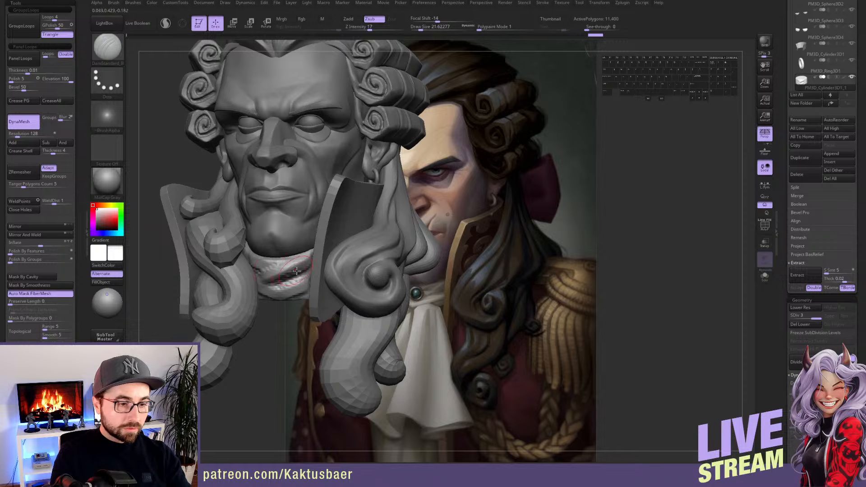
pyautogui.moveTo(311, 266); pyautogui.dragTo(280, 261, button='right')
pyautogui.moveTo(280, 287); pyautogui.dragTo(272, 289)
# Isolate the neck cloth and carve its creases further around the side with DamStandard at draw size about 22
pyautogui.hotkey('alt', 'q')
pyautogui.moveTo(266, 271); pyautogui.dragTo(270, 286, button='right')
pyautogui.moveTo(248, 266); pyautogui.dragTo(289, 282)
pyautogui.moveTo(319, 281); pyautogui.dragTo(305, 286, button='right')
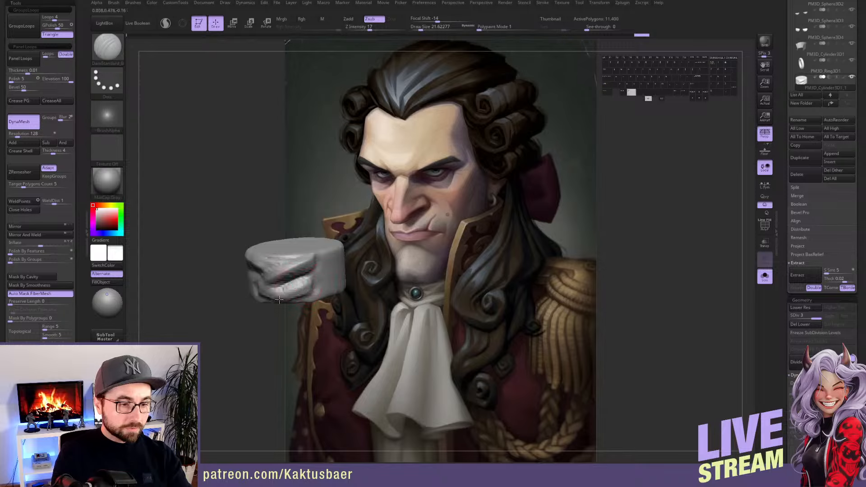
pyautogui.moveTo(255, 284)
pyautogui.mouseDown()
pyautogui.moveTo(320, 285)
pyautogui.moveTo(339, 259)
pyautogui.mouseUp()
pyautogui.moveTo(300, 280); pyautogui.dragTo(330, 264)
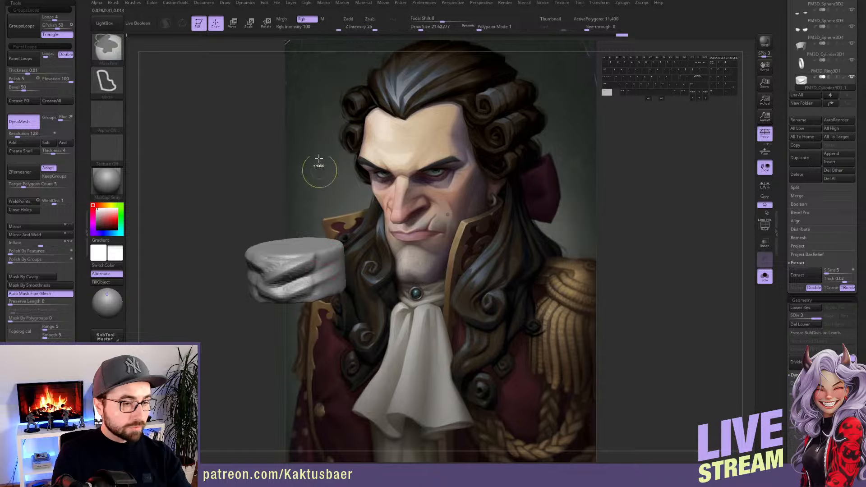
# Raise the neck cloth's DynaMesh resolution to 288 and remesh it
pyautogui.keyDown('ctrl'); pyautogui.moveTo(319, 170); pyautogui.dragTo(321, 212); pyautogui.keyUp('ctrl')
pyautogui.keyDown('alt'); pyautogui.moveTo(316, 235); pyautogui.dragTo(335, 224, button='right'); pyautogui.keyUp('alt')
pyautogui.hotkey('ctrl', 'z')
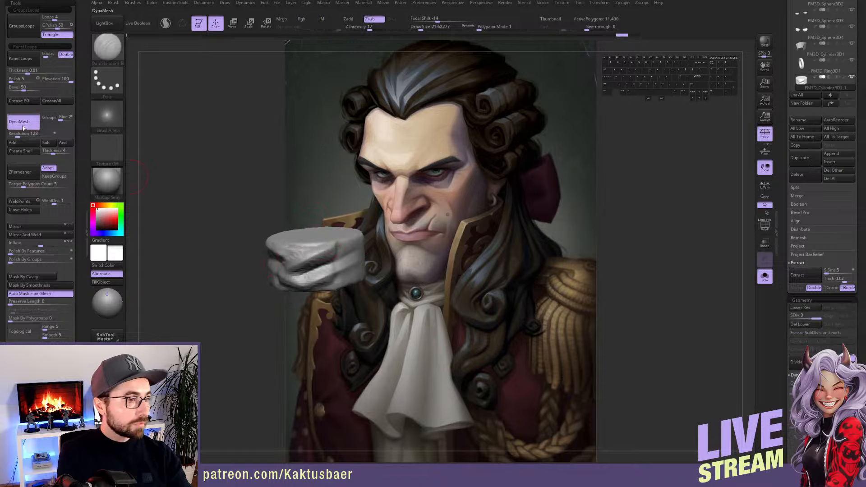
pyautogui.moveTo(54, 134); pyautogui.dragTo(58, 133)
pyautogui.keyDown('ctrl'); pyautogui.moveTo(244, 216); pyautogui.dragTo(249, 221); pyautogui.keyUp('ctrl')
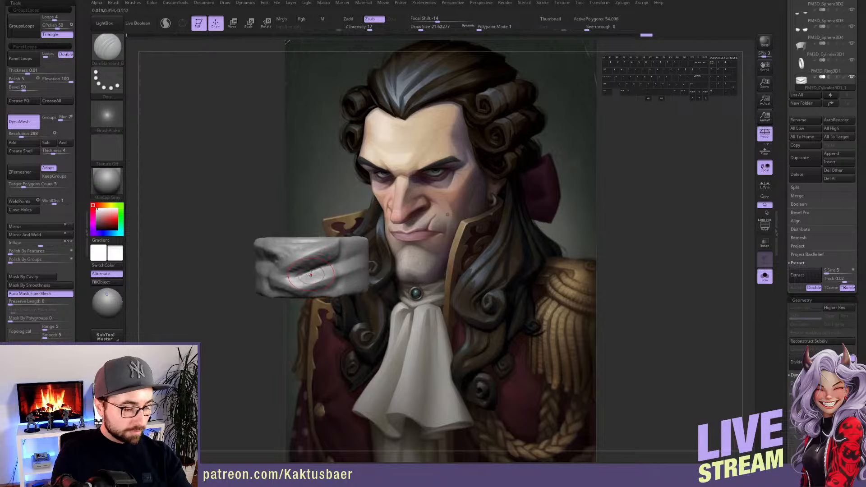
# Polish the neck cloth folds with hPolish and build them up with ClayBuildup at draw size about 22
pyautogui.press('b')
pyautogui.press('h')
pyautogui.press('p')
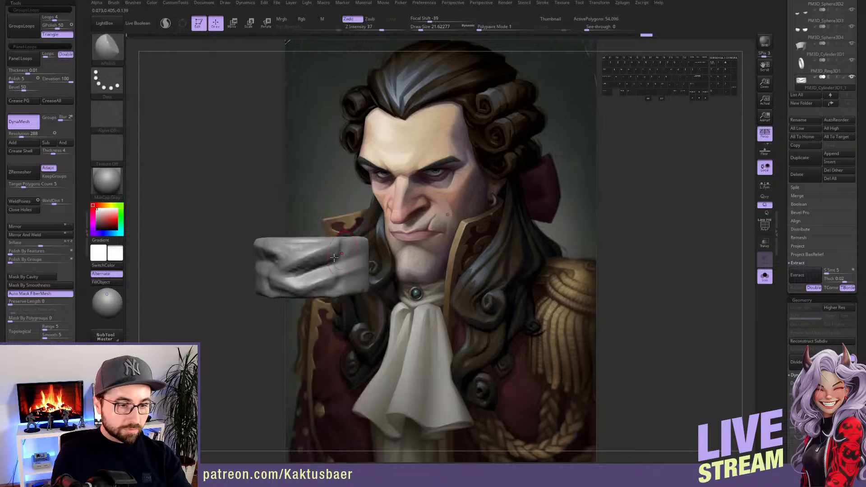
pyautogui.press('3')
pyautogui.moveTo(321, 265); pyautogui.dragTo(363, 266, button='right')
pyautogui.moveTo(349, 249); pyautogui.dragTo(331, 258)
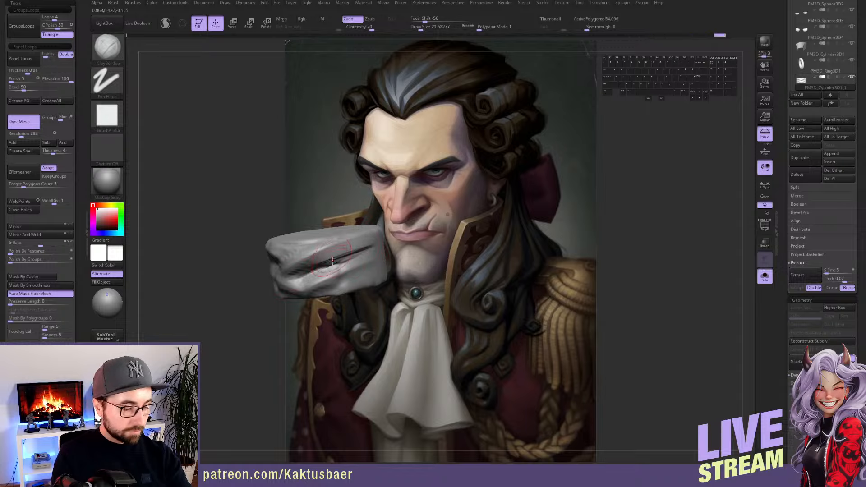
pyautogui.moveTo(340, 256); pyautogui.dragTo(258, 249, button='right')
pyautogui.moveTo(236, 259); pyautogui.dragTo(292, 286)
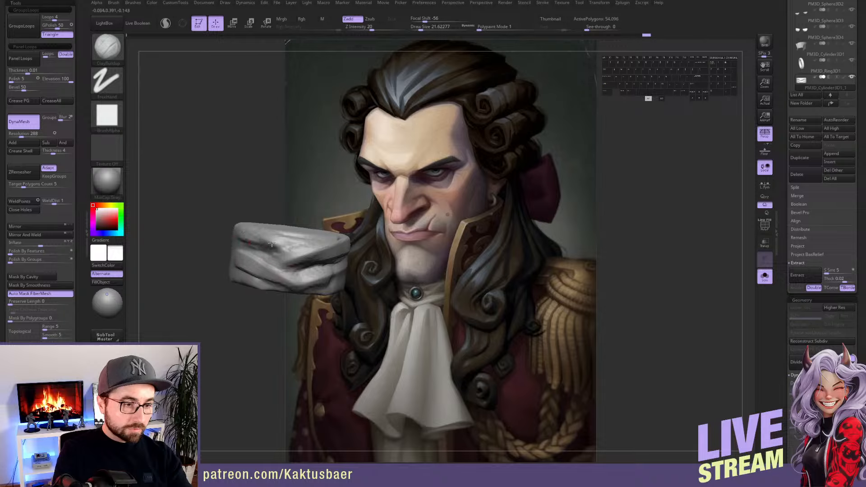
pyautogui.moveTo(288, 240); pyautogui.dragTo(315, 274, button='right')
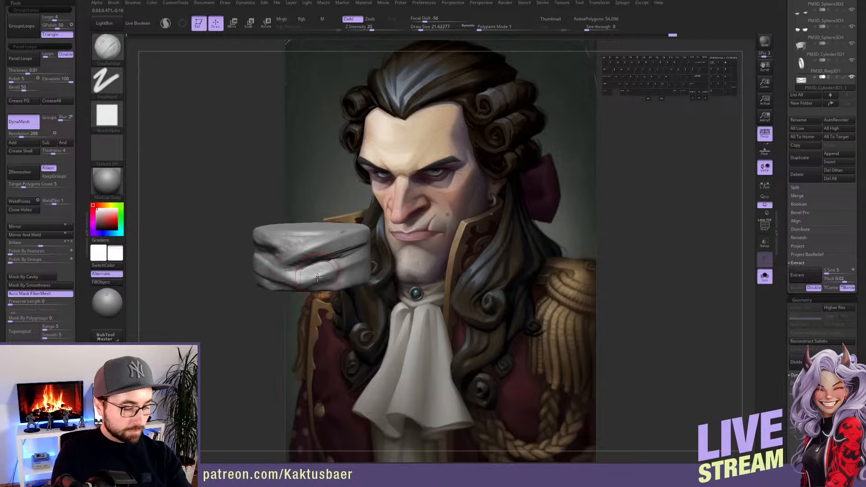
# Flatten and clean up the neck cloth folds on the front and side with hPolish at draw size about 17
pyautogui.press('b')
pyautogui.press('h')
pyautogui.press('p')
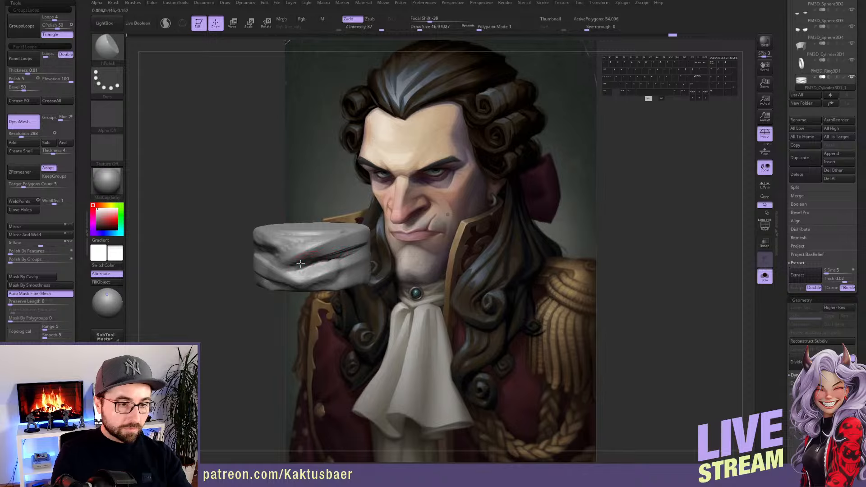
pyautogui.moveTo(304, 264); pyautogui.dragTo(254, 256, button='right')
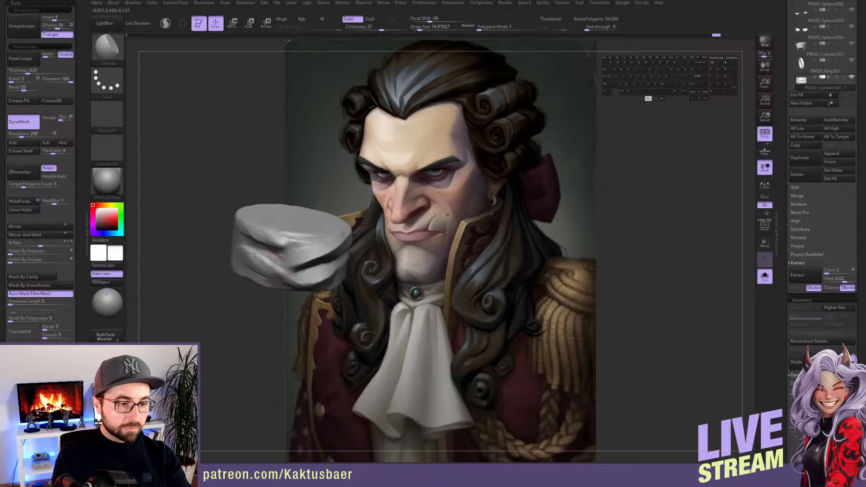
pyautogui.moveTo(254, 256)
pyautogui.mouseDown()
pyautogui.moveTo(276, 269)
pyautogui.moveTo(250, 239)
pyautogui.moveTo(284, 255)
pyautogui.moveTo(264, 227)
pyautogui.moveTo(300, 244)
pyautogui.mouseUp()
pyautogui.moveTo(300, 246)
pyautogui.mouseDown(button='right')
pyautogui.moveTo(342, 253)
pyautogui.moveTo(327, 289)
pyautogui.moveTo(309, 269)
pyautogui.moveTo(298, 287)
pyautogui.moveTo(302, 267)
pyautogui.mouseUp(button='right')
# Show the full bust again and make the eyeballs the active subtool
pyautogui.hotkey('alt', 's')
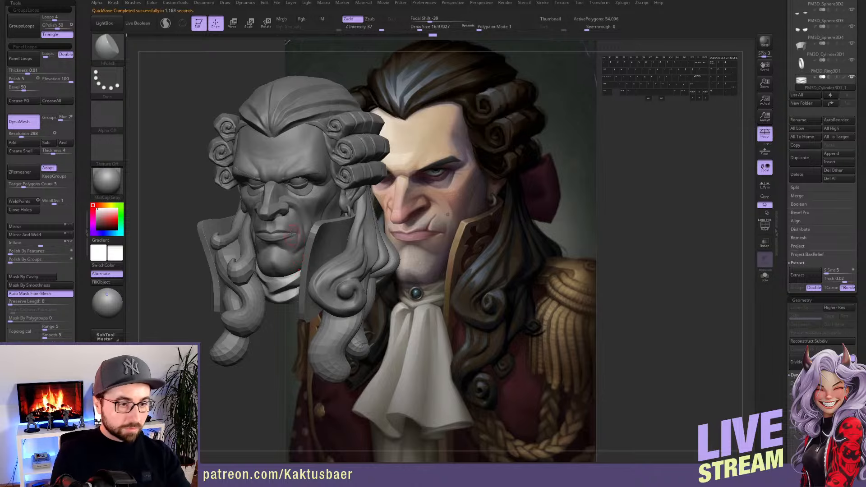
pyautogui.keyDown('alt'); pyautogui.click(300, 181); pyautogui.keyUp('alt')
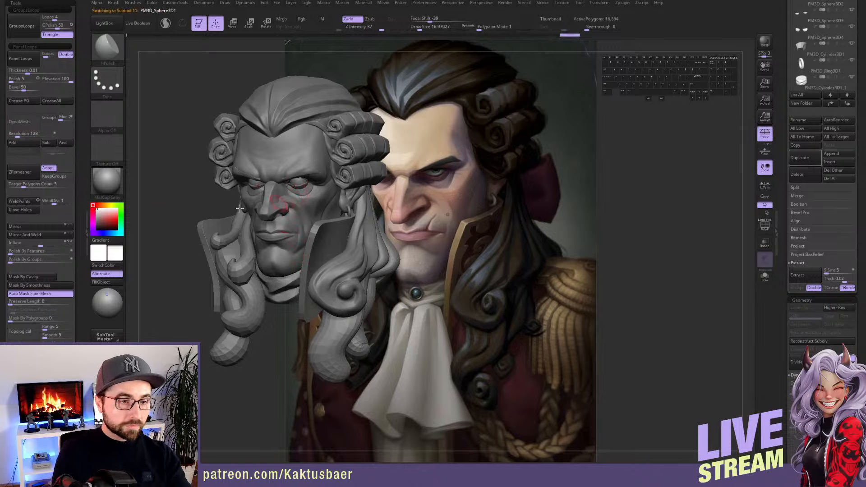
# Apply the white SkinShade4 material to the bust and sample the beige skin tone from the painted reference's forehead
pyautogui.press('m')
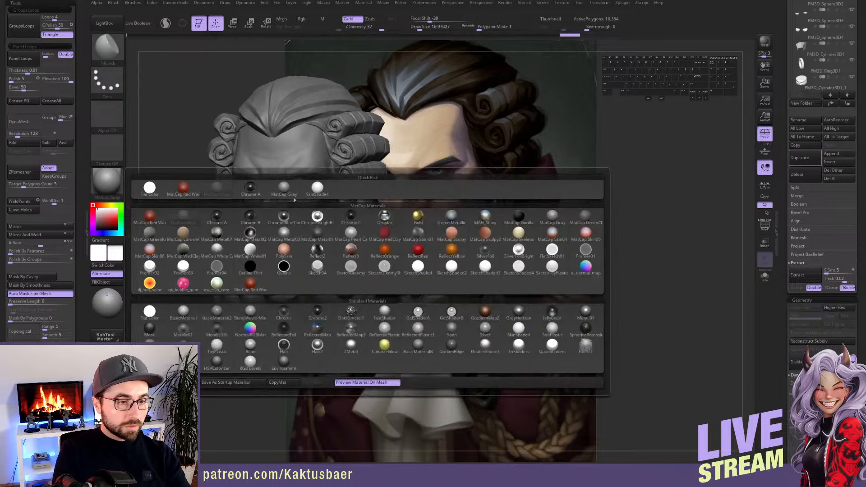
pyautogui.click(311, 195)
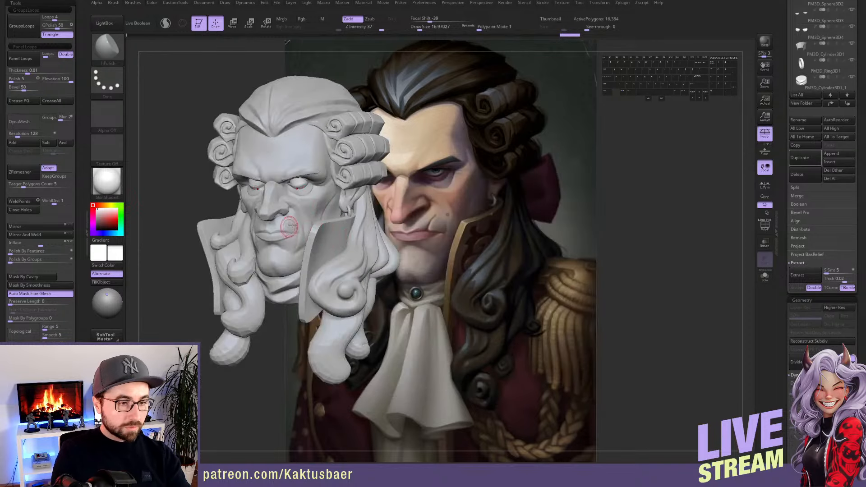
pyautogui.moveTo(290, 226)
pyautogui.mouseDown(button='right')
pyautogui.moveTo(311, 217)
pyautogui.moveTo(284, 221)
pyautogui.mouseUp(button='right')
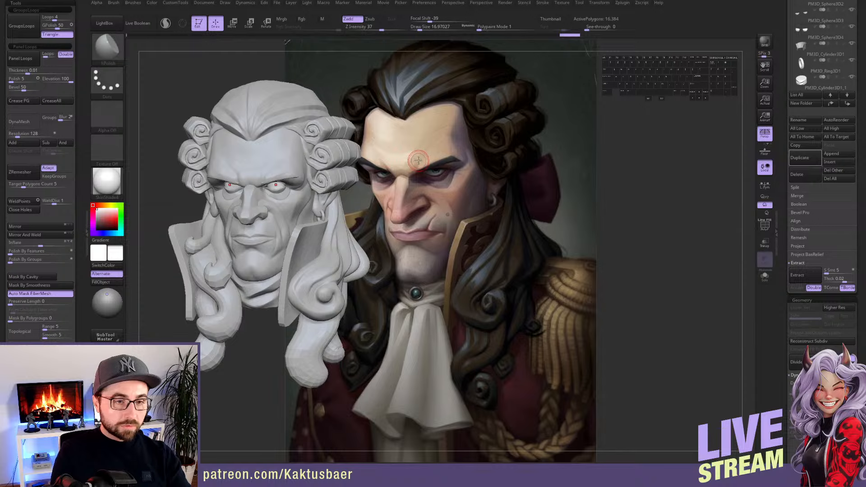
pyautogui.press('c')
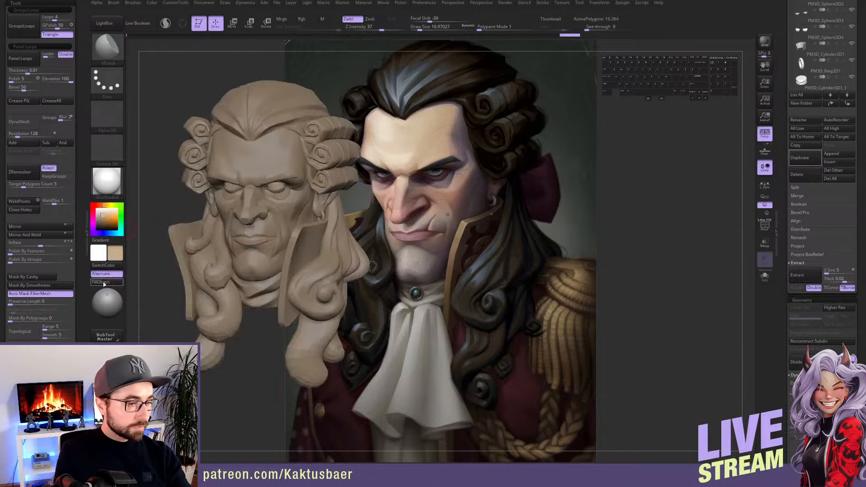
# Set up the Standard brush with the Color Spray stroke, Alpha 07 and a draw size of about 27
pyautogui.press('b')
pyautogui.press('s')
pyautogui.press('t')
pyautogui.click(107, 82)
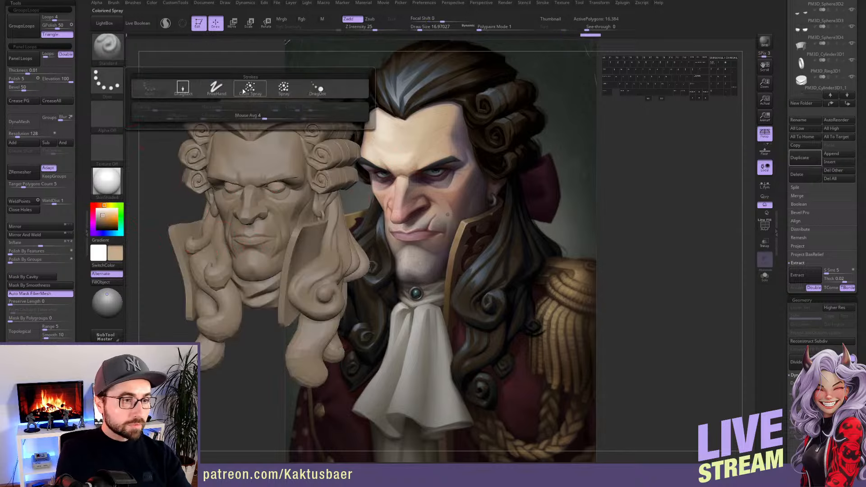
pyautogui.click(245, 90)
pyautogui.click(107, 115)
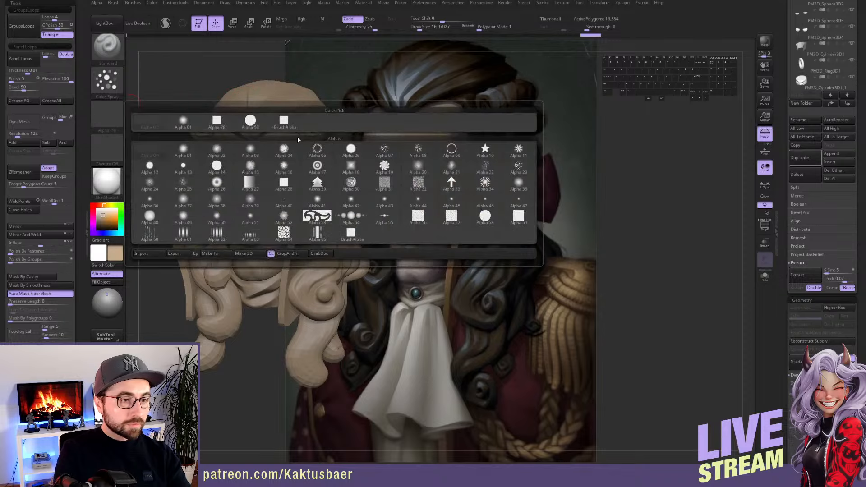
pyautogui.click(384, 151)
pyautogui.press(']')
pyautogui.keyDown('alt'); pyautogui.moveTo(286, 203); pyautogui.dragTo(291, 207, button='right'); pyautogui.keyUp('alt')
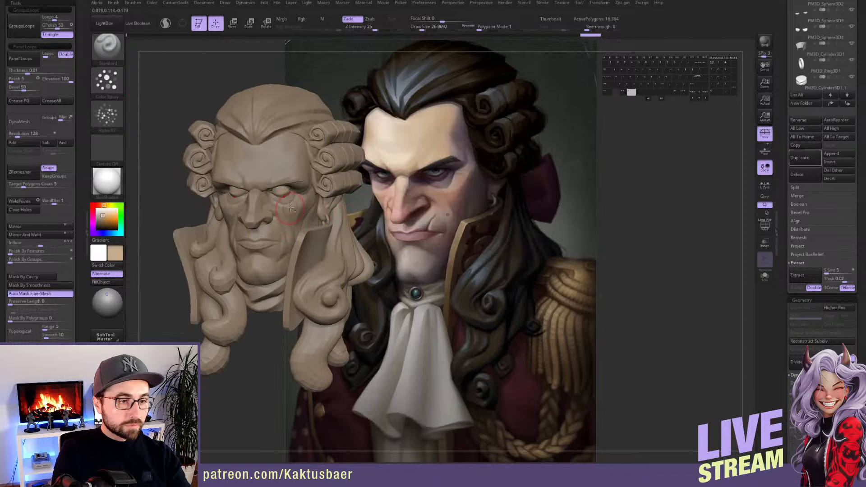
# Make the head the active subtool, fill it with the sampled beige skin tone and swap the main and secondary colours
pyautogui.keyDown('alt'); pyautogui.click(291, 175); pyautogui.keyUp('alt')
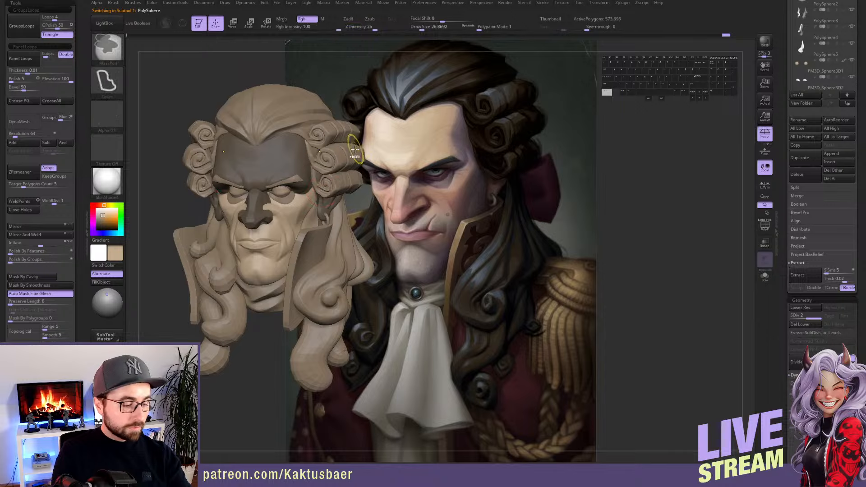
pyautogui.hotkey('shift', 'c')
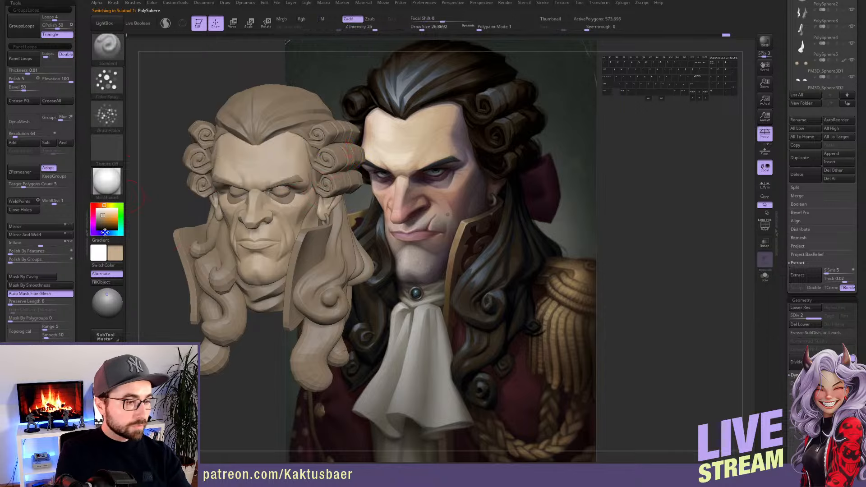
pyautogui.press('[')
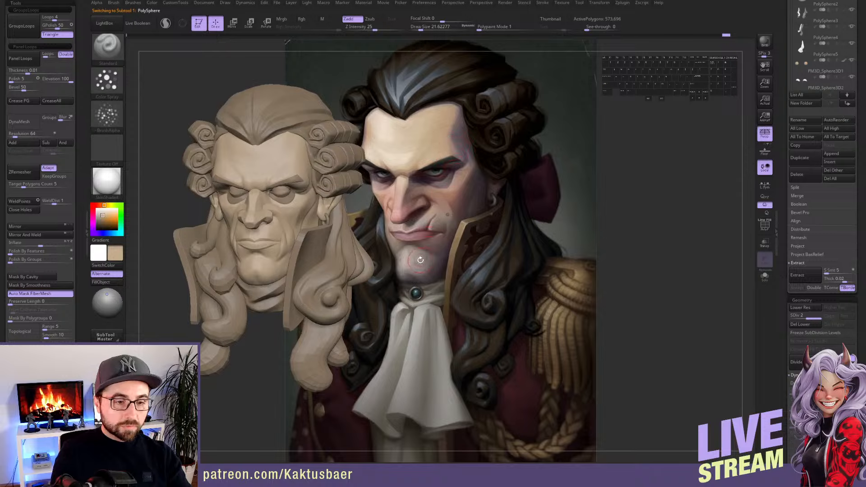
pyautogui.press('v')
# Test and undo a spray on the chin, then spray it with cool grey tones, colour only, at draw size about 22
pyautogui.moveTo(271, 260); pyautogui.dragTo(270, 273)
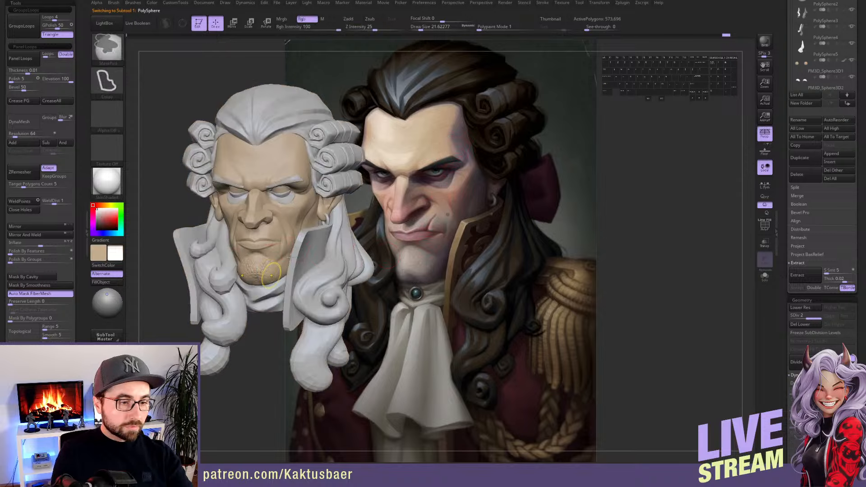
pyautogui.hotkey('ctrl', 'z')
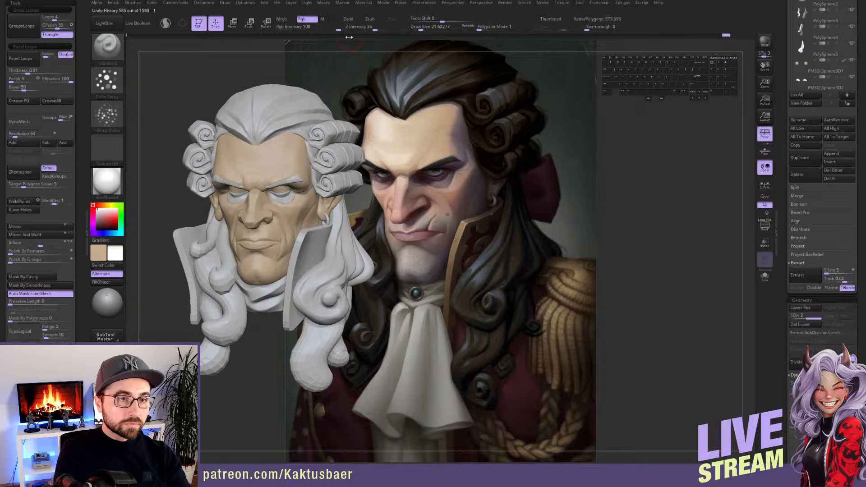
pyautogui.moveTo(271, 256)
pyautogui.mouseDown()
pyautogui.moveTo(277, 266)
pyautogui.moveTo(303, 219)
pyautogui.mouseUp()
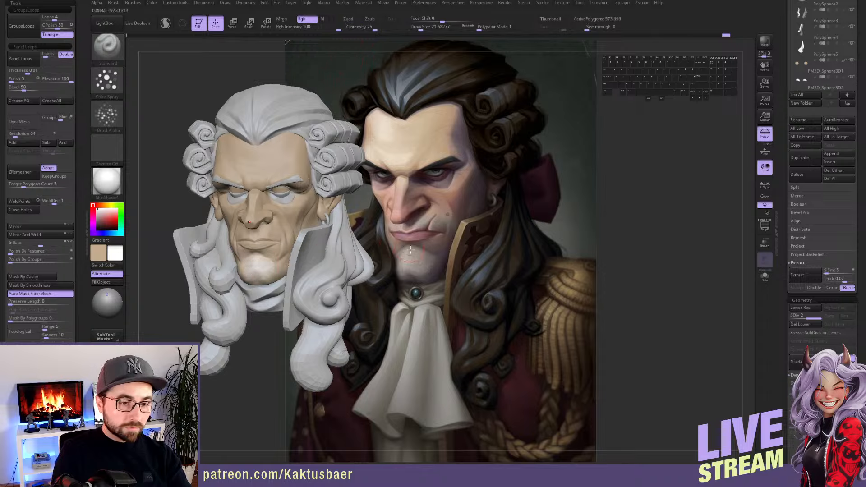
pyautogui.press('c')
pyautogui.moveTo(271, 255)
pyautogui.mouseDown()
pyautogui.moveTo(255, 268)
pyautogui.moveTo(282, 257)
pyautogui.moveTo(297, 233)
pyautogui.mouseUp()
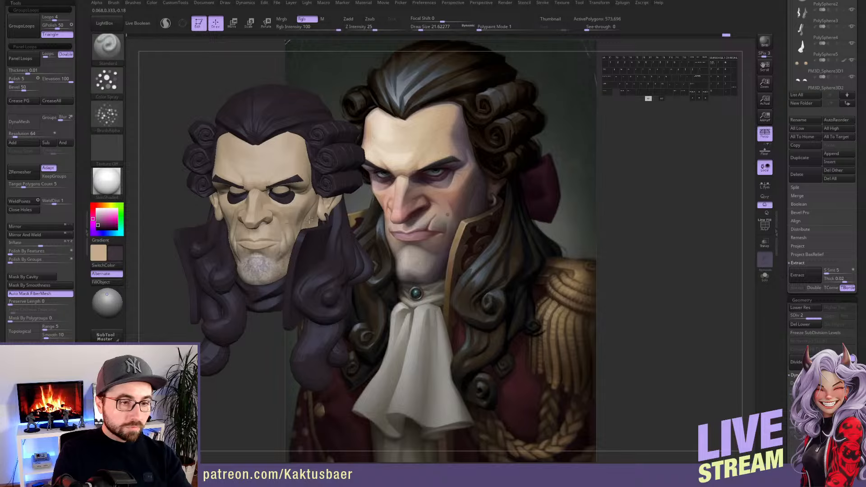
# Spray dark purple shading around the nose, then sample beige from the reference and soften the forehead with it
pyautogui.moveTo(272, 170); pyautogui.dragTo(266, 149)
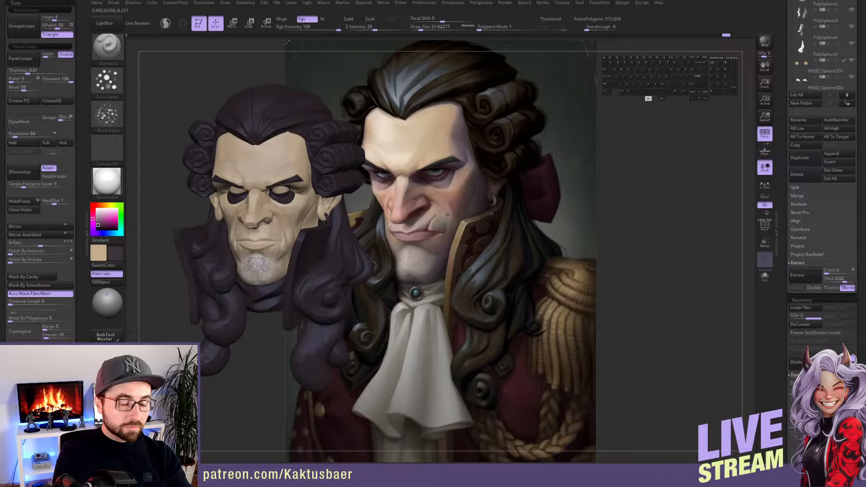
pyautogui.moveTo(252, 225); pyautogui.dragTo(266, 226)
pyautogui.press('c')
pyautogui.moveTo(251, 153); pyautogui.dragTo(248, 157)
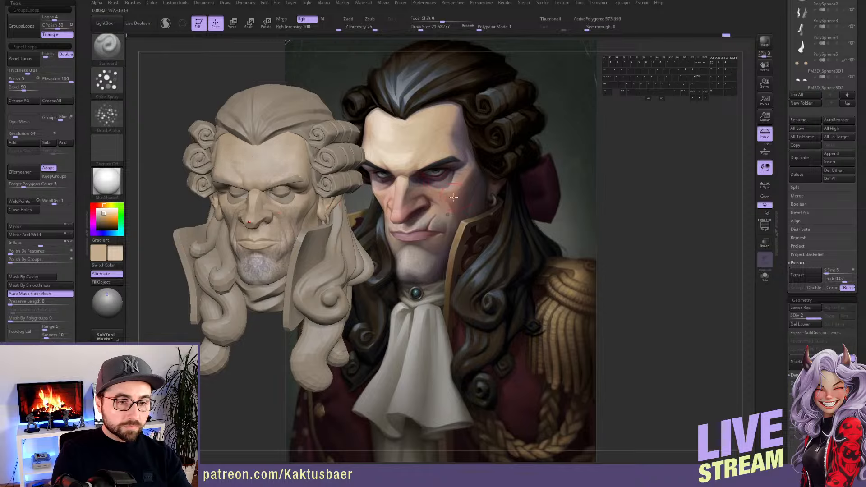
# Sample a reddish brown from the reference's cheek and spray it over the nose and cheeks
pyautogui.press('c')
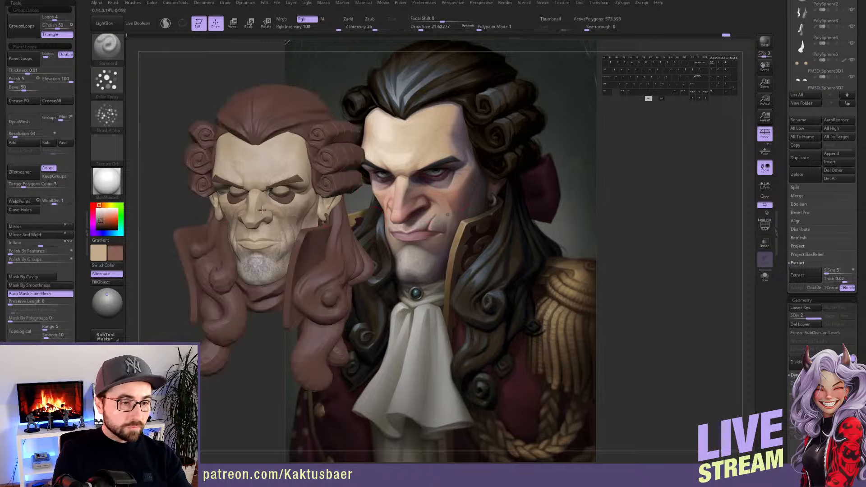
pyautogui.moveTo(262, 208); pyautogui.dragTo(255, 226)
pyautogui.moveTo(318, 203); pyautogui.dragTo(296, 224)
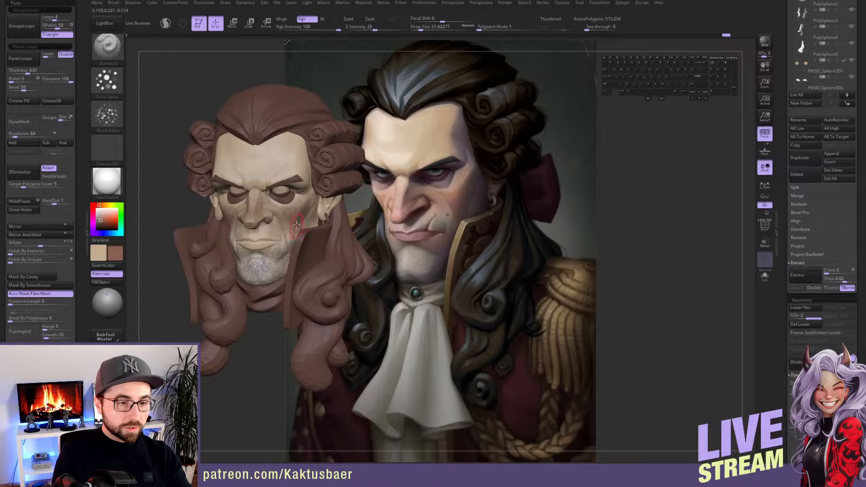
# Sample a warmer red from the reference and build up the nose, cheeks, lips and temples at draw sizes from about 13 to 33
pyautogui.press('c')
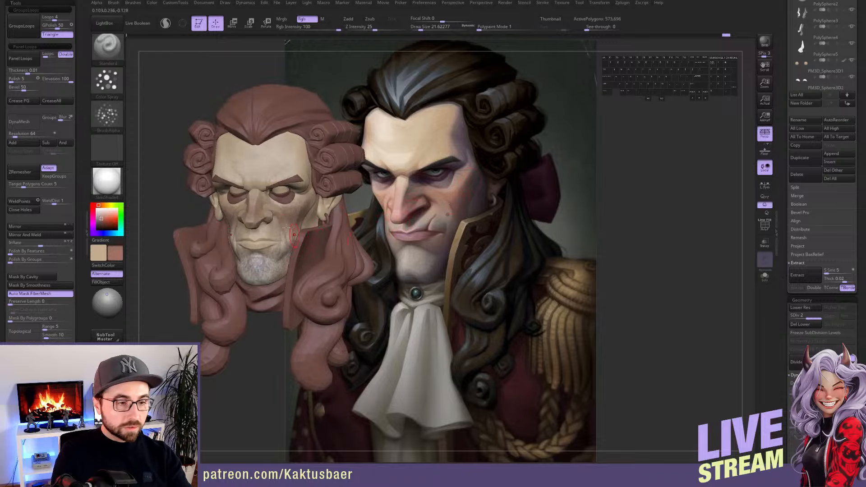
pyautogui.press('[')
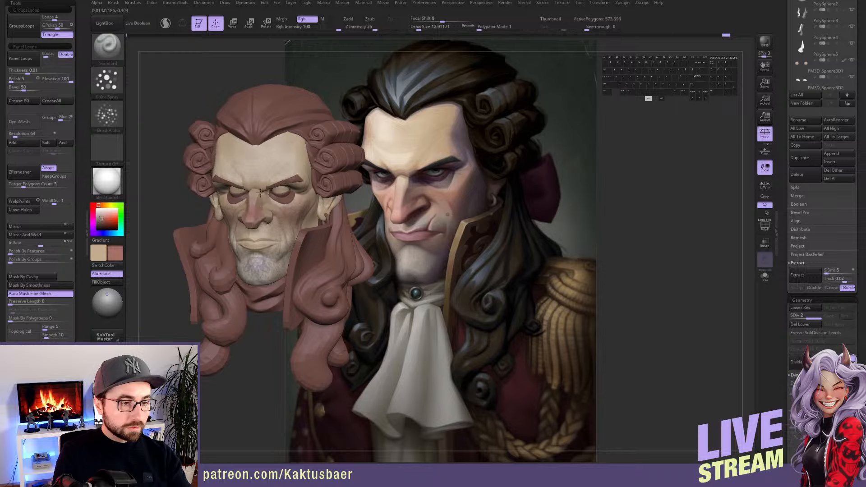
pyautogui.press(']')
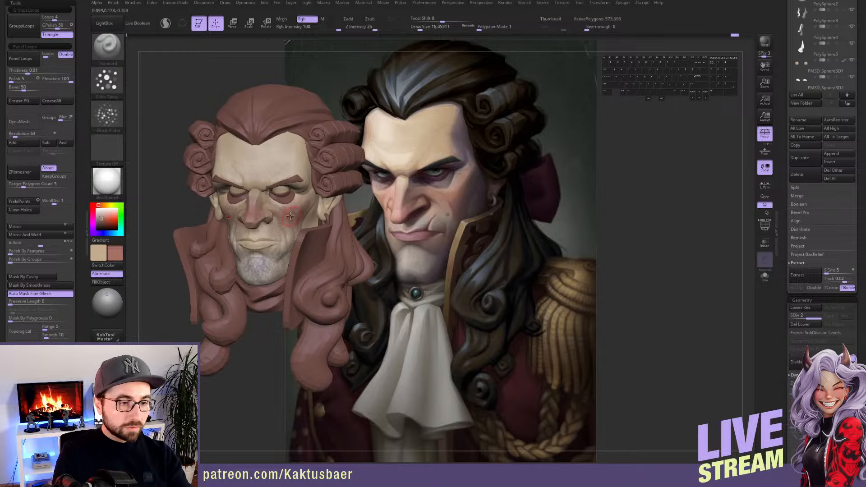
pyautogui.moveTo(254, 245); pyautogui.dragTo(276, 242)
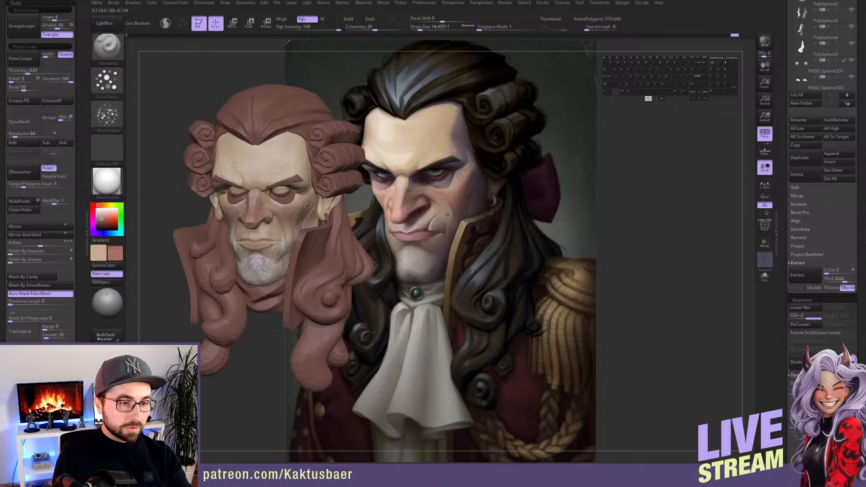
pyautogui.press(']')
pyautogui.moveTo(304, 159); pyautogui.dragTo(303, 152)
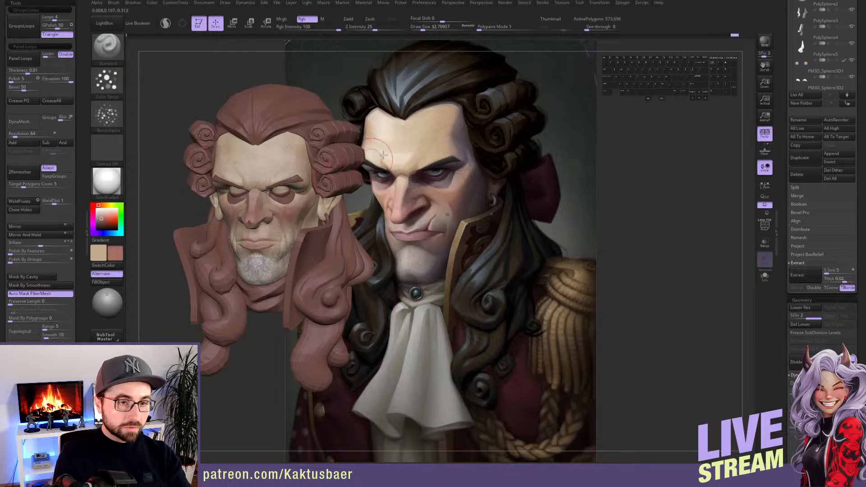
# Sample beige from the reference, turn off LazyMouse and spray the tone over the forehead and cheeks
pyautogui.press('c')
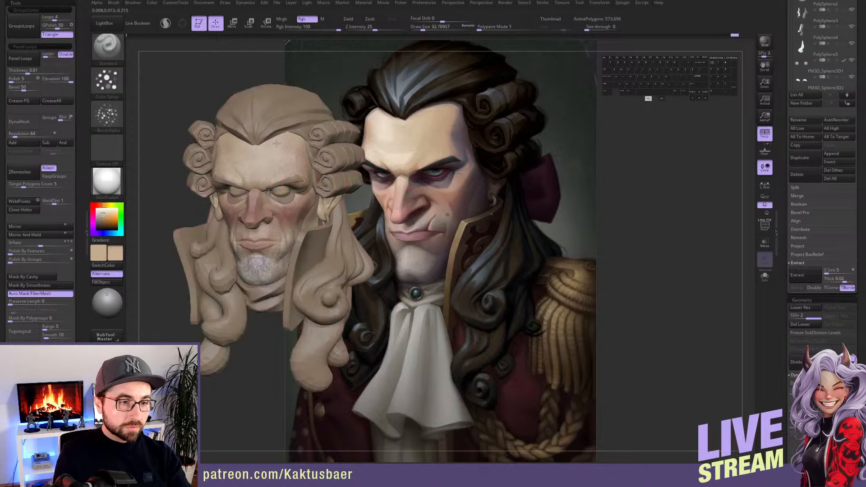
pyautogui.press('b')
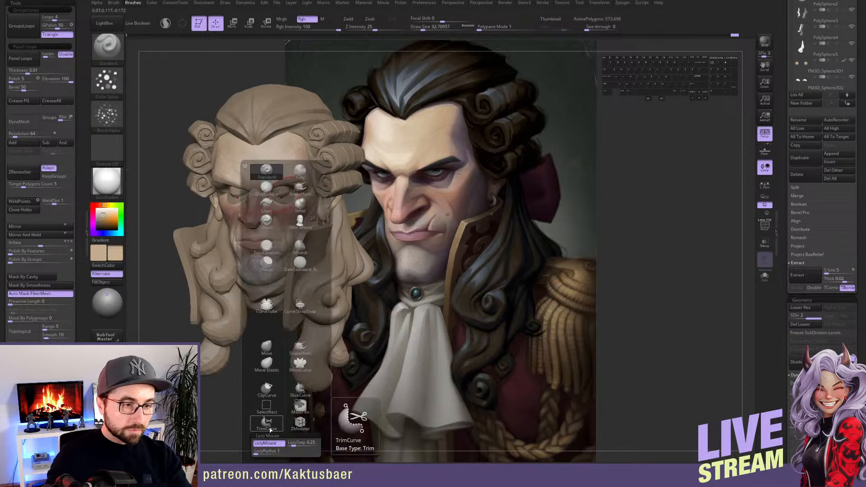
pyautogui.press('b')
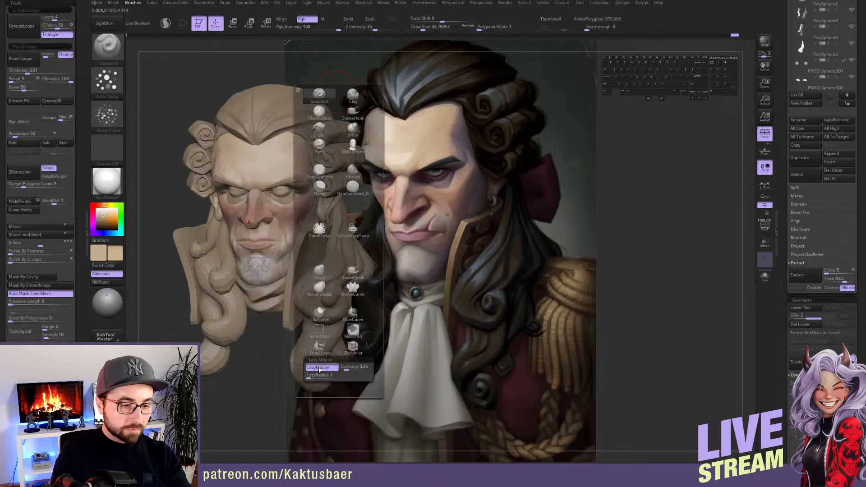
pyautogui.click(318, 368)
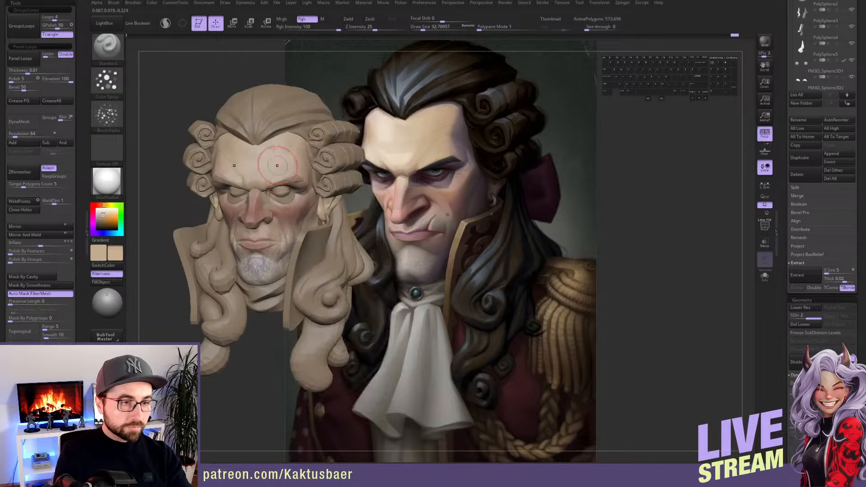
pyautogui.keyDown('shift'); pyautogui.click(352, 20); pyautogui.keyUp('shift')
pyautogui.moveTo(275, 173); pyautogui.dragTo(253, 168)
pyautogui.moveTo(276, 208)
pyautogui.mouseDown()
pyautogui.moveTo(251, 217)
pyautogui.moveTo(256, 192)
pyautogui.moveTo(299, 209)
pyautogui.mouseUp()
# Resample the cool chin colour from the reference and spray another layer of it over the chin
pyautogui.press('c')
pyautogui.press('s')
pyautogui.press('c')
pyautogui.moveTo(255, 262)
pyautogui.mouseDown()
pyautogui.moveTo(256, 273)
pyautogui.moveTo(260, 262)
pyautogui.mouseUp()
# Isolate the head and spray the greyish beard shadow along the side of the jaw and around the mouth, finishing at draw size about 20
pyautogui.hotkey('alt', 's')
pyautogui.moveTo(278, 266); pyautogui.dragTo(198, 266, button='right')
pyautogui.moveTo(319, 235); pyautogui.dragTo(306, 270)
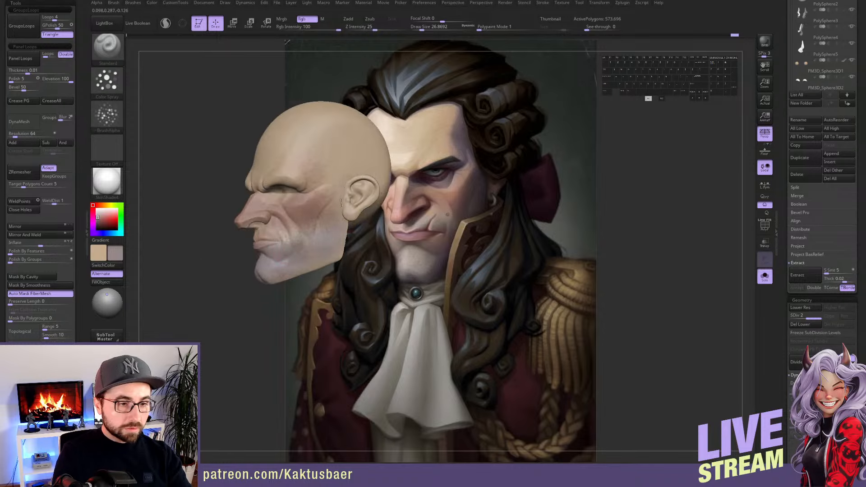
pyautogui.press('[')
pyautogui.moveTo(276, 235); pyautogui.dragTo(281, 232)
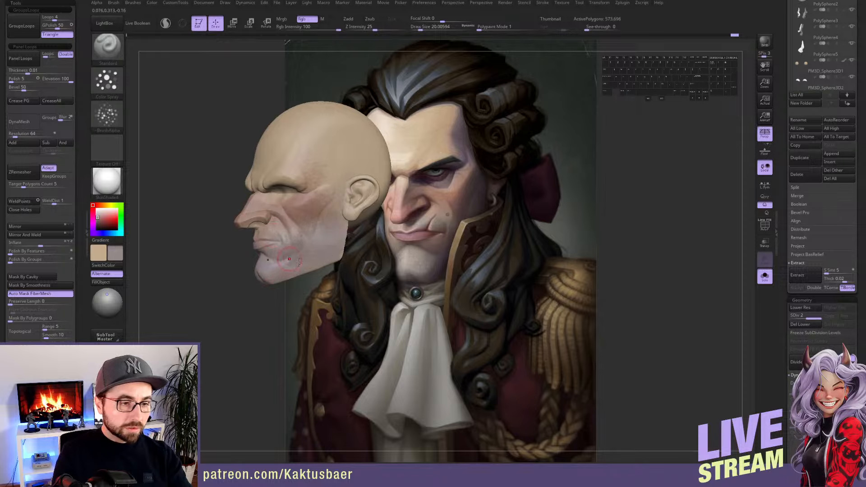
# Sample a reddish brown and spray it from the brow down around the eye socket and cheek of the isolated head
pyautogui.moveTo(299, 262); pyautogui.dragTo(321, 280, button='right')
pyautogui.moveTo(288, 246)
pyautogui.mouseDown(button='right')
pyautogui.moveTo(316, 244)
pyautogui.moveTo(275, 200)
pyautogui.moveTo(312, 237)
pyautogui.mouseUp(button='right')
pyautogui.press('c')
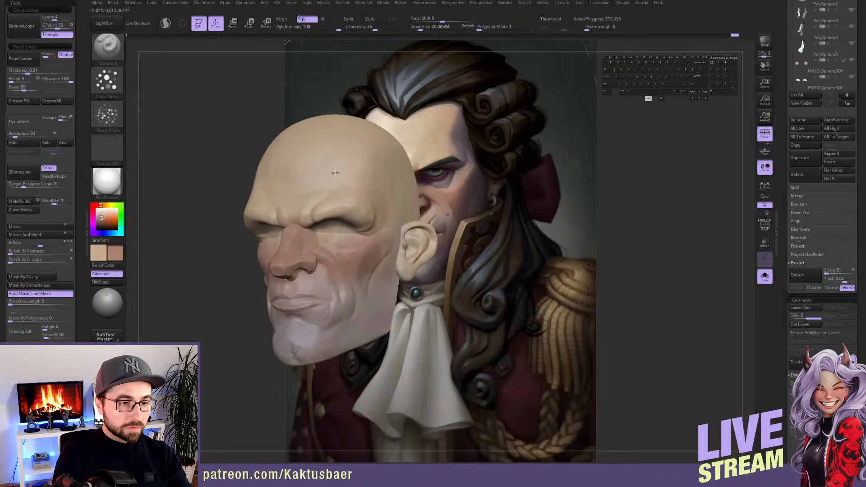
pyautogui.moveTo(335, 173)
pyautogui.mouseDown()
pyautogui.moveTo(350, 191)
pyautogui.moveTo(357, 228)
pyautogui.mouseUp()
pyautogui.moveTo(318, 185)
pyautogui.mouseDown(button='right')
pyautogui.moveTo(343, 220)
pyautogui.moveTo(338, 251)
pyautogui.moveTo(350, 256)
pyautogui.moveTo(326, 241)
pyautogui.mouseUp(button='right')
# Show the full bust again and spray the reddish brown around the nose and mouth at draw size about 11
pyautogui.hotkey('alt', 's')
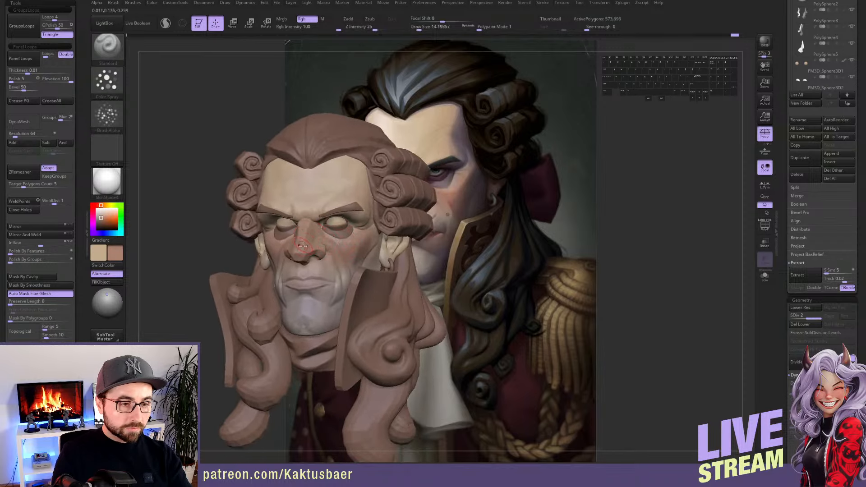
pyautogui.press('[')
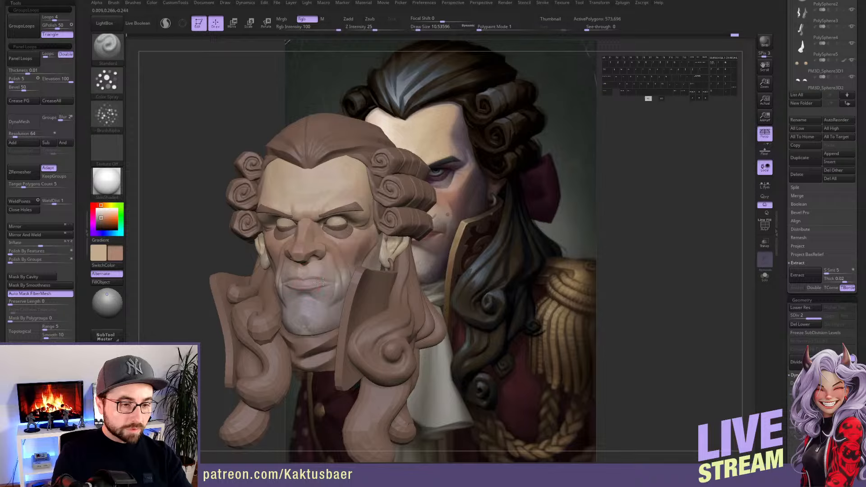
pyautogui.moveTo(311, 287); pyautogui.dragTo(307, 279, button='right')
# Sample a muted purplish red and spray it over the lips and around the eyes at draw size about 8.6
pyautogui.press('c')
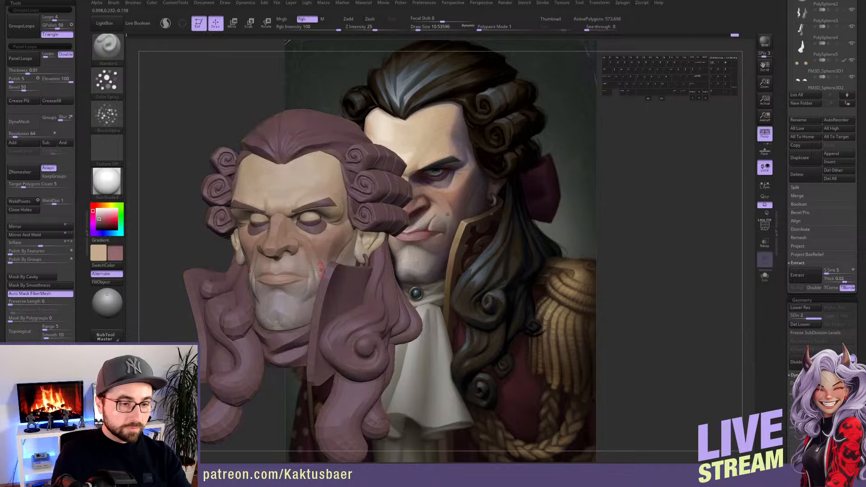
pyautogui.press('[')
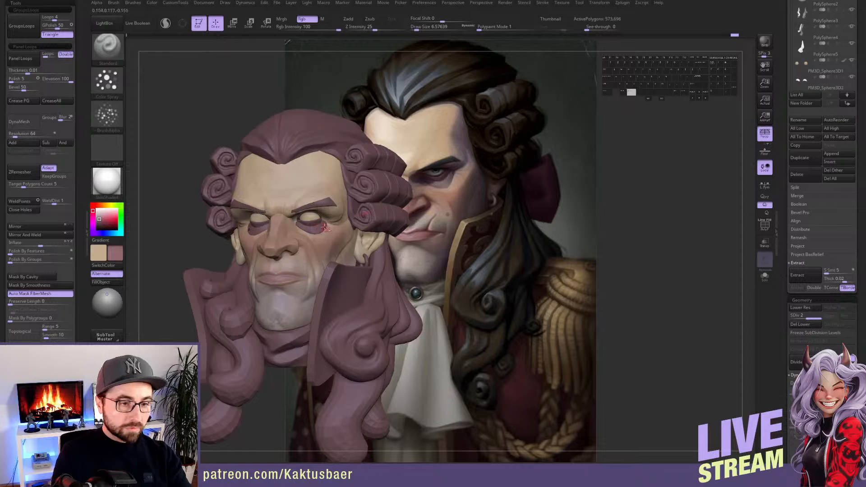
pyautogui.moveTo(322, 228); pyautogui.dragTo(320, 224, button='right')
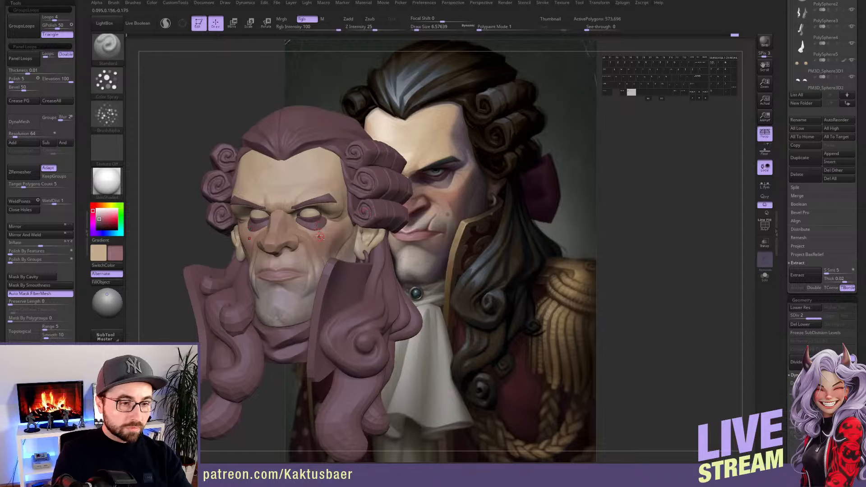
# Select the bags beneath the eyes and colour them with a sampled greyish purple
pyautogui.keyDown('alt'); pyautogui.click(316, 226); pyautogui.keyUp('alt')
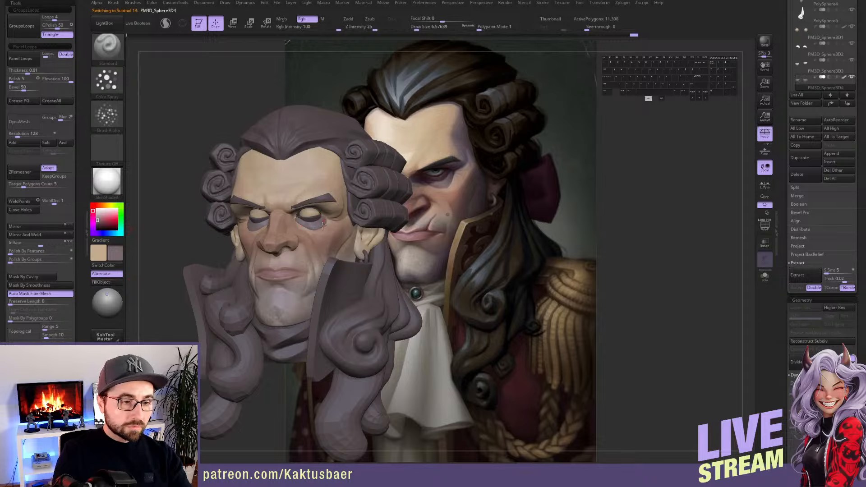
pyautogui.press('c')
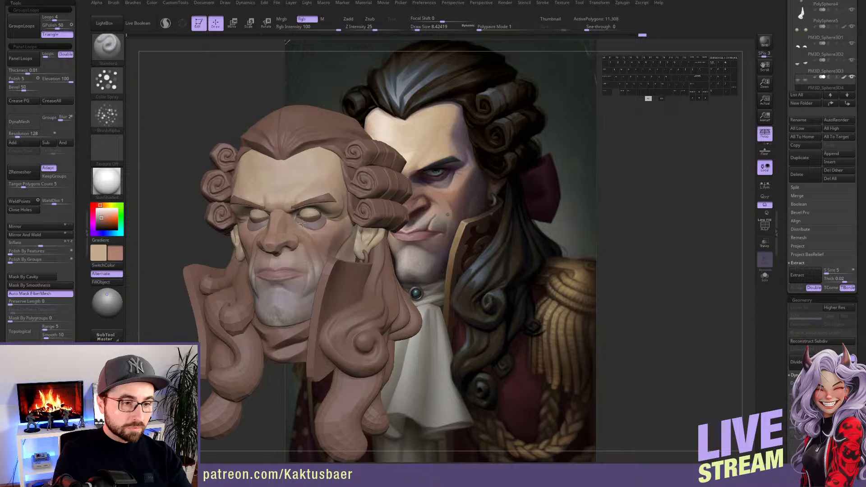
pyautogui.press('c')
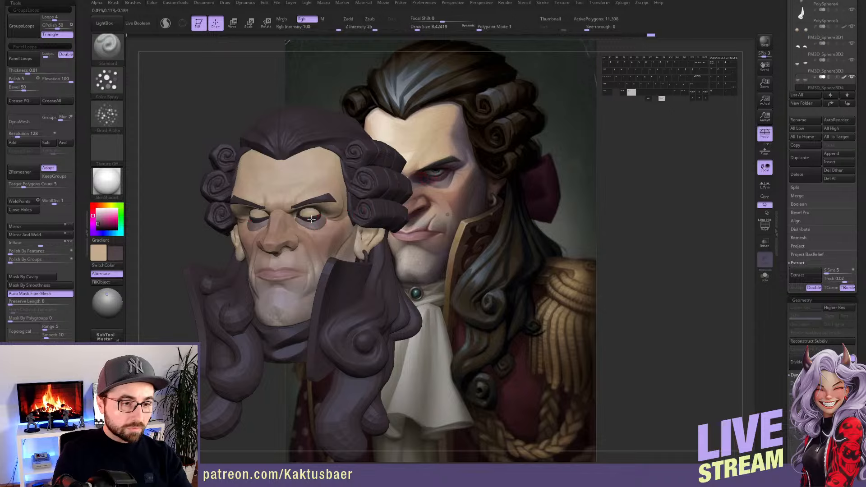
# Sample a greyish brown and fill the upper and lower eyelid pieces with it
pyautogui.keyDown('alt'); pyautogui.click(311, 220); pyautogui.keyUp('alt')
pyautogui.press('c')
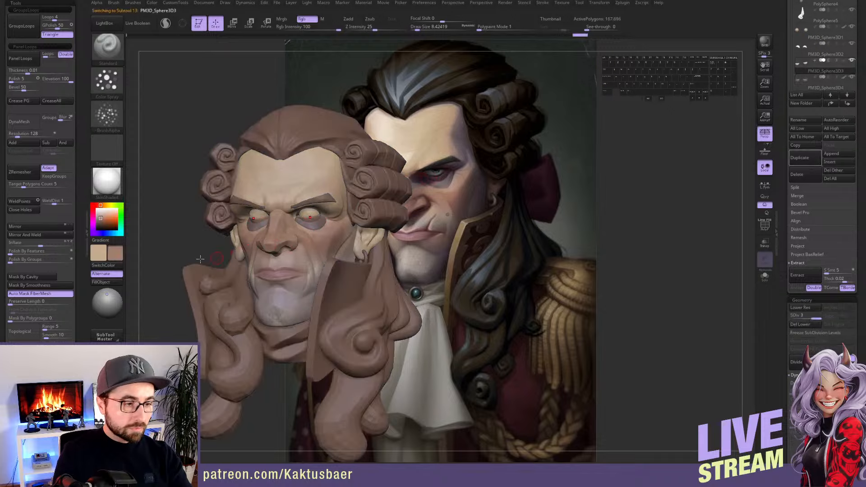
pyautogui.press('c')
pyautogui.moveTo(315, 219); pyautogui.dragTo(309, 211)
pyautogui.moveTo(309, 211)
pyautogui.keyDown('alt'); pyautogui.mouseDown(button='right')
pyautogui.moveTo(311, 248)
pyautogui.moveTo(293, 213)
pyautogui.mouseUp(button='right'); pyautogui.keyUp('alt')
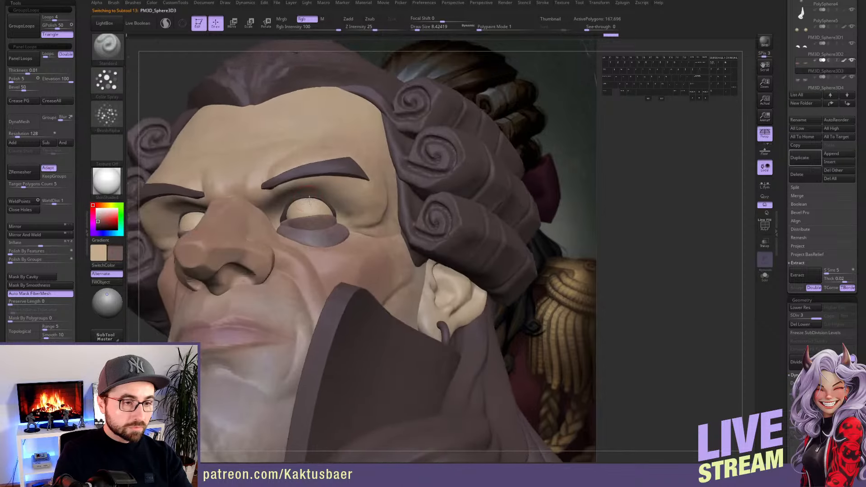
pyautogui.keyDown('alt'); pyautogui.click(288, 206); pyautogui.keyUp('alt')
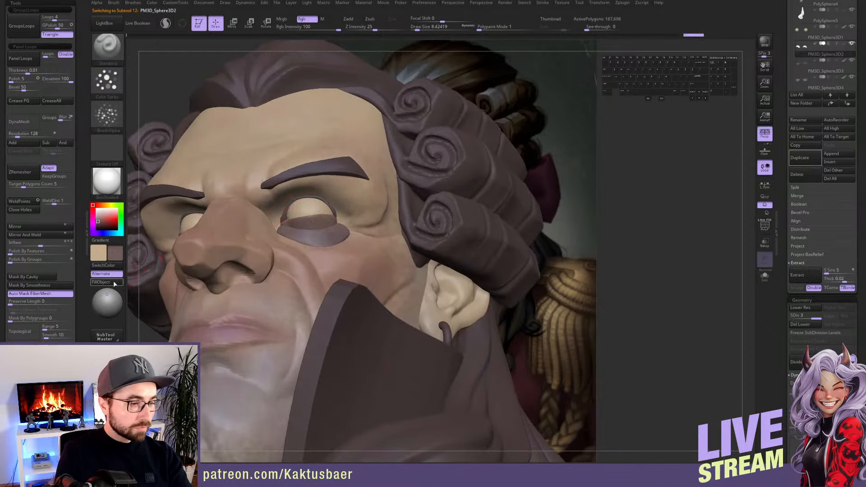
pyautogui.keyDown('alt'); pyautogui.click(290, 222); pyautogui.keyUp('alt')
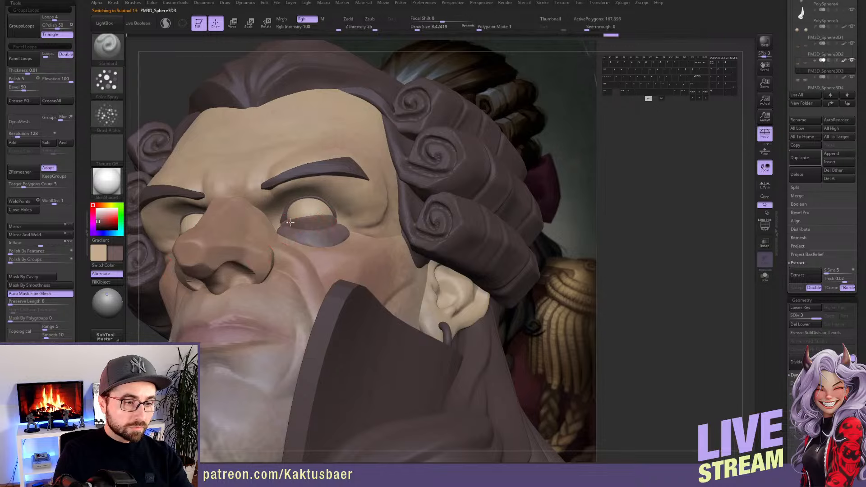
pyautogui.keyDown('shift'); pyautogui.moveTo(336, 225); pyautogui.dragTo(322, 129, button='right'); pyautogui.keyUp('shift')
# Select the eyebrows and fill them with a near-black blue sampled from the reference
pyautogui.keyDown('alt'); pyautogui.click(333, 172); pyautogui.keyUp('alt')
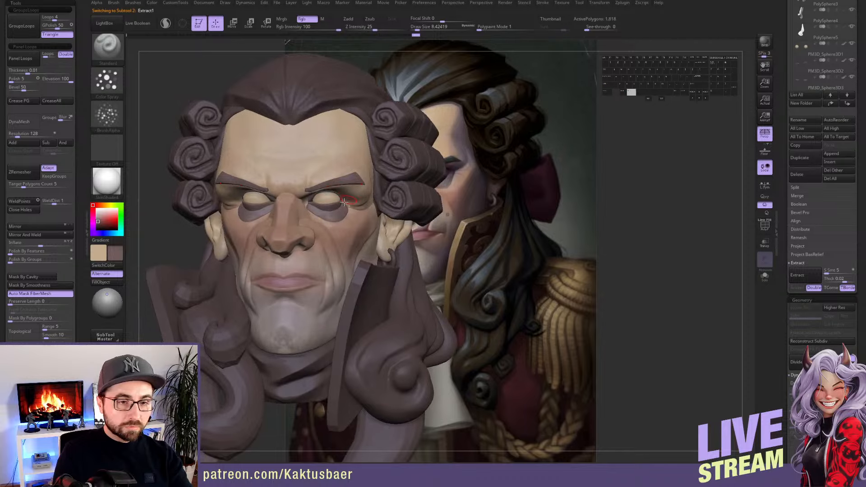
pyautogui.keyDown('alt'); pyautogui.moveTo(318, 185); pyautogui.dragTo(272, 201, button='right'); pyautogui.keyUp('alt')
pyautogui.press('c')
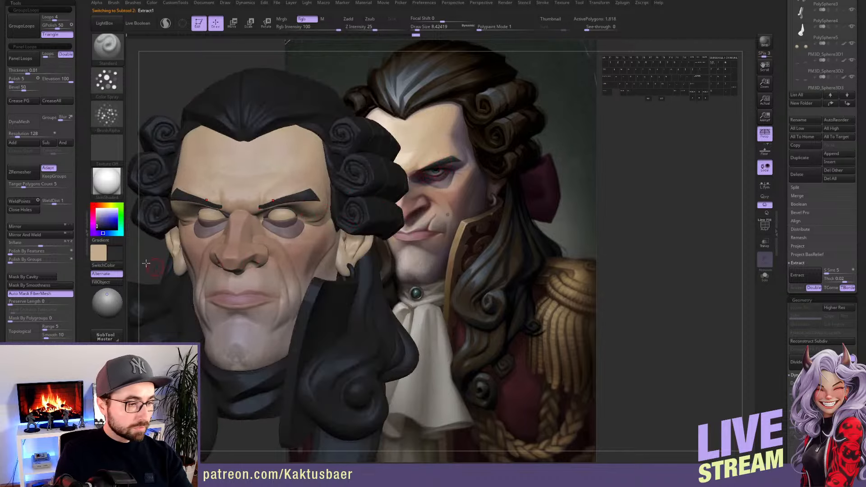
pyautogui.click(107, 282)
# Select the eyeballs, choose a near-white colour and fill them with it
pyautogui.moveTo(303, 255)
pyautogui.keyDown('alt'); pyautogui.mouseDown(button='right')
pyautogui.moveTo(324, 243)
pyautogui.moveTo(321, 283)
pyautogui.mouseUp(button='right'); pyautogui.keyUp('alt')
pyautogui.keyDown('alt'); pyautogui.click(291, 312); pyautogui.keyUp('alt')
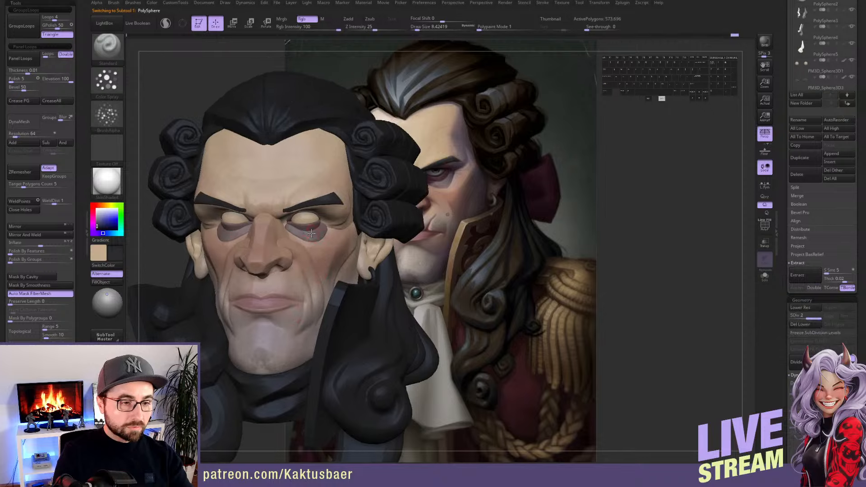
pyautogui.moveTo(311, 233); pyautogui.dragTo(306, 222, button='right')
pyautogui.keyDown('alt'); pyautogui.click(304, 220); pyautogui.keyUp('alt')
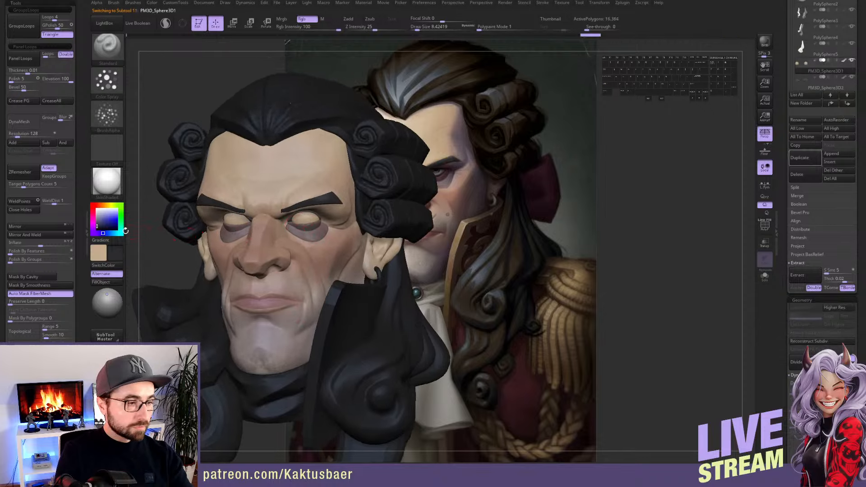
pyautogui.moveTo(96, 219); pyautogui.dragTo(96, 213)
pyautogui.click(106, 282)
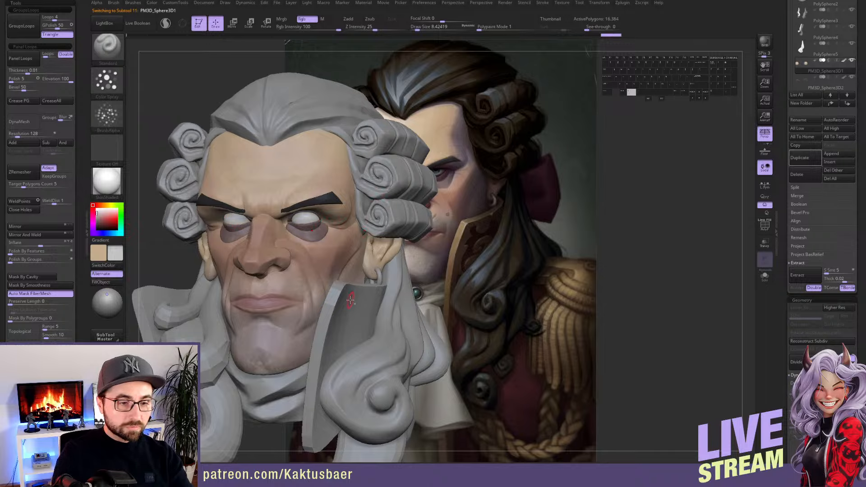
# Sample a very dark olive brown from the reference wig and fill the side curls and the top of the wig with it
pyautogui.keyDown('alt'); pyautogui.click(387, 207); pyautogui.keyUp('alt')
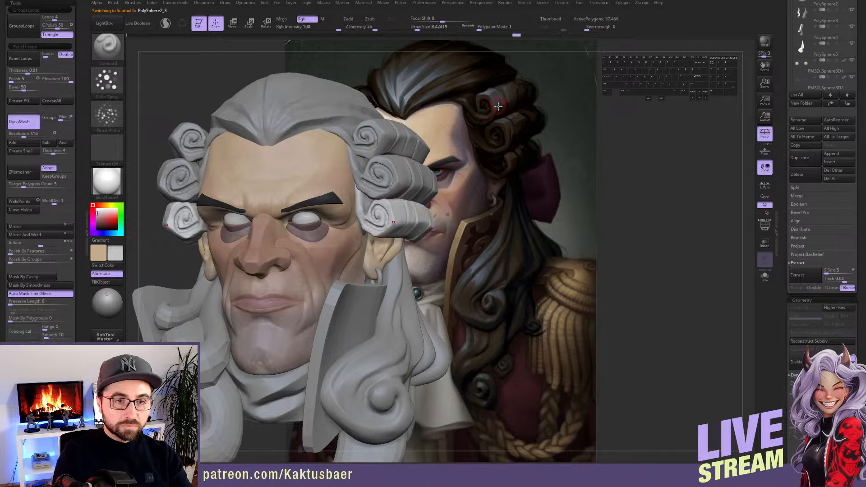
pyautogui.press('c')
pyautogui.click(108, 281)
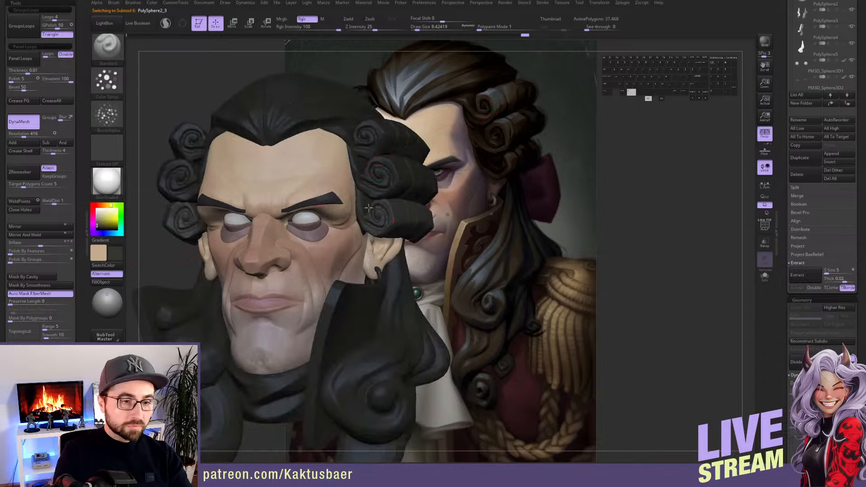
pyautogui.keyDown('alt'); pyautogui.click(382, 134); pyautogui.keyUp('alt')
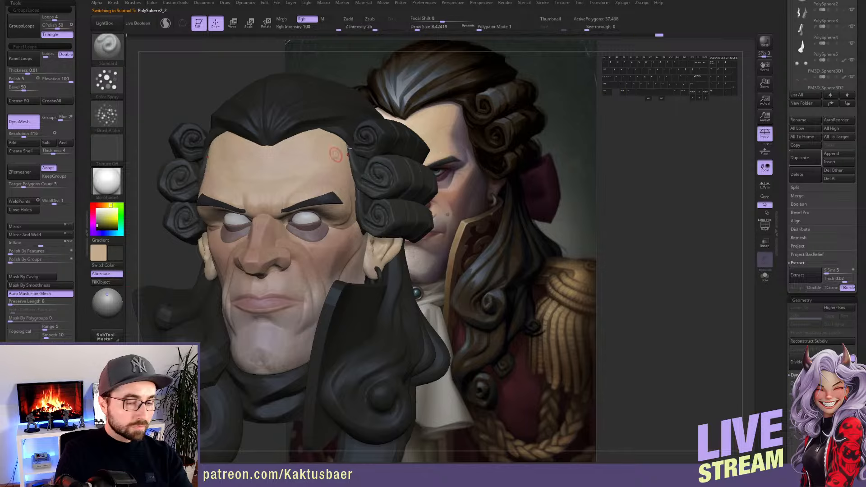
pyautogui.keyDown('alt'); pyautogui.click(331, 130); pyautogui.keyUp('alt')
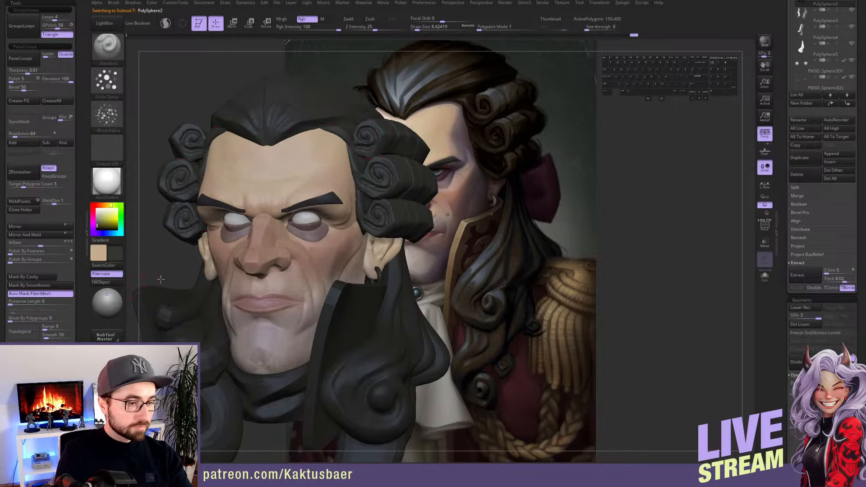
# Fill the long hair strands and curled locks hanging beside the neck with the same dark olive brown
pyautogui.keyDown('alt'); pyautogui.moveTo(334, 316); pyautogui.dragTo(350, 269, button='right'); pyautogui.keyUp('alt')
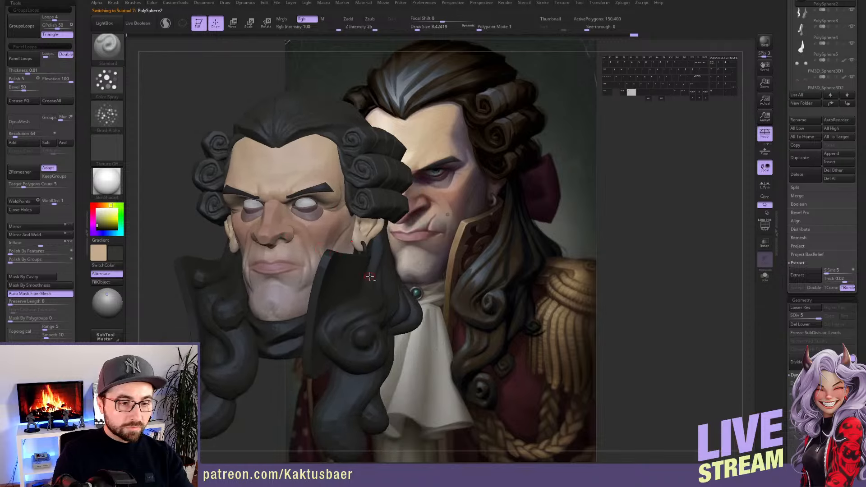
pyautogui.keyDown('alt'); pyautogui.click(369, 276); pyautogui.keyUp('alt')
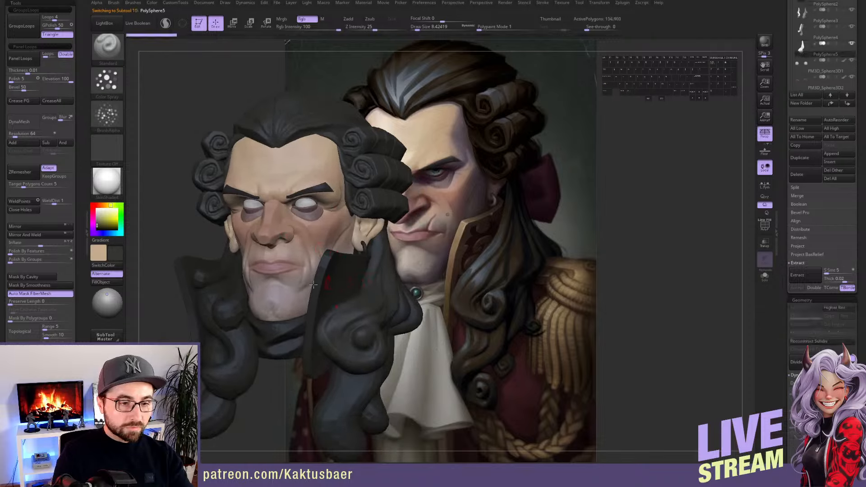
pyautogui.keyDown('alt'); pyautogui.click(215, 279); pyautogui.keyUp('alt')
pyautogui.keyDown('ctrl'); pyautogui.moveTo(153, 247); pyautogui.dragTo(142, 266); pyautogui.keyUp('ctrl')
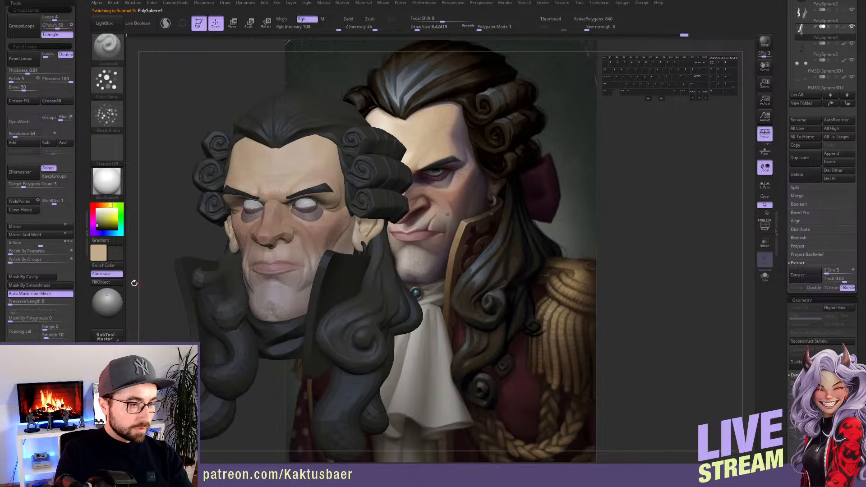
pyautogui.click(109, 283)
pyautogui.keyDown('alt'); pyautogui.click(239, 334); pyautogui.keyUp('alt')
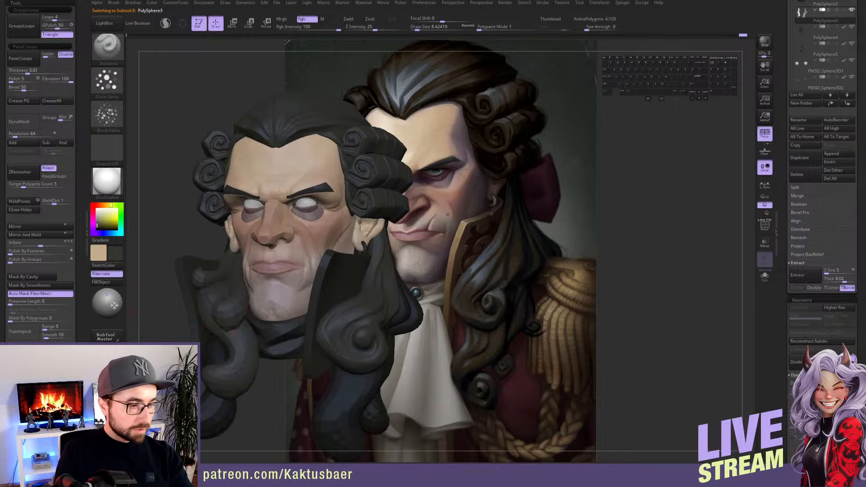
pyautogui.click(101, 282)
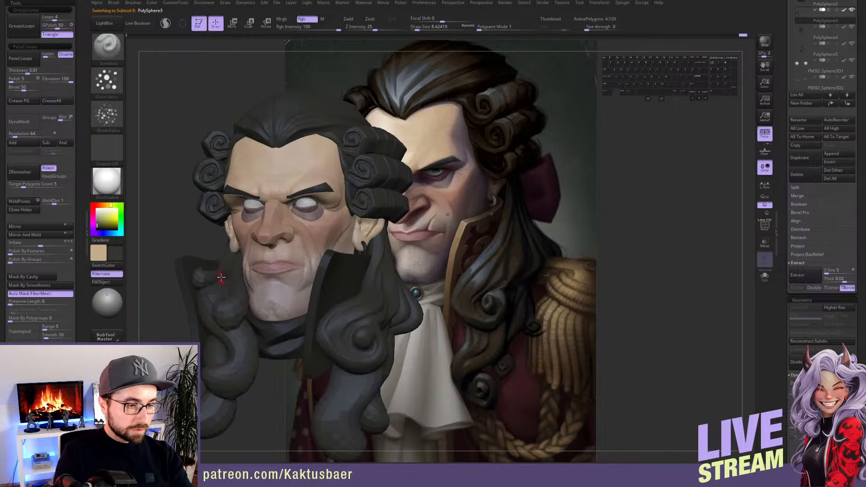
# Sample a golden brown from the reference coat trim and fill the tall collar with it
pyautogui.press('c')
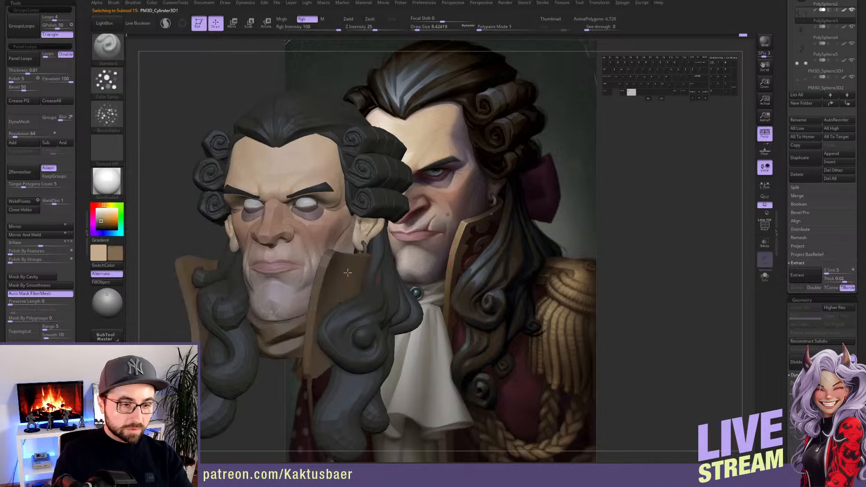
pyautogui.keyDown('alt'); pyautogui.click(349, 271); pyautogui.keyUp('alt')
pyautogui.keyDown('ctrl'); pyautogui.moveTo(197, 198); pyautogui.dragTo(190, 205); pyautogui.keyUp('ctrl')
pyautogui.click(104, 282)
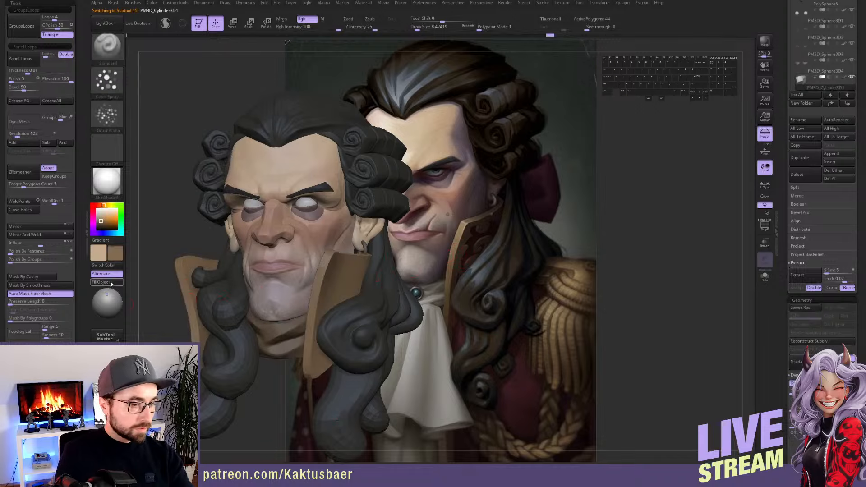
# Select the neck cloth and fill it with a light grey sampled from the reference cravat
pyautogui.keyDown('alt'); pyautogui.click(281, 332); pyautogui.keyUp('alt')
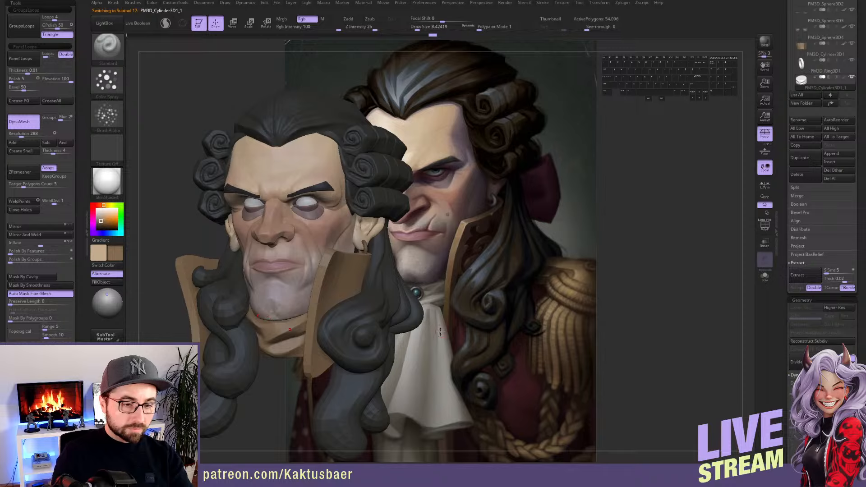
pyautogui.press('c')
pyautogui.click(108, 283)
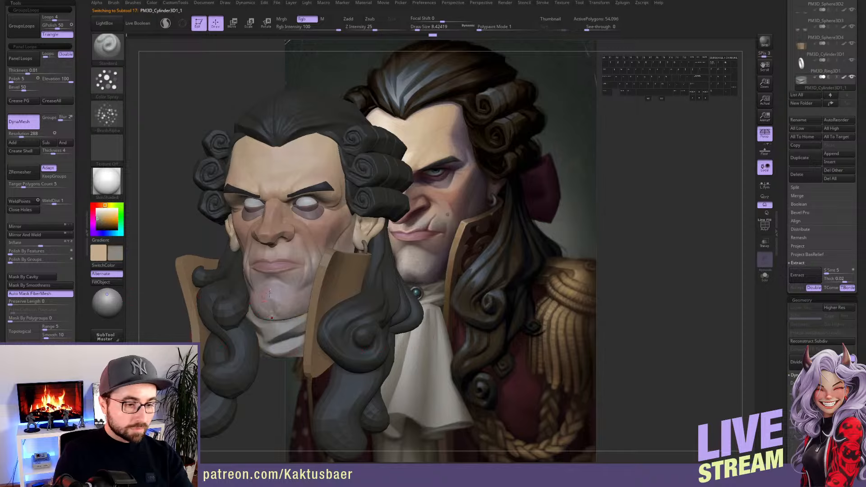
# Select the eyeballs, isolate them from the rest of the bust and turn off perspective
pyautogui.keyDown('alt'); pyautogui.moveTo(298, 242); pyautogui.dragTo(298, 246, button='right'); pyautogui.keyUp('alt')
pyautogui.keyDown('alt'); pyautogui.click(306, 208); pyautogui.keyUp('alt')
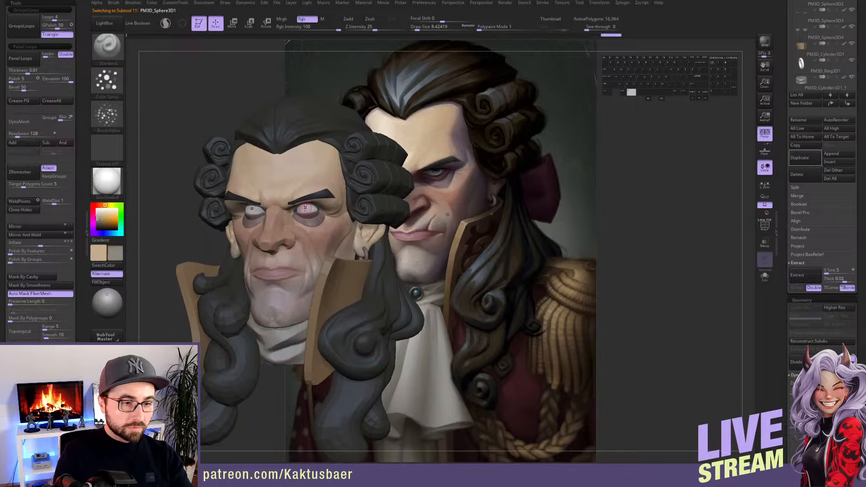
pyautogui.keyDown('alt'); pyautogui.moveTo(306, 208); pyautogui.dragTo(248, 214, button='right'); pyautogui.keyUp('alt')
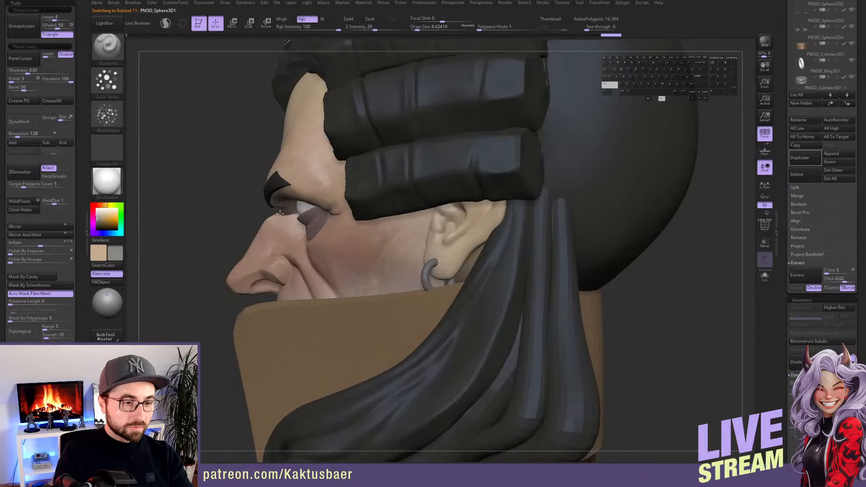
pyautogui.hotkey('alt', 's')
pyautogui.keyDown('alt'); pyautogui.moveTo(310, 207); pyautogui.dragTo(340, 214, button='right'); pyautogui.keyUp('alt')
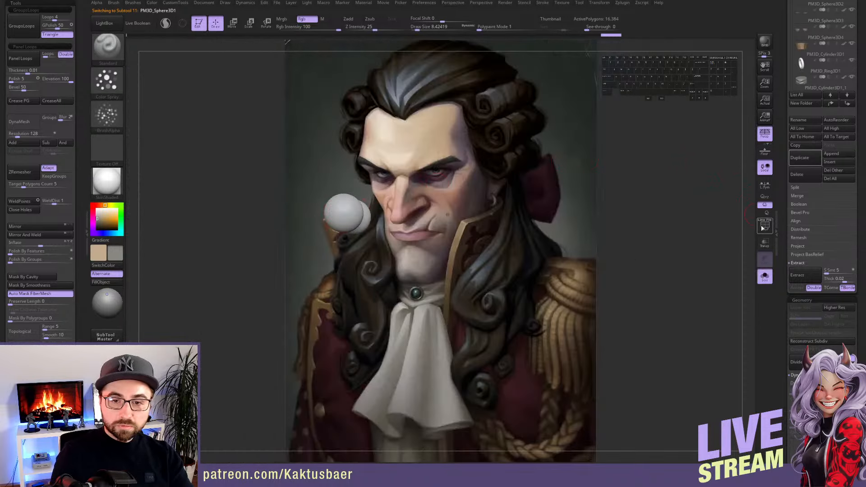
pyautogui.click(764, 133)
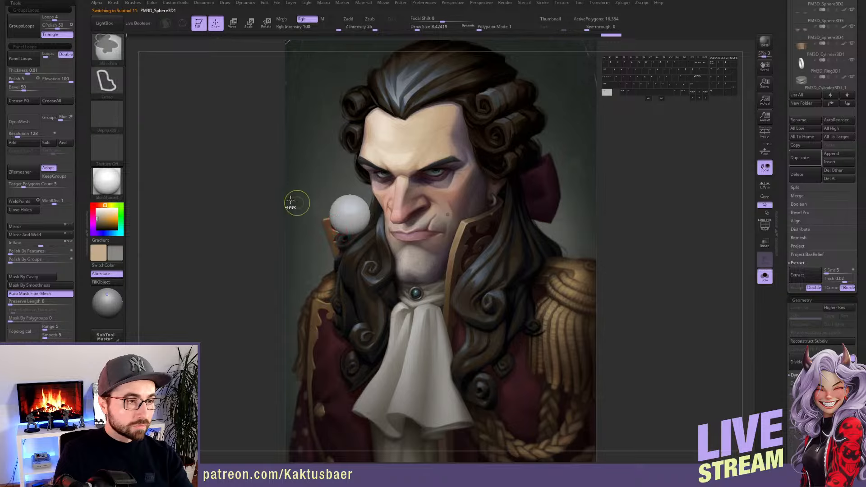
# Change the masking stroke from lasso to dots and mask the eyeballs, leaving a round iris area unmasked on each
pyautogui.click(107, 80)
pyautogui.click(145, 83)
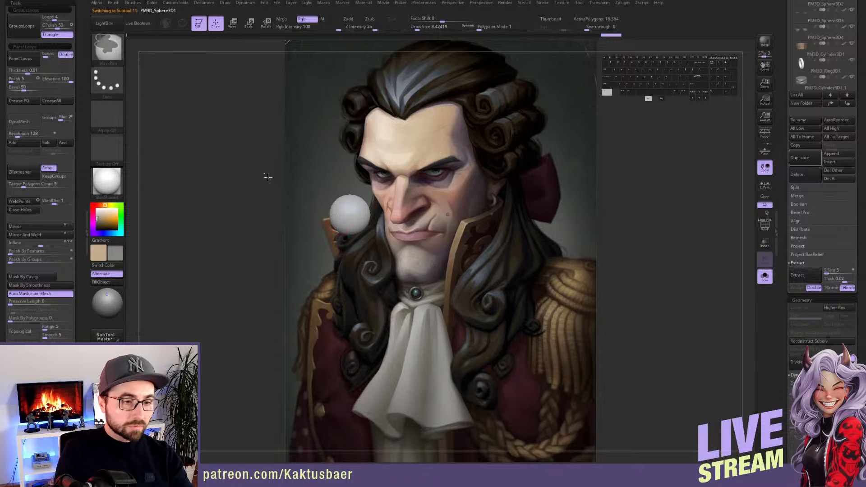
pyautogui.moveTo(267, 177); pyautogui.dragTo(326, 264)
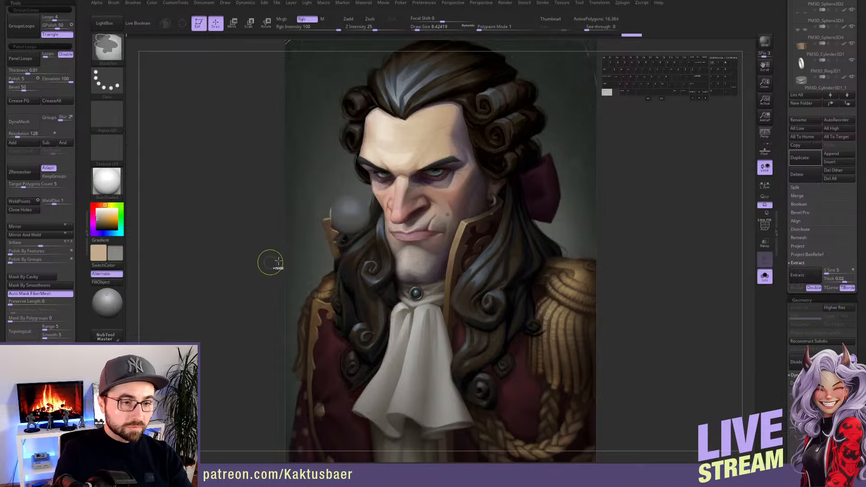
pyautogui.moveTo(429, 181)
pyautogui.keyDown('ctrl'); pyautogui.mouseDown(button='right')
pyautogui.moveTo(419, 203)
pyautogui.moveTo(414, 179)
pyautogui.moveTo(431, 176)
pyautogui.mouseUp(button='right'); pyautogui.keyUp('ctrl')
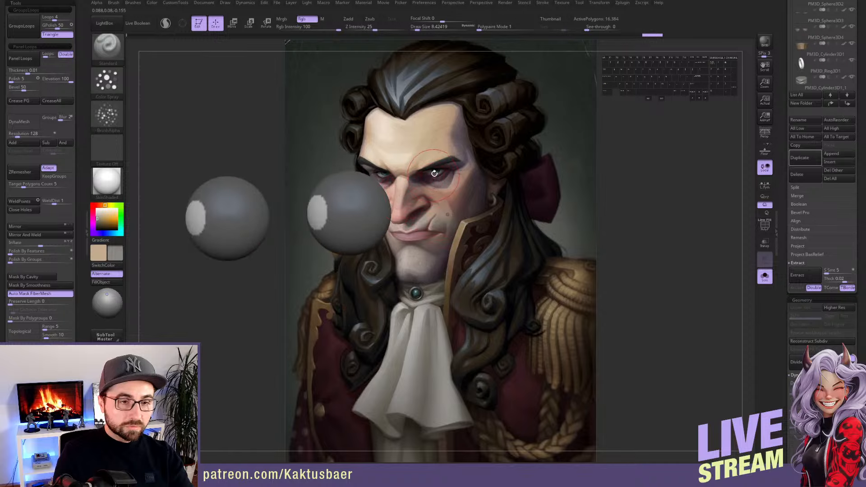
# Sample a dark teal from the reference portrait's eye and fill the unmasked irises with it
pyautogui.press('c')
pyautogui.hotkey('alt', 's')
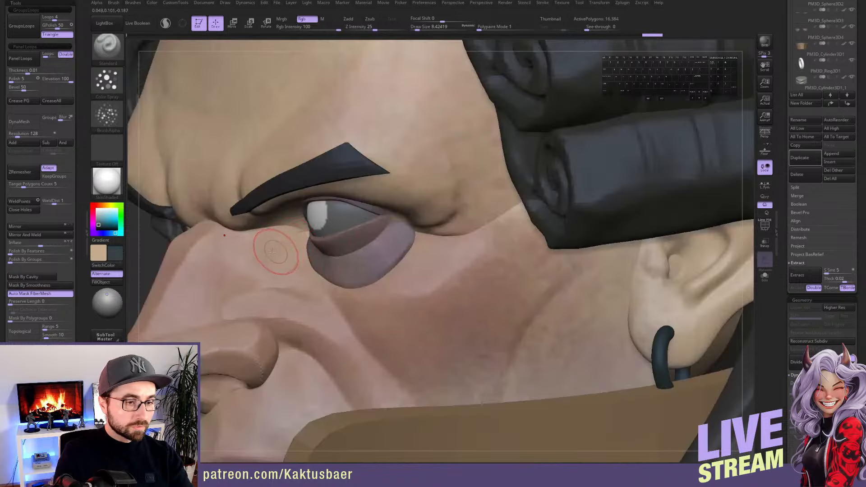
pyautogui.click(100, 282)
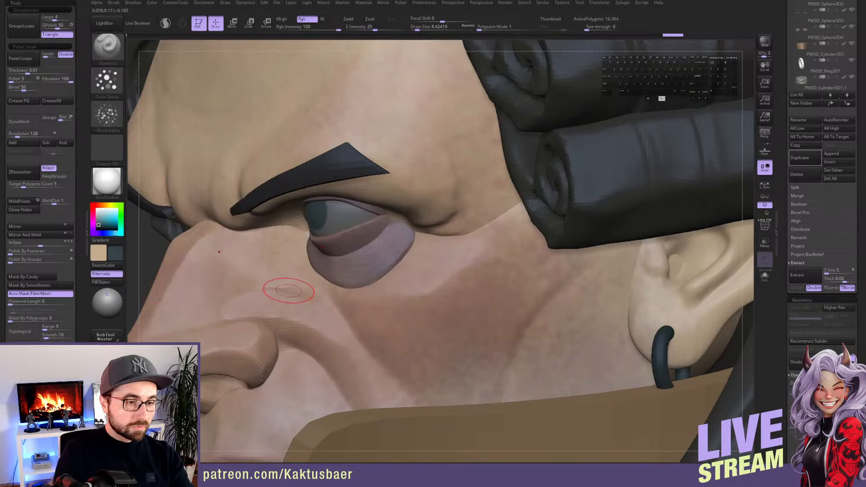
pyautogui.moveTo(275, 253); pyautogui.dragTo(309, 204, button='right')
# Undo the iris fill and the eye masks, and subdivide the eyeballs to level 3
pyautogui.hotkey('ctrl', 'z')
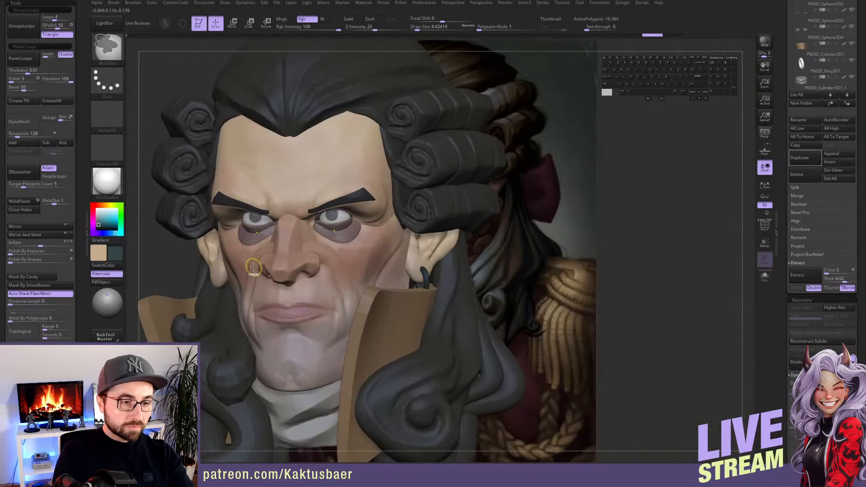
pyautogui.hotkey('ctrl', 'z')
pyautogui.hotkey('ctrl', 'z')
pyautogui.keyDown('alt'); pyautogui.click(254, 268); pyautogui.keyUp('alt')
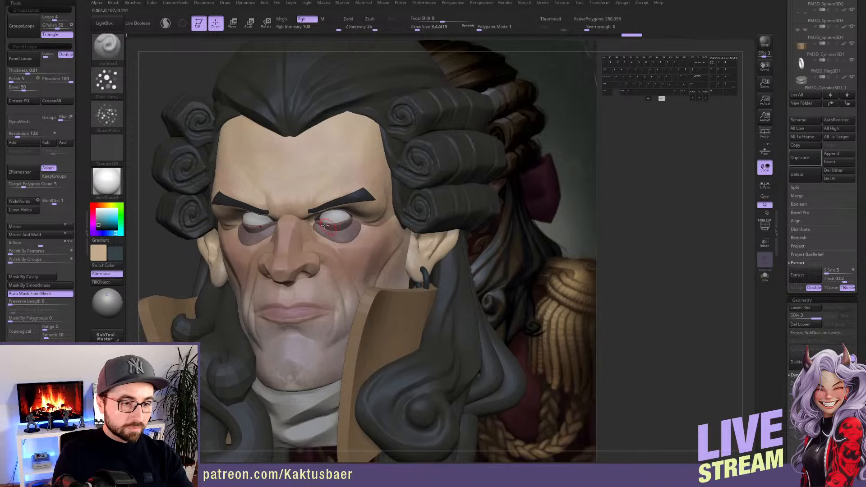
# Isolate the eyeballs in side view, mask everything except a round iris area on each, and show the full bust again
pyautogui.keyDown('shift'); pyautogui.moveTo(324, 226); pyautogui.dragTo(289, 216, button='right'); pyautogui.keyUp('shift')
pyautogui.hotkey('alt', 's')
pyautogui.keyDown('ctrl'); pyautogui.moveTo(298, 187); pyautogui.dragTo(306, 204); pyautogui.keyUp('ctrl')
pyautogui.keyDown('ctrl'); pyautogui.moveTo(322, 240); pyautogui.dragTo(321, 241); pyautogui.keyUp('ctrl')
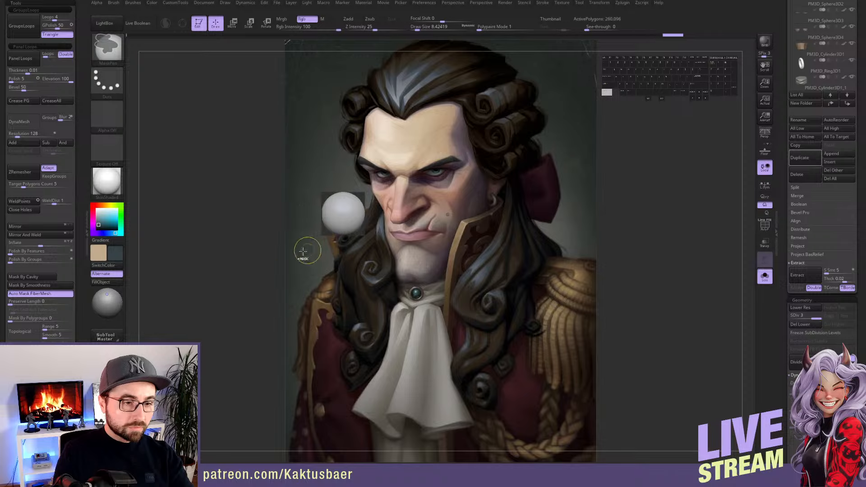
pyautogui.keyDown('ctrl'); pyautogui.moveTo(300, 189); pyautogui.dragTo(324, 231); pyautogui.keyUp('ctrl')
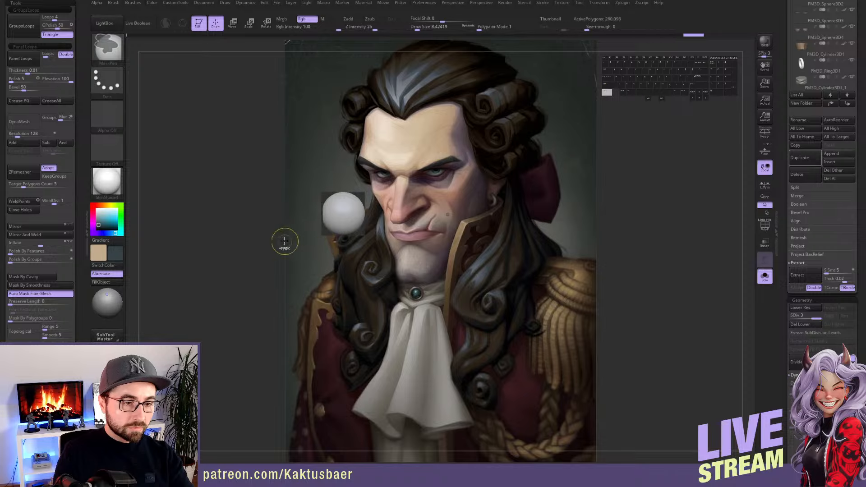
pyautogui.keyDown('ctrl'); pyautogui.click(285, 242); pyautogui.keyUp('ctrl')
pyautogui.hotkey('alt', 's')
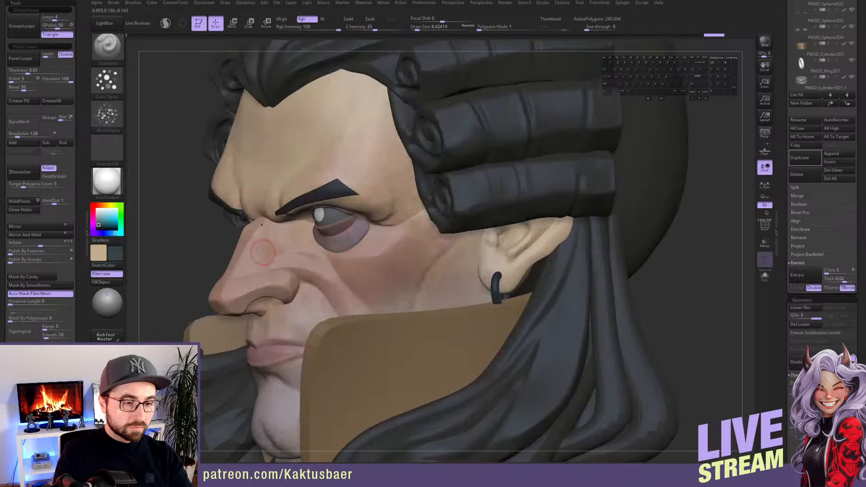
# Fill the iris areas of the subdivided eyeballs with the sampled dark teal and adjust the mask
pyautogui.click(111, 282)
pyautogui.keyDown('ctrl'); pyautogui.moveTo(195, 213); pyautogui.dragTo(201, 271); pyautogui.keyUp('ctrl')
pyautogui.moveTo(303, 240); pyautogui.dragTo(349, 238, button='right')
pyautogui.keyDown('ctrl'); pyautogui.click(331, 239); pyautogui.keyUp('ctrl')
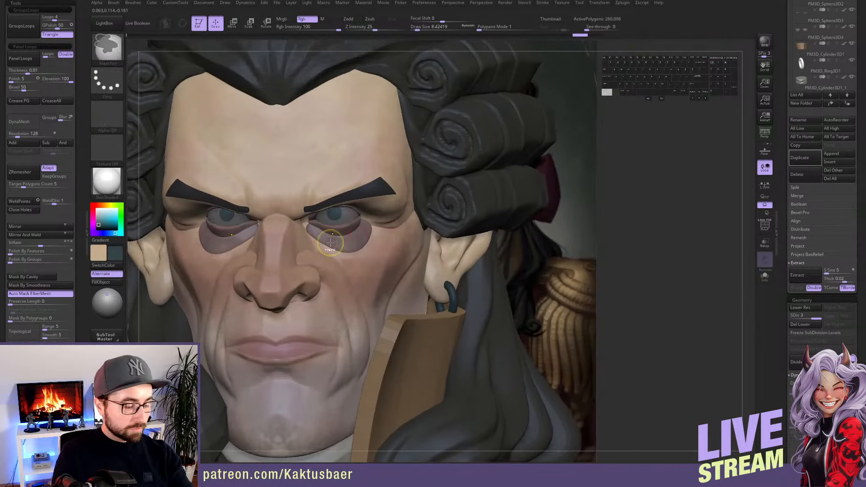
pyautogui.keyDown('ctrl'); pyautogui.click(332, 242); pyautogui.keyUp('ctrl')
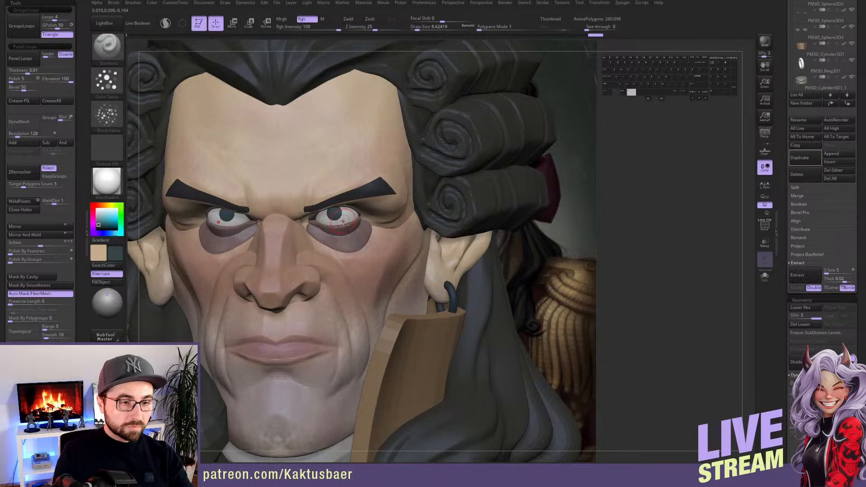
# Set the paint brush to the Dots stroke with the alpha turned off
pyautogui.moveTo(337, 219)
pyautogui.mouseDown(button='right')
pyautogui.moveTo(234, 227)
pyautogui.moveTo(268, 217)
pyautogui.mouseUp(button='right')
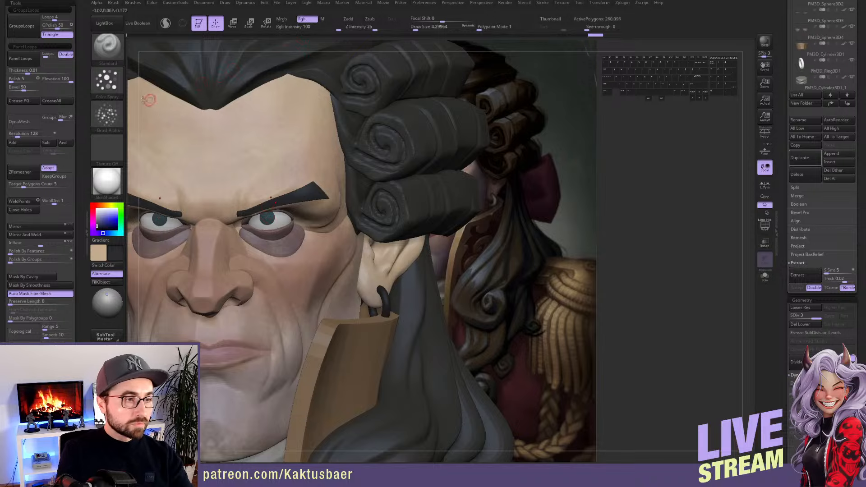
pyautogui.click(107, 80)
pyautogui.click(149, 88)
pyautogui.click(112, 109)
pyautogui.click(150, 120)
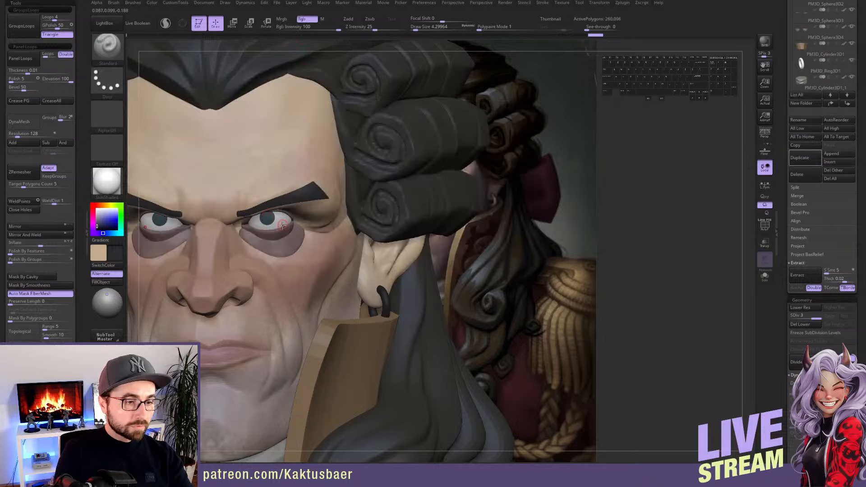
# Darken the upper part of both irises with soft strokes of a near-black colour
pyautogui.keyDown('ctrl'); pyautogui.moveTo(277, 222); pyautogui.dragTo(253, 208, button='right'); pyautogui.keyUp('ctrl')
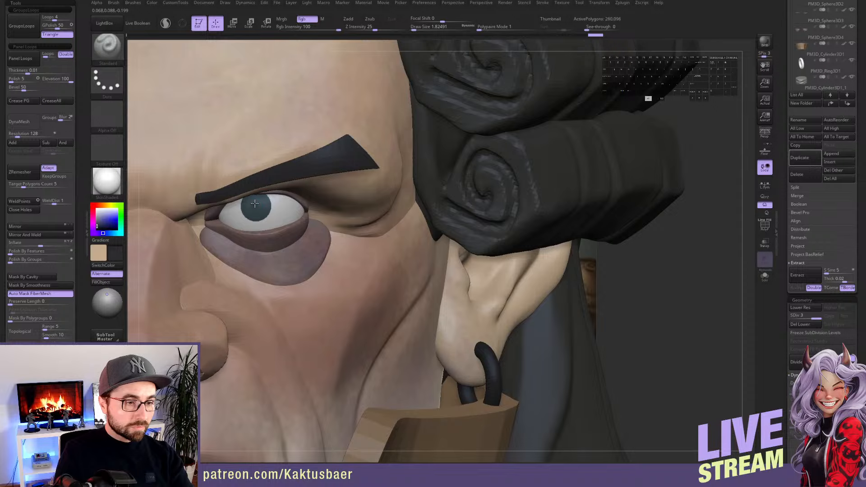
pyautogui.moveTo(257, 203); pyautogui.dragTo(257, 206)
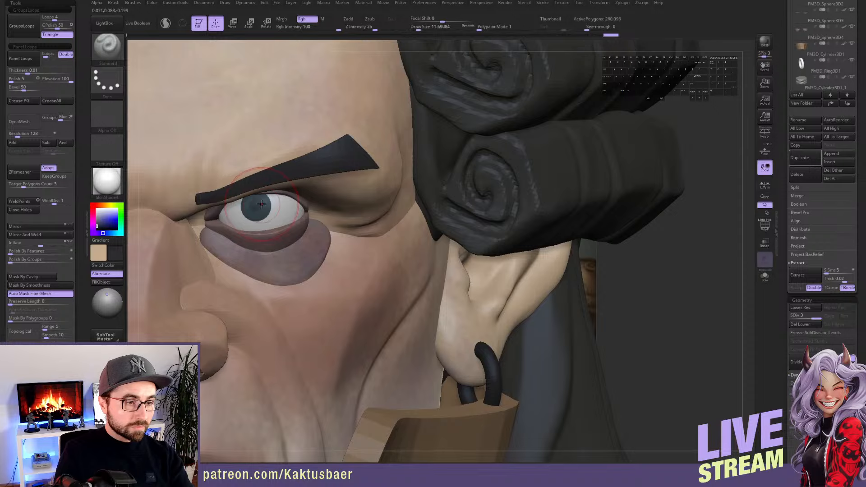
pyautogui.click(259, 205)
pyautogui.keyDown('alt'); pyautogui.moveTo(269, 185); pyautogui.dragTo(342, 201, button='right'); pyautogui.keyUp('alt')
pyautogui.moveTo(325, 210); pyautogui.dragTo(300, 205)
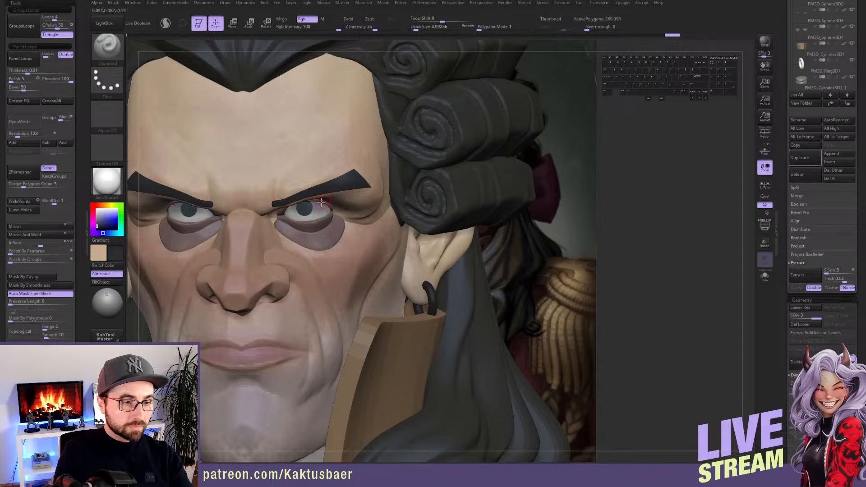
pyautogui.click(307, 206)
# Paint a brighter teal into the lower part of both irises with a small brush
pyautogui.keyDown('alt'); pyautogui.moveTo(306, 217); pyautogui.dragTo(315, 215, button='right'); pyautogui.keyUp('alt')
pyautogui.press('c')
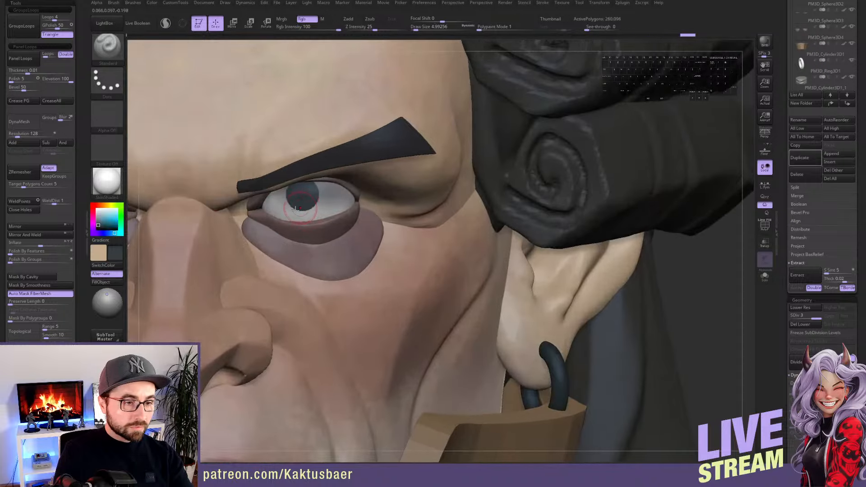
pyautogui.press('s')
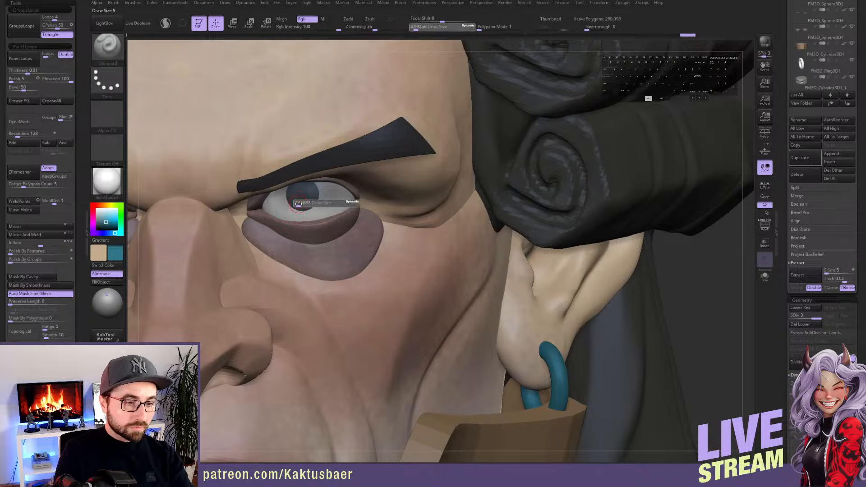
pyautogui.moveTo(299, 203)
pyautogui.mouseDown()
pyautogui.moveTo(314, 203)
pyautogui.moveTo(300, 206)
pyautogui.moveTo(317, 220)
pyautogui.mouseUp()
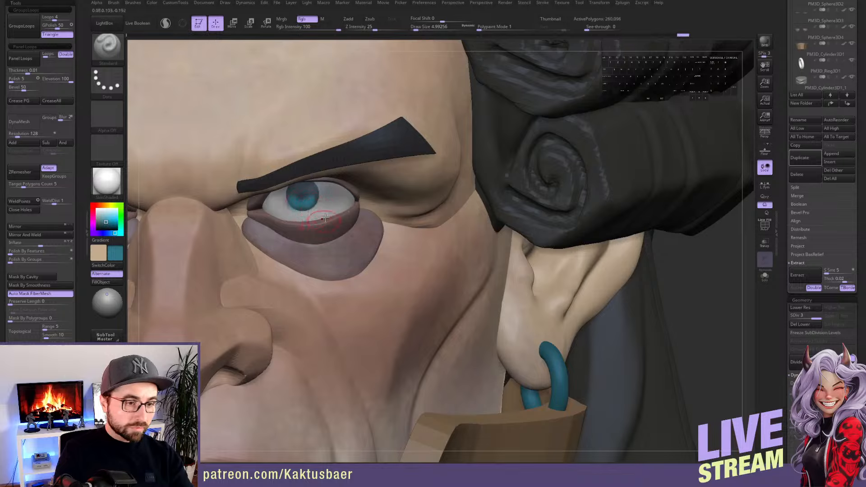
pyautogui.press('s')
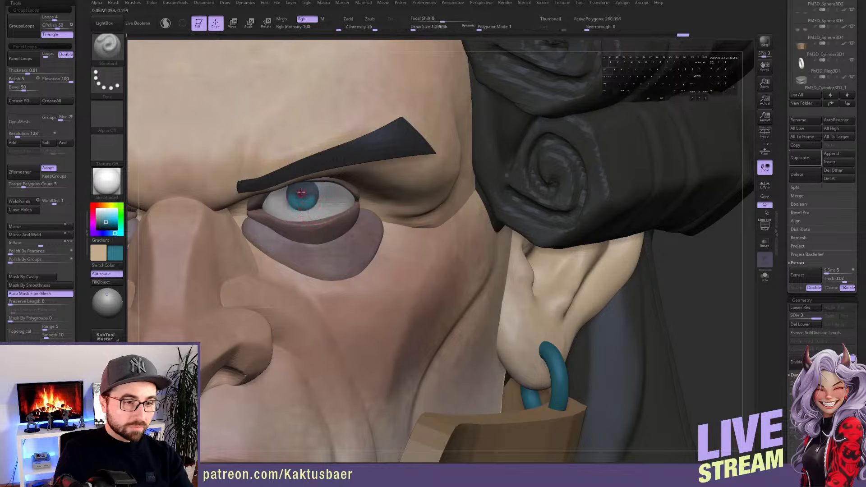
# Pick black, paint small round pupils in the centre of the irises, and turn perspective back on
pyautogui.press('c')
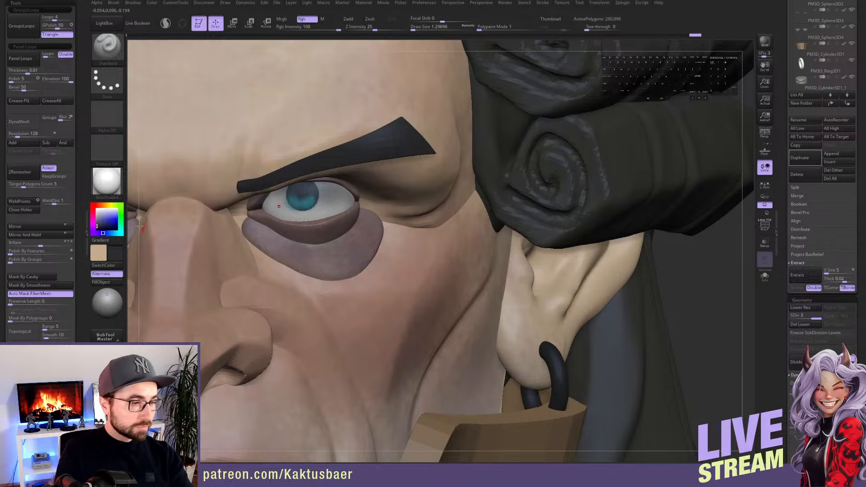
pyautogui.click(97, 229)
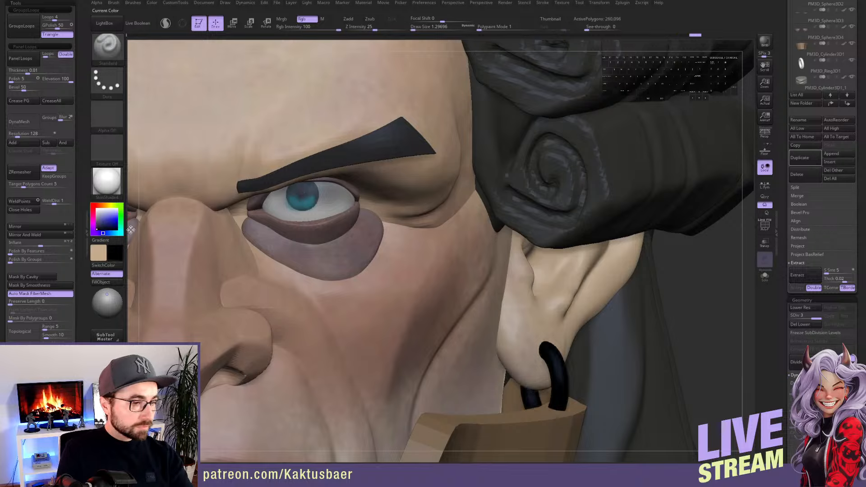
pyautogui.click(305, 195)
pyautogui.press('s')
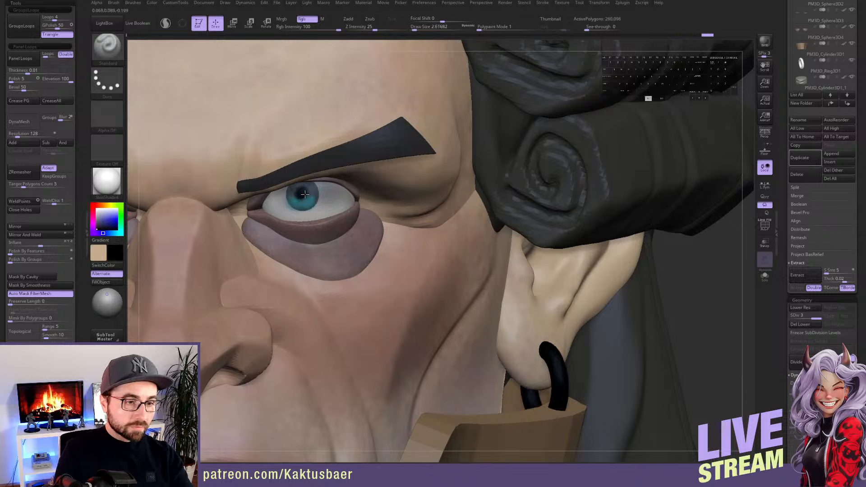
pyautogui.moveTo(303, 193); pyautogui.dragTo(313, 194)
pyautogui.keyDown('alt'); pyautogui.moveTo(312, 206); pyautogui.dragTo(321, 171, button='right'); pyautogui.keyUp('alt')
pyautogui.keyDown('alt'); pyautogui.moveTo(328, 219); pyautogui.dragTo(330, 222, button='right'); pyautogui.keyUp('alt')
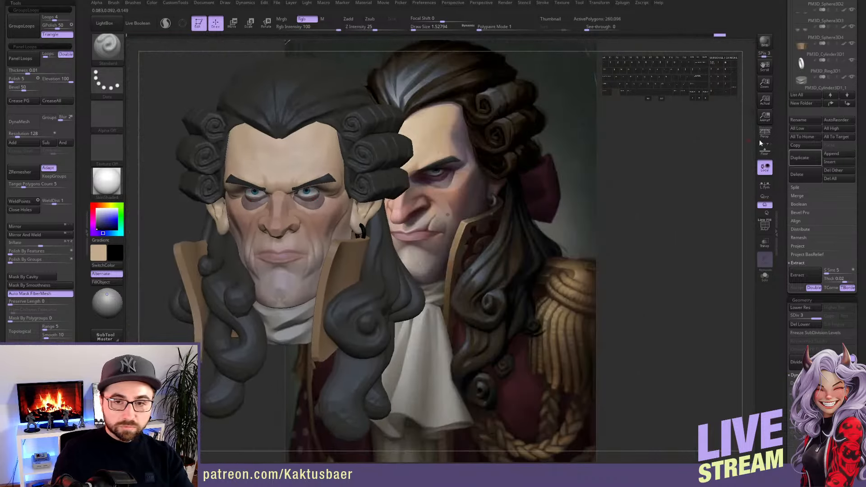
pyautogui.click(763, 135)
# Select the head, enlarge the brush and smooth the skin colour on the cheek beside the ear
pyautogui.keyDown('alt'); pyautogui.click(321, 218); pyautogui.keyUp('alt')
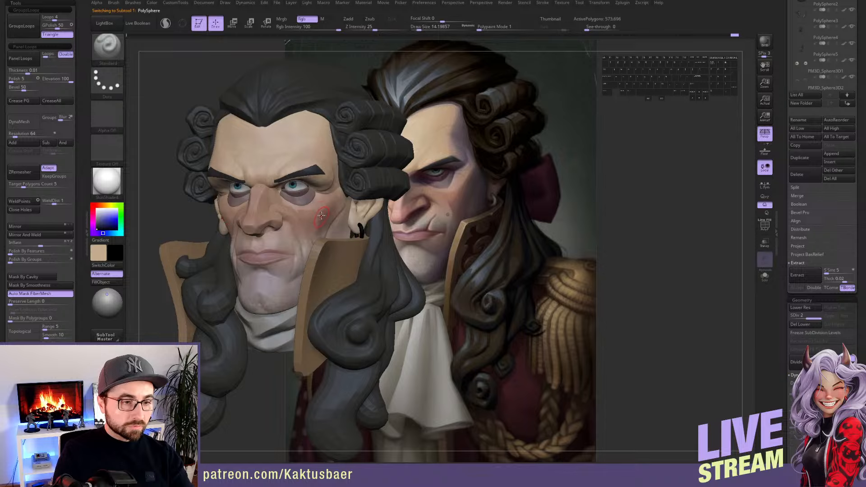
pyautogui.press('s')
pyautogui.press('s')
pyautogui.moveTo(326, 199)
pyautogui.mouseDown()
pyautogui.moveTo(333, 199)
pyautogui.moveTo(319, 224)
pyautogui.mouseUp()
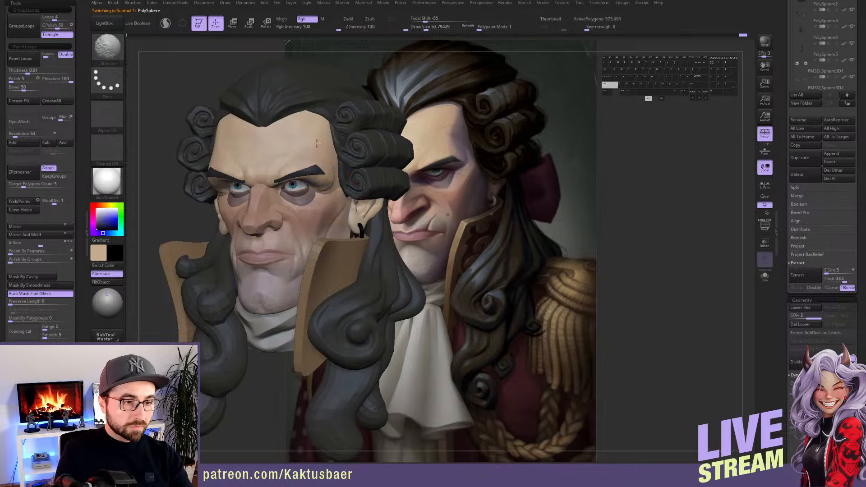
pyautogui.moveTo(350, 208)
pyautogui.keyDown('shift'); pyautogui.mouseDown()
pyautogui.moveTo(346, 217)
pyautogui.moveTo(323, 214)
pyautogui.mouseUp(); pyautogui.keyUp('shift')
# Sample a reddish skin tone and set the brush to the Color Spray stroke with Alpha 07
pyautogui.press('c')
pyautogui.press('s')
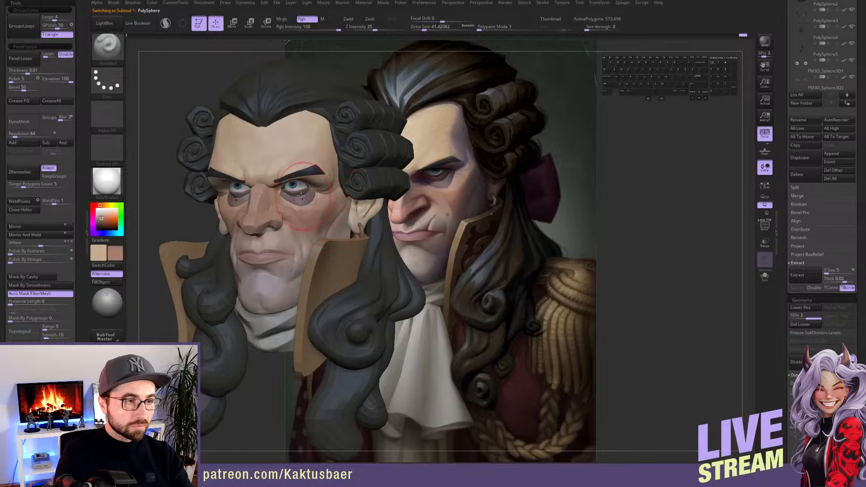
pyautogui.click(113, 89)
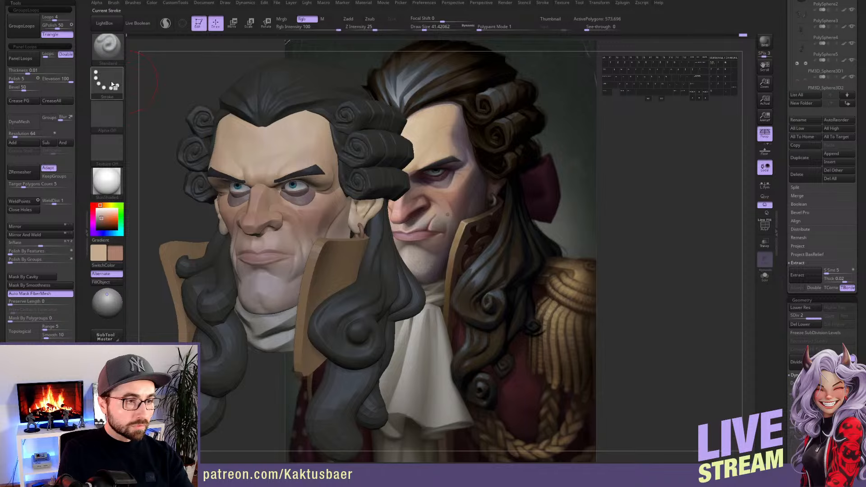
pyautogui.click(107, 81)
pyautogui.click(250, 87)
pyautogui.click(122, 111)
pyautogui.click(217, 121)
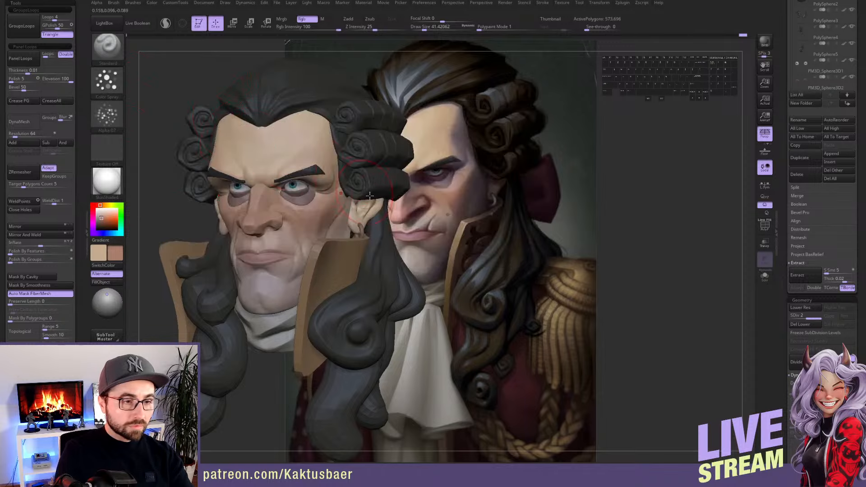
# Spray the reddish skin tone over the ears with a draw size of about 14
pyautogui.press('s')
pyautogui.moveTo(376, 210); pyautogui.dragTo(374, 210)
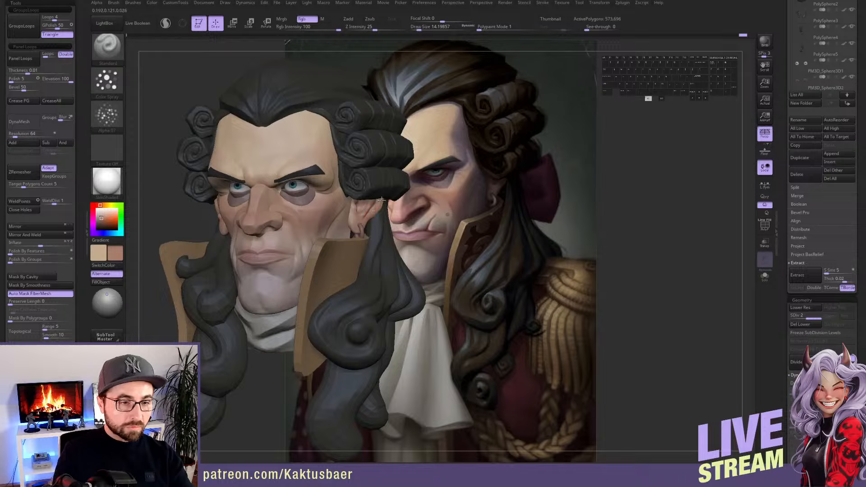
pyautogui.moveTo(356, 219); pyautogui.dragTo(362, 225)
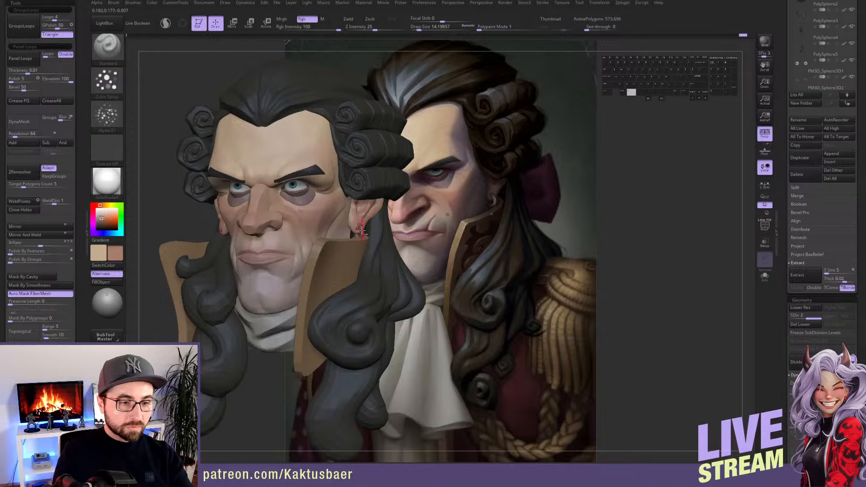
# Colour the earring light grey, and reselect the head to smooth the red tone on the ears
pyautogui.keyDown('alt'); pyautogui.click(360, 230); pyautogui.keyUp('alt')
pyautogui.click(97, 211)
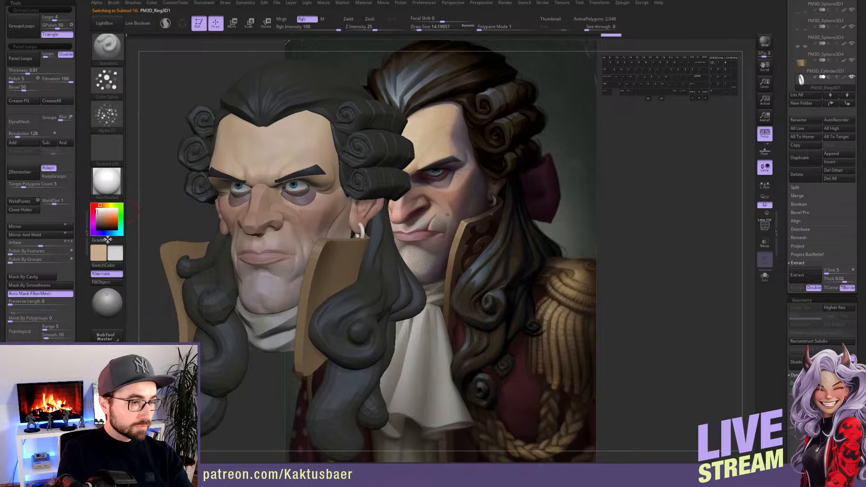
pyautogui.keyDown('alt'); pyautogui.click(362, 212); pyautogui.keyUp('alt')
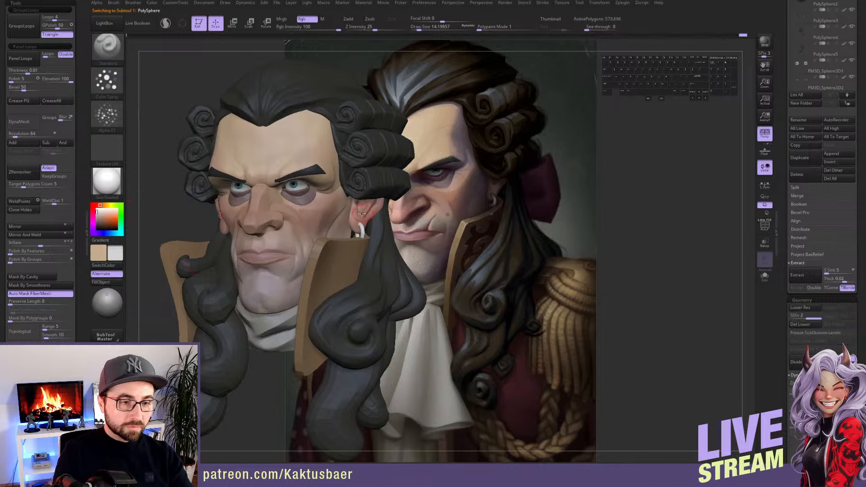
pyautogui.keyDown('shift'); pyautogui.moveTo(356, 205); pyautogui.dragTo(356, 210); pyautogui.keyUp('shift')
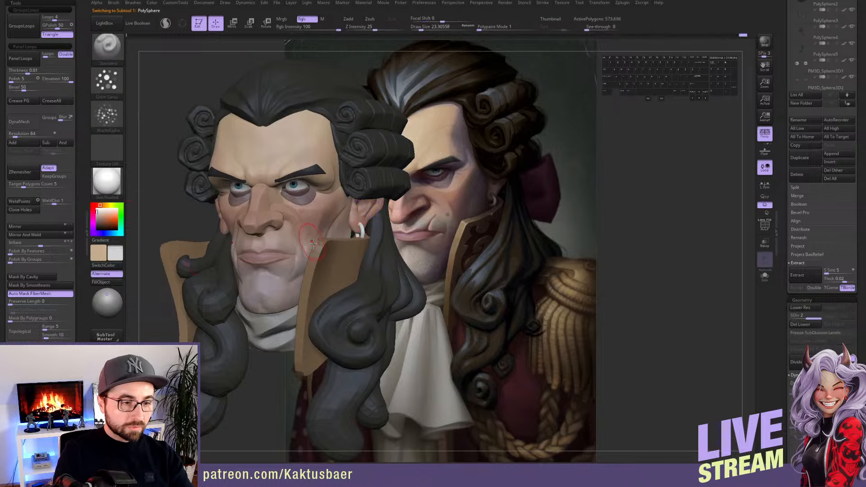
# Sample a greyish skin tone and spray it over the chin and jaw with a draw size of about 16
pyautogui.press('c')
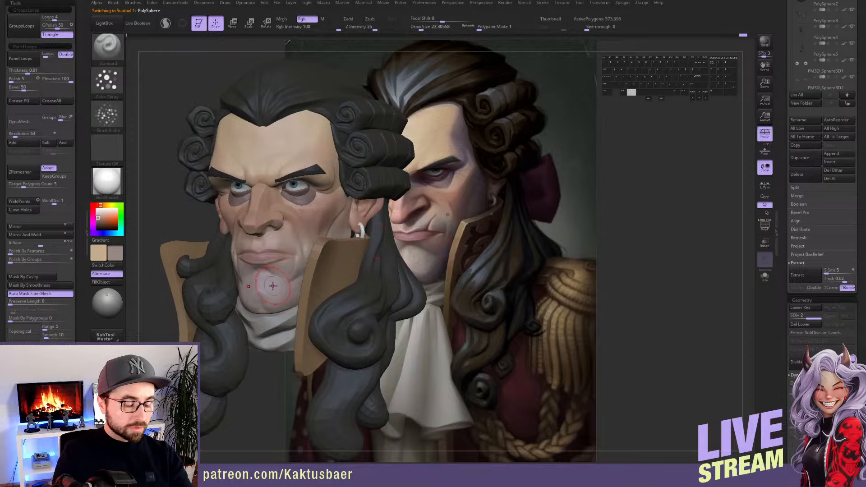
pyautogui.press('s')
pyautogui.moveTo(277, 271); pyautogui.dragTo(276, 272)
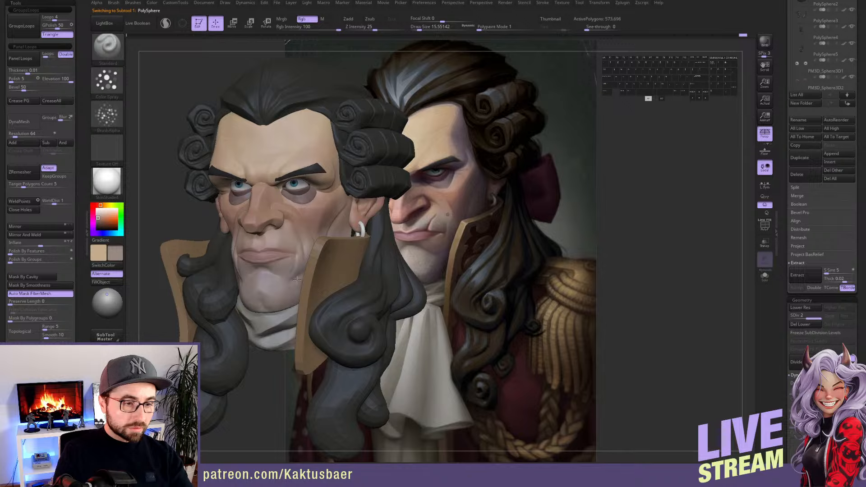
pyautogui.moveTo(297, 280); pyautogui.dragTo(270, 280, button='right')
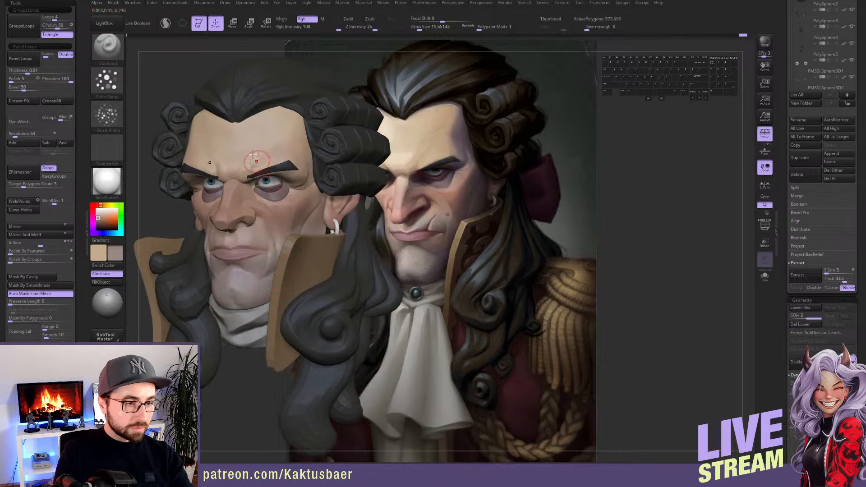
# Sample a reddish skin tone and spray it around the mouth and cheeks with a draw size of about 18
pyautogui.press('c')
pyautogui.press('s')
pyautogui.moveTo(253, 257); pyautogui.dragTo(252, 258)
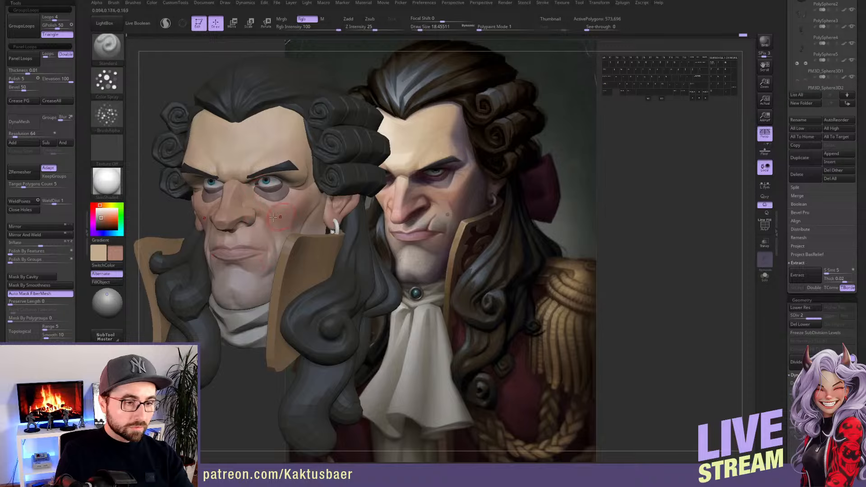
# Pick an orange tone and spray it over the forehead above the brow with a draw size of about 33
pyautogui.click(107, 219)
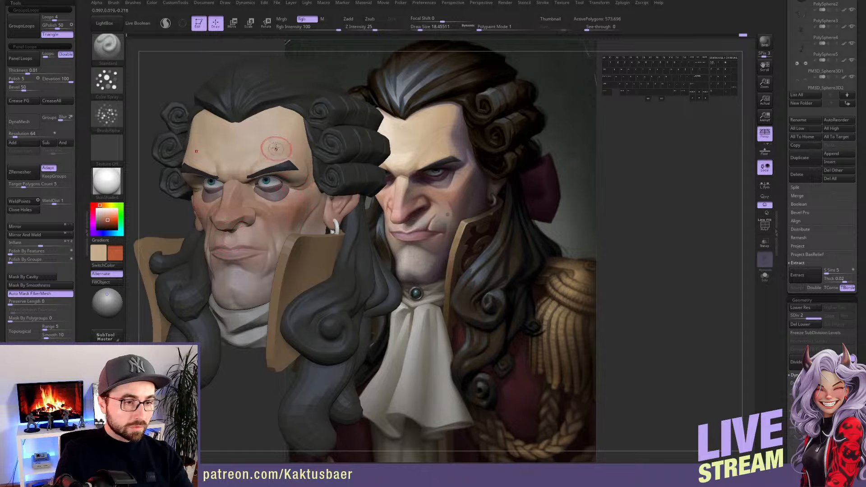
pyautogui.press('s')
pyautogui.moveTo(263, 164); pyautogui.dragTo(267, 164)
pyautogui.moveTo(262, 165); pyautogui.dragTo(277, 151)
pyautogui.moveTo(279, 148)
pyautogui.mouseDown()
pyautogui.moveTo(285, 127)
pyautogui.moveTo(270, 158)
pyautogui.mouseUp()
# Spray the nose with a sampled light beige and a reddish skin tone, using a draw size of about 14 for the tip
pyautogui.press('c')
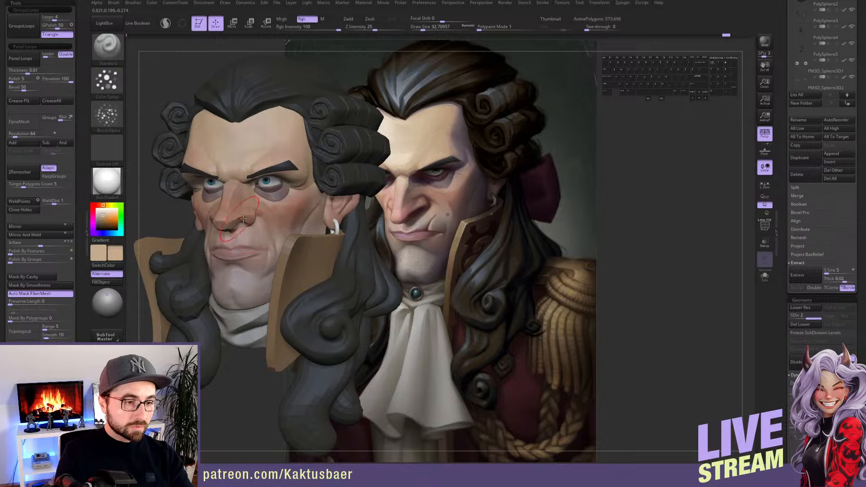
pyautogui.moveTo(234, 194)
pyautogui.mouseDown()
pyautogui.moveTo(229, 186)
pyautogui.moveTo(236, 217)
pyautogui.mouseUp()
pyautogui.press('c')
pyautogui.press('s')
pyautogui.moveTo(234, 217); pyautogui.dragTo(247, 221)
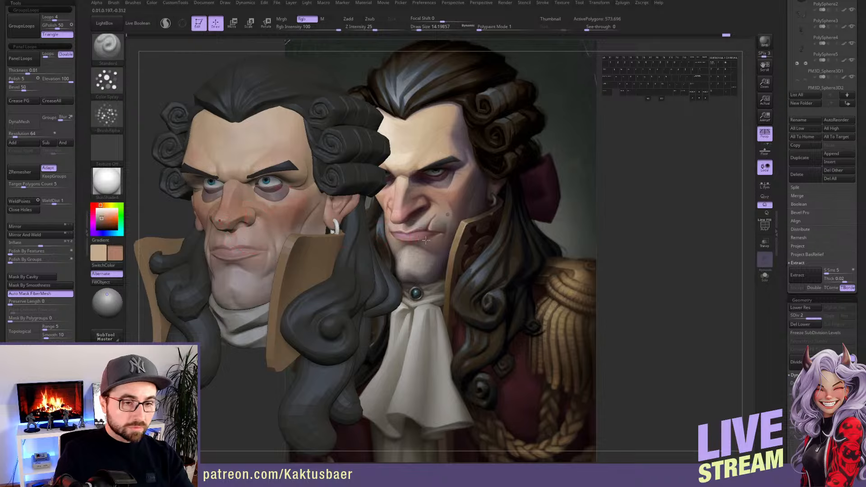
# Sample a muted pink from the reference and spray it over the lips with a draw size of about 8
pyautogui.press('c')
pyautogui.press('s')
pyautogui.moveTo(251, 255); pyautogui.dragTo(248, 255)
pyautogui.moveTo(236, 254); pyautogui.dragTo(236, 255)
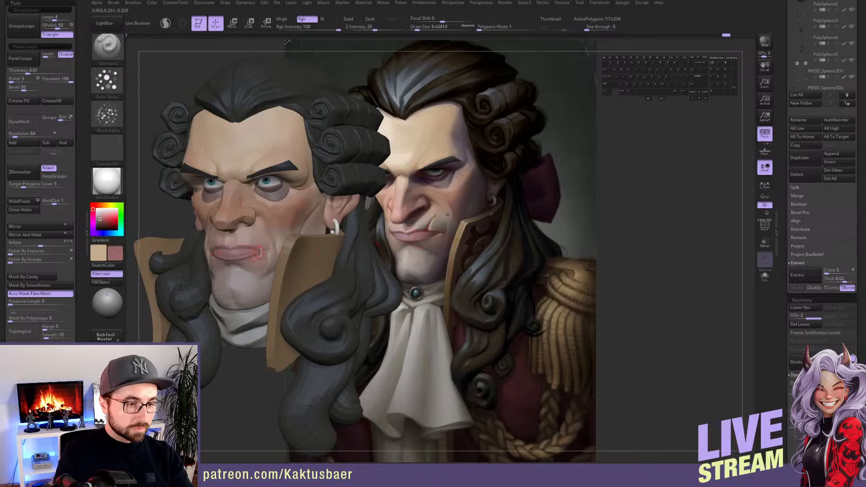
# Examine the painted face beside the reference, checking the eyes, nose, cheeks and collar from close up
pyautogui.moveTo(262, 252)
pyautogui.keyDown('alt'); pyautogui.mouseDown(button='right')
pyautogui.moveTo(270, 229)
pyautogui.moveTo(262, 228)
pyautogui.moveTo(297, 221)
pyautogui.moveTo(279, 227)
pyautogui.moveTo(298, 221)
pyautogui.moveTo(328, 240)
pyautogui.moveTo(557, 236)
pyautogui.moveTo(595, 248)
pyautogui.moveTo(321, 235)
pyautogui.moveTo(290, 249)
pyautogui.moveTo(638, 242)
pyautogui.moveTo(616, 204)
pyautogui.moveTo(590, 200)
pyautogui.moveTo(596, 185)
pyautogui.mouseUp(button='right'); pyautogui.keyUp('alt')
pyautogui.keyDown('alt'); pyautogui.click(594, 188); pyautogui.keyUp('alt')
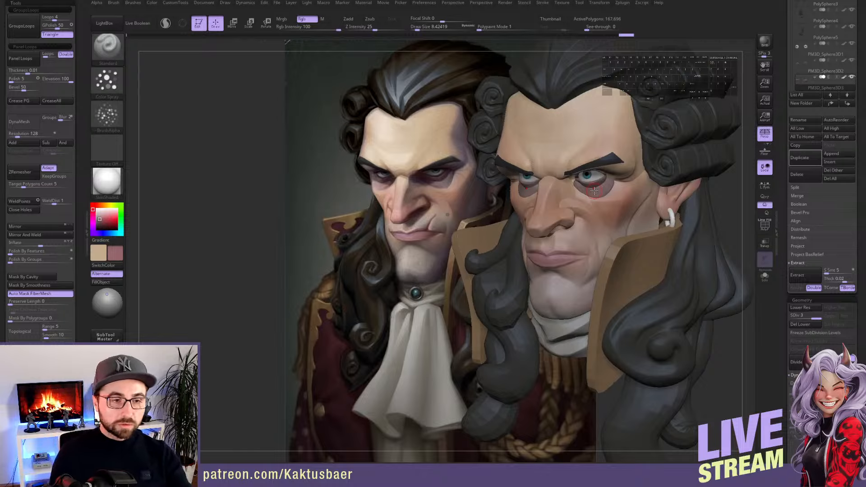
pyautogui.moveTo(589, 193)
pyautogui.mouseDown(button='right')
pyautogui.moveTo(590, 200)
pyautogui.moveTo(594, 193)
pyautogui.mouseUp(button='right')
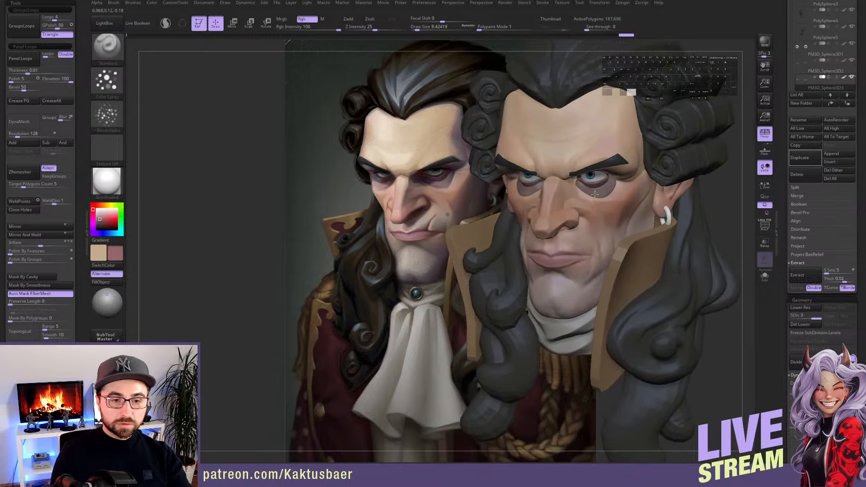
pyautogui.keyDown('alt'); pyautogui.click(558, 213); pyautogui.keyUp('alt')
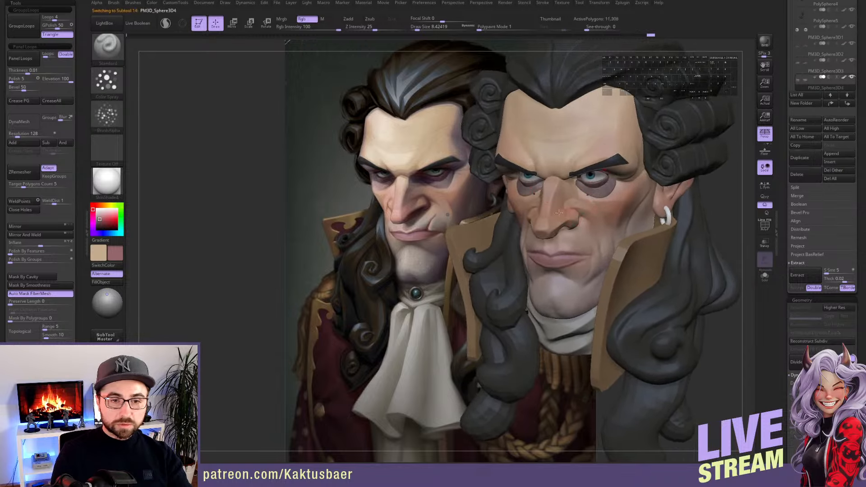
pyautogui.keyDown('alt'); pyautogui.click(650, 248); pyautogui.keyUp('alt')
pyautogui.moveTo(633, 236); pyautogui.dragTo(641, 243, button='right')
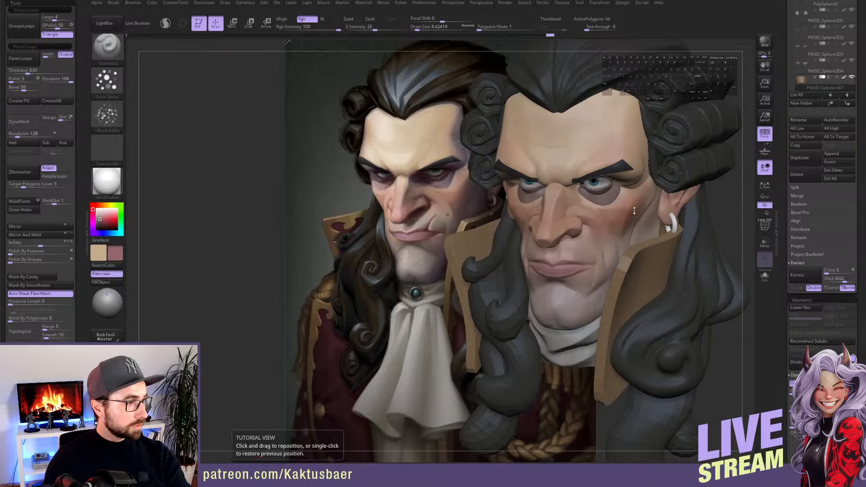
pyautogui.moveTo(636, 209); pyautogui.dragTo(643, 188, button='right')
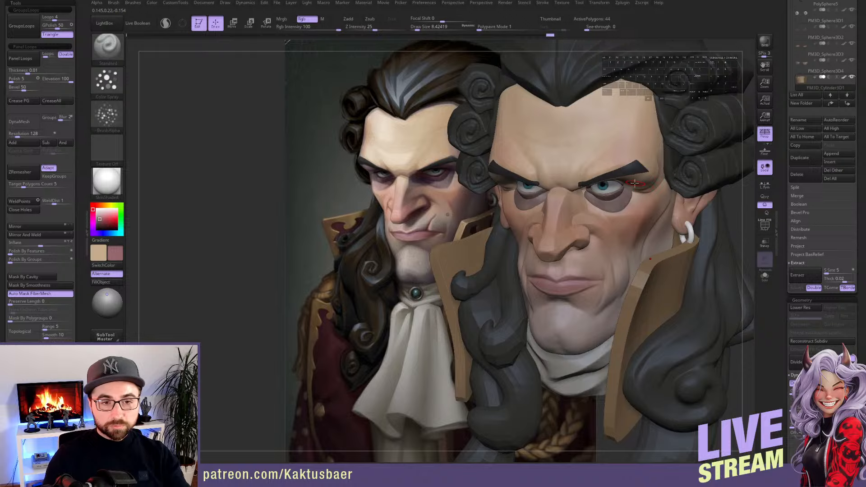
pyautogui.moveTo(635, 183); pyautogui.dragTo(633, 182, button='right')
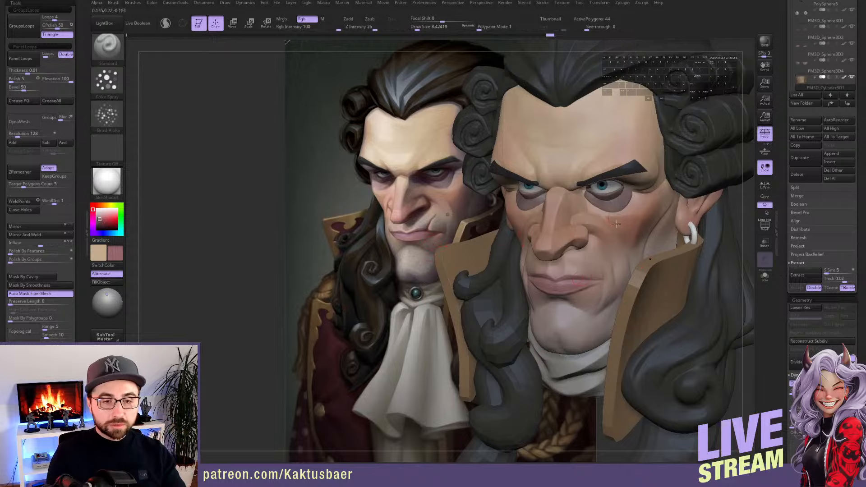
# Reselect the head and save the project over the existing DefaultProject.ZPR file
pyautogui.keyDown('alt'); pyautogui.click(600, 257); pyautogui.keyUp('alt')
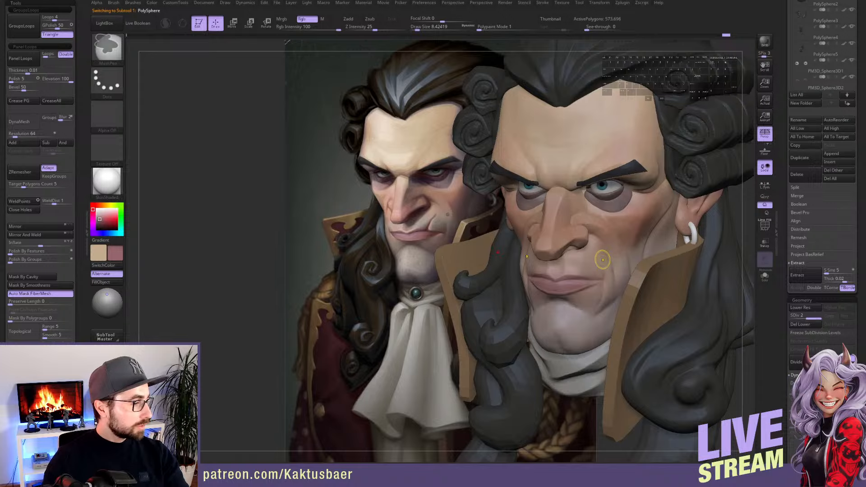
pyautogui.press('Return')
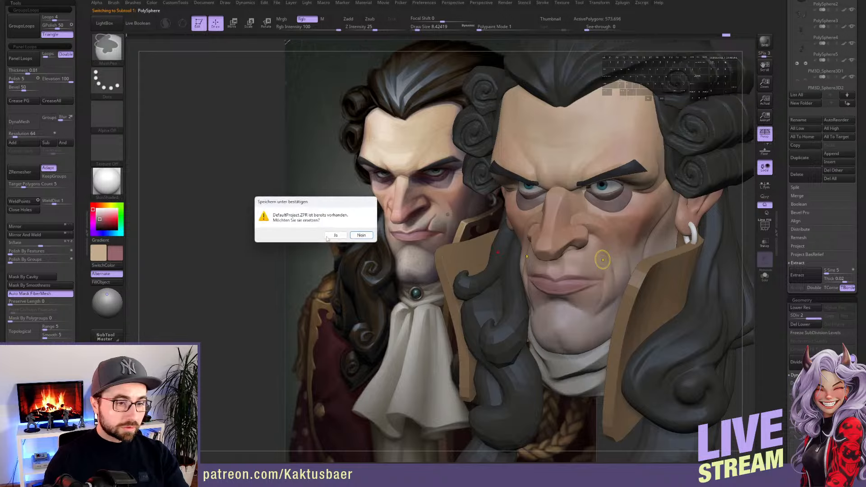
pyautogui.click(327, 239)
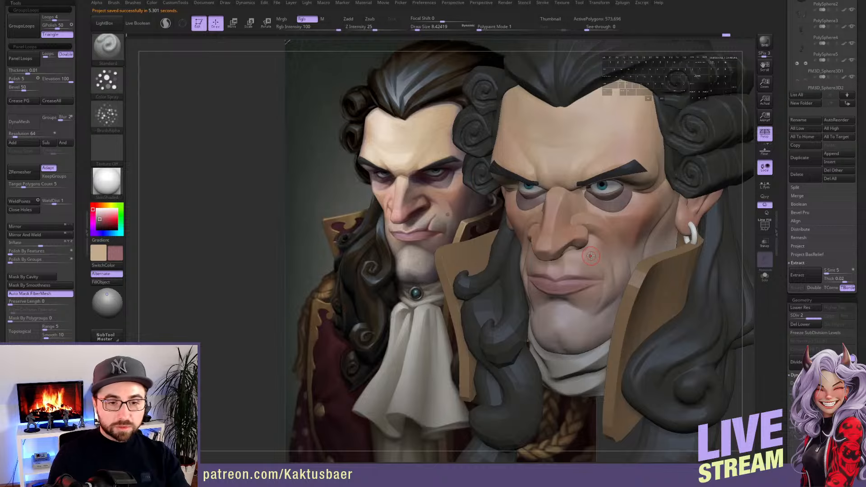
# Switch from colour painting to the DamStandard brush for carving creases in the head
pyautogui.press('b')
pyautogui.press('c')
pyautogui.press('b')
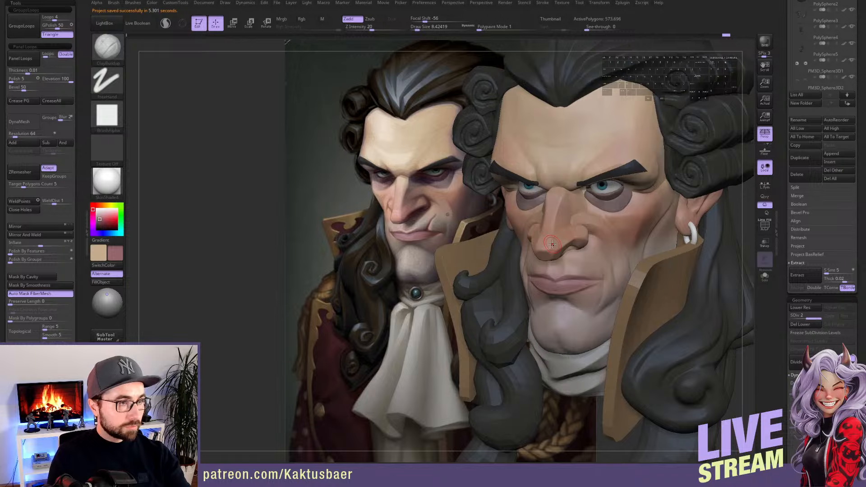
pyautogui.press('b')
pyautogui.press('d')
pyautogui.press('s')
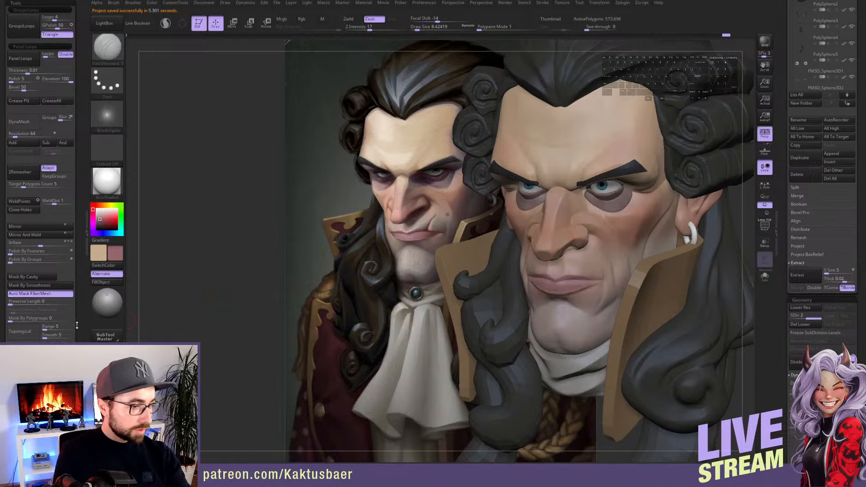
# Overlay the bust on the reference in the Front view and compare them with the reference toggled and the head isolated
pyautogui.scroll(-5, 82, 264)
pyautogui.scroll(-10, 82, 263)
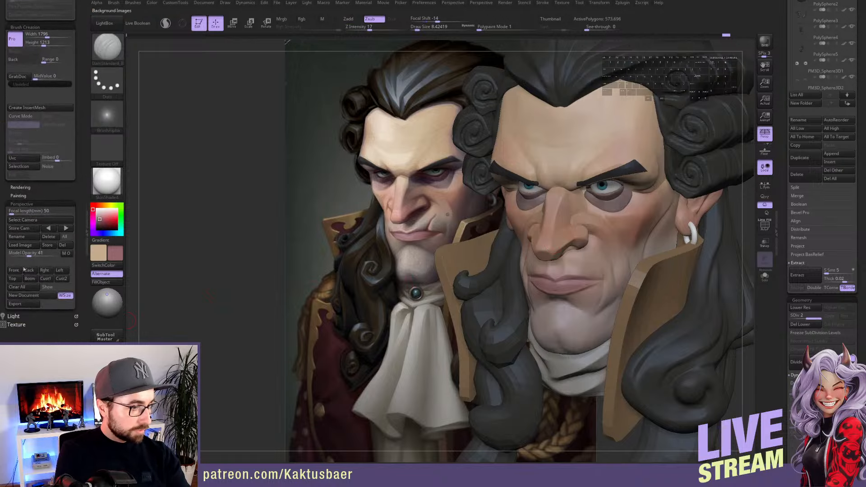
pyautogui.click(14, 270)
pyautogui.hotkey('shift', 'z')
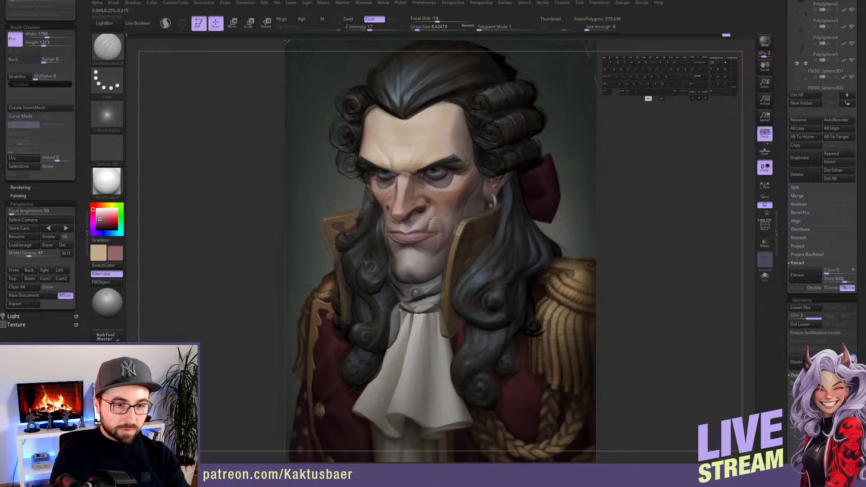
pyautogui.hotkey('alt', 's')
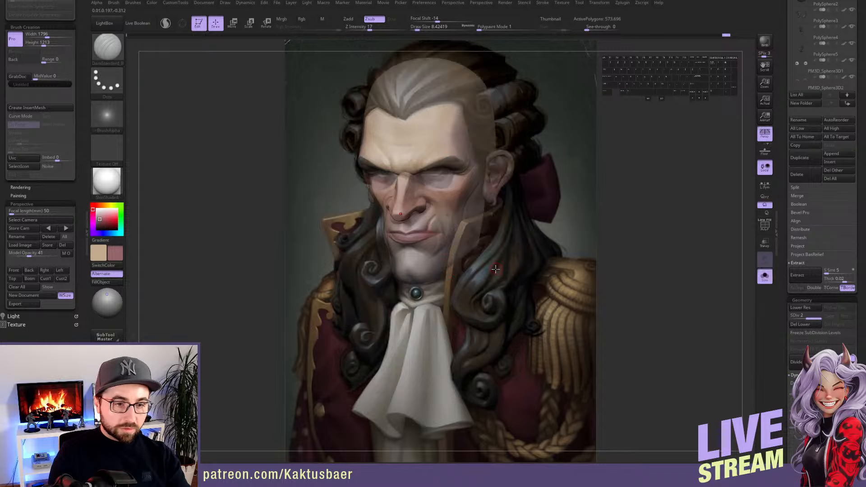
pyautogui.hotkey('shift', 'z')
pyautogui.hotkey('alt', 's')
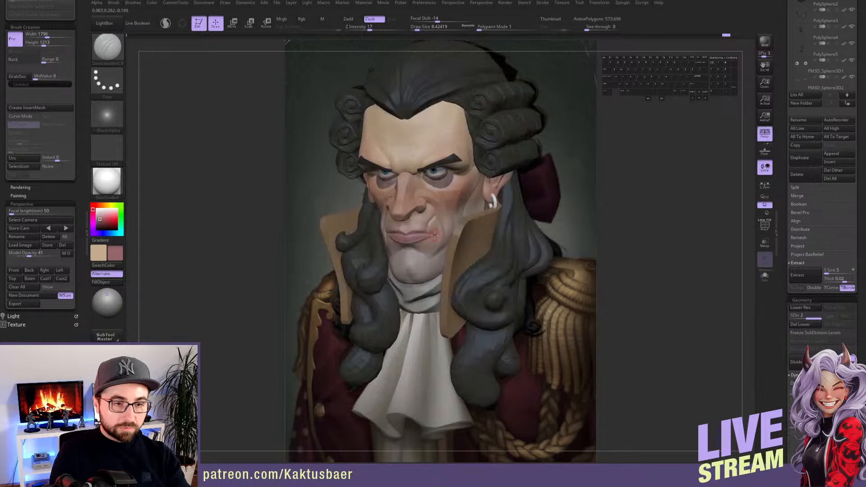
pyautogui.keyDown('alt'); pyautogui.moveTo(432, 229); pyautogui.dragTo(554, 269, button='right'); pyautogui.keyUp('alt')
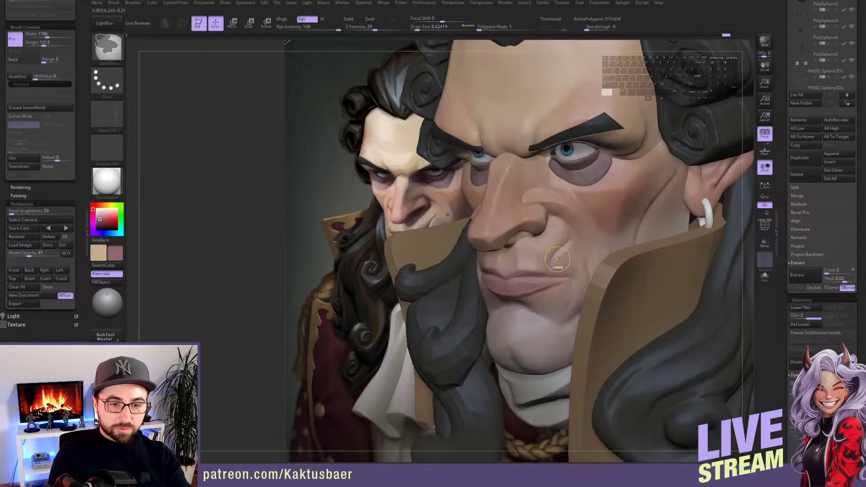
# Smooth the area beside the mouth corner and carve a crease there with DamStandard at a draw size of about 5
pyautogui.press('s')
pyautogui.keyDown('shift'); pyautogui.moveTo(561, 251); pyautogui.dragTo(571, 243); pyautogui.keyUp('shift')
pyautogui.click(566, 254)
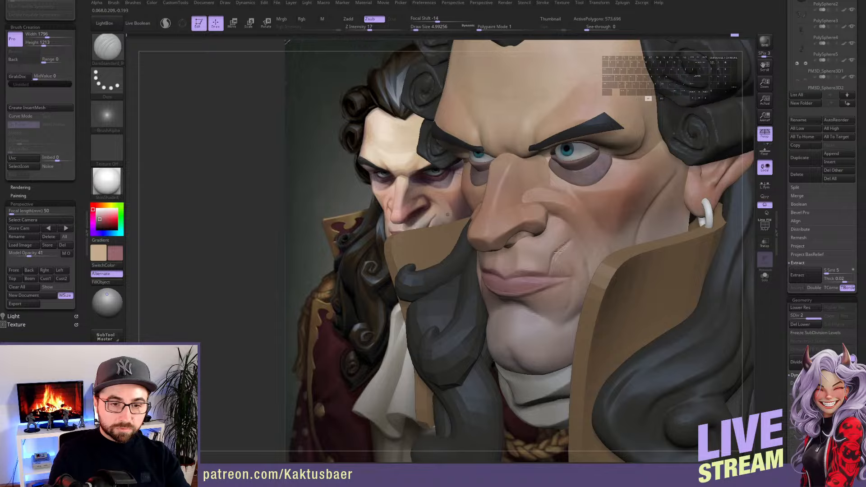
pyautogui.moveTo(551, 257); pyautogui.dragTo(551, 270)
pyautogui.keyDown('alt'); pyautogui.moveTo(569, 236); pyautogui.dragTo(572, 257, button='right'); pyautogui.keyUp('alt')
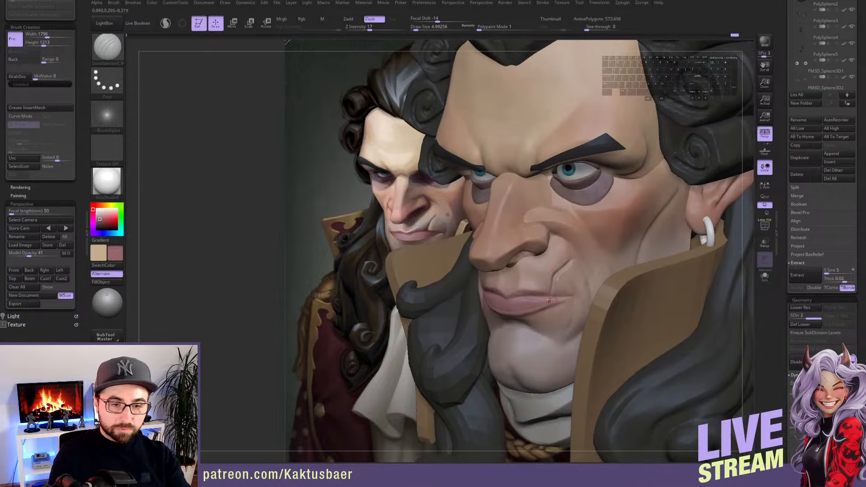
pyautogui.press('1')
pyautogui.moveTo(549, 280); pyautogui.dragTo(558, 270, button='right')
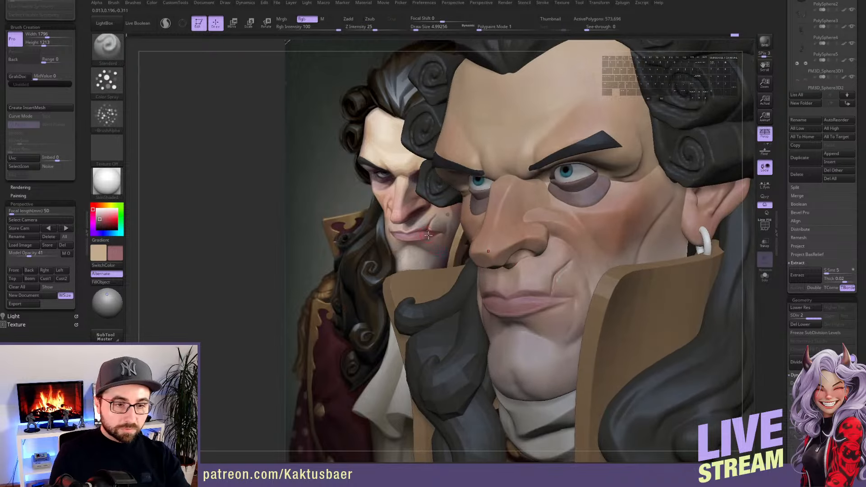
# Spray a dark reddish tone along the mouth-corner crease at a draw size of about 3, and soften it with a sampled skin tone
pyautogui.press('c')
pyautogui.moveTo(556, 279)
pyautogui.mouseDown()
pyautogui.moveTo(567, 267)
pyautogui.moveTo(561, 271)
pyautogui.mouseUp()
pyautogui.press('s')
pyautogui.click(566, 268)
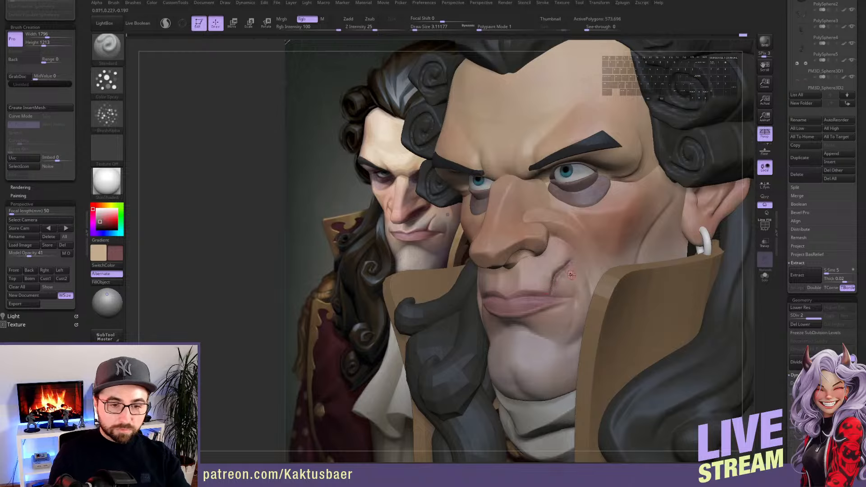
pyautogui.press('c')
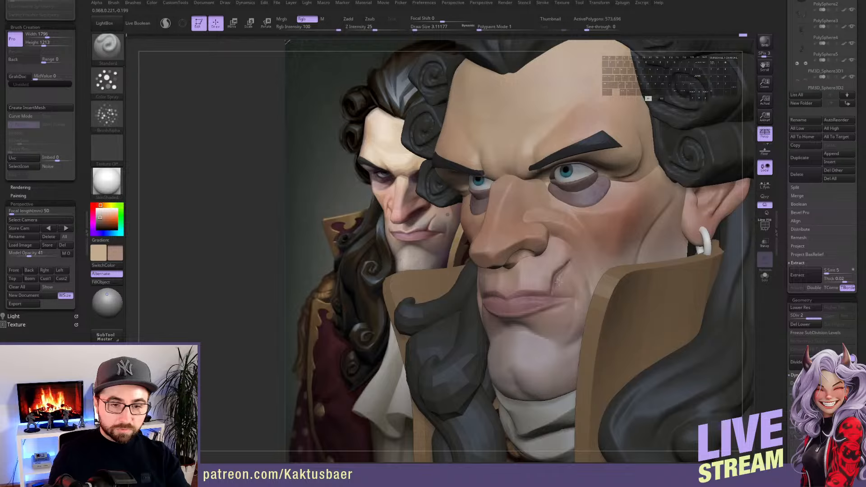
pyautogui.keyDown('alt'); pyautogui.moveTo(558, 281); pyautogui.dragTo(570, 263); pyautogui.keyUp('alt')
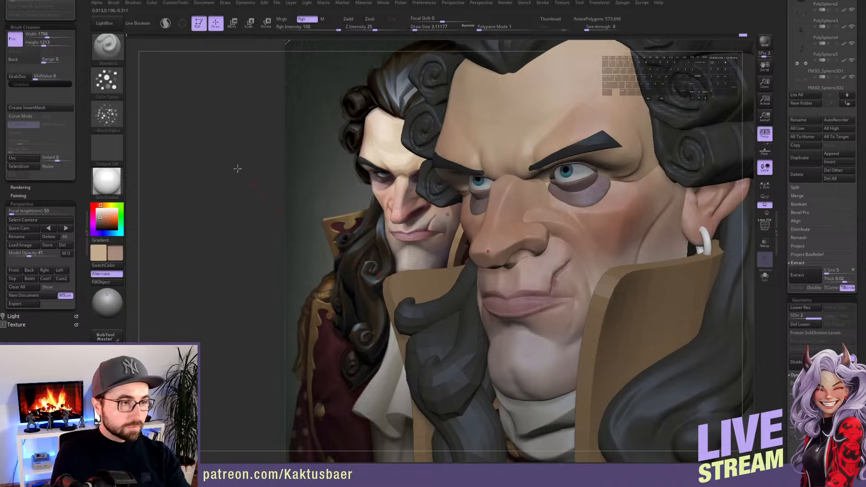
# Set the brush stroke to Dots, sample a reddish tone and paint it along the mouth-corner crease
pyautogui.click(107, 80)
pyautogui.click(145, 88)
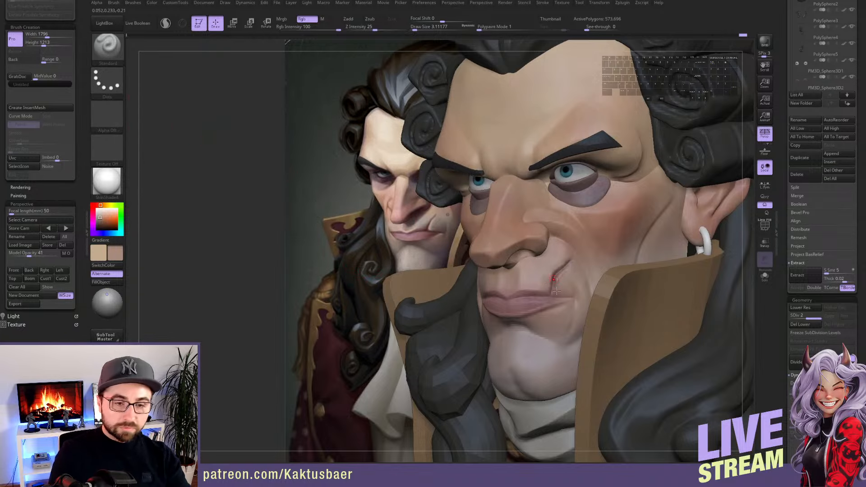
pyautogui.press('c')
pyautogui.moveTo(551, 295); pyautogui.dragTo(560, 273)
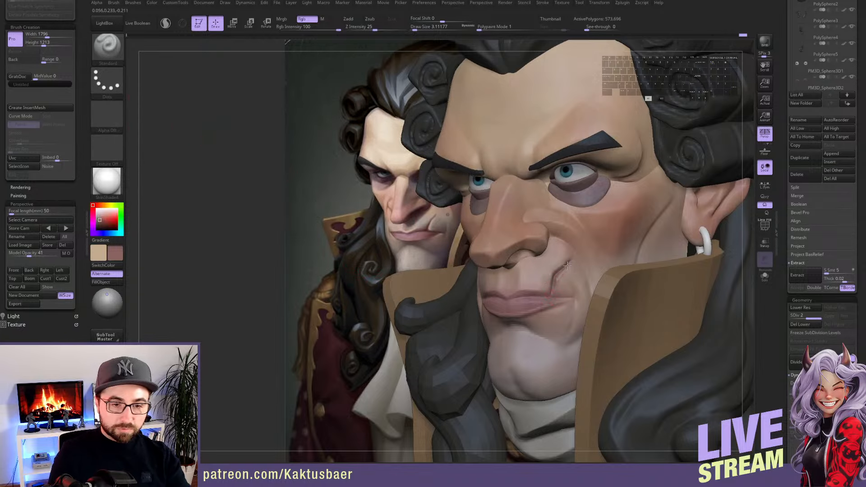
# Tighten the mouth-corner crease with the Pinch brush at a draw size of about 6
pyautogui.moveTo(550, 306)
pyautogui.mouseDown(button='right')
pyautogui.moveTo(579, 254)
pyautogui.moveTo(569, 265)
pyautogui.moveTo(560, 257)
pyautogui.mouseUp(button='right')
pyautogui.press('space')
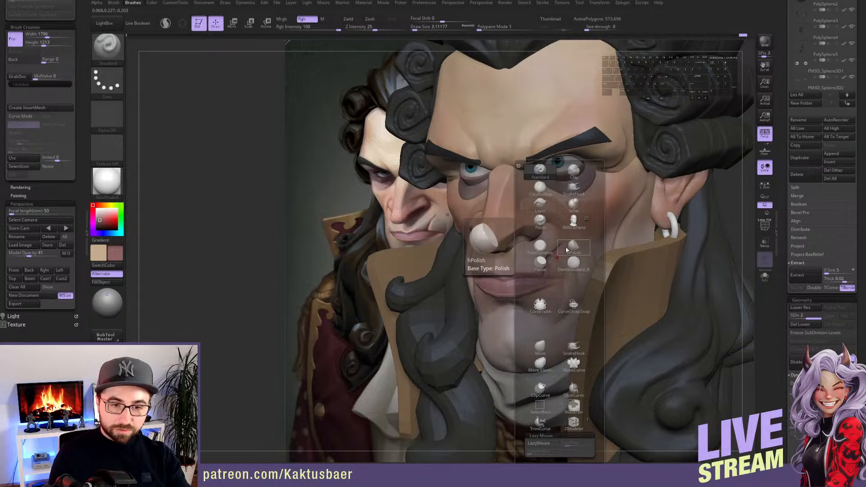
pyautogui.click(540, 221)
pyautogui.press('s')
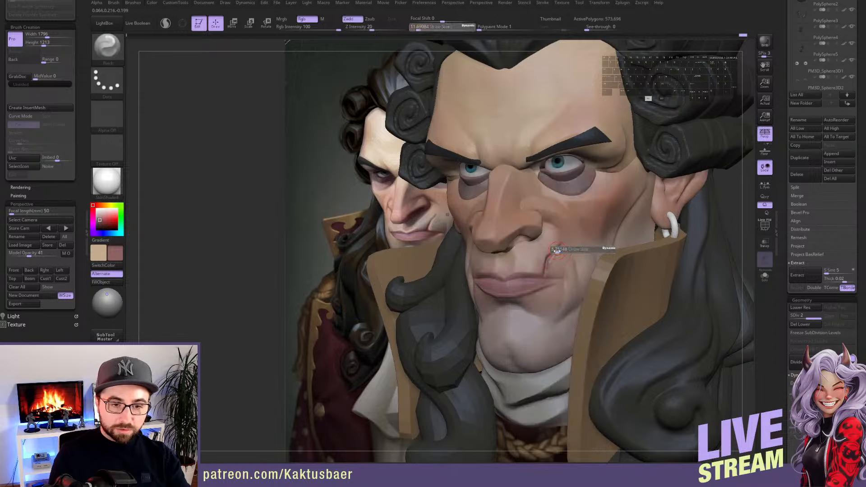
pyautogui.moveTo(559, 251); pyautogui.dragTo(564, 244)
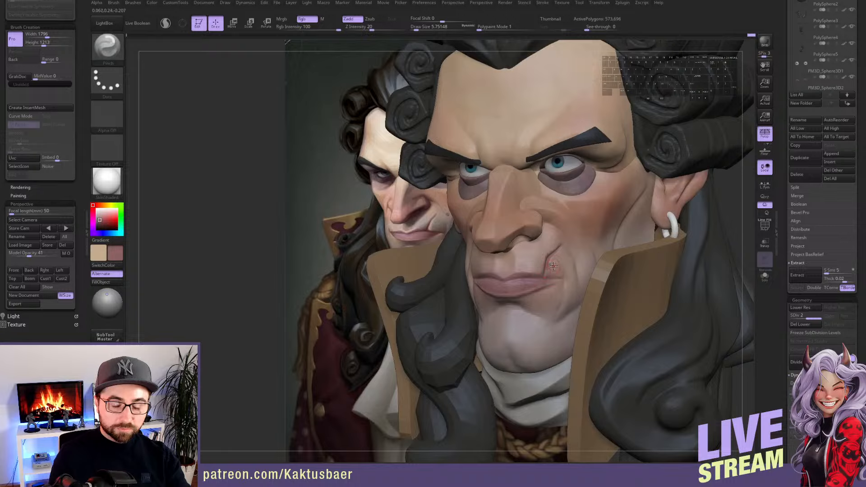
# Sample a dark reddish-brown tone from the painted reference as the painting colour
pyautogui.moveTo(553, 266); pyautogui.dragTo(632, 226, button='right')
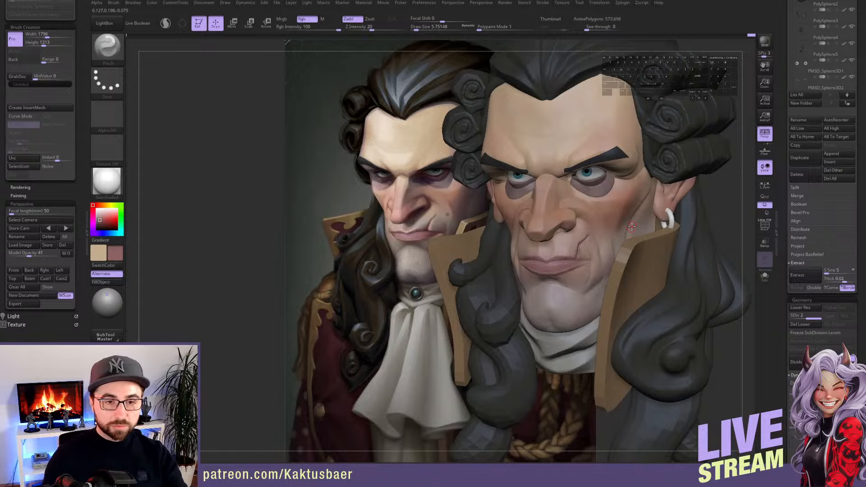
pyautogui.moveTo(612, 204)
pyautogui.keyDown('alt'); pyautogui.mouseDown(button='right')
pyautogui.moveTo(616, 220)
pyautogui.moveTo(615, 207)
pyautogui.mouseUp(button='right'); pyautogui.keyUp('alt')
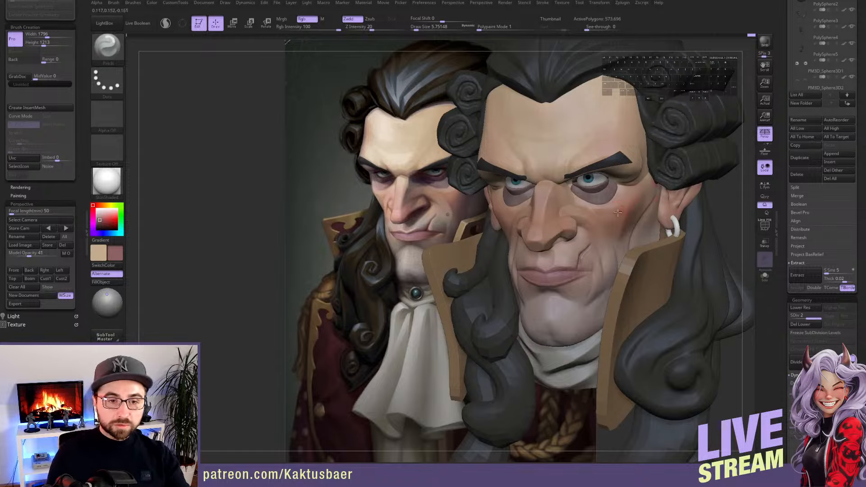
pyautogui.press('c')
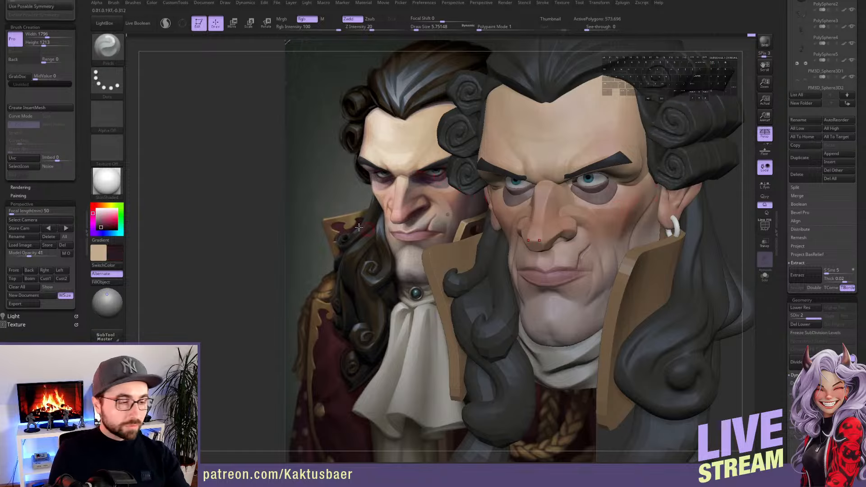
pyautogui.click(107, 81)
pyautogui.click(250, 89)
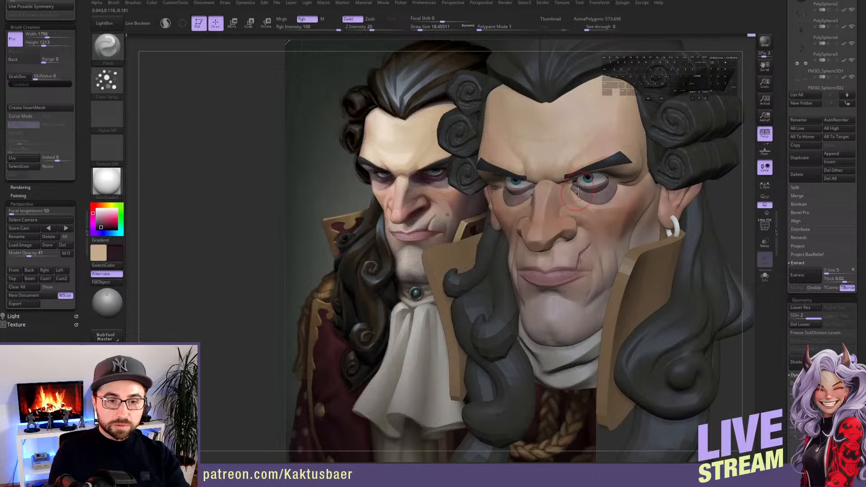
pyautogui.click(353, 21)
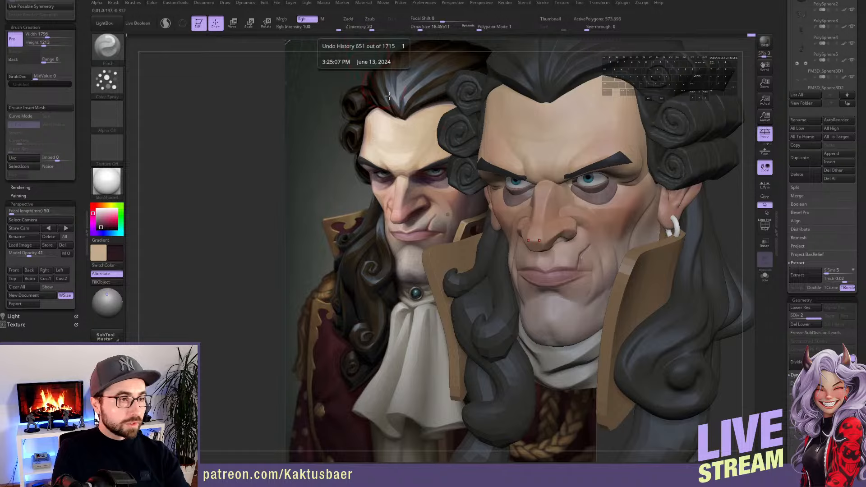
pyautogui.click(113, 82)
pyautogui.click(149, 88)
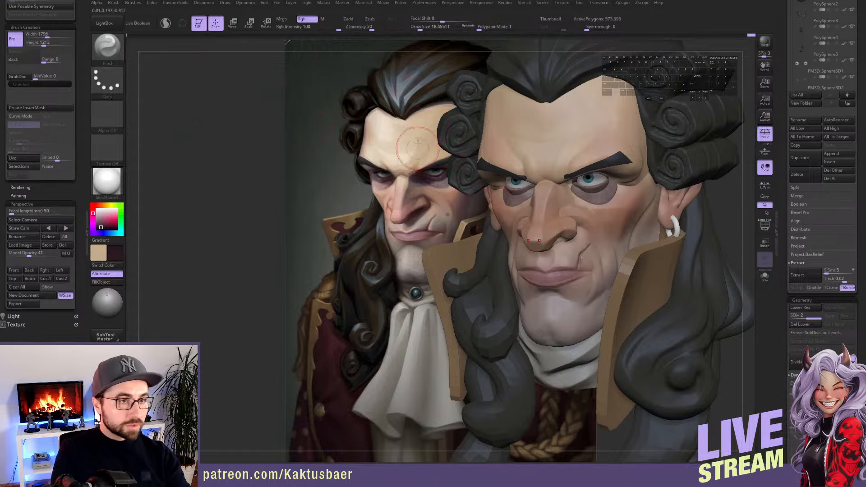
pyautogui.click(352, 20)
pyautogui.click(308, 19)
# Switch to the Standard brush and give it the Color Spray stroke with Alpha 07
pyautogui.press('b')
pyautogui.press('s')
pyautogui.press('t')
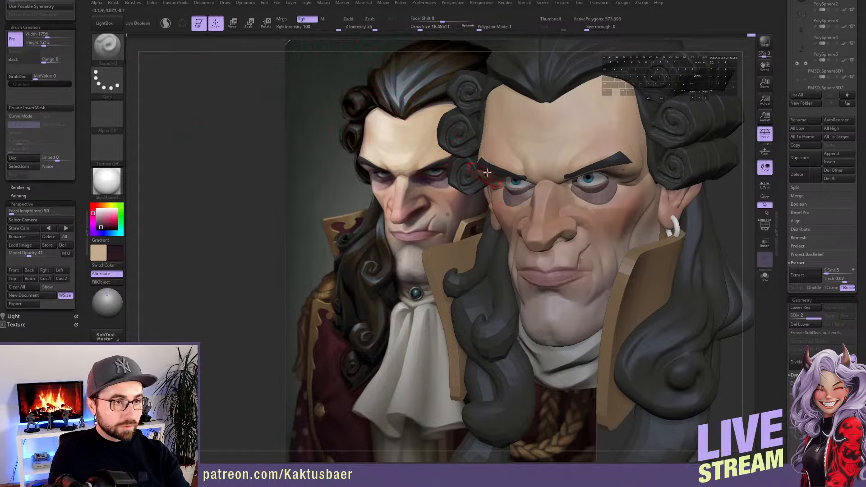
pyautogui.click(114, 83)
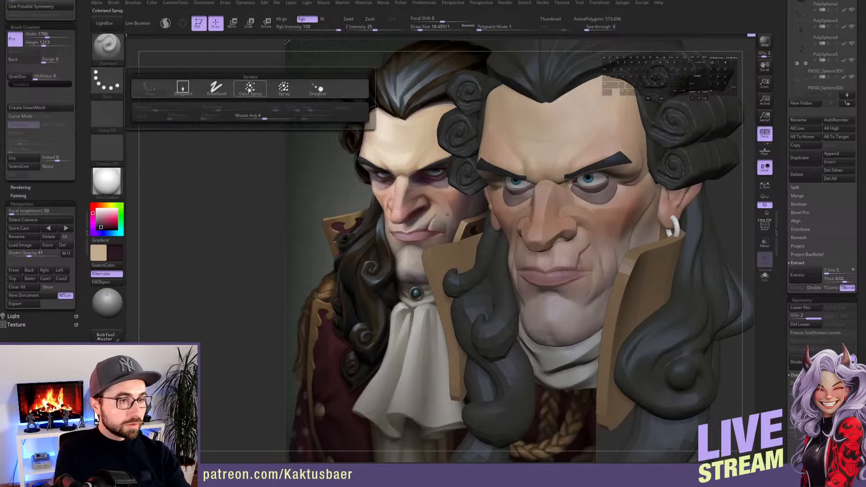
pyautogui.click(249, 88)
pyautogui.click(107, 115)
pyautogui.click(225, 127)
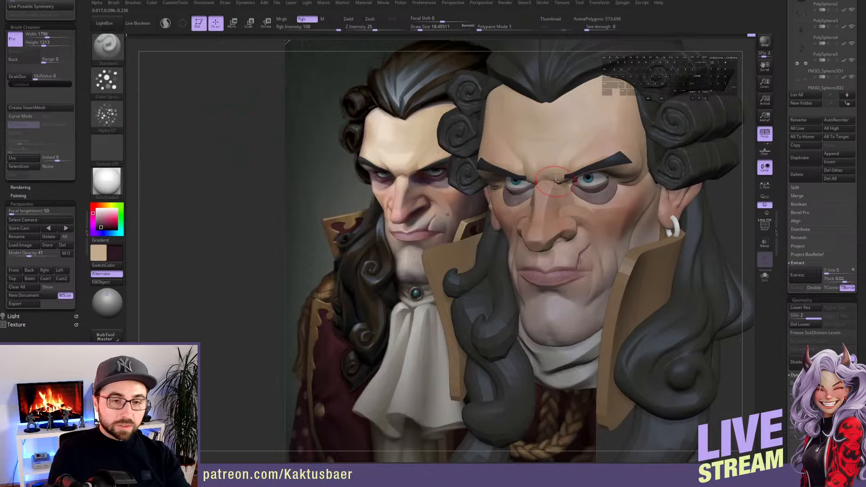
# Try spraying the dark tone across the nose bridge and around the eye, and undo the strokes
pyautogui.moveTo(559, 186)
pyautogui.keyDown('shift'); pyautogui.mouseDown()
pyautogui.moveTo(557, 197)
pyautogui.moveTo(603, 186)
pyautogui.moveTo(602, 199)
pyautogui.moveTo(594, 198)
pyautogui.moveTo(619, 186)
pyautogui.moveTo(569, 191)
pyautogui.moveTo(574, 204)
pyautogui.moveTo(569, 194)
pyautogui.moveTo(589, 206)
pyautogui.moveTo(627, 181)
pyautogui.mouseUp(); pyautogui.keyUp('shift')
pyautogui.press('s')
pyautogui.click(566, 196)
pyautogui.press('s')
pyautogui.click(611, 197)
pyautogui.hotkey('ctrl', 'z')
pyautogui.hotkey('ctrl', 'z')
pyautogui.hotkey('ctrl', 'z')
# Spray the dark tone around the eye sockets at a draw size of about 20 and blend it into the skin
pyautogui.press('s')
pyautogui.click(621, 185)
pyautogui.press('s')
pyautogui.click(608, 188)
pyautogui.keyDown('shift'); pyautogui.moveTo(567, 191); pyautogui.dragTo(571, 197); pyautogui.keyUp('shift')
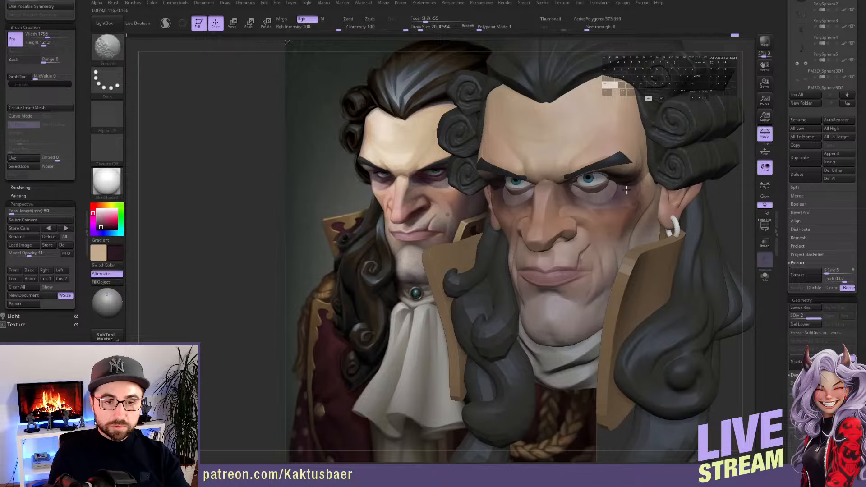
pyautogui.keyDown('shift'); pyautogui.moveTo(626, 190); pyautogui.dragTo(622, 196); pyautogui.keyUp('shift')
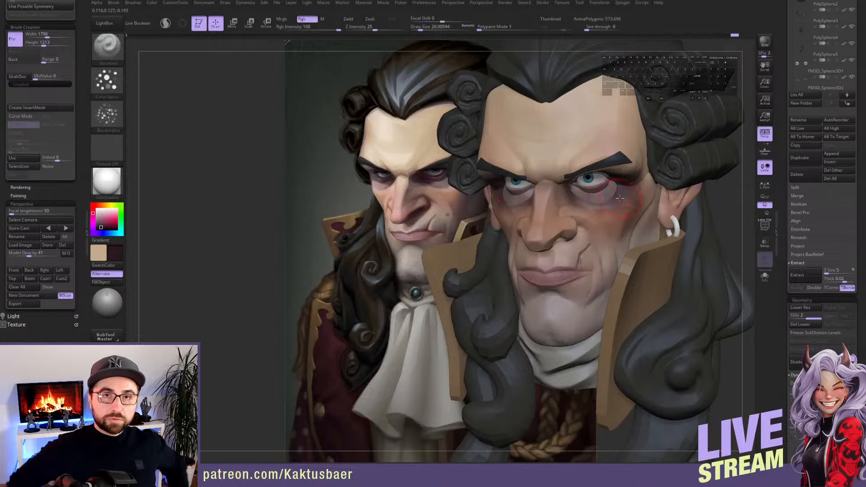